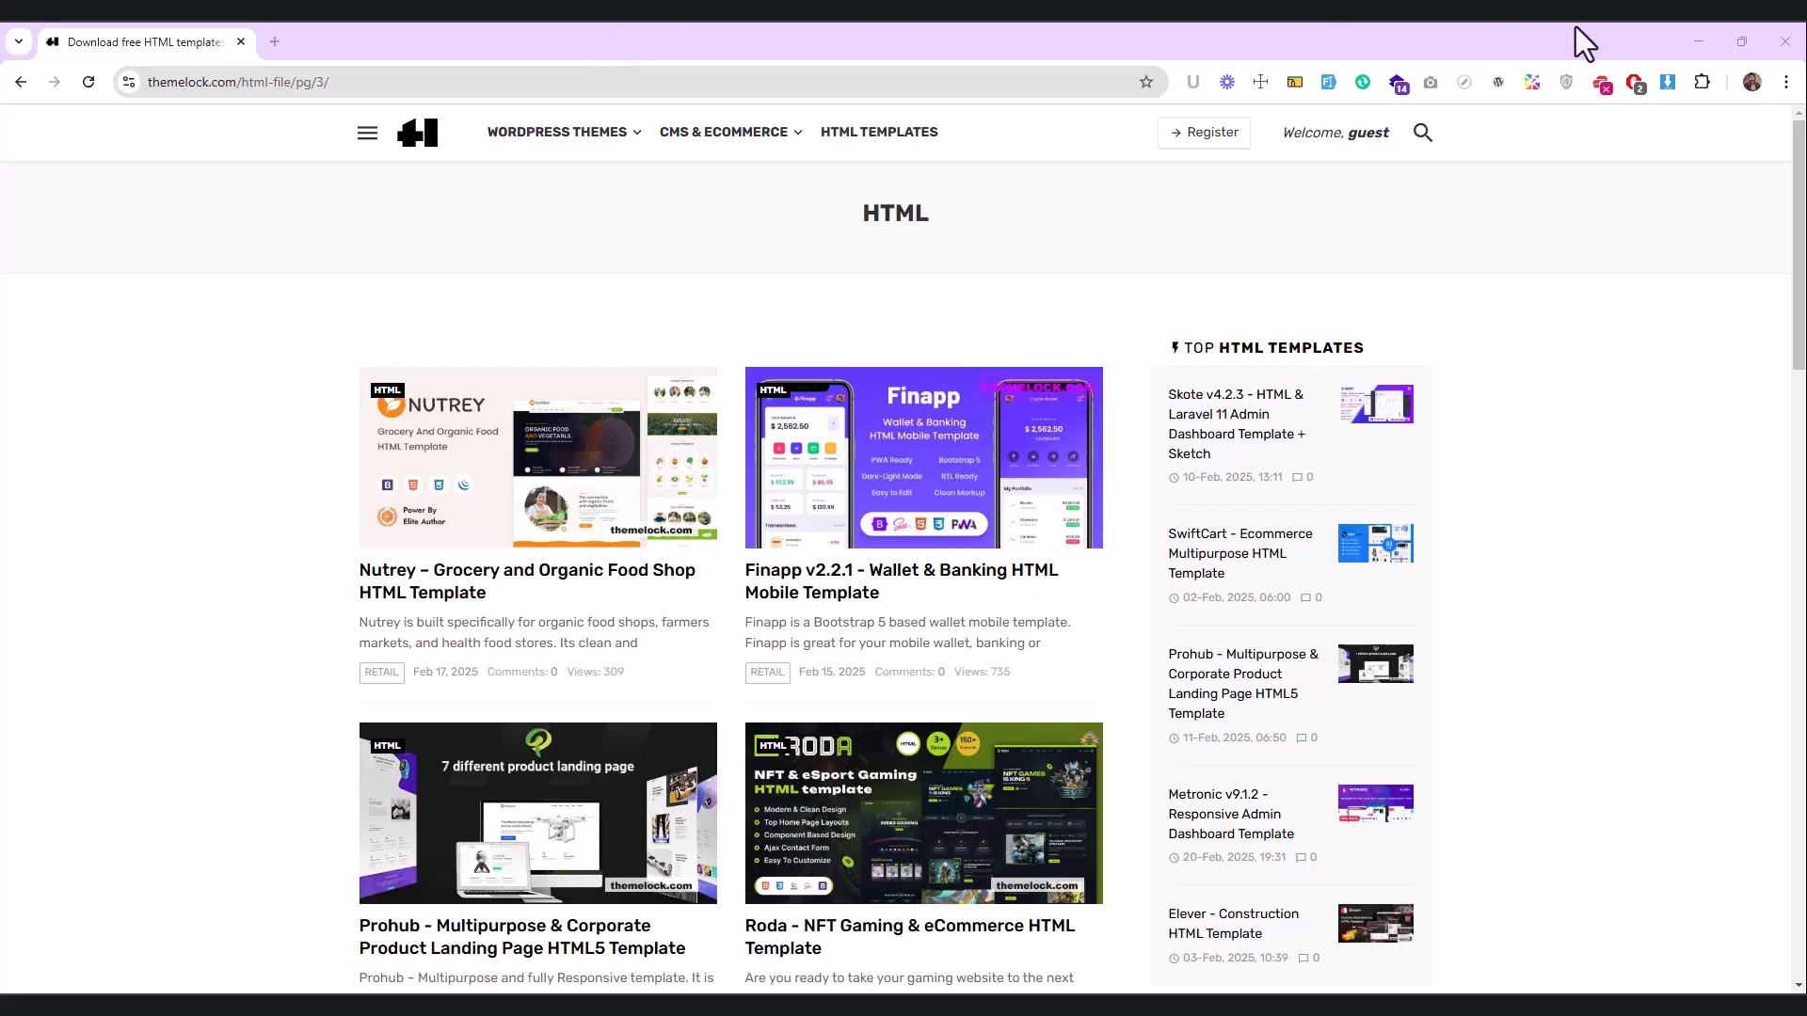
Step: Switch to the WordPress Pages list and open the published lowercase "home" page for viewing in a new browser tab
{"action": "left_click", "coordinate": [1701, 48]}
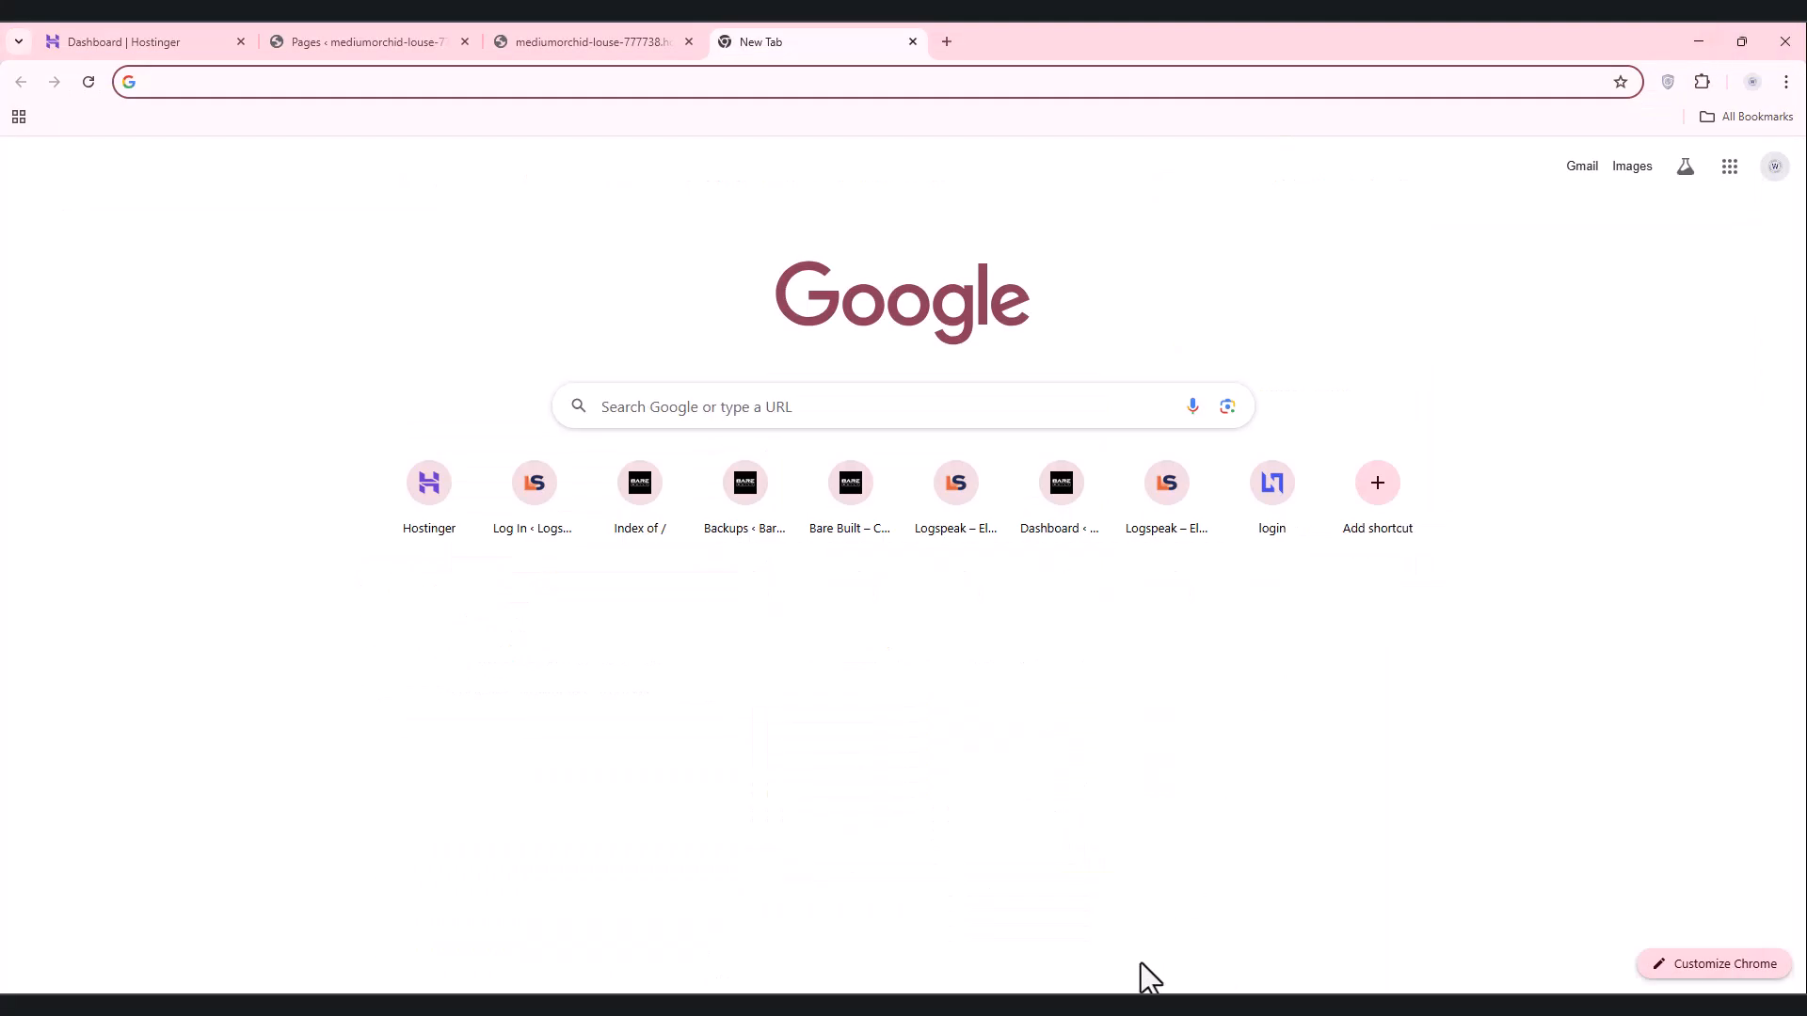
{"action": "key", "text": "super+d"}
{"action": "key", "text": "super+d"}
{"action": "left_click", "coordinate": [288, 30]}
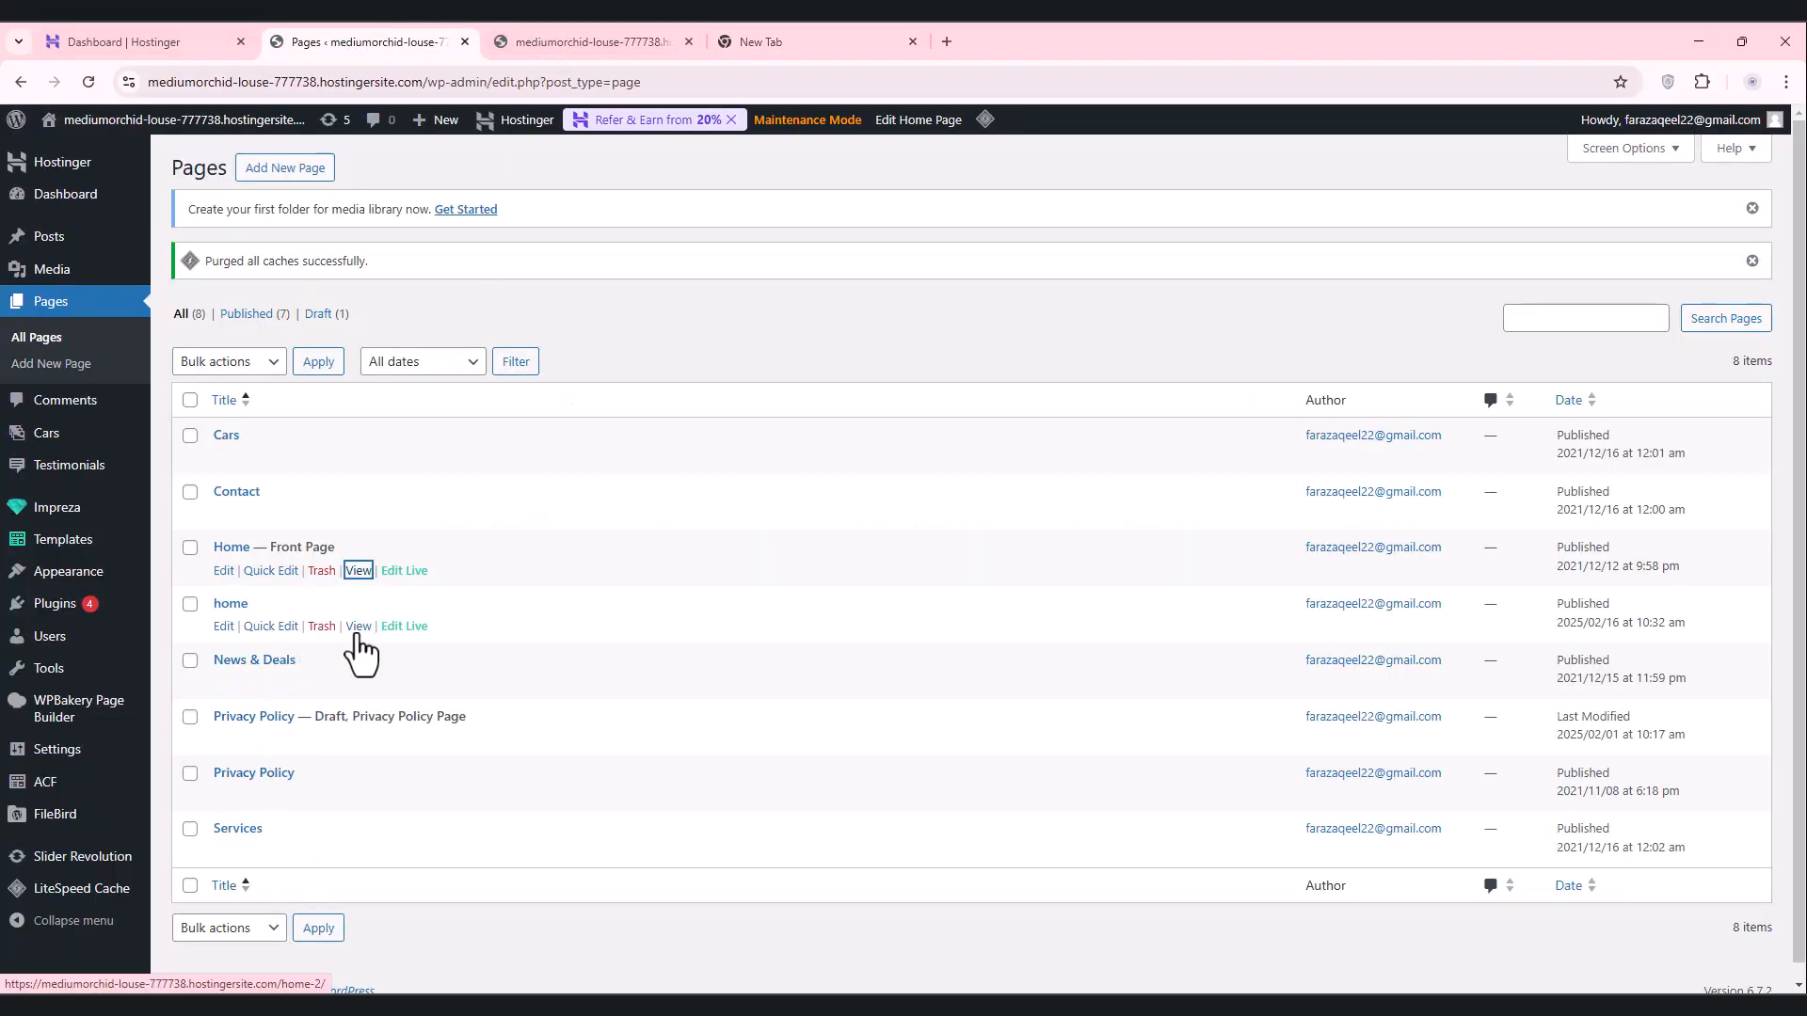
{"action": "left_click", "coordinate": [357, 628], "text": "ctrl"}
{"action": "left_click", "coordinate": [634, 28]}
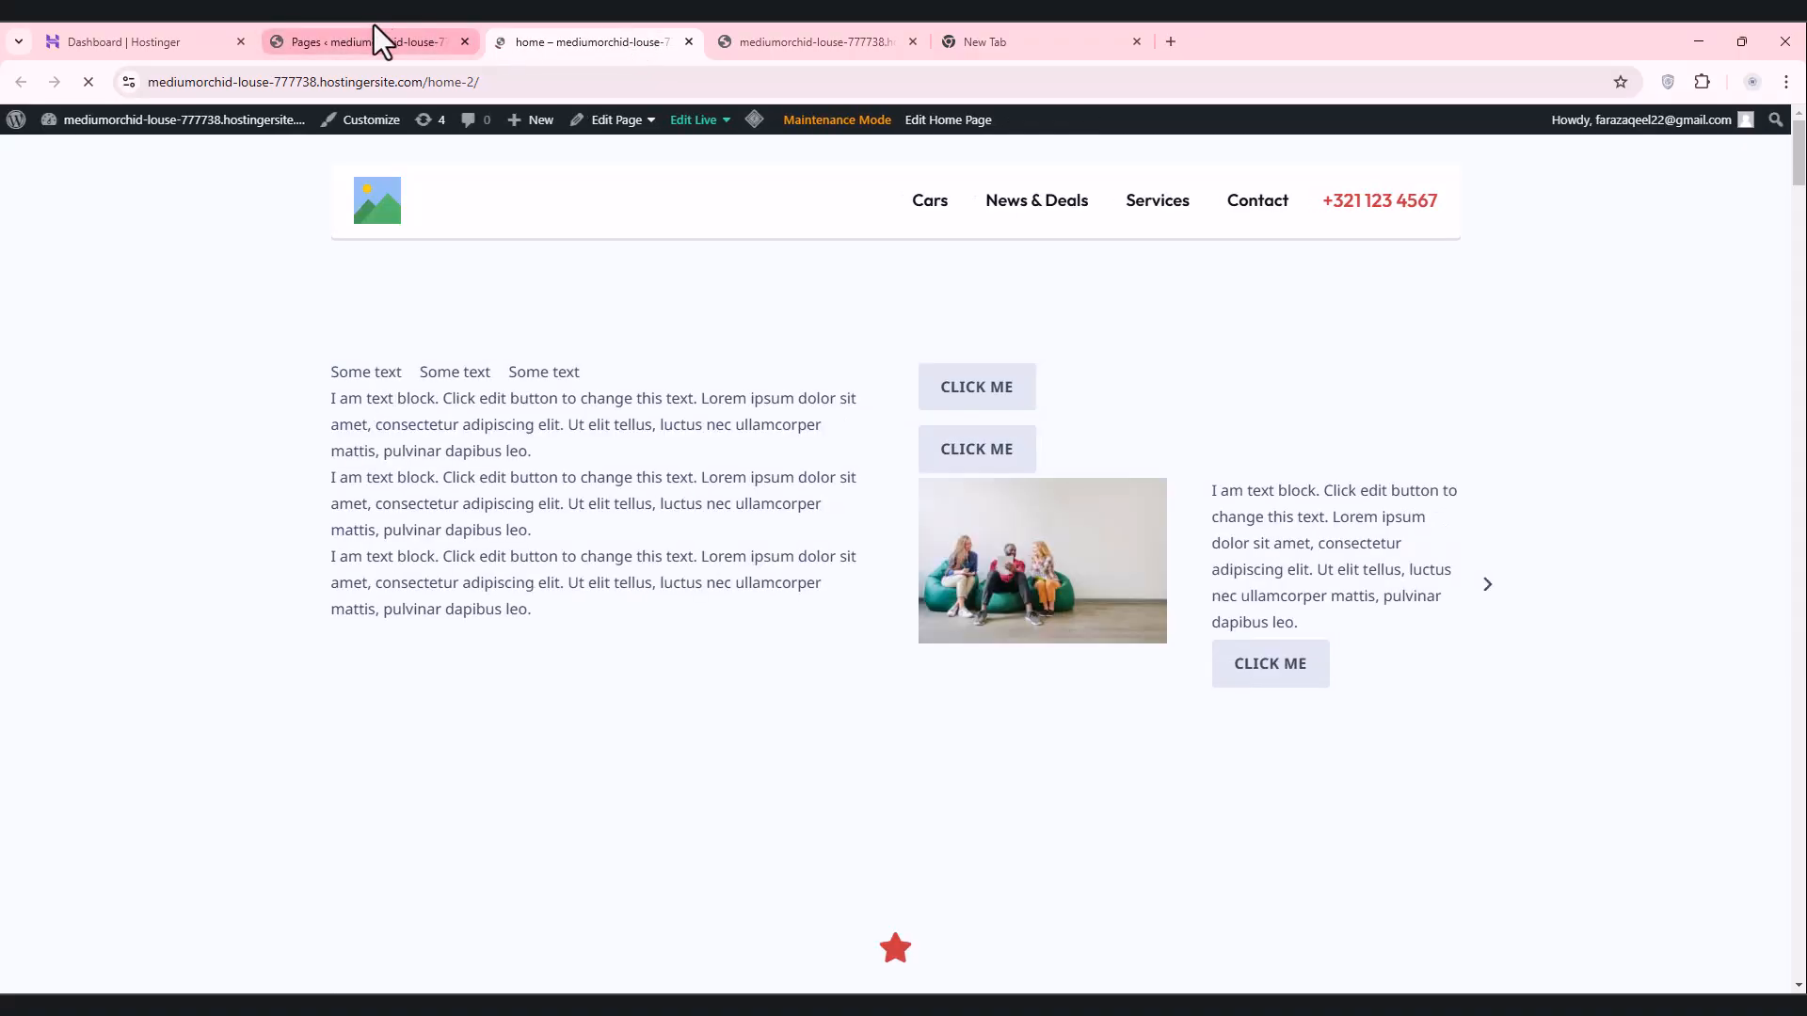
{"action": "left_click", "coordinate": [374, 30]}
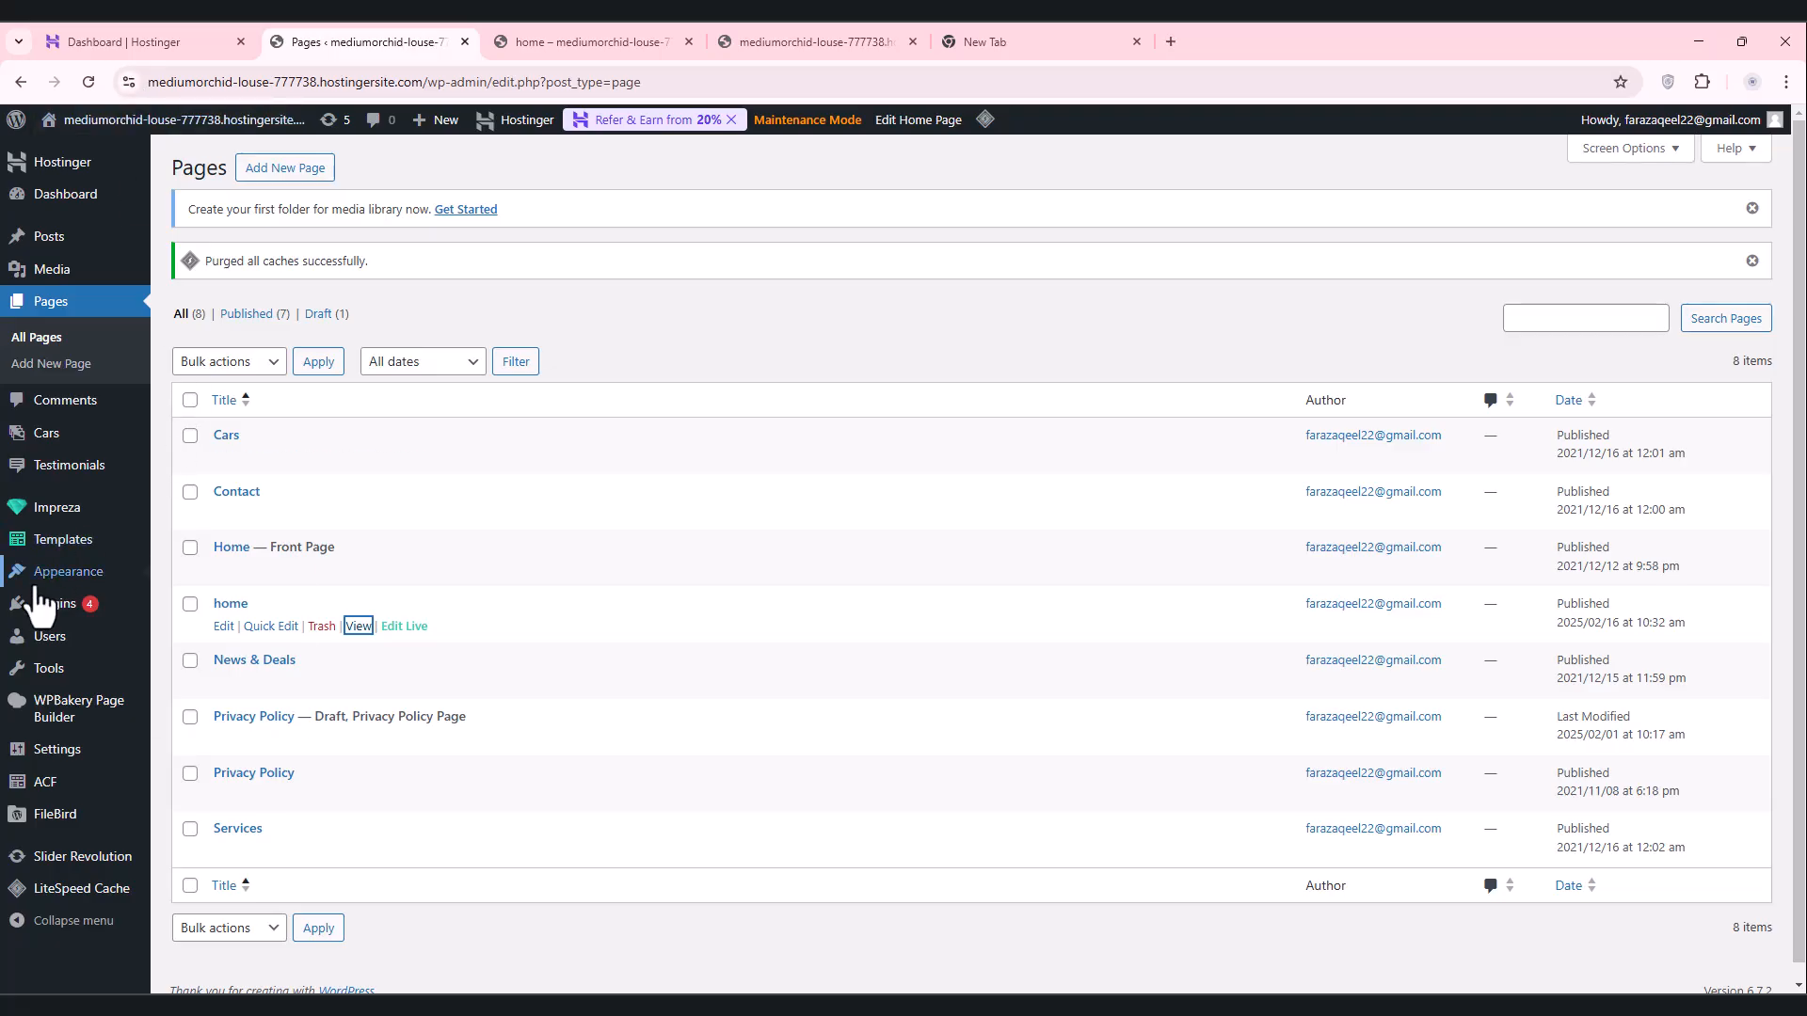
{"action": "mouse_move", "coordinate": [76, 284]}
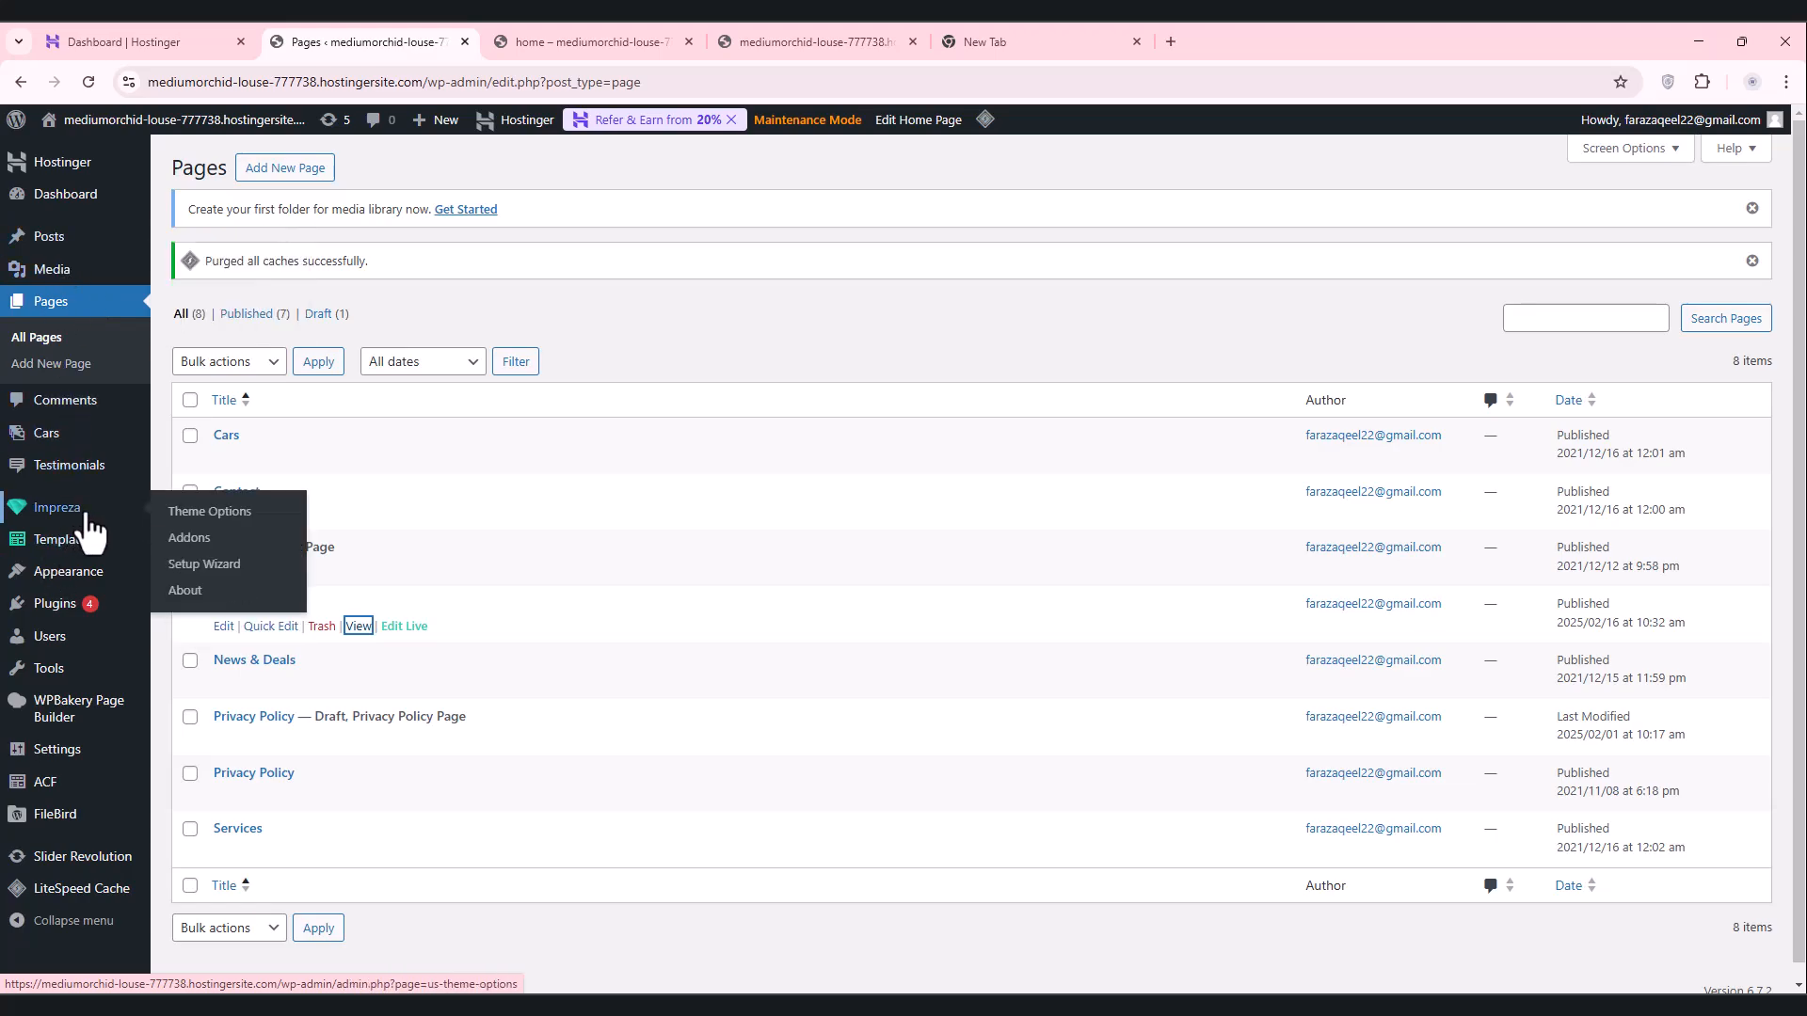
{"action": "mouse_move", "coordinate": [100, 579]}
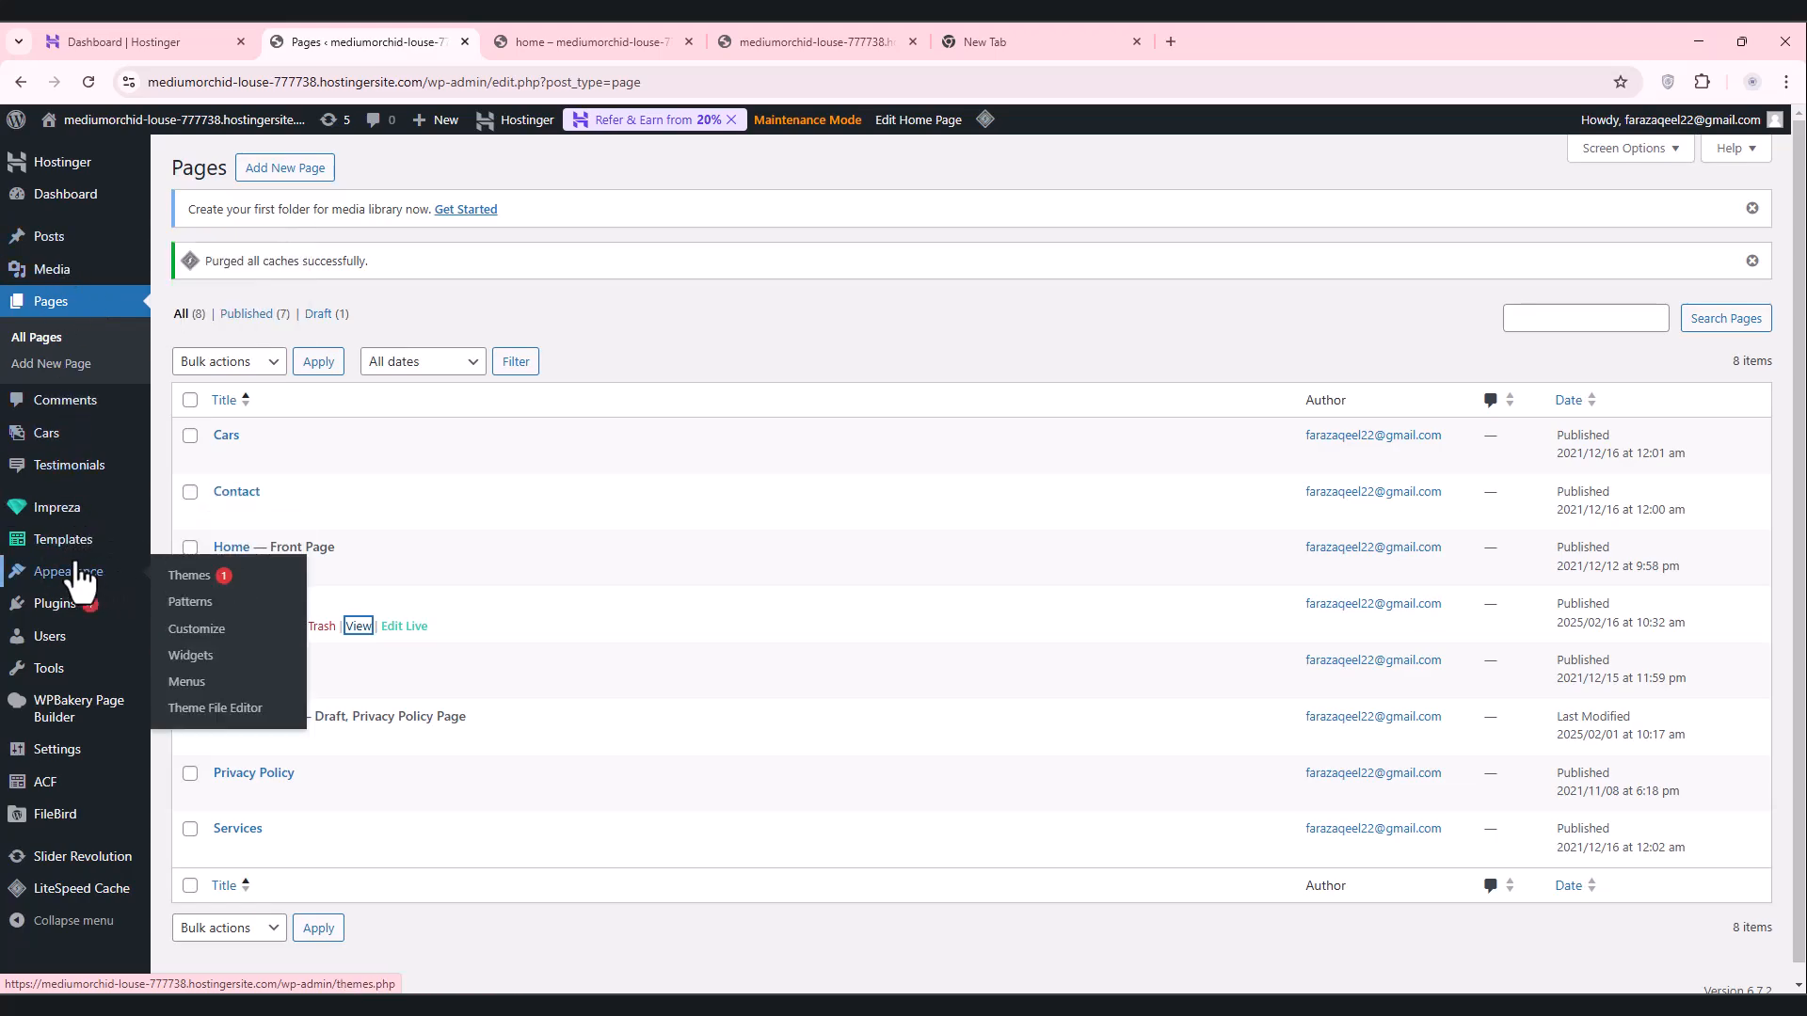
{"action": "mouse_move", "coordinate": [81, 529]}
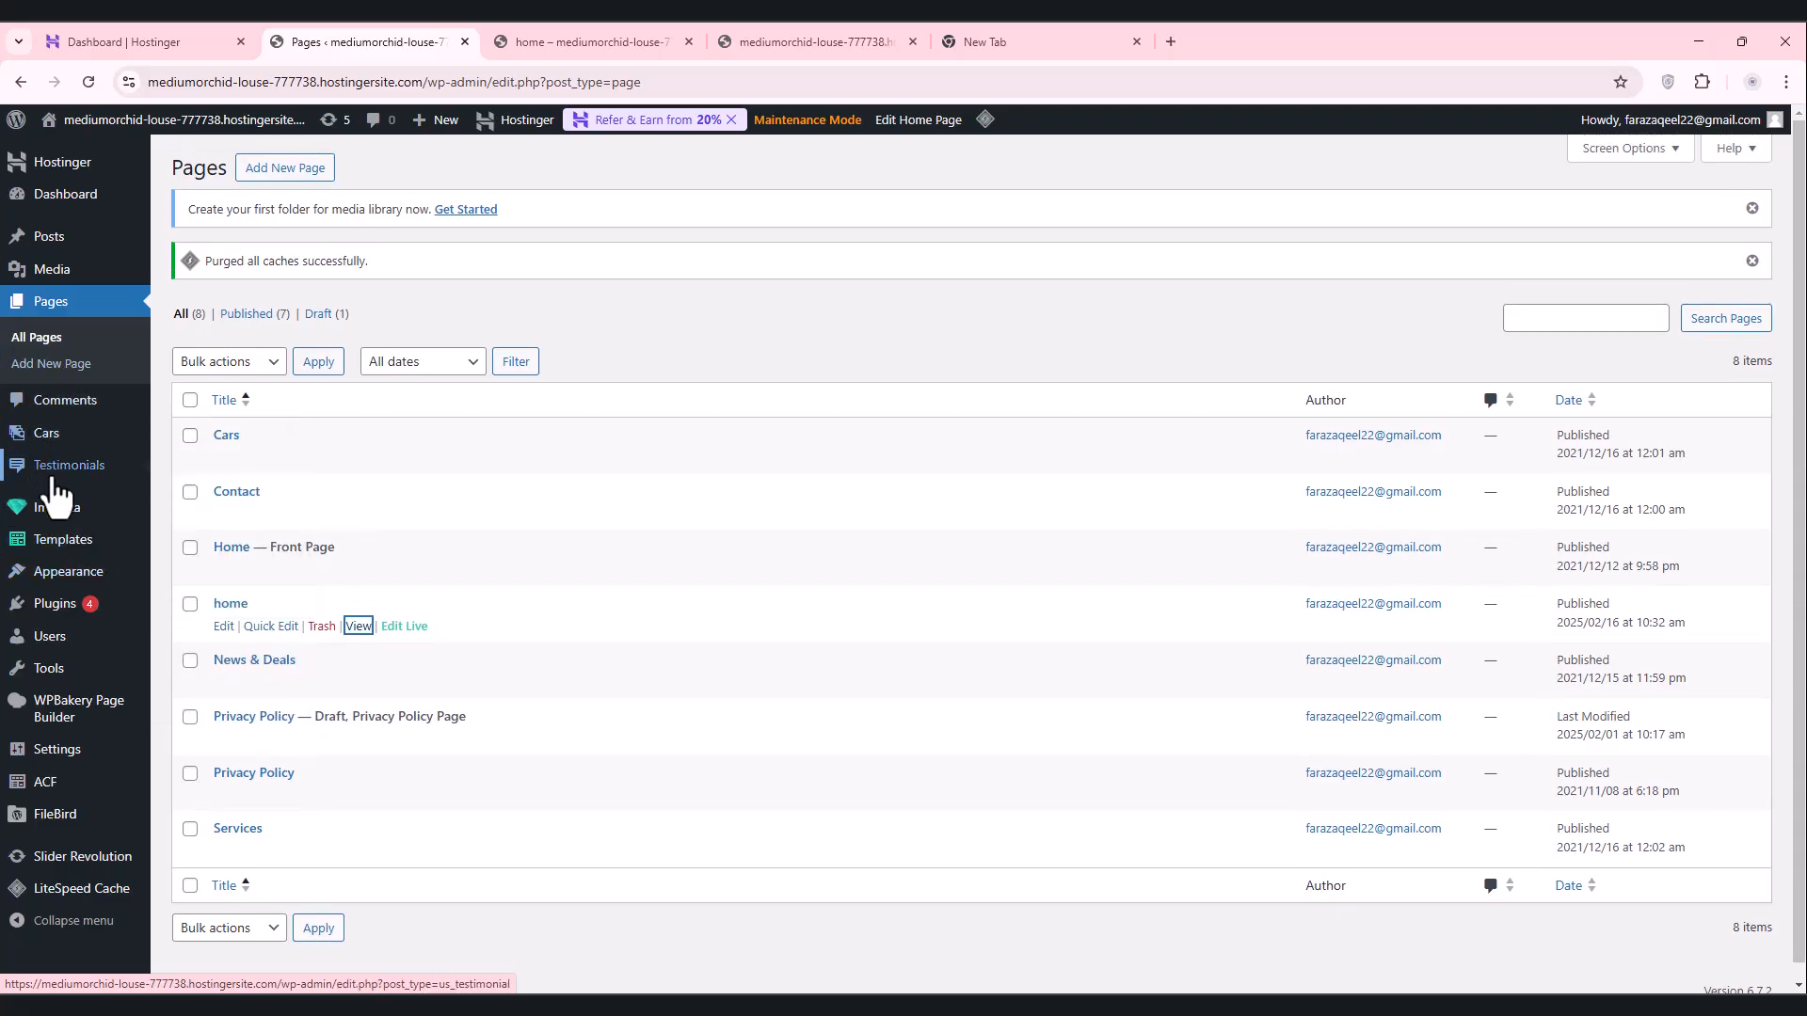
{"action": "left_click", "coordinate": [588, 44]}
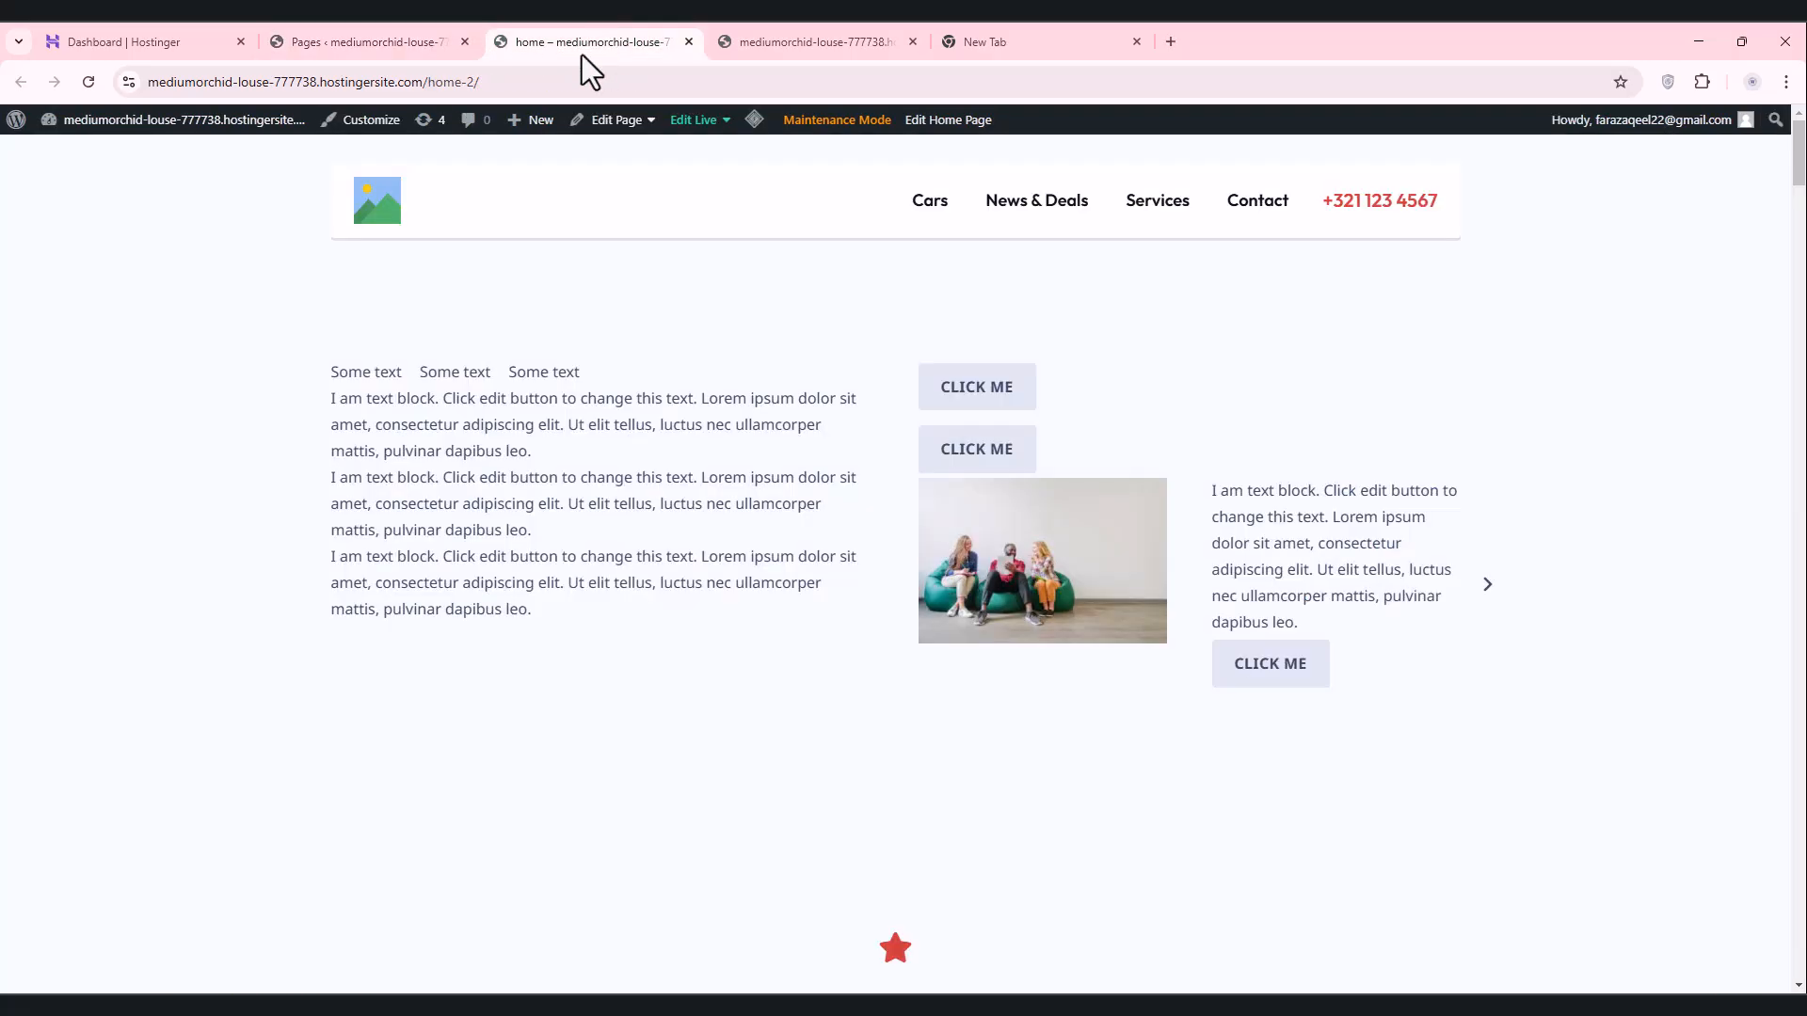
Step: Return to the WordPress admin and review the list of installed plugins
{"action": "left_click", "coordinate": [365, 34]}
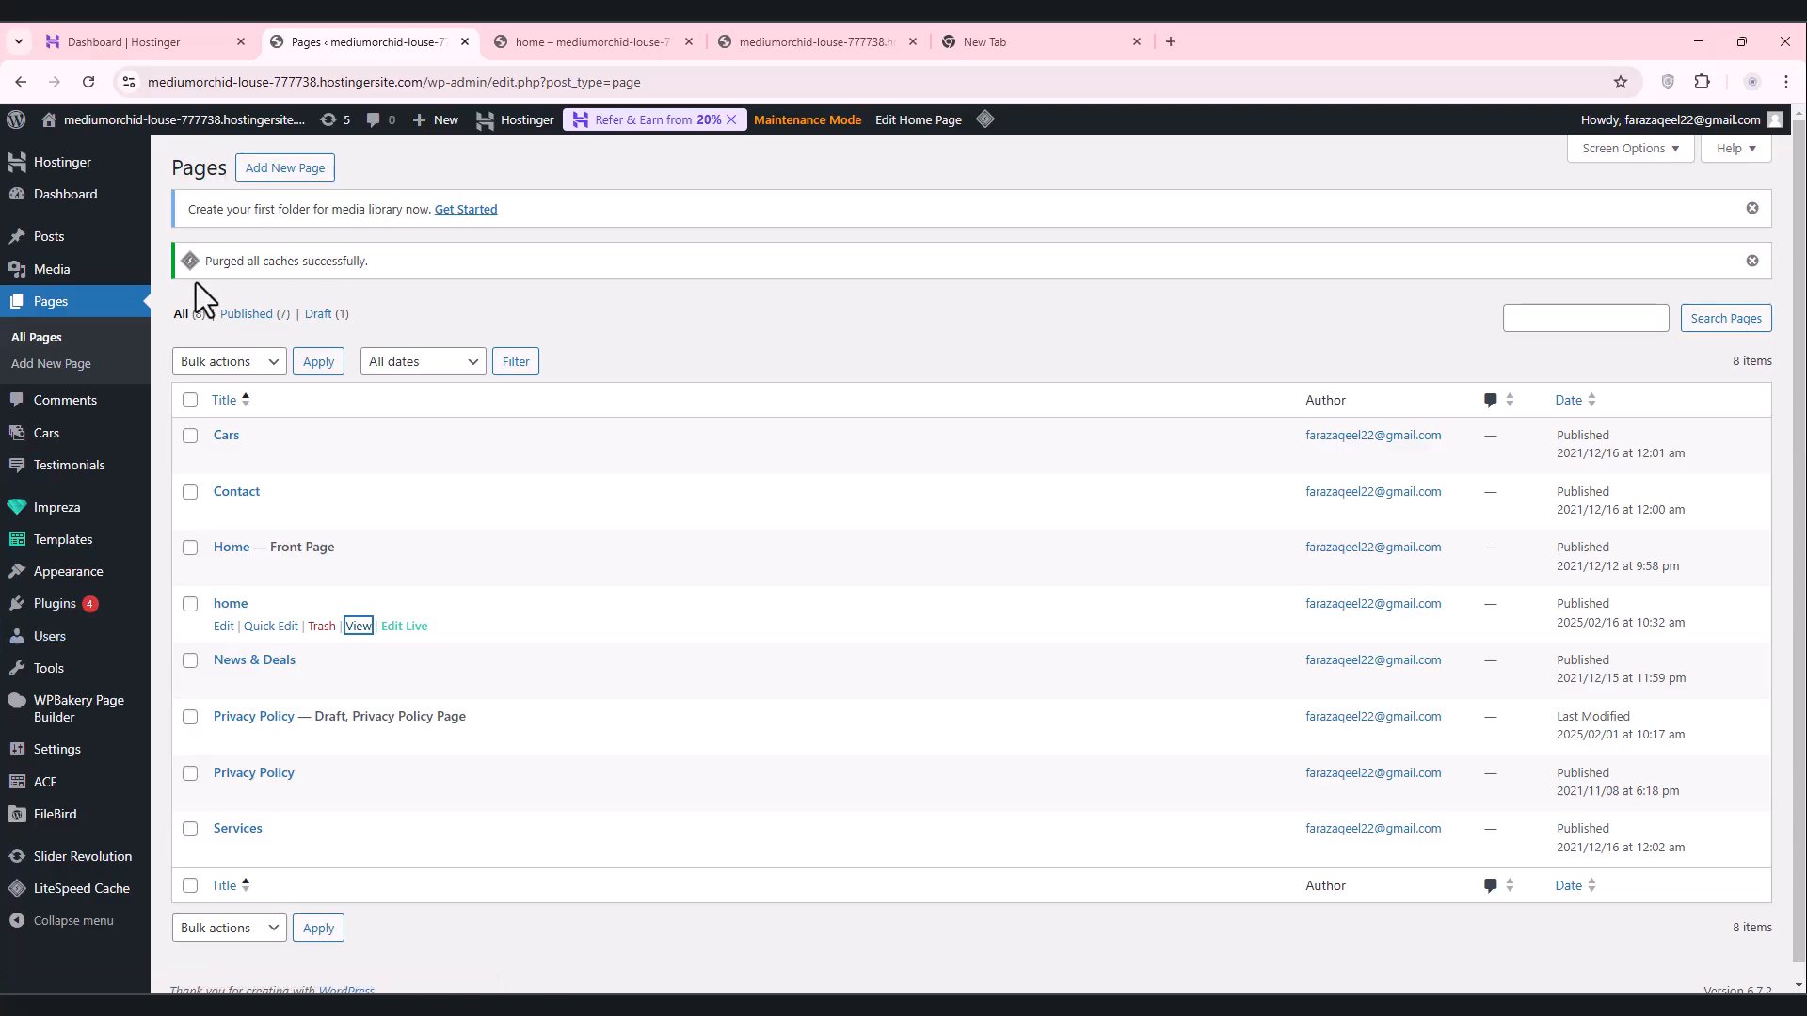
{"action": "left_click", "coordinate": [54, 610]}
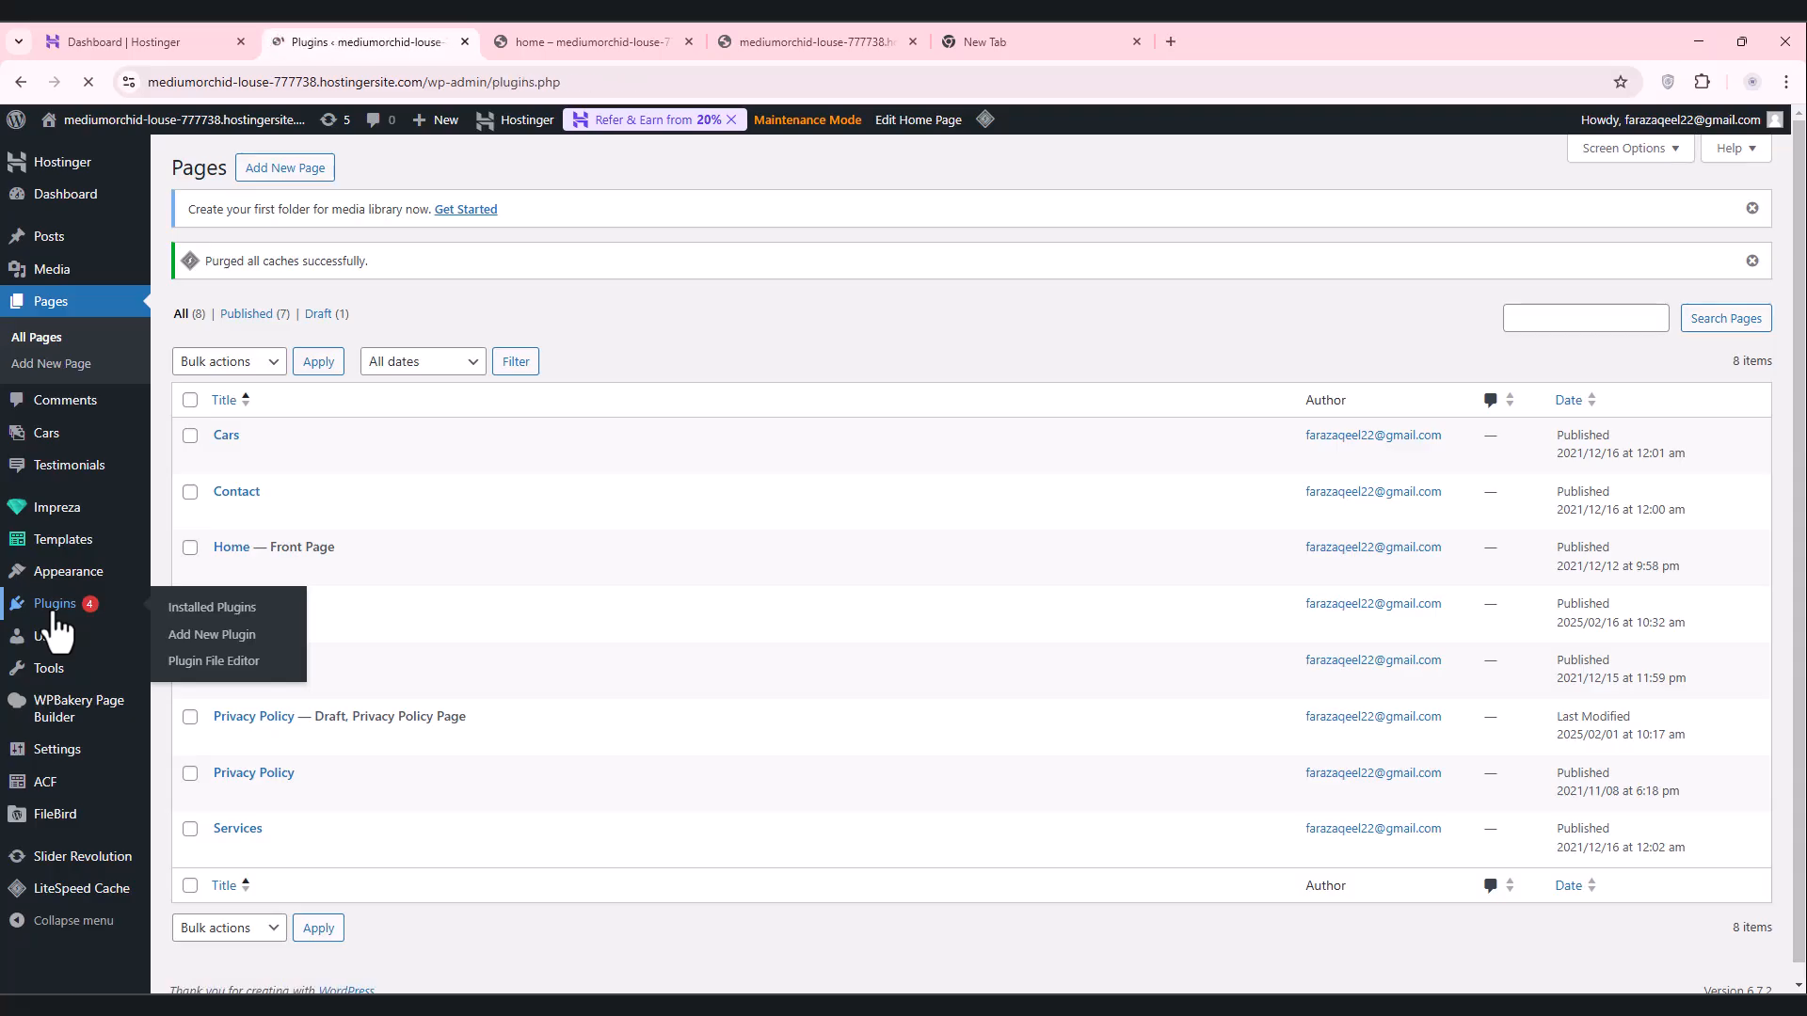
{"action": "scroll", "coordinate": [428, 610], "scroll_direction": "down", "scroll_amount": 4}
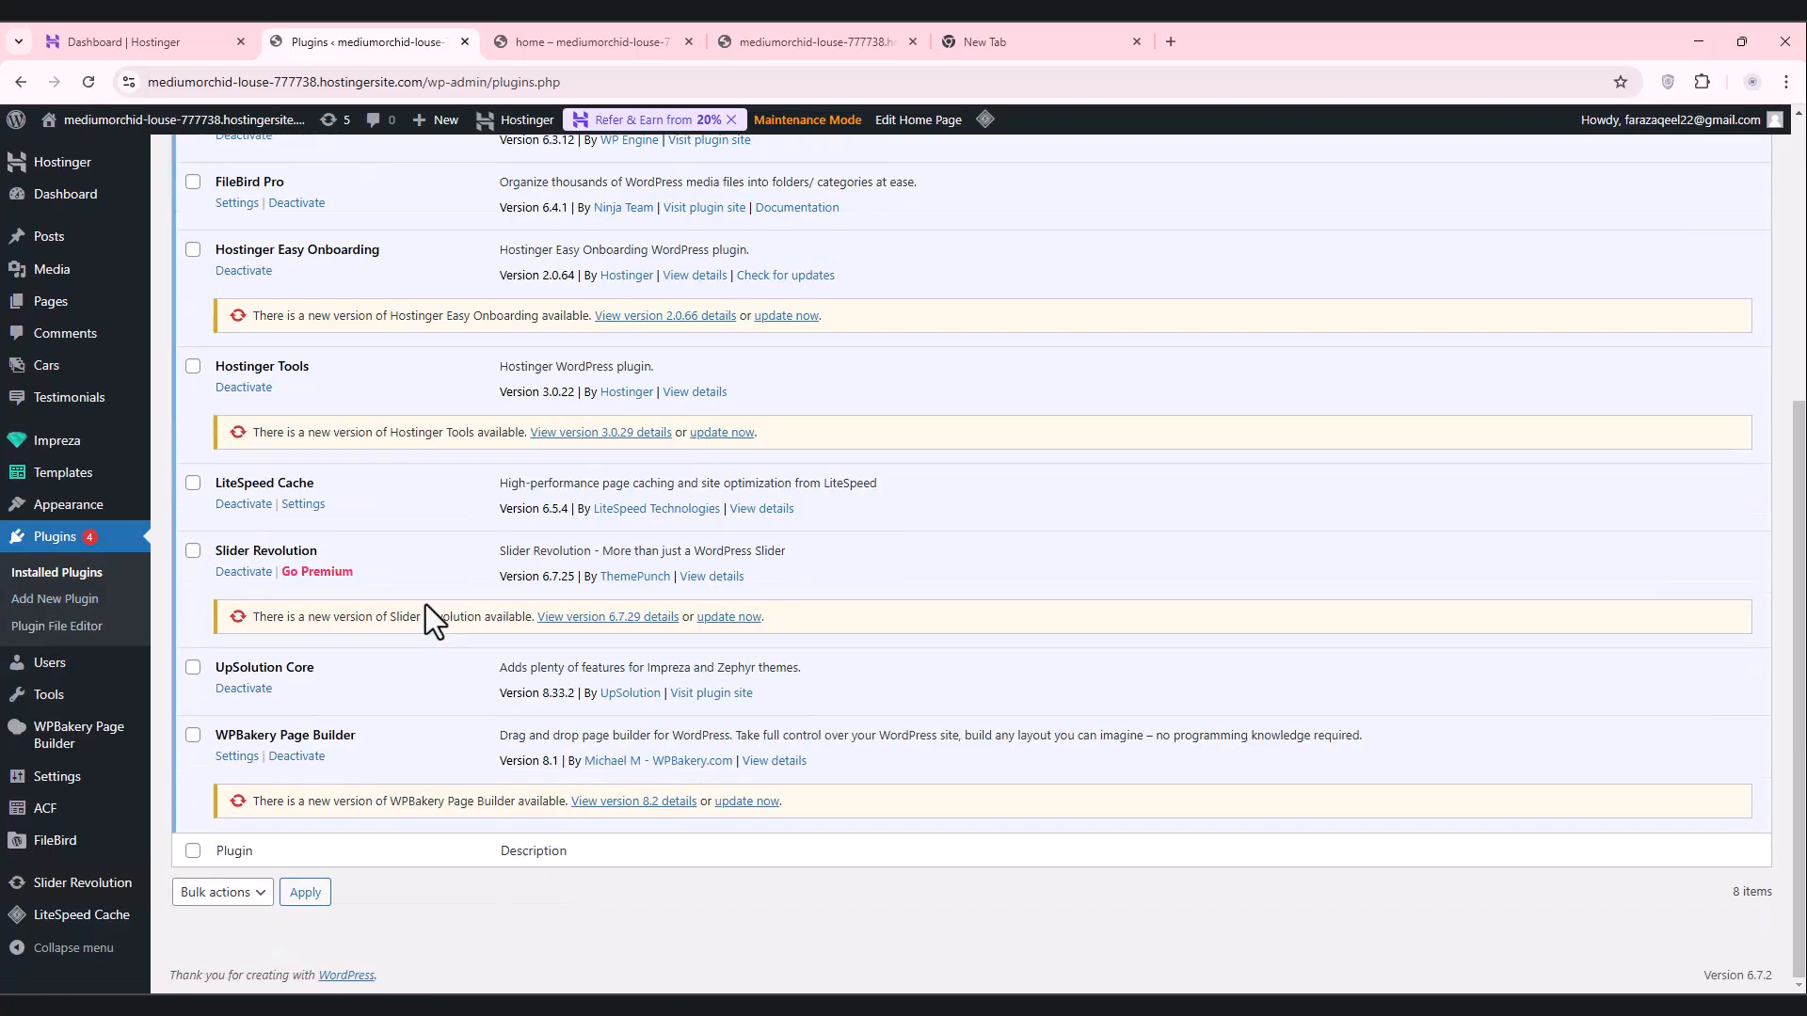
{"action": "scroll", "coordinate": [425, 604], "scroll_direction": "up", "scroll_amount": 5}
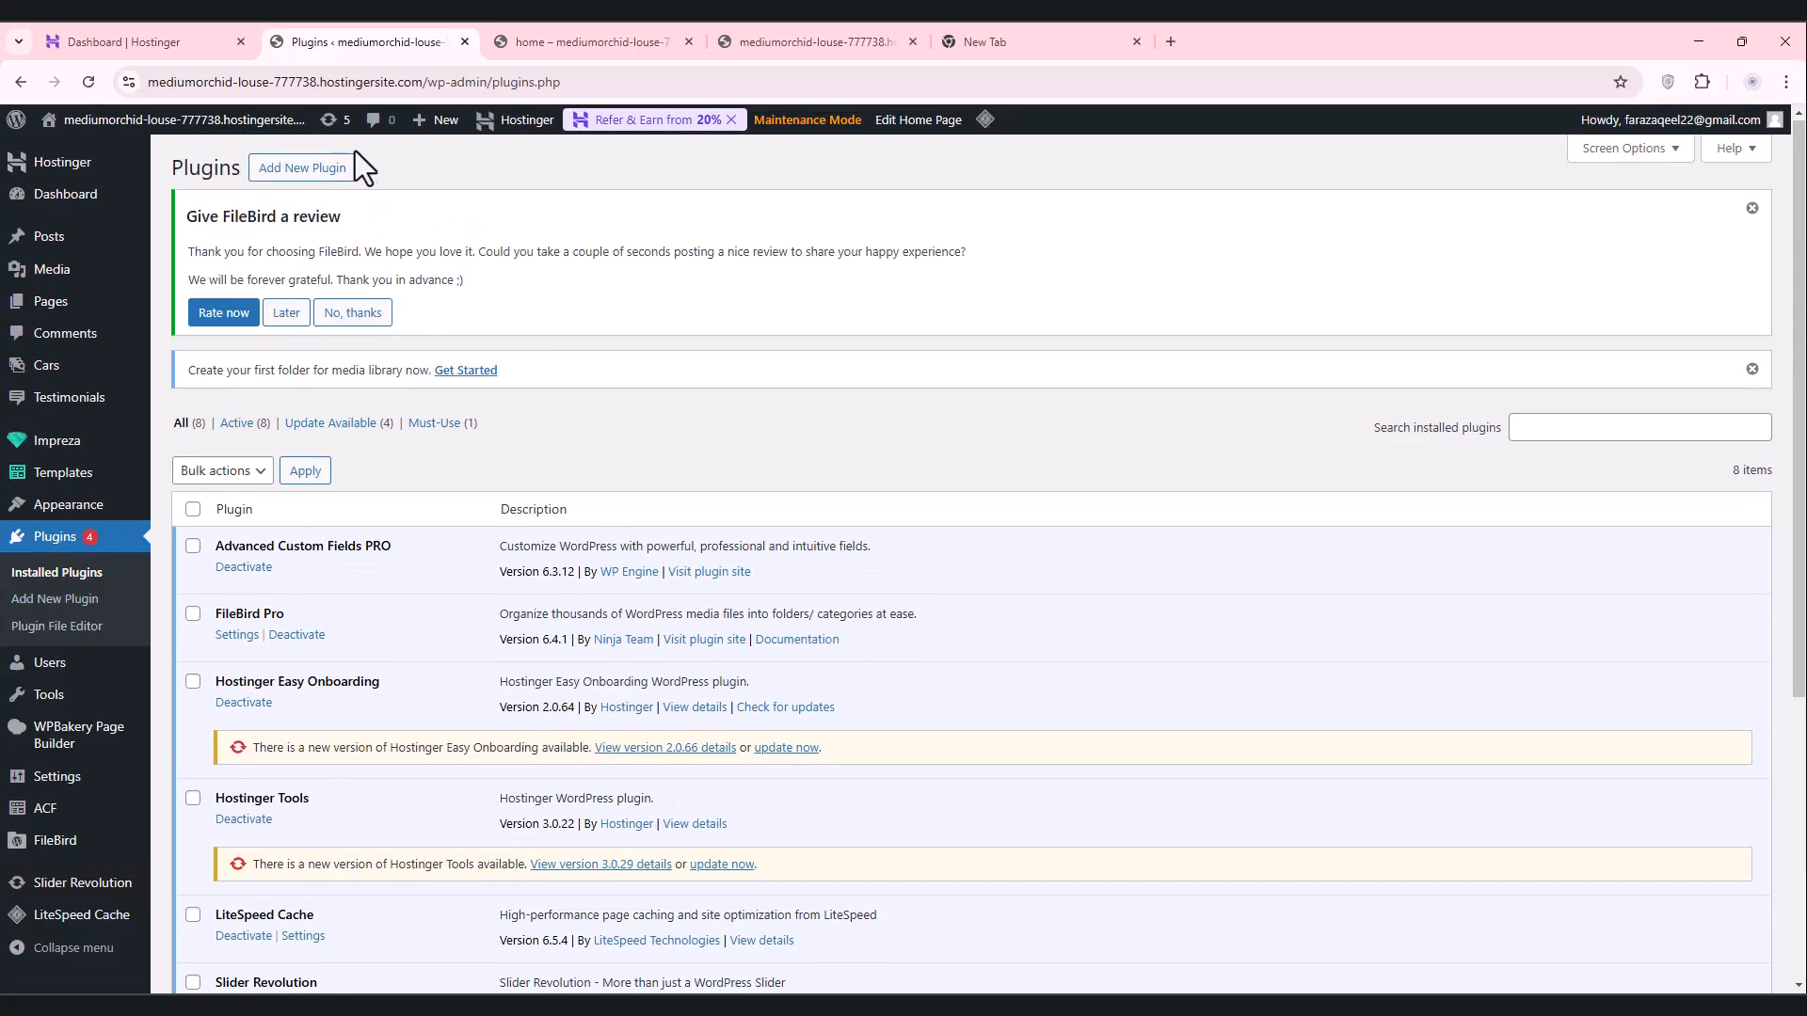
Step: Search the new plugins for "wp reset", and install and activate the WP Reset plugin
{"action": "left_click", "coordinate": [334, 174]}
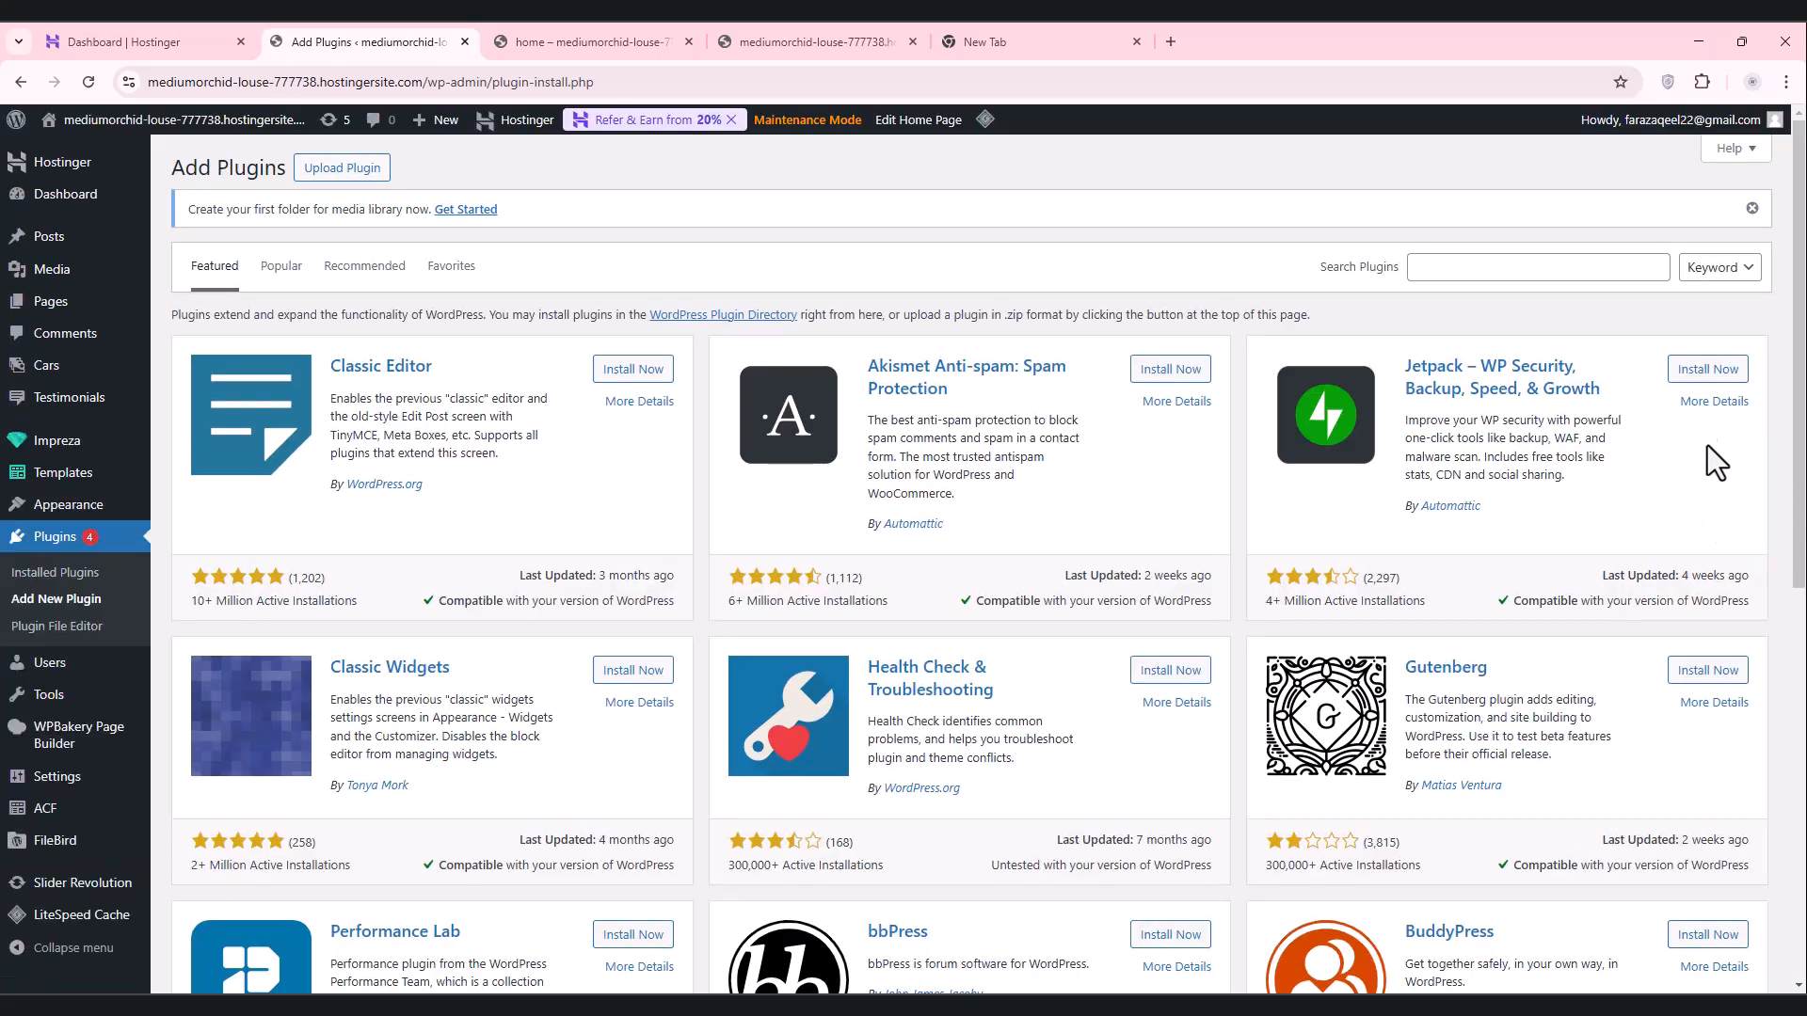
{"action": "left_click", "coordinate": [1432, 268]}
{"action": "type", "text": "wp"}
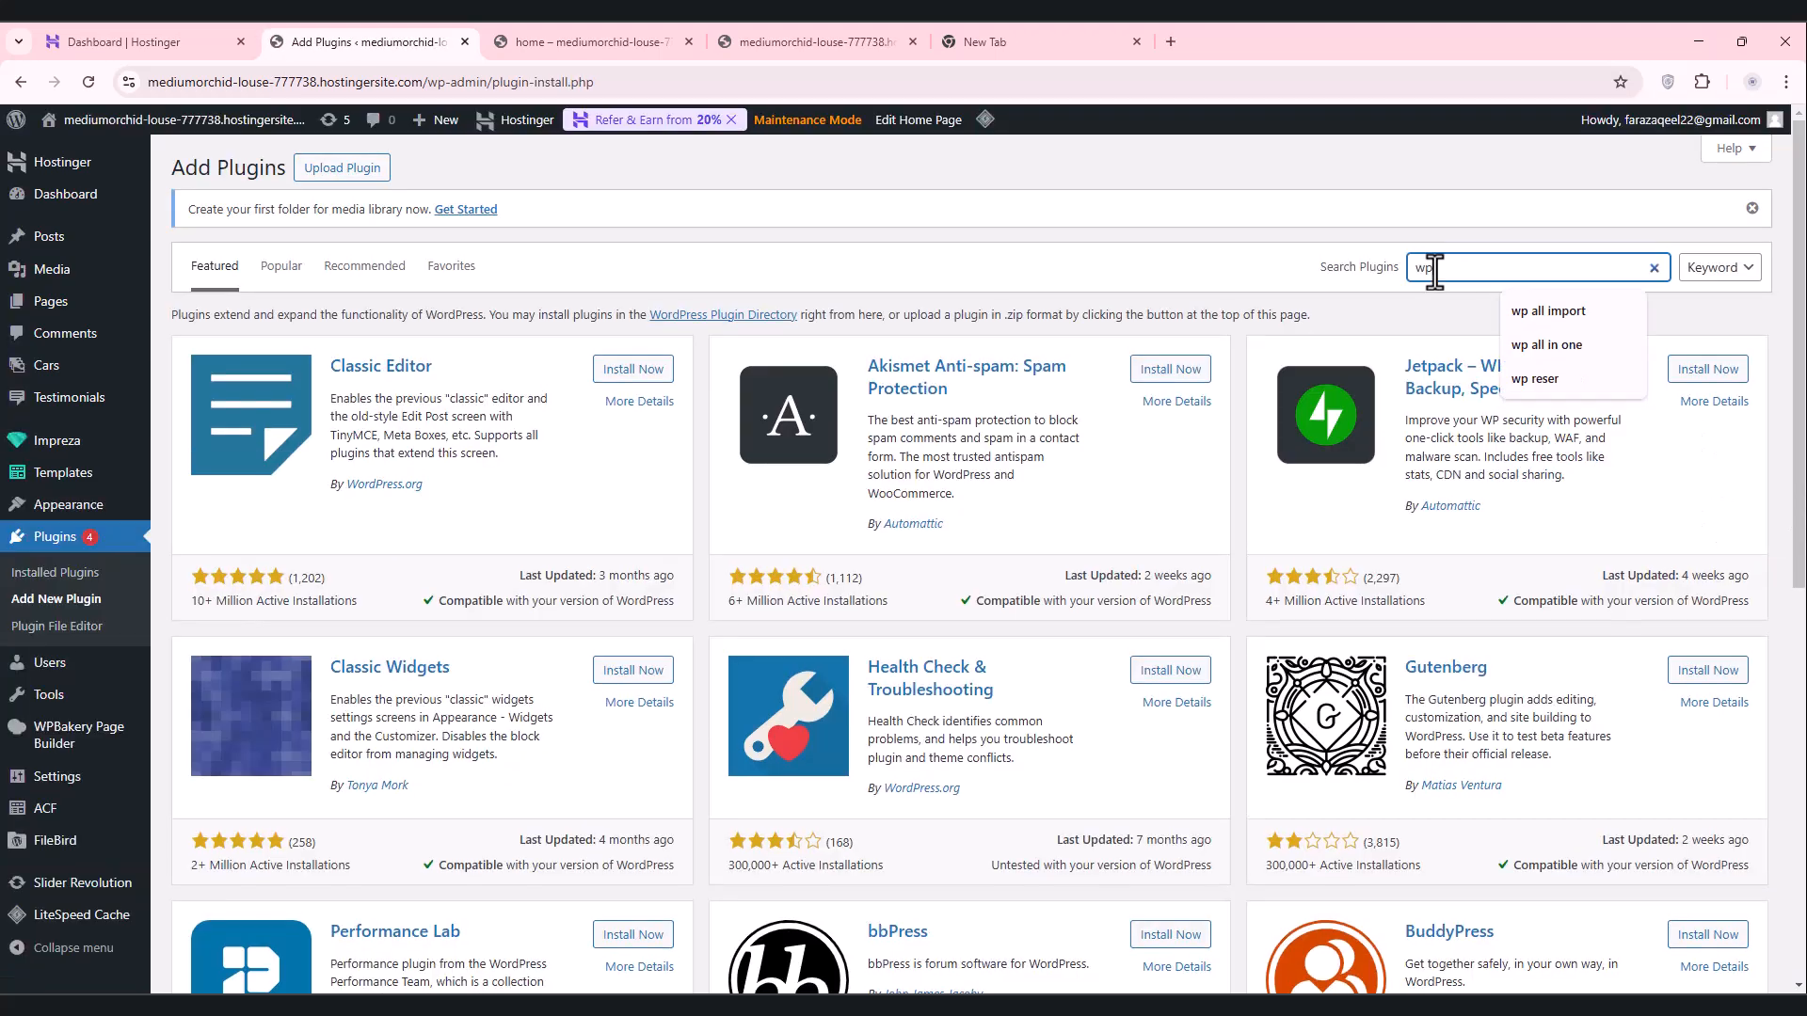
{"action": "type", "text": " reset"}
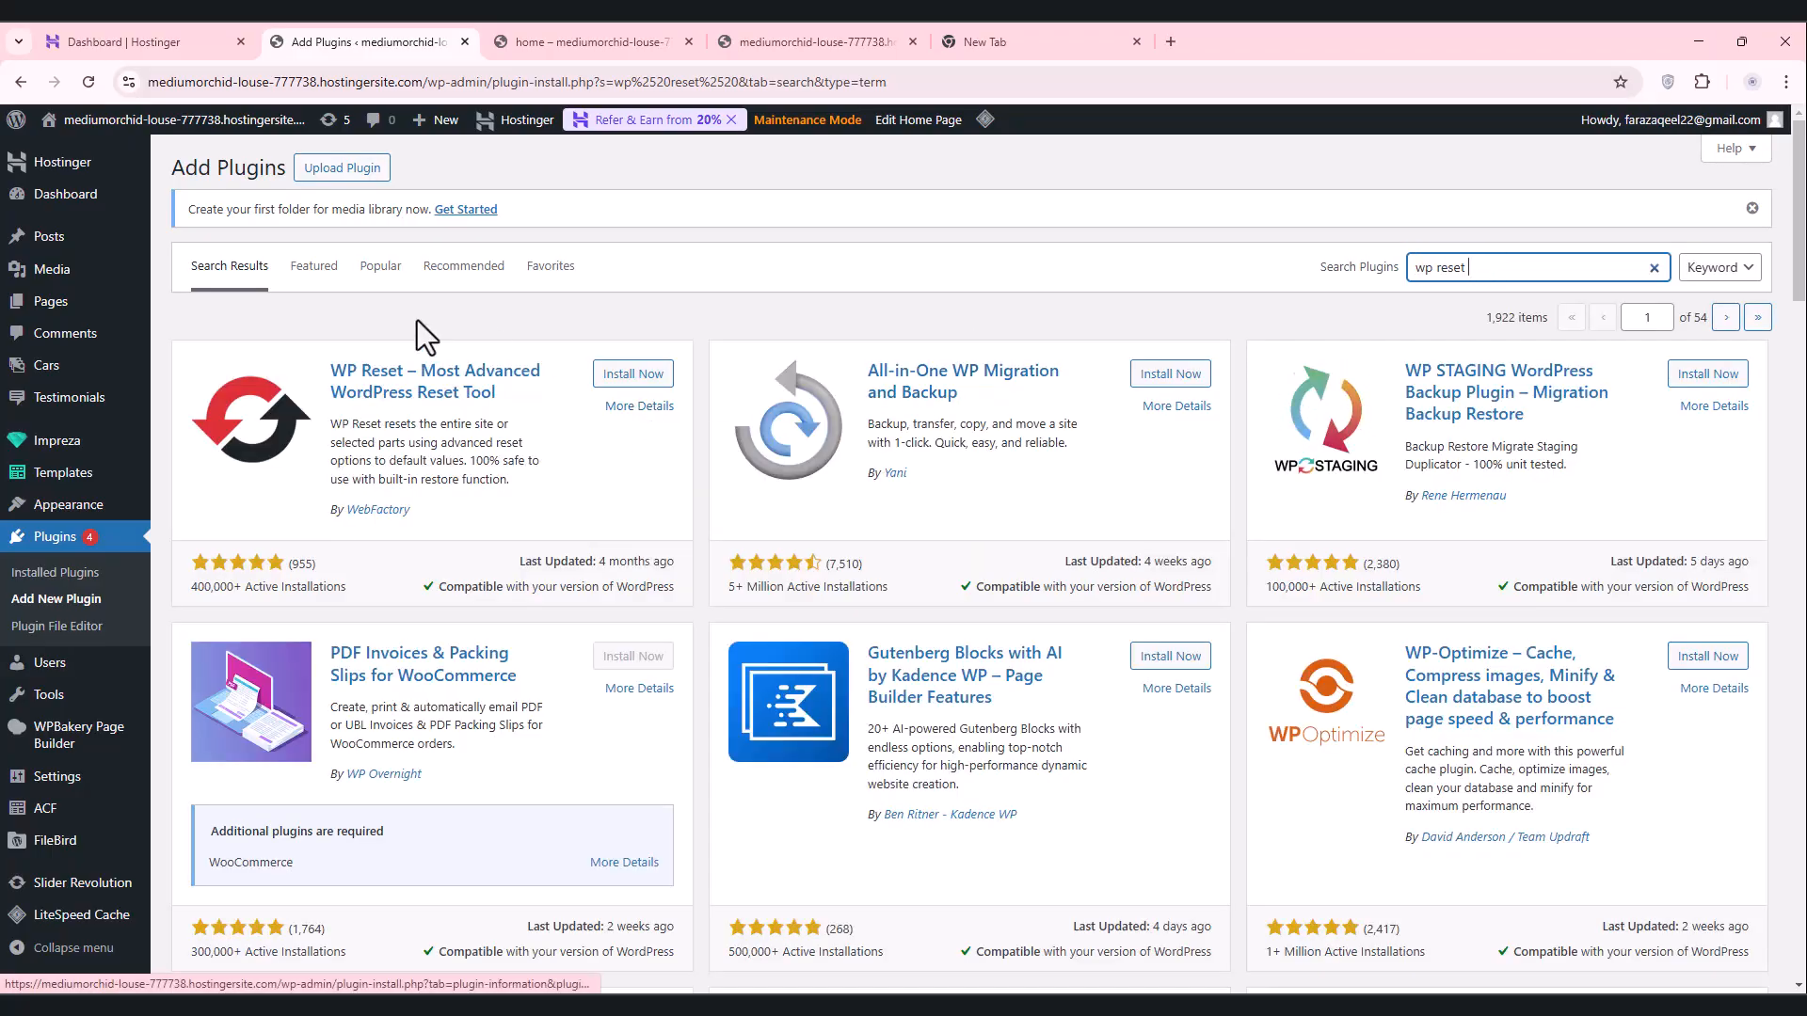
{"action": "left_click", "coordinate": [632, 375]}
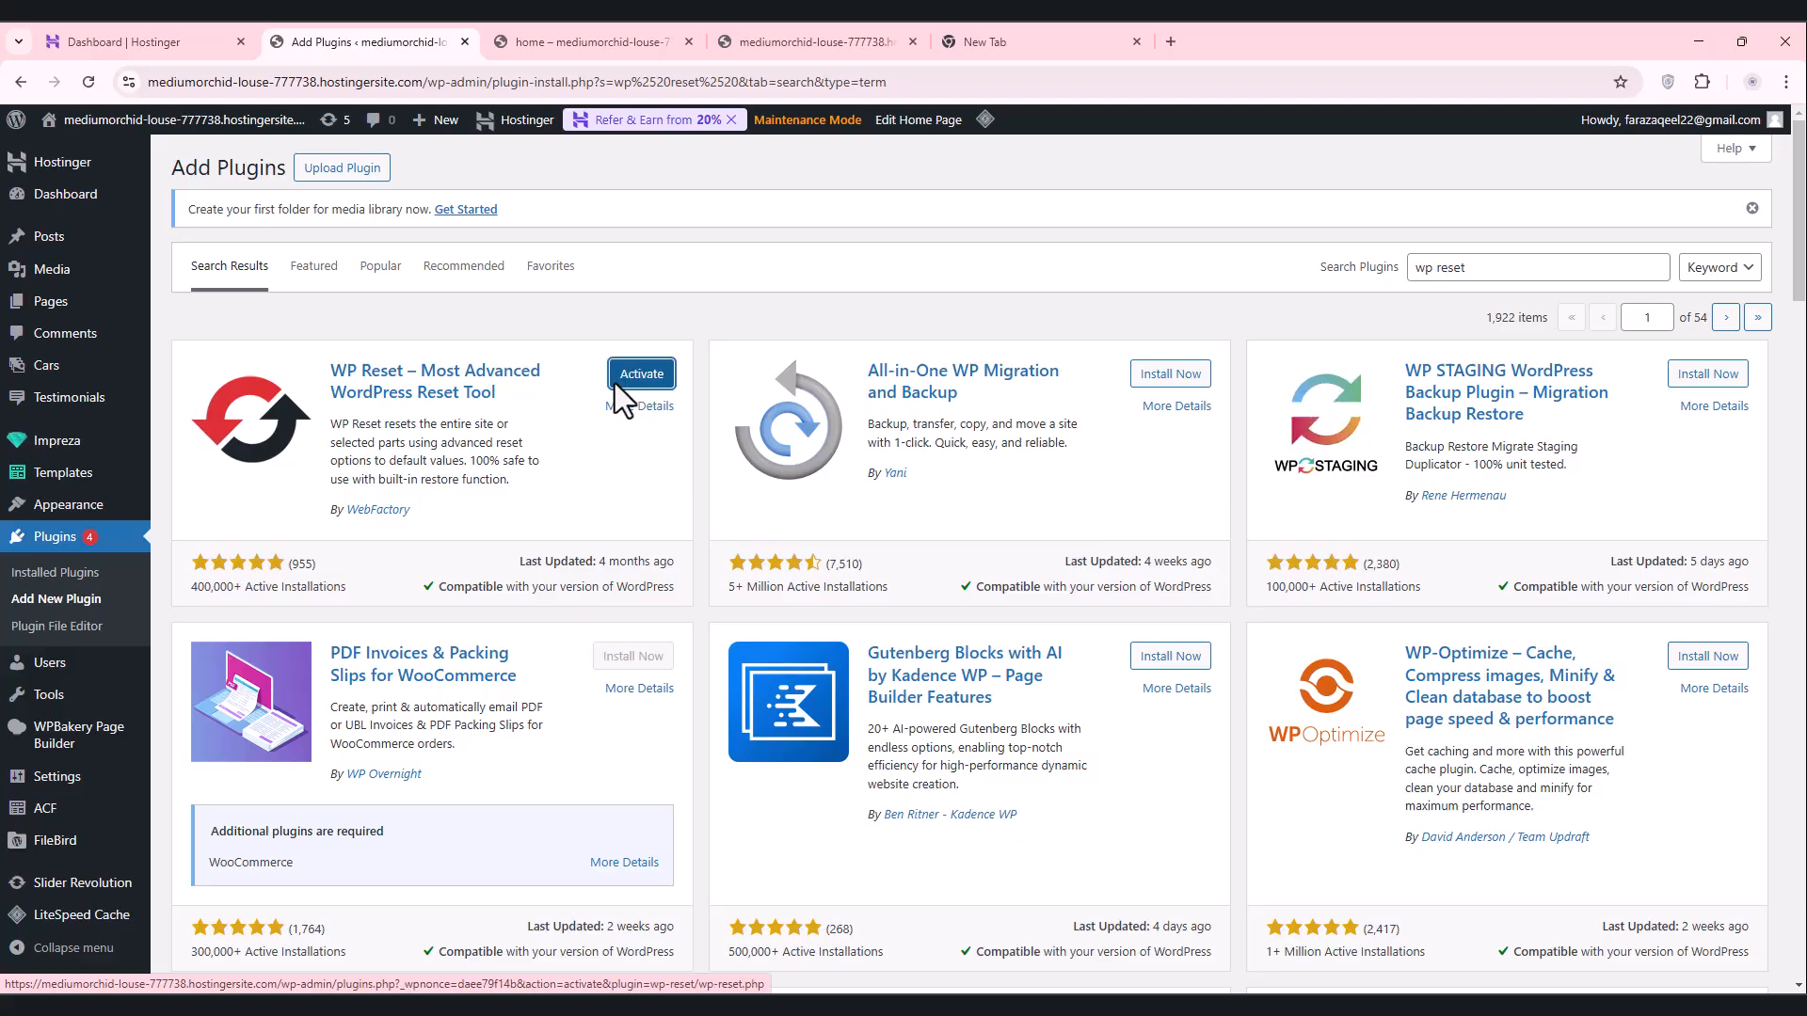
{"action": "left_click", "coordinate": [624, 394]}
Step: Open the site's front page and examine its demo content from the hero section down to the footer
{"action": "left_click", "coordinate": [572, 38]}
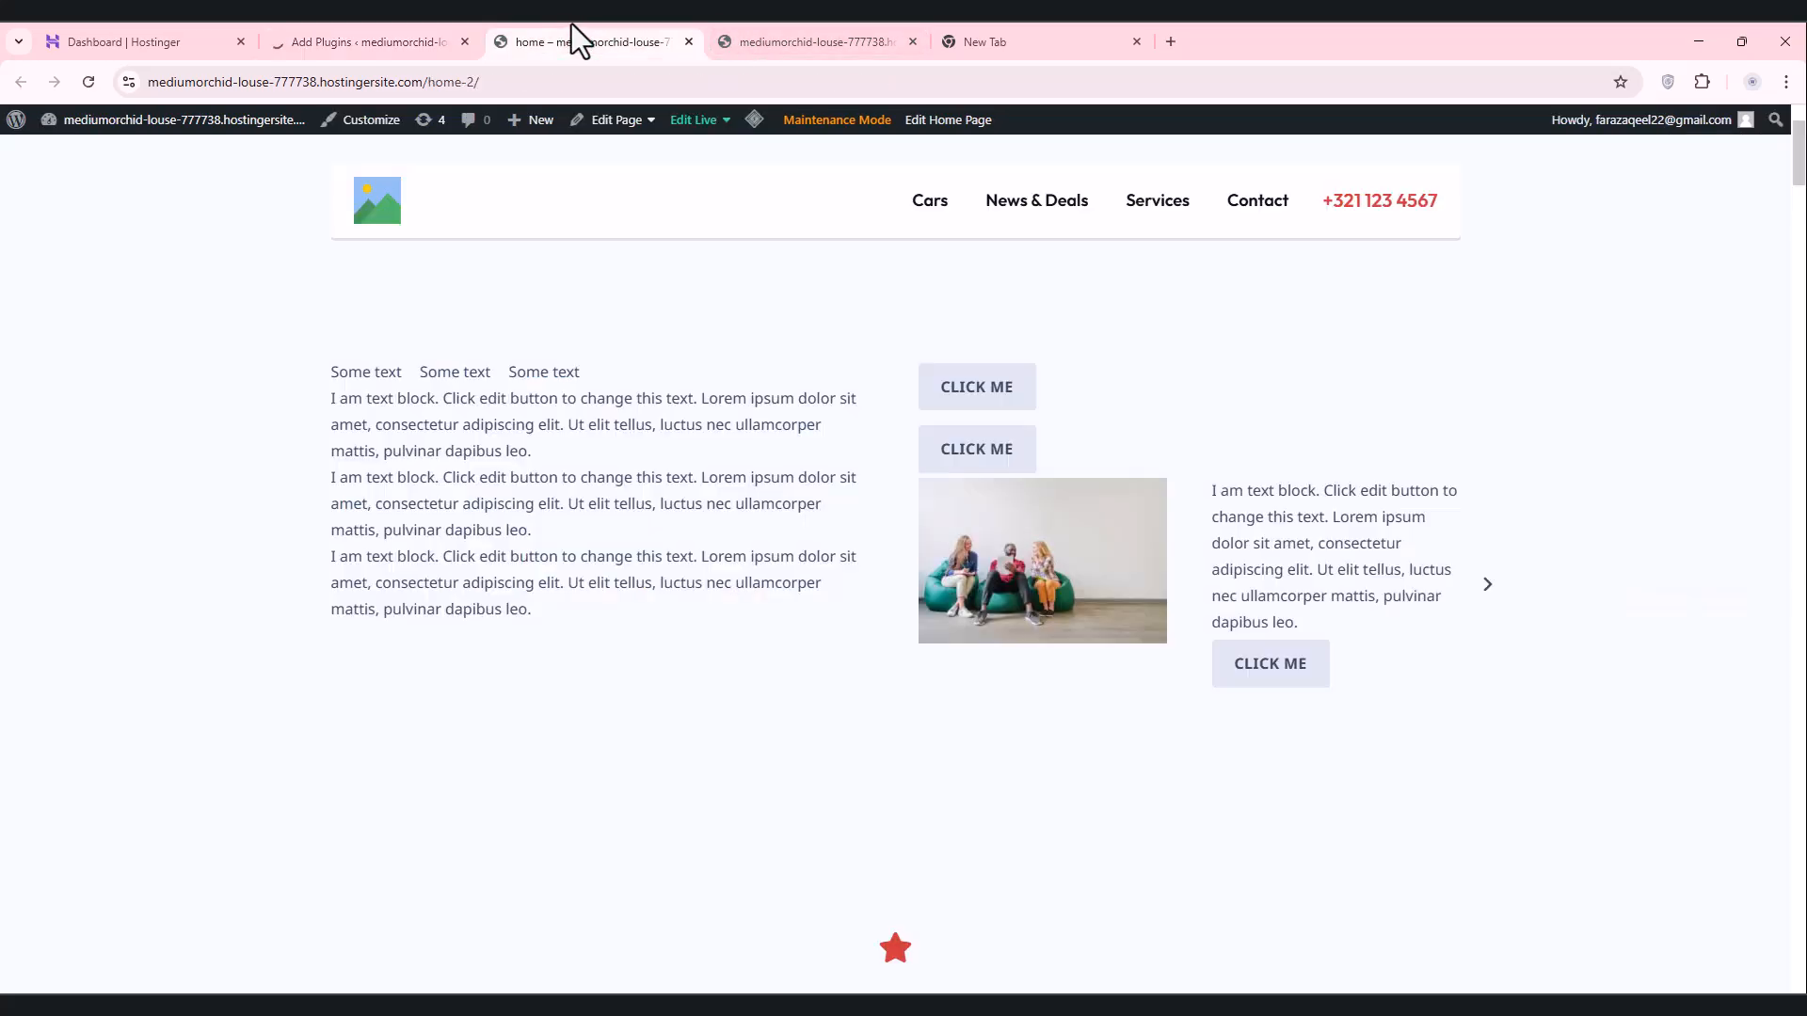
{"action": "left_click", "coordinate": [389, 198]}
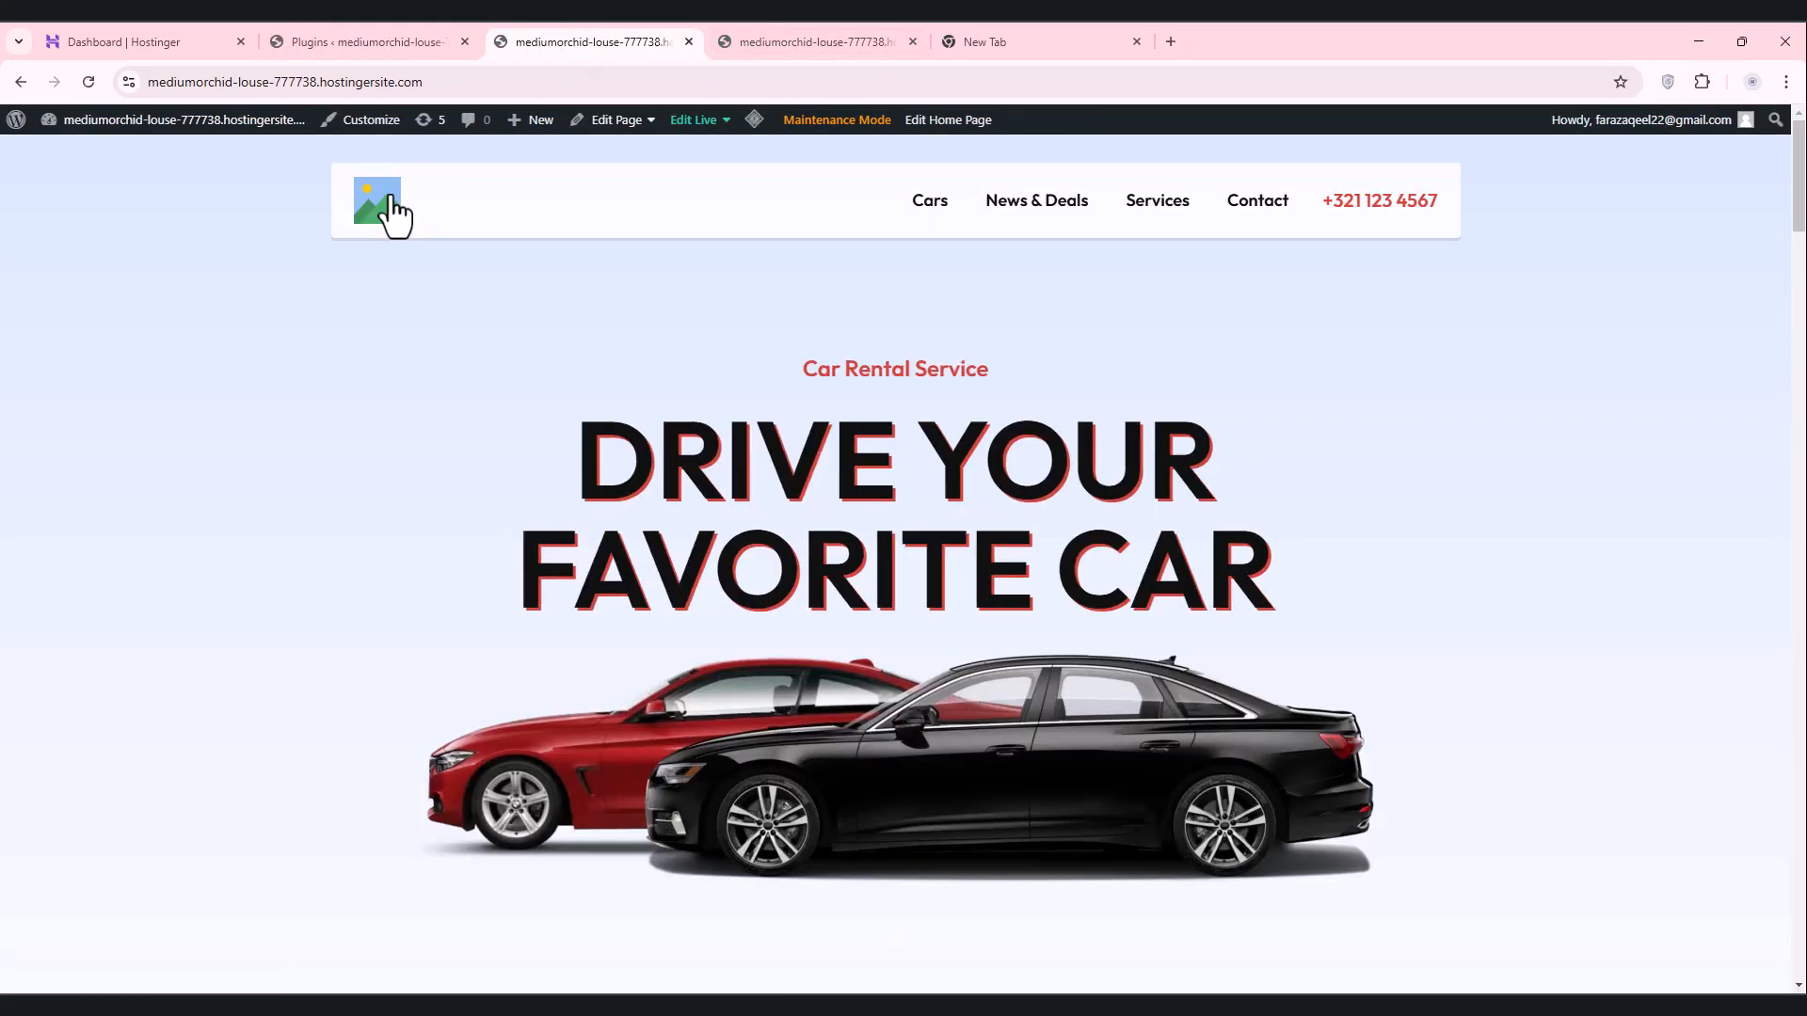
{"action": "scroll", "coordinate": [476, 348], "scroll_direction": "down", "scroll_amount": 15}
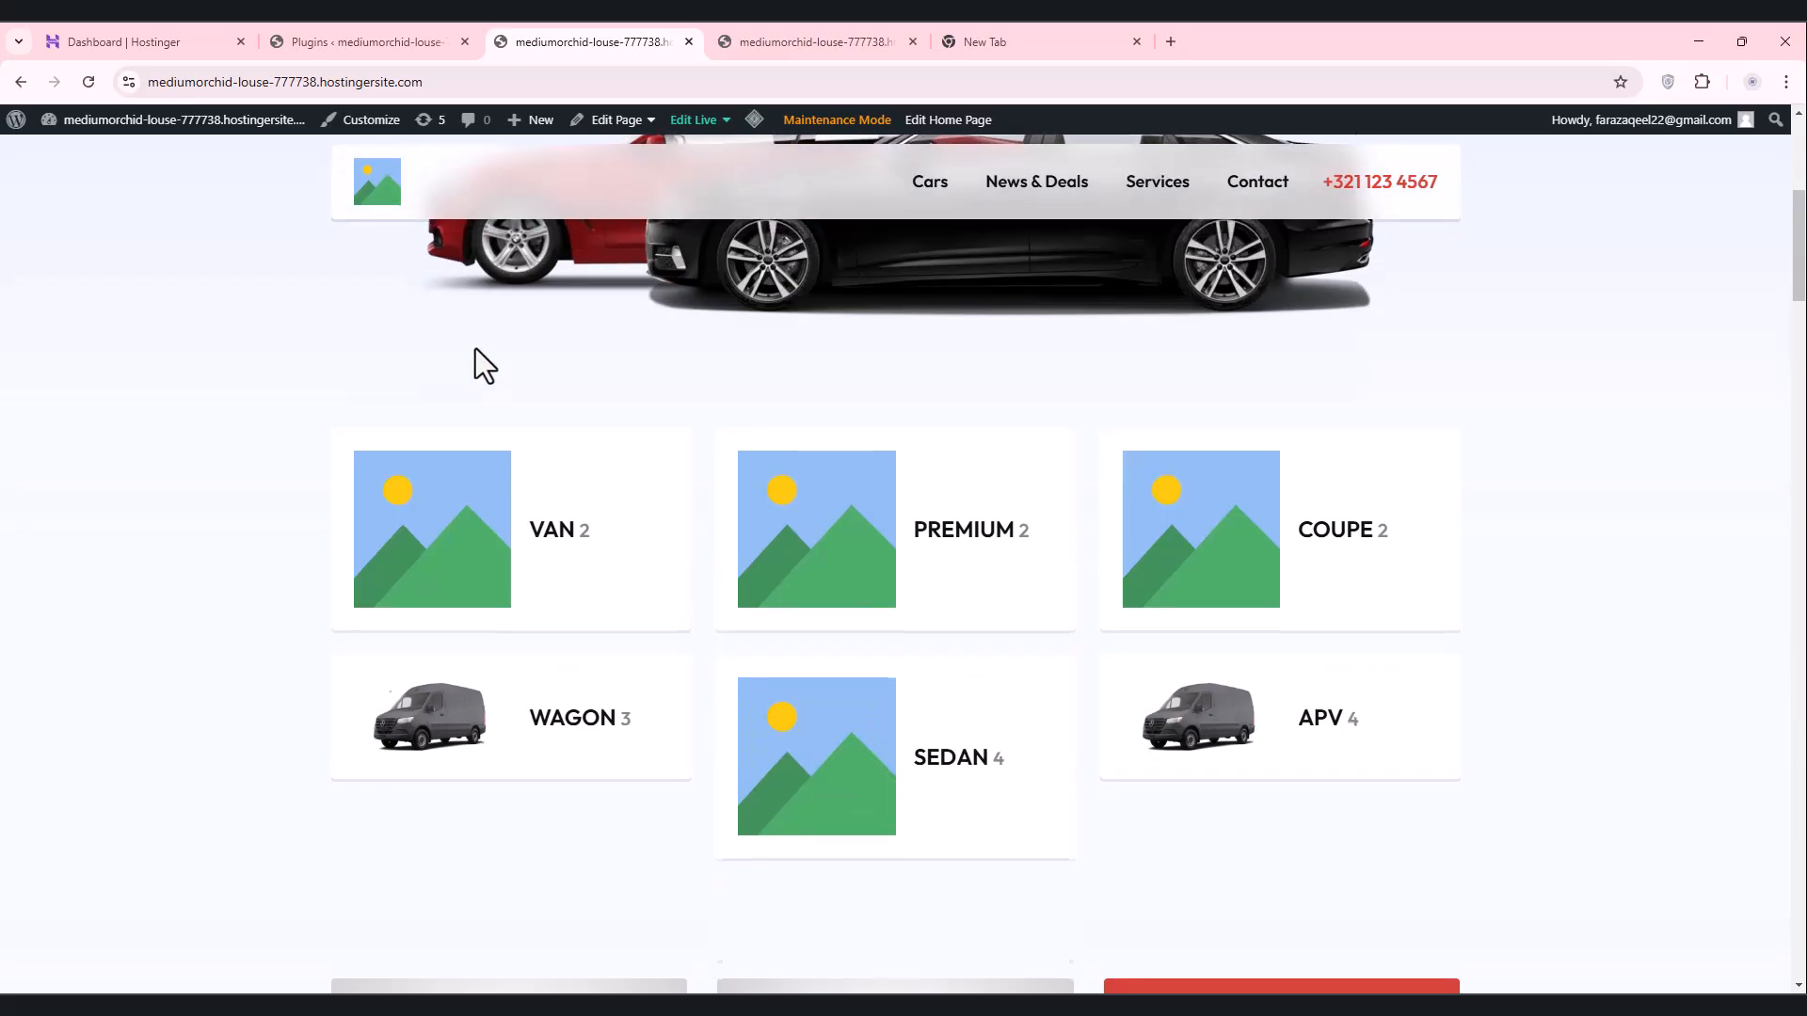
{"action": "scroll", "coordinate": [461, 336], "scroll_direction": "down", "scroll_amount": 5}
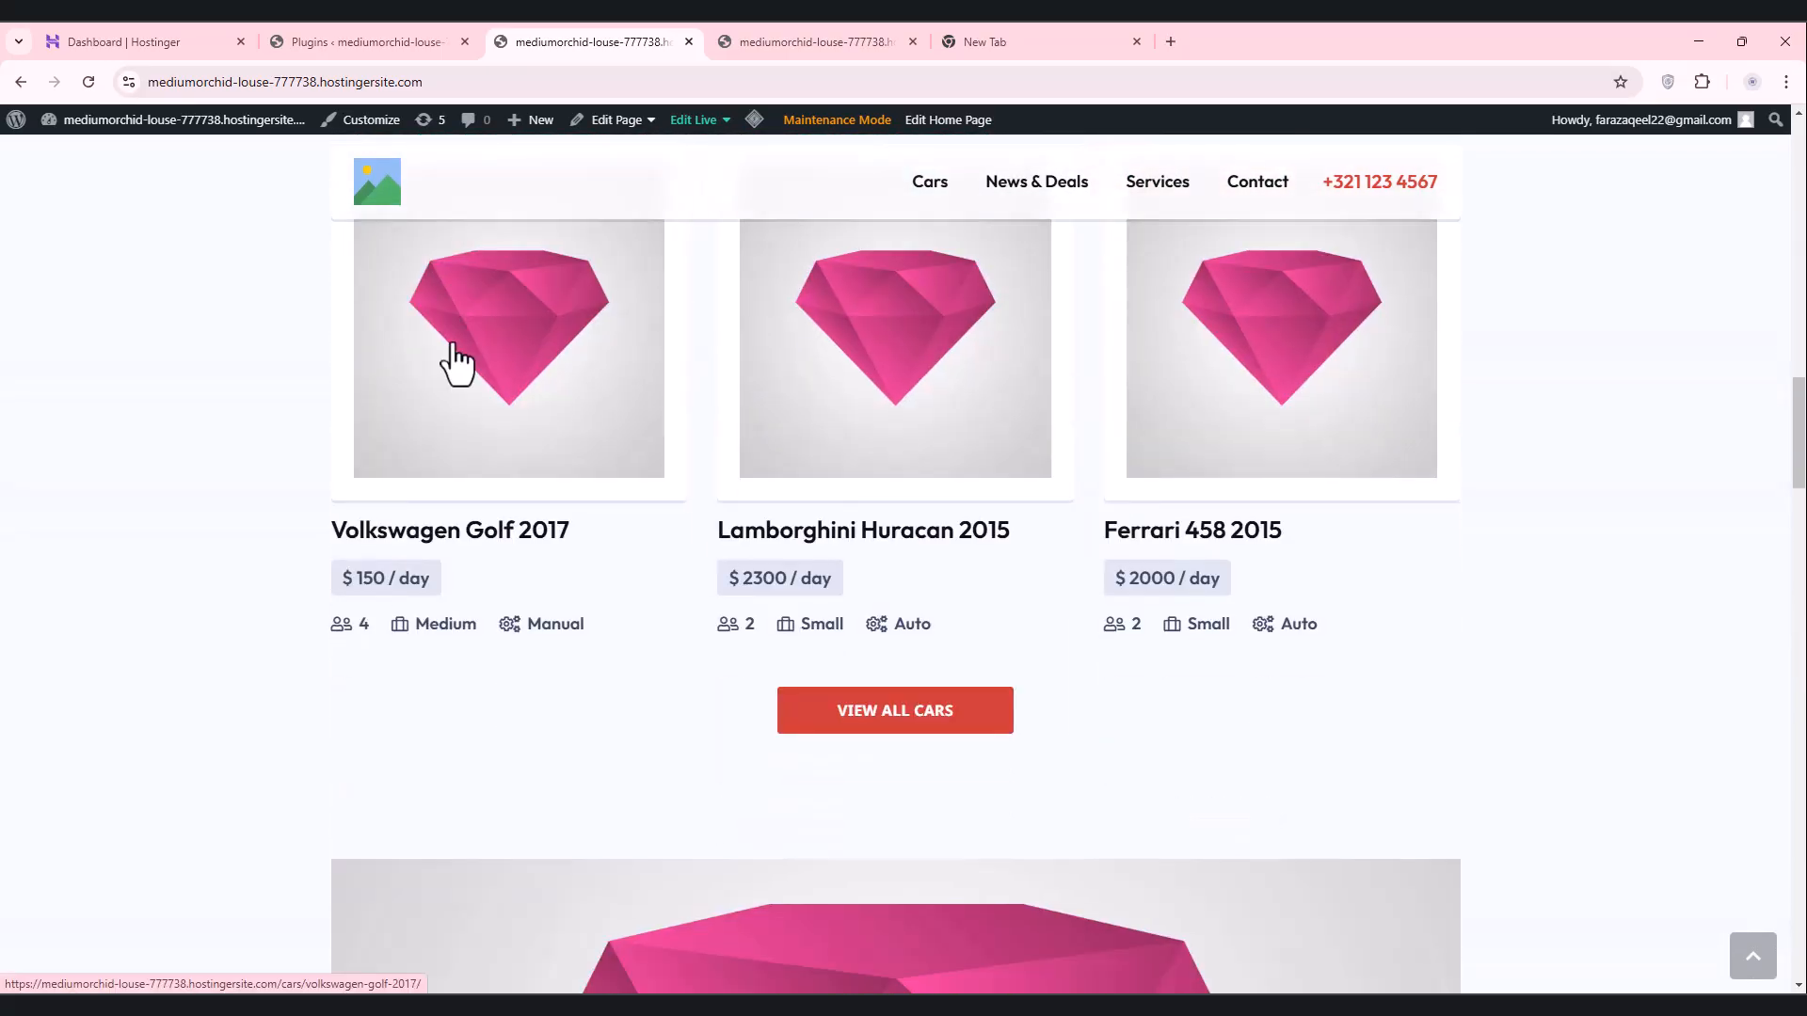
{"action": "scroll", "coordinate": [442, 353], "scroll_direction": "down", "scroll_amount": 4}
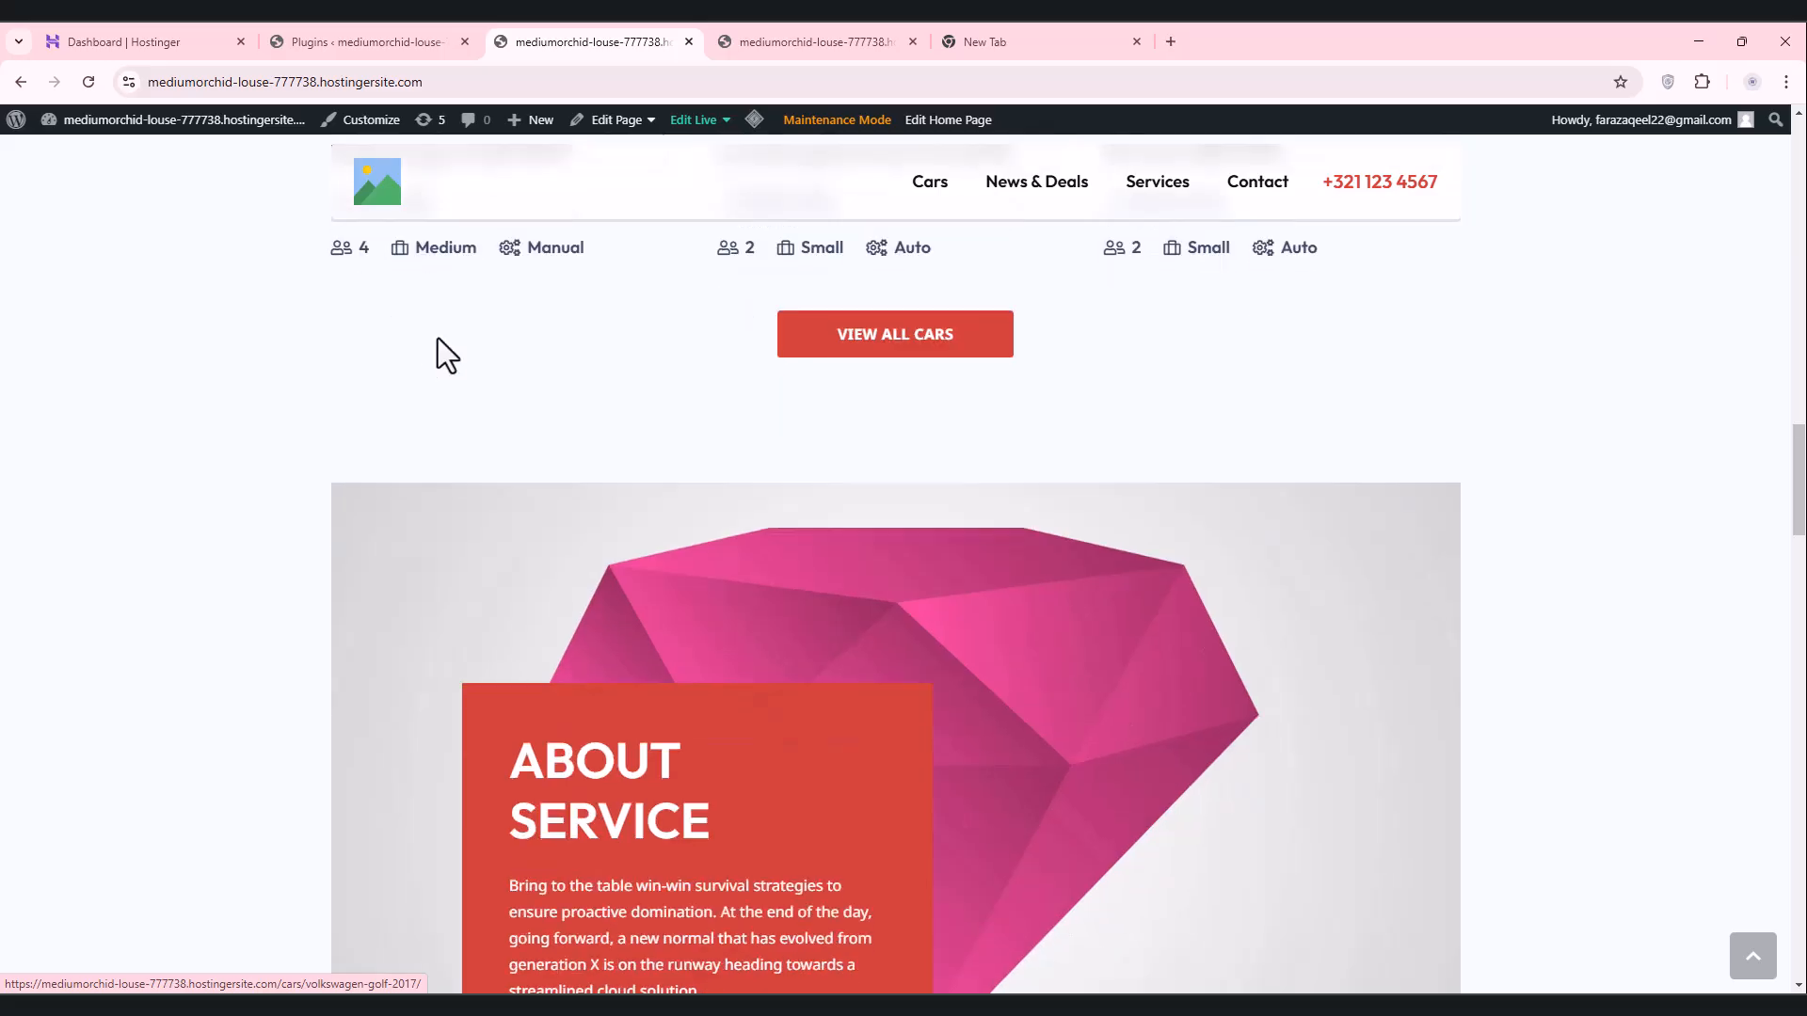
{"action": "scroll", "coordinate": [439, 362], "scroll_direction": "down", "scroll_amount": 5}
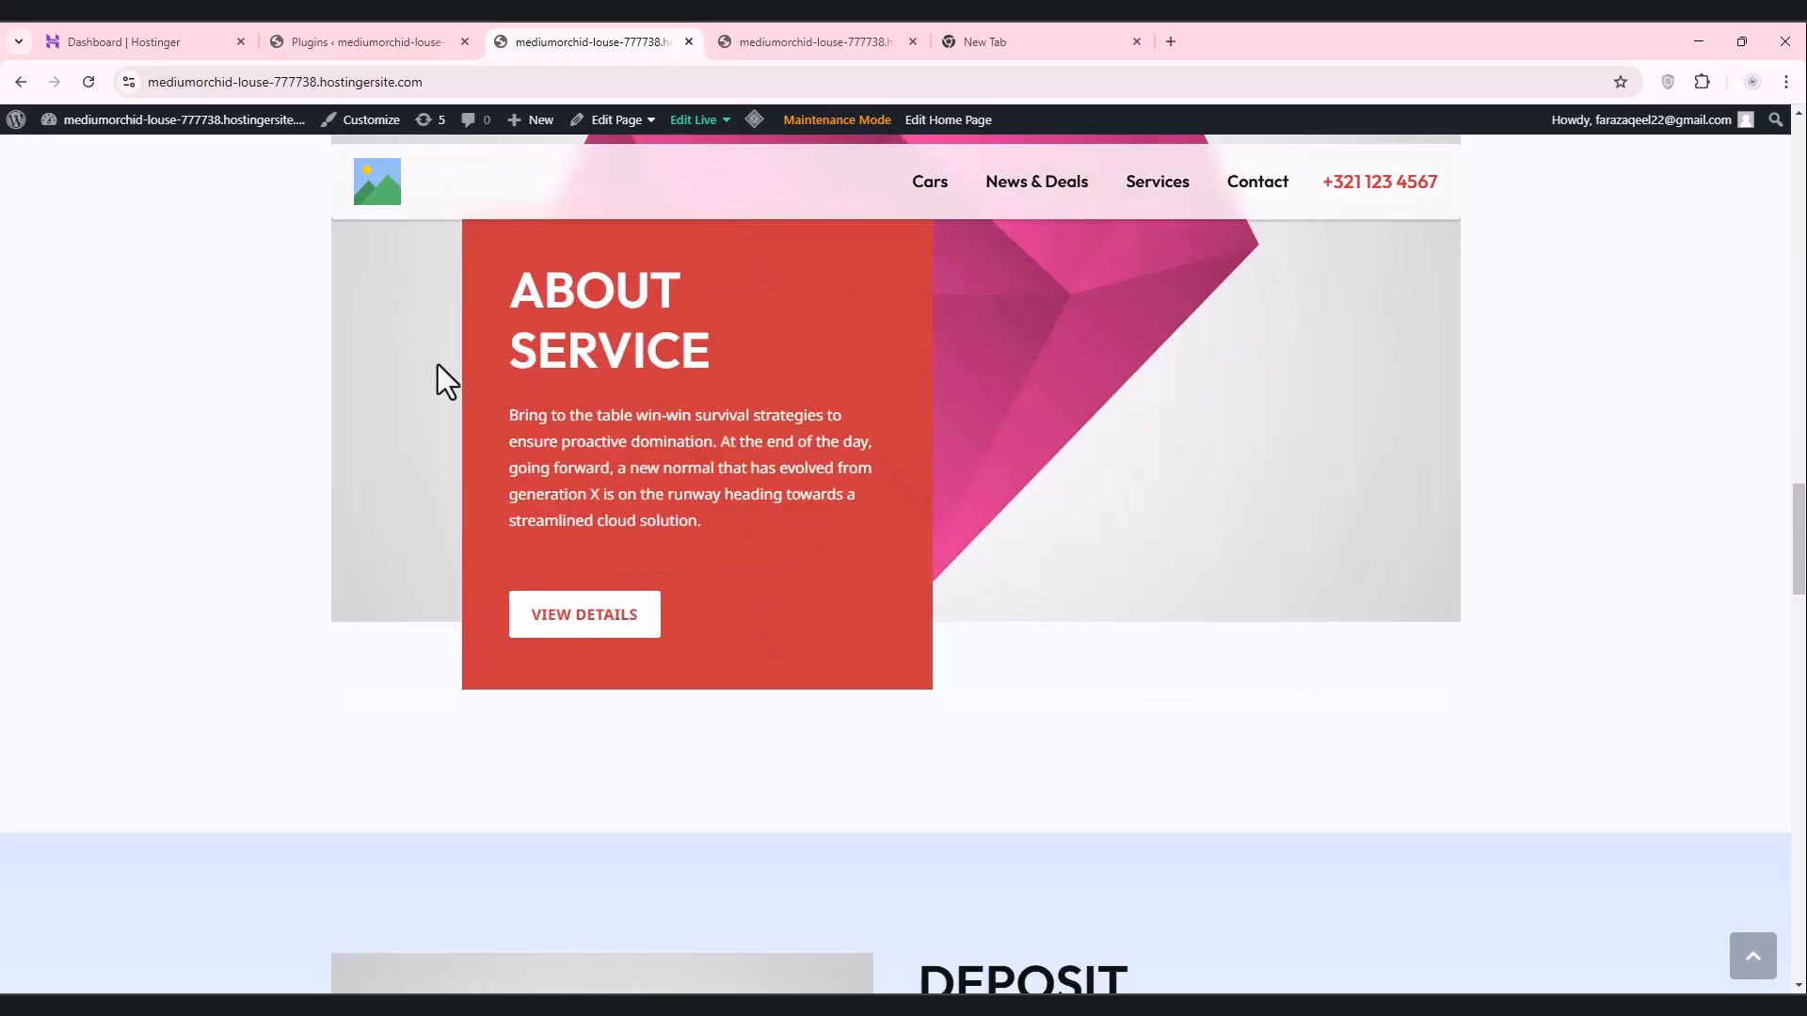
{"action": "scroll", "coordinate": [611, 405], "scroll_direction": "down", "scroll_amount": 10}
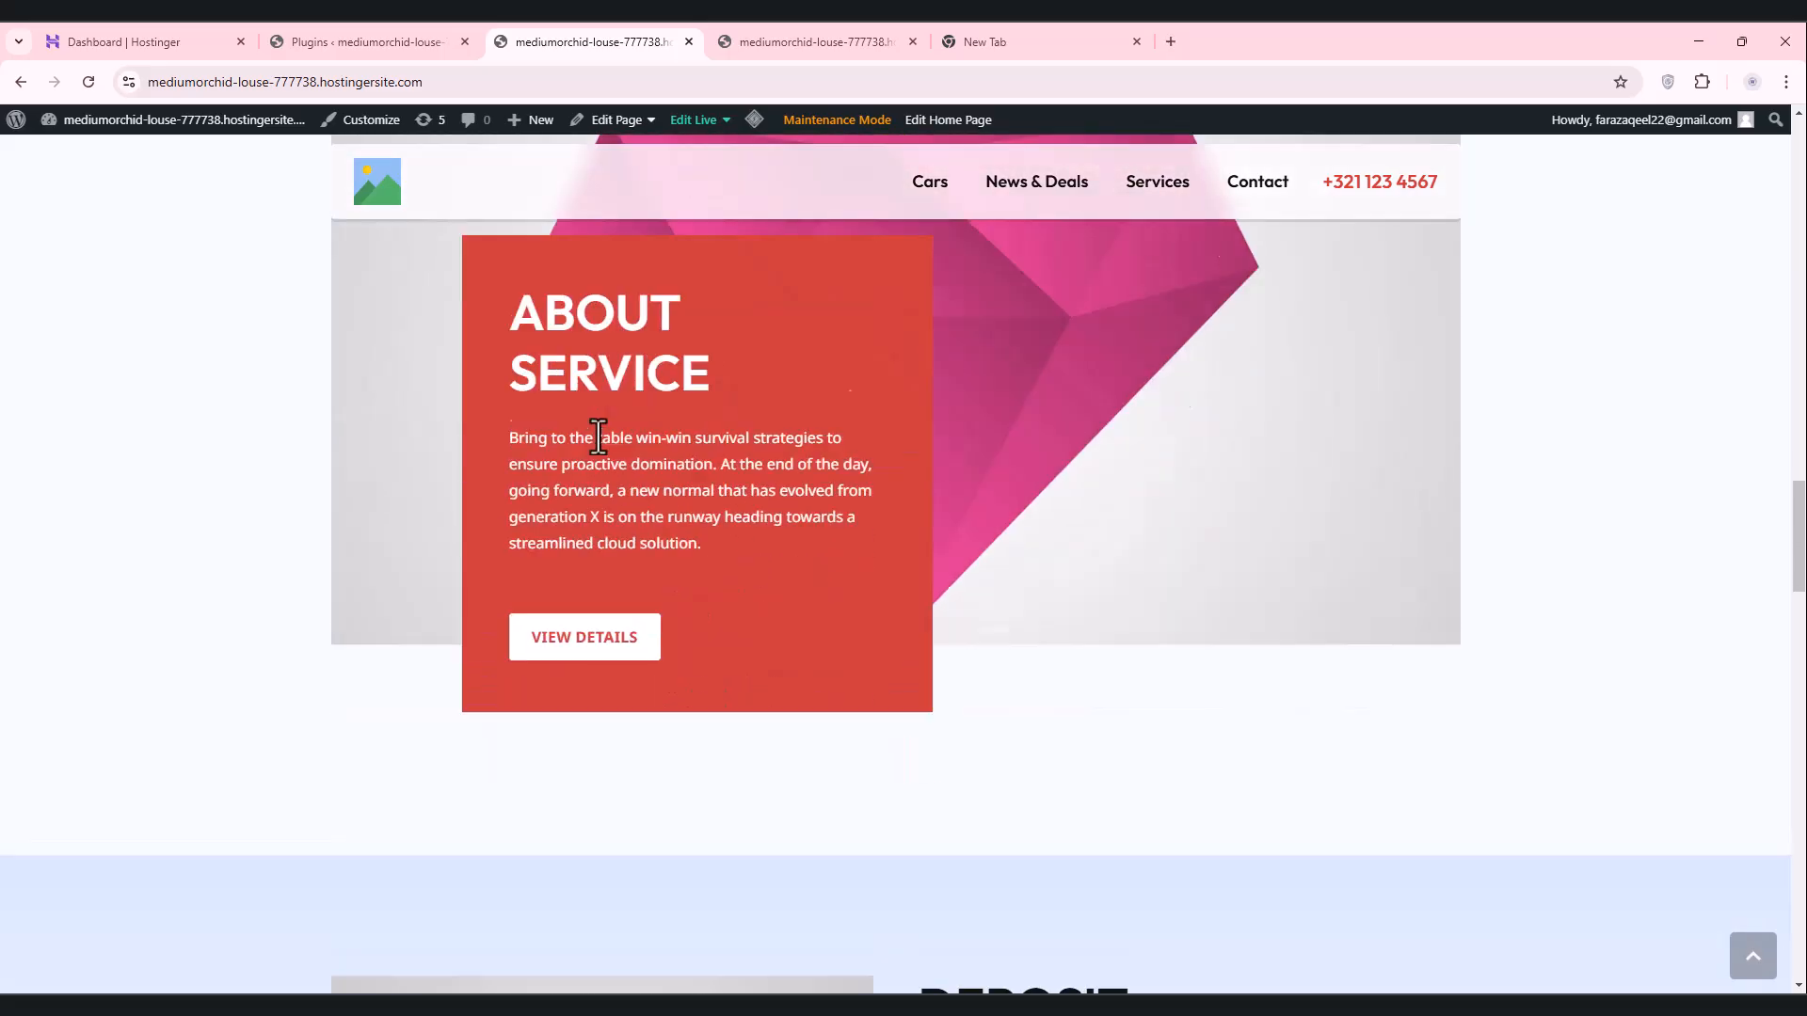
{"action": "scroll", "coordinate": [587, 436], "scroll_direction": "down", "scroll_amount": 15}
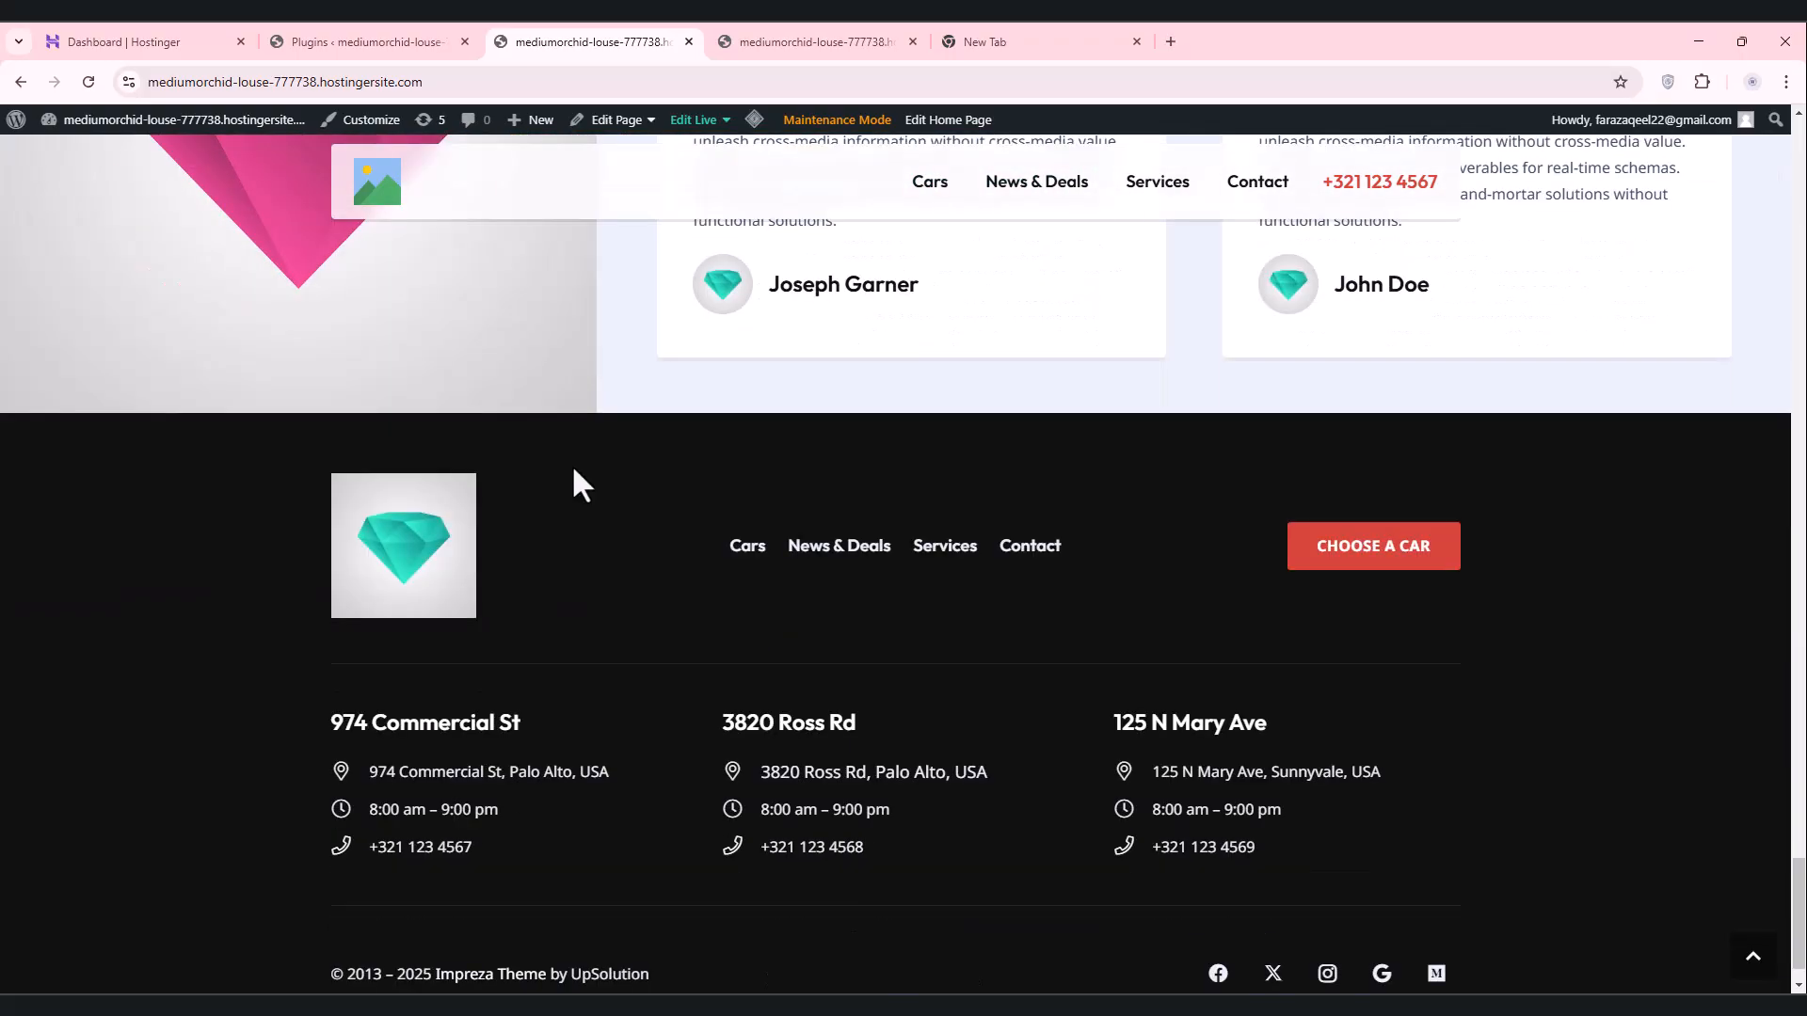
{"action": "scroll", "coordinate": [572, 464], "scroll_direction": "up", "scroll_amount": 5}
Step: Return to the installed plugins list, dismiss the WP Reset welcome notice, and locate the WP Reset entry
{"action": "left_click", "coordinate": [348, 41]}
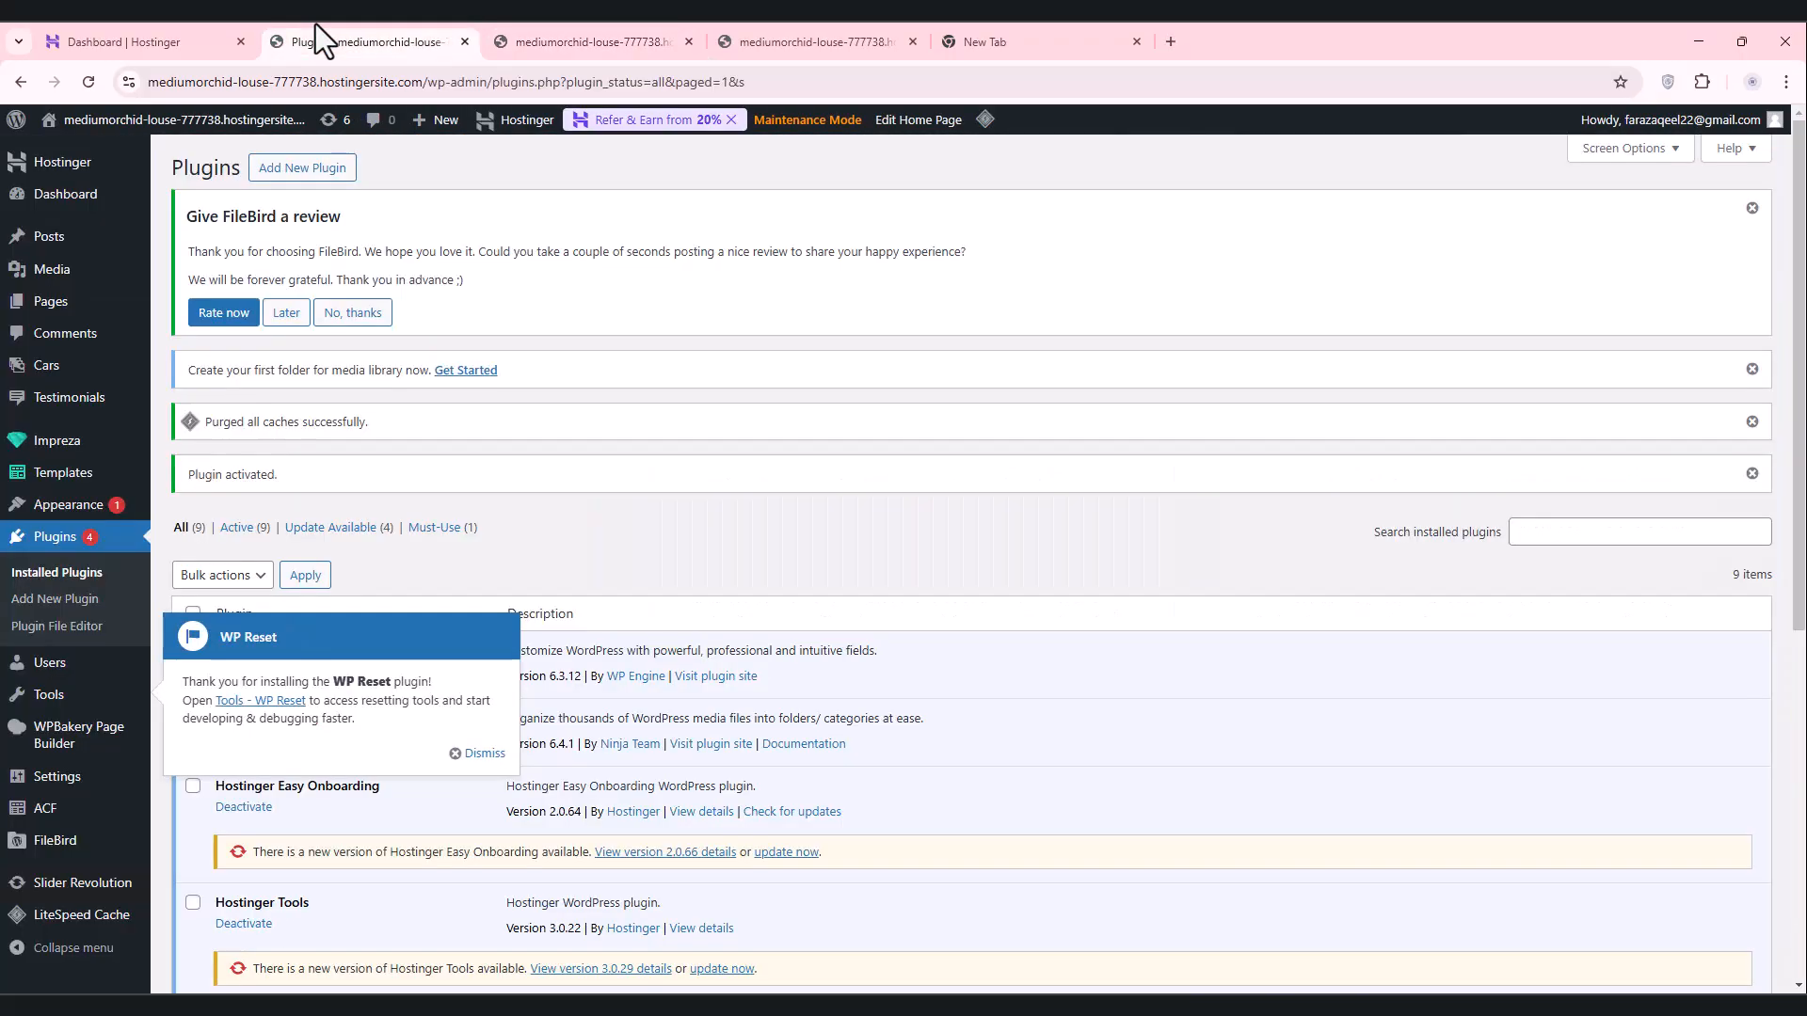
{"action": "left_click", "coordinate": [484, 753]}
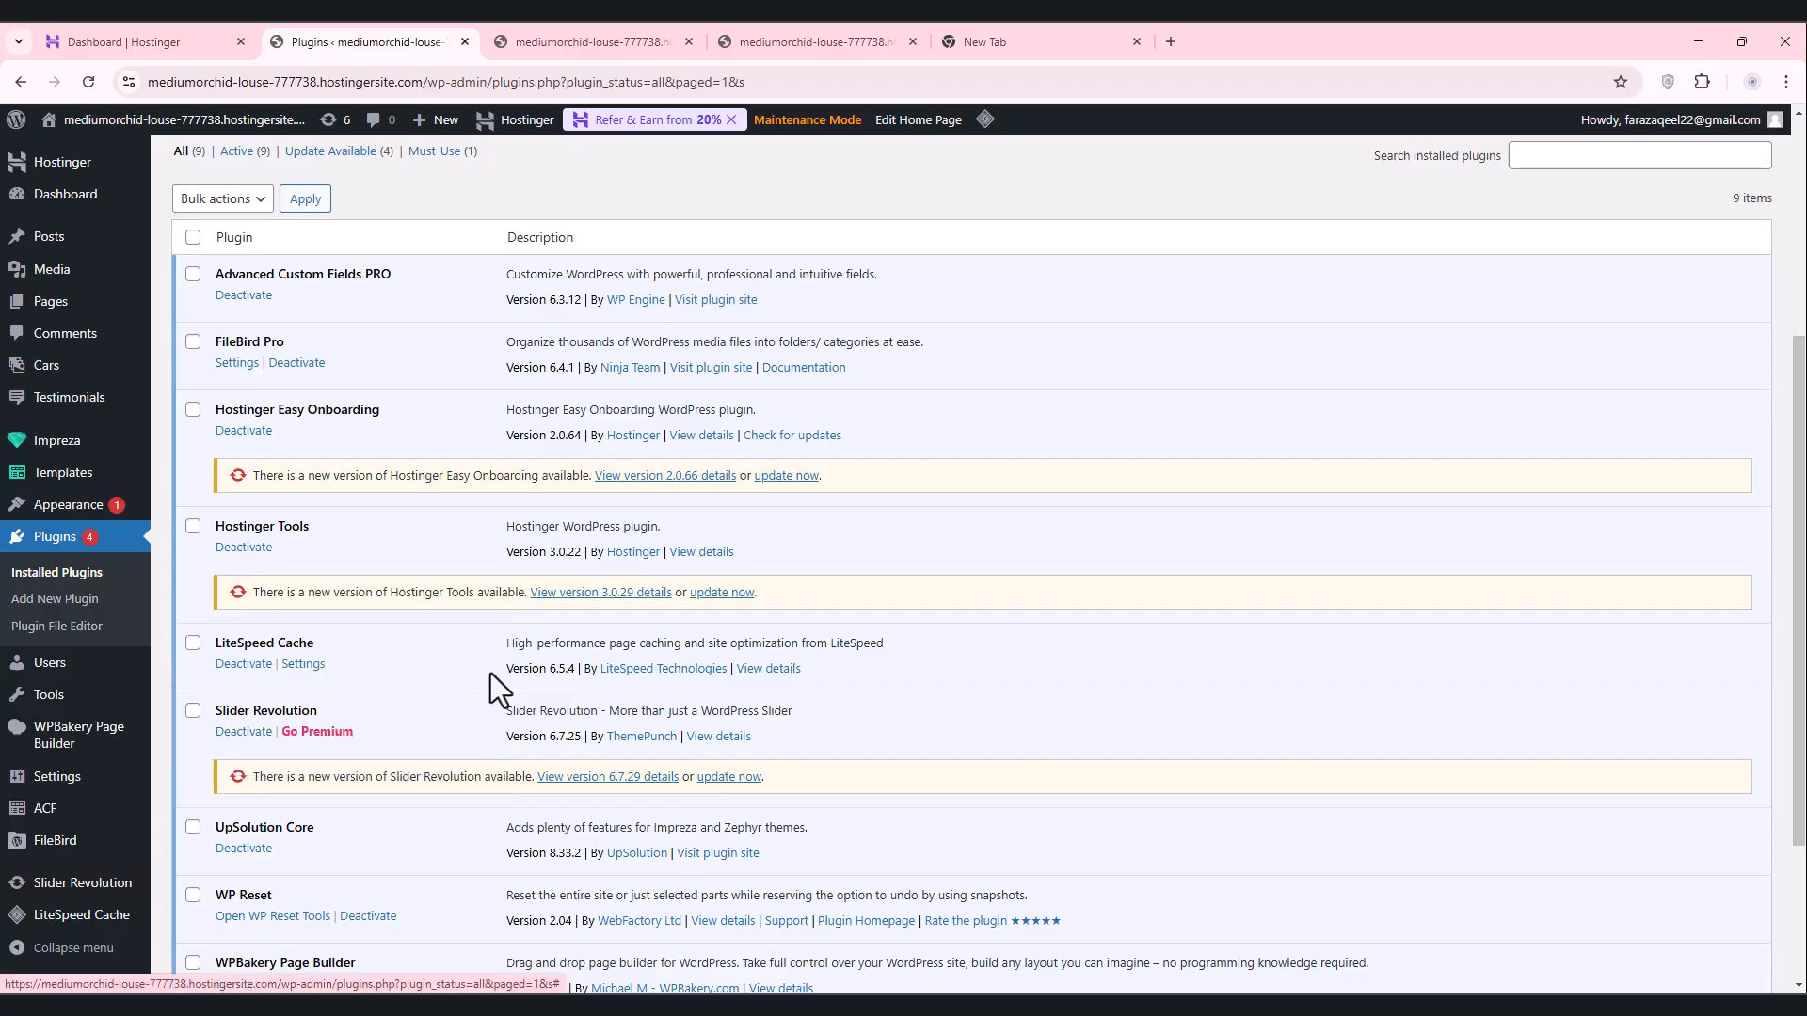
{"action": "scroll", "coordinate": [489, 687], "scroll_direction": "down", "scroll_amount": 3}
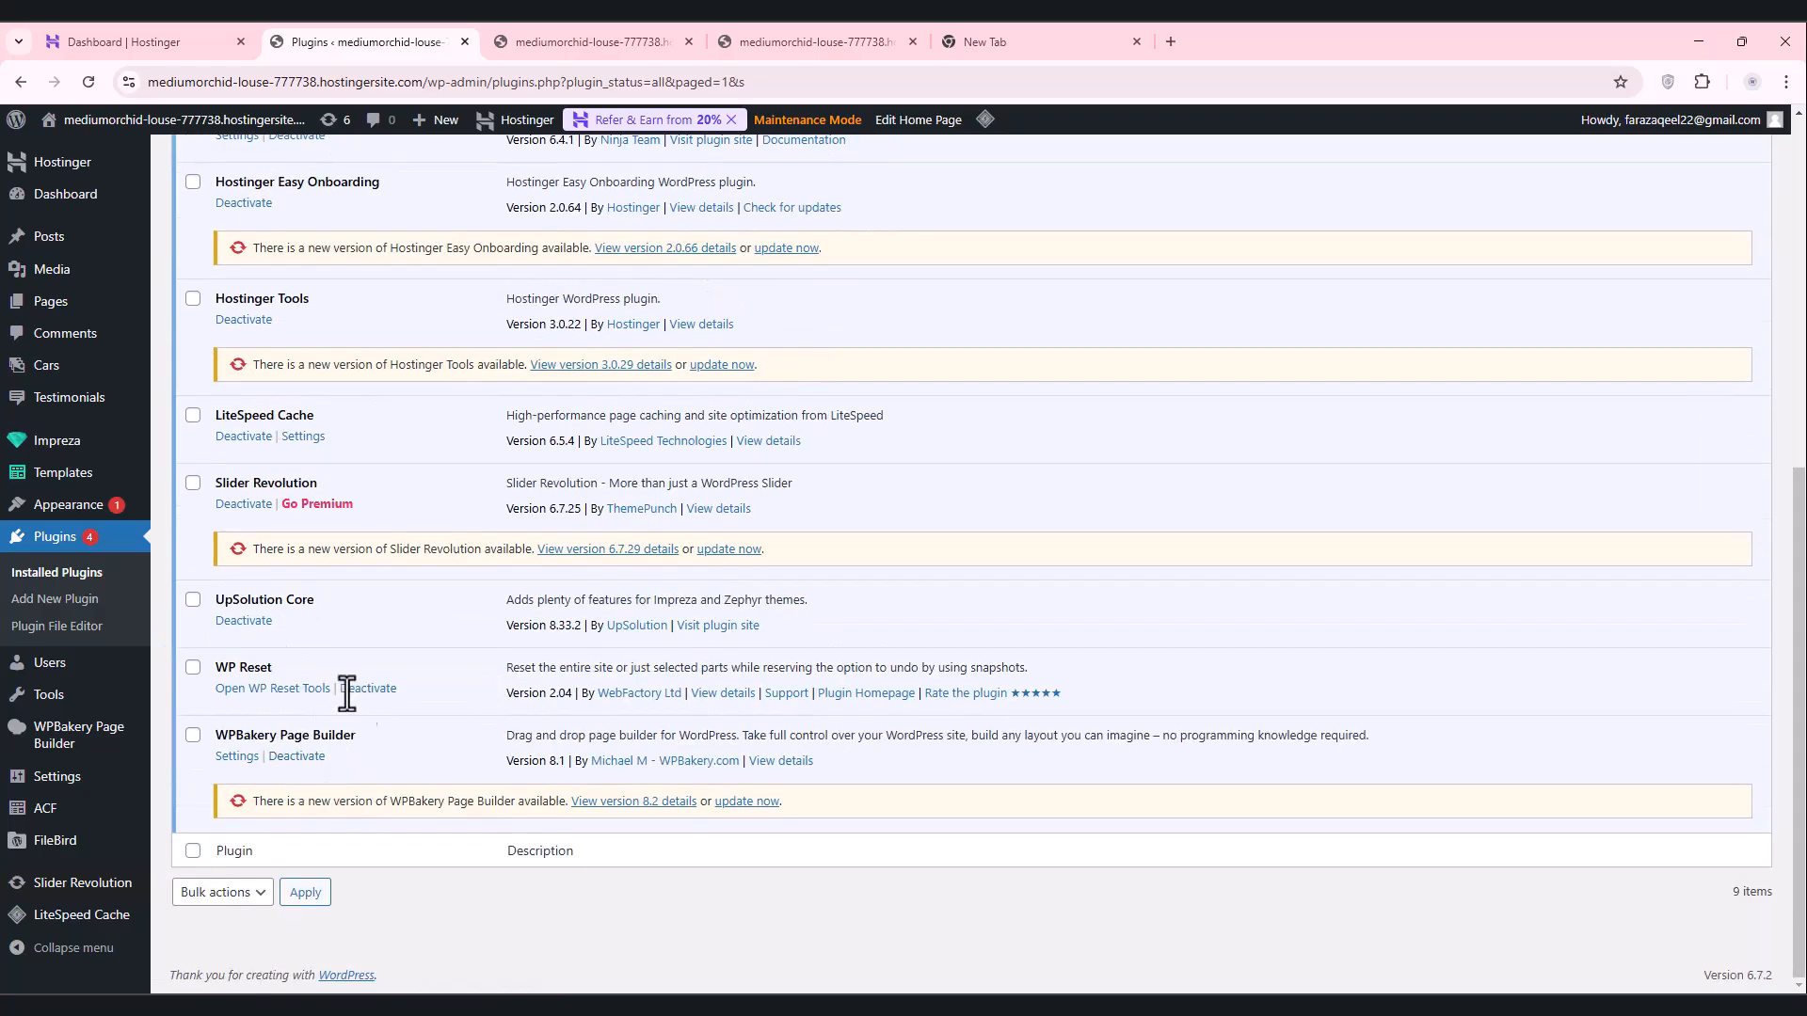
{"action": "scroll", "coordinate": [1052, 213], "scroll_direction": "up", "scroll_amount": 2}
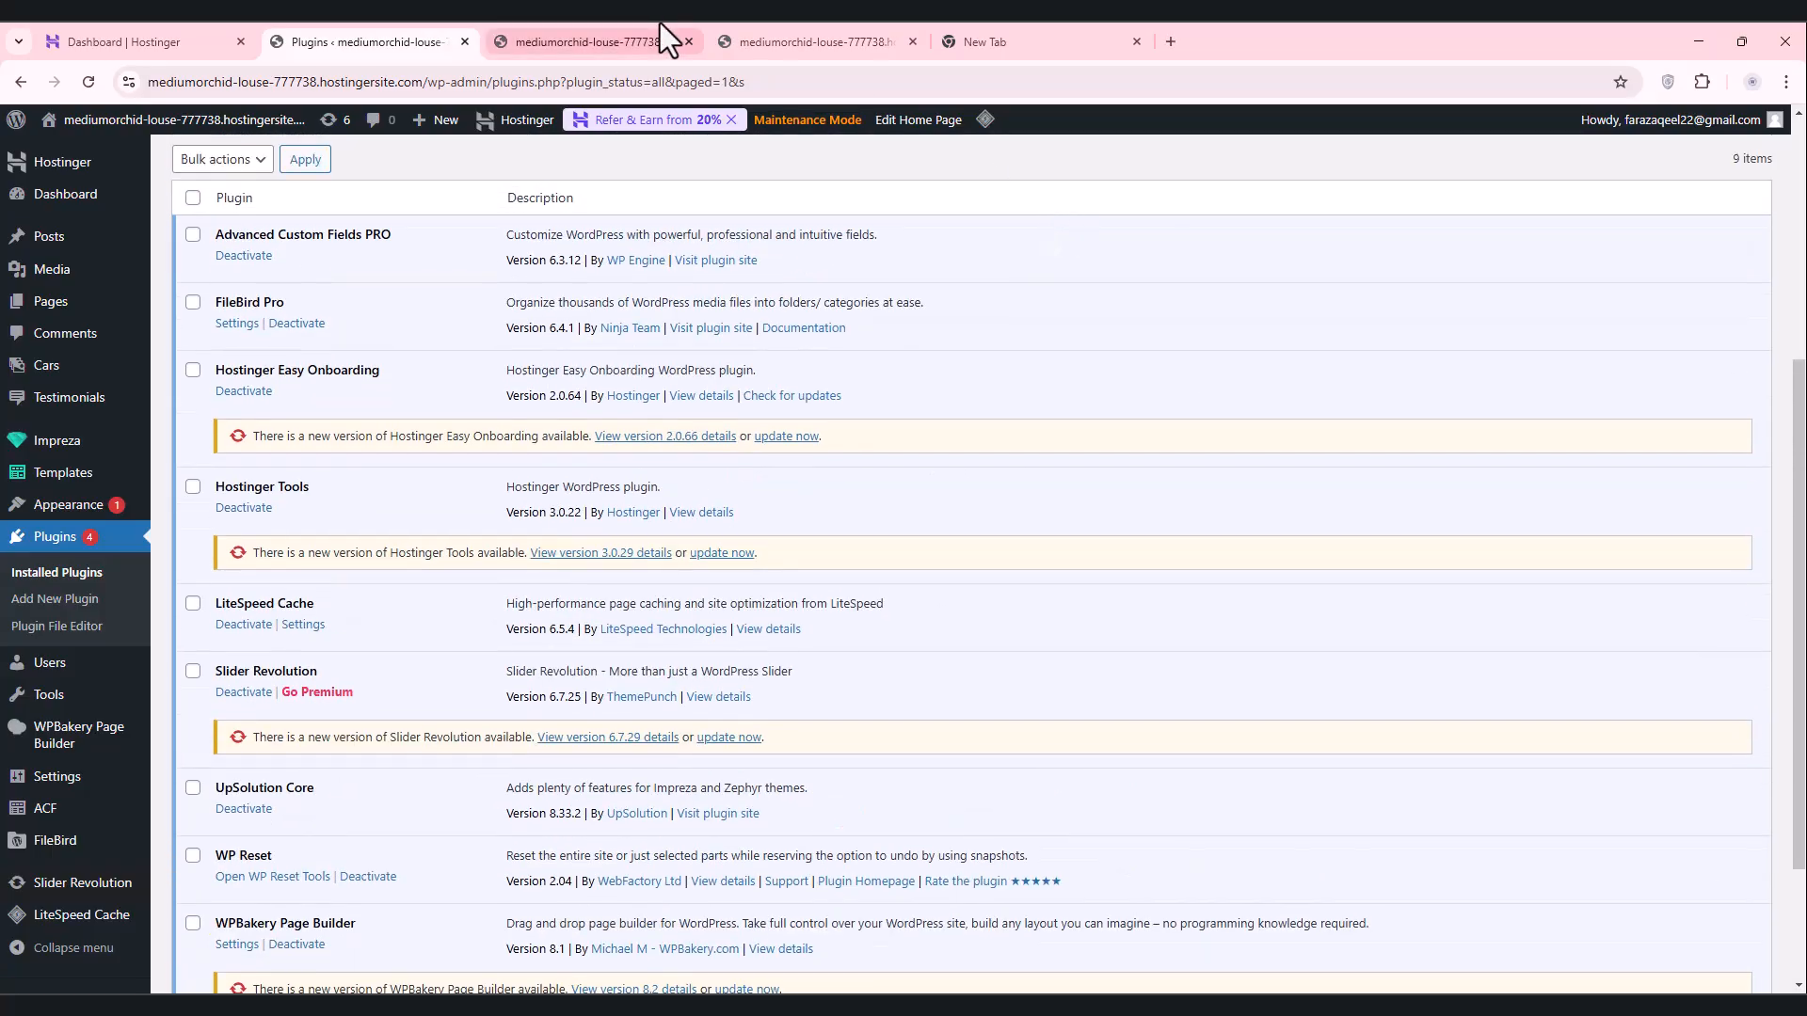
{"action": "left_click", "coordinate": [659, 25]}
{"action": "scroll", "coordinate": [653, 375], "scroll_direction": "up", "scroll_amount": 8}
{"action": "left_click", "coordinate": [404, 35]}
{"action": "left_click", "coordinate": [530, 26]}
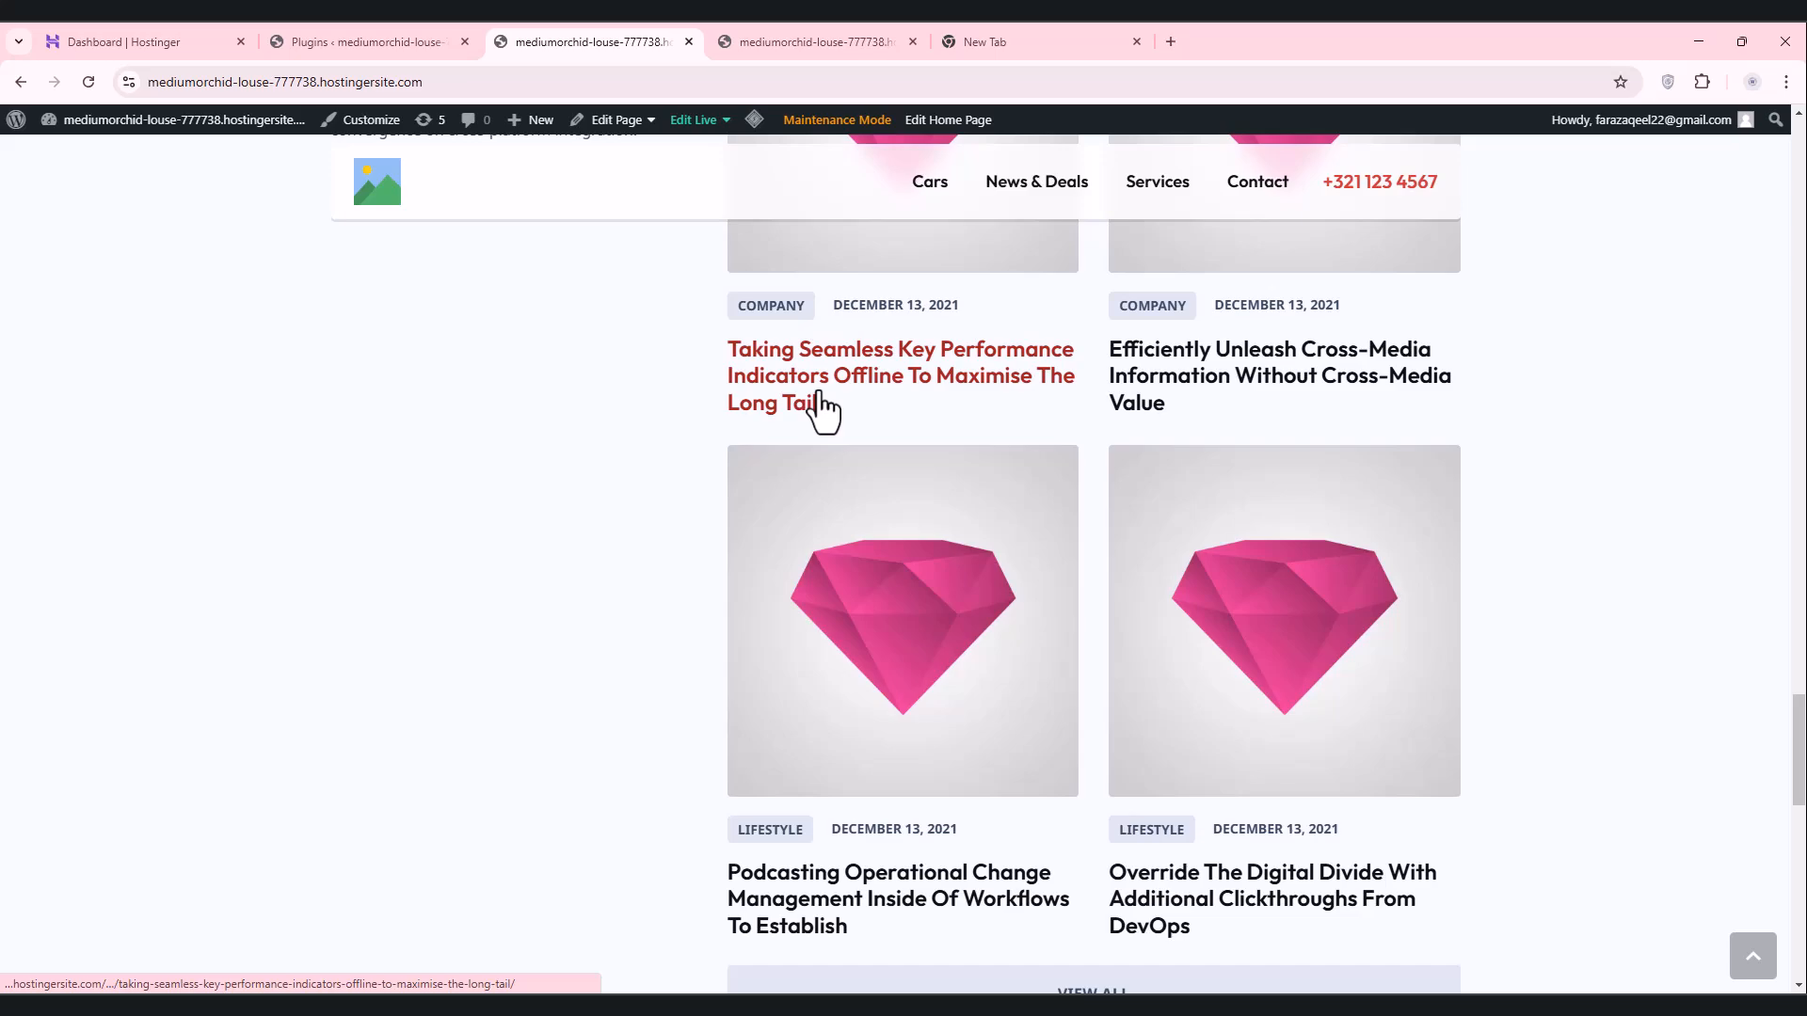
{"action": "left_click", "coordinate": [391, 53]}
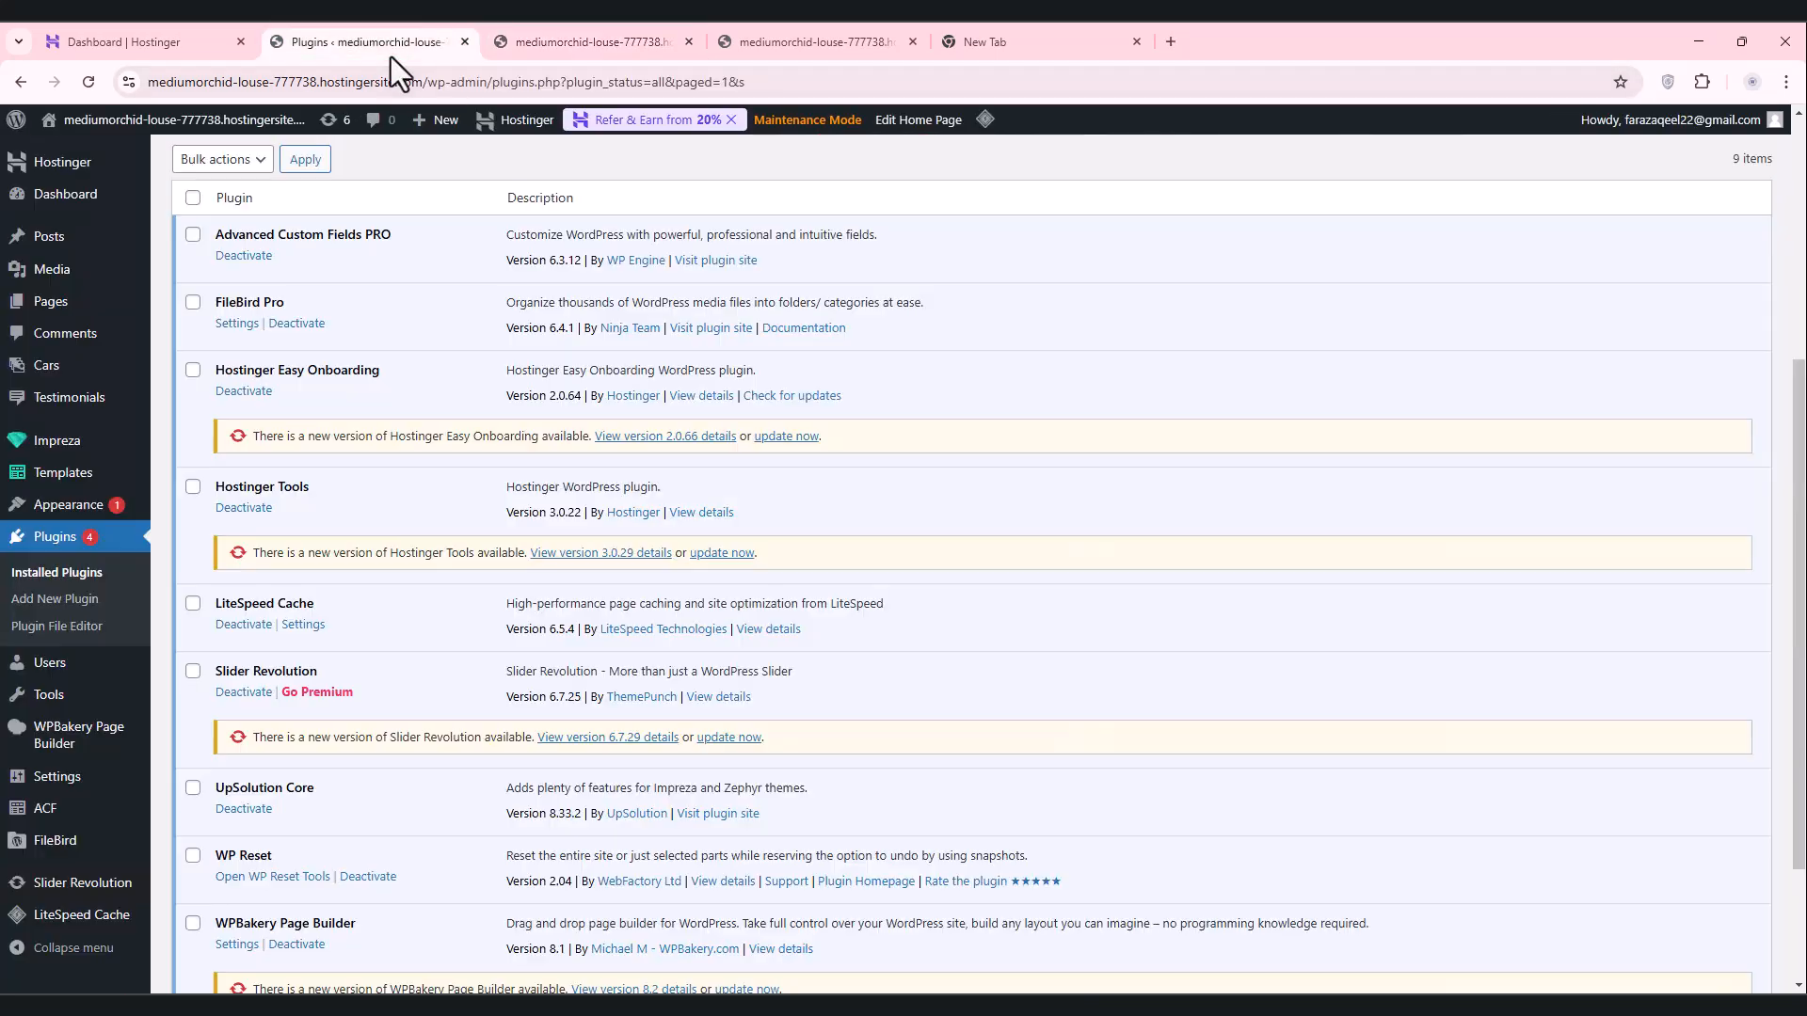
Step: Open the WP Reset tools page, dismiss the PRO license offer, and bring up the Site Reset section
{"action": "scroll", "coordinate": [433, 729], "scroll_direction": "down", "scroll_amount": 3}
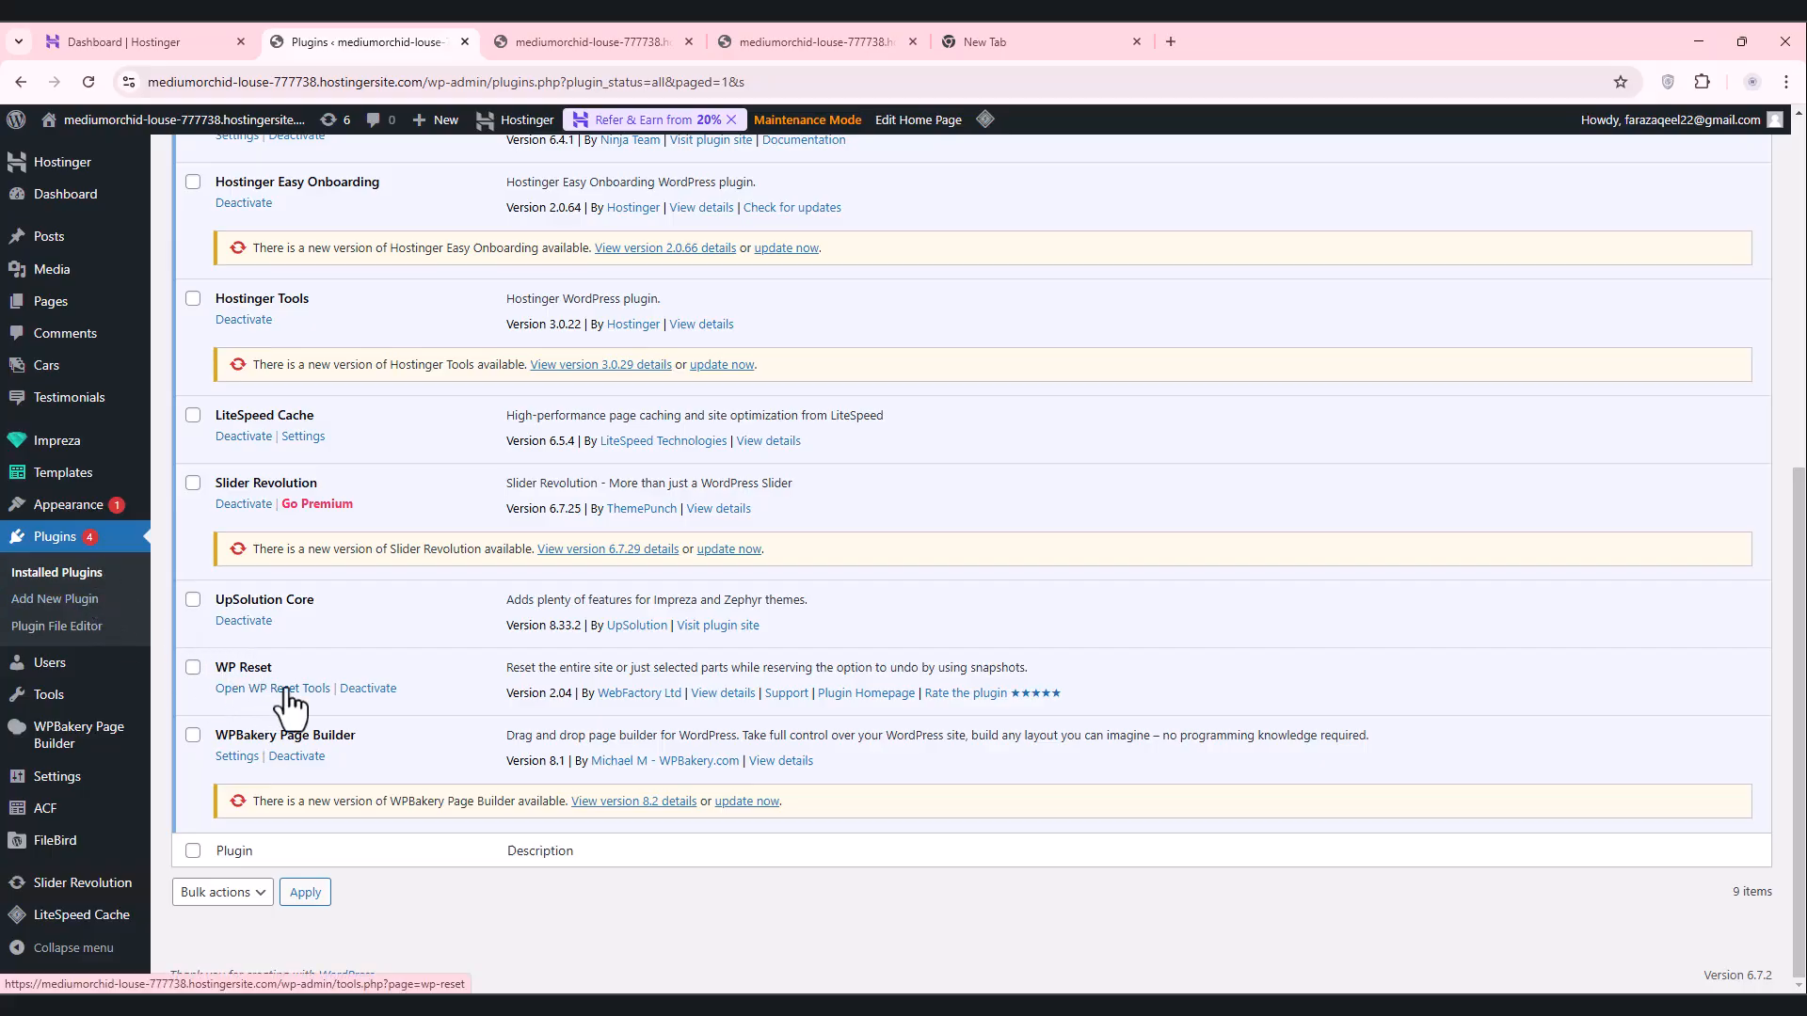
{"action": "mouse_move", "coordinate": [57, 776]}
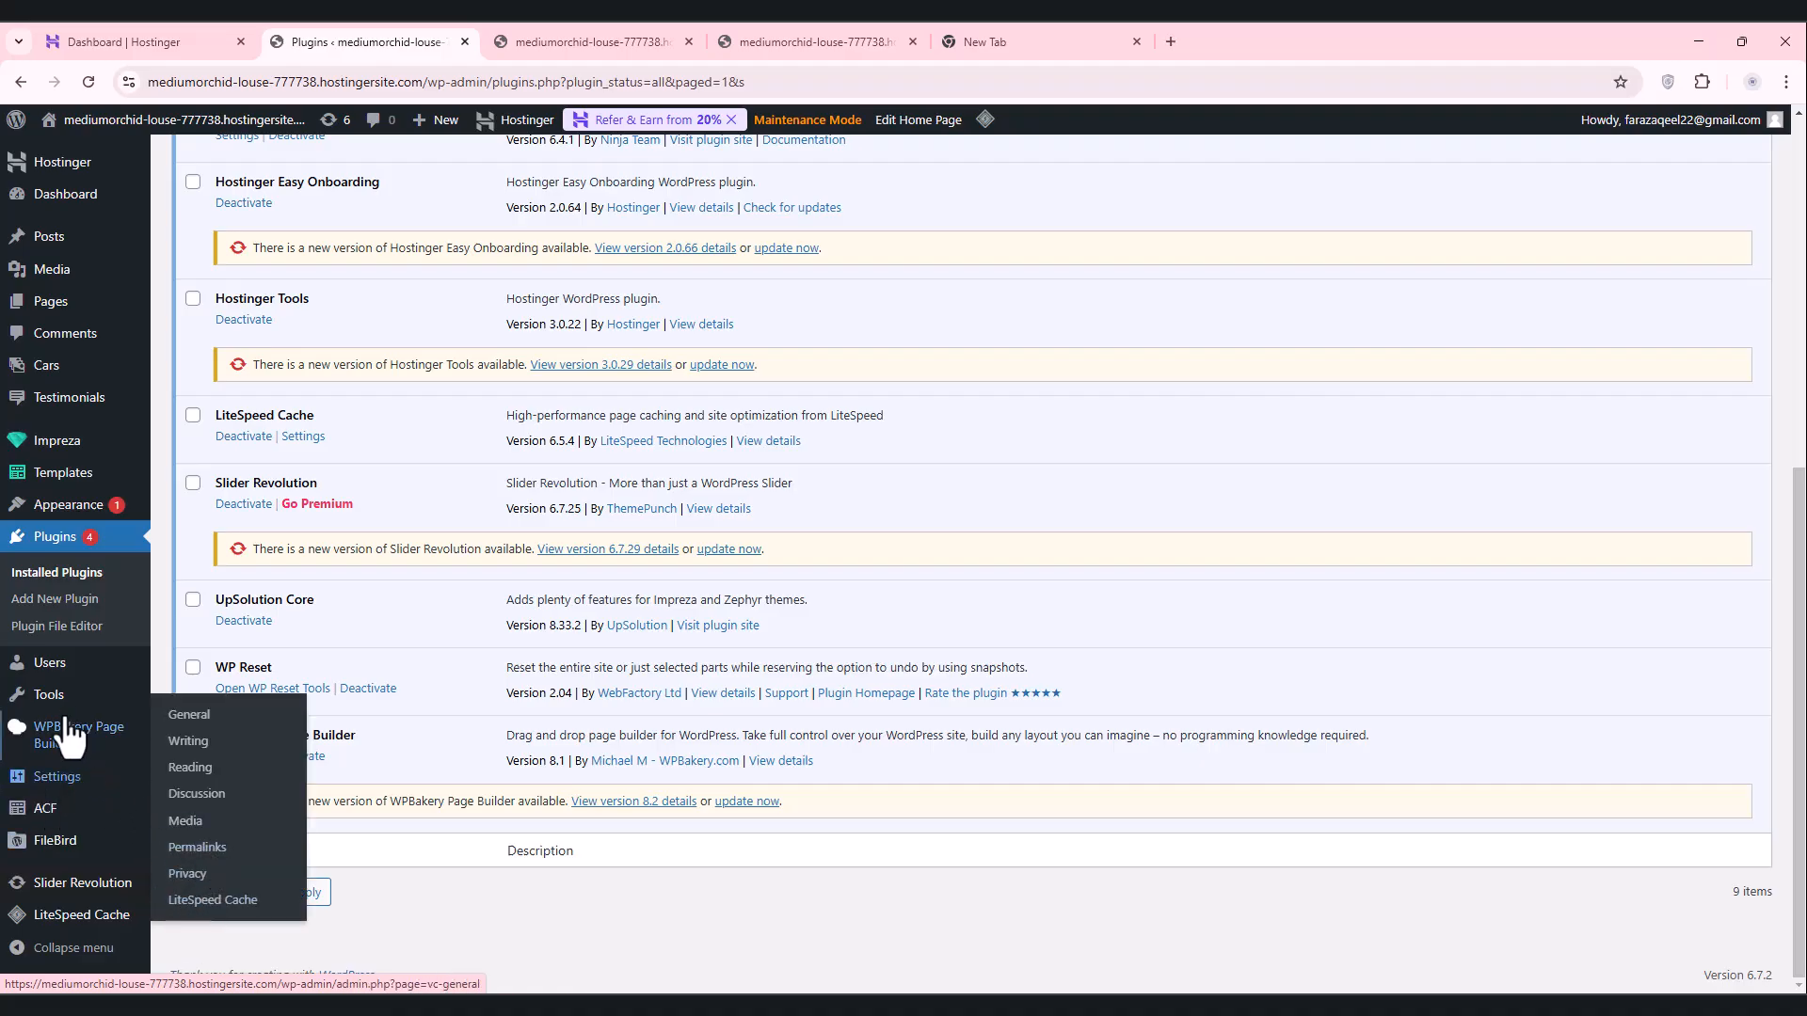
{"action": "mouse_move", "coordinate": [57, 701]}
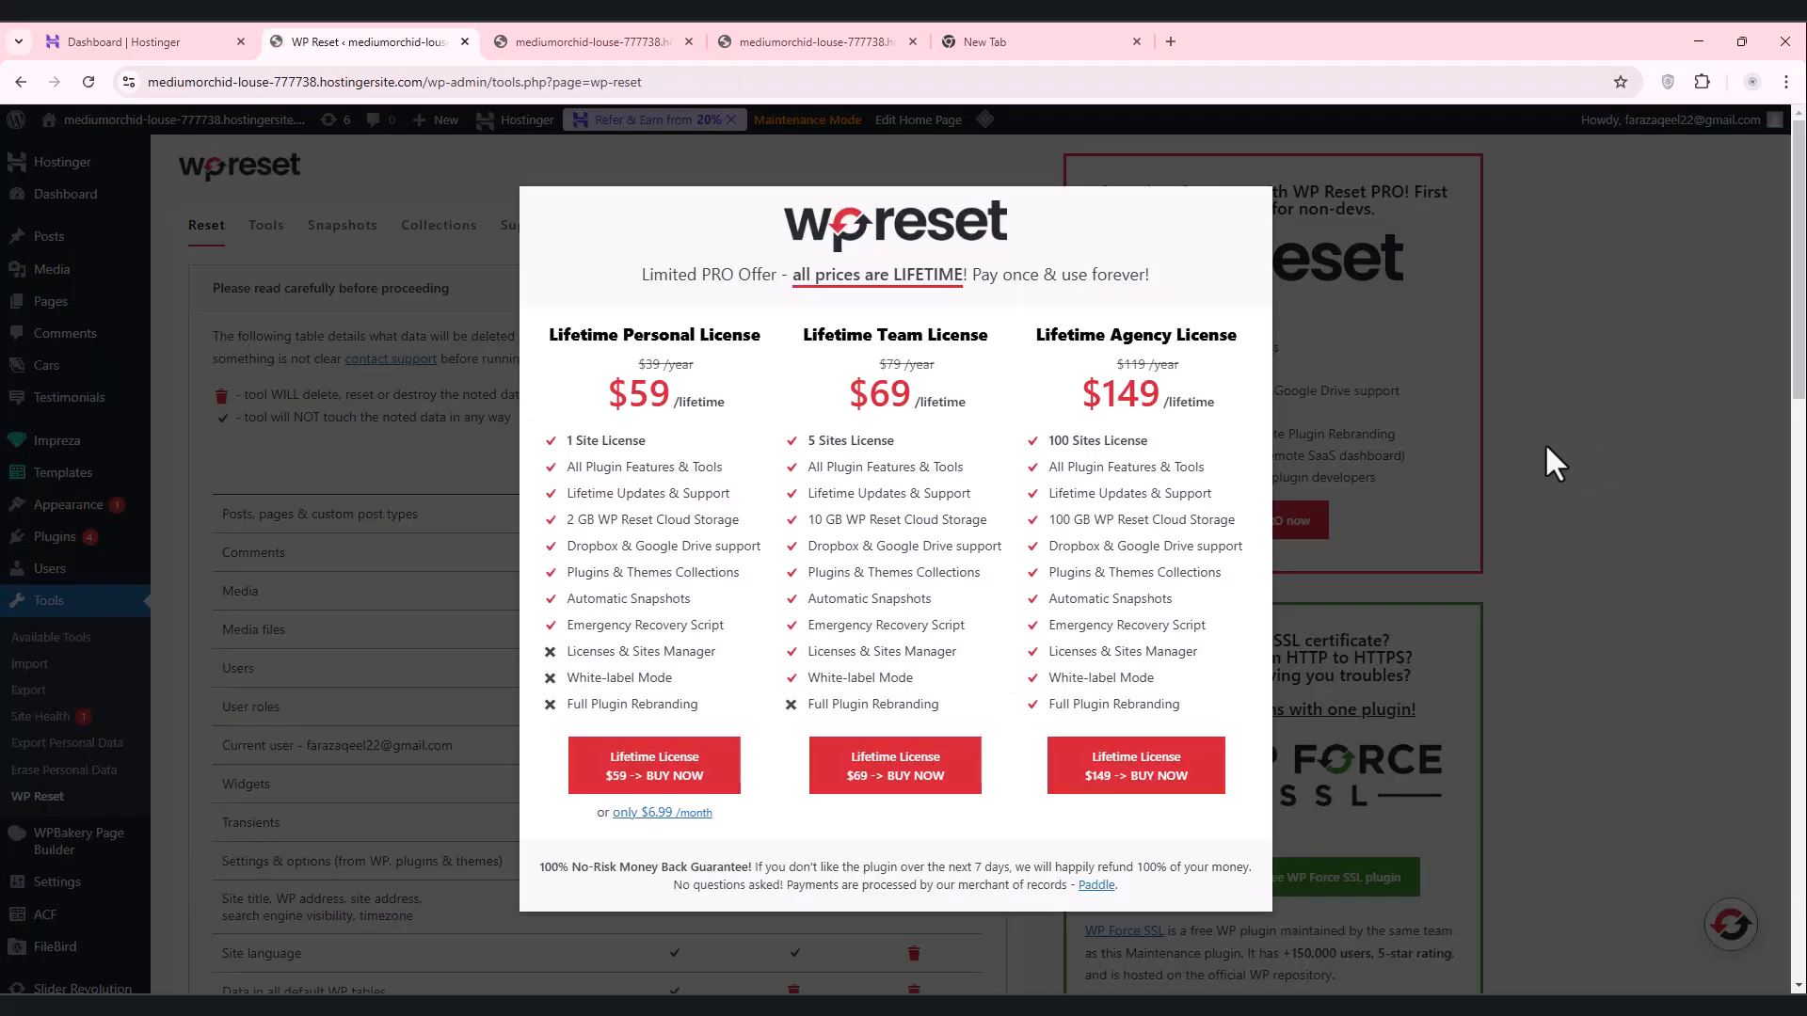
{"action": "left_click", "coordinate": [1545, 446]}
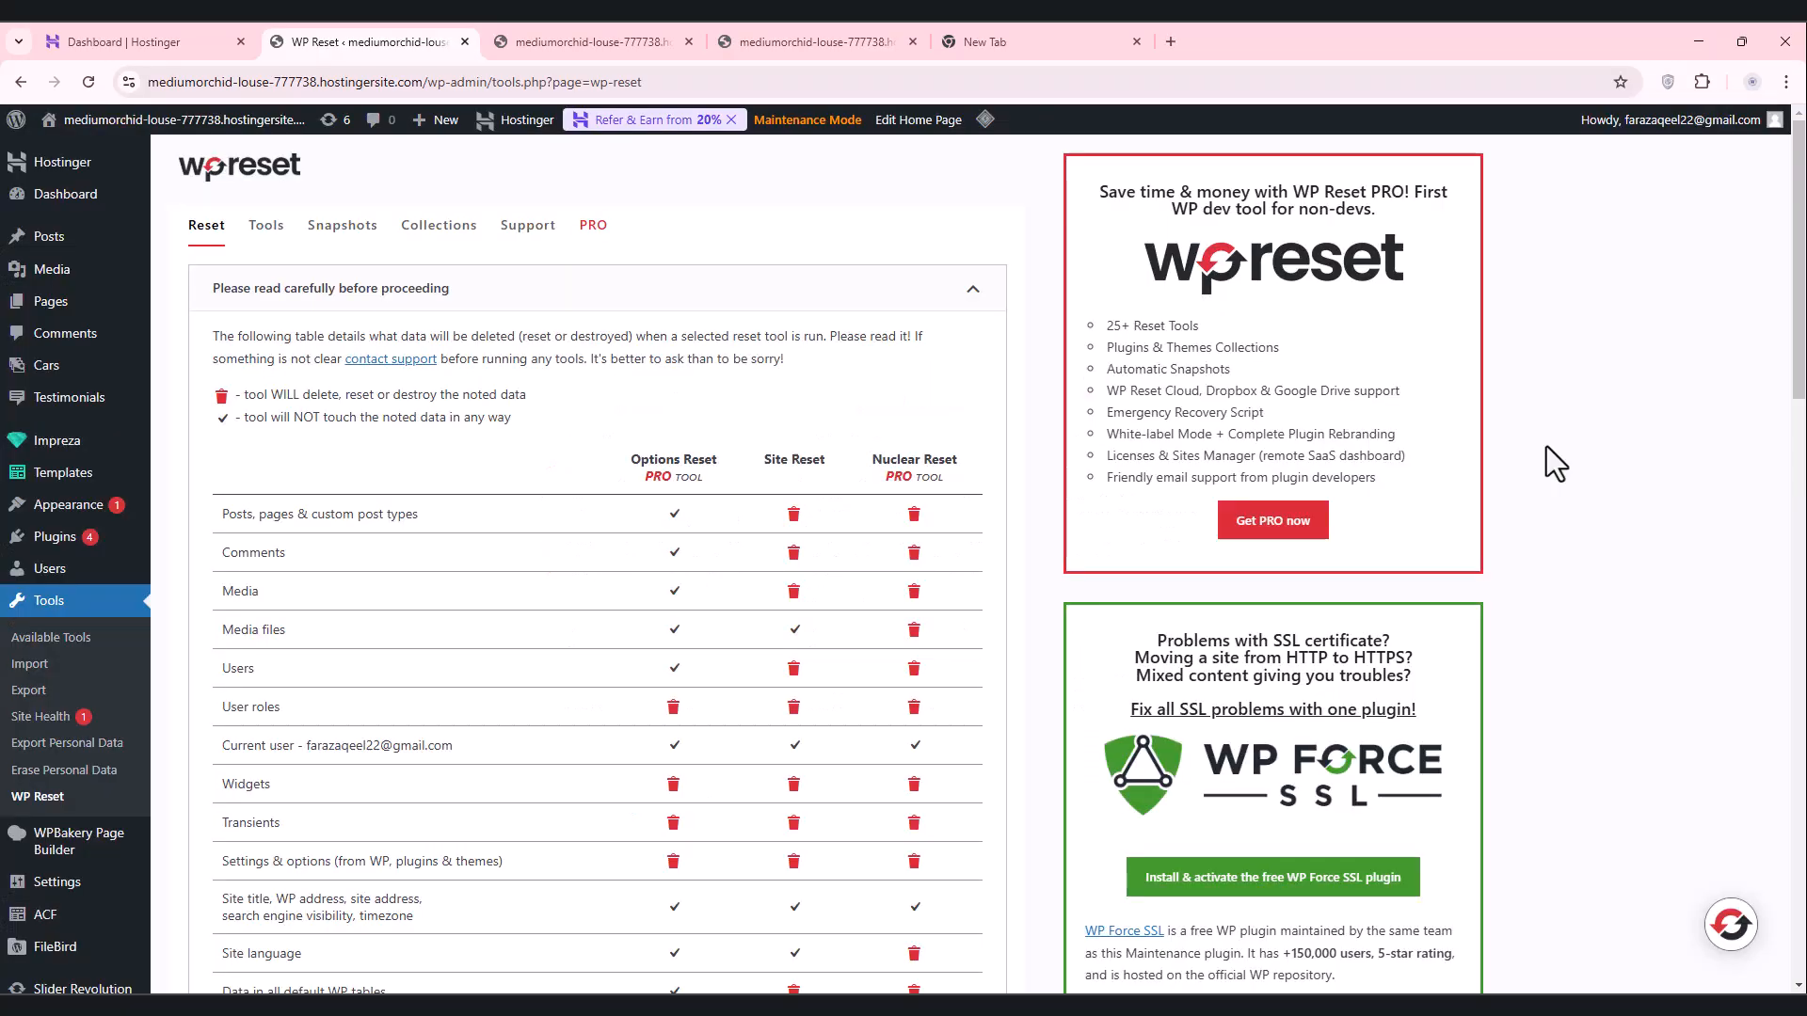
{"action": "scroll", "coordinate": [728, 440], "scroll_direction": "down", "scroll_amount": 12}
{"action": "scroll", "coordinate": [724, 438], "scroll_direction": "down", "scroll_amount": 8}
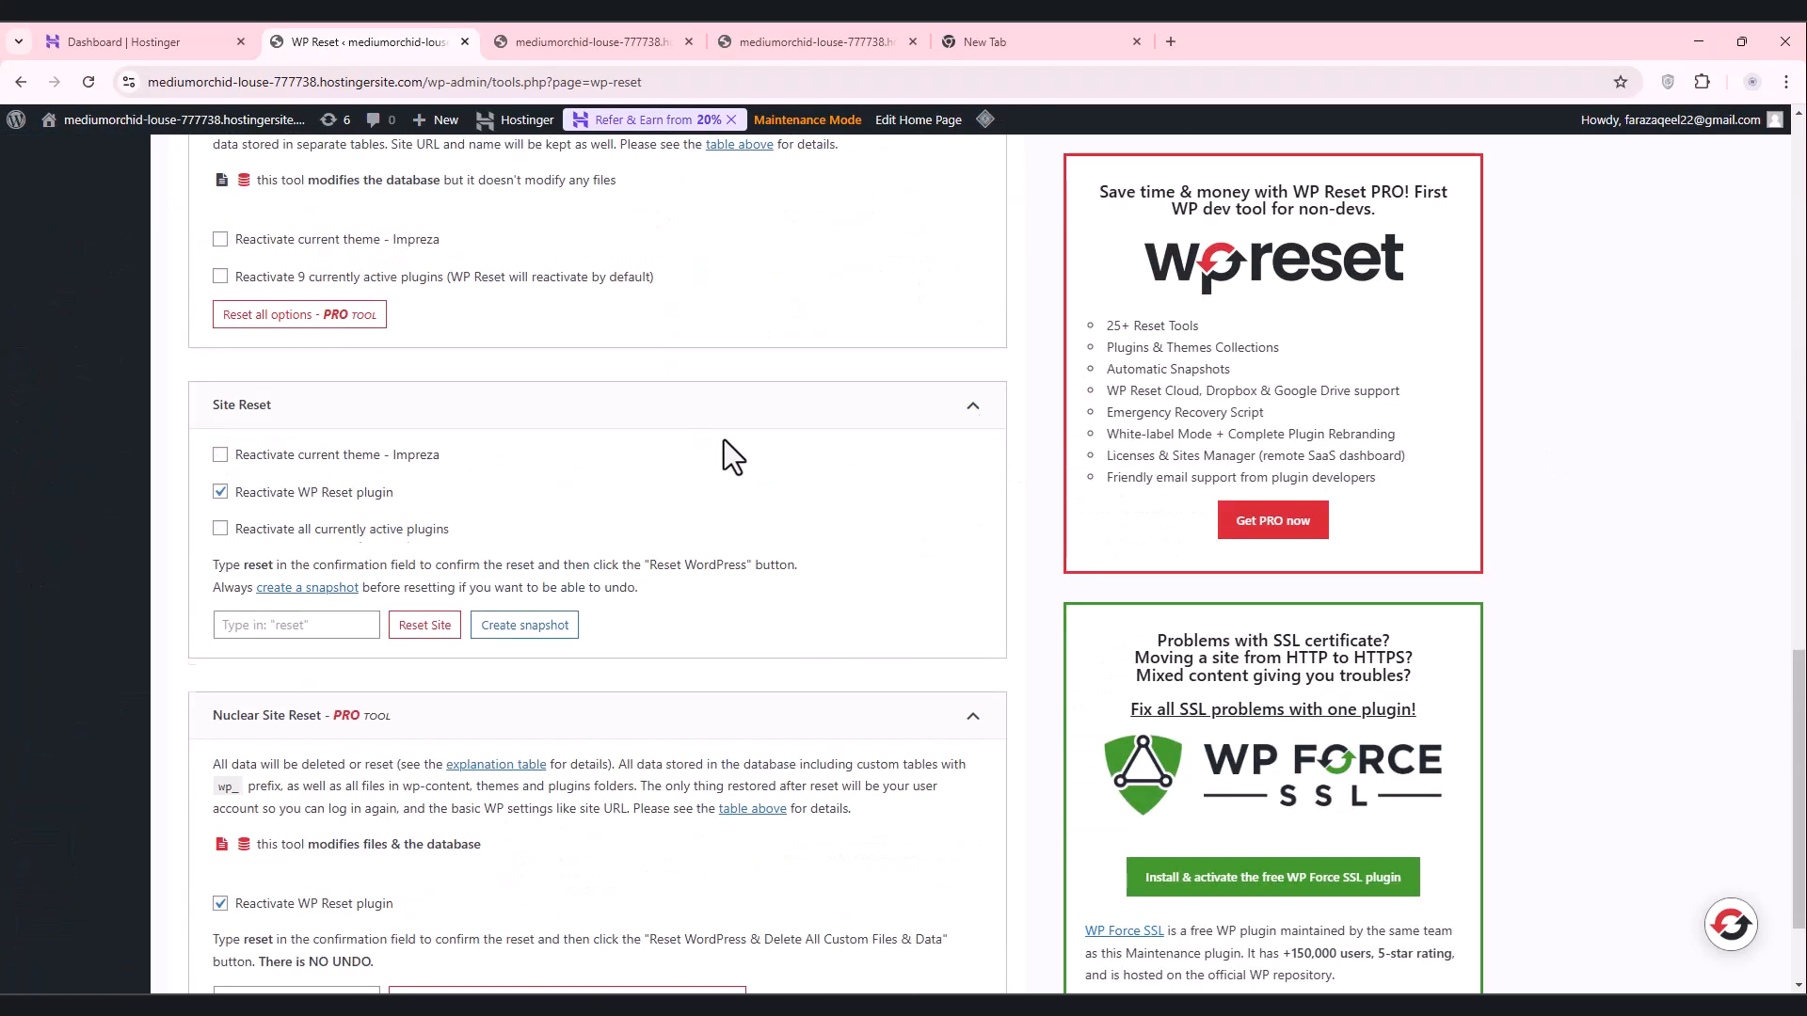
Step: Enter "reset" as the Site Reset confirmation, leaving only the WP Reset plugin set to reactivate, and carry out the WordPress reset
{"action": "scroll", "coordinate": [280, 493], "scroll_direction": "up", "scroll_amount": 2}
{"action": "scroll", "coordinate": [273, 516], "scroll_direction": "down", "scroll_amount": 3}
{"action": "left_click", "coordinate": [270, 472]}
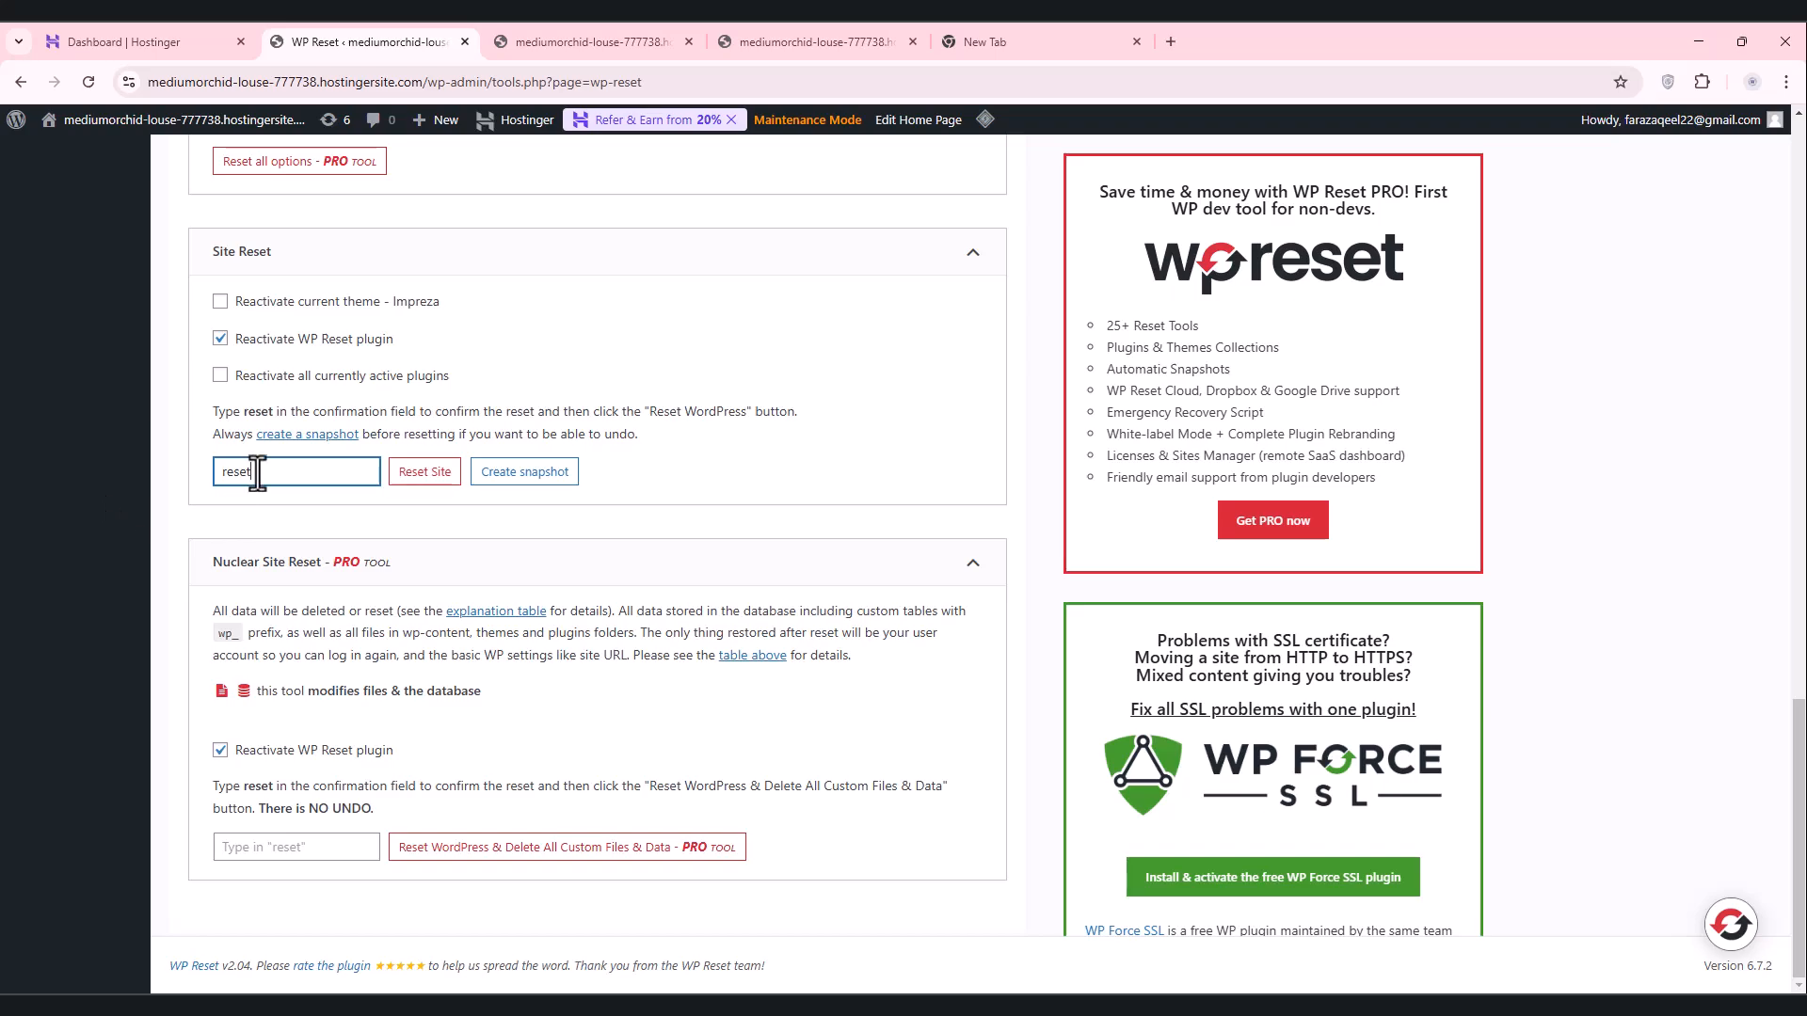
{"action": "scroll", "coordinate": [256, 473], "scroll_direction": "up", "scroll_amount": 15}
{"action": "scroll", "coordinate": [270, 422], "scroll_direction": "down", "scroll_amount": 15}
{"action": "scroll", "coordinate": [302, 493], "scroll_direction": "up", "scroll_amount": 2}
{"action": "scroll", "coordinate": [336, 465], "scroll_direction": "down", "scroll_amount": 2}
{"action": "left_click_drag", "start_coordinate": [251, 472], "coordinate": [107, 465]}
{"action": "key", "text": "BackSpace"}
{"action": "type", "text": "resr"}
{"action": "type", "text": "et"}
{"action": "left_click", "coordinate": [436, 470]}
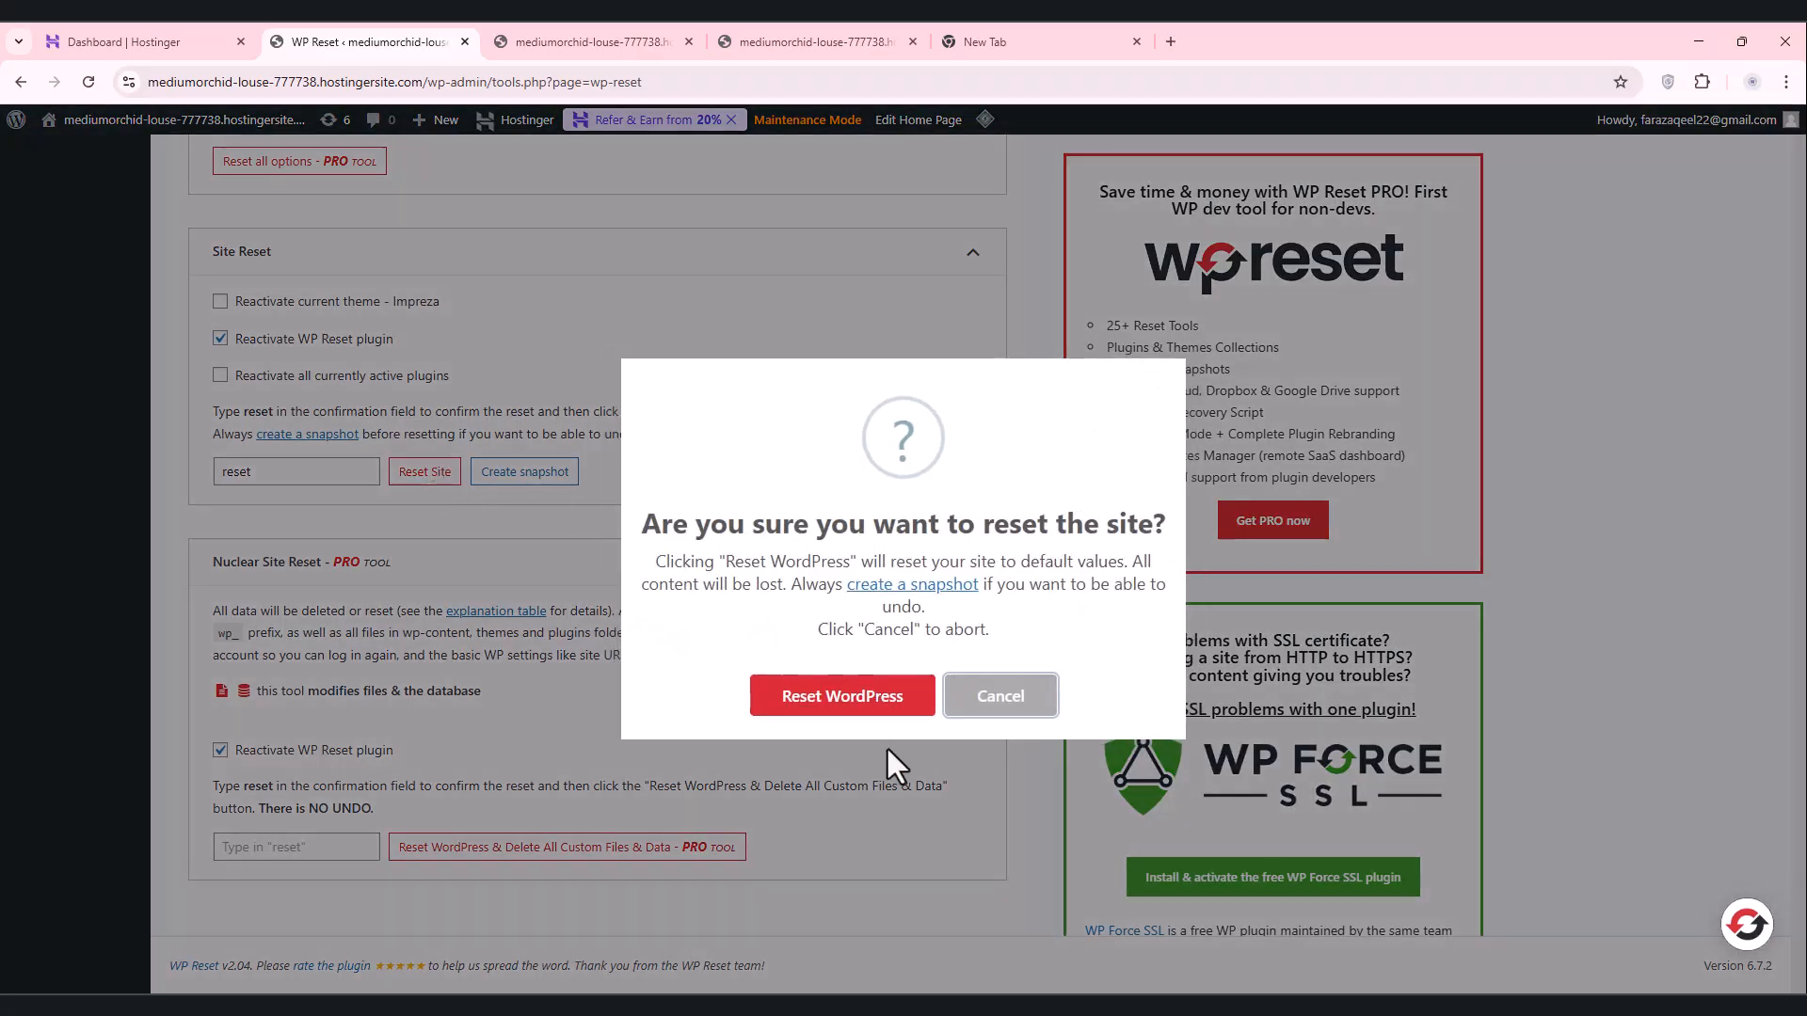
{"action": "left_click", "coordinate": [884, 704]}
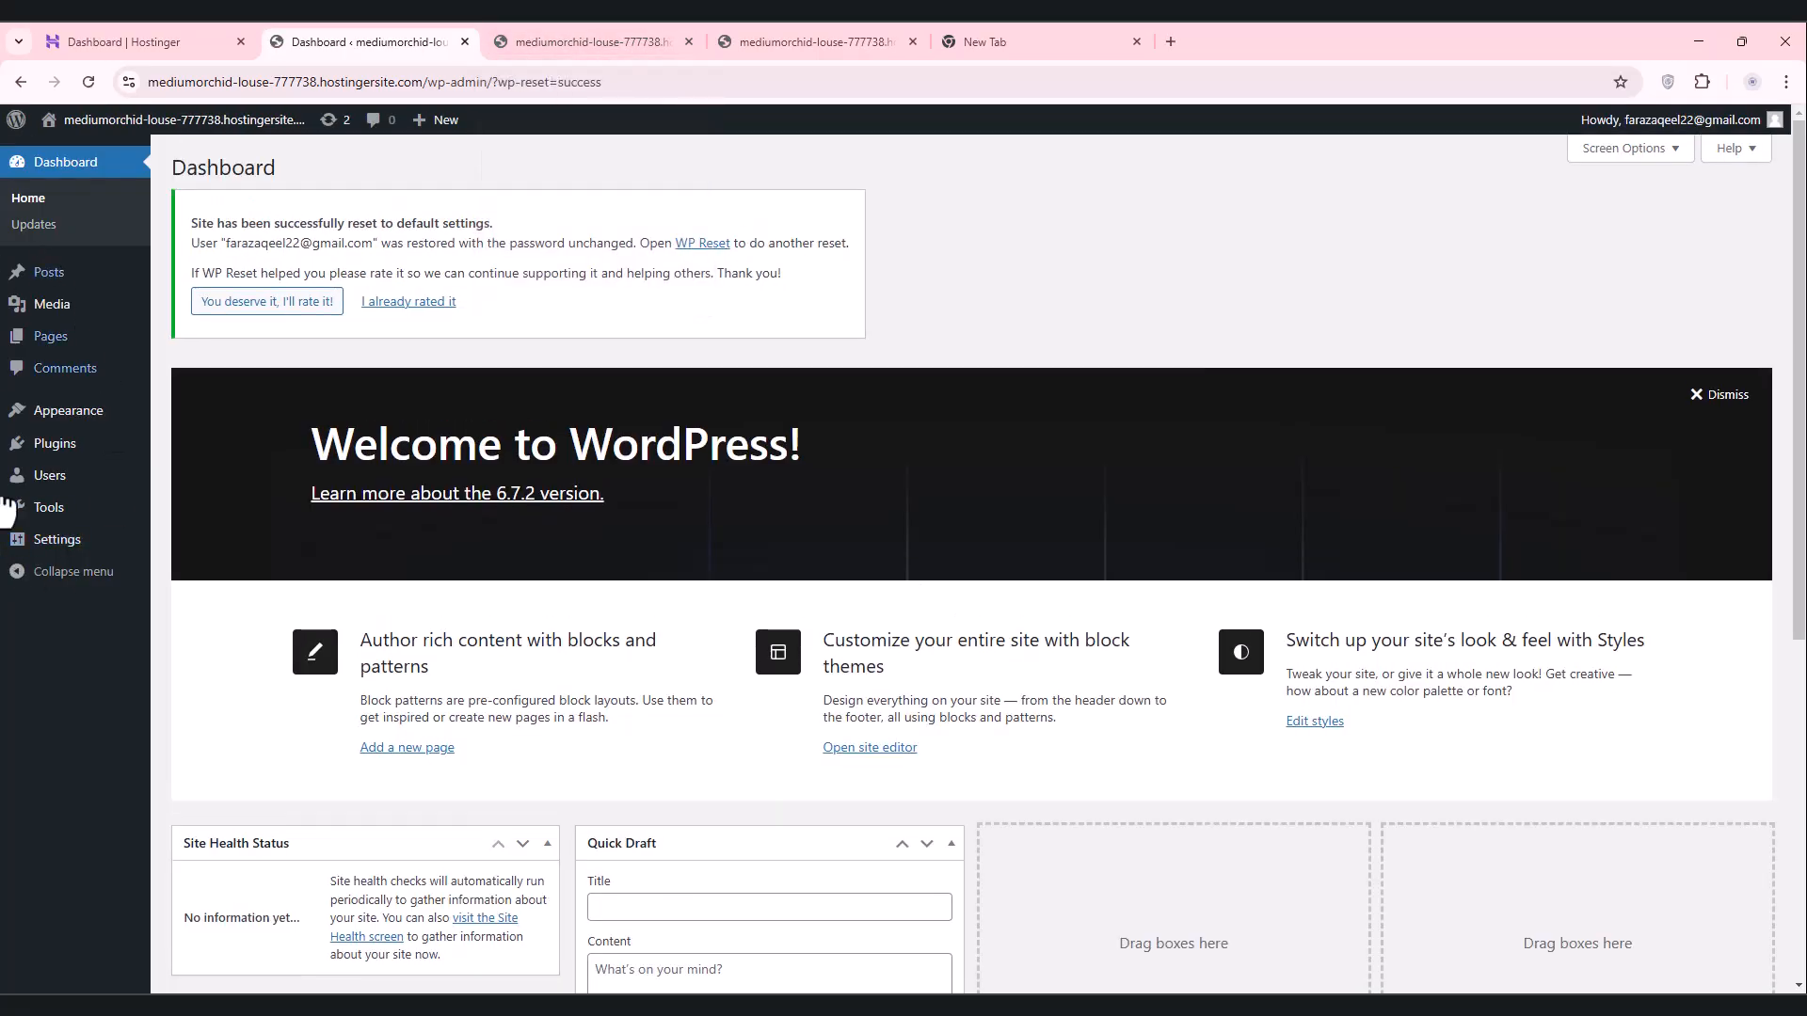
Step: Check the already open front page of the site after the reset and return to the WordPress dashboard
{"action": "left_click", "coordinate": [636, 40]}
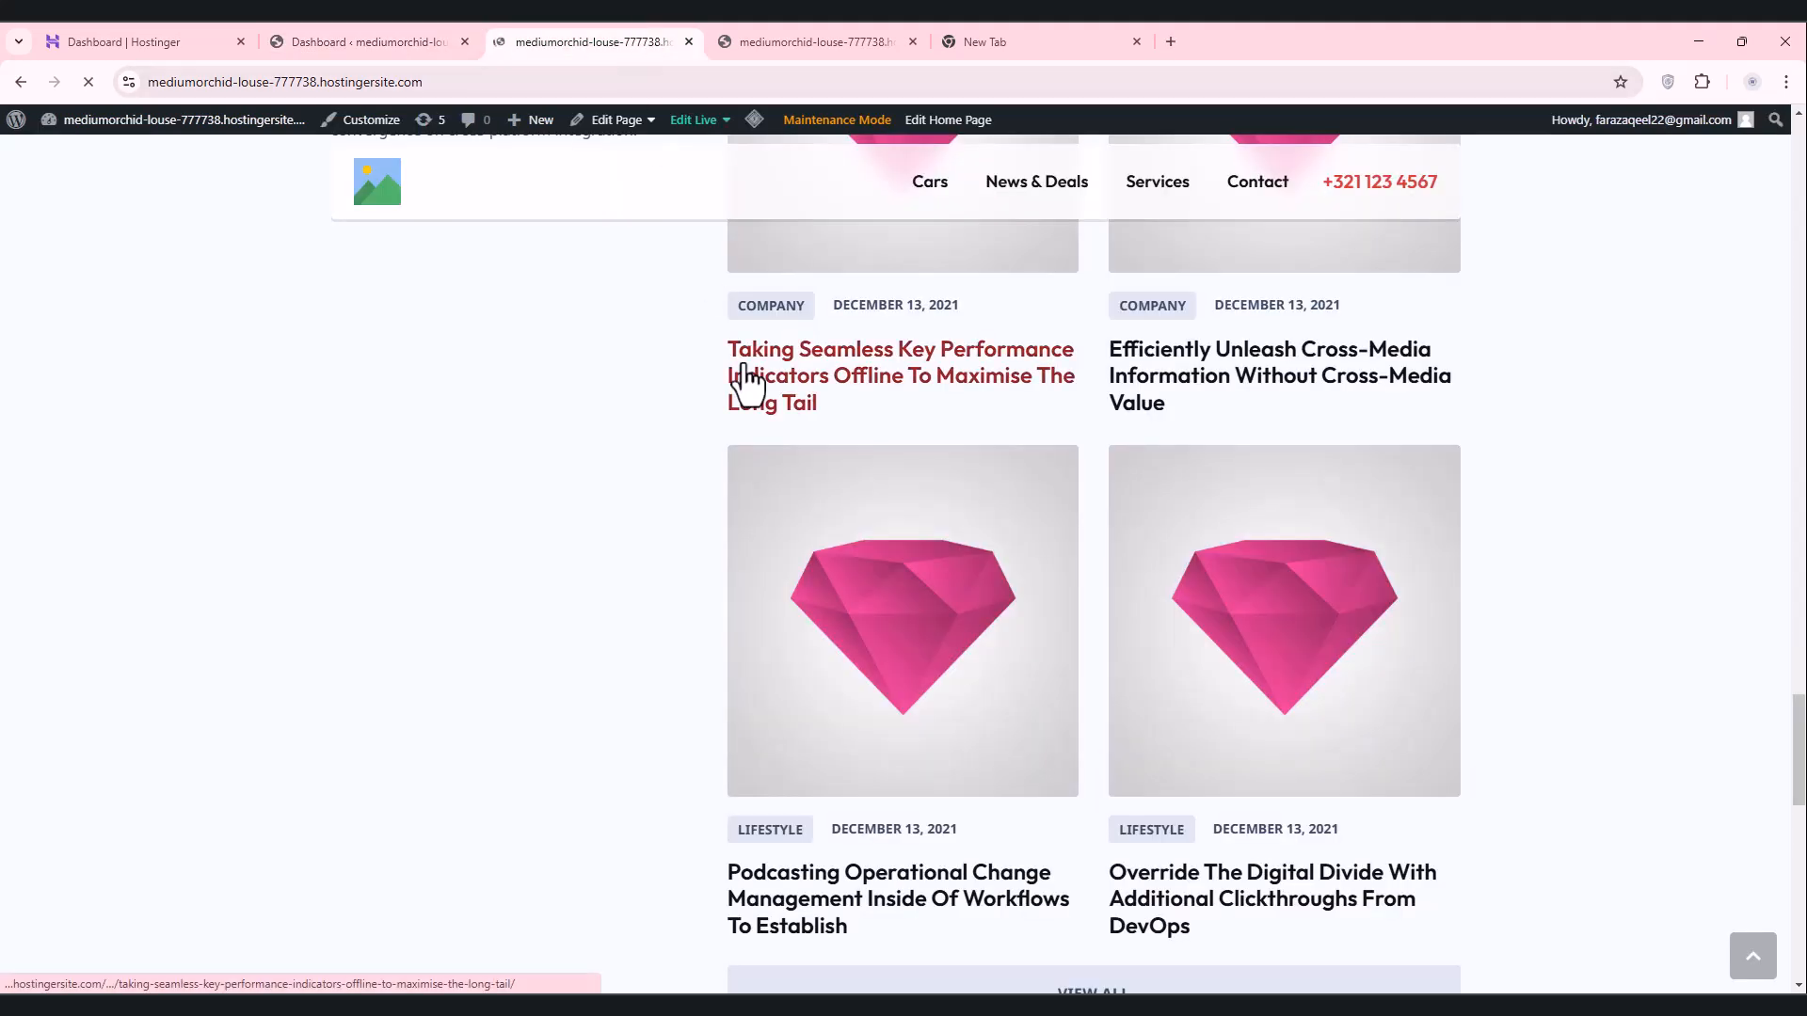
{"action": "scroll", "coordinate": [877, 370], "scroll_direction": "down", "scroll_amount": 3}
{"action": "scroll", "coordinate": [839, 319], "scroll_direction": "up", "scroll_amount": 3}
{"action": "left_click", "coordinate": [422, 28]}
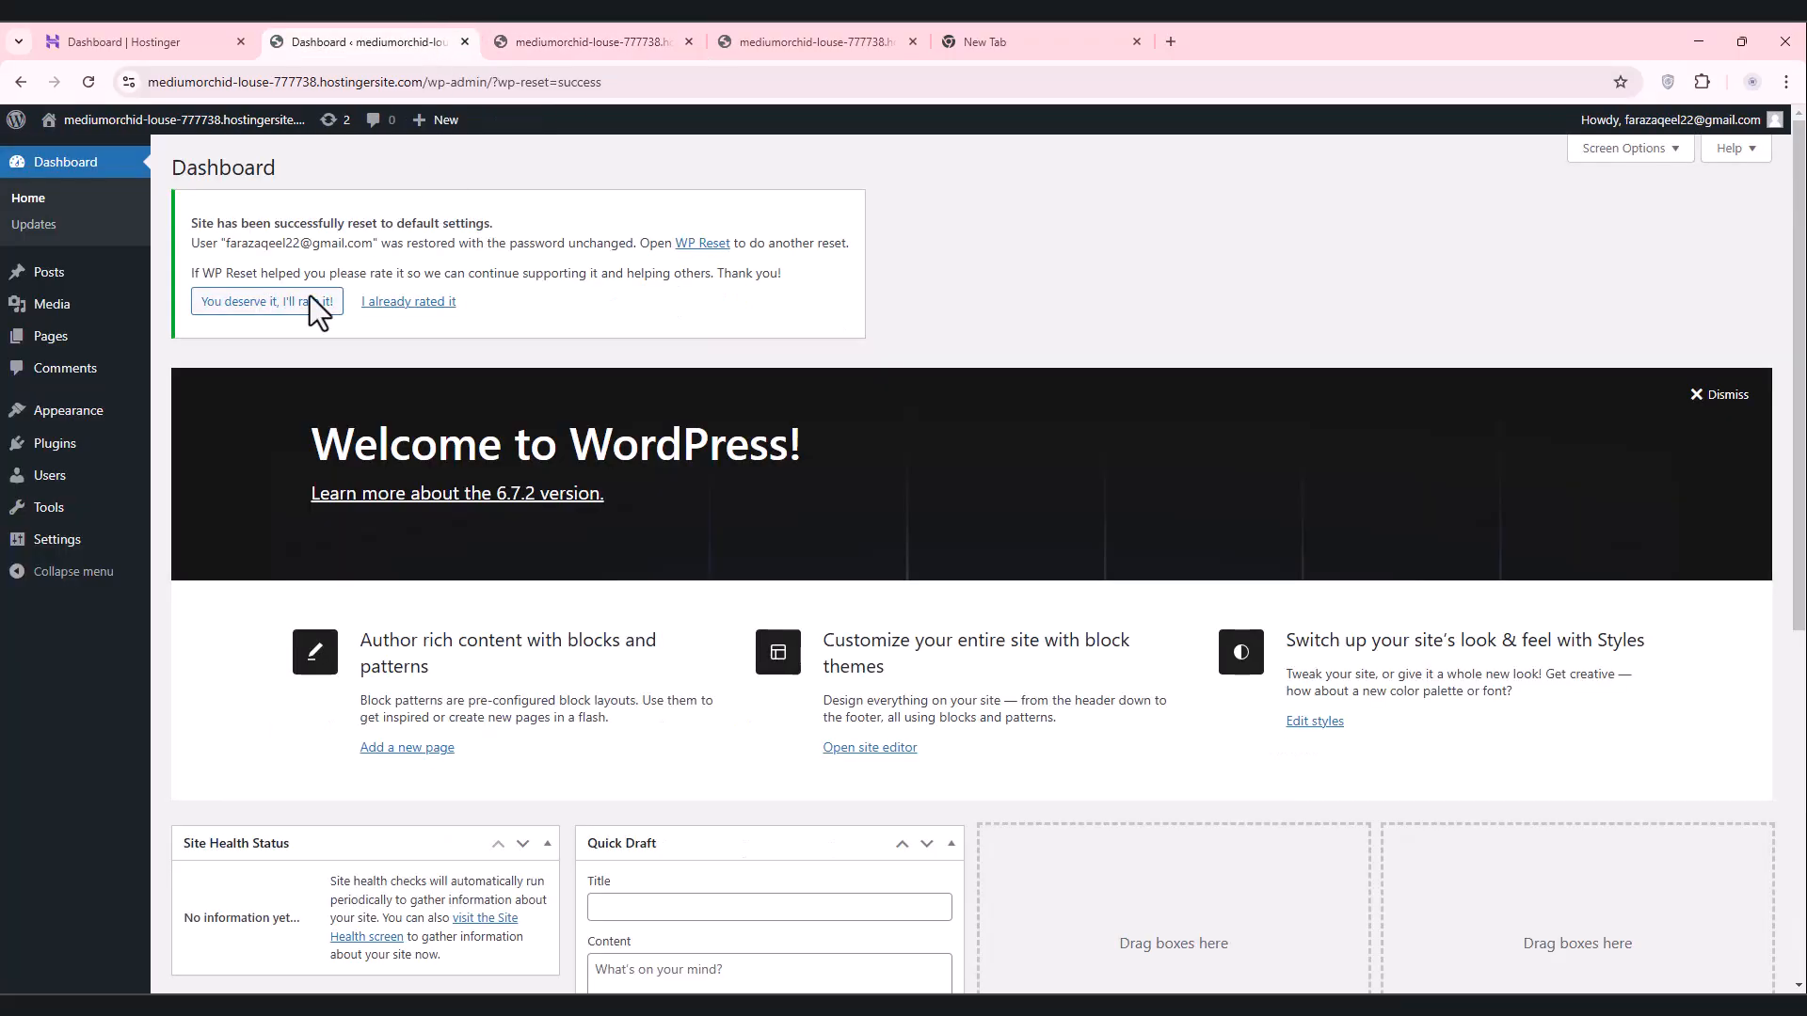
Step: Select all installed plugins and bulk delete them along with their data
{"action": "left_click", "coordinate": [66, 451]}
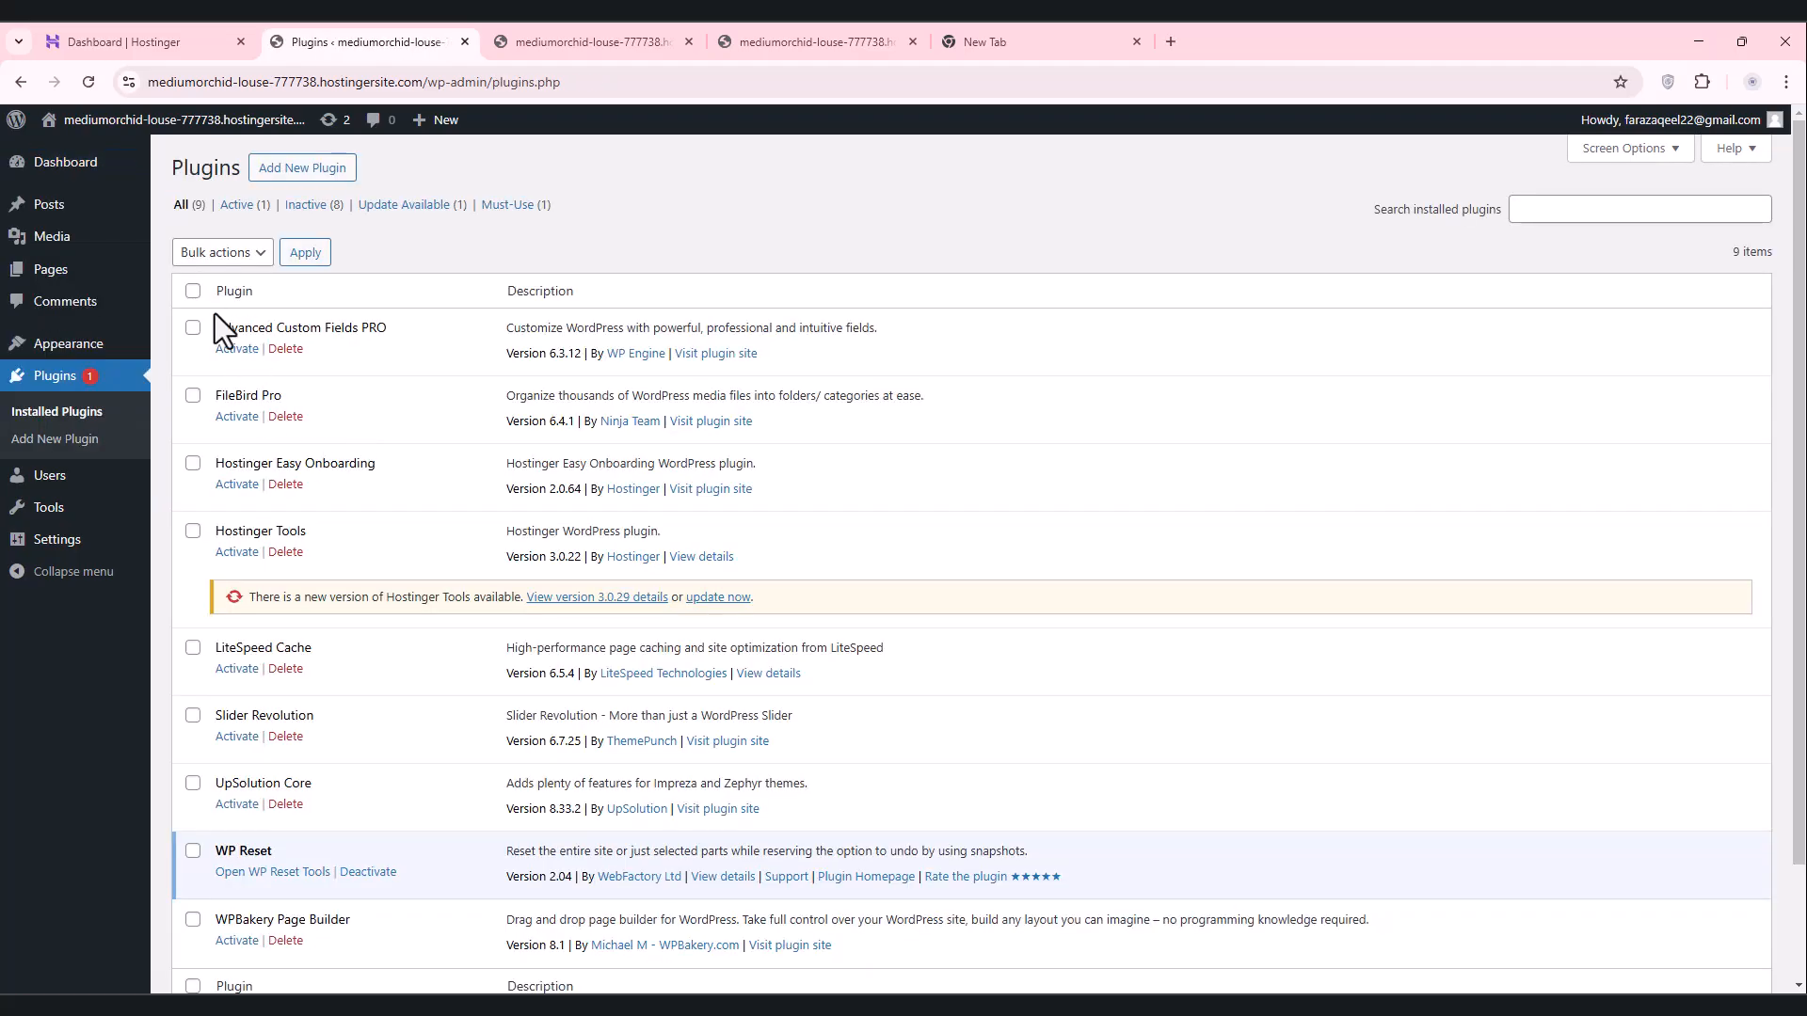
{"action": "left_click", "coordinate": [237, 263]}
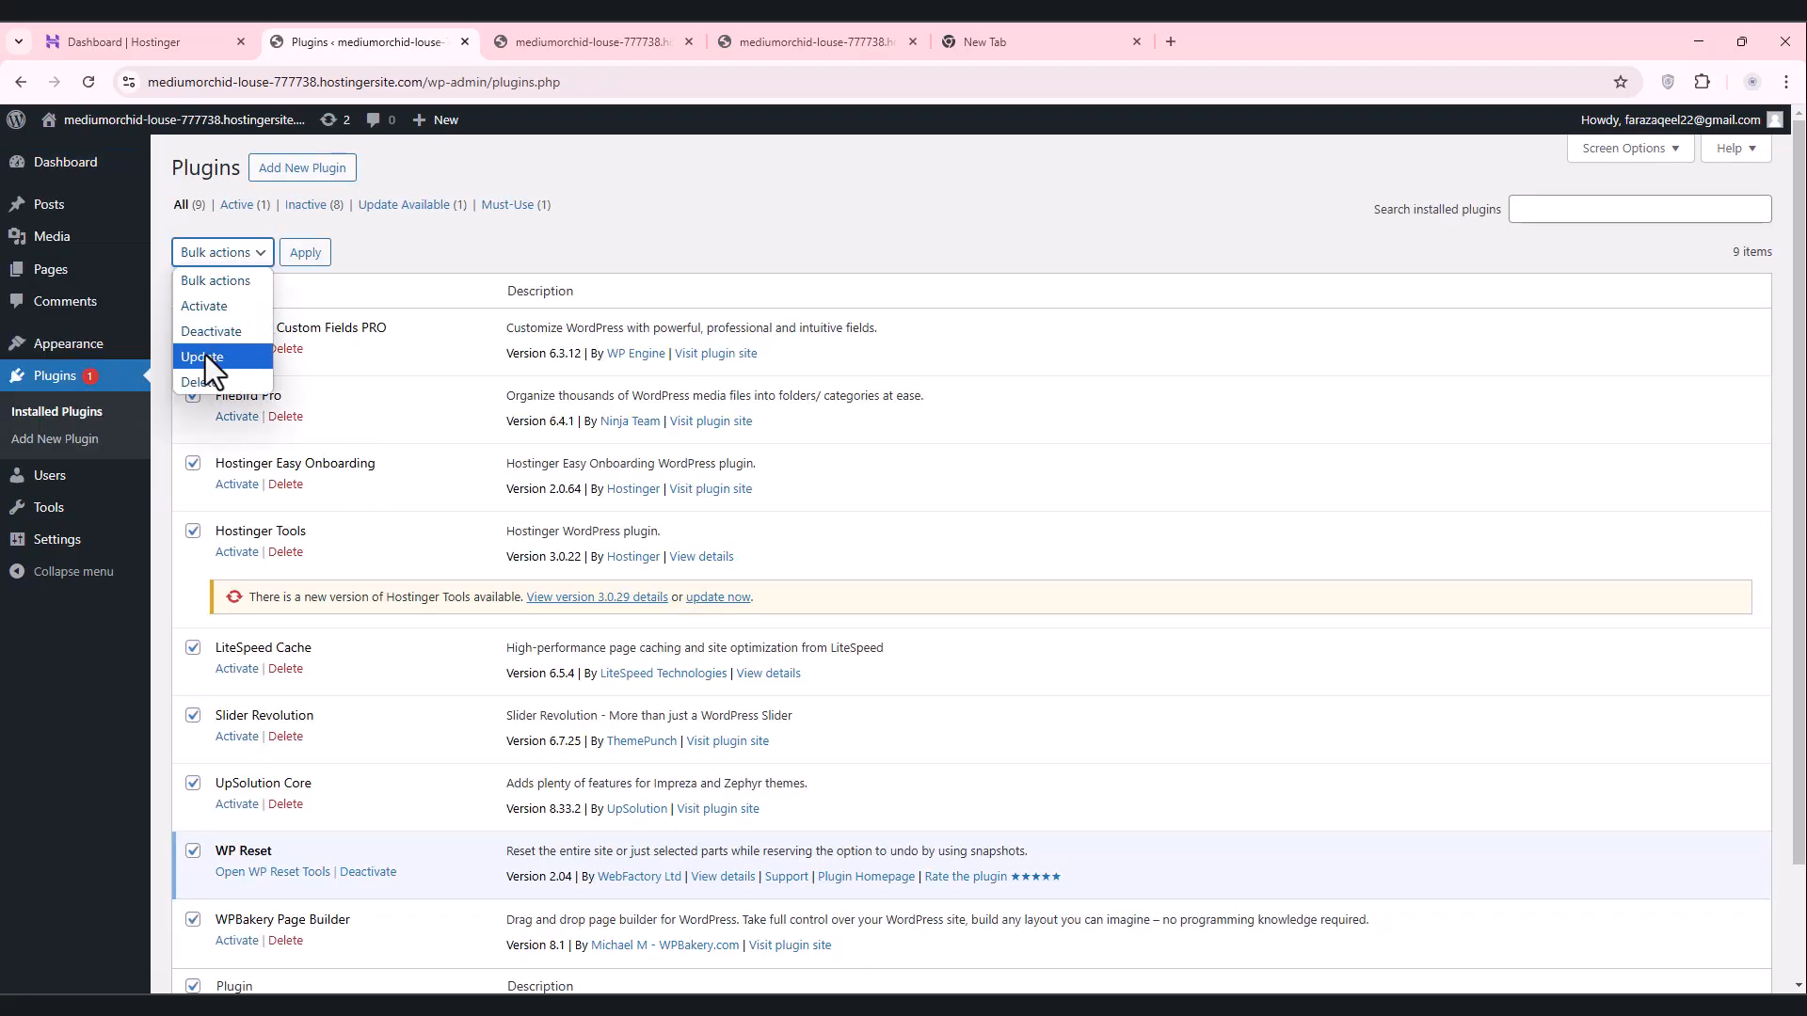
{"action": "left_click", "coordinate": [199, 381]}
{"action": "left_click", "coordinate": [304, 254]}
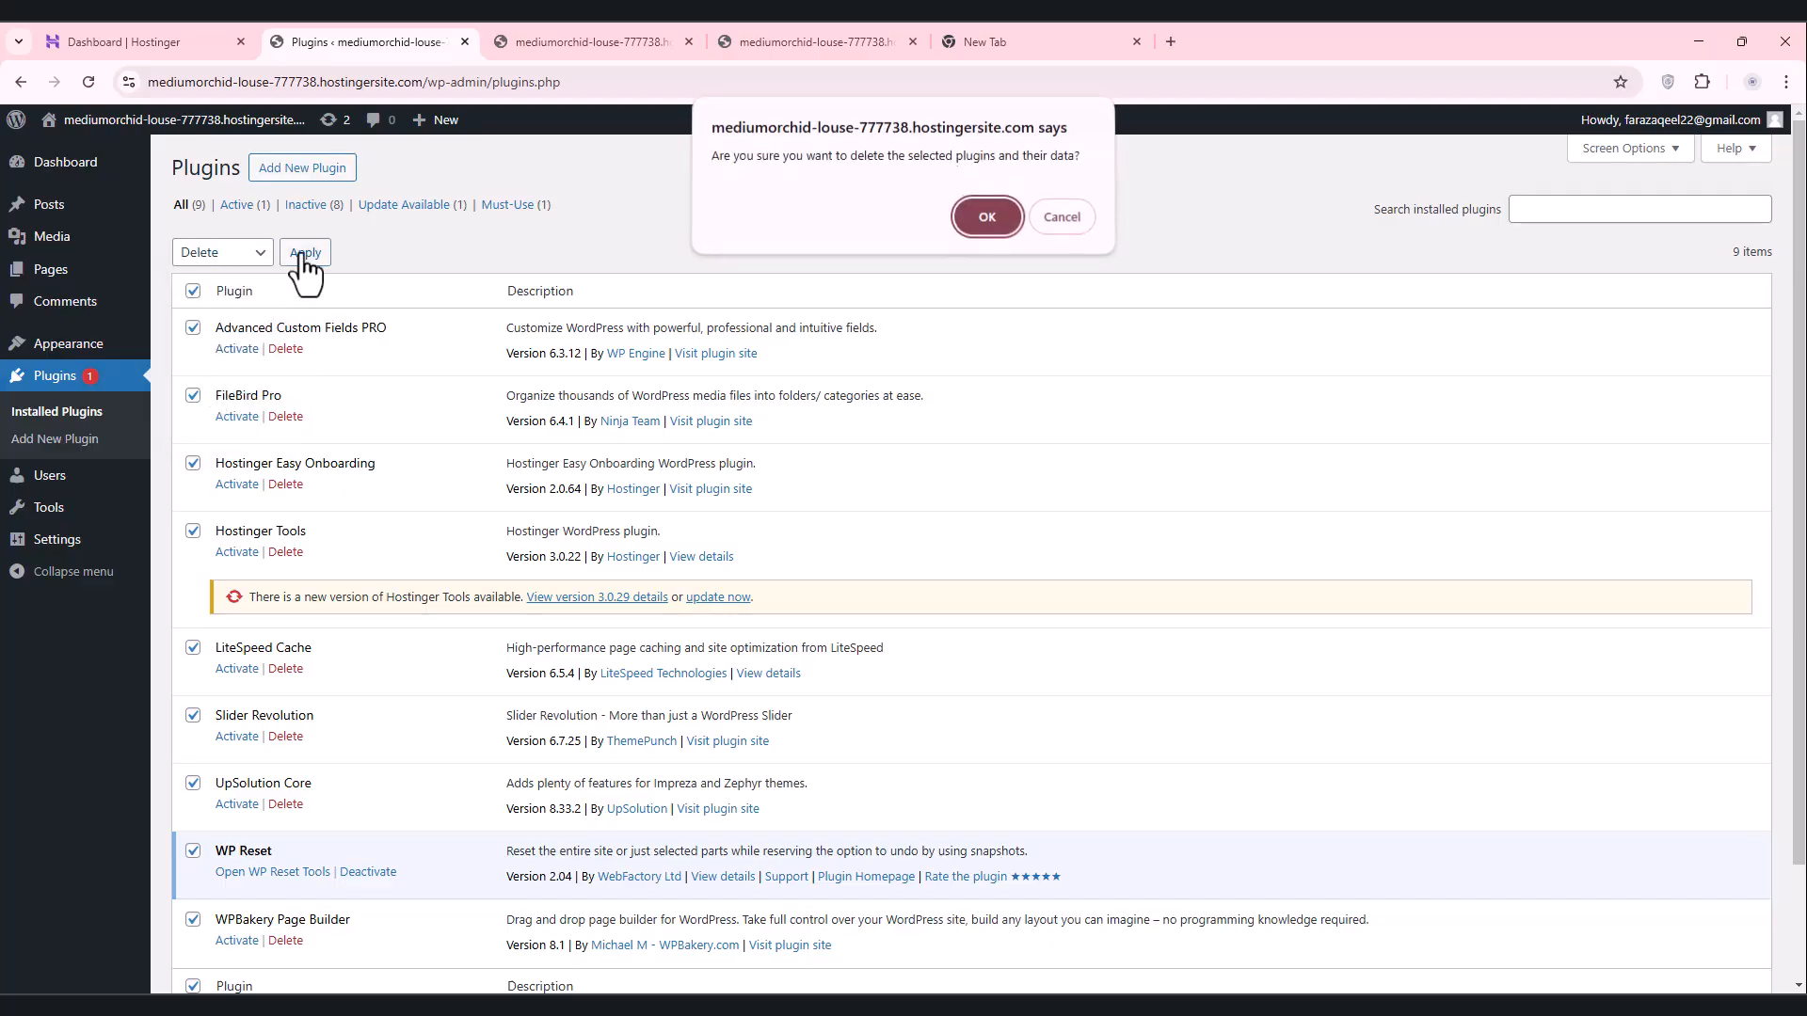
{"action": "left_click", "coordinate": [1010, 224]}
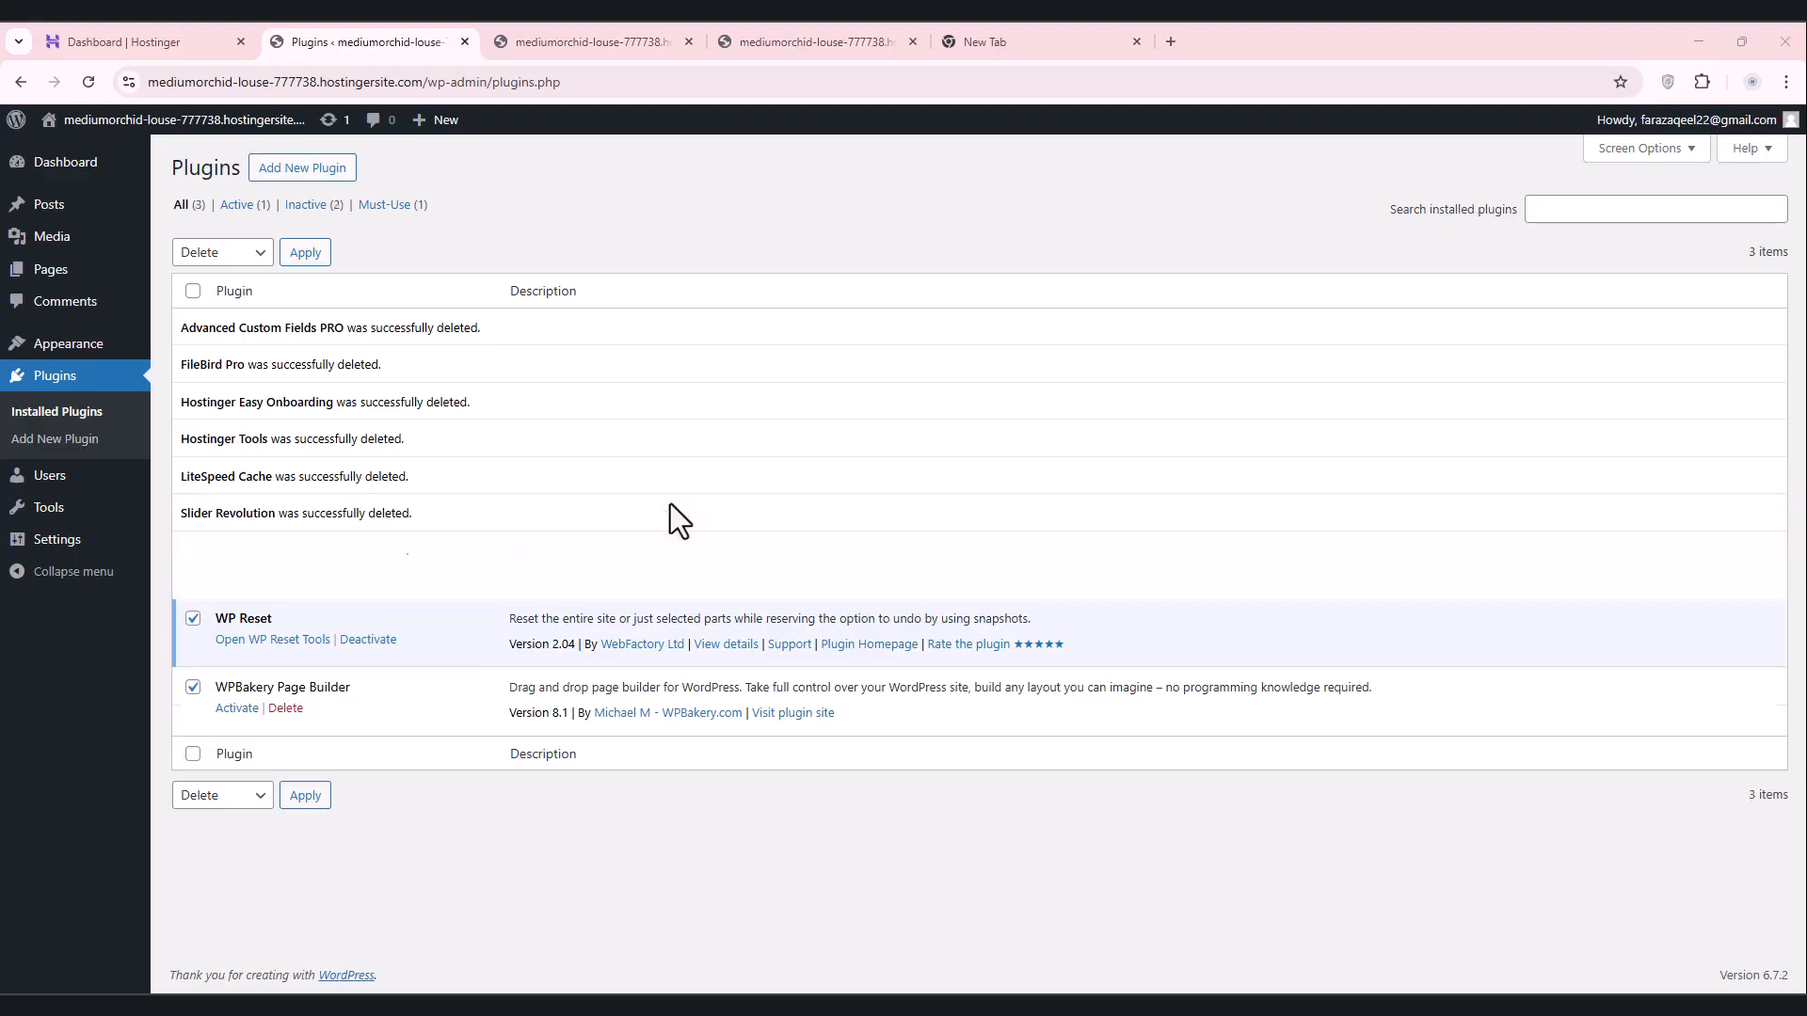
{"action": "left_click", "coordinate": [181, 82]}
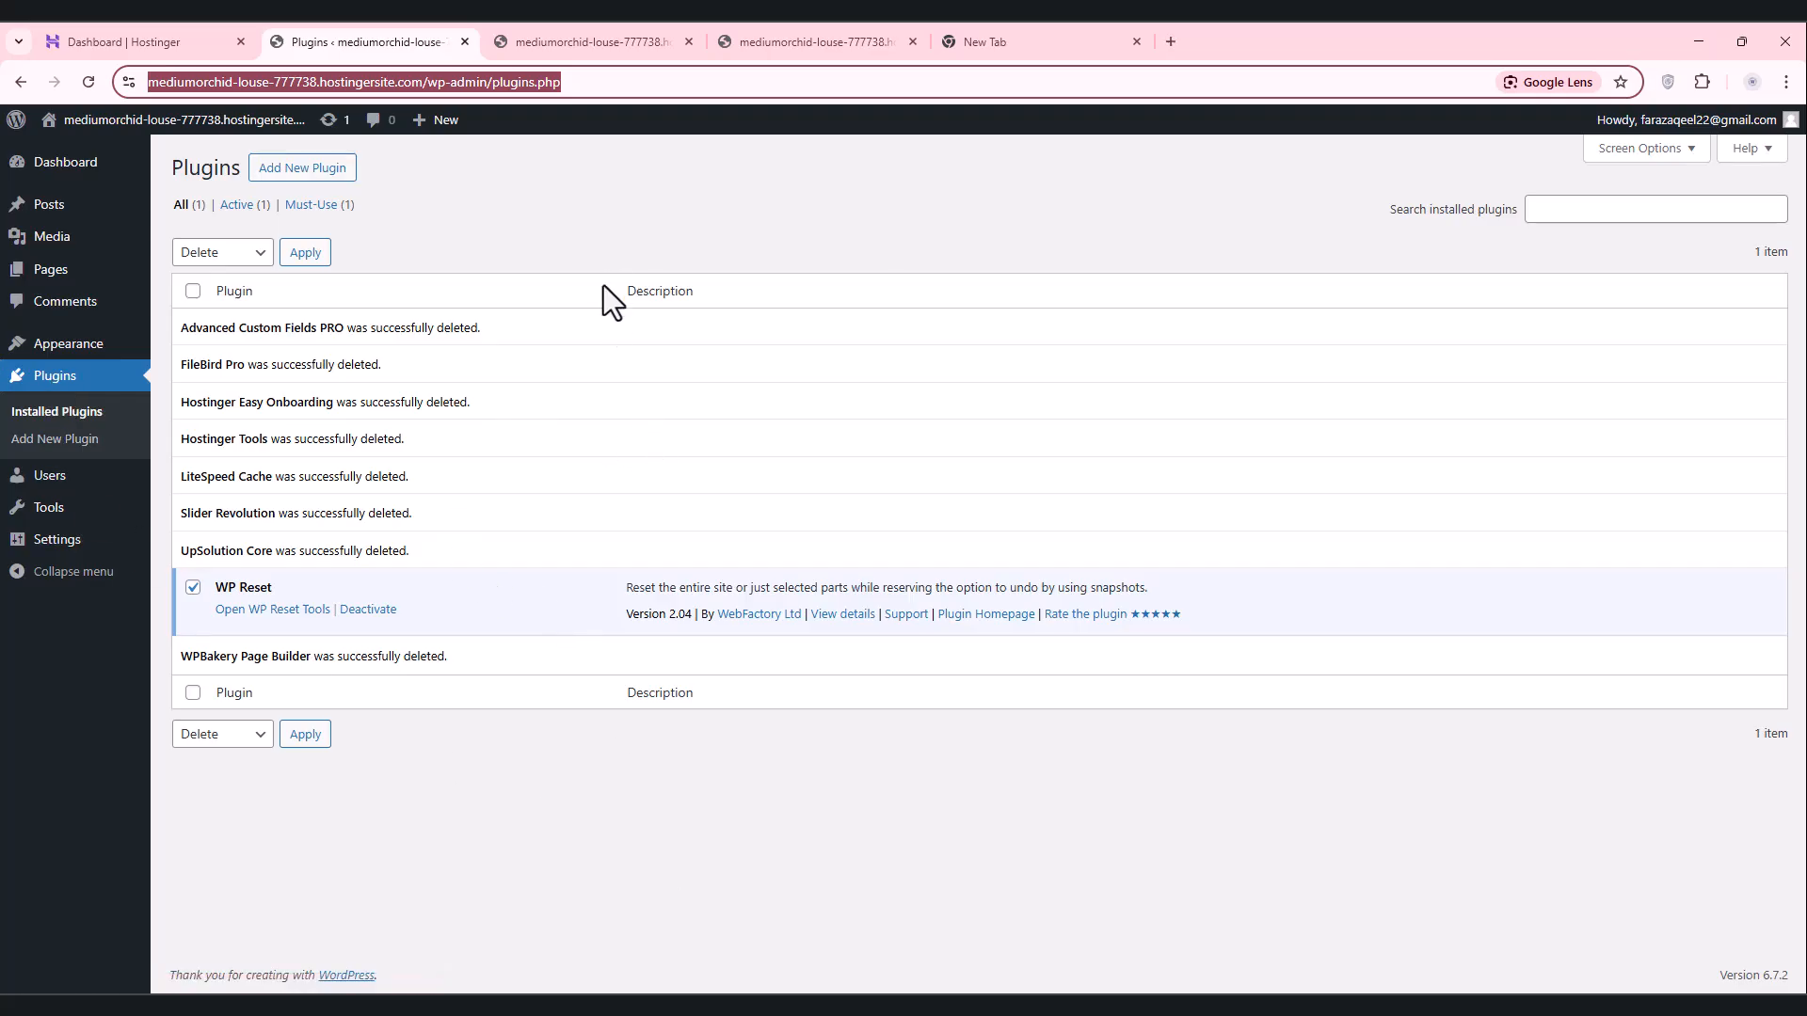
{"action": "left_click", "coordinate": [617, 225]}
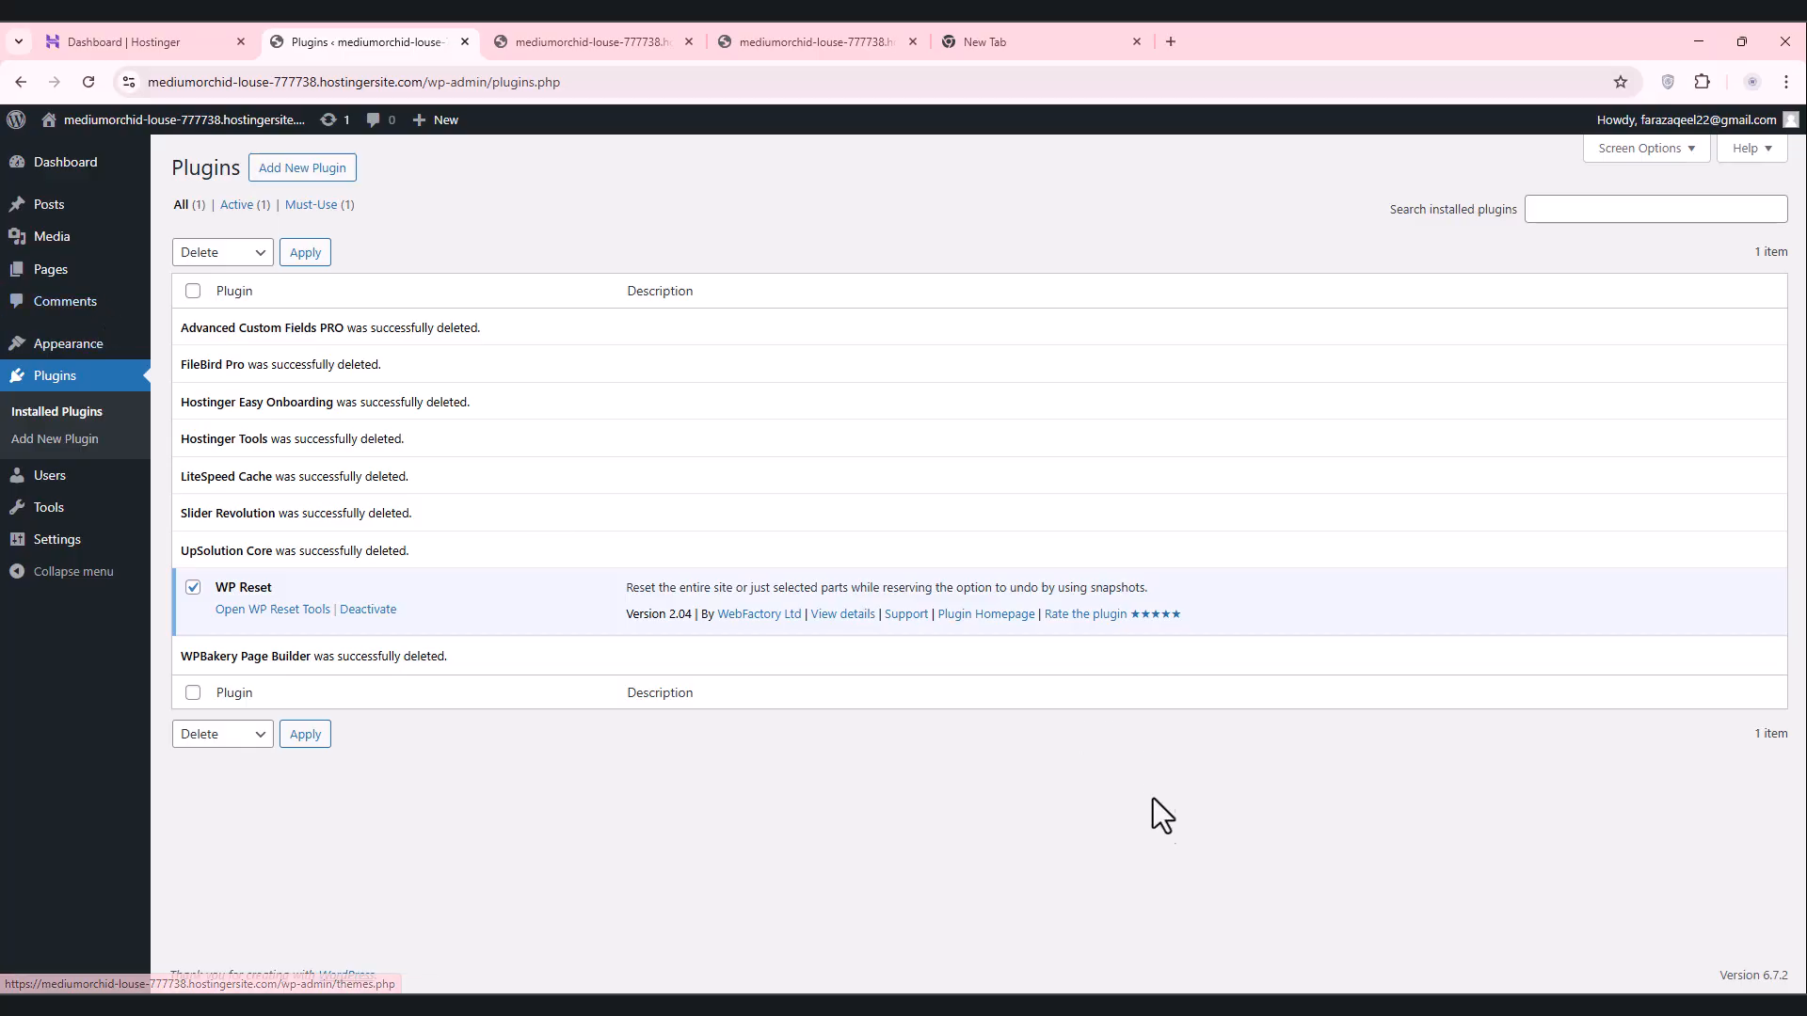
{"action": "left_click", "coordinate": [1173, 1007]}
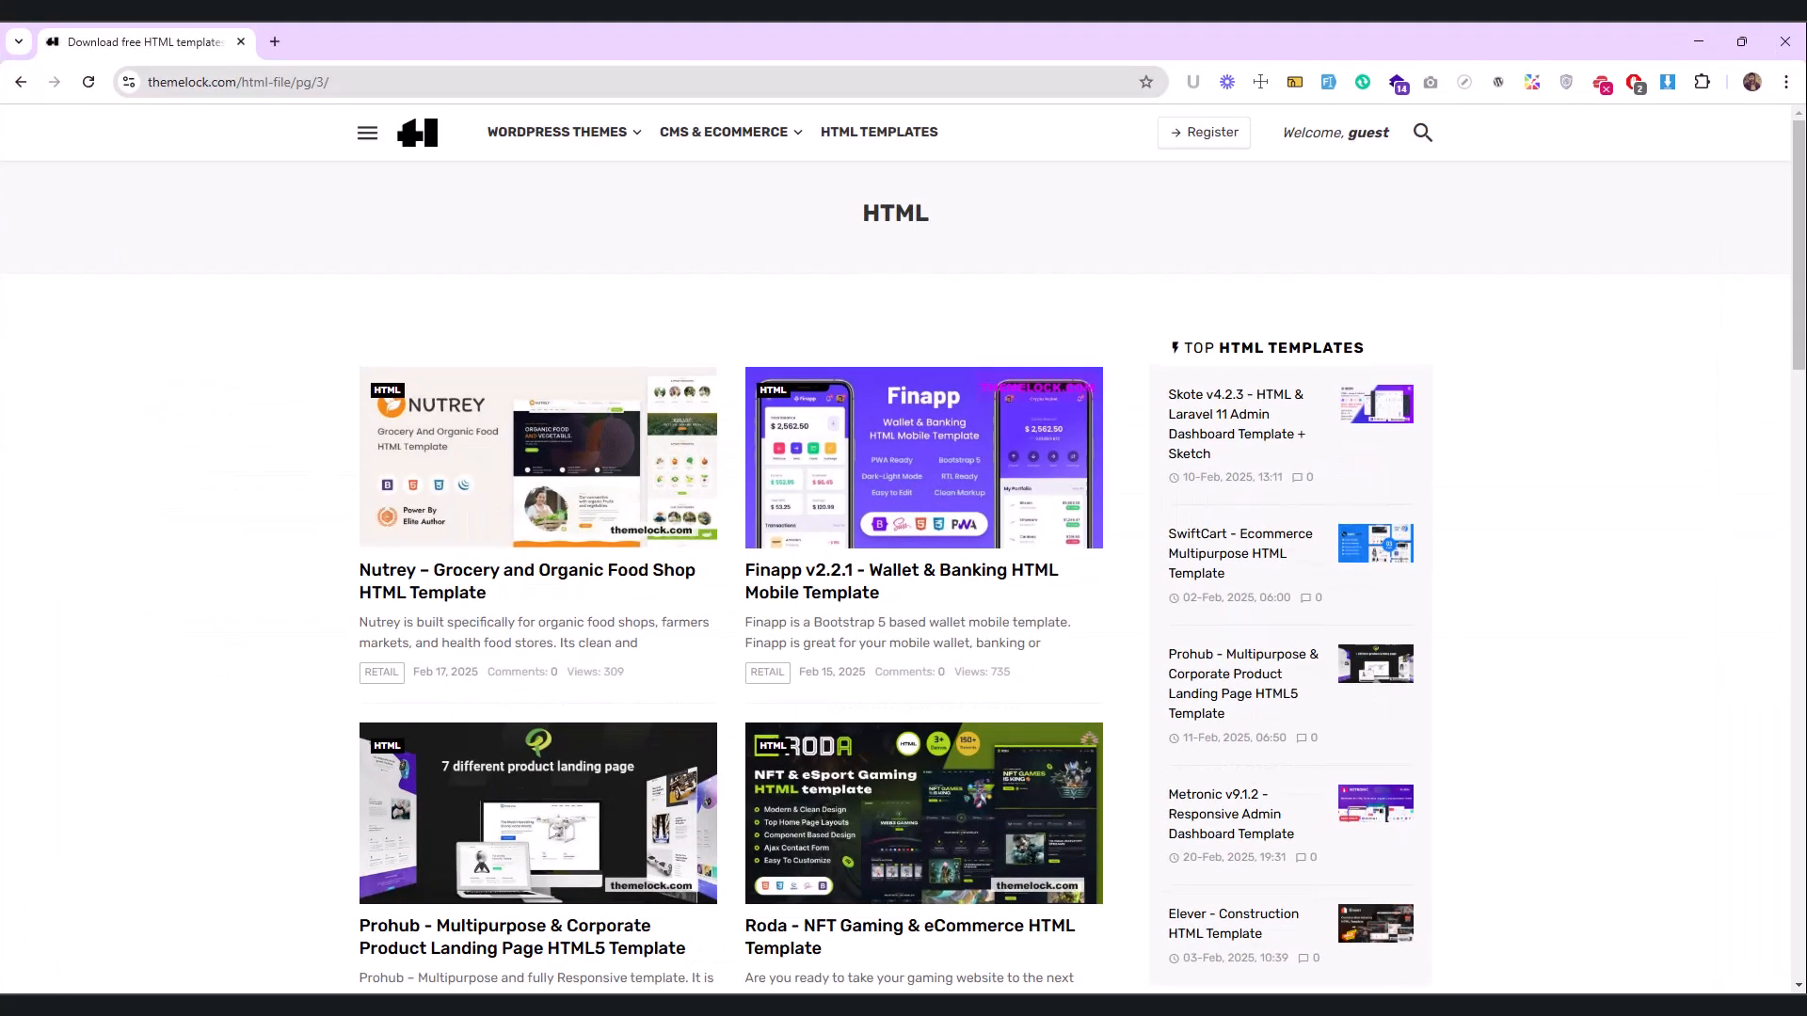
{"action": "left_click", "coordinate": [240, 41]}
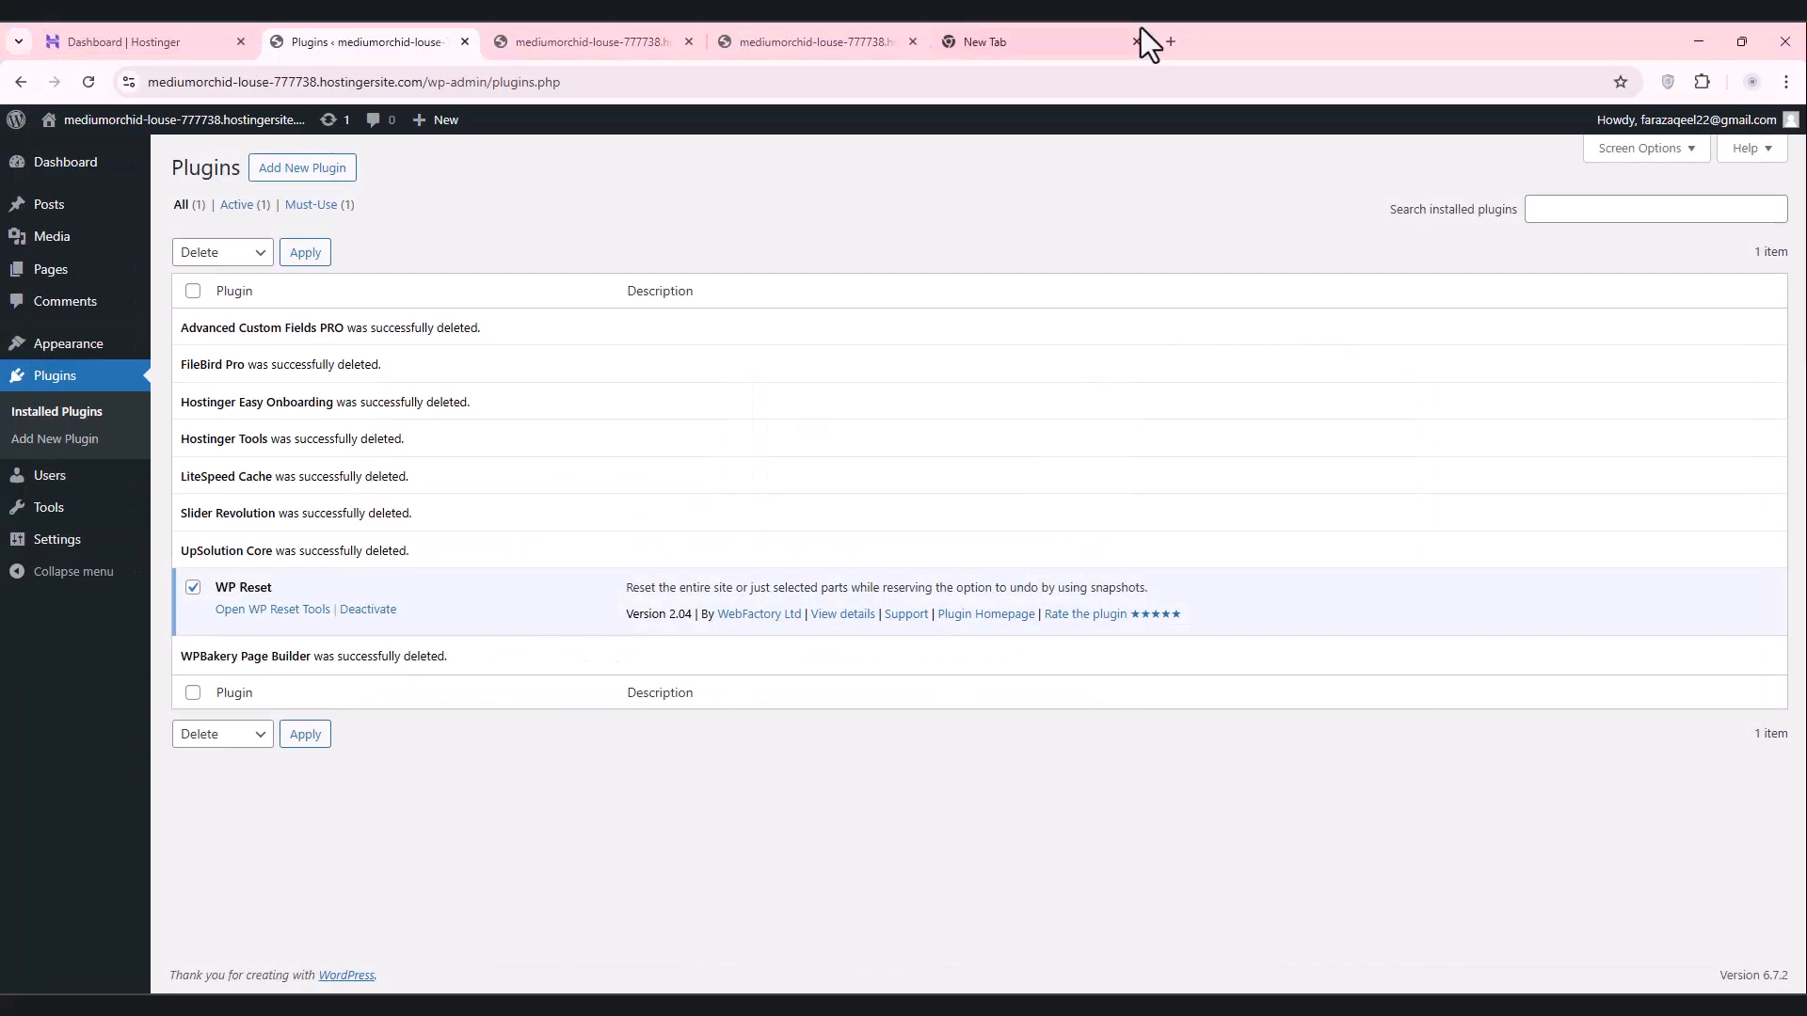
Step: Search Google for "envato kit elementor" in the empty browser tab
{"action": "left_click", "coordinate": [1092, 30]}
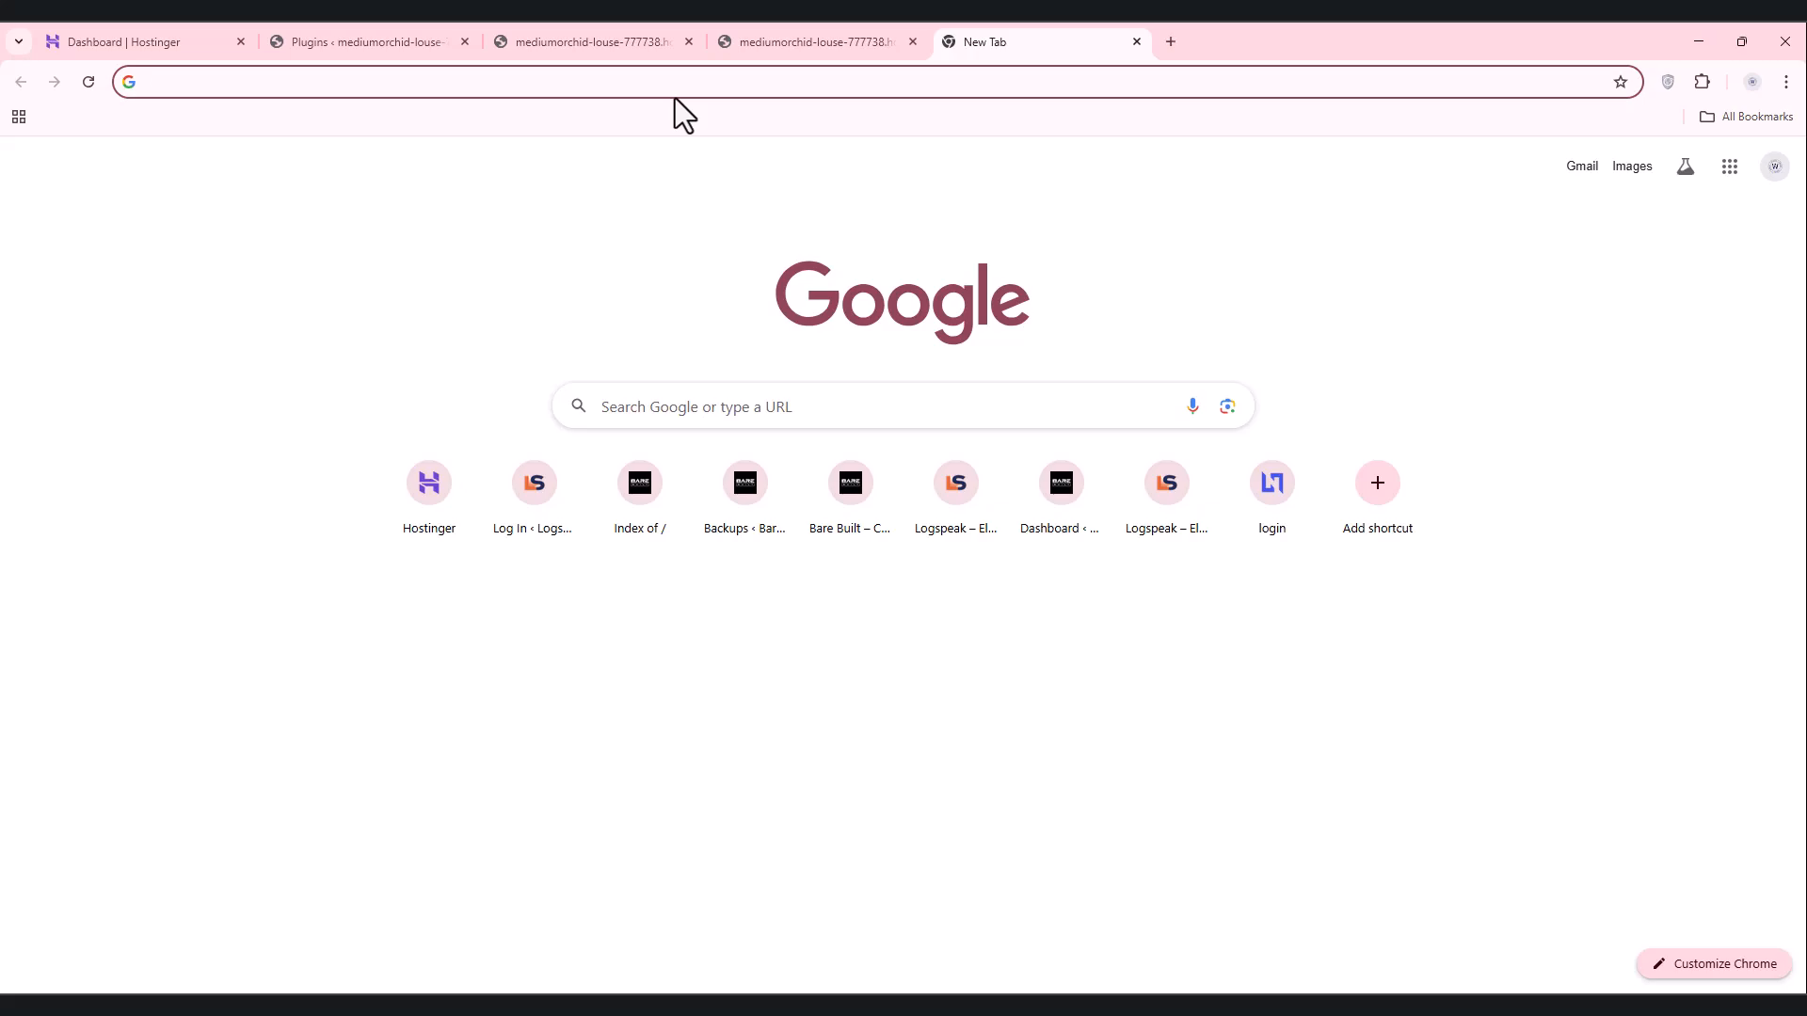
{"action": "type", "text": "e"}
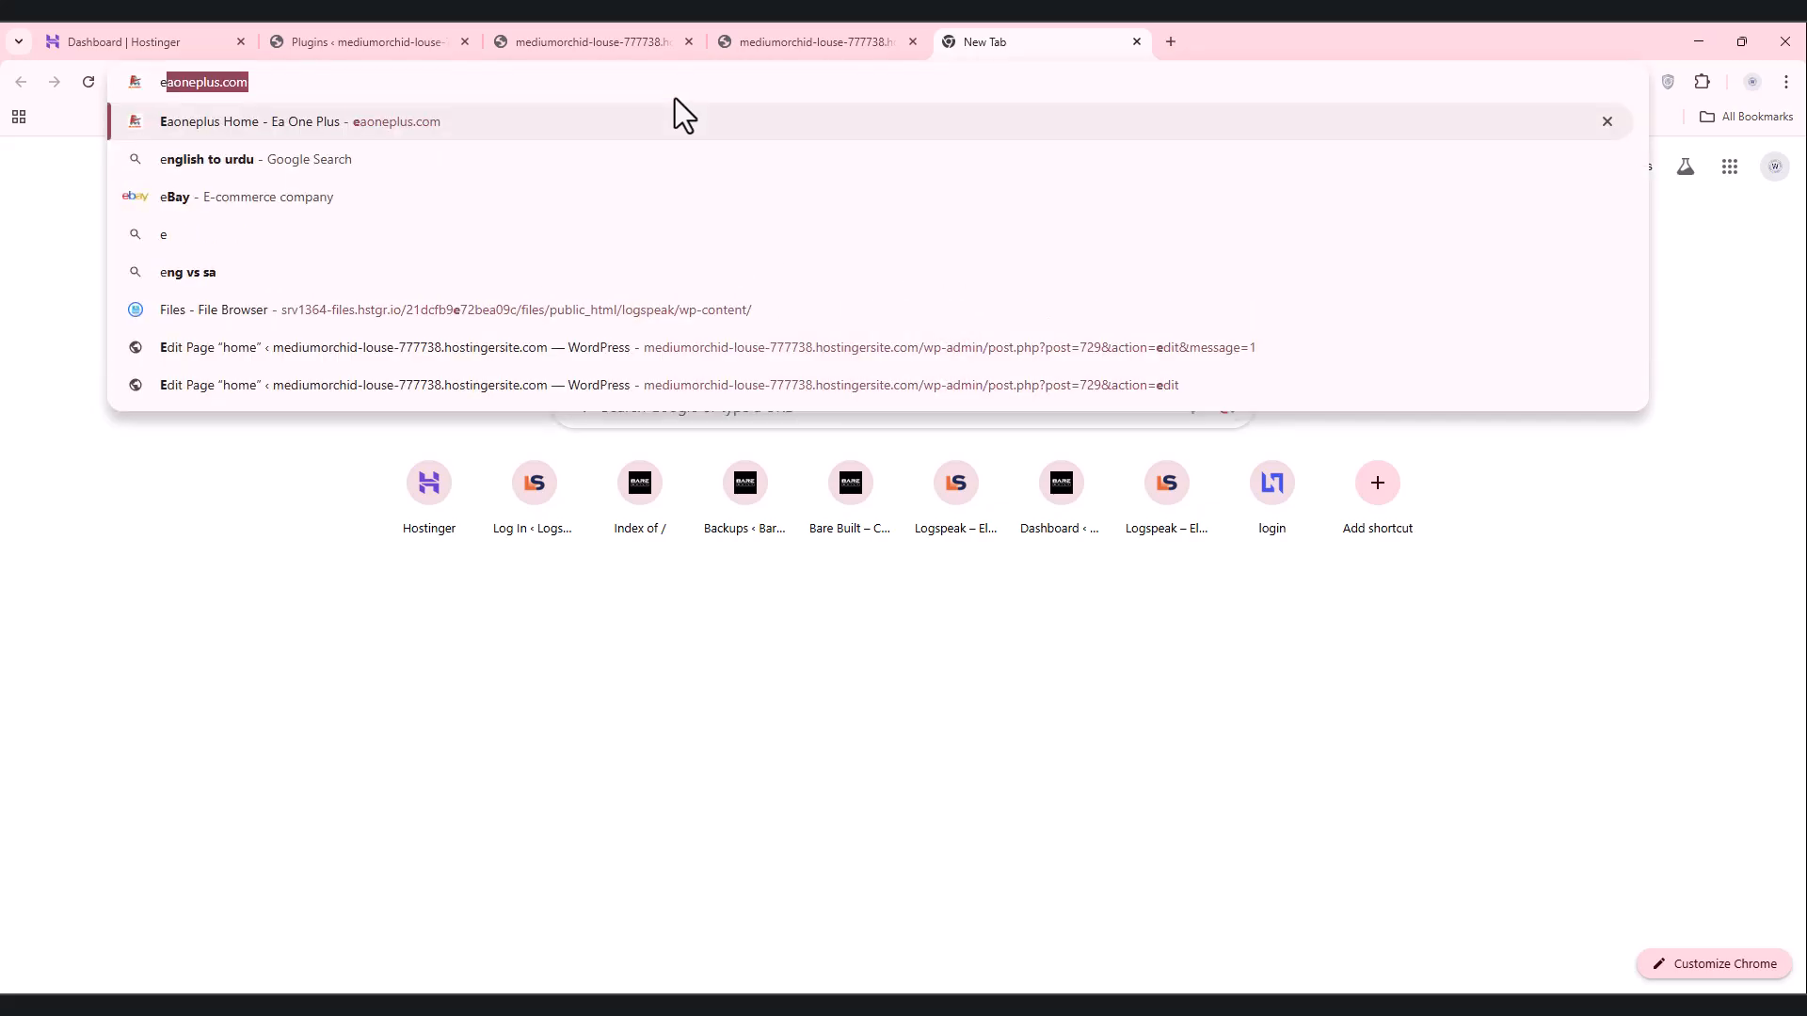
{"action": "type", "text": "nvato kit"}
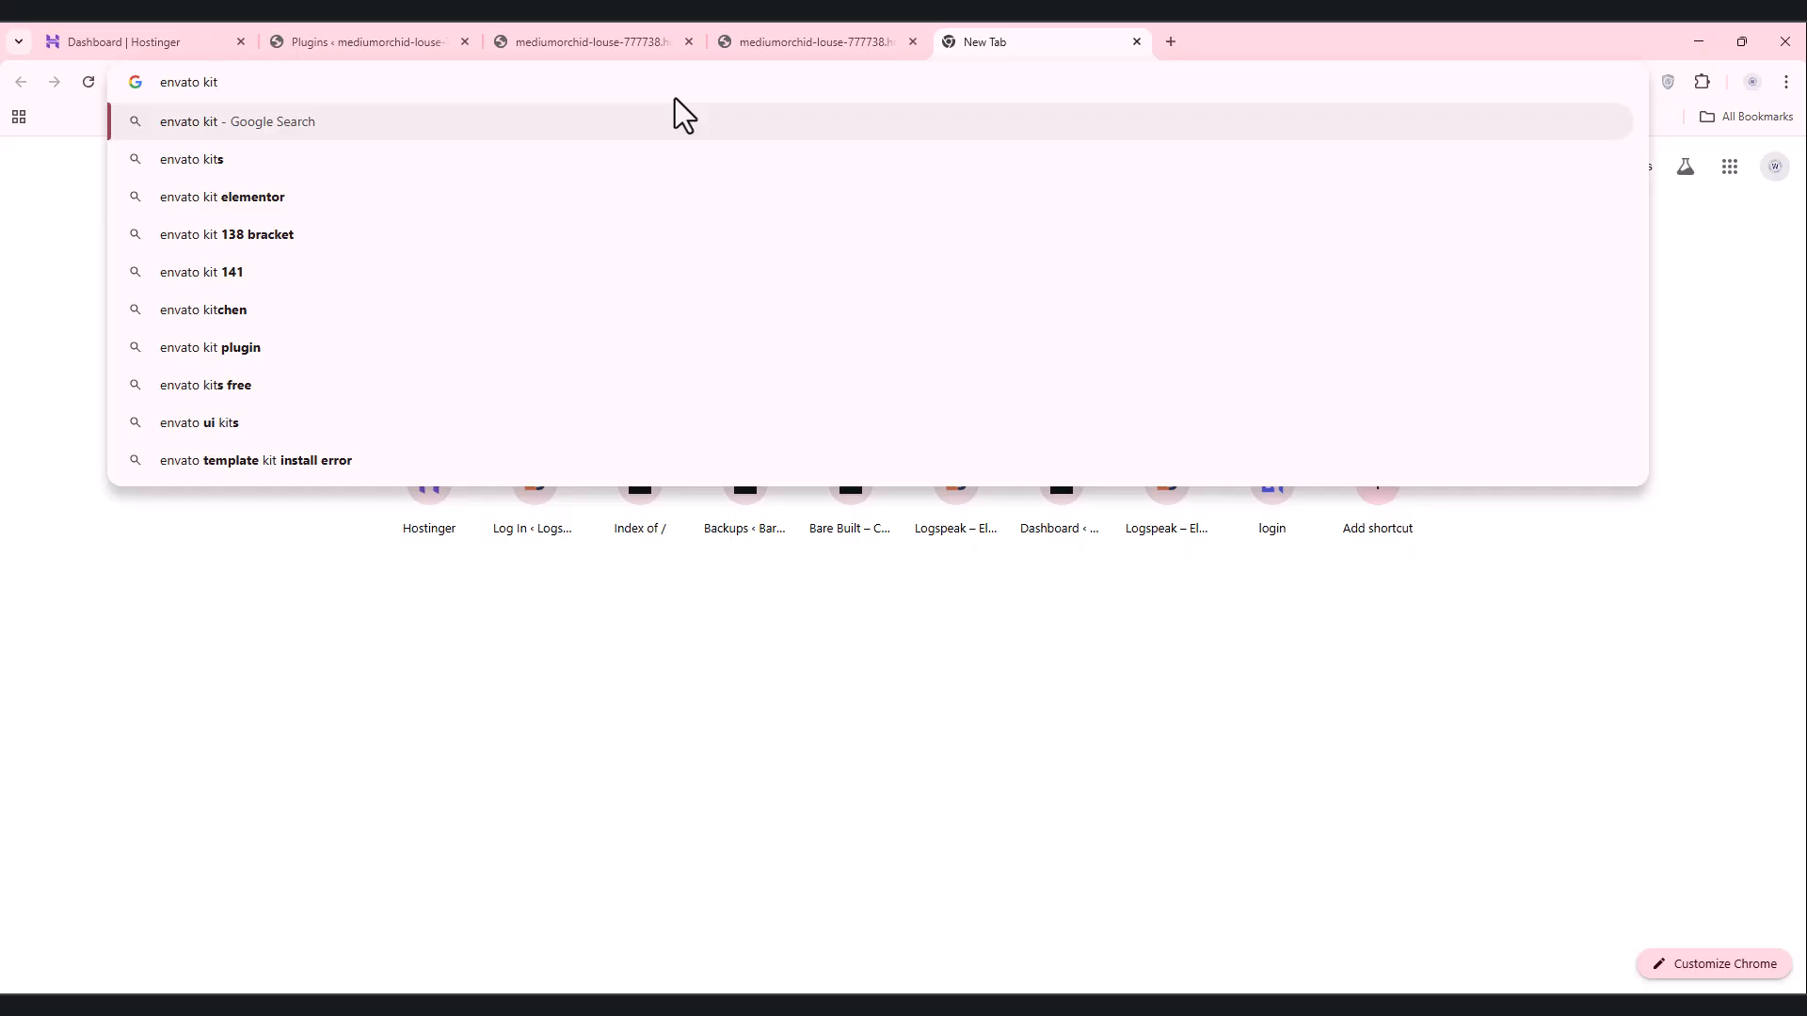
{"action": "key", "text": "Down"}
{"action": "key", "text": "Down"}
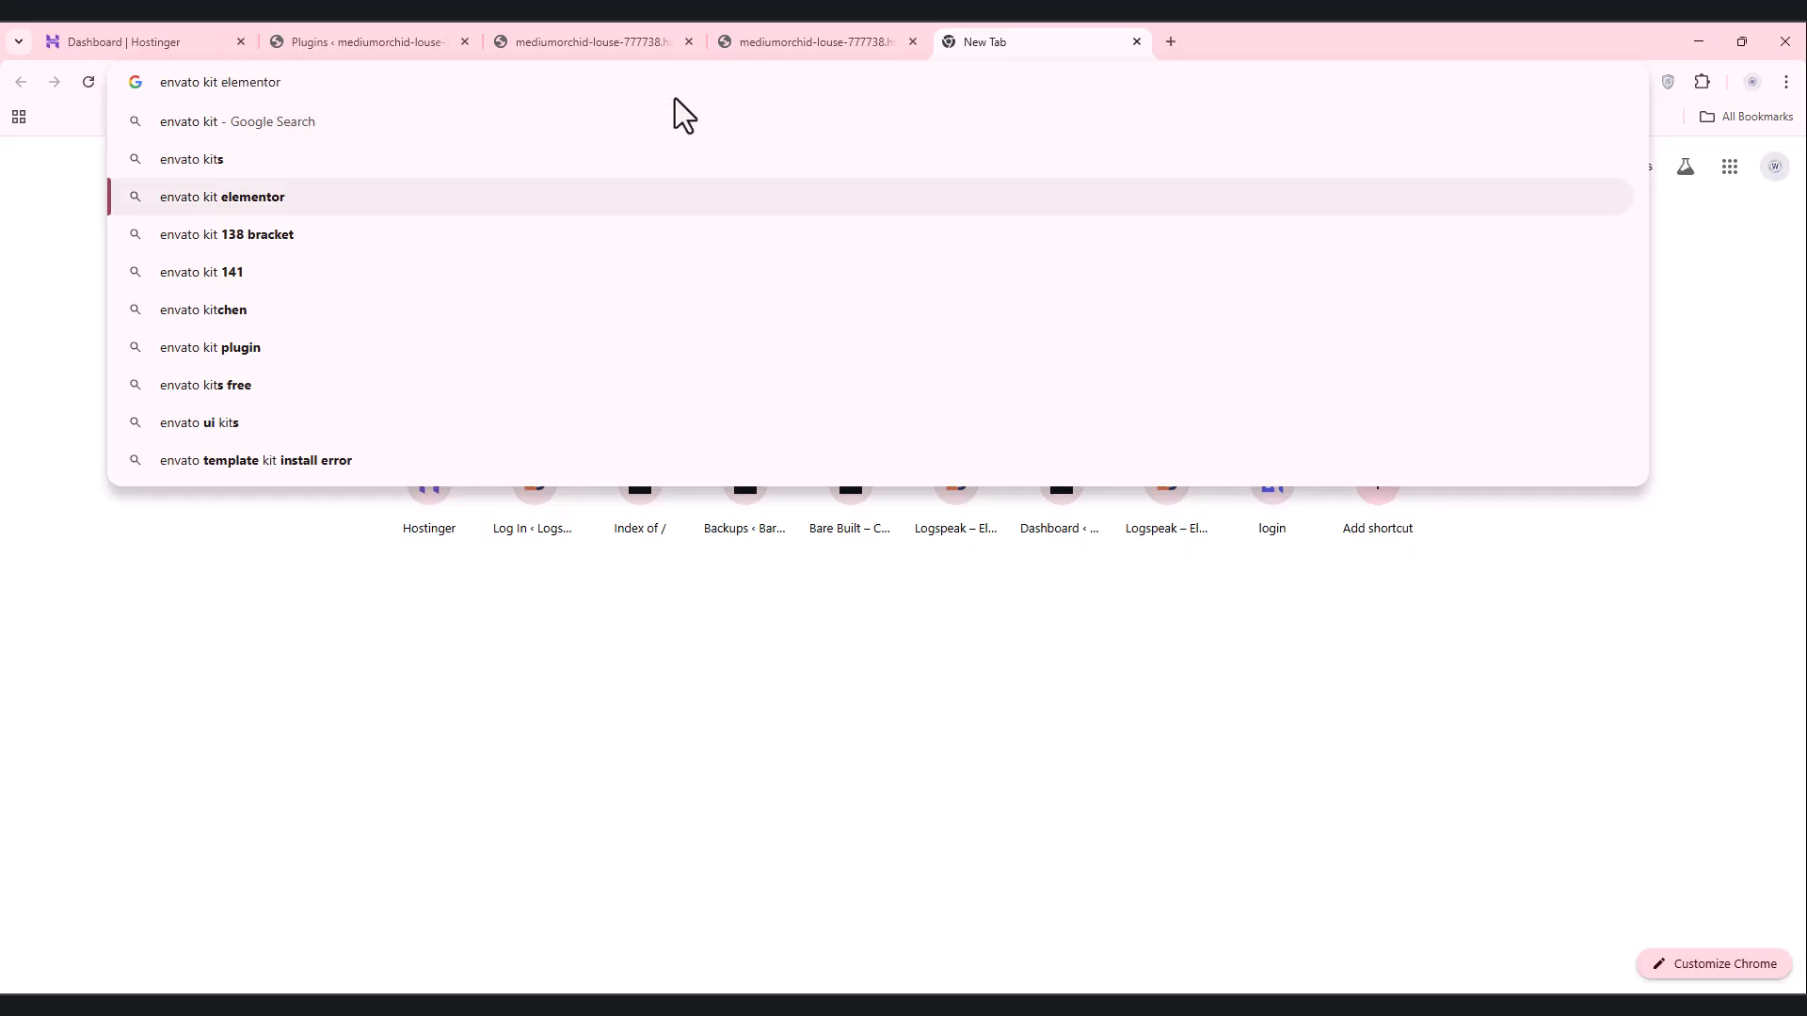
{"action": "key", "text": "Return"}
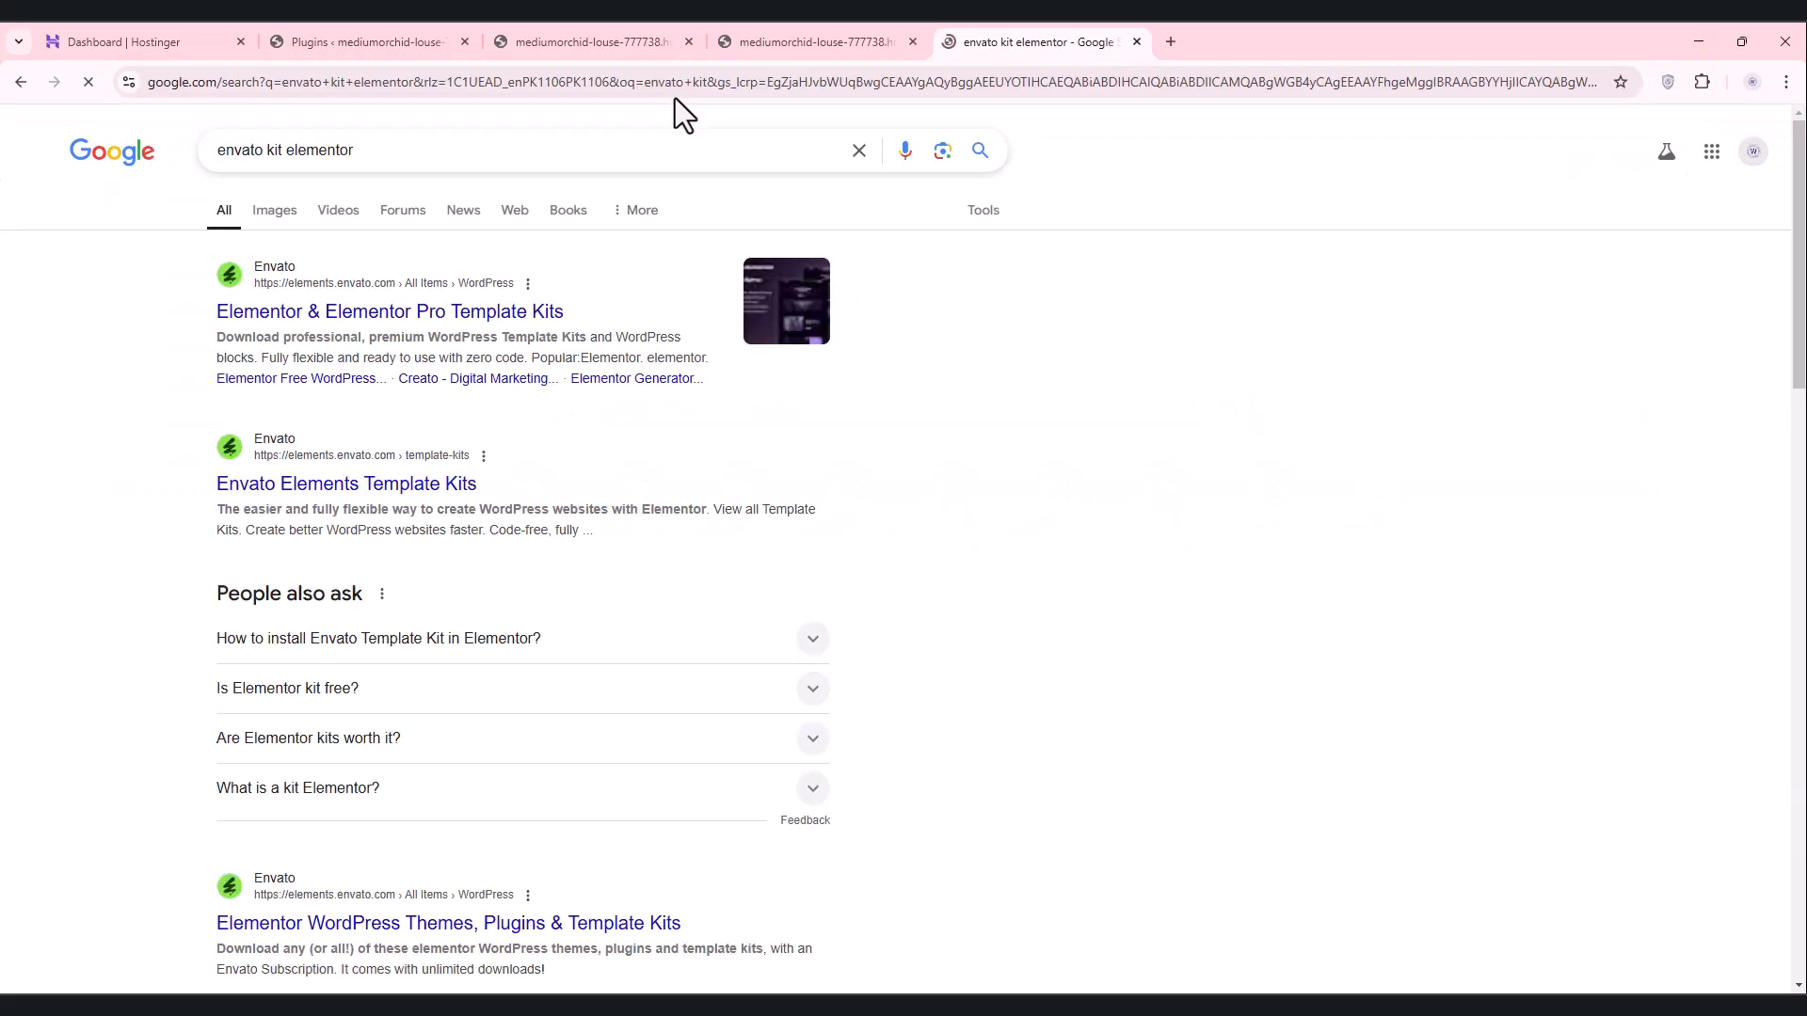
Step: Open Envato's Elementor & Elementor Pro Template Kits page, dismiss the Google sign-in prompt, and look over the kits and category filters
{"action": "left_click", "coordinate": [461, 320]}
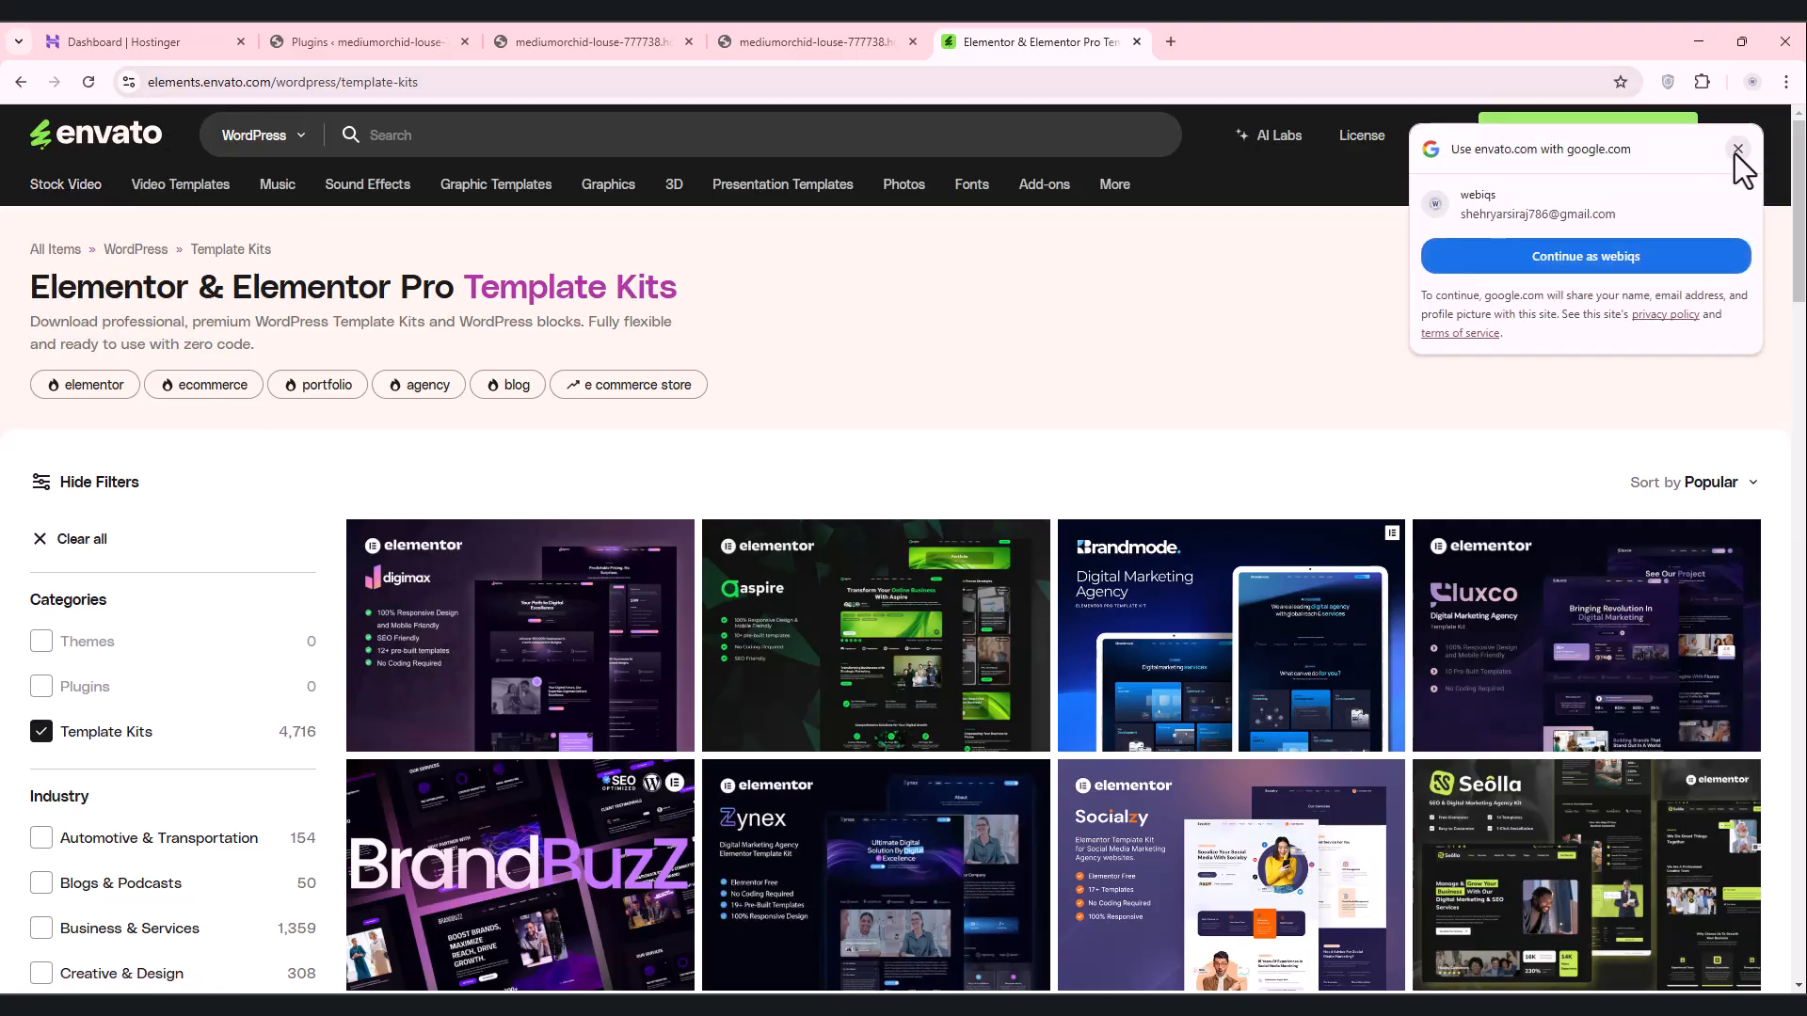
{"action": "left_click", "coordinate": [1736, 151]}
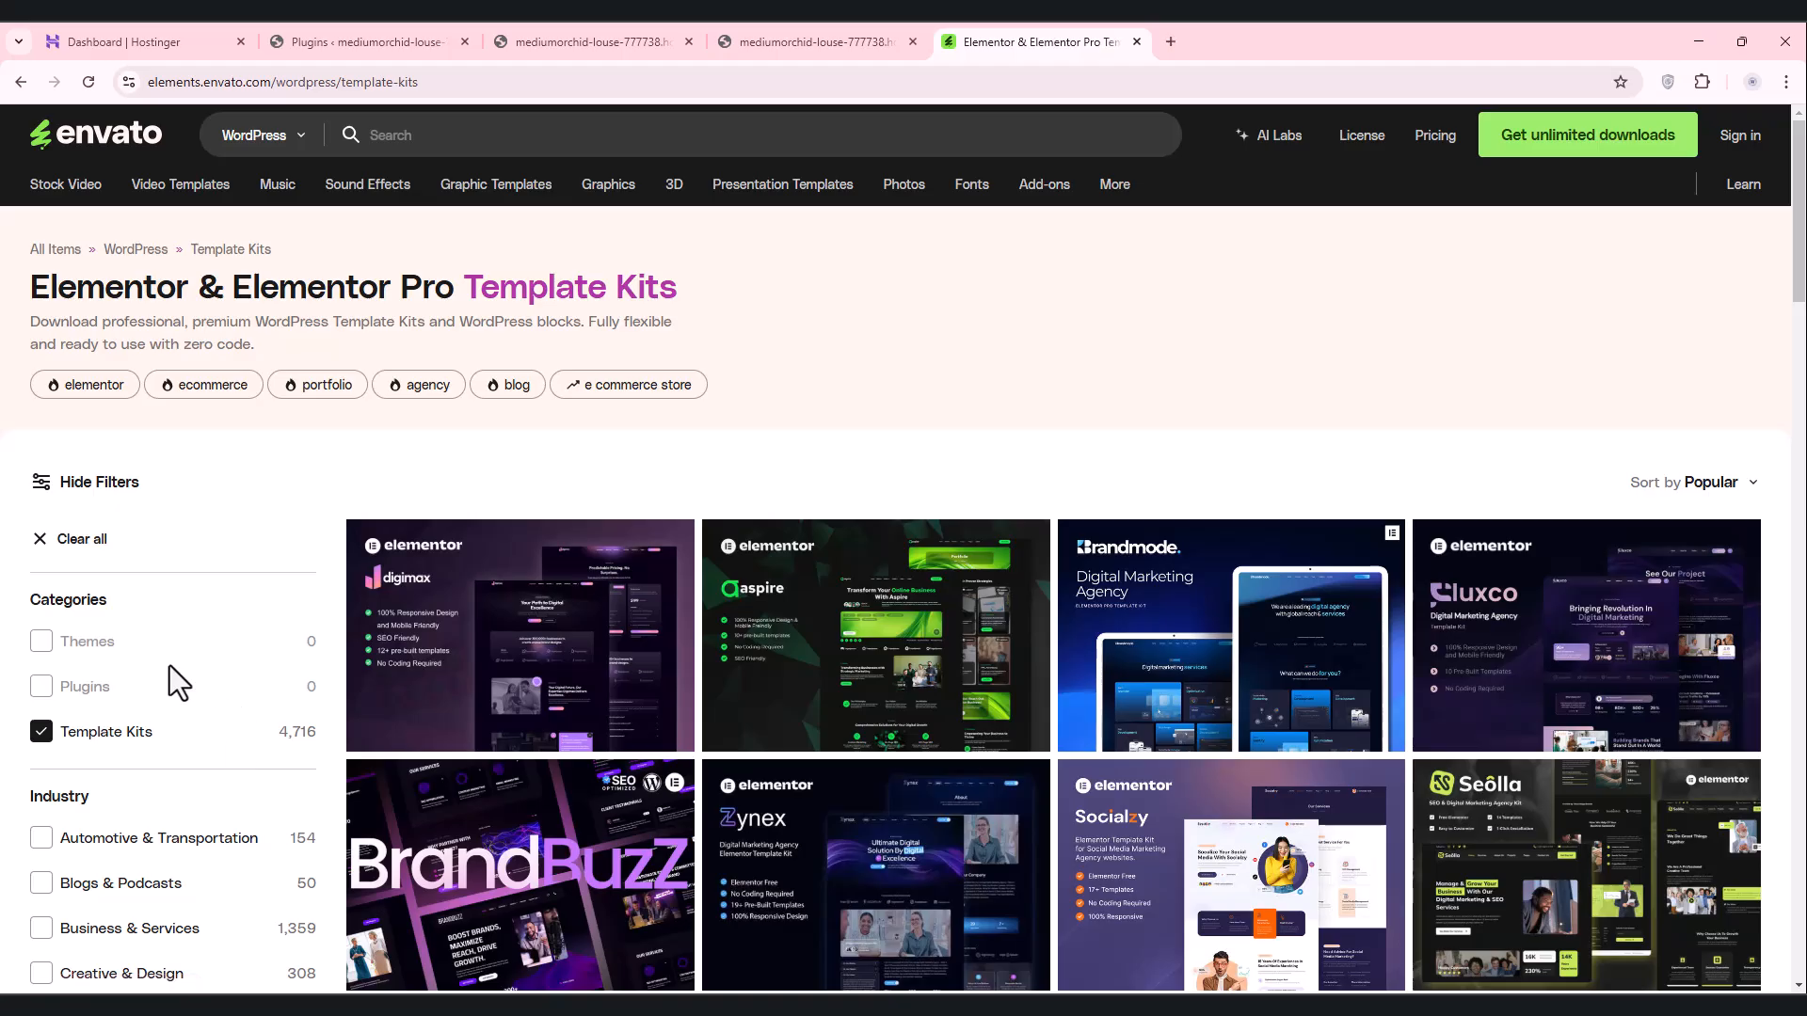
{"action": "scroll", "coordinate": [145, 706], "scroll_direction": "down", "scroll_amount": 3}
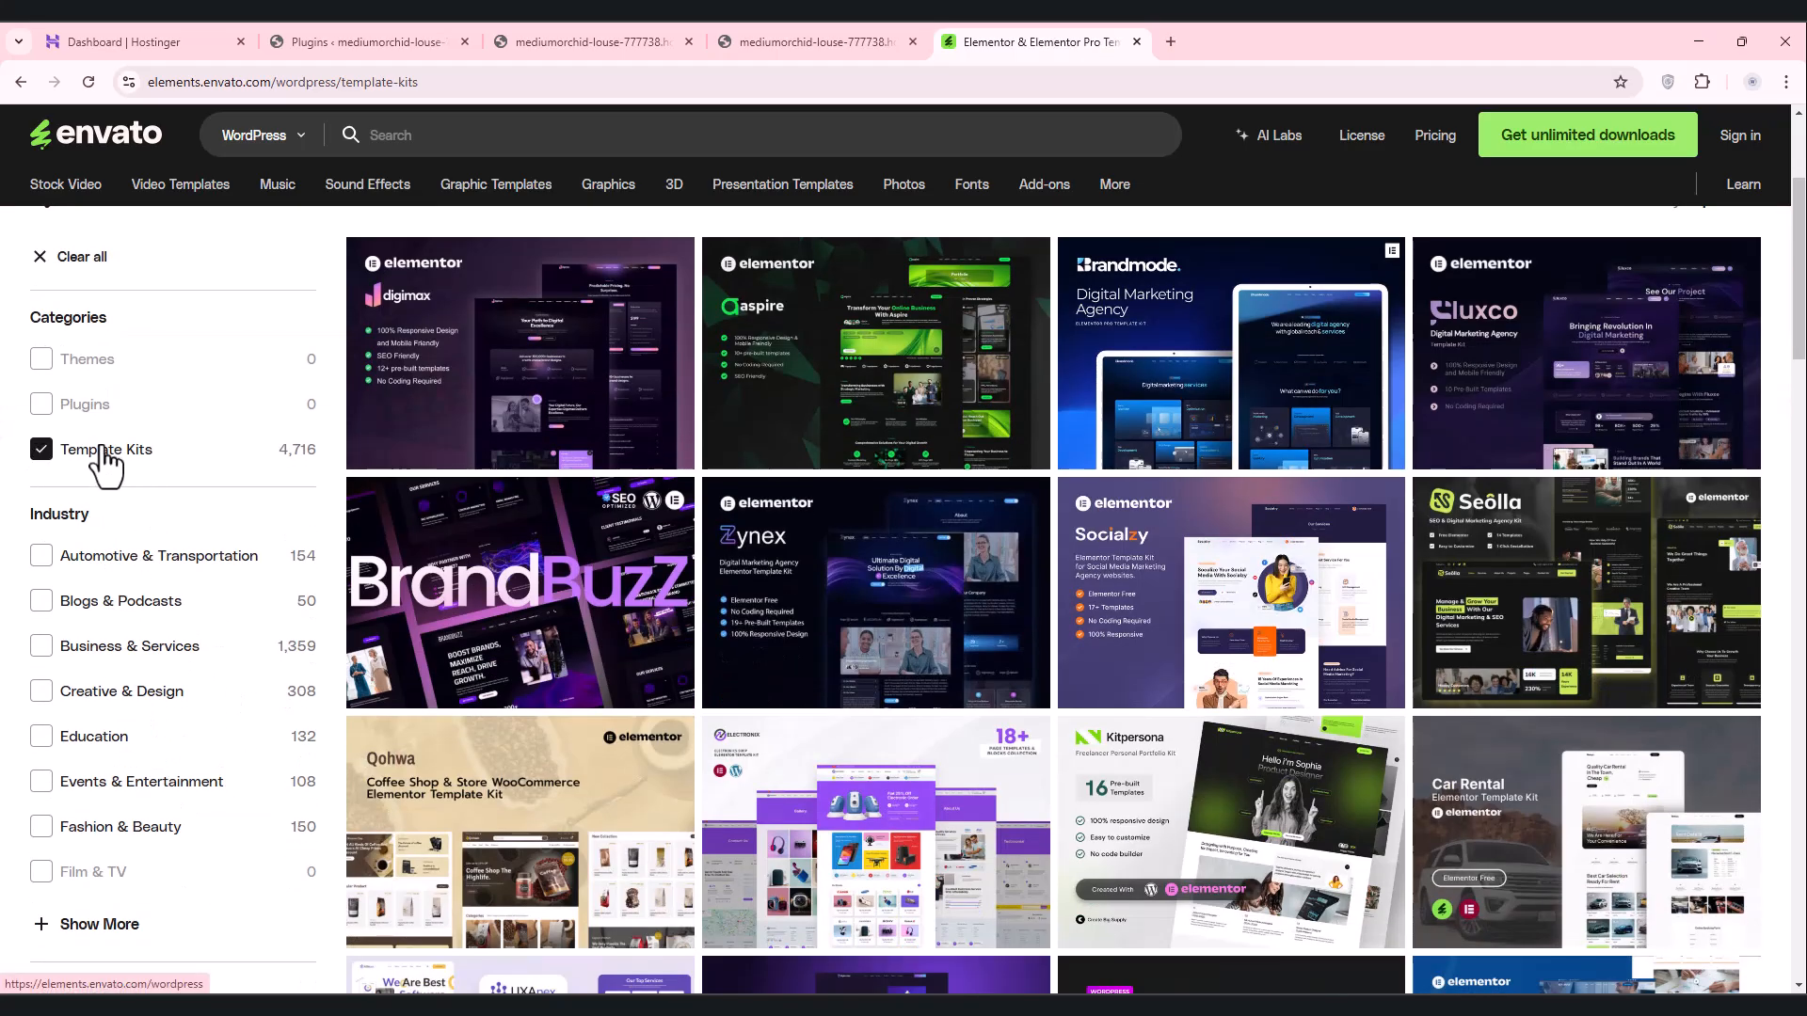
{"action": "scroll", "coordinate": [734, 395], "scroll_direction": "up", "scroll_amount": 2}
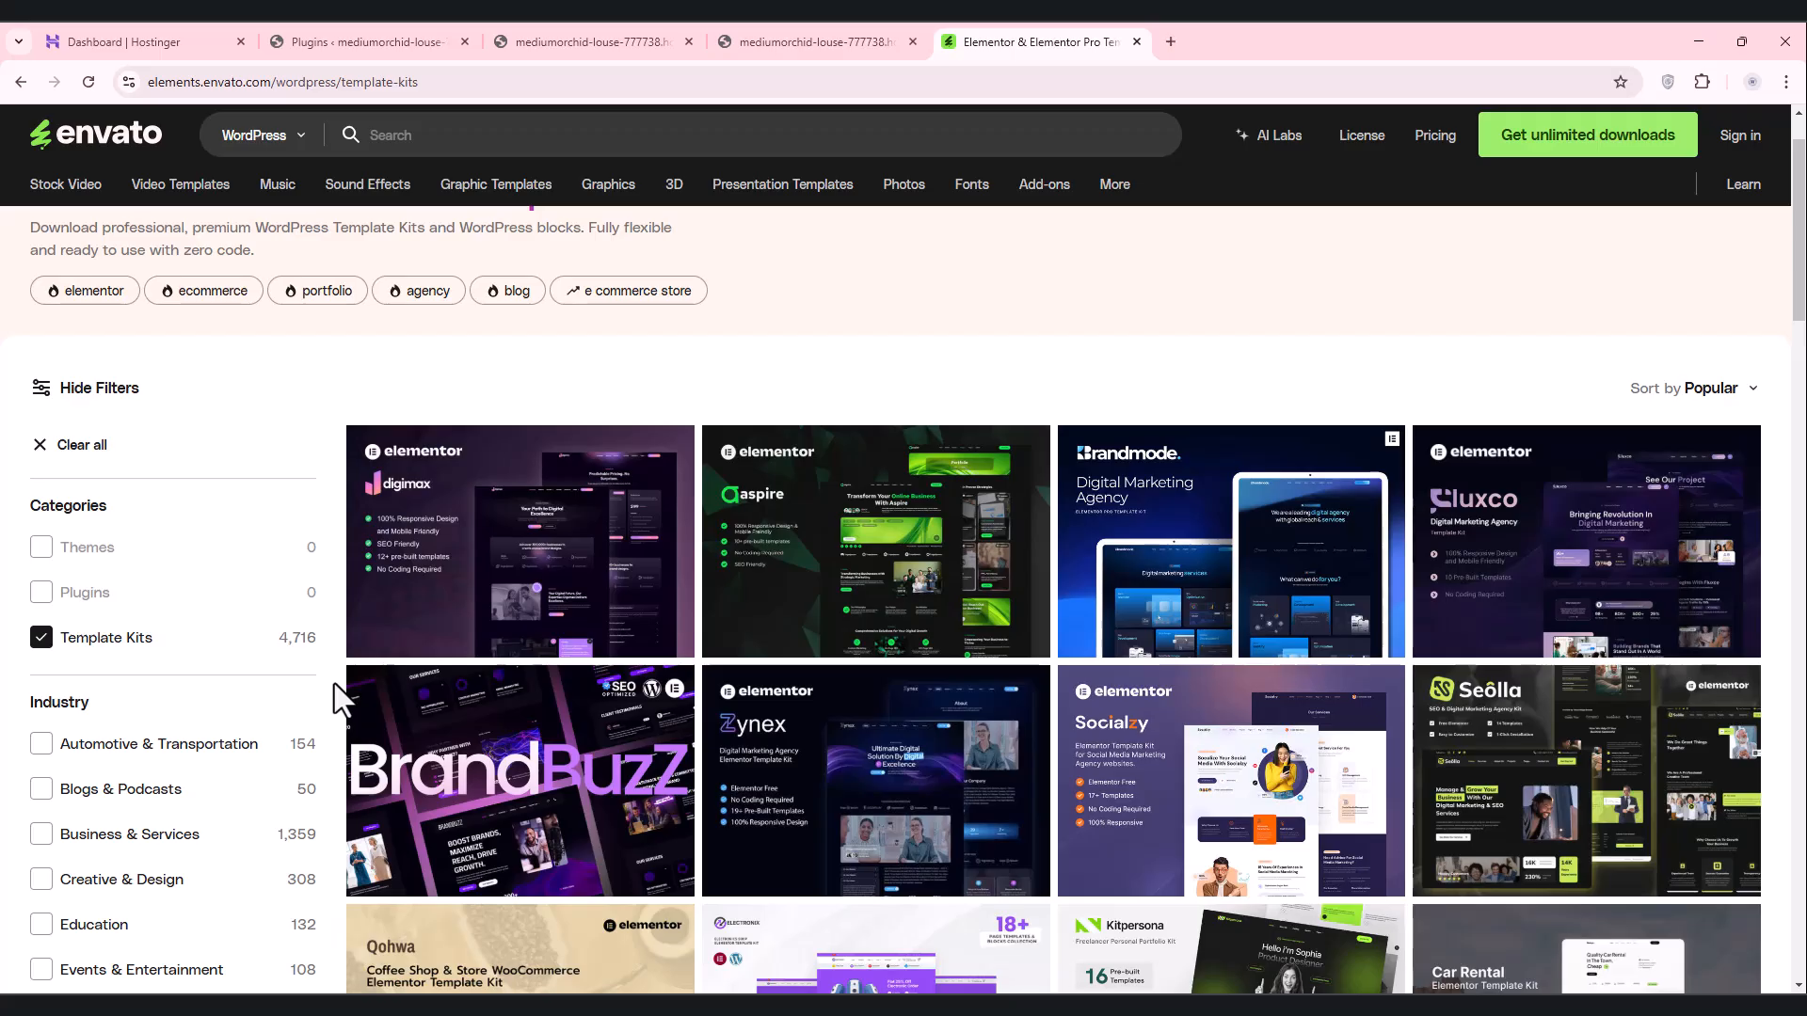
{"action": "mouse_move", "coordinate": [606, 625]}
{"action": "scroll", "coordinate": [256, 659], "scroll_direction": "up", "scroll_amount": 1}
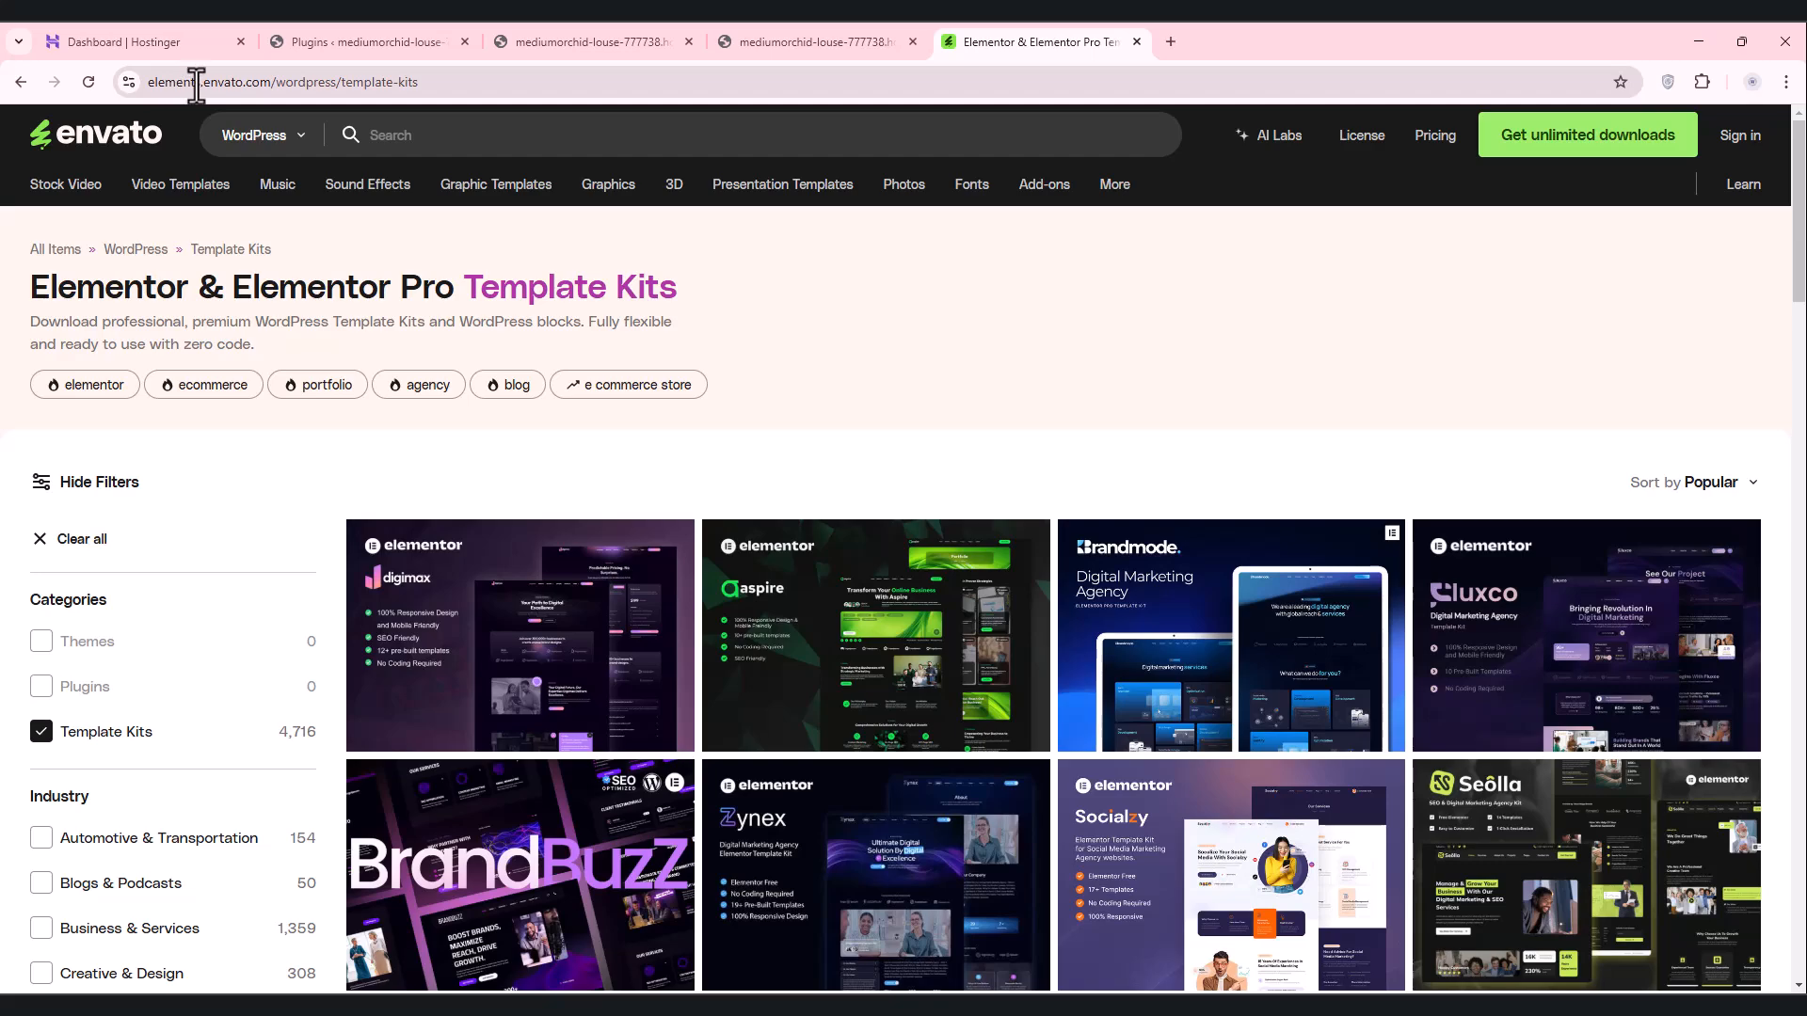
Step: Search Envato's WordPress template kits for "hotel booking"
{"action": "left_click", "coordinate": [352, 132]}
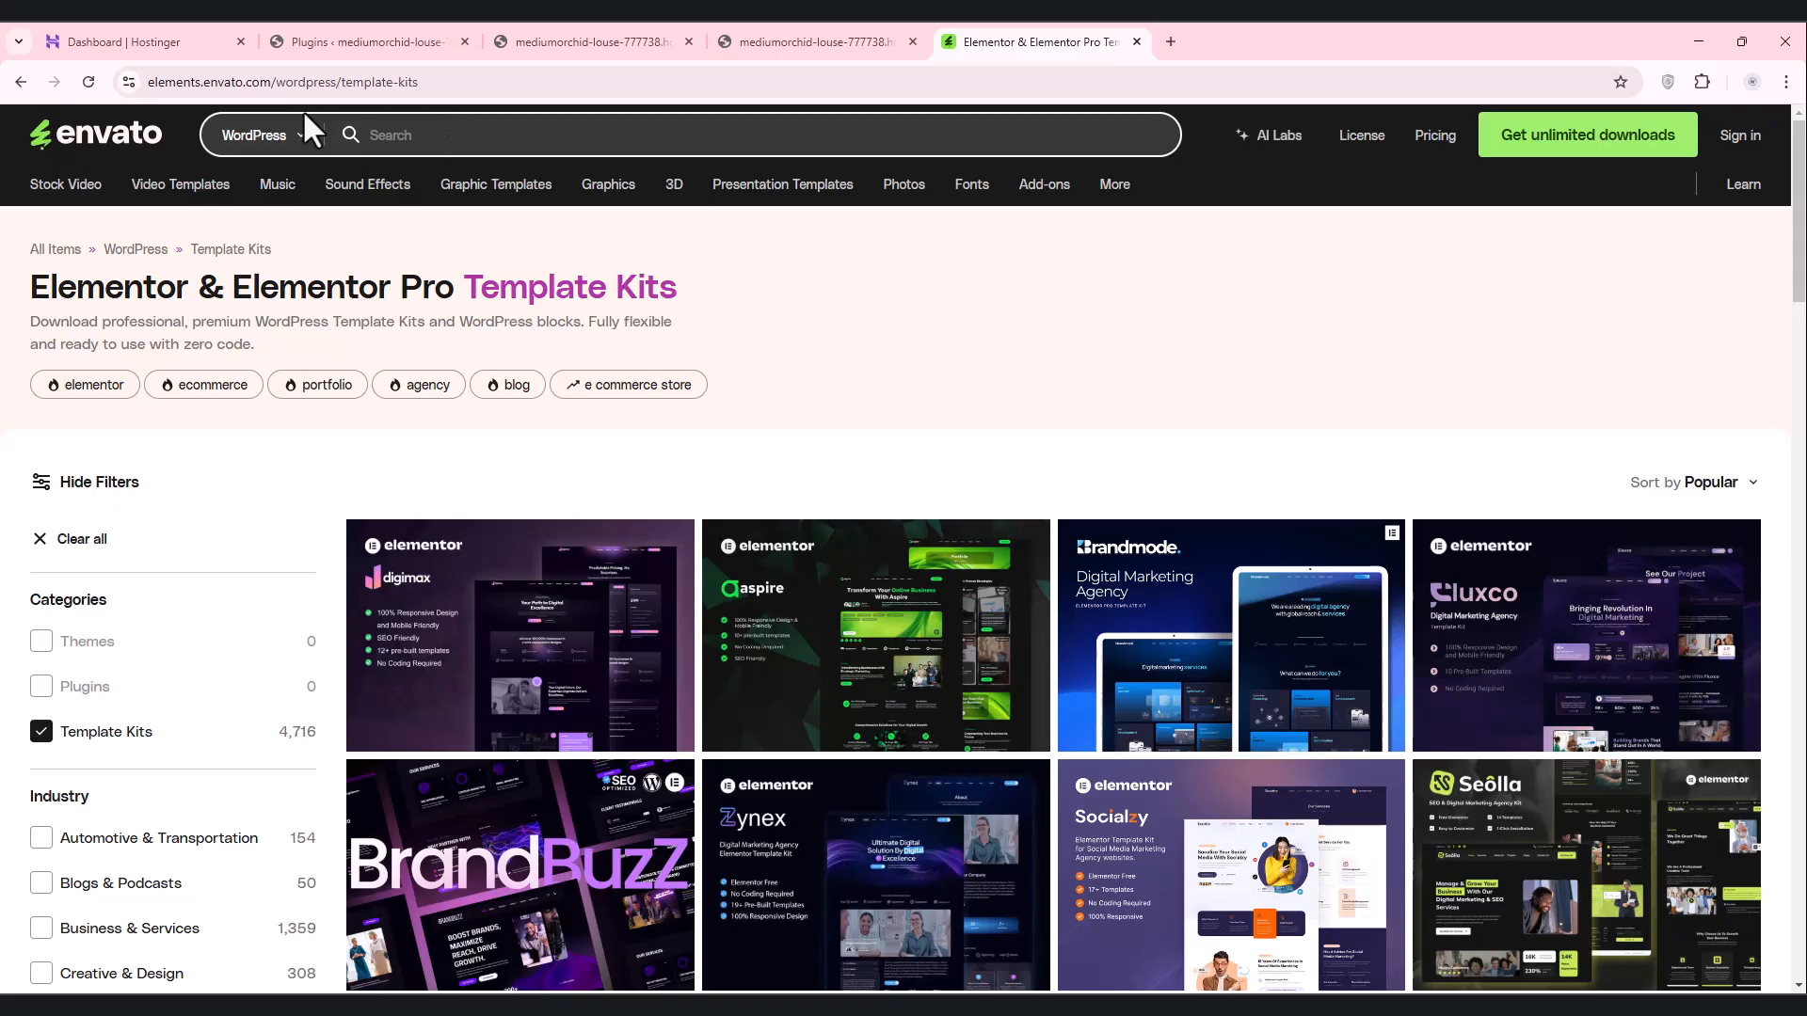
{"action": "mouse_move", "coordinate": [706, 191]}
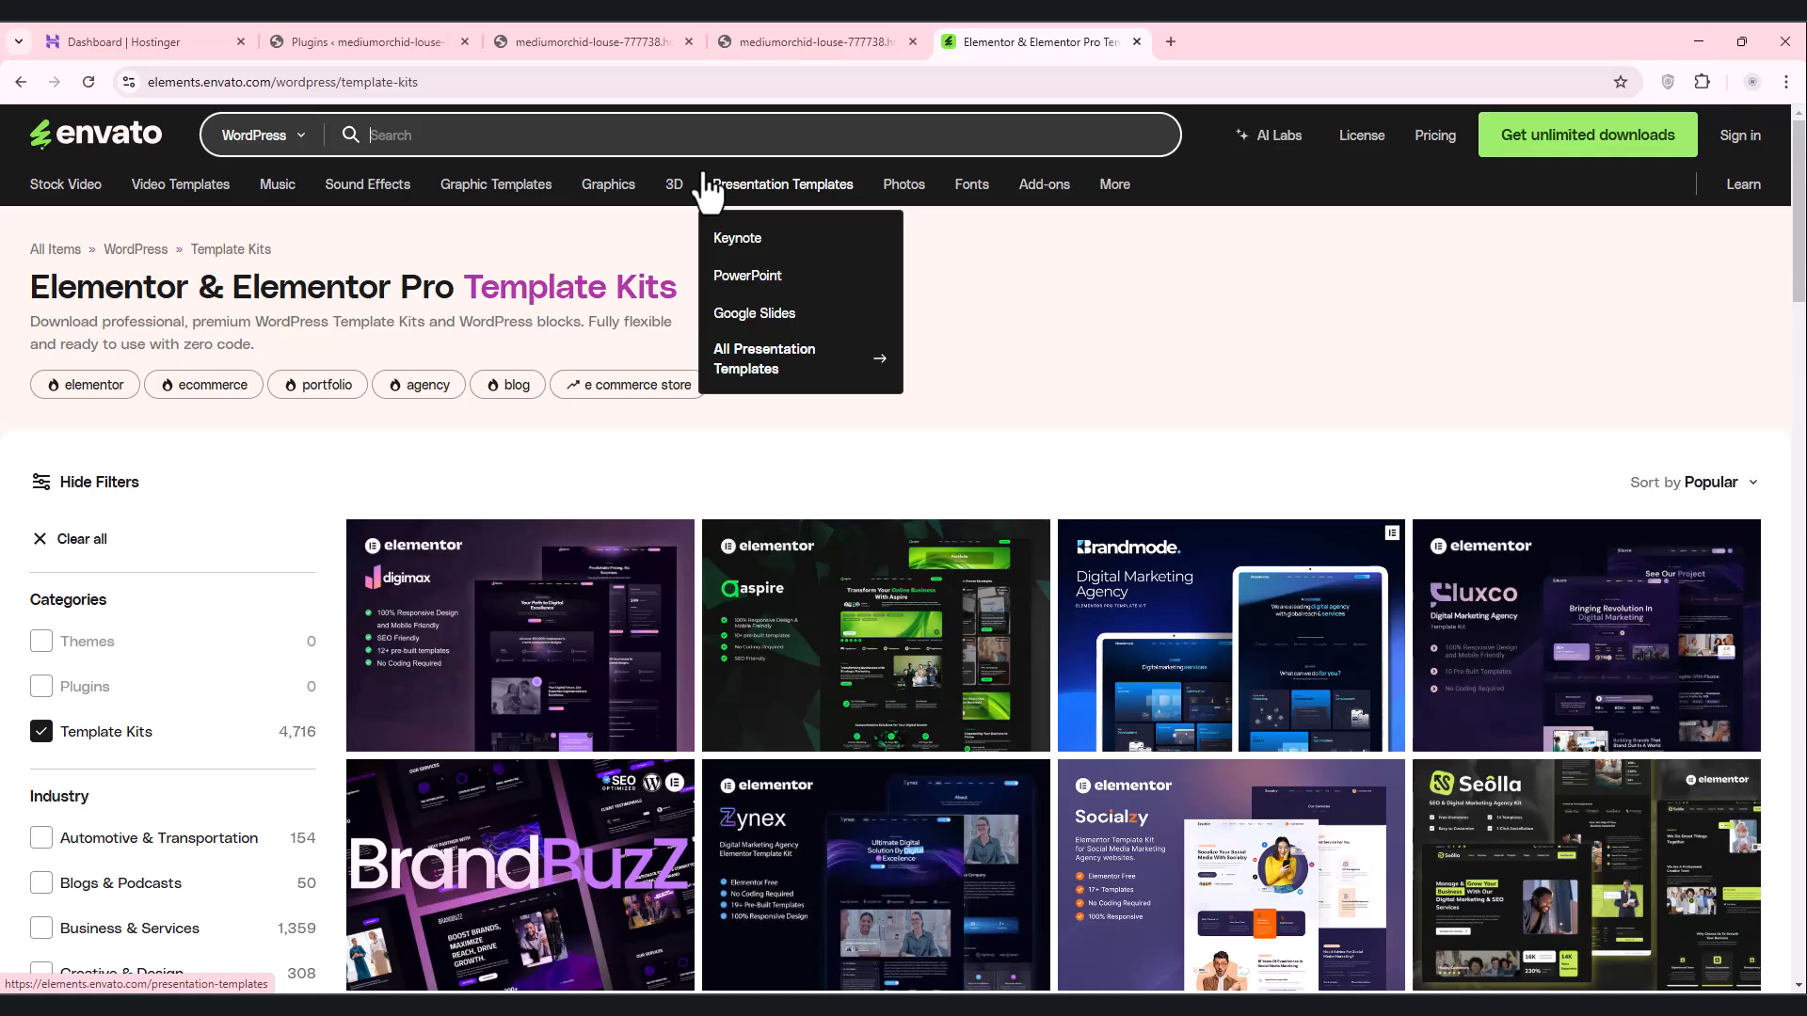
{"action": "scroll", "coordinate": [1176, 781], "scroll_direction": "down", "scroll_amount": 2}
{"action": "scroll", "coordinate": [1157, 766], "scroll_direction": "up", "scroll_amount": 2}
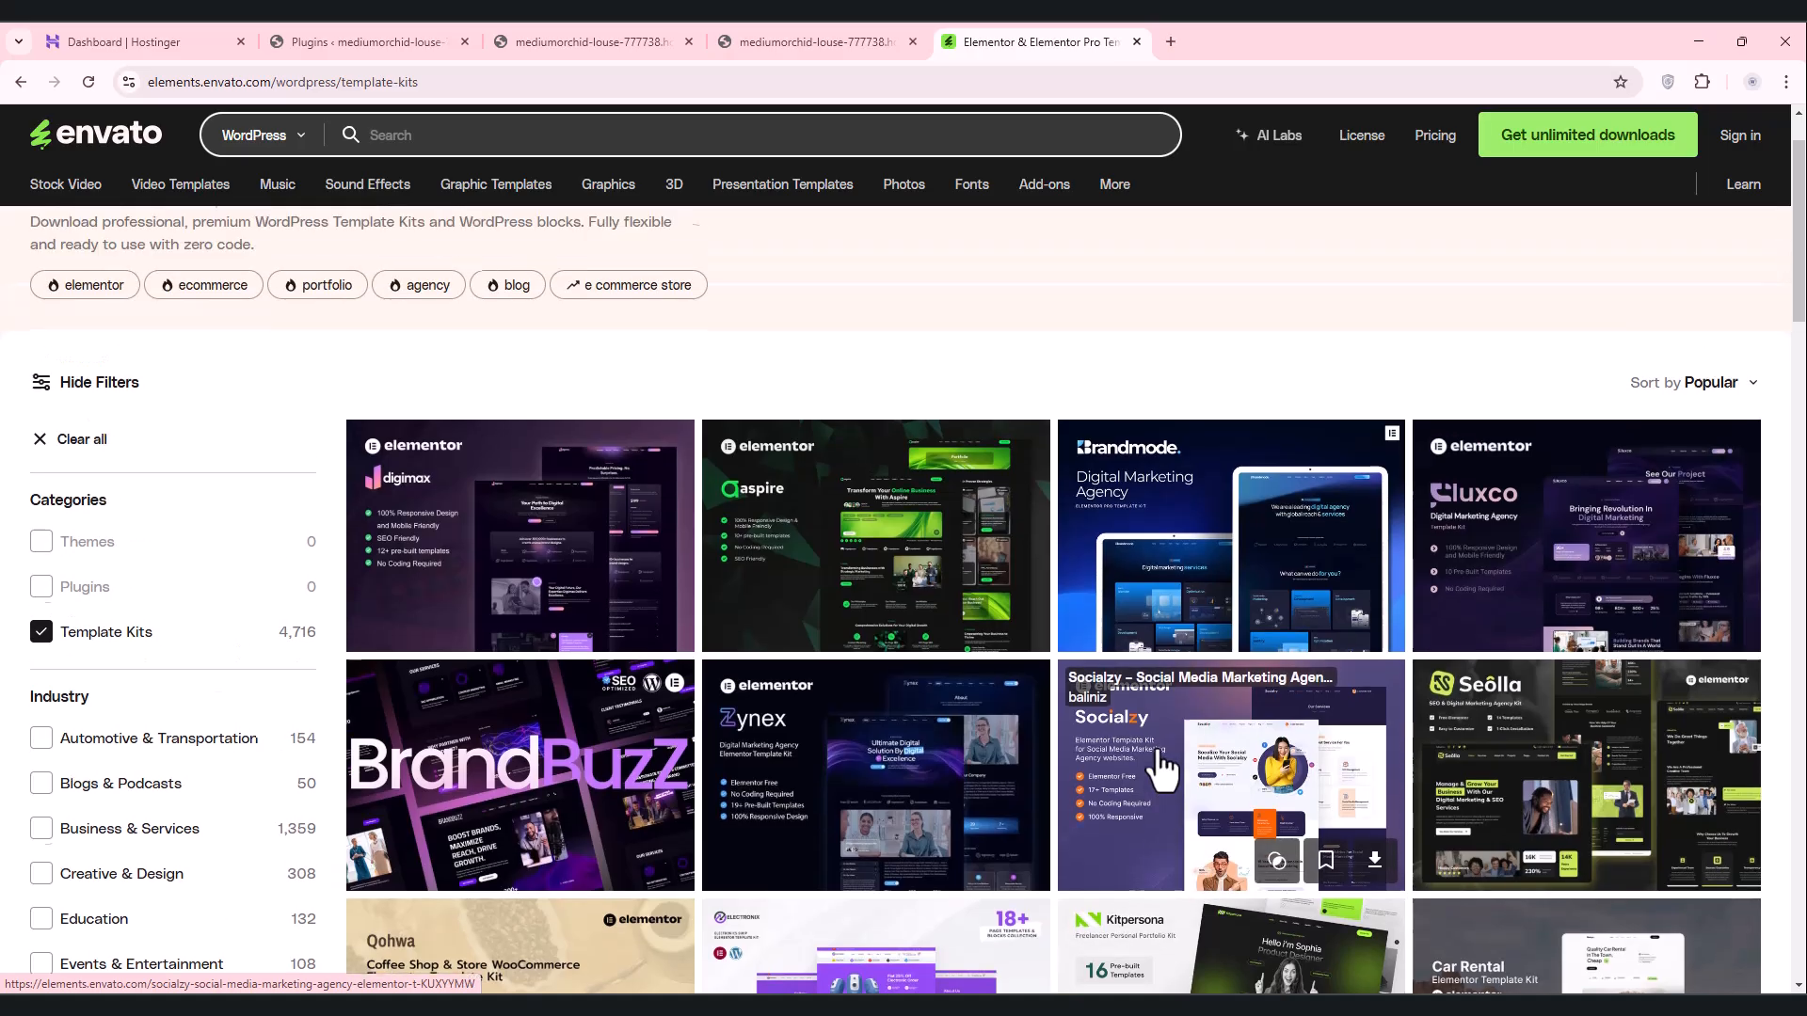
{"action": "type", "text": "hotel"}
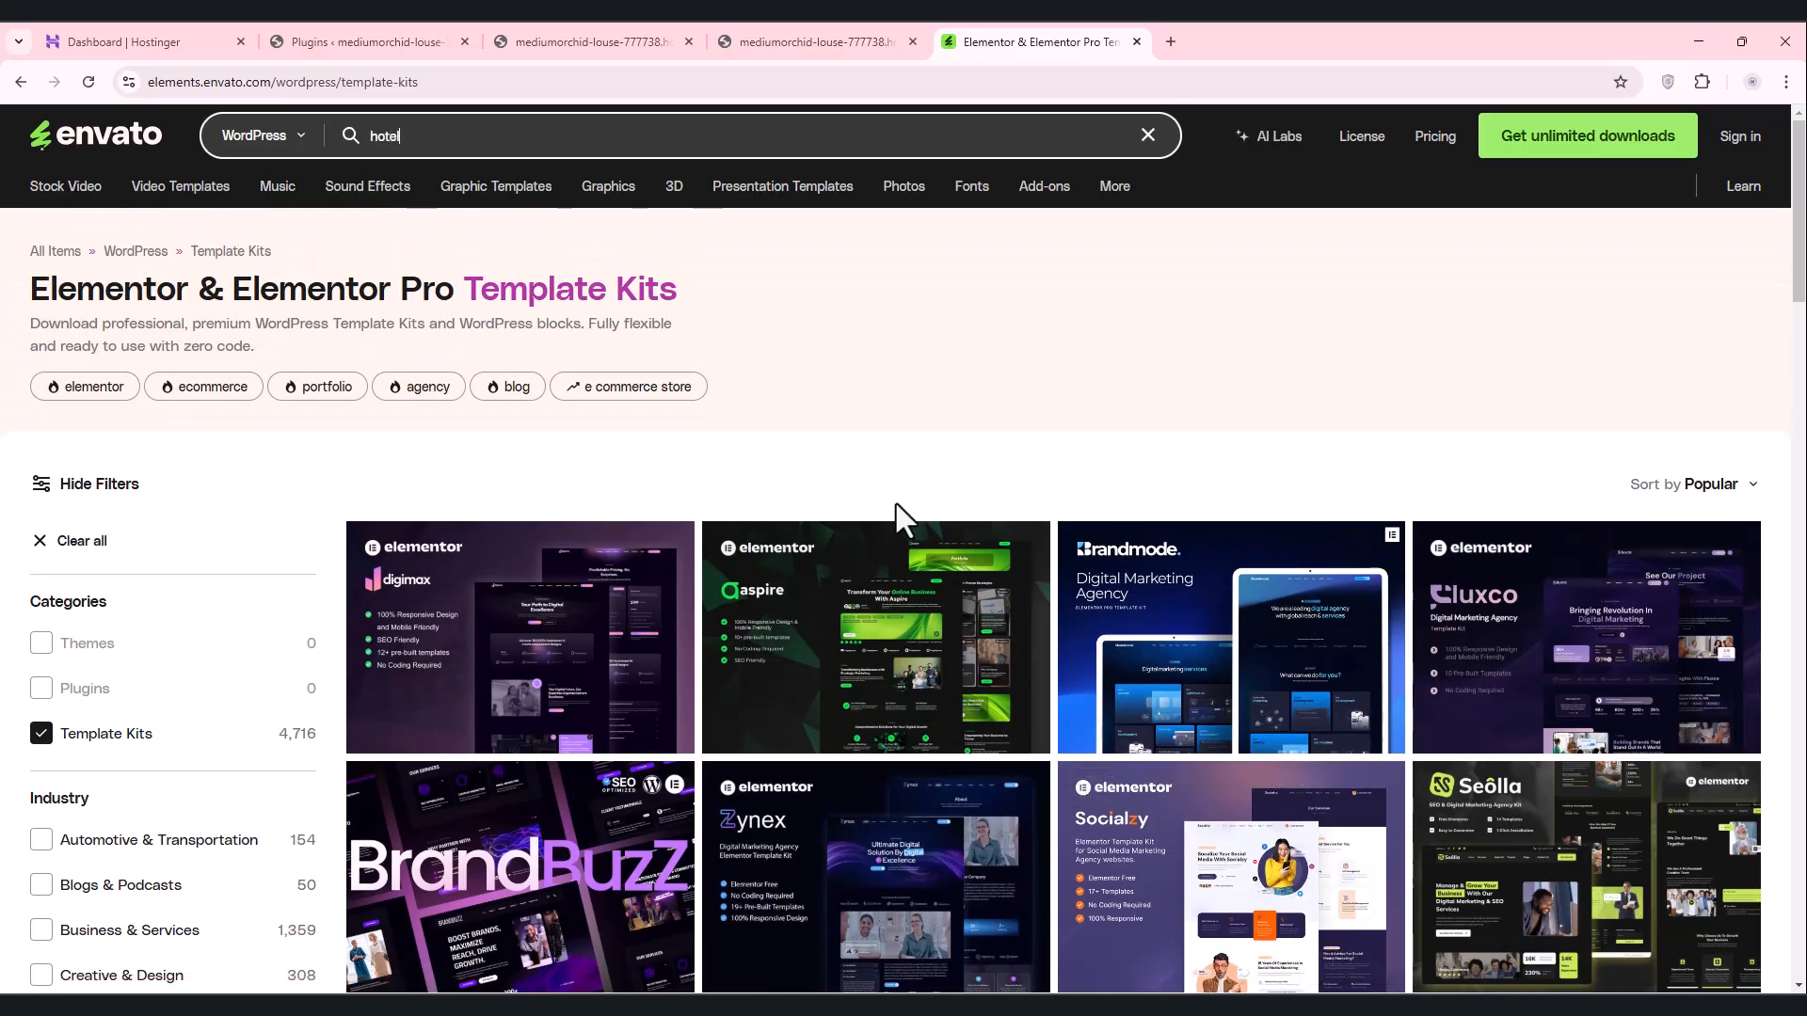
{"action": "type", "text": " booking"}
{"action": "key", "text": "Return"}
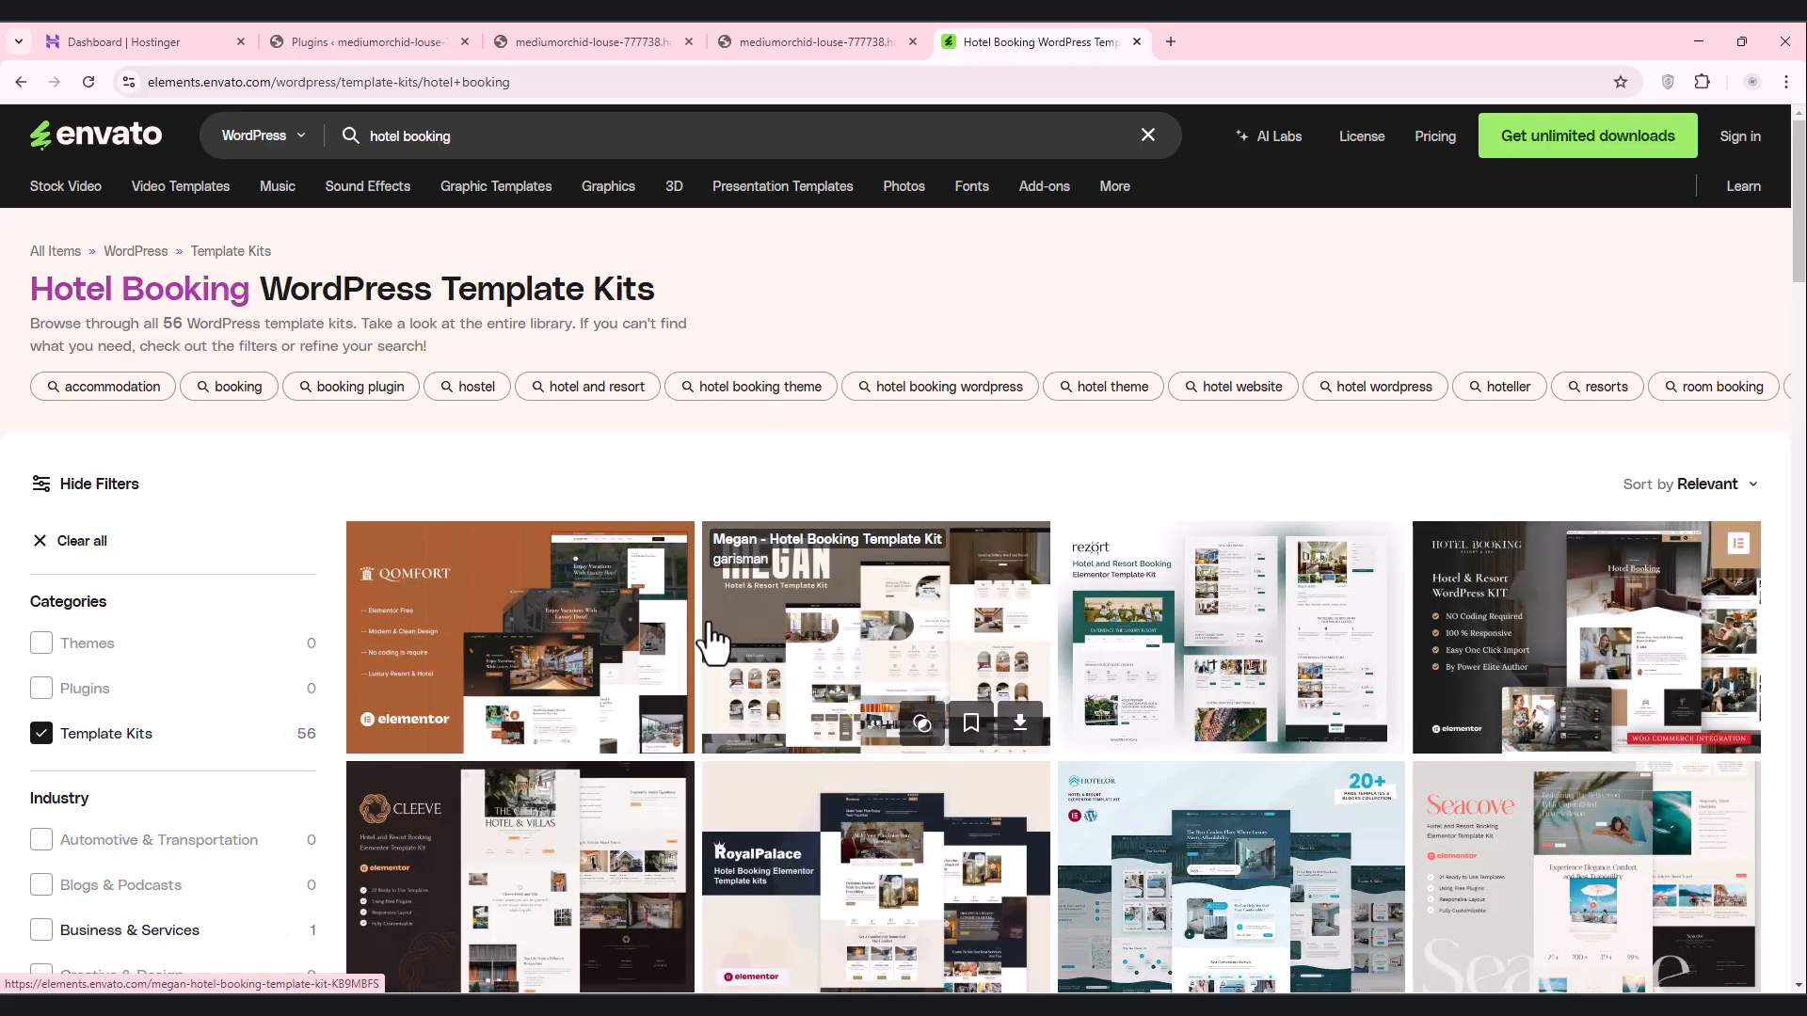
Step: Browse the hotel booking kits and open the Qomfort - Hotel Booking Elementor Template Kit in a separate tab
{"action": "scroll", "coordinate": [428, 545], "scroll_direction": "down", "scroll_amount": 3}
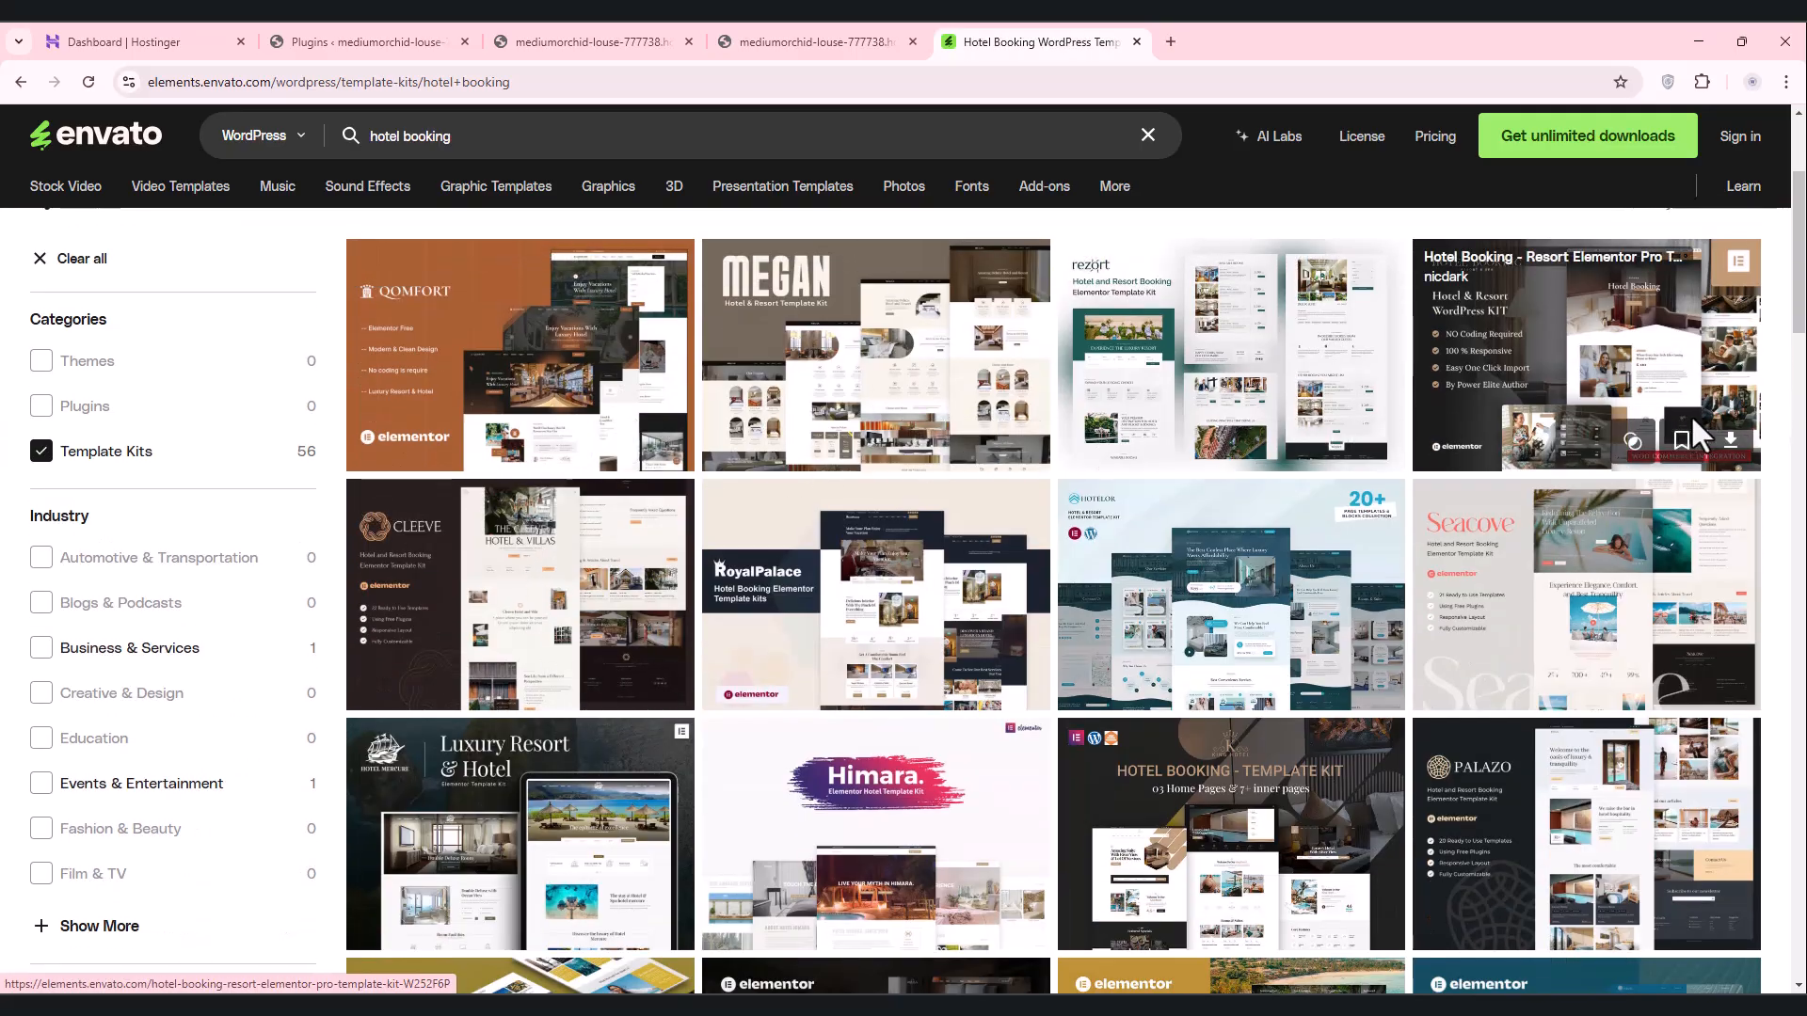
{"action": "scroll", "coordinate": [988, 766], "scroll_direction": "up", "scroll_amount": 2}
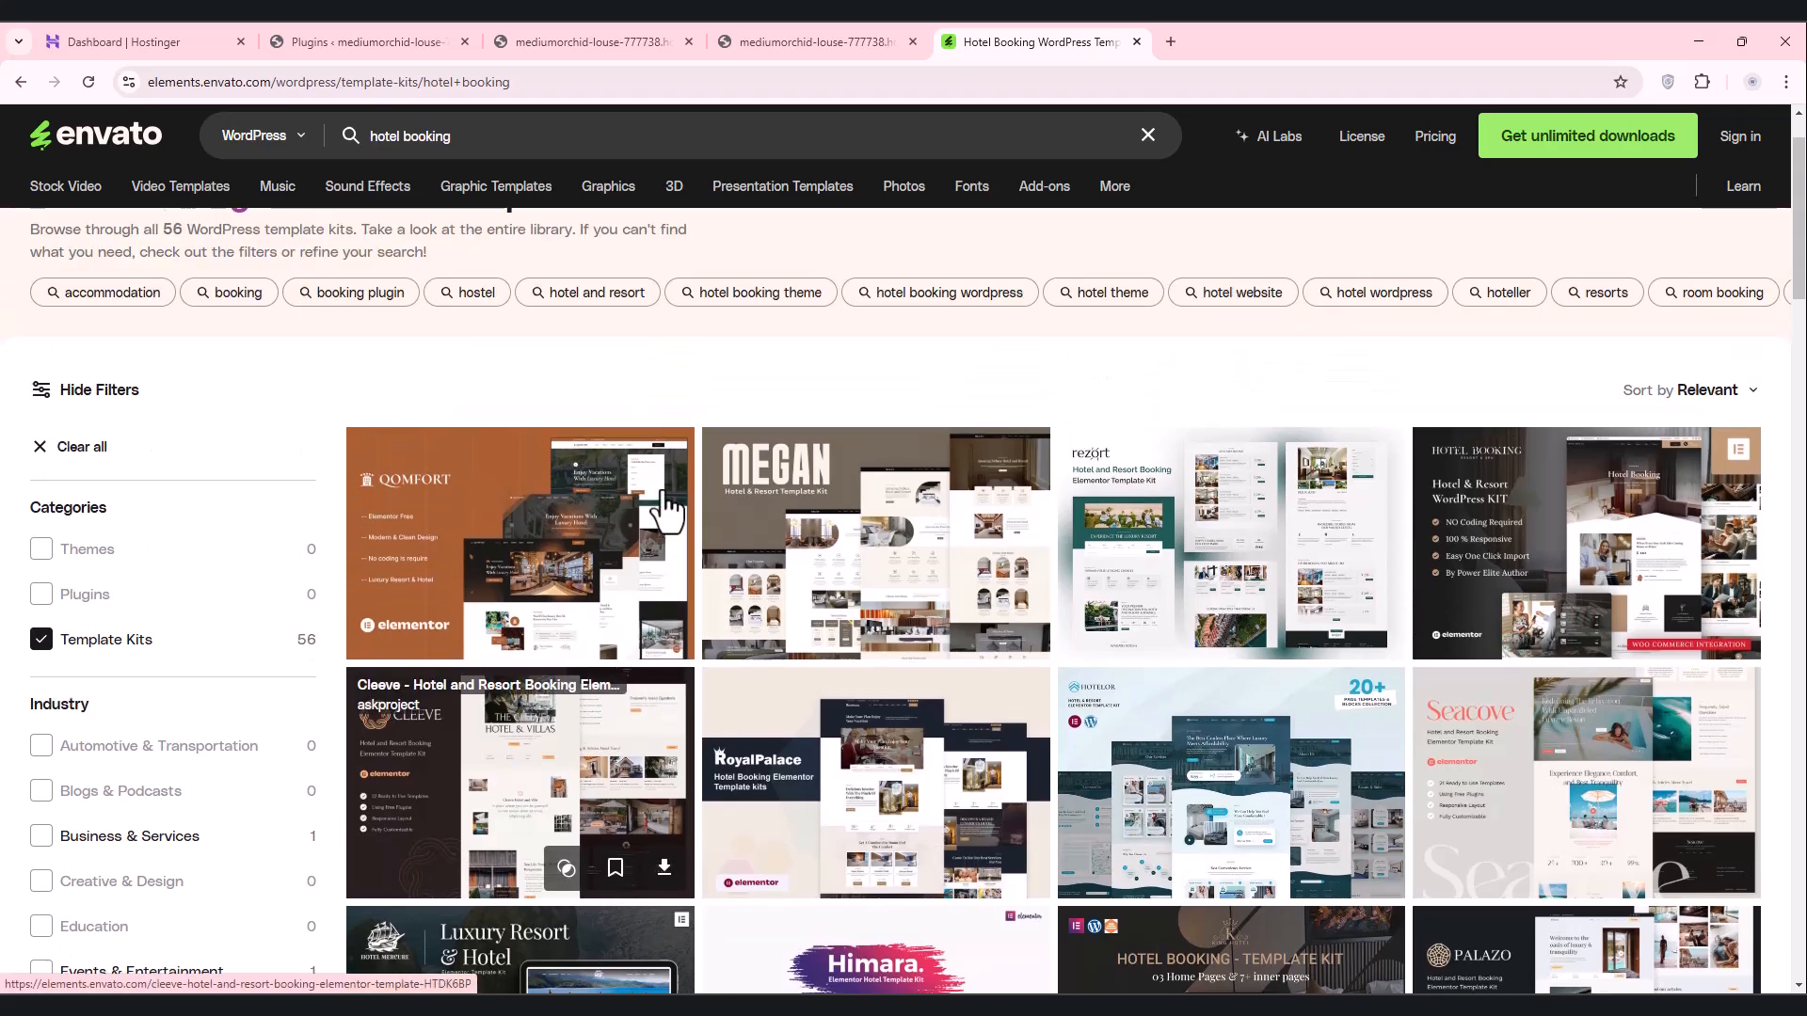
{"action": "middle_click", "coordinate": [630, 555]}
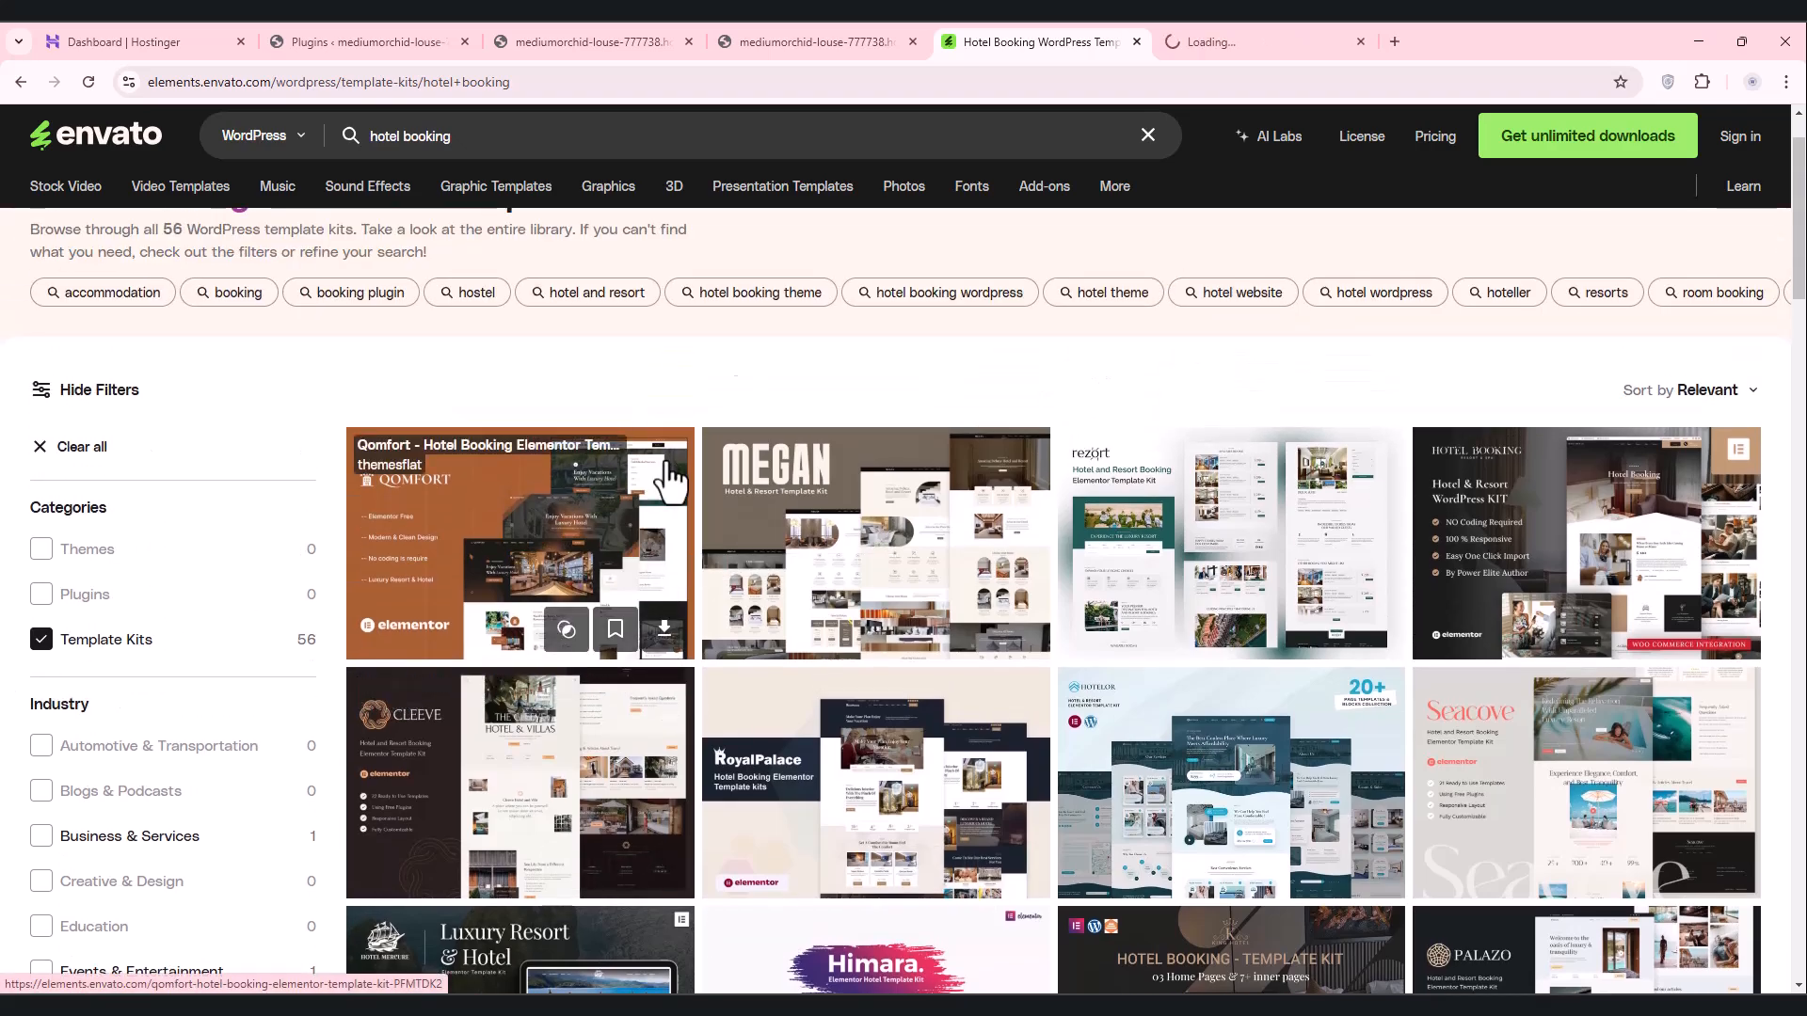
{"action": "left_click", "coordinate": [1229, 29]}
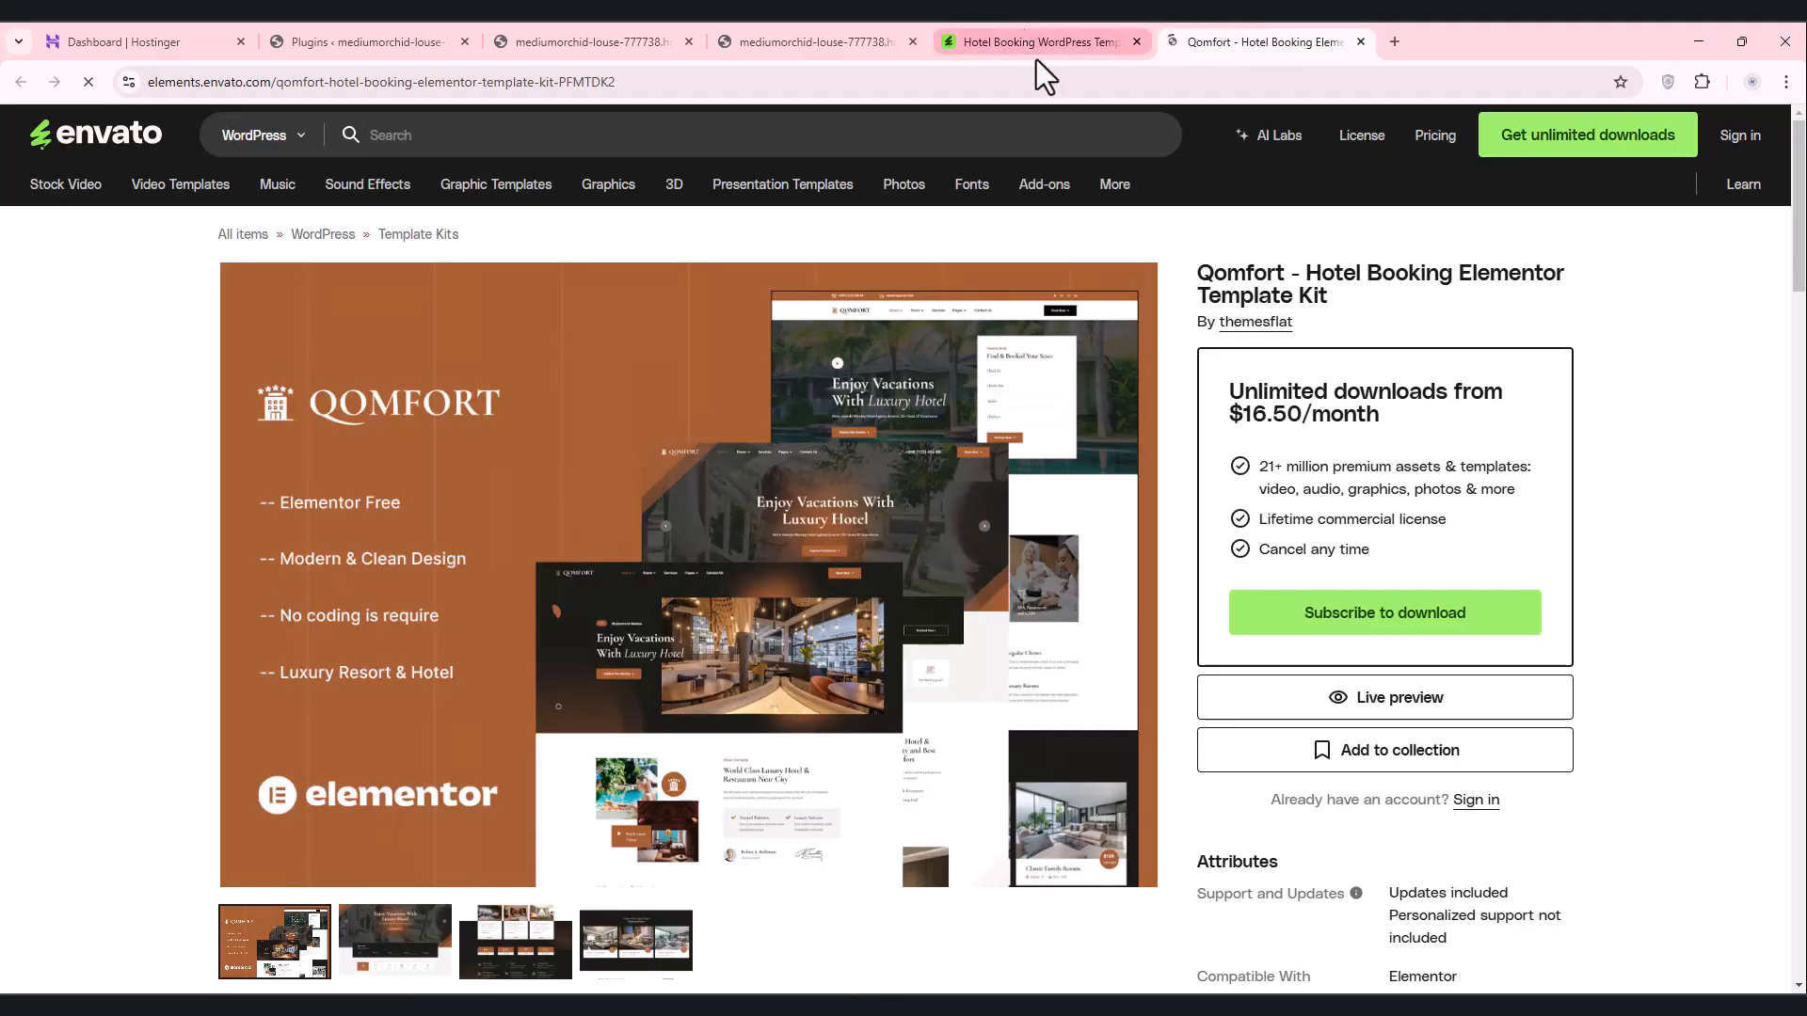
Step: Look over the Qomfort kit's details page and open its live preview
{"action": "scroll", "coordinate": [780, 530], "scroll_direction": "down", "scroll_amount": 3}
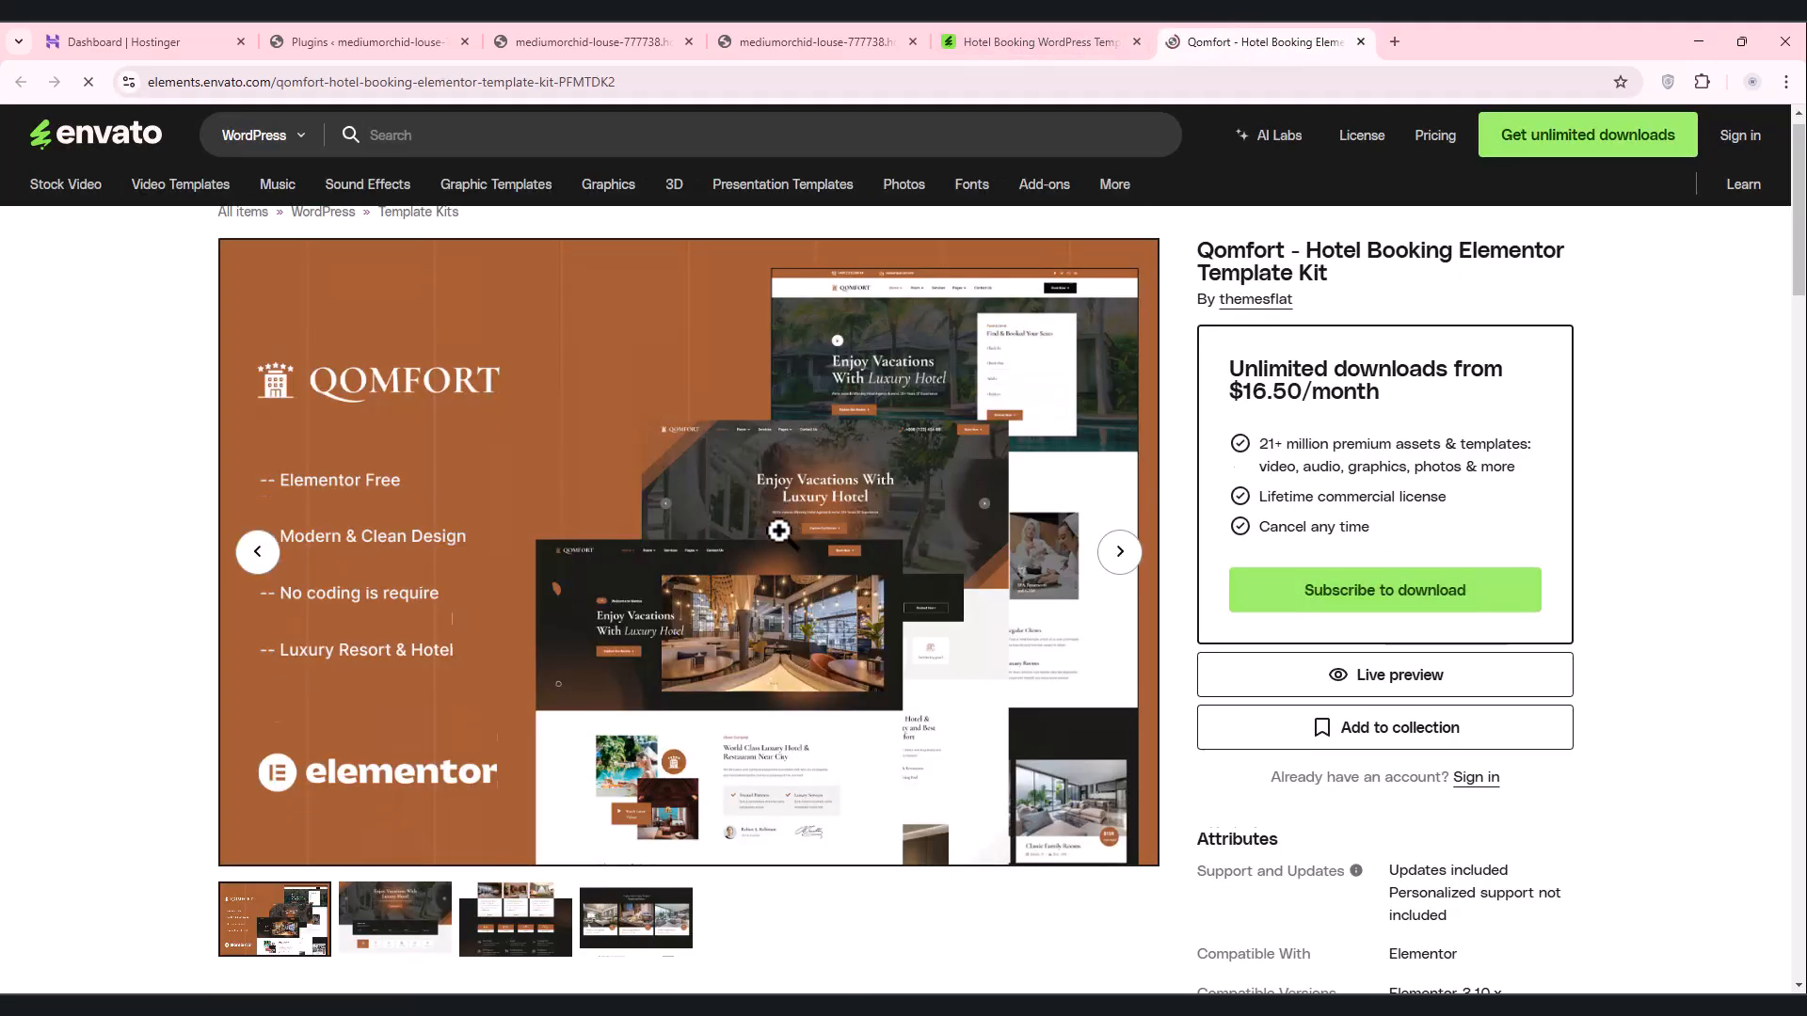
{"action": "scroll", "coordinate": [780, 530], "scroll_direction": "up", "scroll_amount": 3}
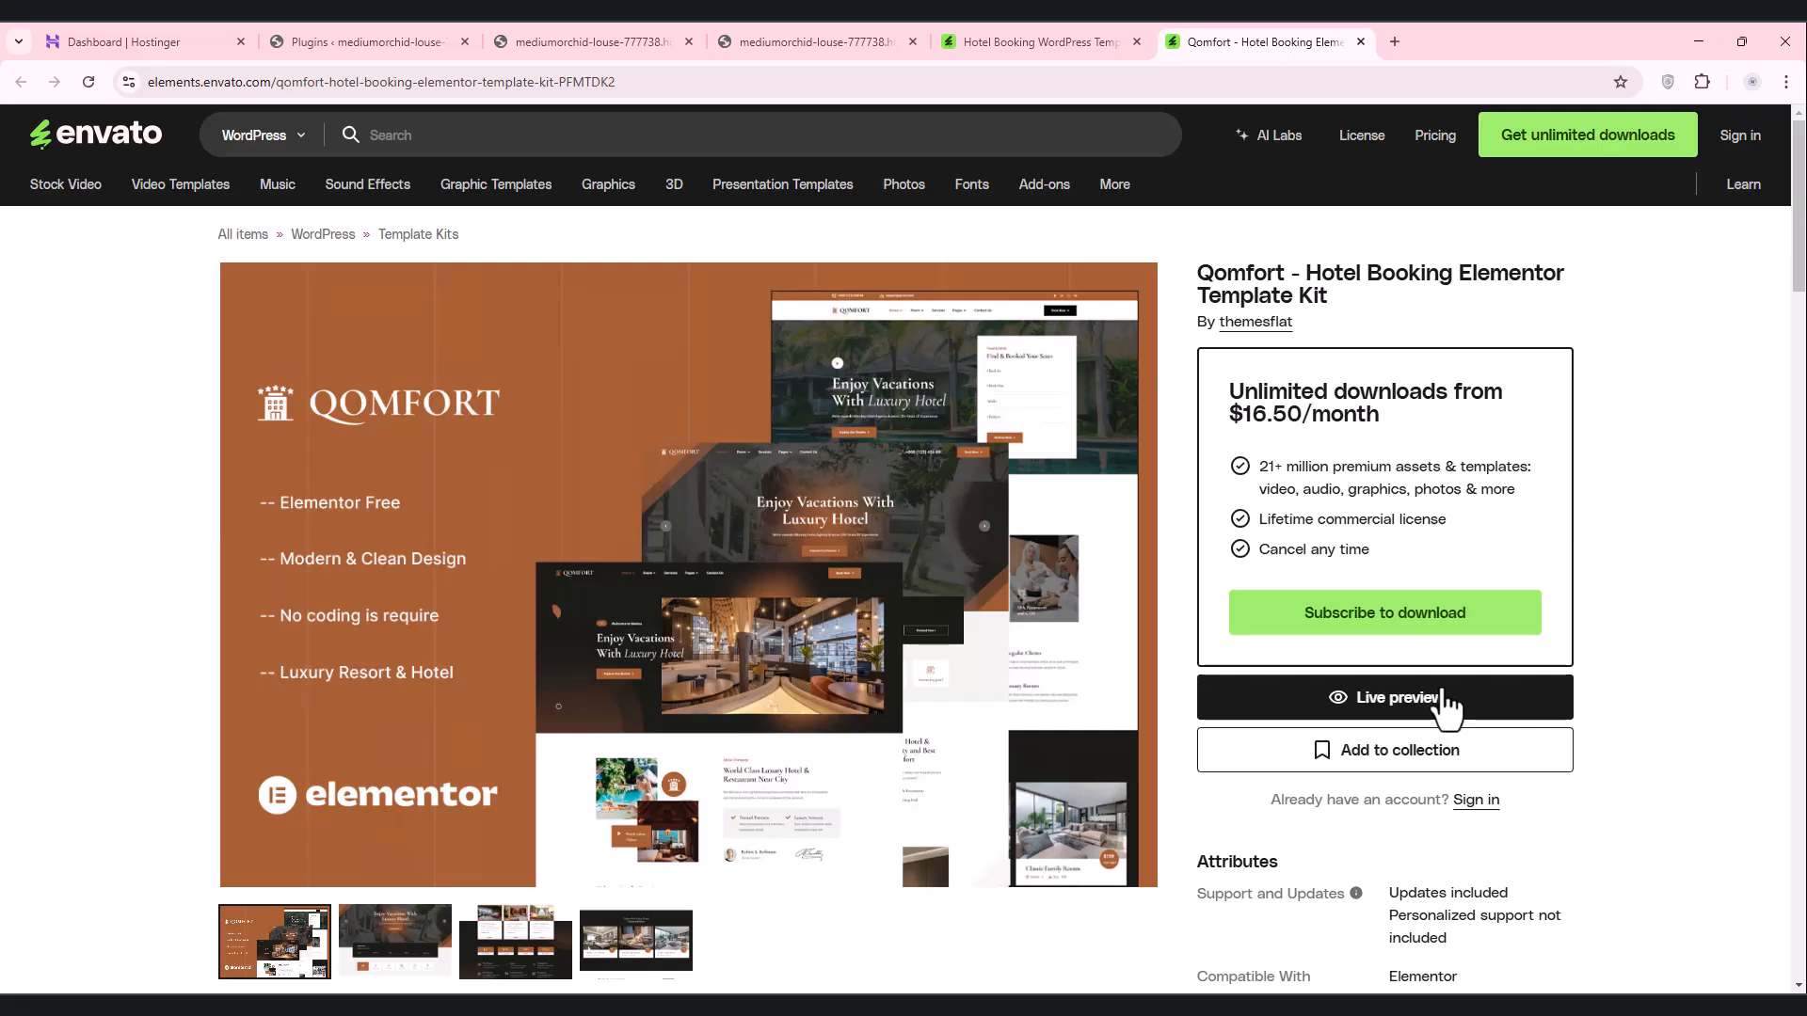
{"action": "left_click", "coordinate": [1416, 722]}
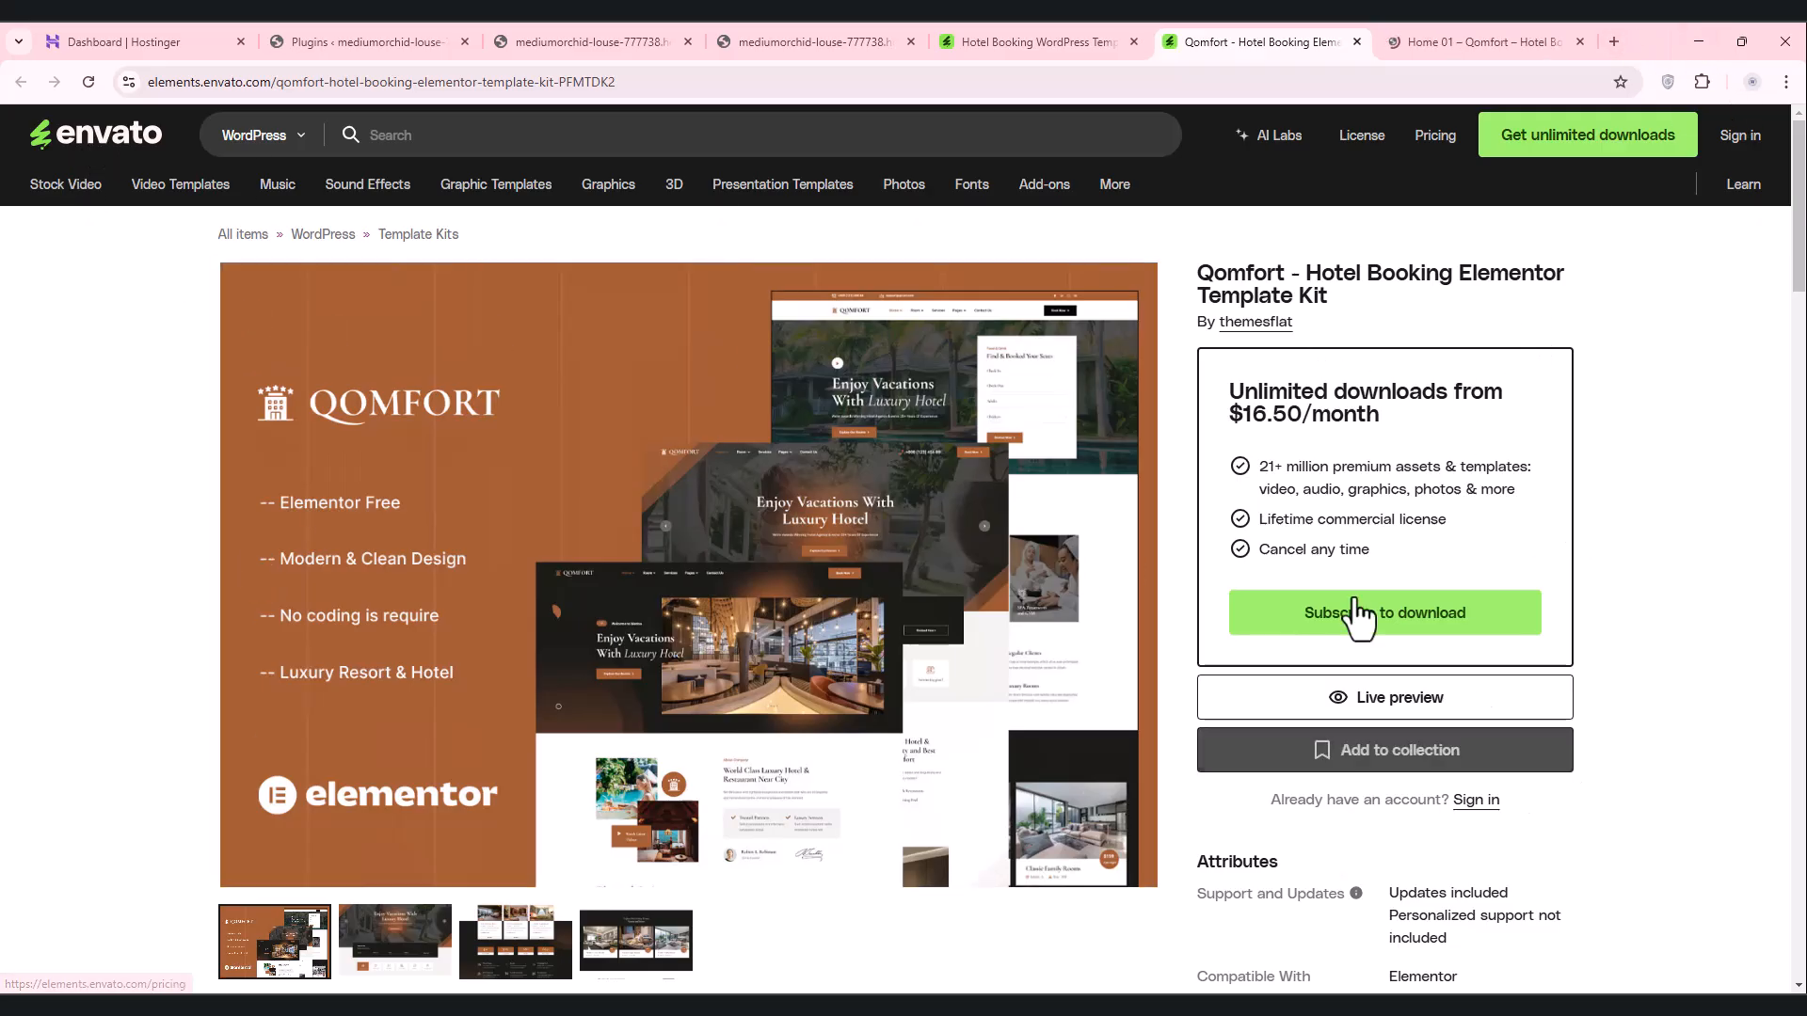
Step: Return to the hotel booking results and open the Megan - Hotel Booking Template Kit in a separate tab
{"action": "left_click", "coordinate": [1532, 27]}
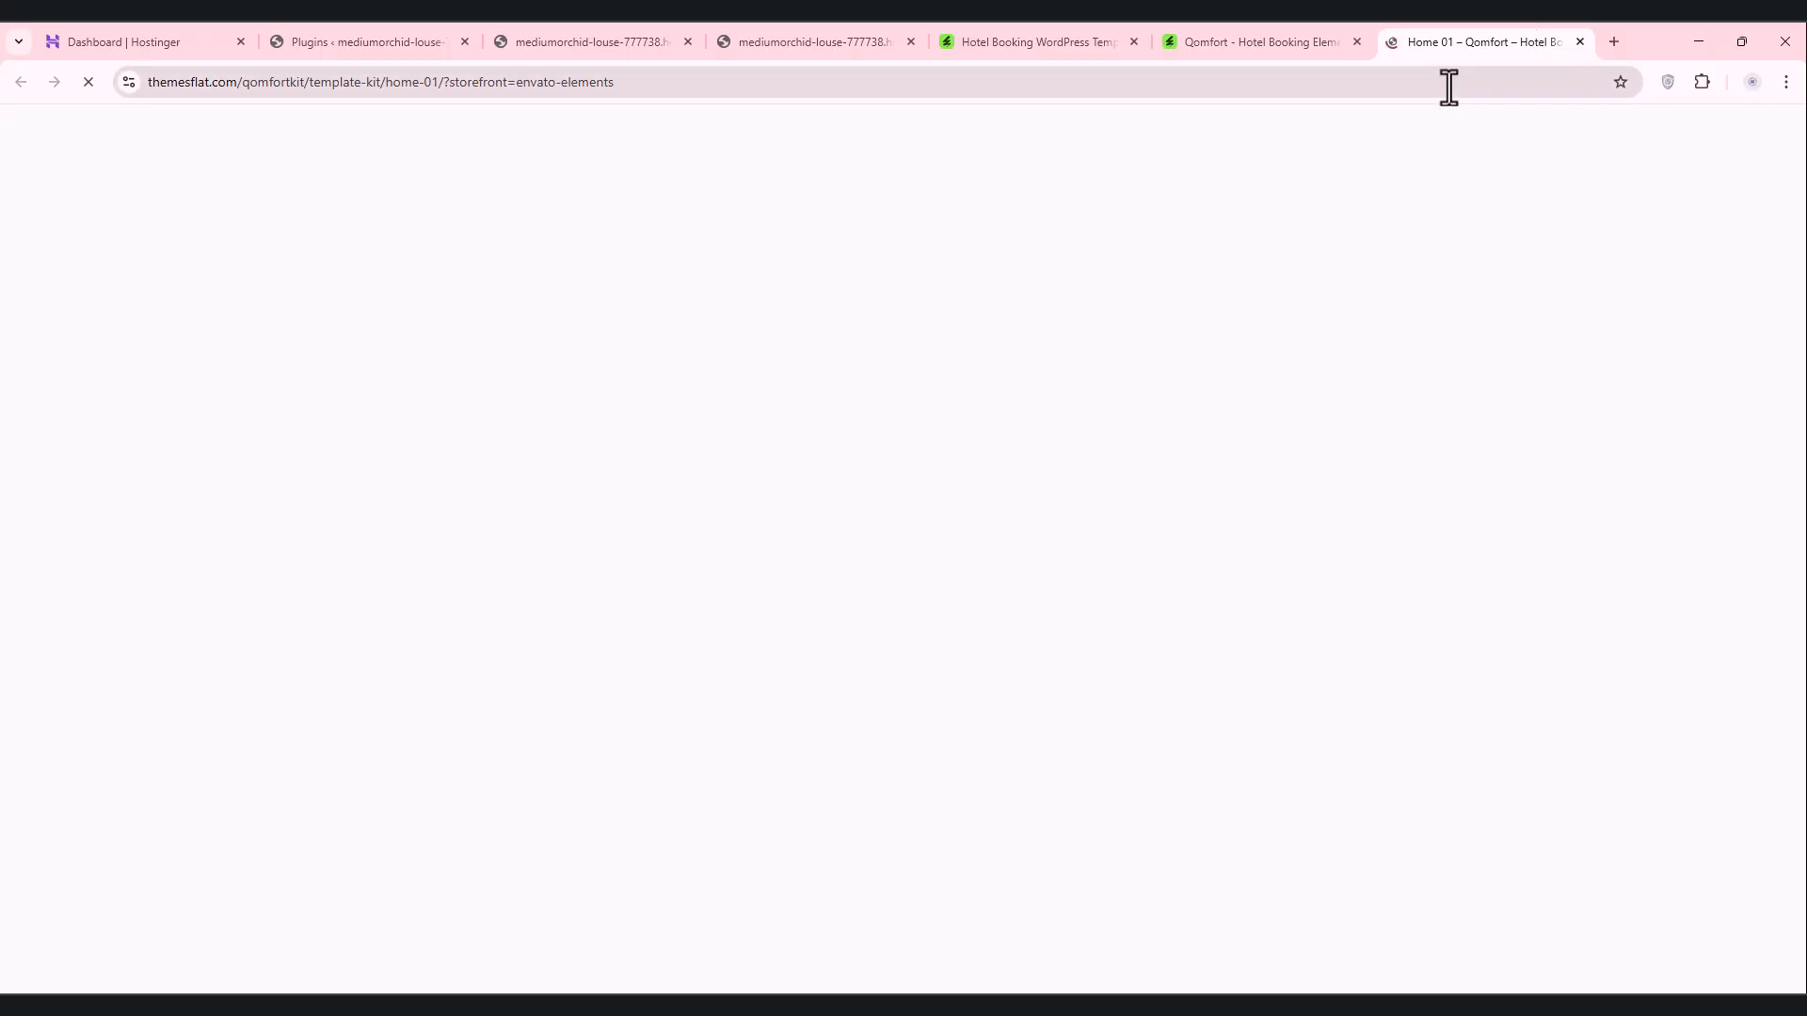
{"action": "left_click", "coordinate": [1280, 38]}
{"action": "left_click", "coordinate": [981, 28]}
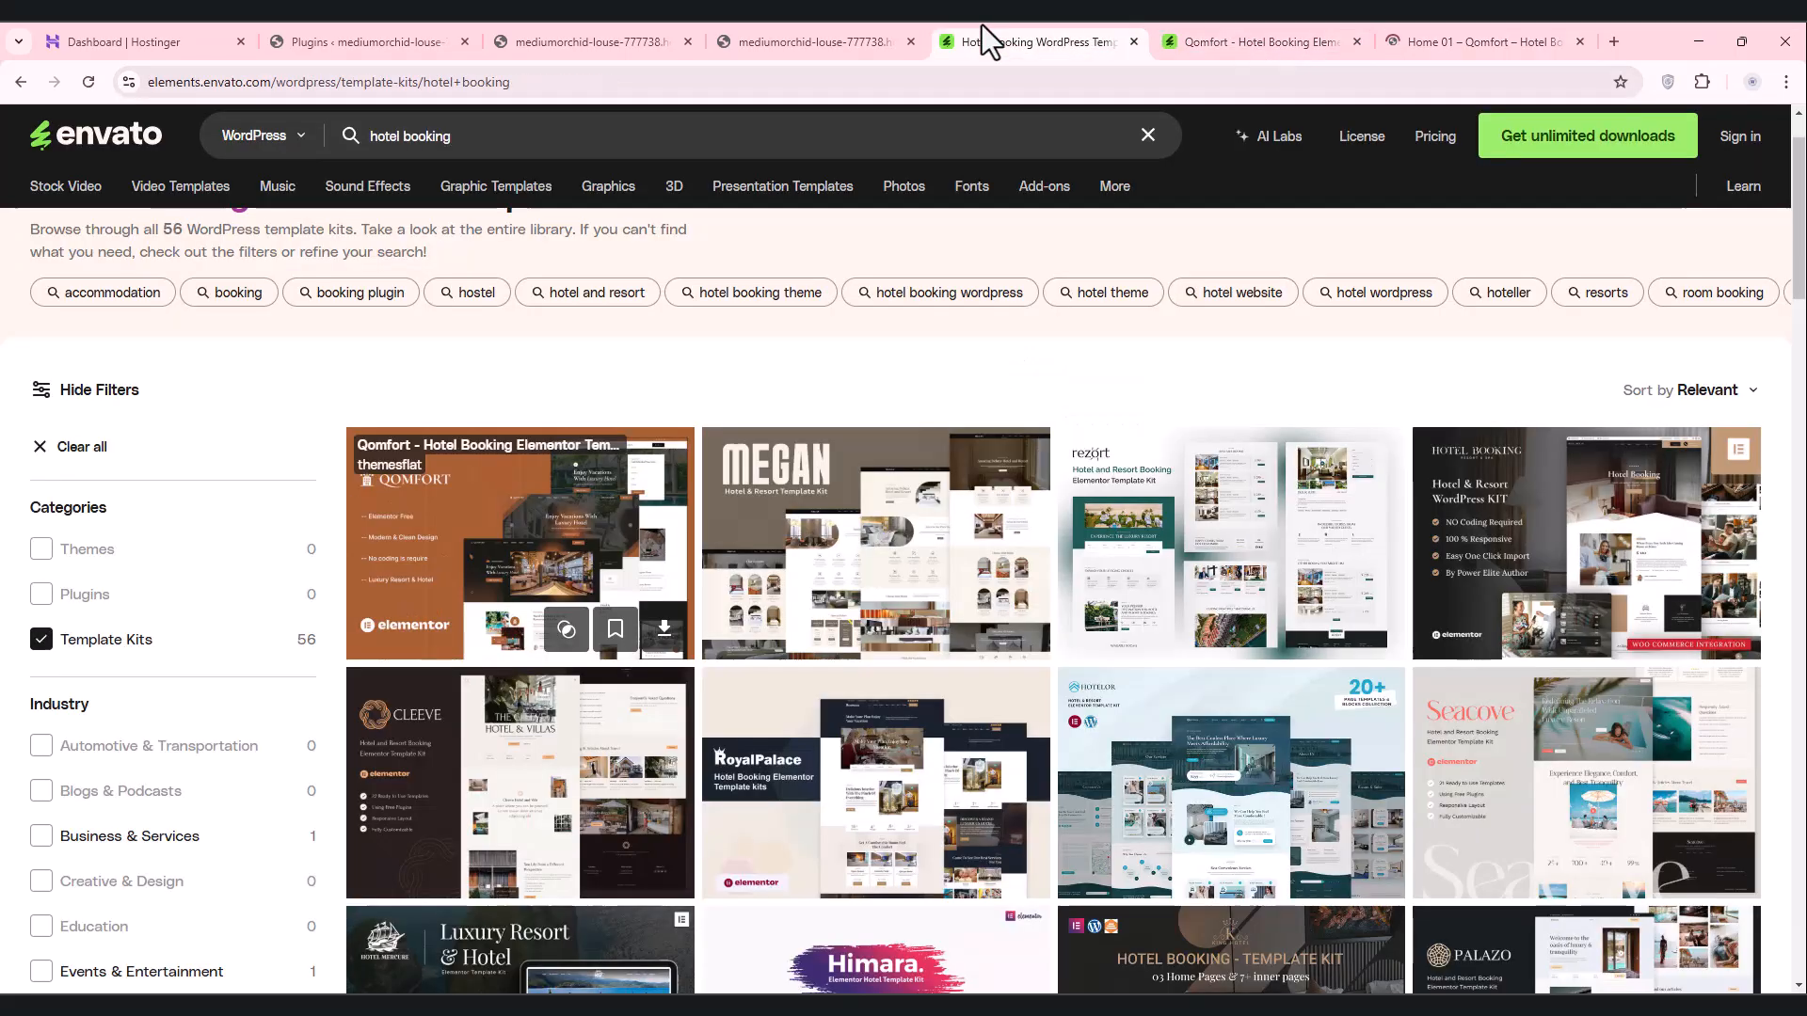
{"action": "middle_click", "coordinate": [925, 582]}
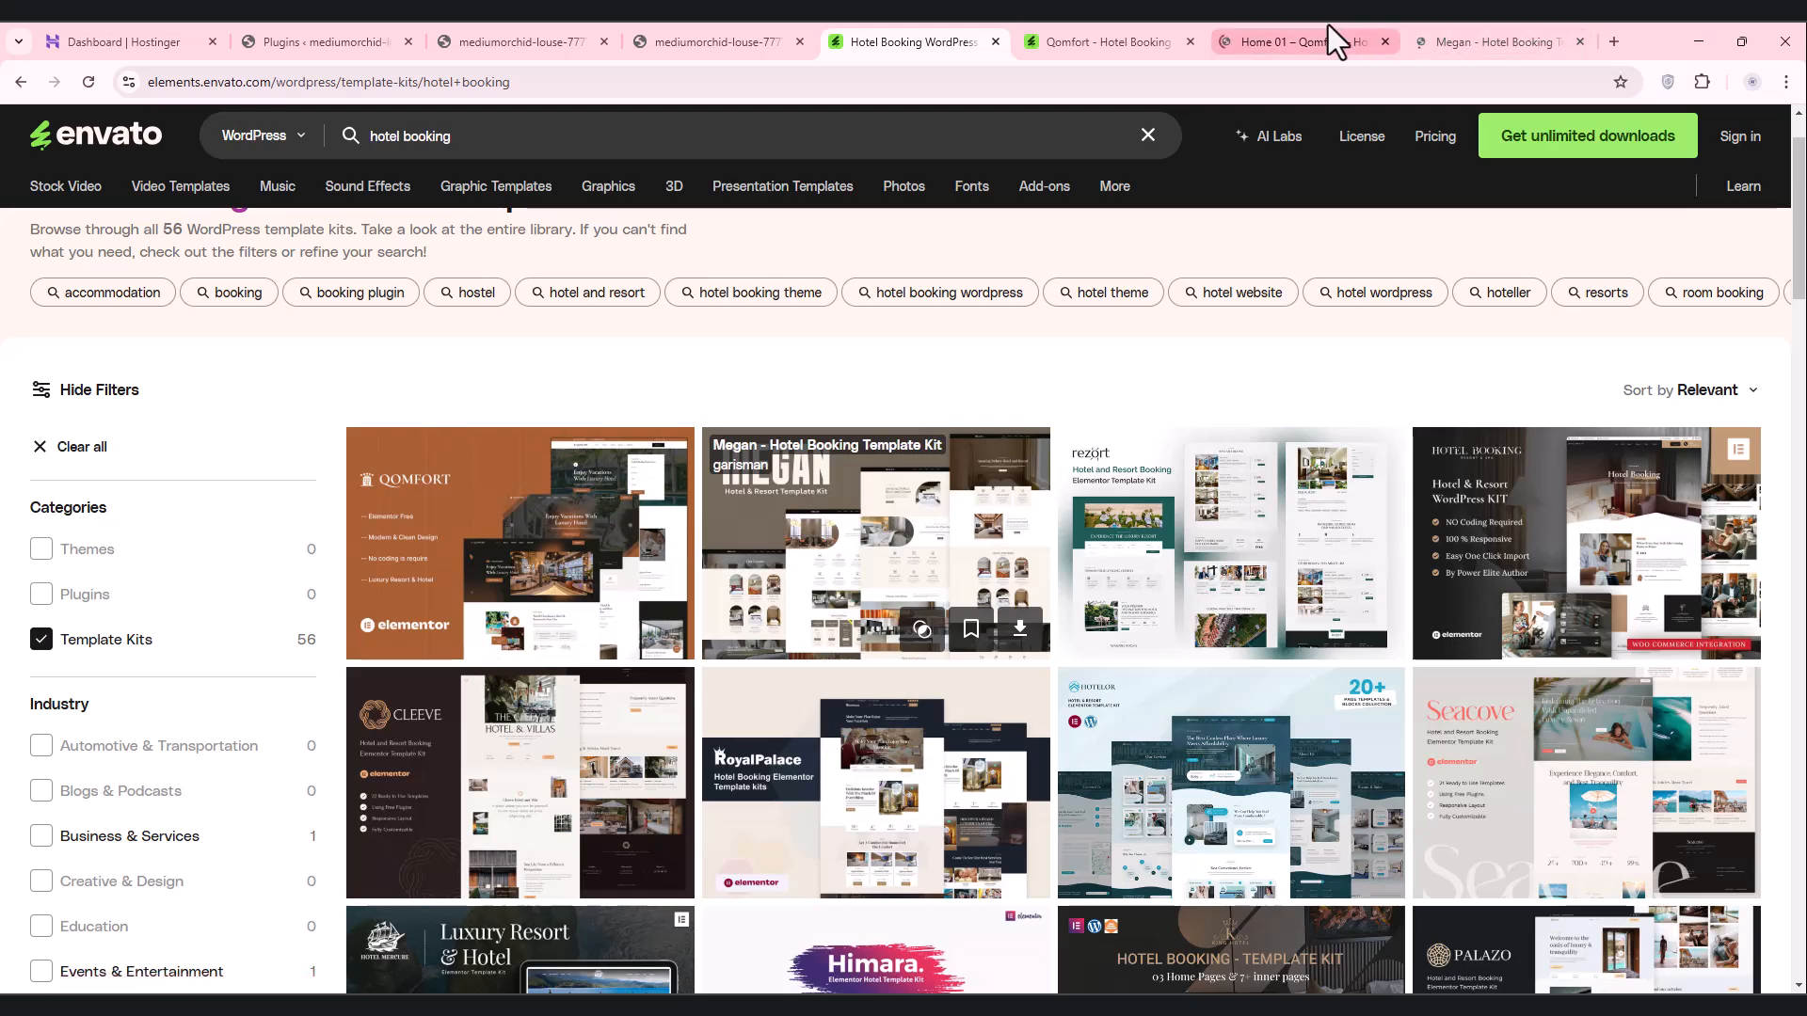
{"action": "left_click", "coordinate": [1329, 24]}
{"action": "left_click", "coordinate": [1471, 27]}
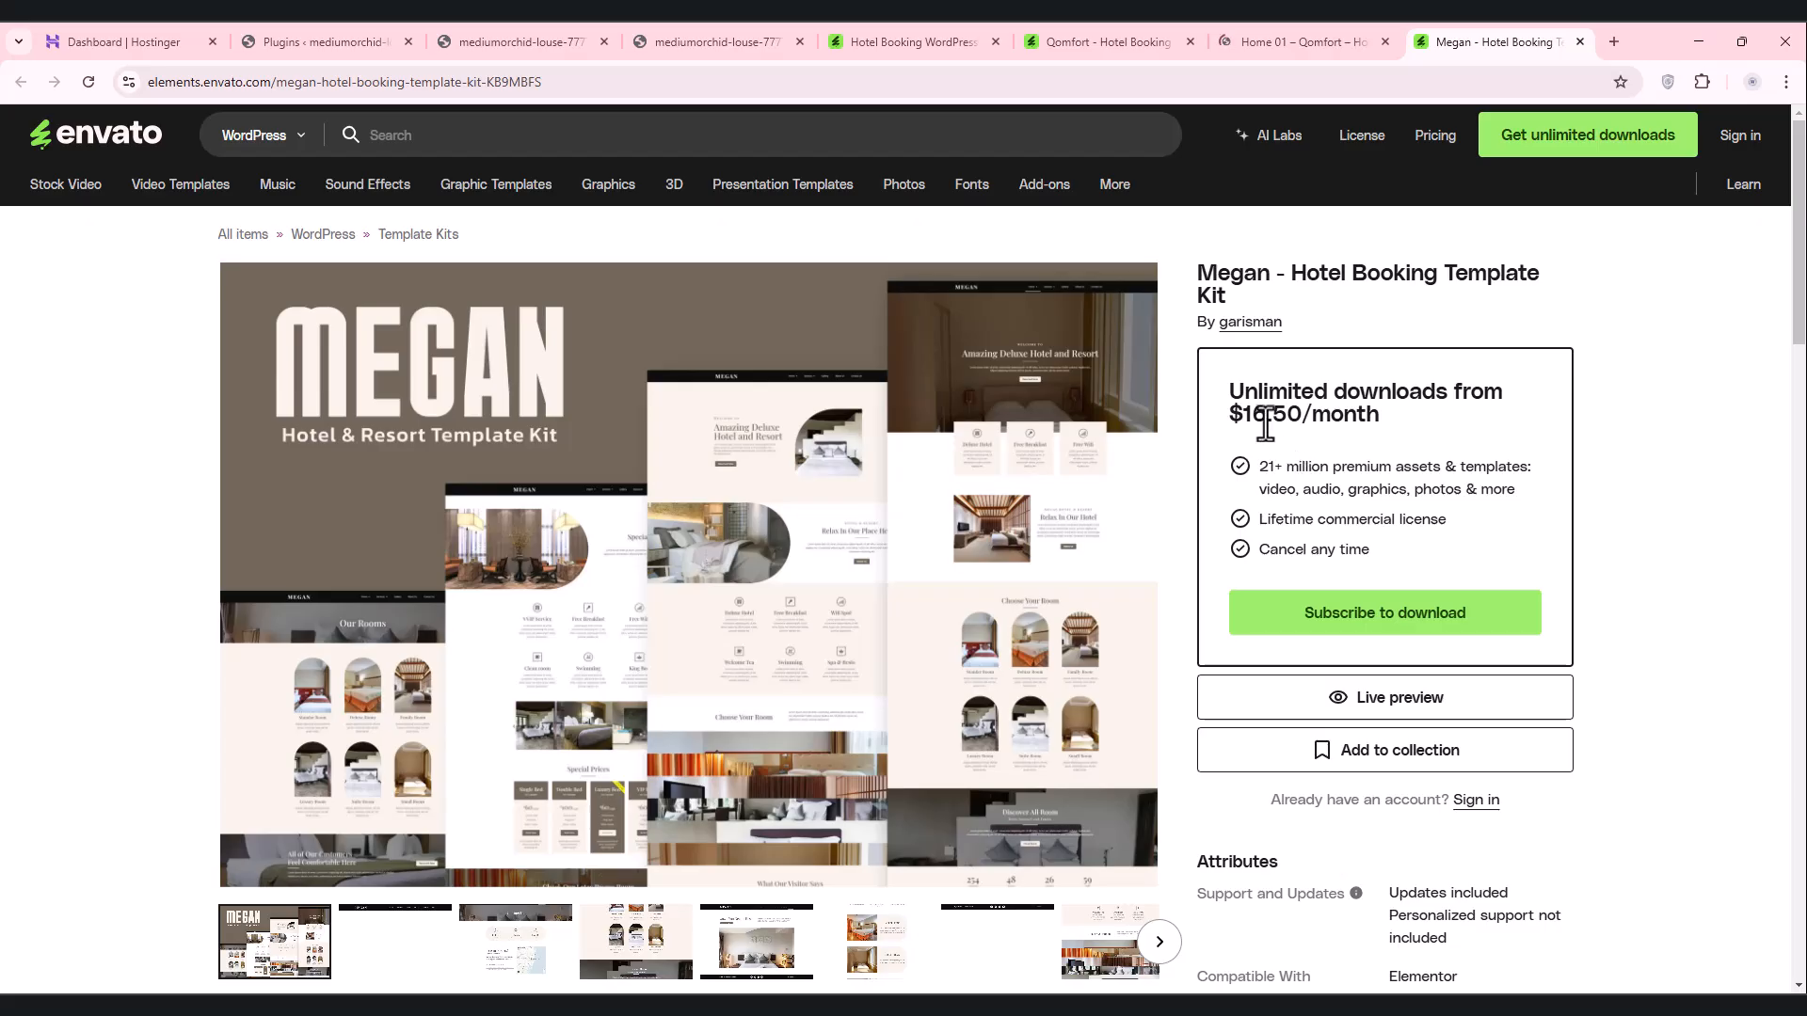
Step: Look over the Megan kit's details page, highlighting the unlimited downloads subscription price
{"action": "left_click_drag", "start_coordinate": [1251, 414], "coordinate": [1357, 425]}
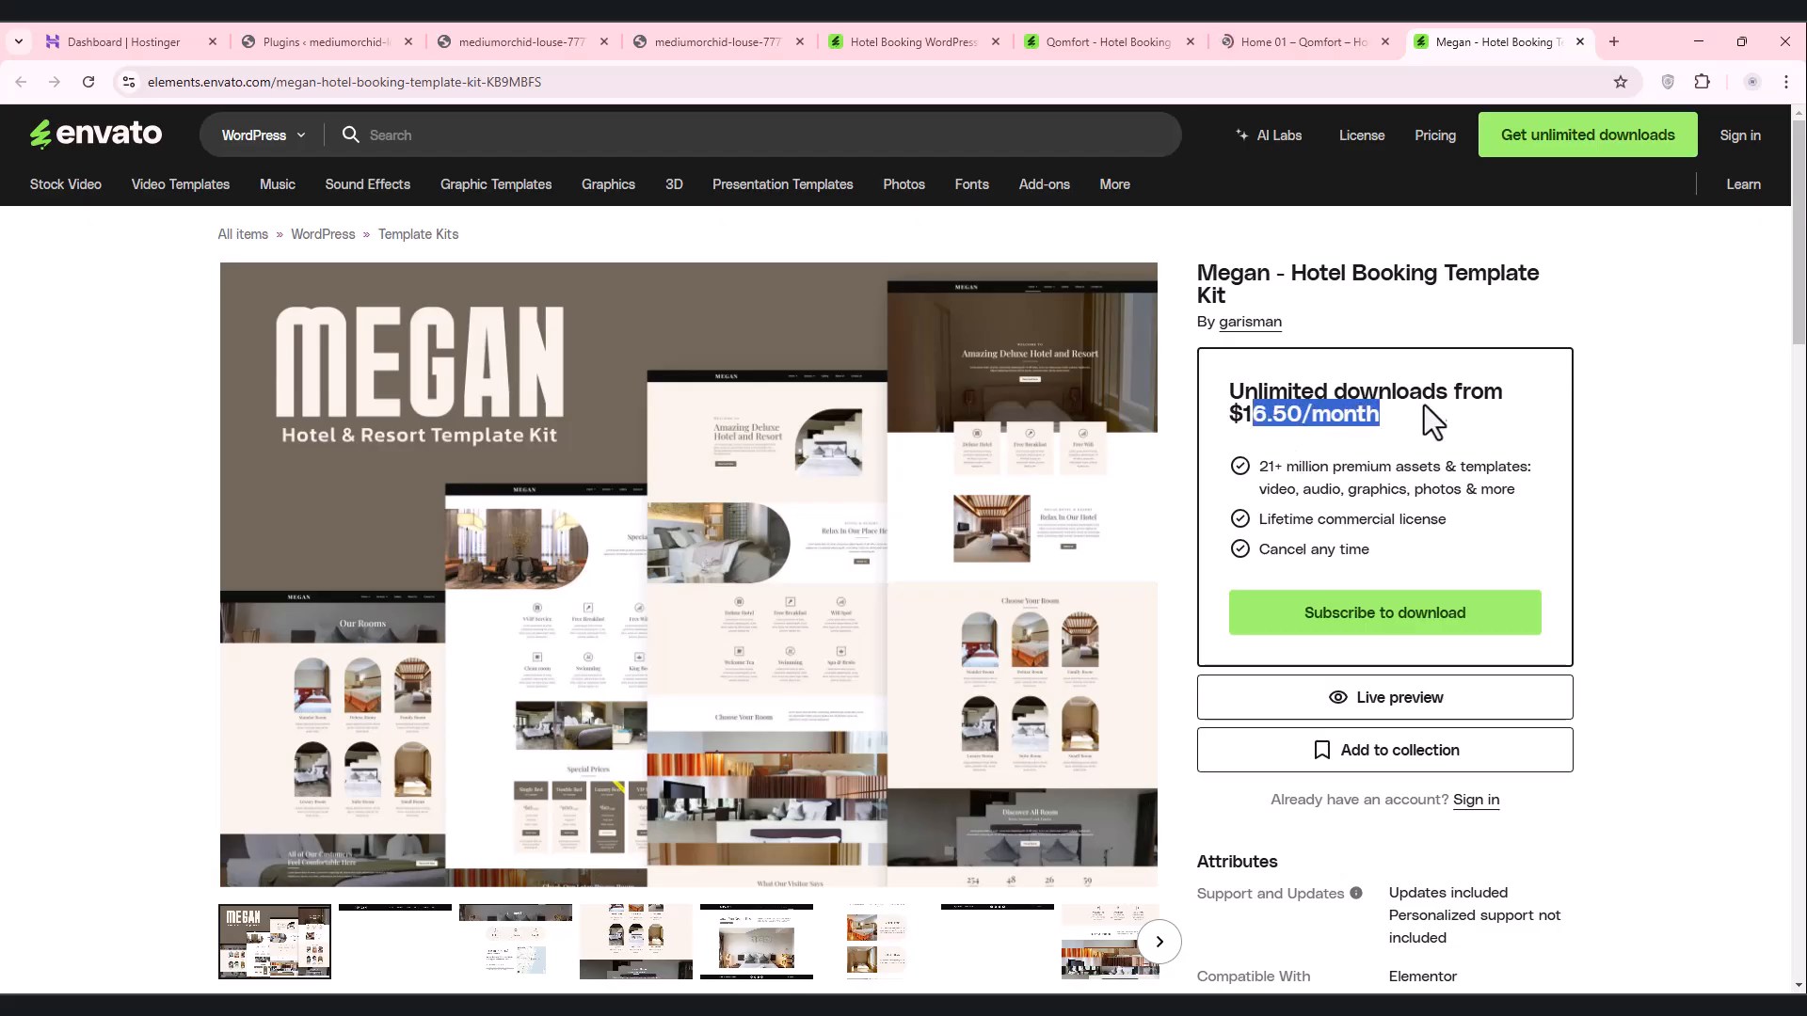
{"action": "left_click", "coordinate": [1276, 423]}
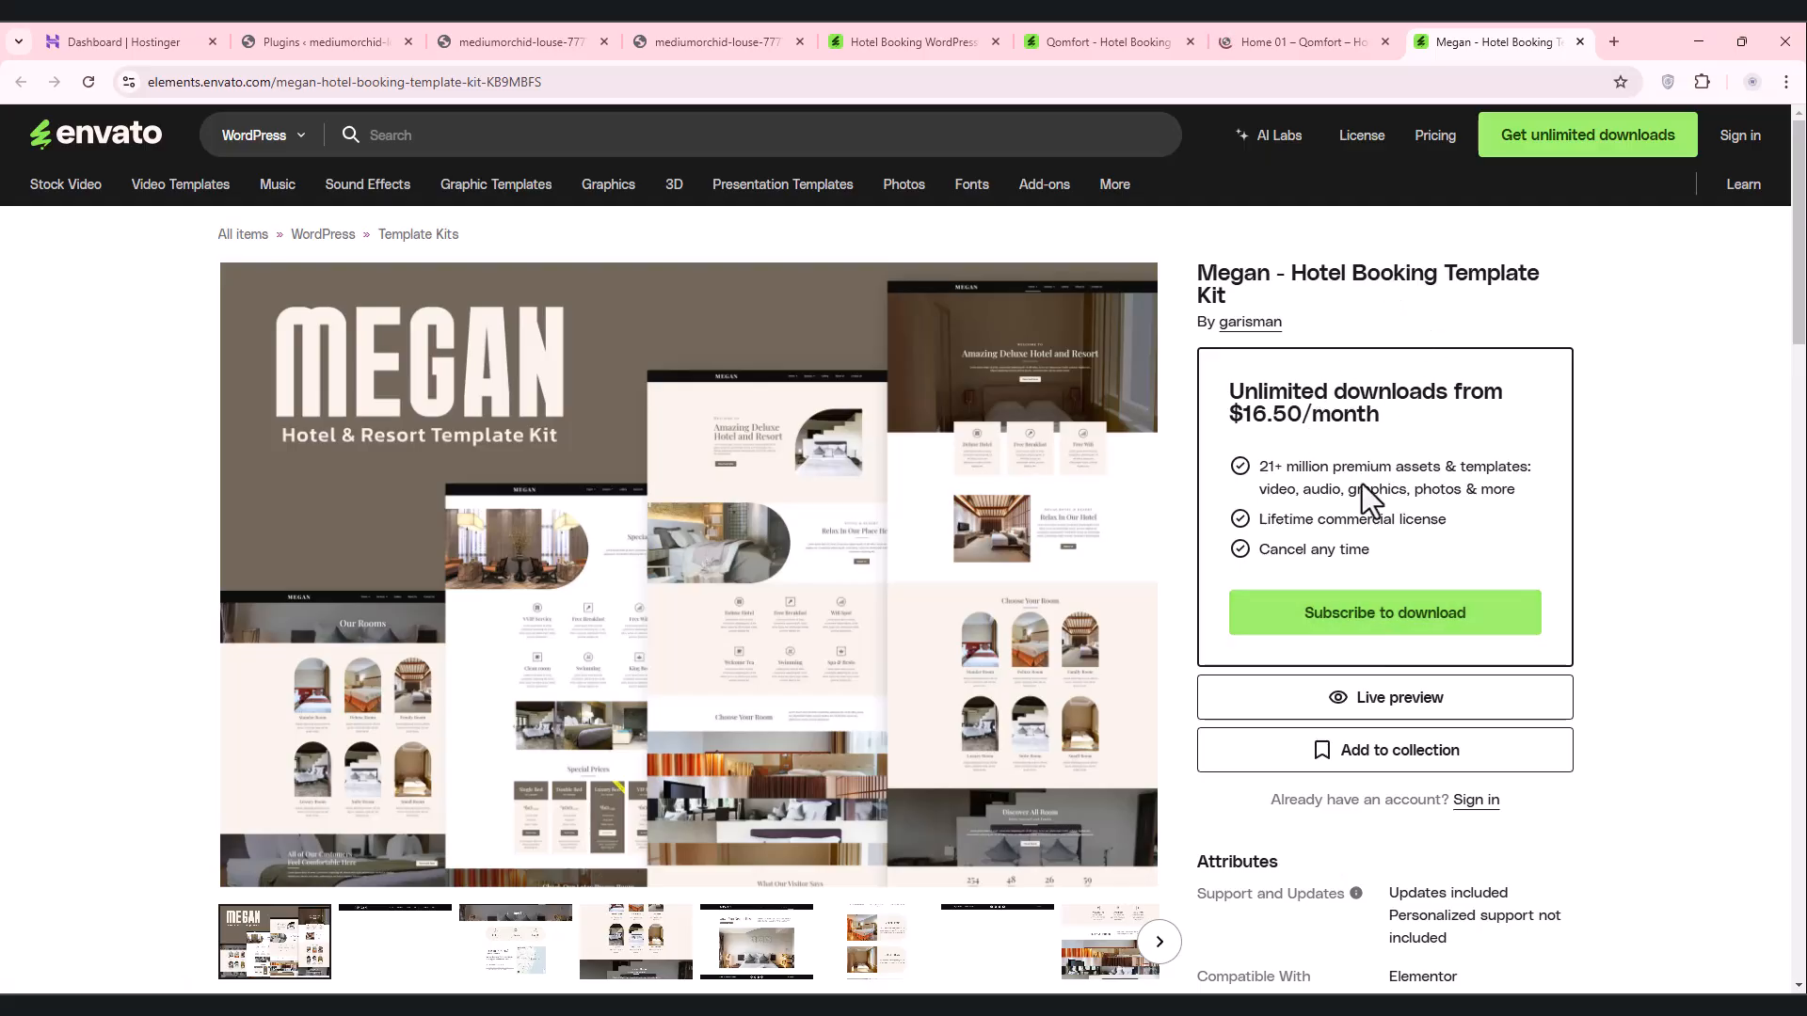
{"action": "left_click_drag", "start_coordinate": [1415, 420], "coordinate": [1183, 380]}
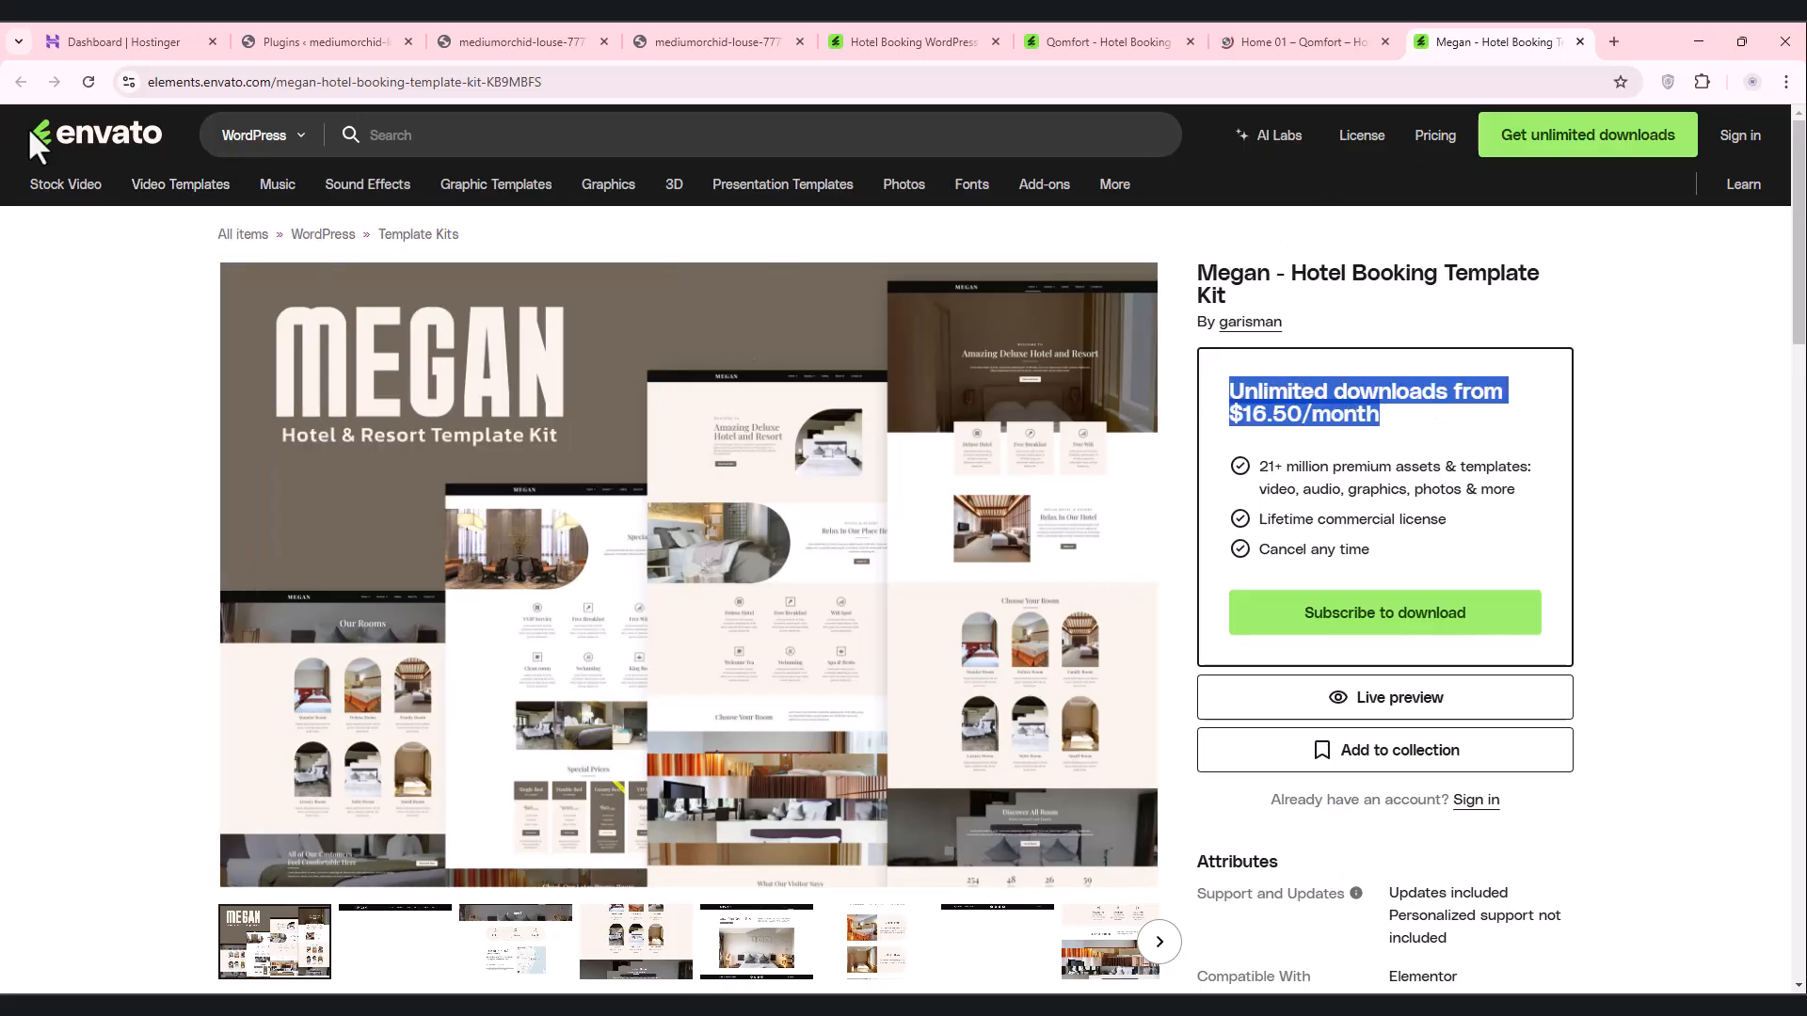
{"action": "scroll", "coordinate": [1501, 335], "scroll_direction": "down", "scroll_amount": 4}
{"action": "scroll", "coordinate": [1502, 335], "scroll_direction": "up", "scroll_amount": 4}
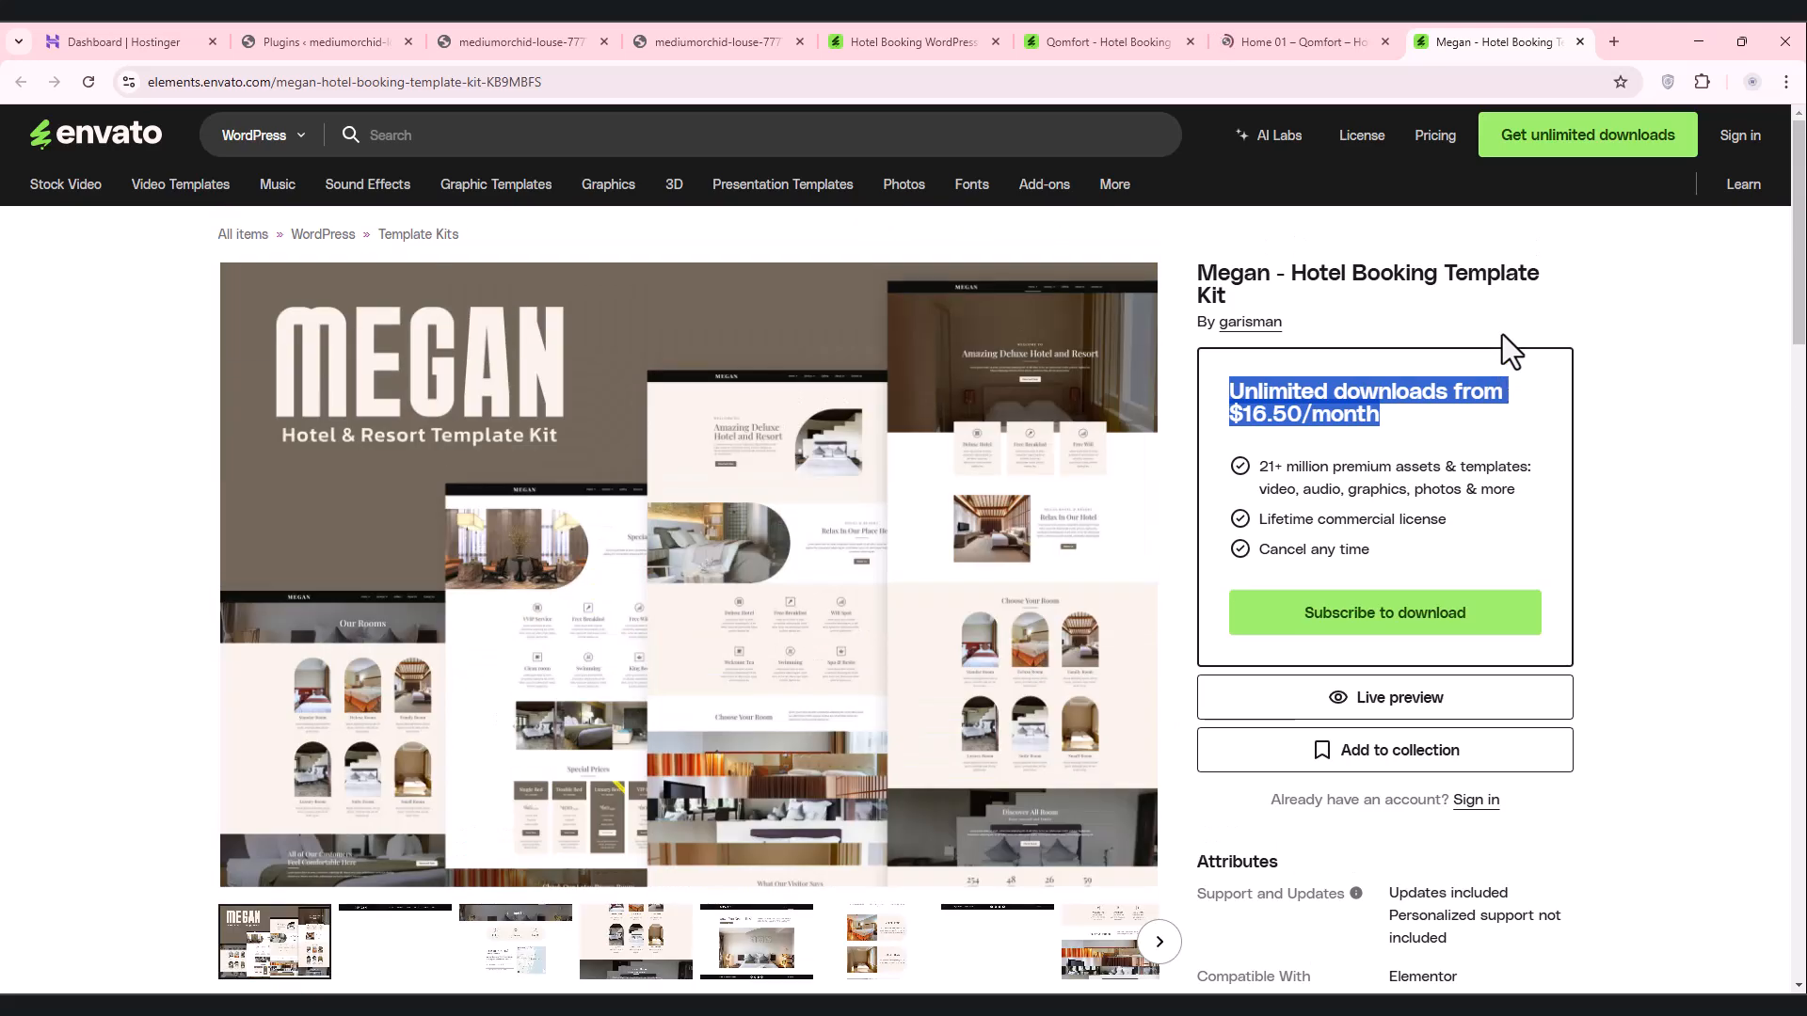
Step: Look through the Qomfort kit's live preview home page from its hero section to the footer
{"action": "left_click", "coordinate": [1240, 34]}
{"action": "scroll", "coordinate": [1170, 261], "scroll_direction": "down", "scroll_amount": 20}
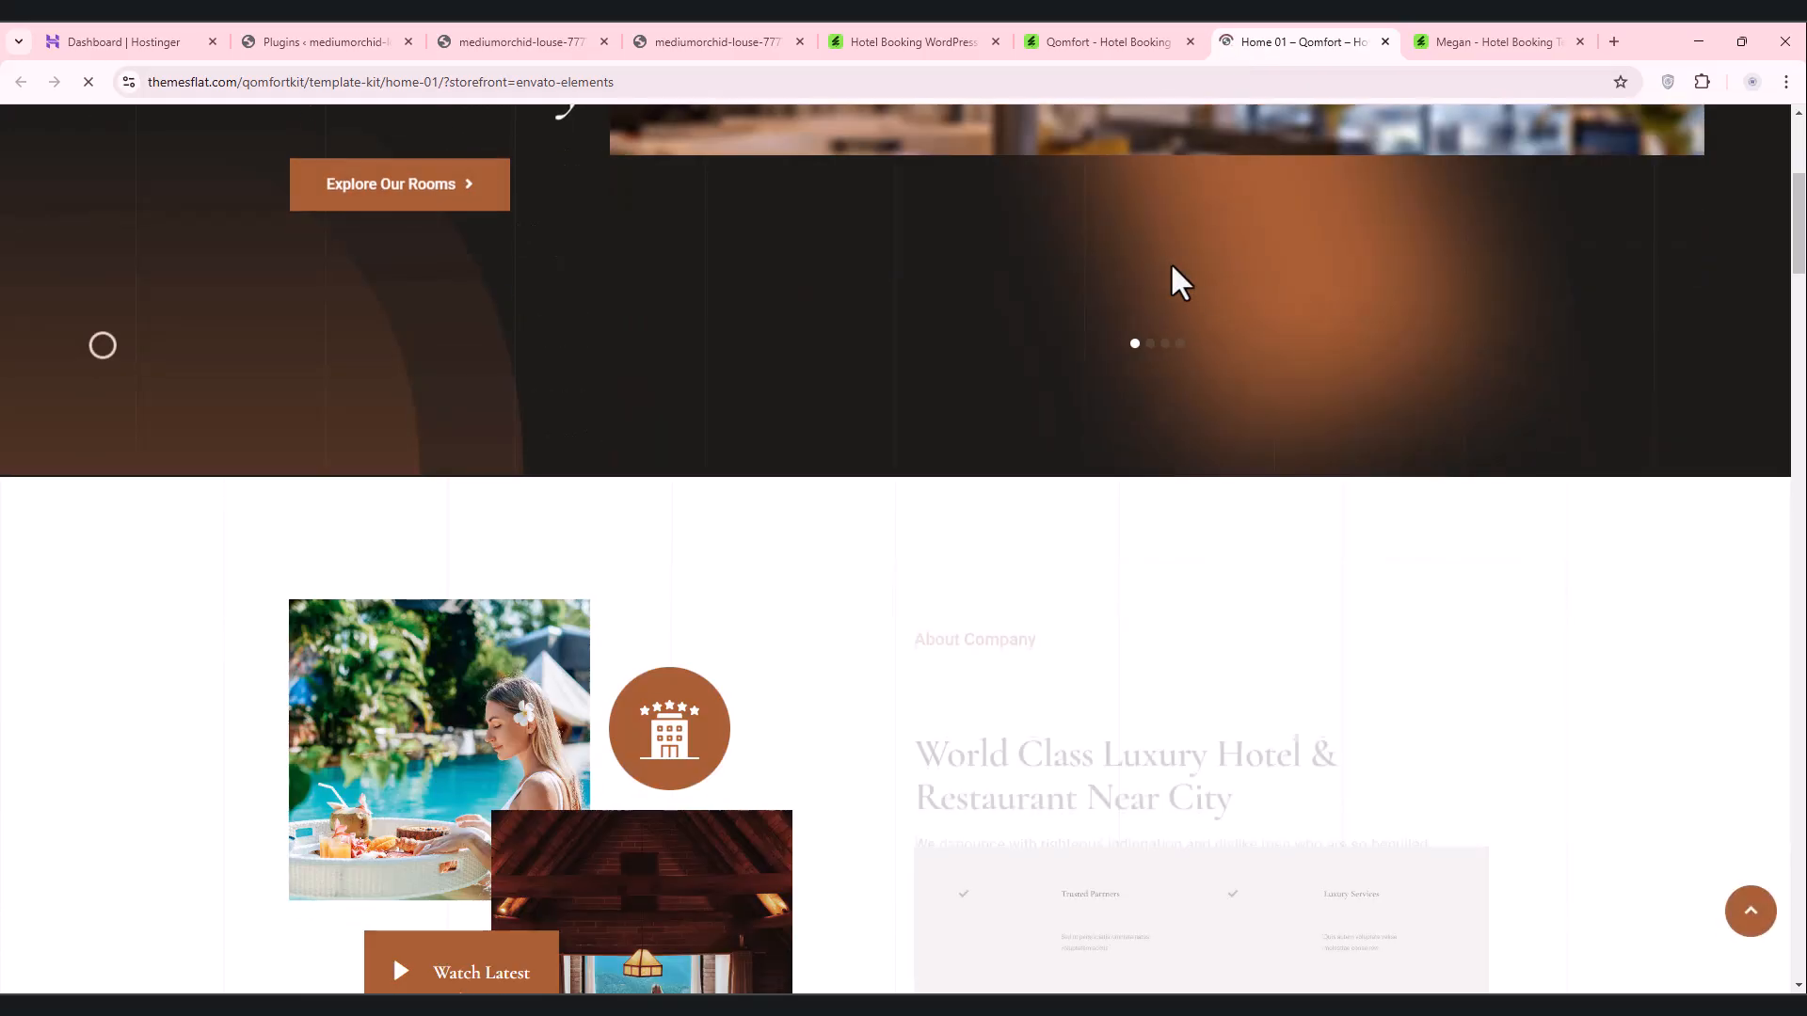
{"action": "scroll", "coordinate": [1169, 262], "scroll_direction": "down", "scroll_amount": 20}
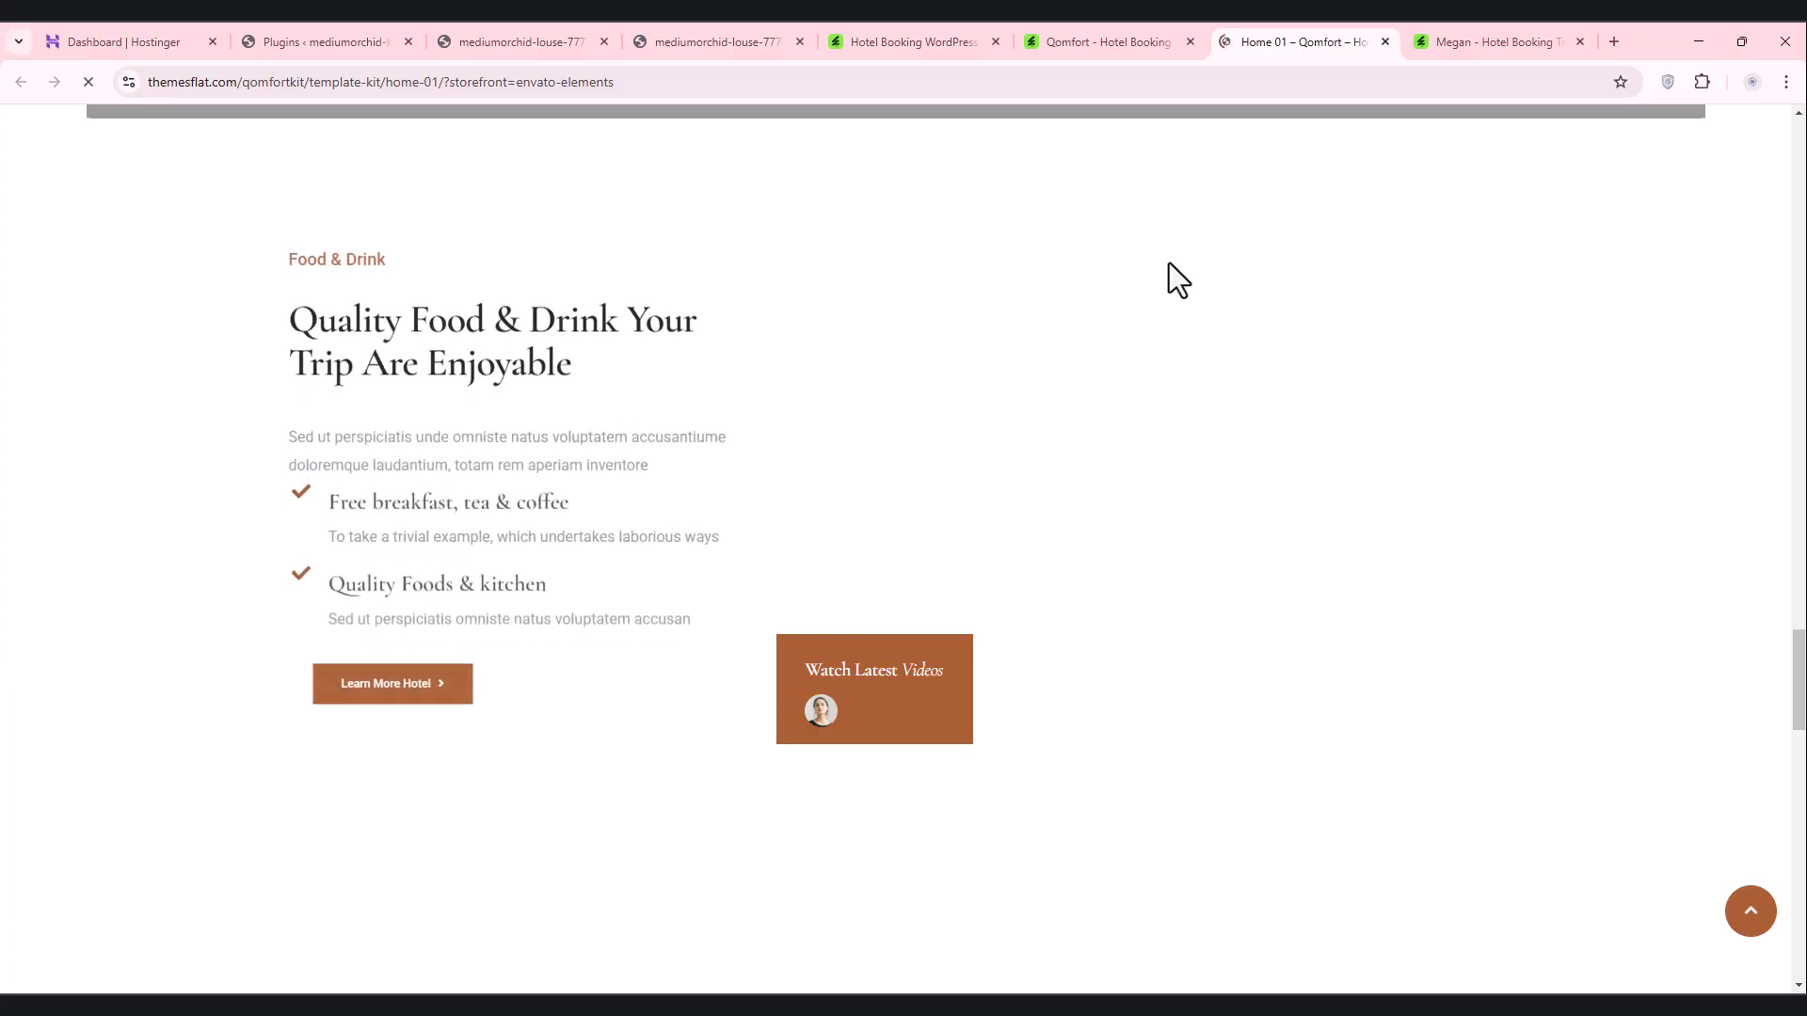
{"action": "scroll", "coordinate": [1169, 263], "scroll_direction": "down", "scroll_amount": 6}
{"action": "scroll", "coordinate": [1169, 262], "scroll_direction": "down", "scroll_amount": 16}
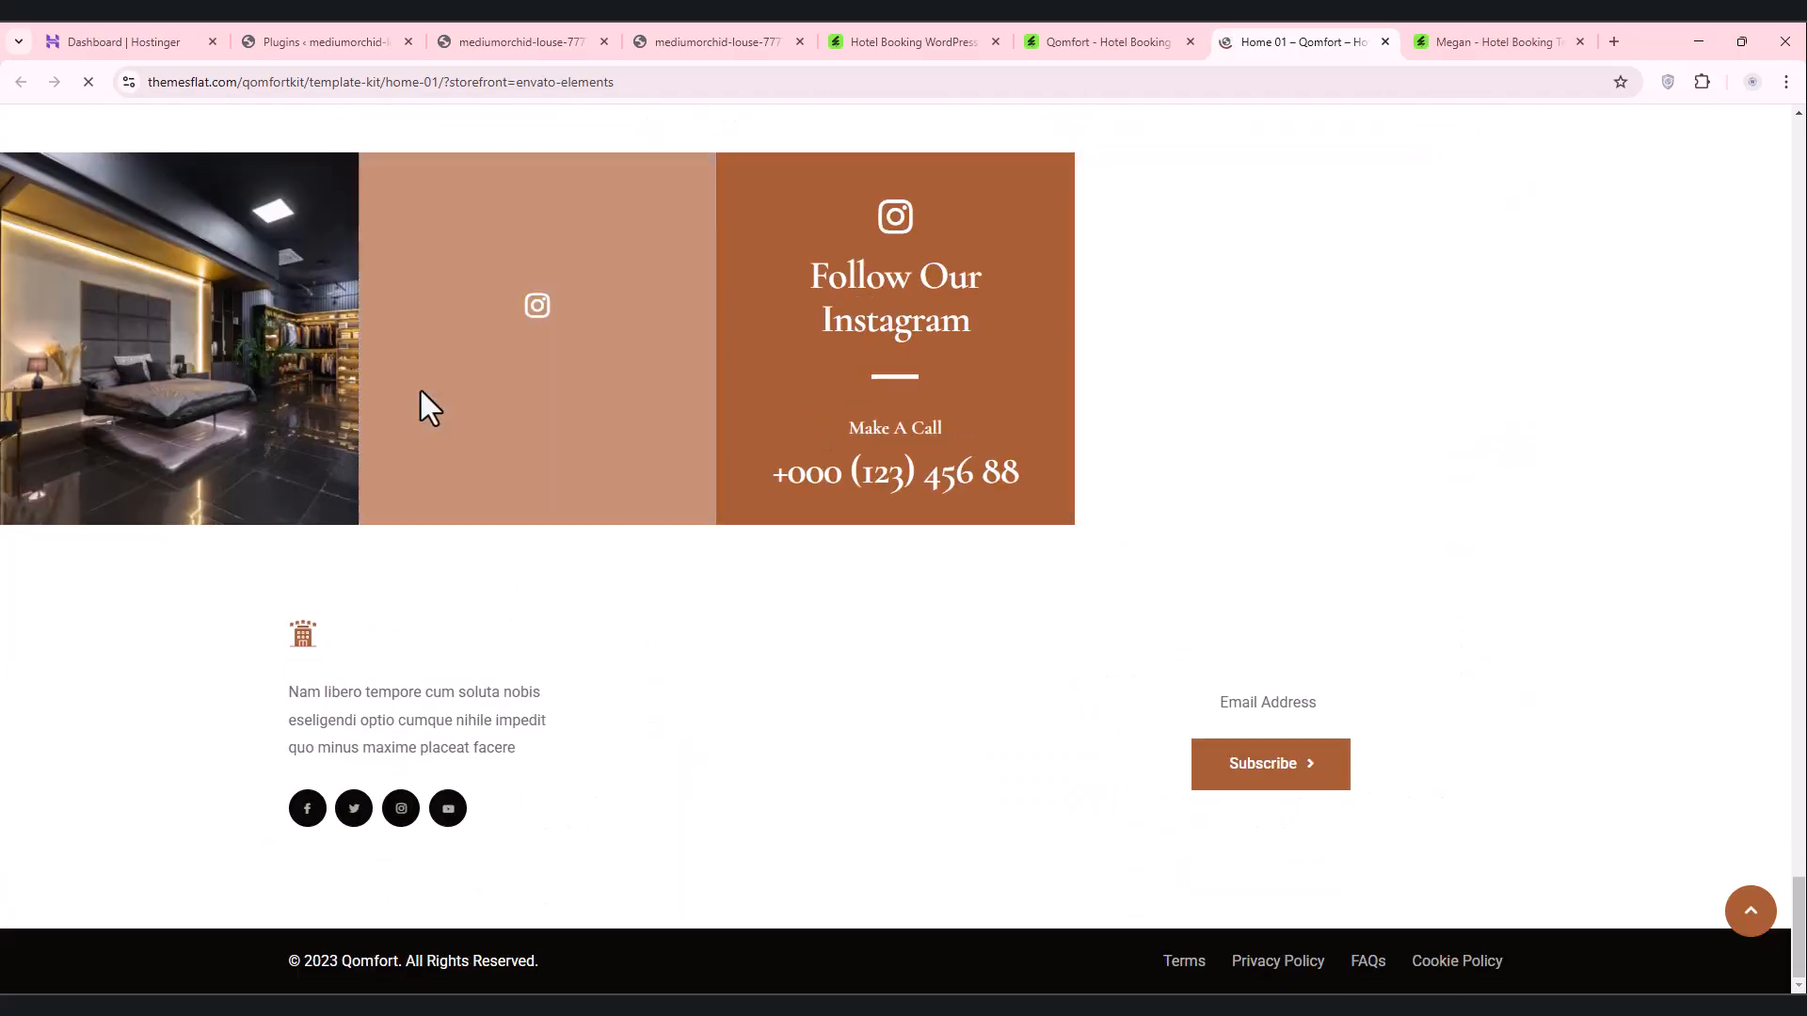
{"action": "scroll", "coordinate": [421, 392], "scroll_direction": "up", "scroll_amount": 20}
{"action": "scroll", "coordinate": [420, 391], "scroll_direction": "up", "scroll_amount": 15}
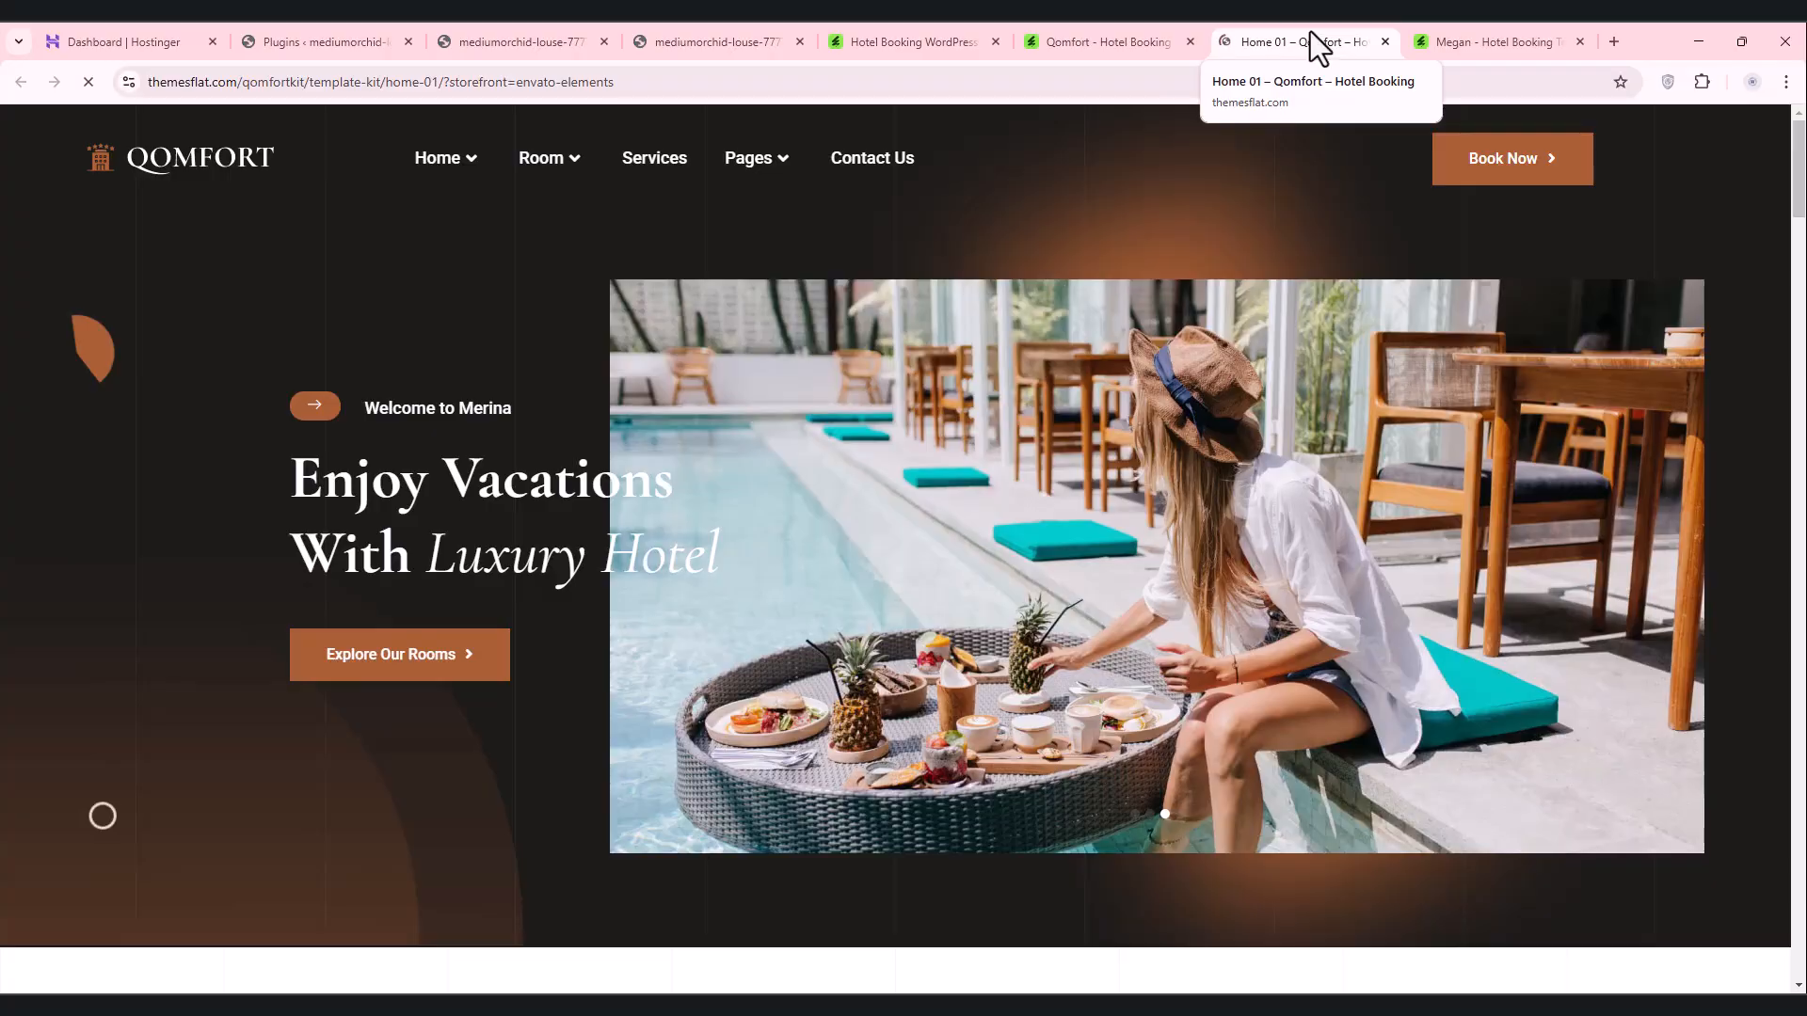
Step: Open the Megan kit again from the hotel booking results and launch its live preview in a tab beside the Qomfort preview
{"action": "left_click", "coordinate": [1185, 26]}
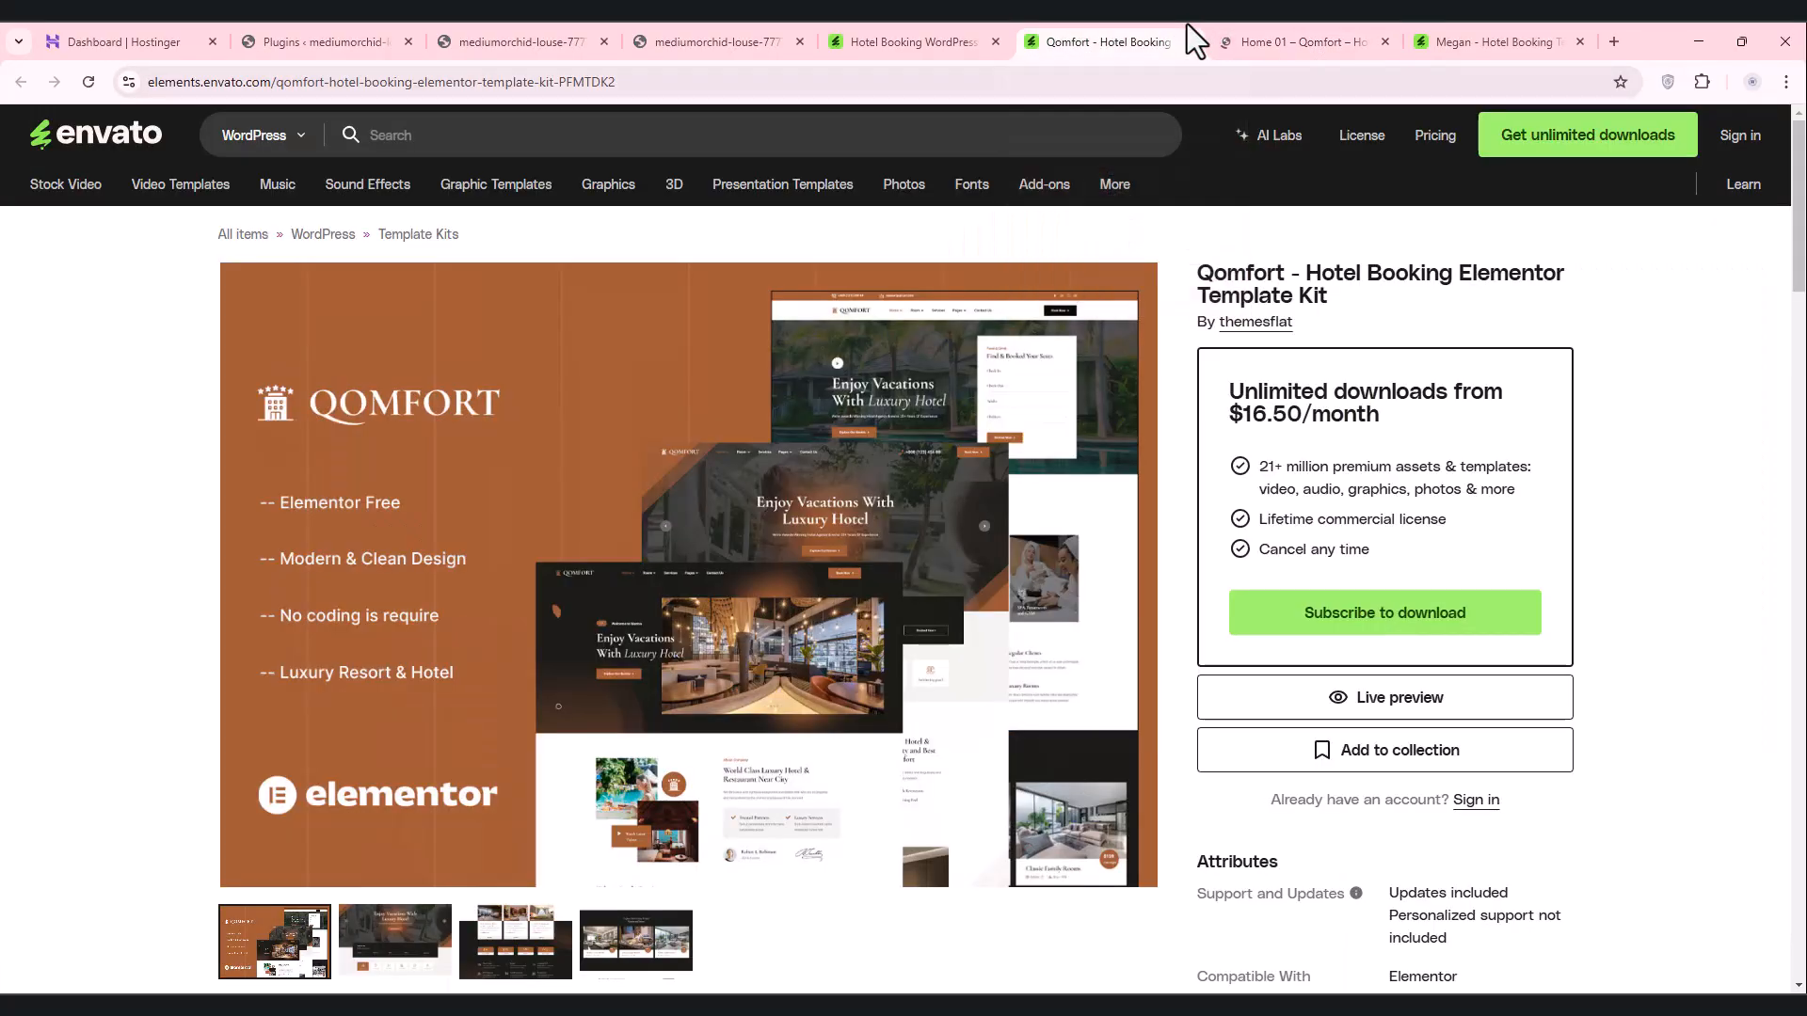
{"action": "left_click", "coordinate": [937, 24]}
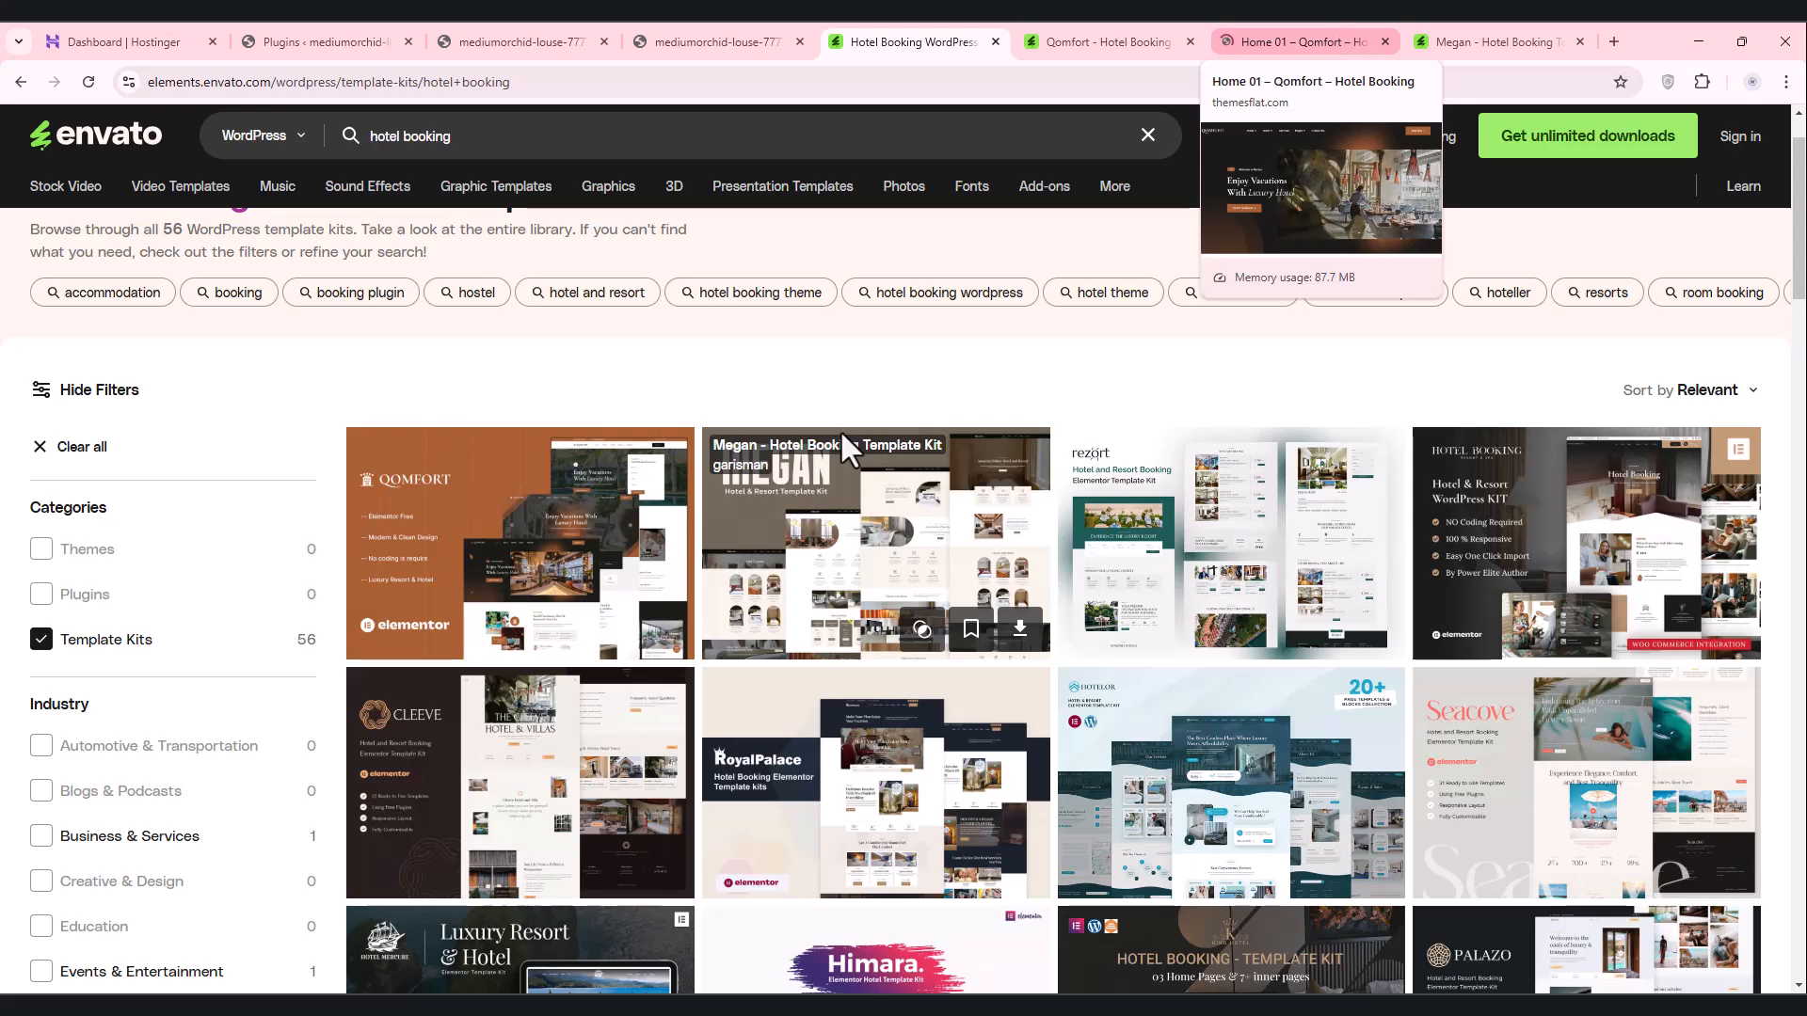
{"action": "middle_click", "coordinate": [857, 509]}
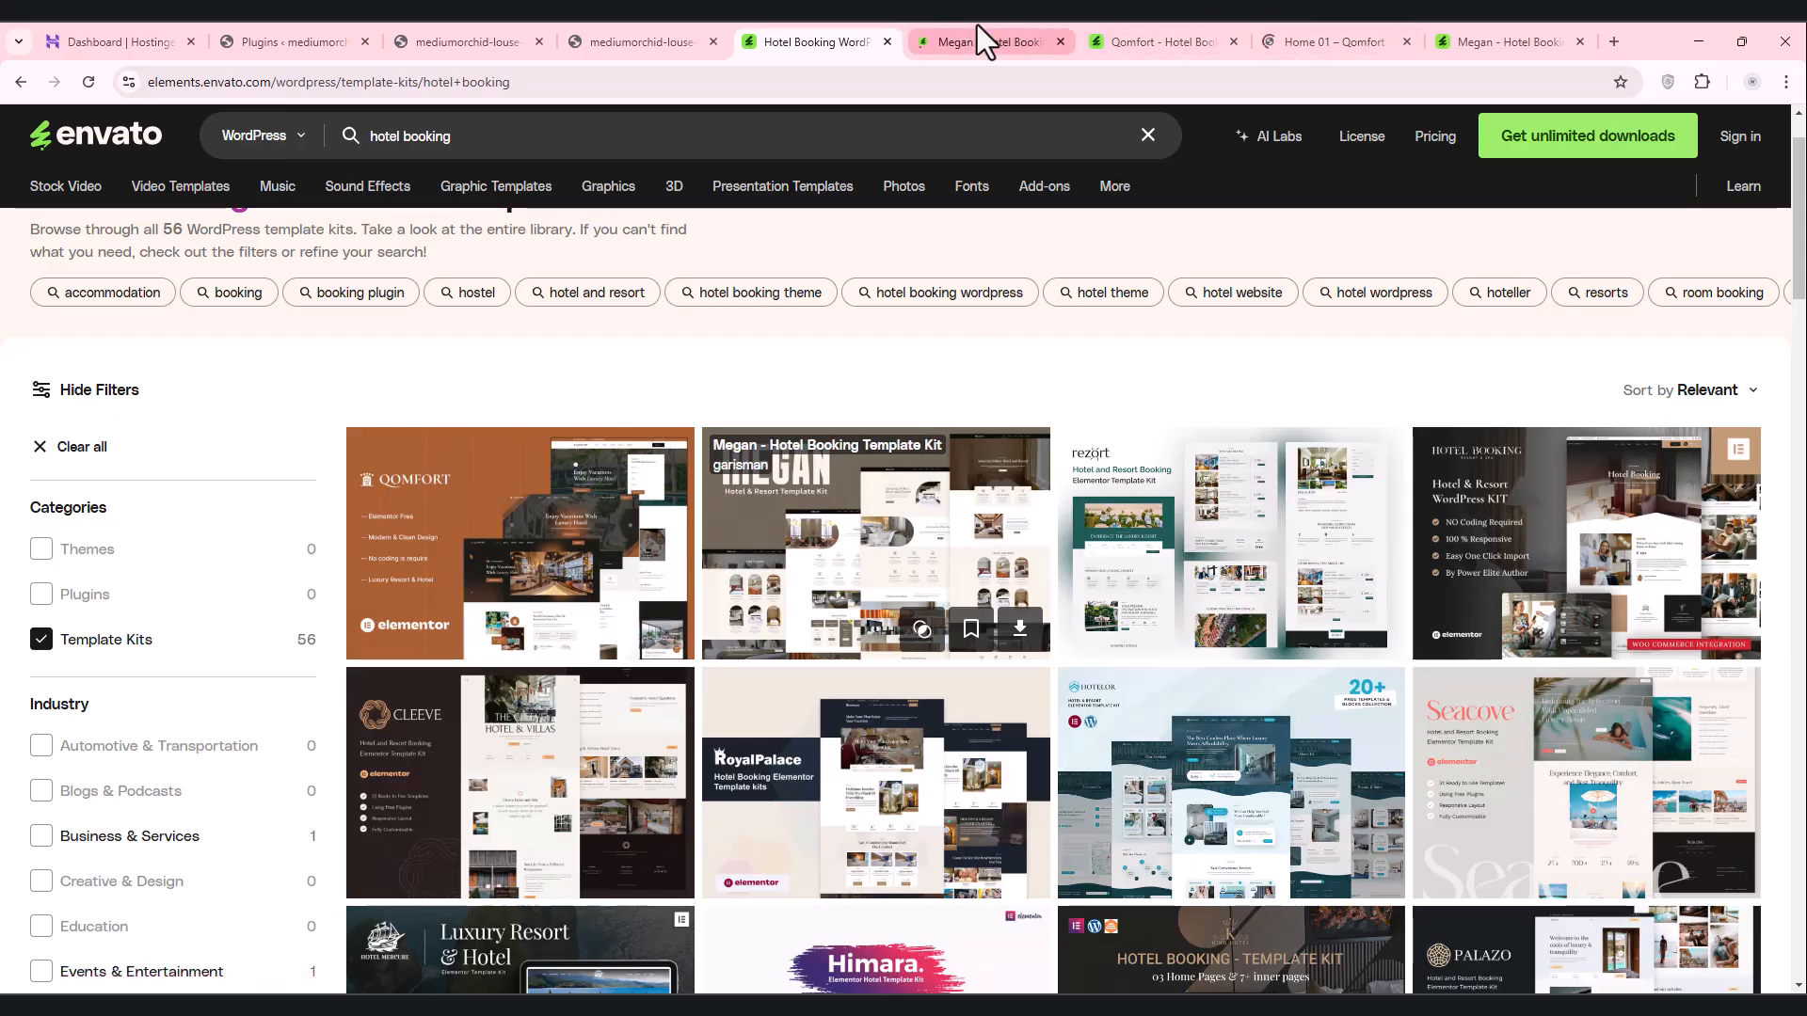
{"action": "left_click", "coordinate": [977, 28]}
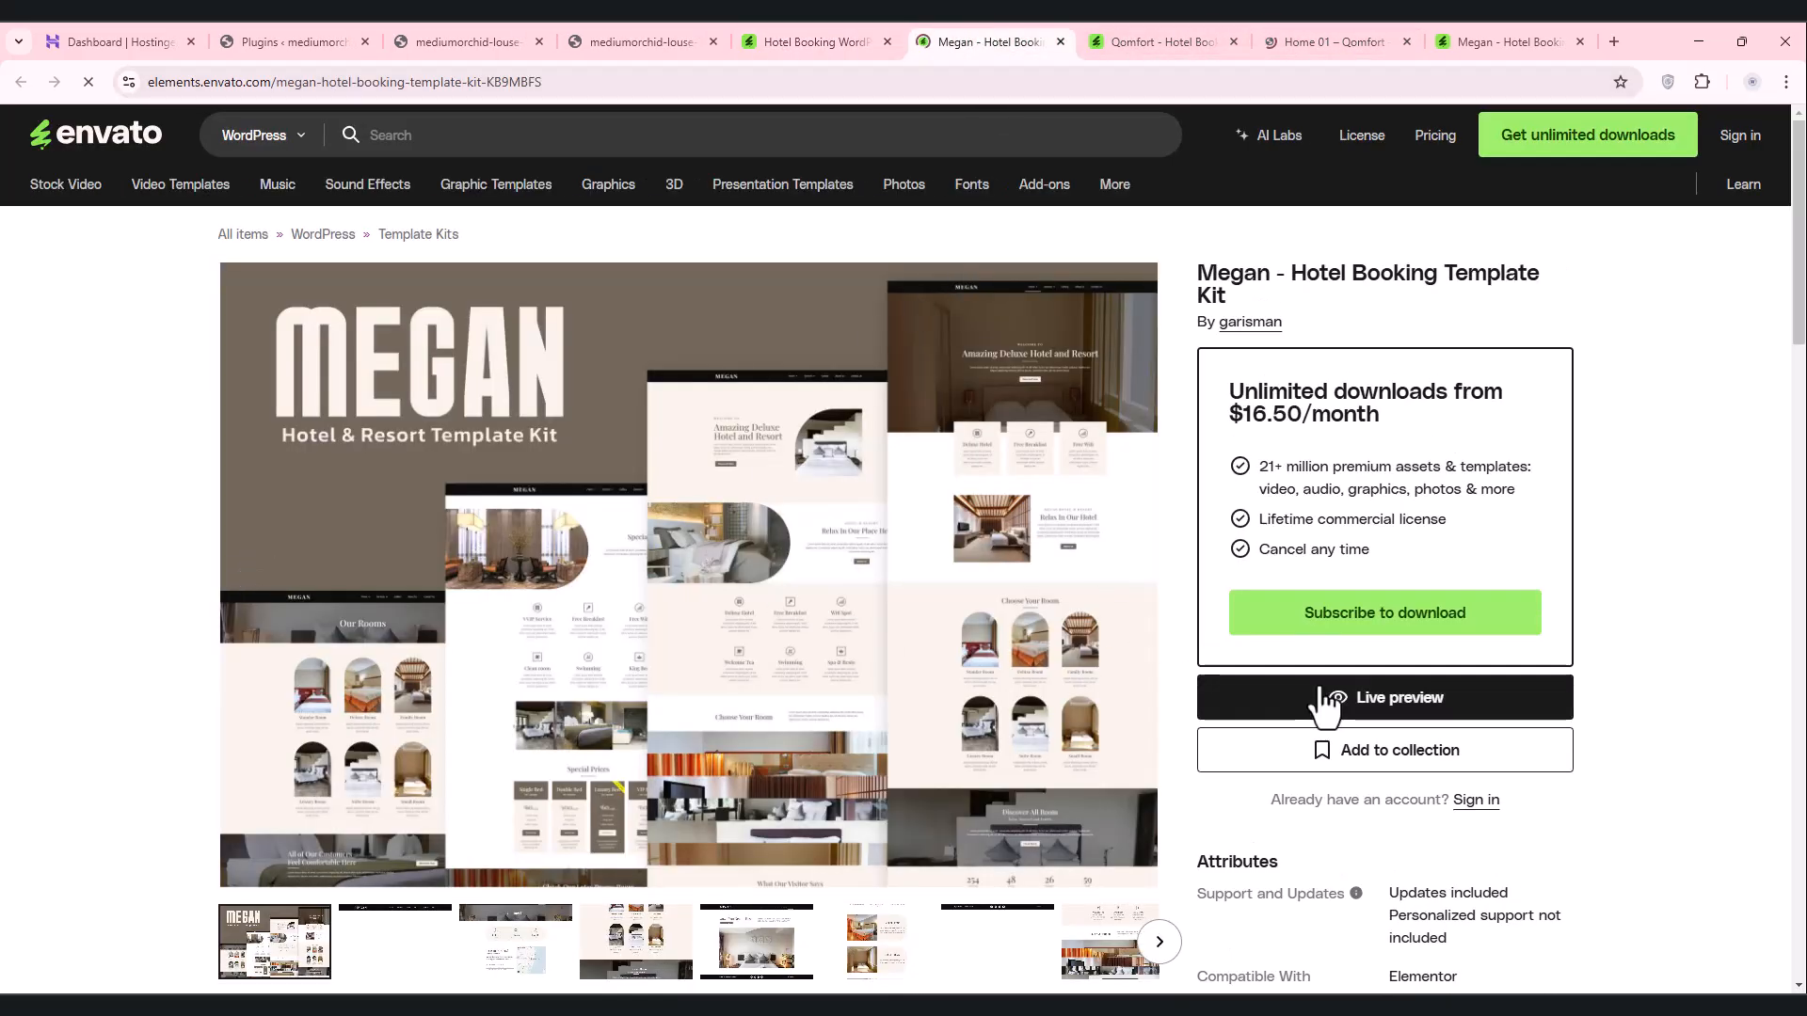
{"action": "middle_click", "coordinate": [1324, 701]}
{"action": "left_click", "coordinate": [1036, 33]}
{"action": "left_click_drag", "start_coordinate": [1036, 29], "coordinate": [1298, 25]}
Step: Show the advanced details of the Megan preview's privacy warning and close that preview tab
{"action": "left_click", "coordinate": [1214, 29]}
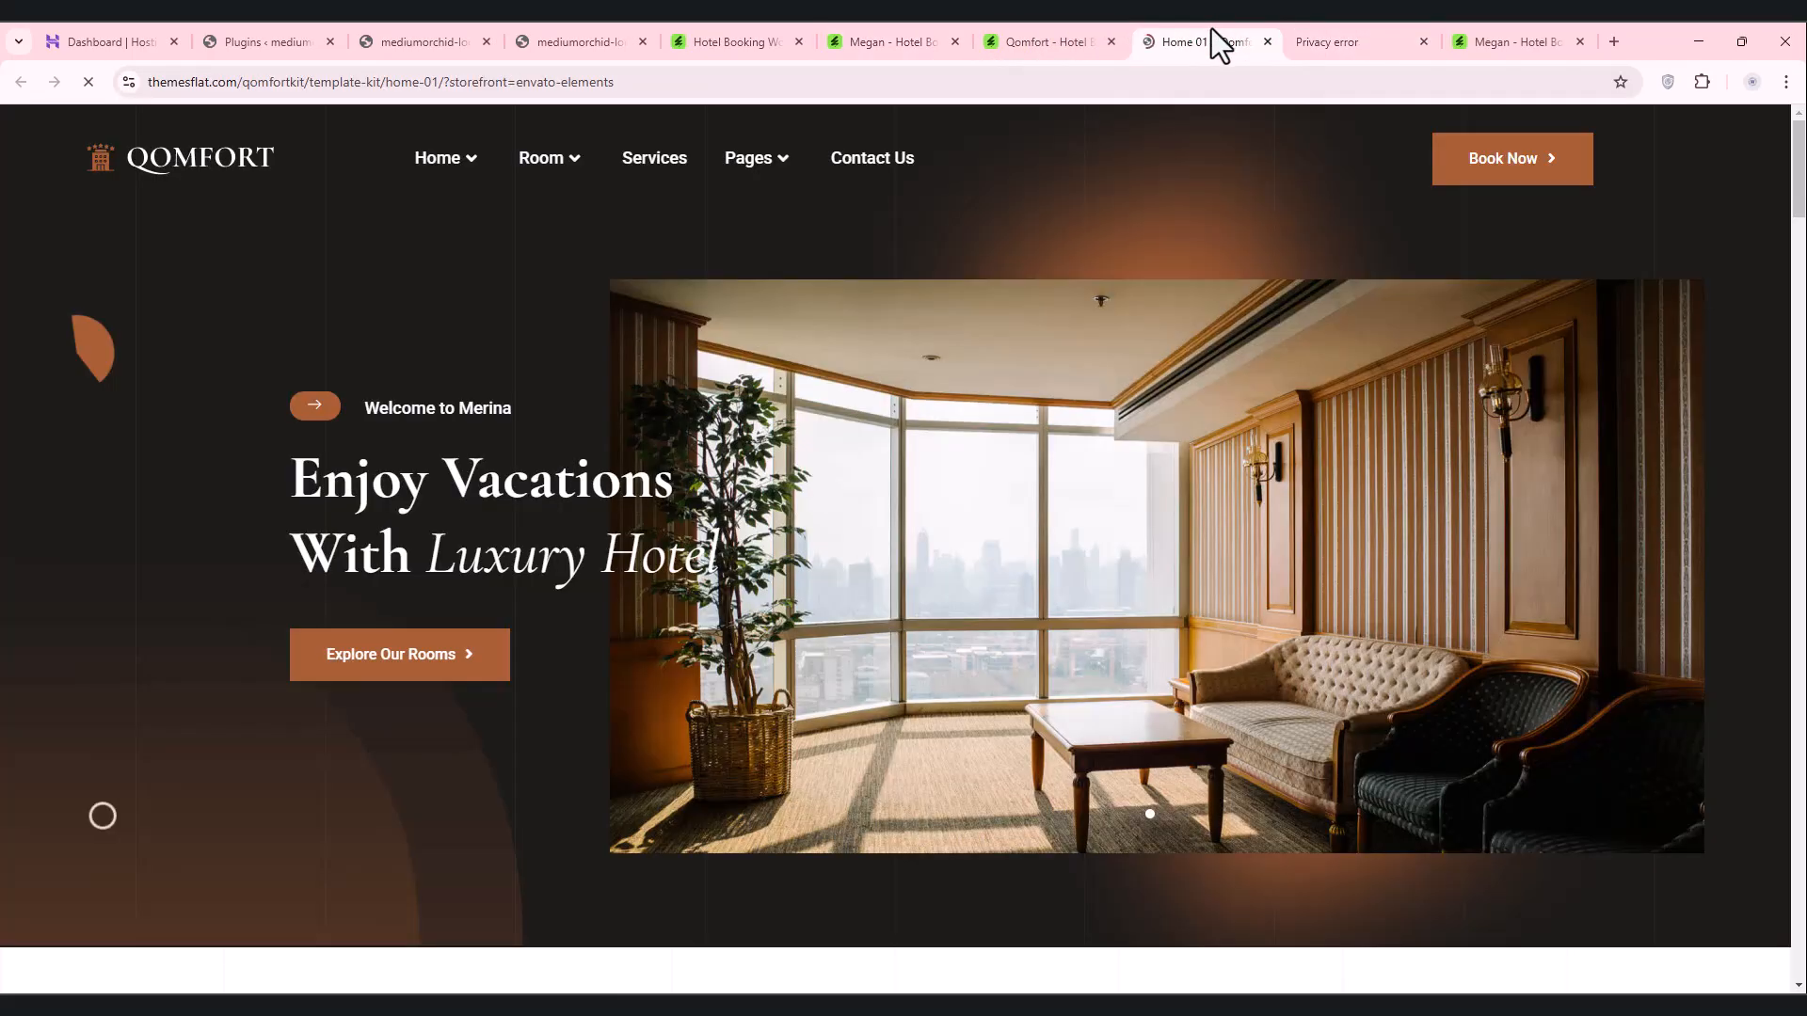
{"action": "left_click", "coordinate": [1369, 41]}
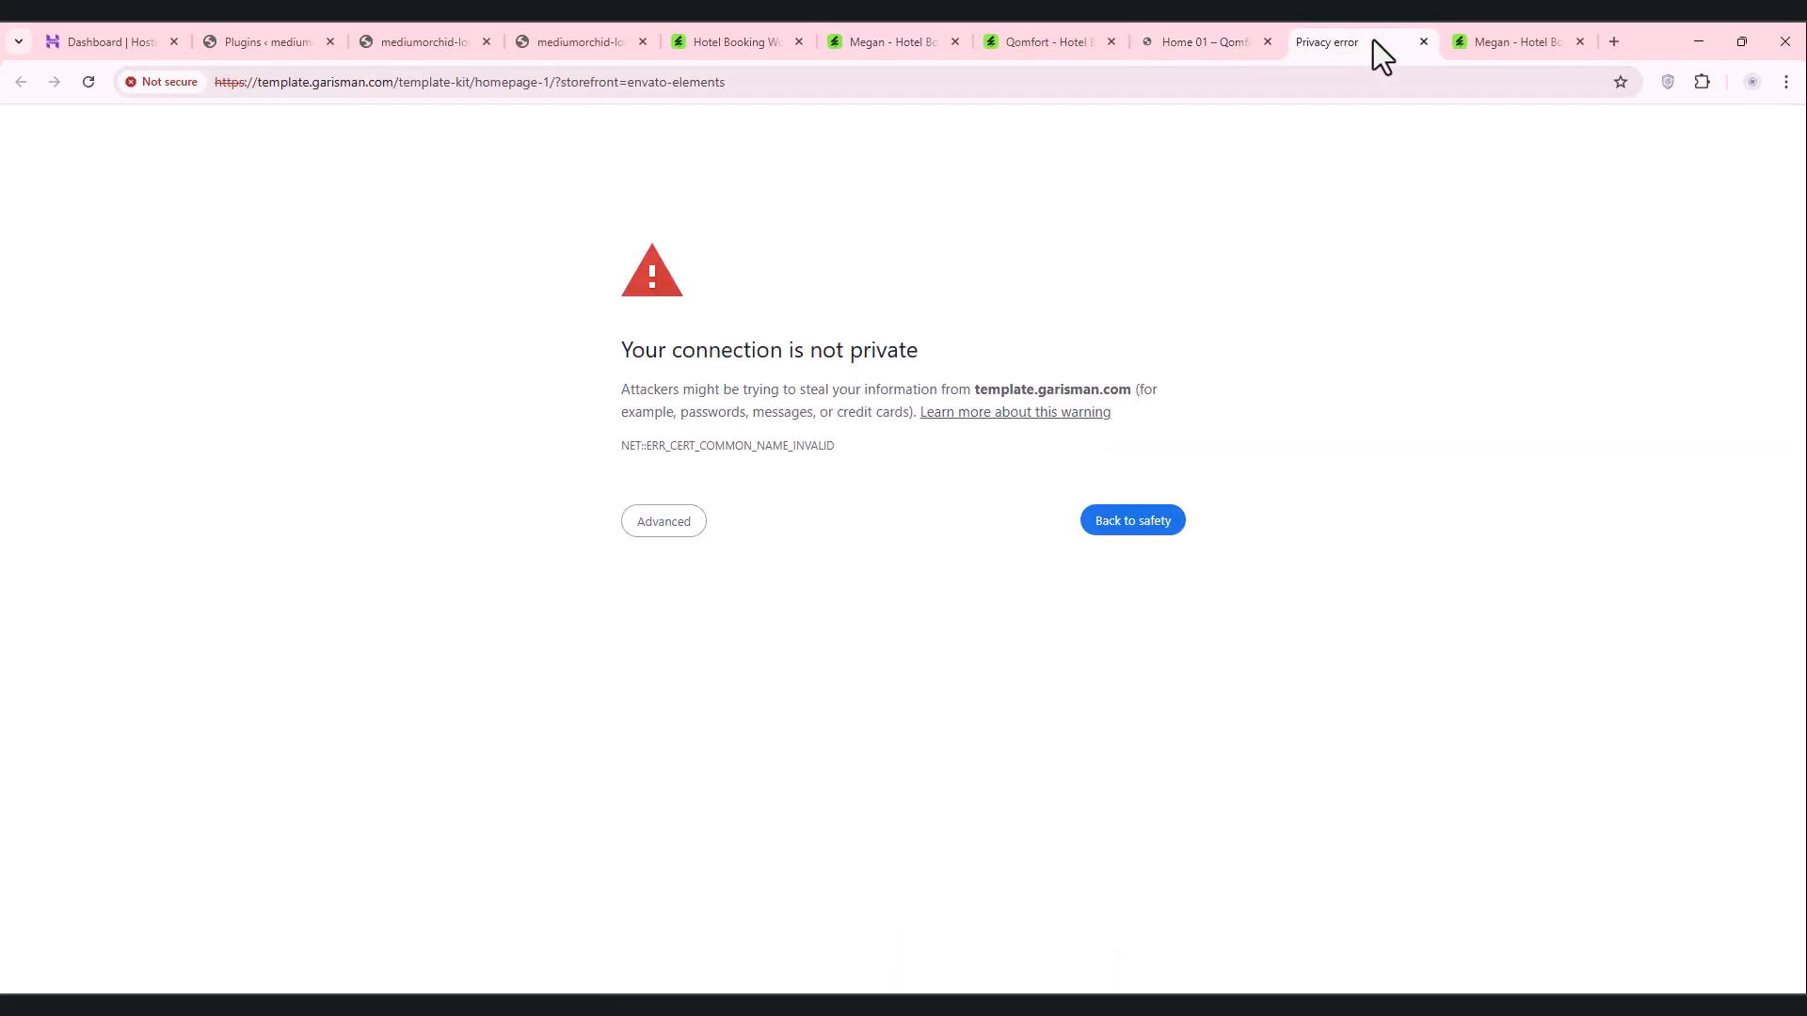
{"action": "left_click", "coordinate": [685, 546]}
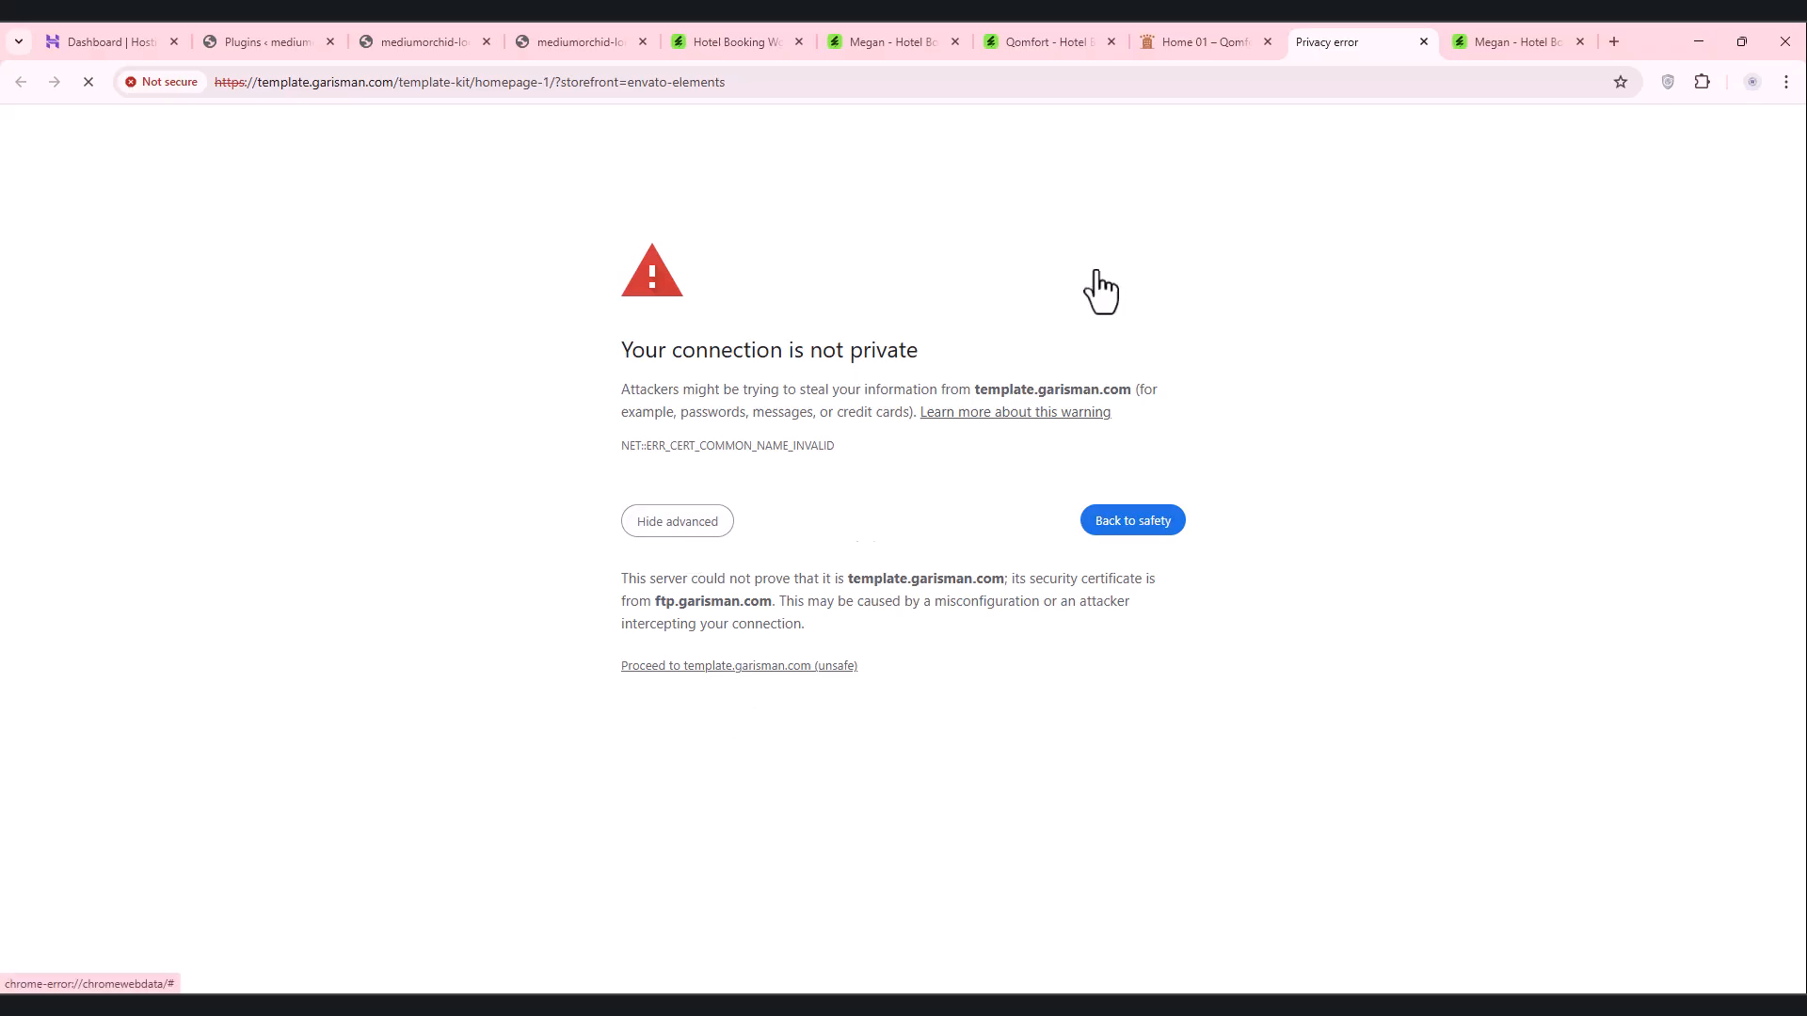
{"action": "left_click", "coordinate": [1169, 28]}
{"action": "left_click", "coordinate": [1075, 32]}
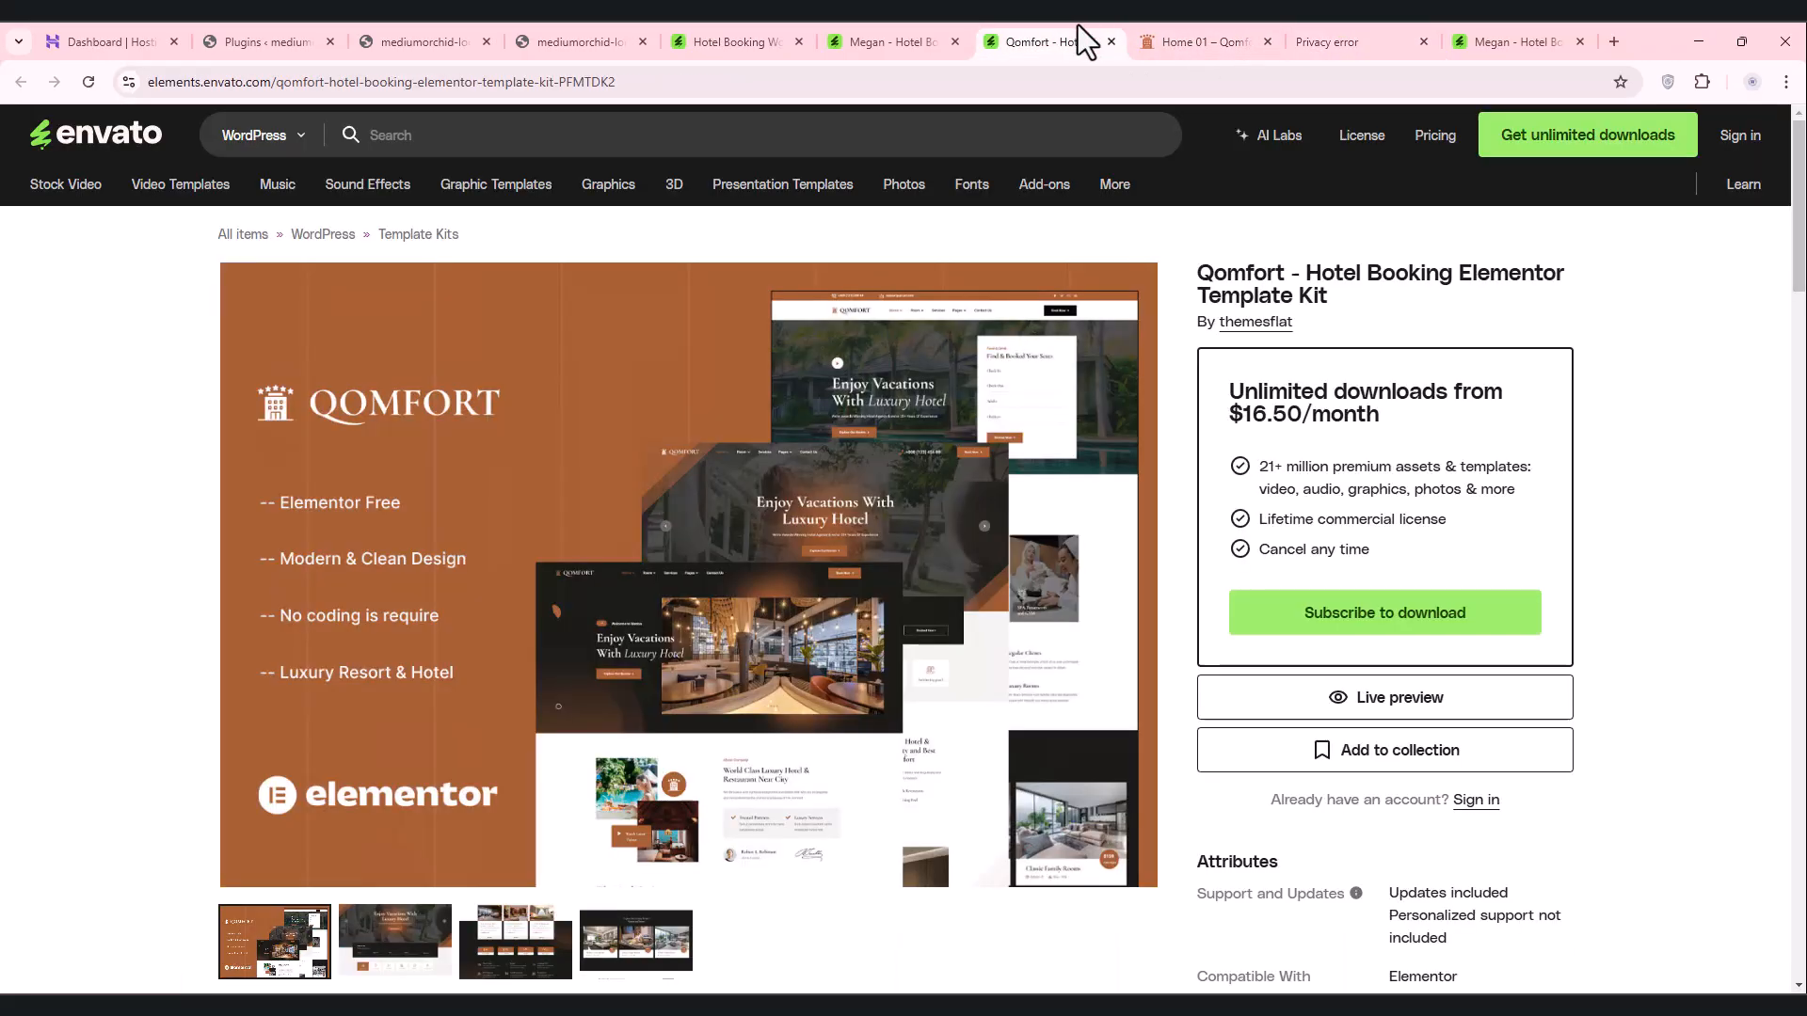
{"action": "left_click", "coordinate": [1397, 28]}
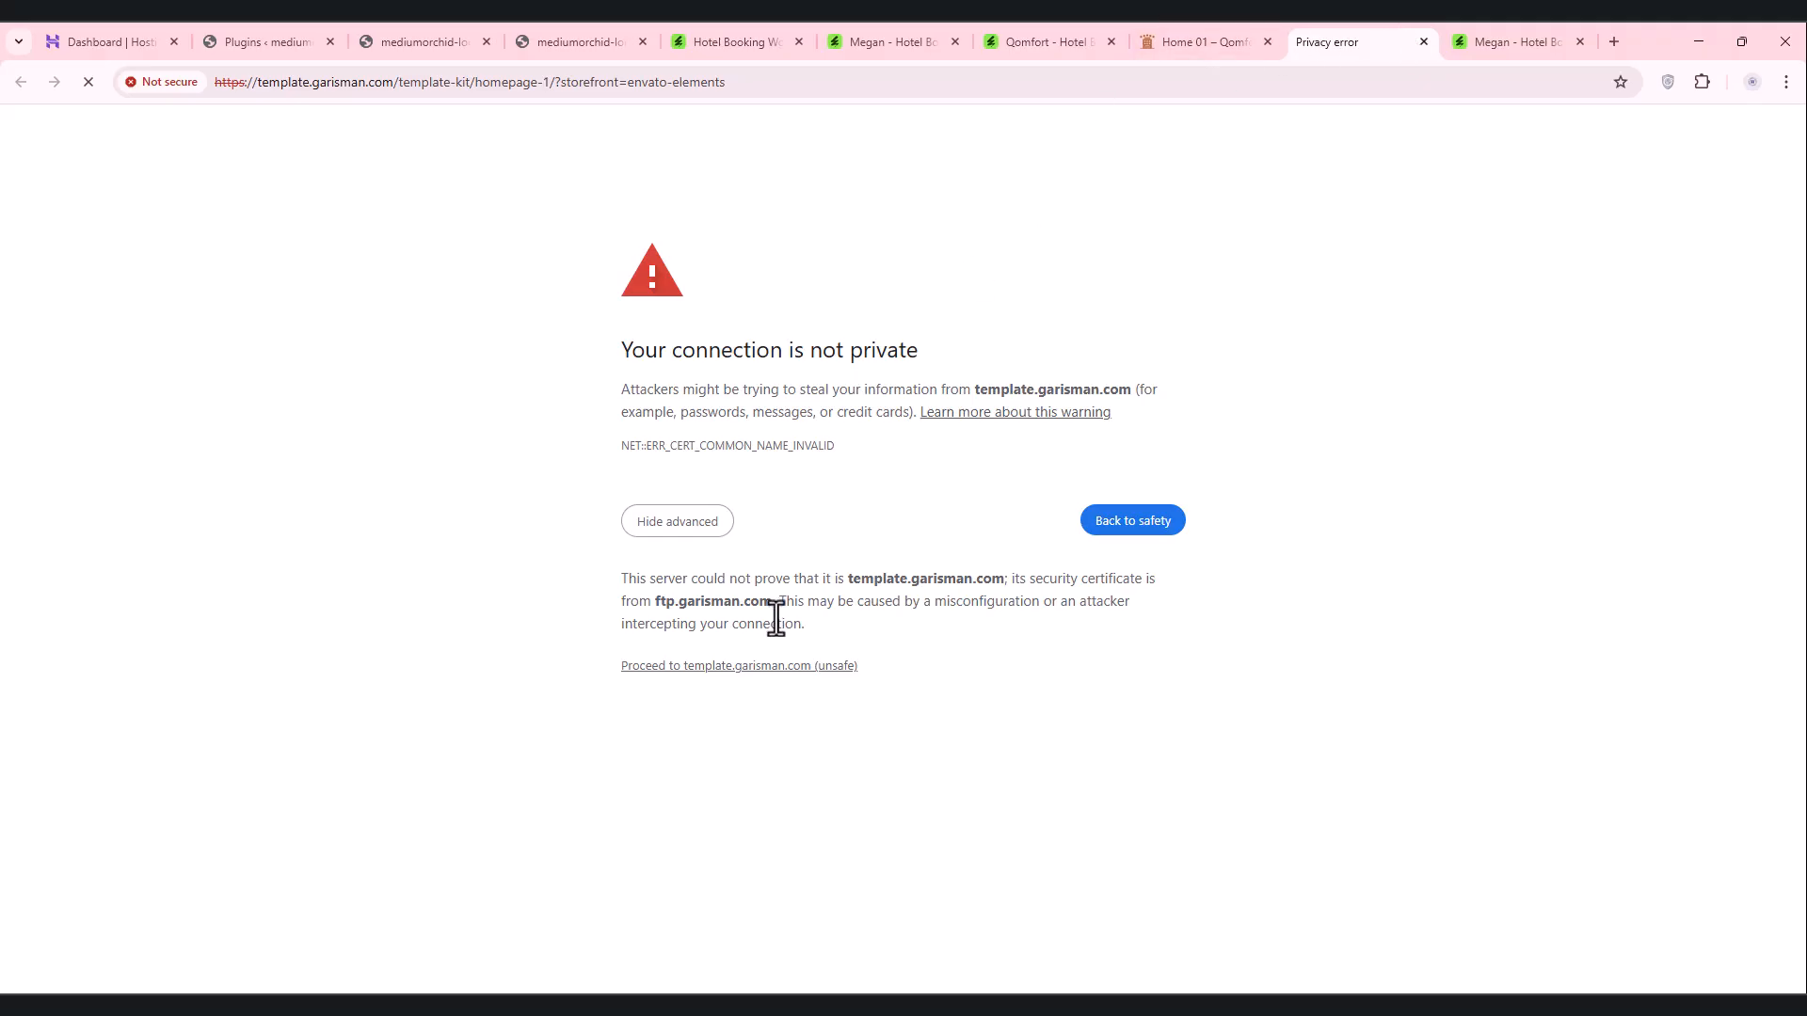
{"action": "left_click", "coordinate": [1422, 42]}
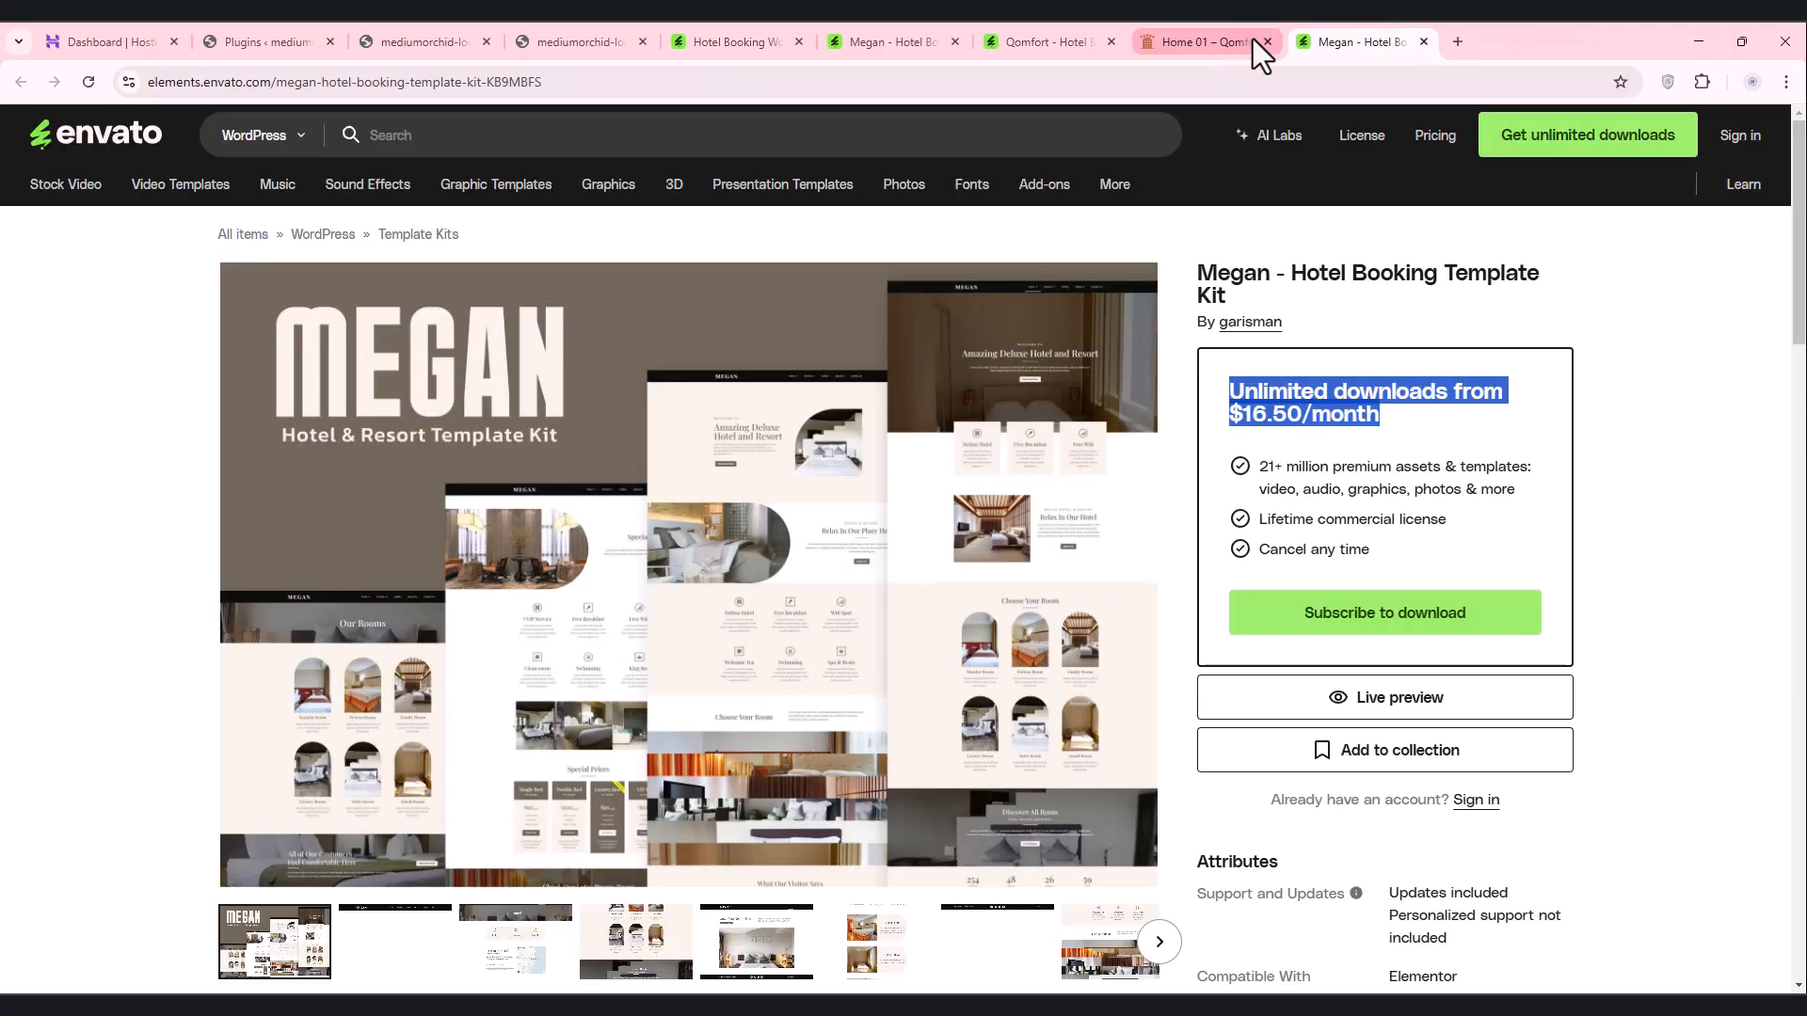
Step: Open the Rezort - Hotel & Resort Booking Elementor Template Kit from the results and launch its live preview
{"action": "left_click", "coordinate": [723, 38]}
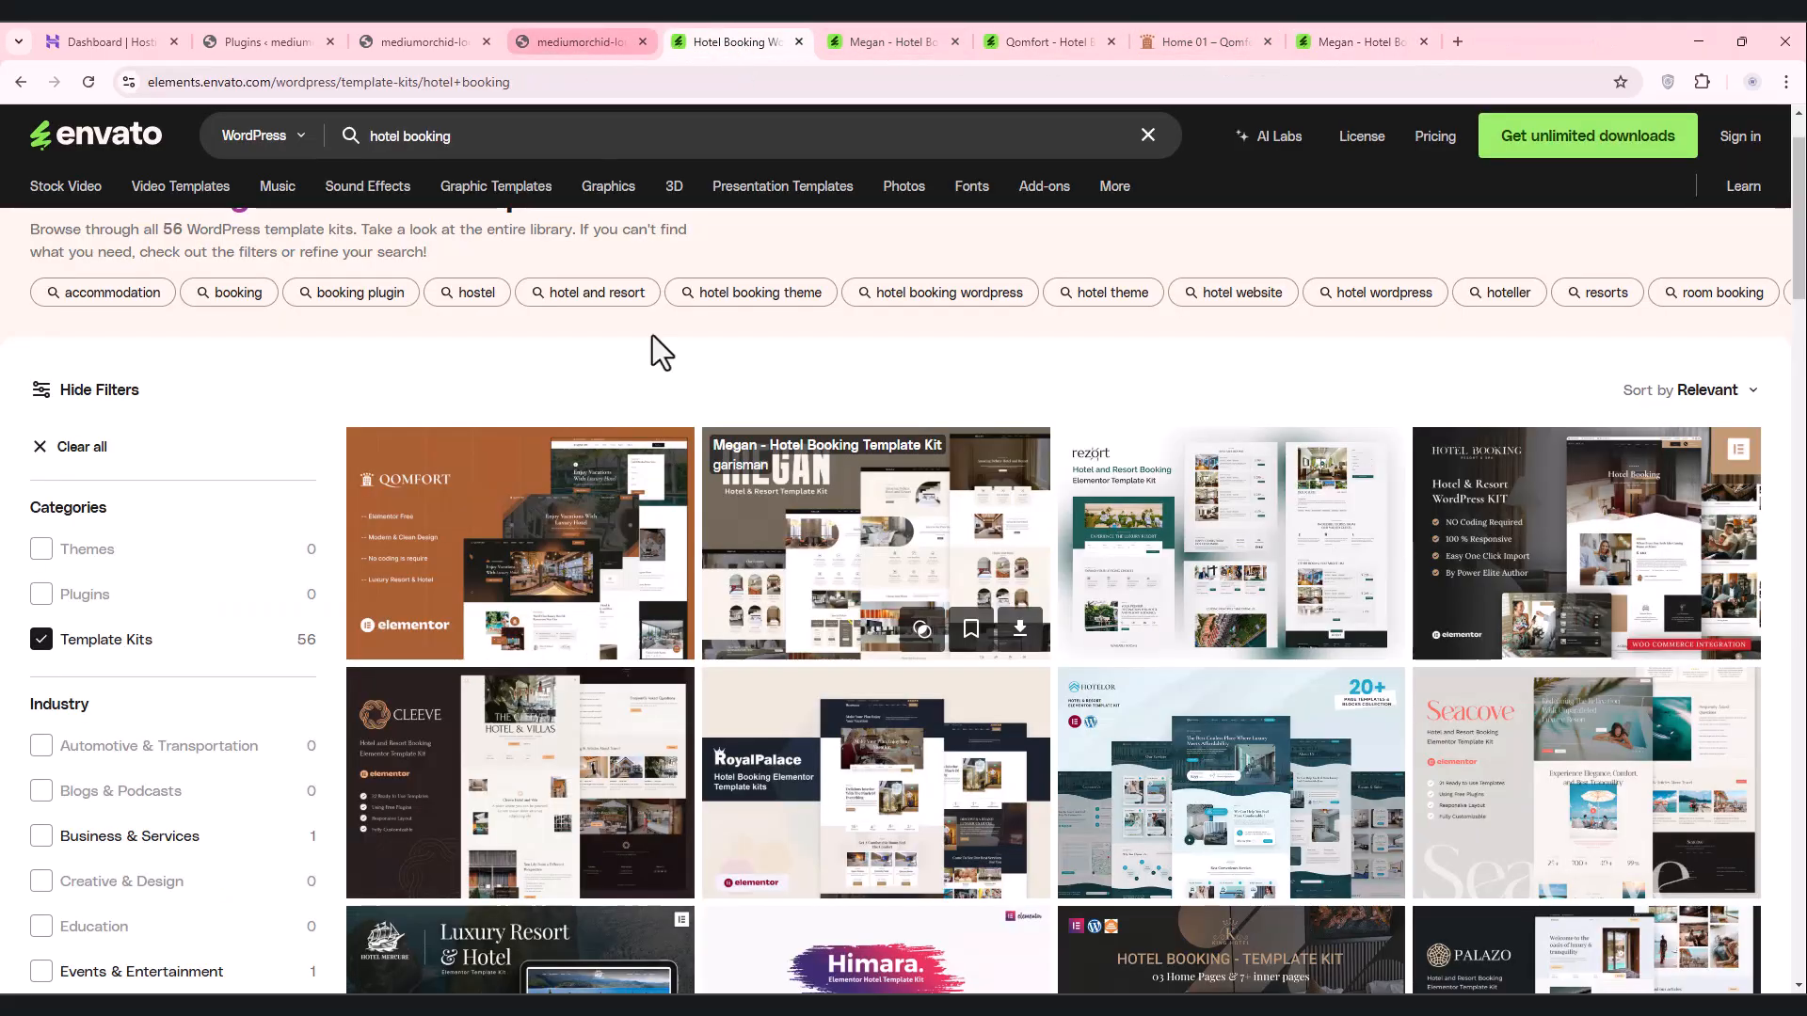
{"action": "middle_click", "coordinate": [1267, 566]}
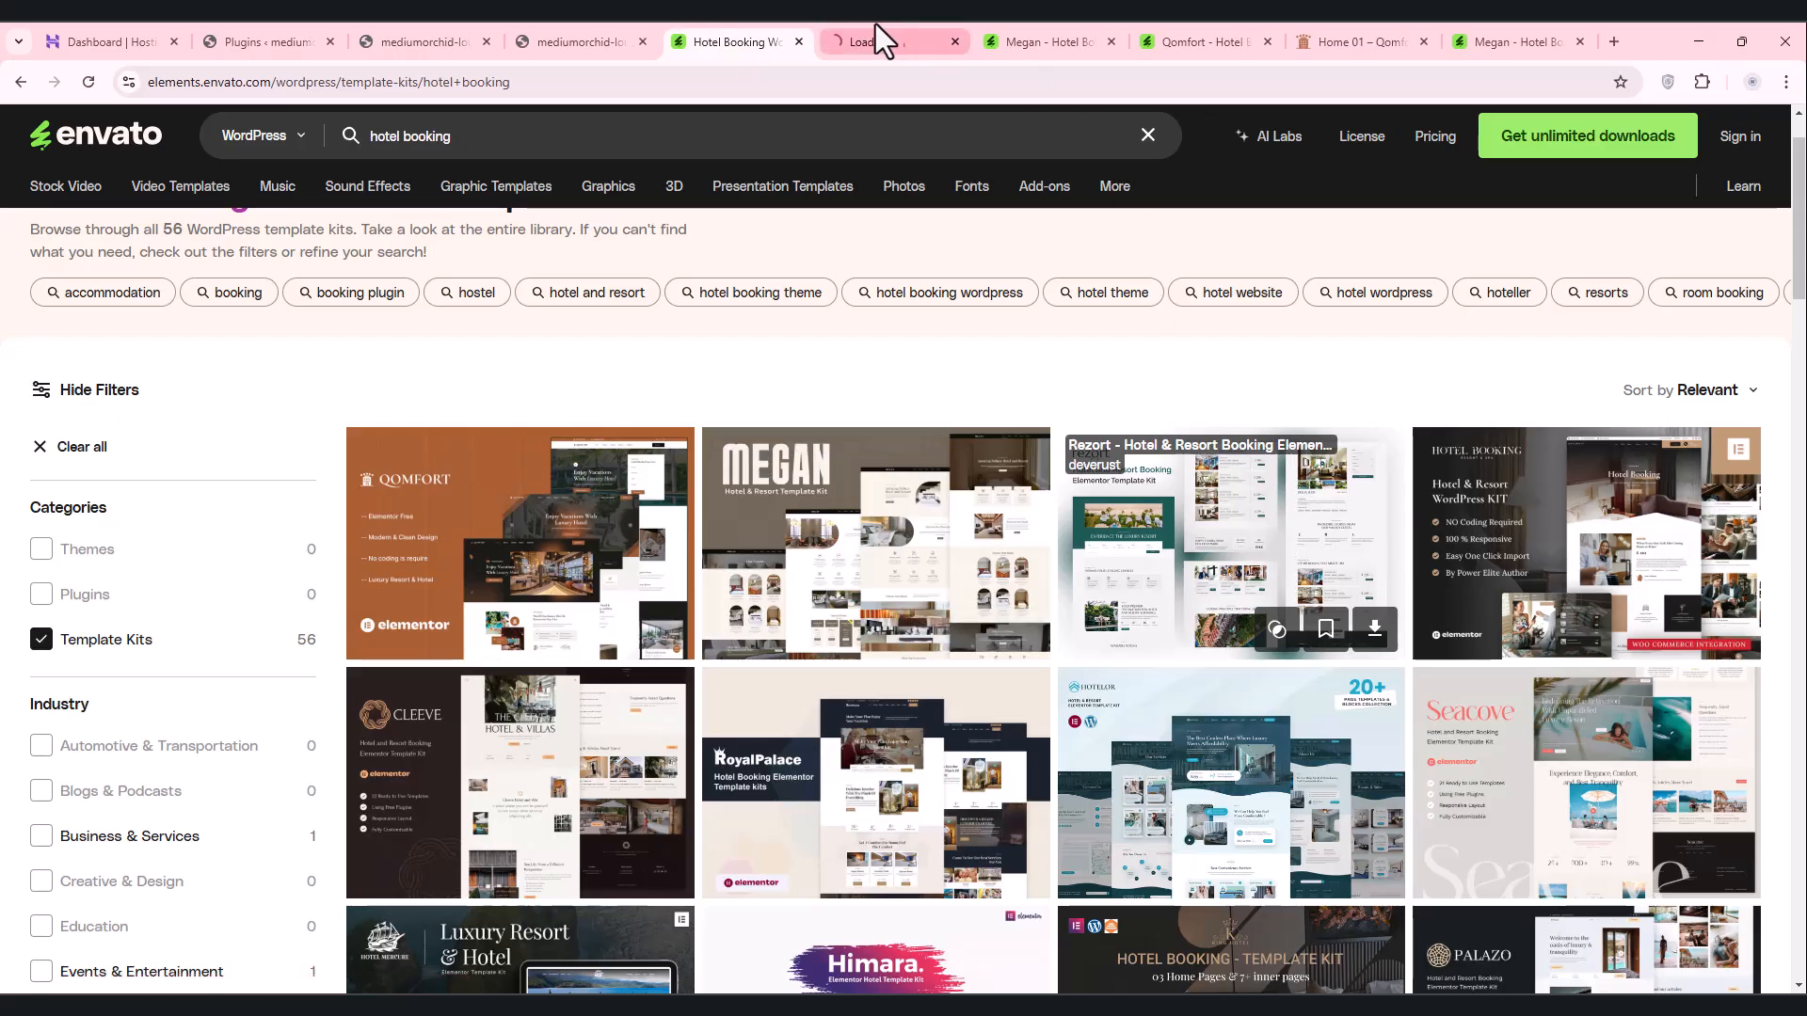
{"action": "left_click", "coordinate": [1331, 37]}
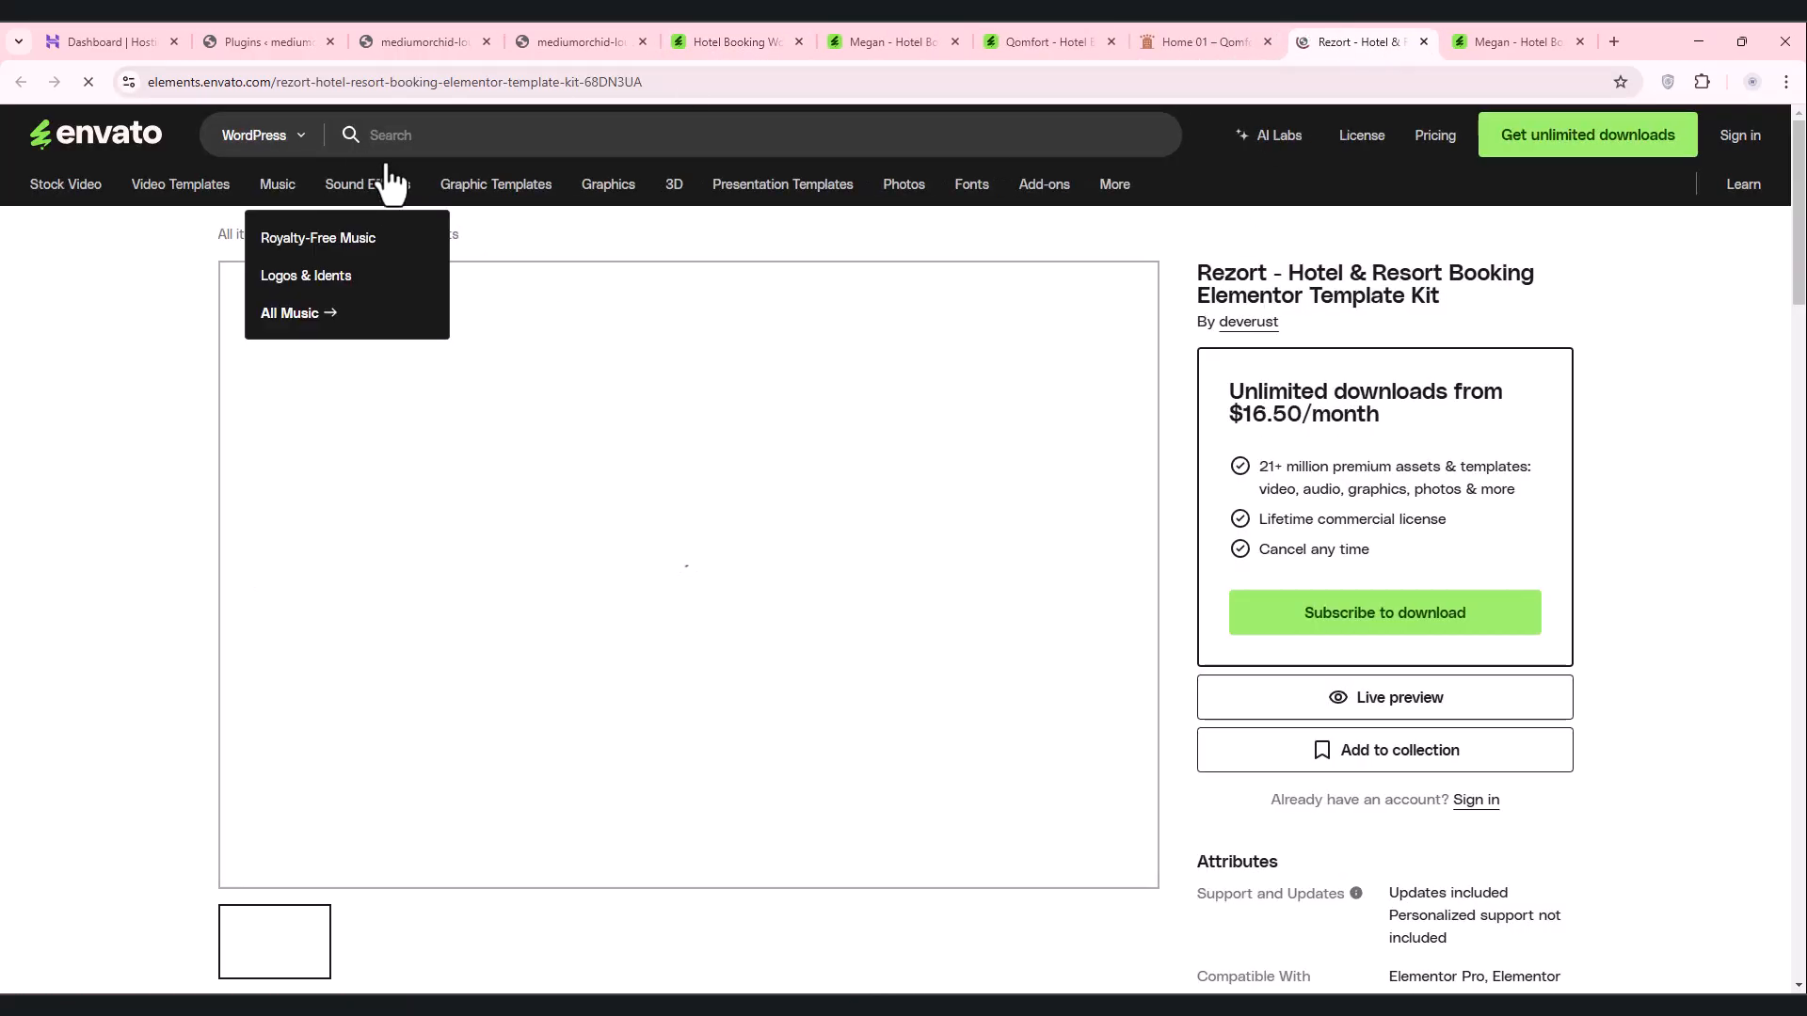
{"action": "left_click", "coordinate": [1448, 715]}
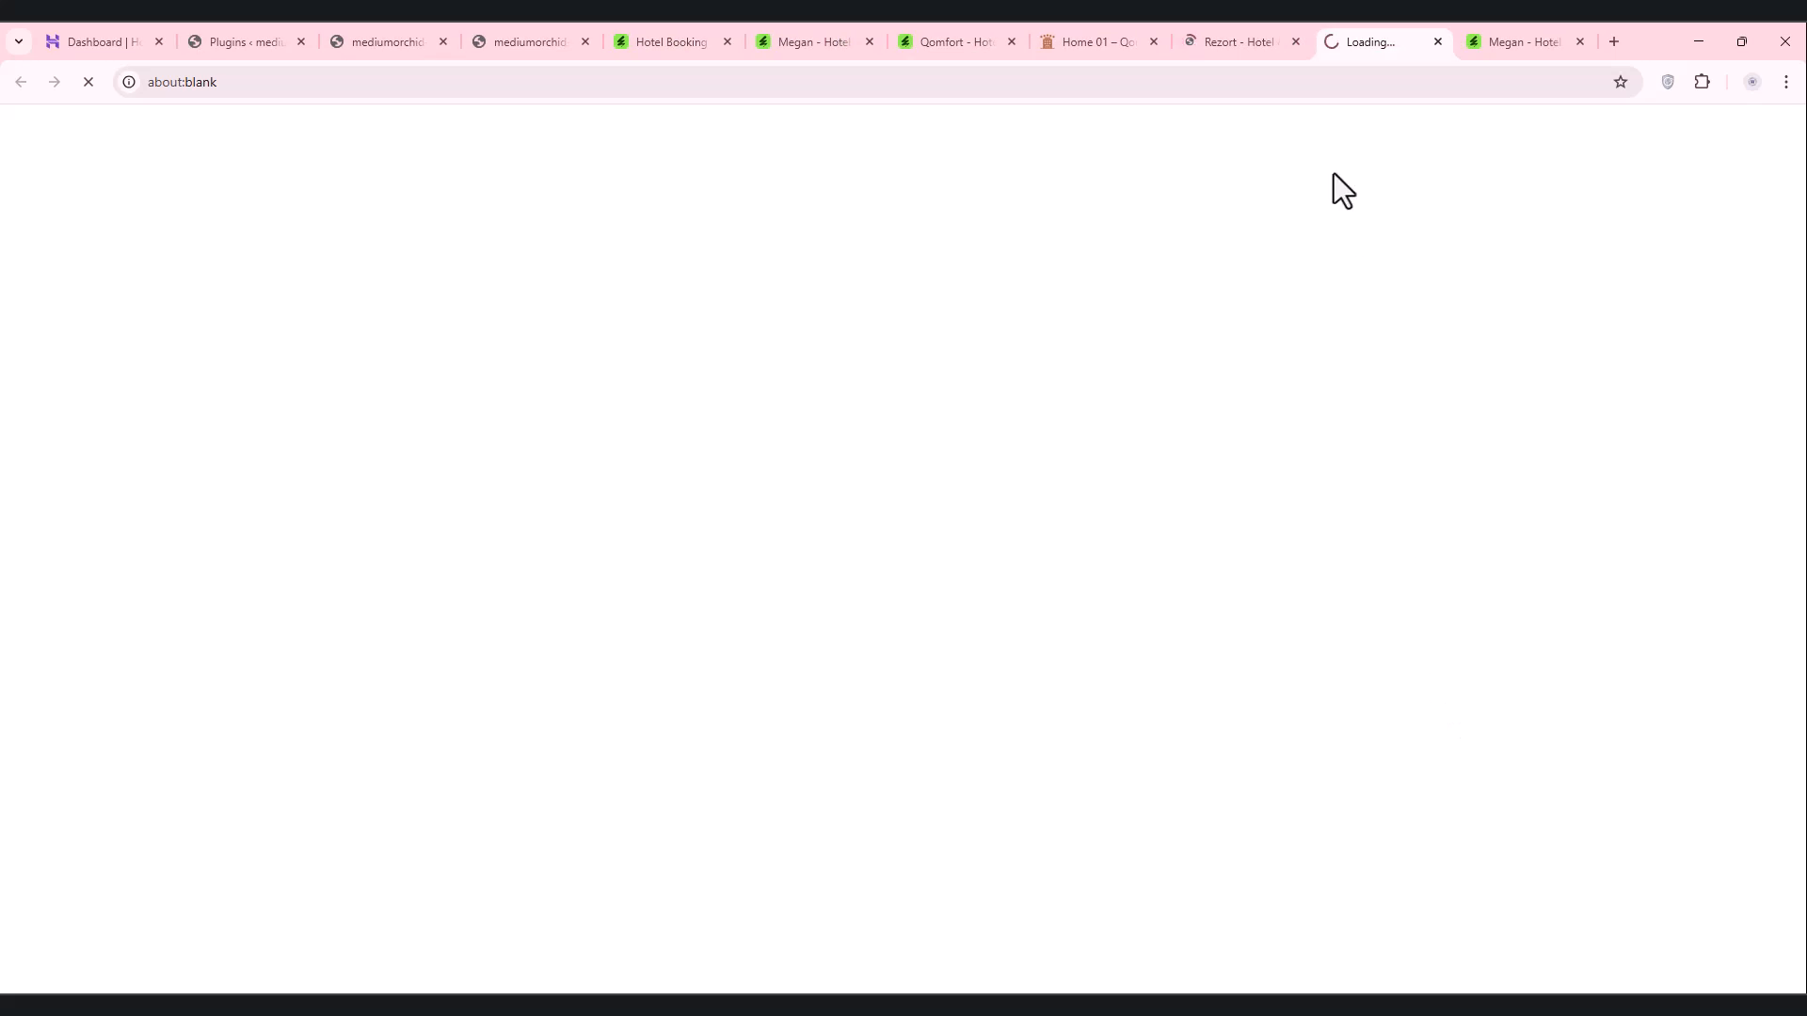
Step: Examine the hero section, booking form and lodging choices on the Rezort preview's home page
{"action": "mouse_move", "coordinate": [997, 42]}
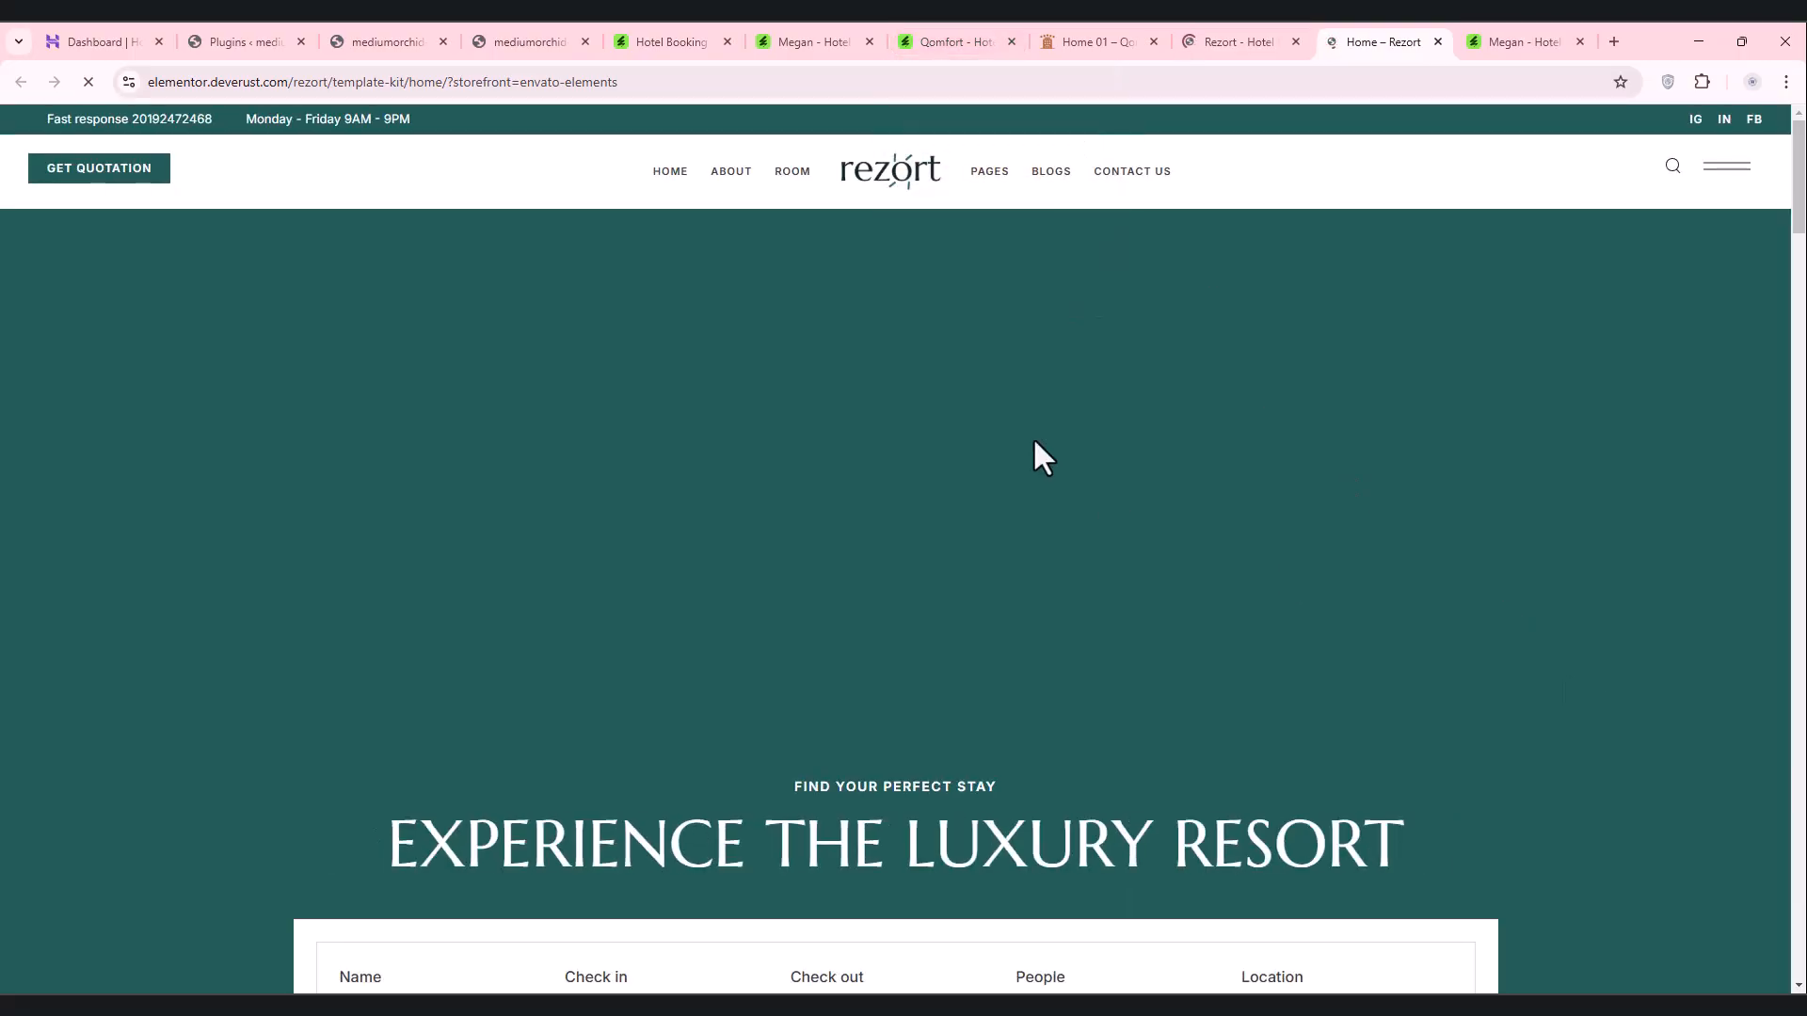
{"action": "scroll", "coordinate": [1016, 397], "scroll_direction": "down", "scroll_amount": 4}
{"action": "scroll", "coordinate": [1018, 401], "scroll_direction": "down", "scroll_amount": 5}
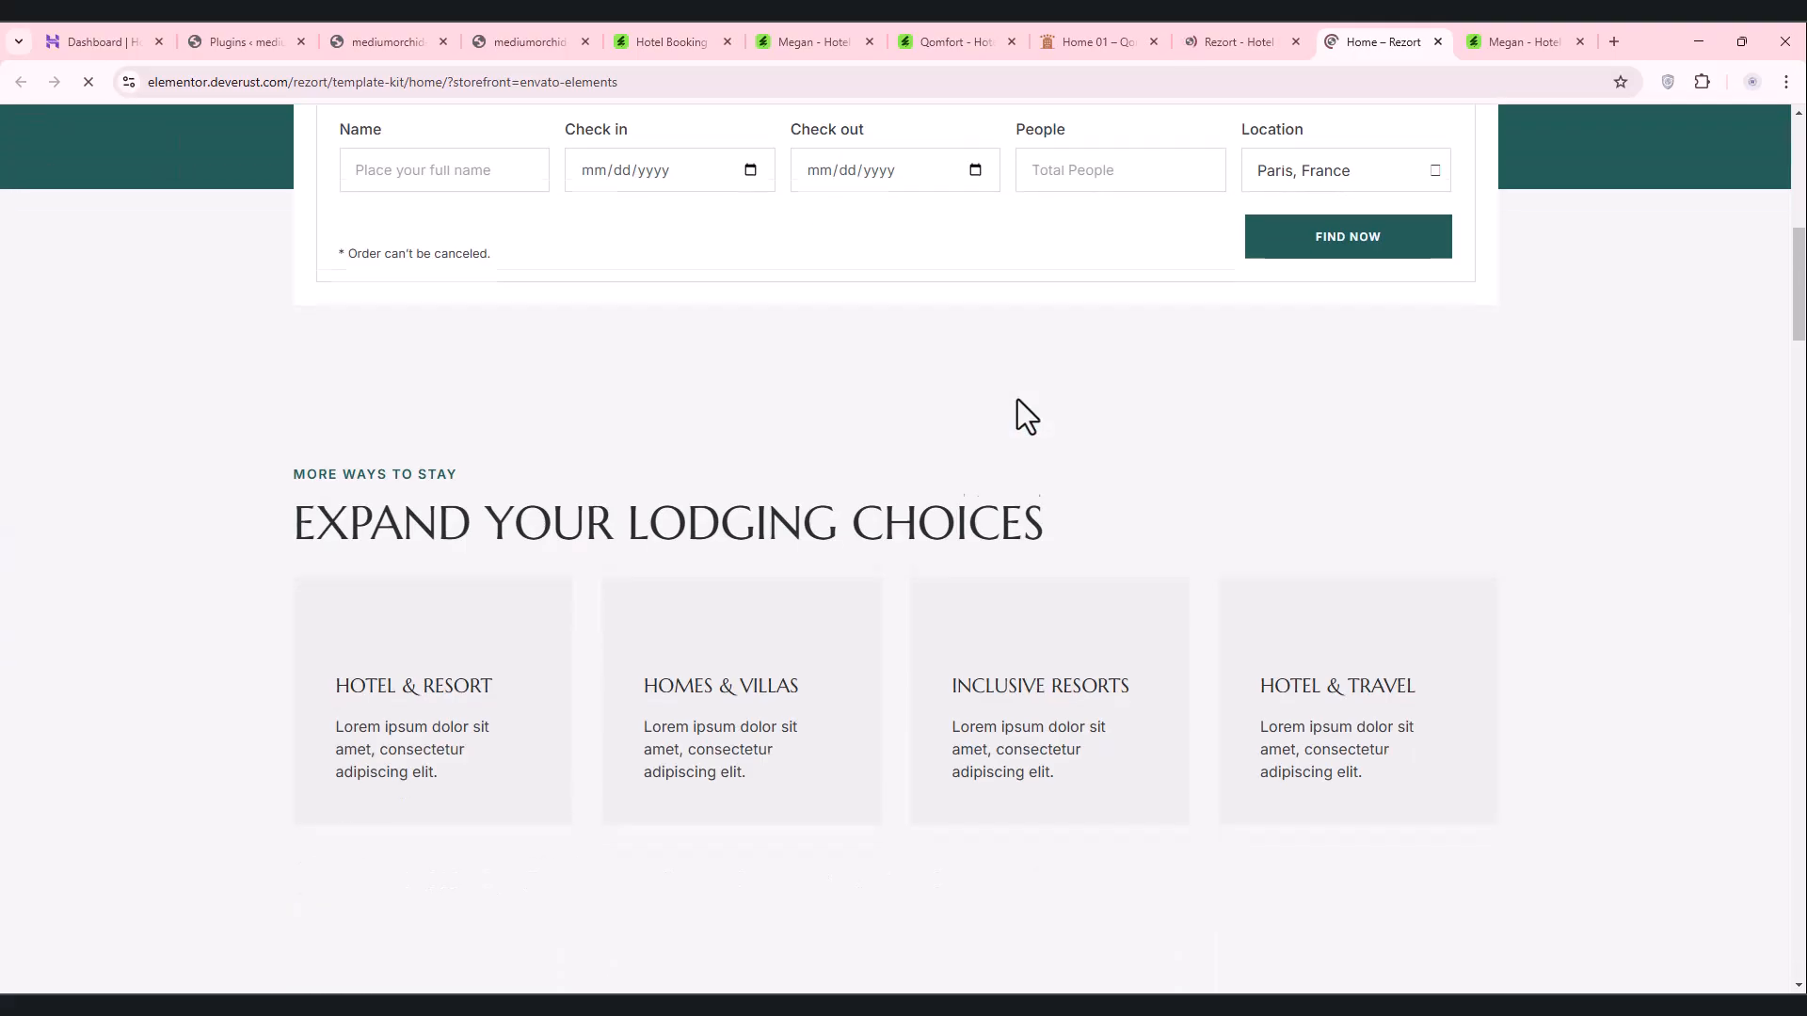
{"action": "scroll", "coordinate": [1018, 401], "scroll_direction": "up", "scroll_amount": 2}
{"action": "left_click", "coordinate": [629, 83]}
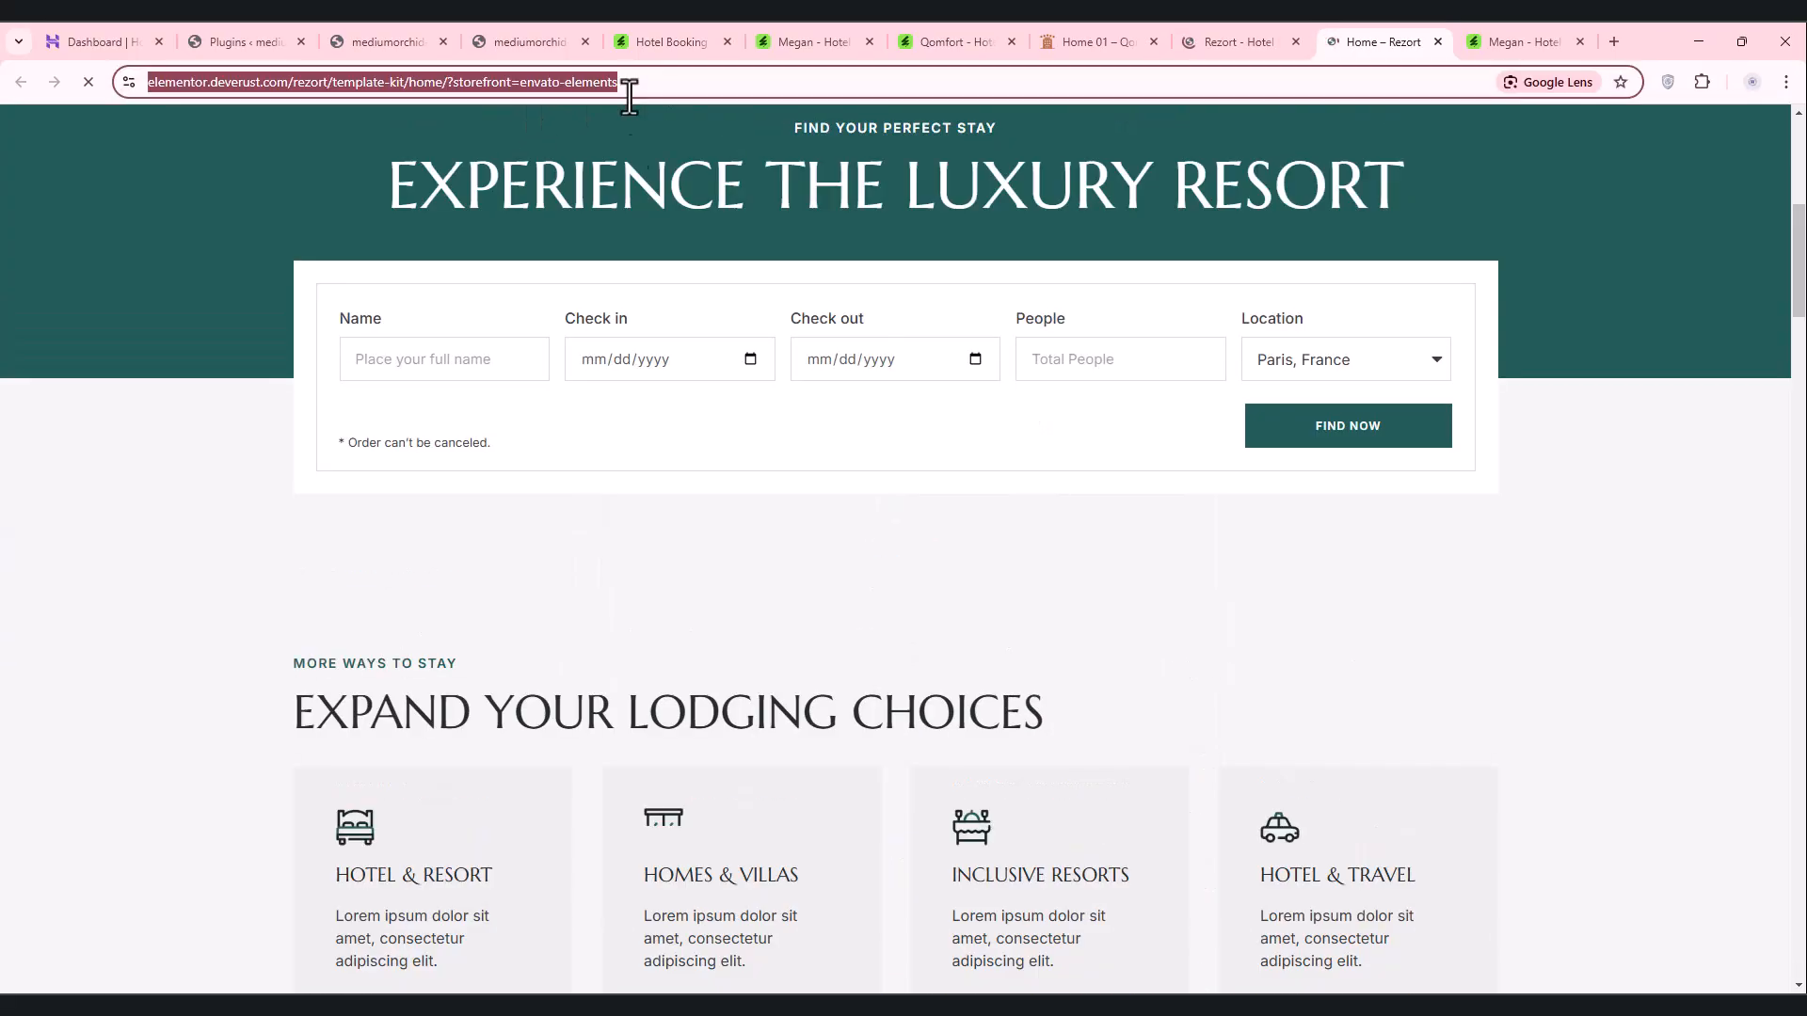
{"action": "scroll", "coordinate": [1139, 506], "scroll_direction": "up", "scroll_amount": 7}
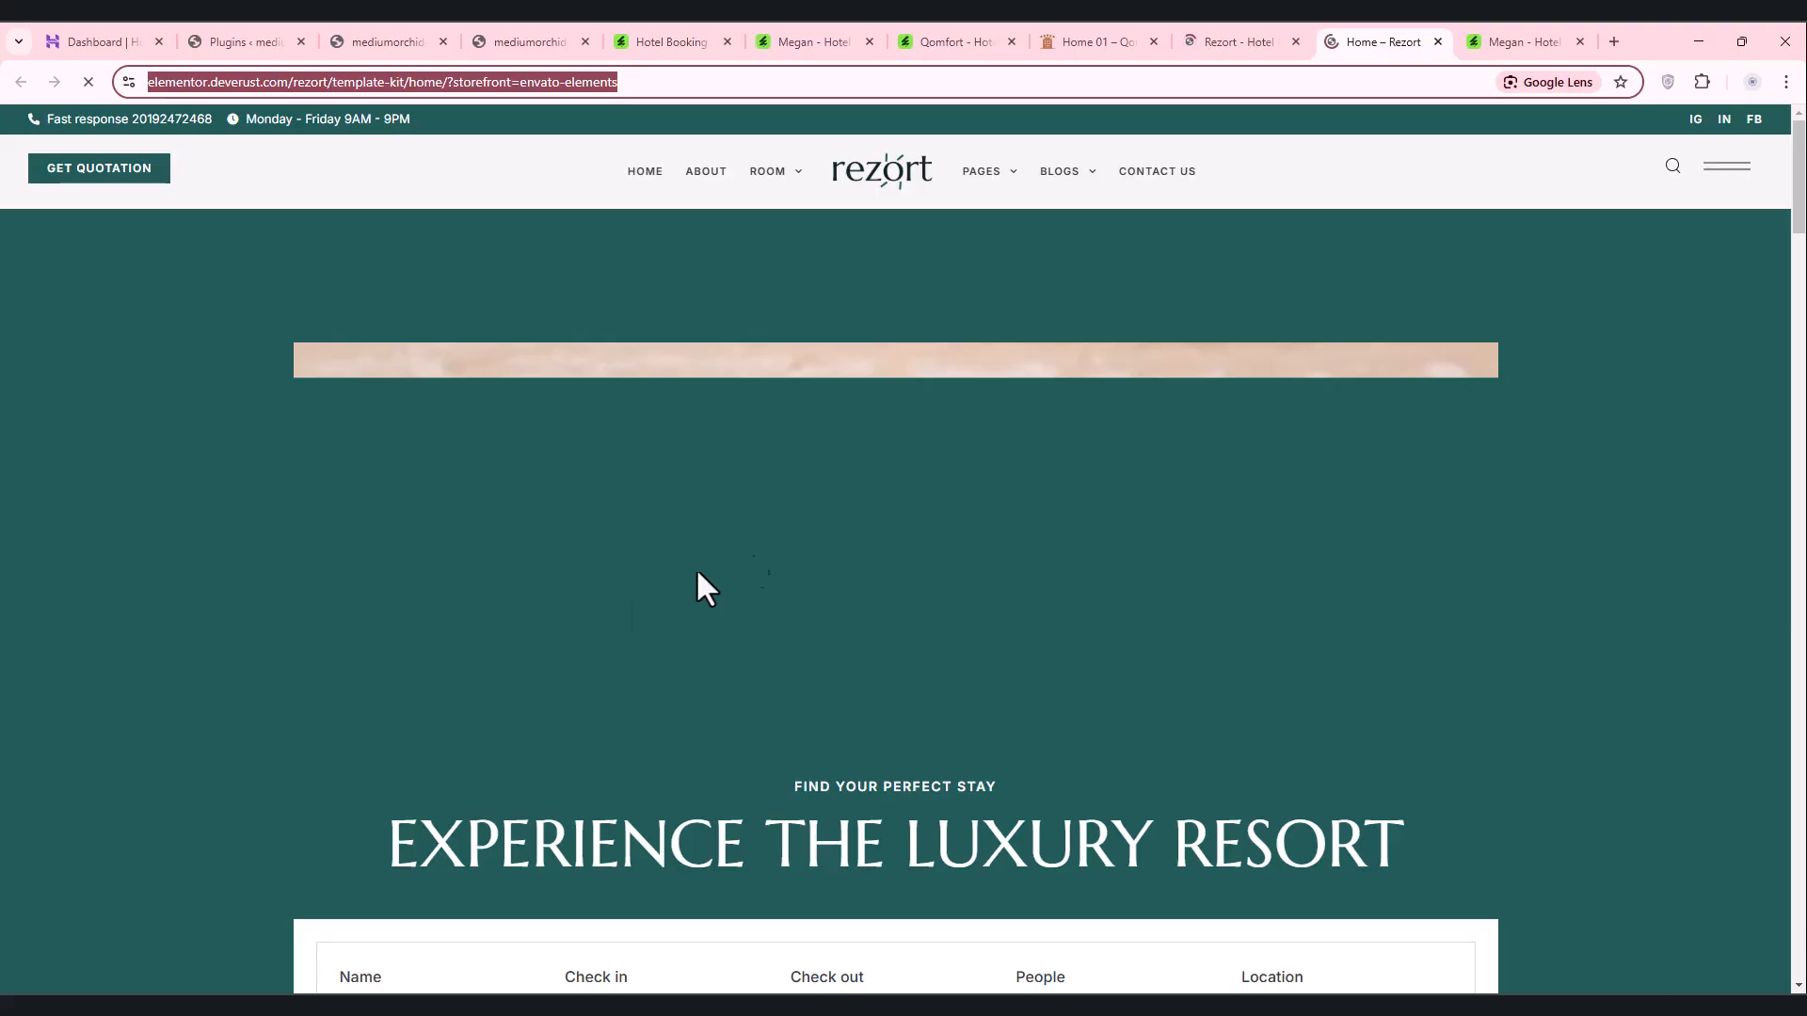
Step: Look through the full Rezort home page, dismiss the newsletter pop-up, and review the Available Rooms section
{"action": "scroll", "coordinate": [793, 534], "scroll_direction": "down", "scroll_amount": 12}
{"action": "scroll", "coordinate": [788, 533], "scroll_direction": "down", "scroll_amount": 15}
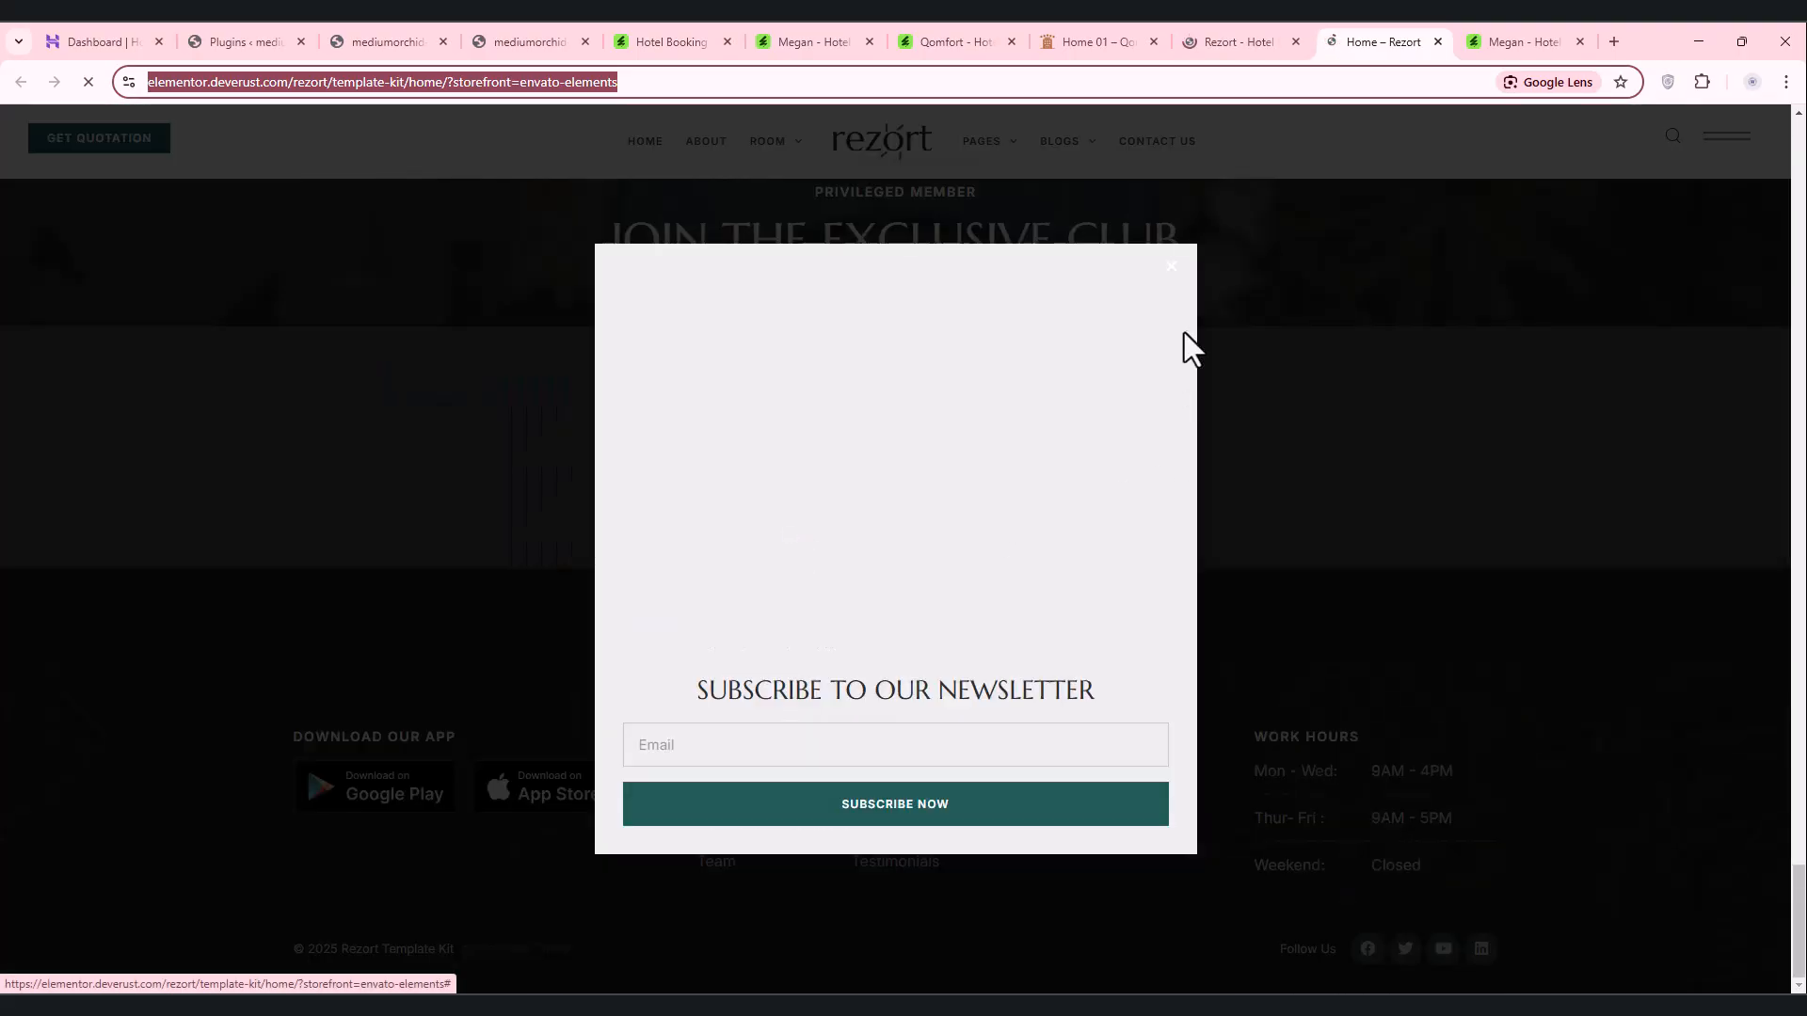
{"action": "left_click", "coordinate": [1173, 273]}
{"action": "scroll", "coordinate": [1161, 427], "scroll_direction": "up", "scroll_amount": 15}
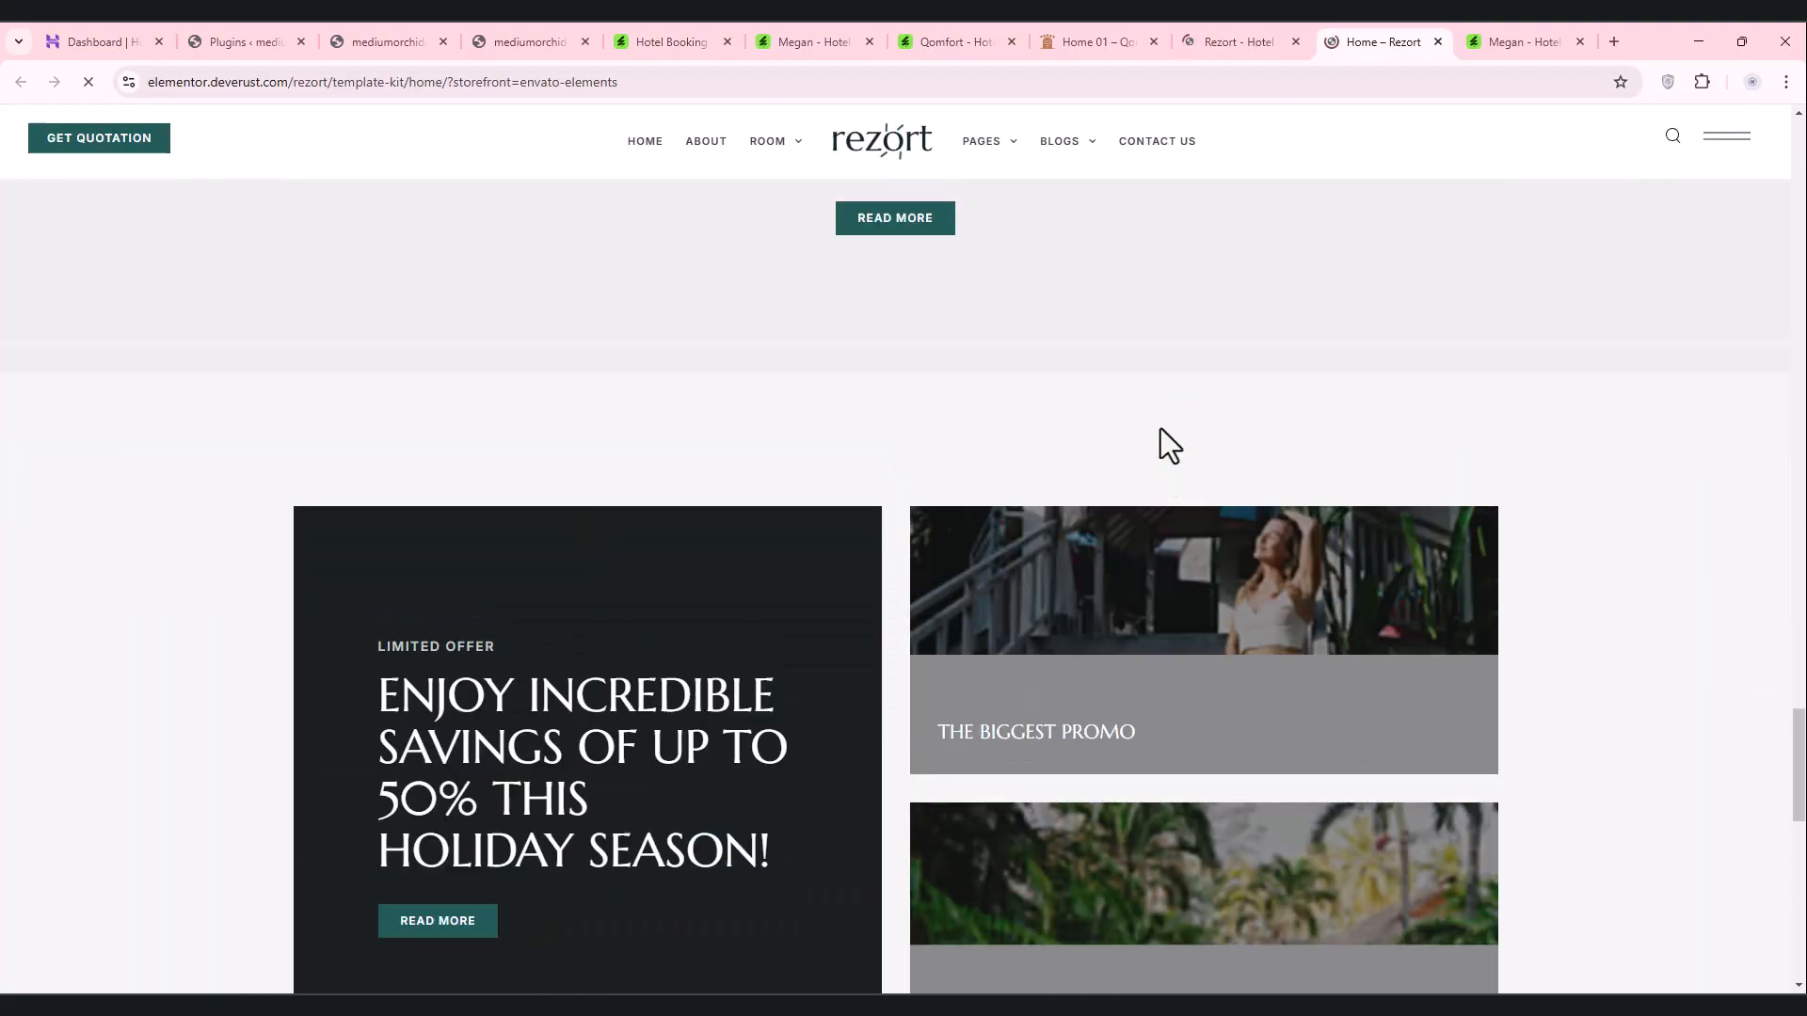
{"action": "scroll", "coordinate": [1160, 427], "scroll_direction": "up", "scroll_amount": 10}
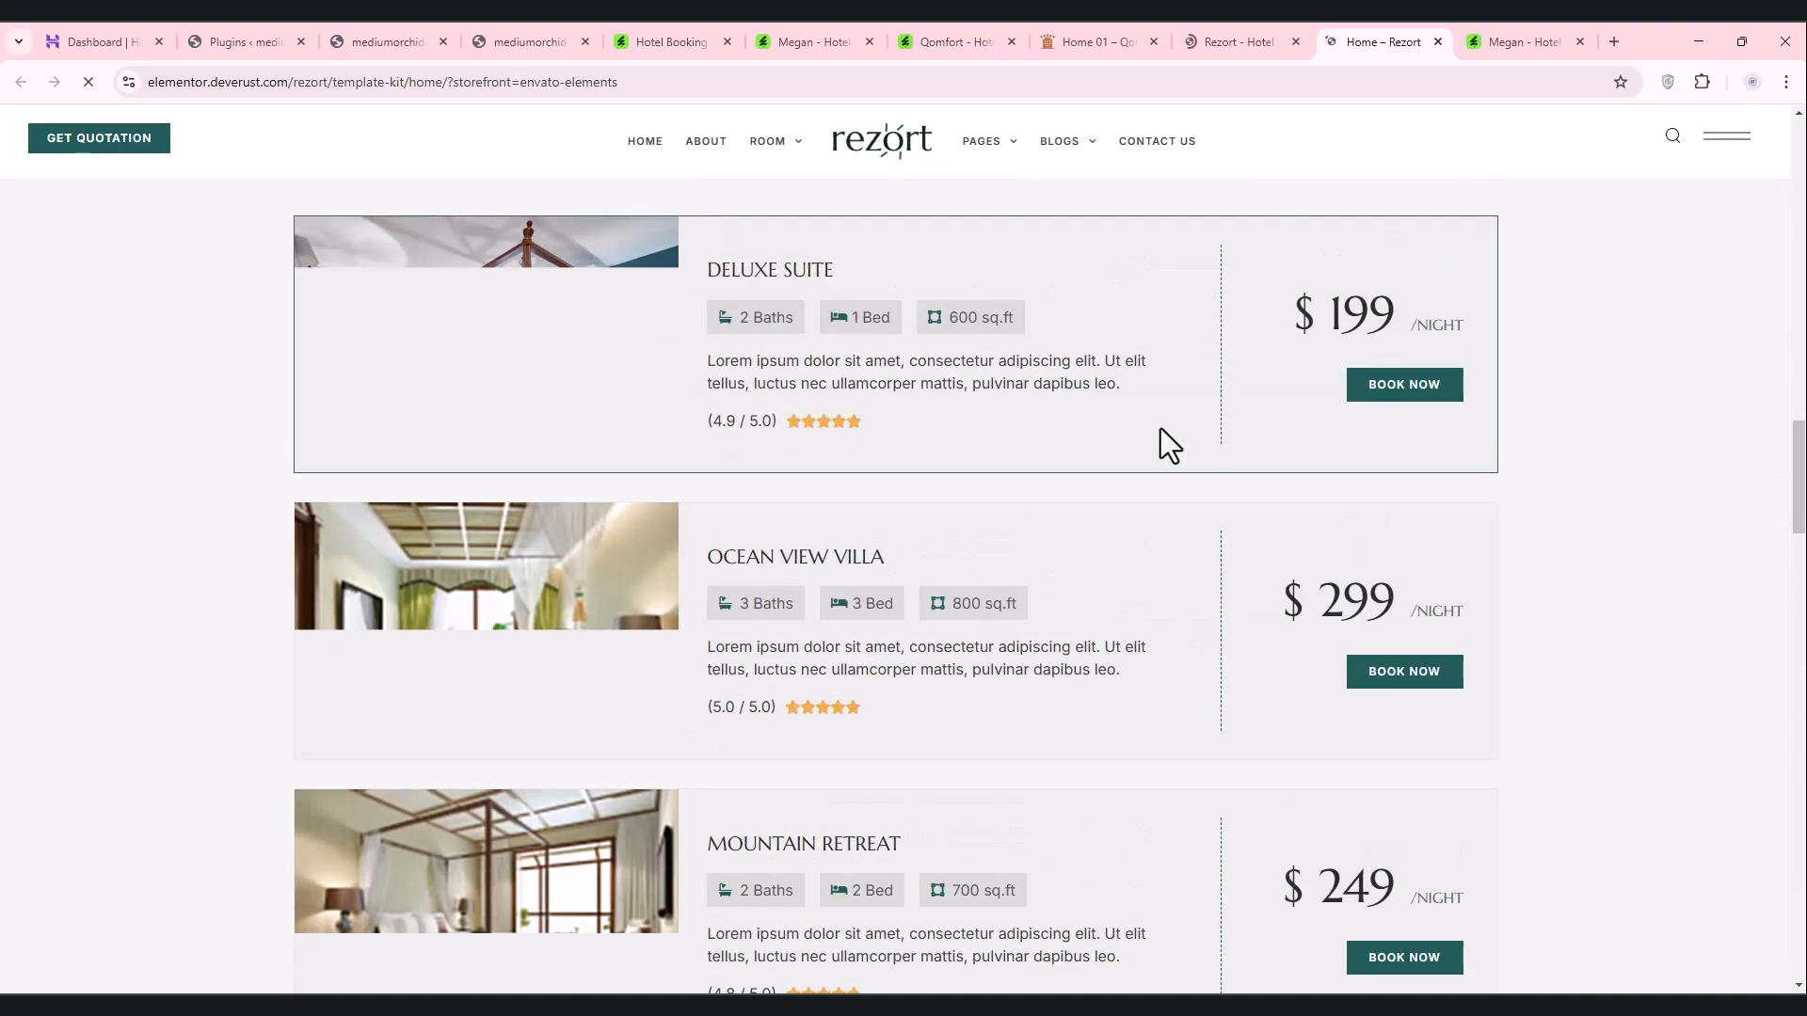
{"action": "scroll", "coordinate": [956, 597], "scroll_direction": "up", "scroll_amount": 5}
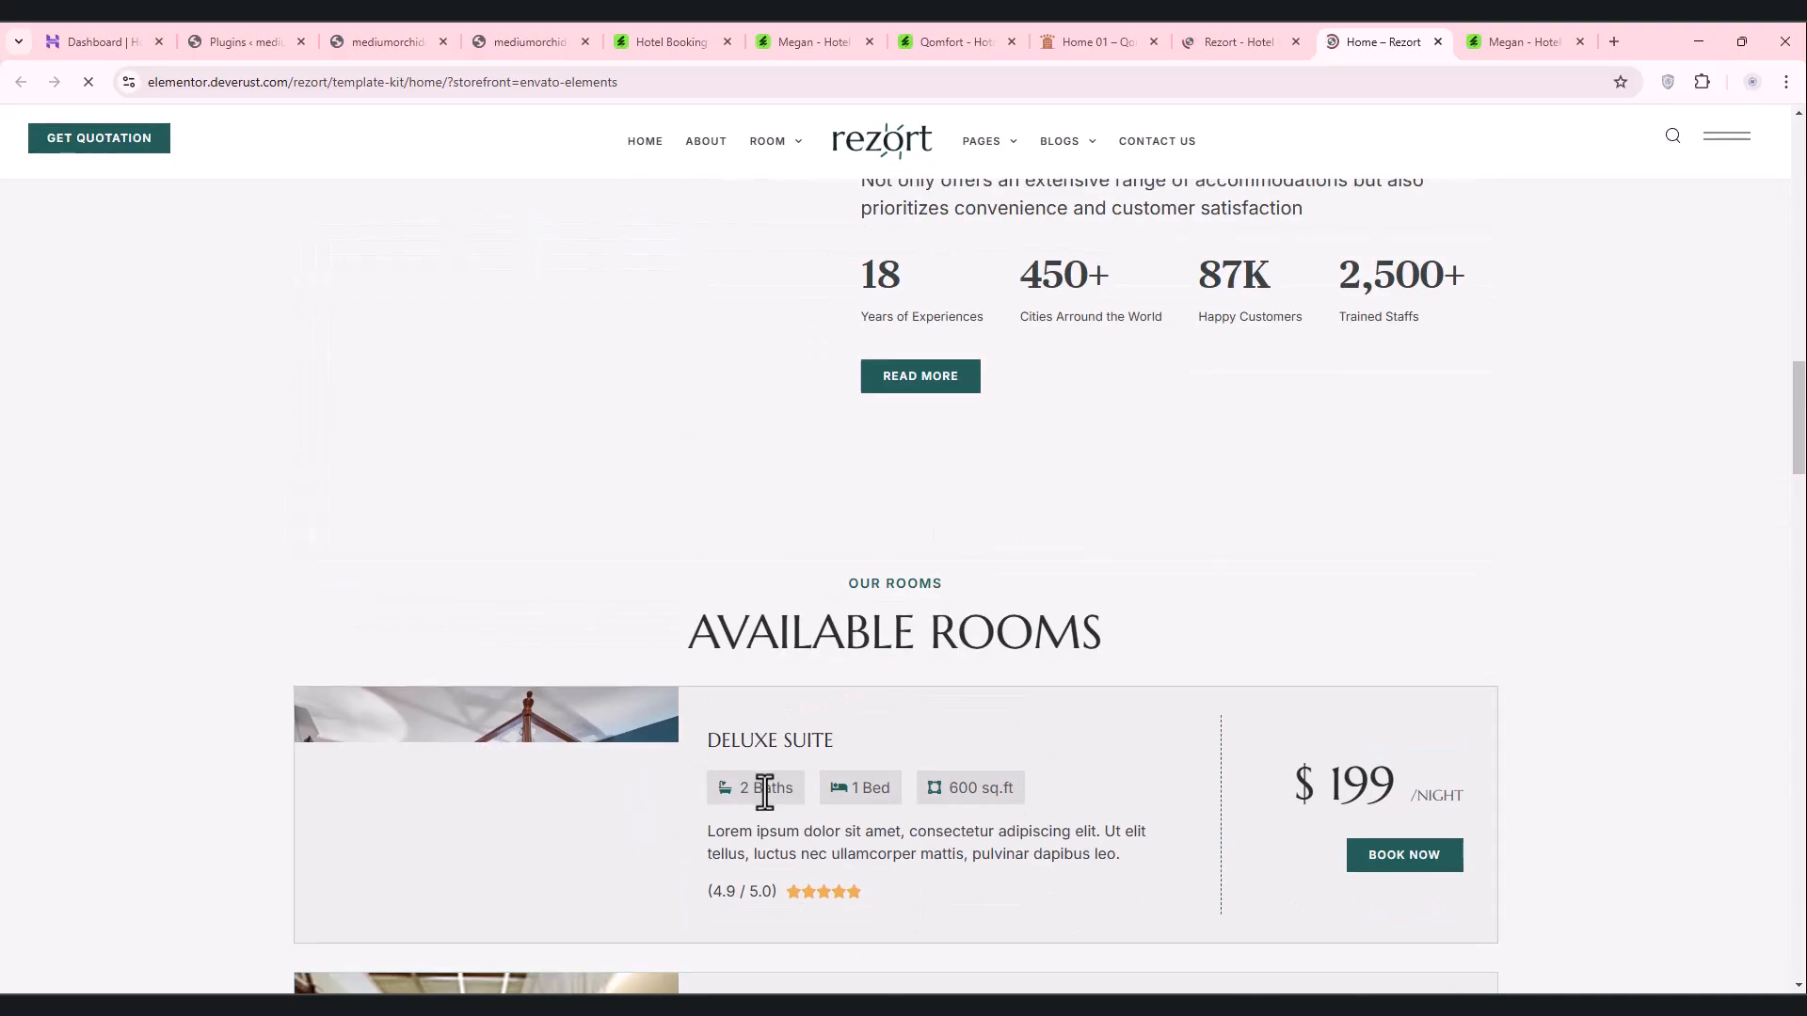
{"action": "scroll", "coordinate": [645, 725], "scroll_direction": "down", "scroll_amount": 1}
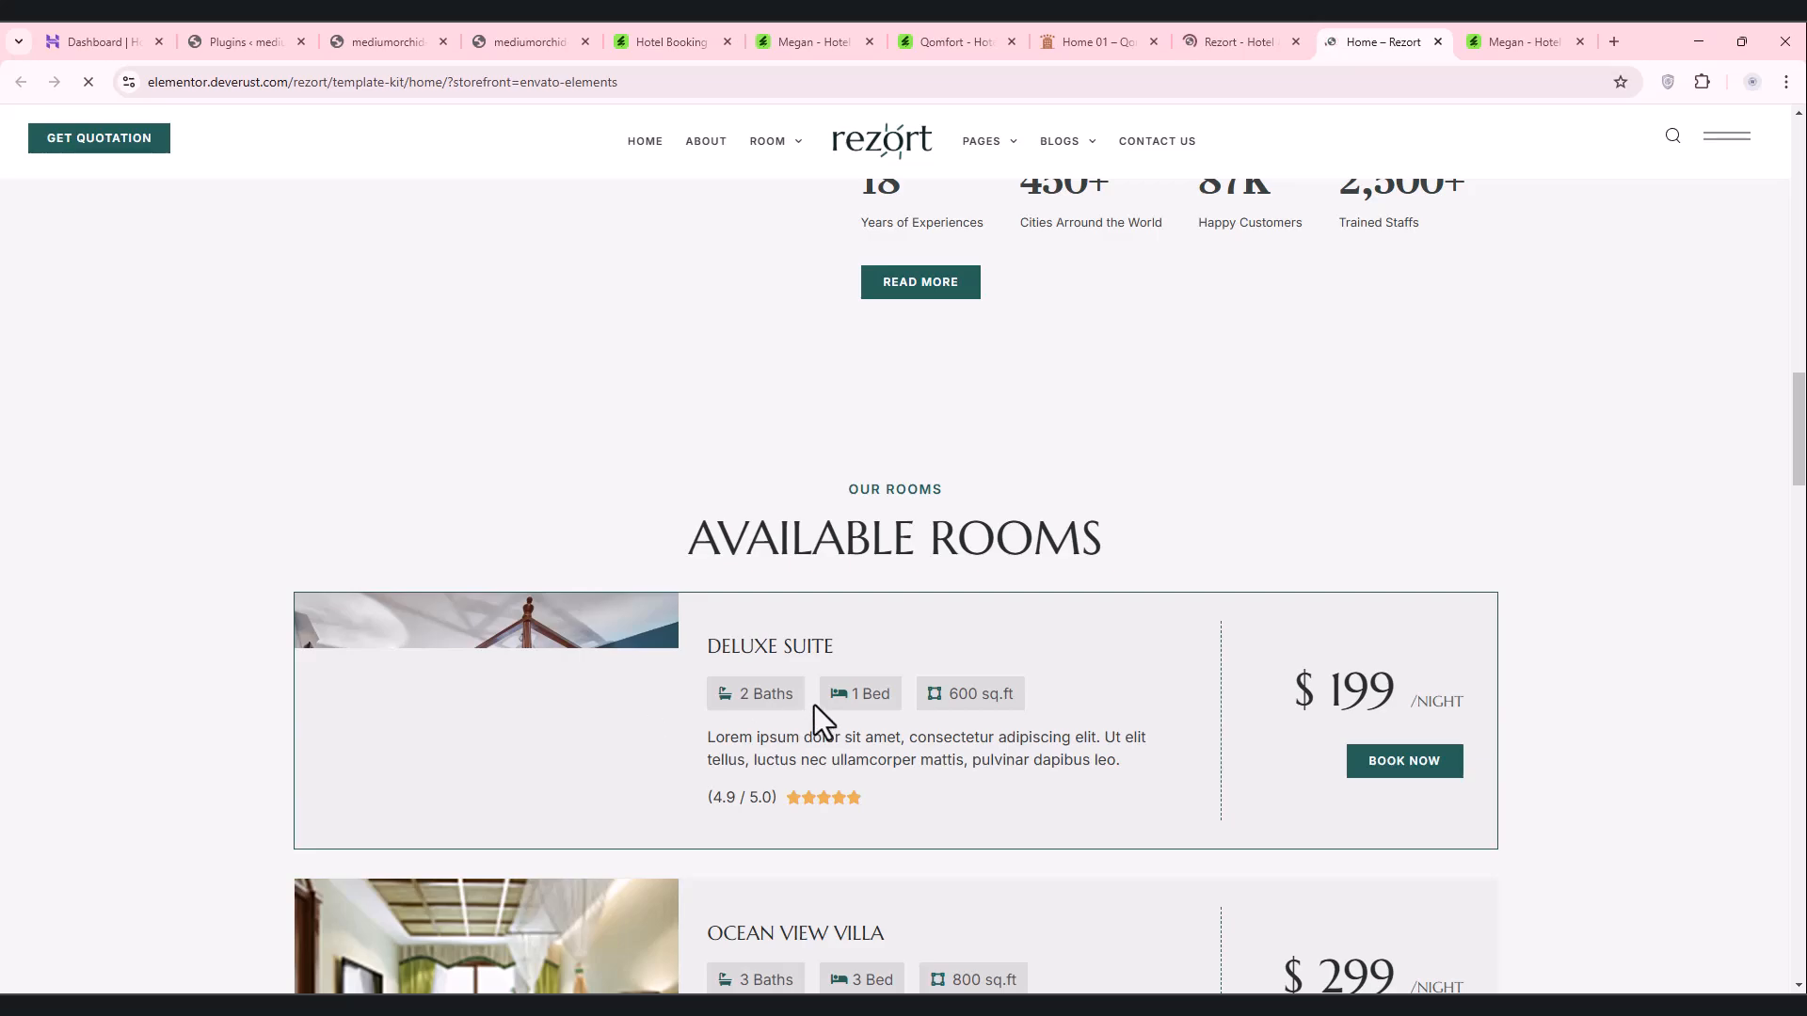
Step: Try the Deluxe Suite's booking link under Available Rooms and check the pages offered under the Rezort preview's Room menu
{"action": "scroll", "coordinate": [891, 739], "scroll_direction": "down", "scroll_amount": 3}
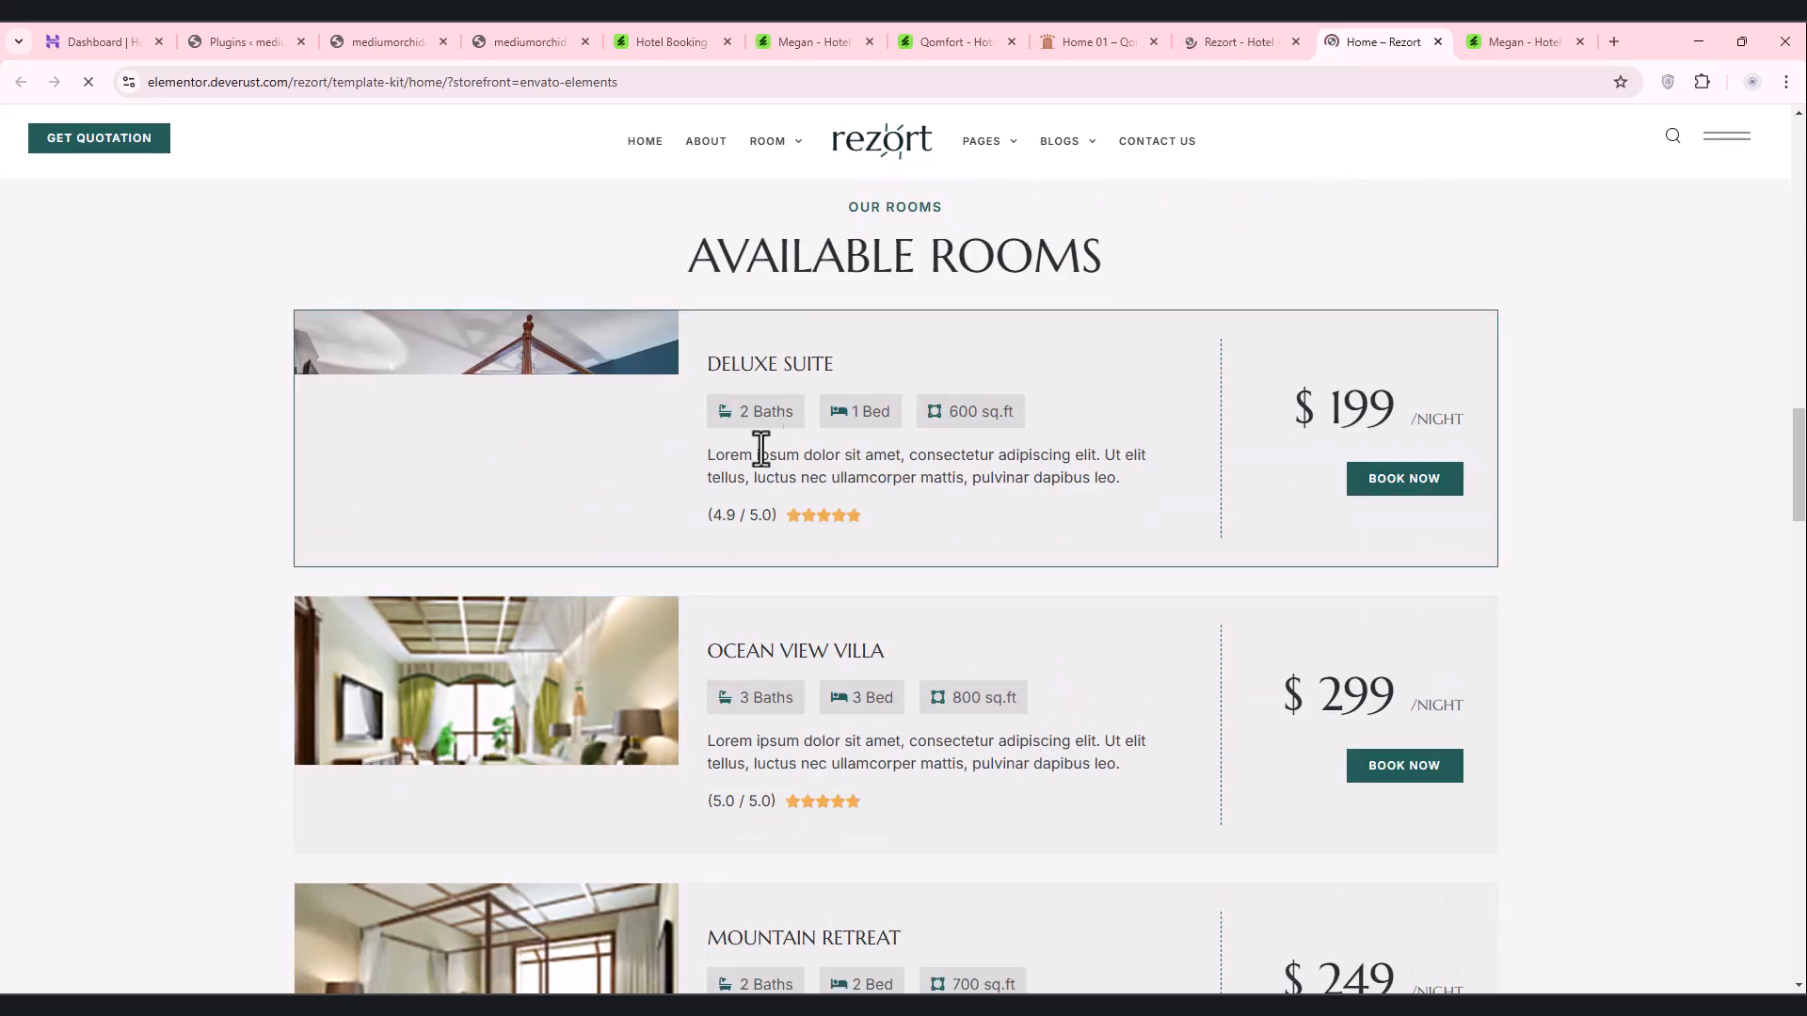
{"action": "left_click", "coordinate": [1404, 481]}
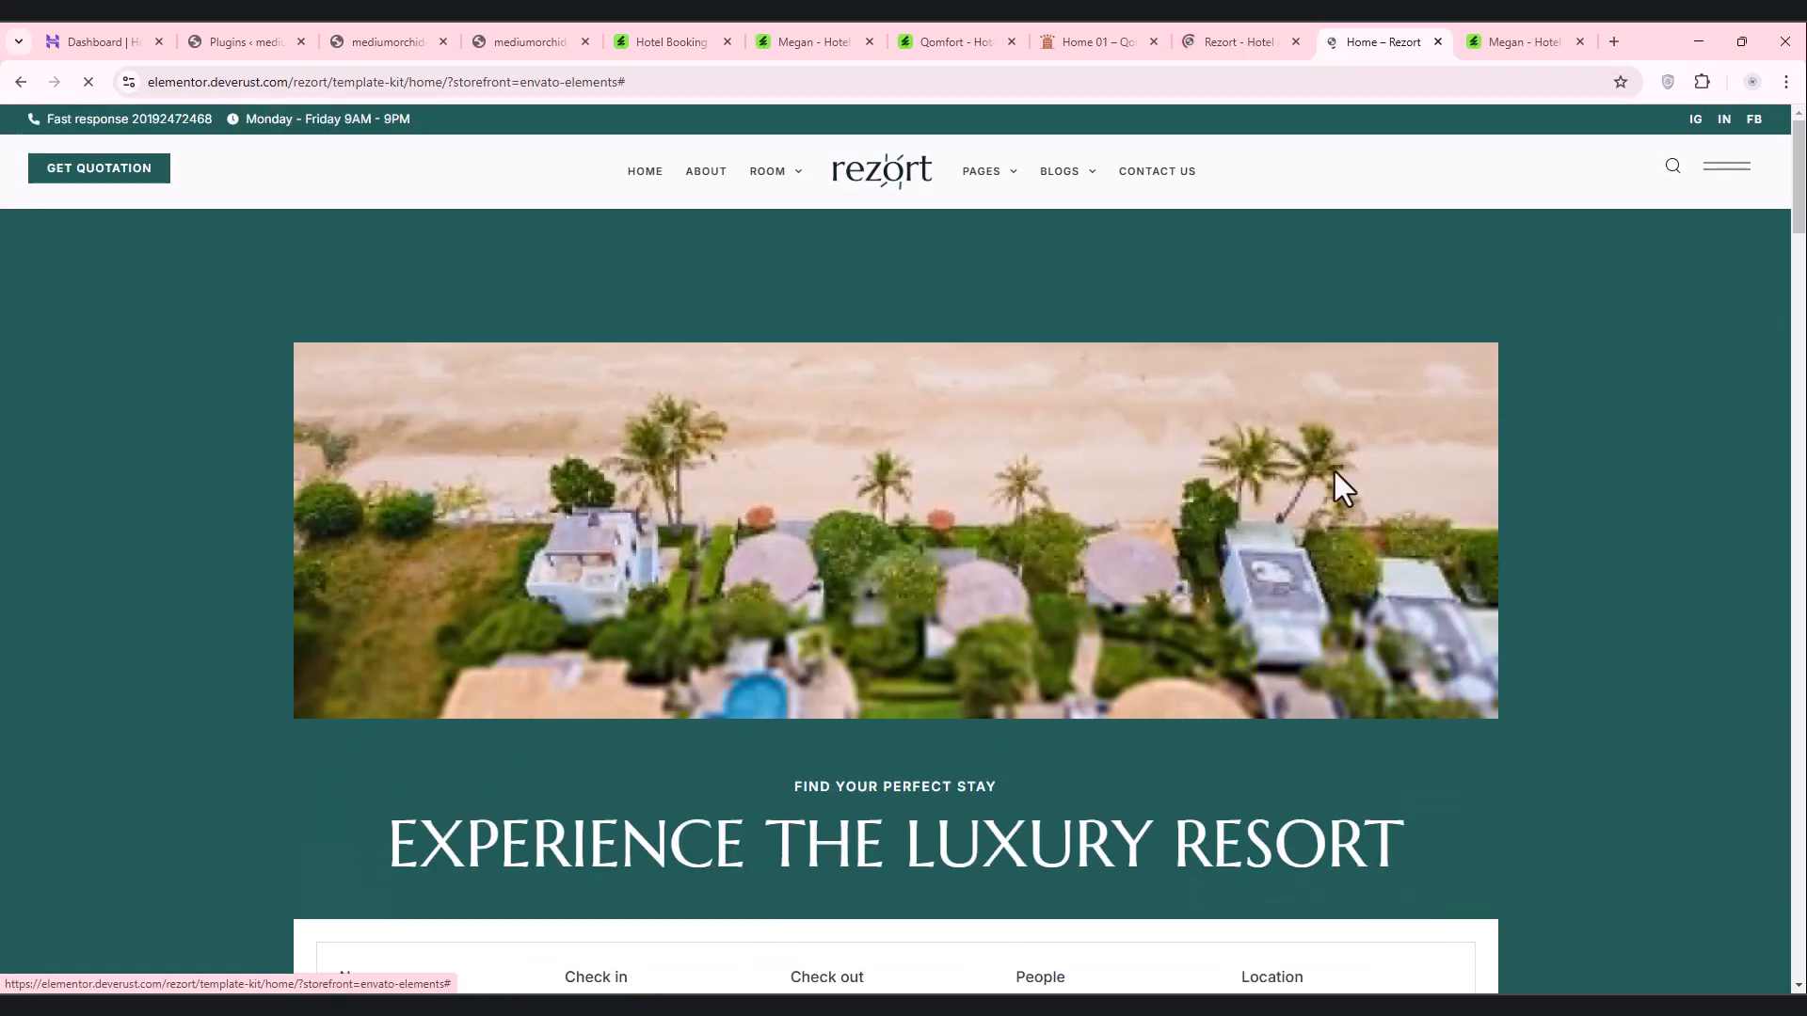
{"action": "mouse_move", "coordinate": [787, 194]}
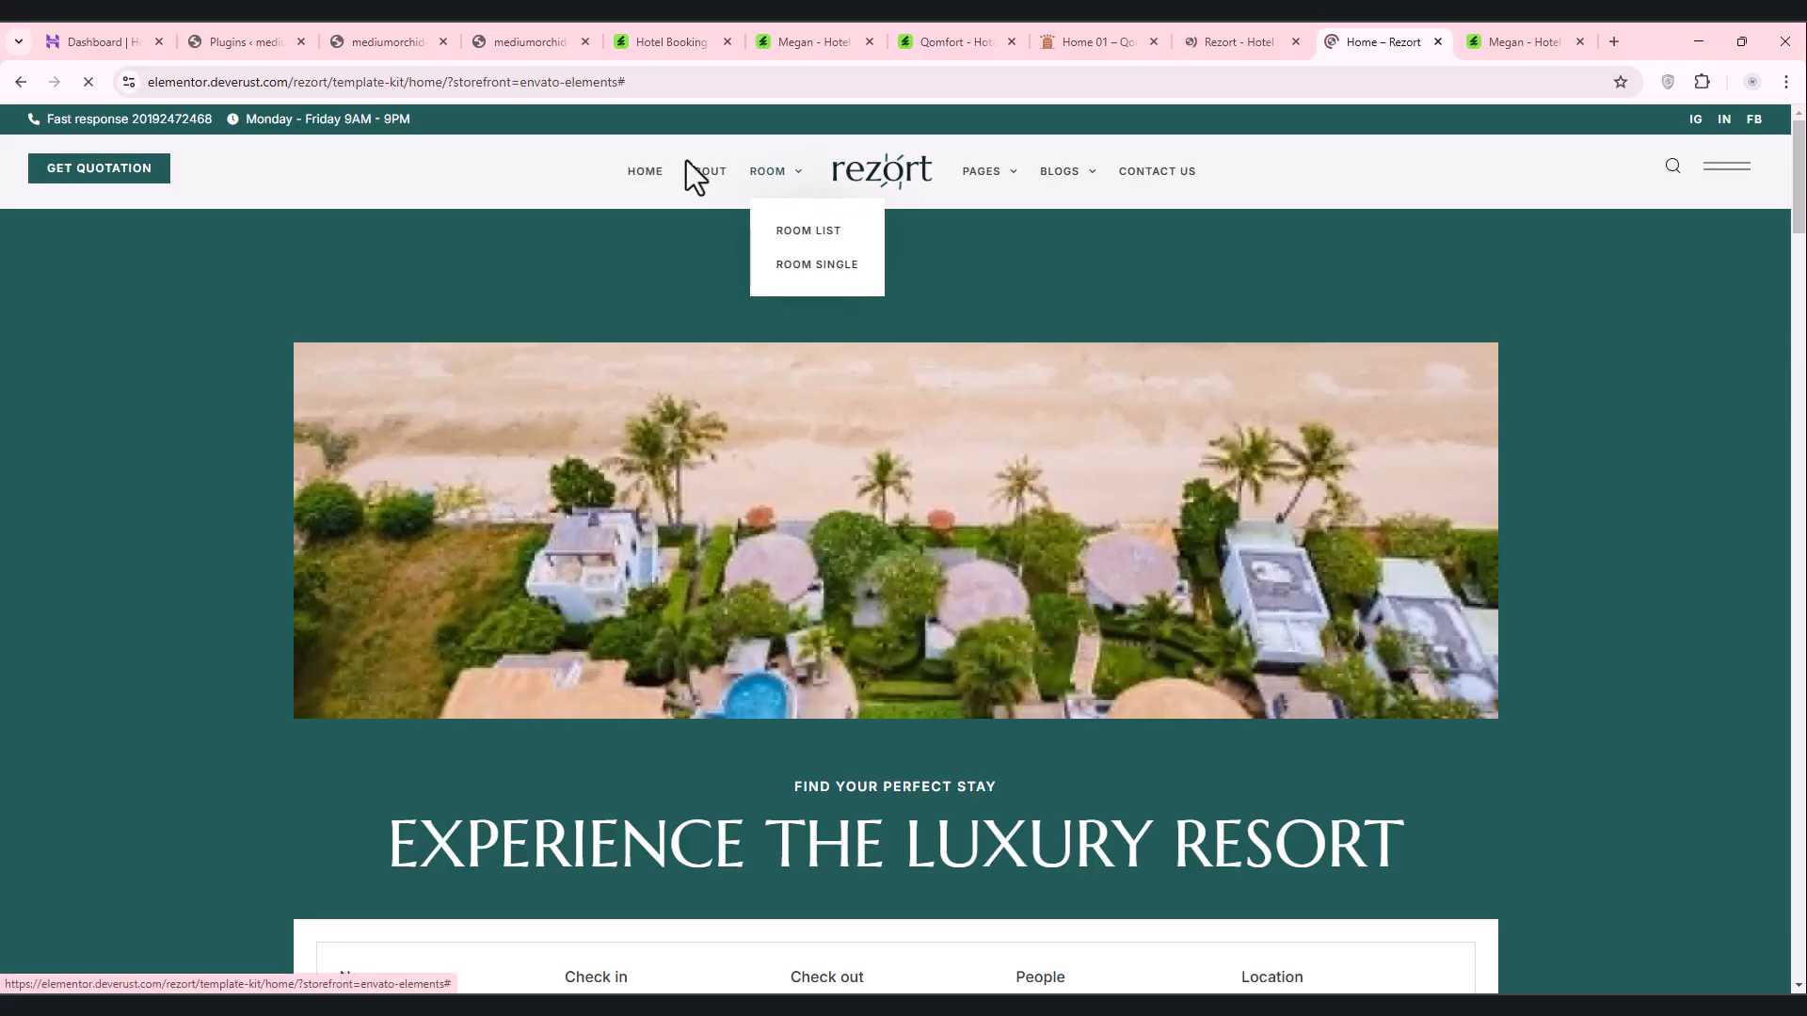
Step: Review the Rezort home page from the booking form through room listings and customer reviews to the footer, ending at the hero section
{"action": "scroll", "coordinate": [1176, 401], "scroll_direction": "down", "scroll_amount": 10}
{"action": "scroll", "coordinate": [1177, 401], "scroll_direction": "up", "scroll_amount": 7}
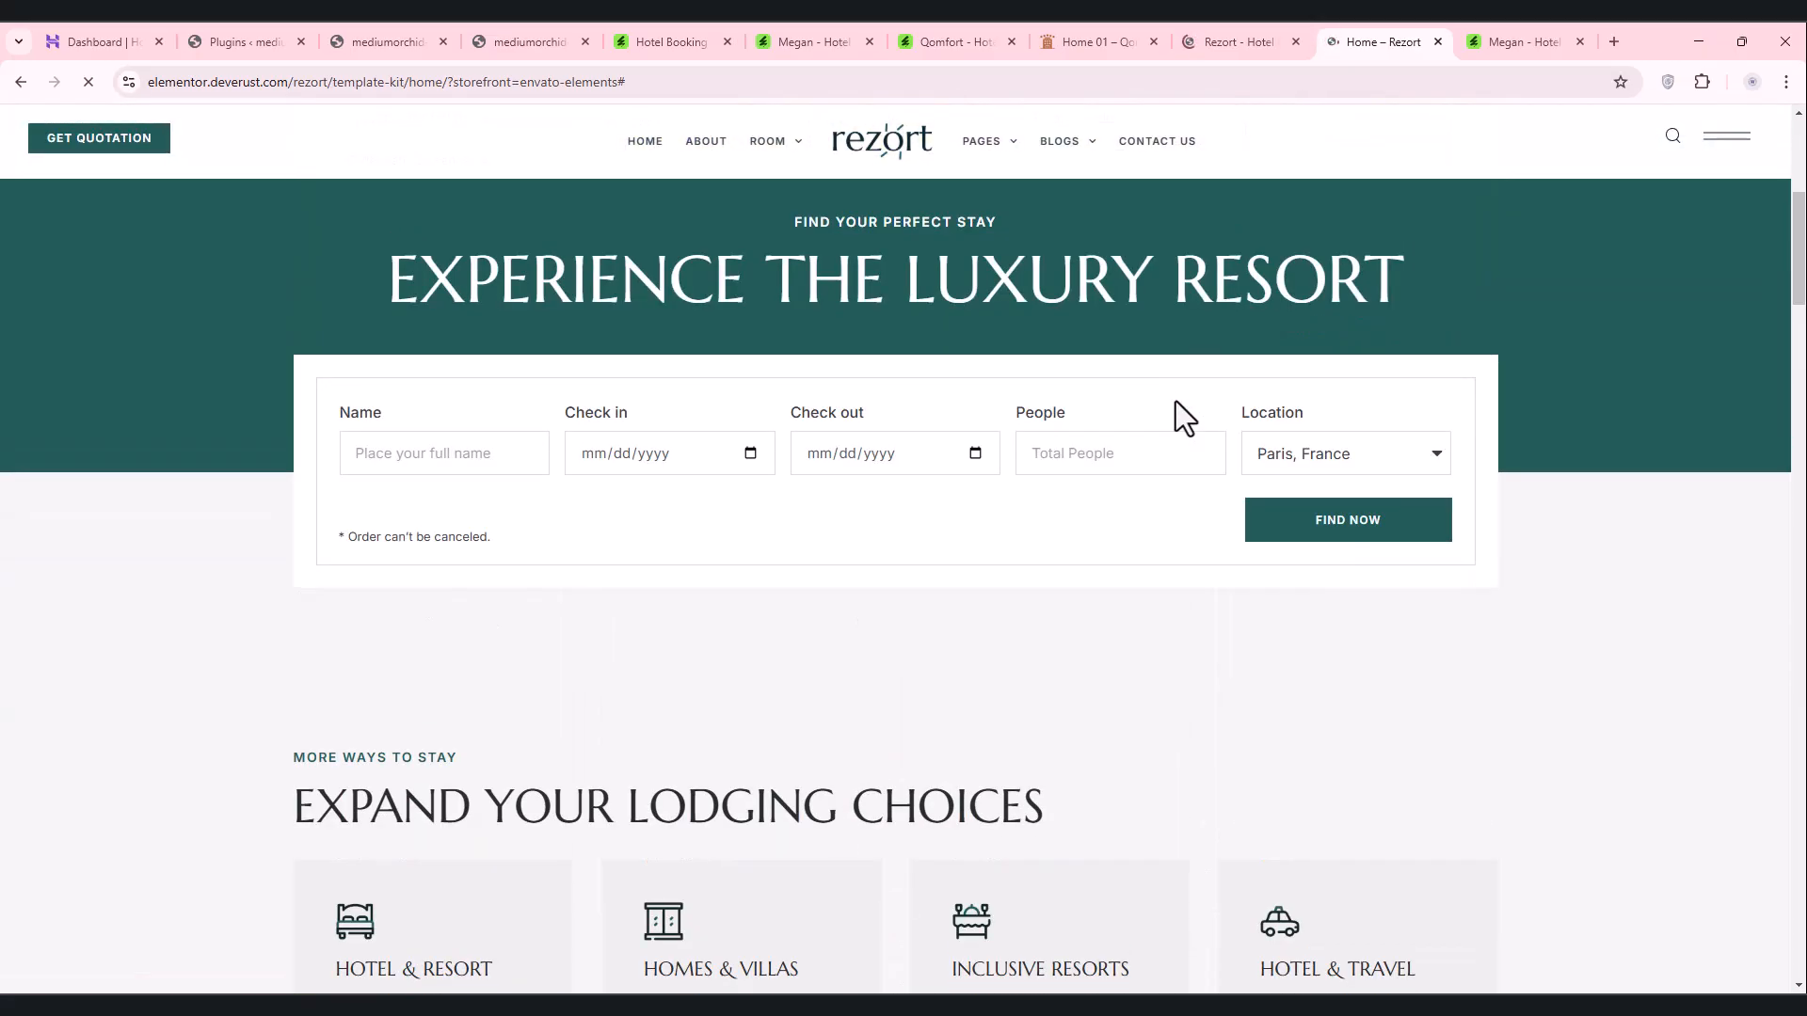
{"action": "scroll", "coordinate": [1176, 403], "scroll_direction": "down", "scroll_amount": 20}
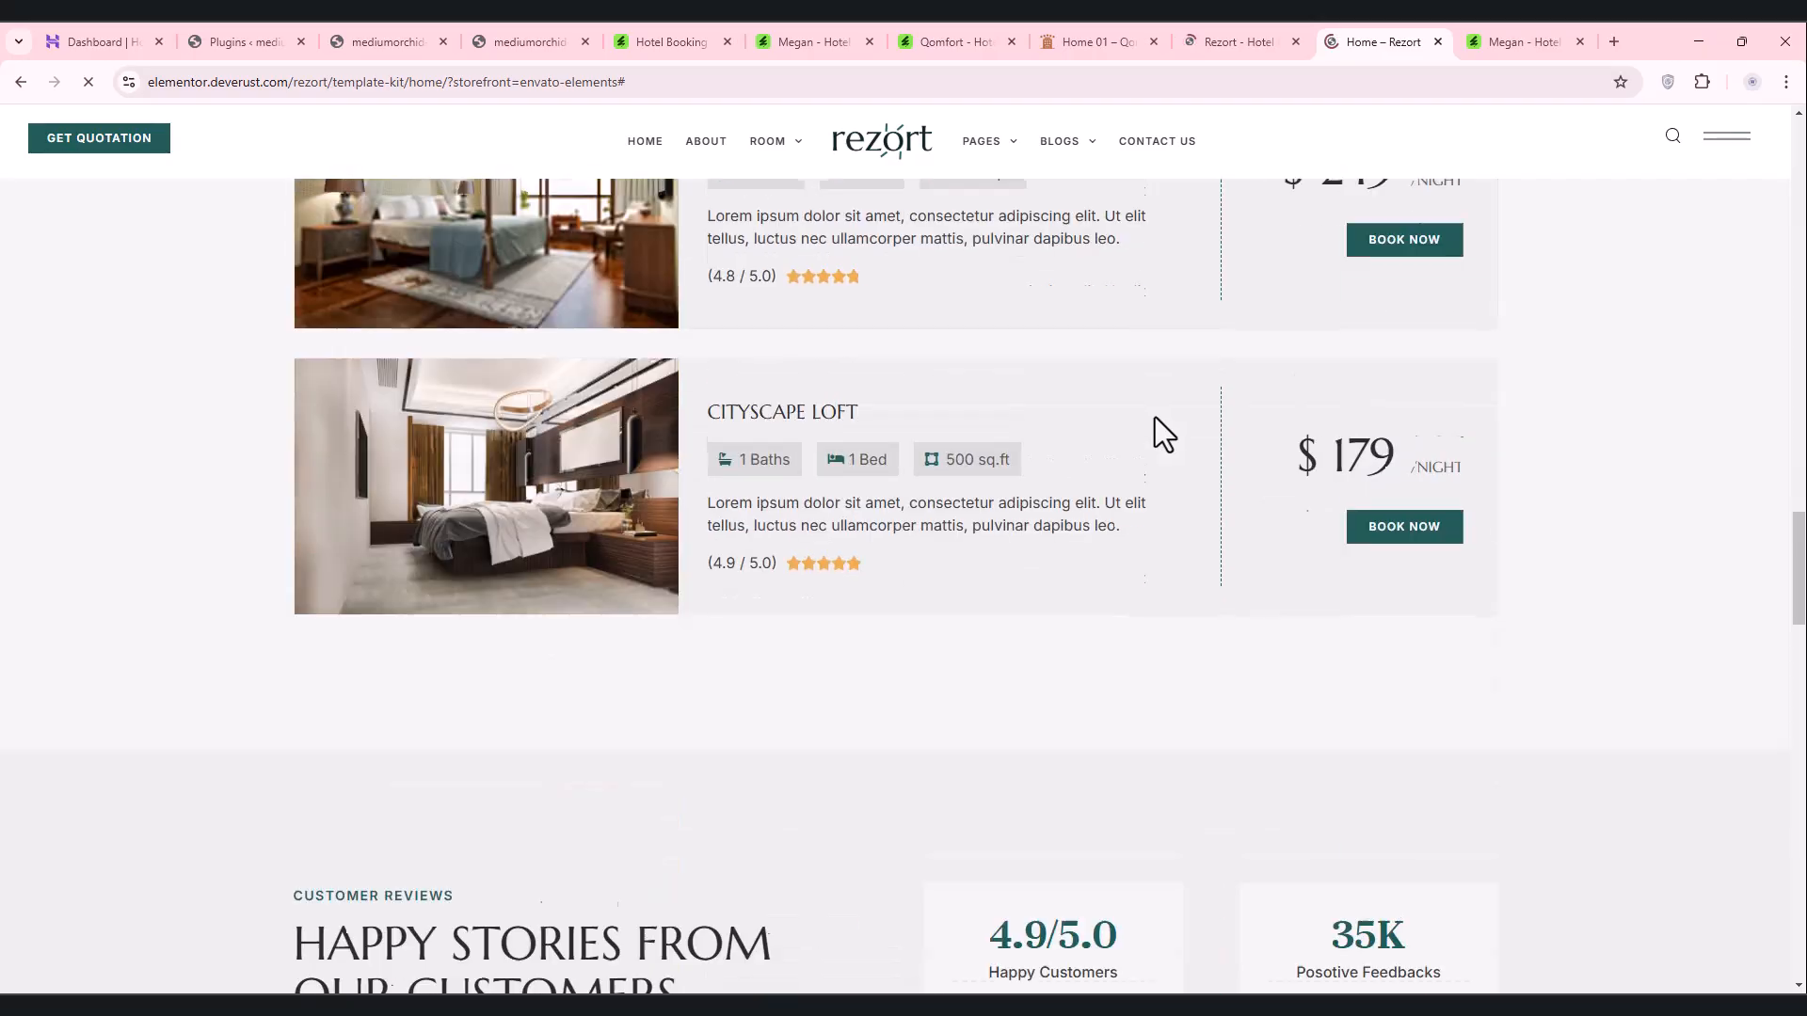
{"action": "scroll", "coordinate": [1152, 402], "scroll_direction": "down", "scroll_amount": 15}
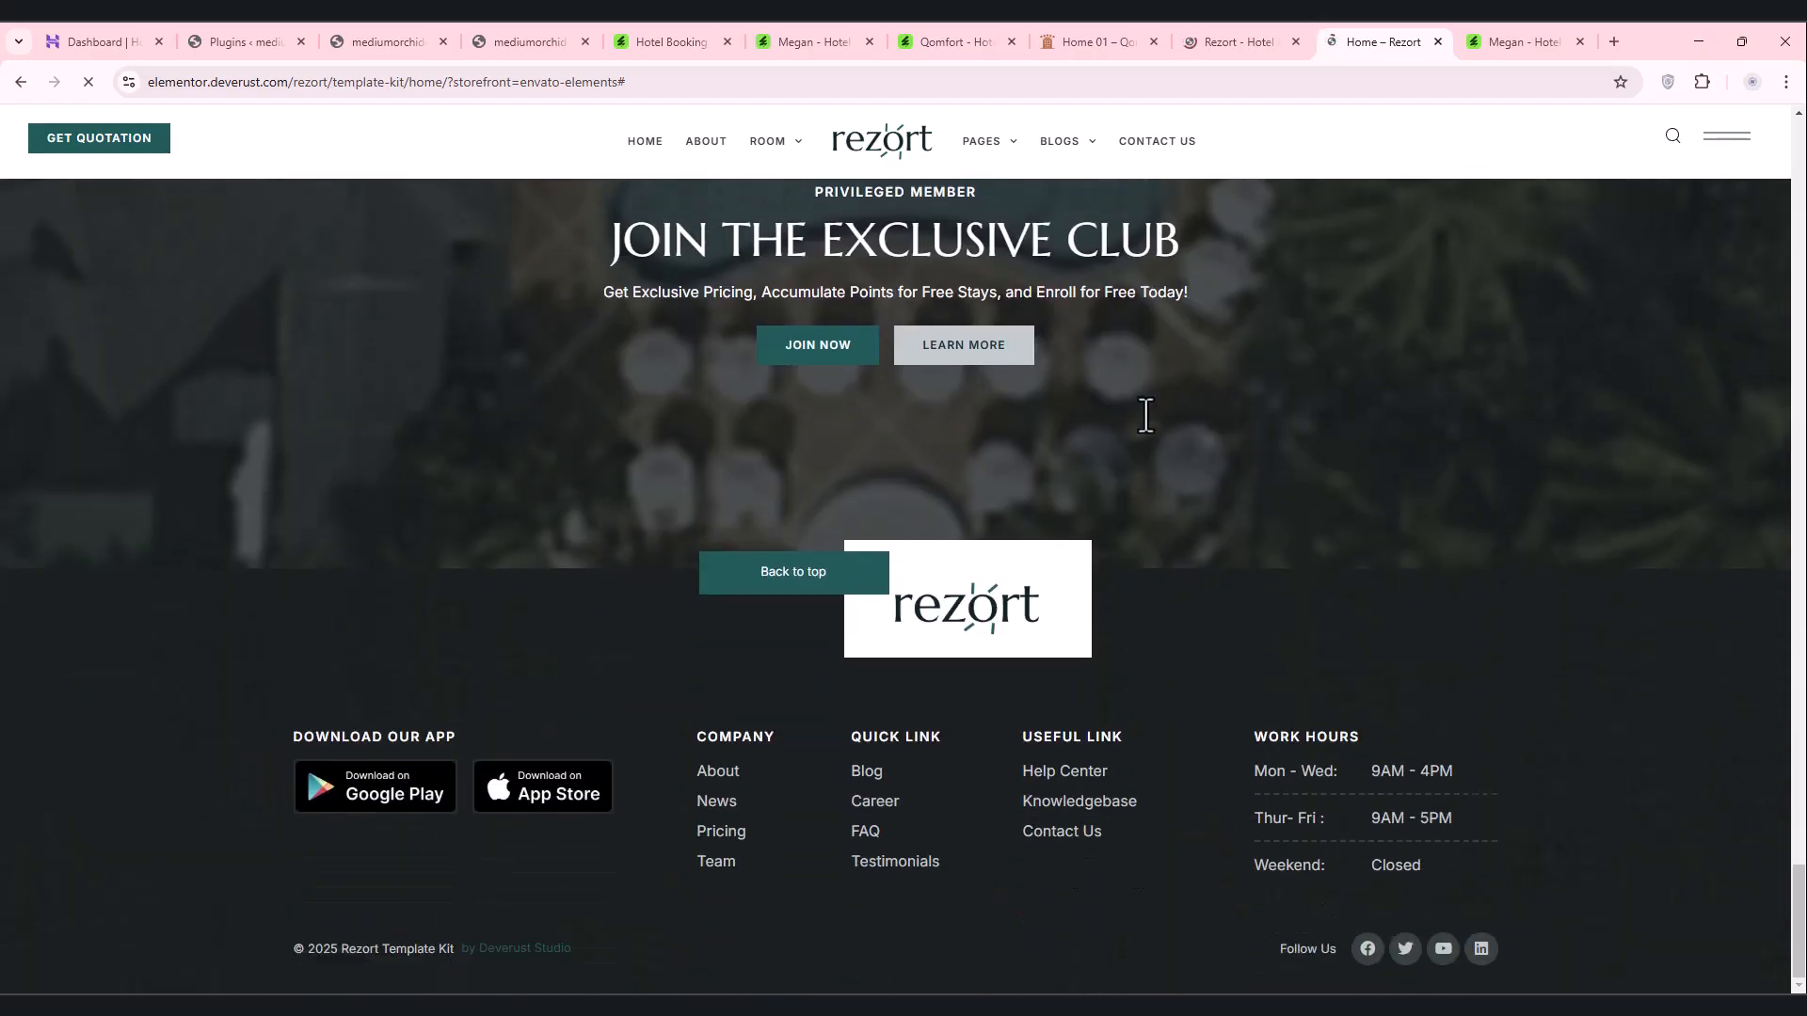
{"action": "scroll", "coordinate": [1146, 414], "scroll_direction": "up", "scroll_amount": 8}
{"action": "scroll", "coordinate": [1147, 418], "scroll_direction": "up", "scroll_amount": 20}
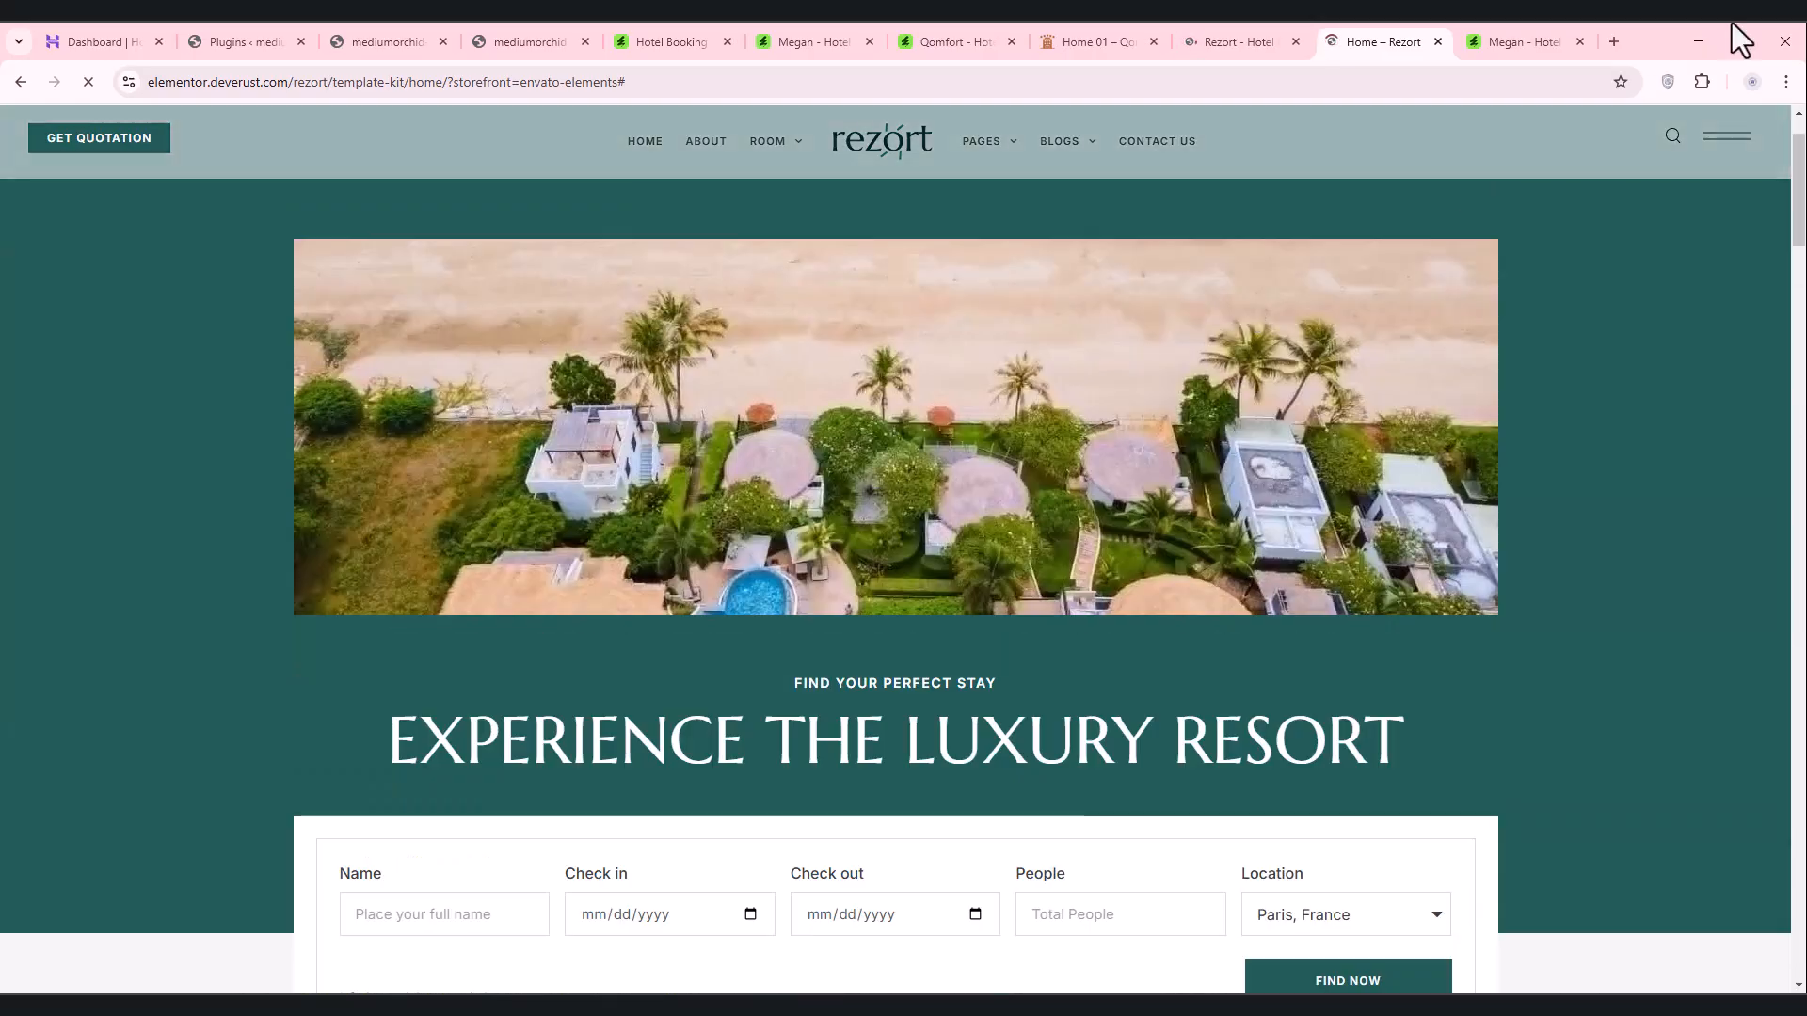
Step: Switch to another Chrome profile and open the Azad SEO member login page
{"action": "left_click", "coordinate": [1752, 81]}
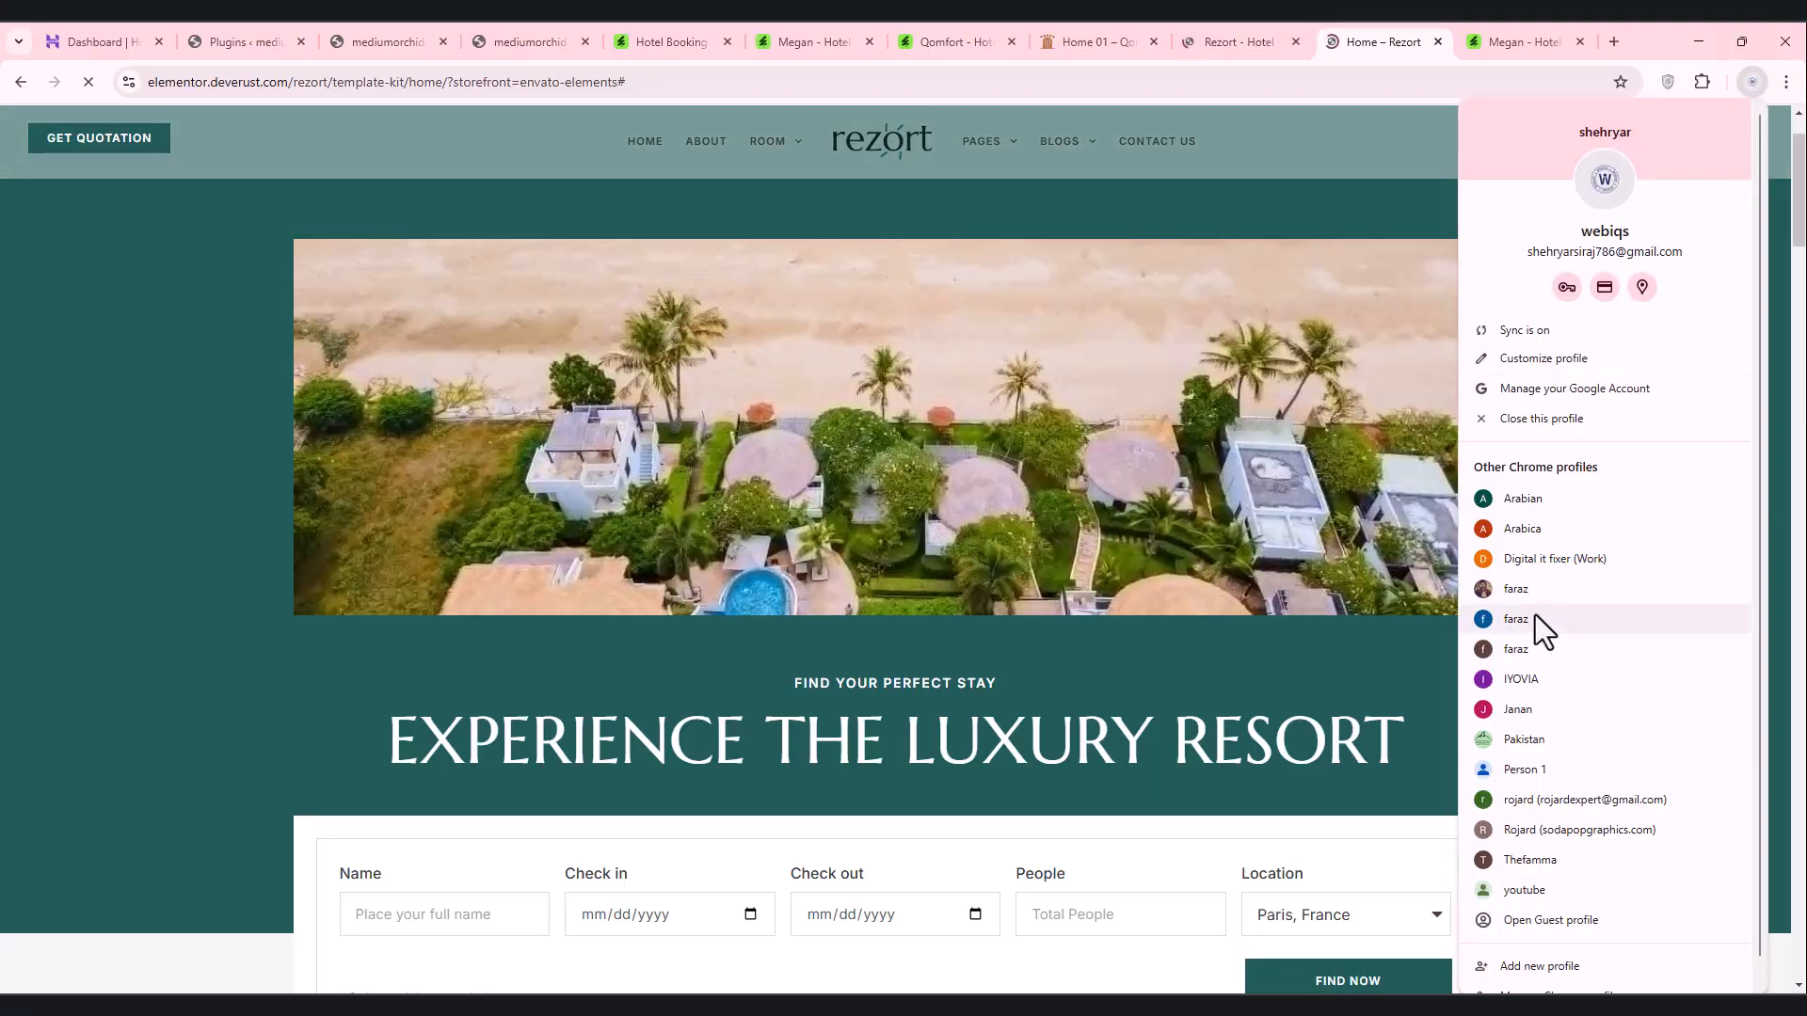
{"action": "left_click", "coordinate": [1503, 659]}
{"action": "type", "text": "meme"}
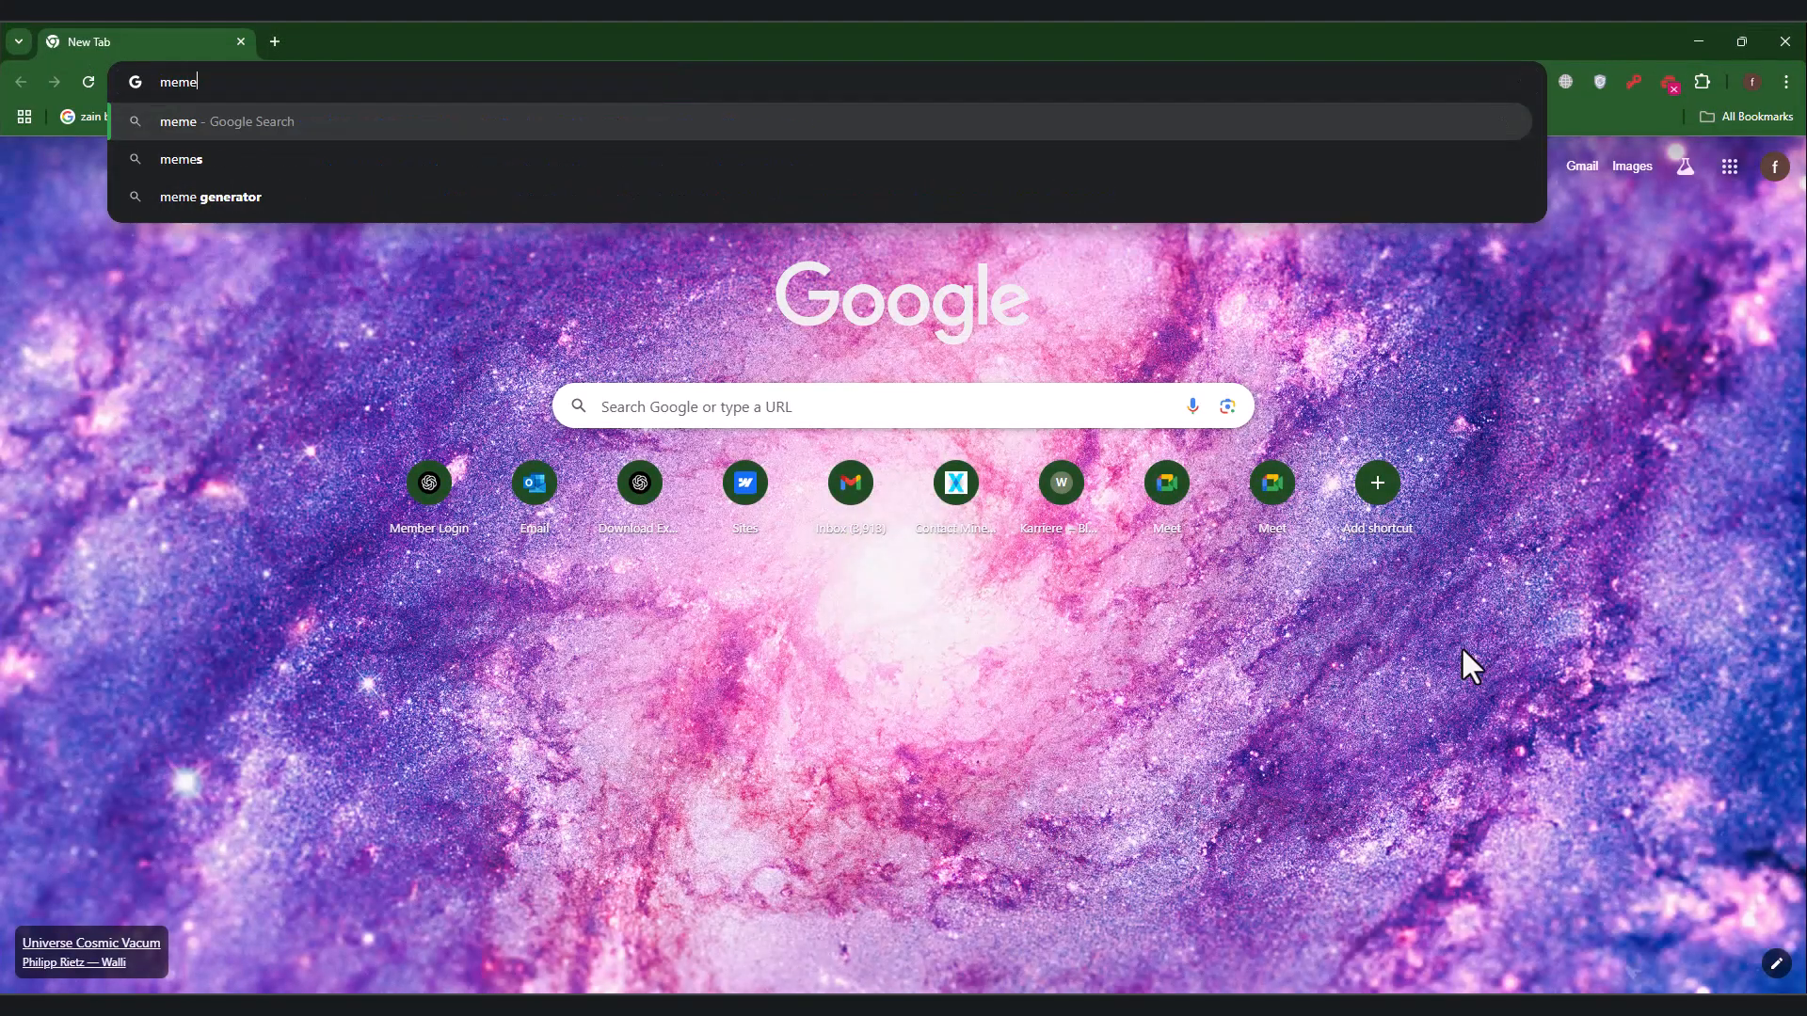
{"action": "key", "text": "BackSpace"}
{"action": "key", "text": "BackSpace"}
{"action": "type", "text": "mber"}
{"action": "key", "text": "Return"}
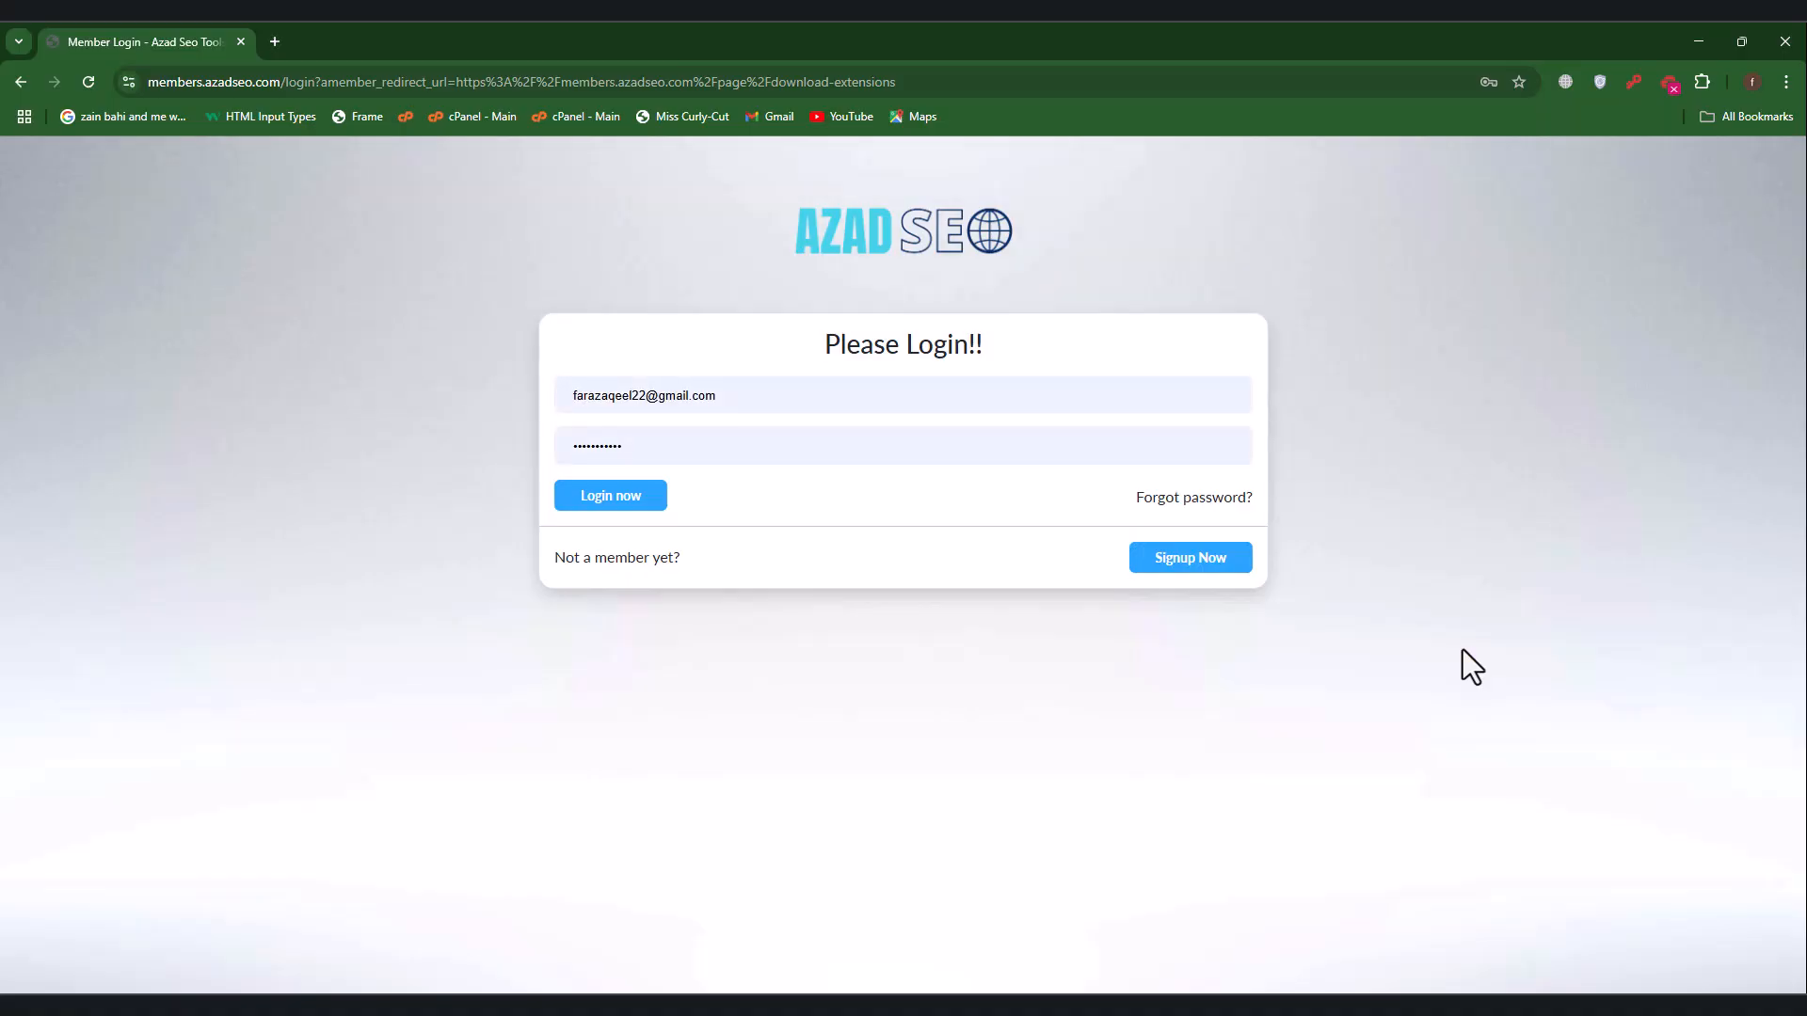
Step: Log in to Azad SEO with the prefilled credentials and open Envato Elements 2 from the active subscriptions
{"action": "left_click", "coordinate": [645, 504]}
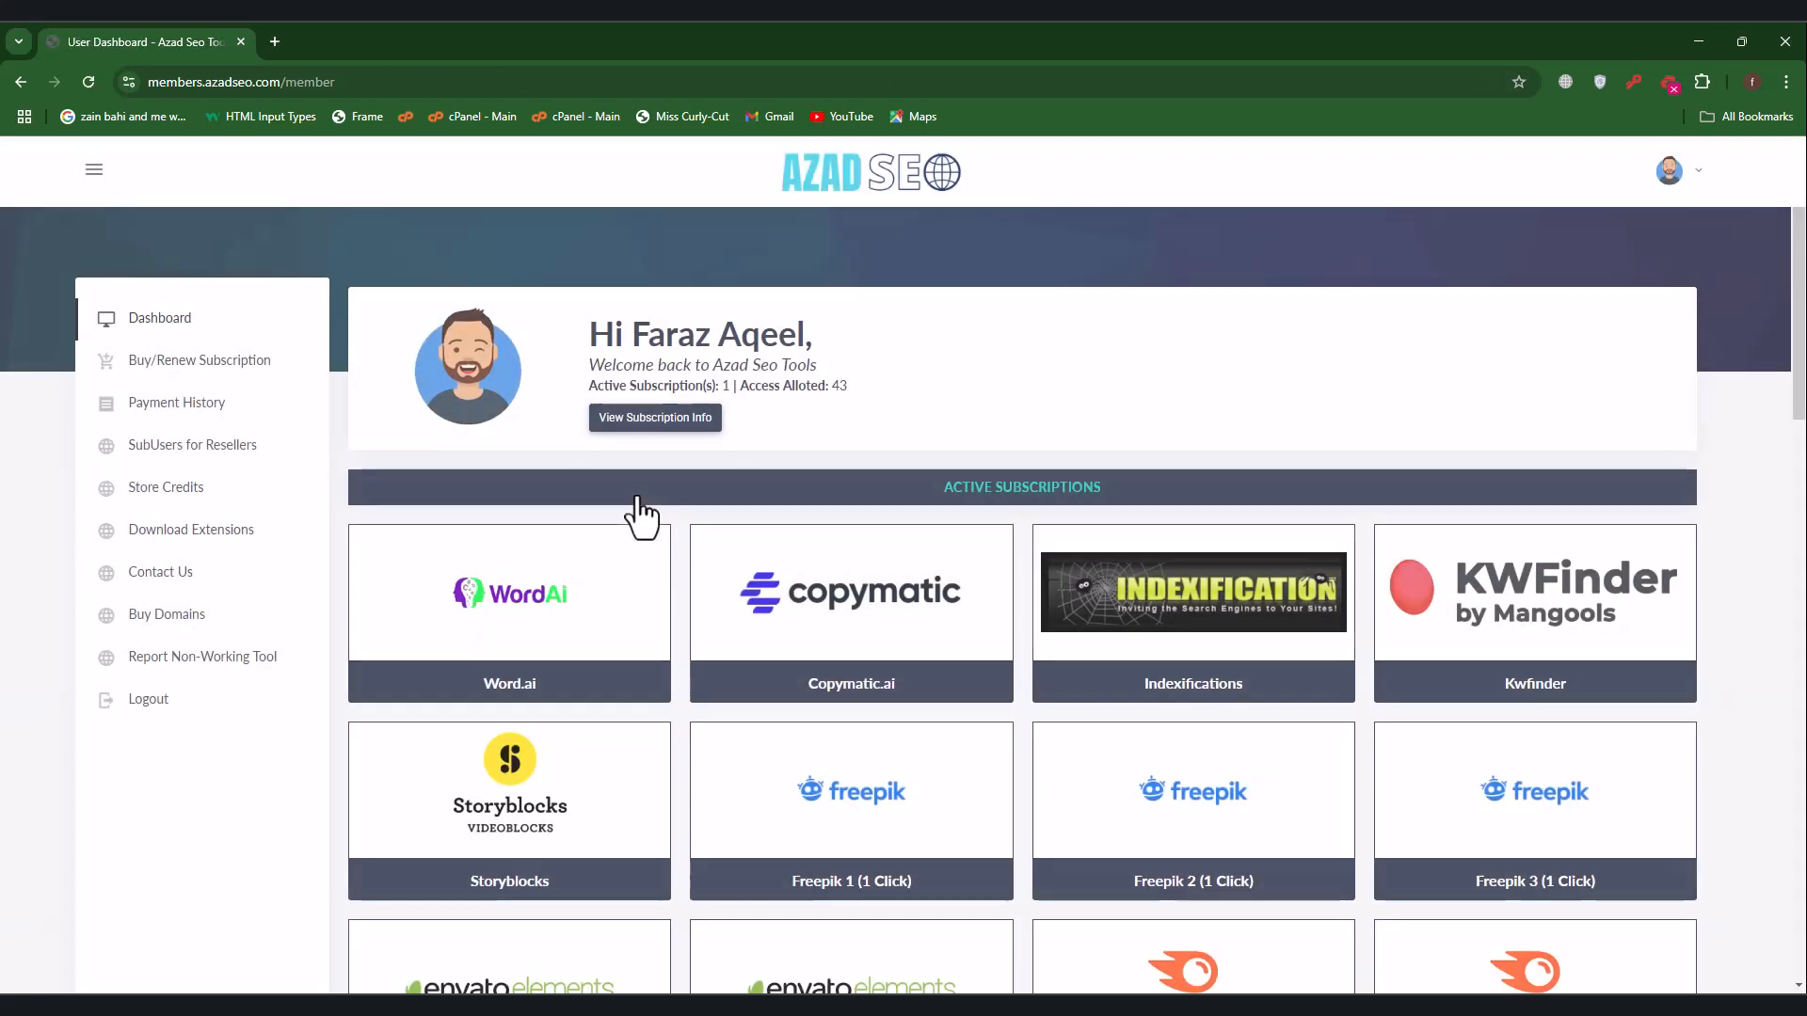
{"action": "scroll", "coordinate": [665, 536], "scroll_direction": "down", "scroll_amount": 5}
{"action": "left_click", "coordinate": [841, 559]}
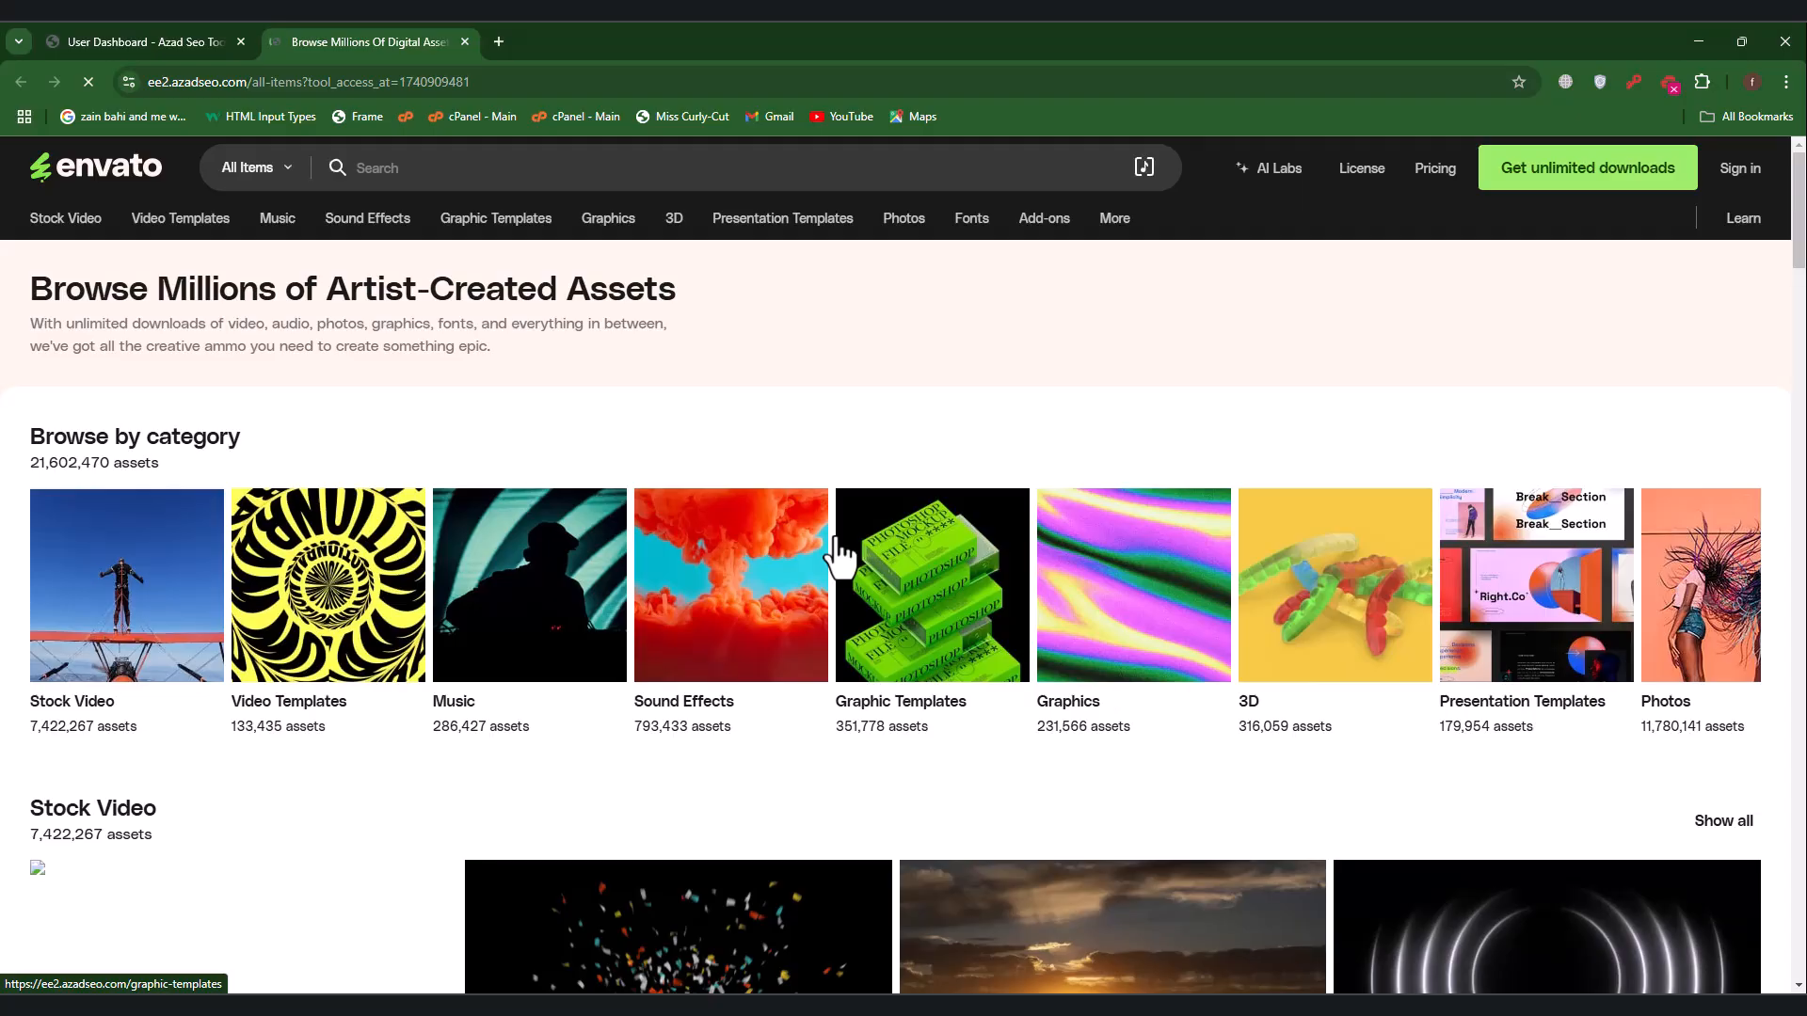
Step: Sign in to Envato with the listed Google account and set the search category to WordPress
{"action": "left_click", "coordinate": [1740, 170]}
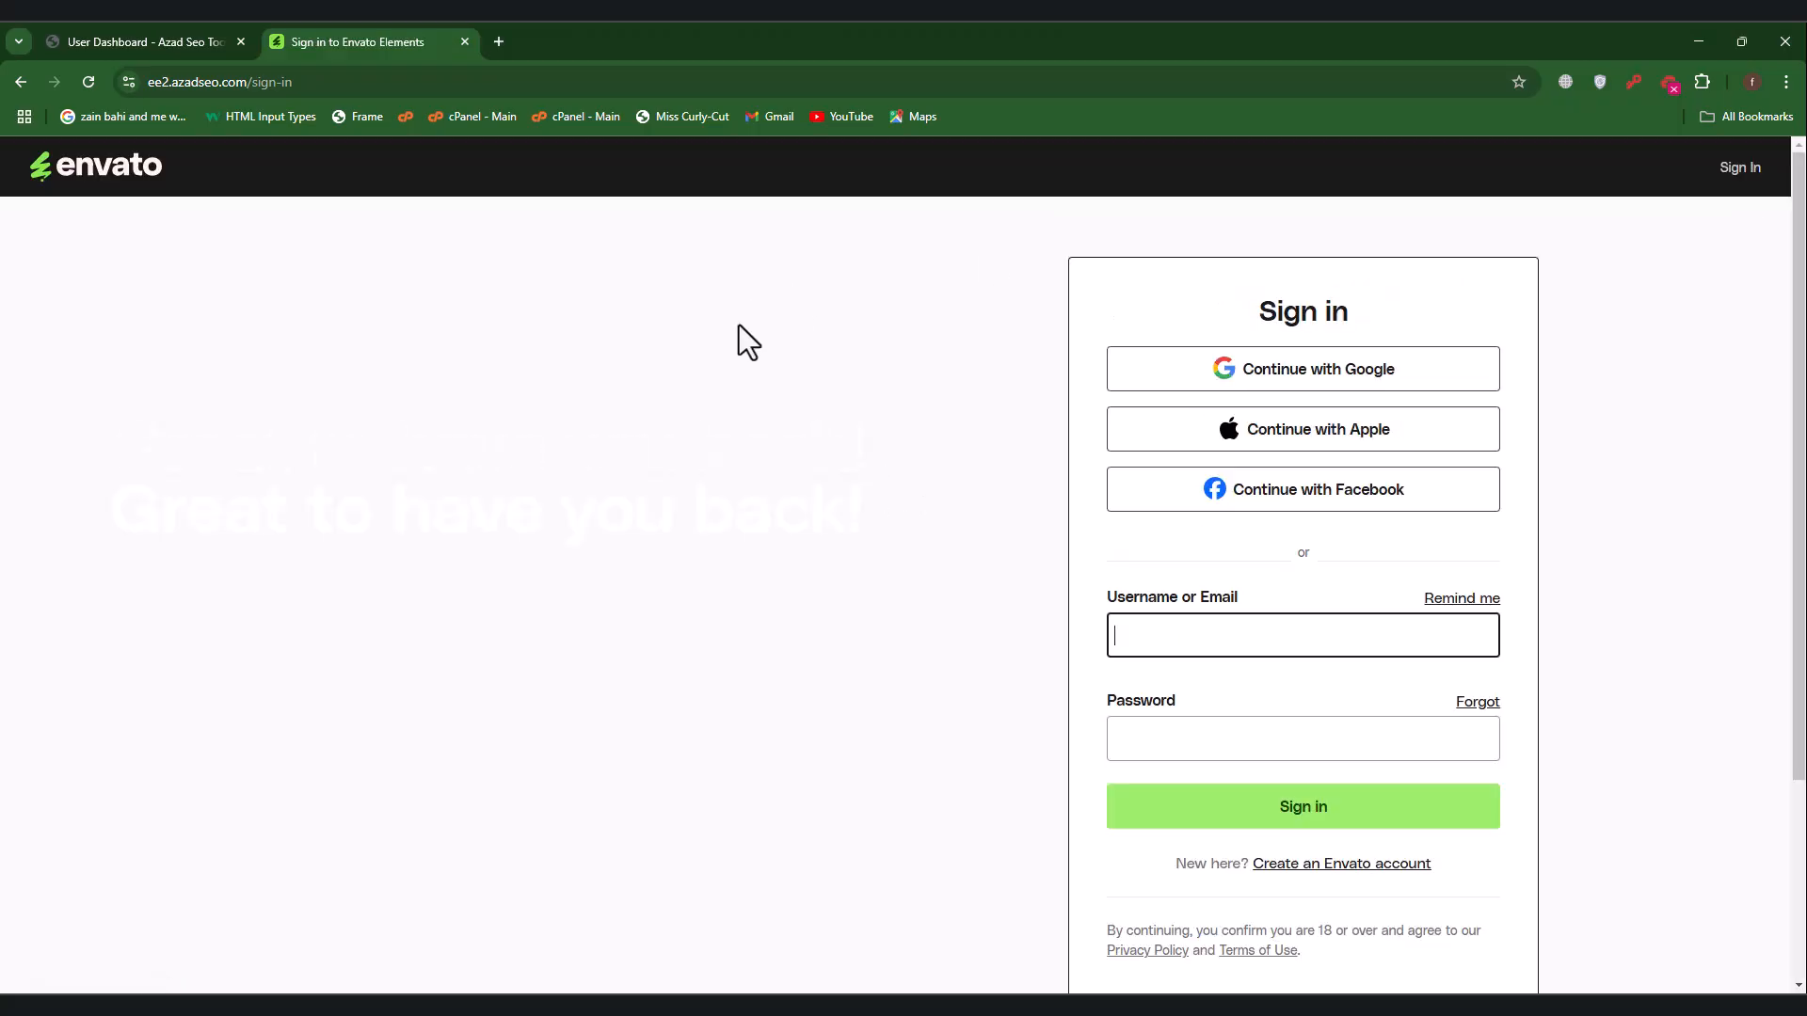
{"action": "left_click", "coordinate": [1276, 374]}
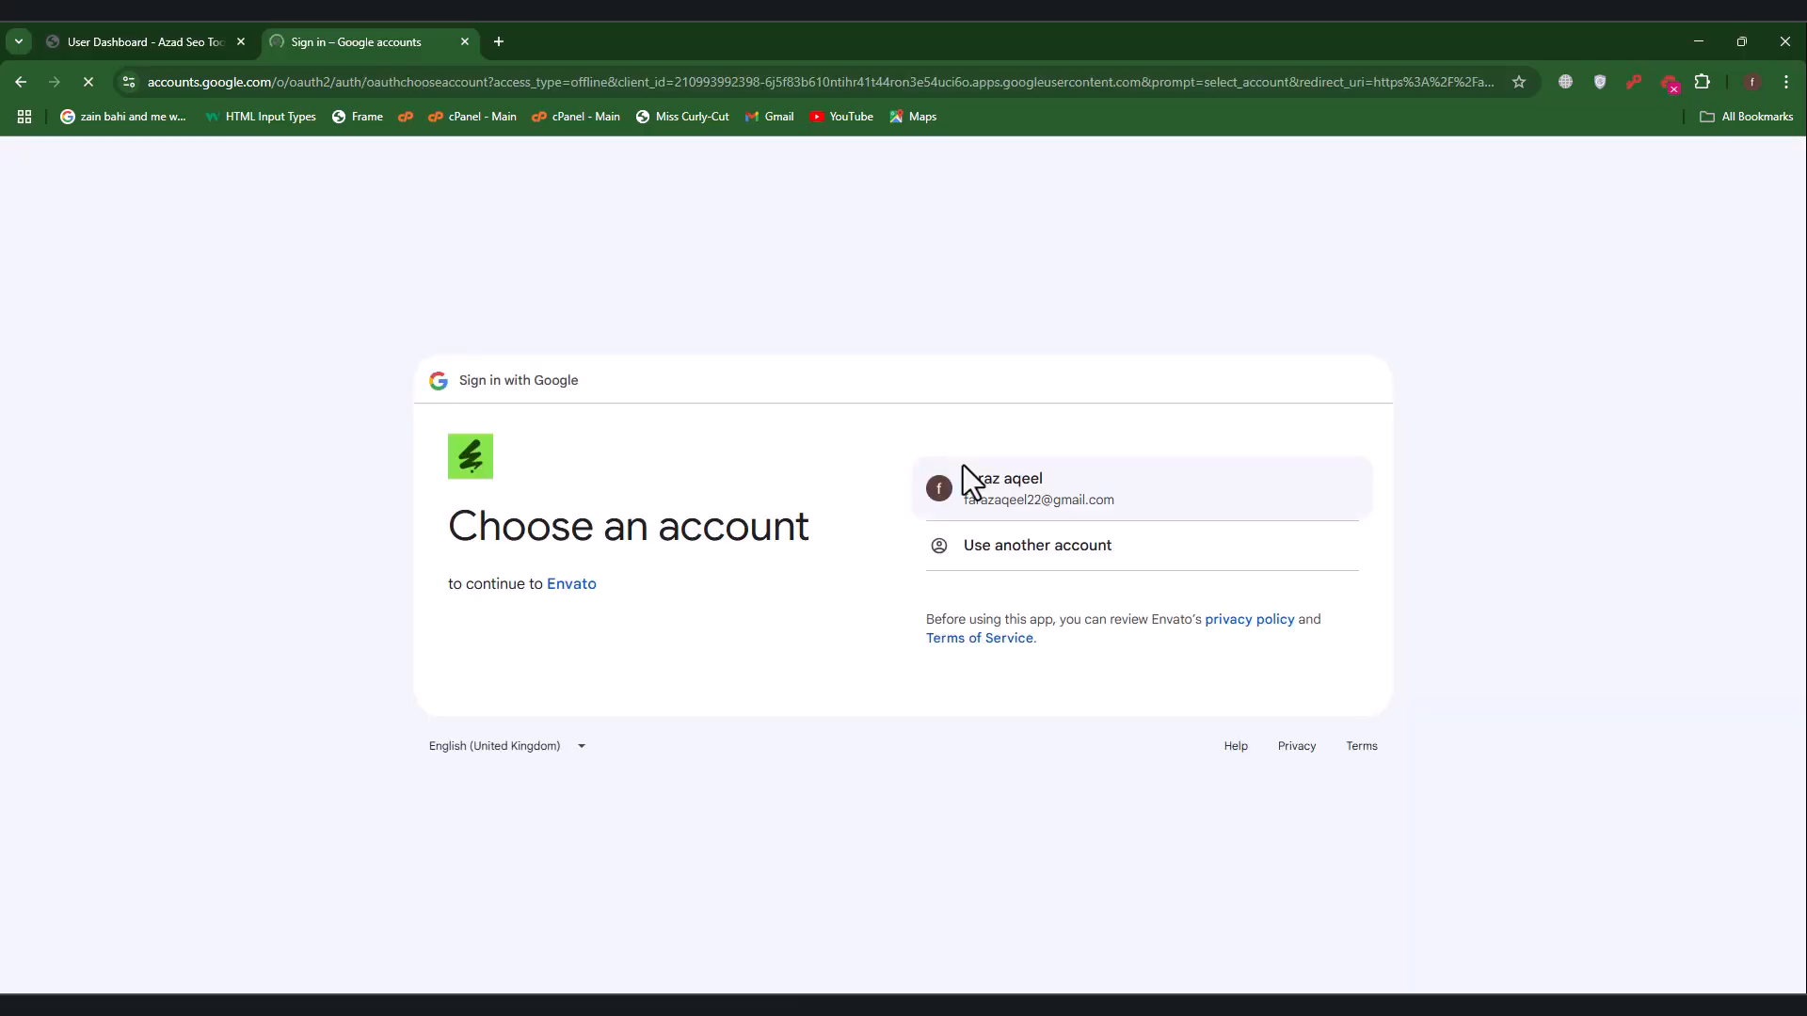
{"action": "left_click", "coordinate": [1019, 498]}
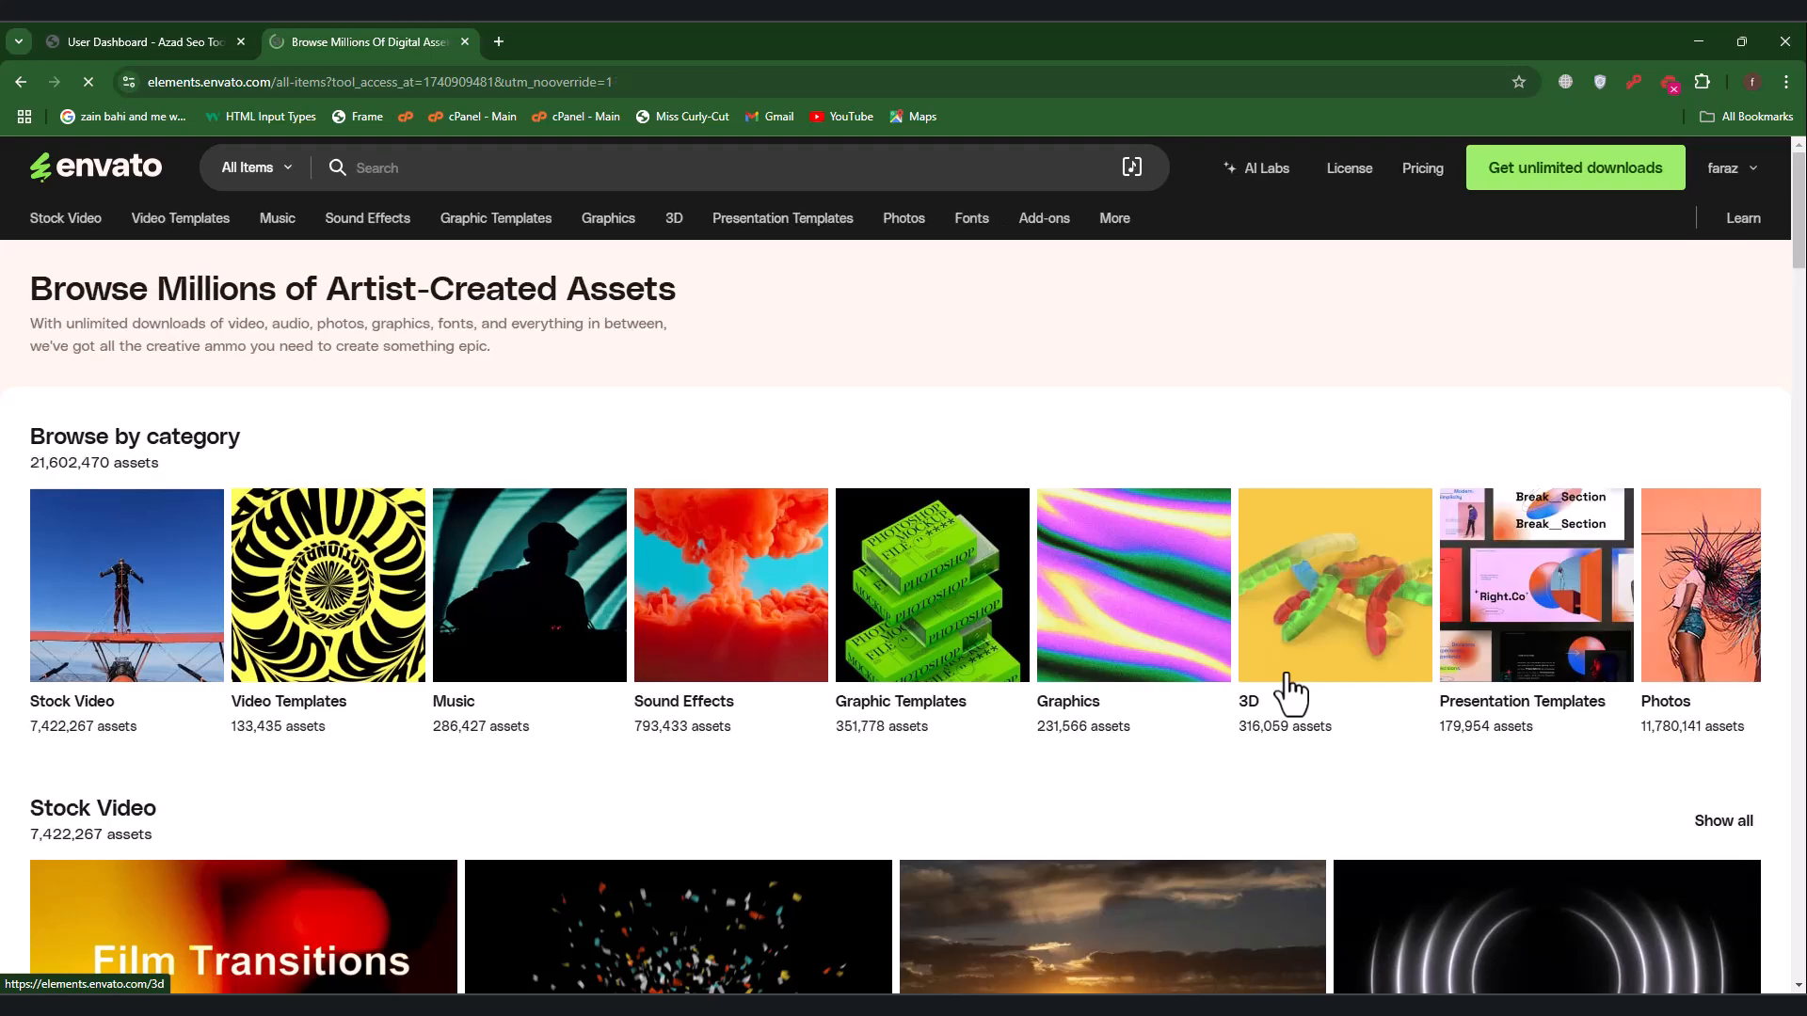
{"action": "left_click", "coordinate": [282, 170]}
{"action": "left_click", "coordinate": [282, 751]}
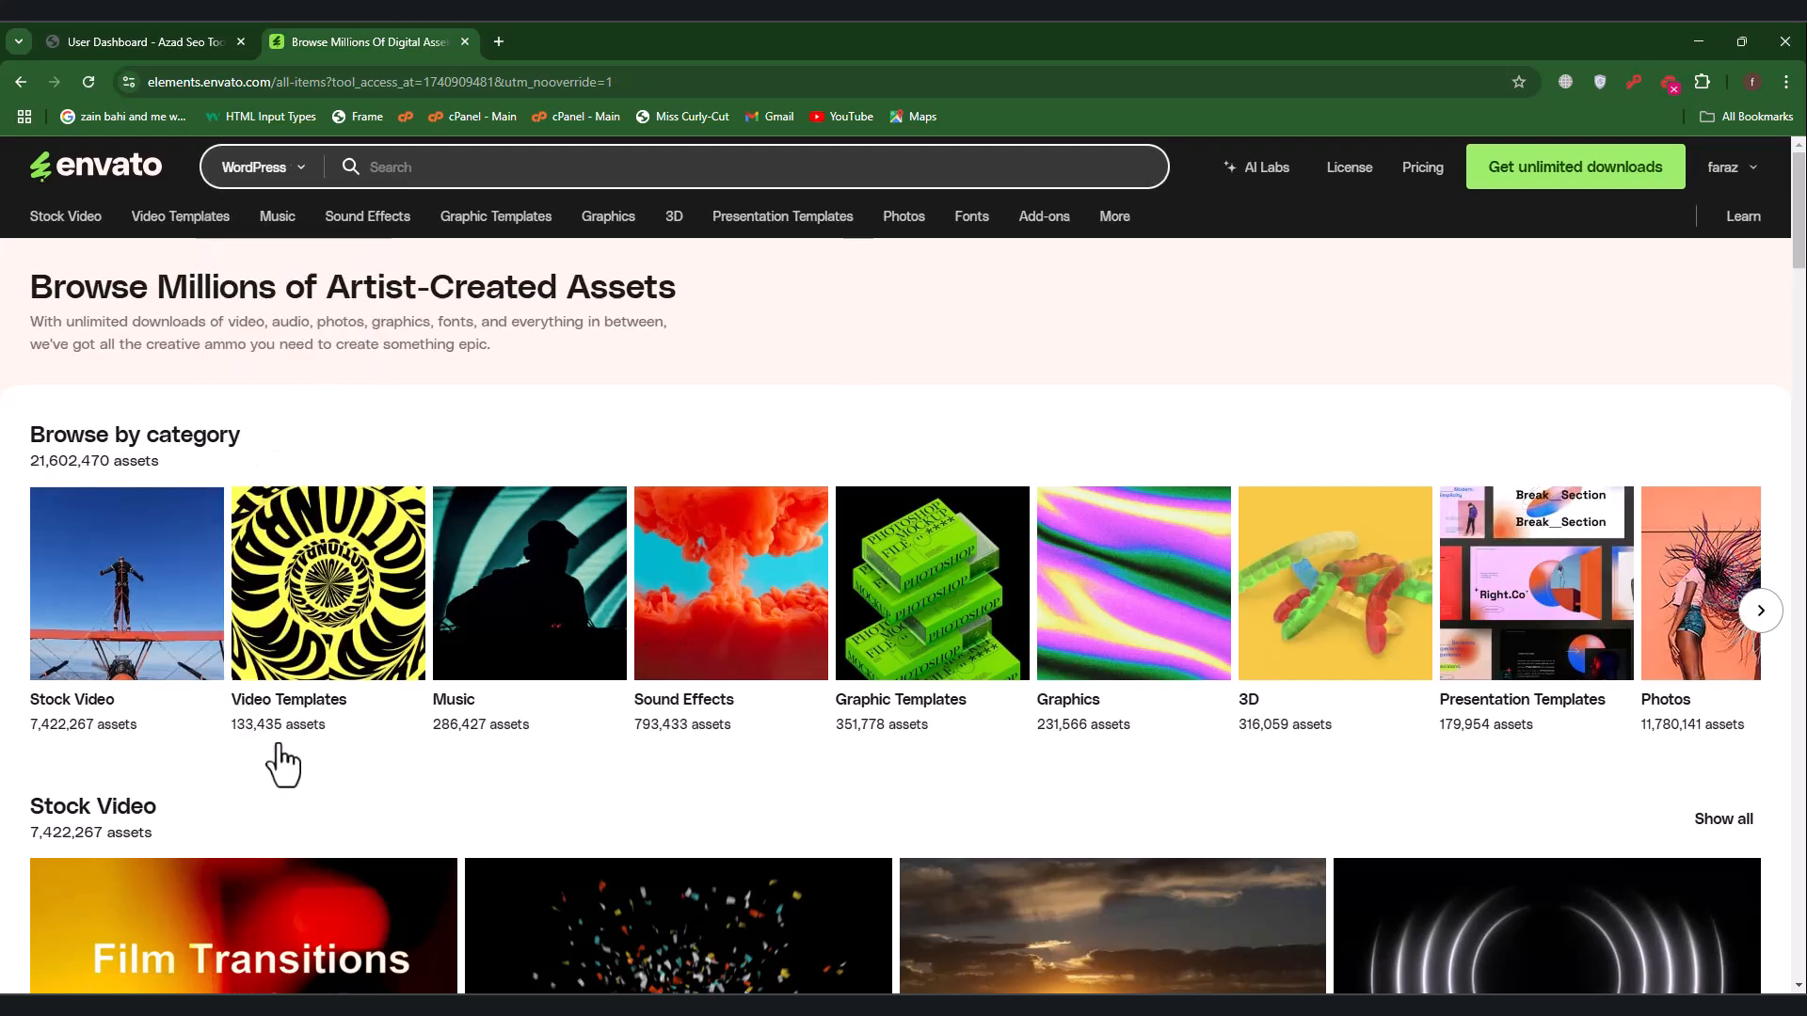
Step: Switch back to the browser window with the template previews and copy the web address of the Rezort template kit page
{"action": "key", "text": "alt+Tab"}
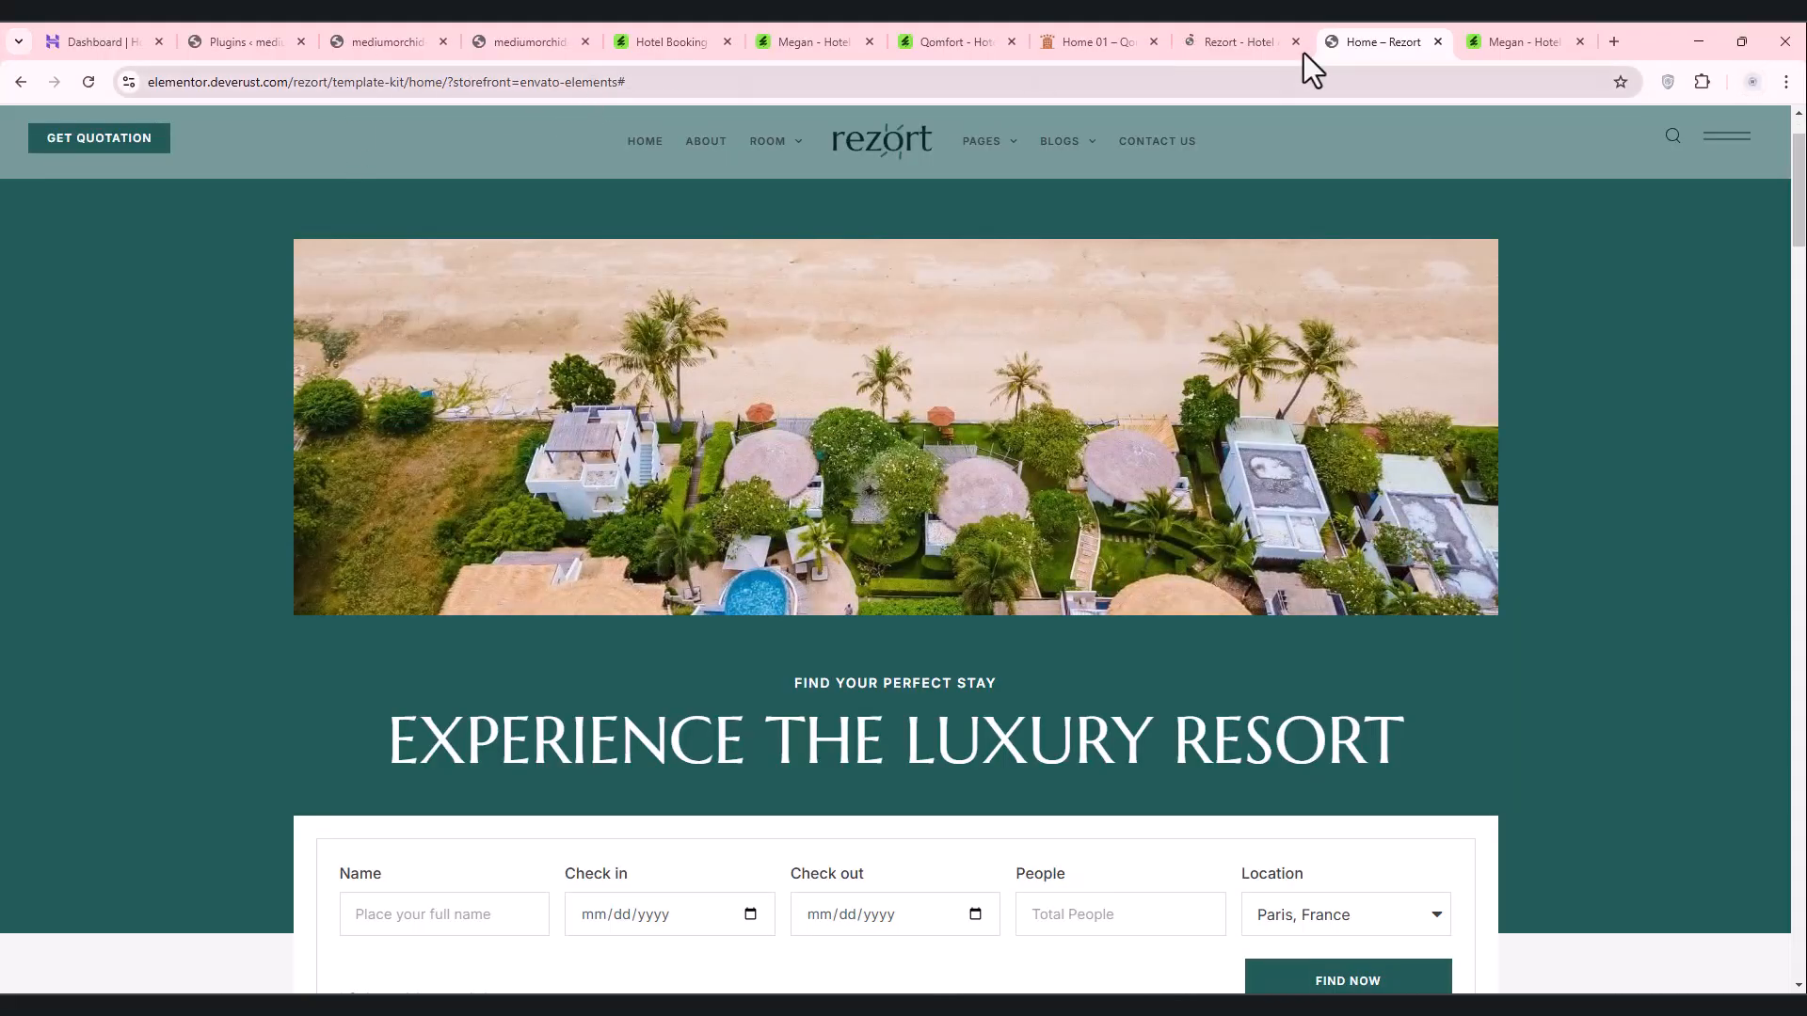
{"action": "left_click", "coordinate": [1214, 38]}
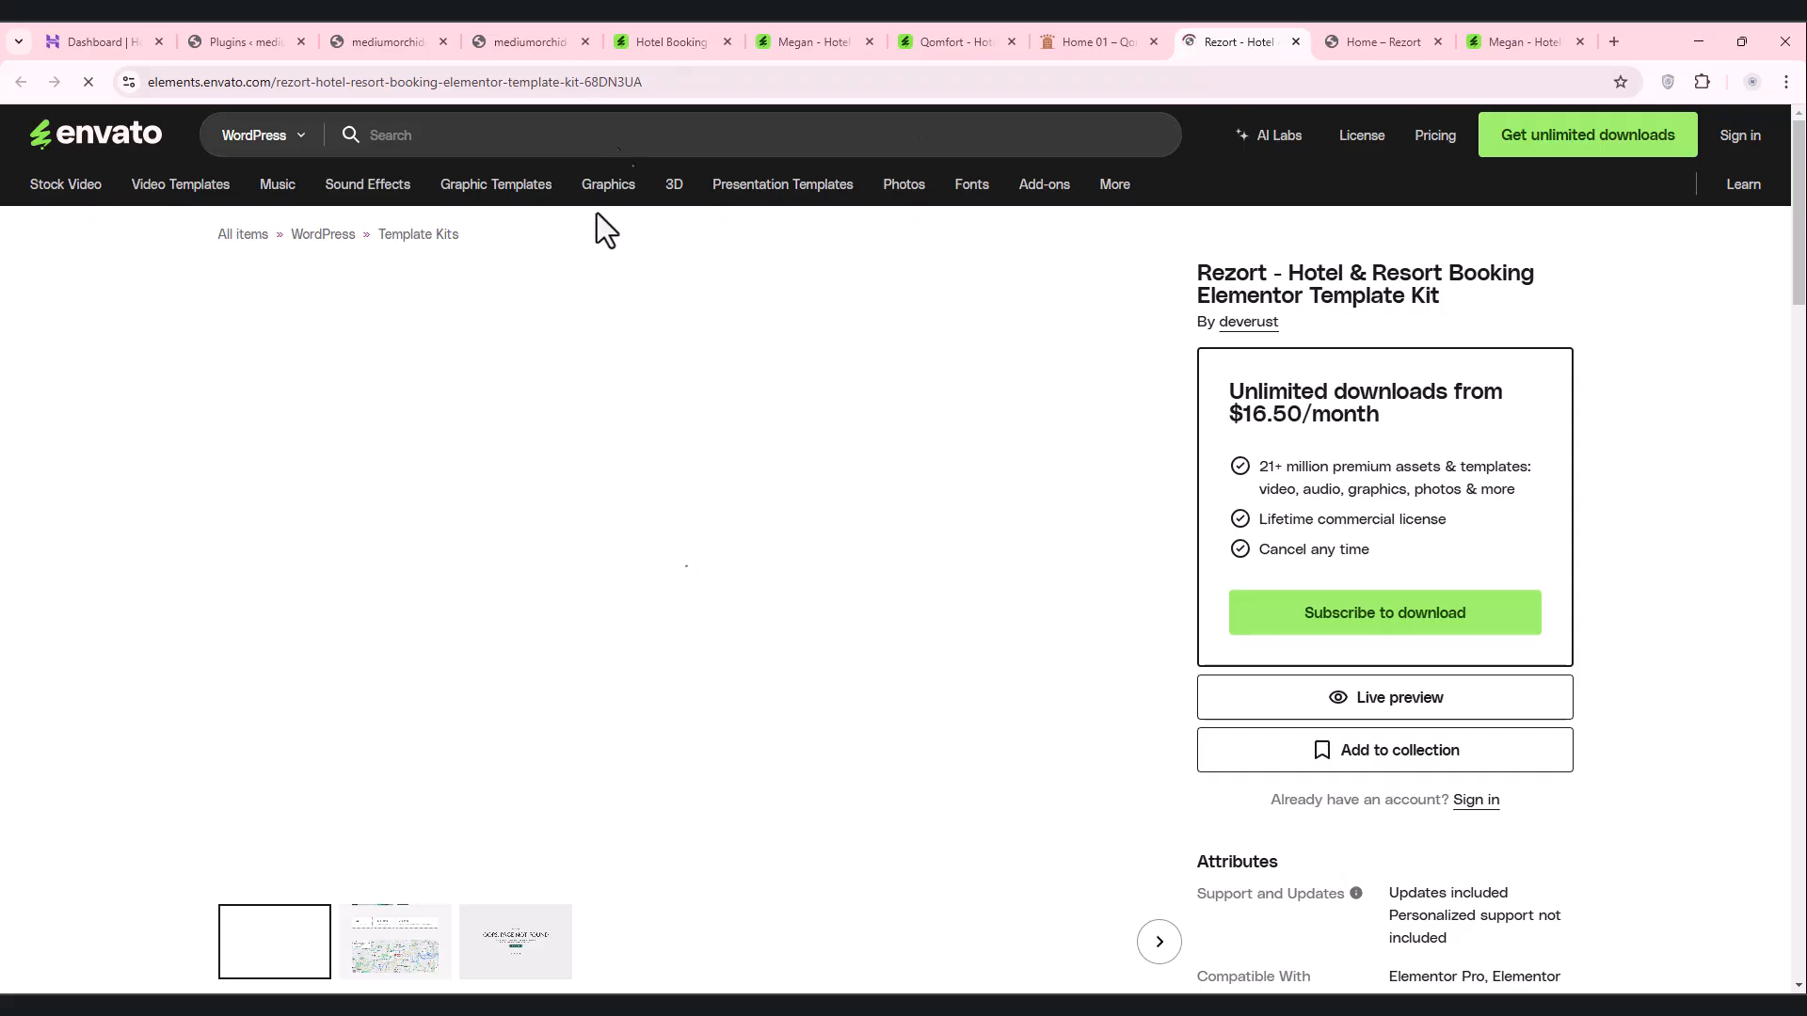
{"action": "left_click", "coordinate": [950, 41]}
{"action": "left_click", "coordinate": [811, 31]}
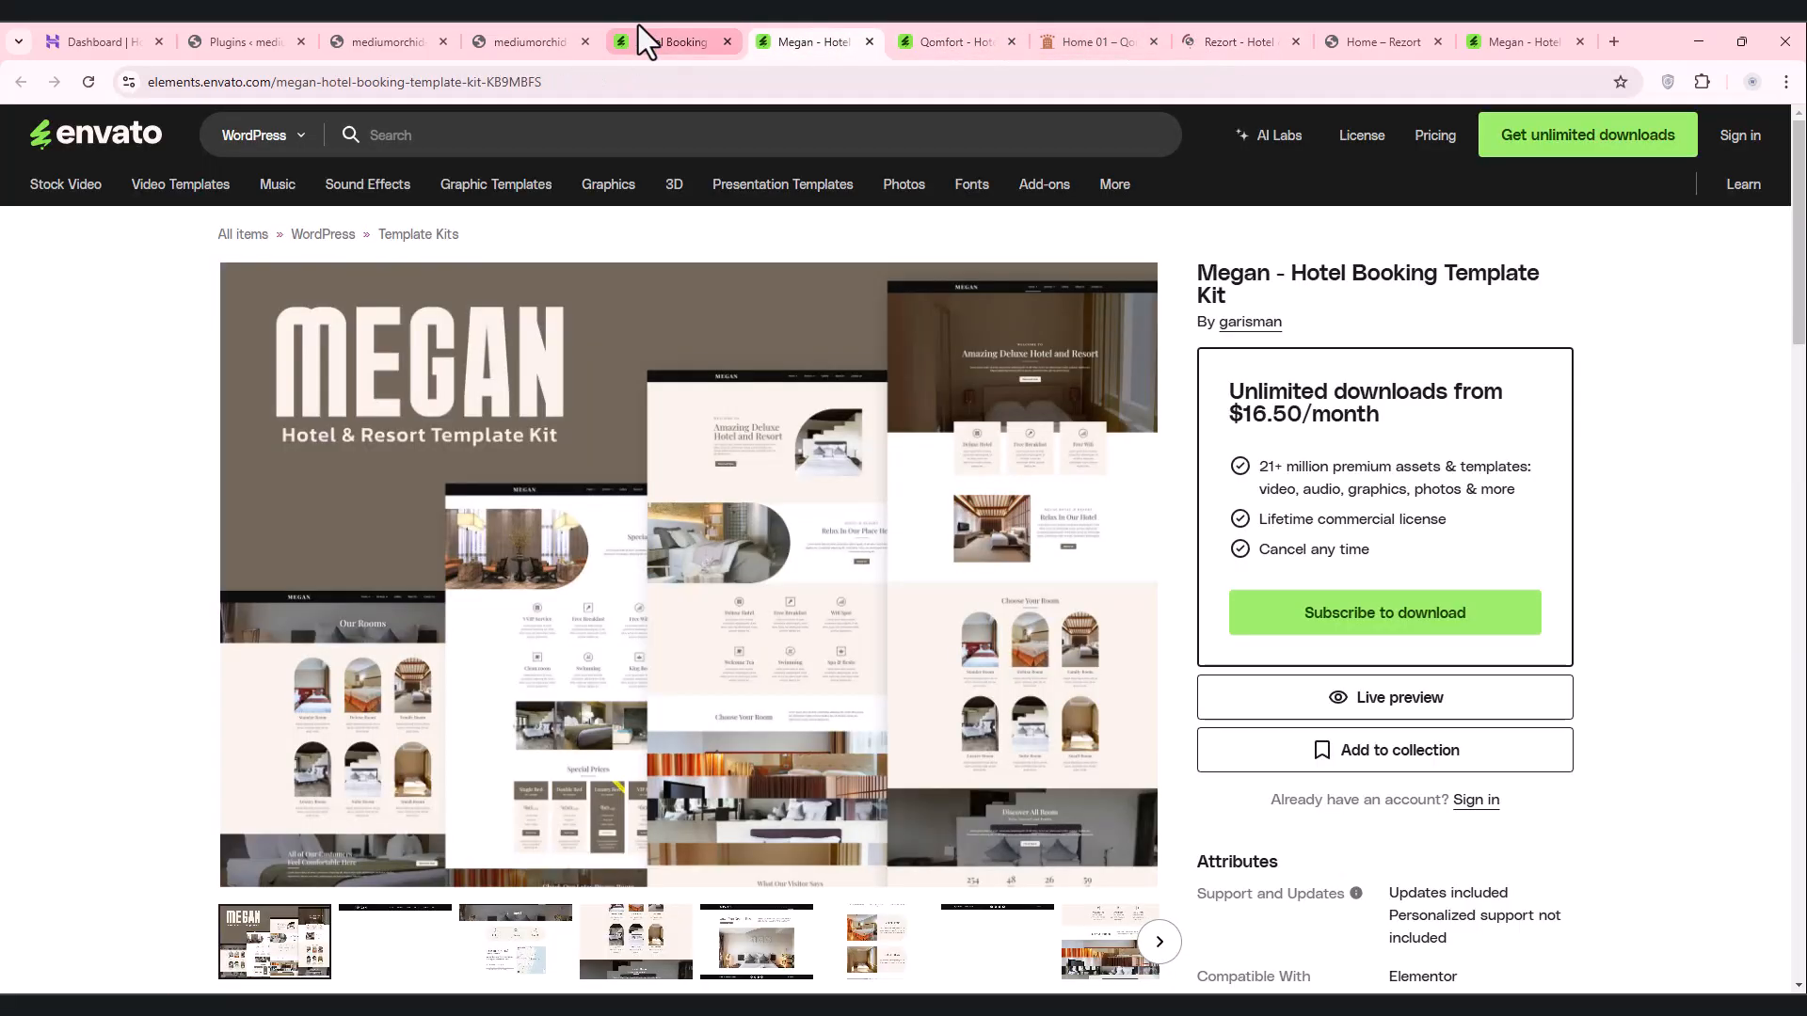
{"action": "left_click", "coordinate": [638, 26]}
{"action": "left_click", "coordinate": [1261, 36]}
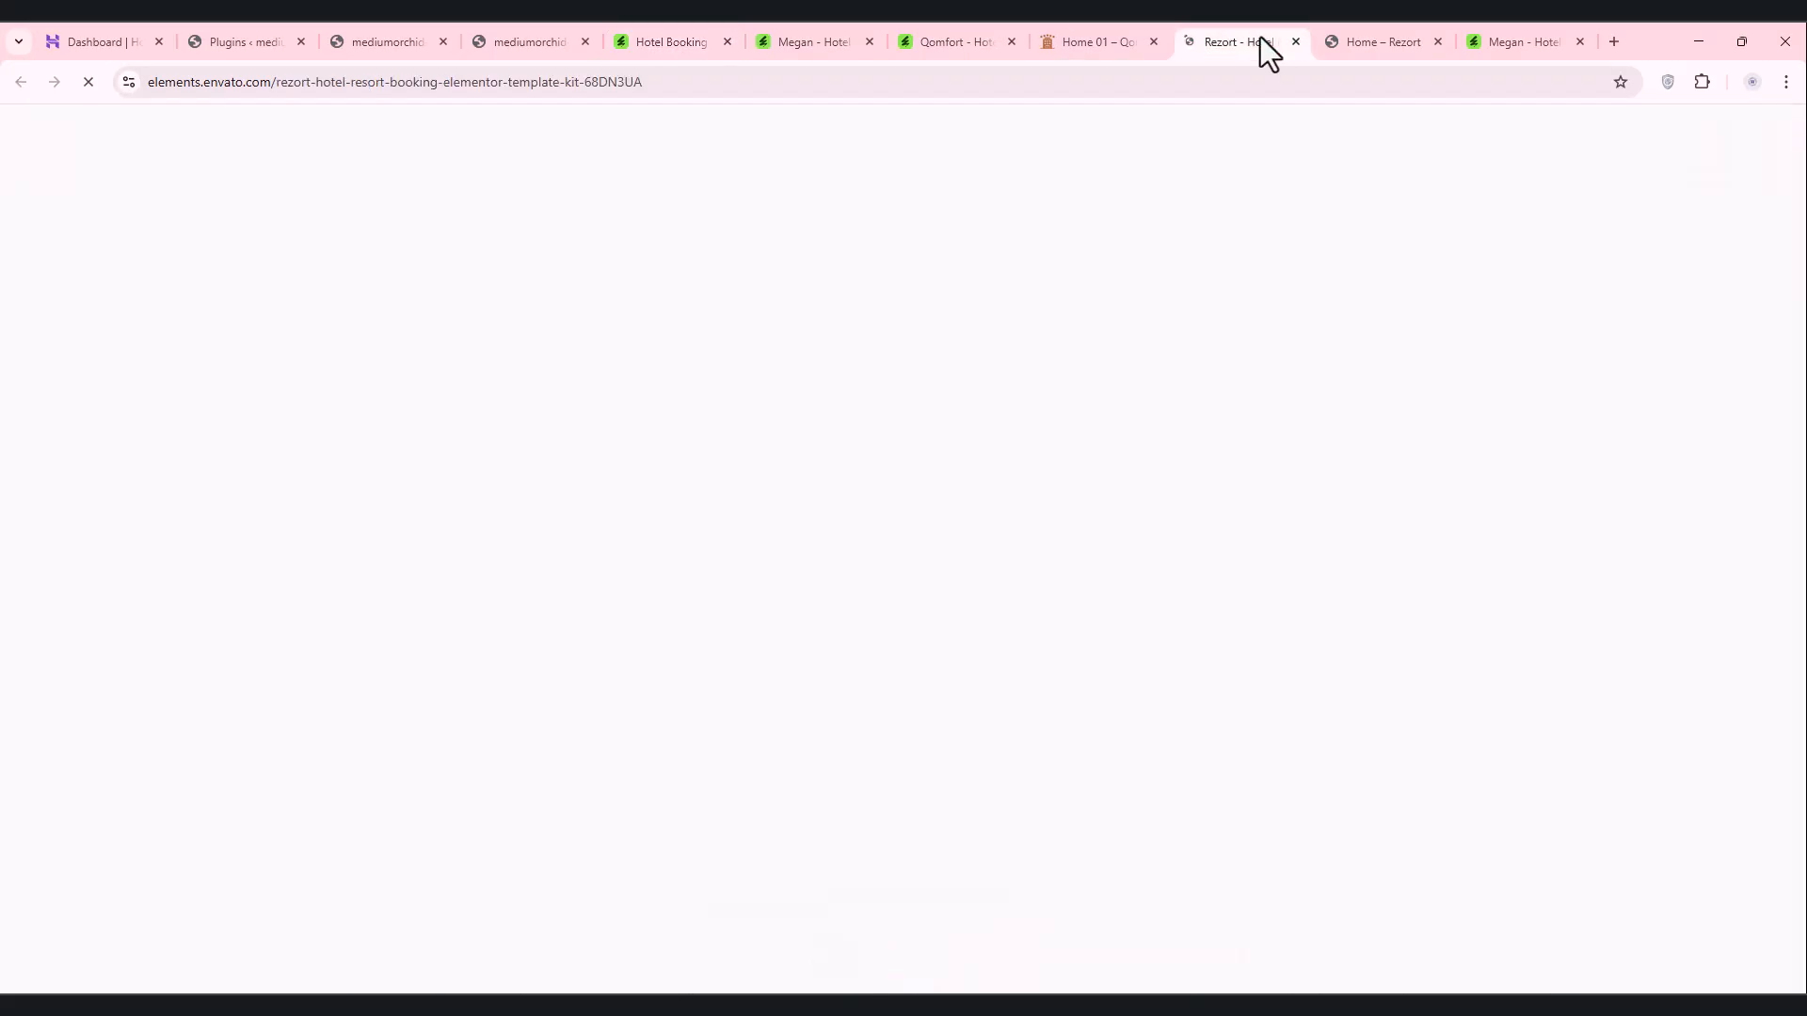
{"action": "left_click", "coordinate": [601, 91]}
{"action": "key", "text": "ctrl+c"}
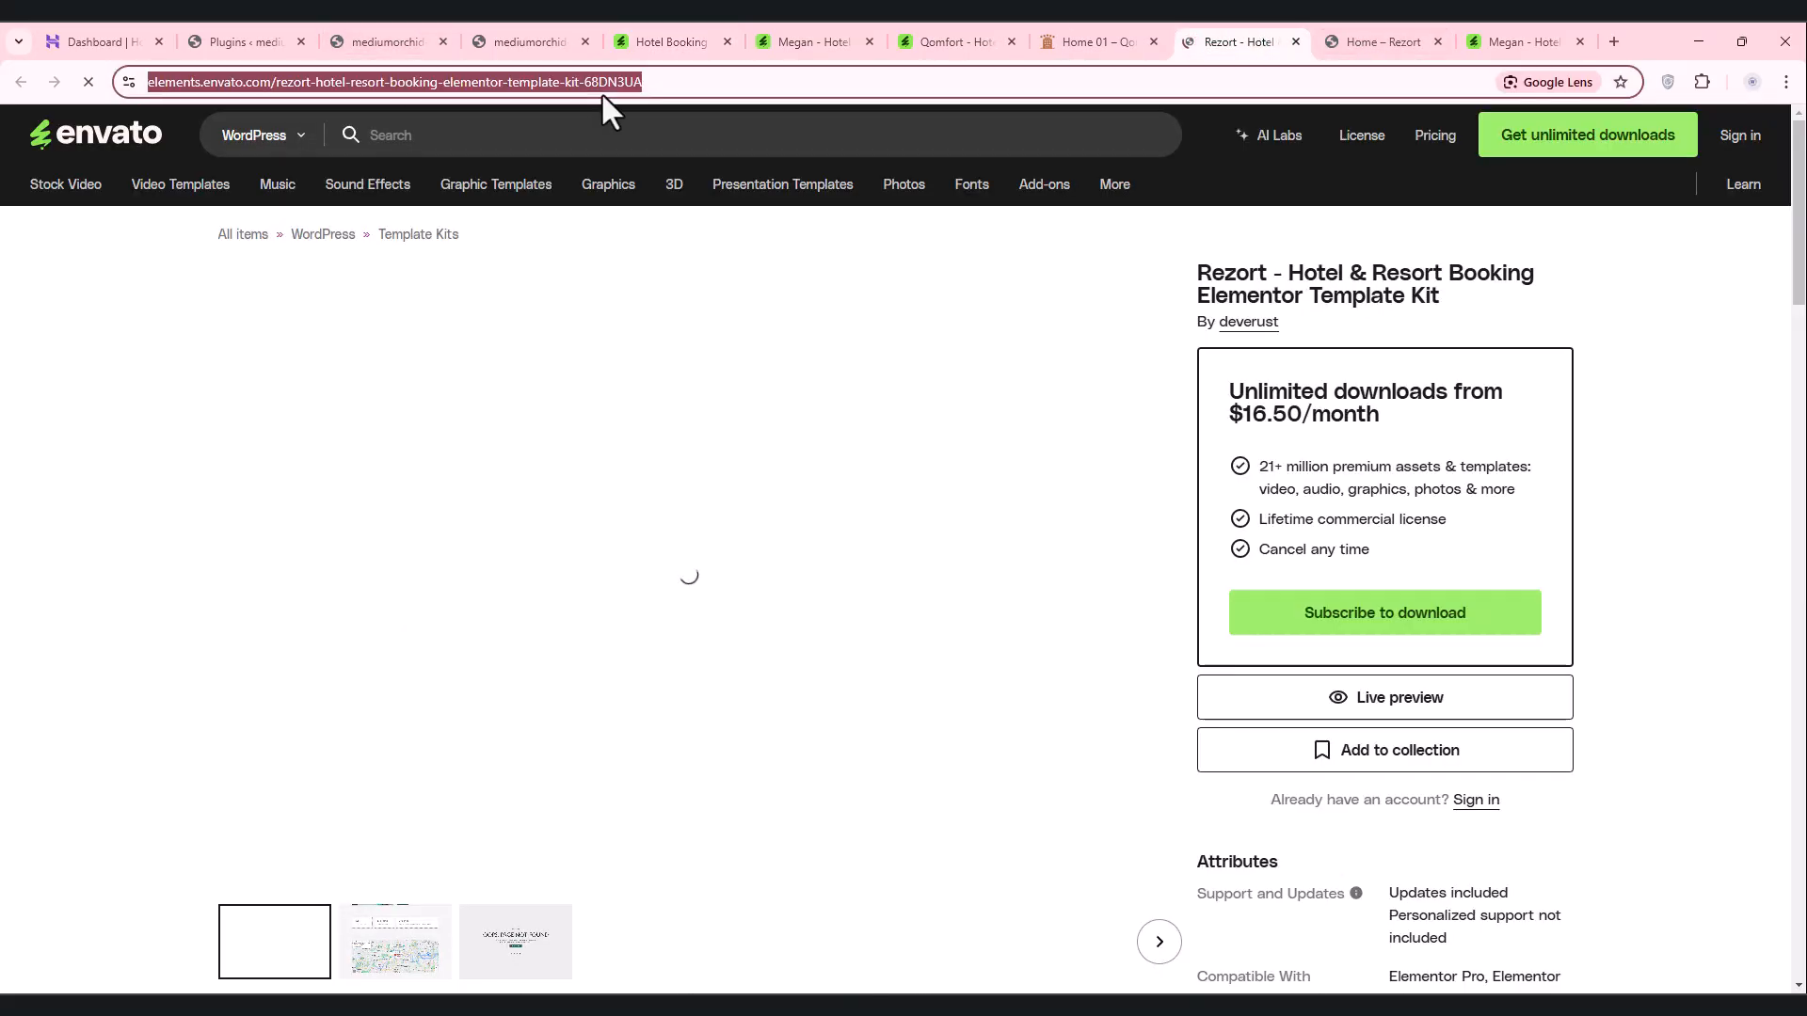
Step: Open the copied Rezort kit address in the Envato tab of the other profile's browser window
{"action": "key", "text": "alt+Tab"}
{"action": "left_click", "coordinate": [474, 80]}
{"action": "key", "text": "ctrl+v"}
{"action": "key", "text": "Return"}
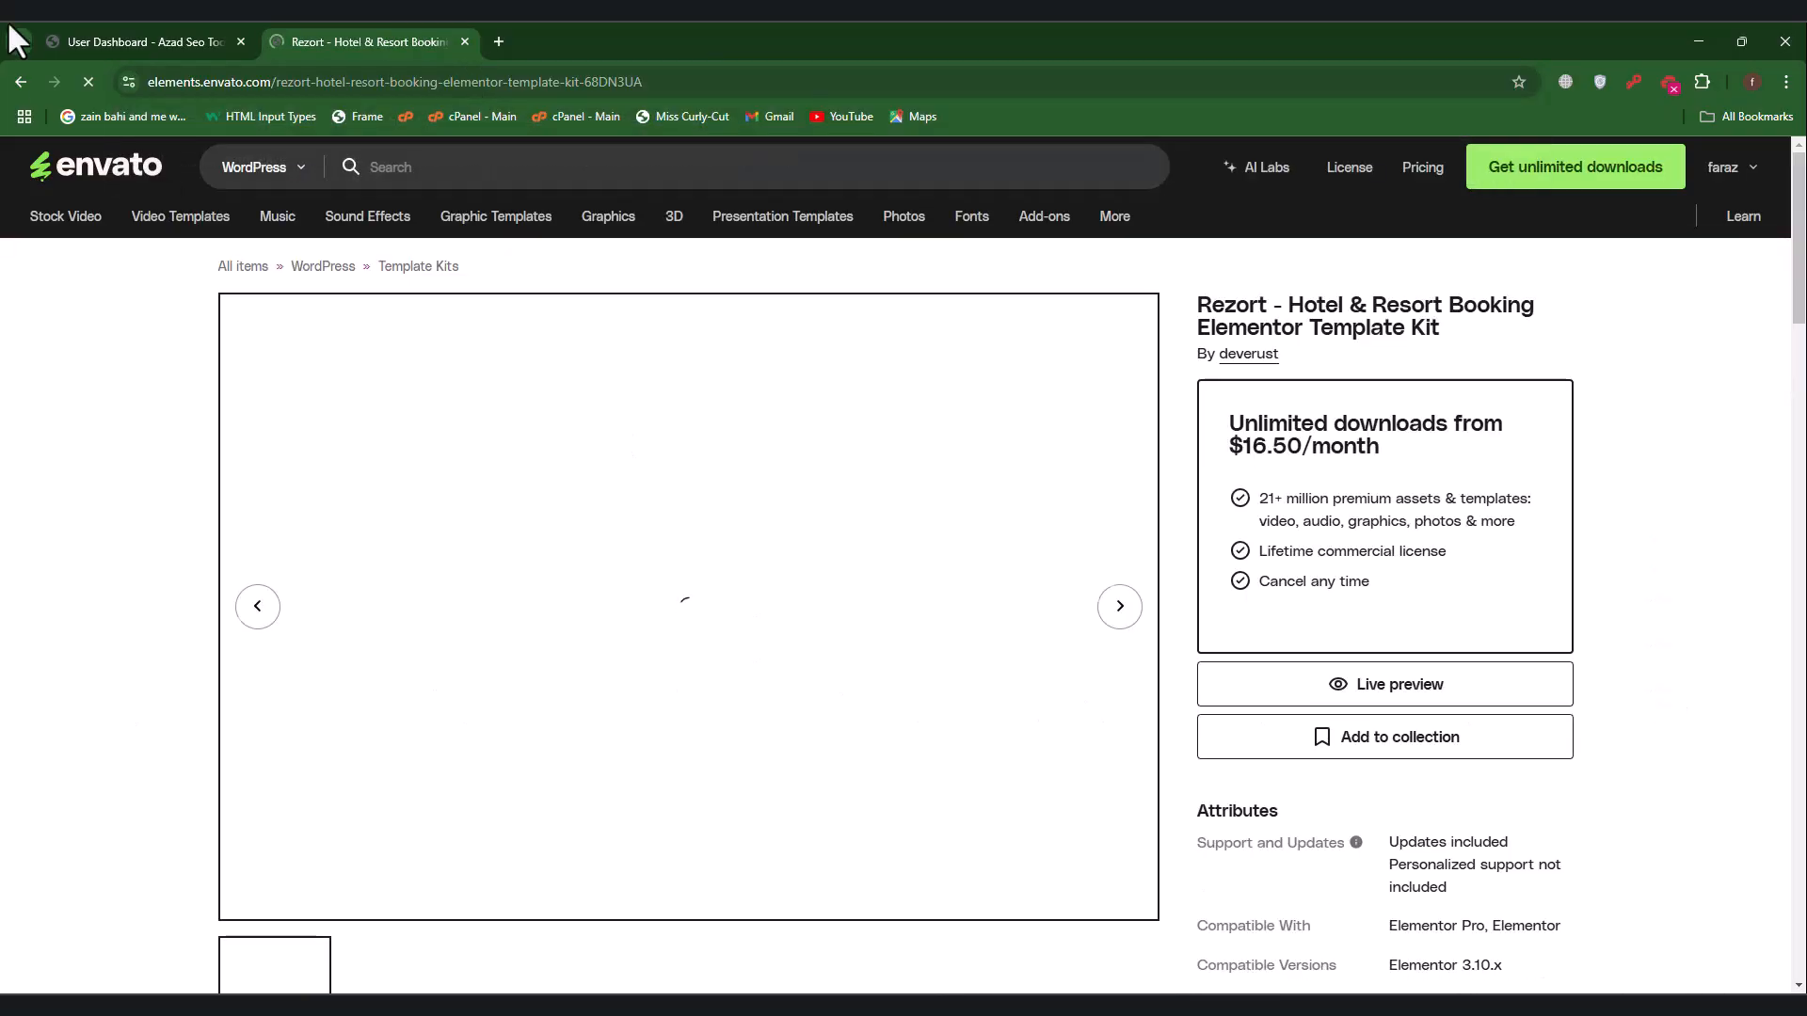
Step: Return to the Azad SEO dashboard, look over its tools, and pin the AzadSEO 1 and AzadSEO 2 extensions
{"action": "left_click", "coordinate": [143, 41]}
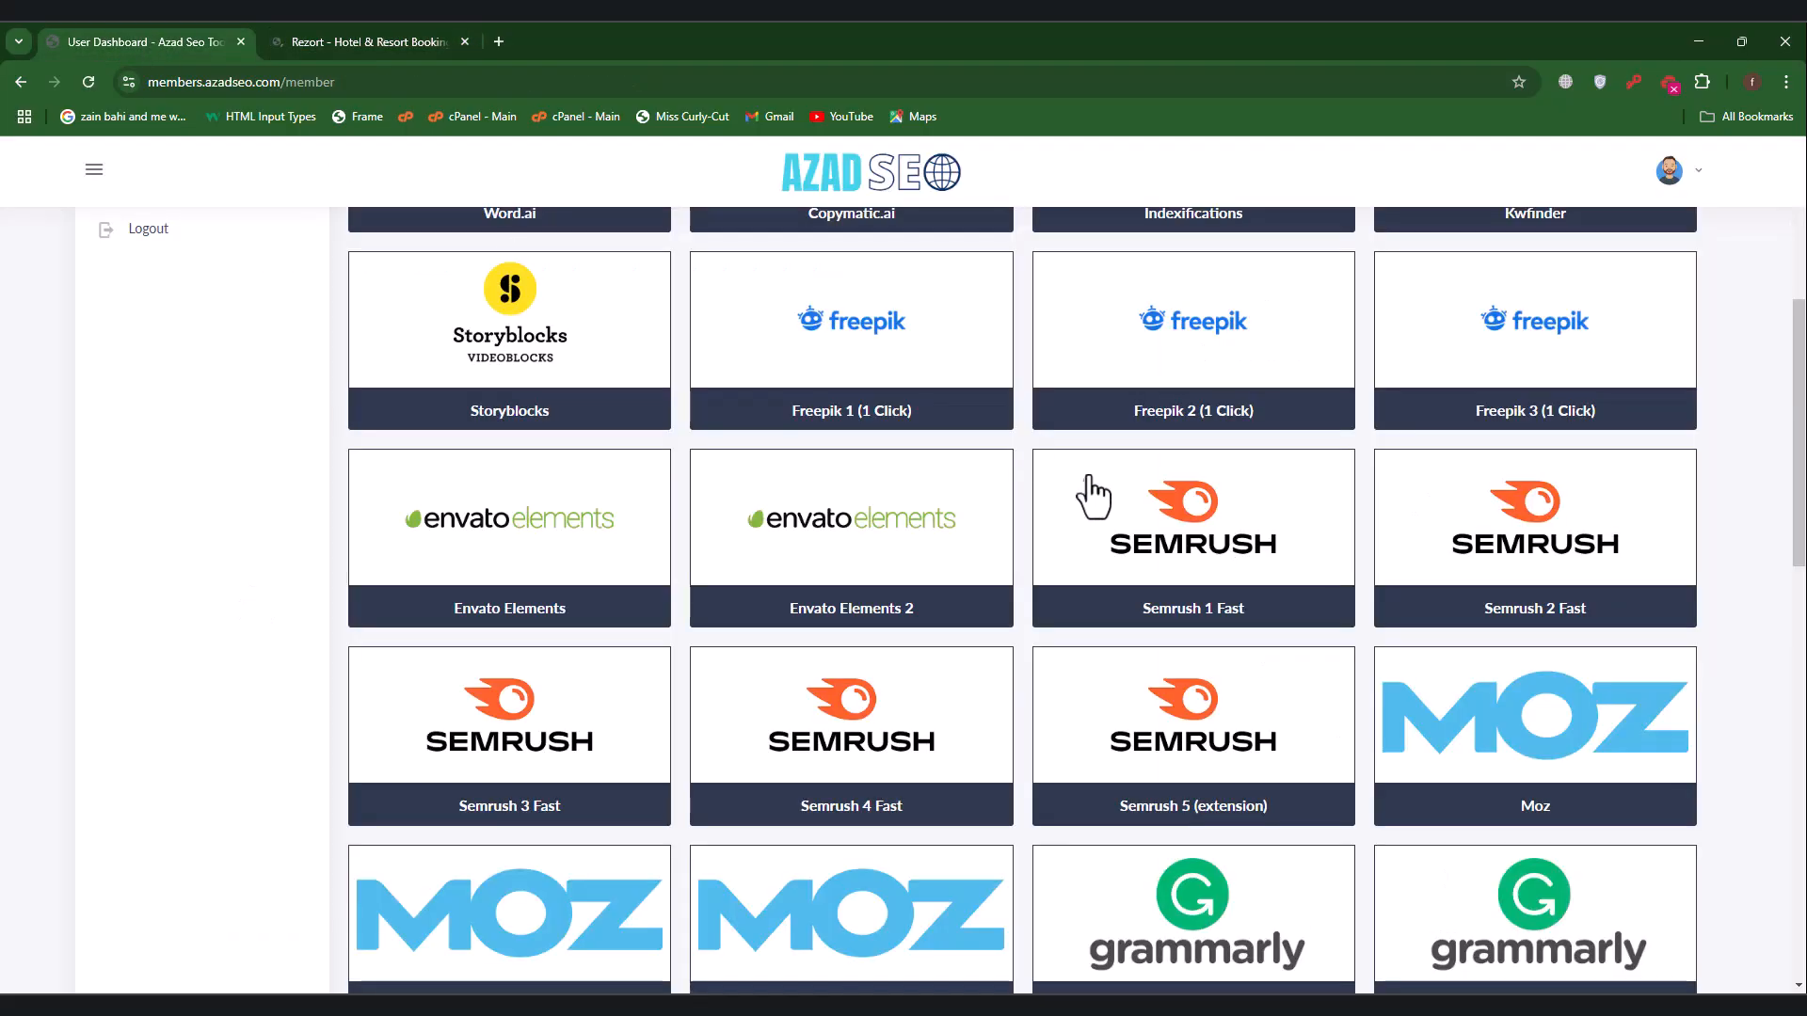
{"action": "scroll", "coordinate": [1118, 553], "scroll_direction": "down", "scroll_amount": 8}
{"action": "scroll", "coordinate": [1118, 553], "scroll_direction": "up", "scroll_amount": 13}
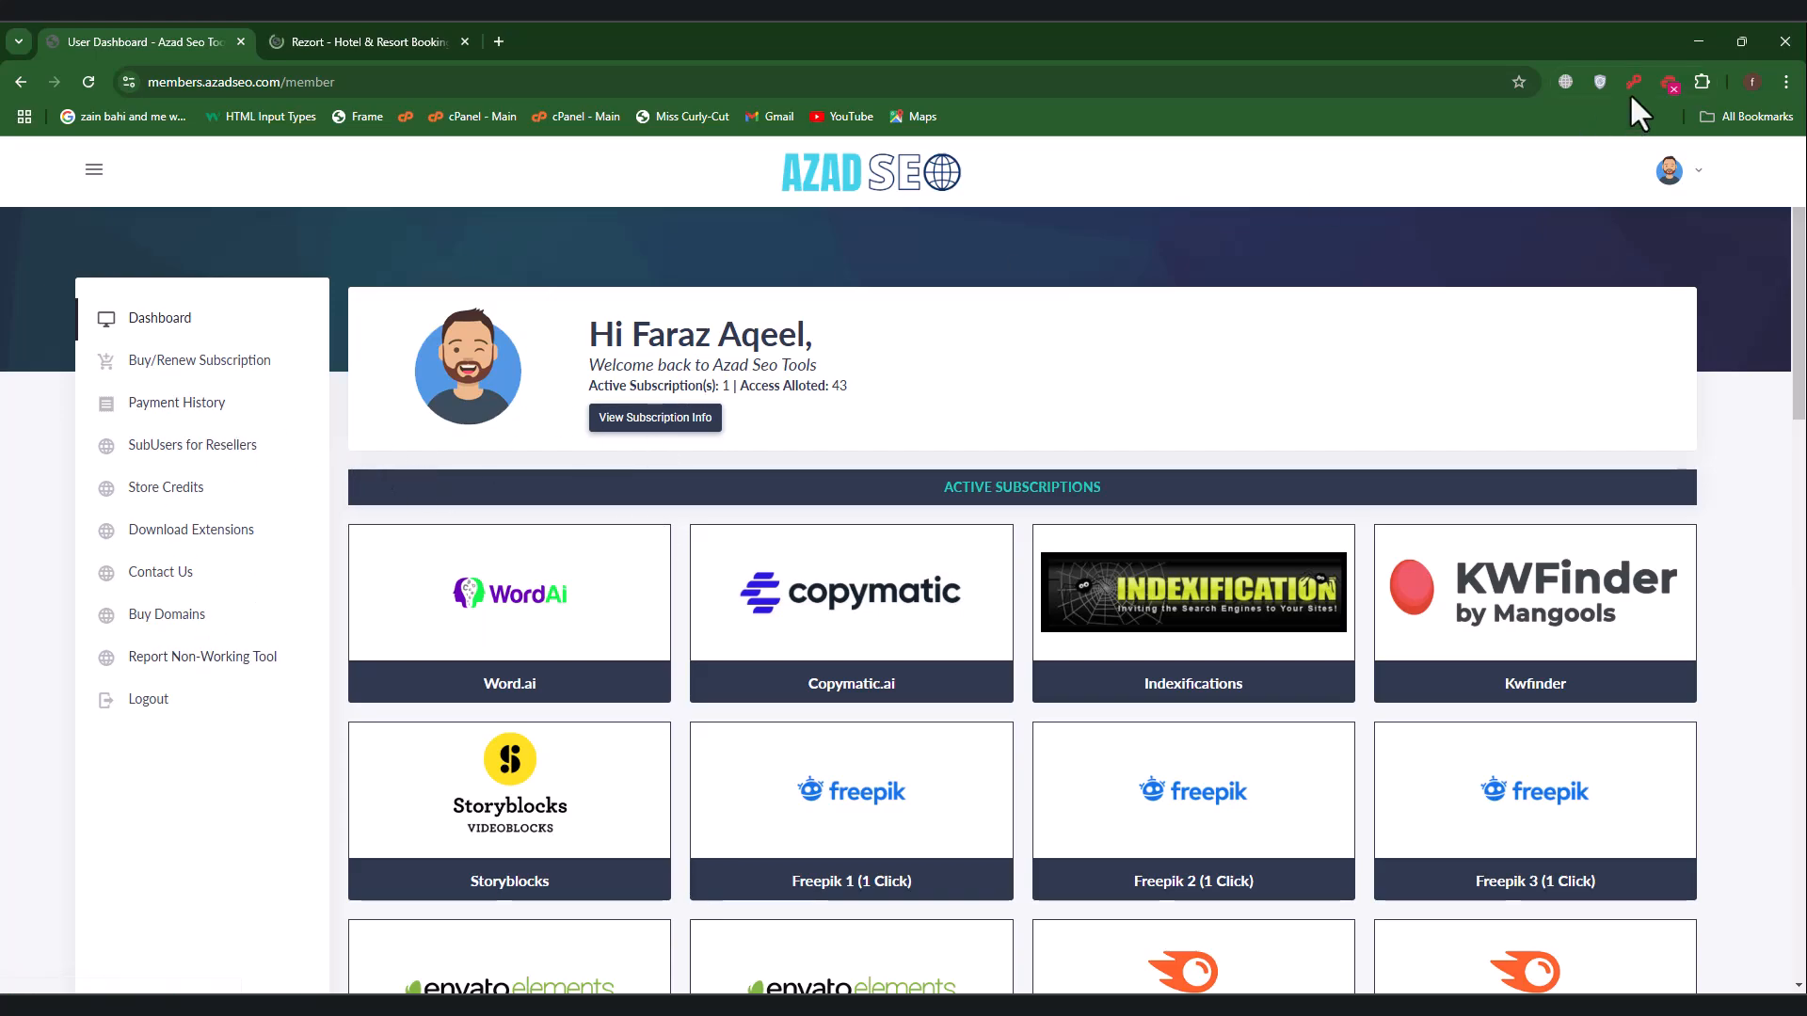
{"action": "left_click", "coordinate": [1701, 83]}
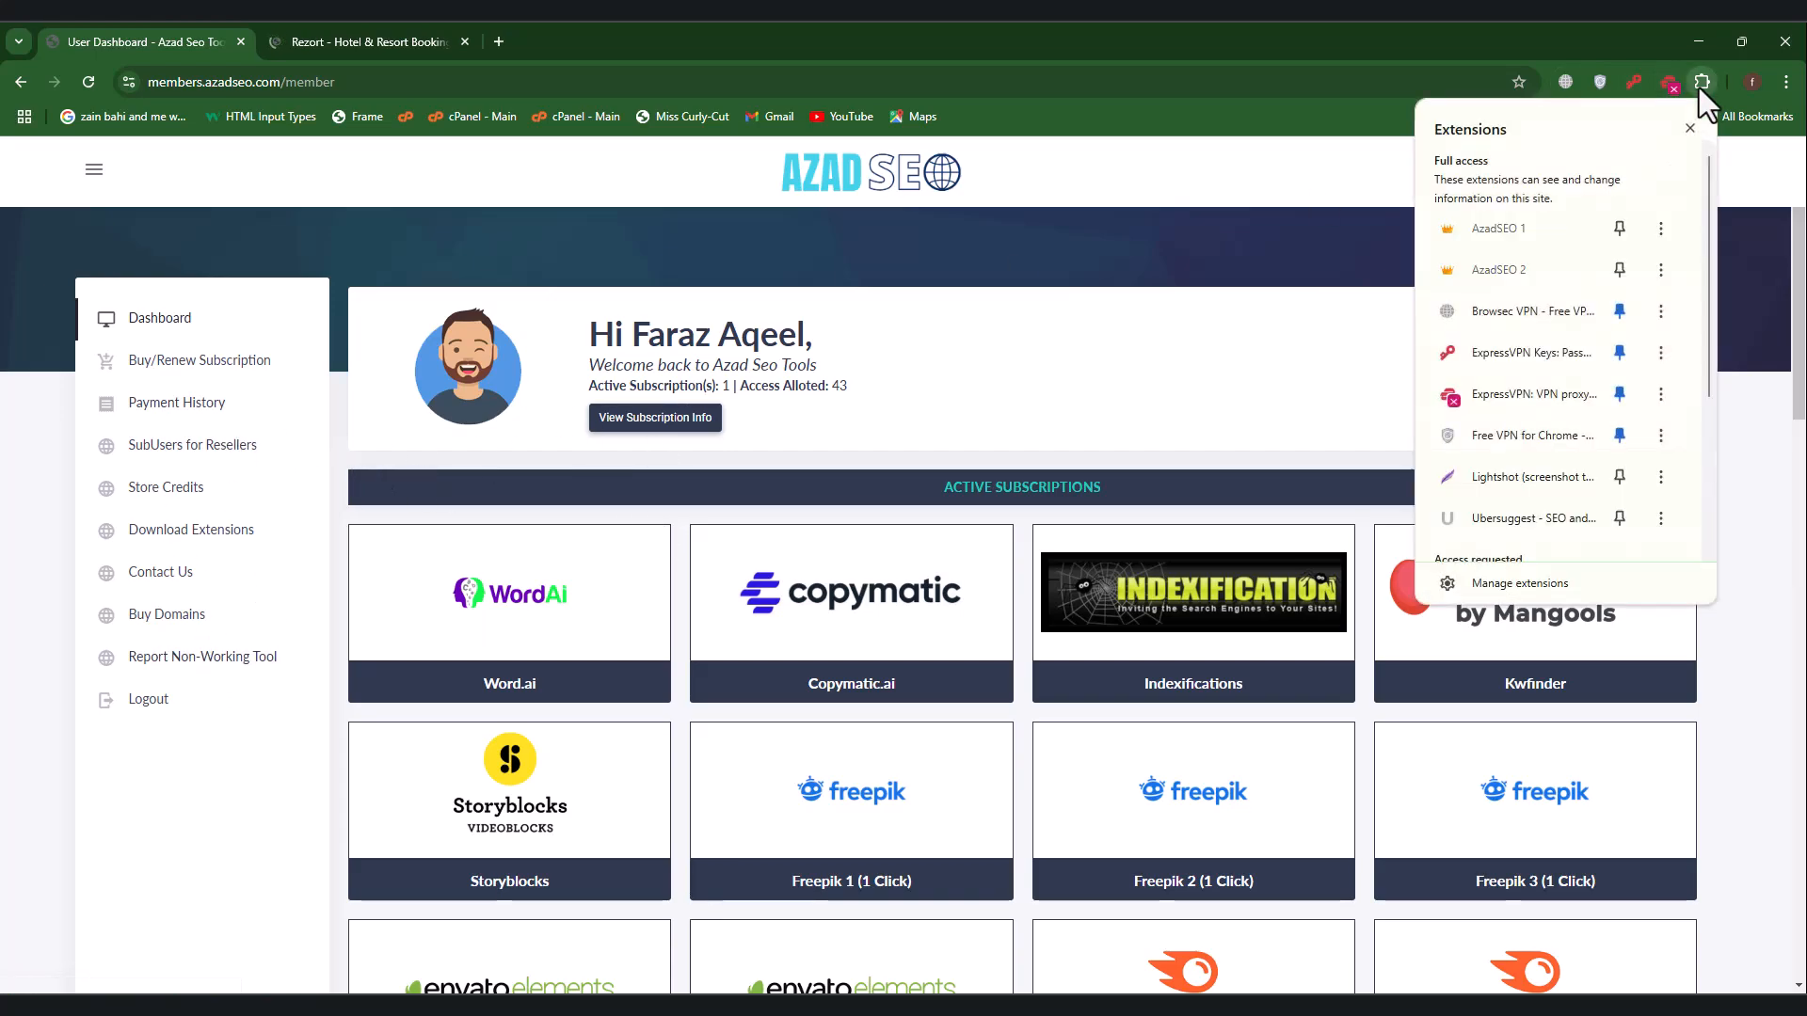
{"action": "left_click", "coordinate": [1619, 270]}
{"action": "right_click", "coordinate": [1635, 82]}
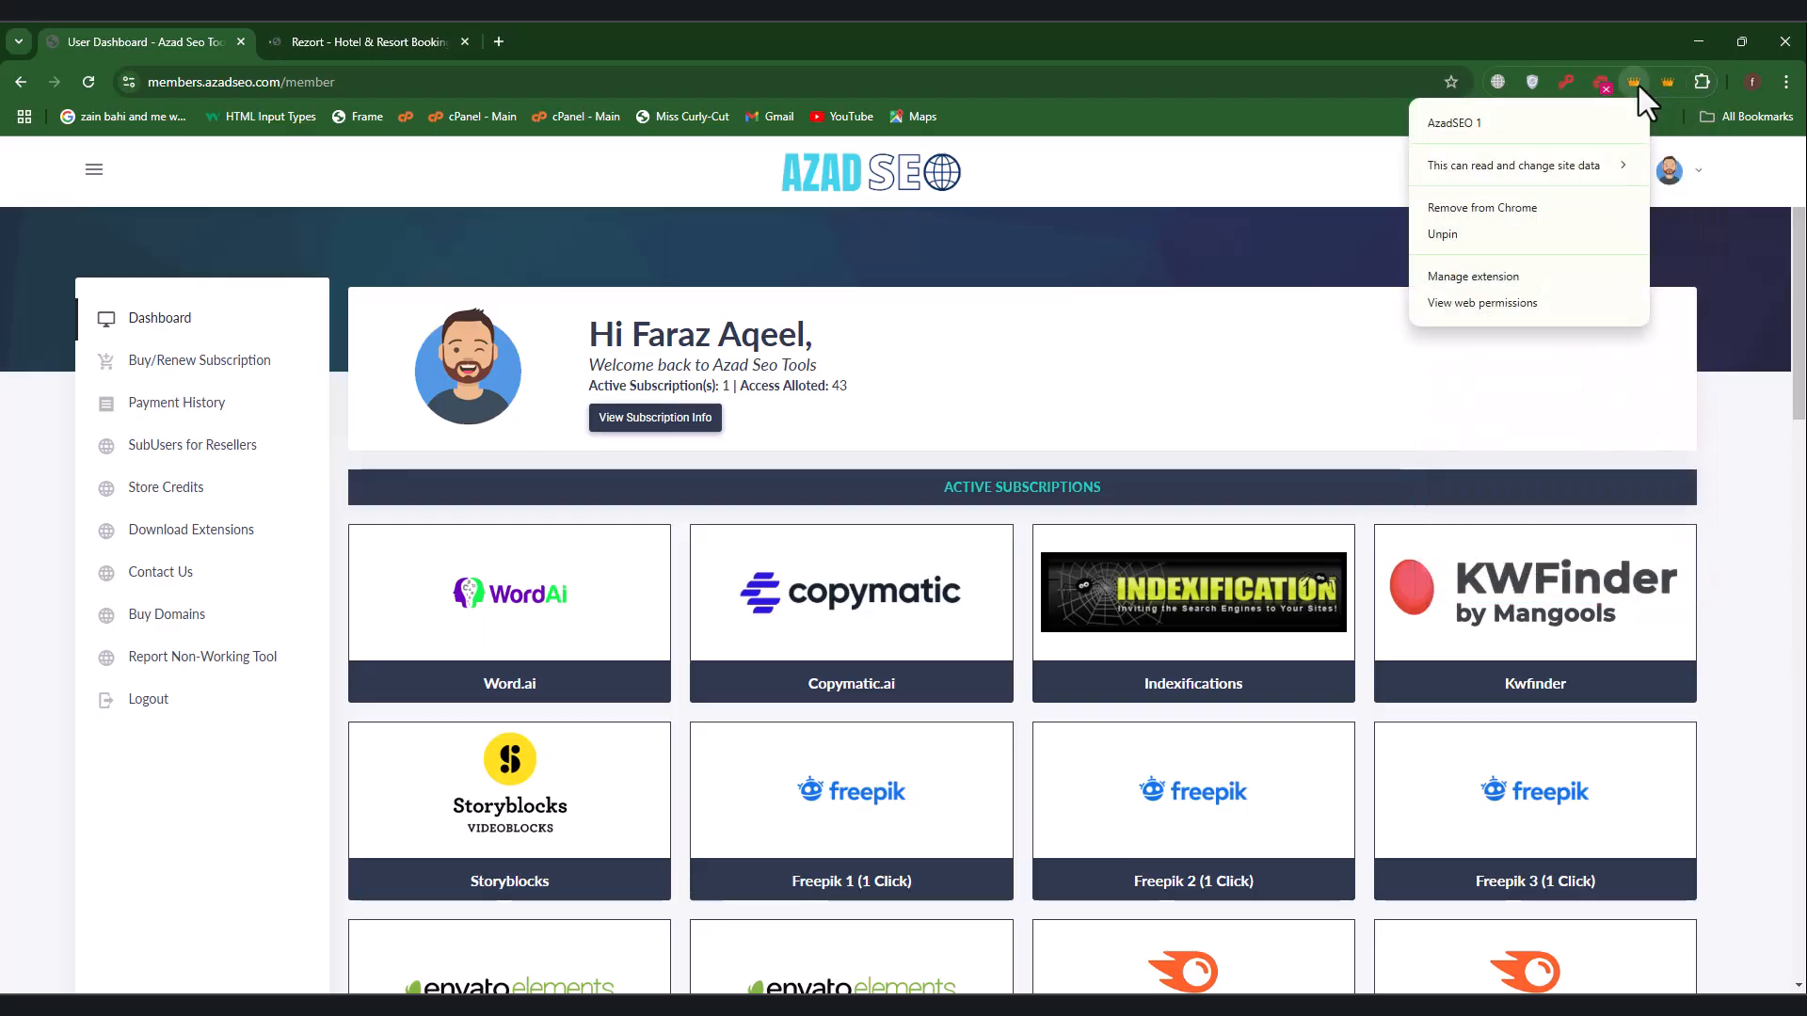
Step: Open Chrome's extension manager and turn the AzadSEO 1 and AzadSEO 2 extensions off and on again
{"action": "left_click", "coordinate": [1701, 81]}
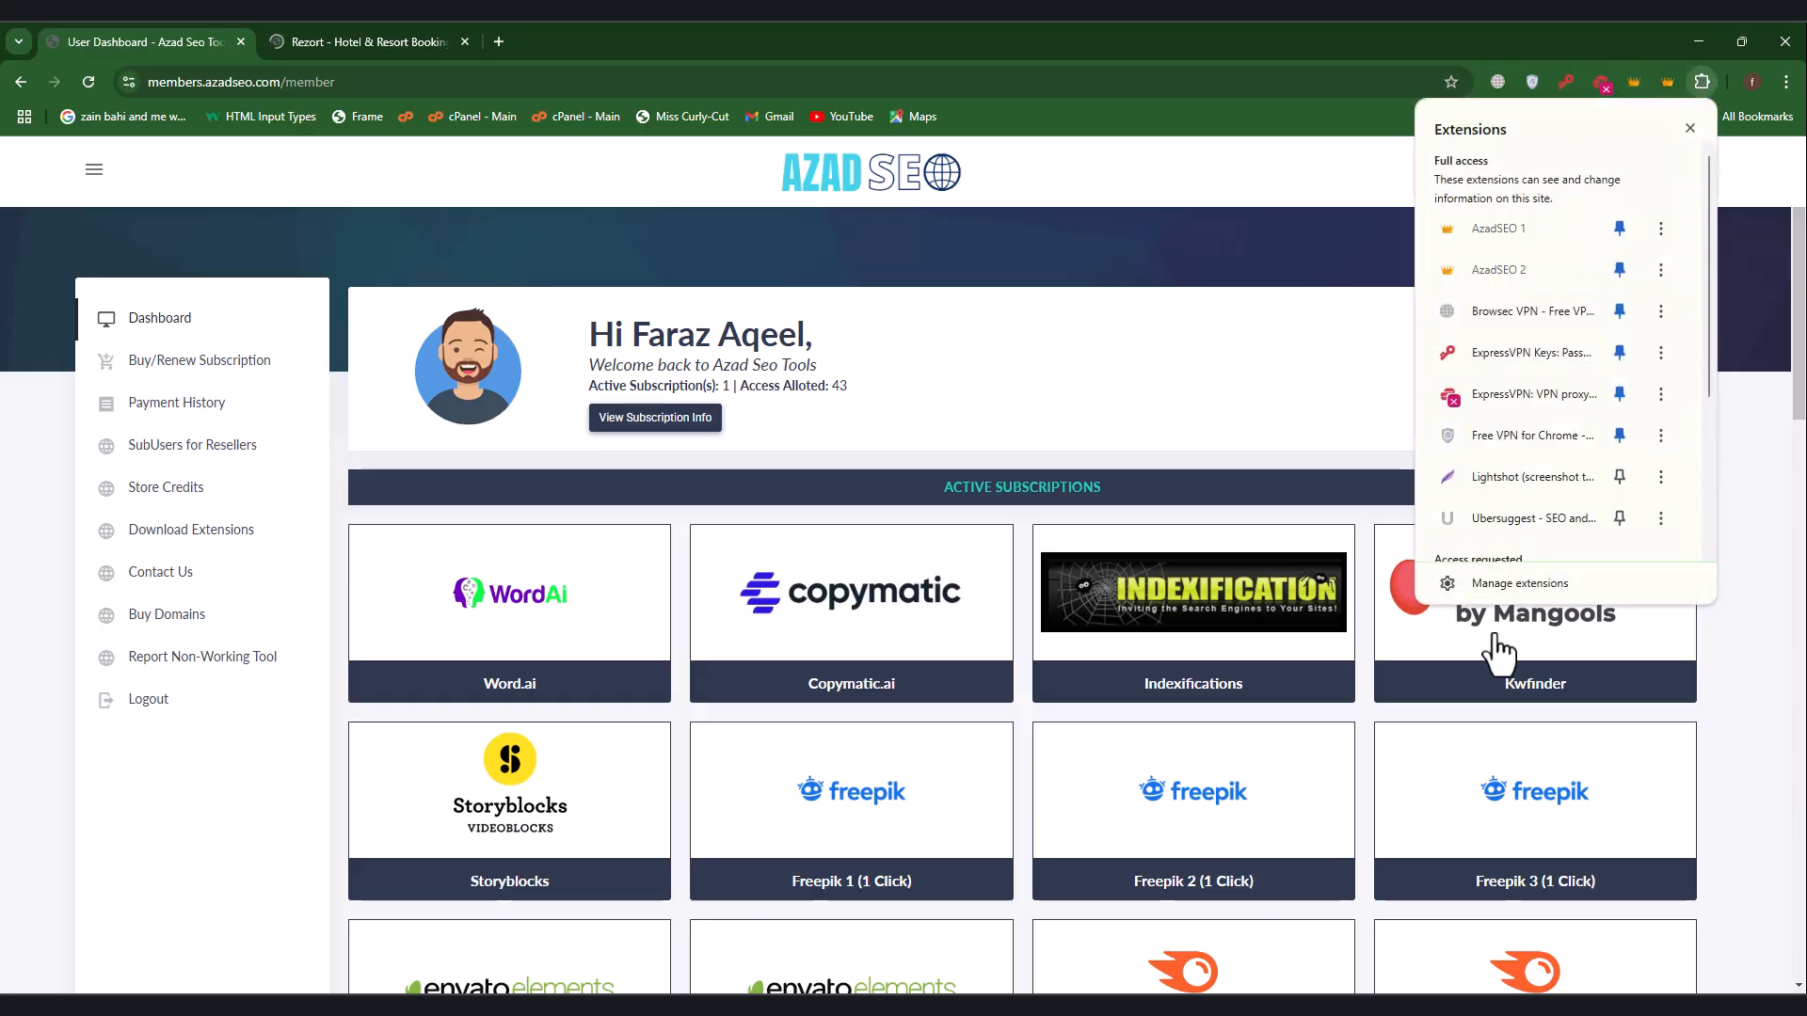
{"action": "left_click", "coordinate": [1476, 580]}
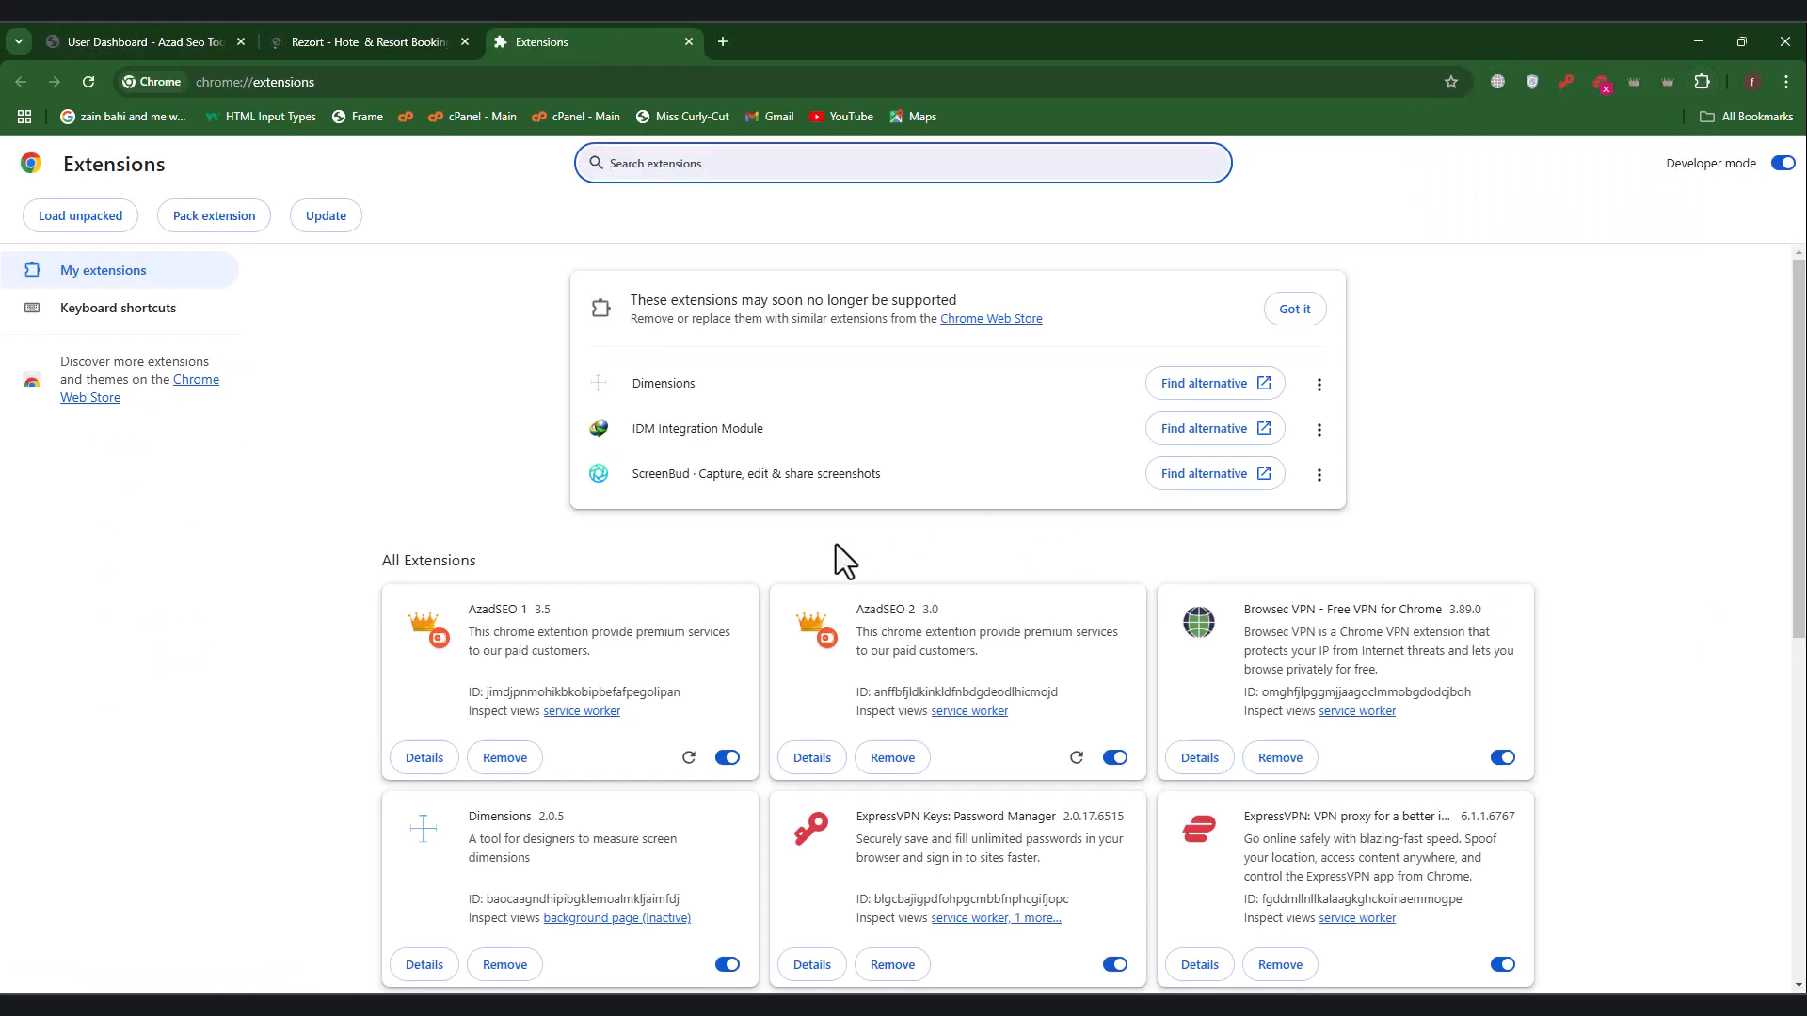
{"action": "left_click", "coordinate": [736, 742]}
{"action": "left_click", "coordinate": [726, 758]}
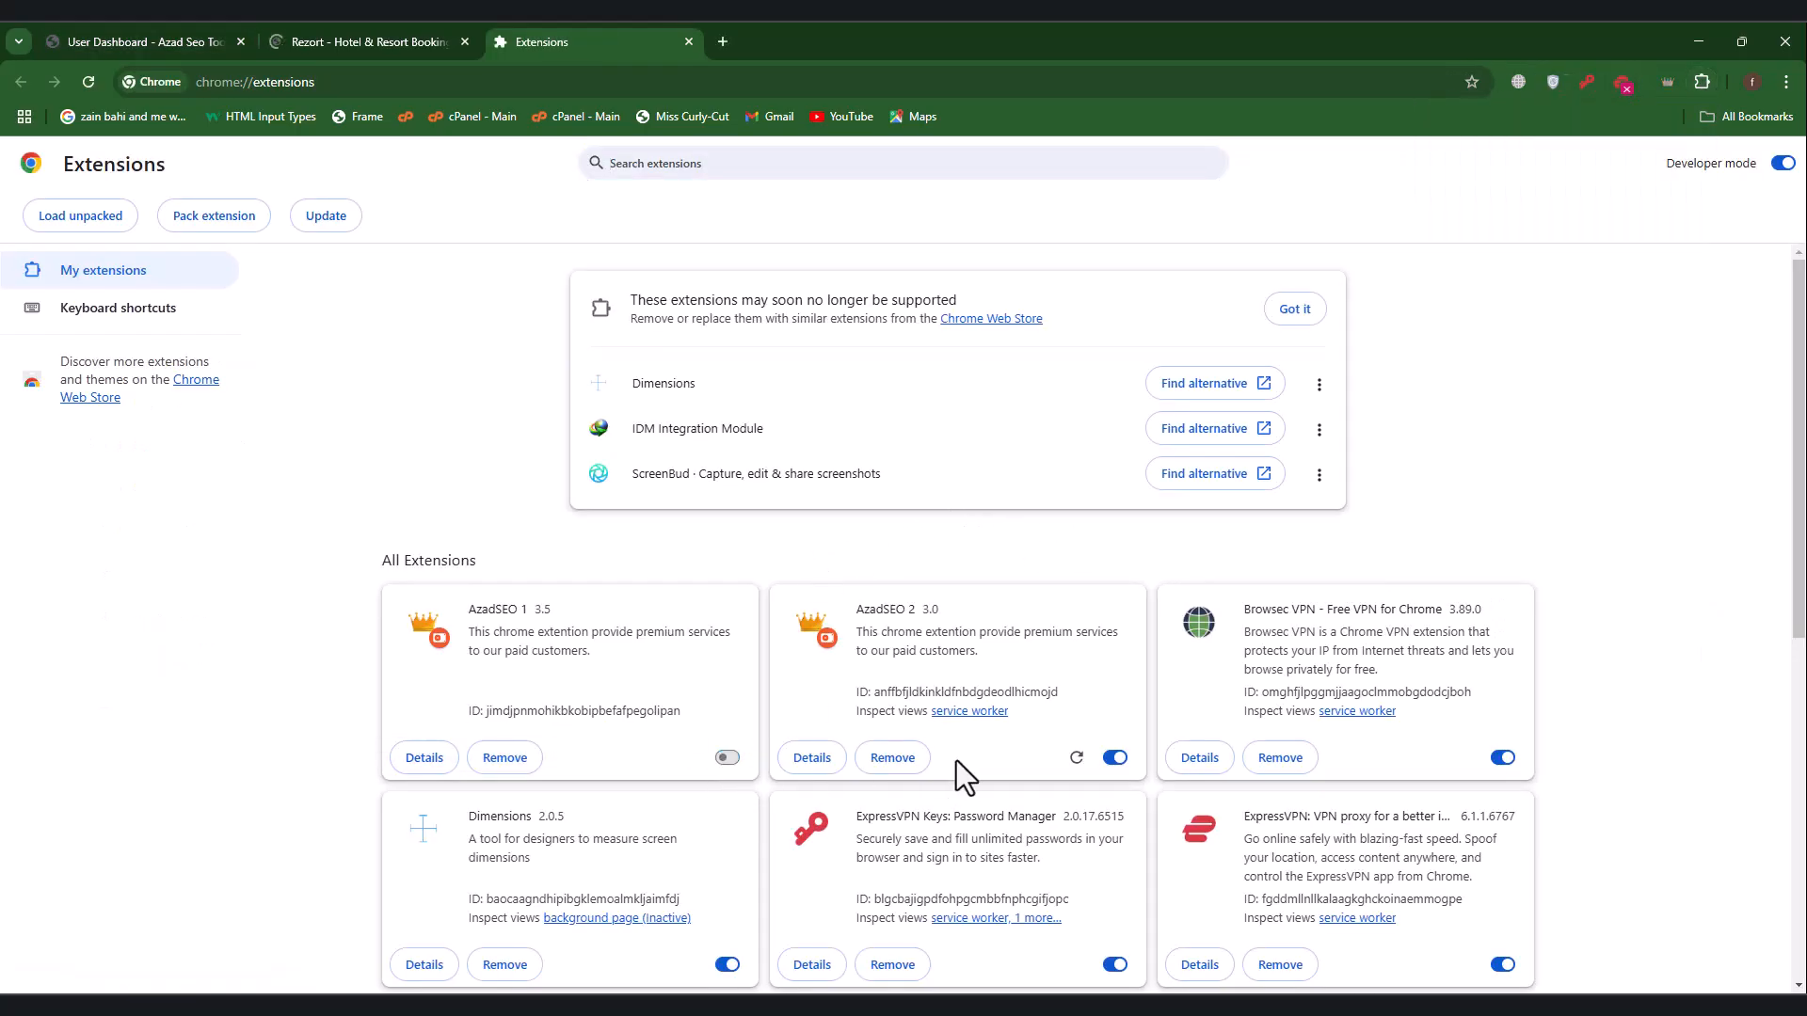
{"action": "left_click", "coordinate": [1115, 759]}
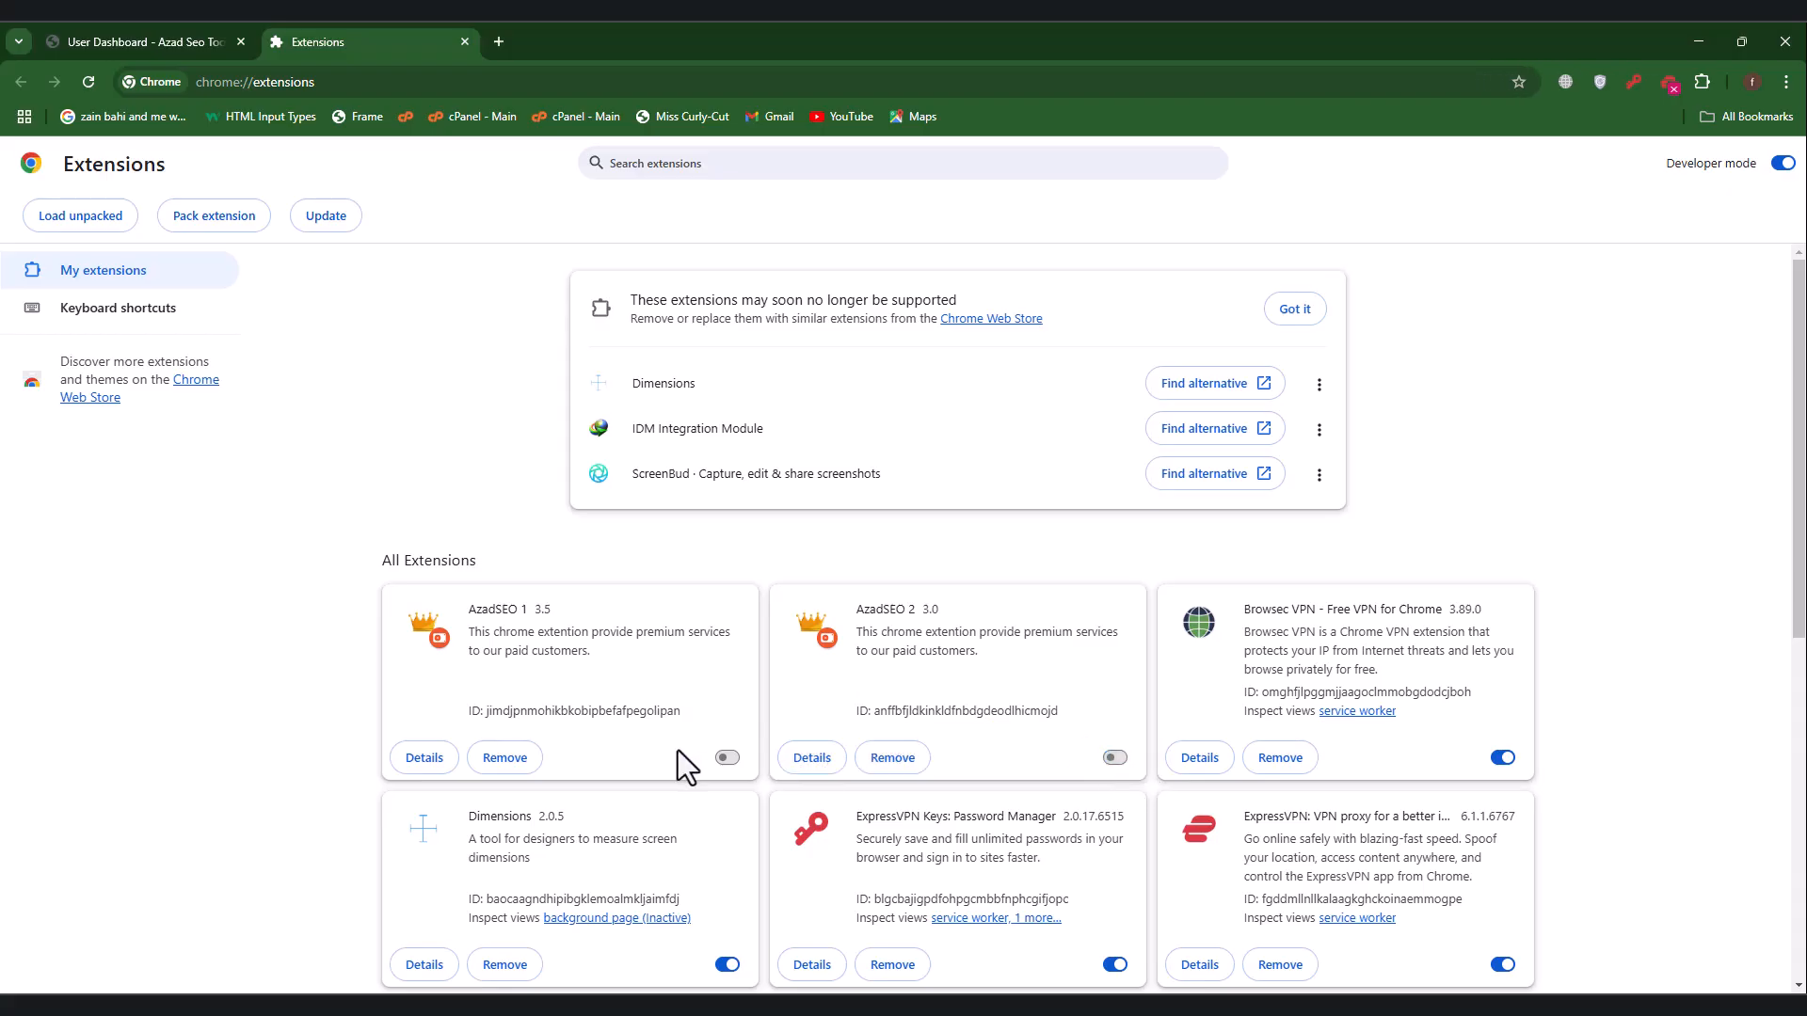
{"action": "left_click", "coordinate": [728, 759]}
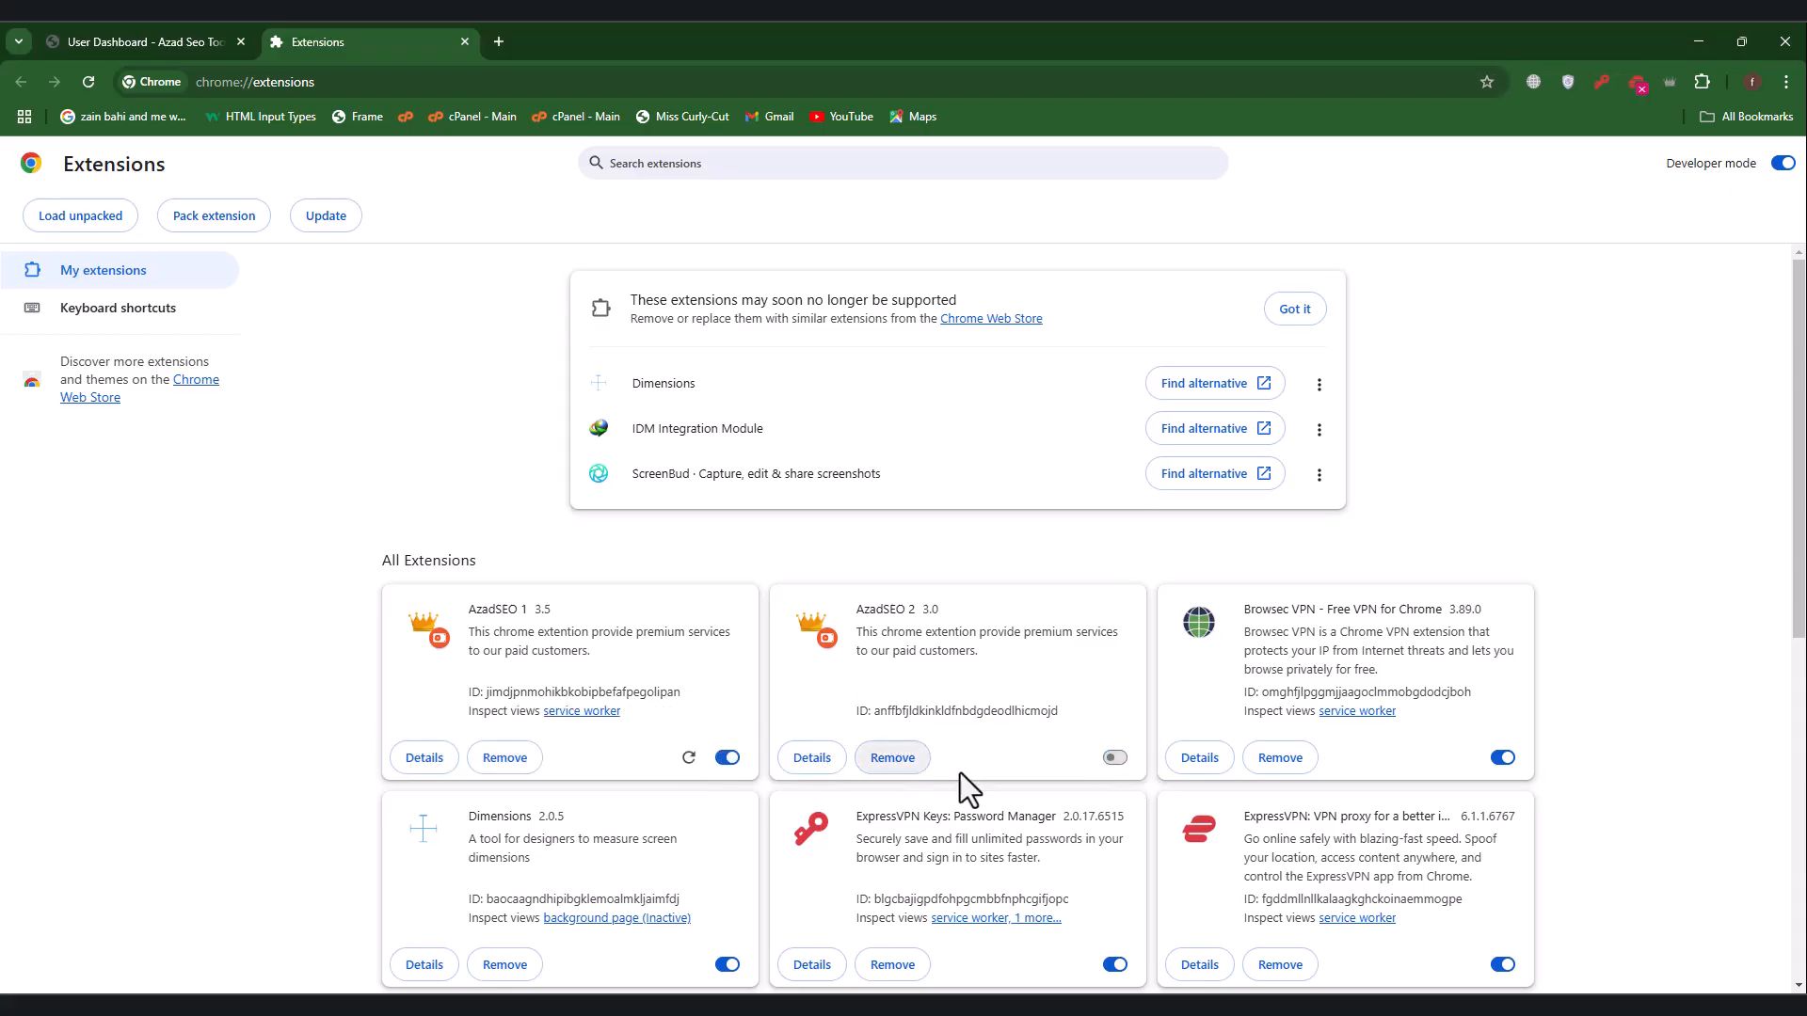
{"action": "left_click", "coordinate": [1115, 758]}
Step: Reload the Azad SEO dashboard and open Envato Elements 2 in a new tab
{"action": "left_click", "coordinate": [129, 36]}
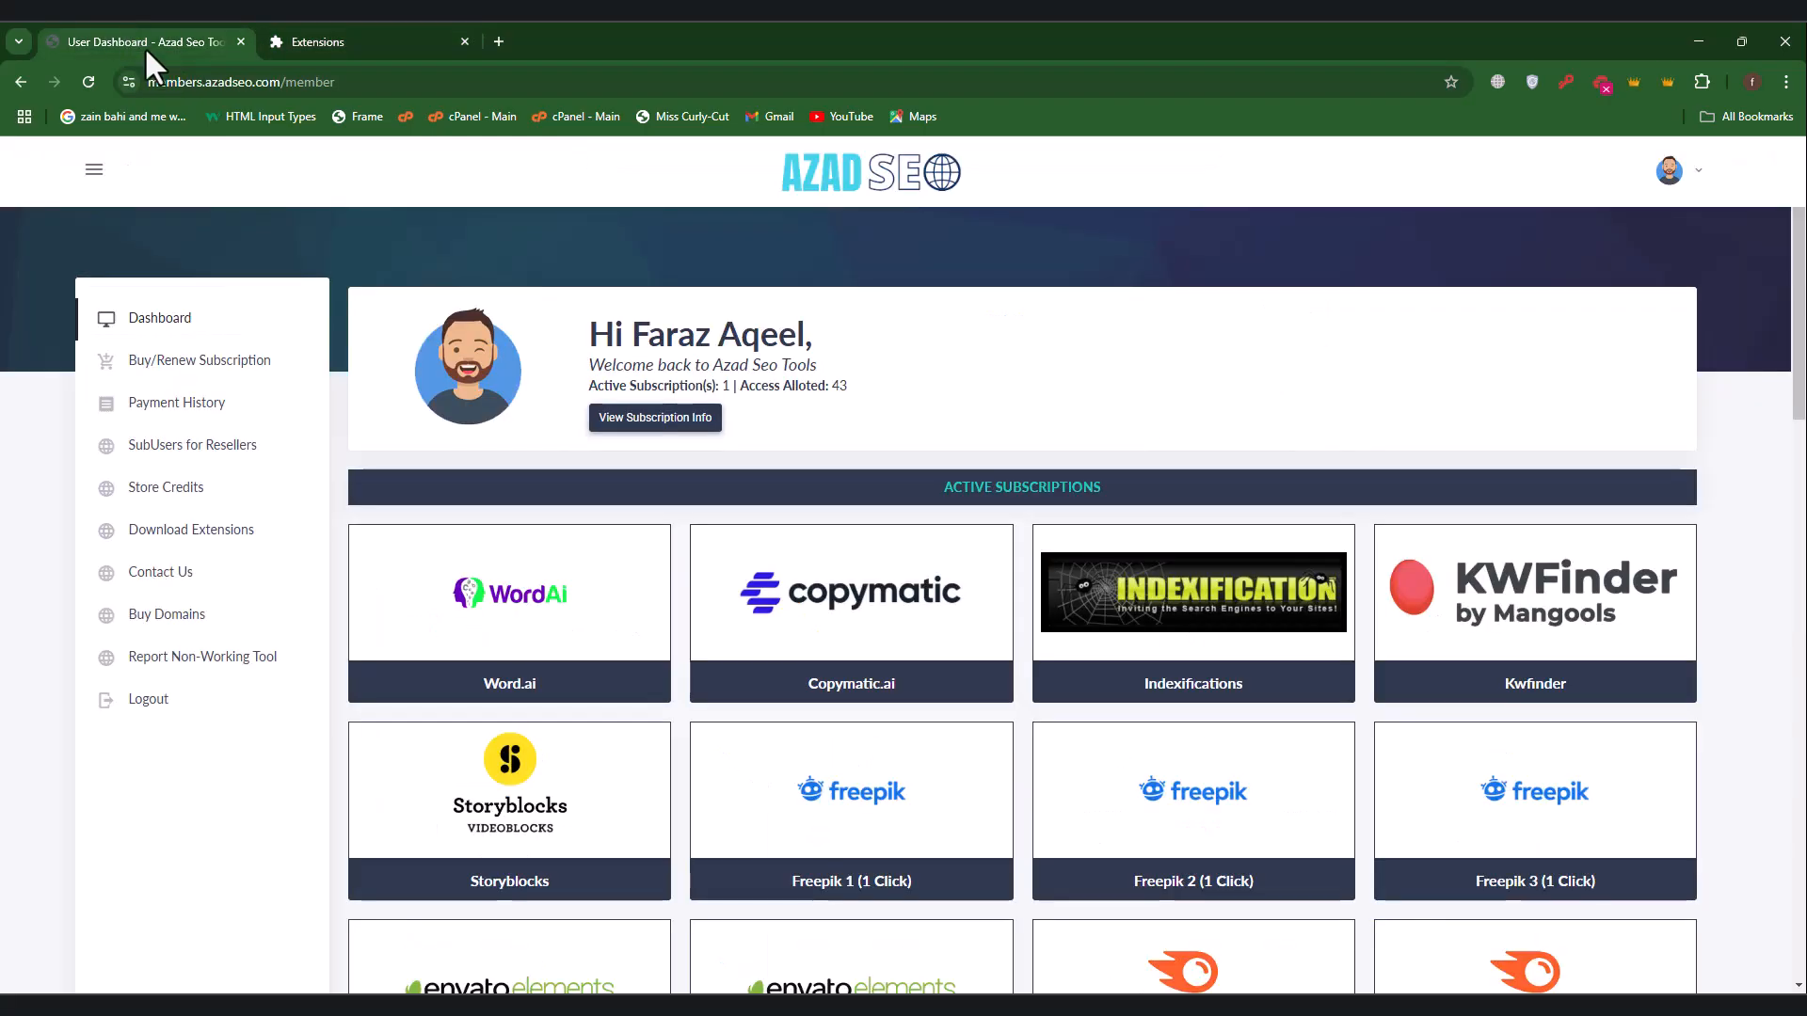
{"action": "key", "text": "F5"}
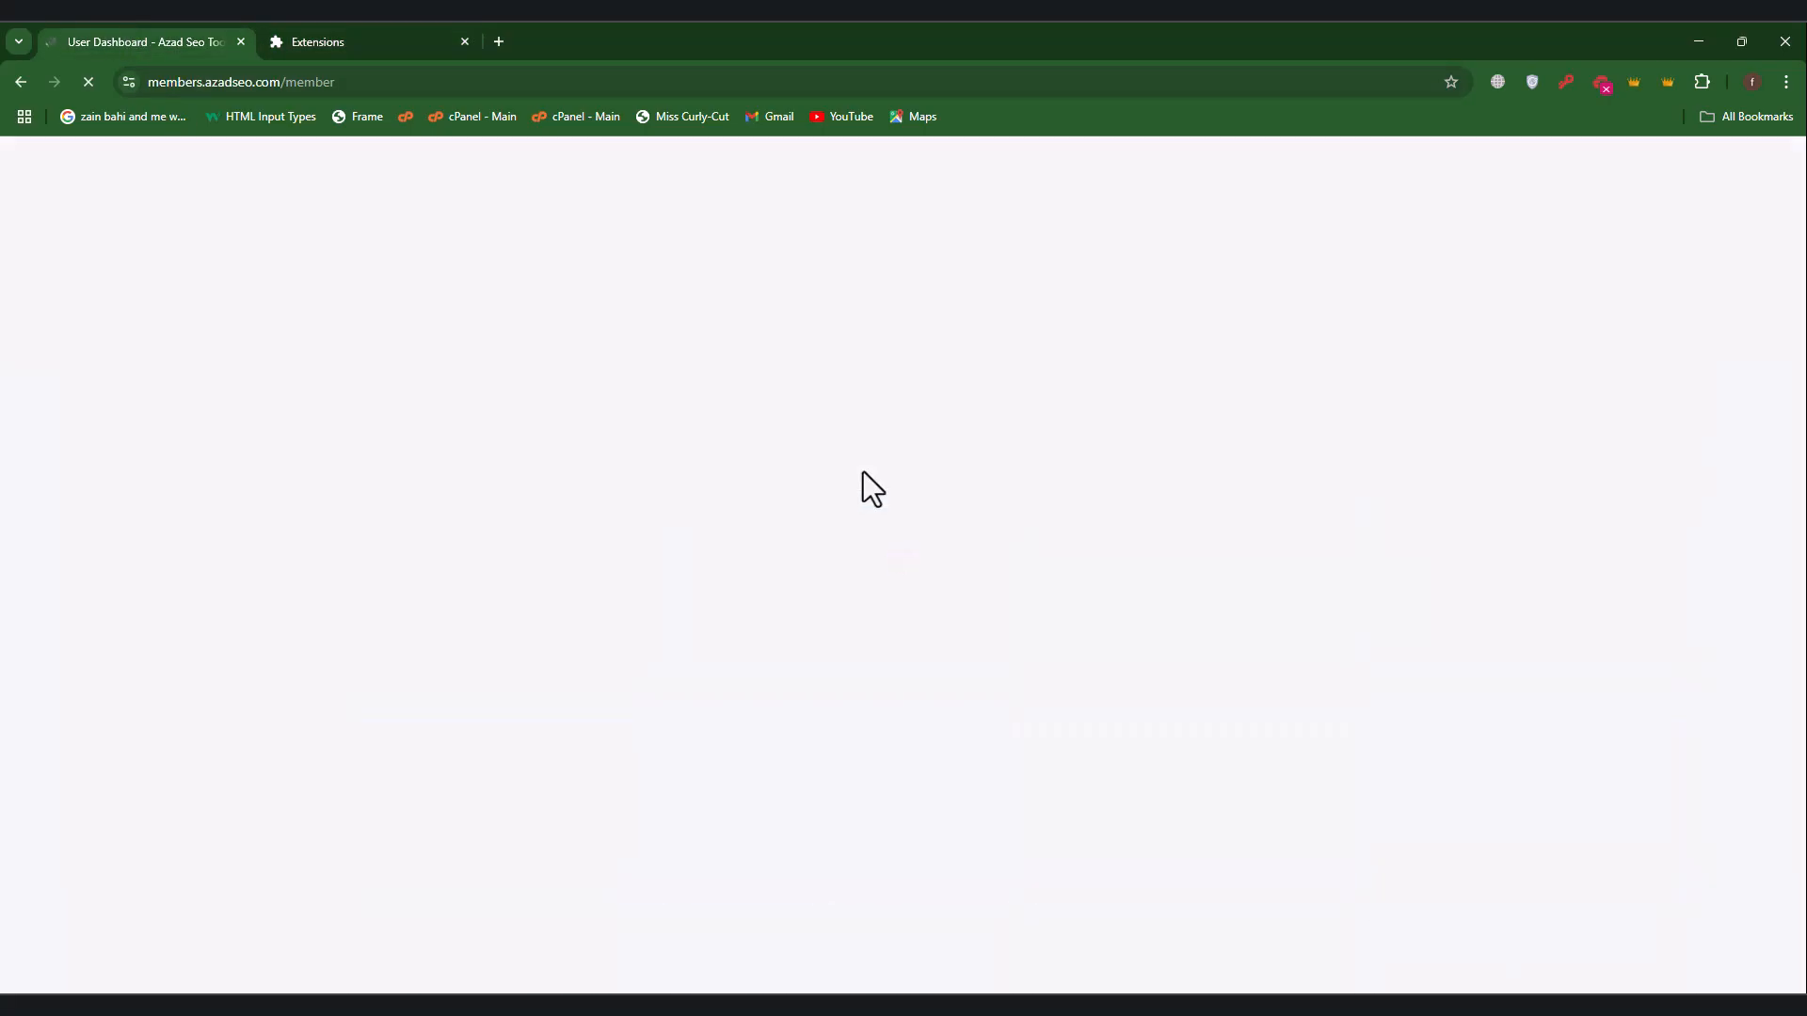
{"action": "scroll", "coordinate": [861, 715], "scroll_direction": "down", "scroll_amount": 5}
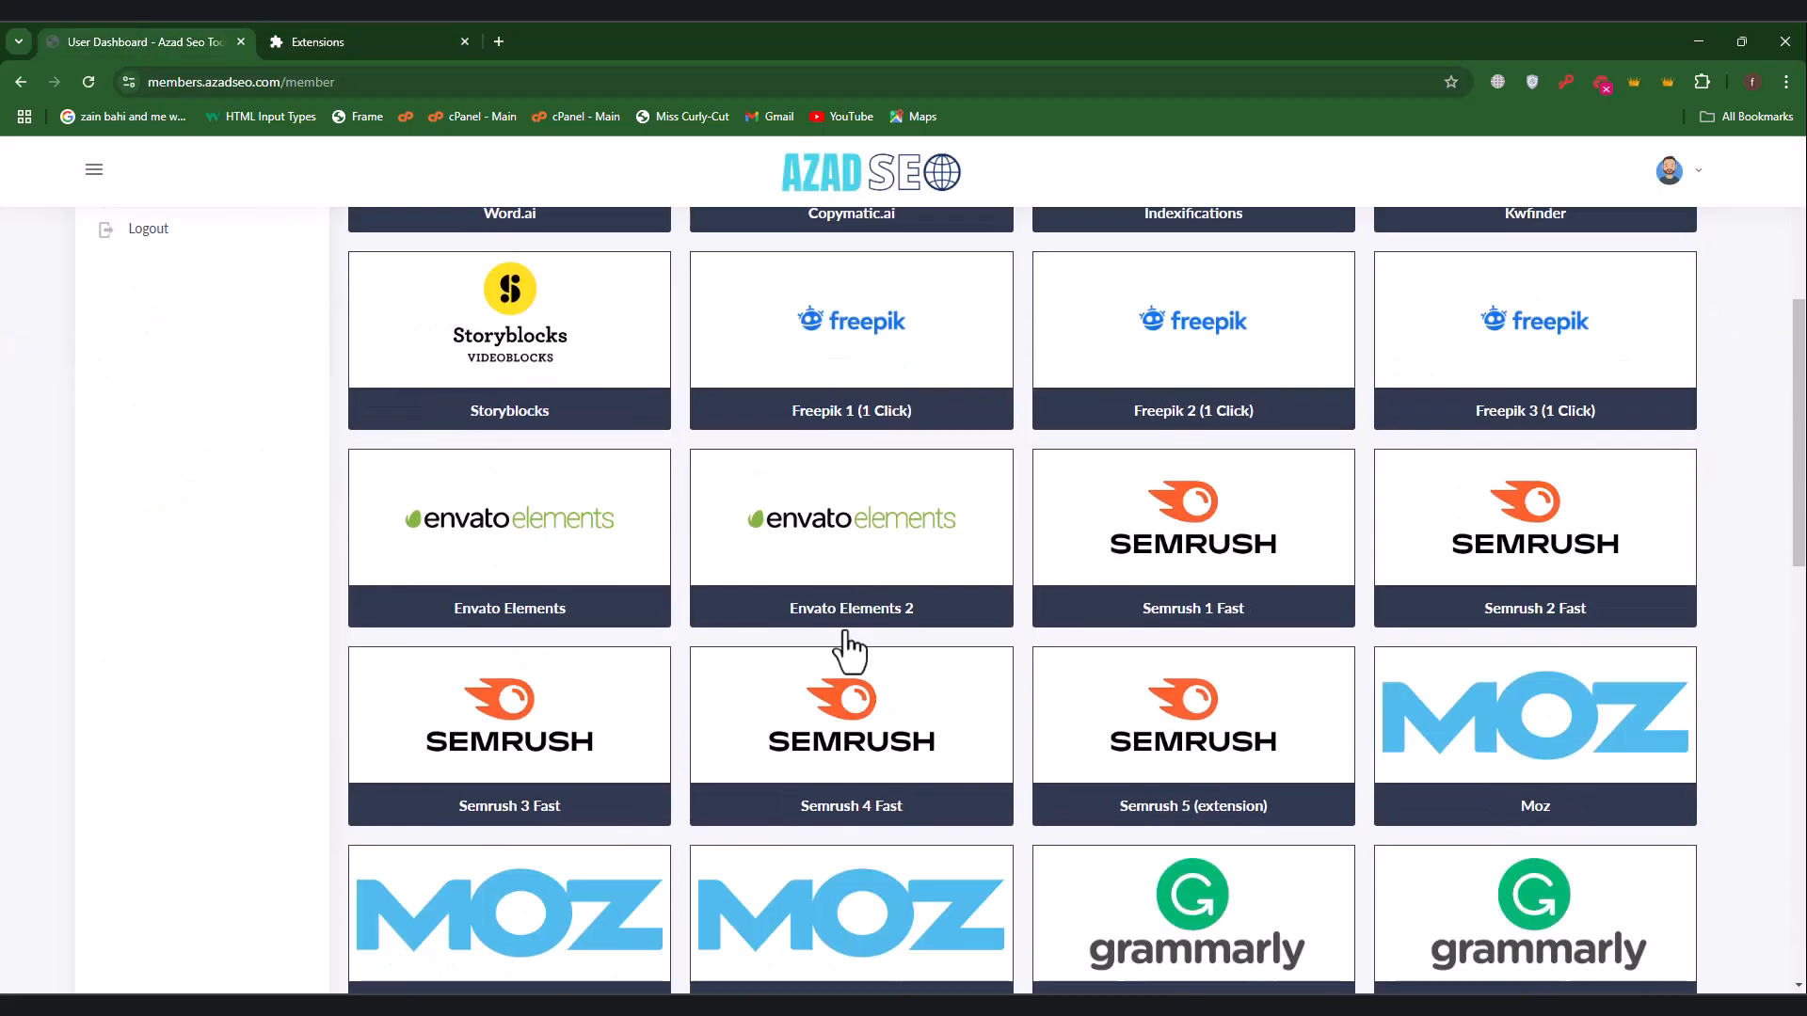
{"action": "middle_click", "coordinate": [871, 555]}
{"action": "left_click", "coordinate": [522, 30]}
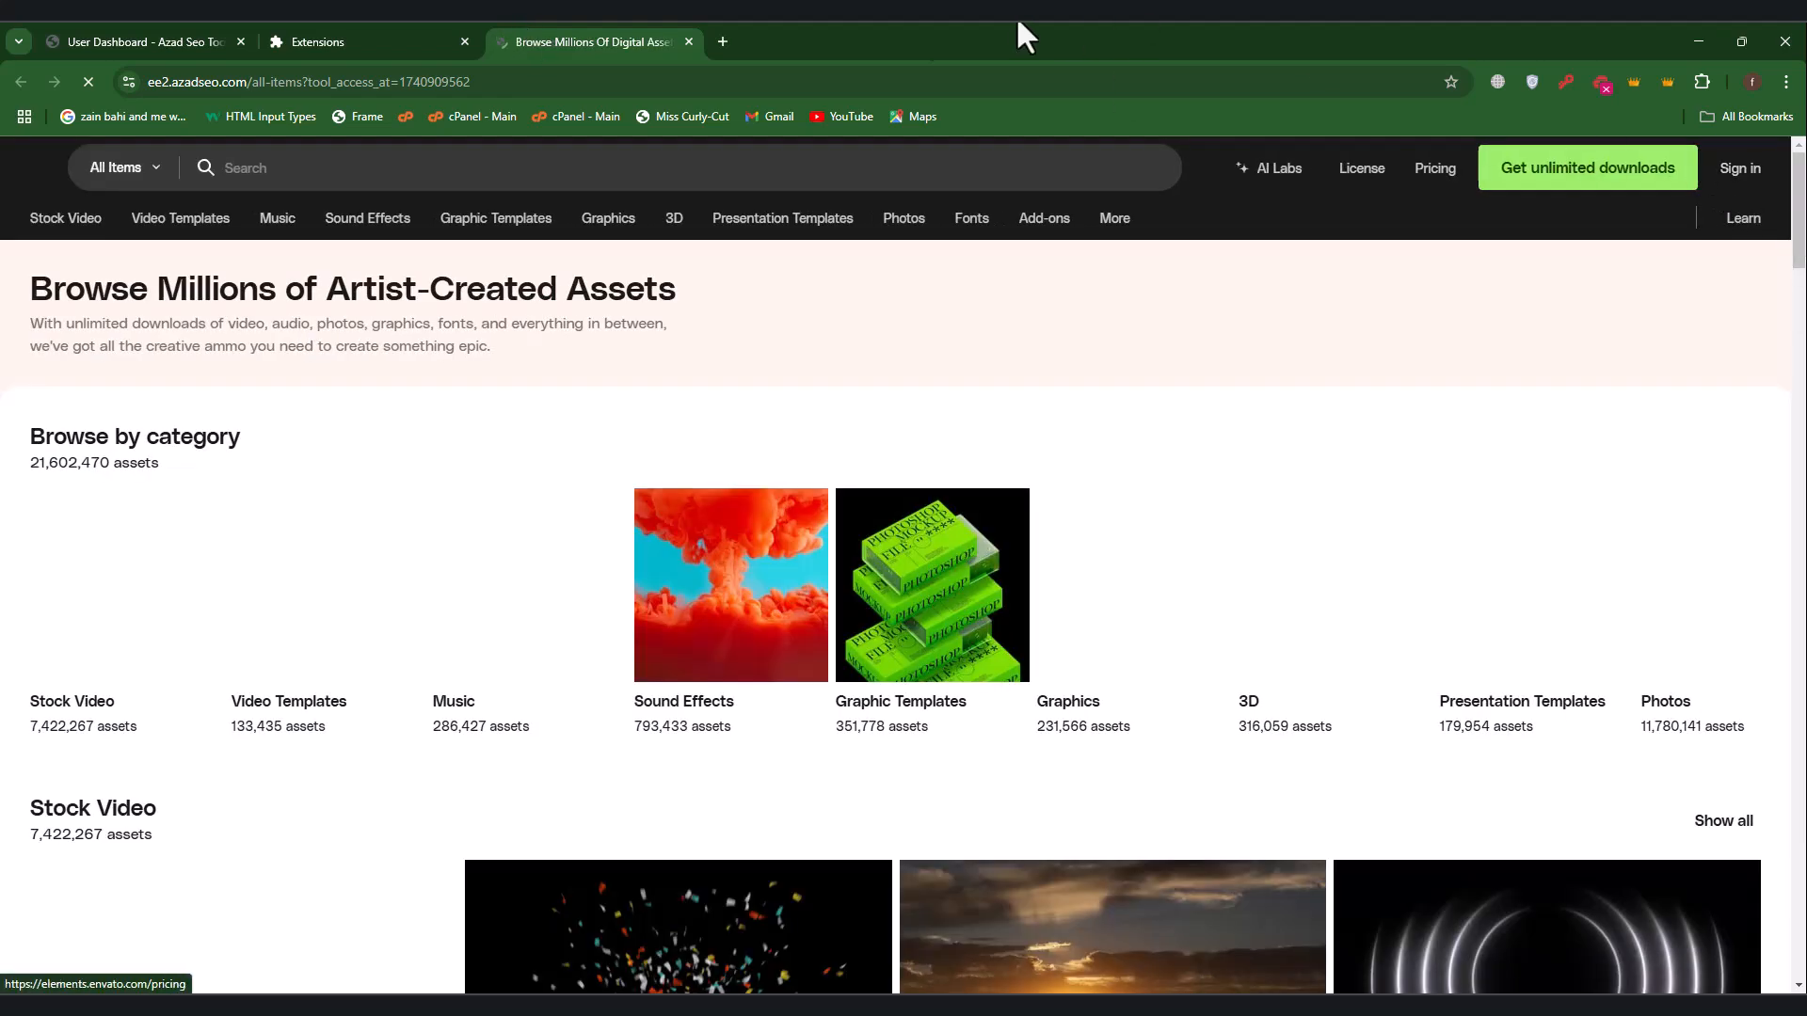
Step: Leave the Envato Elements 2 window and return to the WordPress site's Plugins page in the other browser window
{"action": "left_click", "coordinate": [1771, 34]}
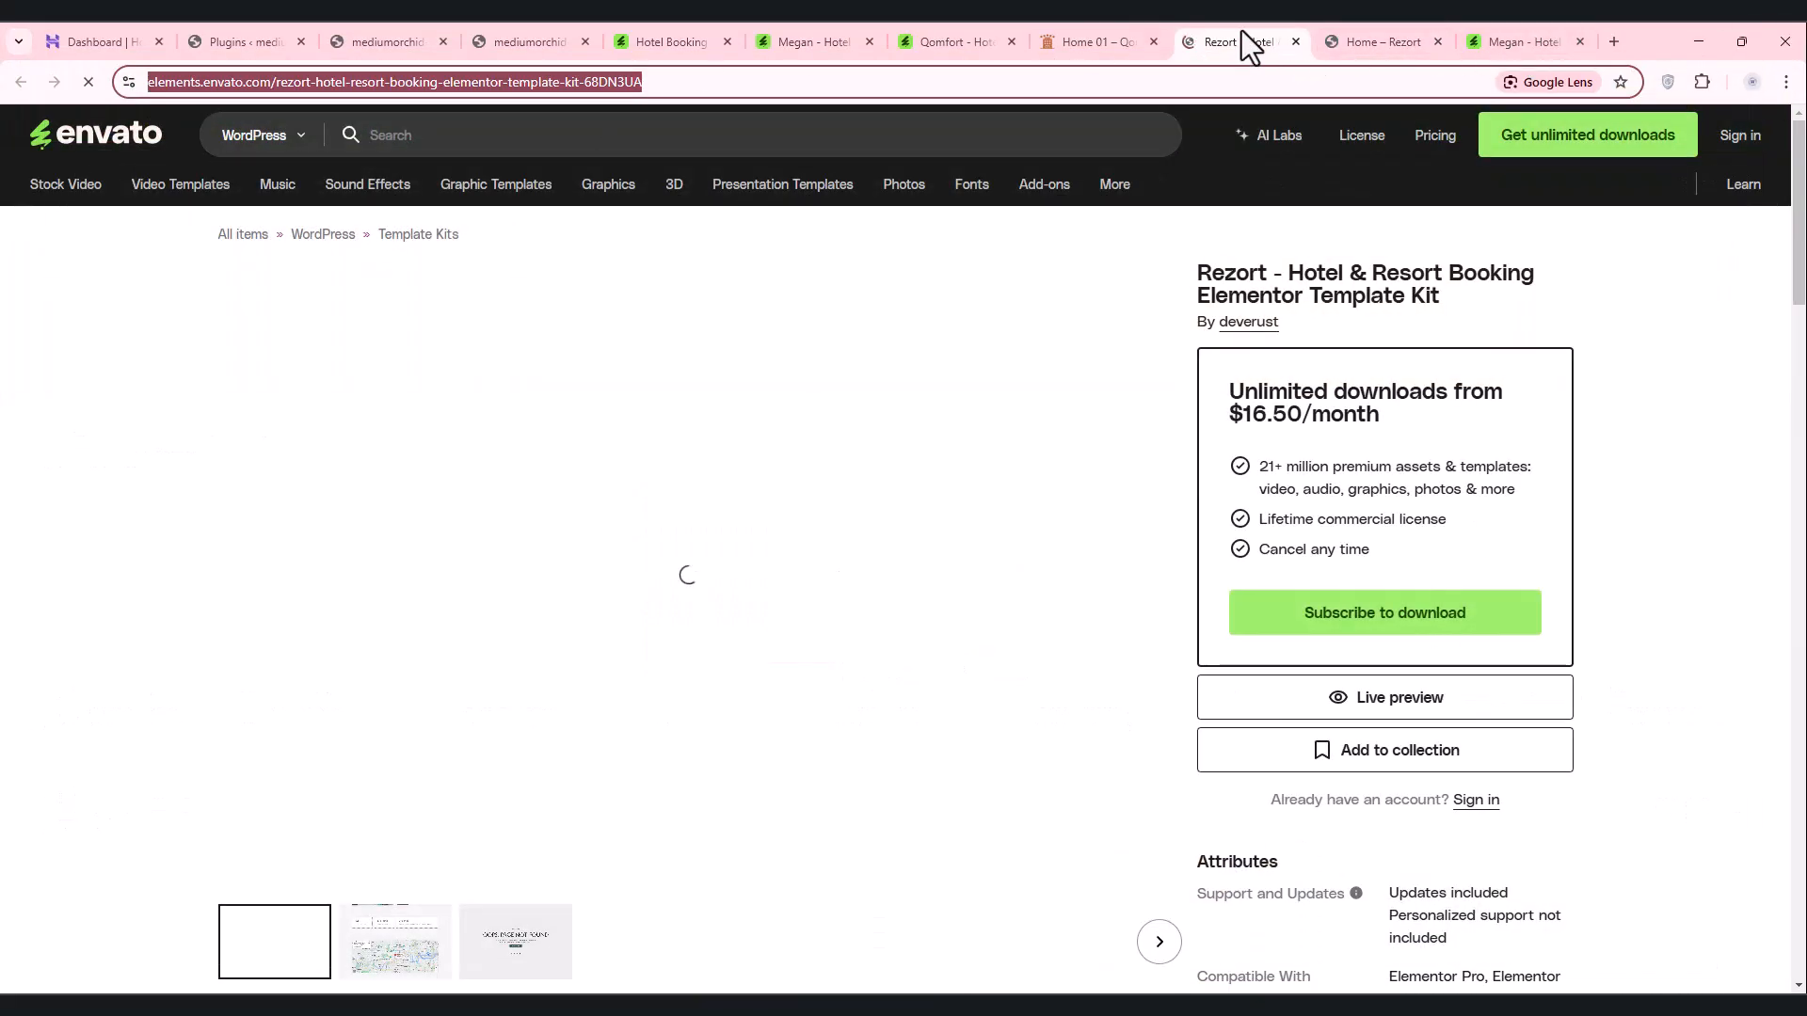
{"action": "left_click", "coordinate": [90, 39]}
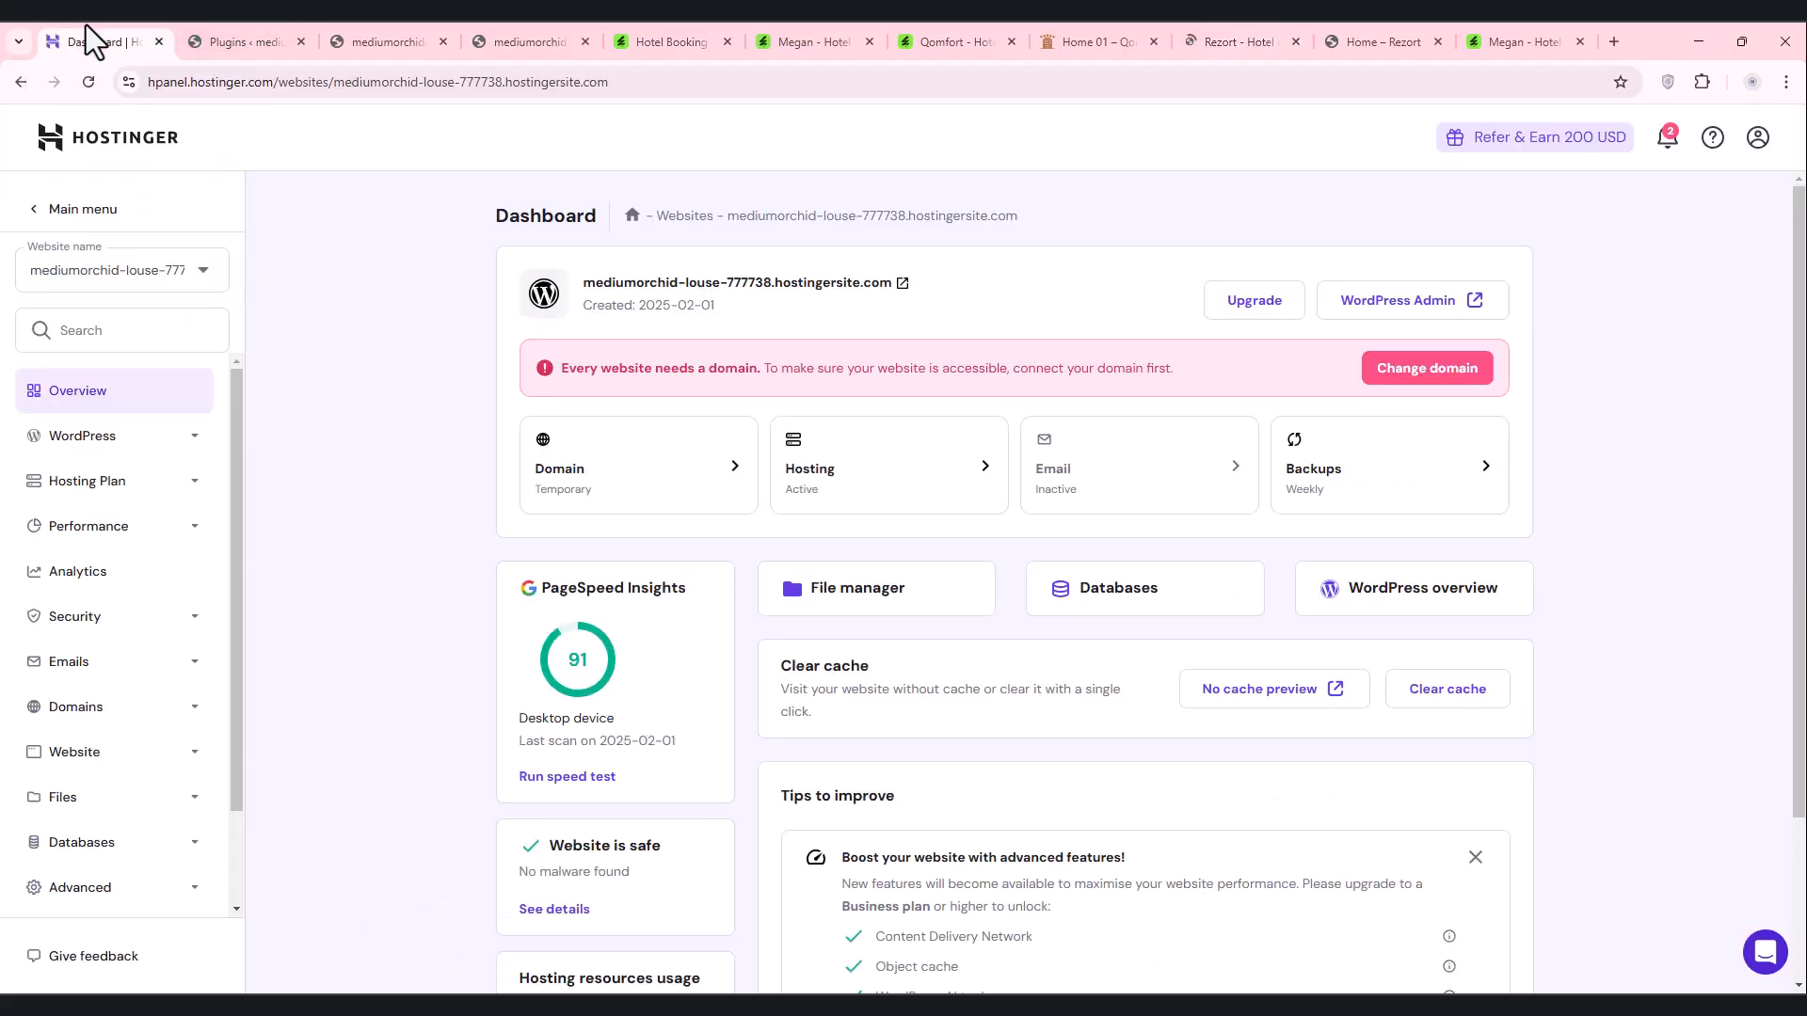
{"action": "left_click", "coordinate": [256, 42]}
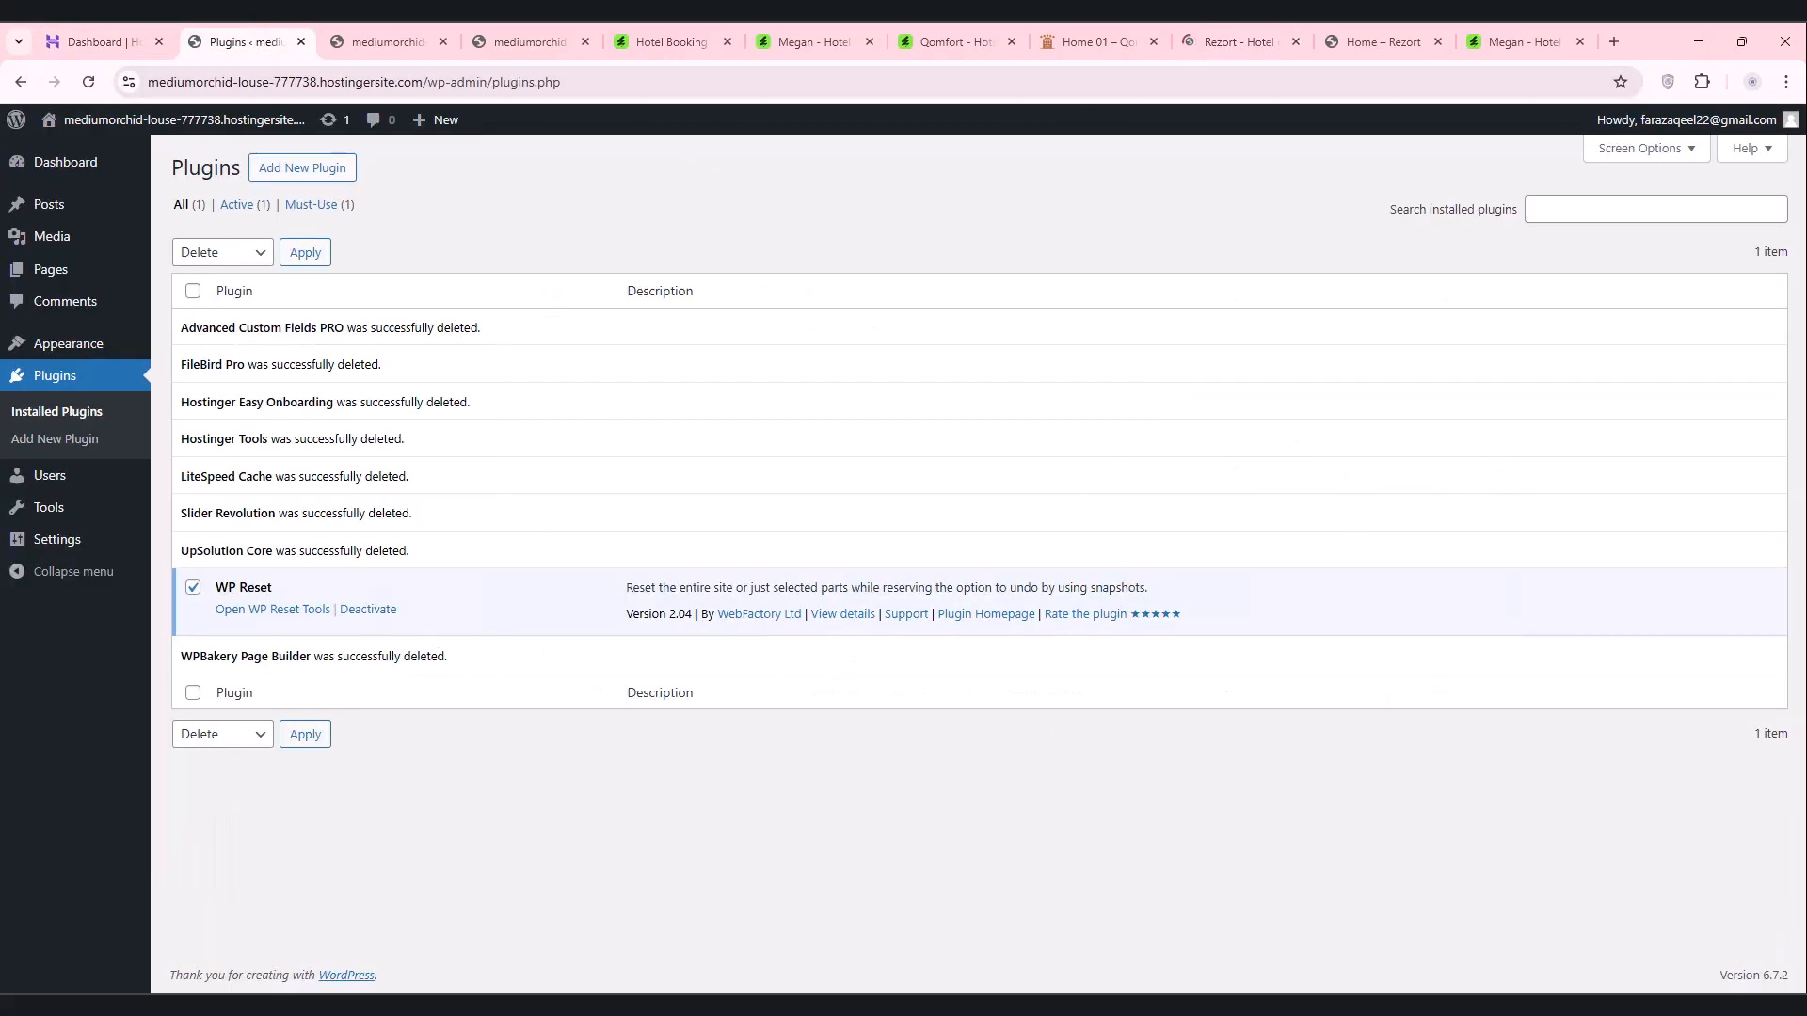
Step: Open File Explorer and browse to the wordpress\themes\kit folder on New Volume (F:)
{"action": "key", "text": "super"}
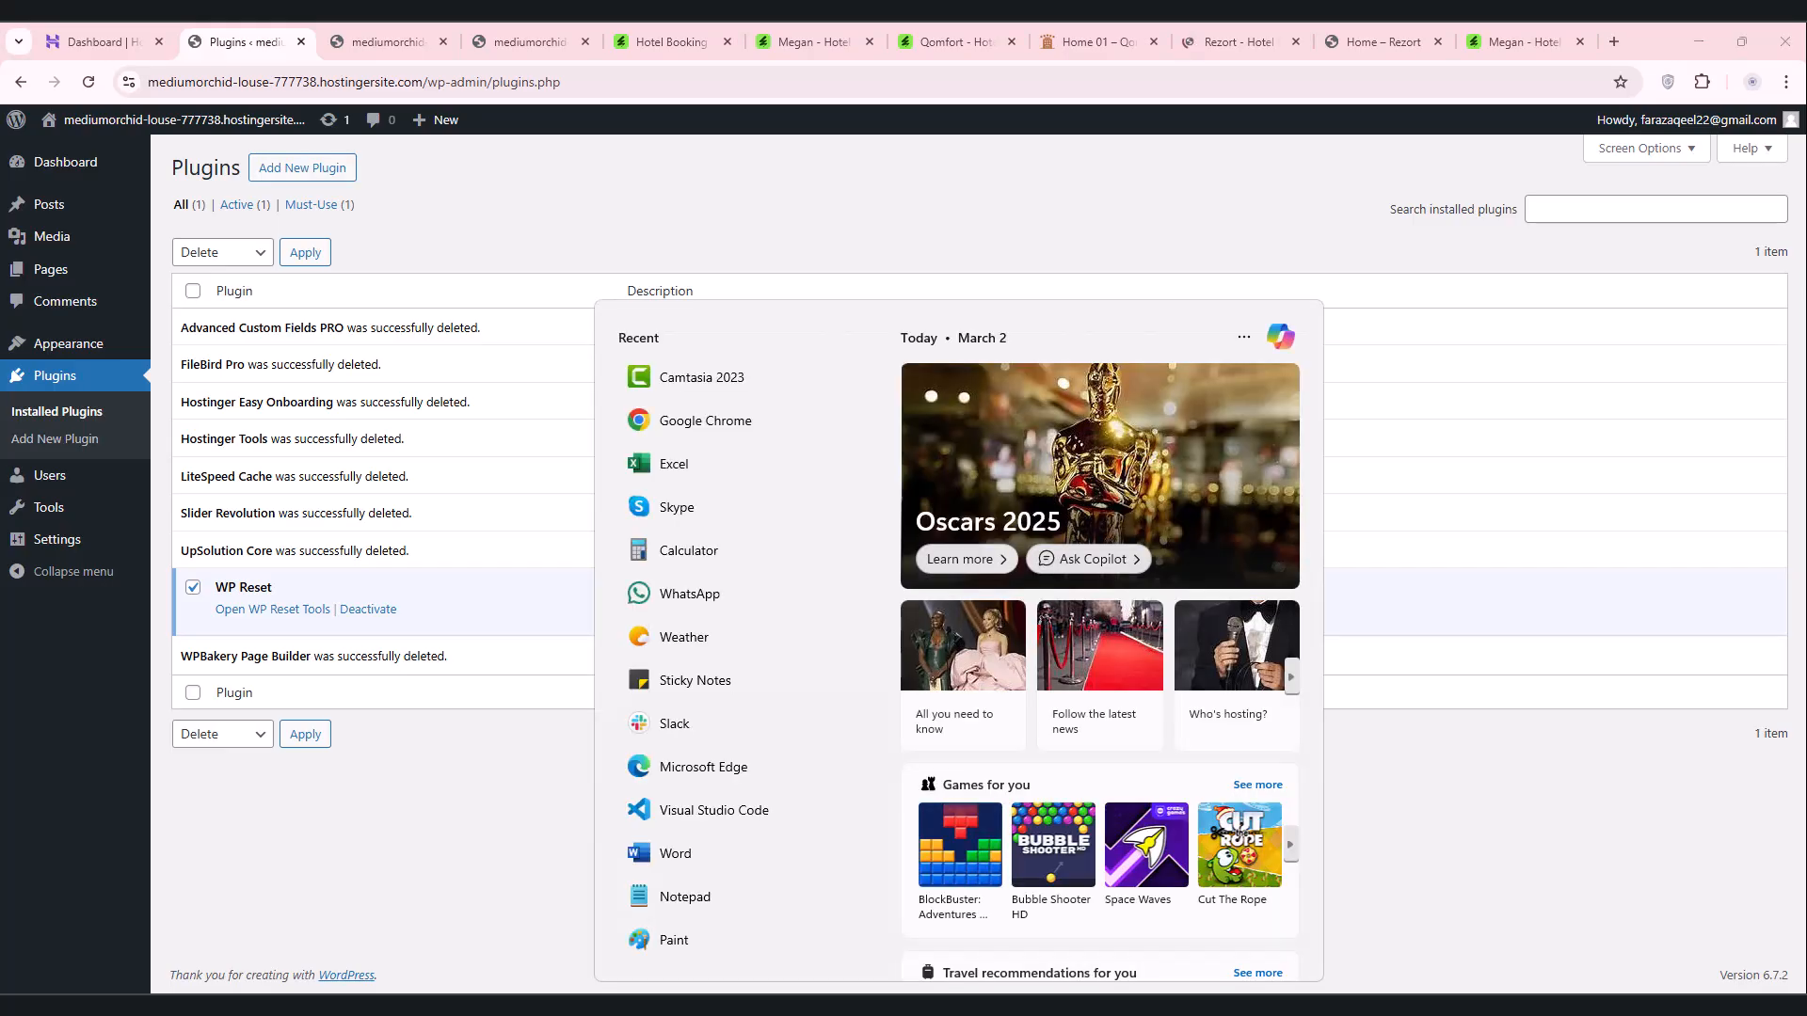
{"action": "key", "text": "super+e"}
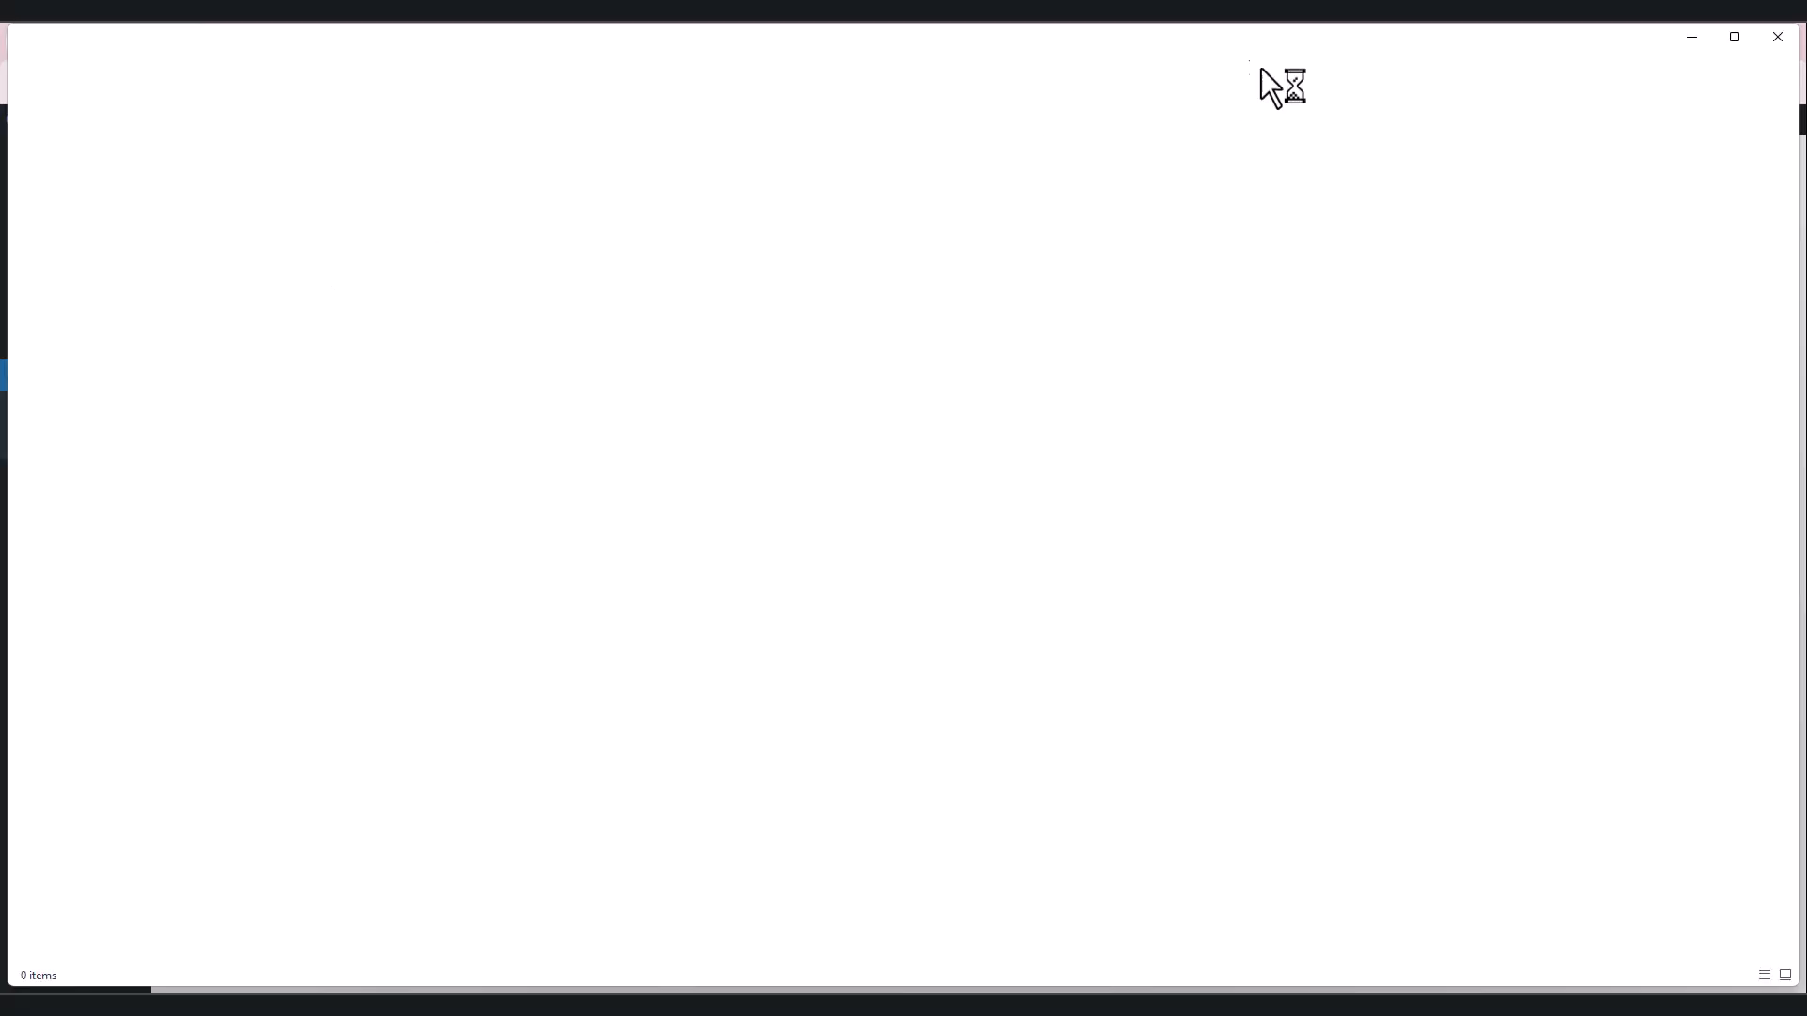
{"action": "left_click", "coordinate": [111, 744]}
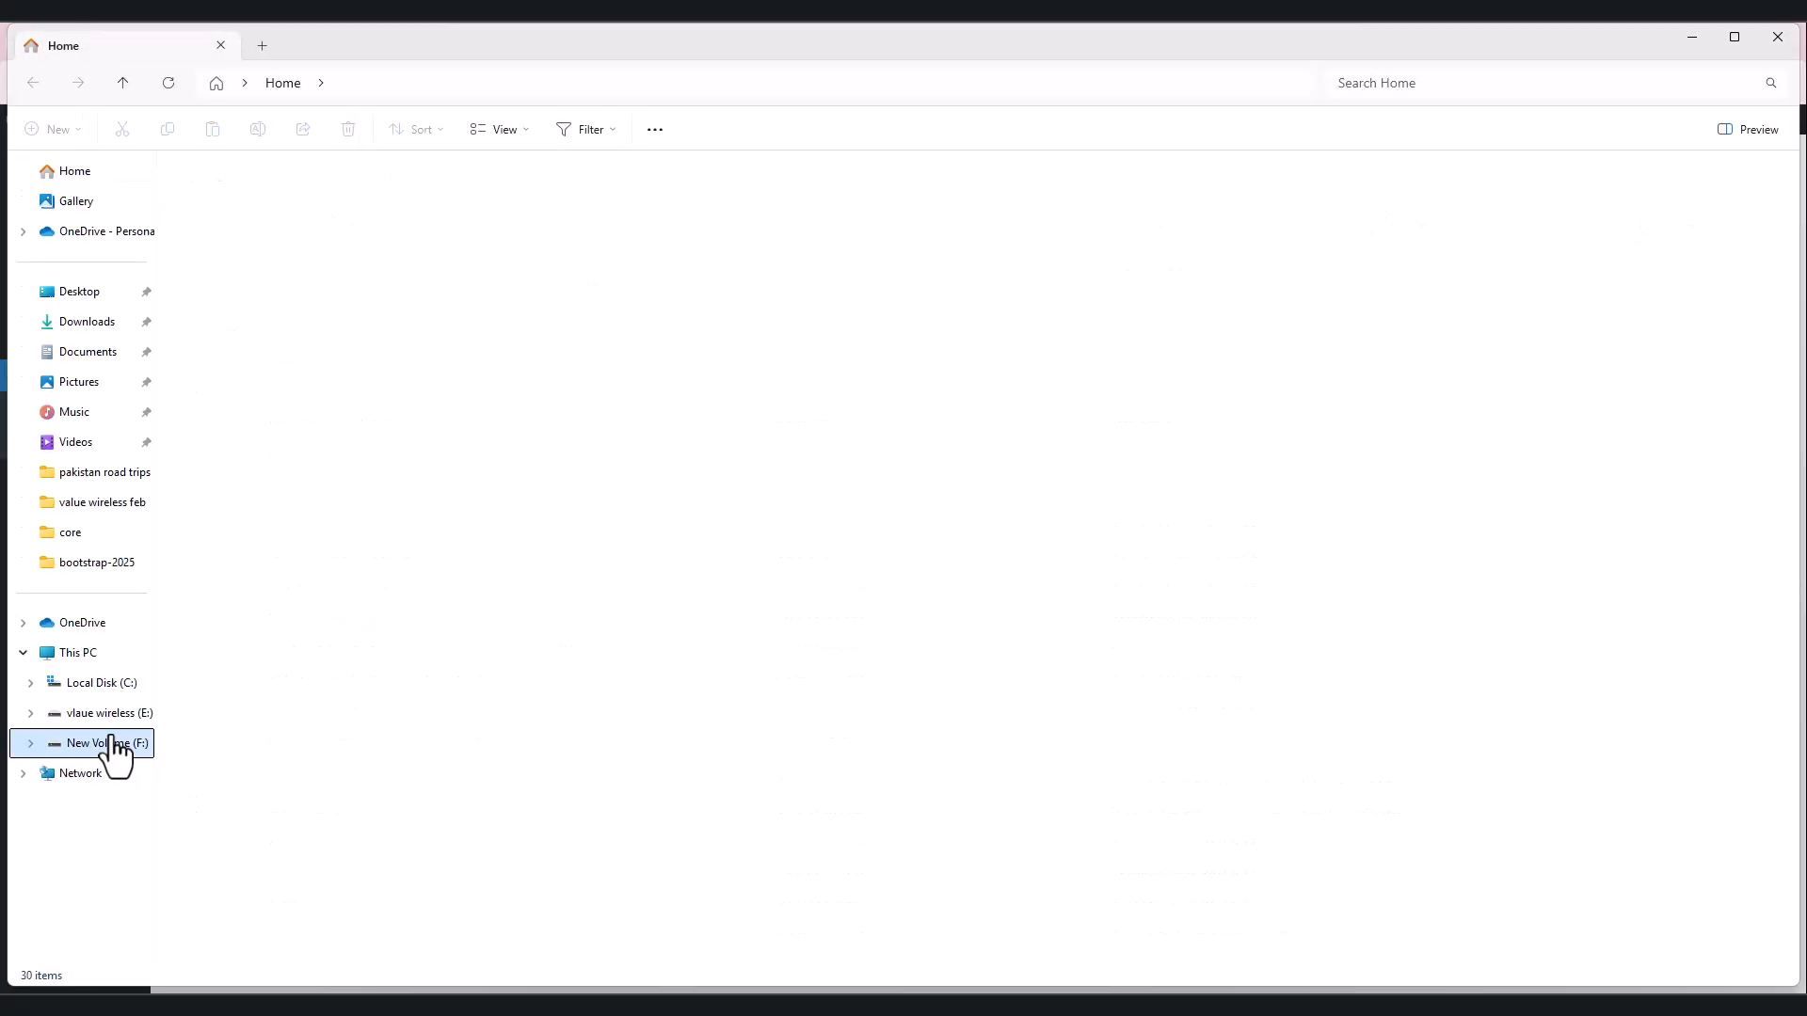
{"action": "double_click", "coordinate": [1527, 267]}
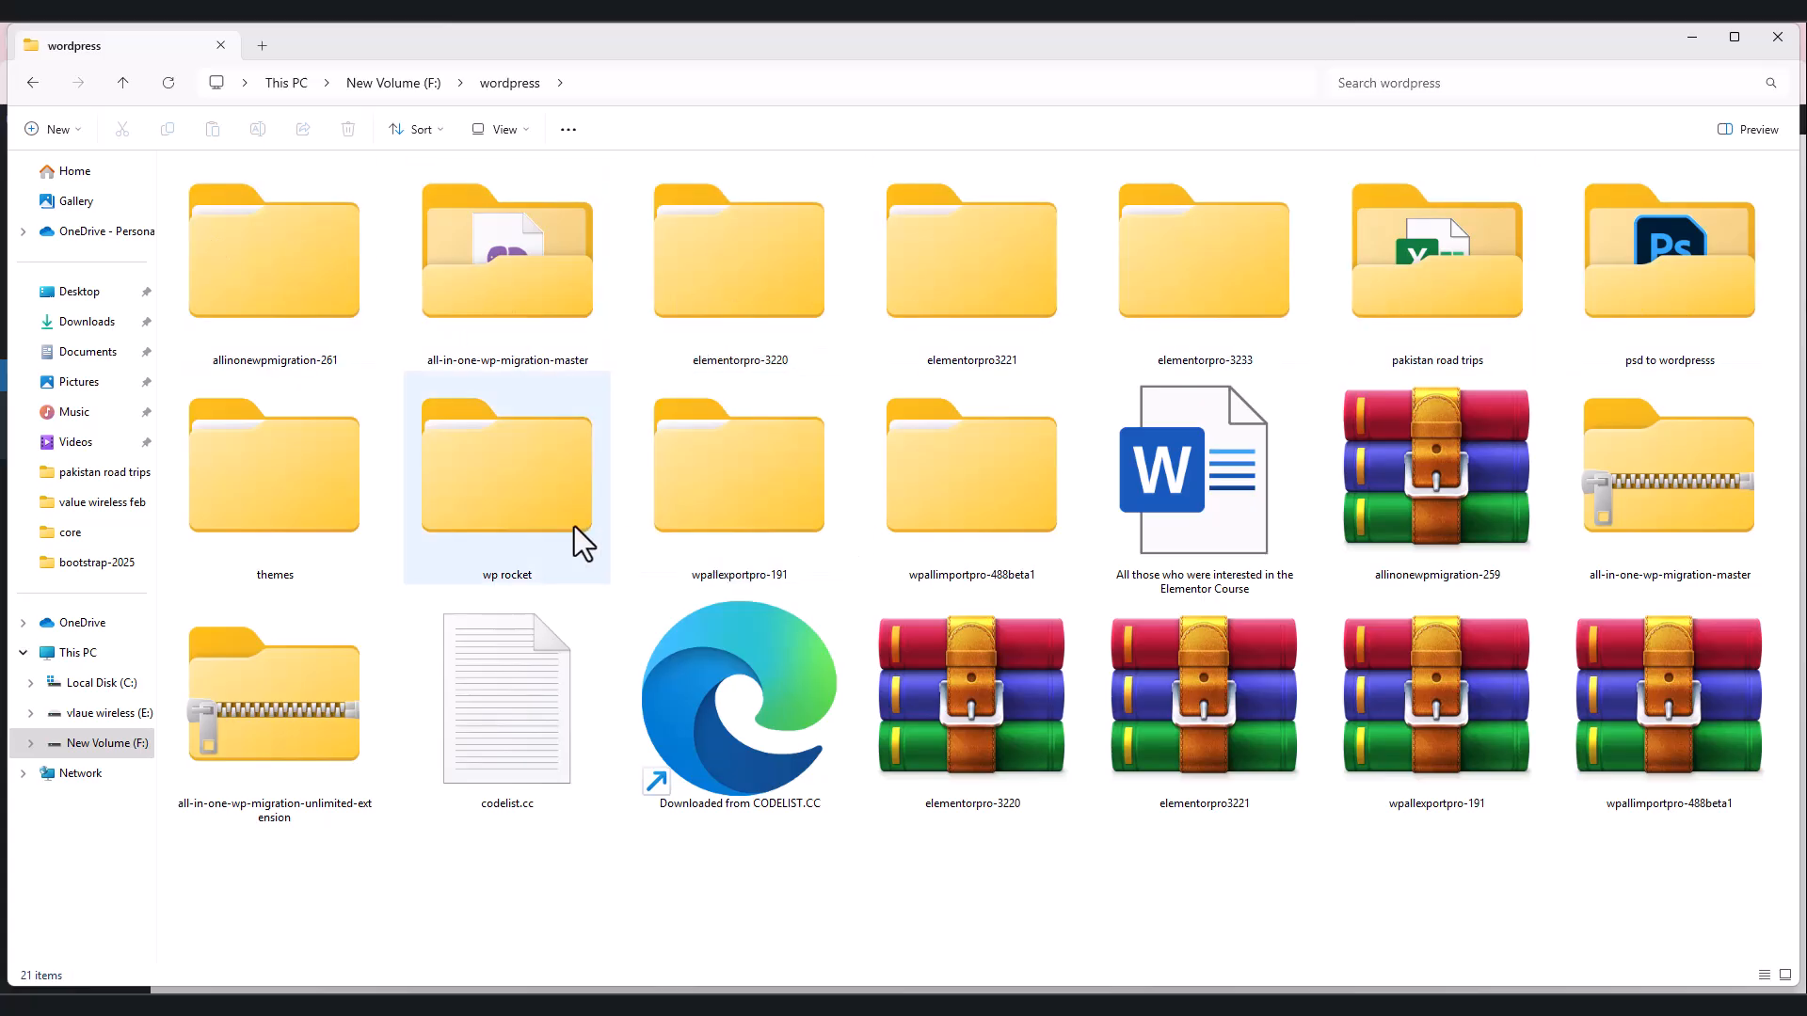
{"action": "double_click", "coordinate": [234, 499]}
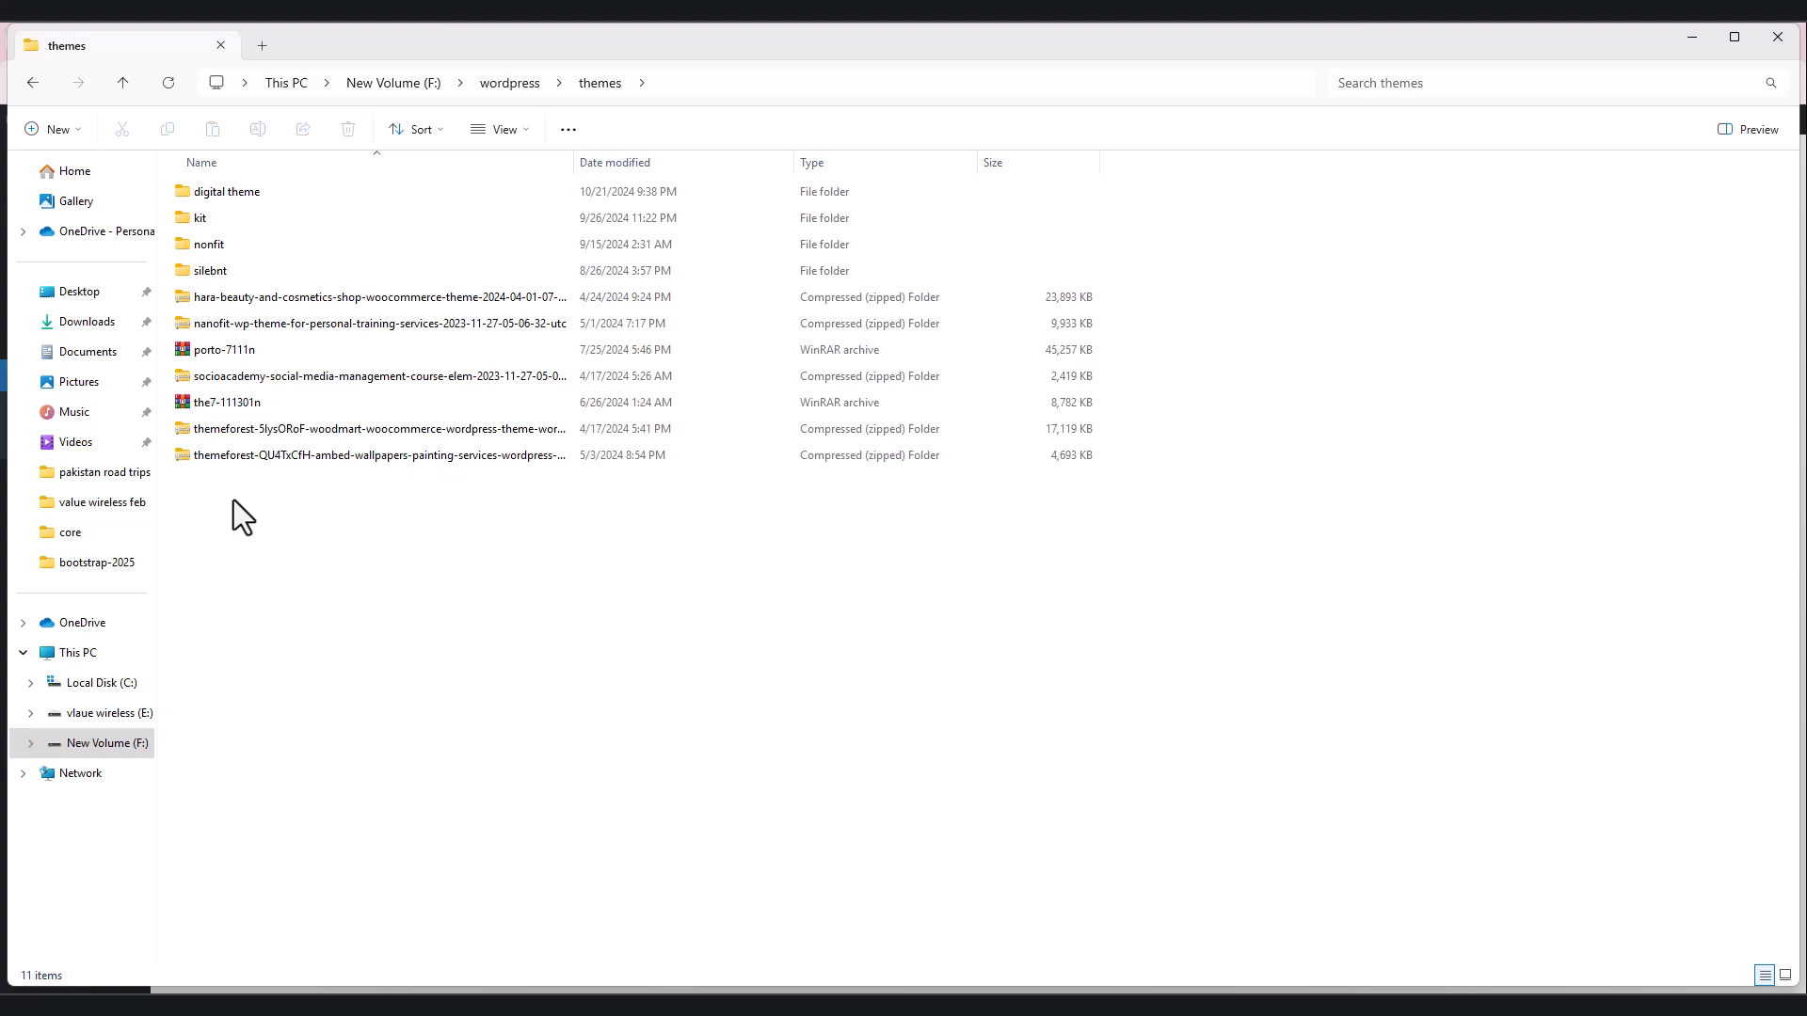
{"action": "double_click", "coordinate": [209, 222]}
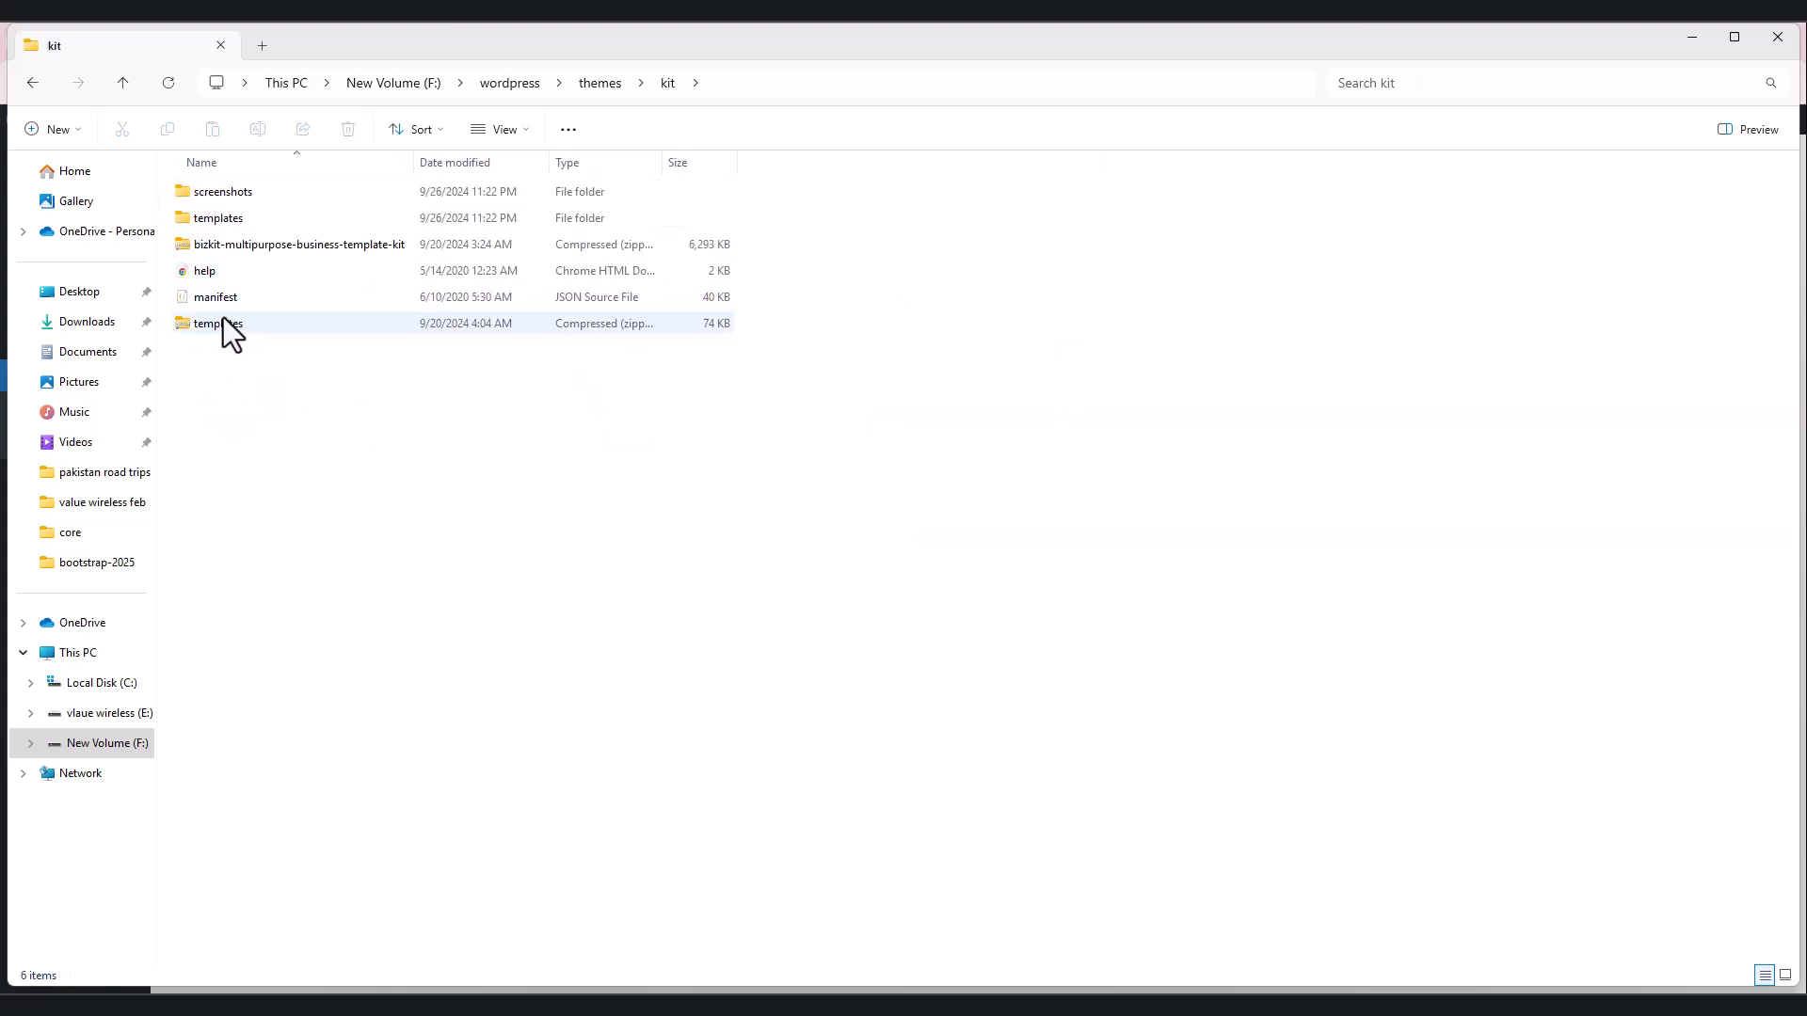
Step: Look at the bizkit-multipurpose-business-template-kit and templates zip files, and return to the WordPress Plugins page
{"action": "left_click", "coordinate": [224, 246]}
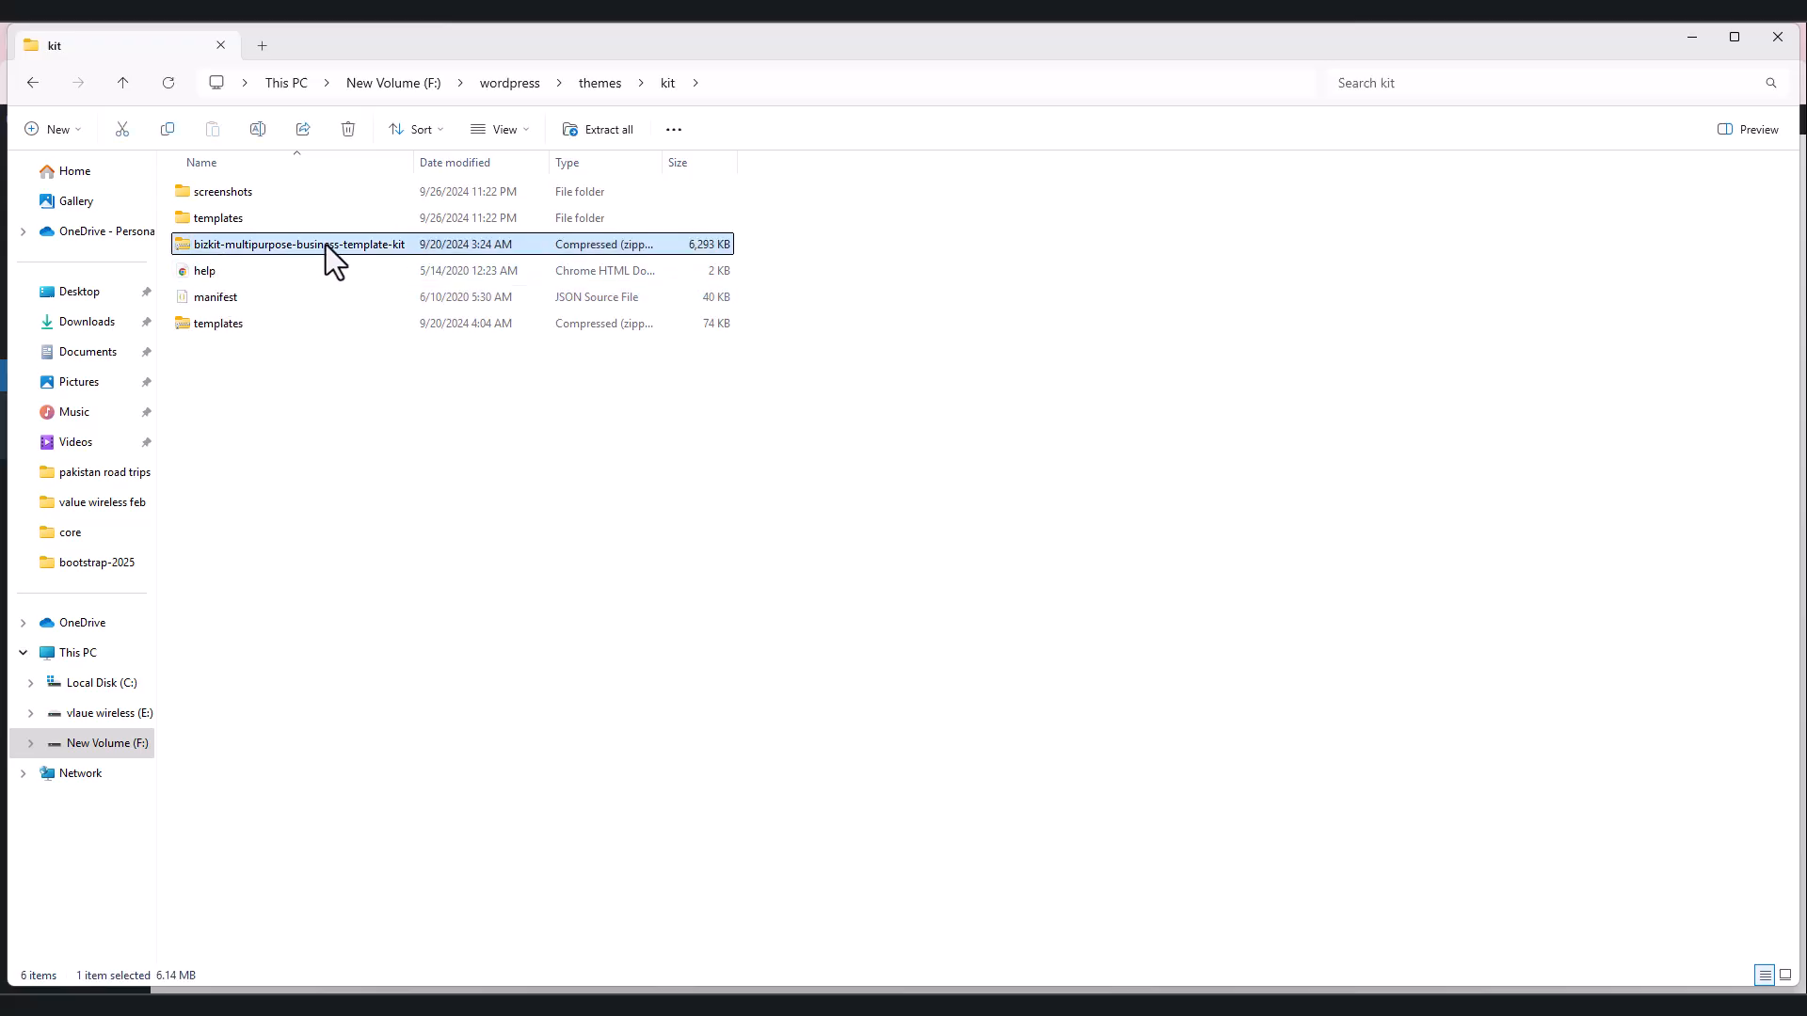
{"action": "left_click", "coordinate": [197, 323]}
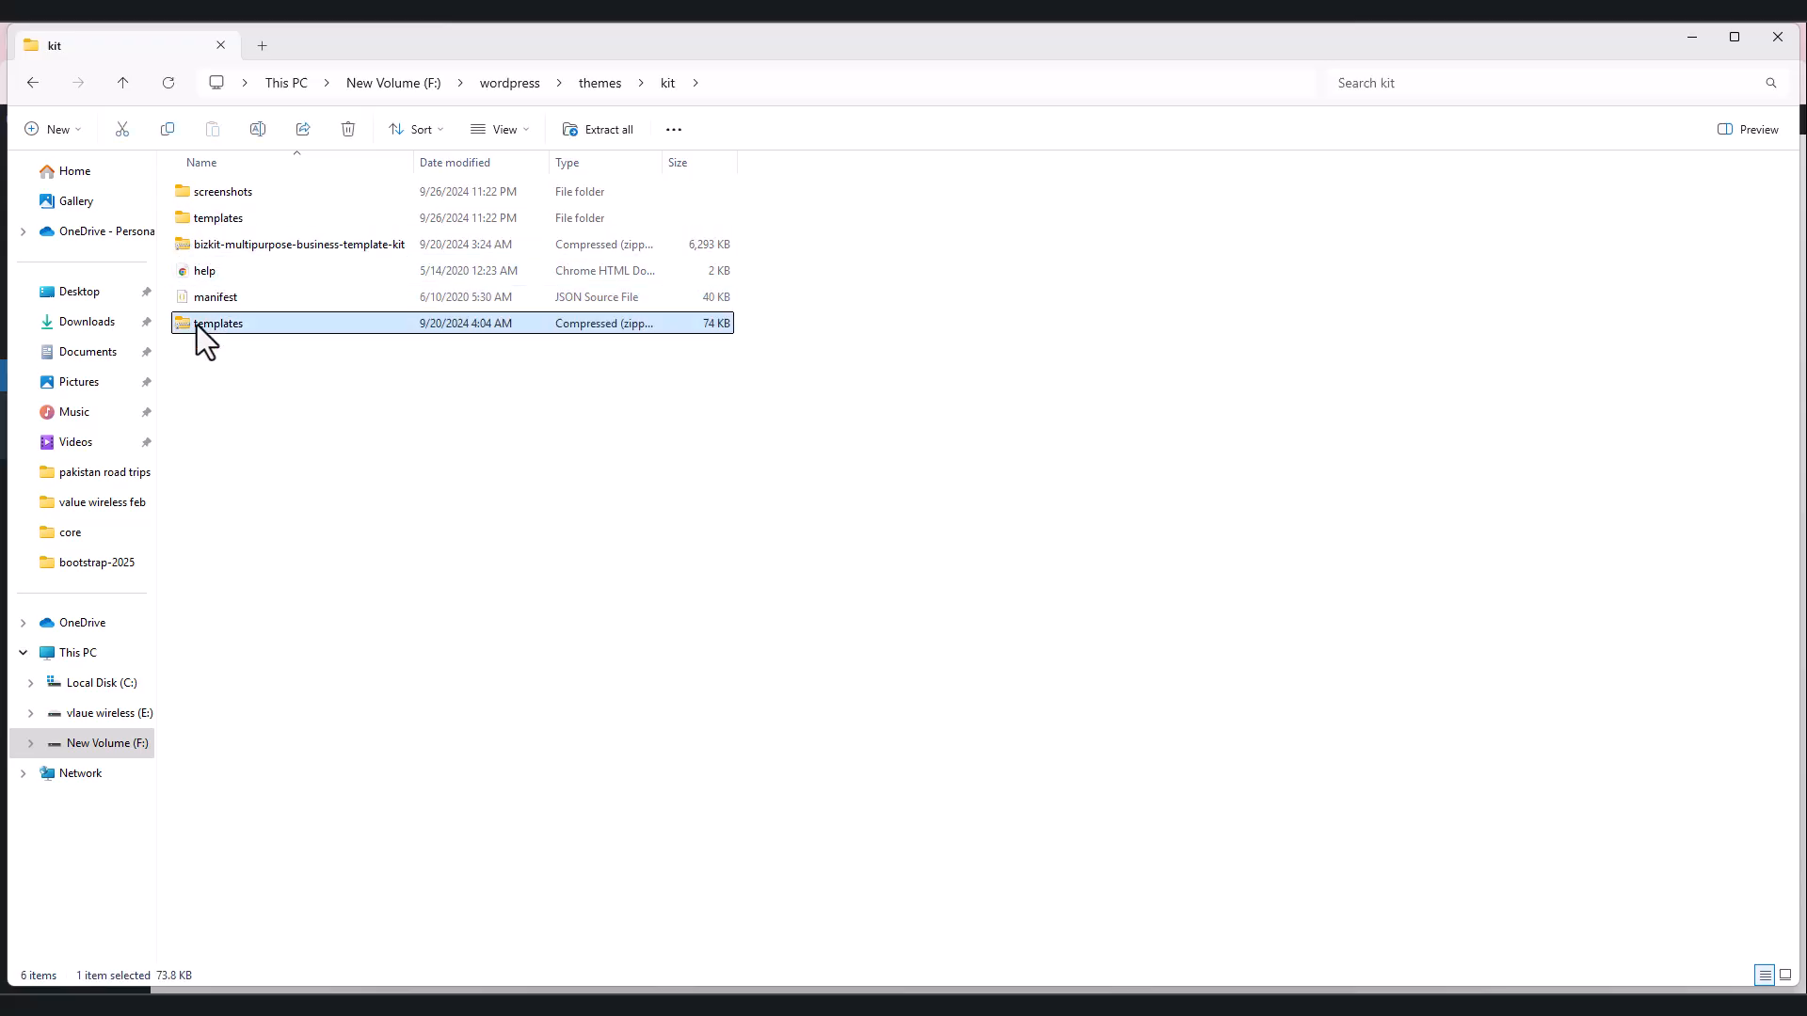
{"action": "left_click", "coordinate": [229, 247]}
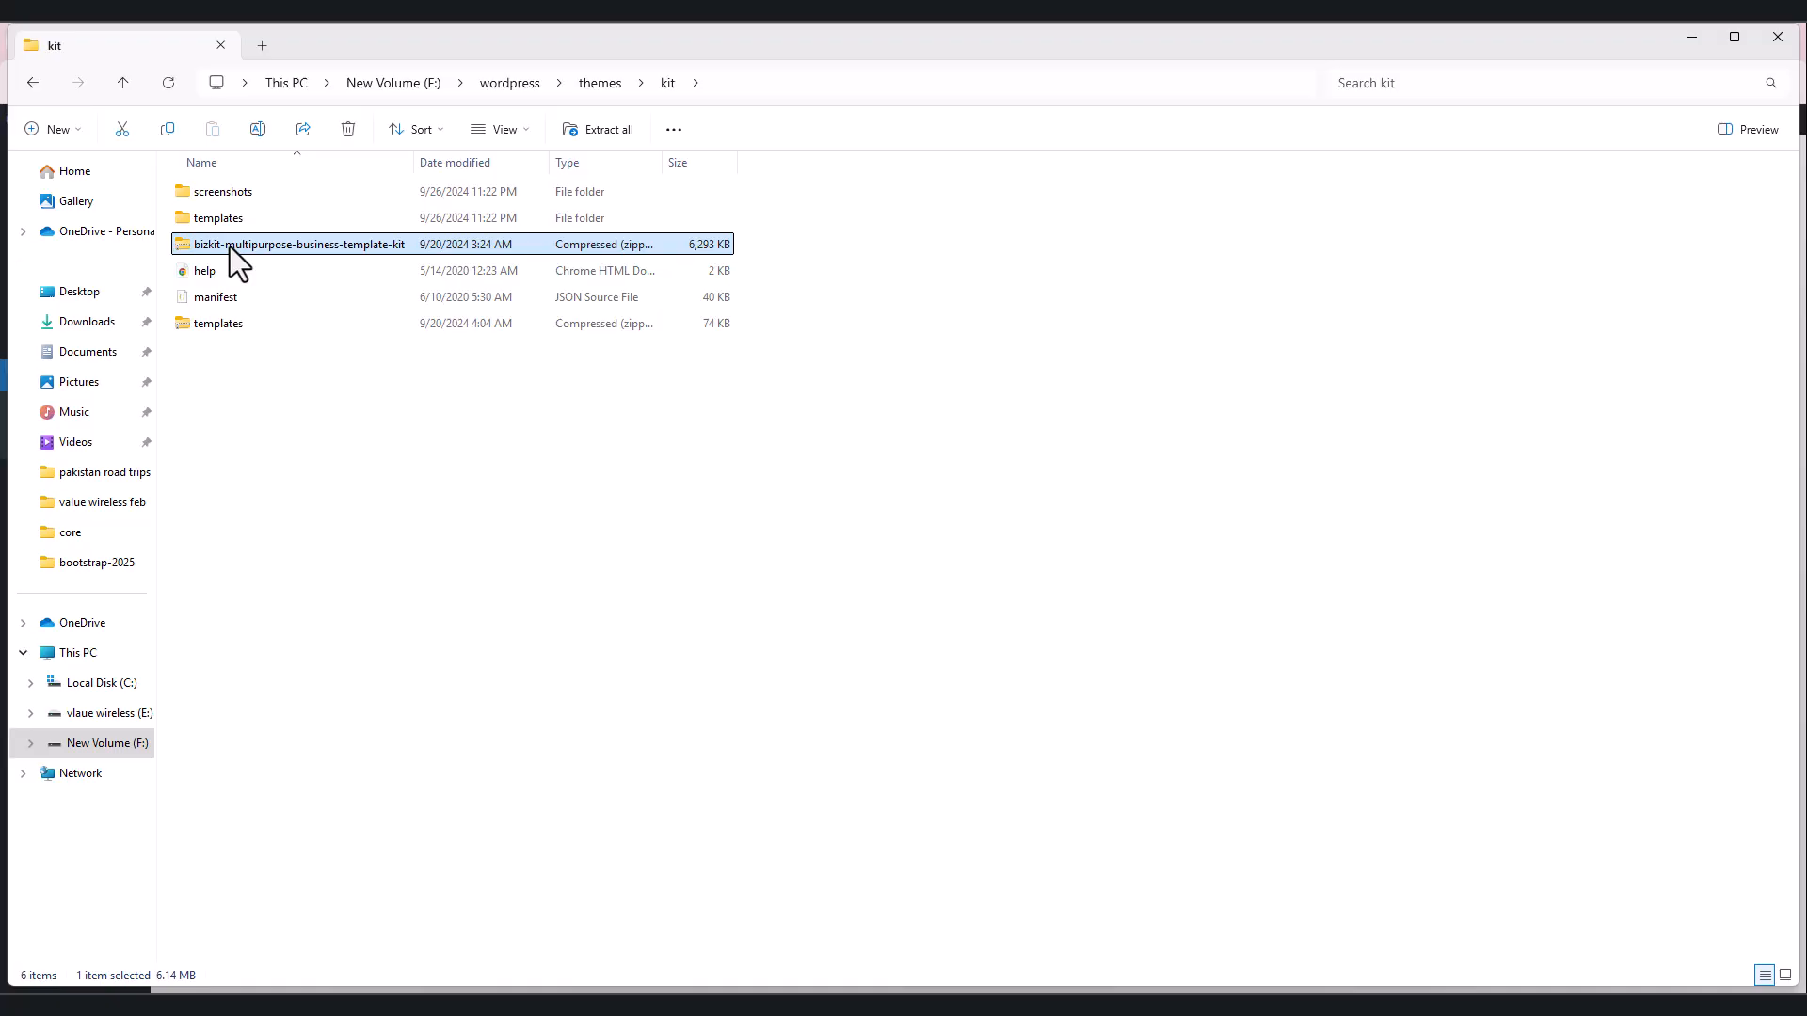
{"action": "key", "text": "alt+Tab"}
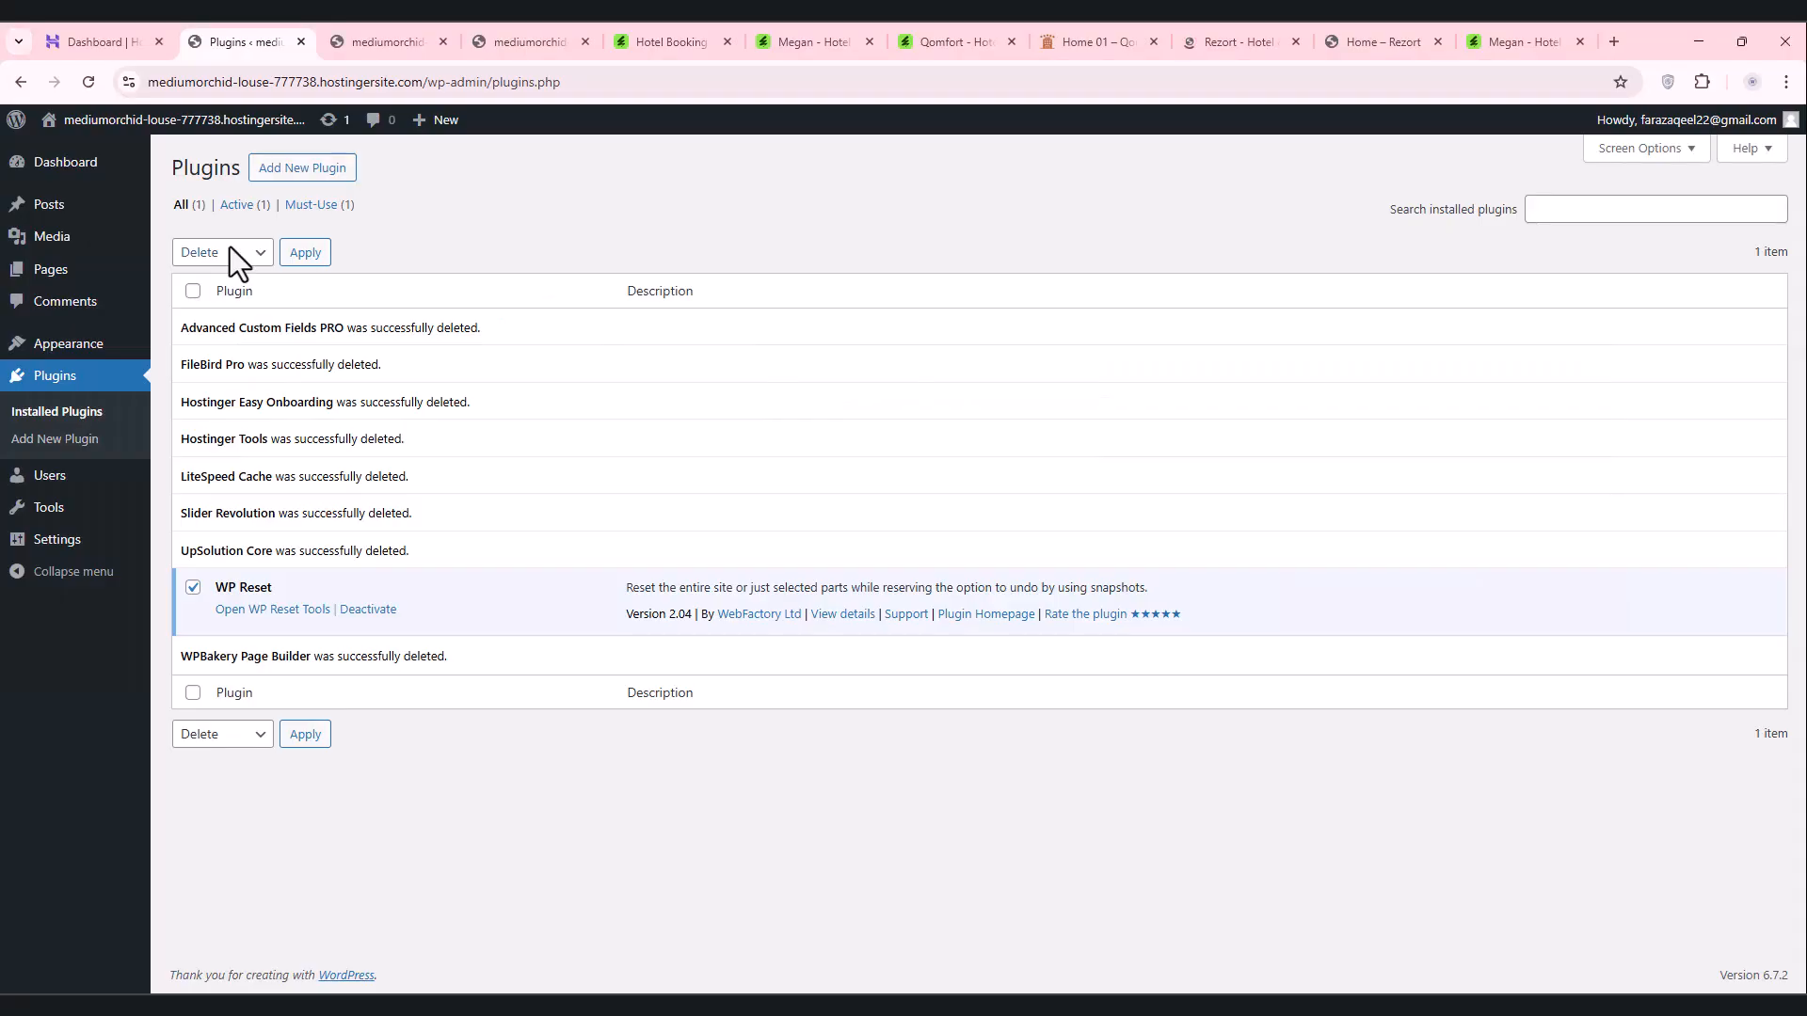
{"action": "key", "text": "alt+Tab"}
{"action": "key", "text": "alt+Tab"}
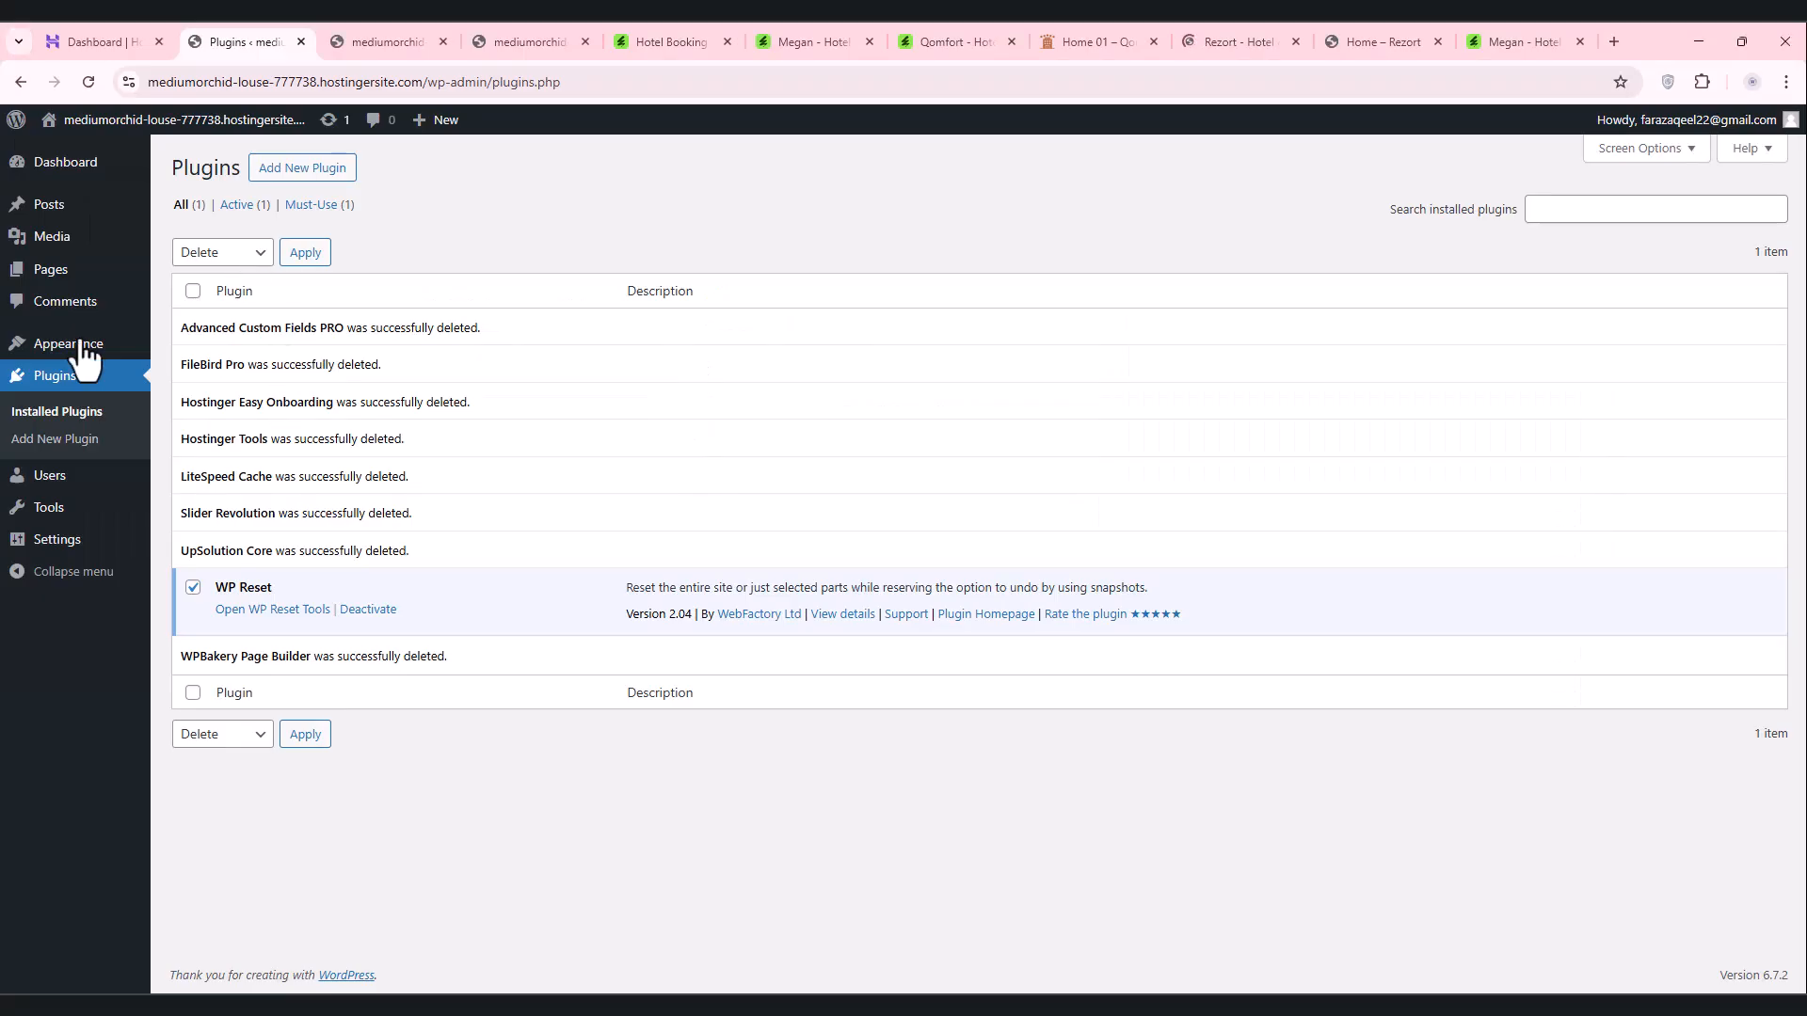
Step: Search the new plugins for "elementor" and install Elementor Website Builder
{"action": "mouse_move", "coordinate": [47, 284]}
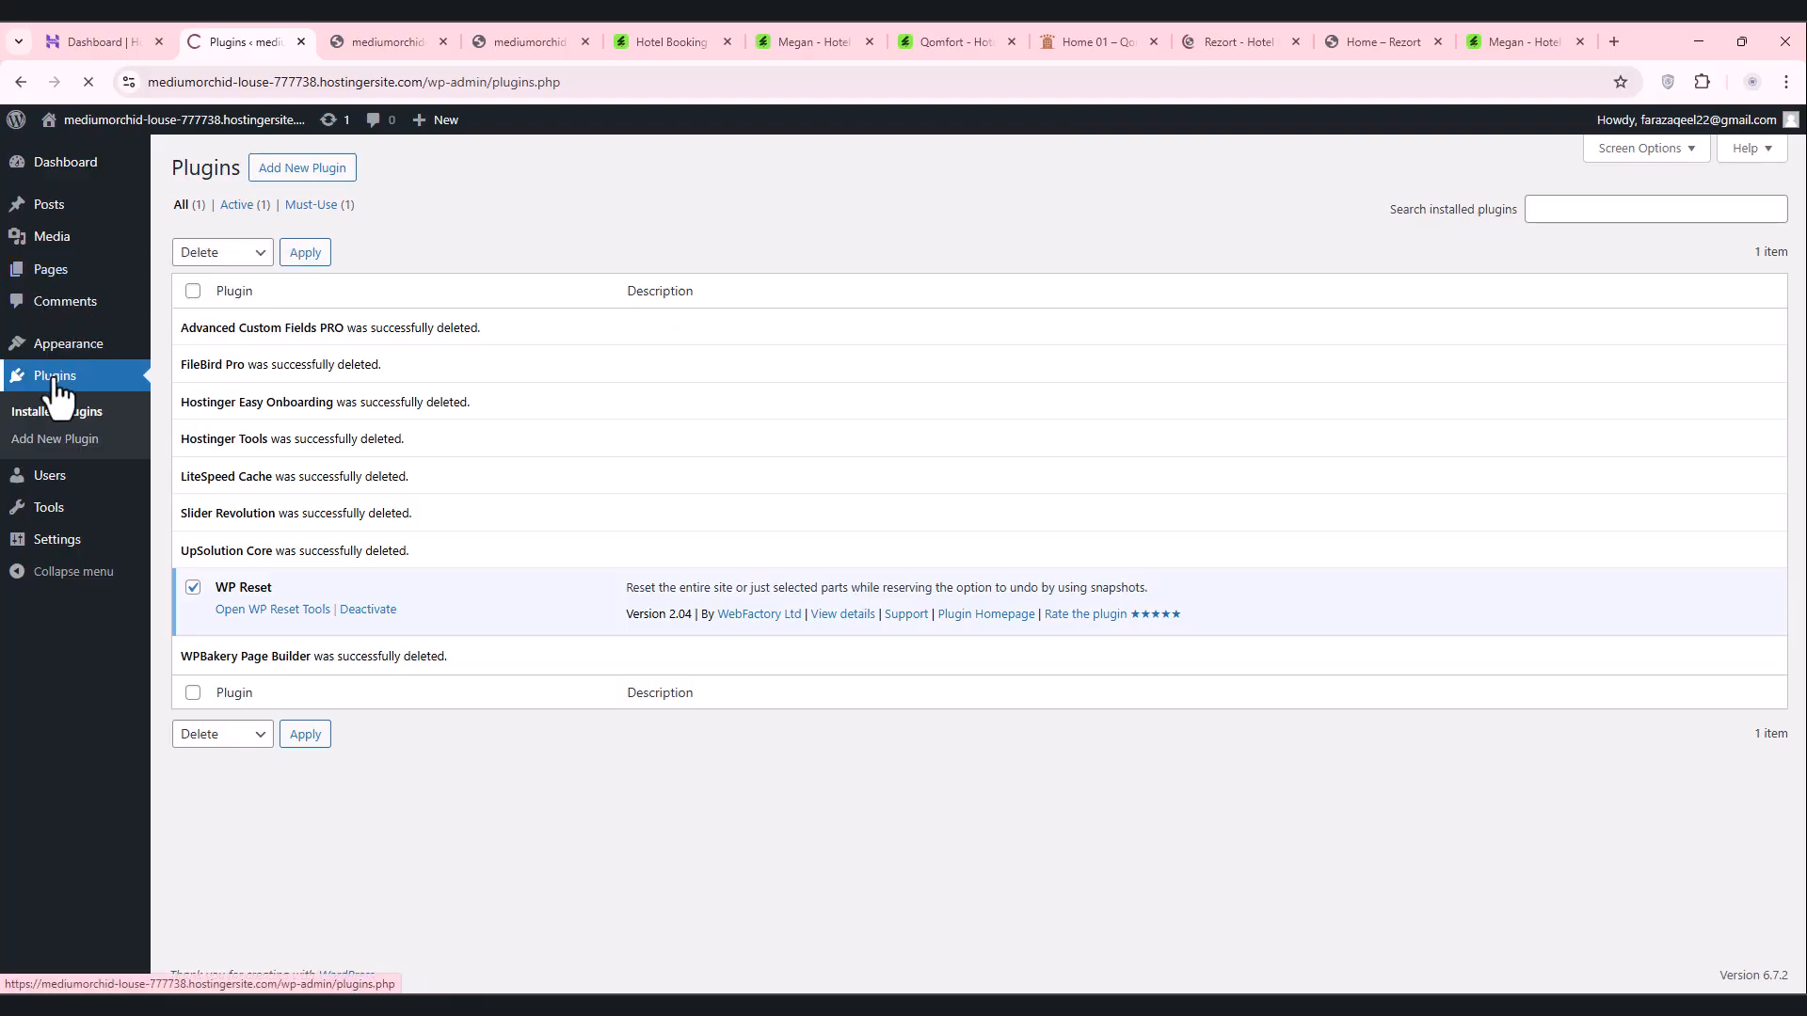
{"action": "left_click", "coordinate": [295, 171]}
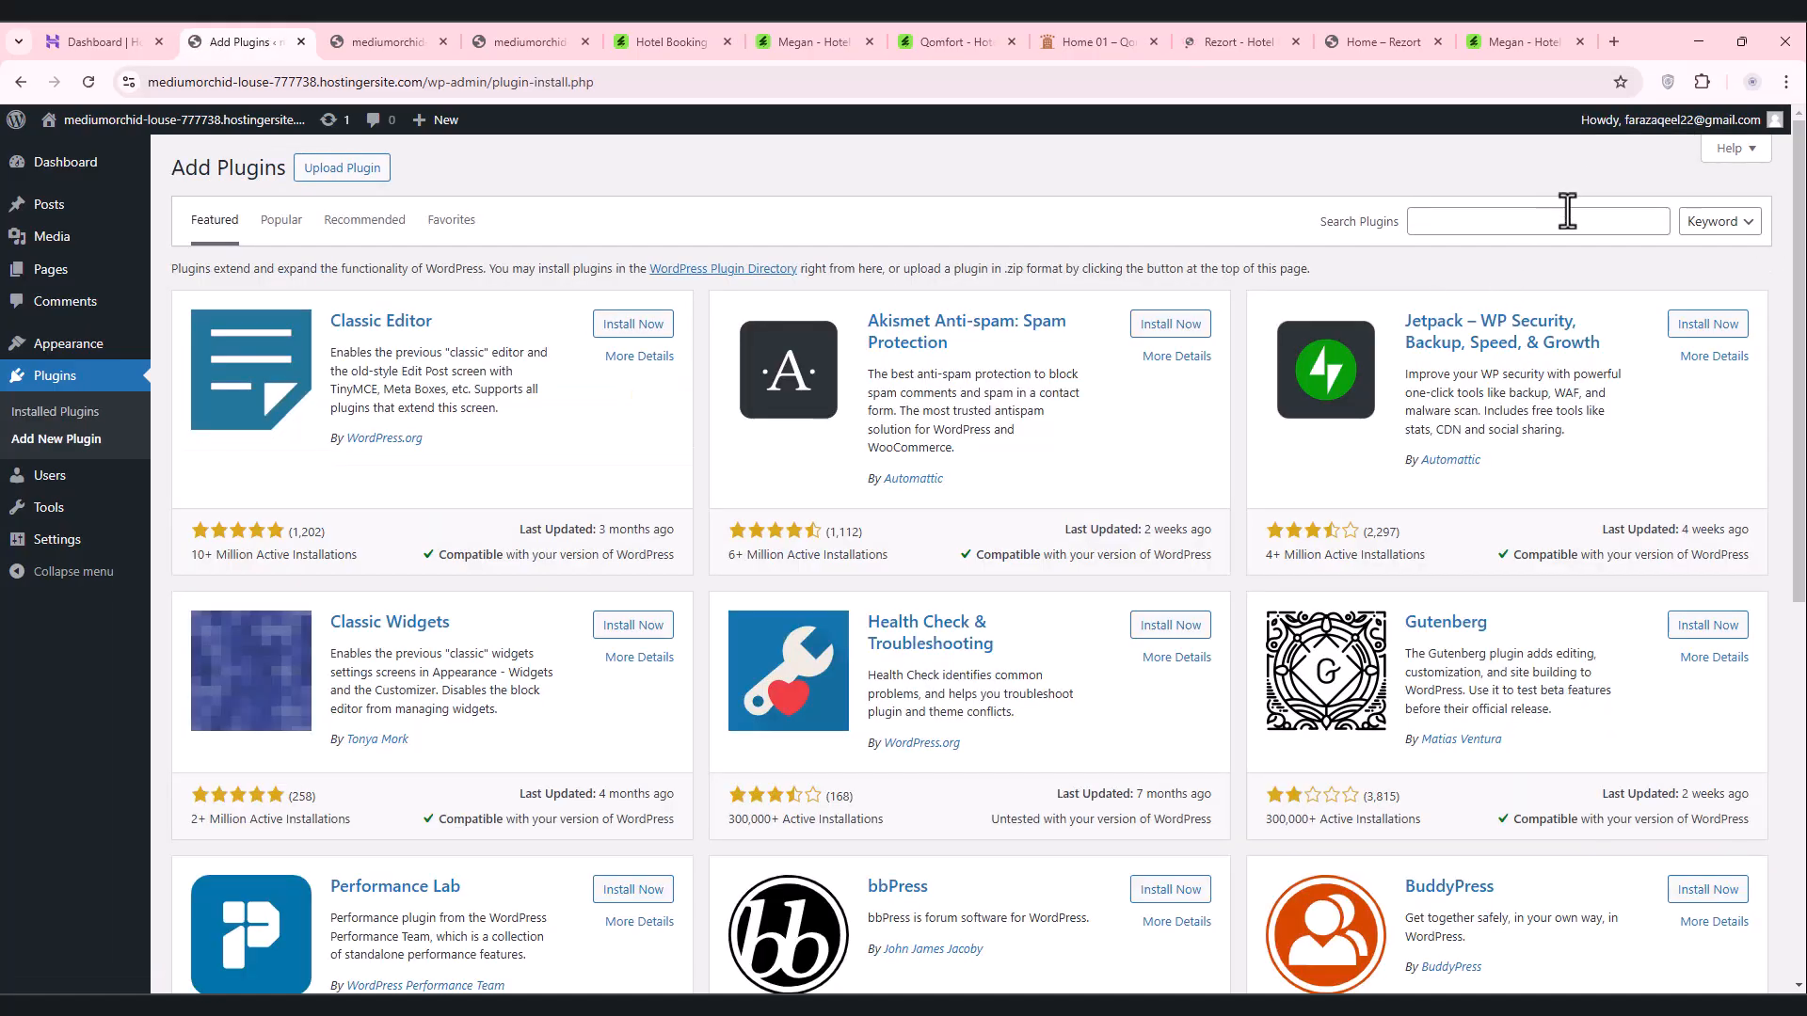
{"action": "left_click", "coordinate": [1544, 222]}
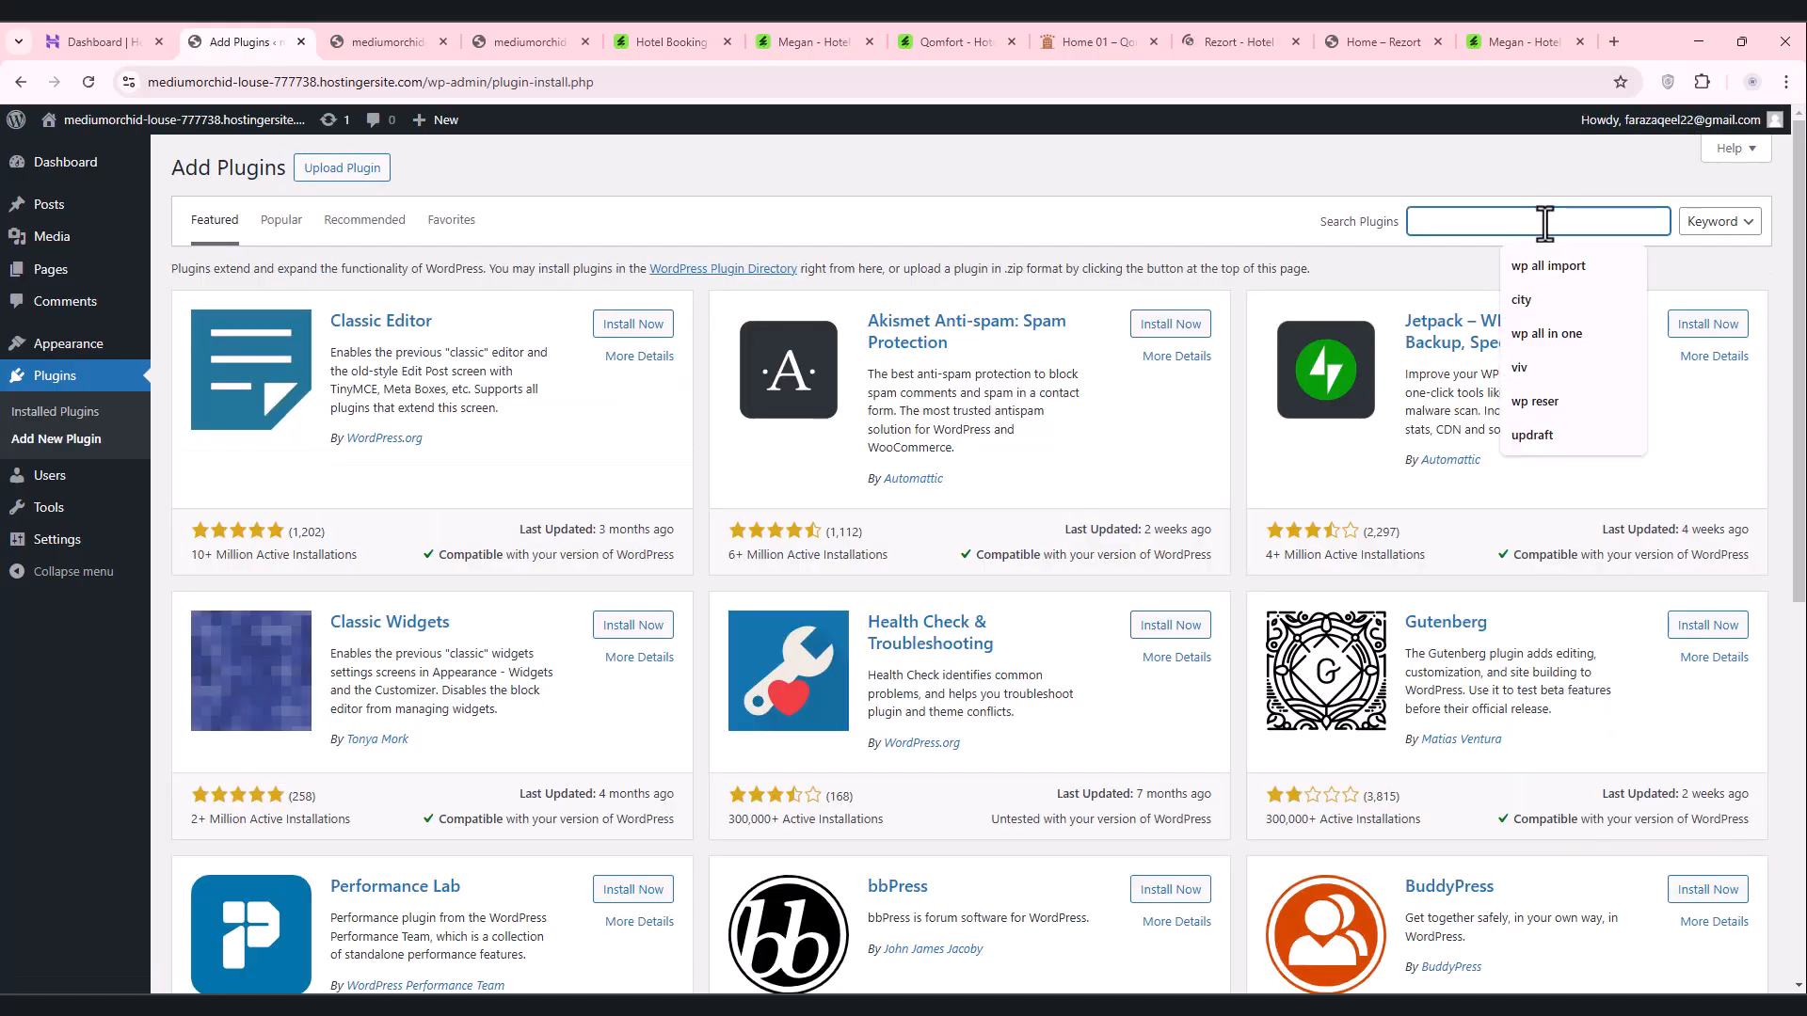
{"action": "type", "text": "elem"}
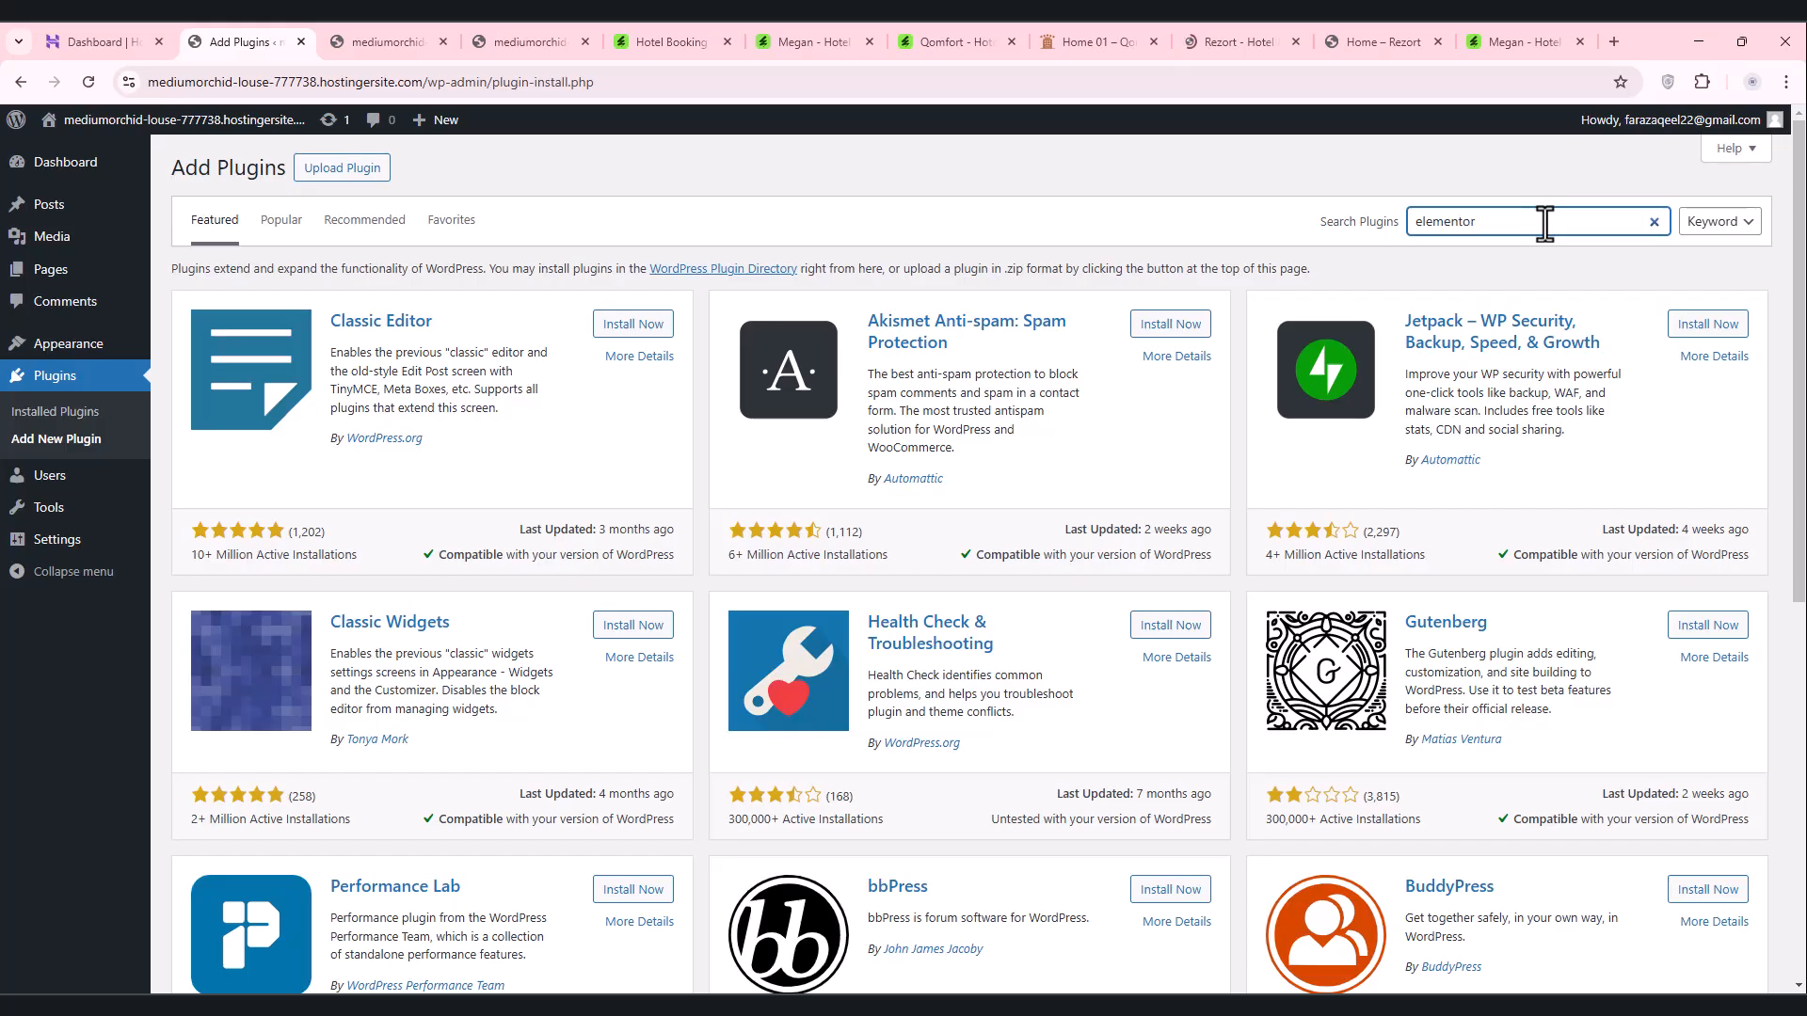
{"action": "type", "text": "entor"}
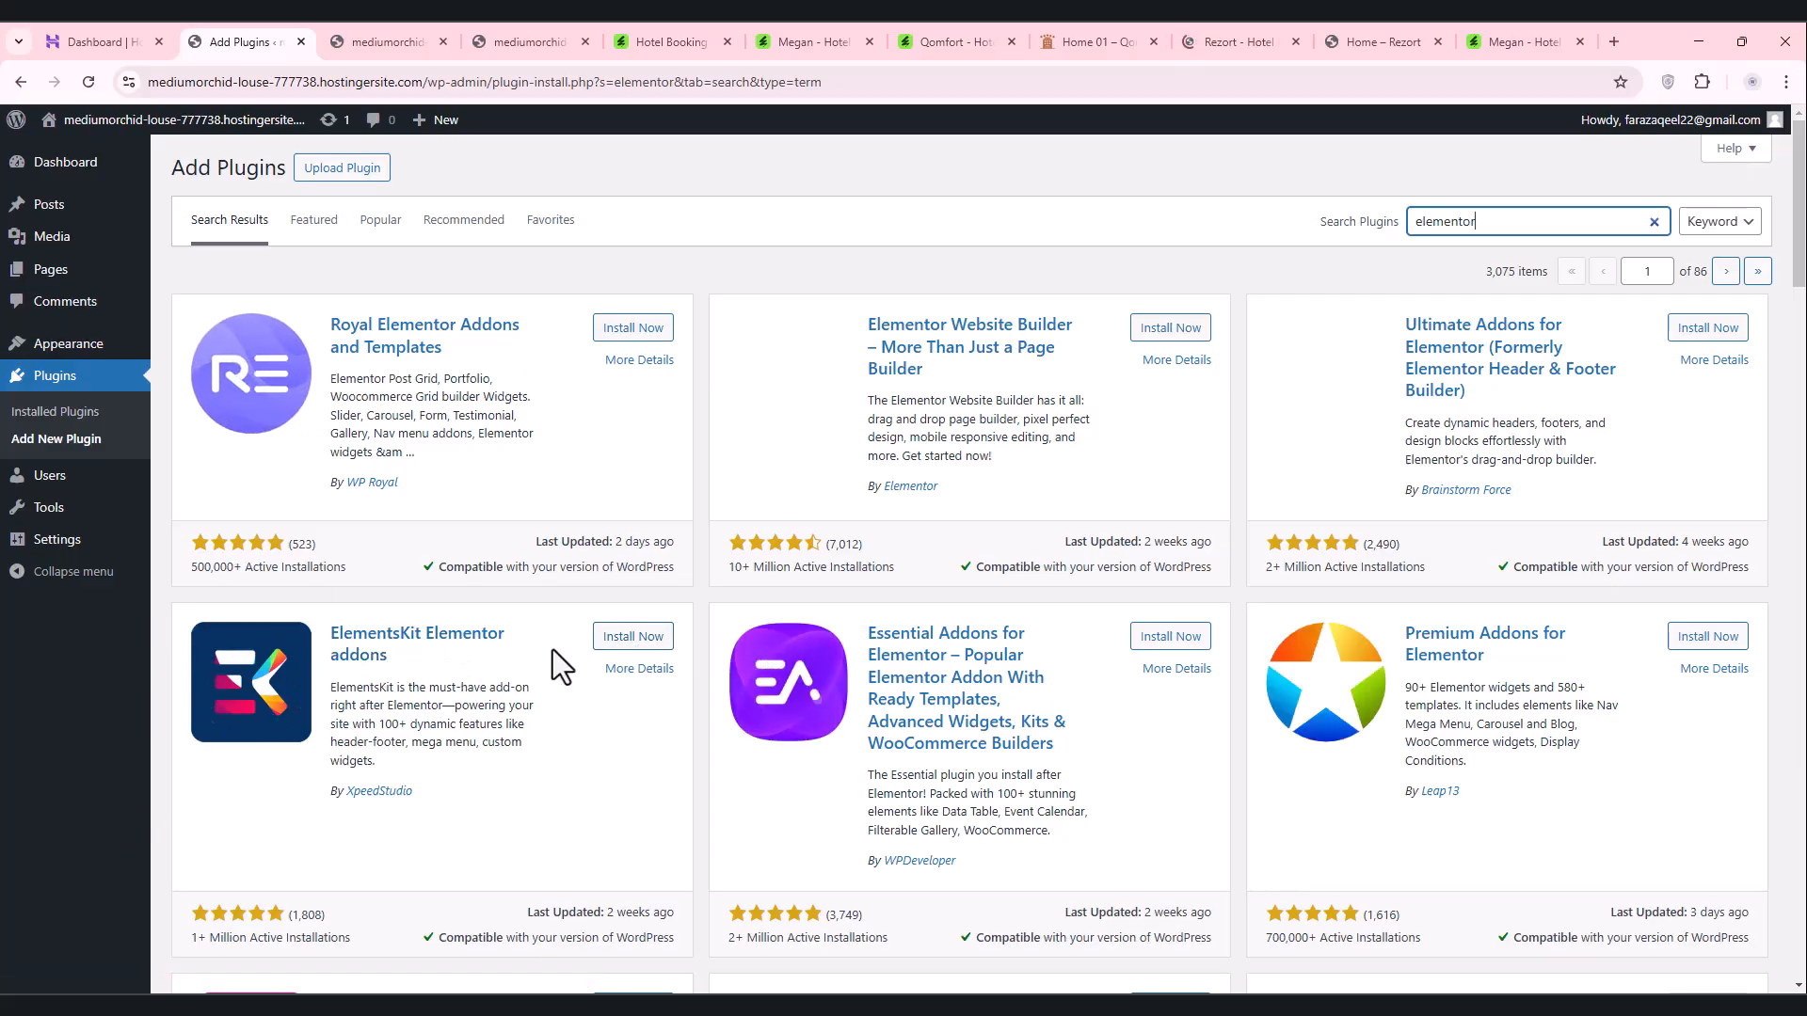
{"action": "left_click", "coordinate": [1168, 328]}
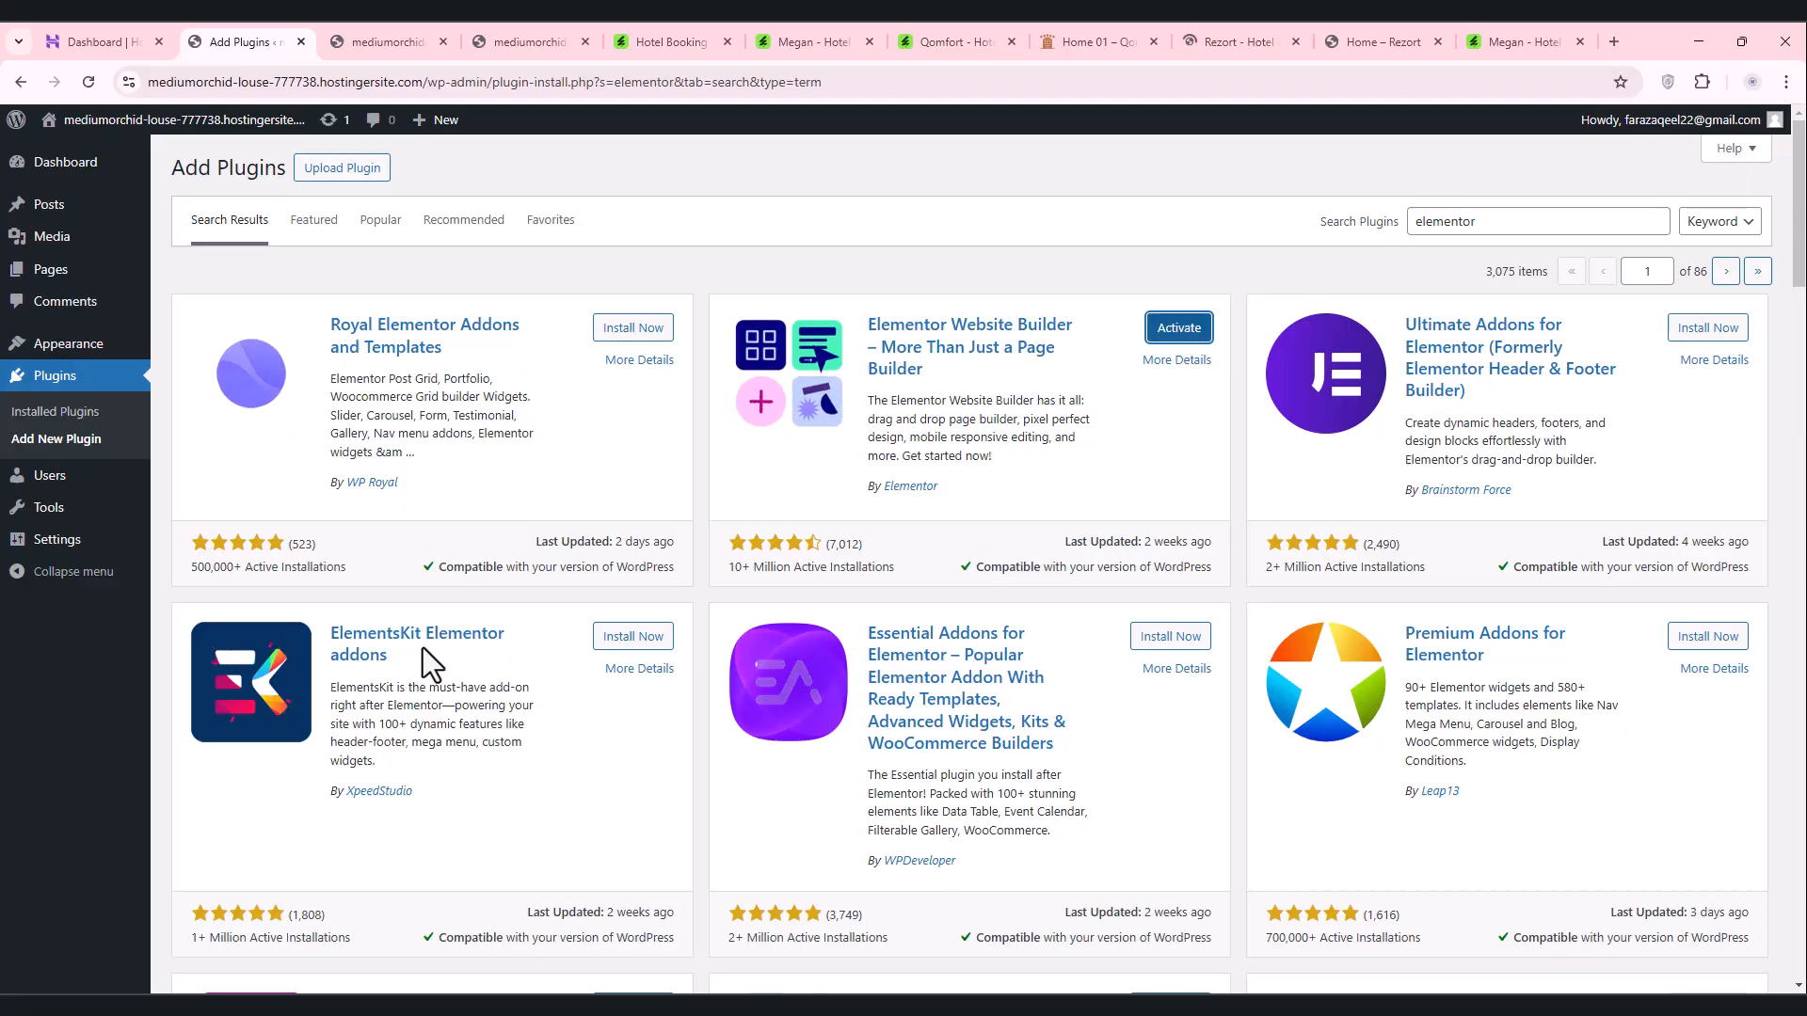
Step: Install the ElementsKit Elementor addons plugin from the same search results
{"action": "left_click", "coordinate": [648, 641]}
{"action": "scroll", "coordinate": [655, 648], "scroll_direction": "down", "scroll_amount": 6}
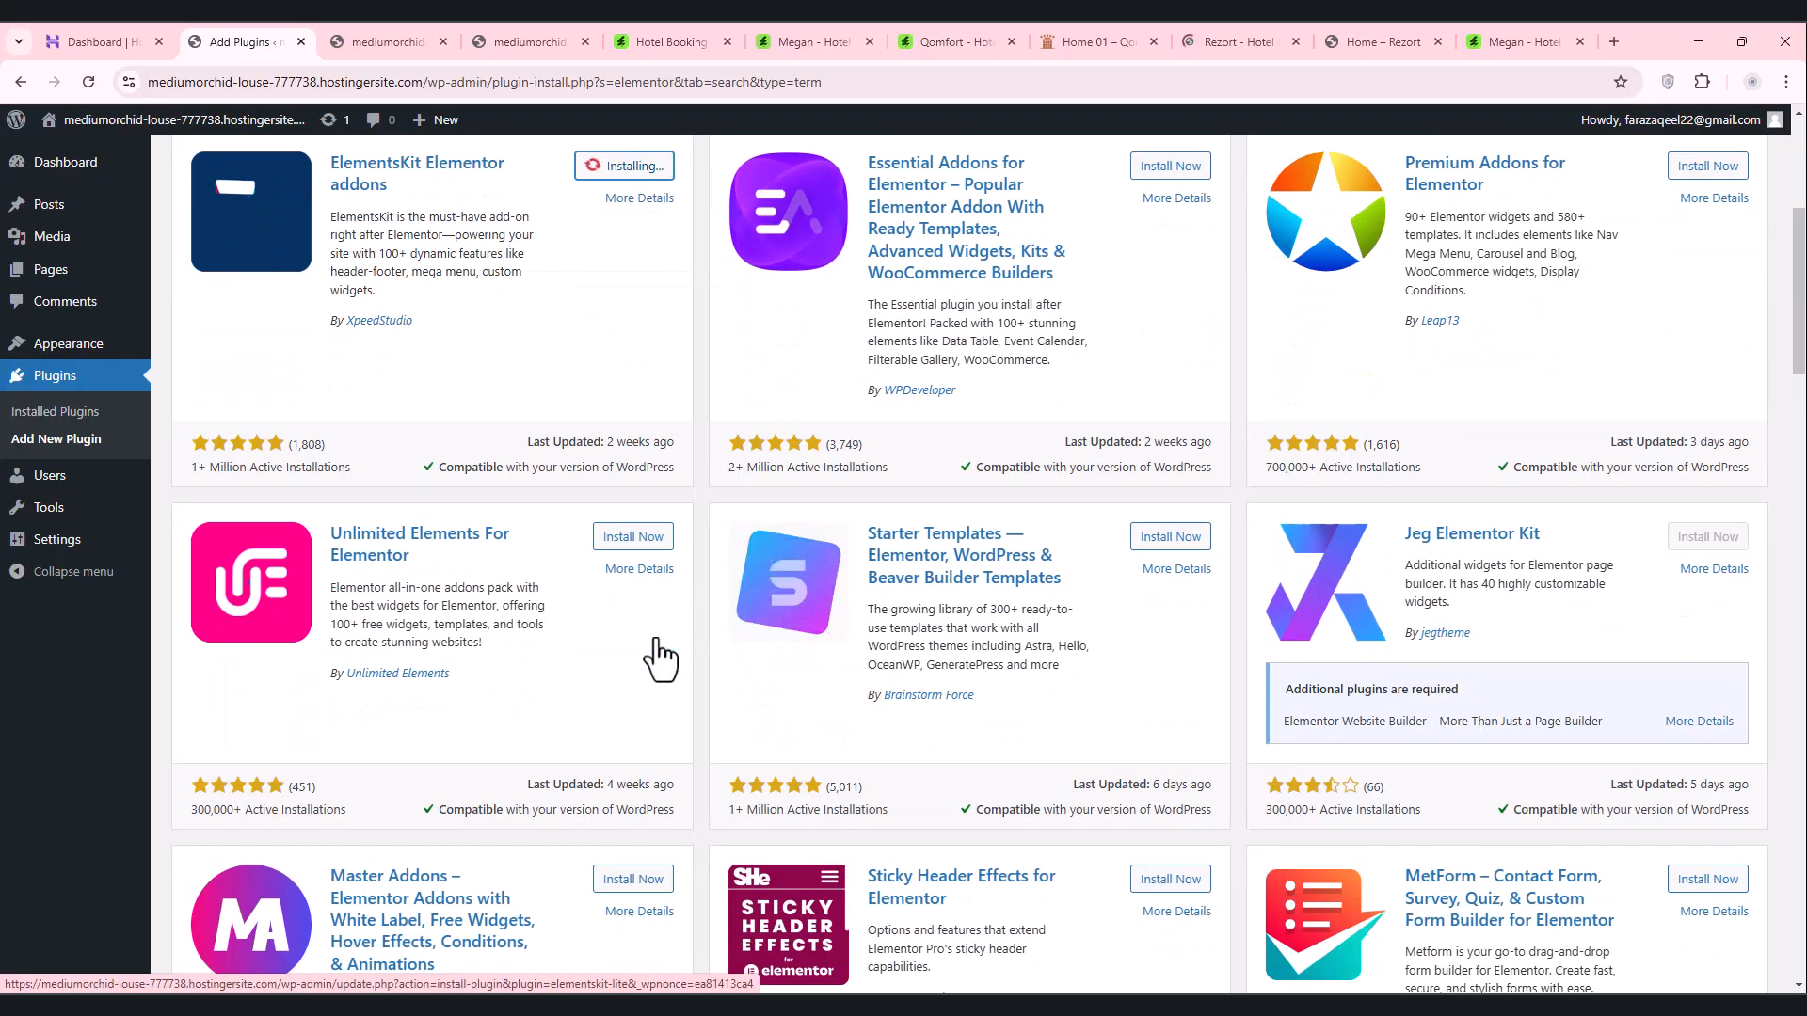
{"action": "scroll", "coordinate": [656, 647], "scroll_direction": "up", "scroll_amount": 6}
Step: Search the plugins for "envato kits" and install Envato Elements – Photos & Elementor Templates
{"action": "double_click", "coordinate": [1493, 224]}
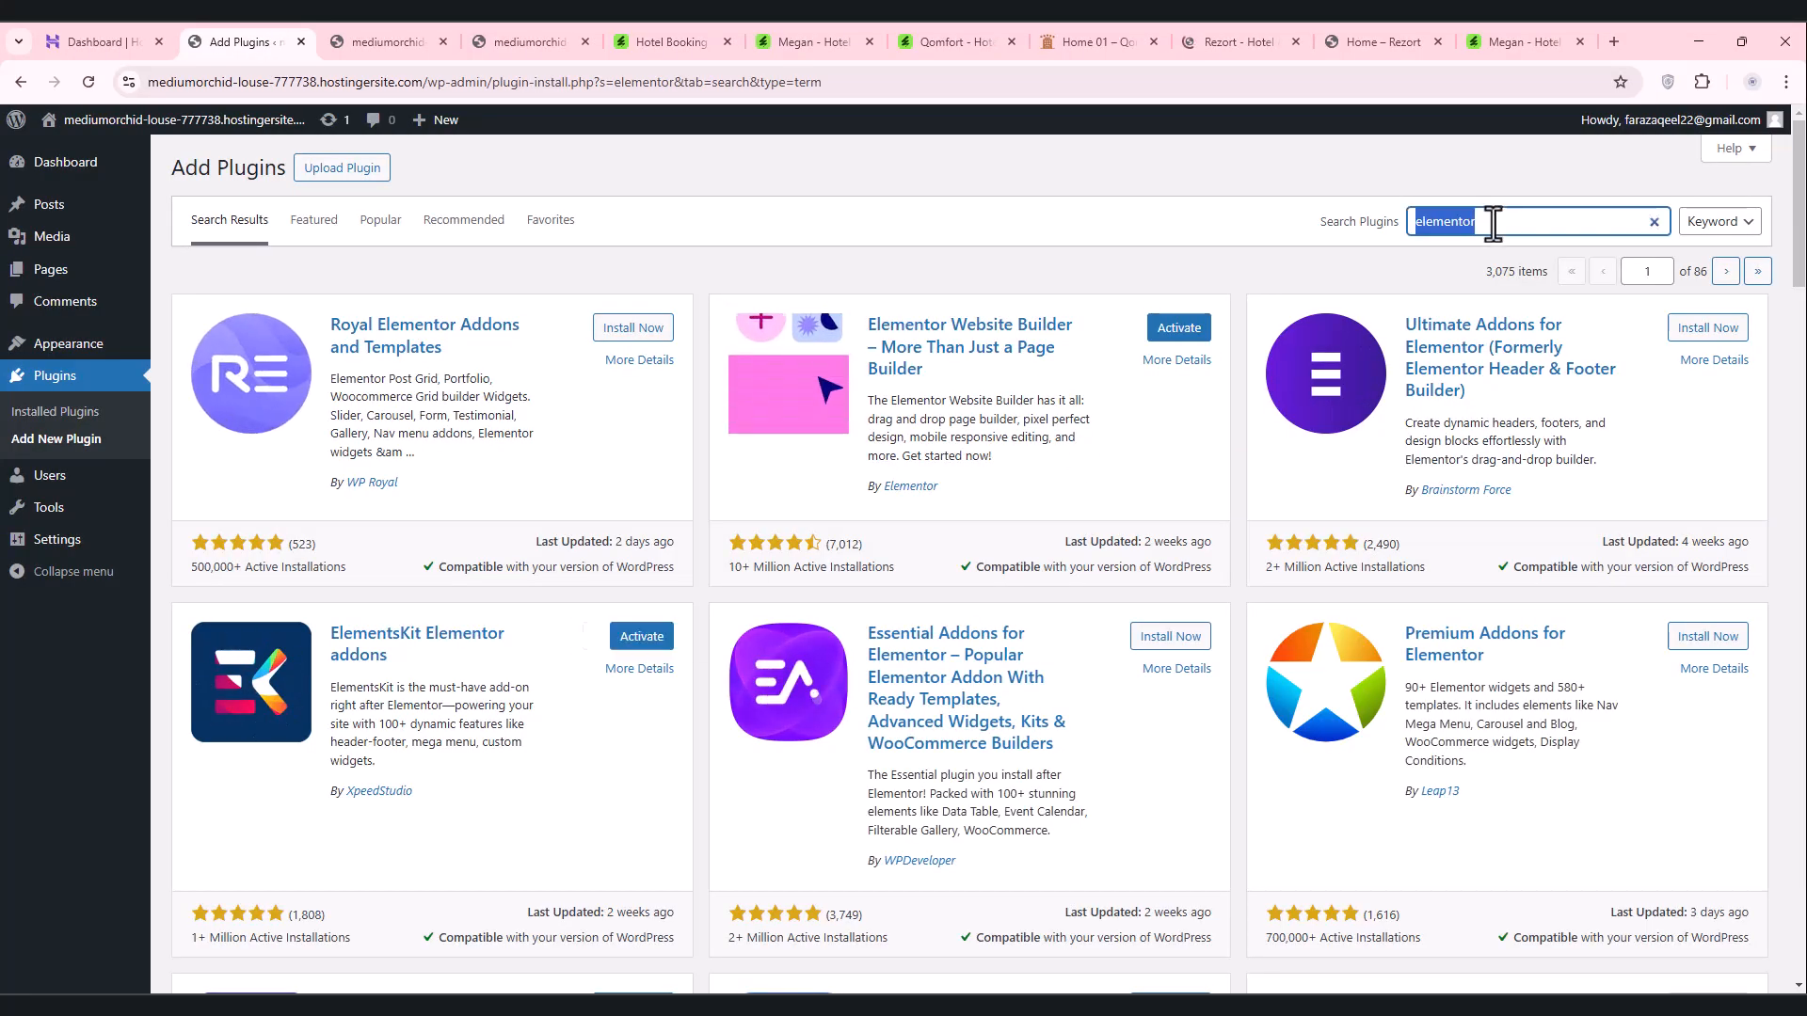
{"action": "type", "text": "envato"}
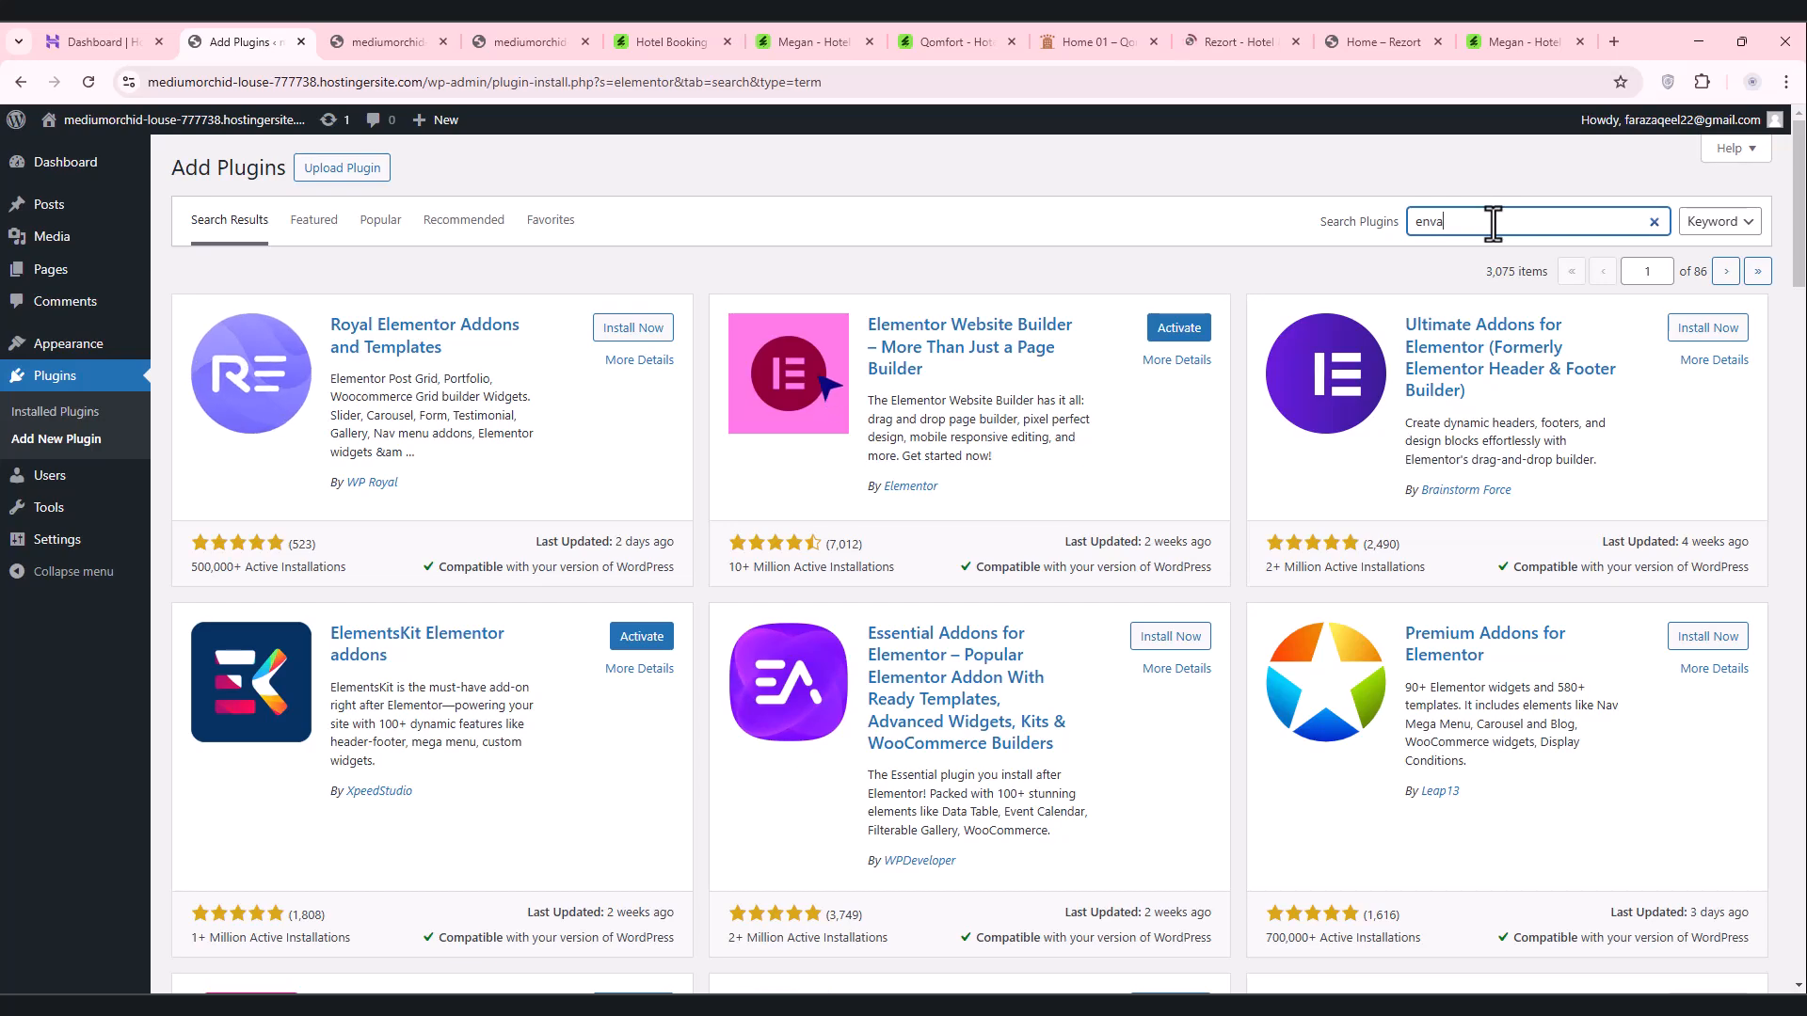
{"action": "type", "text": " kits"}
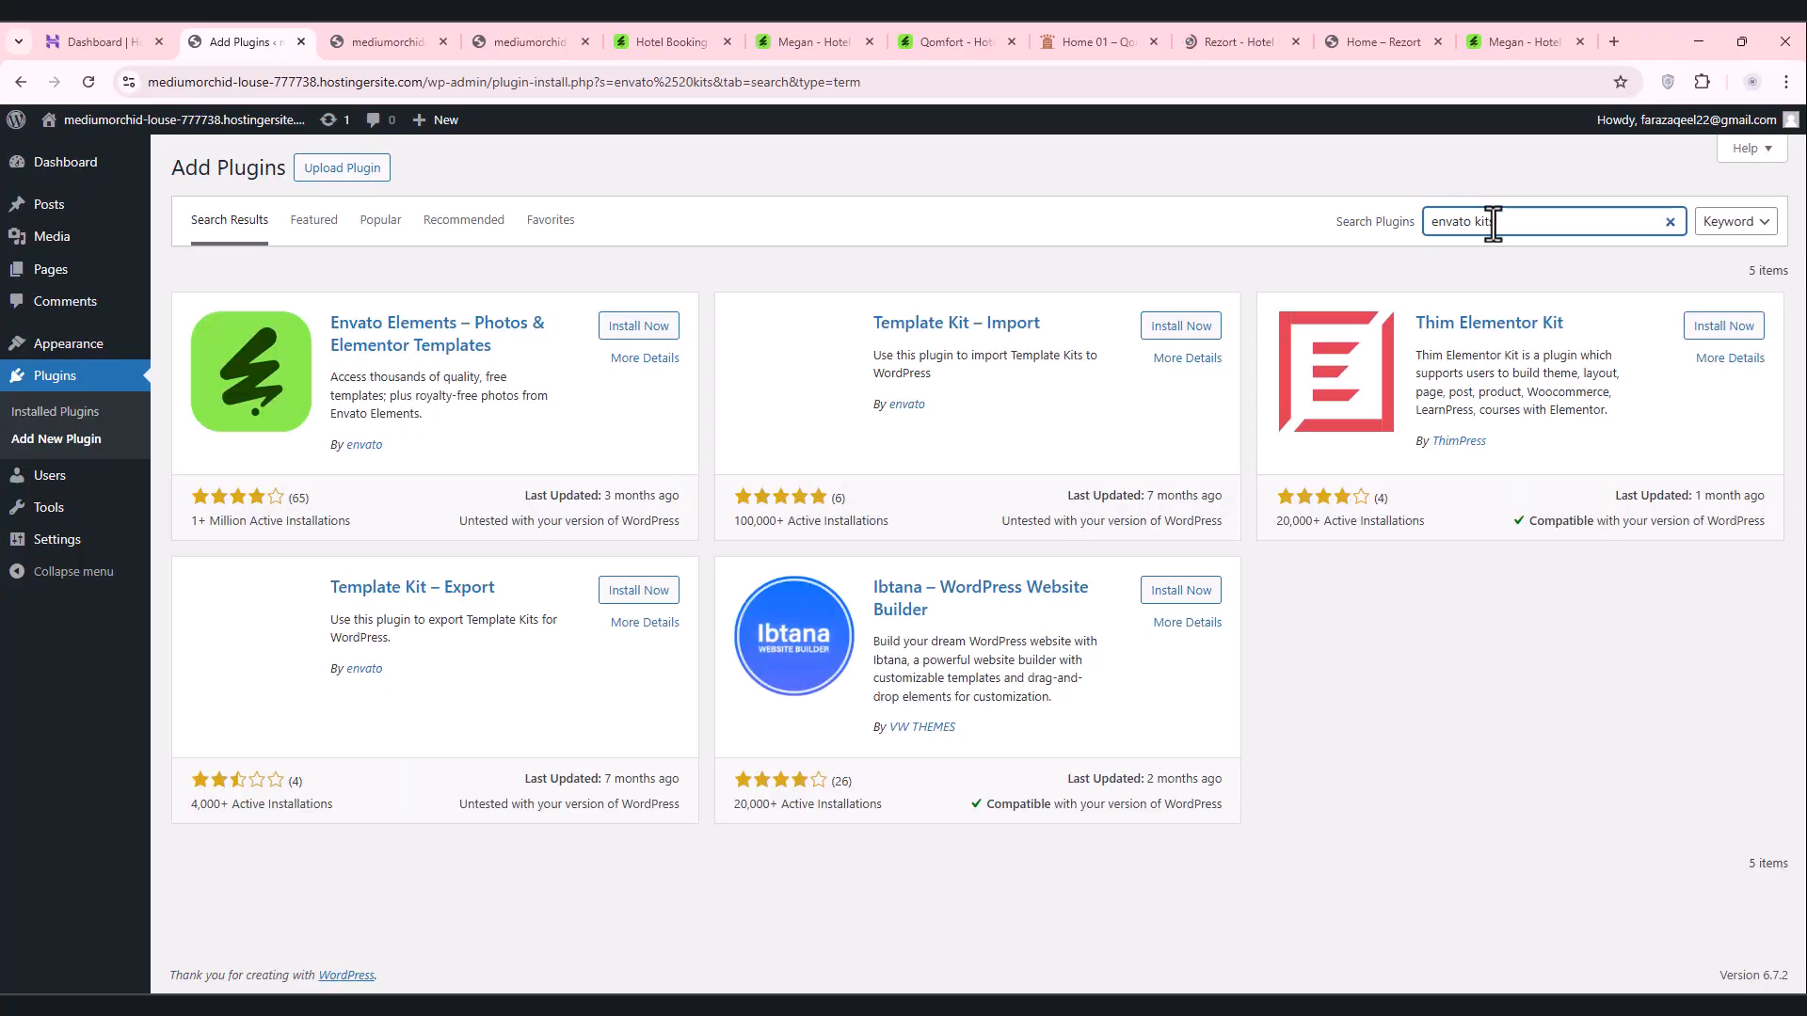
{"action": "left_click", "coordinate": [629, 330]}
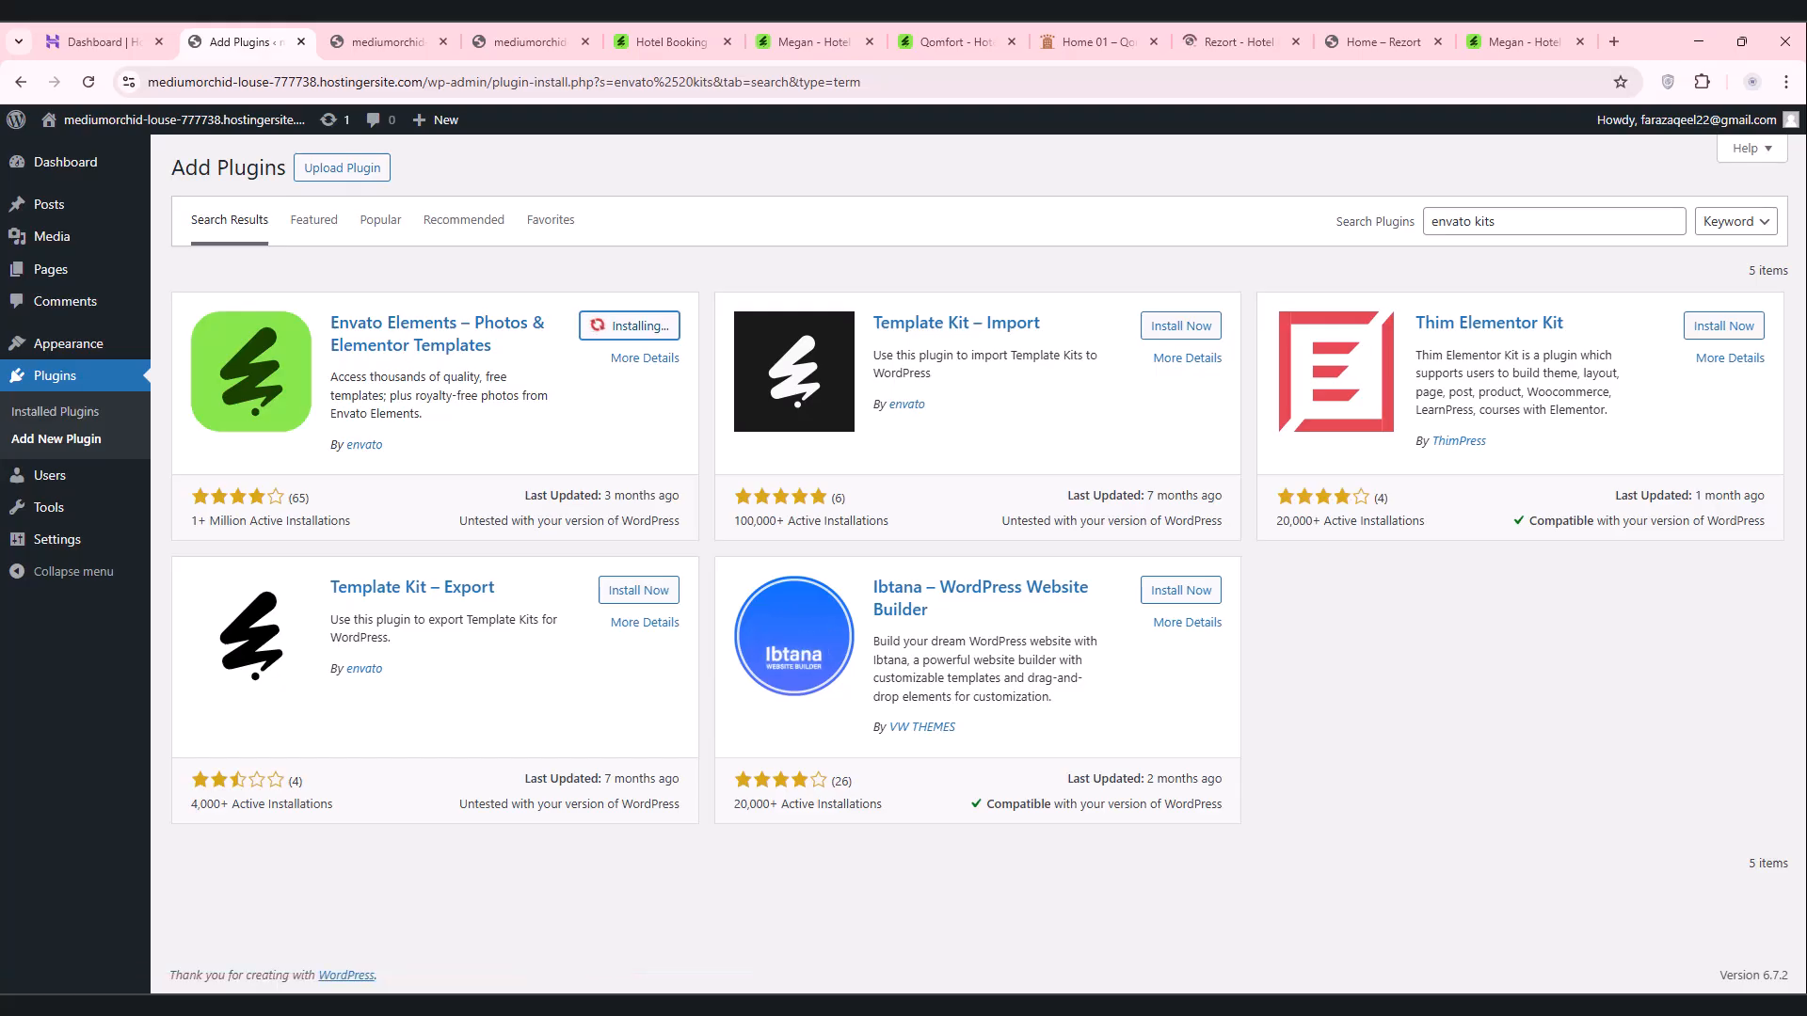
{"action": "key", "text": "super+a"}
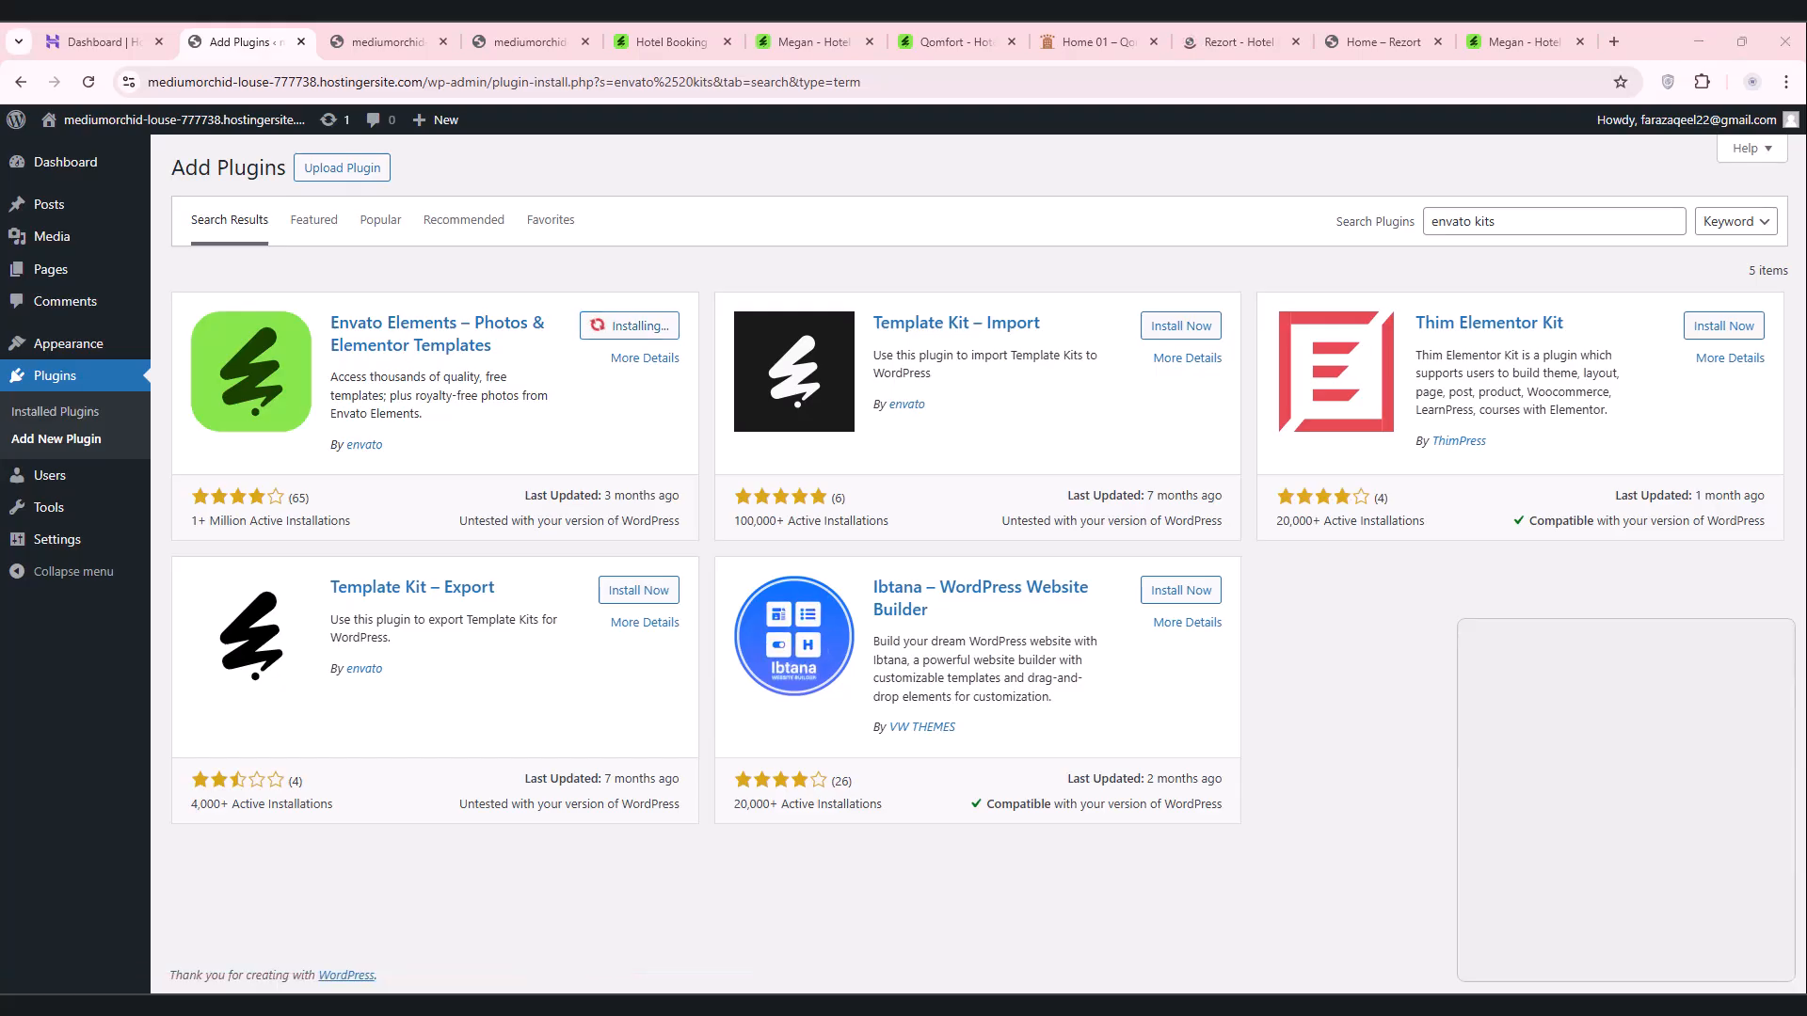
{"action": "left_click", "coordinate": [1251, 794]}
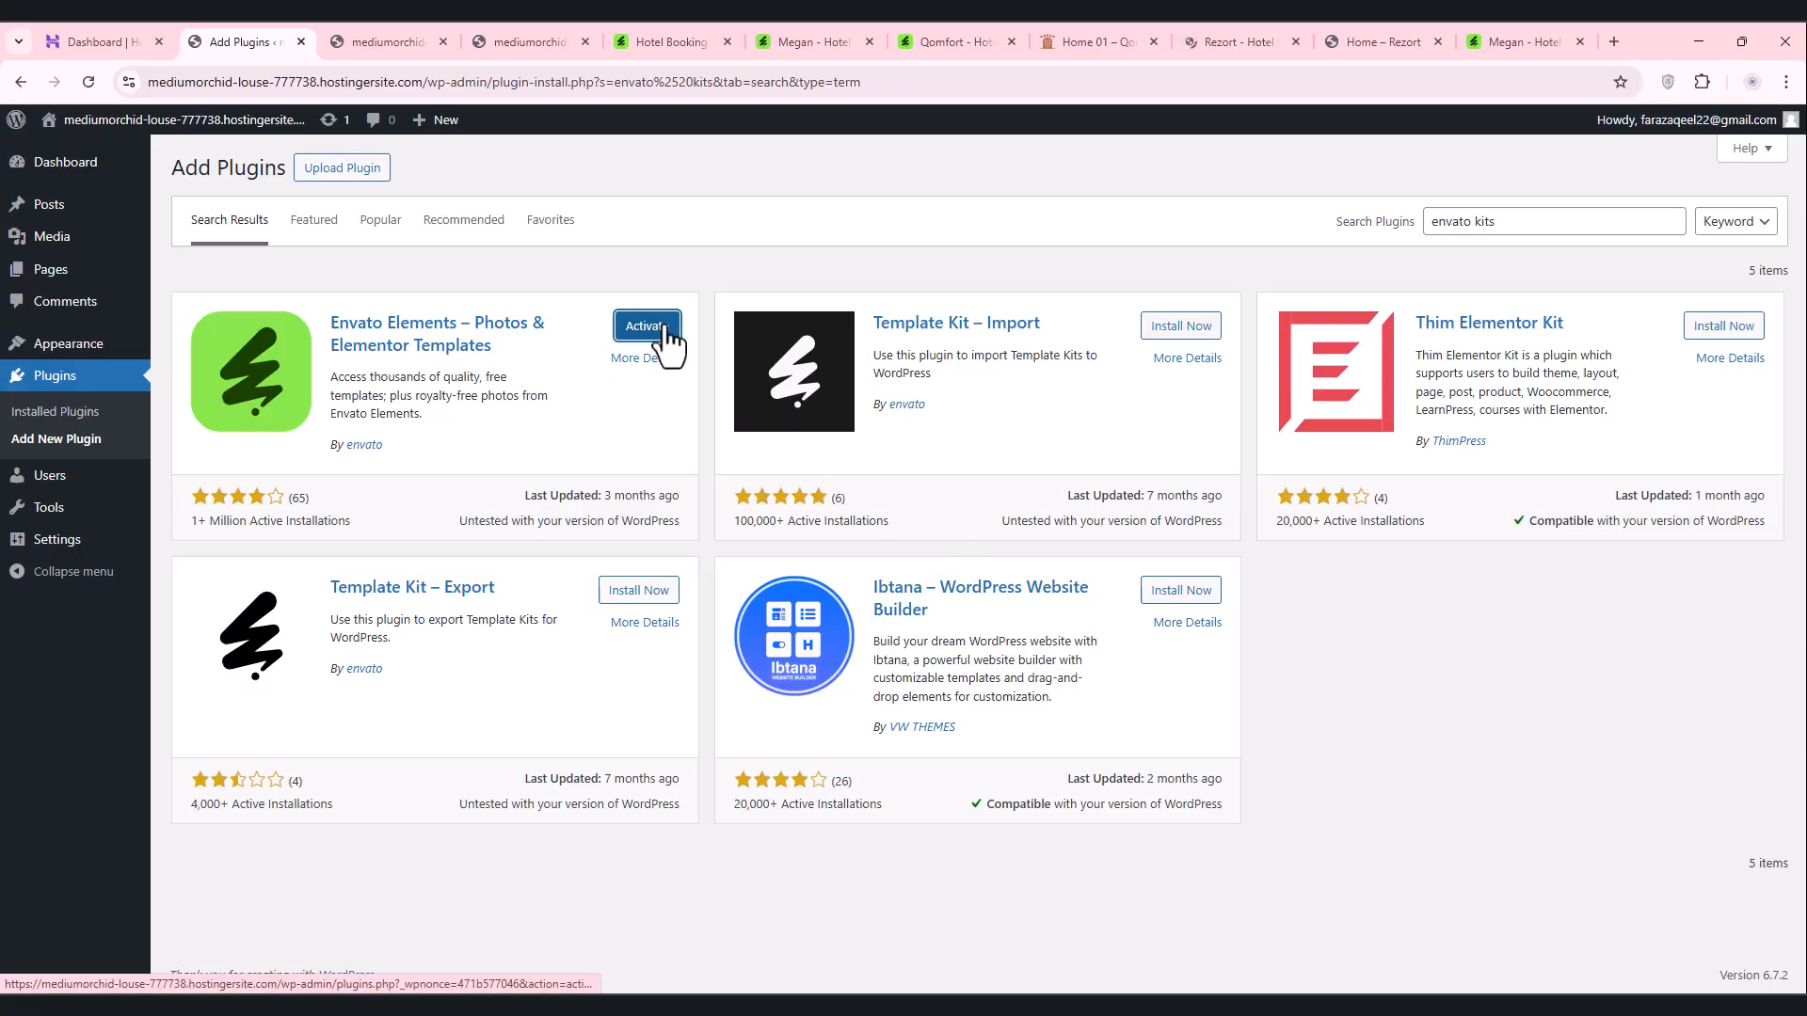
Step: Activate the Envato Elements, ElementsKit Lite and Elementor plugins
{"action": "left_click", "coordinate": [648, 326]}
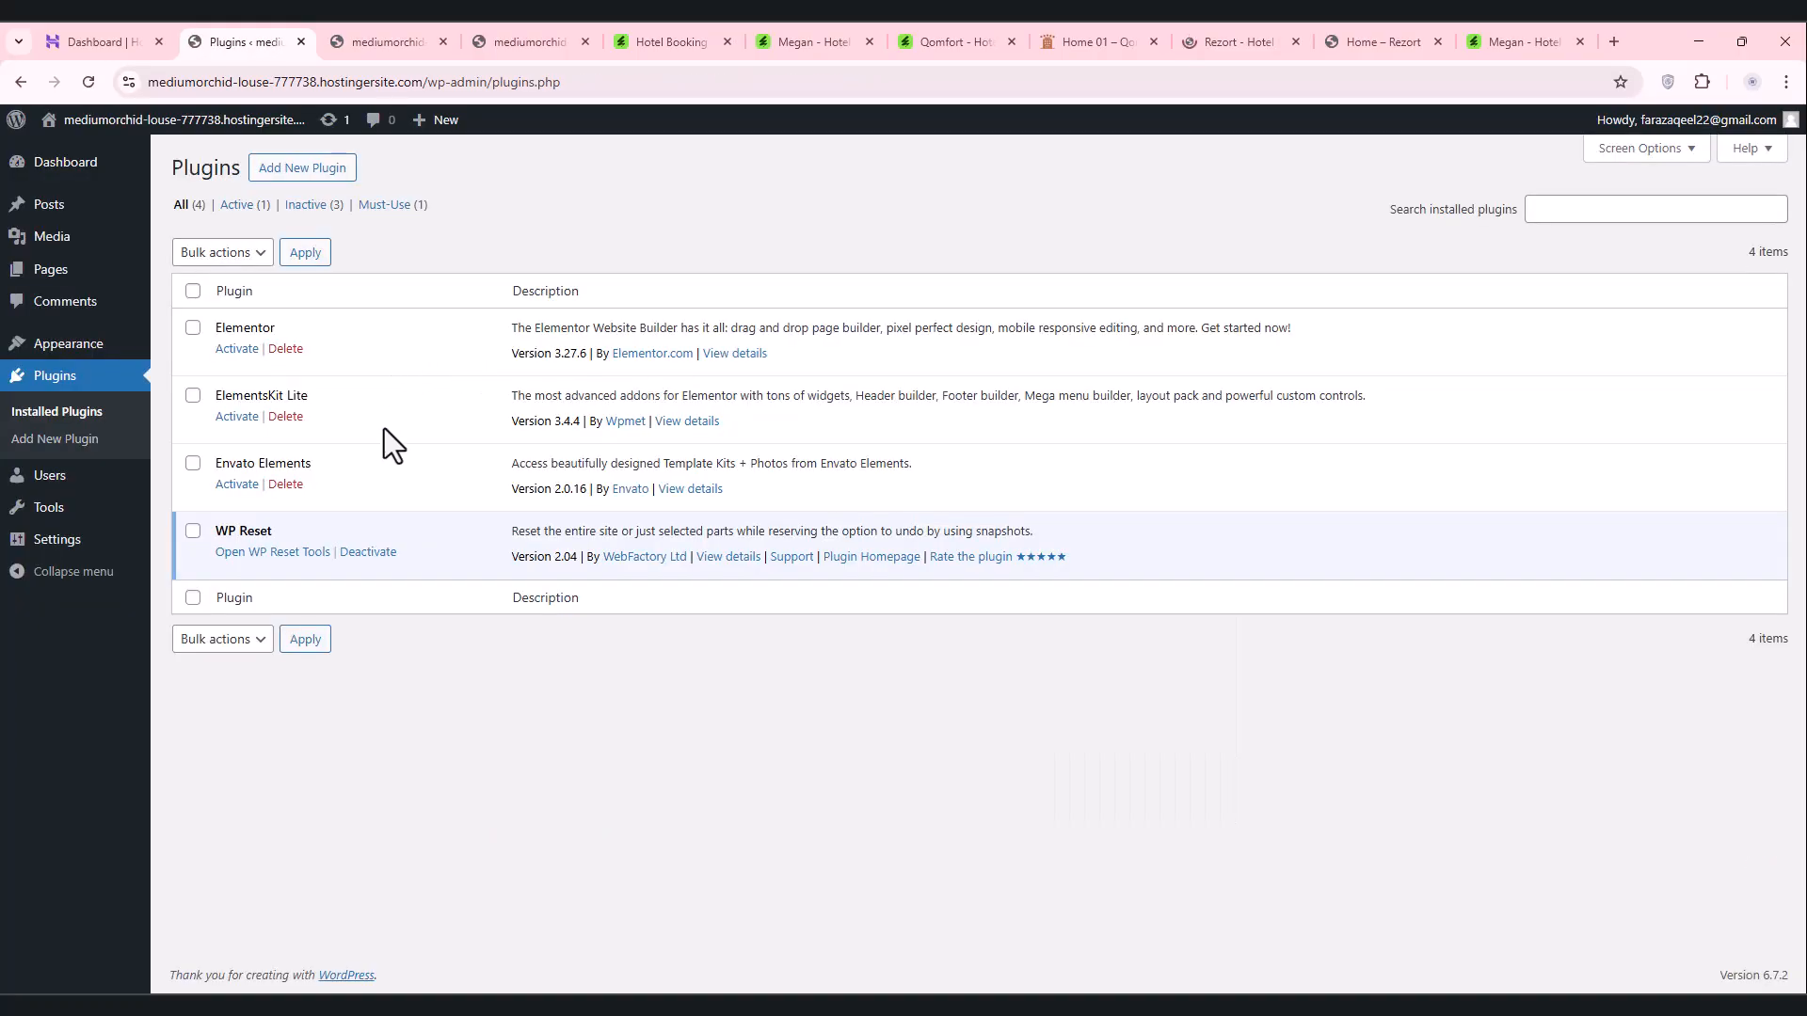
{"action": "left_click", "coordinate": [237, 484]}
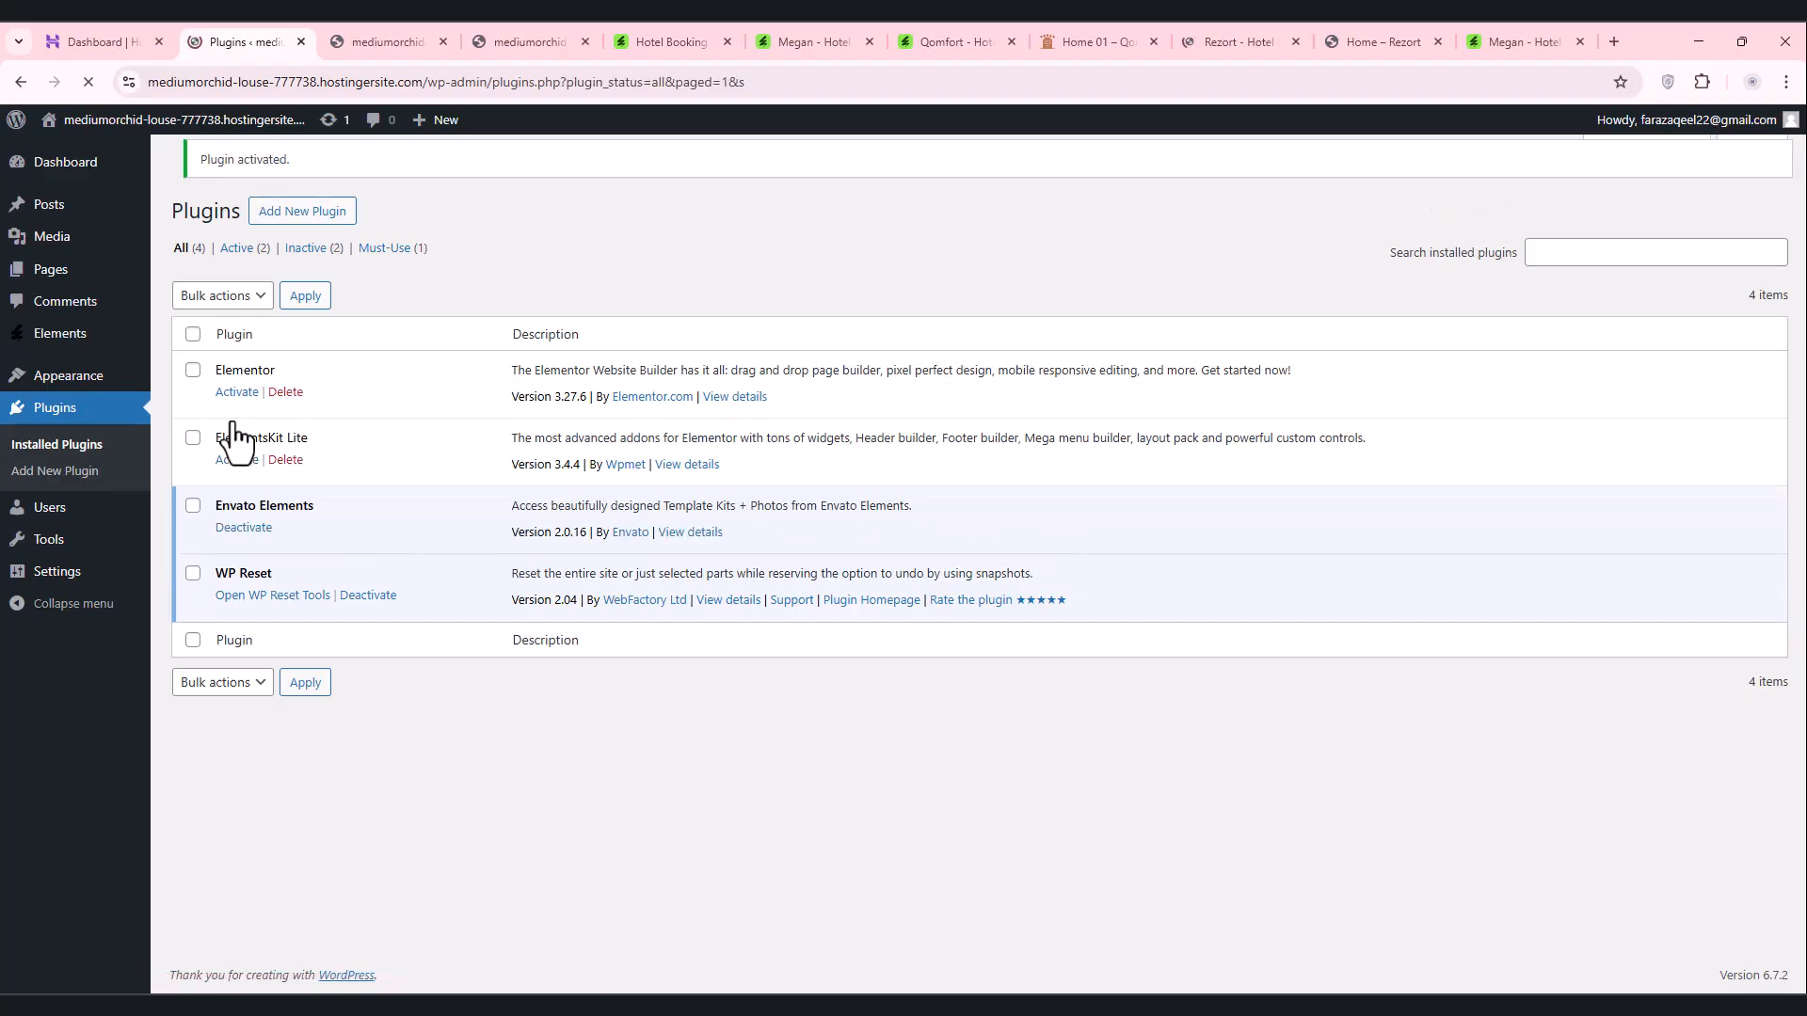
{"action": "left_click", "coordinate": [236, 459]}
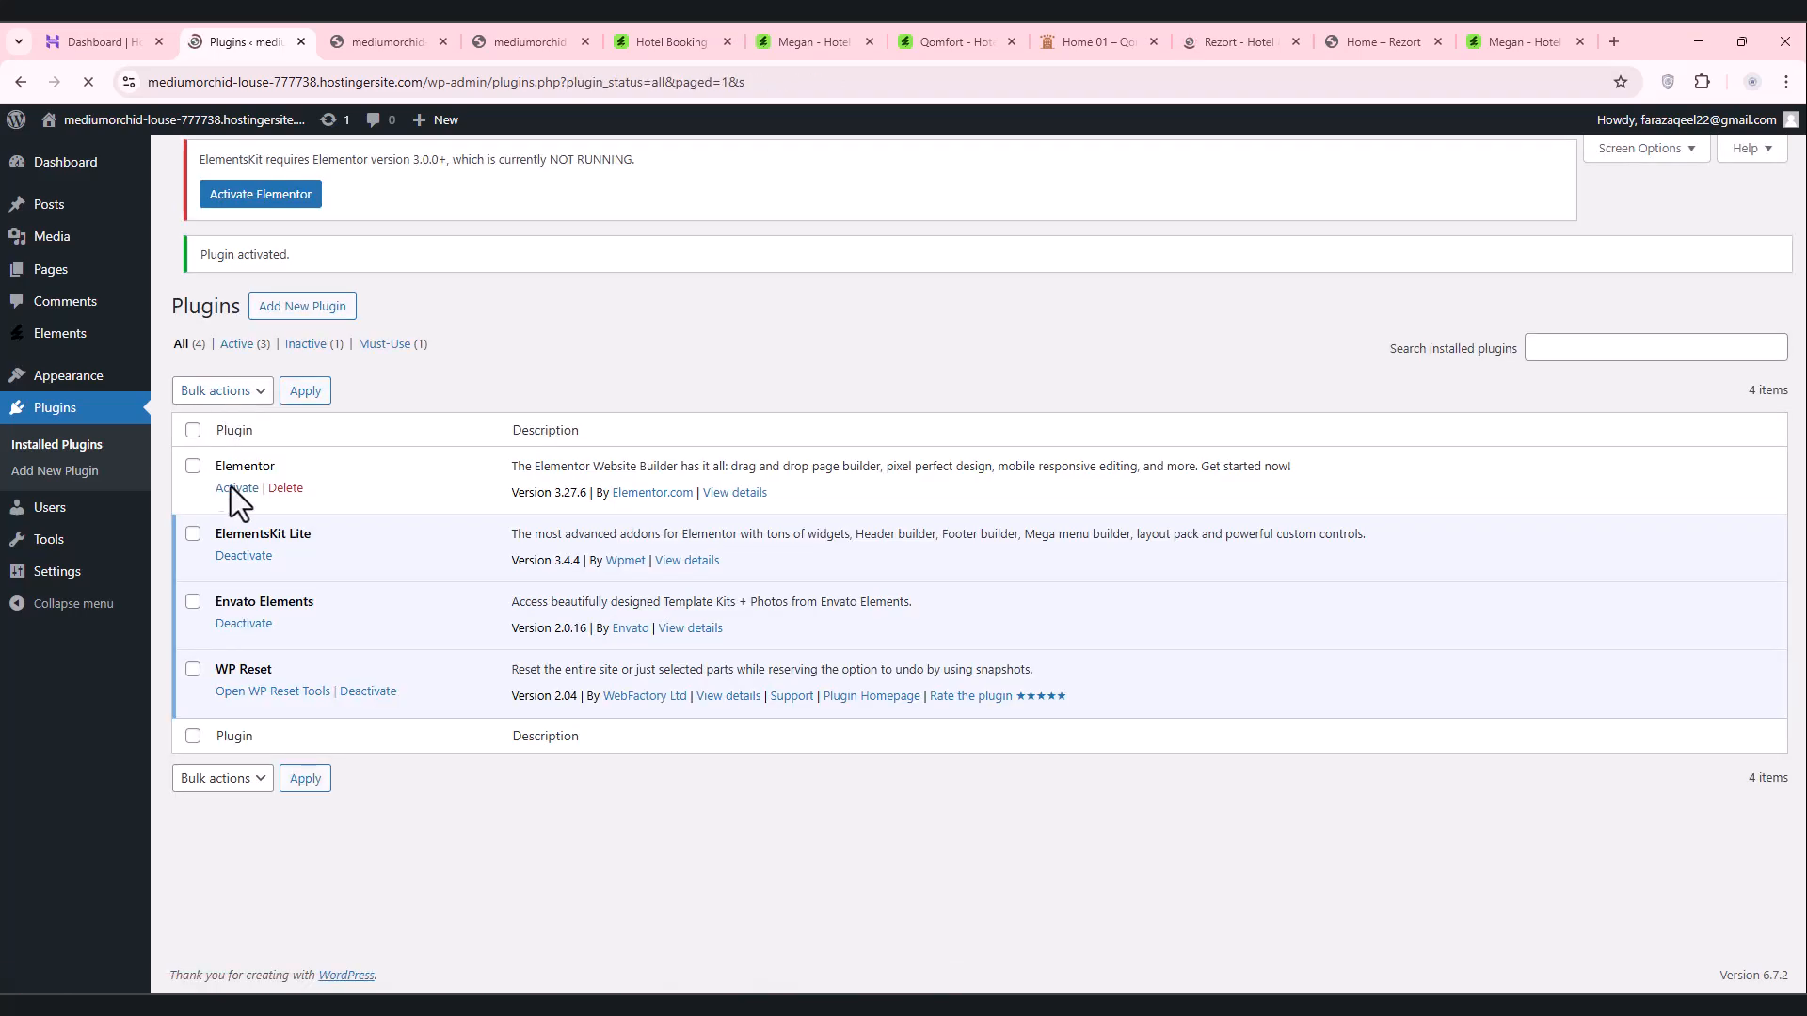
{"action": "left_click", "coordinate": [236, 491]}
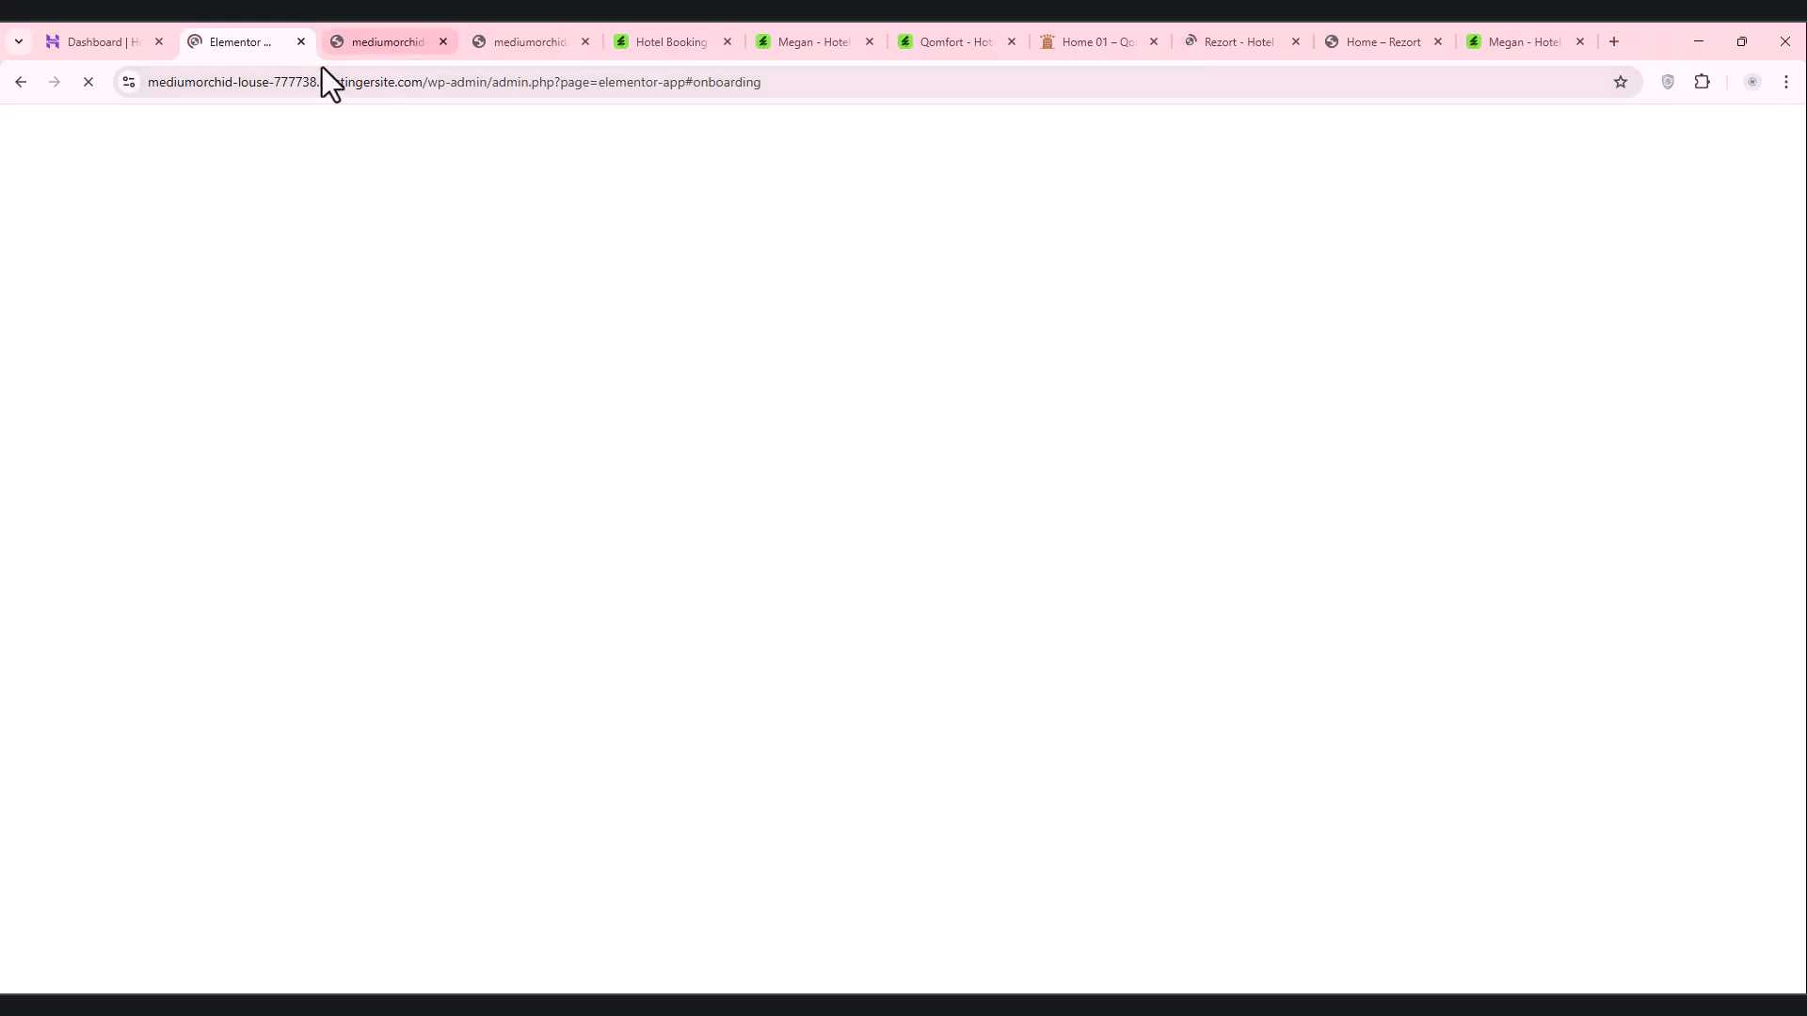
Step: Leave the Elementor onboarding by loading the wp-admin dashboard, and open the installed plugins list
{"action": "left_click", "coordinate": [23, 86]}
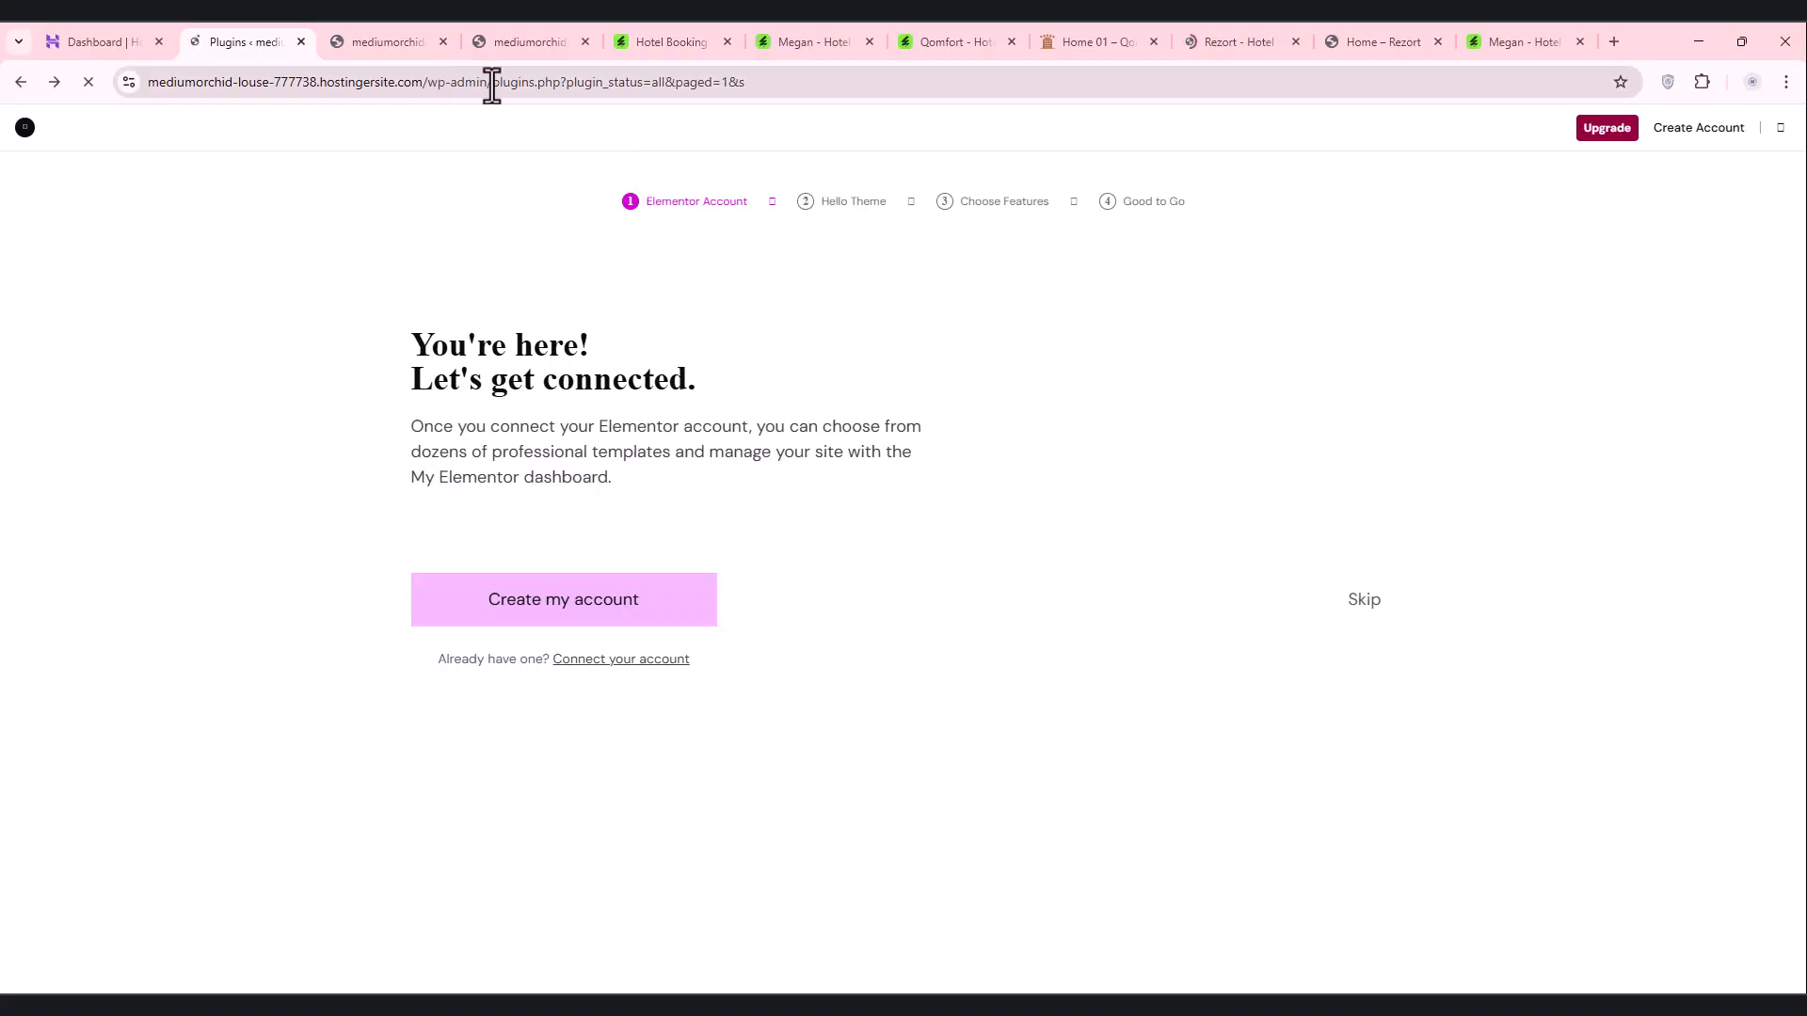
{"action": "left_click_drag", "start_coordinate": [491, 87], "coordinate": [1307, 137]}
{"action": "key", "text": "BackSpace"}
{"action": "key", "text": "Return"}
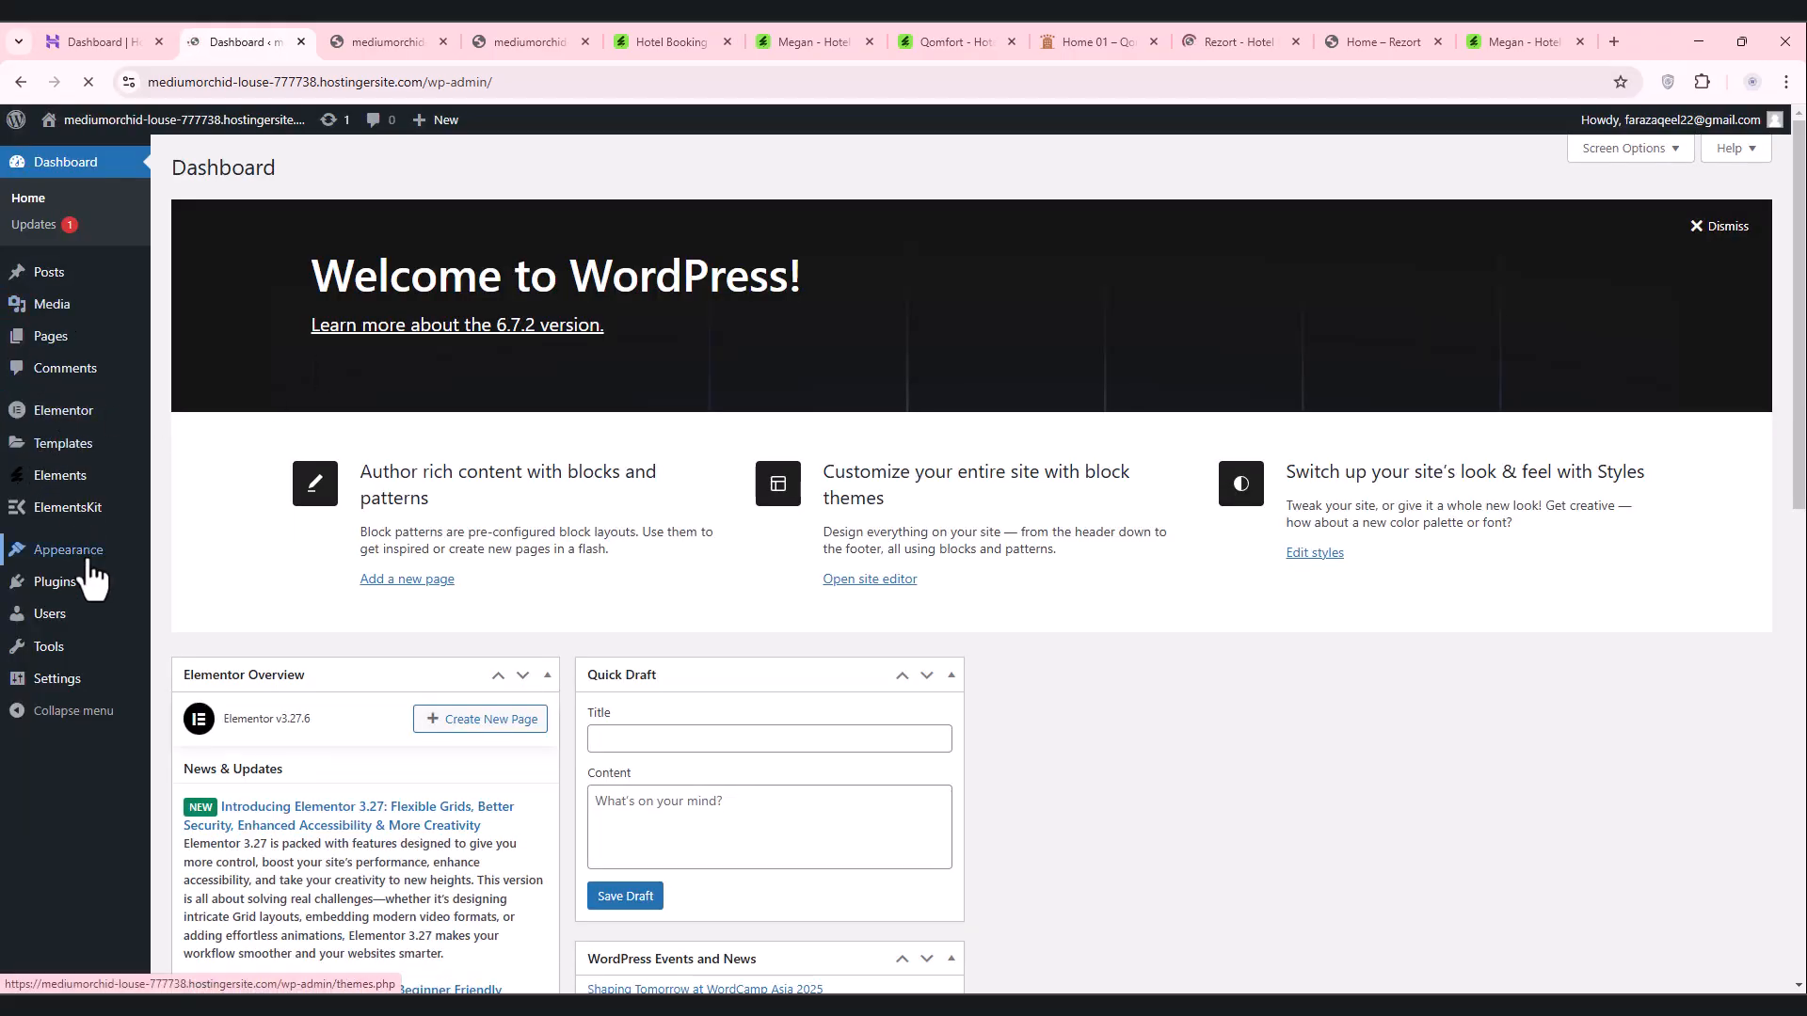
{"action": "mouse_move", "coordinate": [78, 579]}
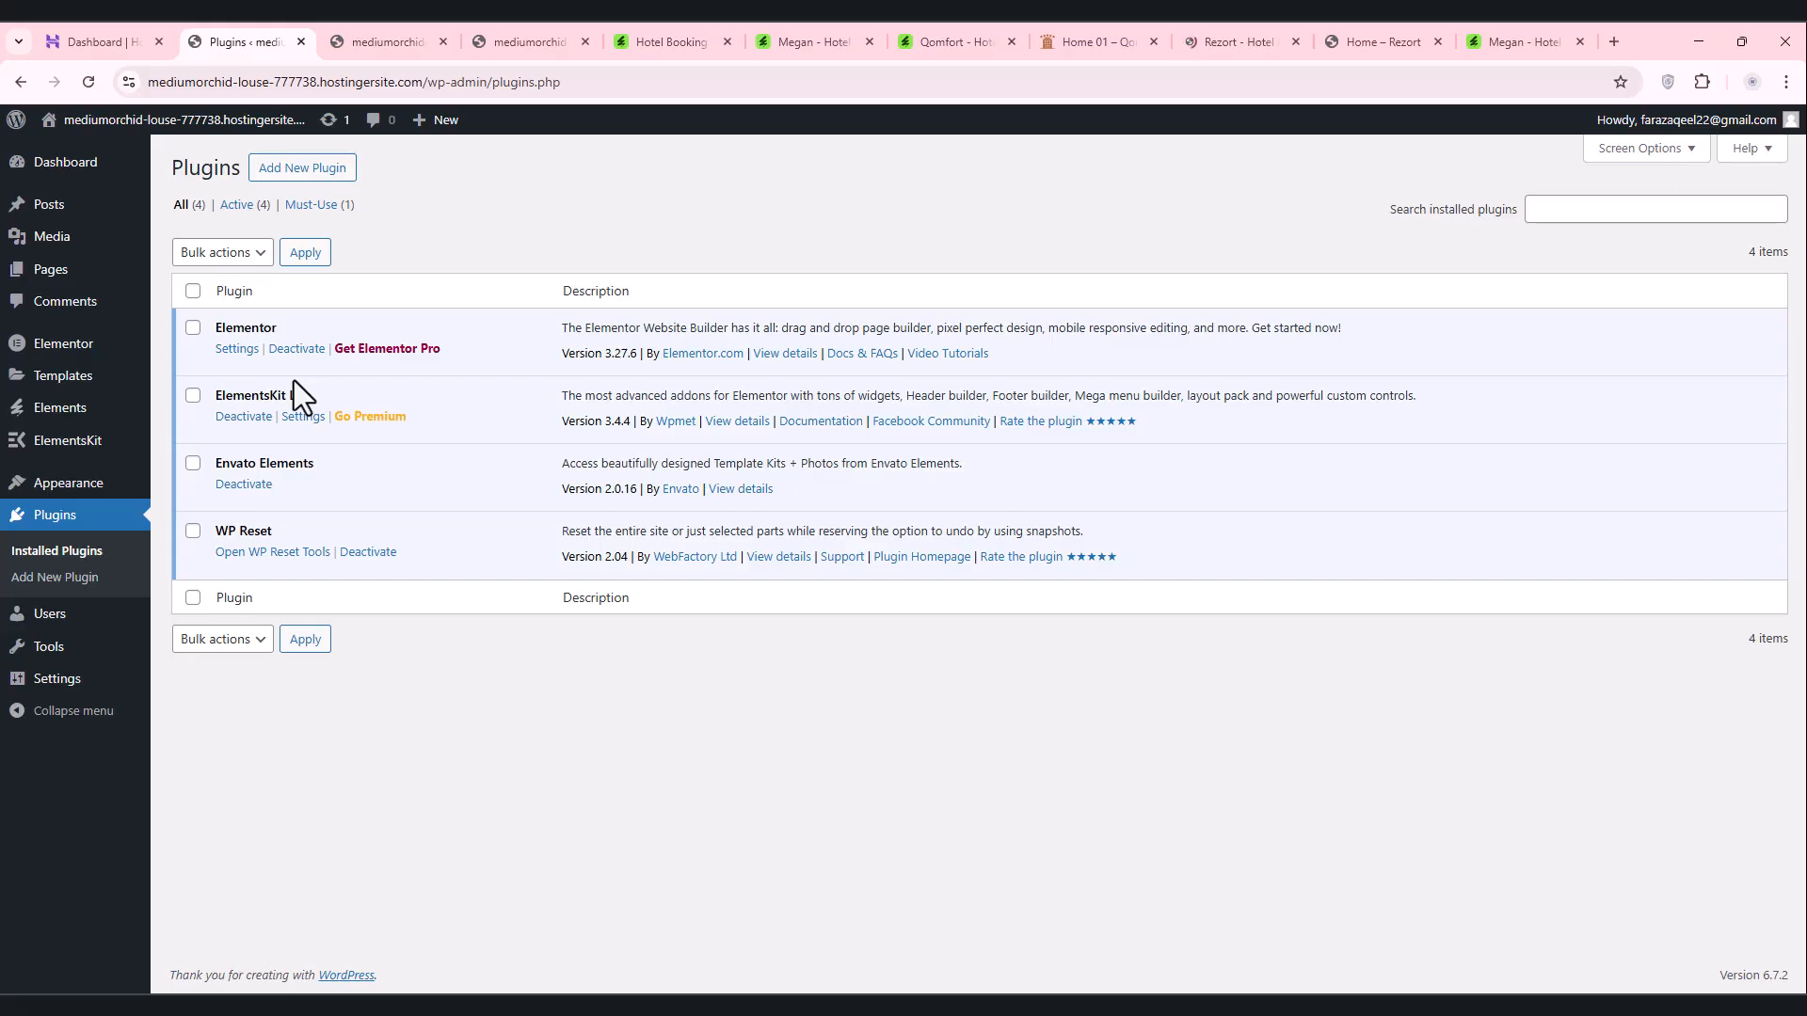
{"action": "mouse_move", "coordinate": [42, 457]}
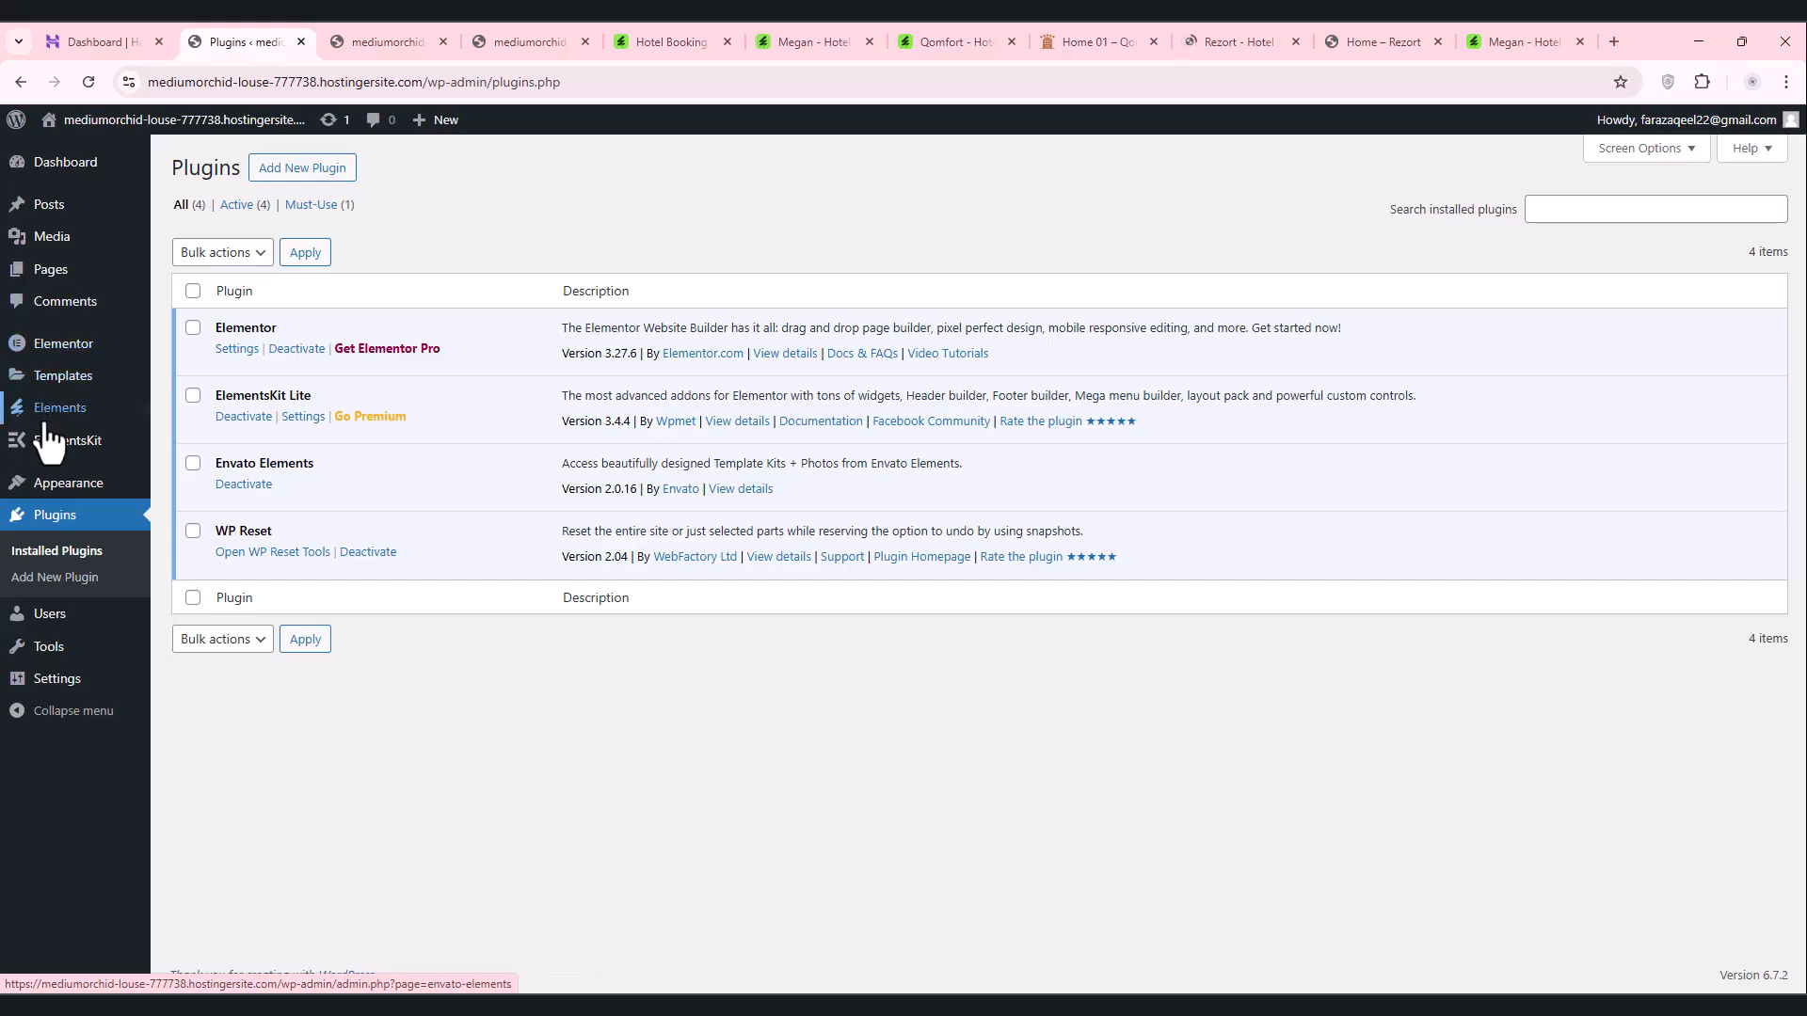
Step: Go to the Envato Elements installed kits page and start uploading a template kit ZIP file
{"action": "mouse_move", "coordinate": [52, 415]}
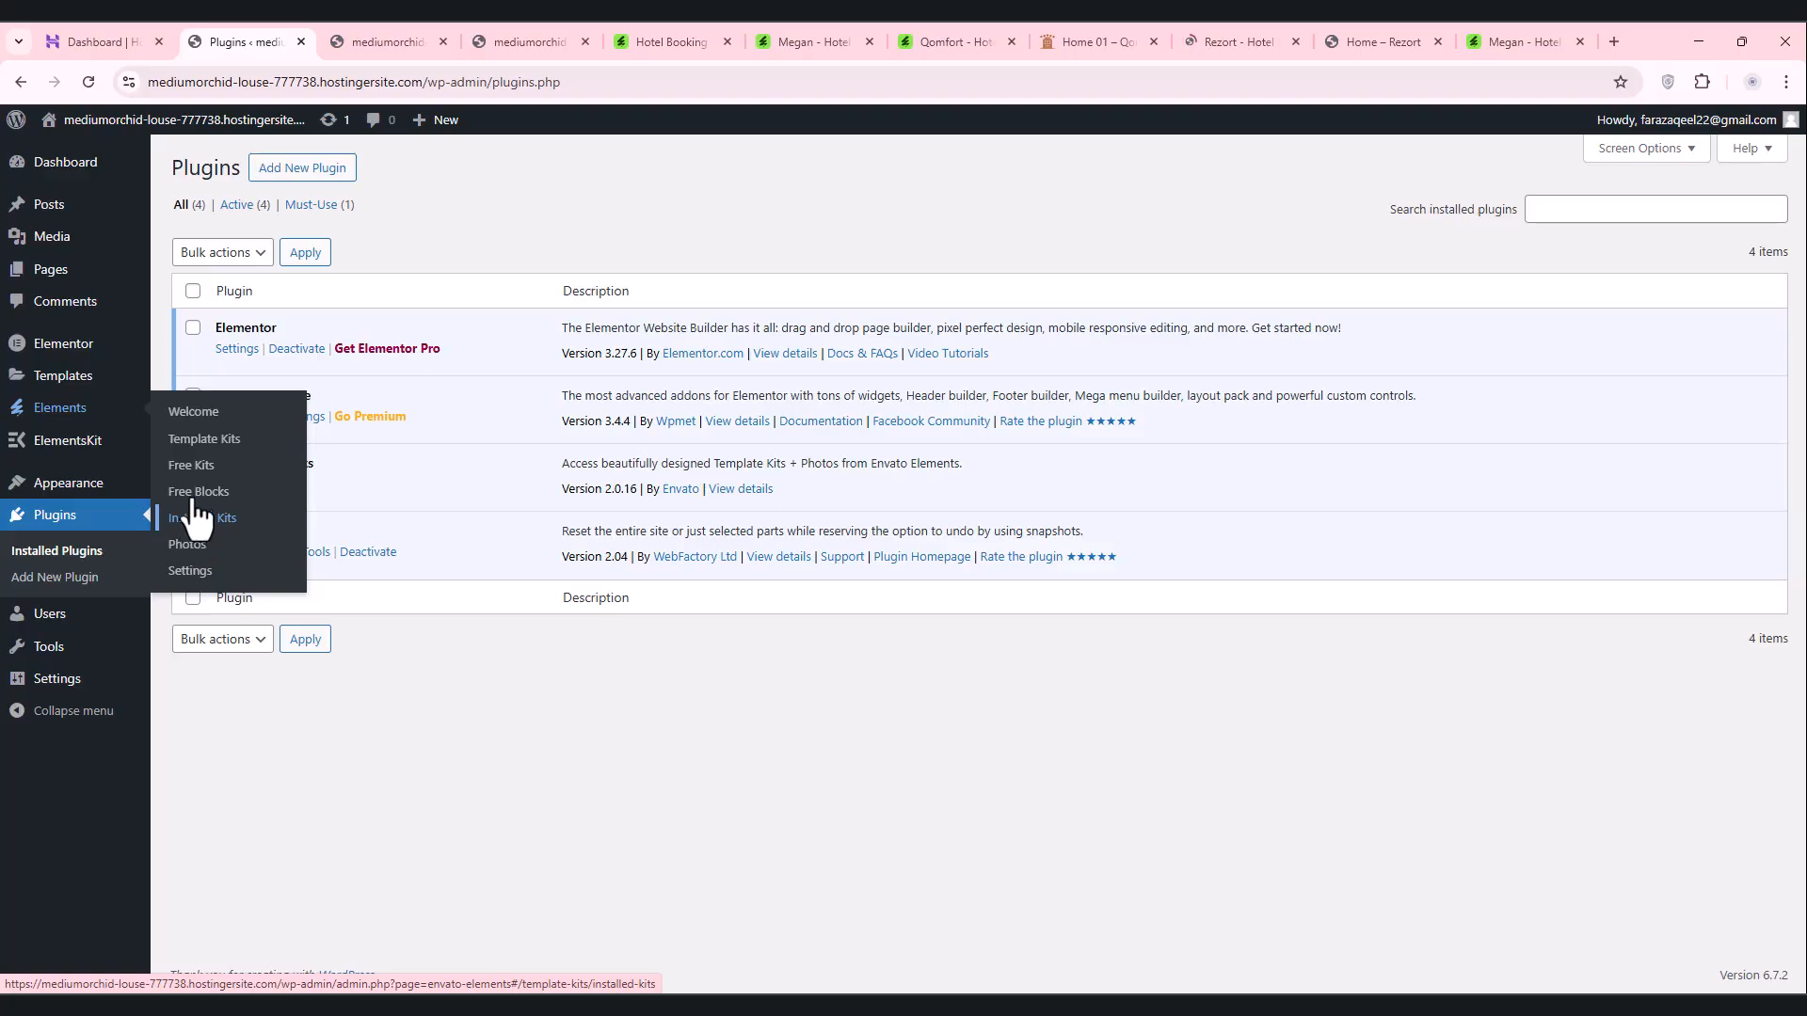
{"action": "left_click", "coordinate": [198, 470]}
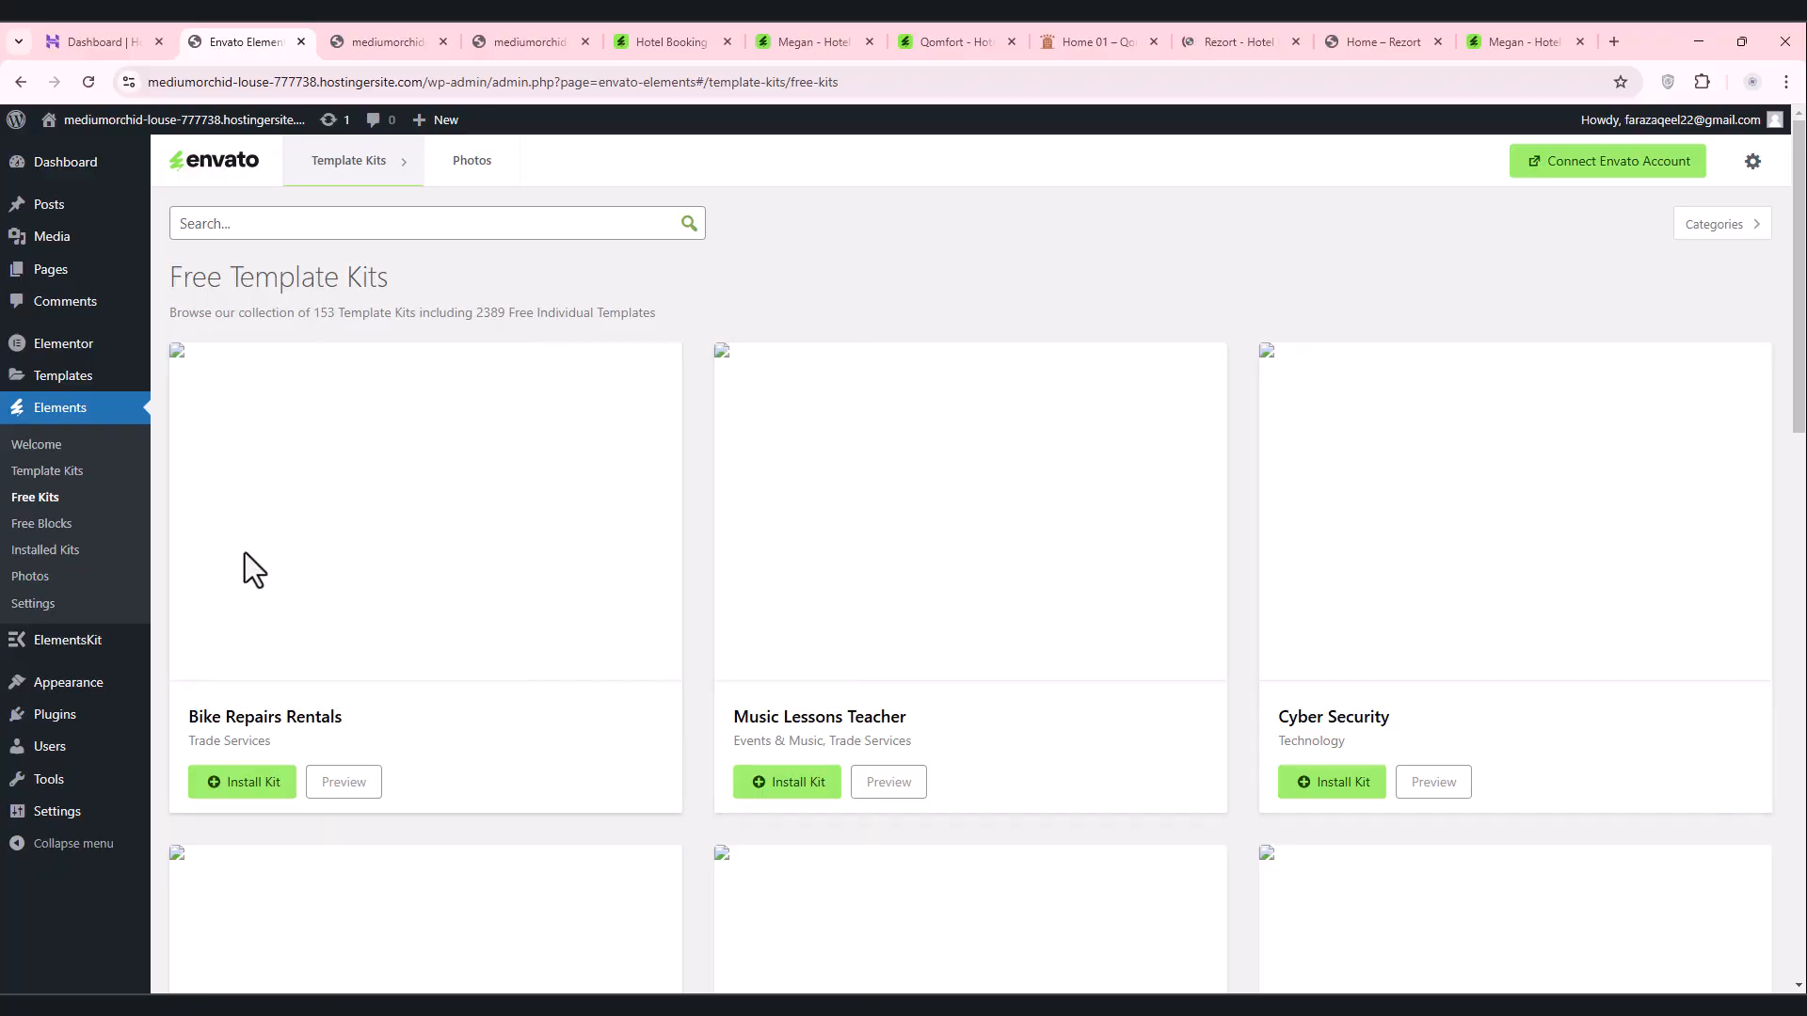
{"action": "left_click", "coordinate": [42, 554]}
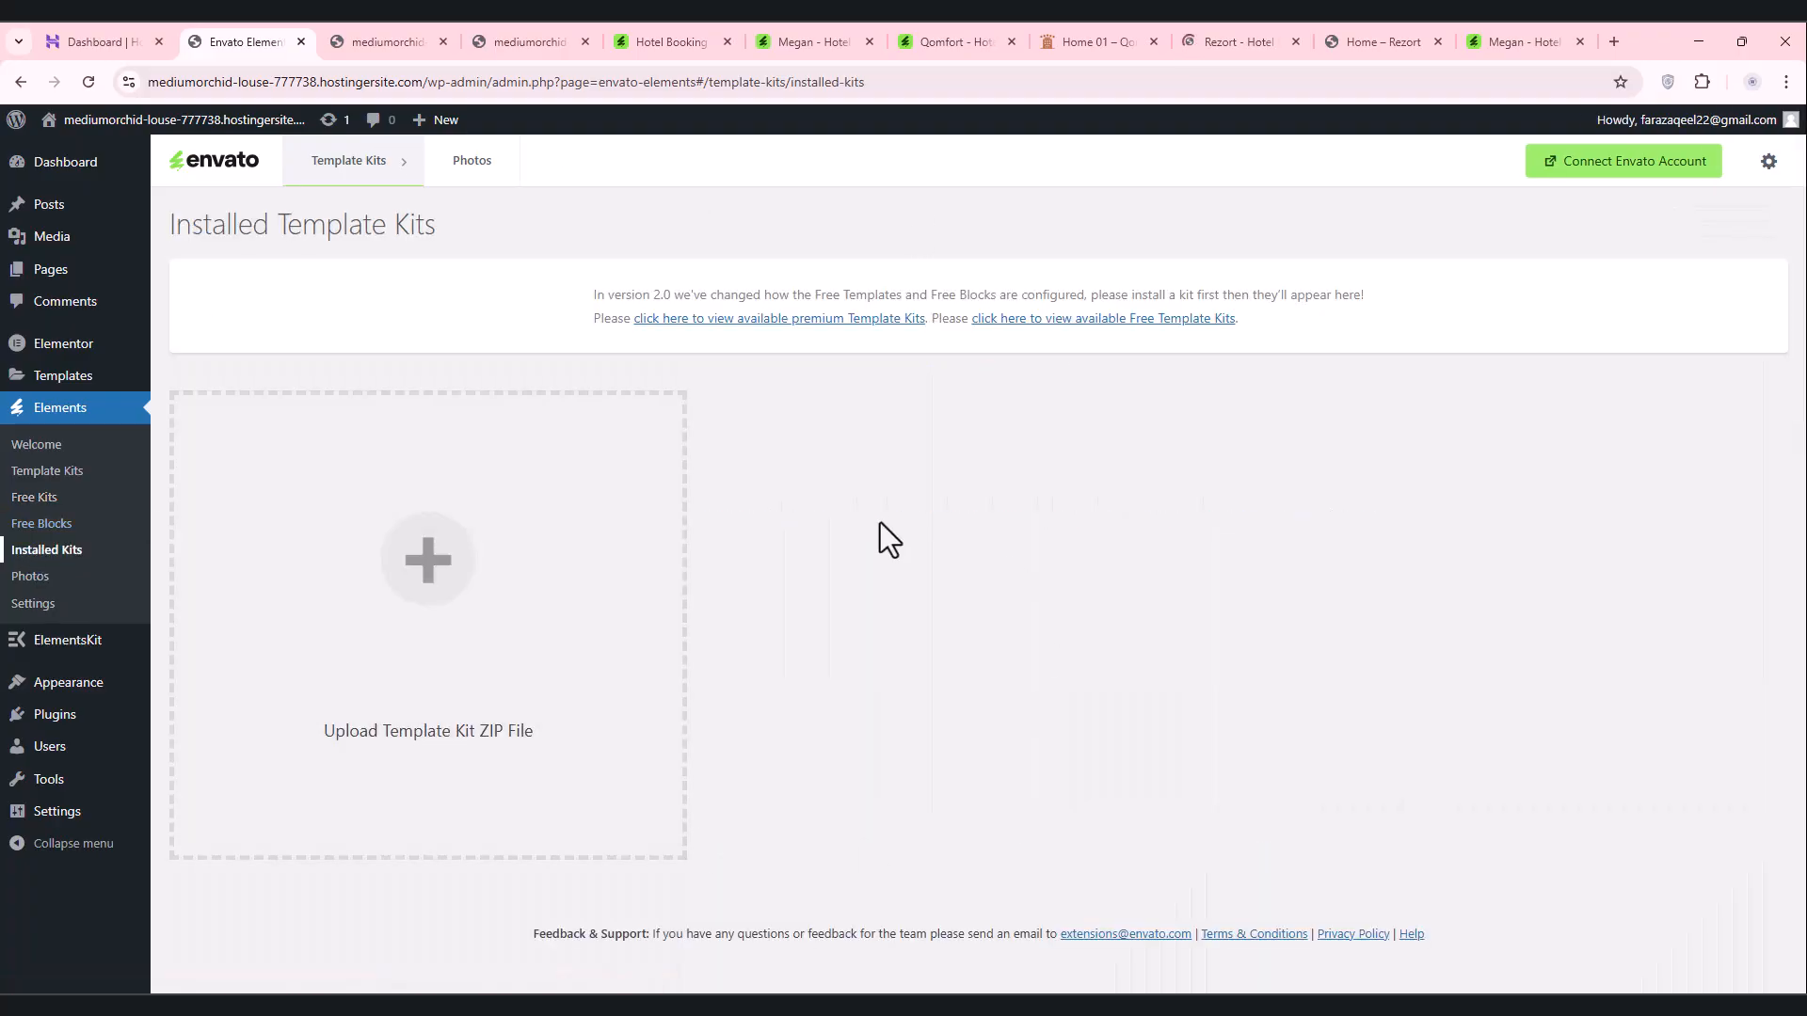
{"action": "left_click", "coordinate": [507, 530]}
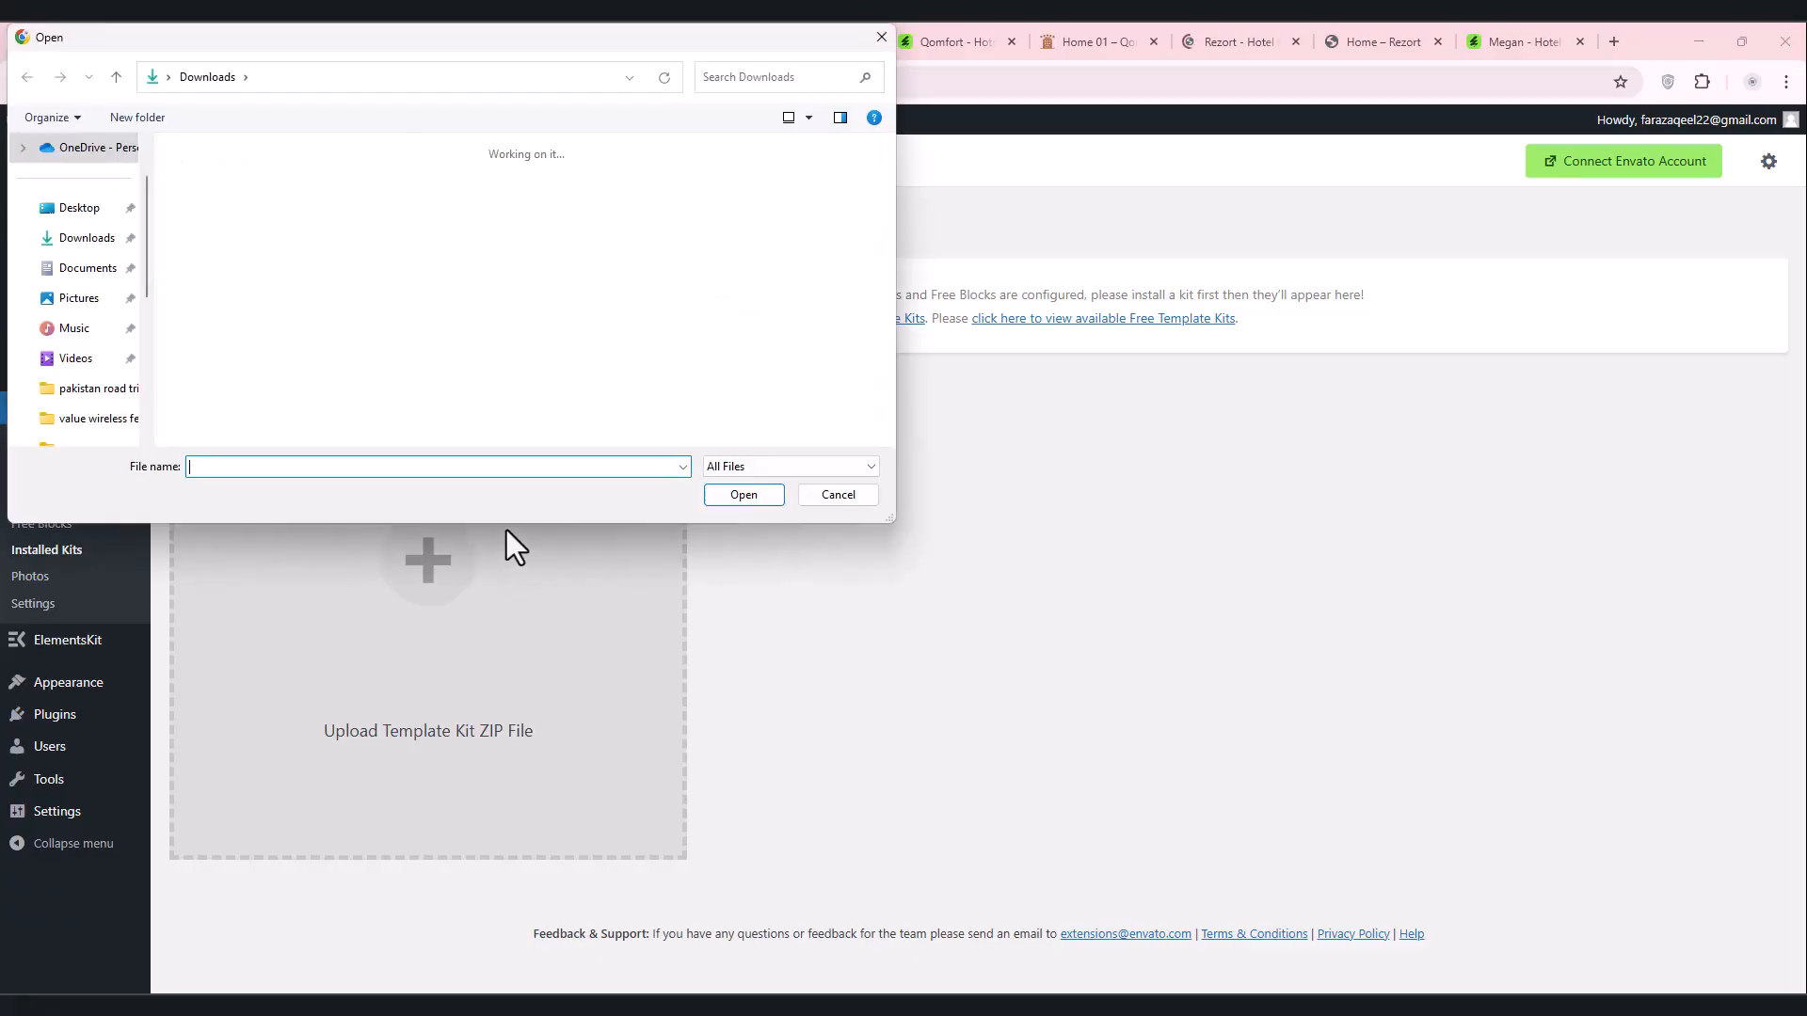
Step: Browse to the wordpress folder on the New Volume (F:) drive
{"action": "scroll", "coordinate": [37, 263], "scroll_direction": "down", "scroll_amount": 5}
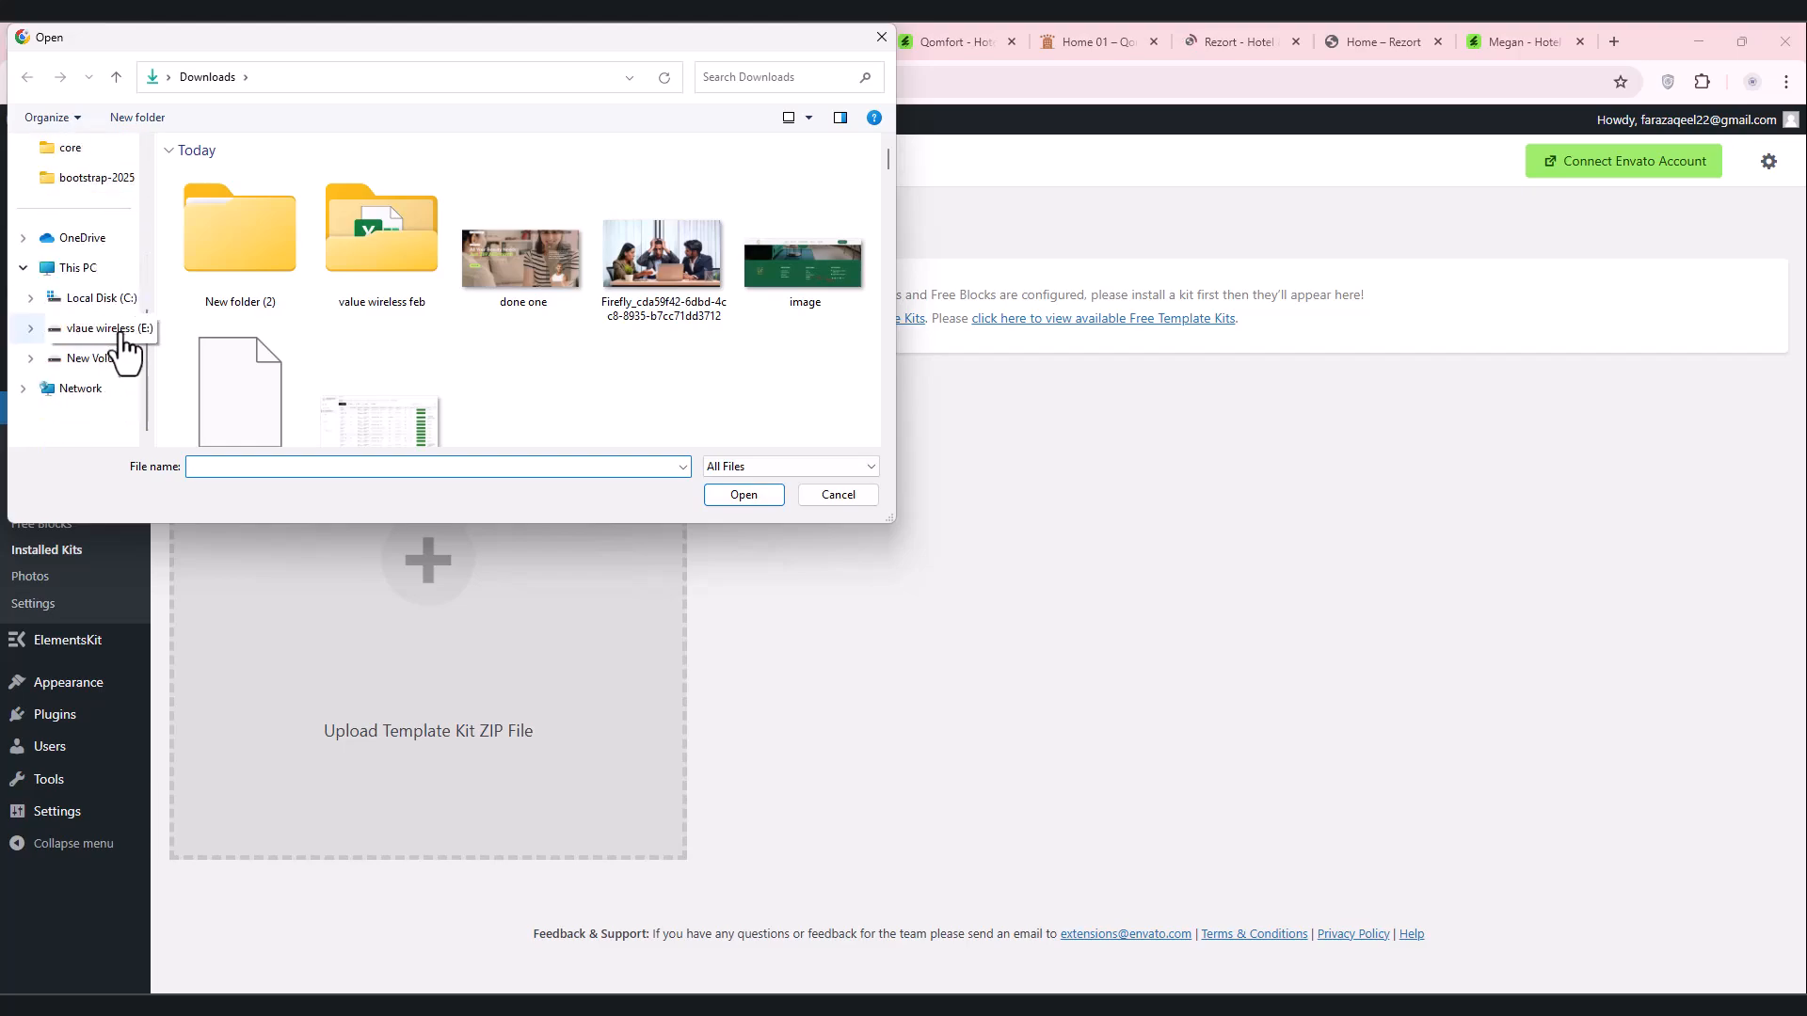
{"action": "left_click", "coordinate": [108, 361]}
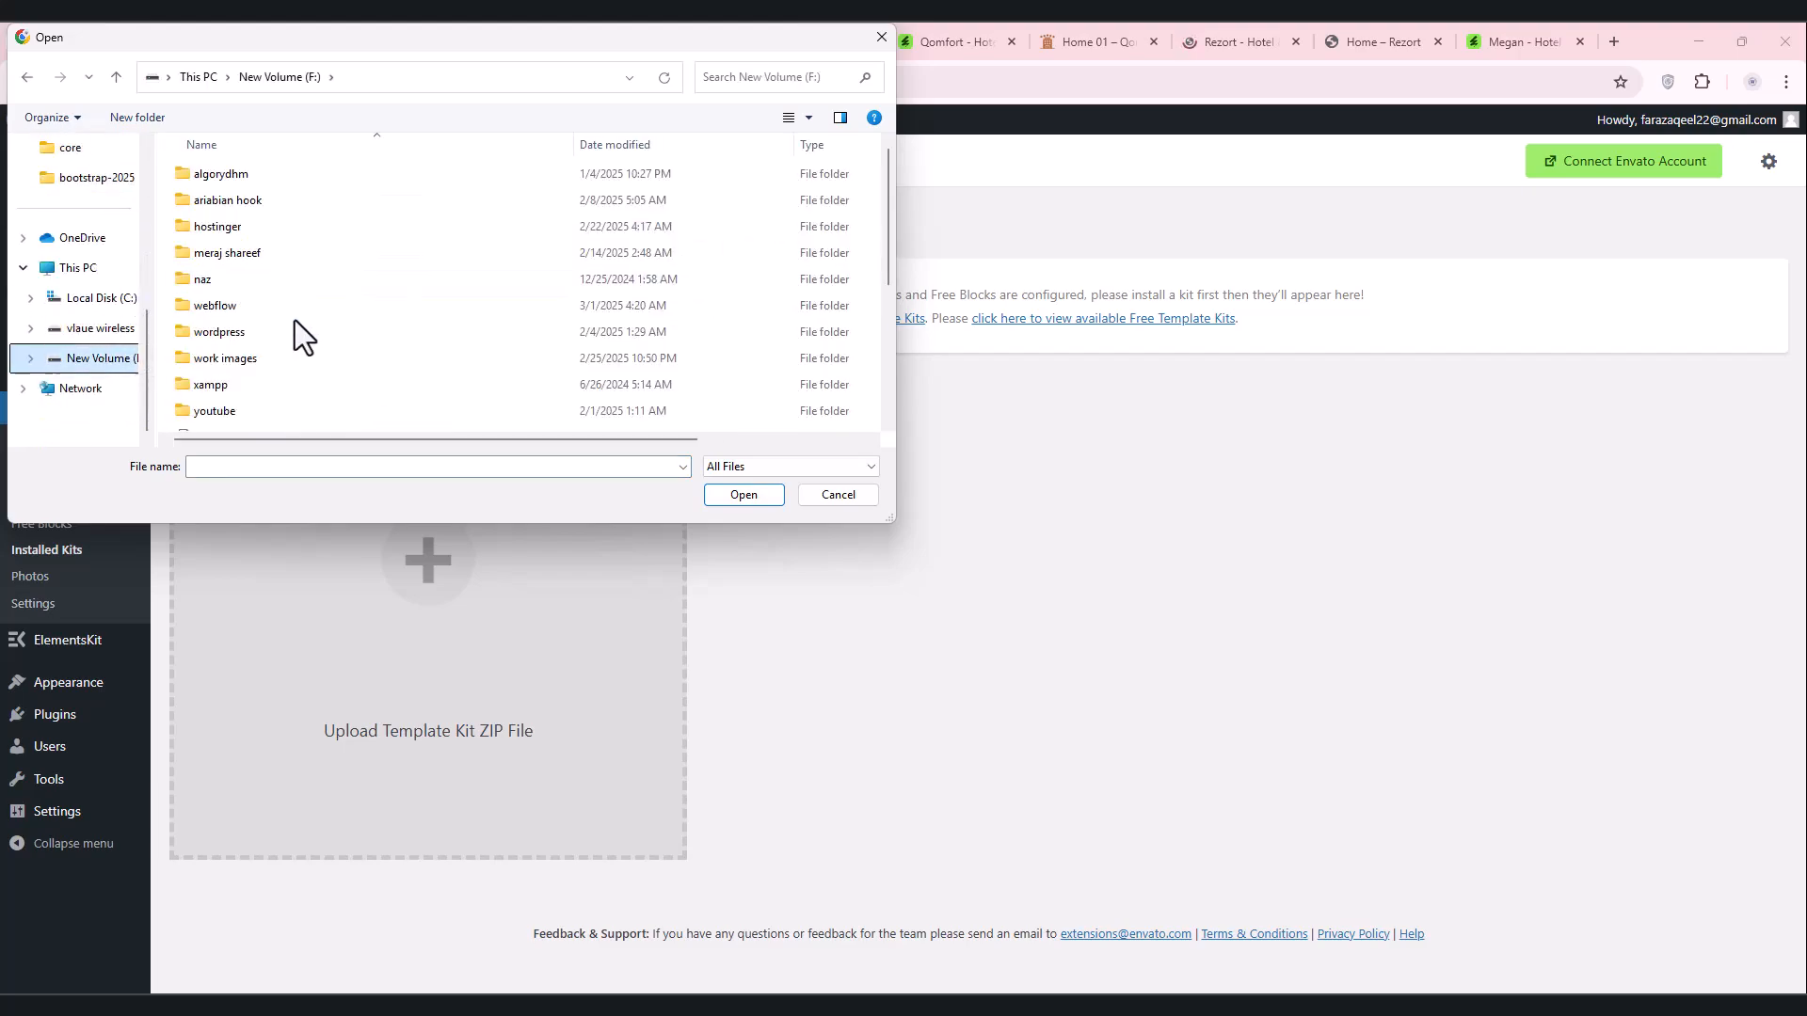
{"action": "double_click", "coordinate": [258, 331]}
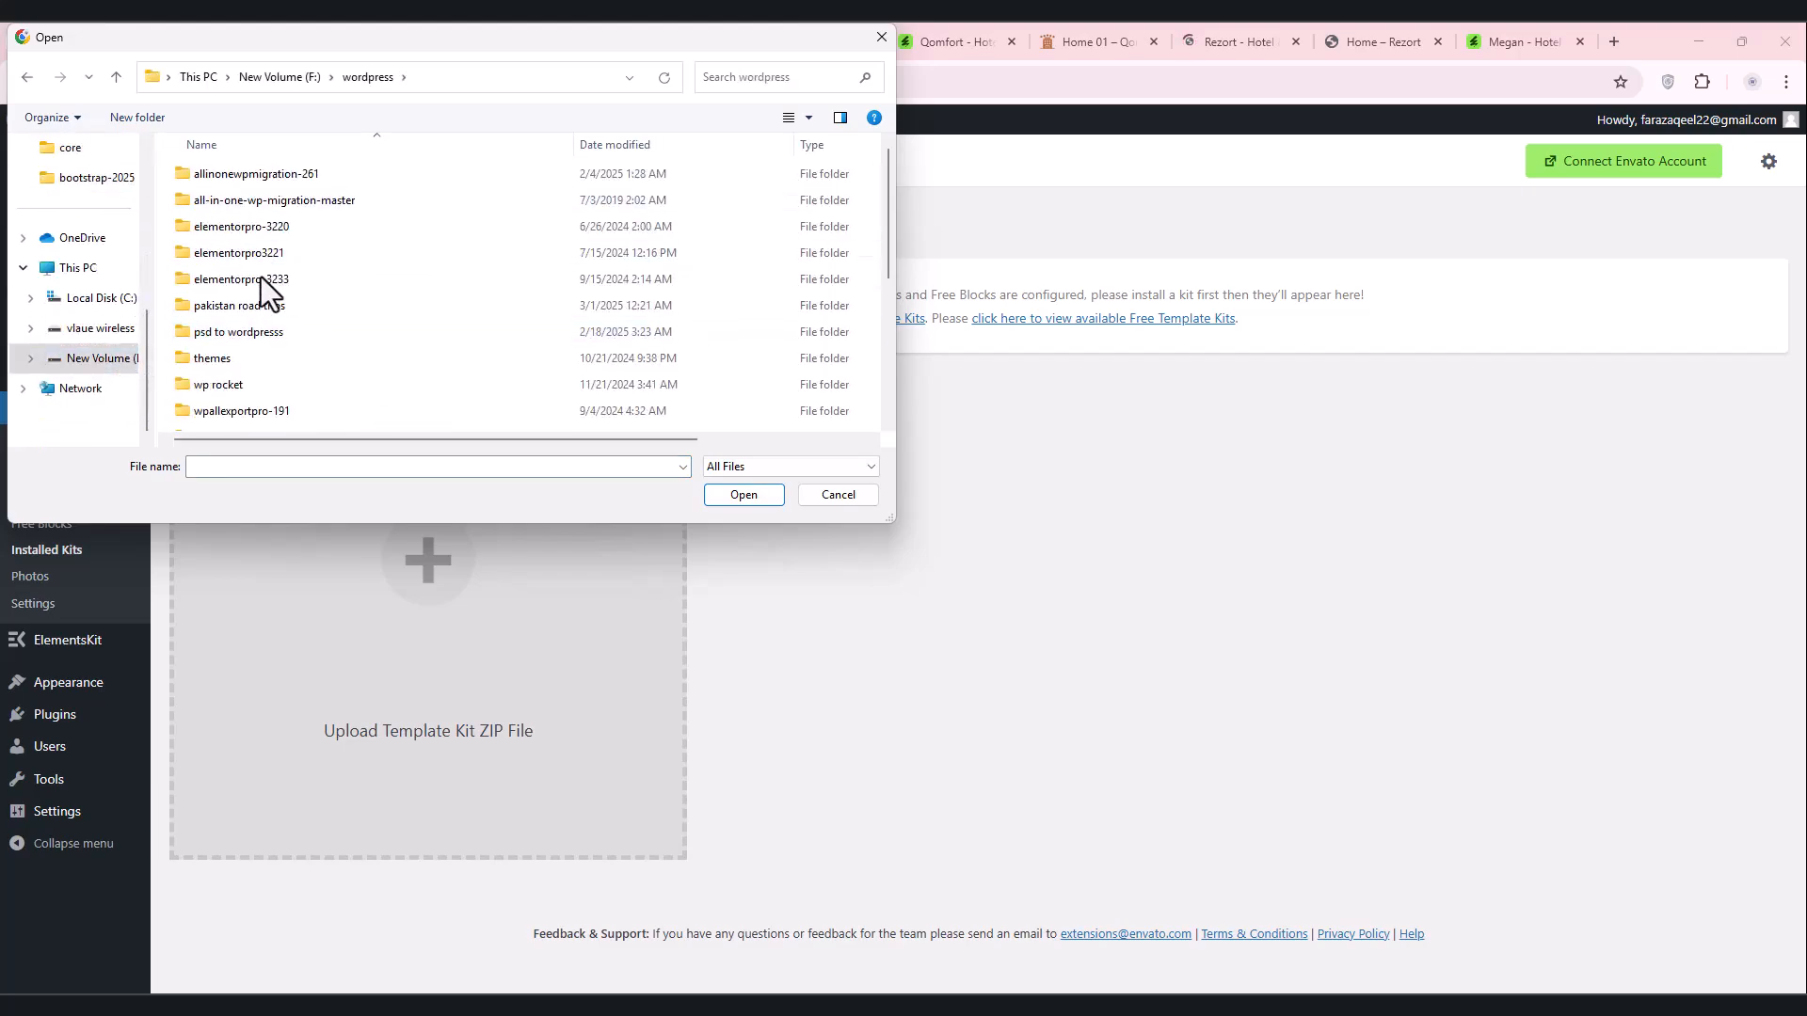
{"action": "scroll", "coordinate": [235, 386], "scroll_direction": "down", "scroll_amount": 3}
{"action": "scroll", "coordinate": [235, 386], "scroll_direction": "up", "scroll_amount": 3}
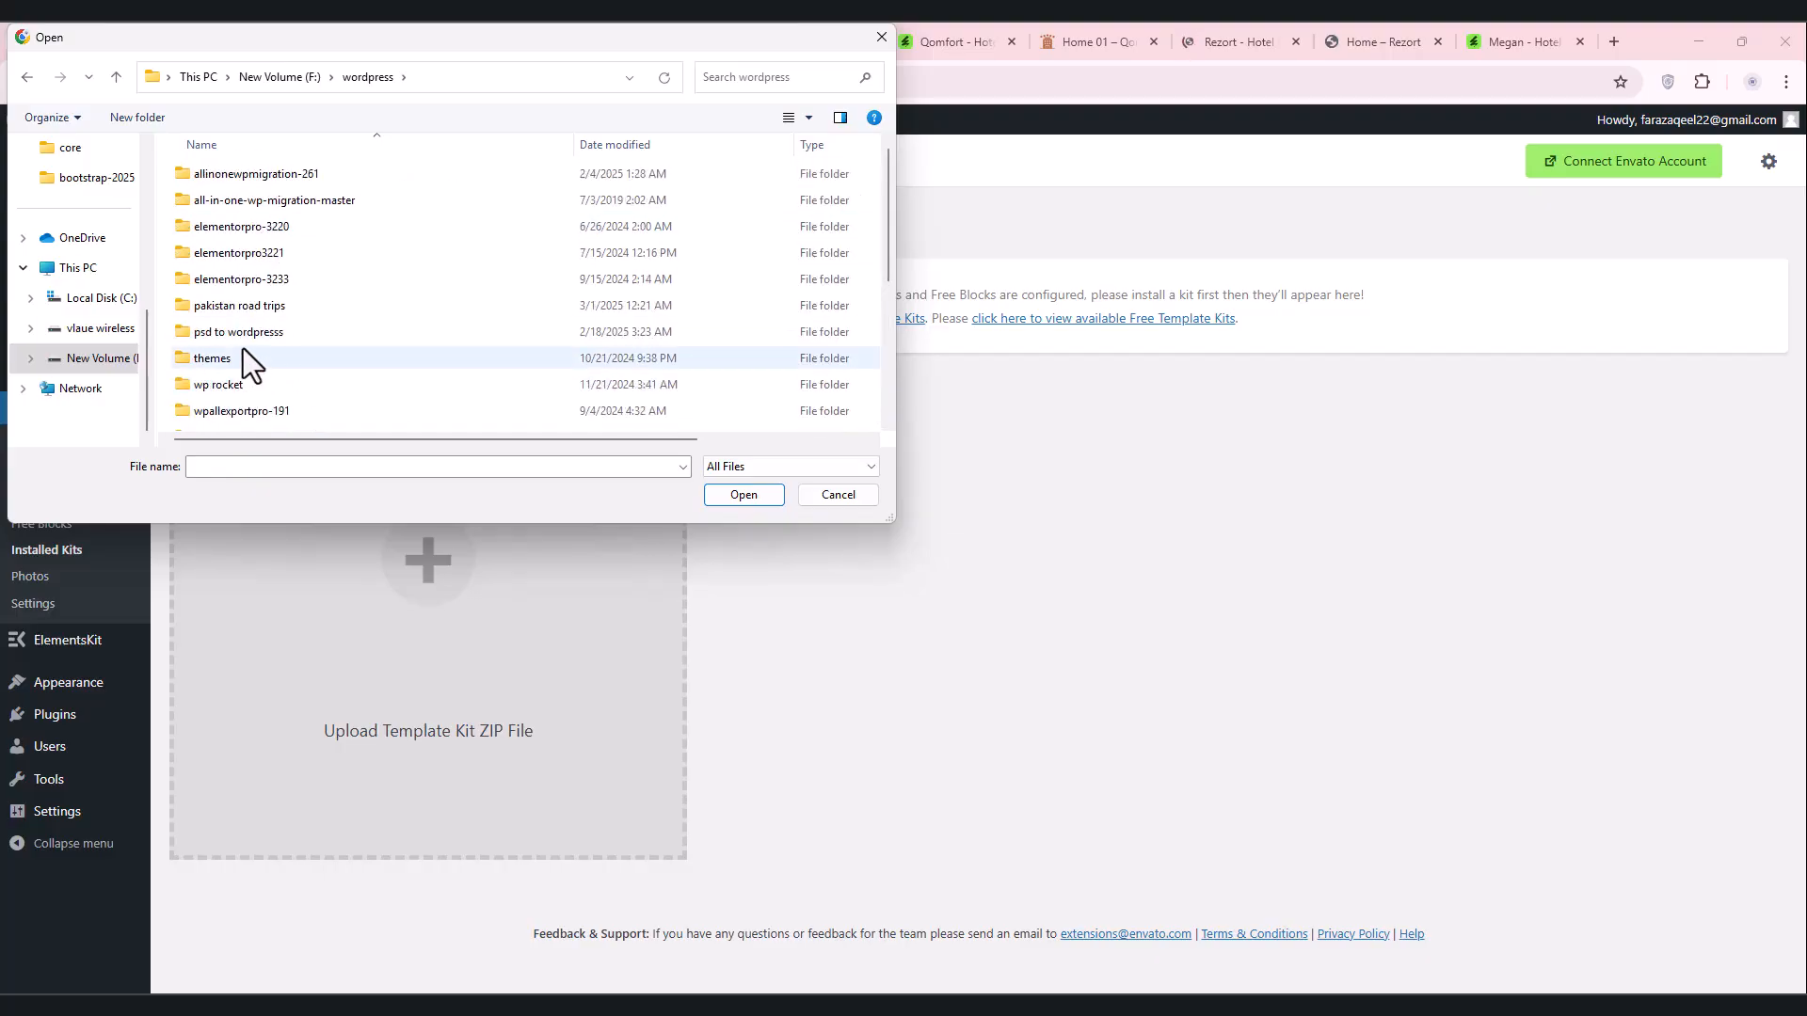
{"action": "scroll", "coordinate": [218, 344], "scroll_direction": "down", "scroll_amount": 3}
{"action": "scroll", "coordinate": [218, 354], "scroll_direction": "up", "scroll_amount": 3}
Step: Open the kit folder inside themes and upload the BizKit template kit ZIP file
{"action": "left_click", "coordinate": [241, 307]}
{"action": "key", "text": "Down"}
{"action": "key", "text": "Down"}
{"action": "key", "text": "Return"}
{"action": "key", "text": "Down"}
{"action": "key", "text": "Down"}
{"action": "key", "text": "Down"}
{"action": "key", "text": "Up"}
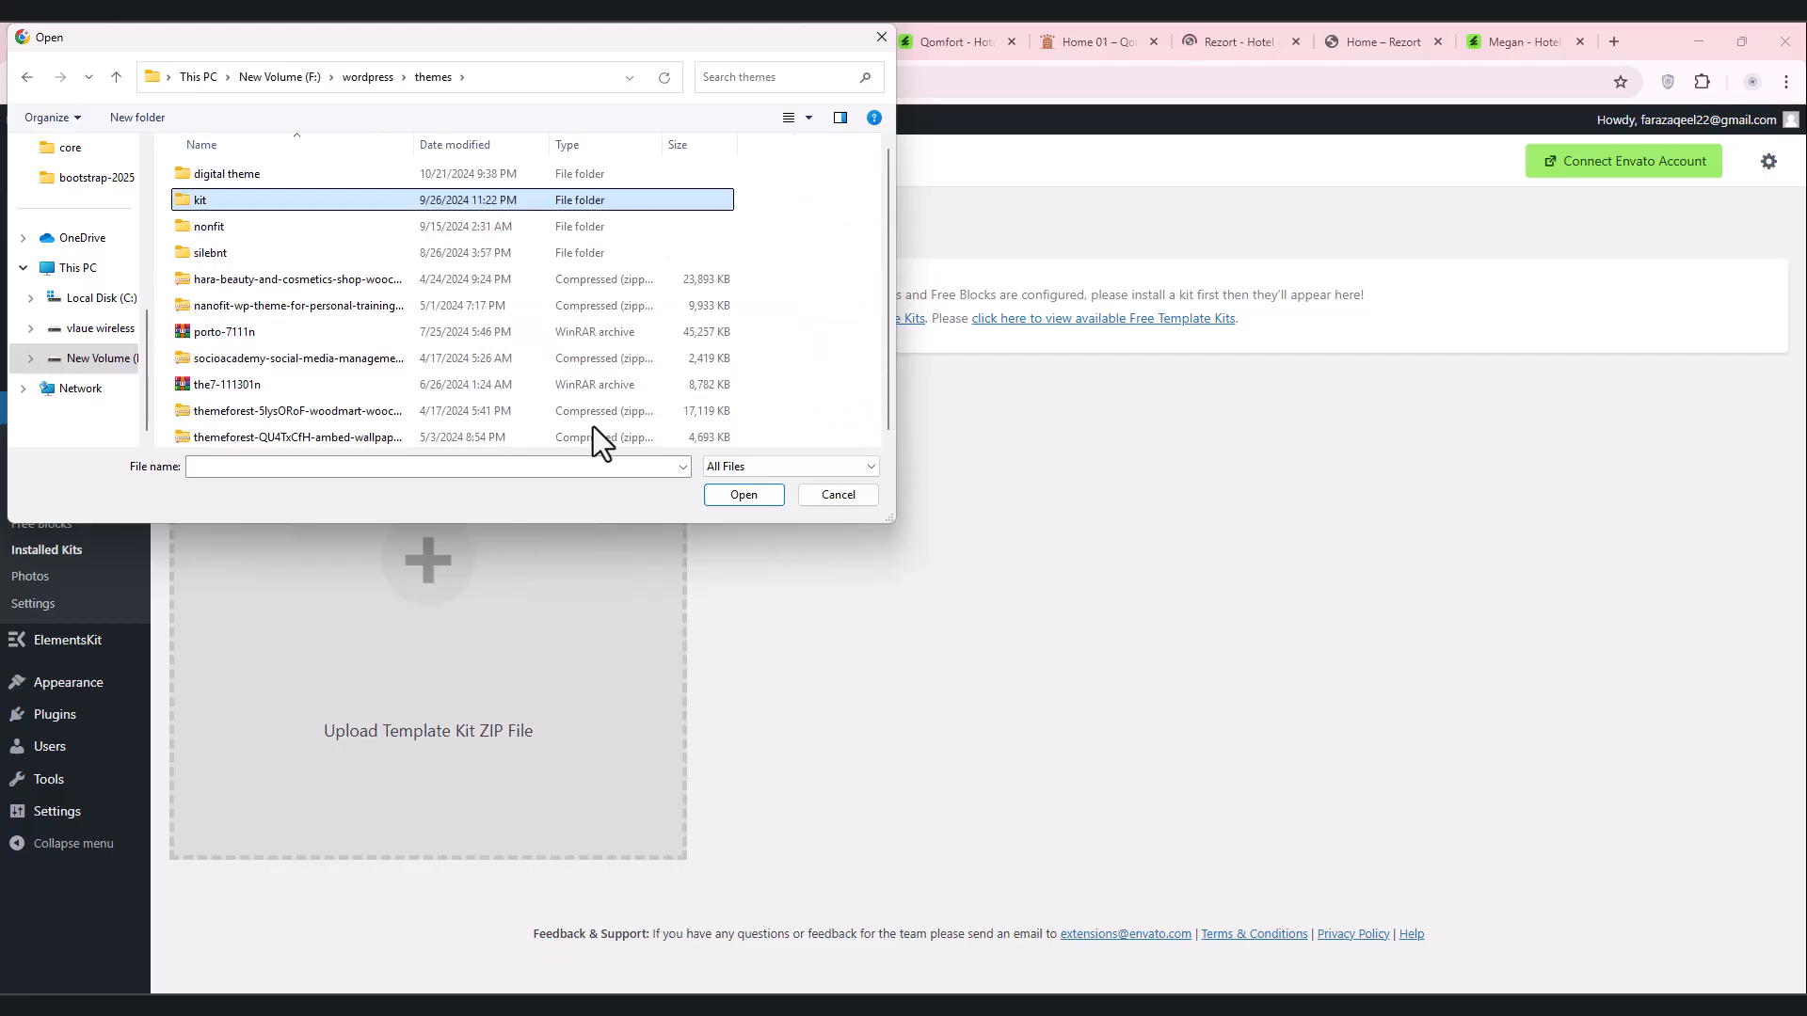
{"action": "key", "text": "Return"}
{"action": "left_click", "coordinate": [259, 233]}
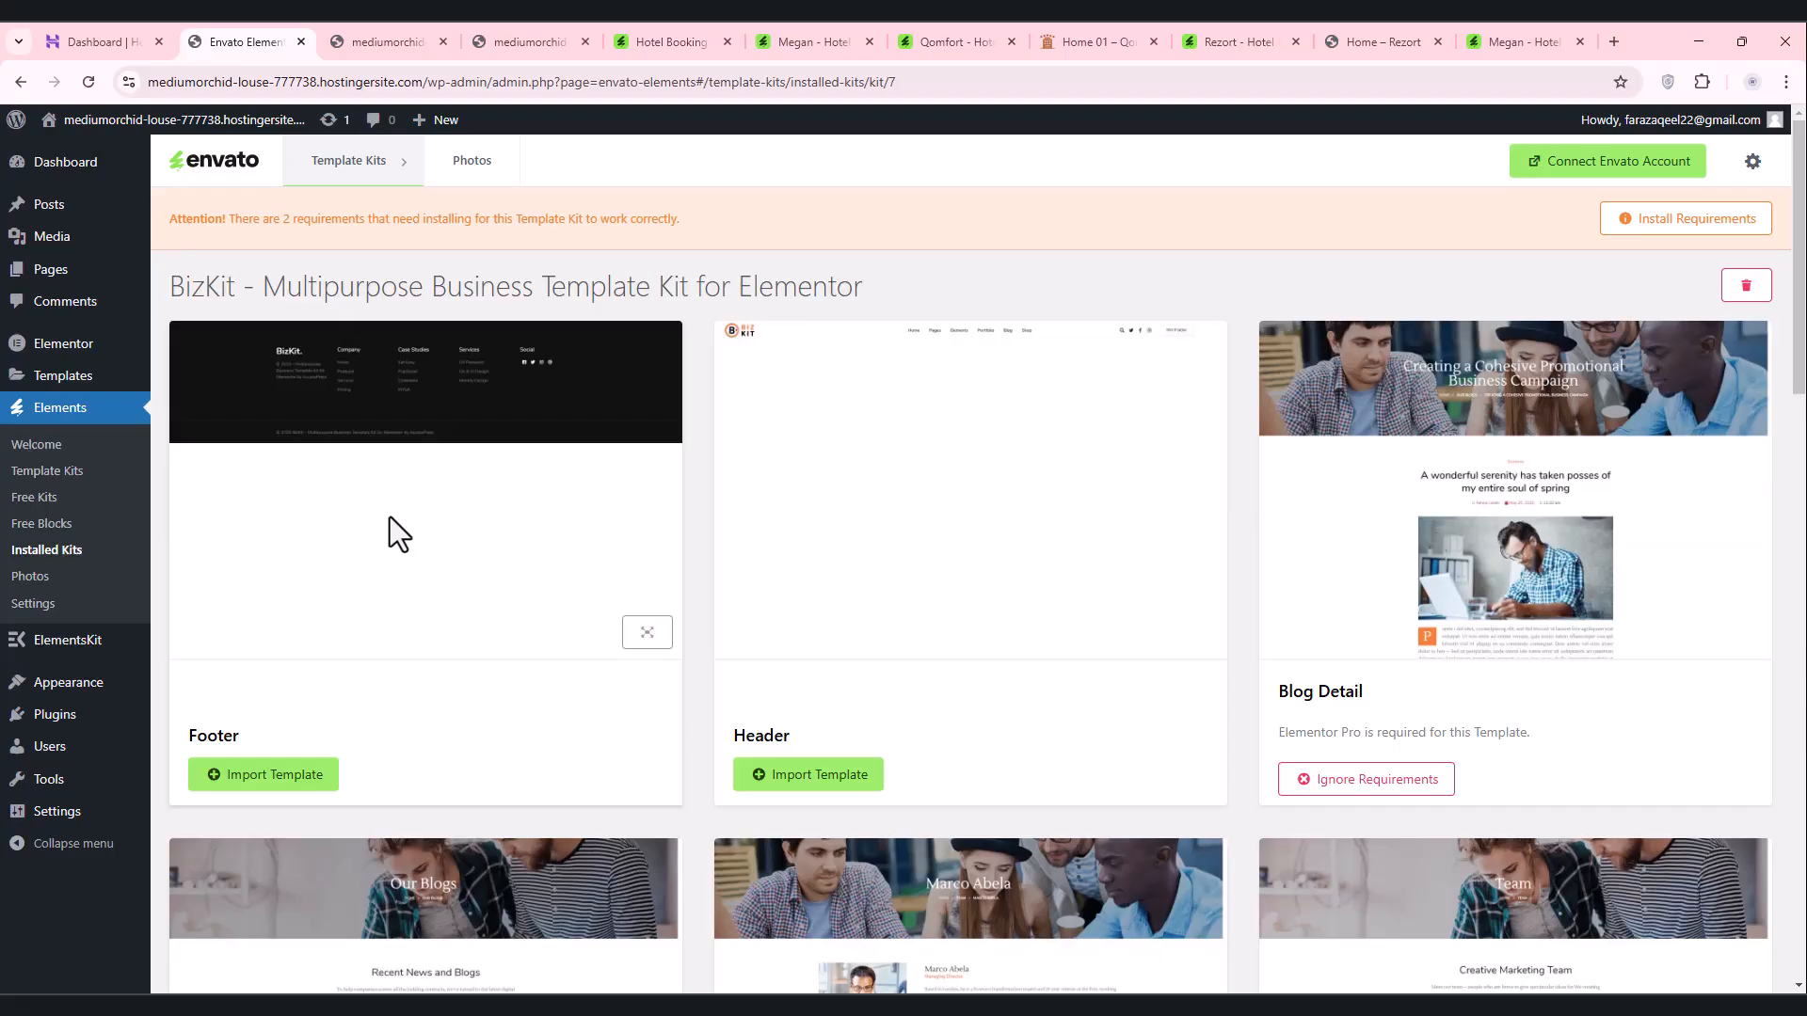
Step: Look through the BizKit kit's templates, from Footer and Header to the contact, about and home pages
{"action": "scroll", "coordinate": [388, 527], "scroll_direction": "down", "scroll_amount": 5}
{"action": "scroll", "coordinate": [387, 534], "scroll_direction": "up", "scroll_amount": 4}
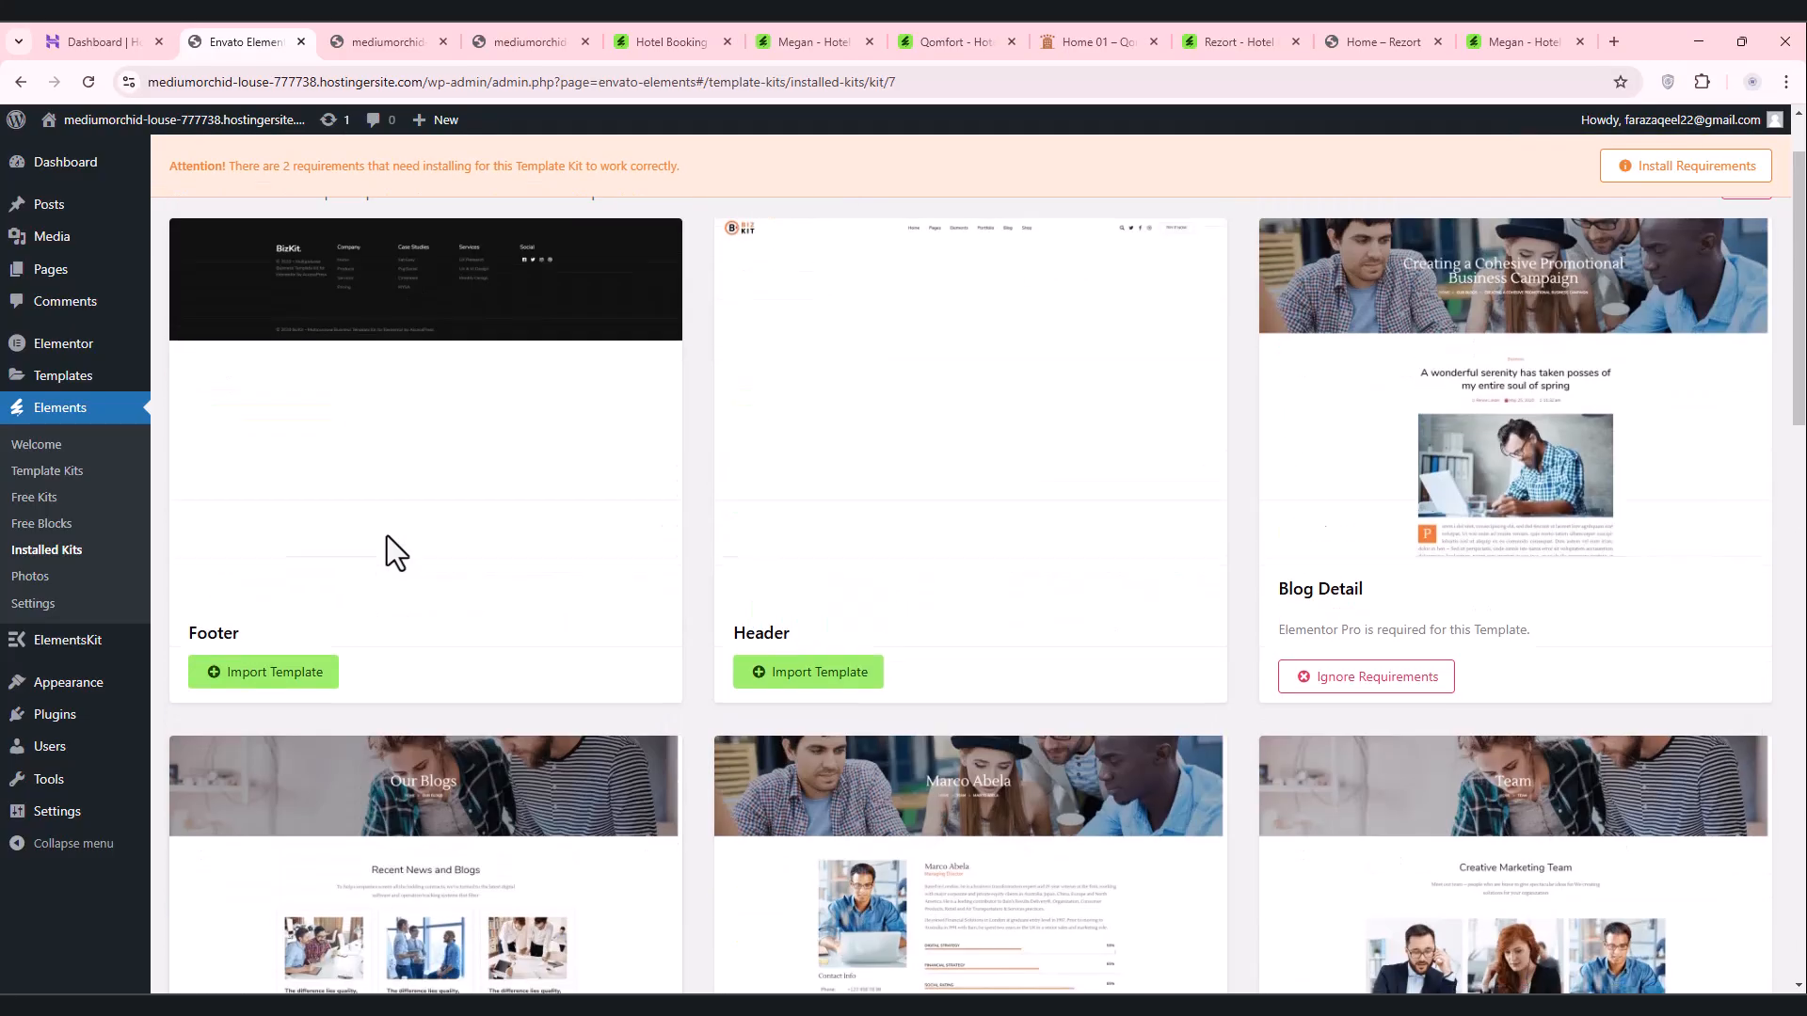
{"action": "scroll", "coordinate": [889, 551], "scroll_direction": "up", "scroll_amount": 1}
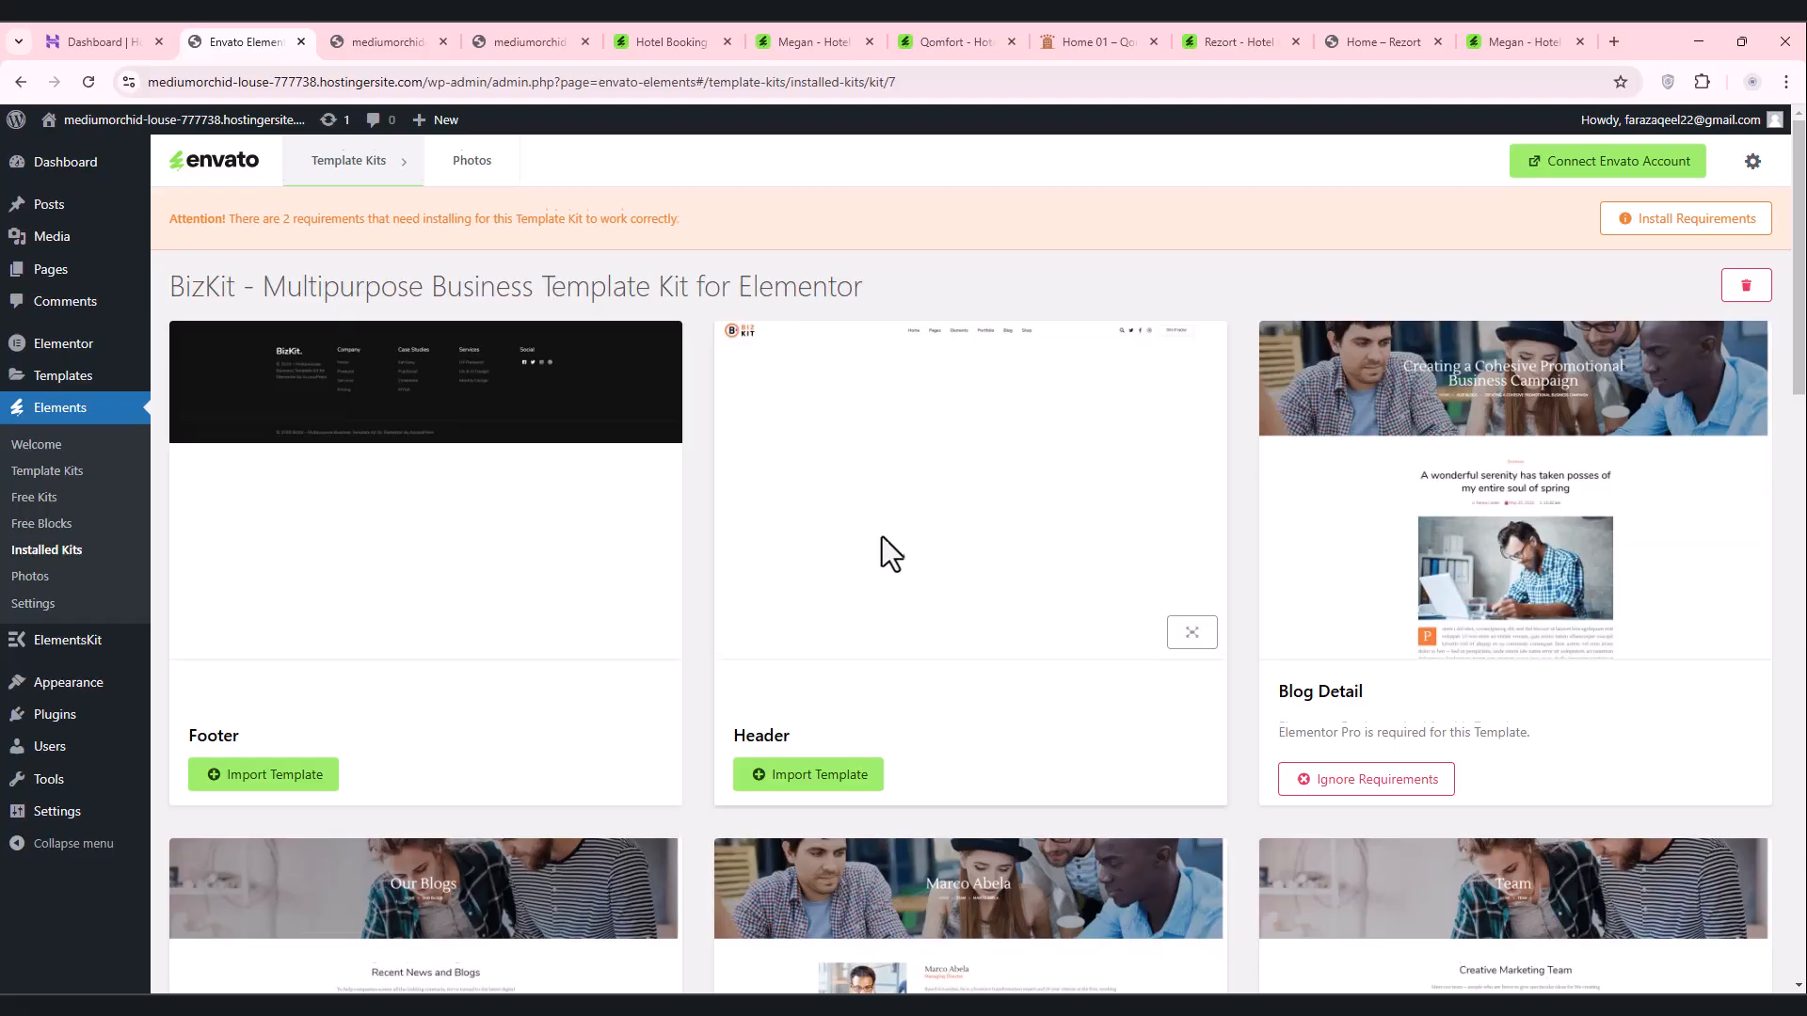
{"action": "scroll", "coordinate": [882, 536], "scroll_direction": "down", "scroll_amount": 9}
{"action": "scroll", "coordinate": [870, 530], "scroll_direction": "down", "scroll_amount": 5}
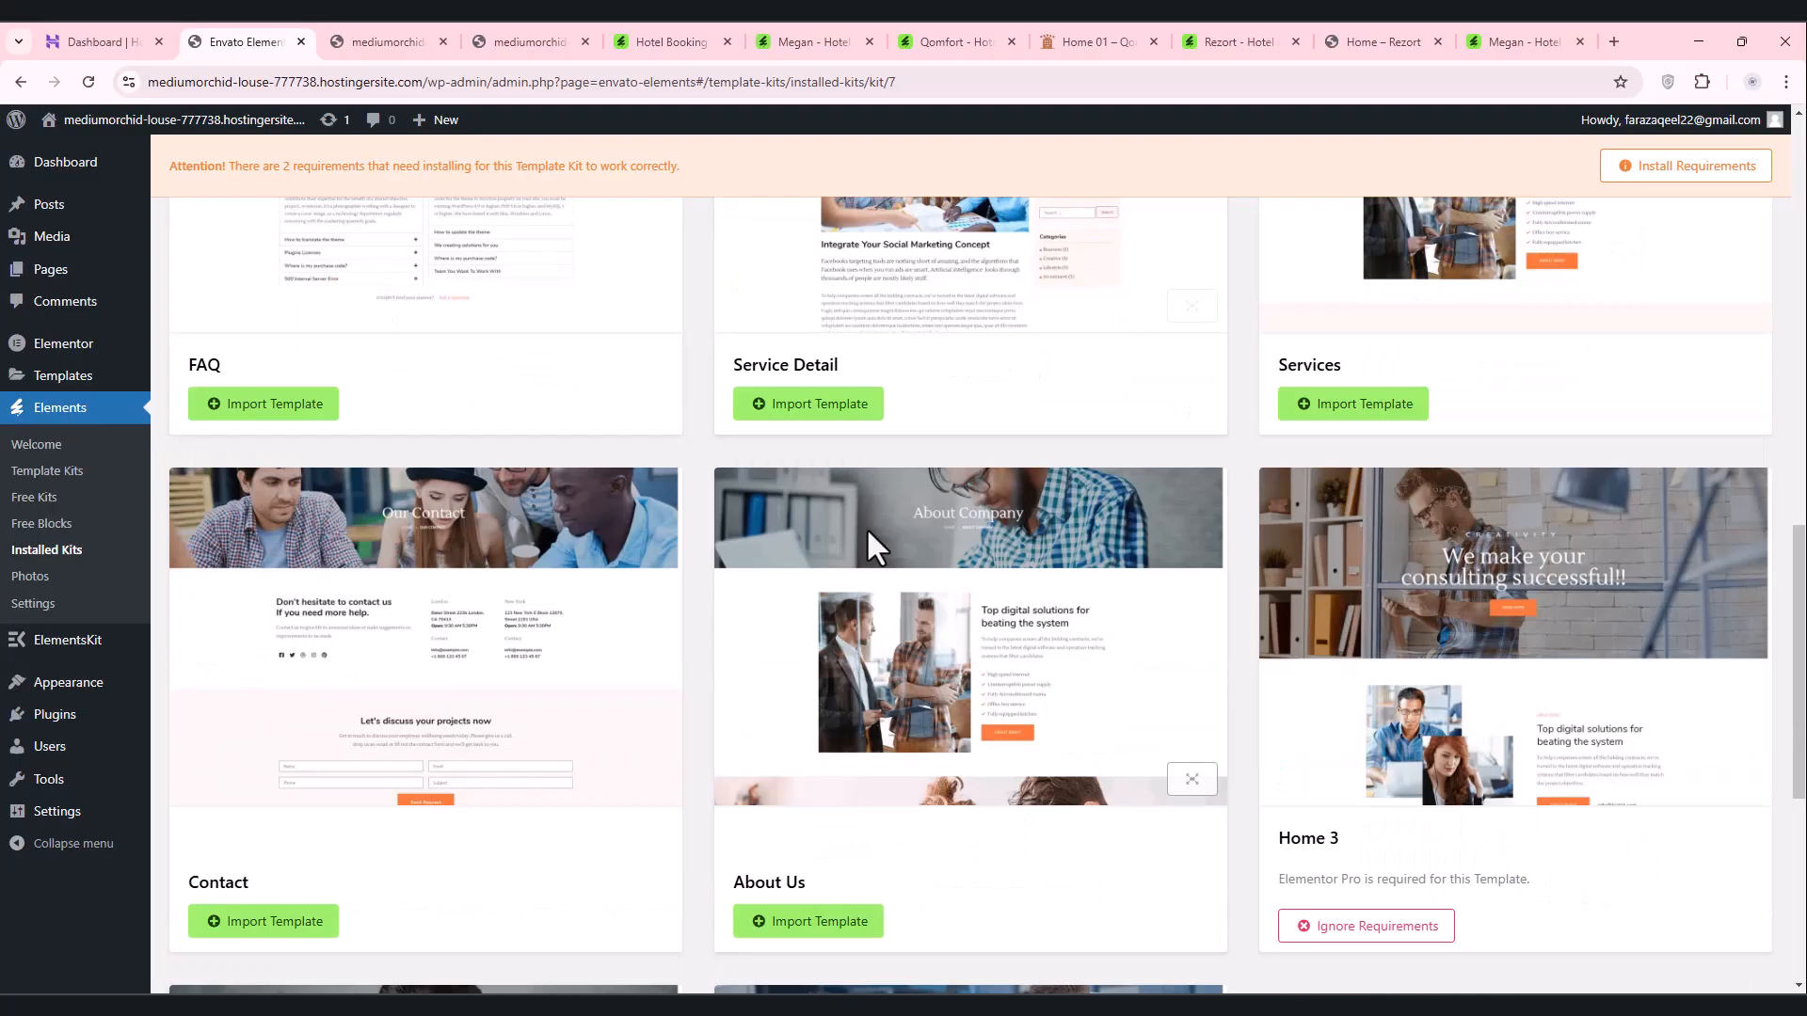
{"action": "scroll", "coordinate": [826, 485], "scroll_direction": "down", "scroll_amount": 5}
{"action": "scroll", "coordinate": [828, 501], "scroll_direction": "up", "scroll_amount": 18}
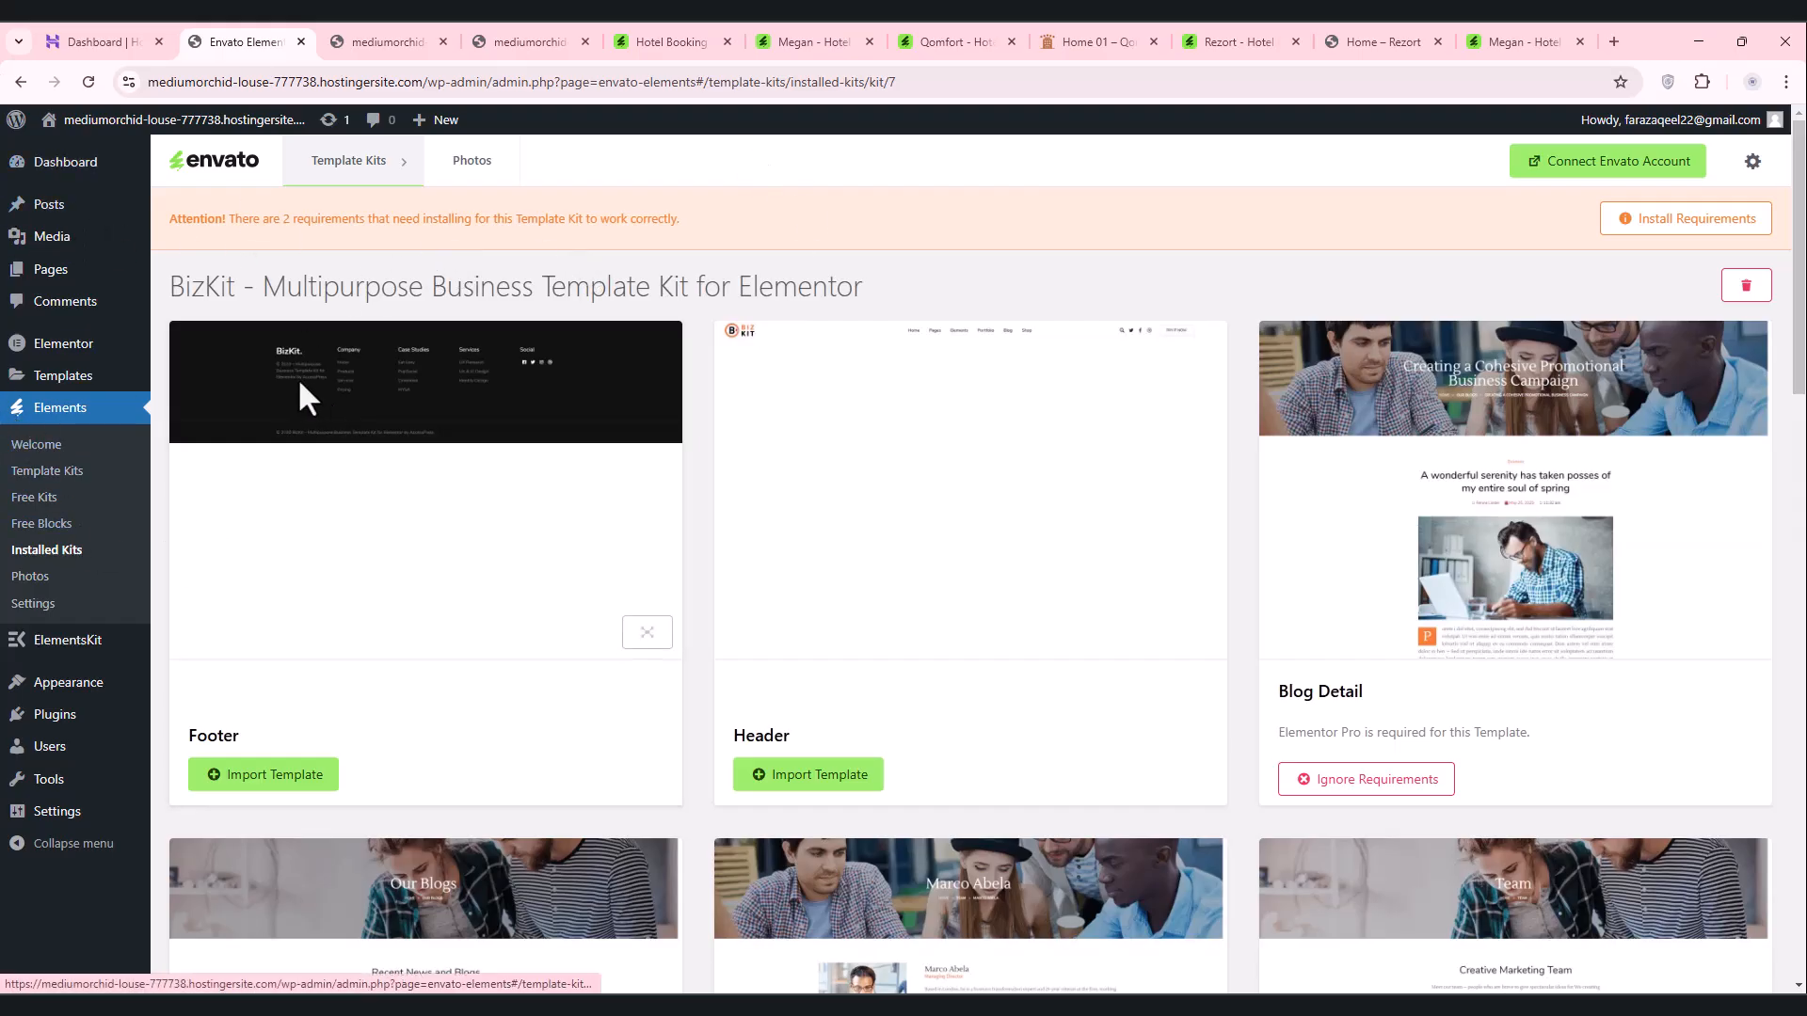
{"action": "scroll", "coordinate": [1553, 583], "scroll_direction": "down", "scroll_amount": 5}
{"action": "scroll", "coordinate": [1571, 562], "scroll_direction": "down", "scroll_amount": 6}
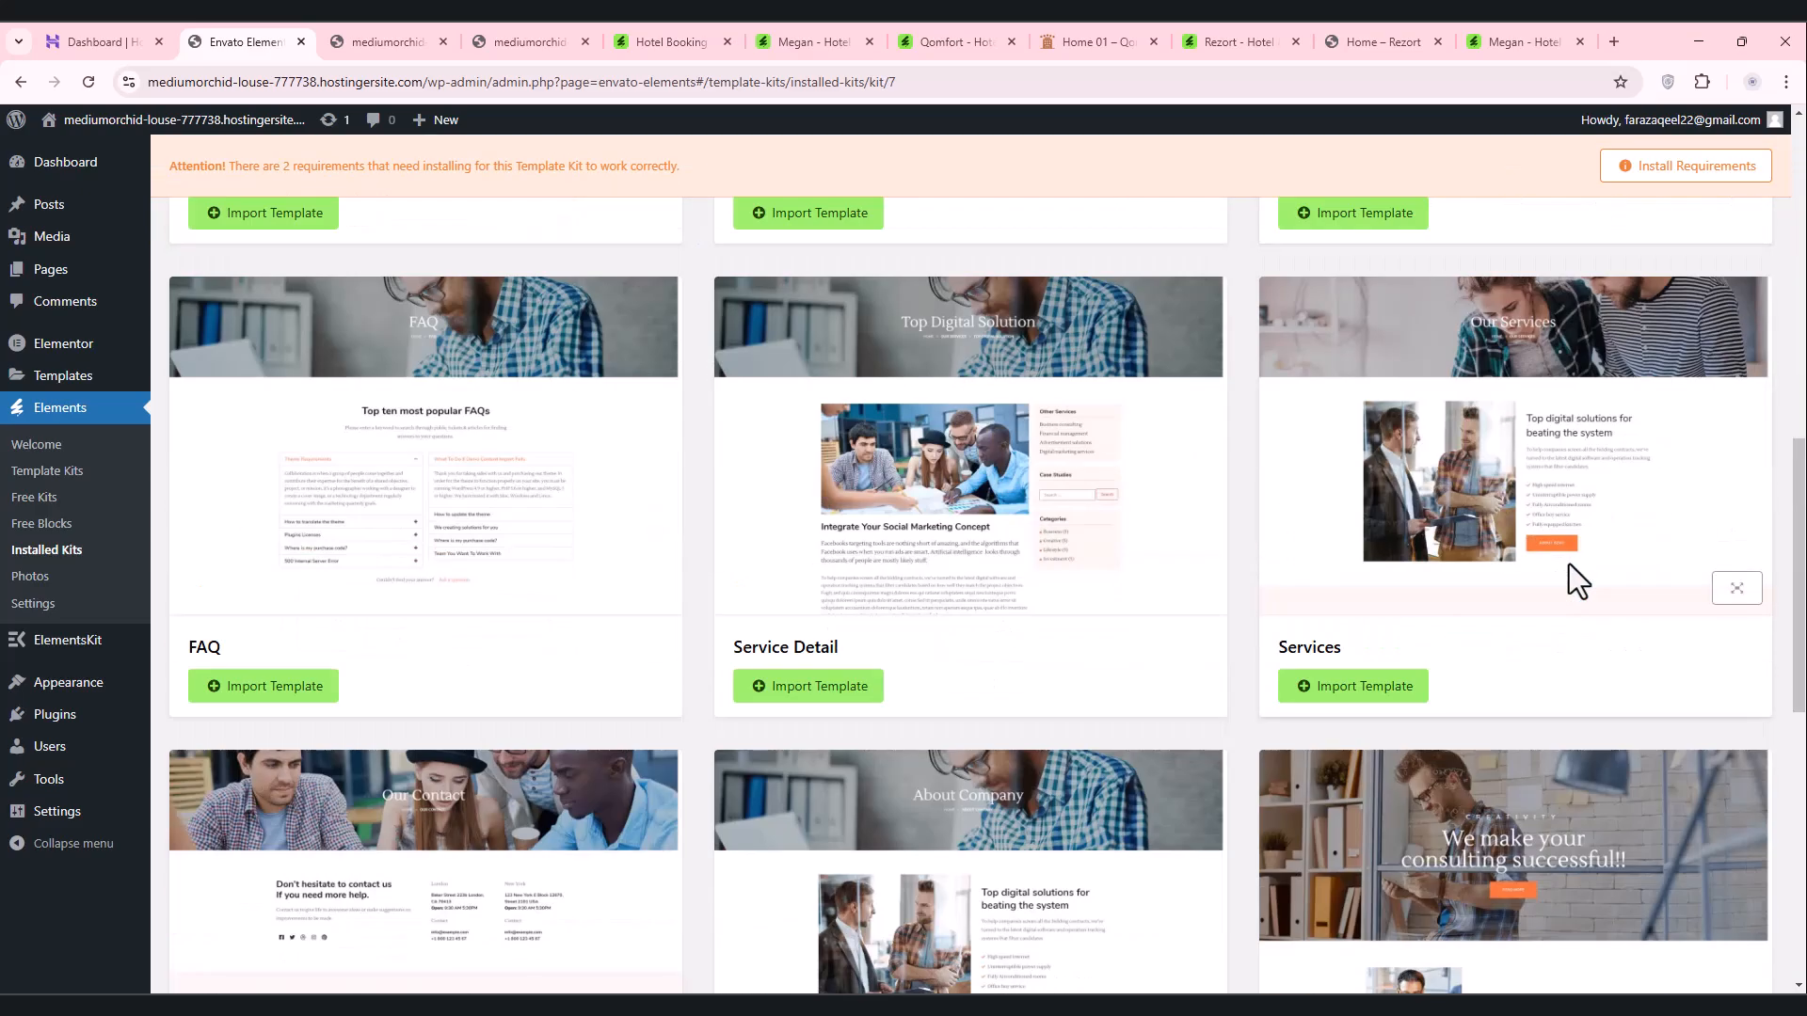
{"action": "scroll", "coordinate": [1568, 563], "scroll_direction": "down", "scroll_amount": 5}
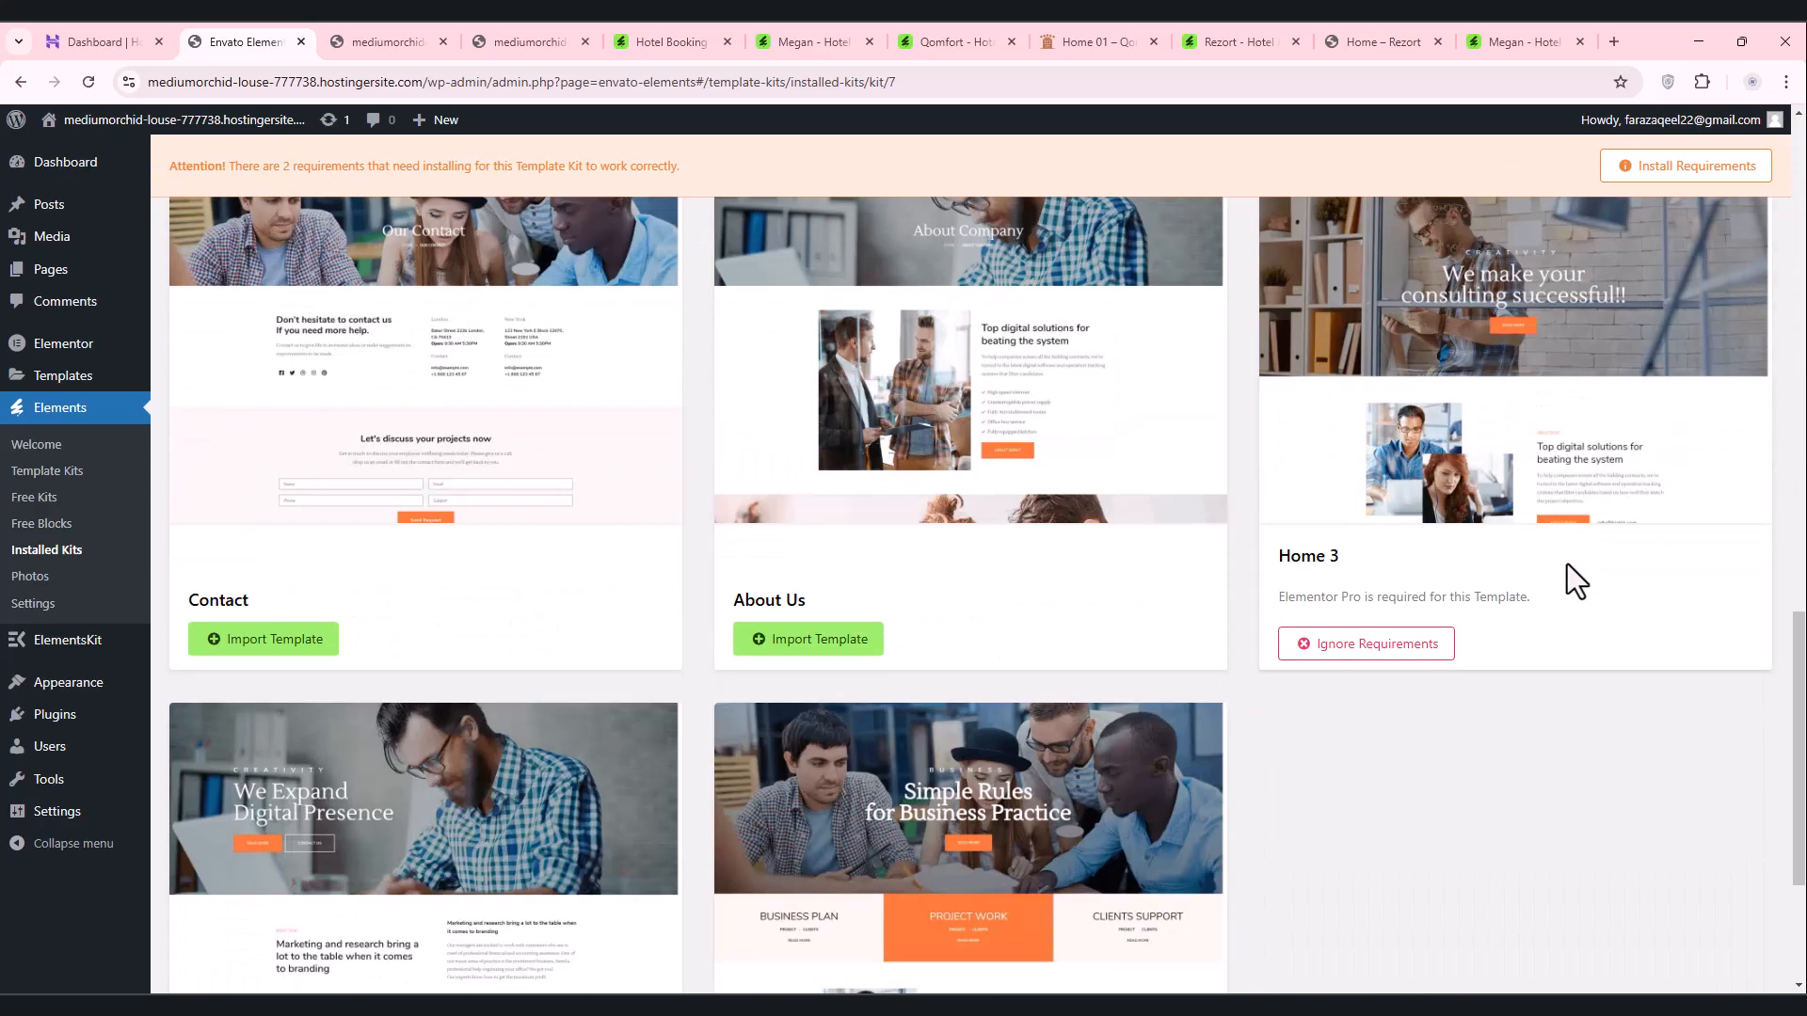
{"action": "scroll", "coordinate": [1567, 563], "scroll_direction": "up", "scroll_amount": 15}
{"action": "scroll", "coordinate": [1567, 563], "scroll_direction": "up", "scroll_amount": 2}
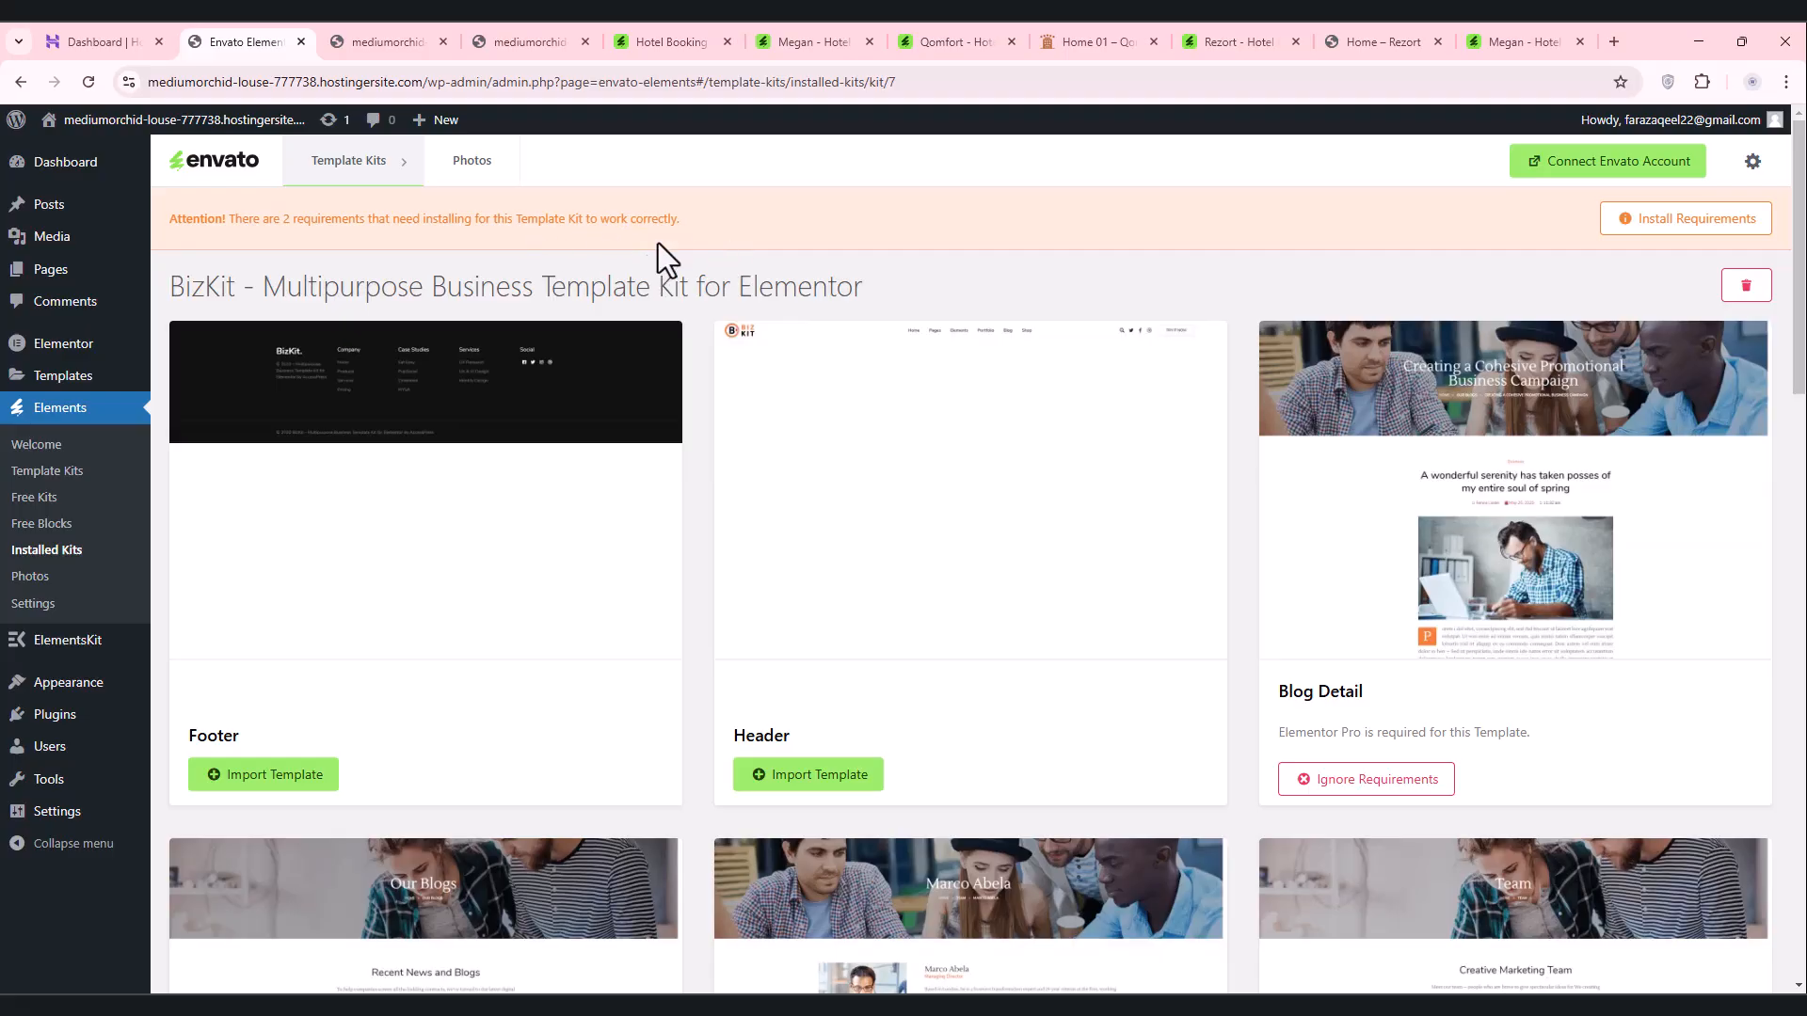
Step: Install the kit's missing requirements, the Elementor default color and typography scheme settings, and close the requirements dialog
{"action": "left_click", "coordinate": [1694, 226]}
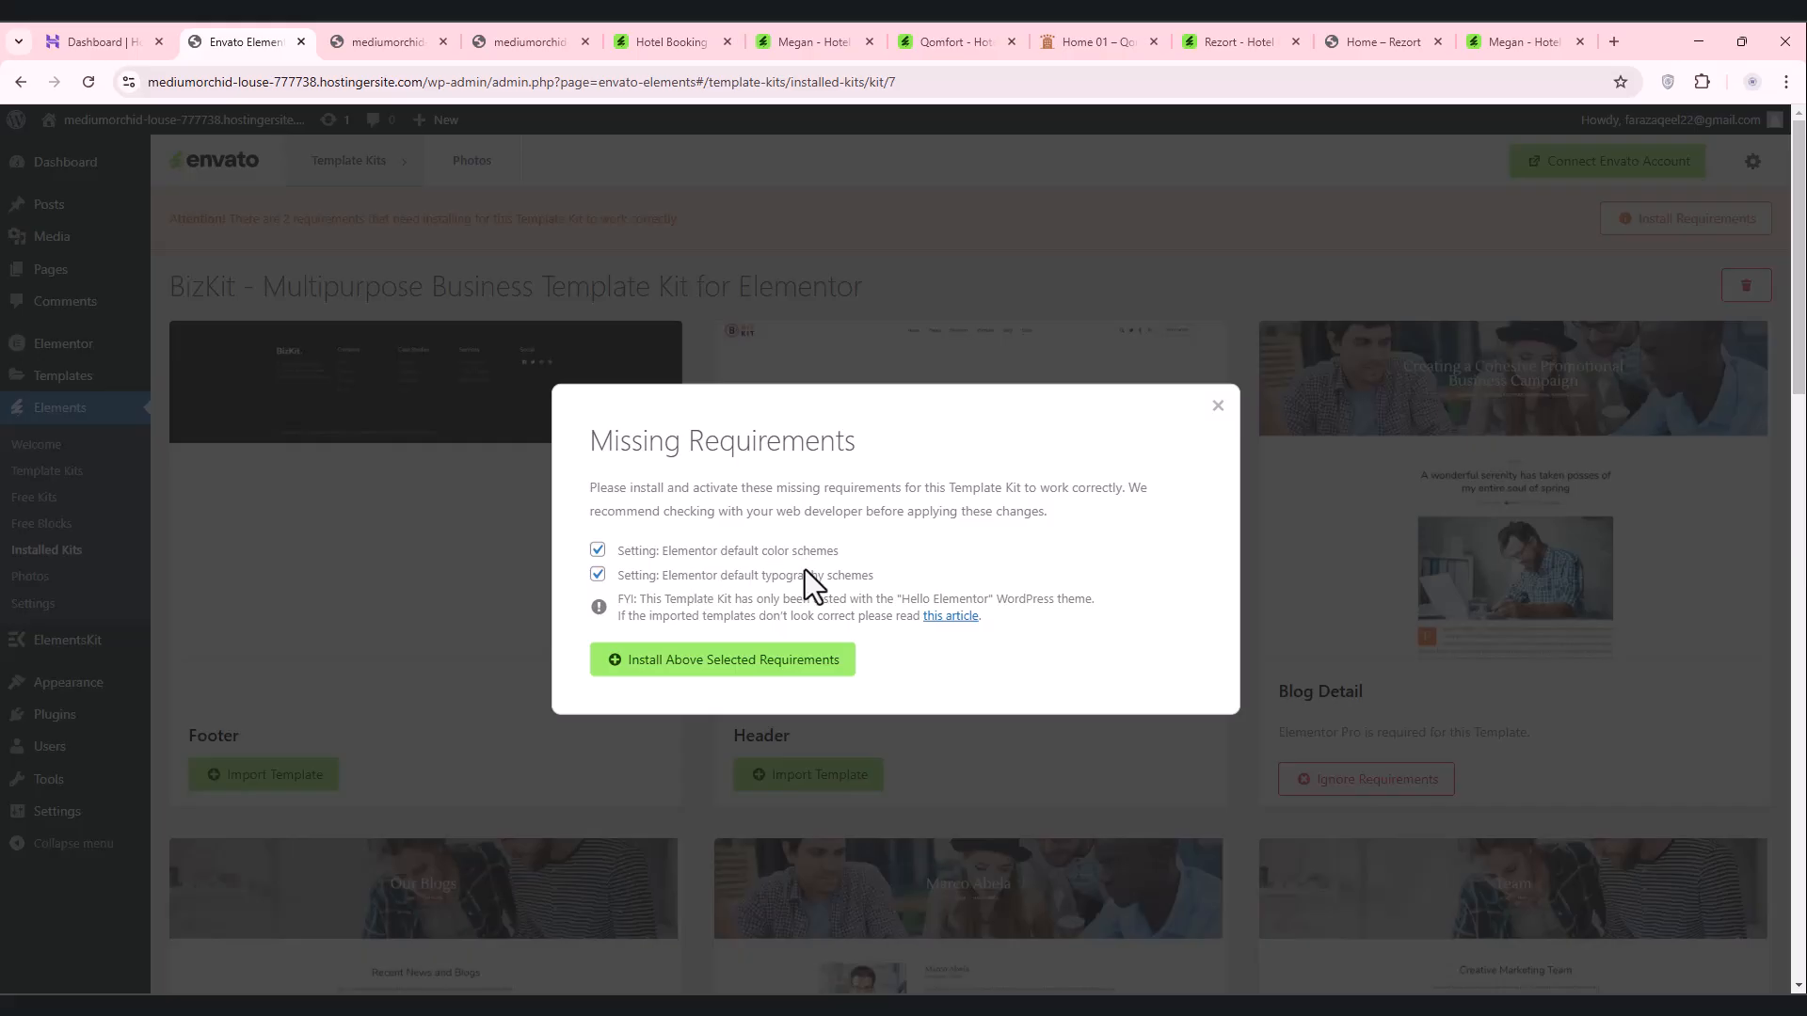
{"action": "left_click", "coordinate": [735, 666]}
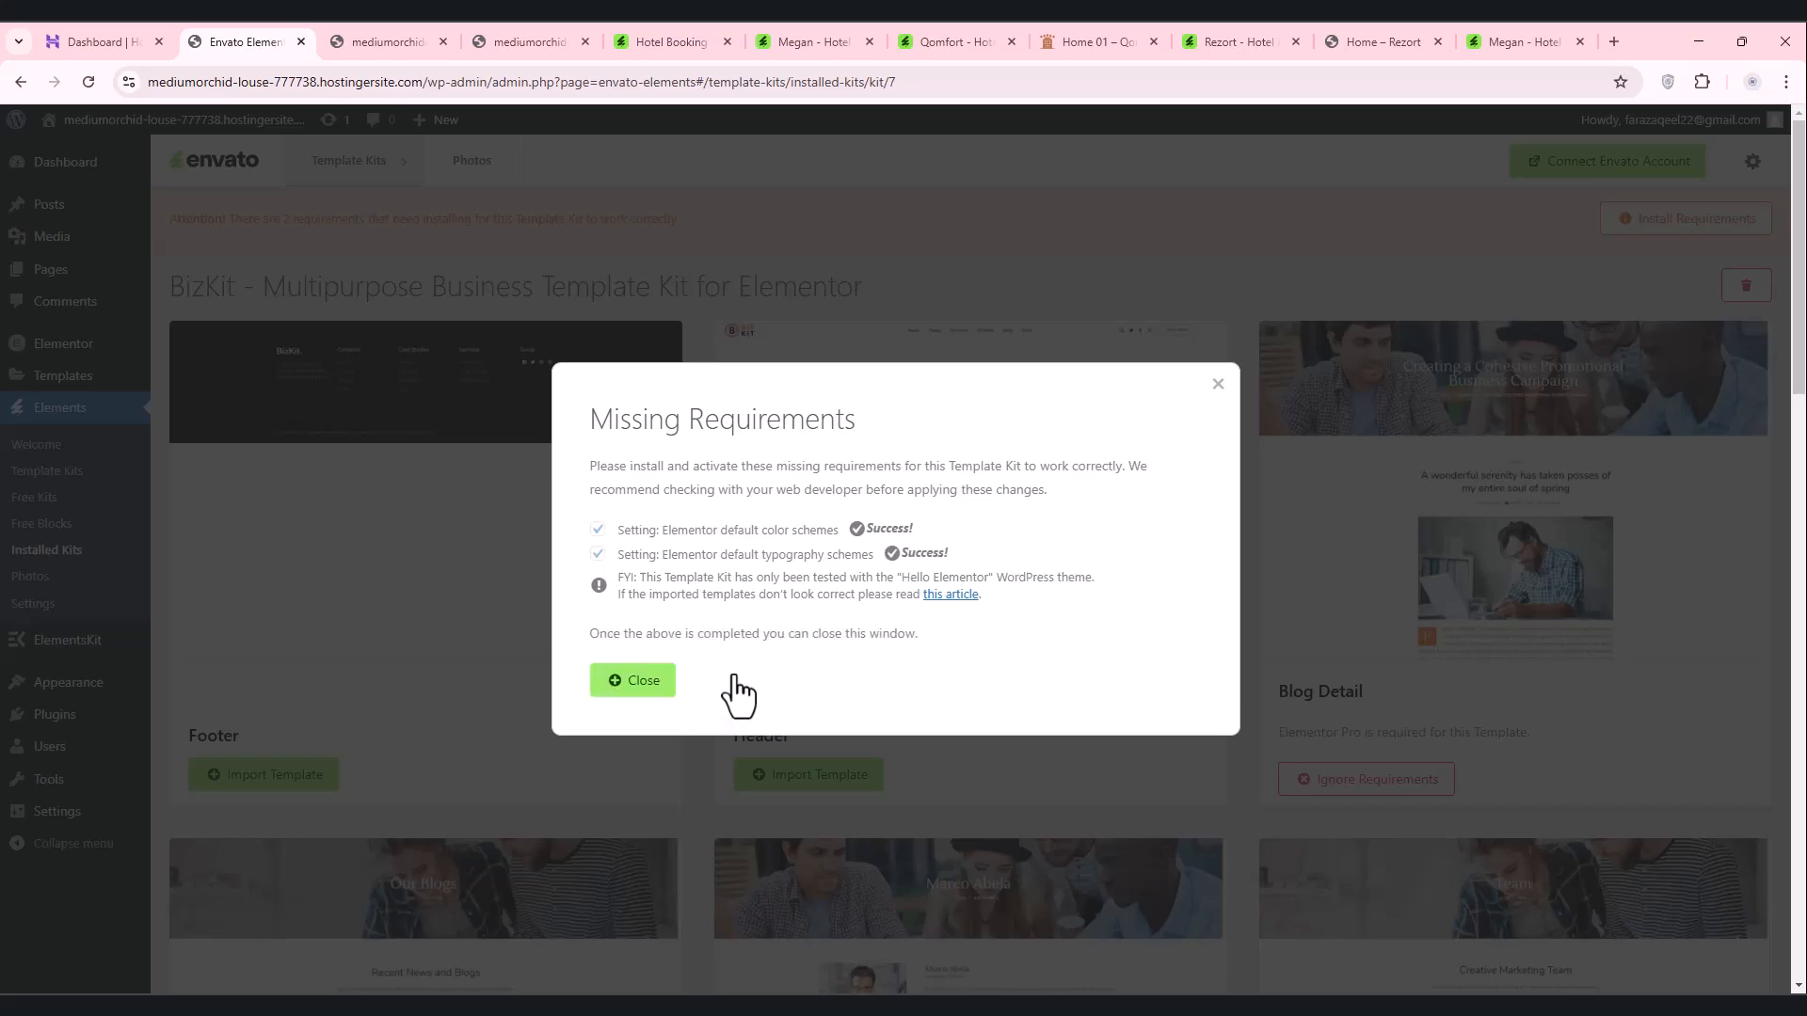
{"action": "left_click", "coordinate": [632, 680]}
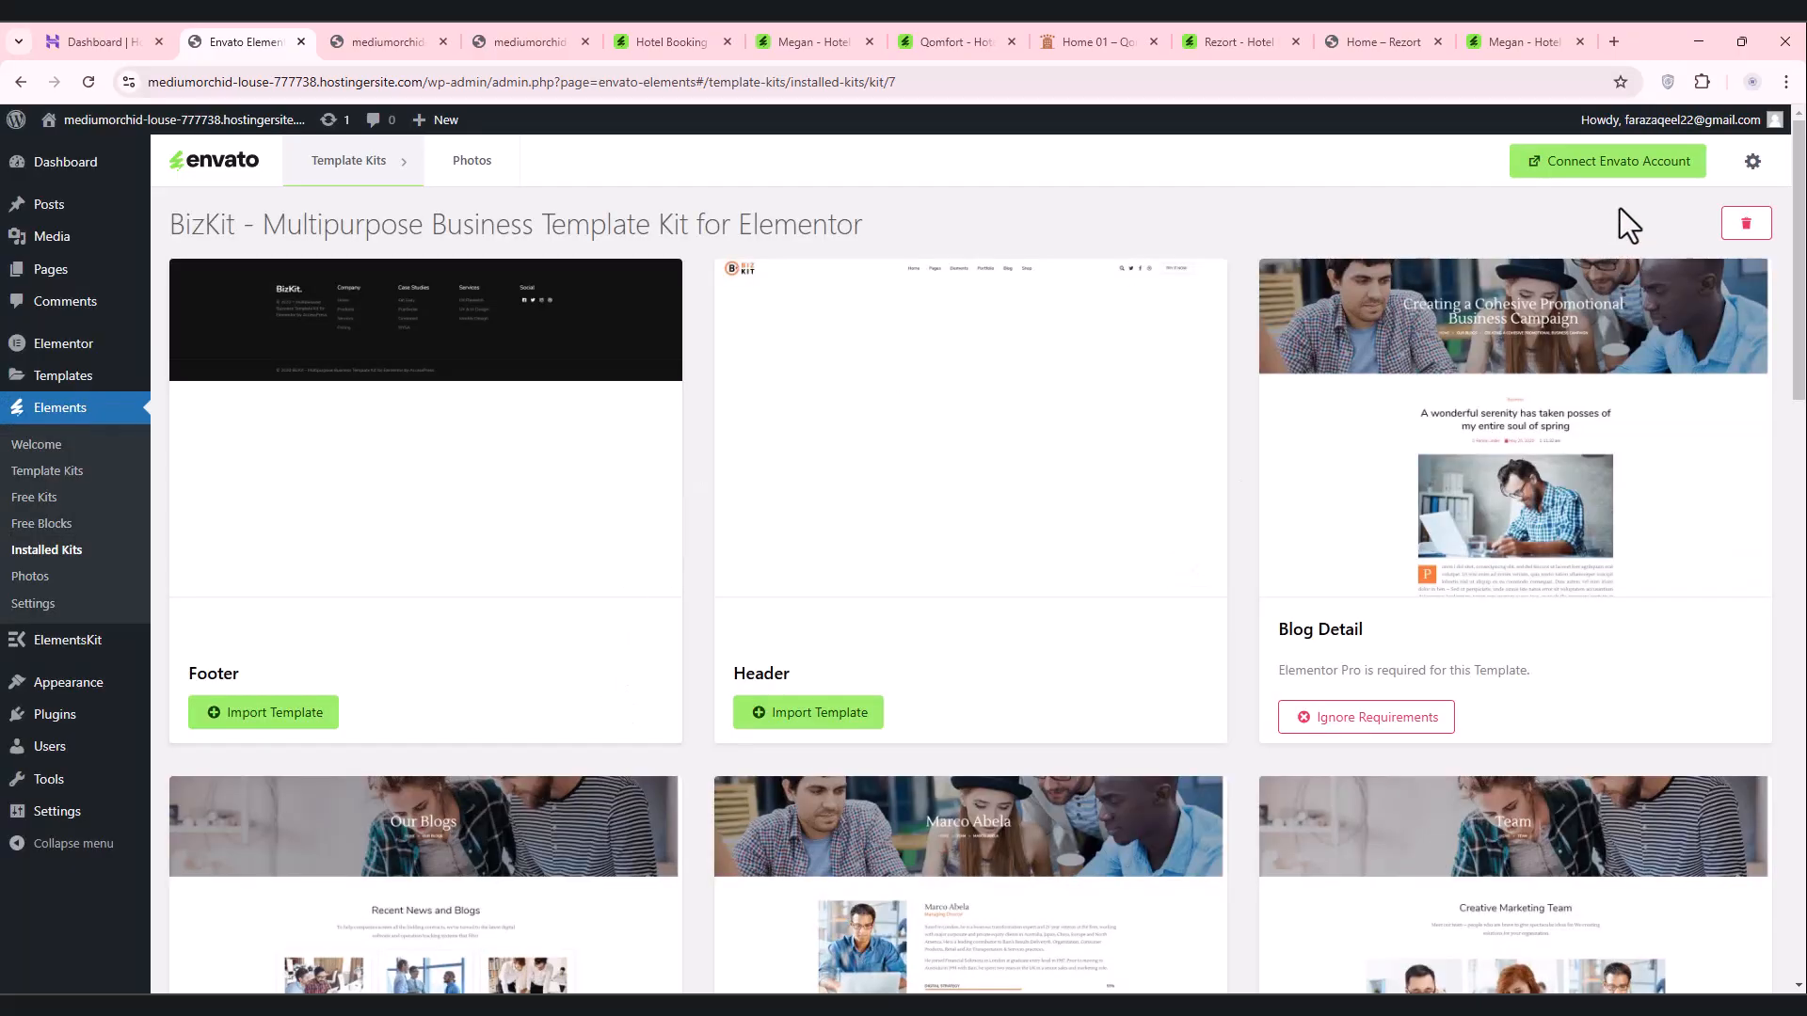
Step: Load the codelist.cc website in a new browser tab
{"action": "left_click", "coordinate": [1614, 41]}
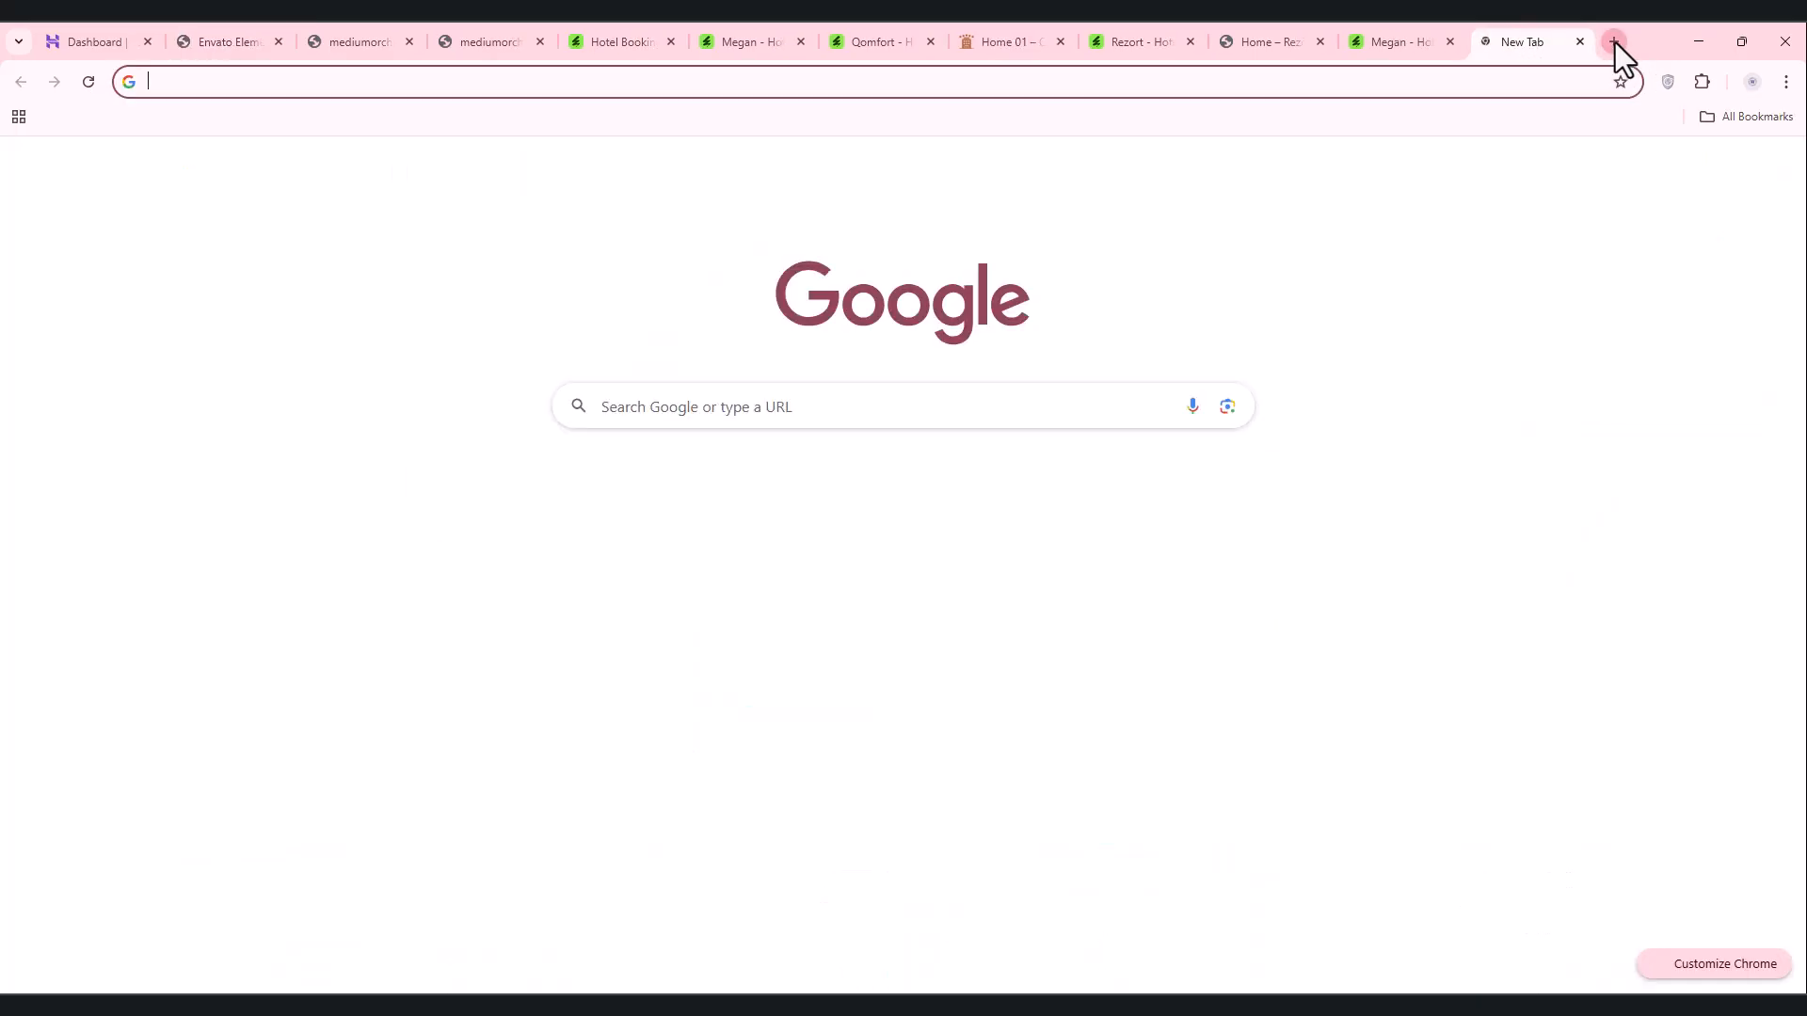
{"action": "type", "text": "cl"}
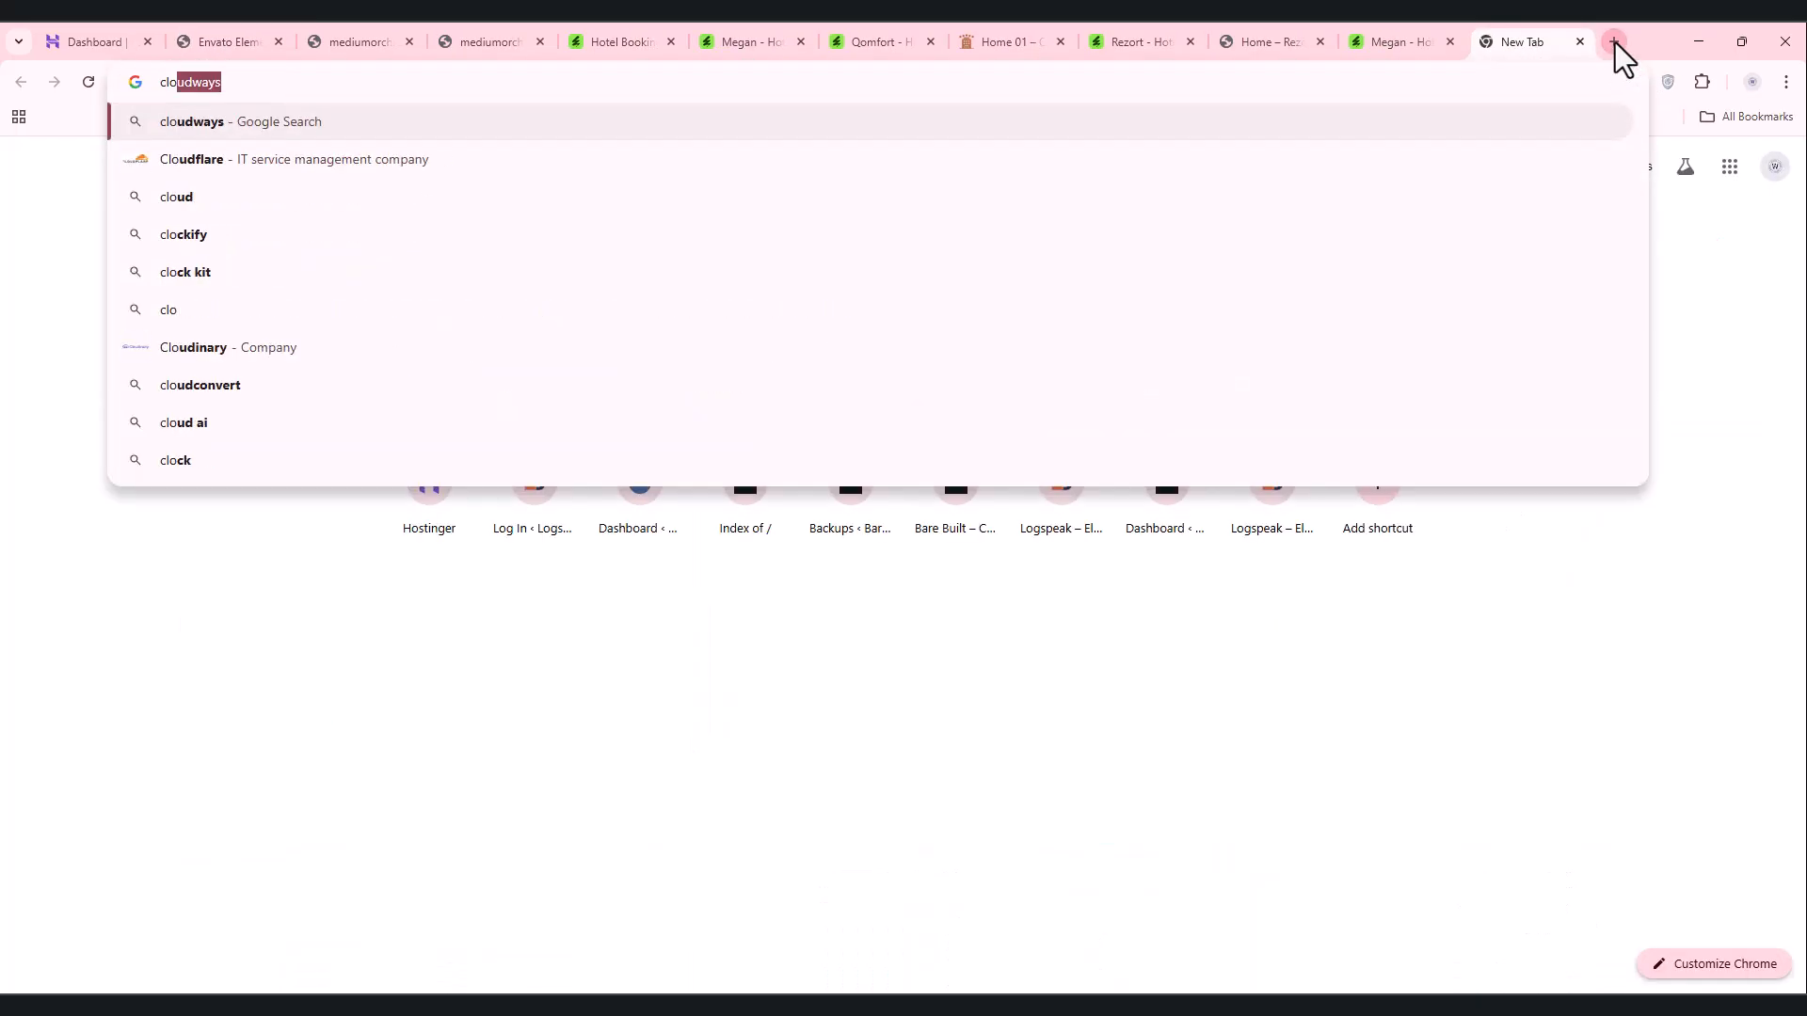
{"action": "key", "text": "BackSpace"}
{"action": "type", "text": "ode"}
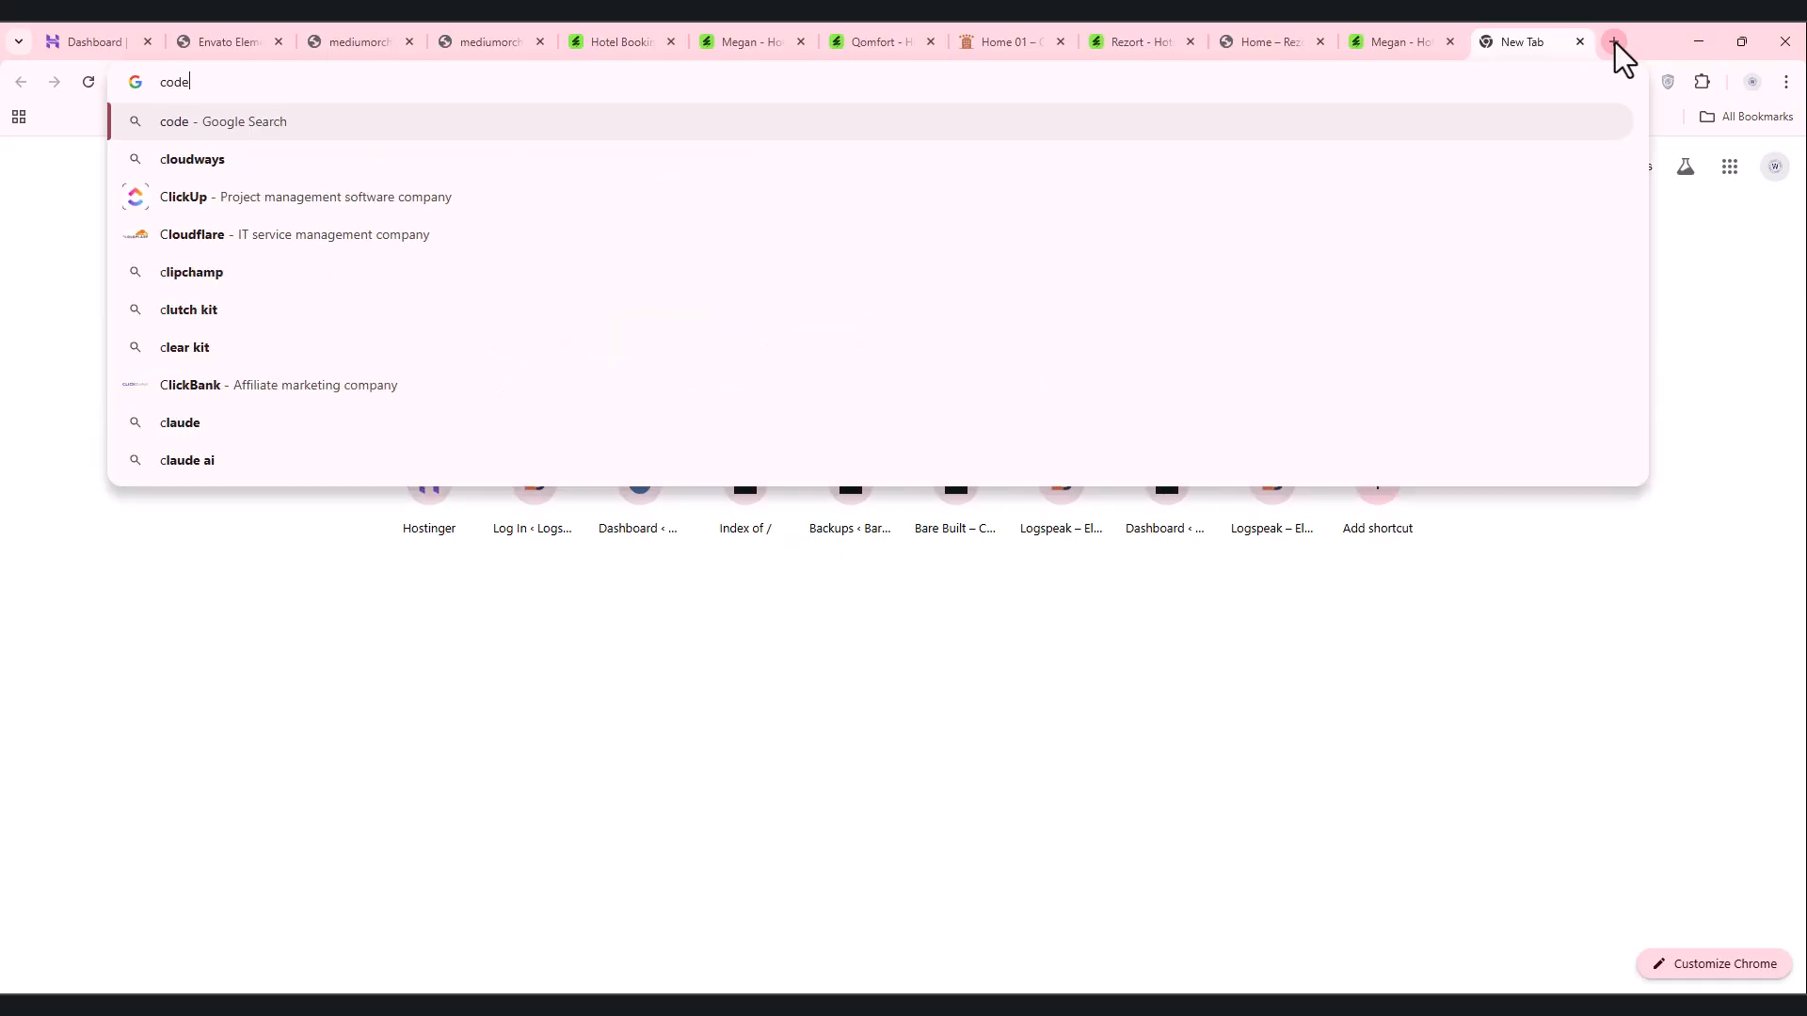
{"action": "type", "text": "list"}
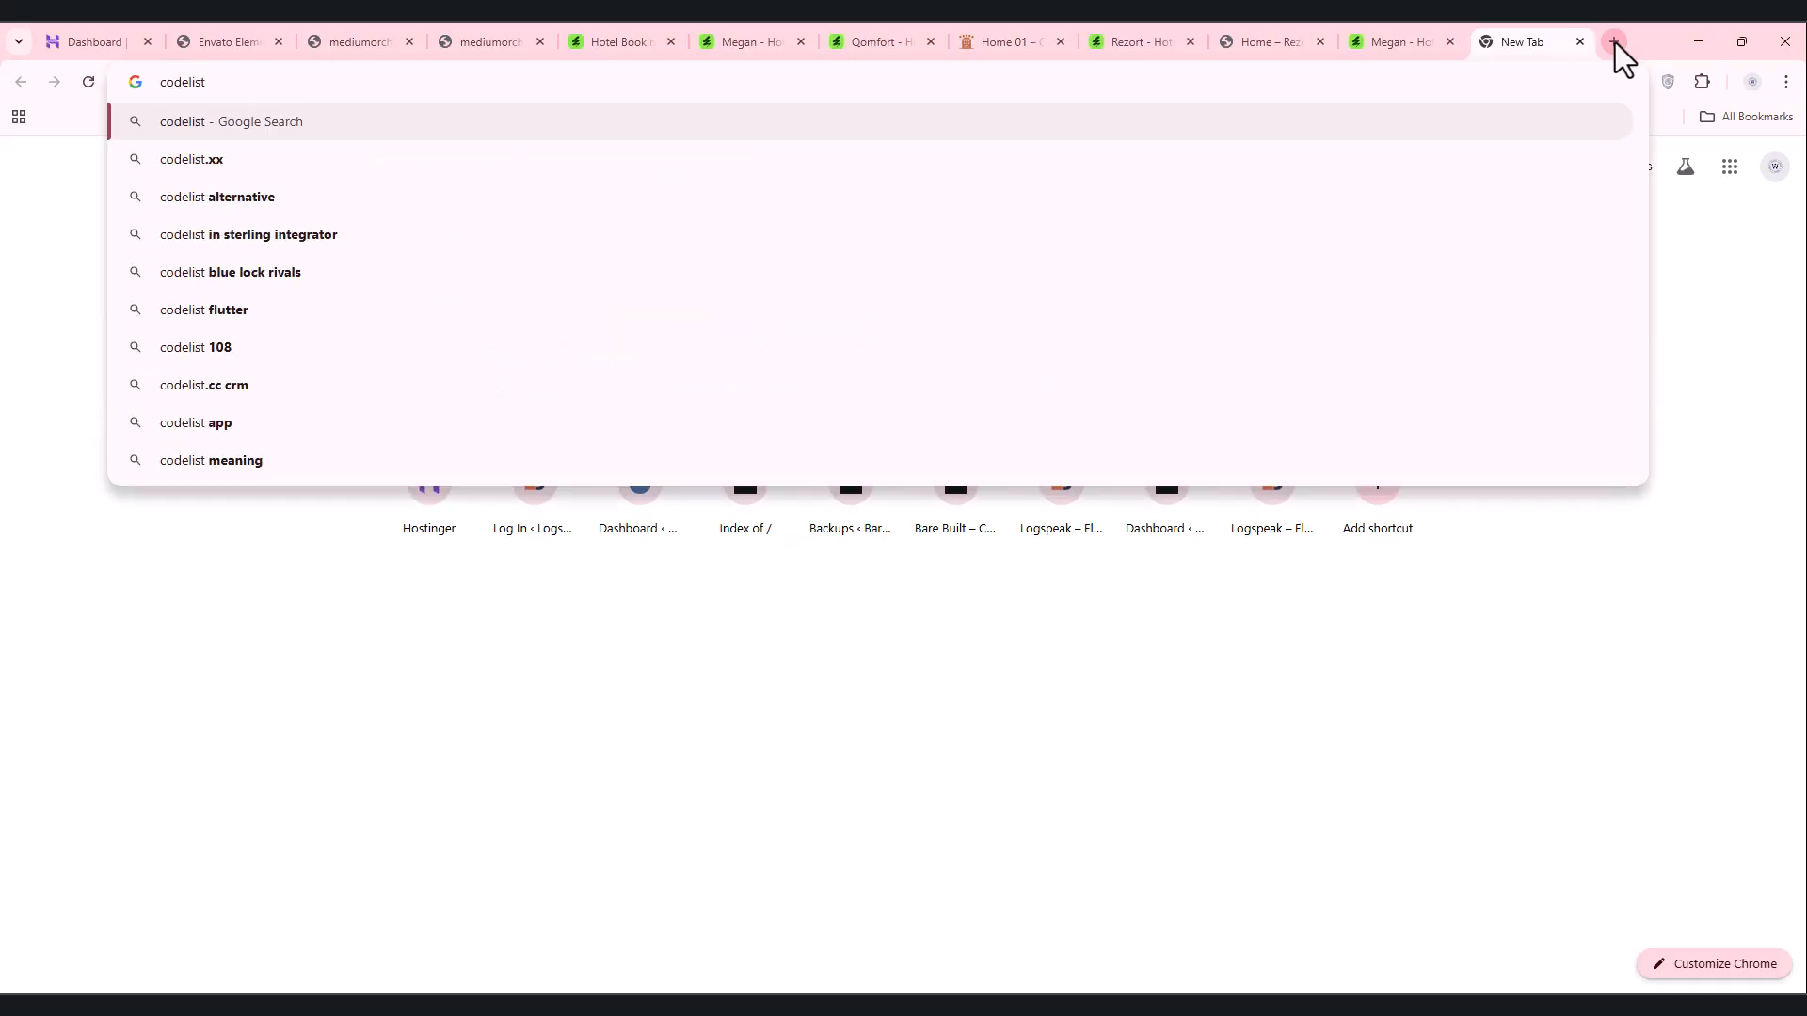
{"action": "type", "text": ".cc"}
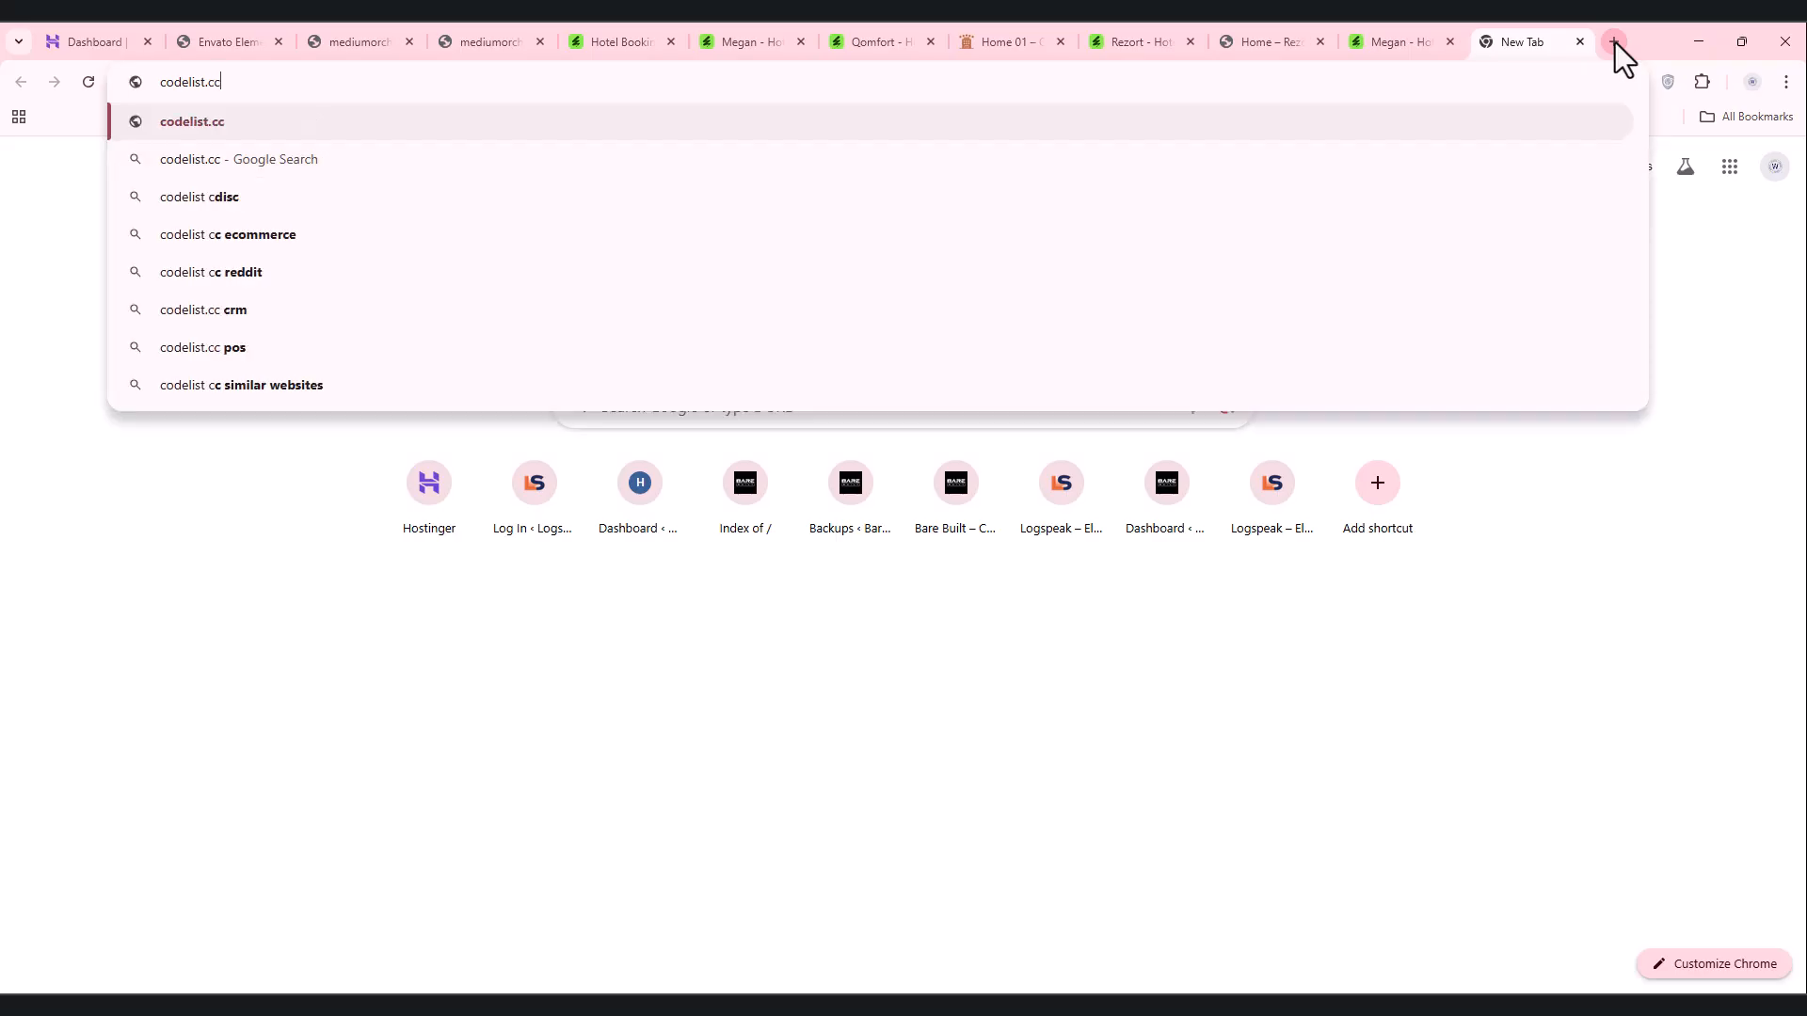
{"action": "key", "text": "Return"}
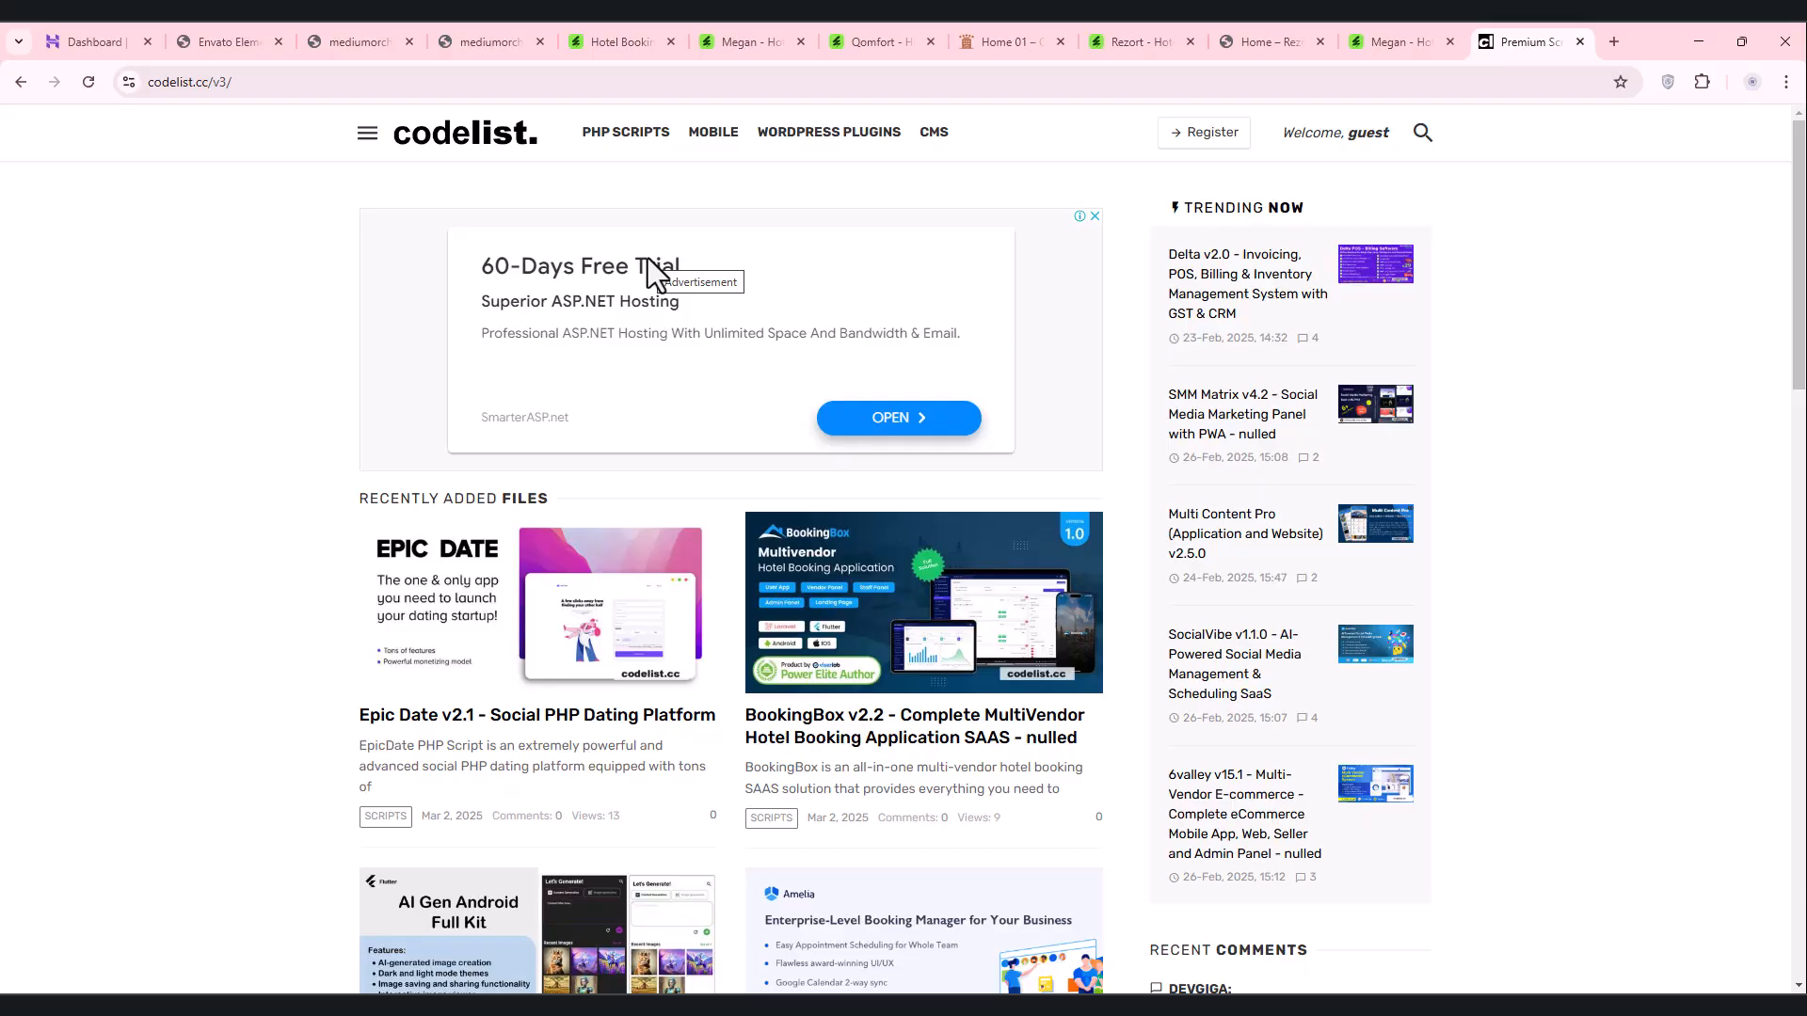
Step: Search the codelist site for "elementor pro"
{"action": "scroll", "coordinate": [670, 367], "scroll_direction": "down", "scroll_amount": 6}
{"action": "scroll", "coordinate": [670, 367], "scroll_direction": "up", "scroll_amount": 6}
{"action": "left_click", "coordinate": [1422, 133]}
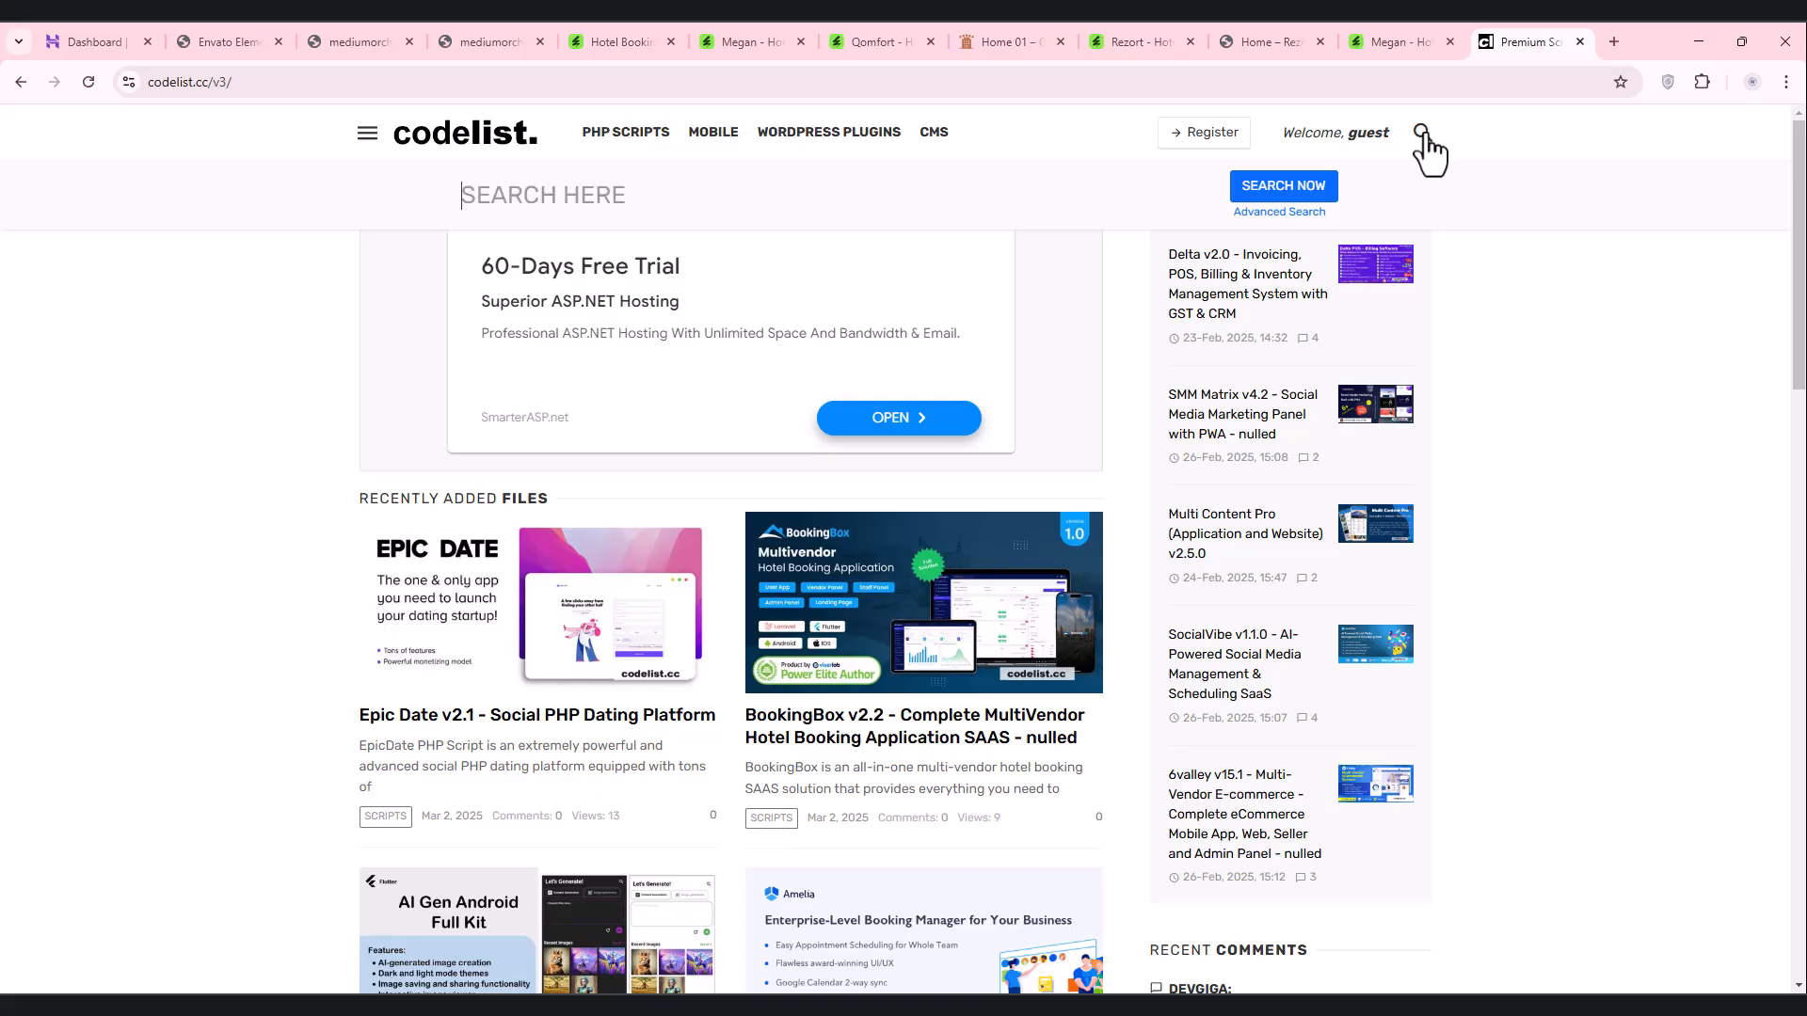
{"action": "type", "text": "ele"}
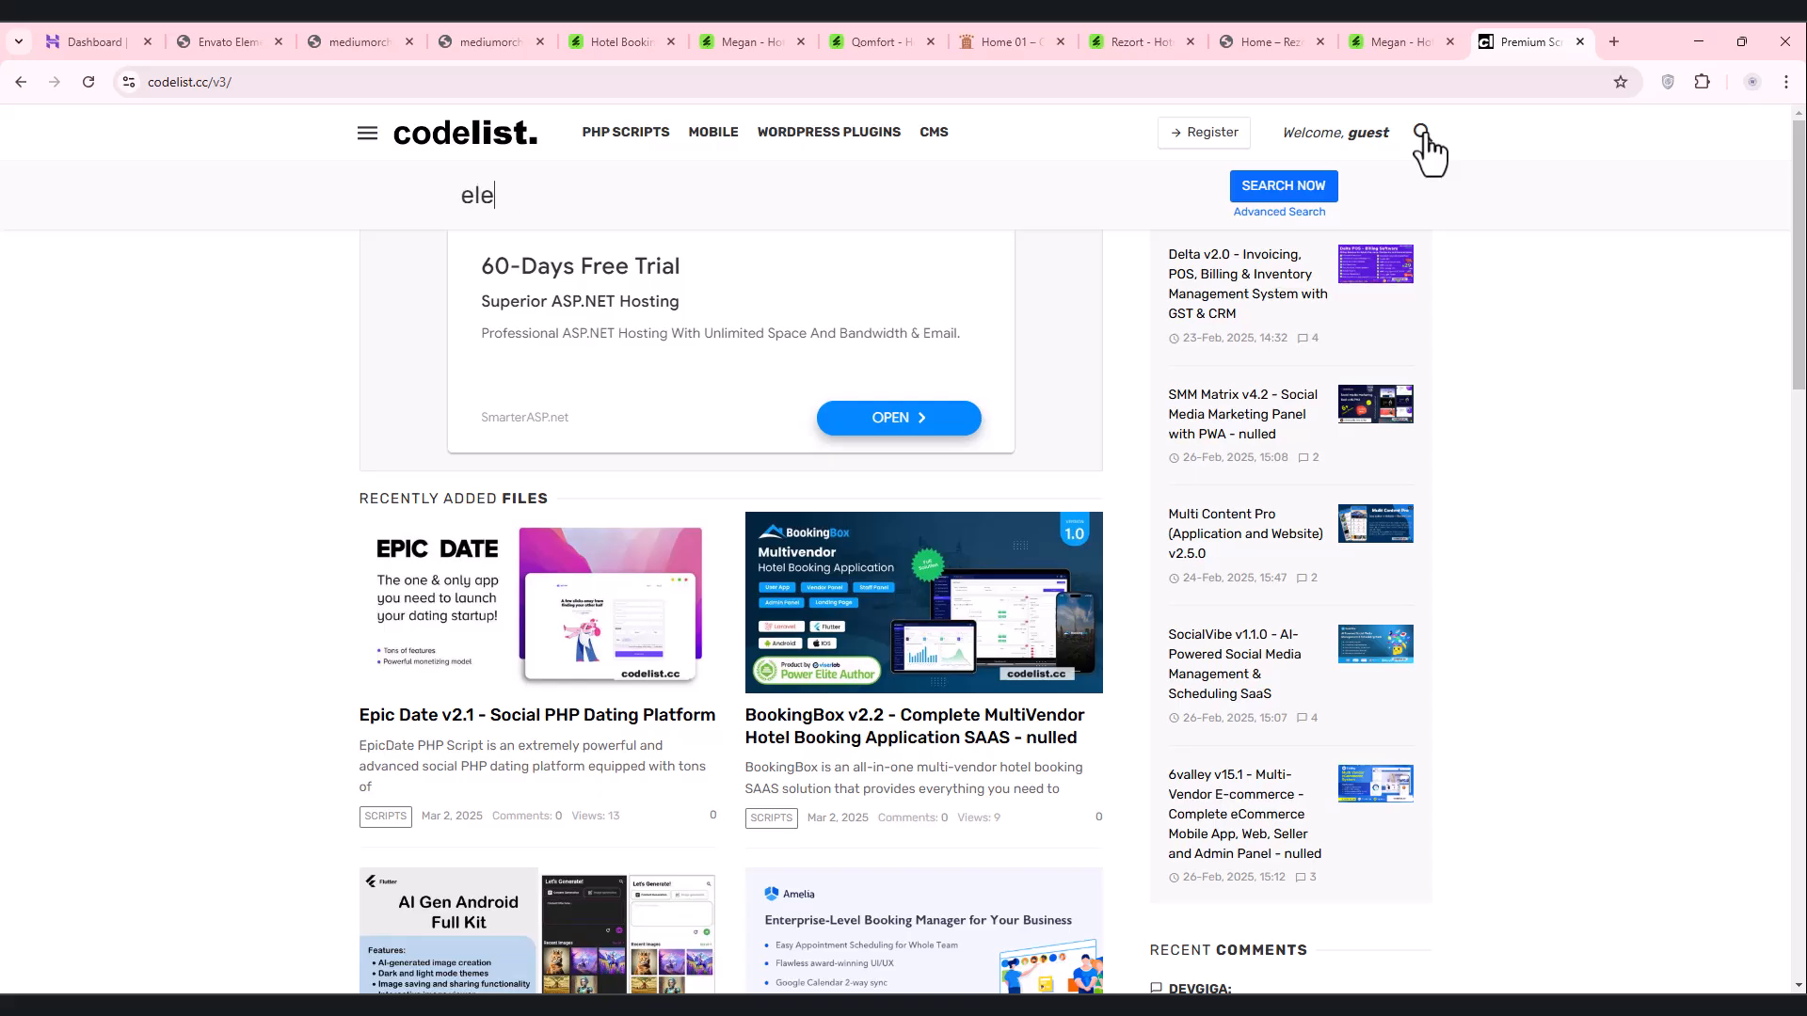
{"action": "type", "text": "mentor pro"}
{"action": "key", "text": "Return"}
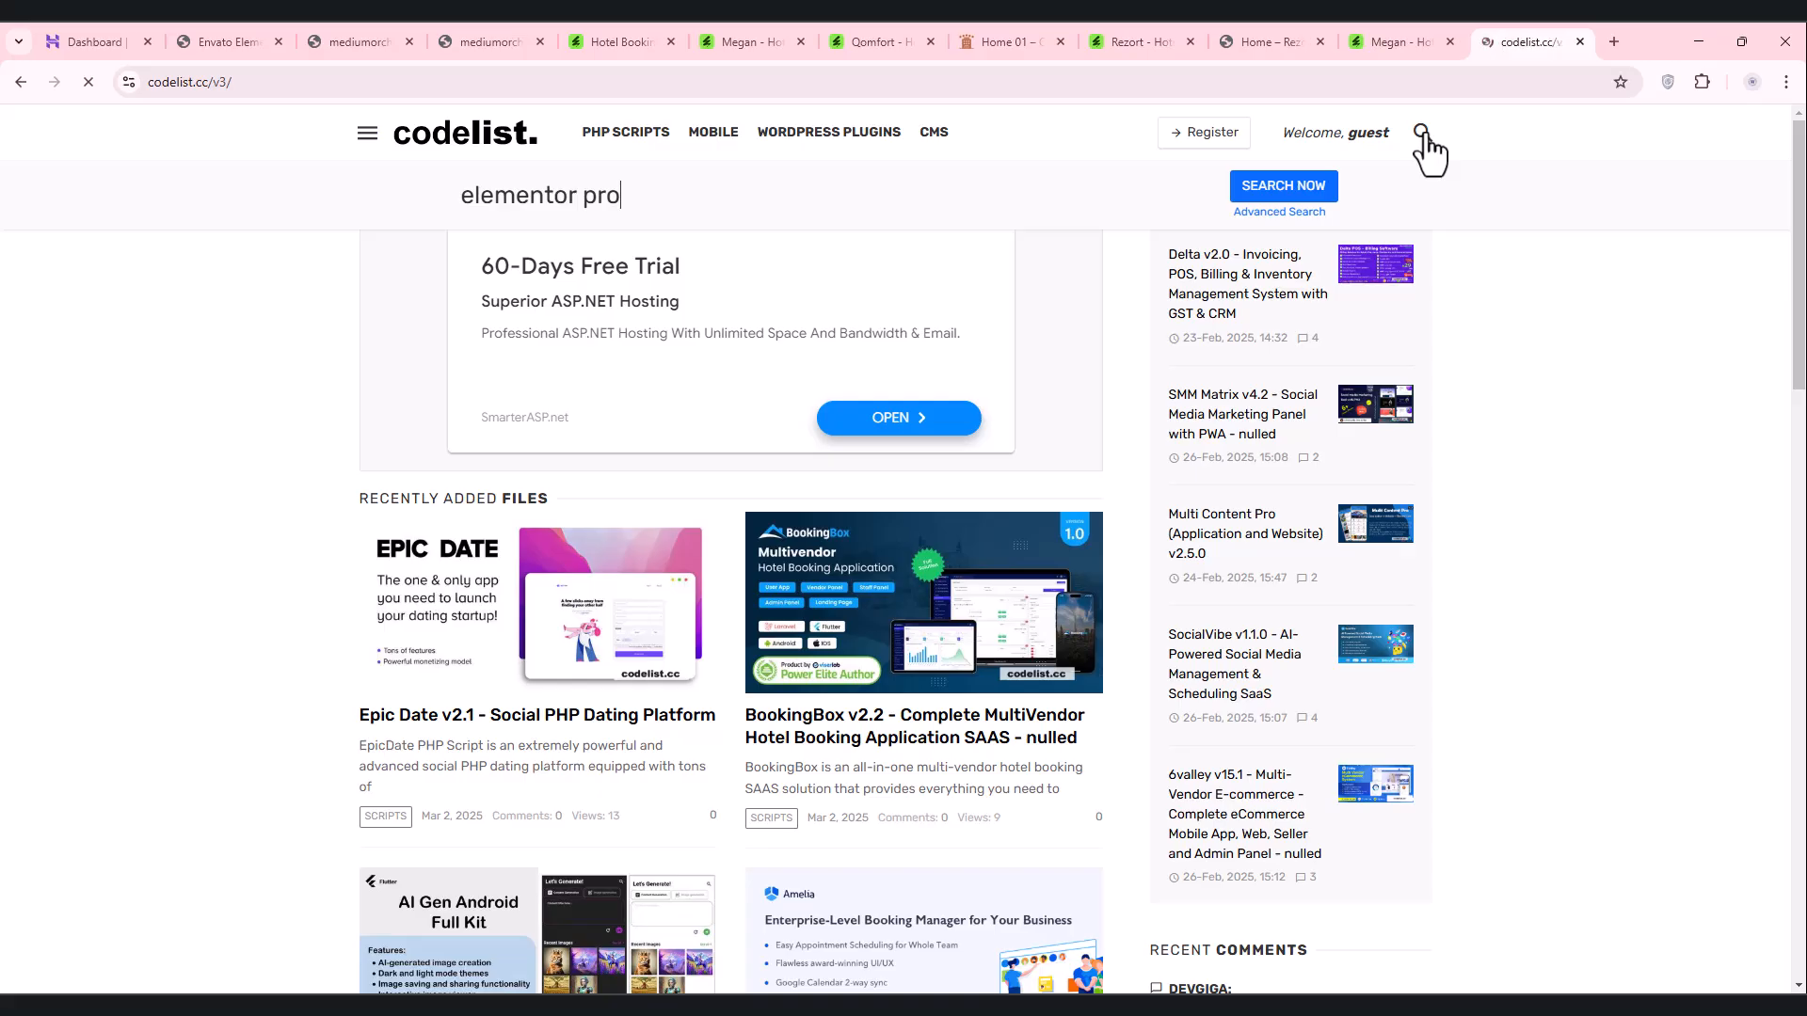
Step: Look through the search results for the Elementor Pro plugin and check its listing and version
{"action": "scroll", "coordinate": [798, 382], "scroll_direction": "down", "scroll_amount": 6}
{"action": "scroll", "coordinate": [796, 415], "scroll_direction": "up", "scroll_amount": 3}
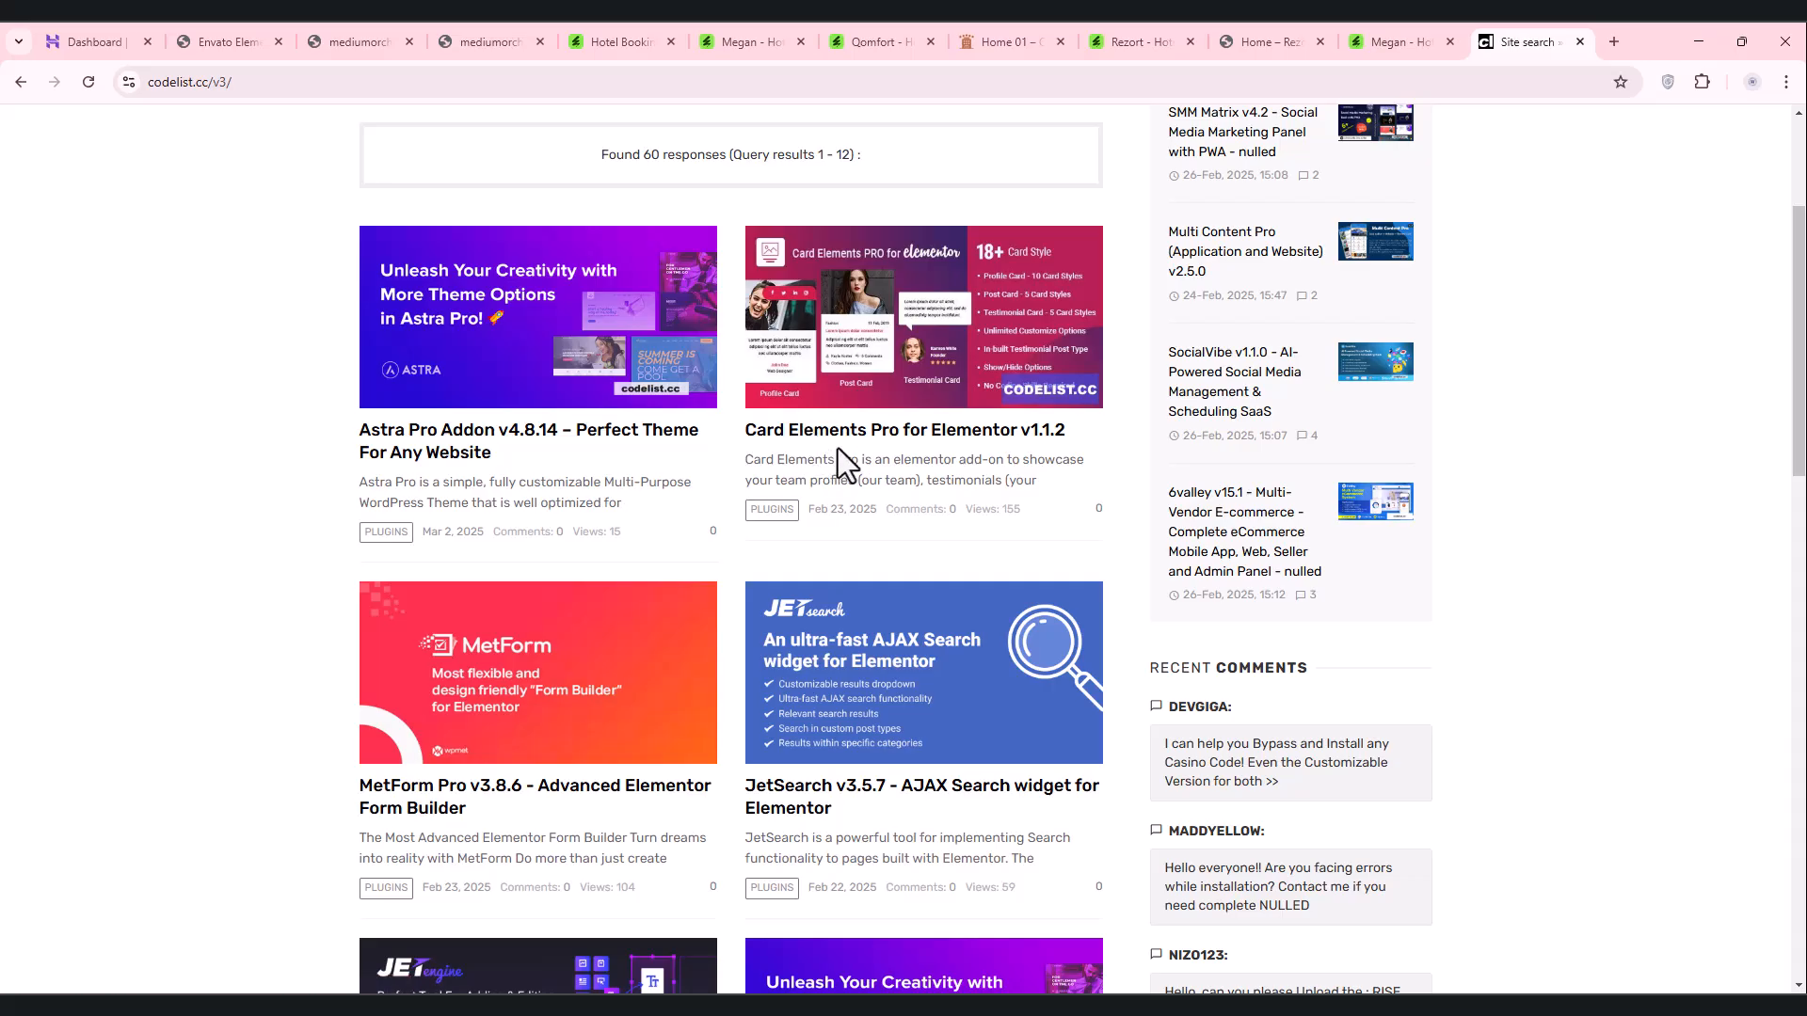
{"action": "scroll", "coordinate": [478, 467], "scroll_direction": "down", "scroll_amount": 6}
{"action": "scroll", "coordinate": [471, 446], "scroll_direction": "down", "scroll_amount": 4}
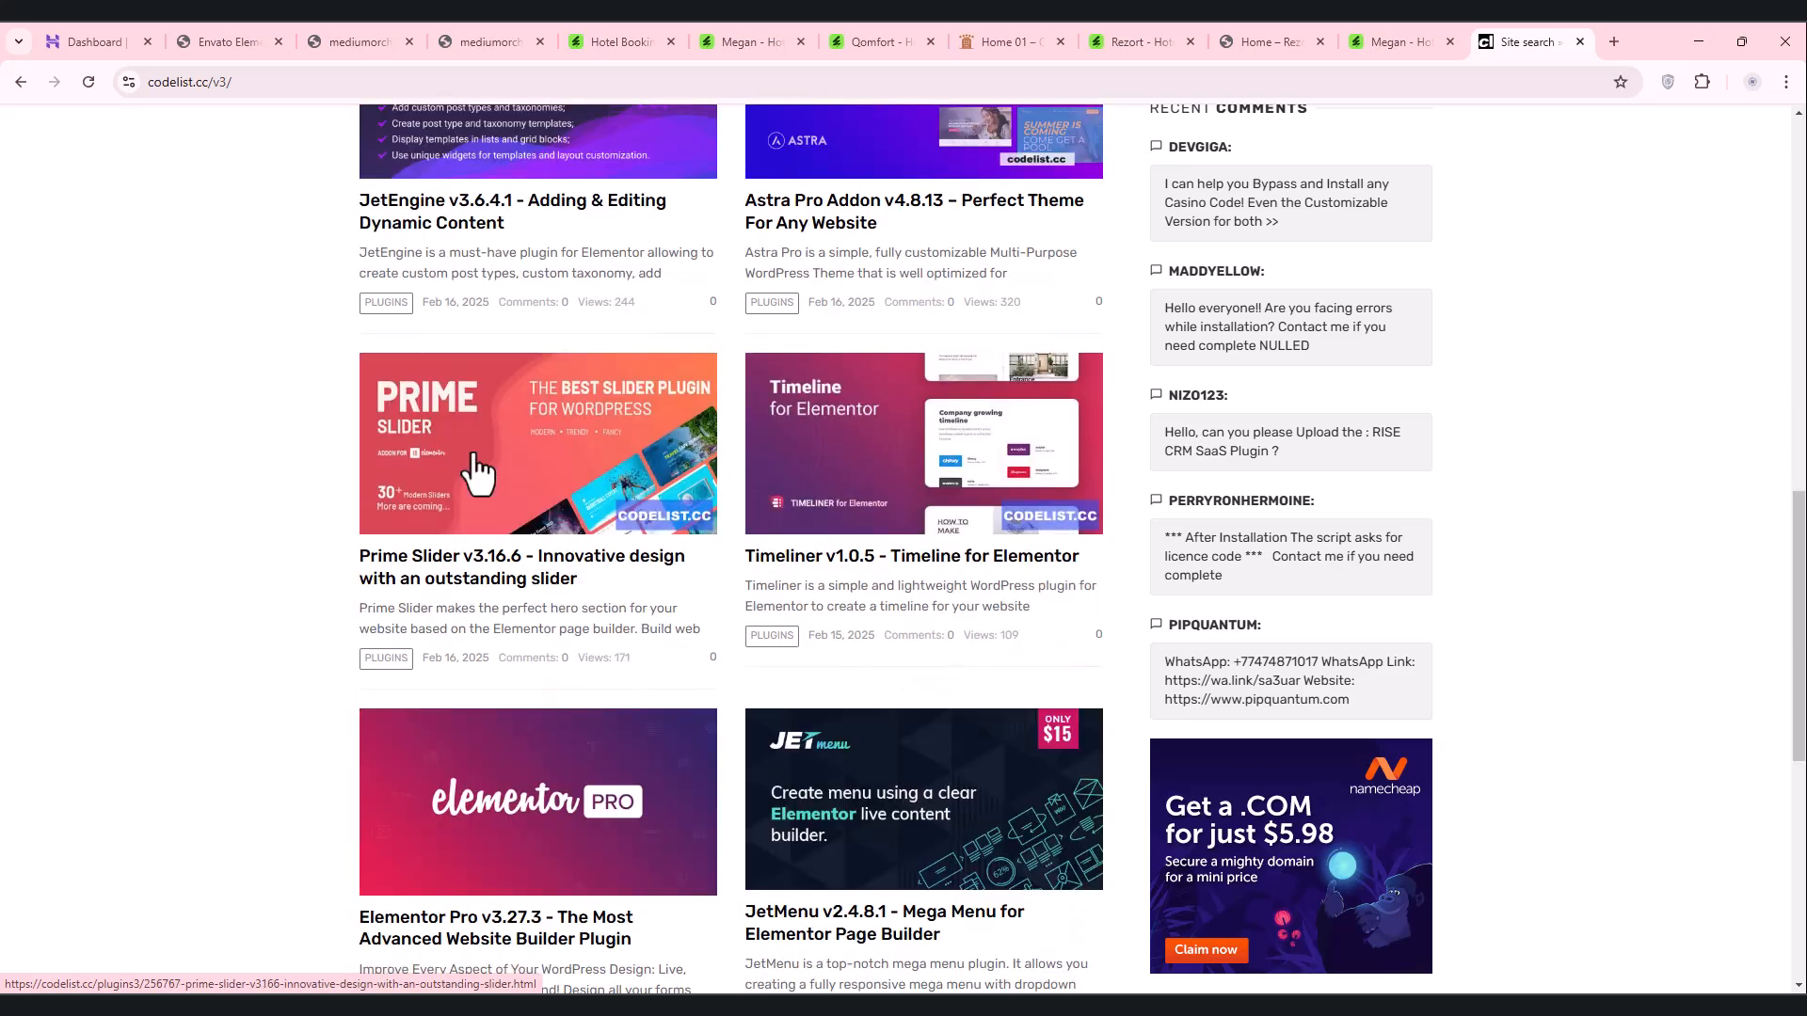
{"action": "scroll", "coordinate": [831, 591], "scroll_direction": "down", "scroll_amount": 2}
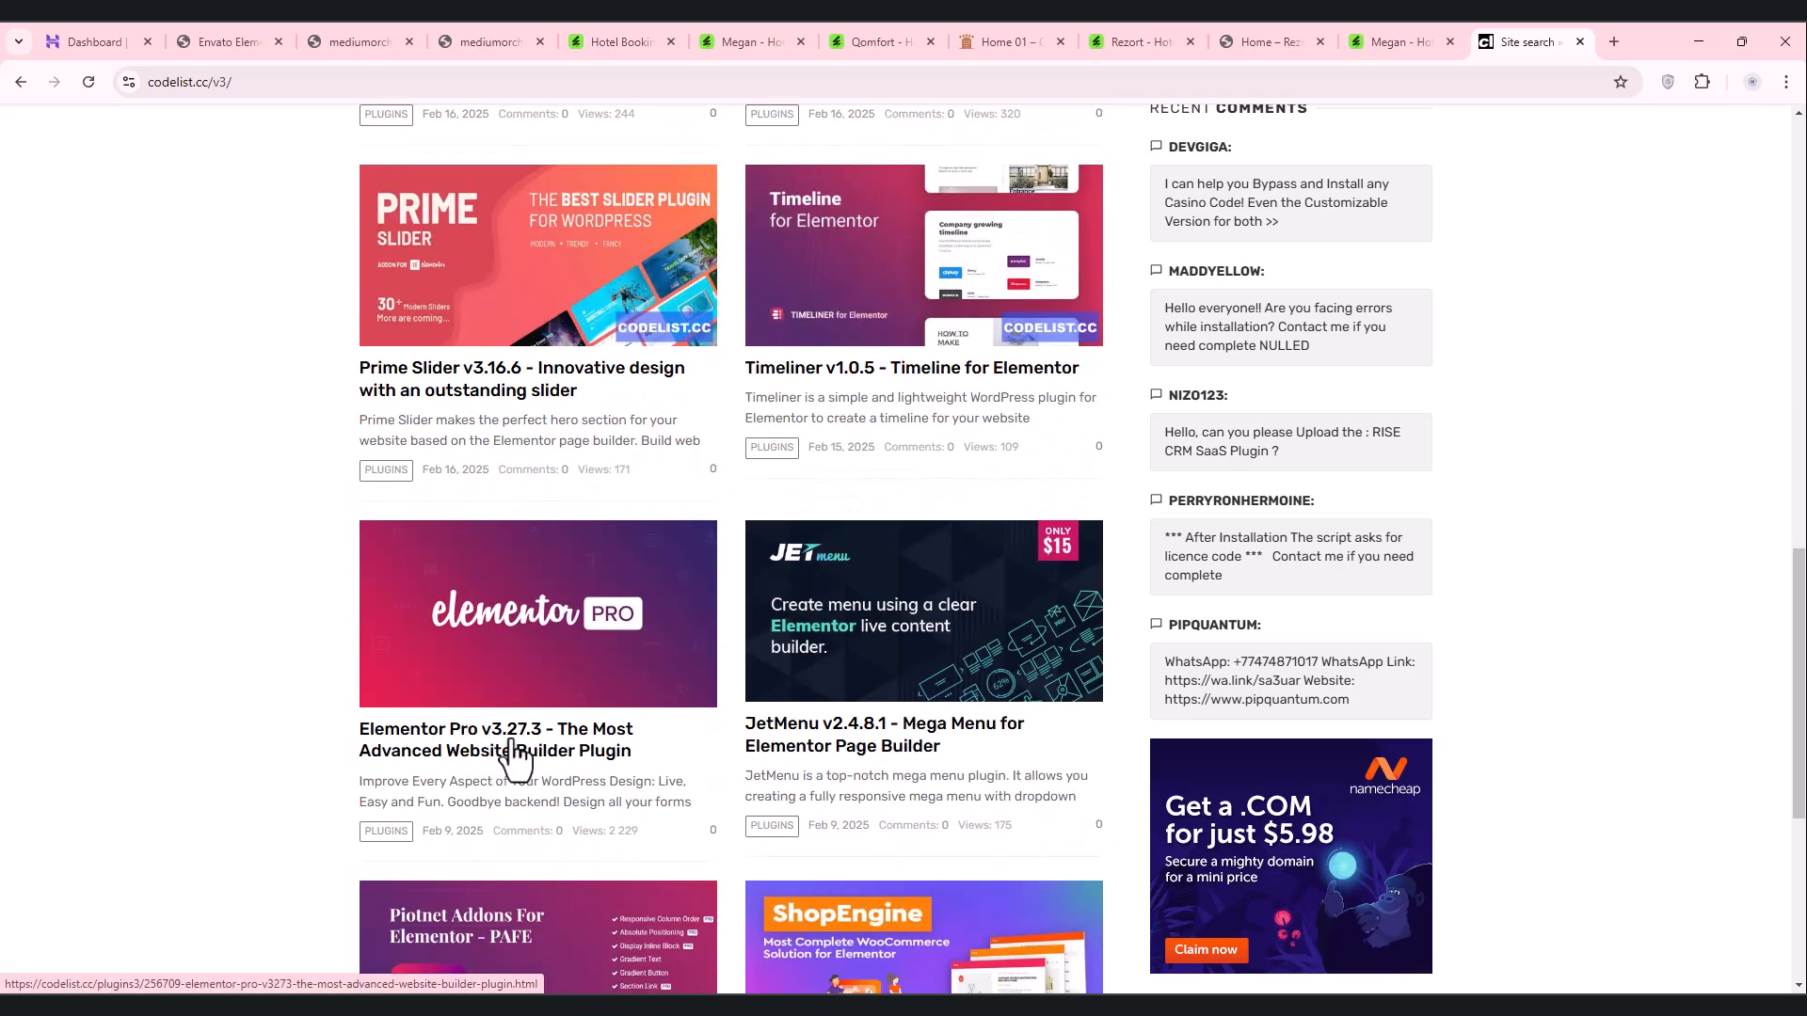
{"action": "scroll", "coordinate": [516, 753], "scroll_direction": "down", "scroll_amount": 1}
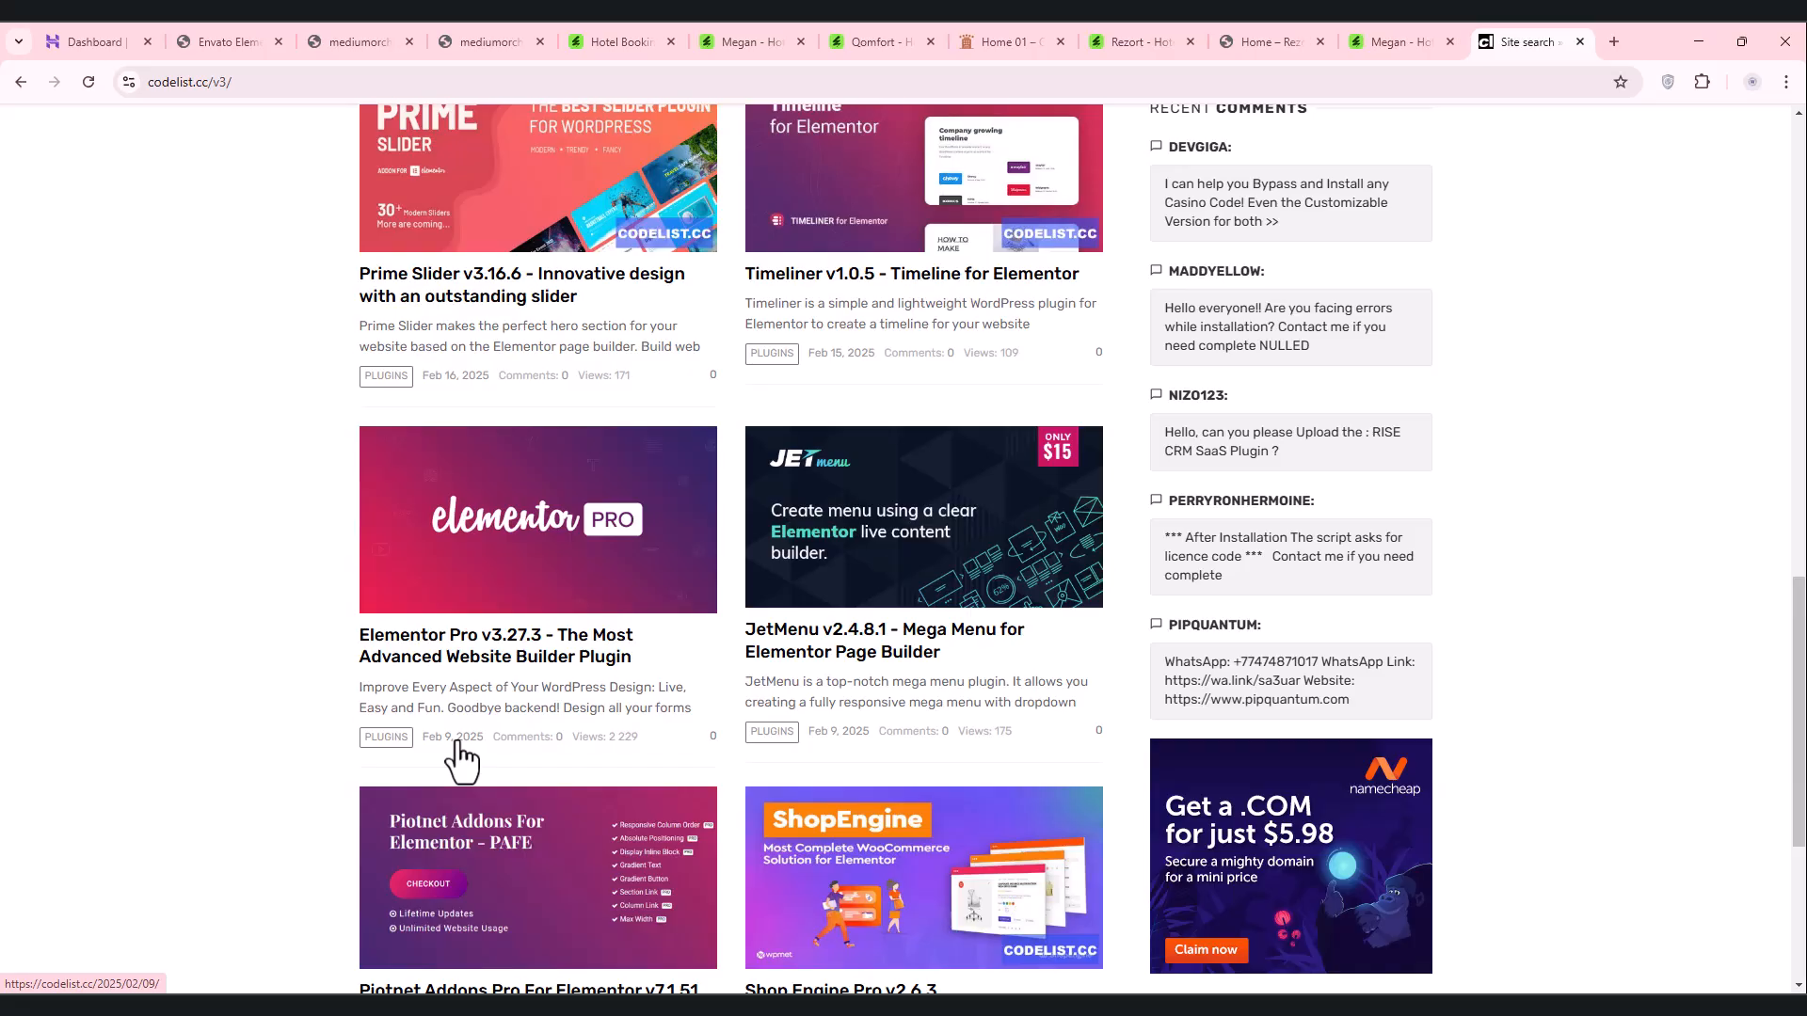
{"action": "scroll", "coordinate": [649, 685], "scroll_direction": "up", "scroll_amount": 4}
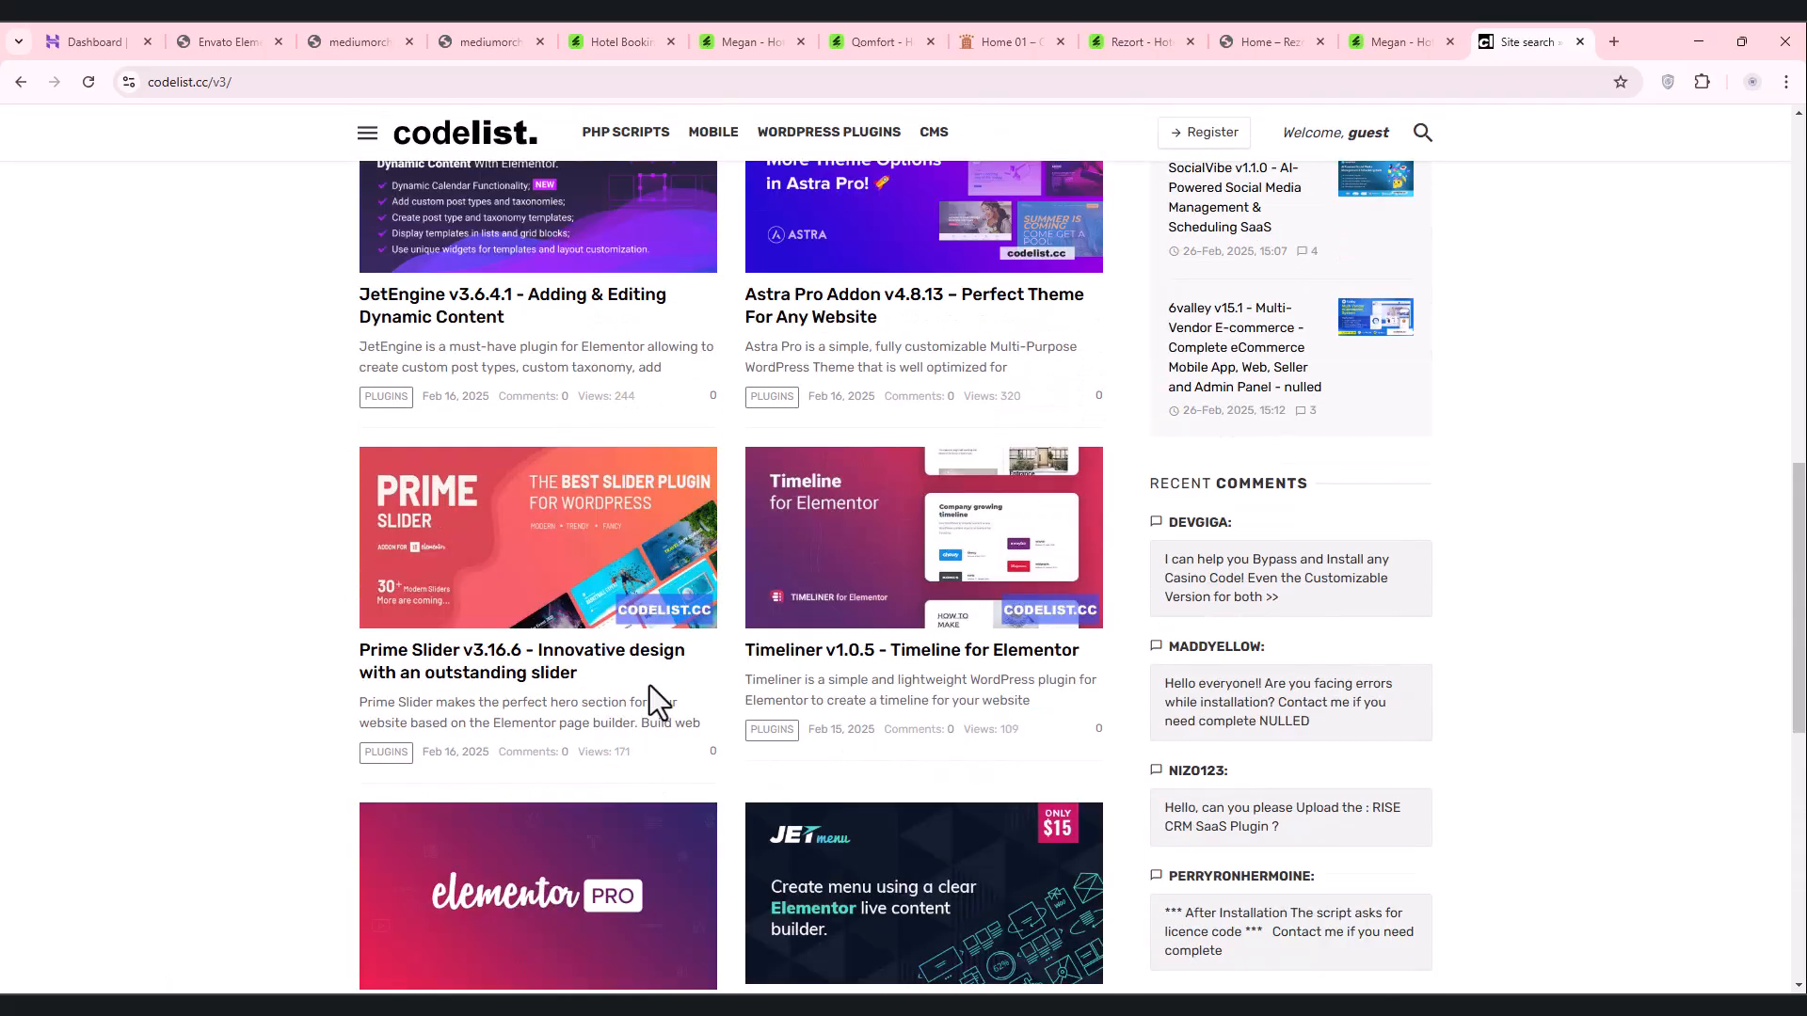
{"action": "scroll", "coordinate": [649, 696], "scroll_direction": "up", "scroll_amount": 5}
{"action": "scroll", "coordinate": [649, 696], "scroll_direction": "down", "scroll_amount": 4}
{"action": "scroll", "coordinate": [640, 711], "scroll_direction": "down", "scroll_amount": 9}
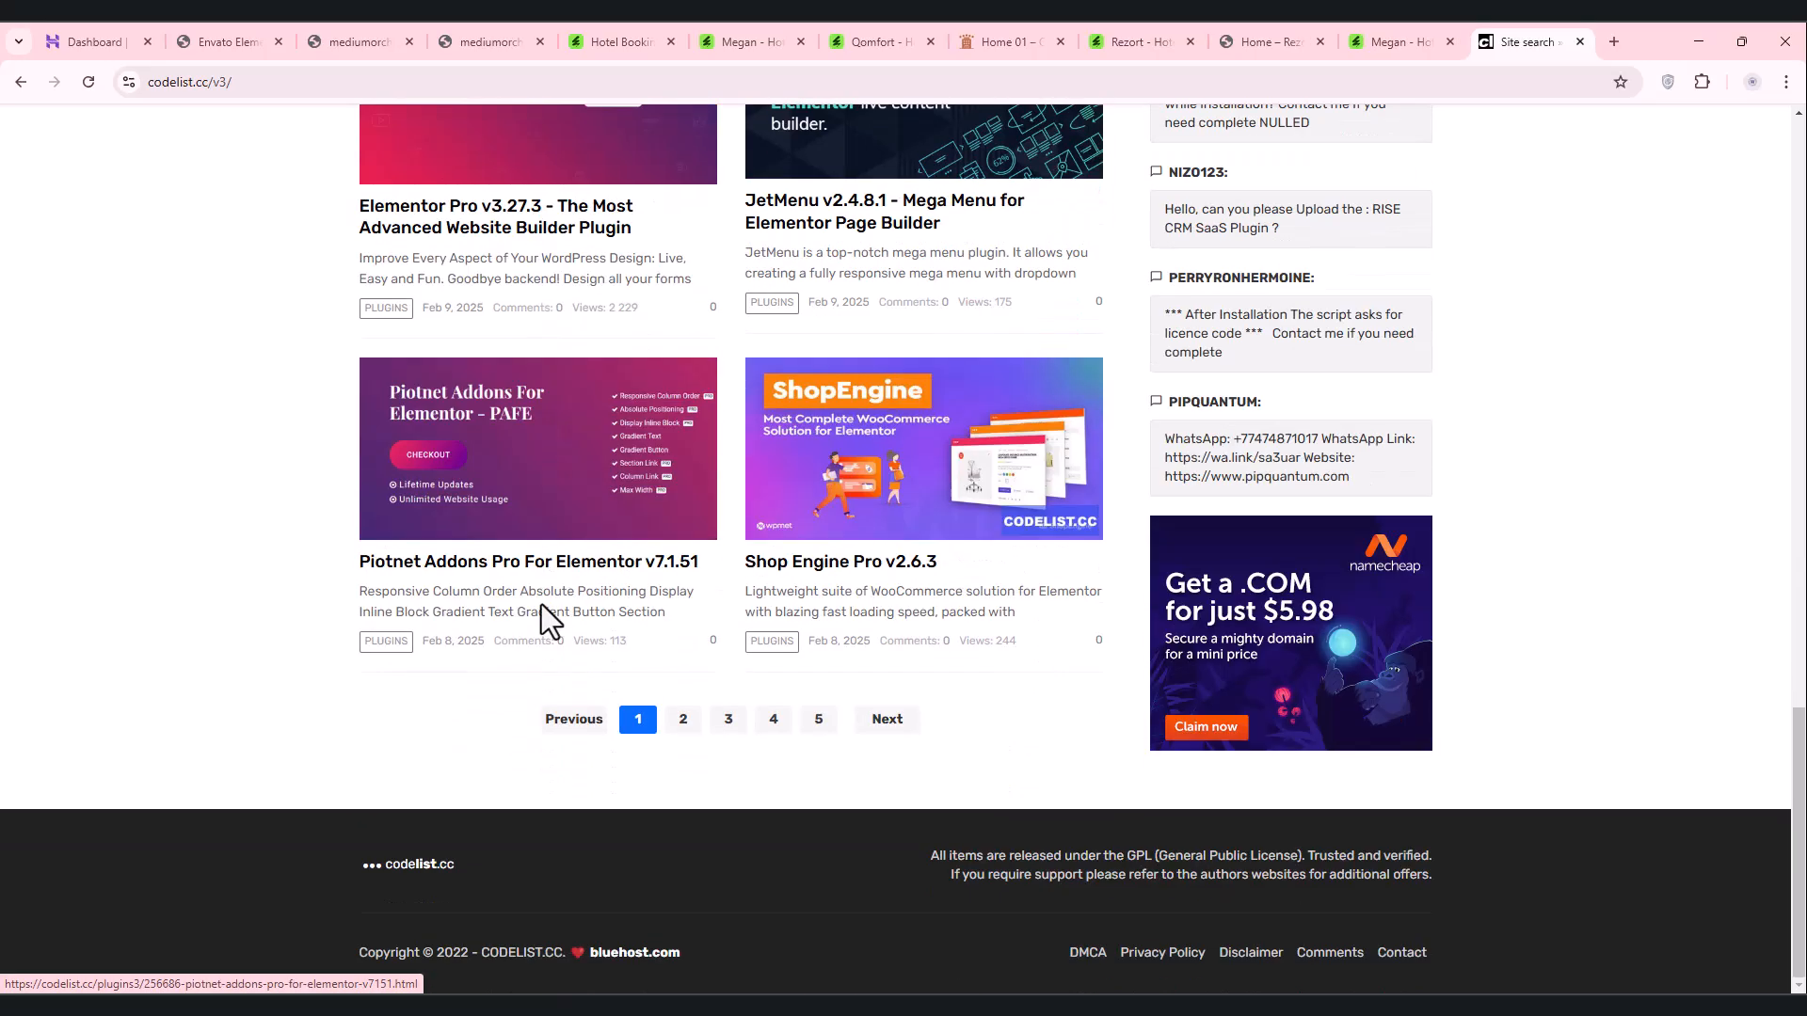
Step: Look back at the Elementor Pro v3.27.3 listing, and close the codelist search tab
{"action": "scroll", "coordinate": [540, 602], "scroll_direction": "up", "scroll_amount": 10}
{"action": "scroll", "coordinate": [508, 611], "scroll_direction": "down", "scroll_amount": 6}
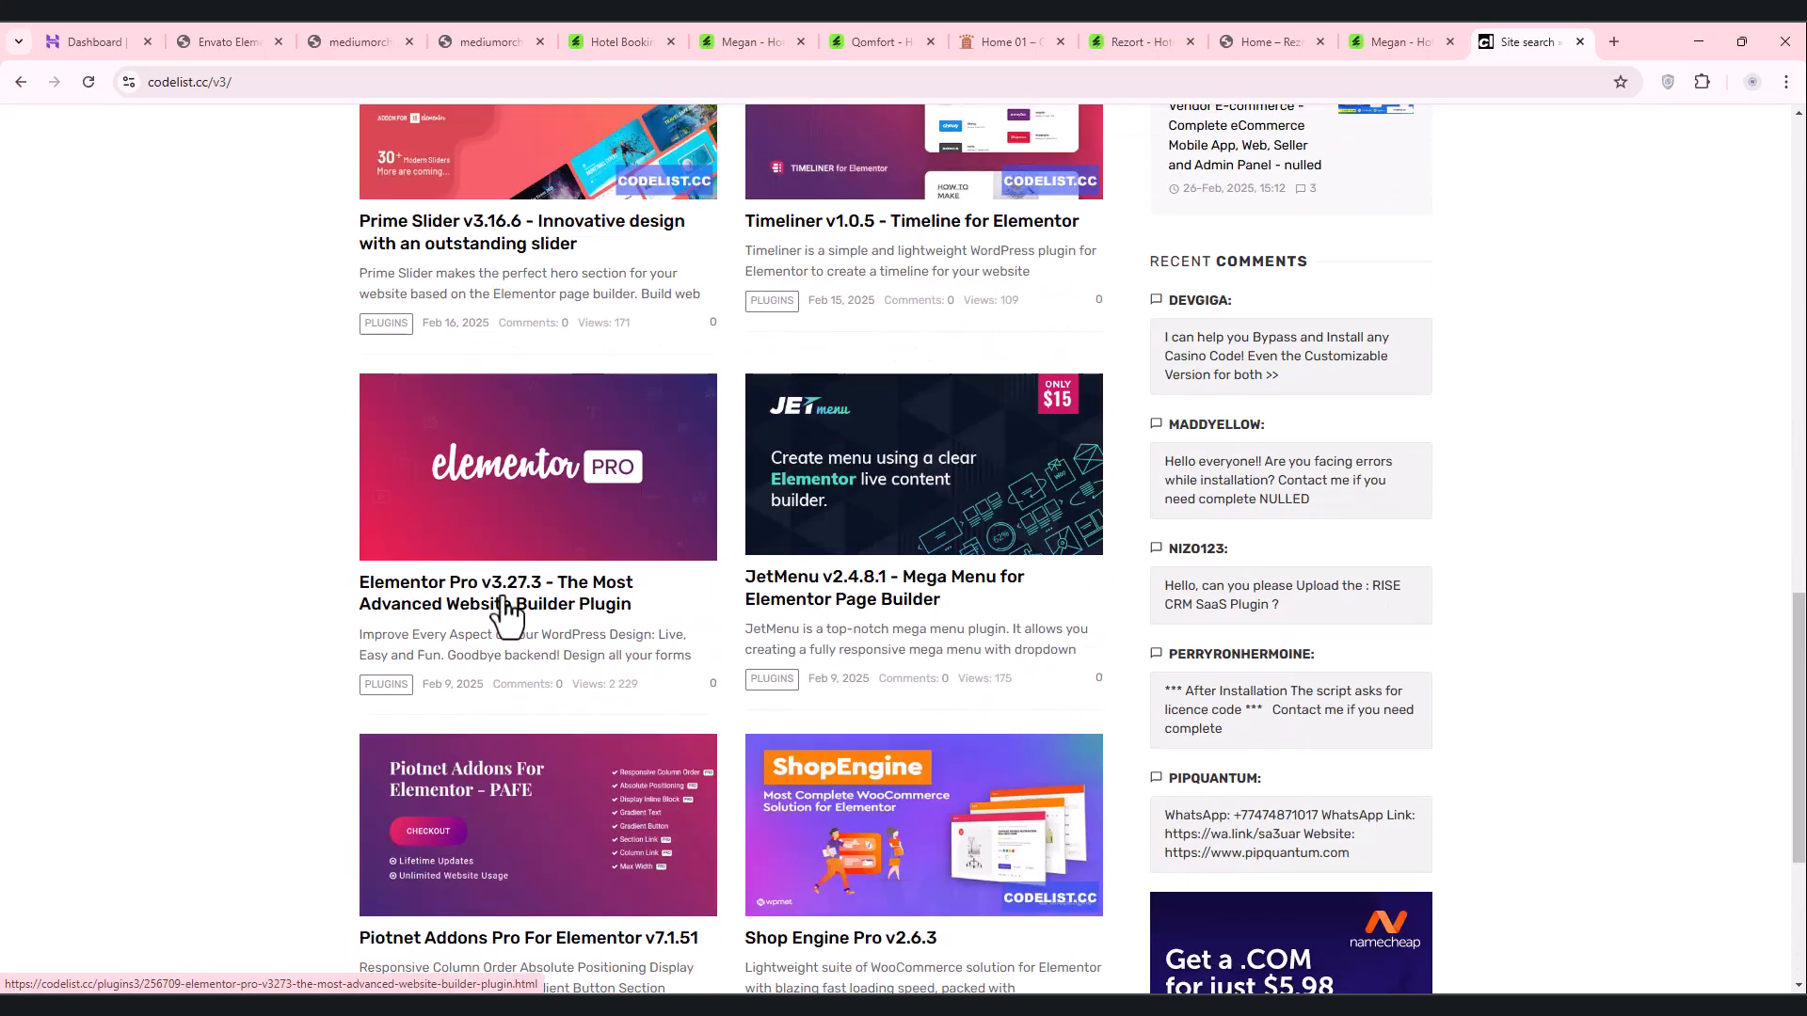
{"action": "left_click", "coordinate": [1579, 43]}
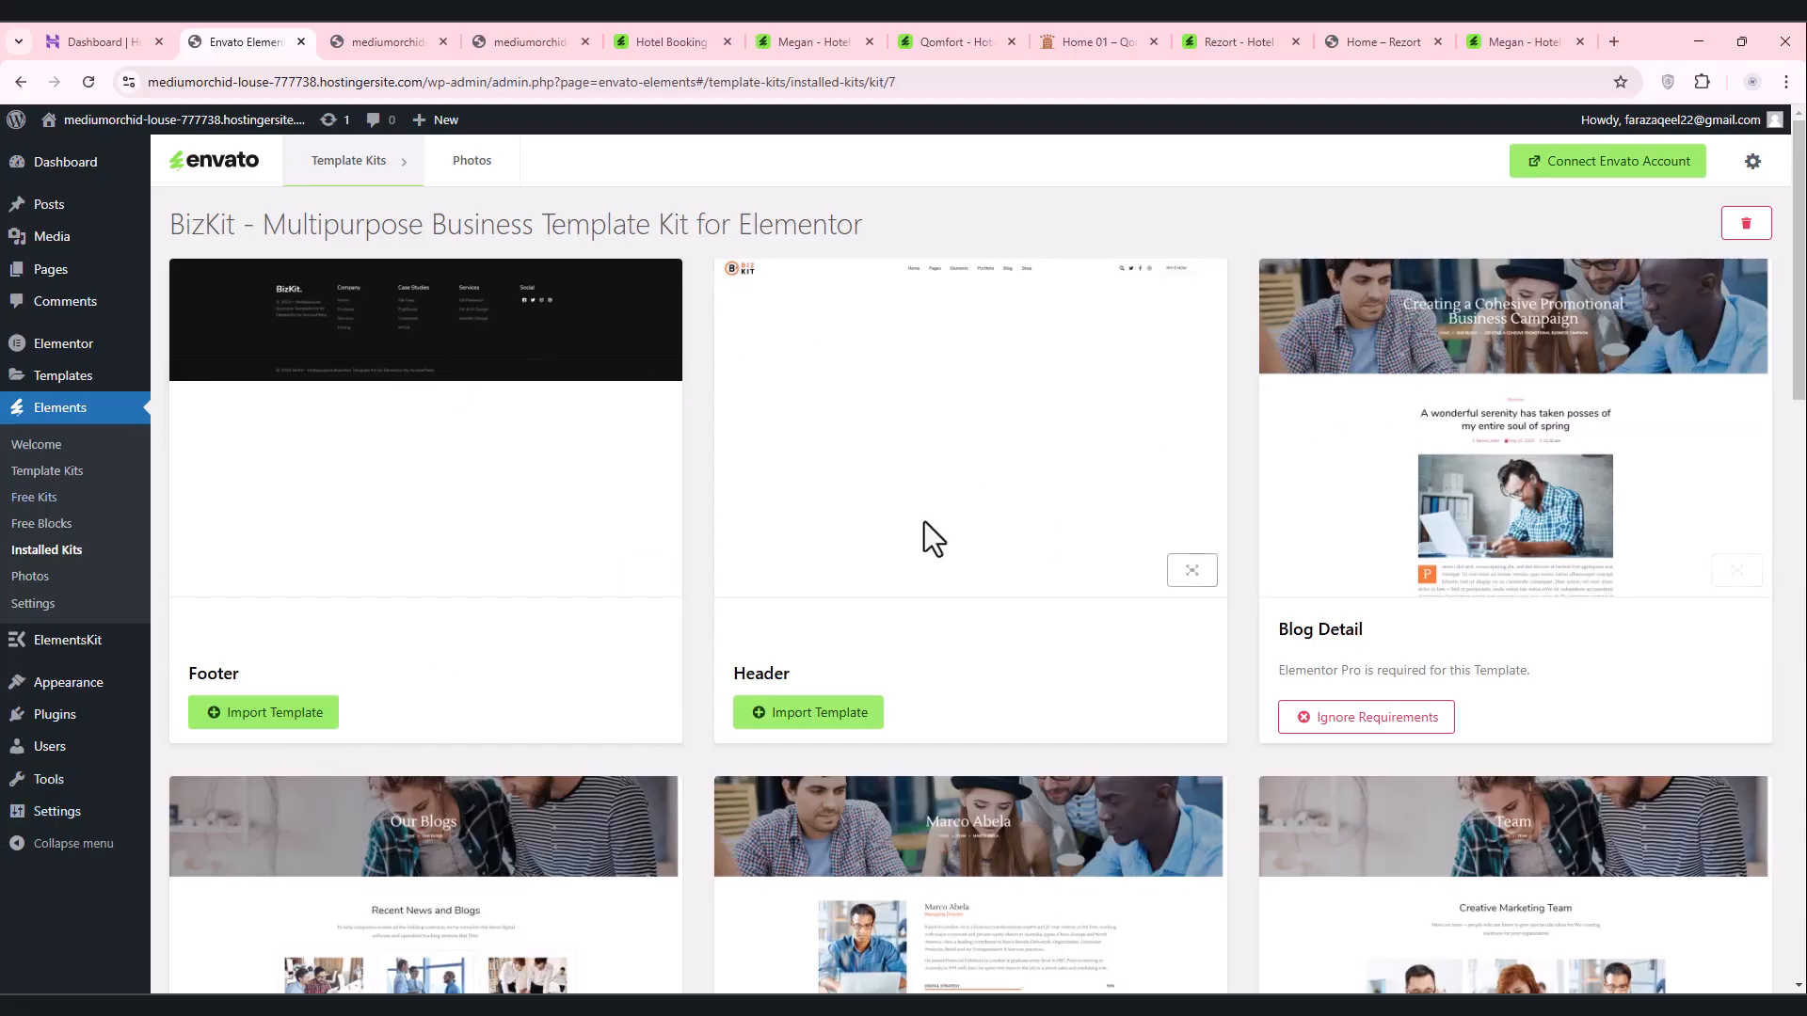
Step: Review the BizKit kit's templates, return to the installed kits and open the BizKit template kit again
{"action": "scroll", "coordinate": [931, 508], "scroll_direction": "down", "scroll_amount": 5}
{"action": "scroll", "coordinate": [918, 546], "scroll_direction": "down", "scroll_amount": 10}
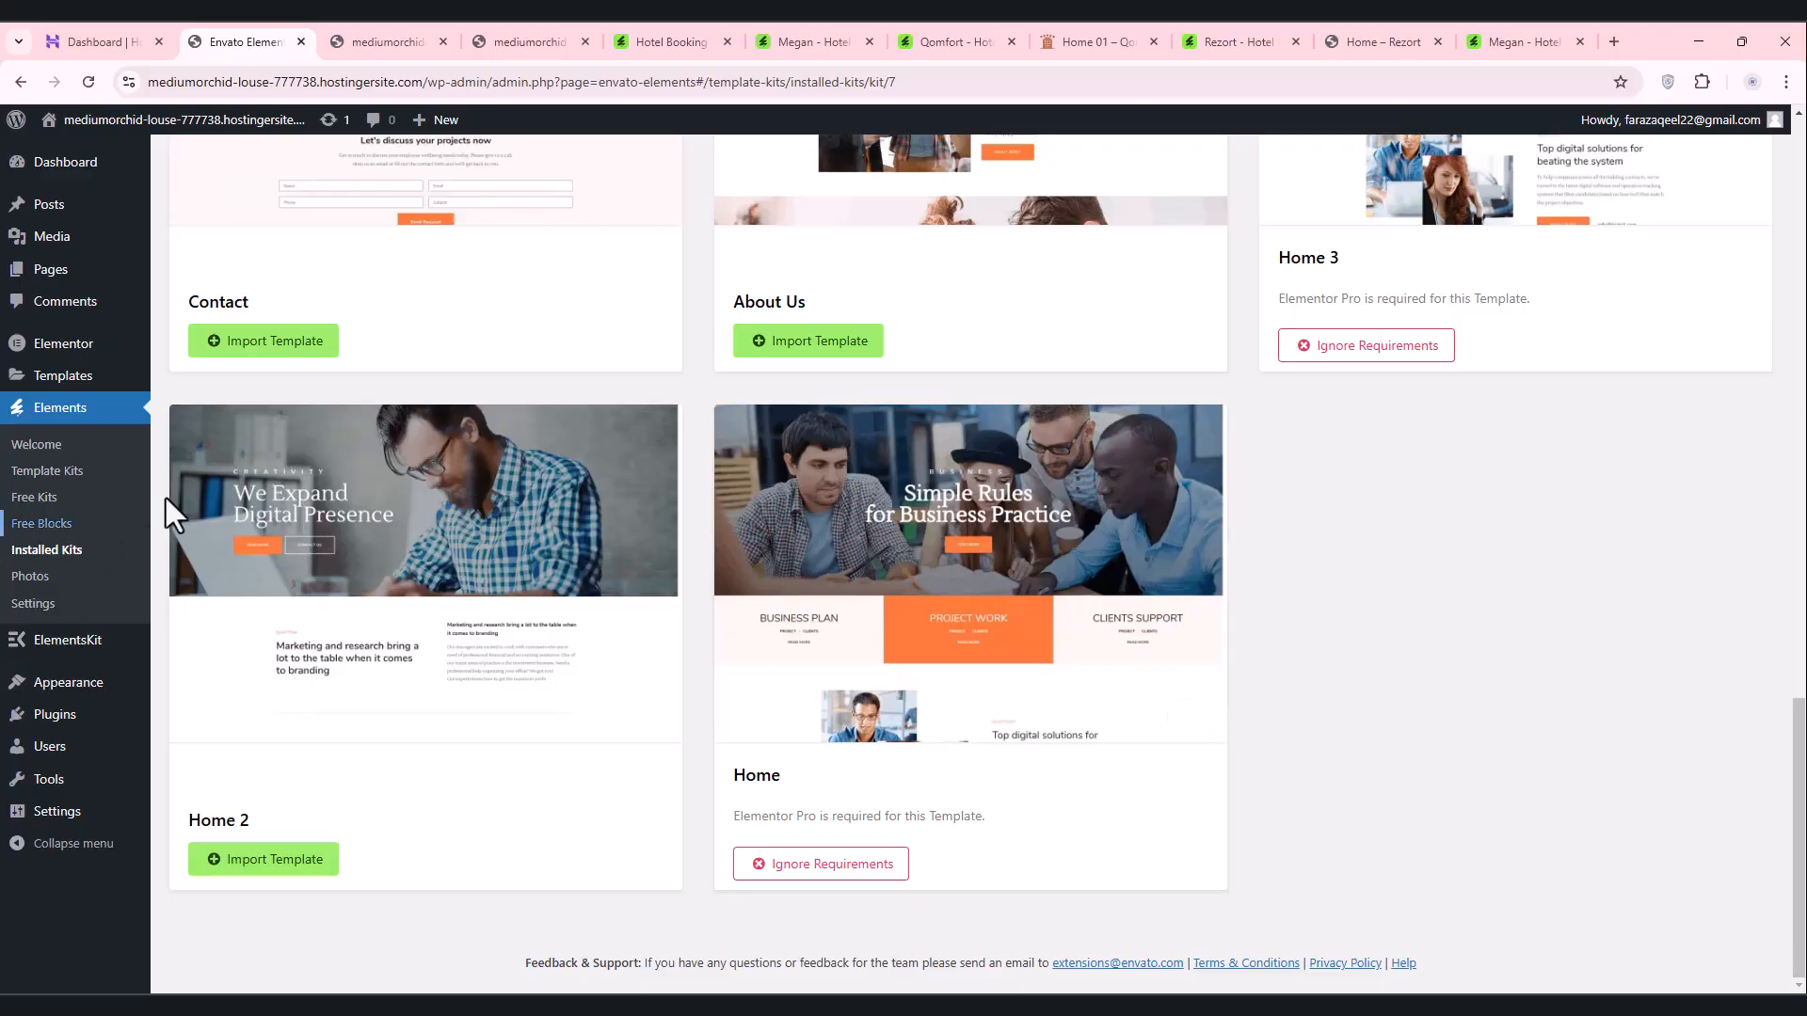
{"action": "left_click", "coordinate": [26, 552]}
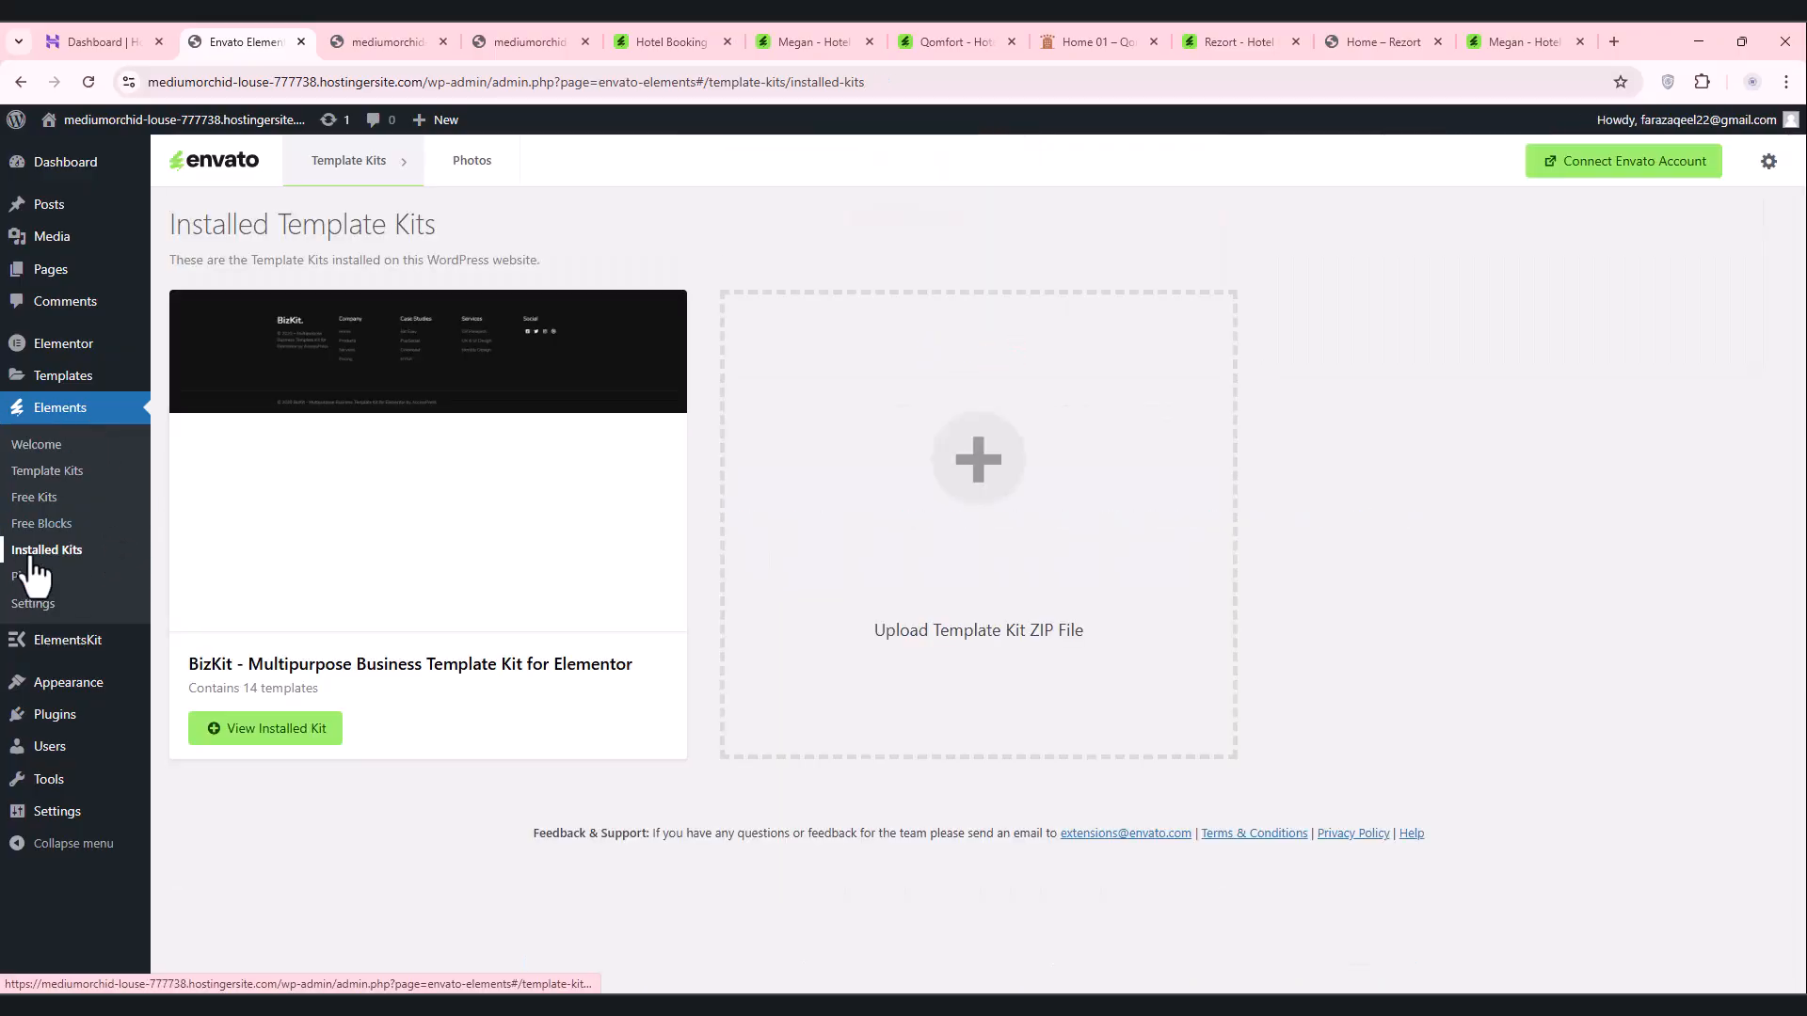
{"action": "left_click", "coordinate": [281, 734]}
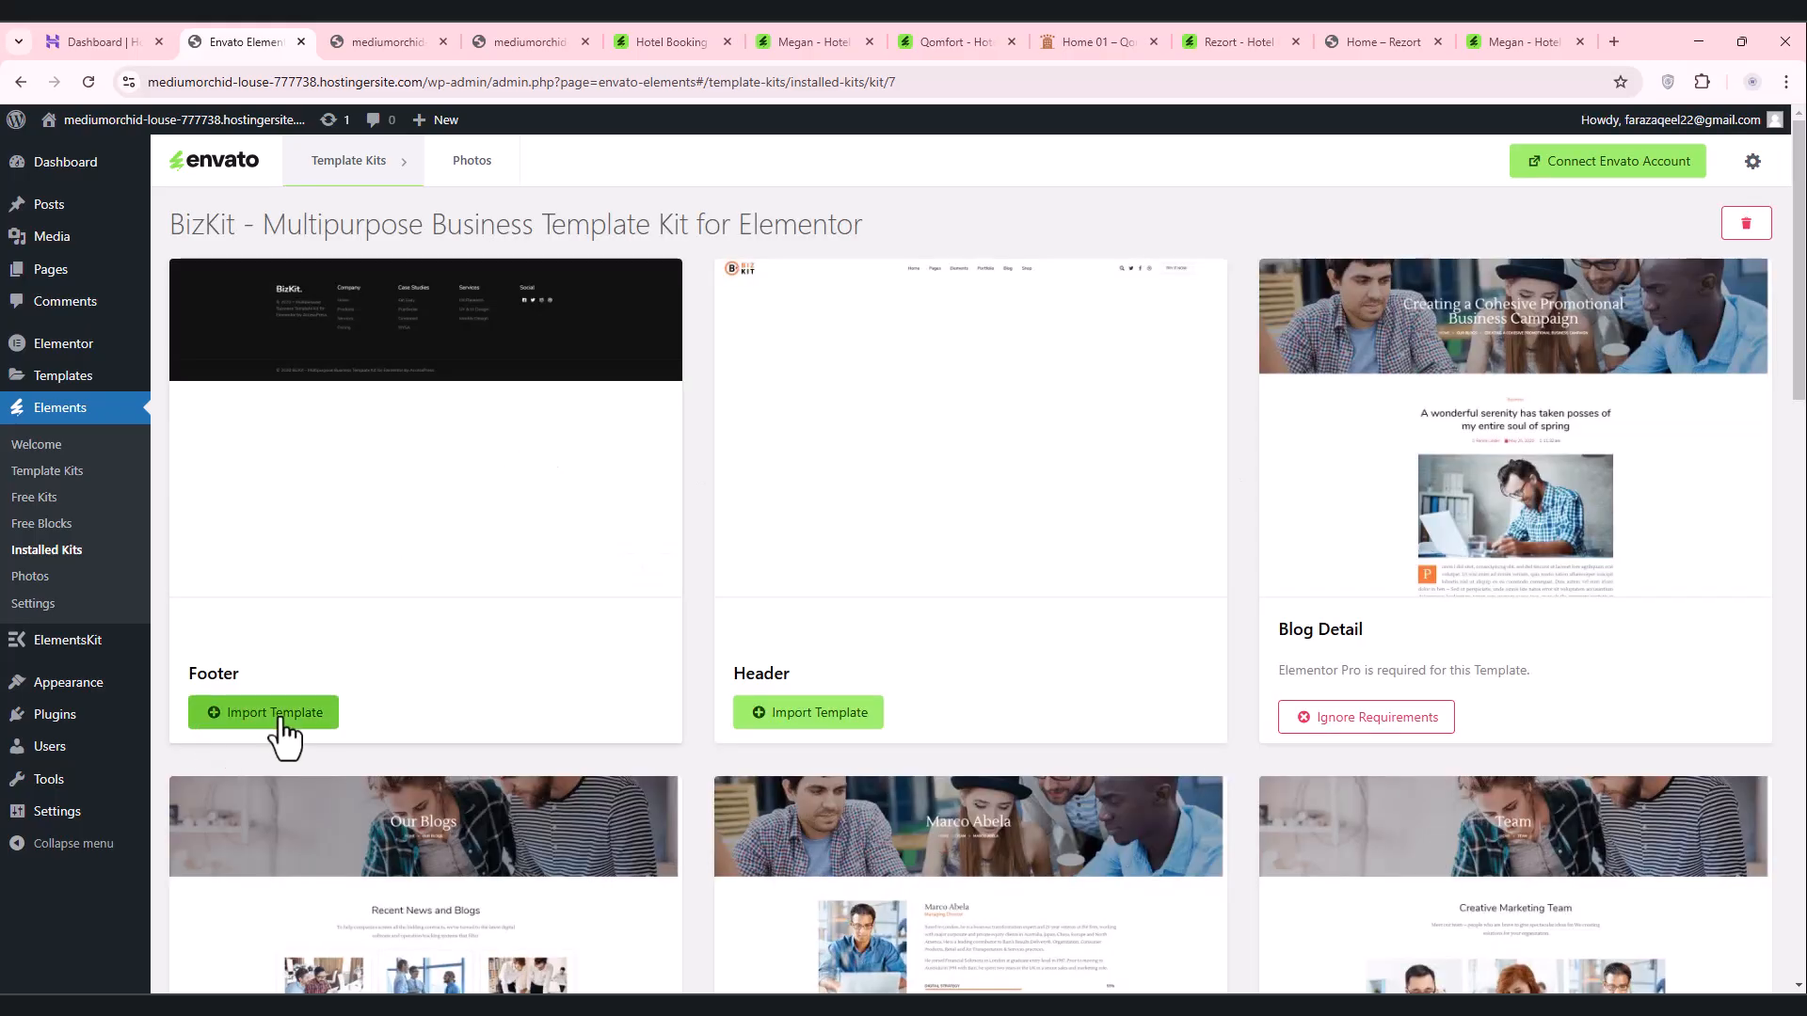
Step: Import the Footer, Header and Blog Detail templates, ignoring the Elementor Pro requirement for Blog Detail
{"action": "left_click", "coordinate": [280, 721]}
{"action": "left_click", "coordinate": [805, 717]}
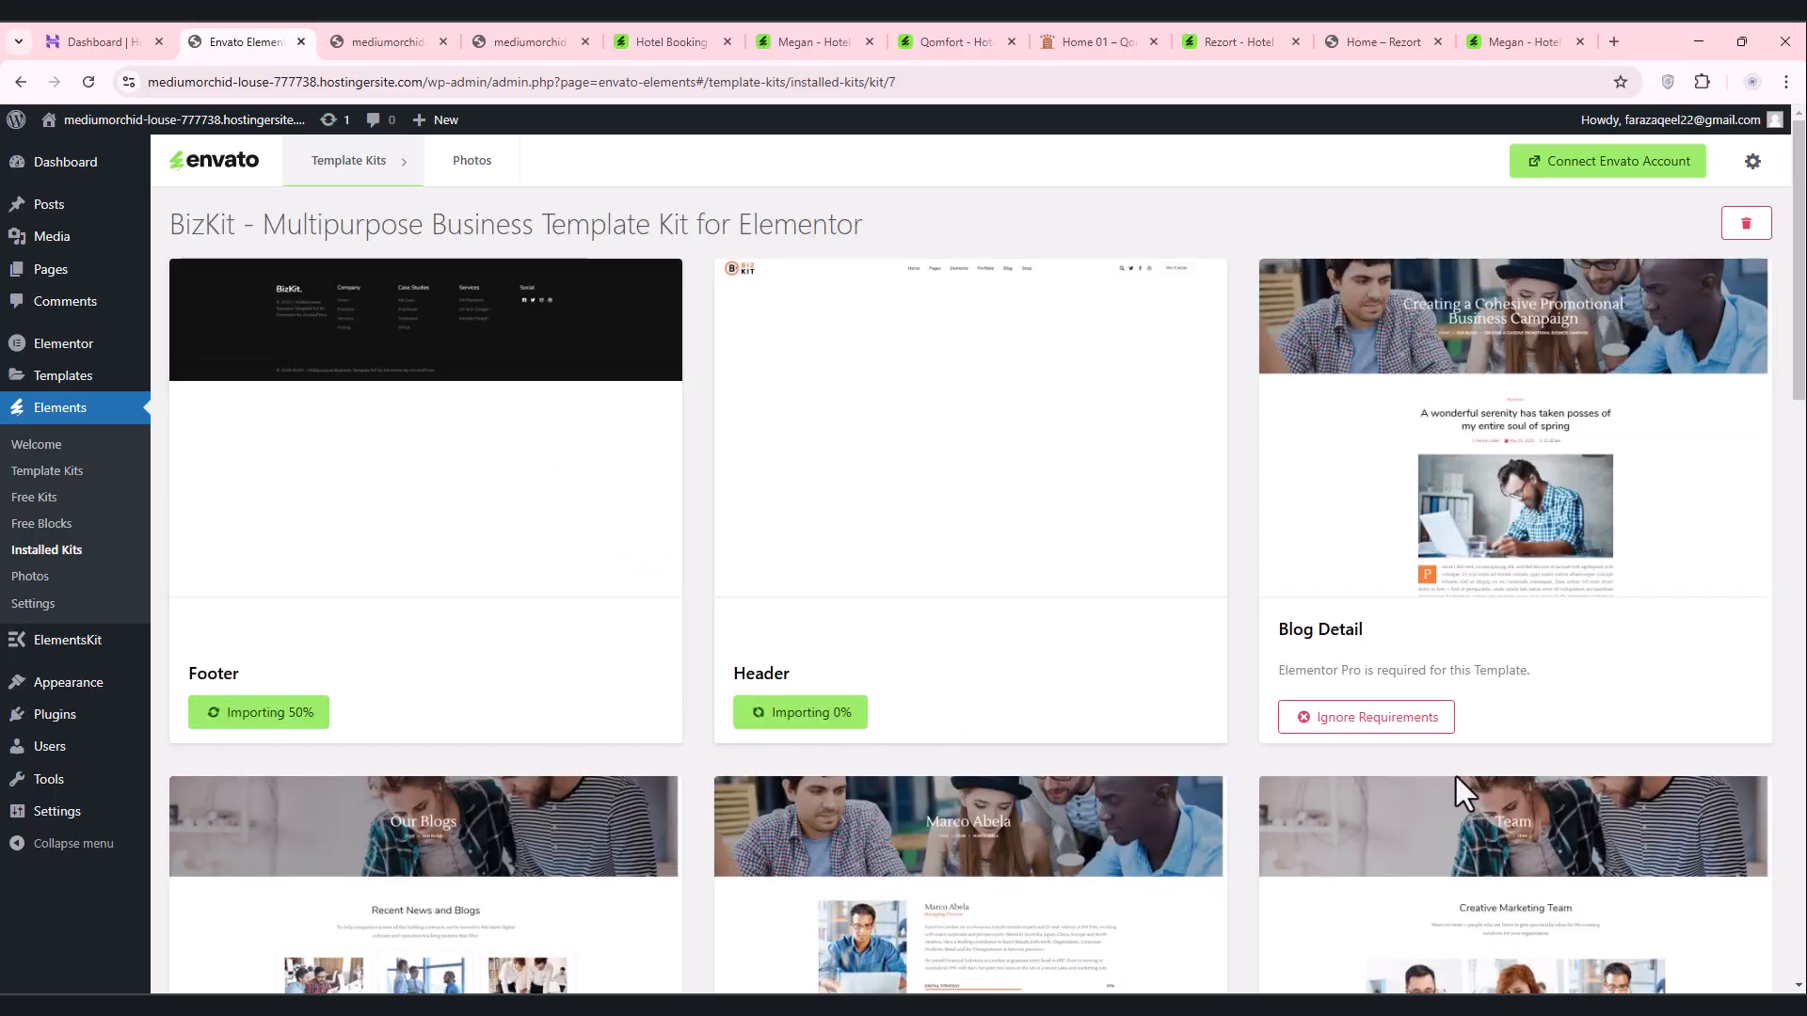
{"action": "left_click", "coordinate": [1400, 726]}
{"action": "left_click", "coordinate": [1362, 670]}
Step: Import the Blog, Team Detail, Team, FAQ, Service Detail and Services templates from the BizKit kit
{"action": "scroll", "coordinate": [568, 750], "scroll_direction": "down", "scroll_amount": 4}
{"action": "left_click", "coordinate": [267, 777]}
{"action": "left_click", "coordinate": [846, 767]}
{"action": "left_click", "coordinate": [1376, 771]}
{"action": "scroll", "coordinate": [1372, 777], "scroll_direction": "down", "scroll_amount": 5}
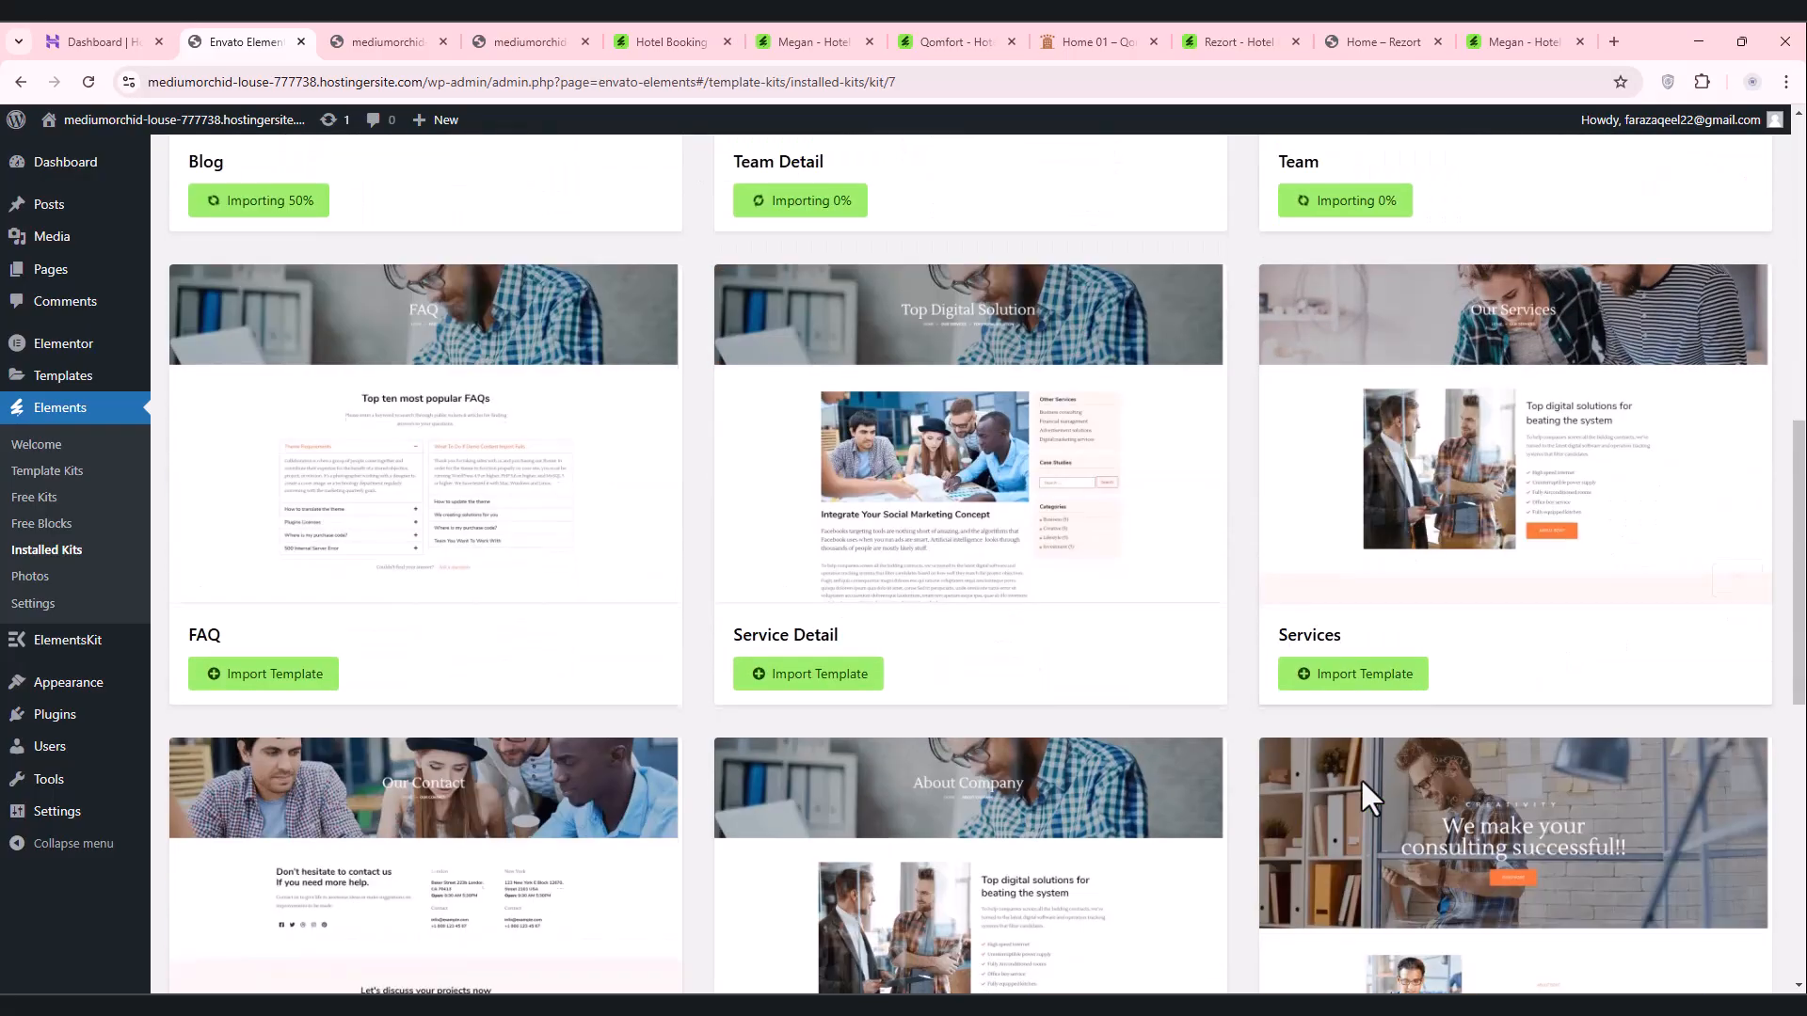
{"action": "left_click", "coordinate": [252, 679]}
{"action": "left_click", "coordinate": [802, 680]}
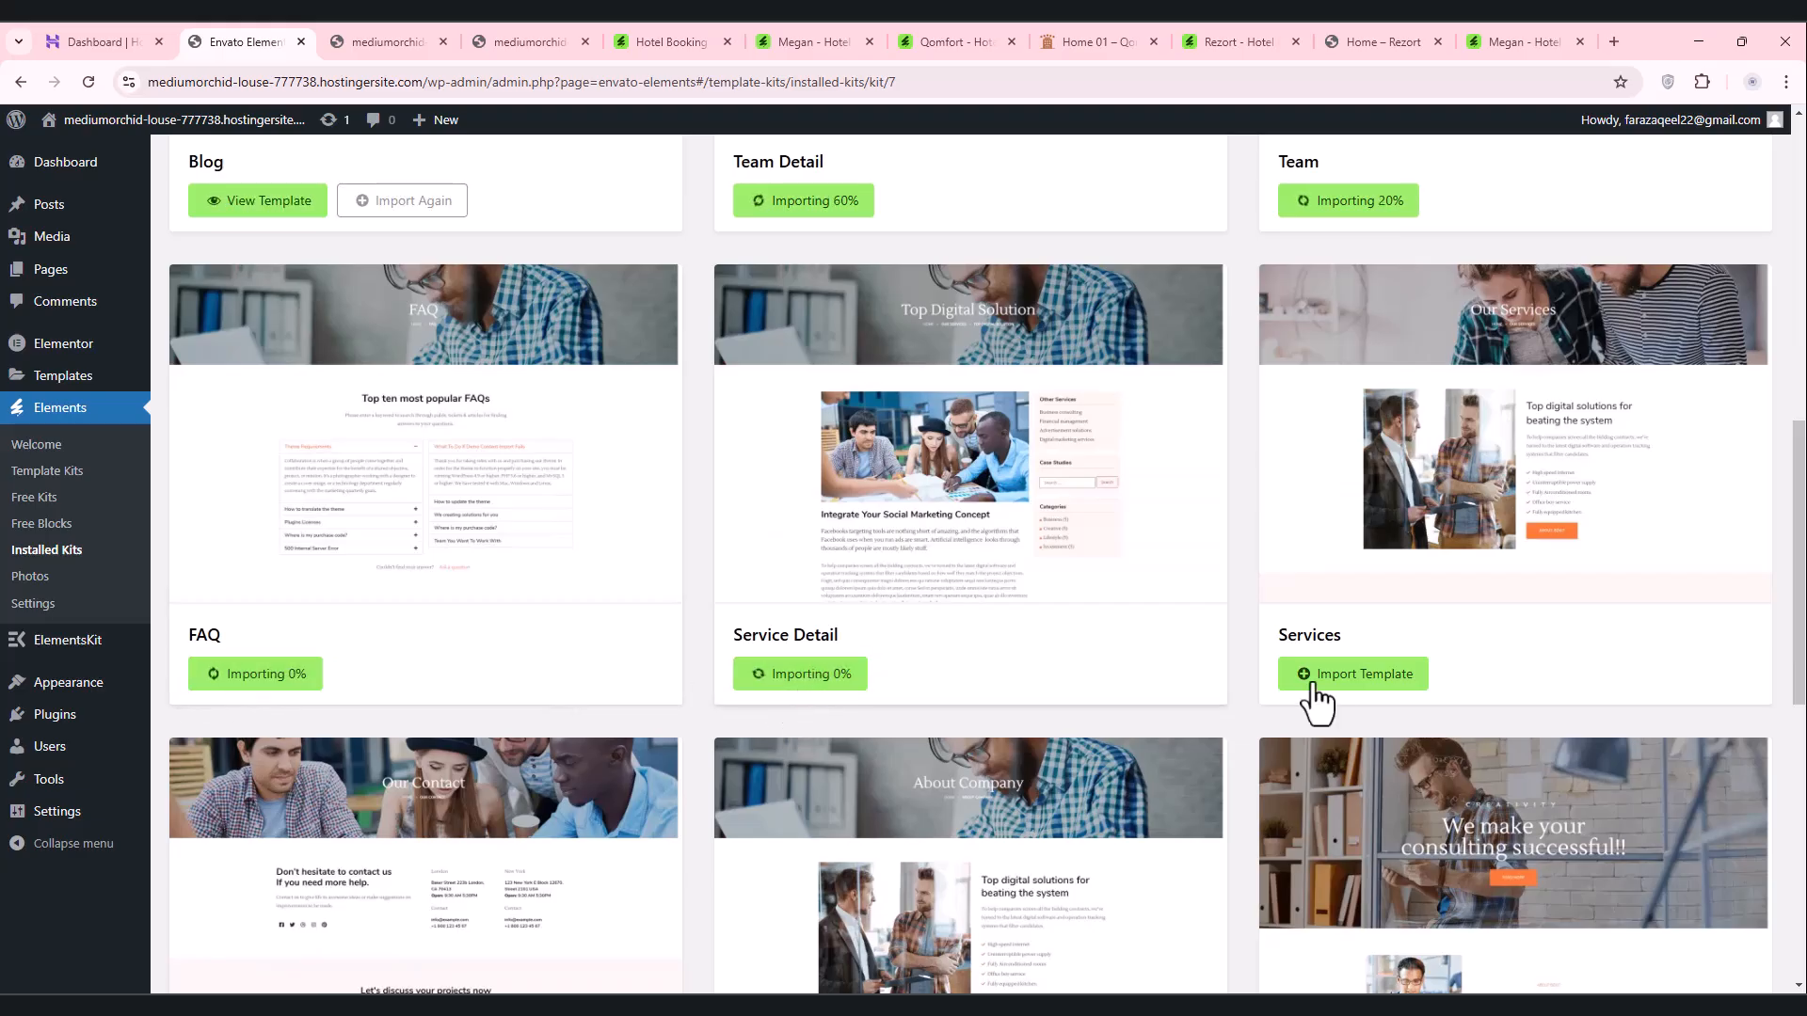
{"action": "left_click", "coordinate": [1364, 674]}
Step: Import the Contact, About Us, Home 3, Home 2 and Home templates, ignoring the Elementor Pro requirement for Home 3 and Home
{"action": "scroll", "coordinate": [1167, 752], "scroll_direction": "down", "scroll_amount": 5}
{"action": "left_click", "coordinate": [320, 721]}
{"action": "left_click", "coordinate": [819, 721]}
{"action": "left_click", "coordinate": [1360, 726]}
{"action": "scroll", "coordinate": [1349, 590], "scroll_direction": "down", "scroll_amount": 3}
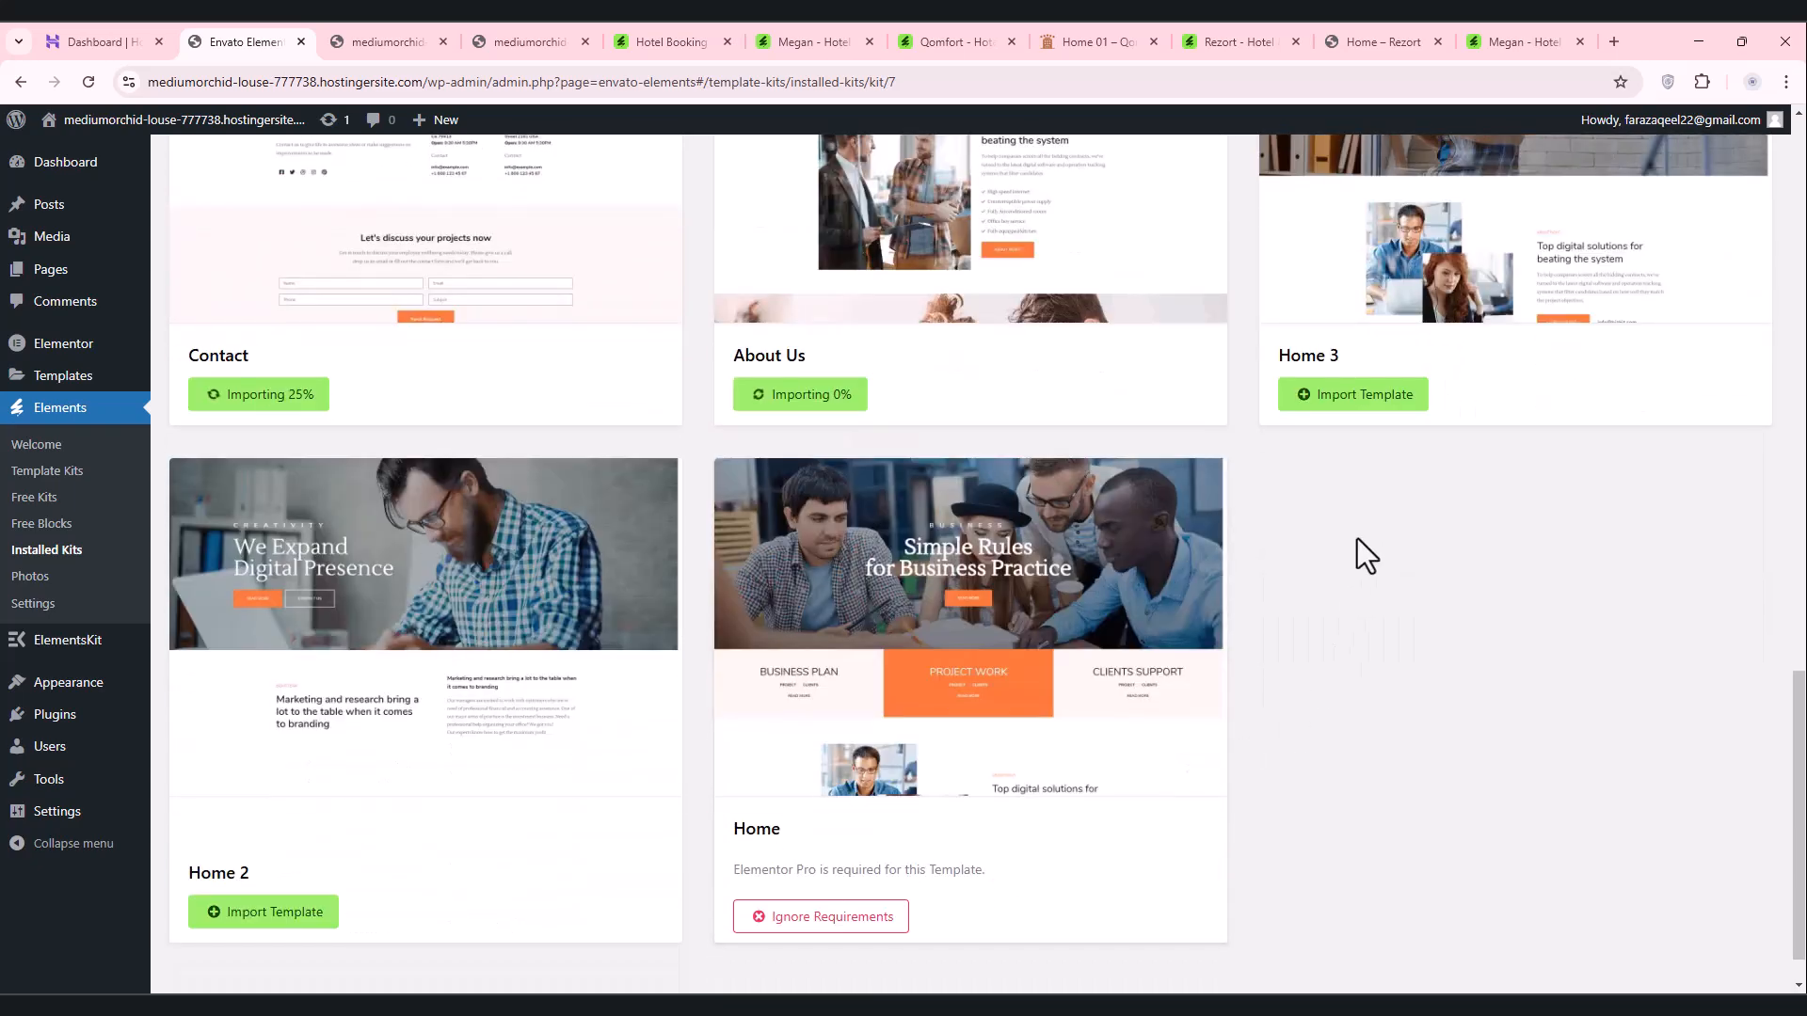
{"action": "left_click", "coordinate": [1360, 395]}
{"action": "left_click", "coordinate": [236, 913]}
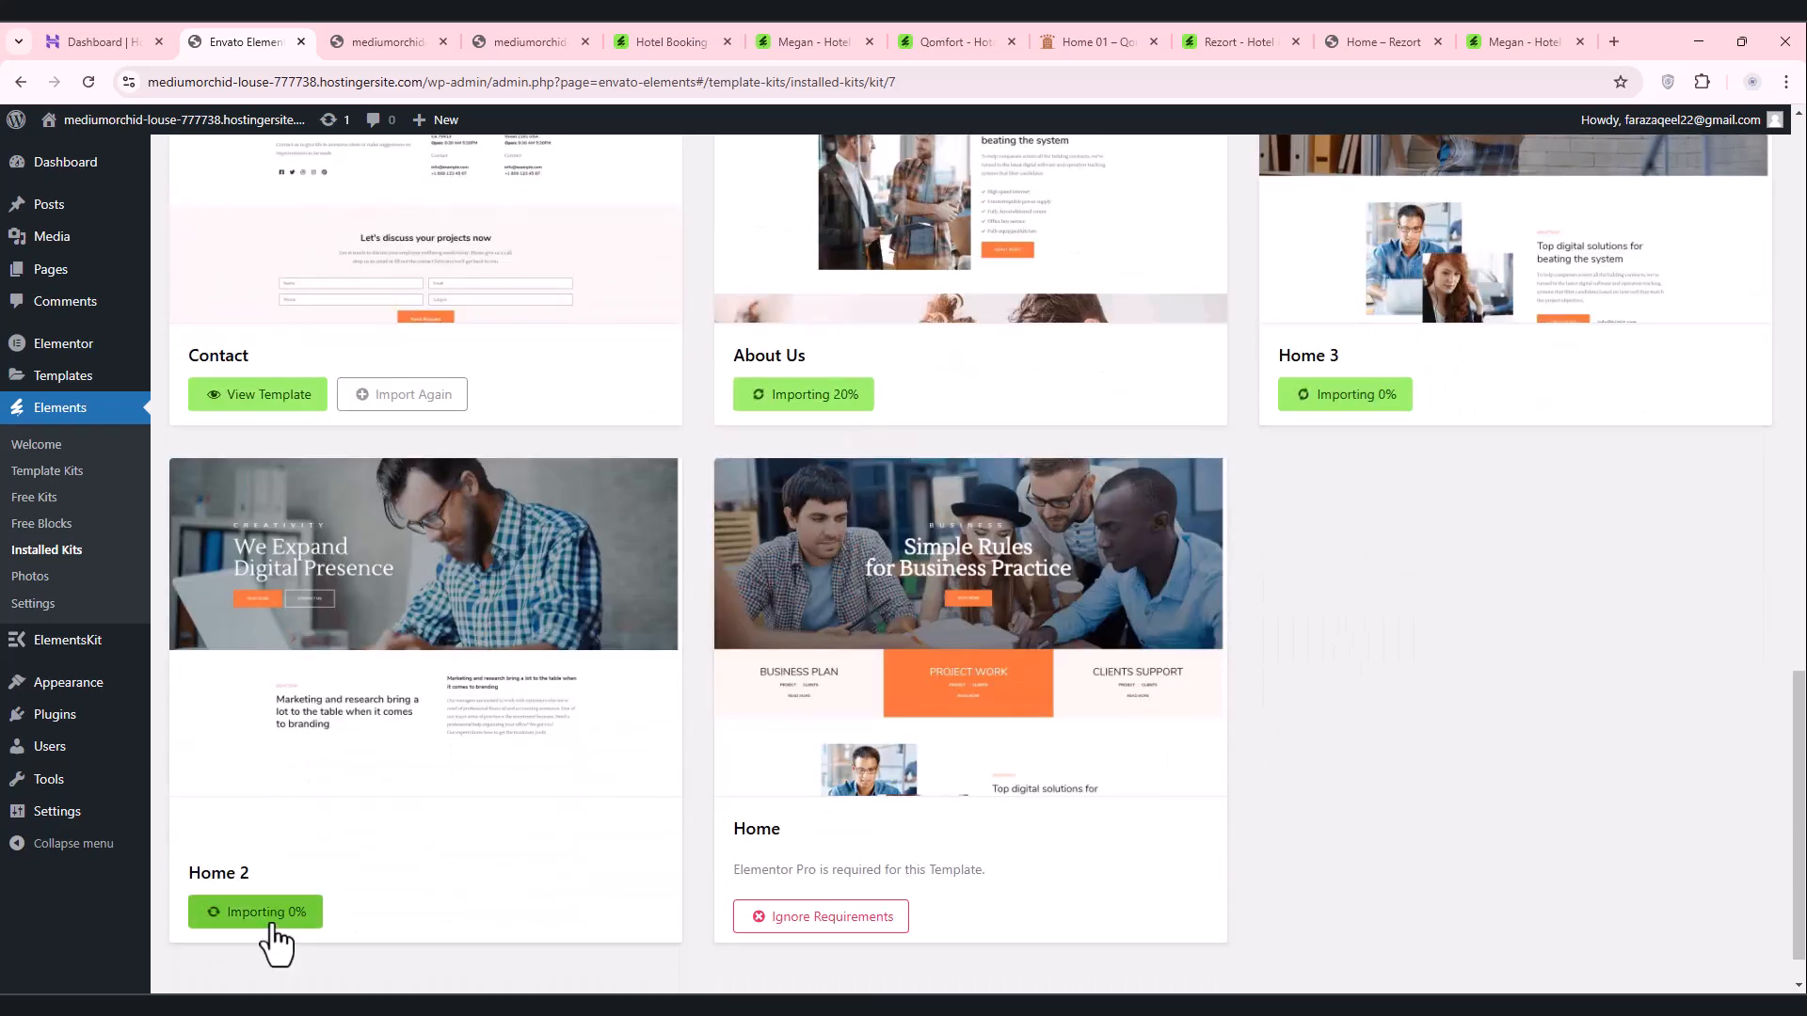
{"action": "left_click", "coordinate": [821, 917]}
{"action": "left_click", "coordinate": [812, 868]}
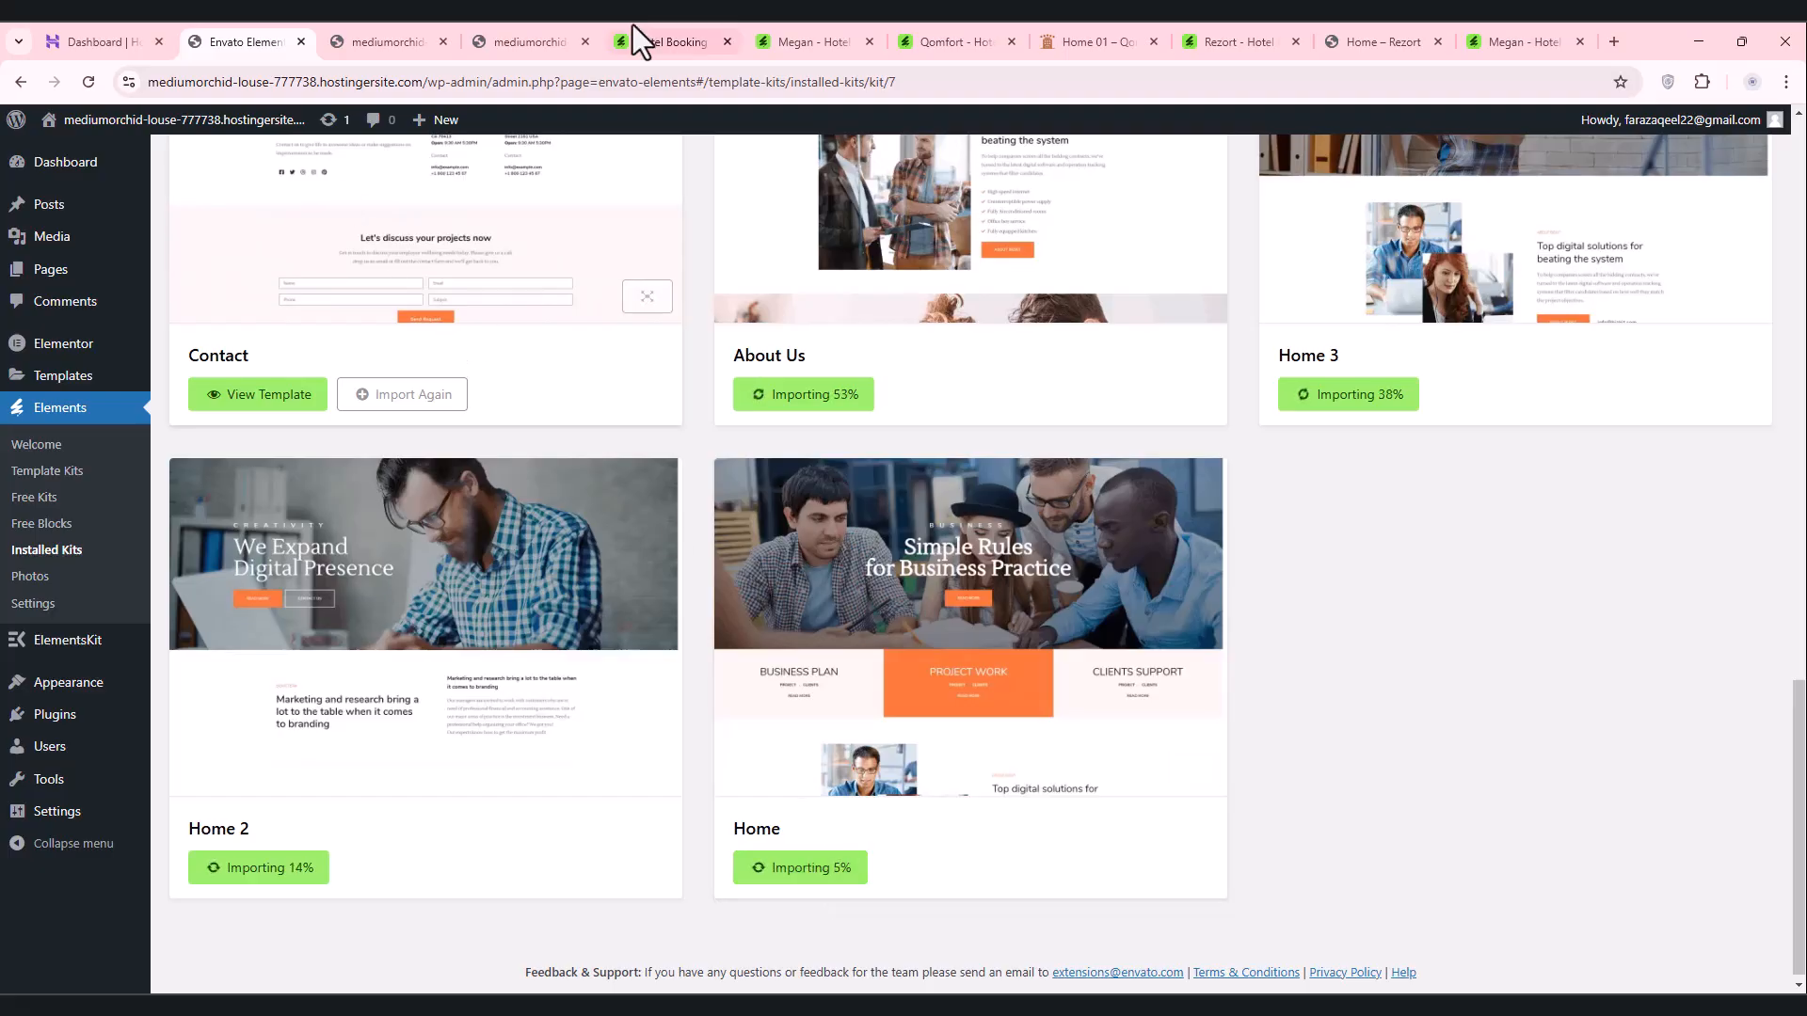
Step: Load the WordPress site's public homepage again in its existing browser tab
{"action": "left_click", "coordinate": [354, 40]}
{"action": "left_click", "coordinate": [364, 82]}
{"action": "key", "text": "Return"}
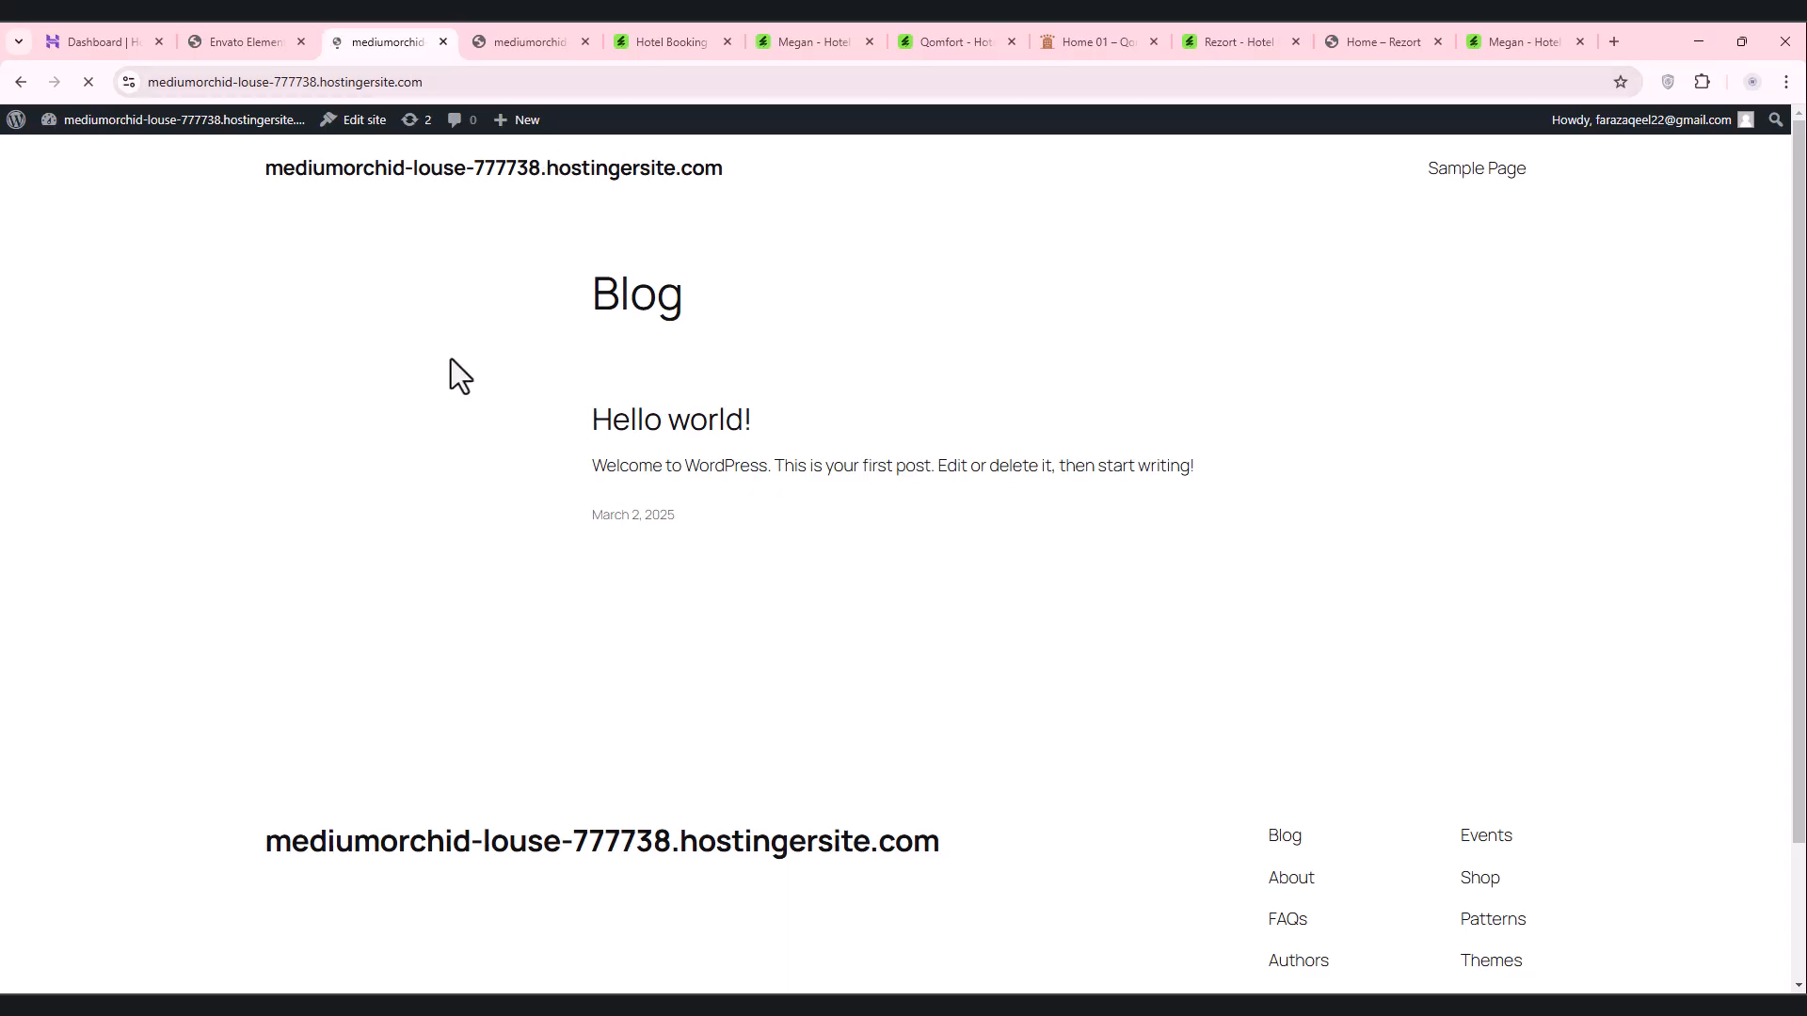
Step: Close the duplicate site tab and all hotel template preview tabs, keeping Hostinger, Envato Elements and the site's homepage open
{"action": "left_click", "coordinate": [584, 44]}
{"action": "left_click", "coordinate": [584, 44]}
{"action": "left_click", "coordinate": [584, 43]}
{"action": "left_click", "coordinate": [582, 43]}
{"action": "left_click", "coordinate": [581, 44]}
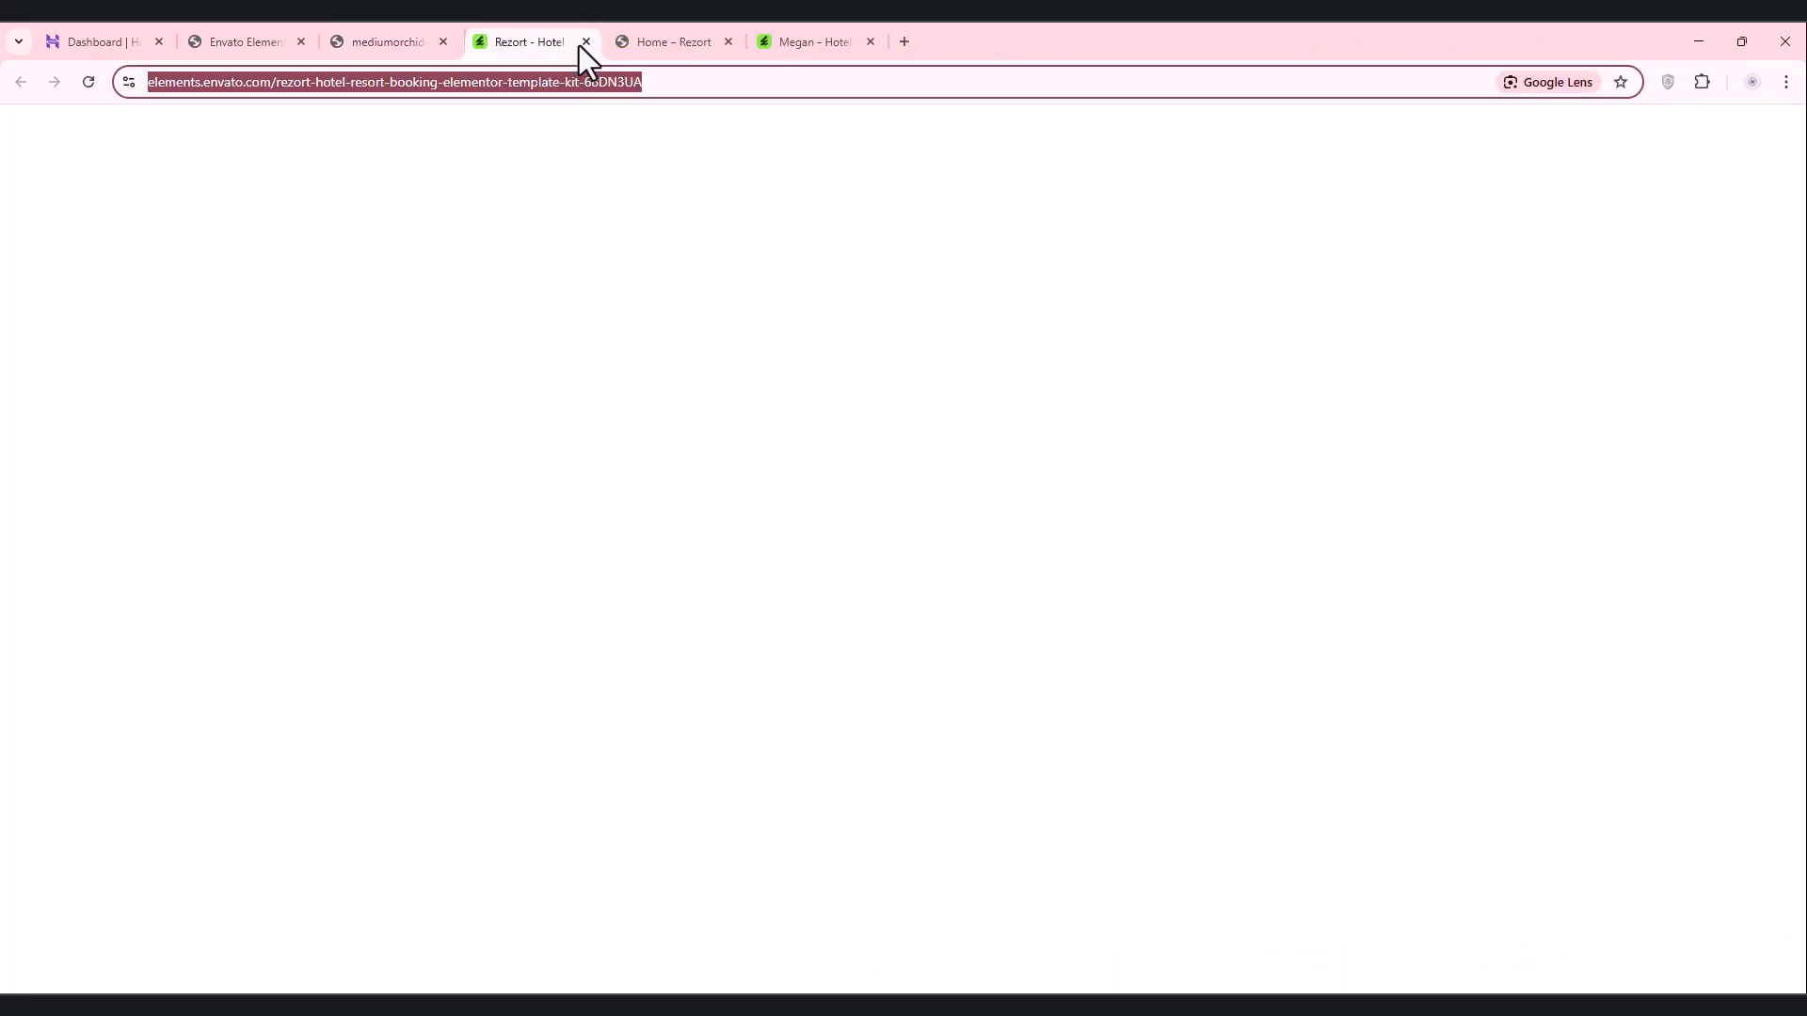
{"action": "left_click", "coordinate": [576, 47]}
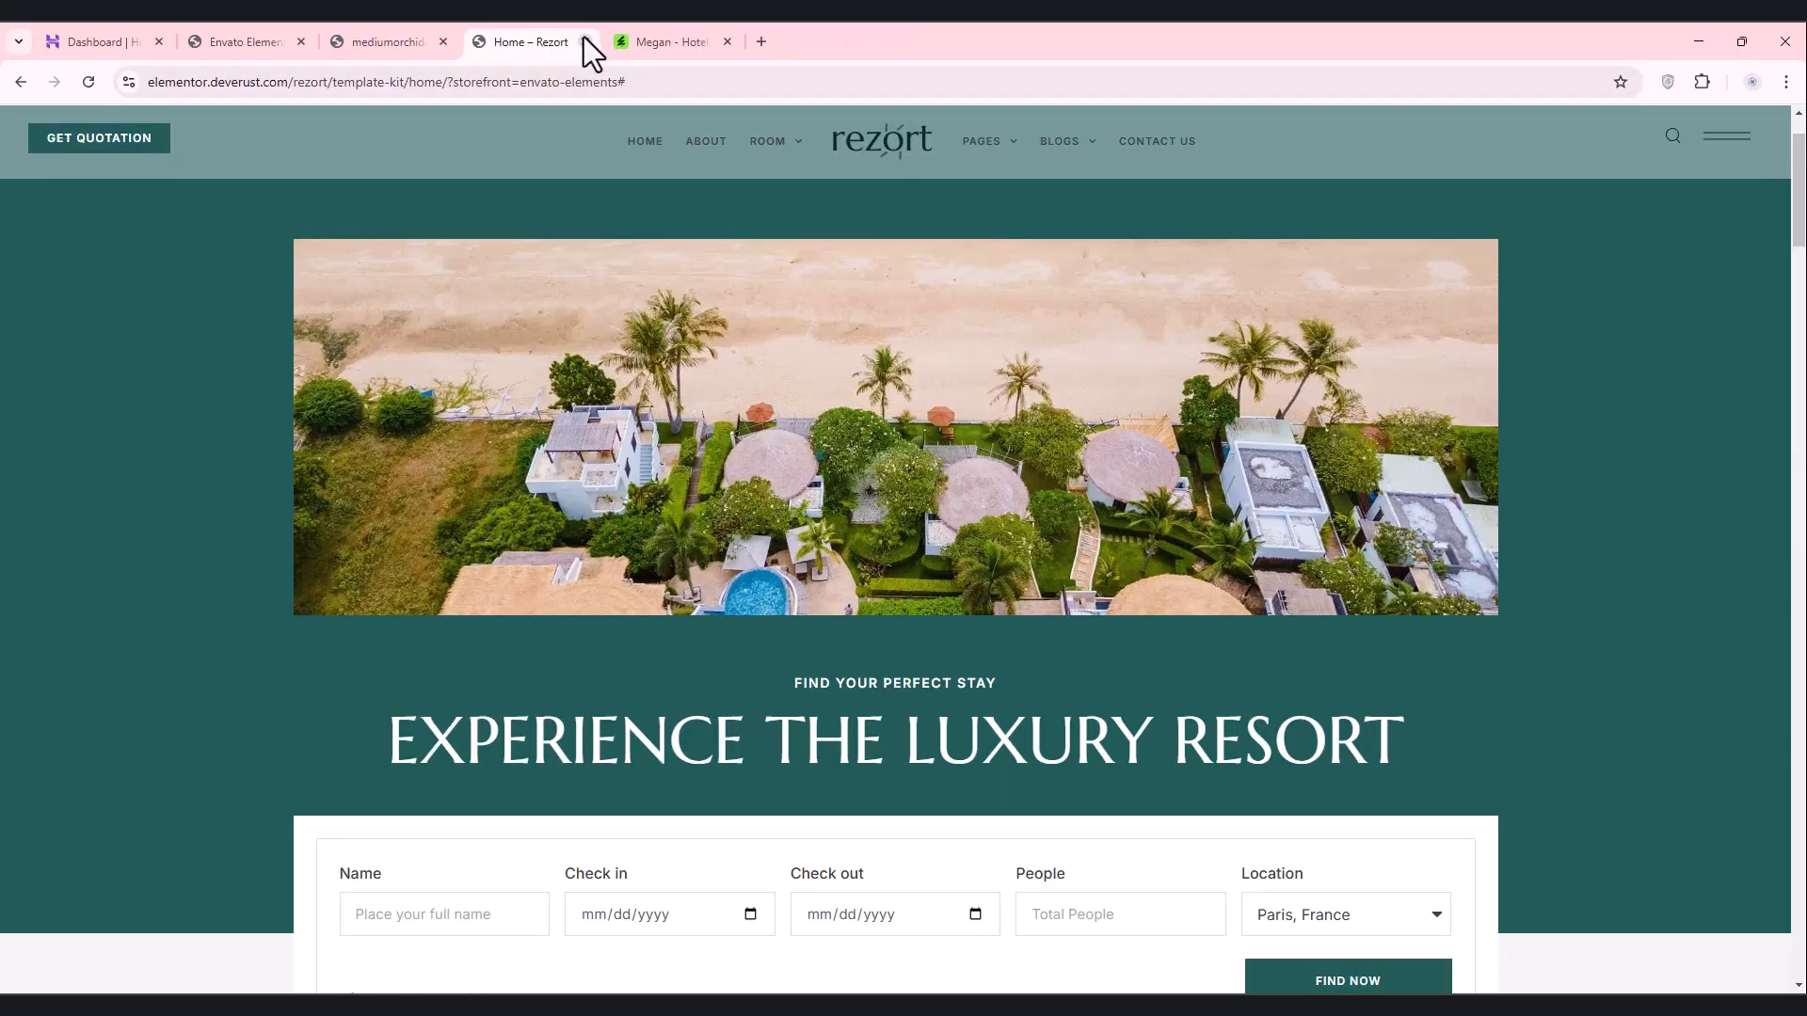
{"action": "left_click", "coordinate": [585, 43]}
{"action": "left_click", "coordinate": [586, 43]}
Step: Check the import progress of the BizKit templates on the Envato Elements page
{"action": "left_click", "coordinate": [297, 38]}
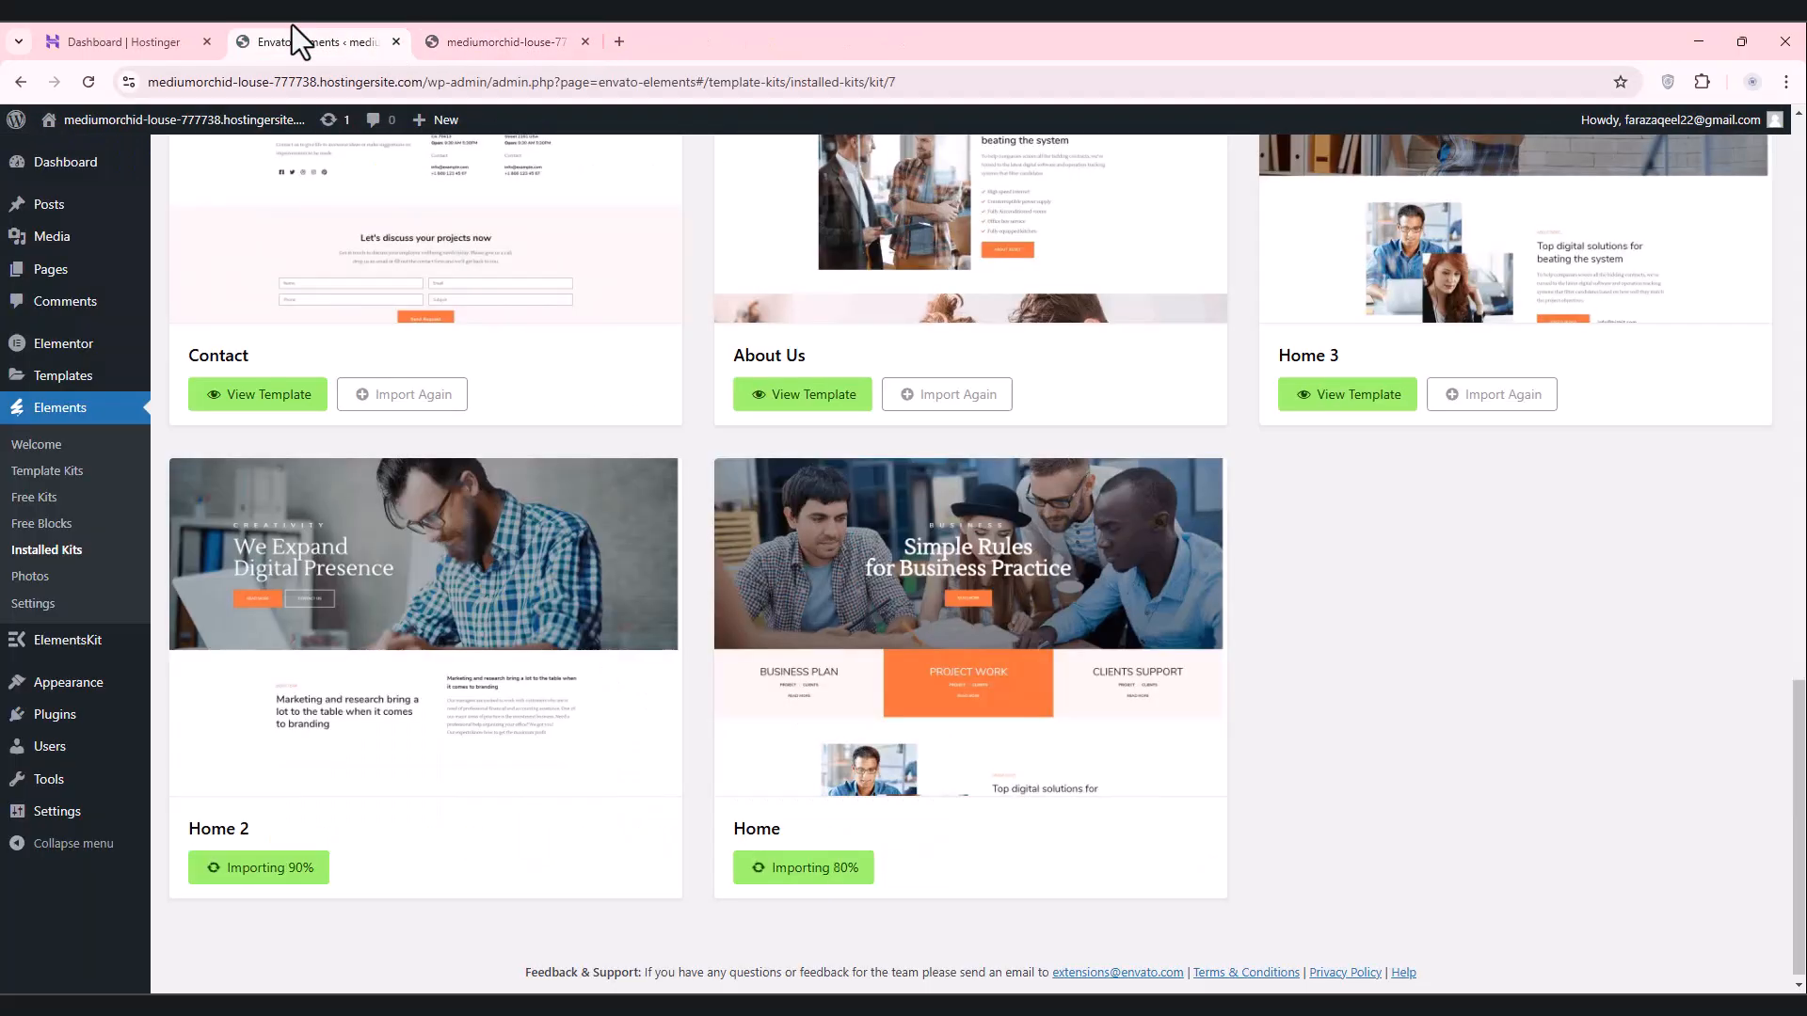
{"action": "scroll", "coordinate": [907, 542], "scroll_direction": "up", "scroll_amount": 2}
{"action": "scroll", "coordinate": [1140, 630], "scroll_direction": "down", "scroll_amount": 3}
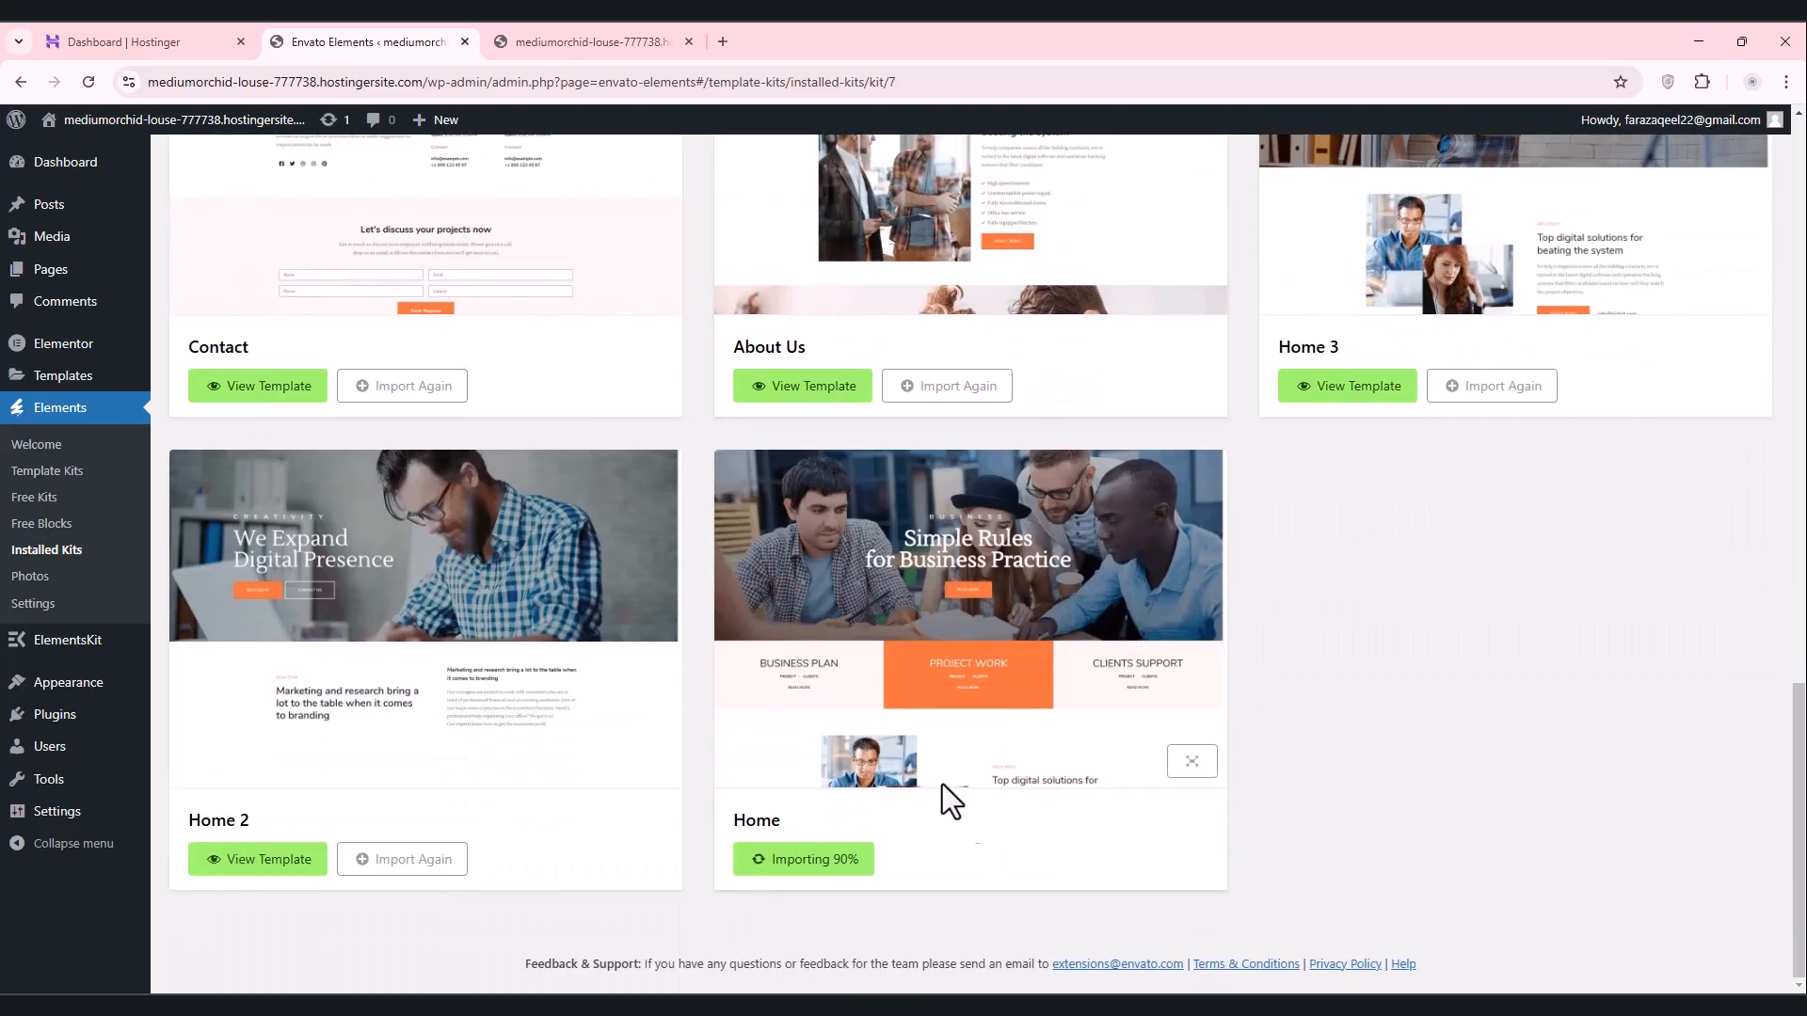
{"action": "scroll", "coordinate": [525, 470], "scroll_direction": "up", "scroll_amount": 20}
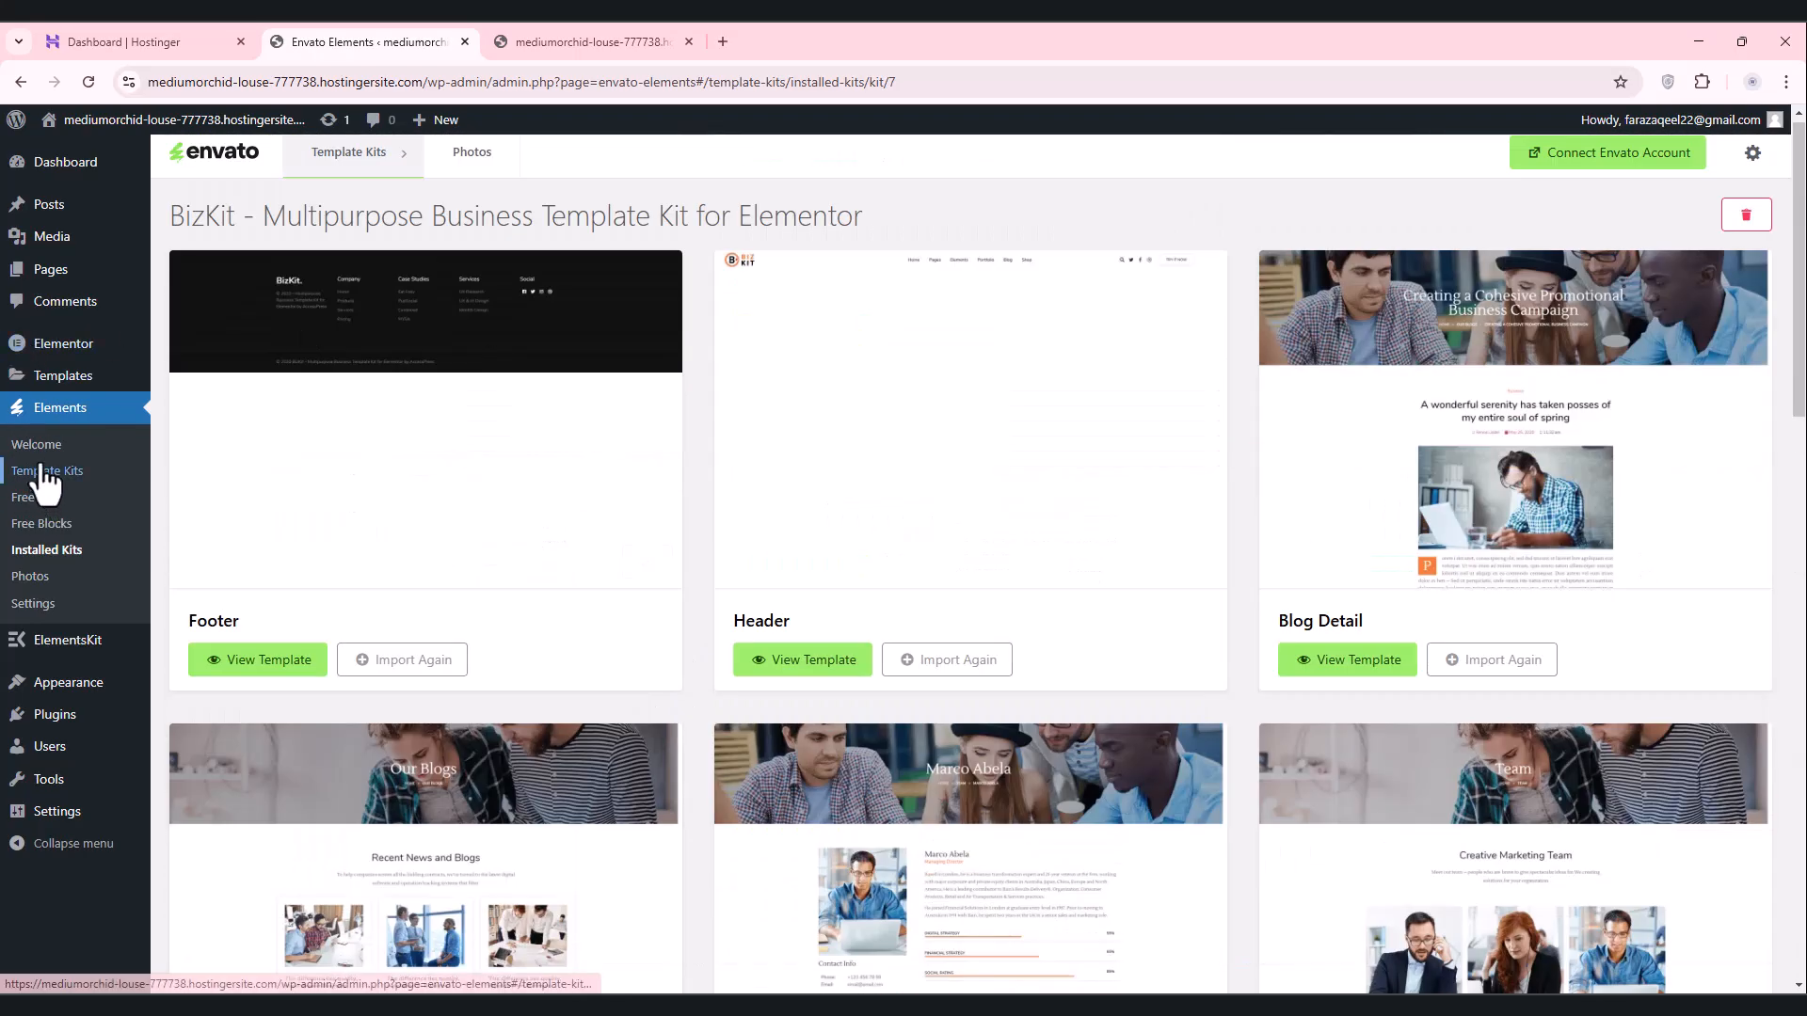
Step: Open the ElementsKit setup and switch on the Onepage Scroll and Widget Builder modules
{"action": "mouse_move", "coordinate": [69, 385]}
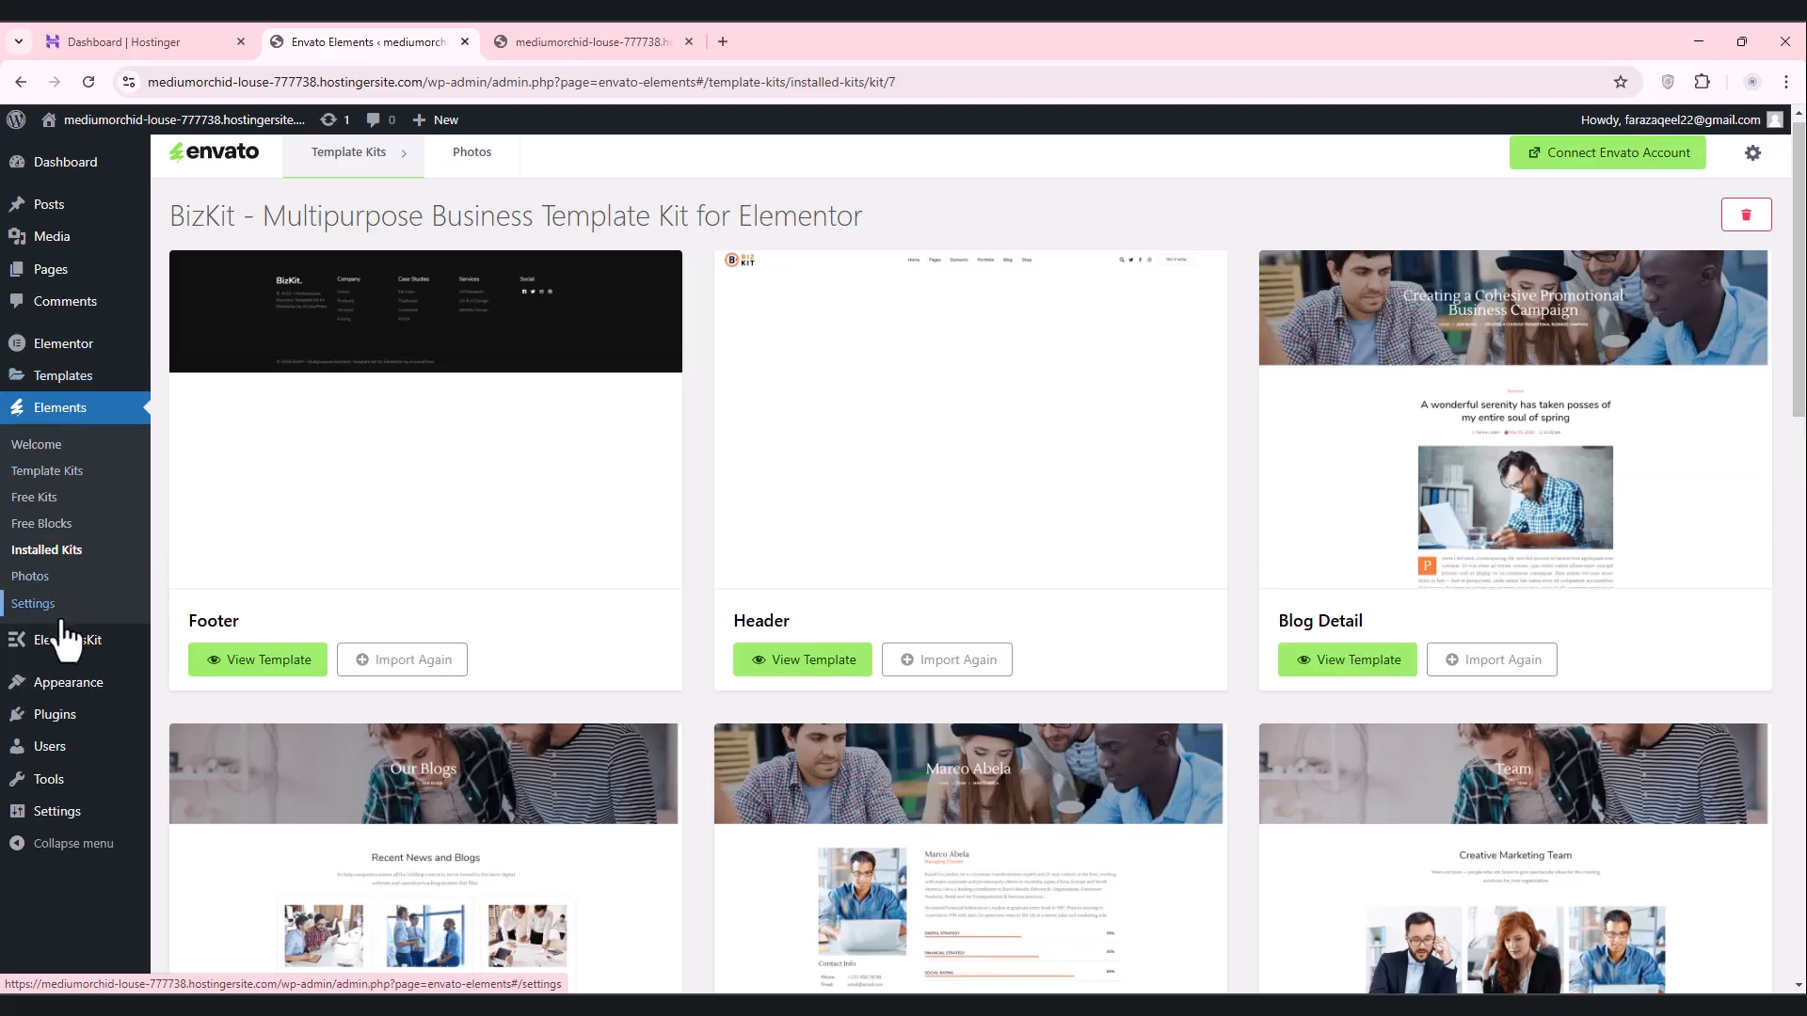
{"action": "mouse_move", "coordinate": [66, 659]}
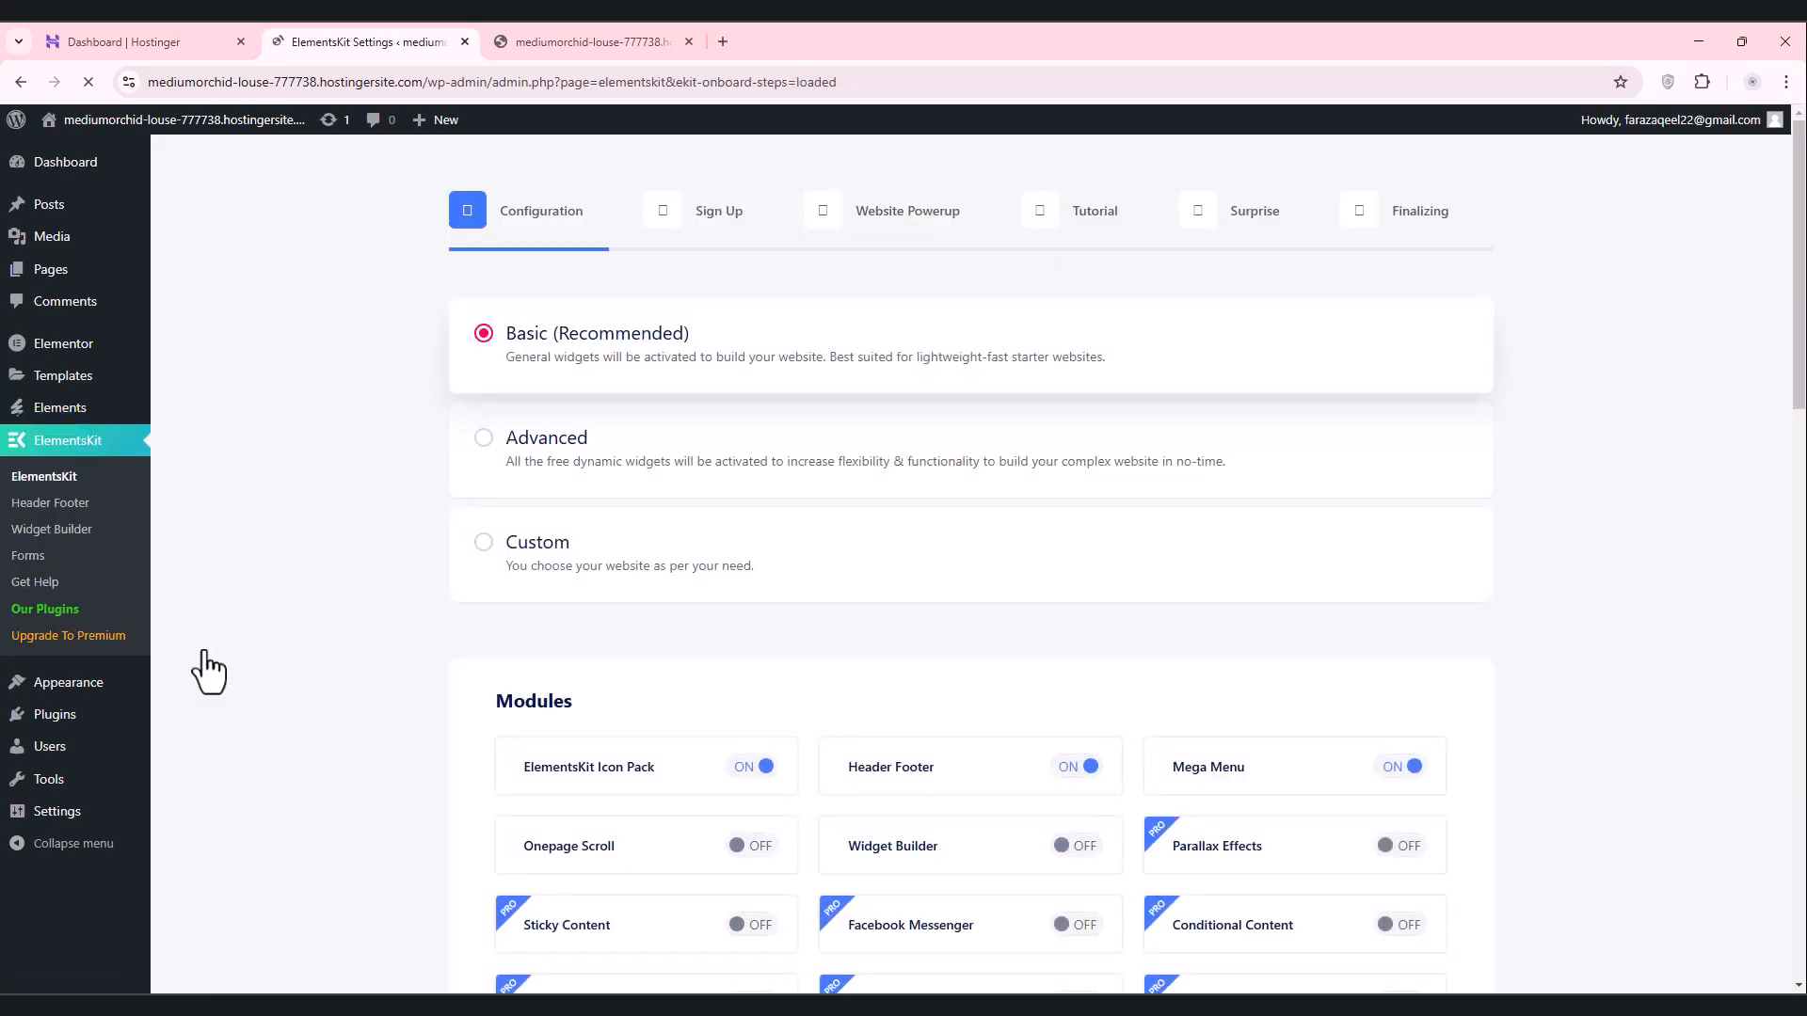
{"action": "scroll", "coordinate": [817, 619], "scroll_direction": "down", "scroll_amount": 5}
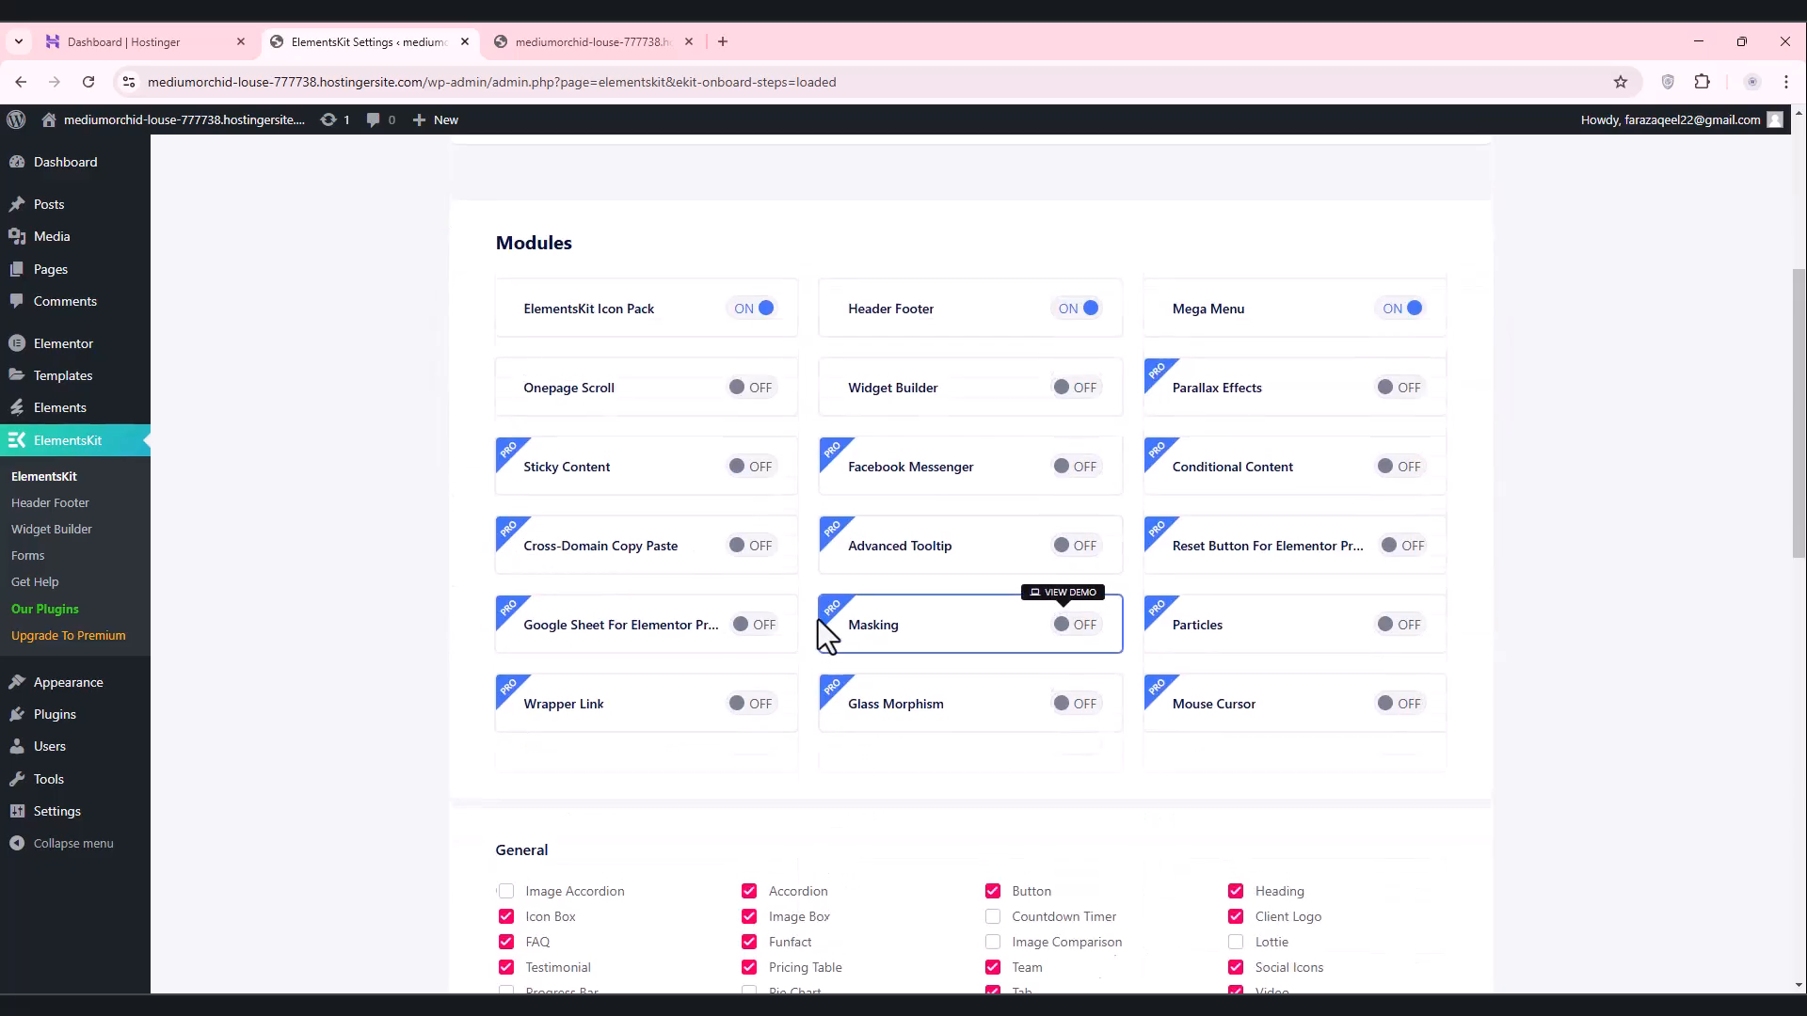
{"action": "scroll", "coordinate": [817, 619], "scroll_direction": "up", "scroll_amount": 4}
{"action": "scroll", "coordinate": [817, 619], "scroll_direction": "down", "scroll_amount": 3}
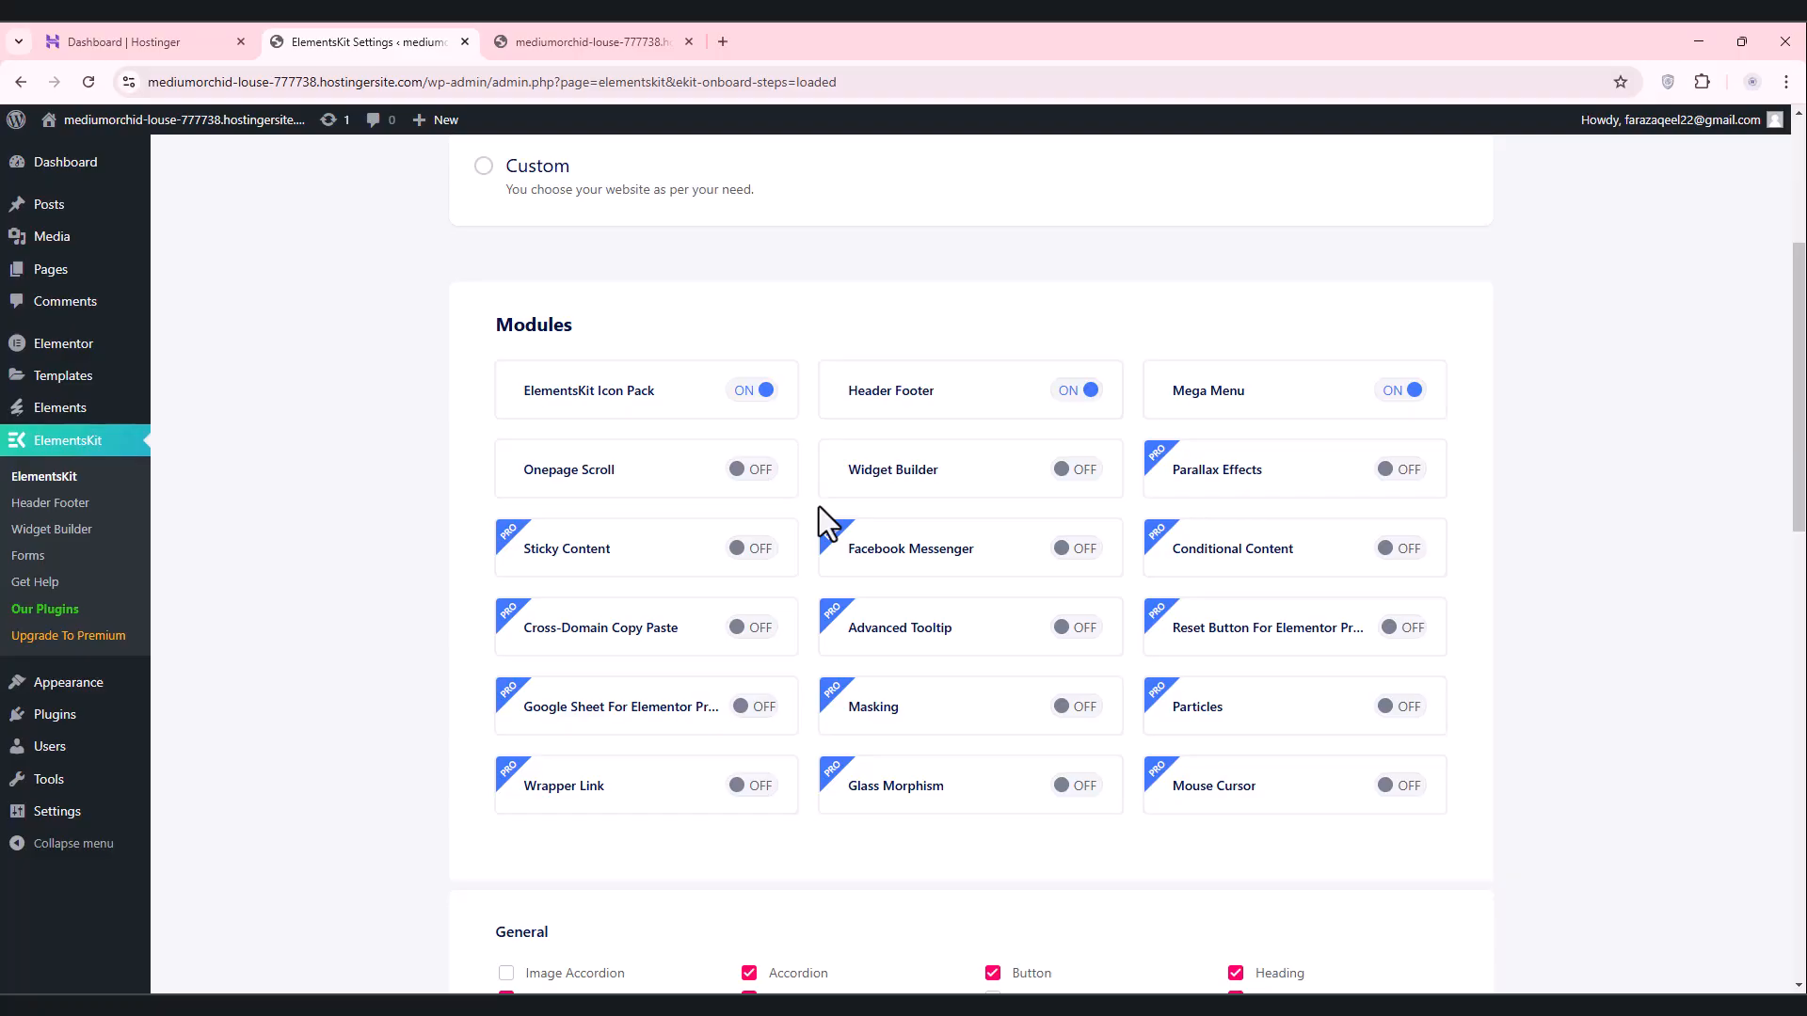
{"action": "scroll", "coordinate": [803, 468], "scroll_direction": "up", "scroll_amount": 4}
{"action": "scroll", "coordinate": [794, 498], "scroll_direction": "down", "scroll_amount": 4}
{"action": "left_click", "coordinate": [762, 478]}
{"action": "left_click", "coordinate": [1091, 470]}
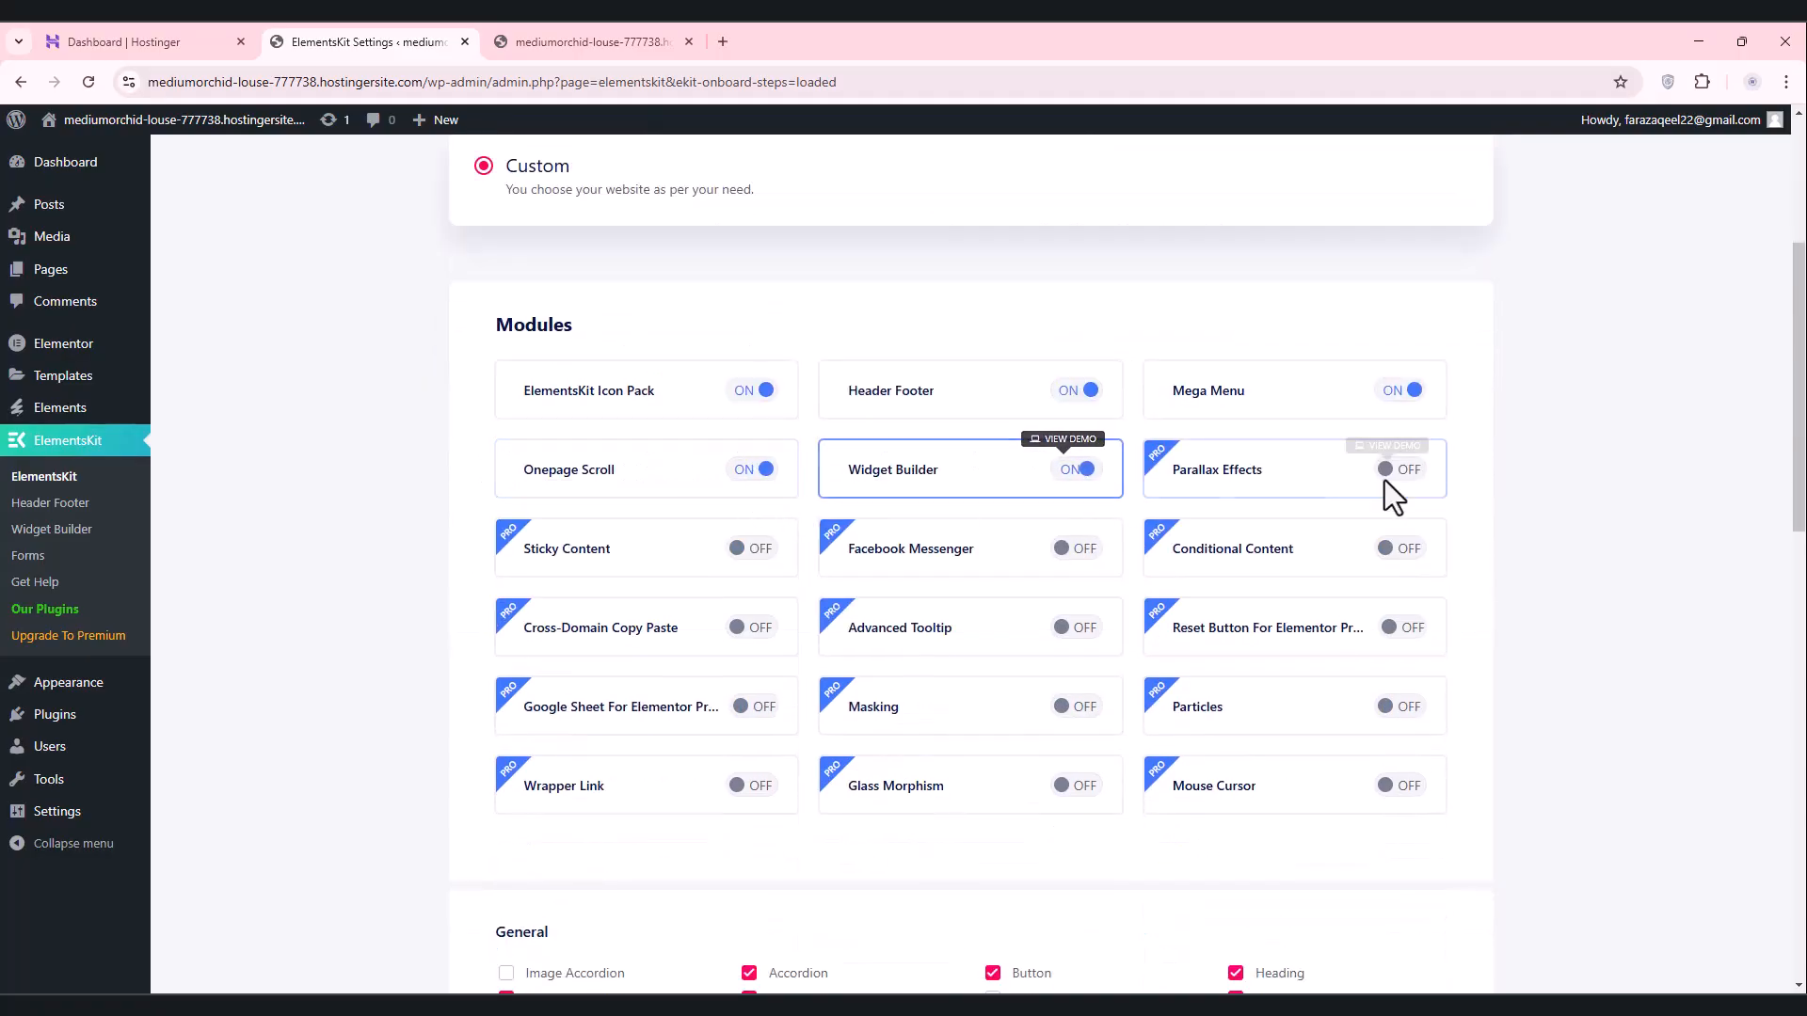
{"action": "left_click", "coordinate": [1420, 473]}
{"action": "left_click", "coordinate": [1157, 448]}
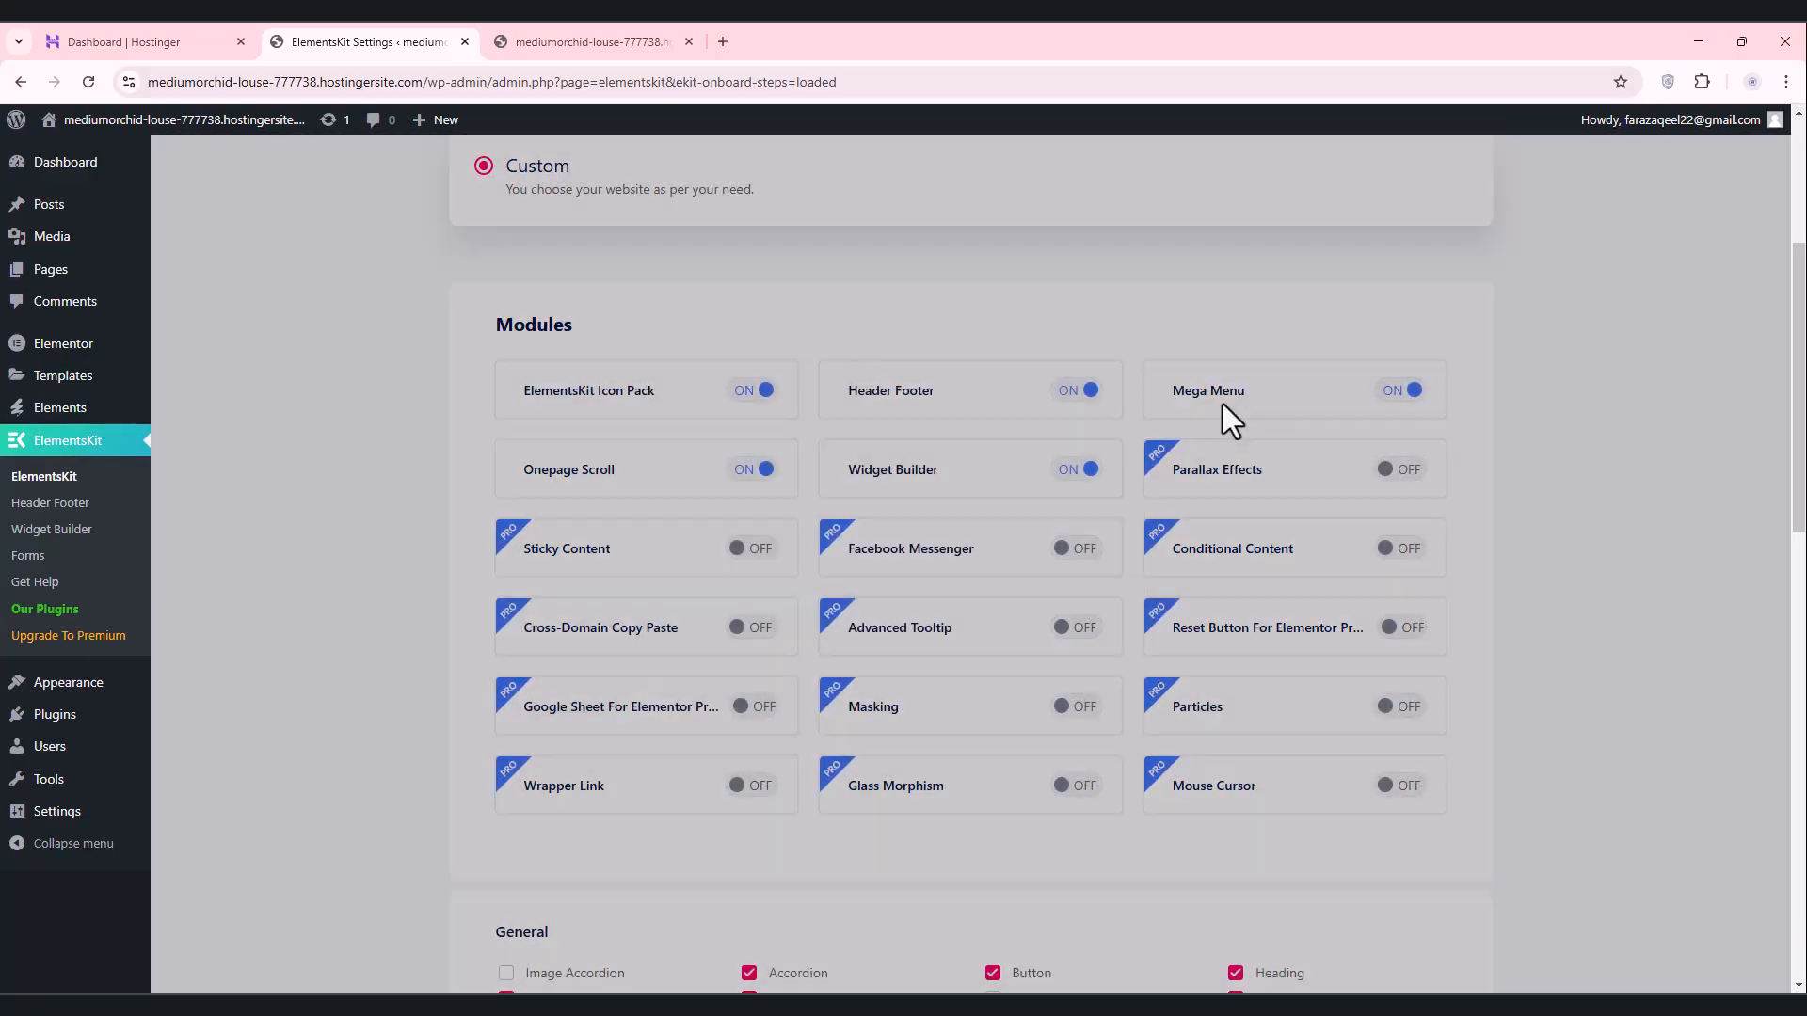
Step: Complete the remaining ElementsKit setup stages without installing the suggested plugins, and reach the ElementsKit dashboard
{"action": "scroll", "coordinate": [1214, 424], "scroll_direction": "down", "scroll_amount": 15}
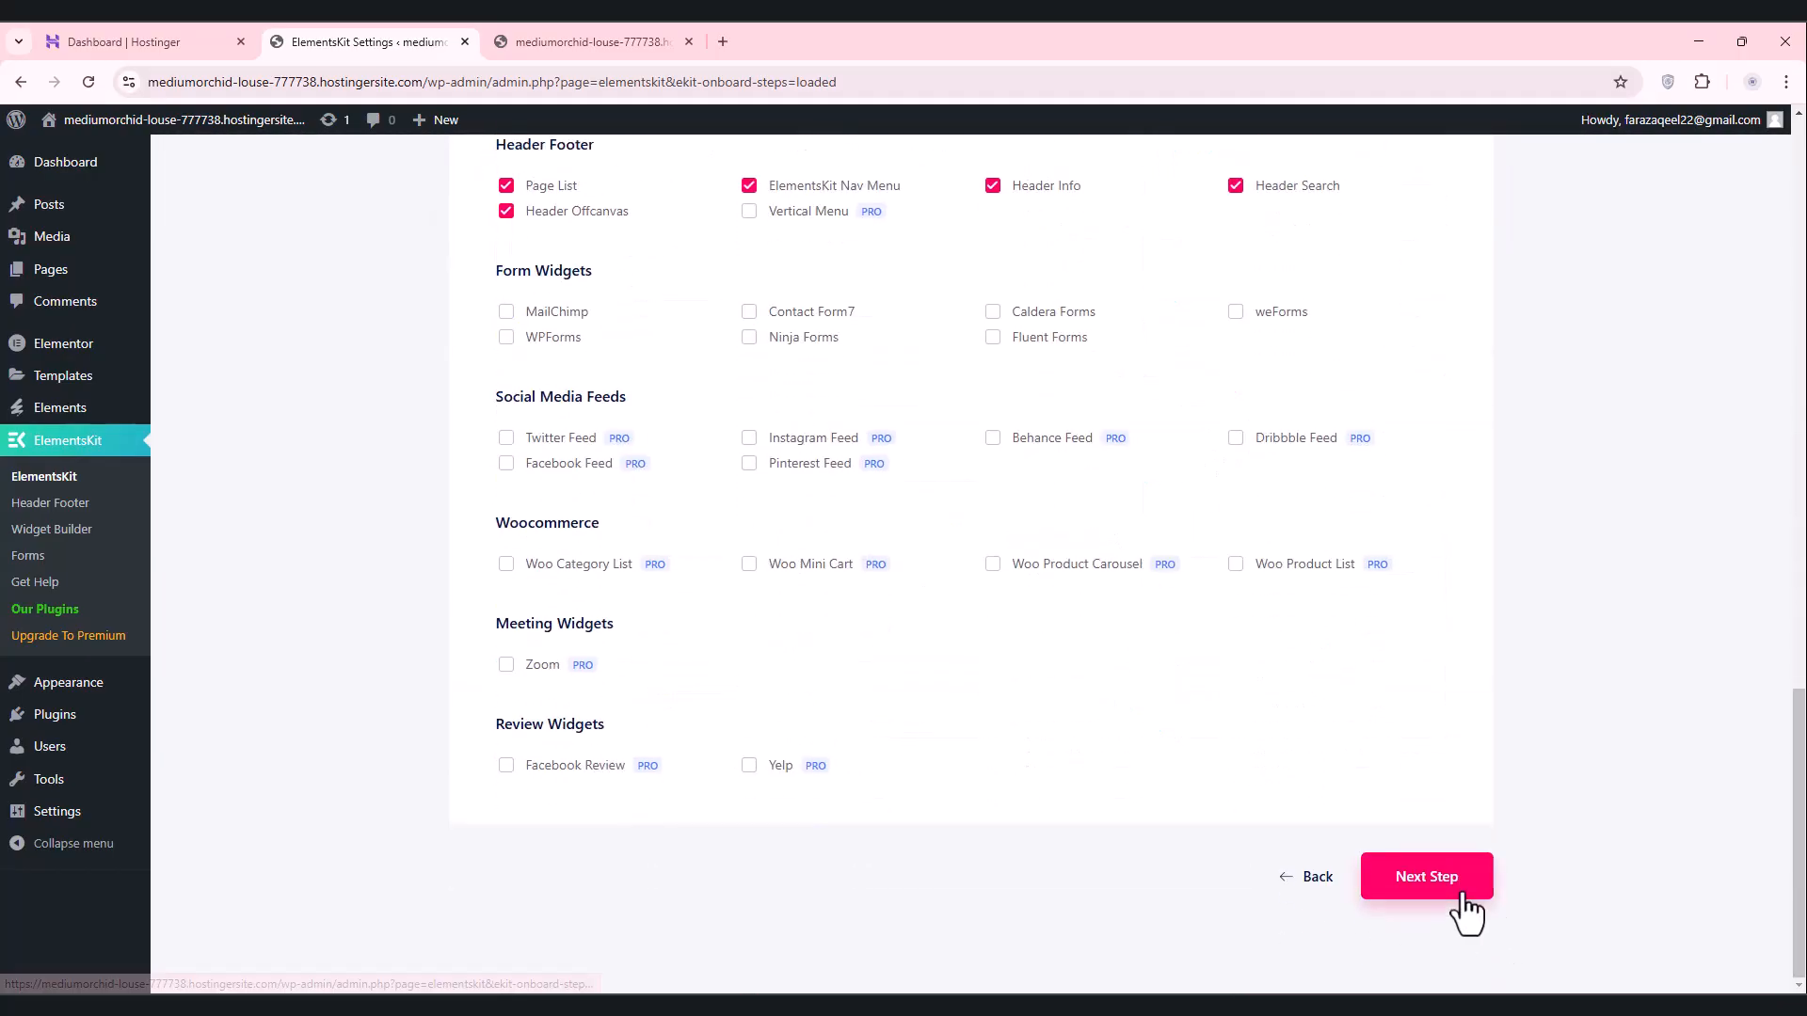
{"action": "left_click", "coordinate": [1451, 885]}
{"action": "left_click", "coordinate": [1218, 772]}
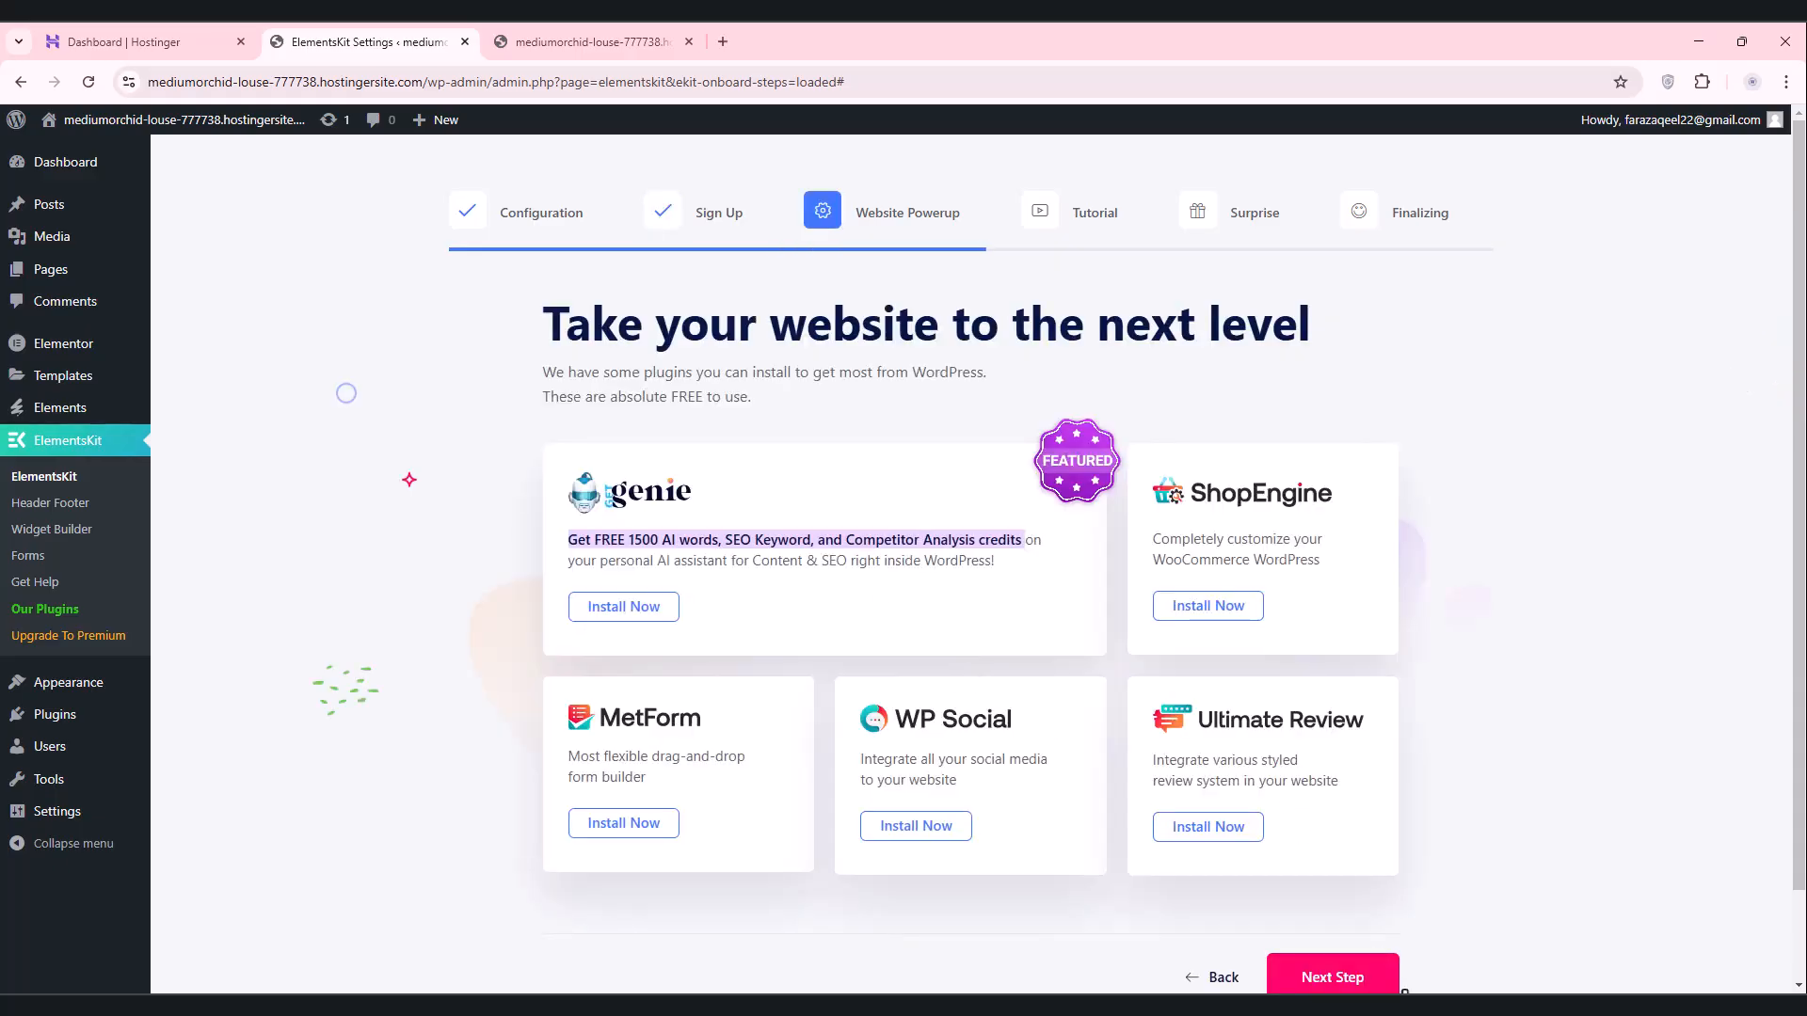
{"action": "left_click", "coordinate": [1364, 985]}
{"action": "scroll", "coordinate": [1355, 879], "scroll_direction": "down", "scroll_amount": 1}
{"action": "left_click", "coordinate": [1323, 894]}
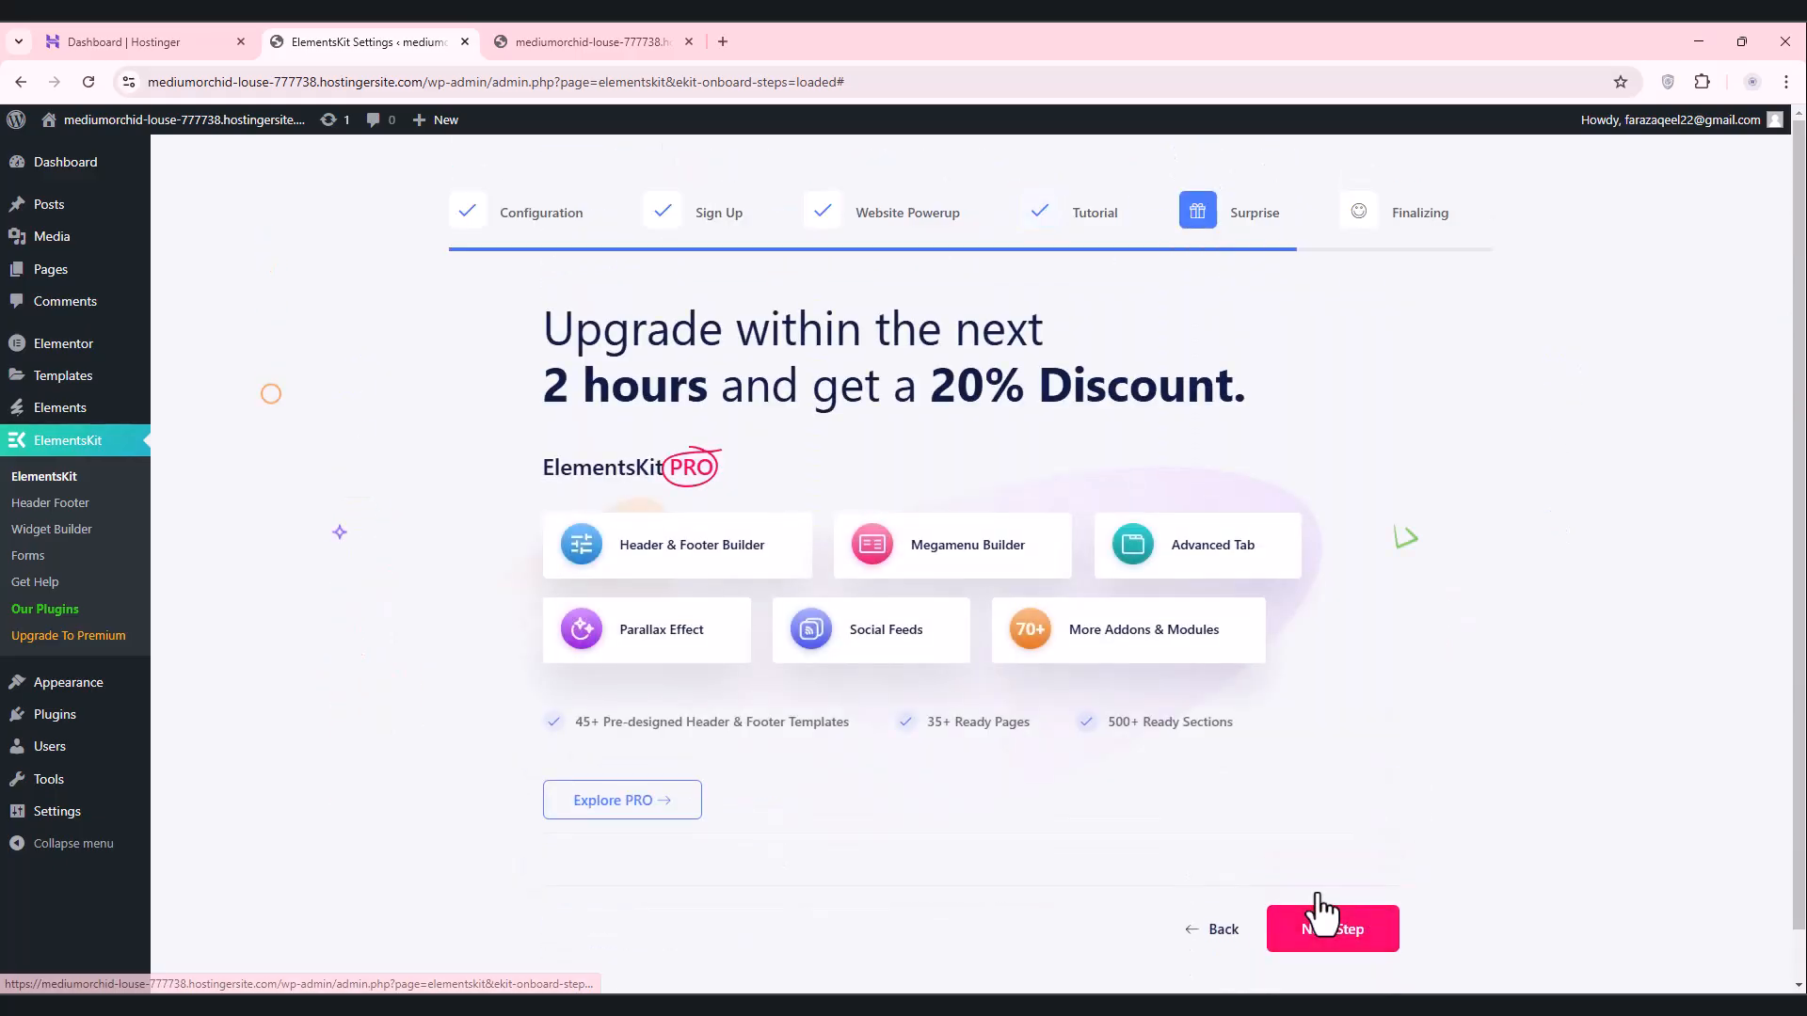
{"action": "left_click", "coordinate": [1334, 932]}
{"action": "left_click", "coordinate": [989, 861]}
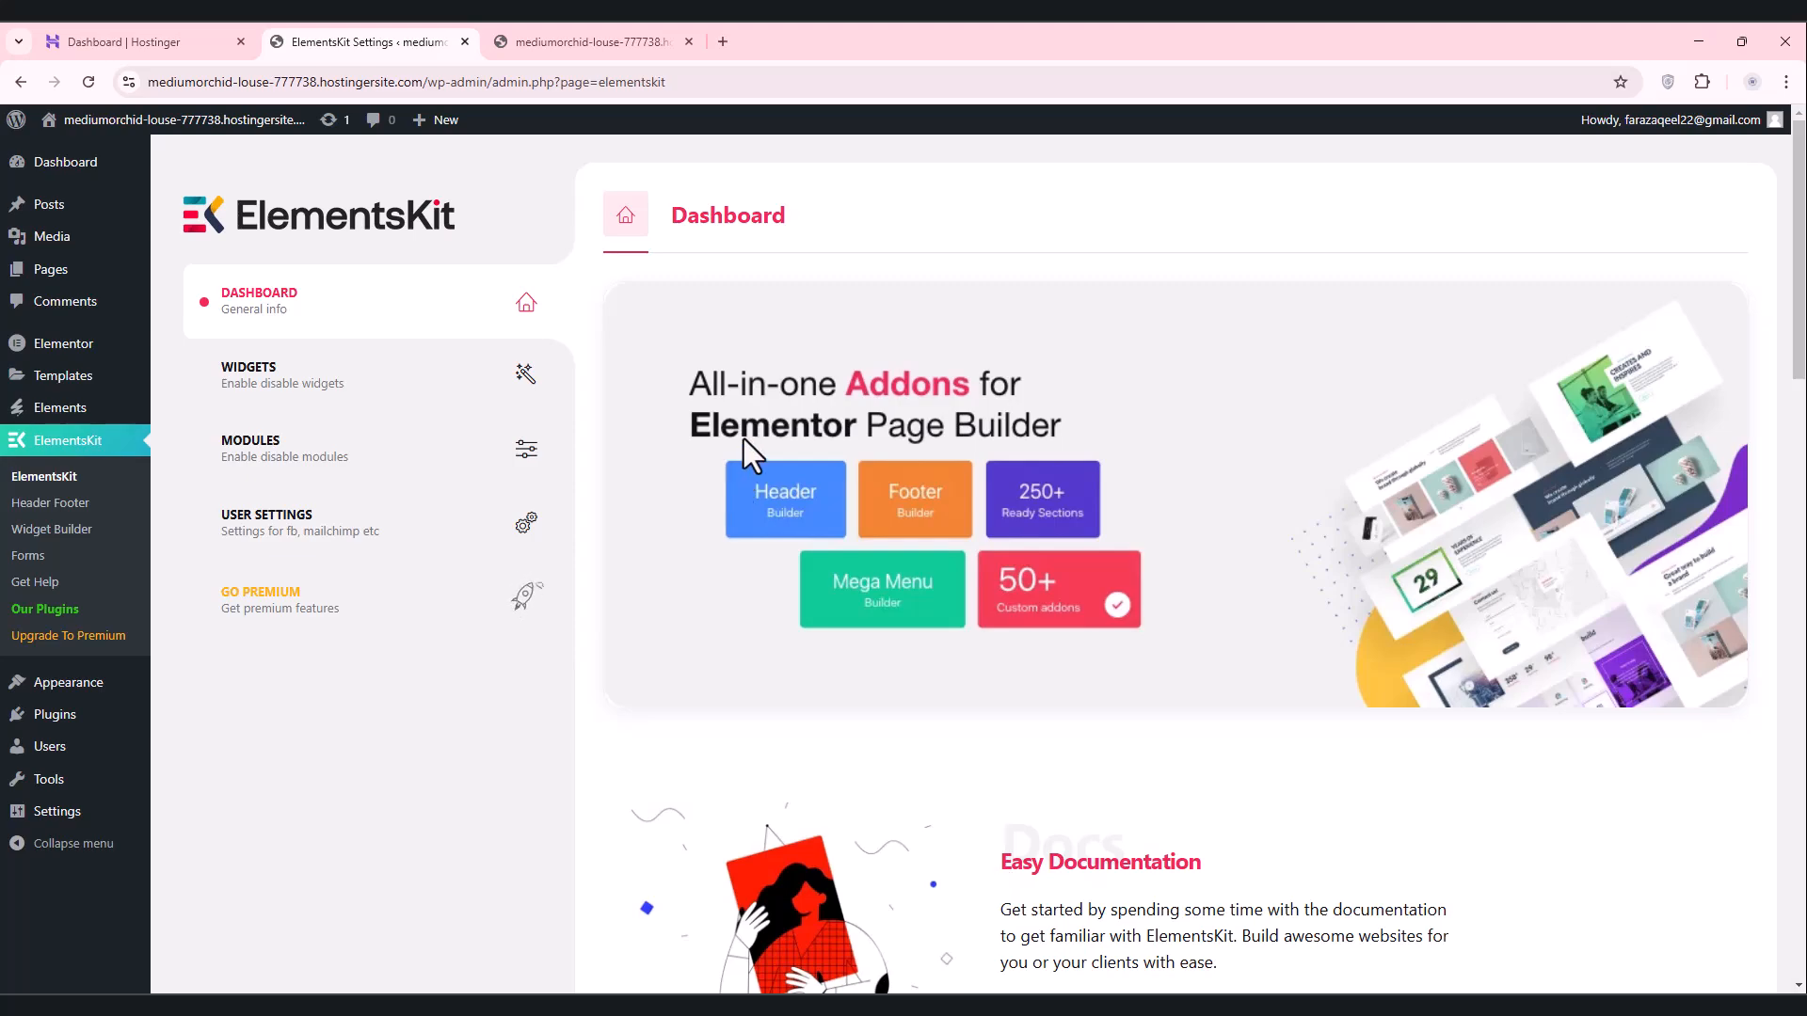
Step: Open the ElementsKit header templates and start a new template titled "main header"
{"action": "left_click", "coordinate": [73, 513]}
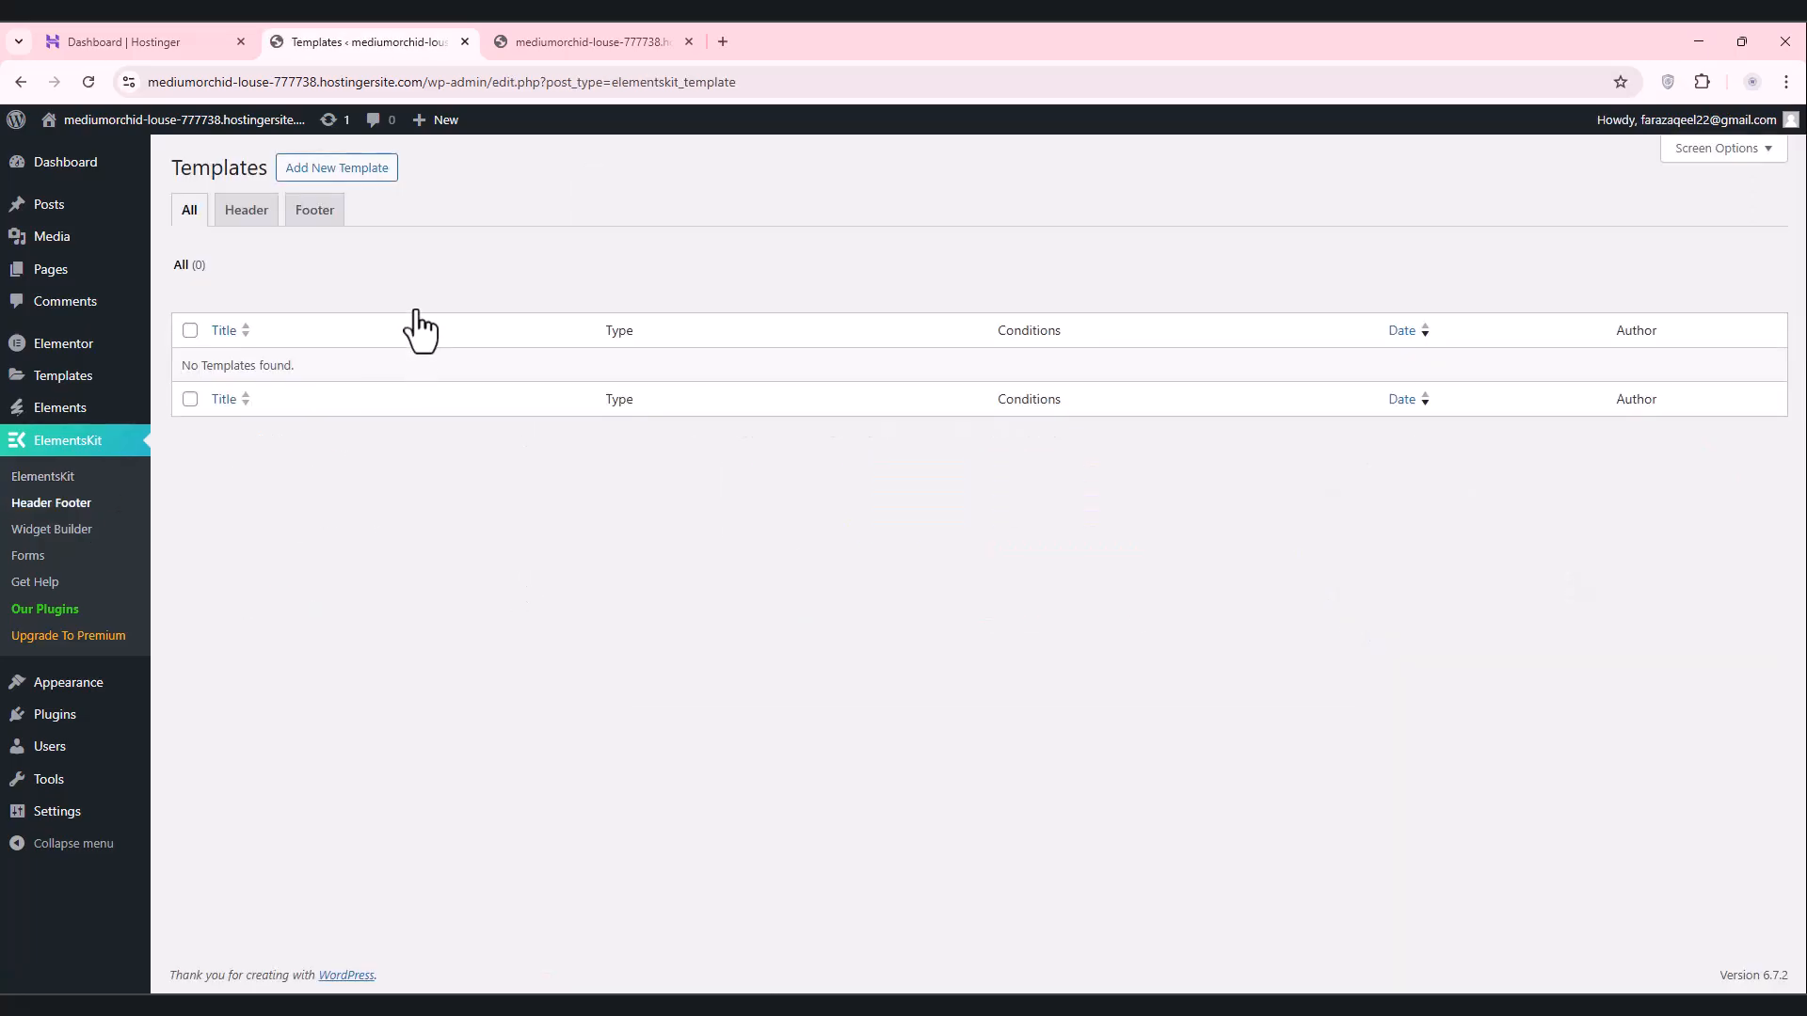
{"action": "left_click", "coordinate": [251, 220]}
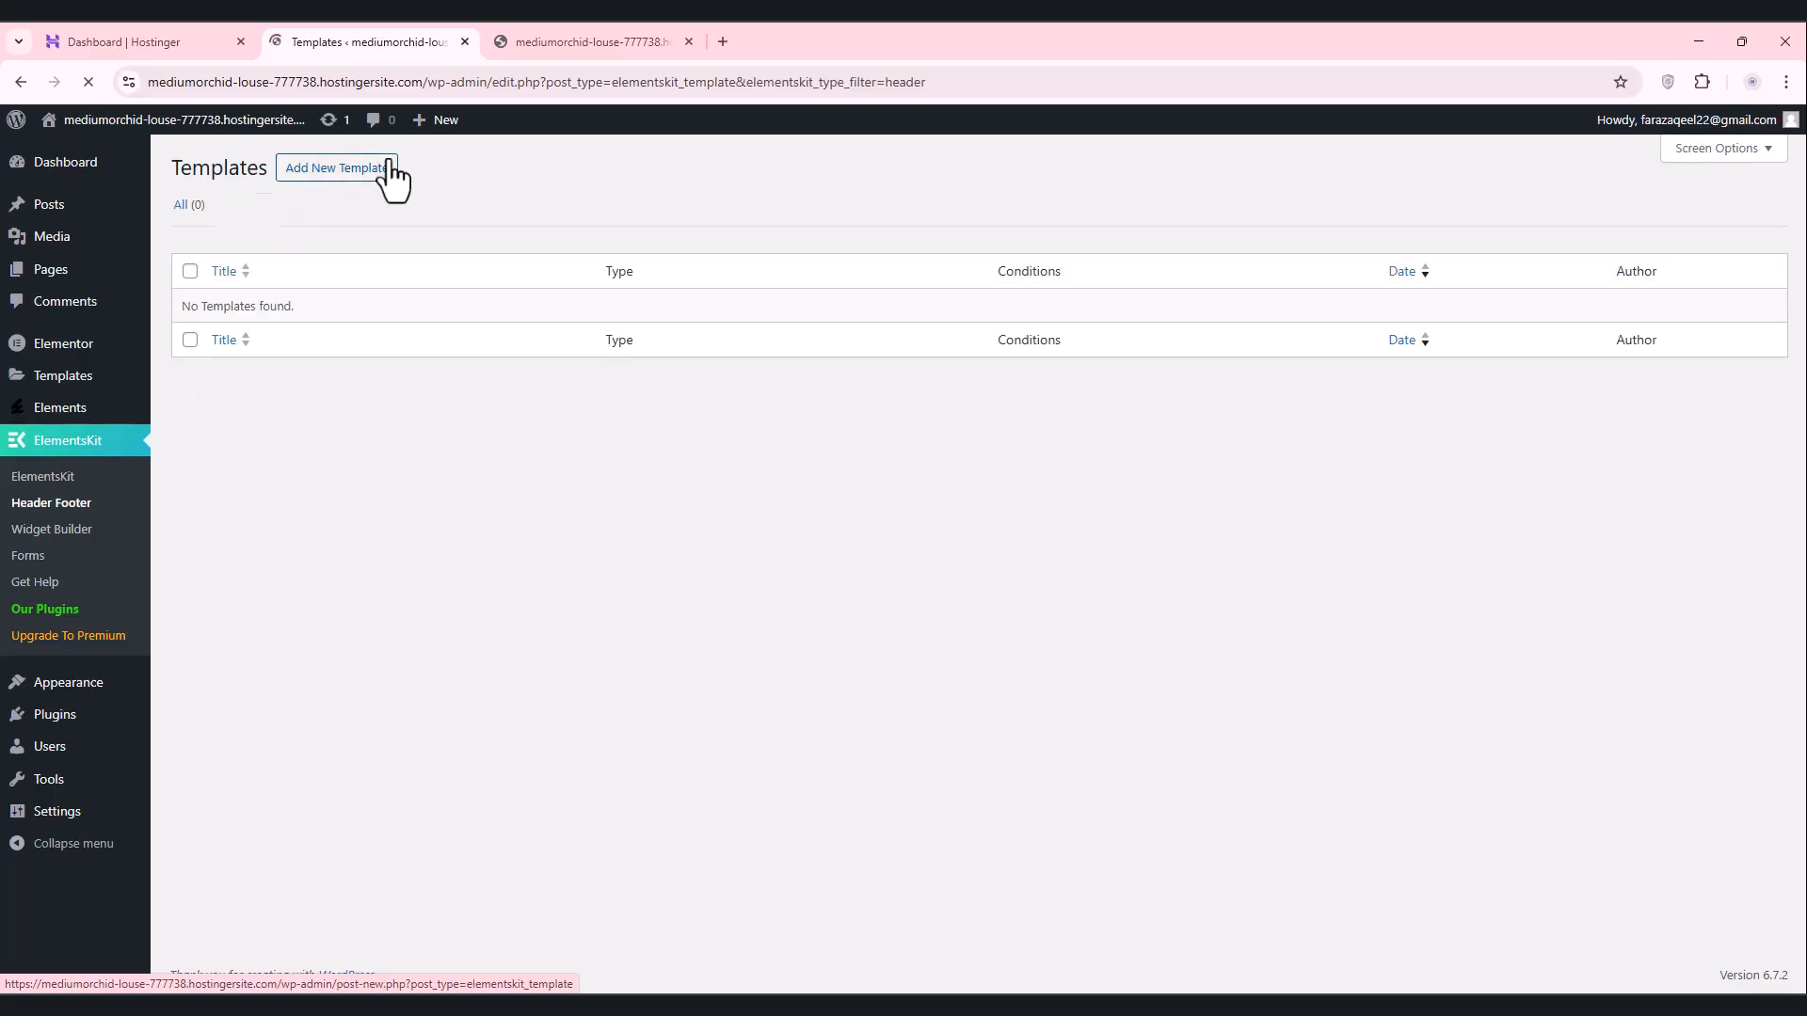
{"action": "left_click", "coordinate": [365, 173]}
{"action": "left_click", "coordinate": [836, 399]}
{"action": "type", "text": "main header"}
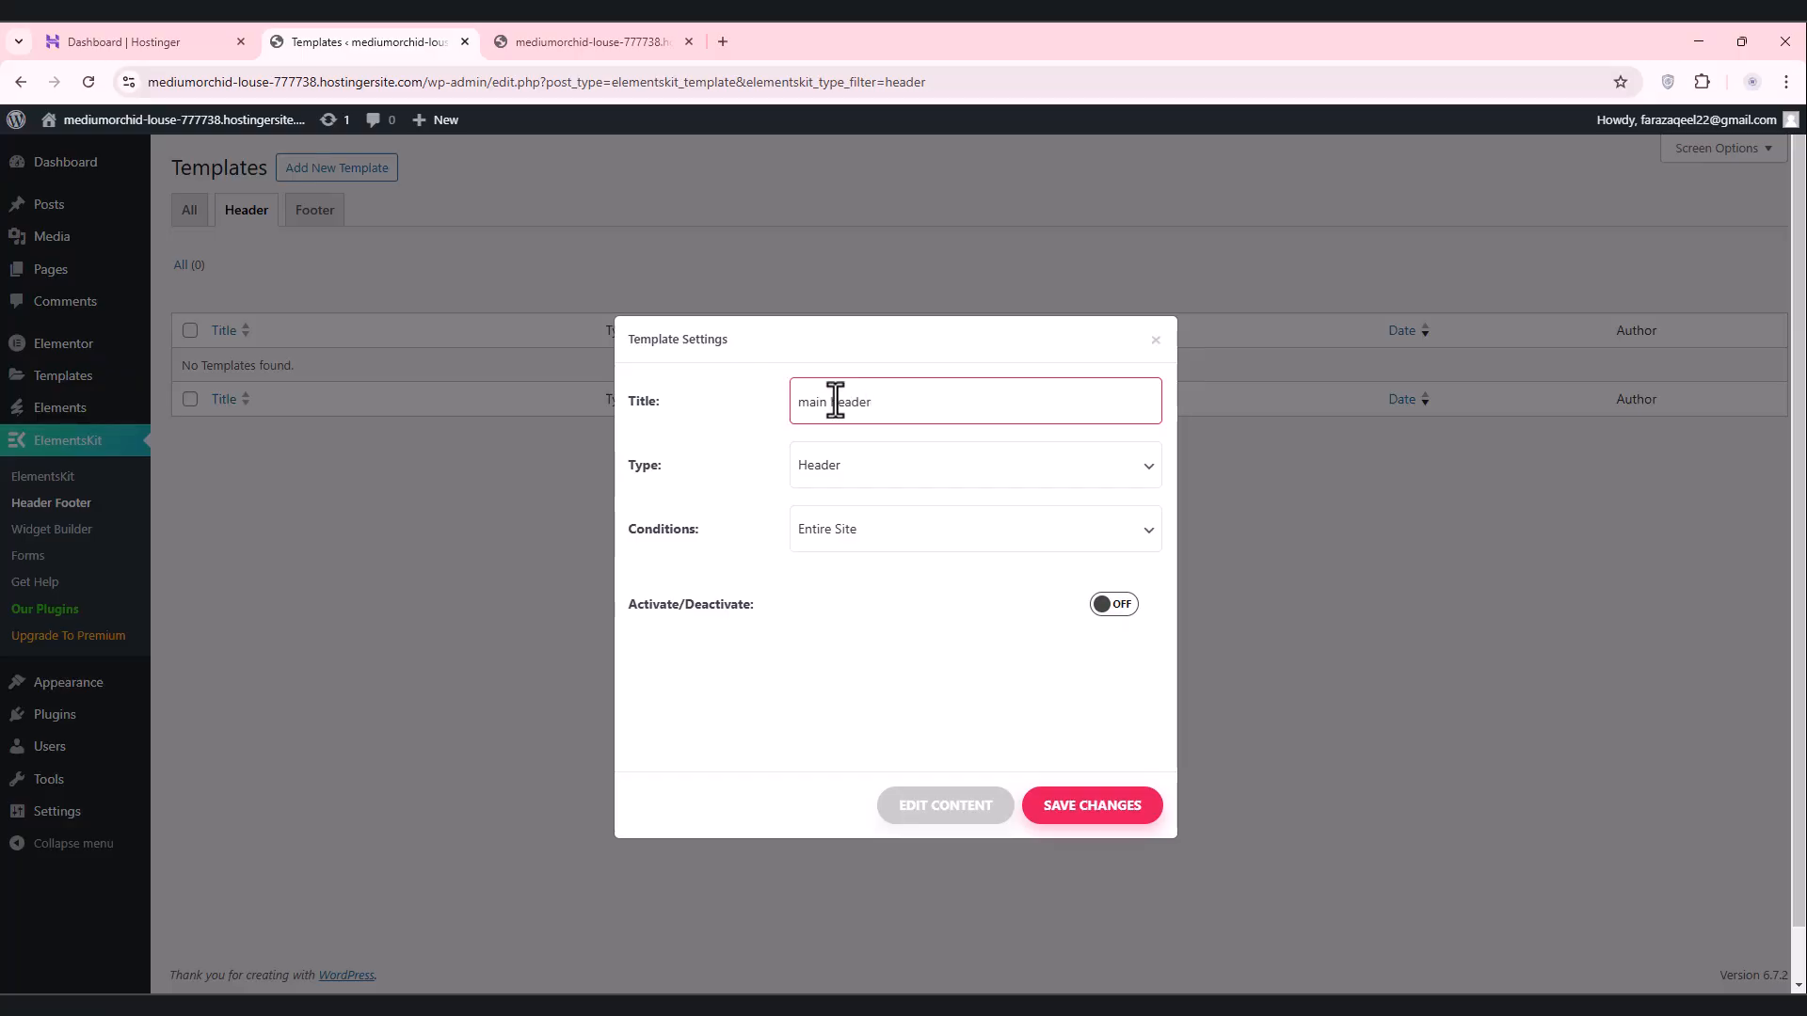
Step: Keep the new template's type as Header and its condition as Entire Site, activate it and save the changes
{"action": "left_click", "coordinate": [847, 464]}
{"action": "left_click", "coordinate": [850, 466]}
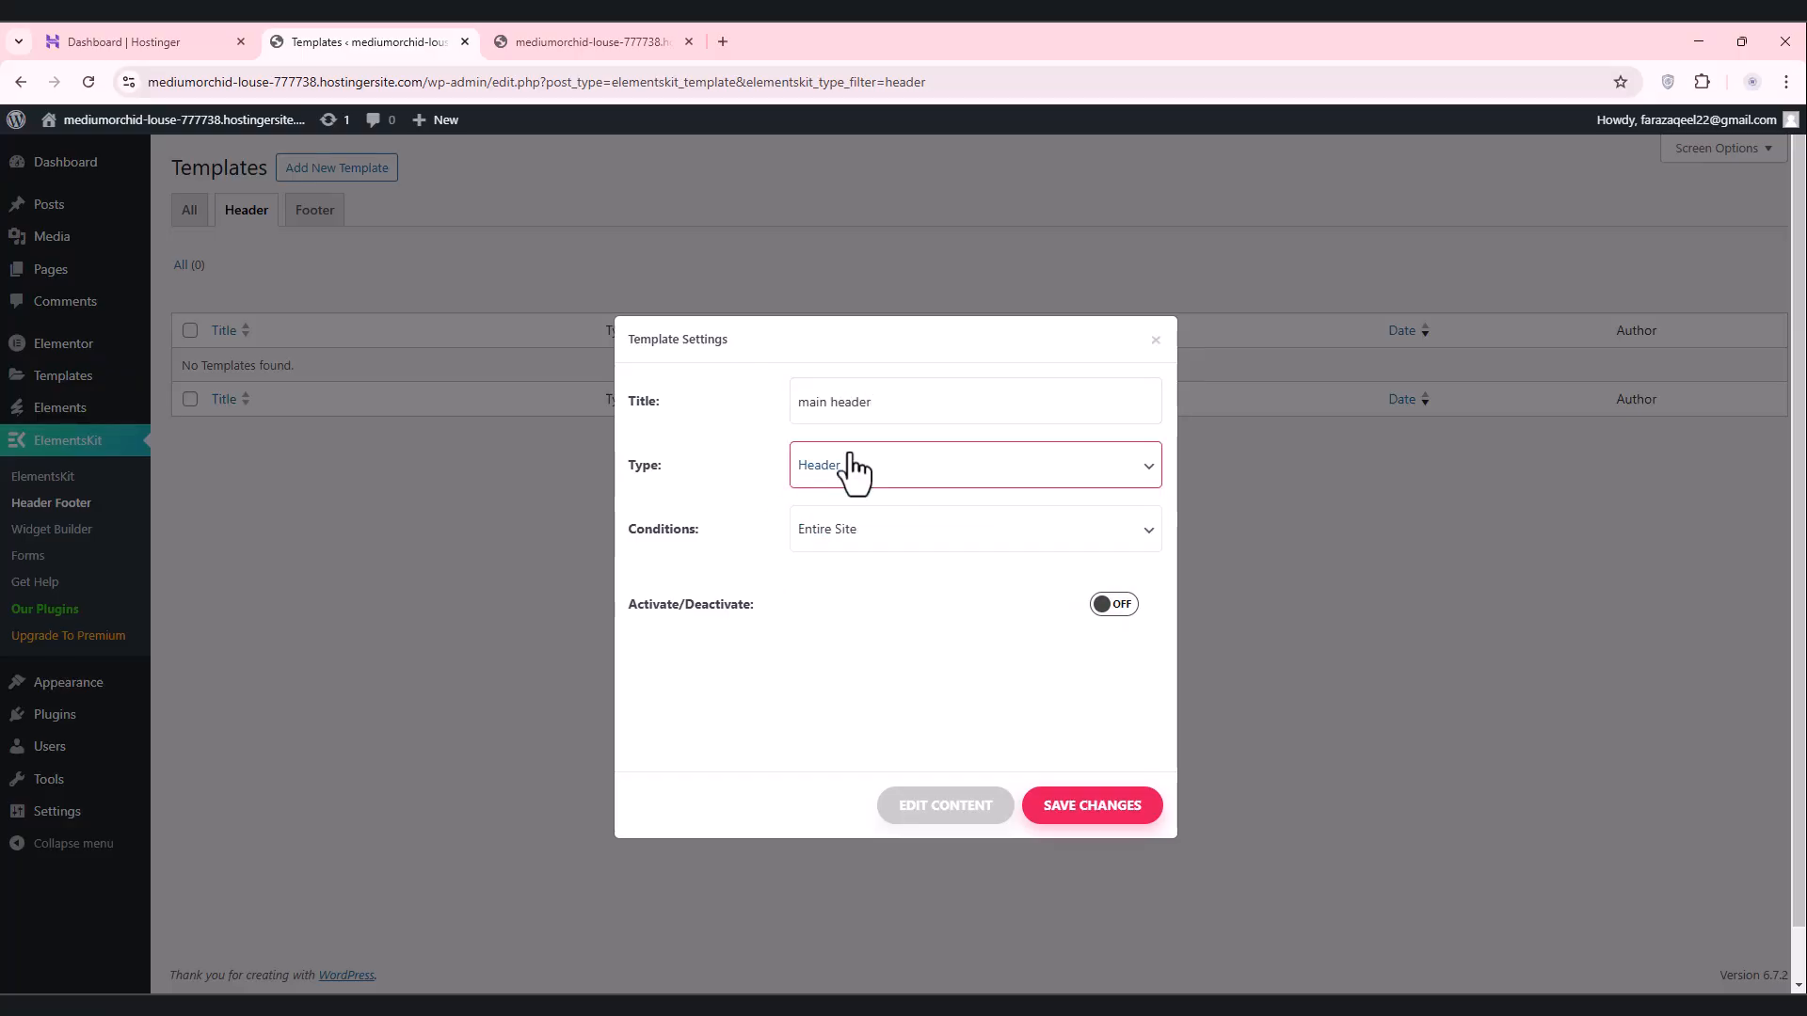
{"action": "left_click", "coordinate": [822, 536]}
{"action": "left_click", "coordinate": [823, 553]}
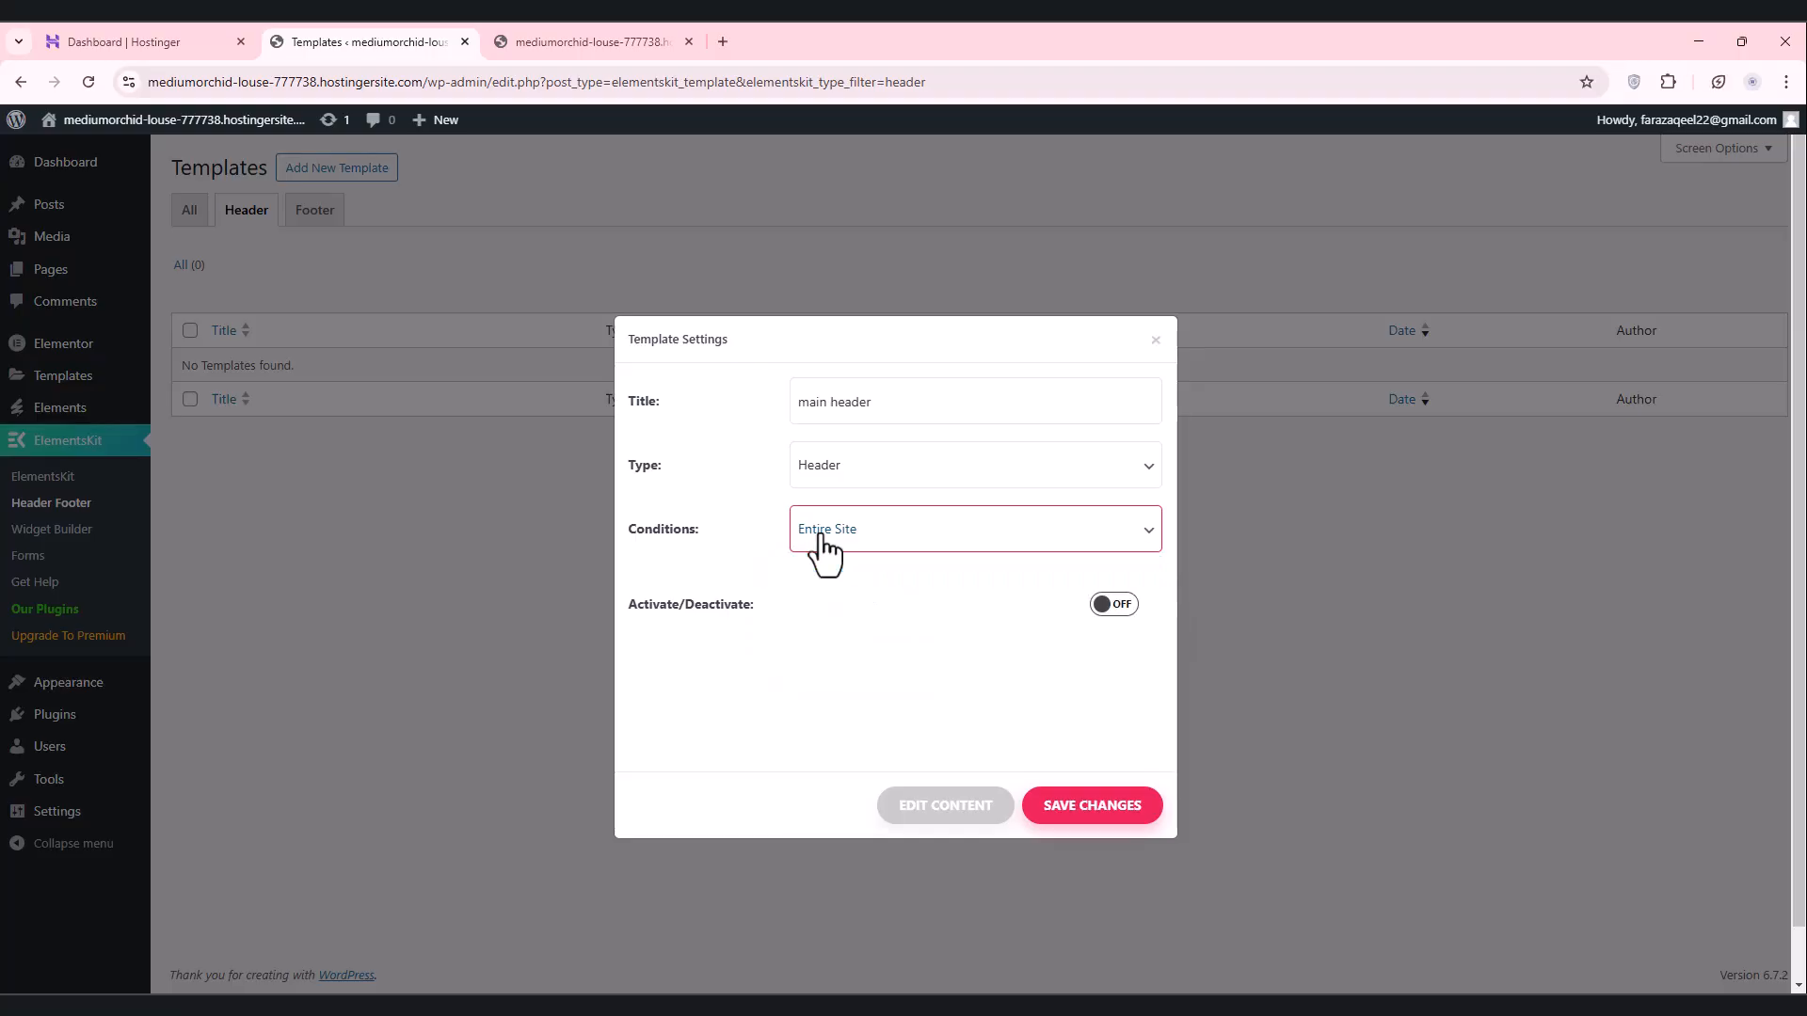
{"action": "left_click", "coordinate": [1113, 606]}
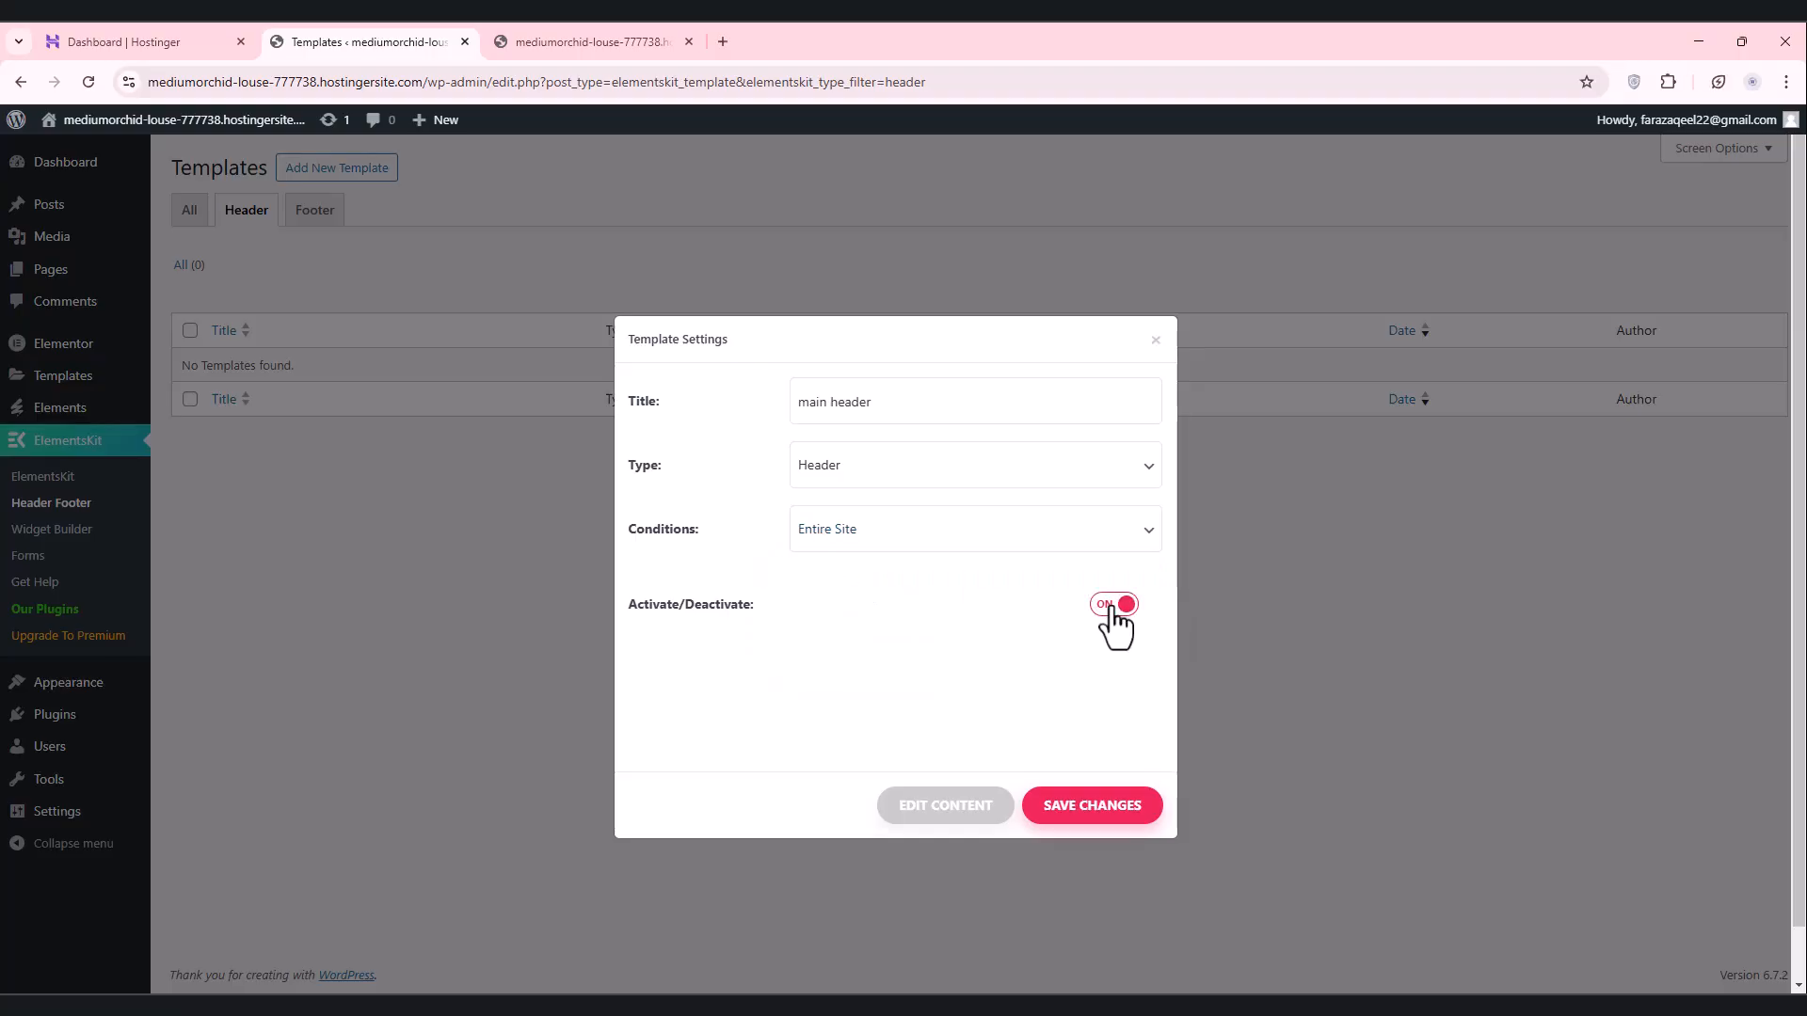
{"action": "left_click", "coordinate": [1087, 811]}
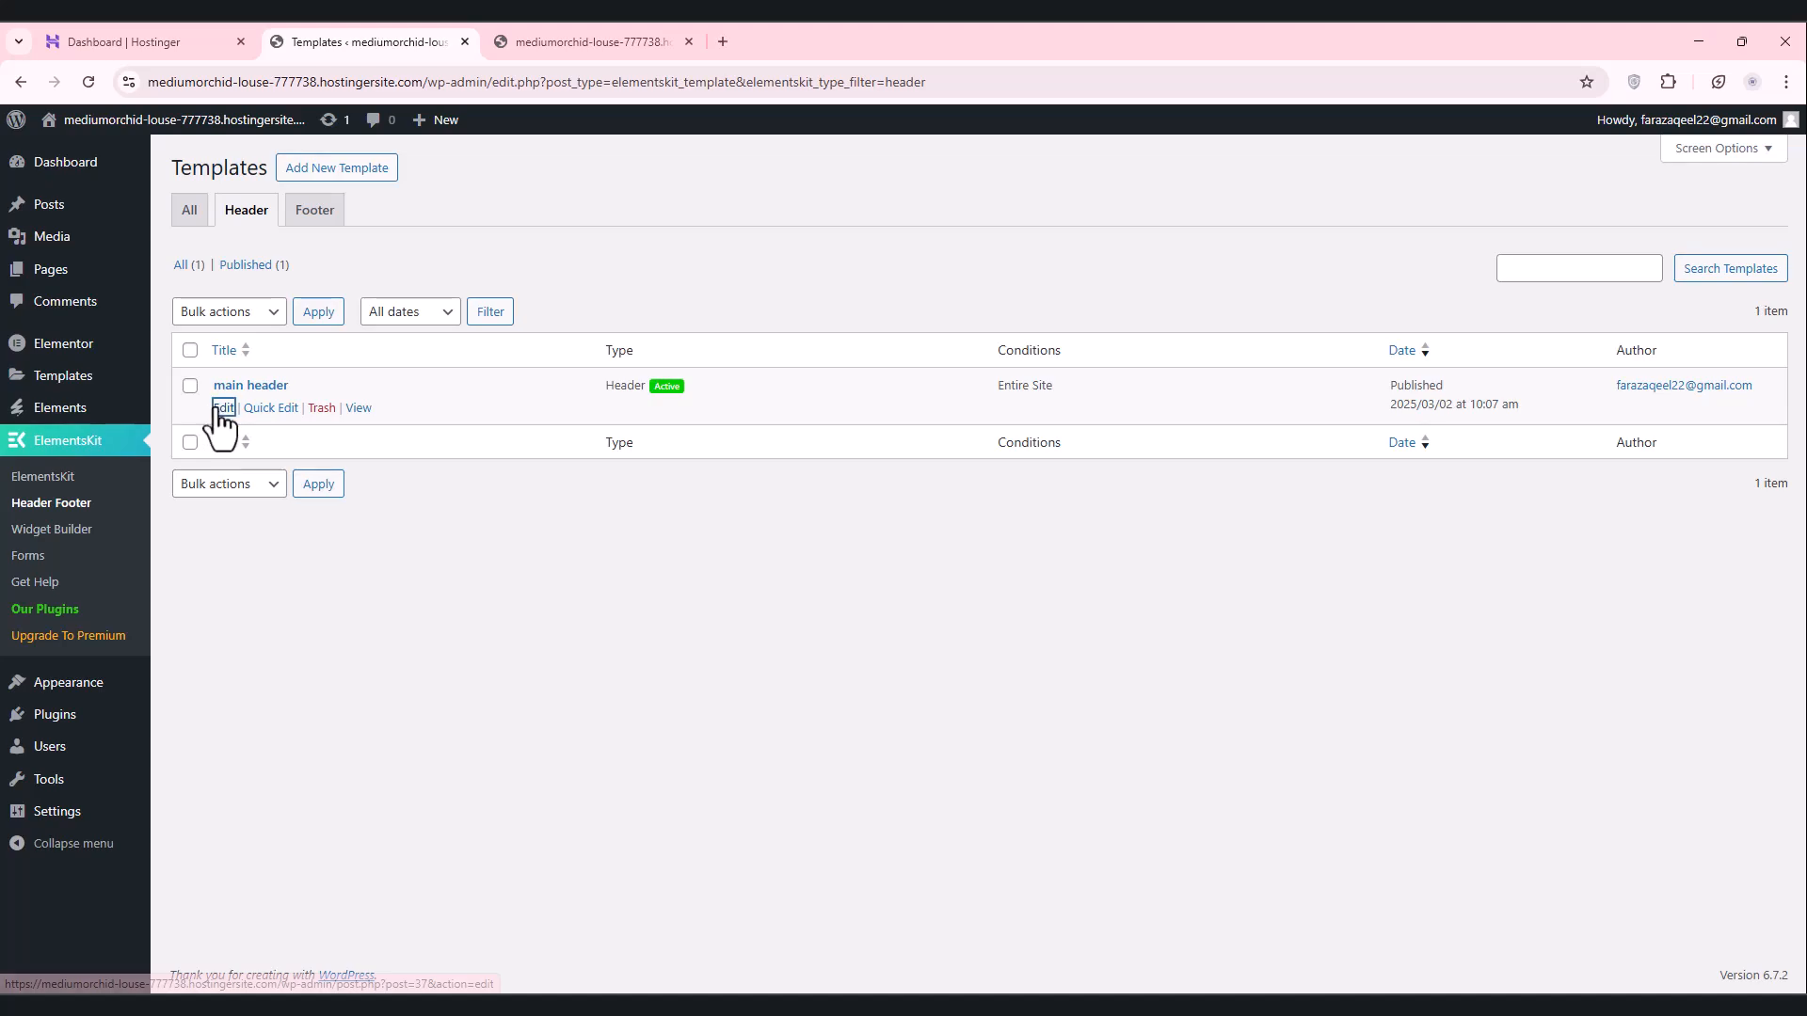
Step: Open the content of the "main header" template in the Elementor editor and dismiss the notifications pop-up
{"action": "left_click", "coordinate": [219, 405]}
{"action": "left_click", "coordinate": [979, 806]}
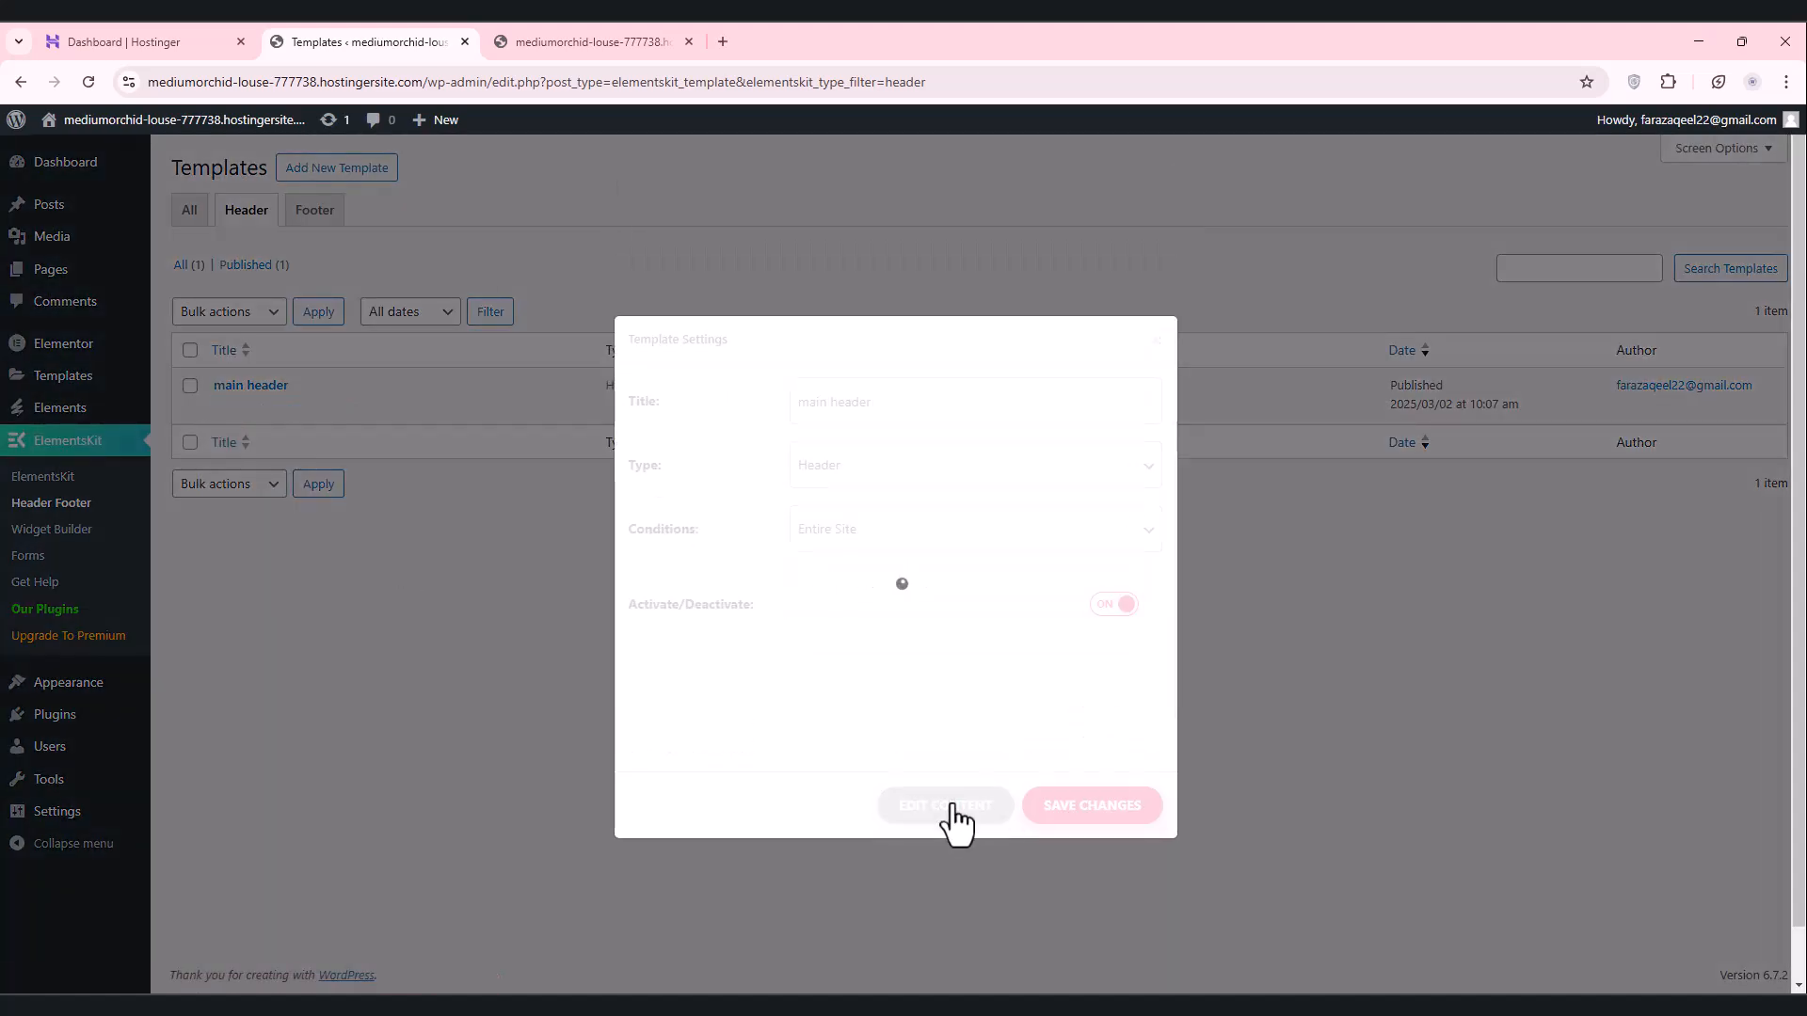
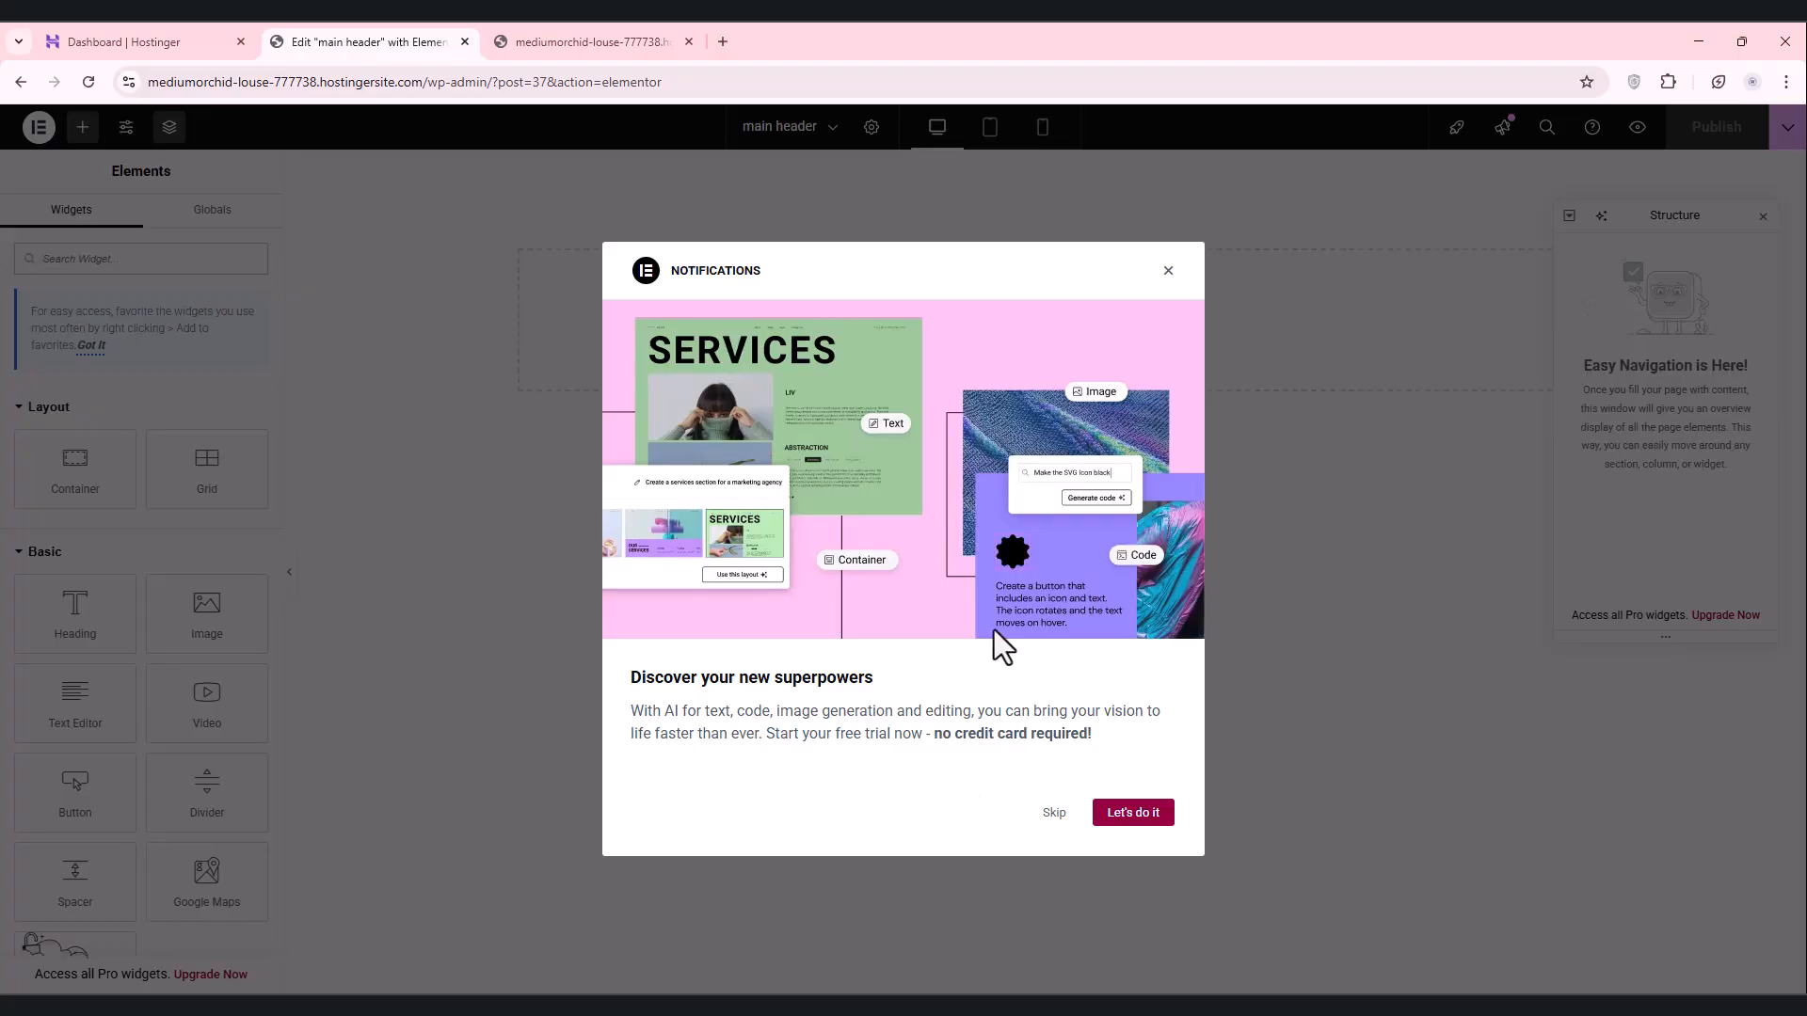
{"action": "left_click", "coordinate": [1169, 272]}
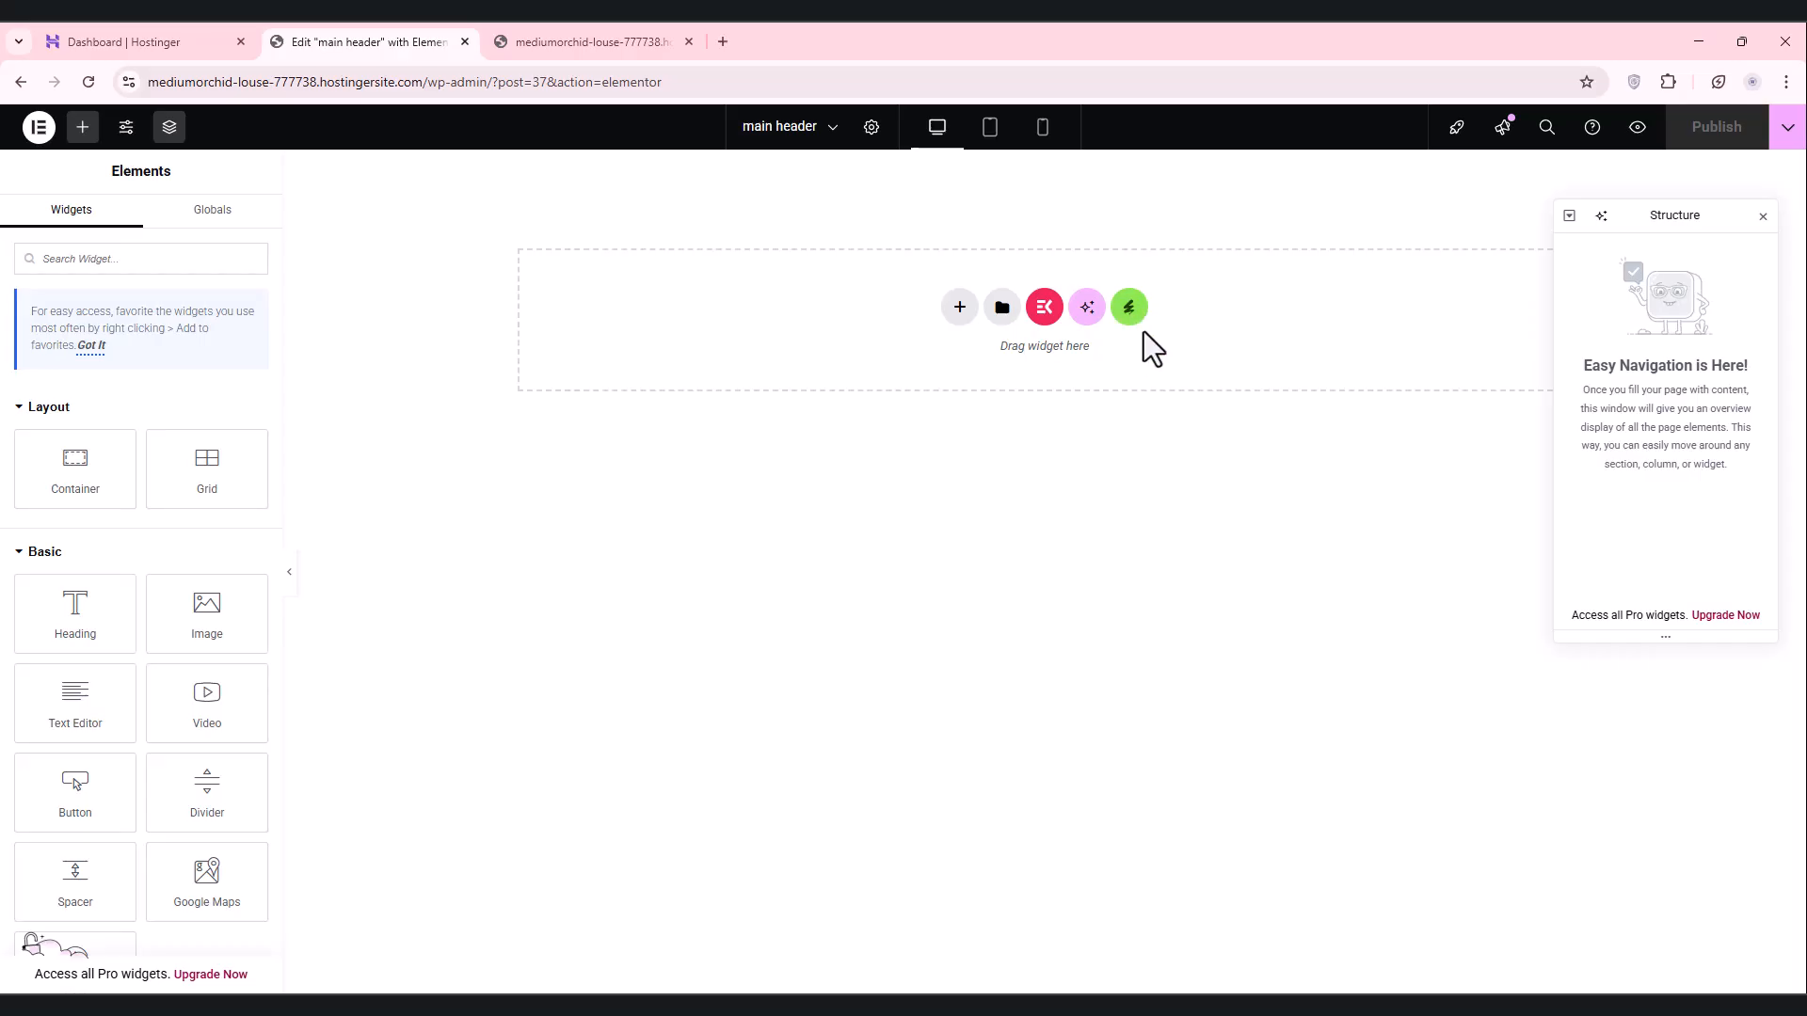
Step: Open the site's WordPress dashboard in a separate browser tab, keeping the live site open, and return to the "main header" editor
{"action": "left_click", "coordinate": [599, 39]}
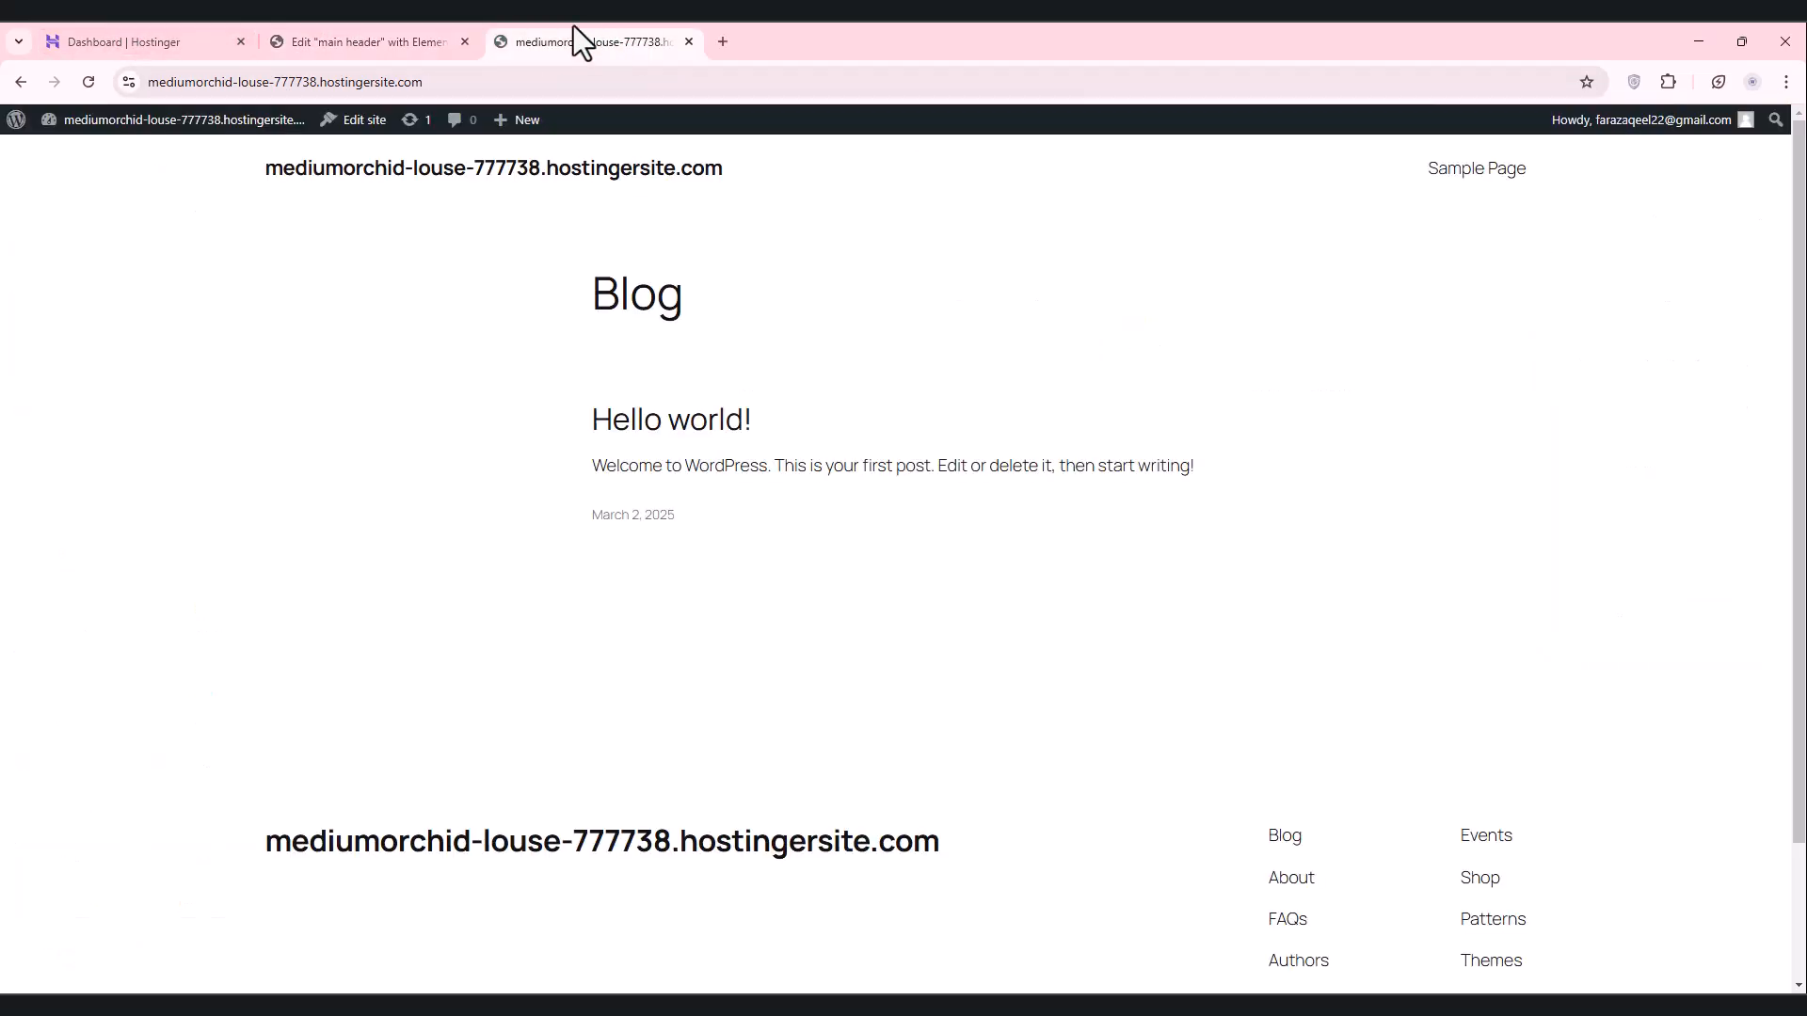
{"action": "middle_click", "coordinate": [108, 149]}
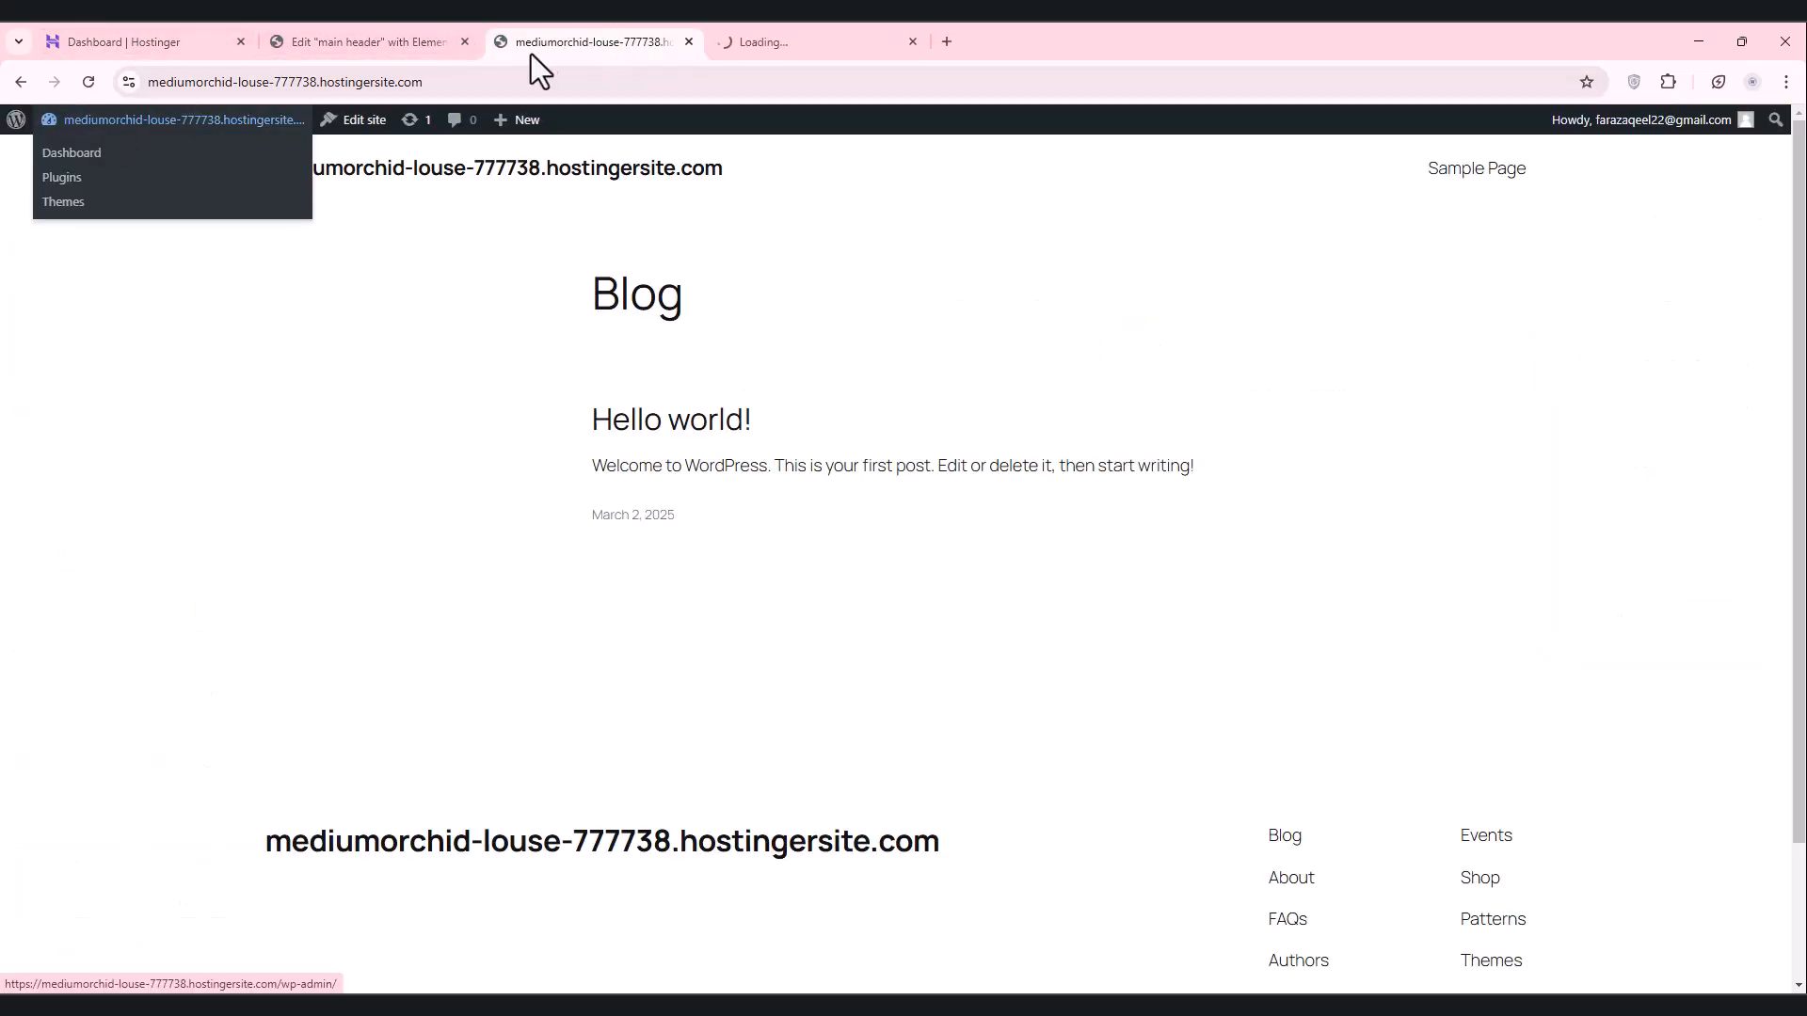
{"action": "left_click", "coordinate": [755, 44]}
{"action": "mouse_move", "coordinate": [16, 480]}
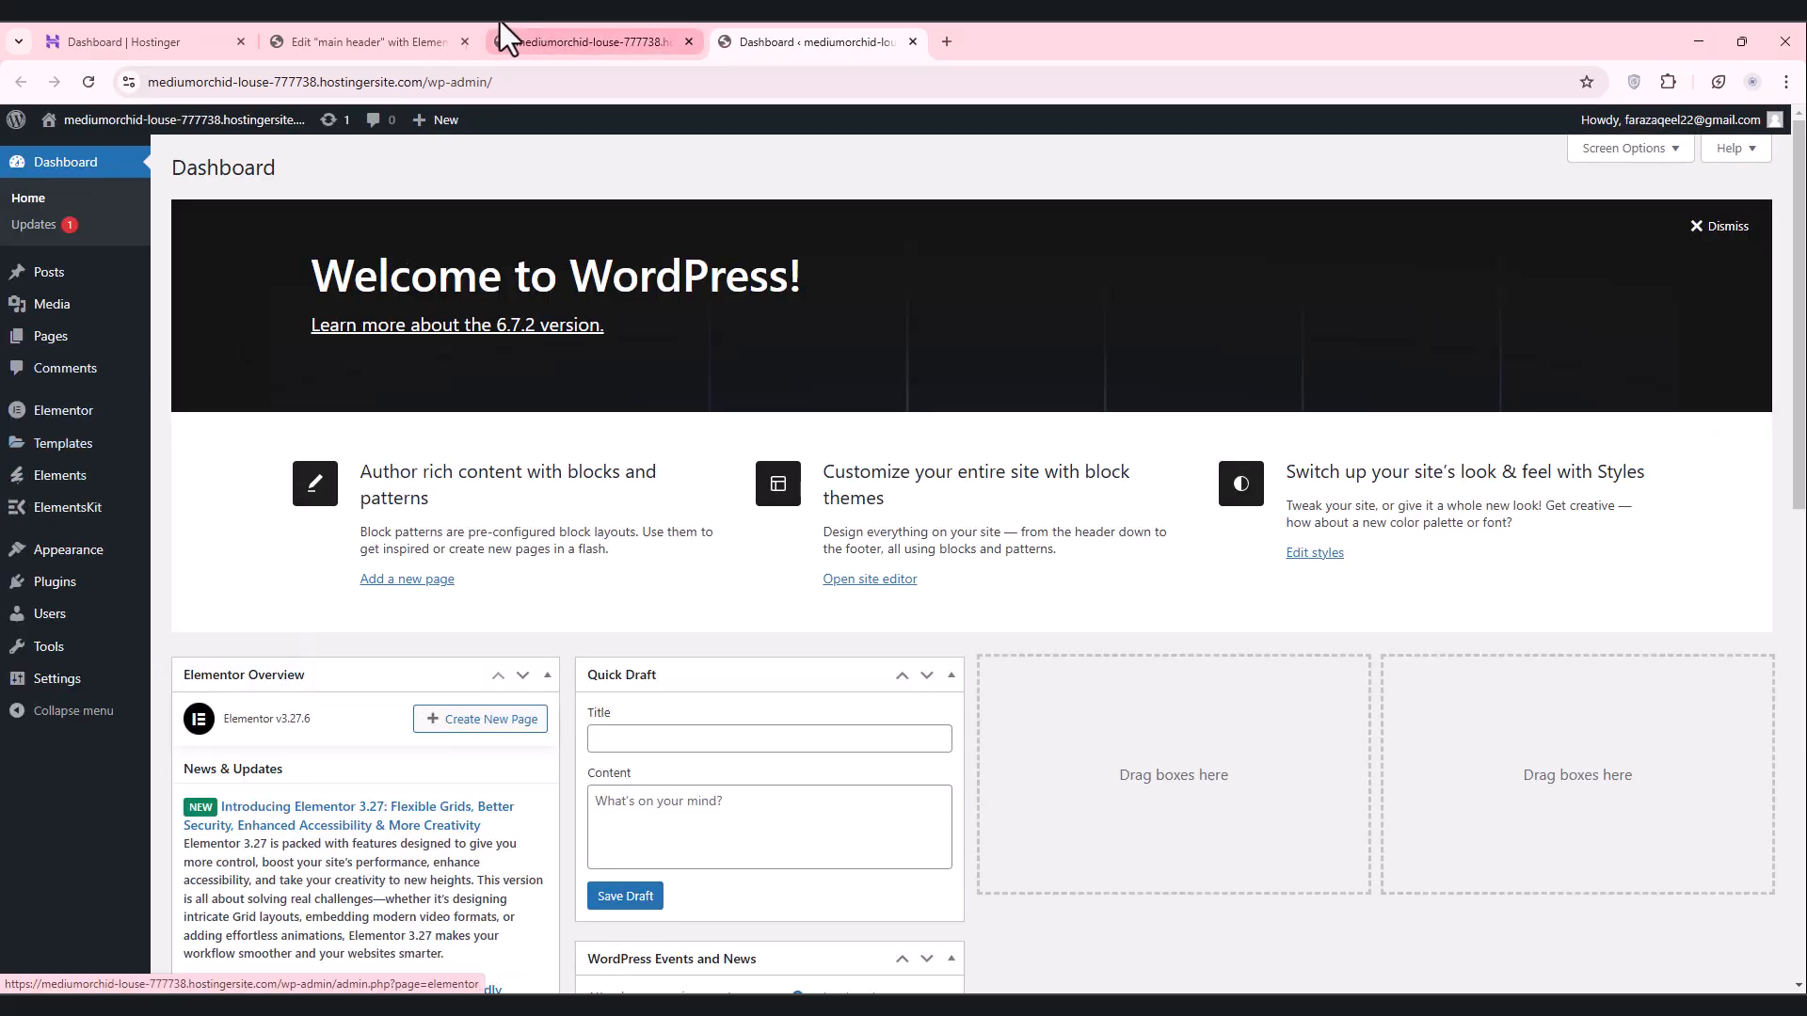
{"action": "left_click", "coordinate": [423, 40]}
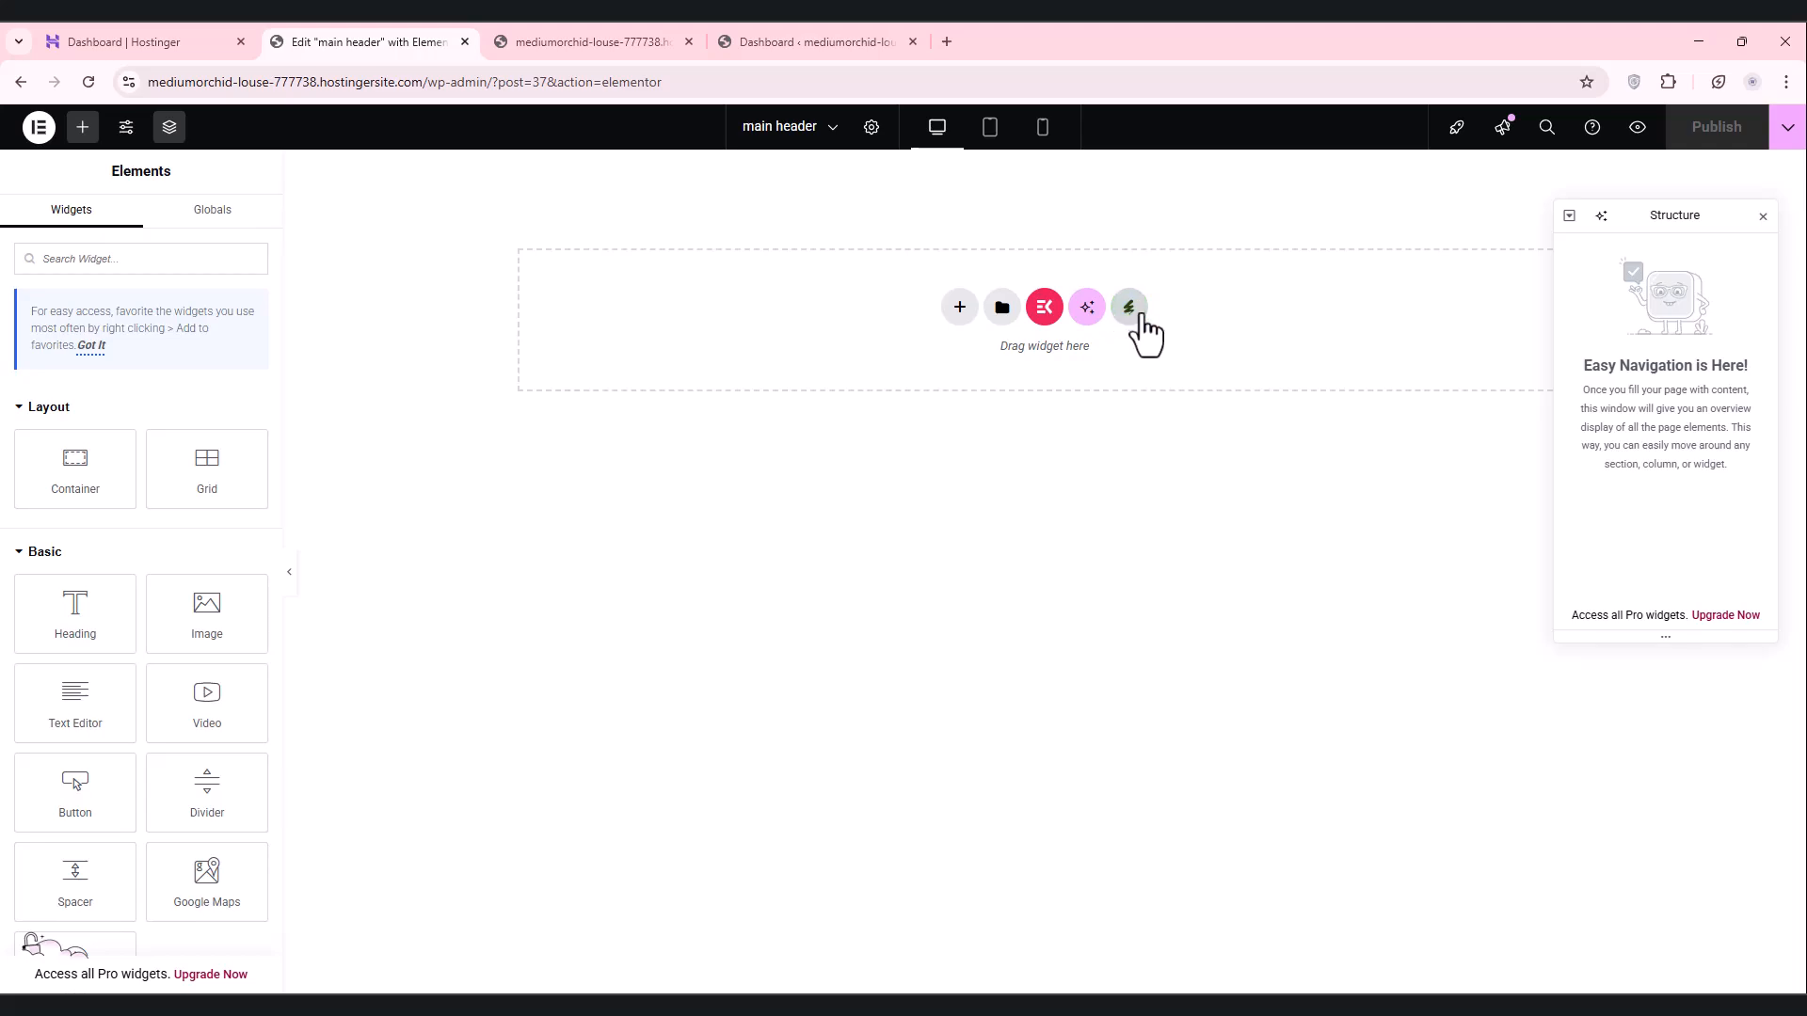
{"action": "left_click", "coordinate": [781, 41]}
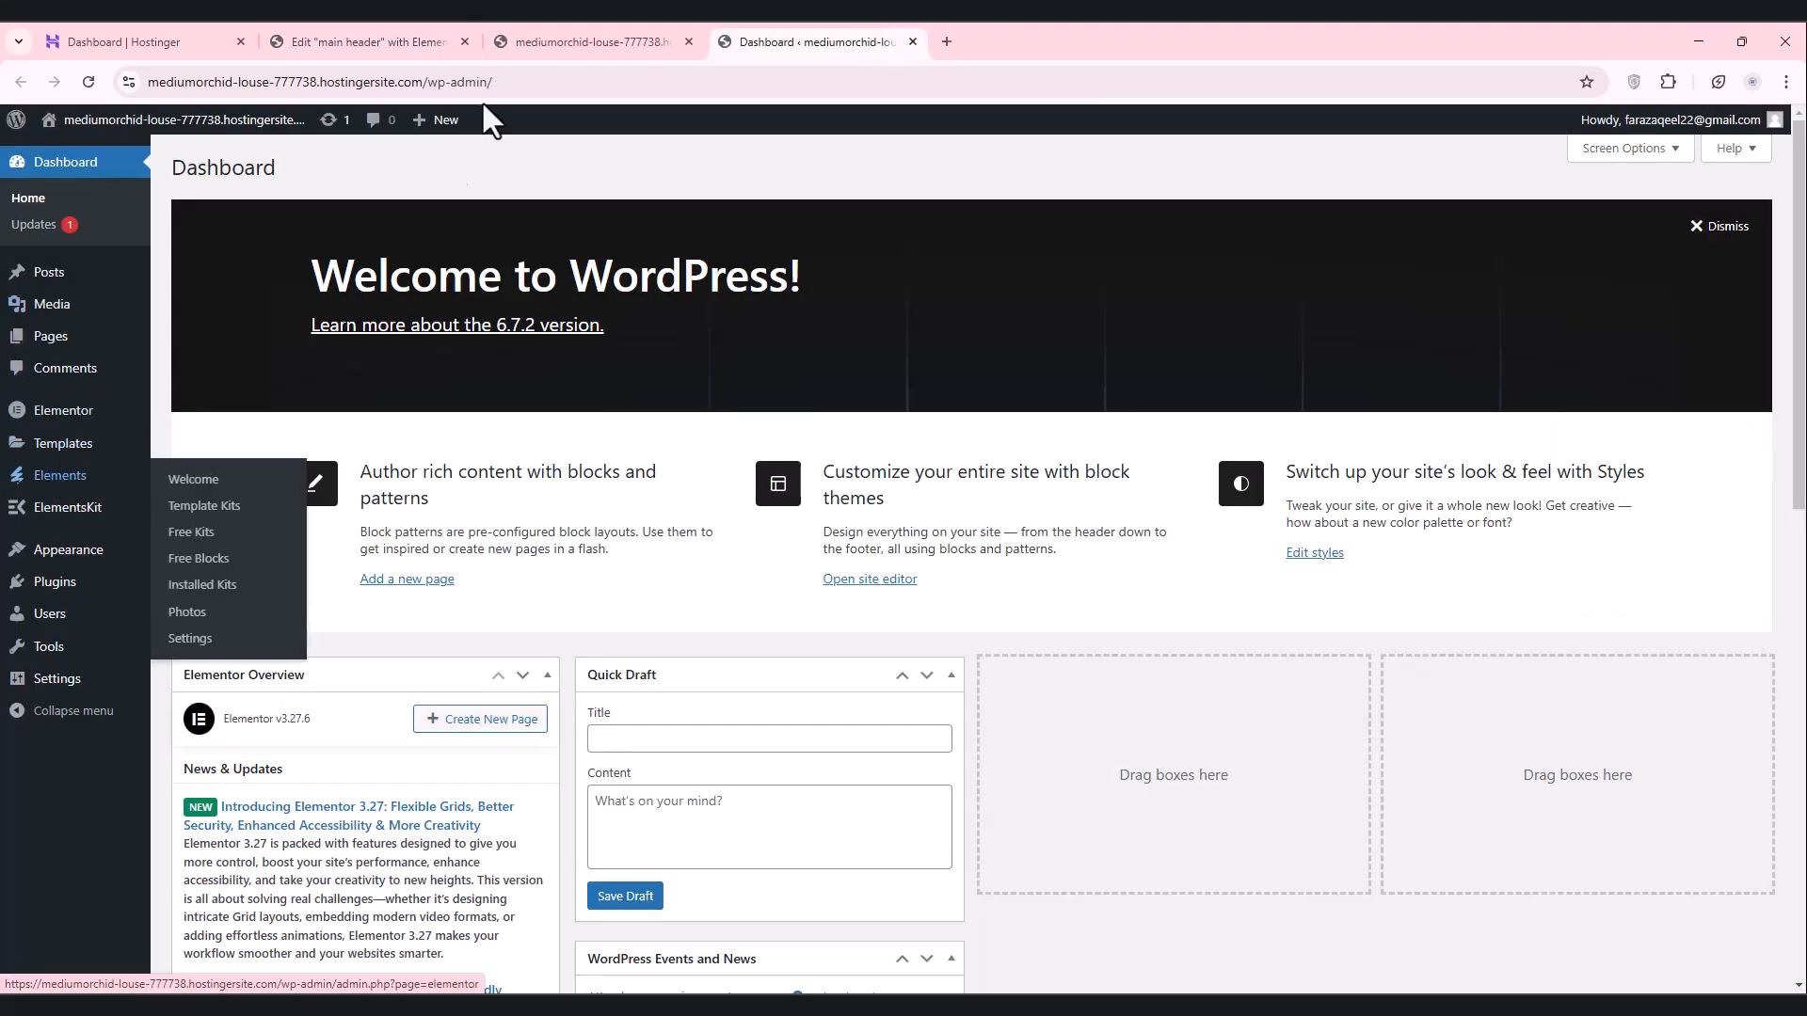
{"action": "left_click", "coordinate": [587, 38]}
{"action": "left_click", "coordinate": [338, 40]}
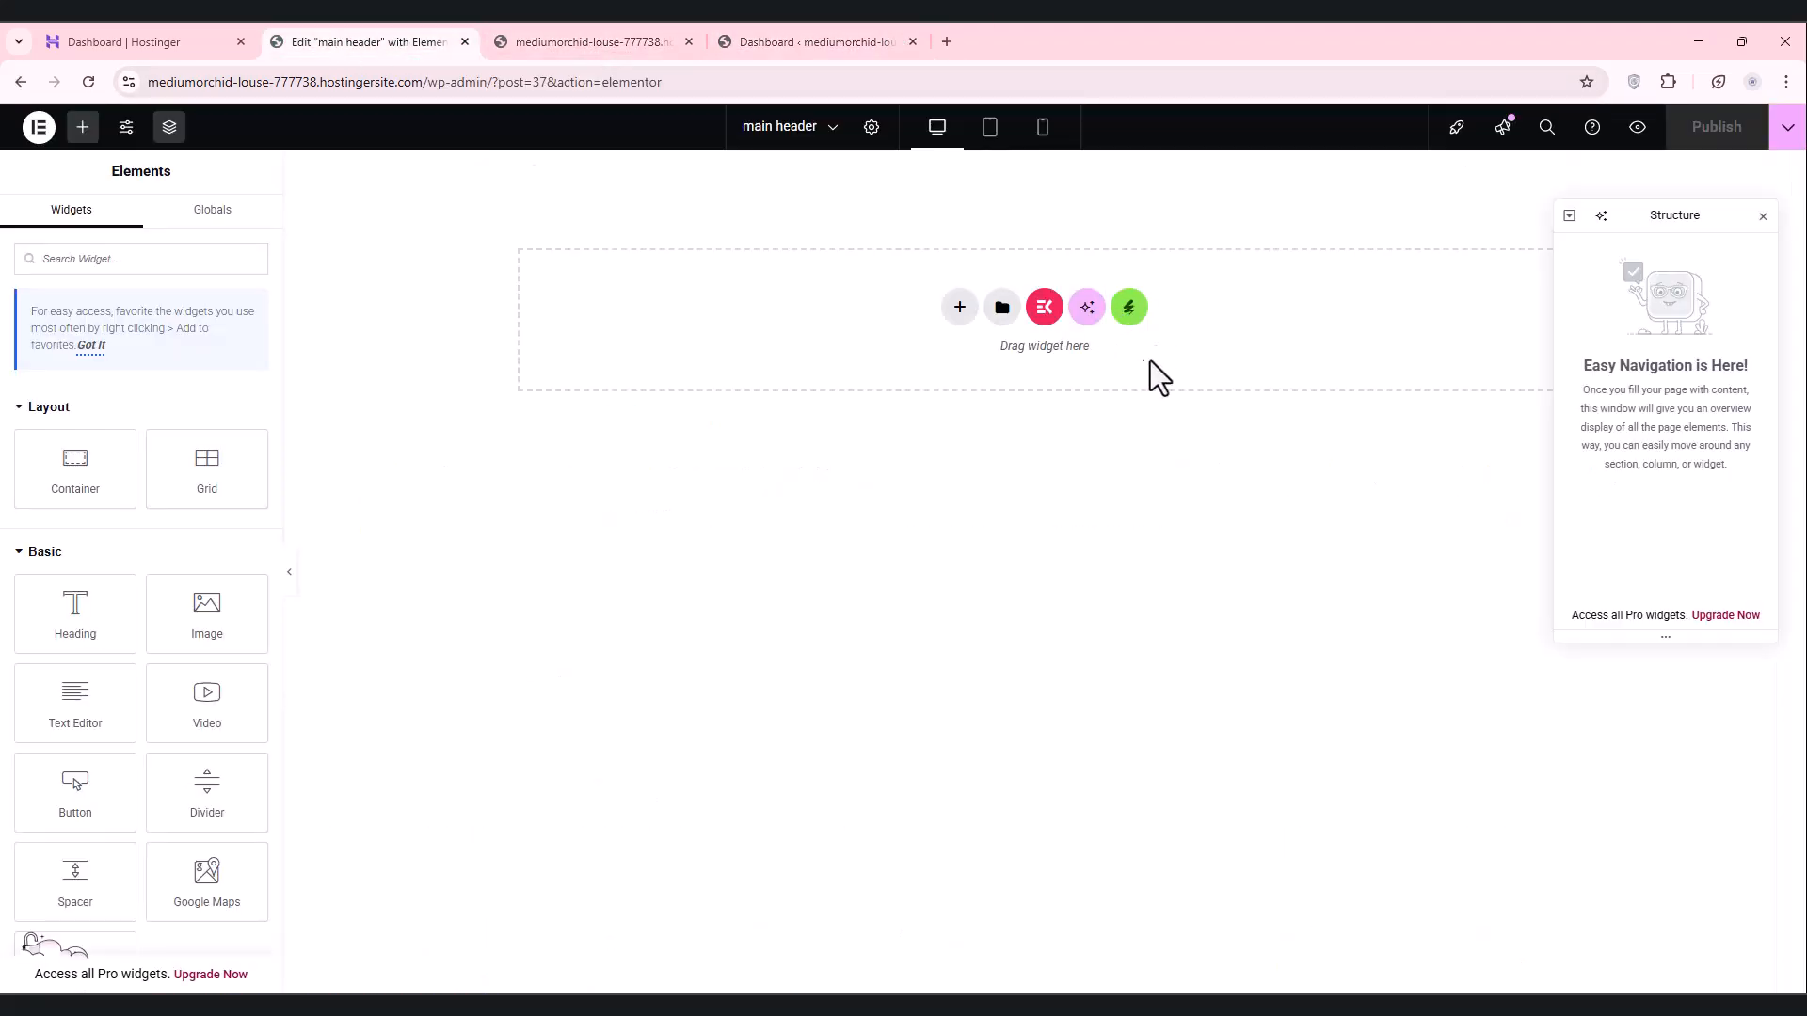
Step: Insert the Header template from the installed BizKit - Multipurpose Business Template Kit into "main header" and publish it
{"action": "left_click", "coordinate": [1129, 311]}
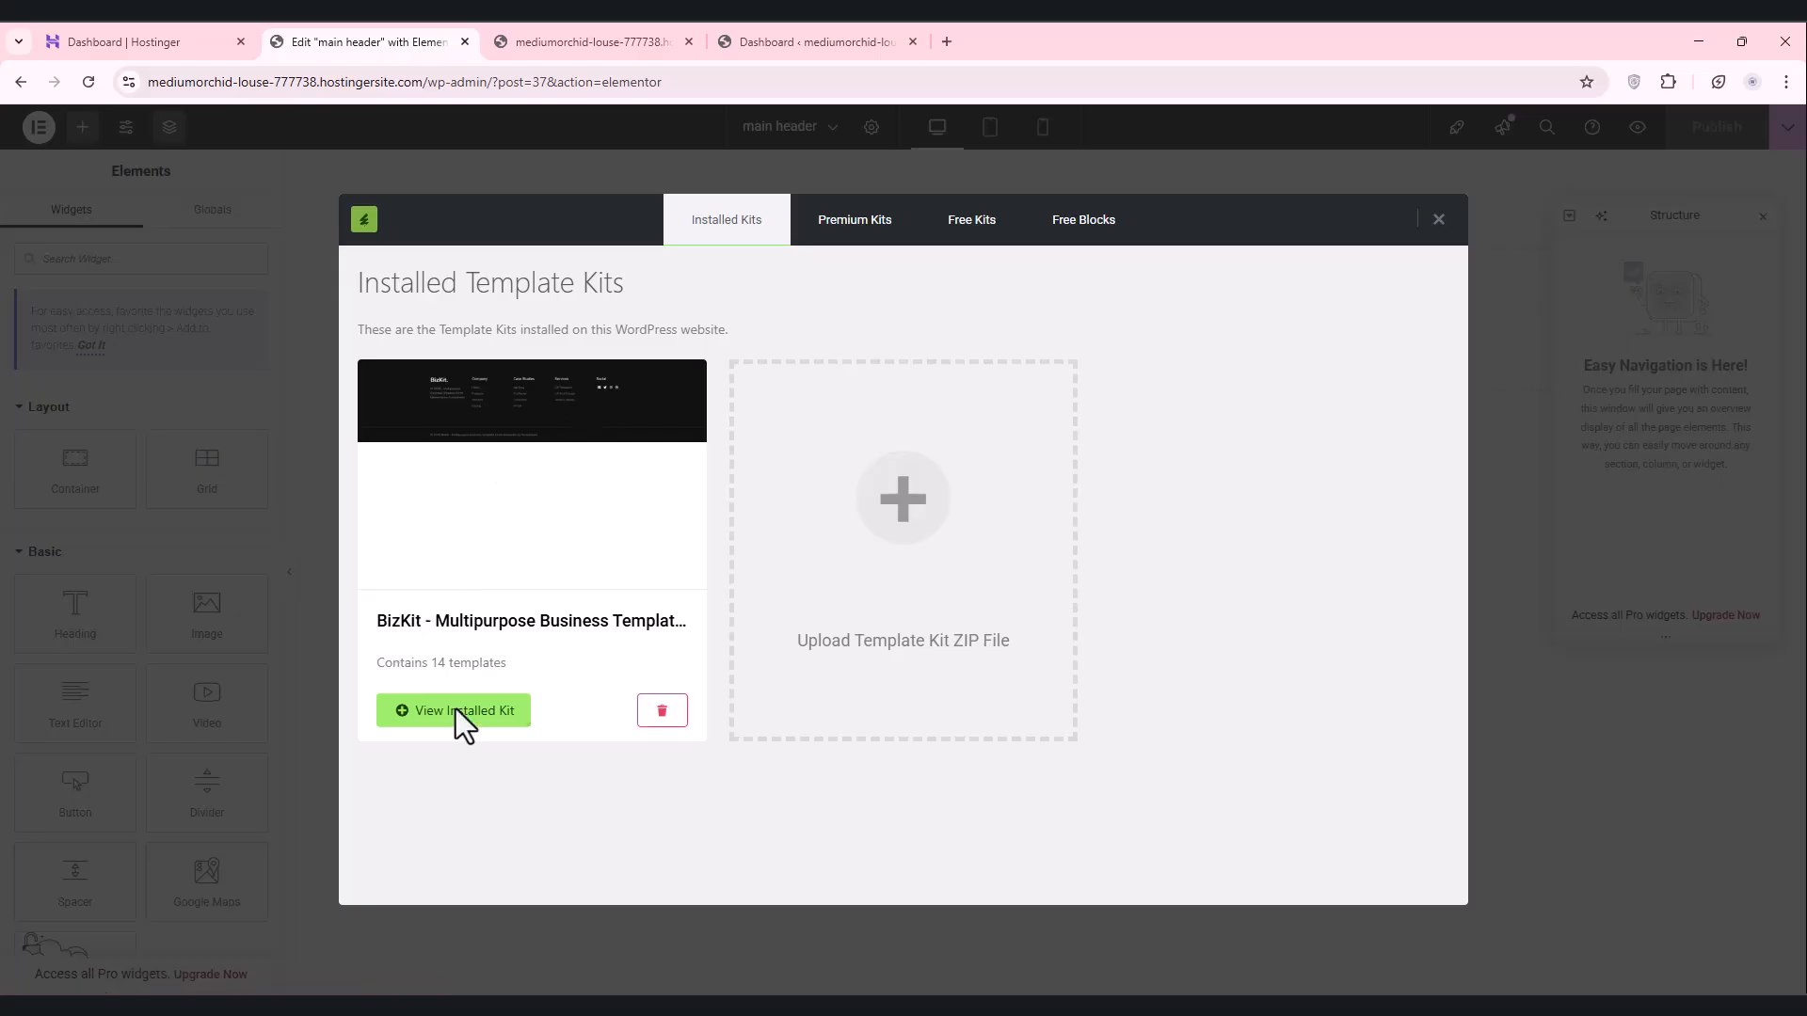
{"action": "left_click", "coordinate": [538, 542]}
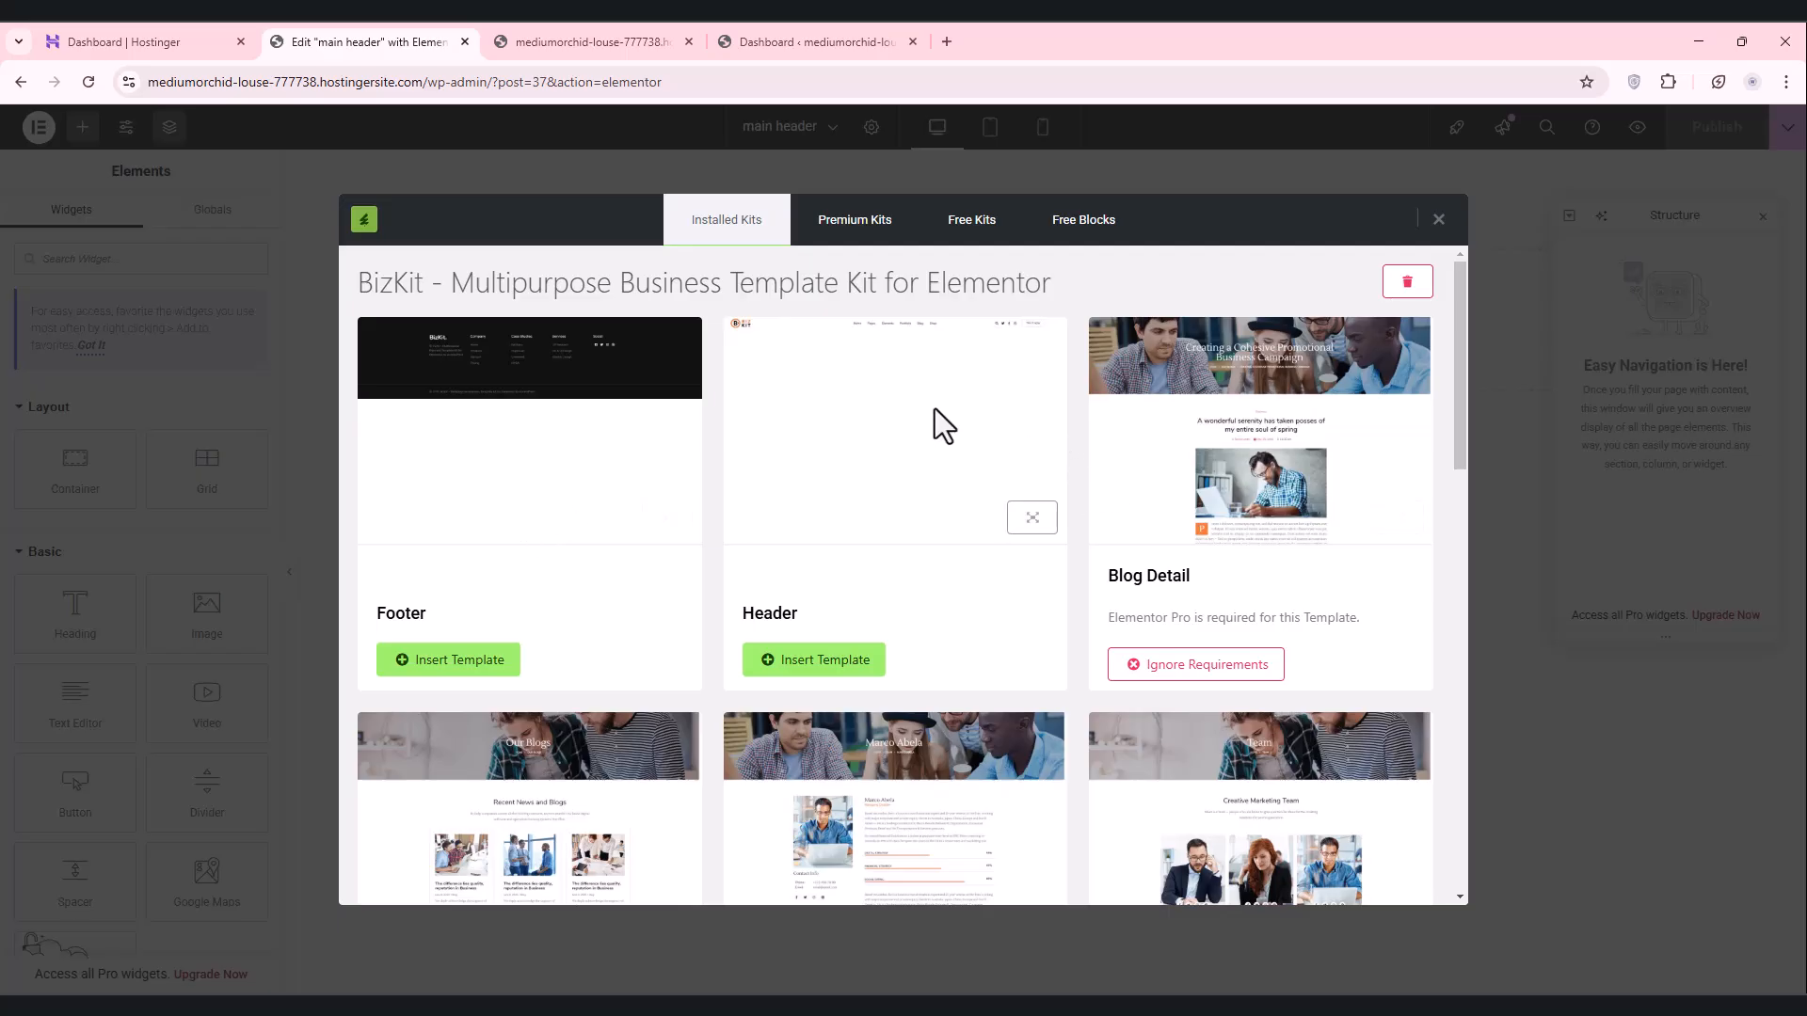
{"action": "left_click", "coordinate": [826, 660]}
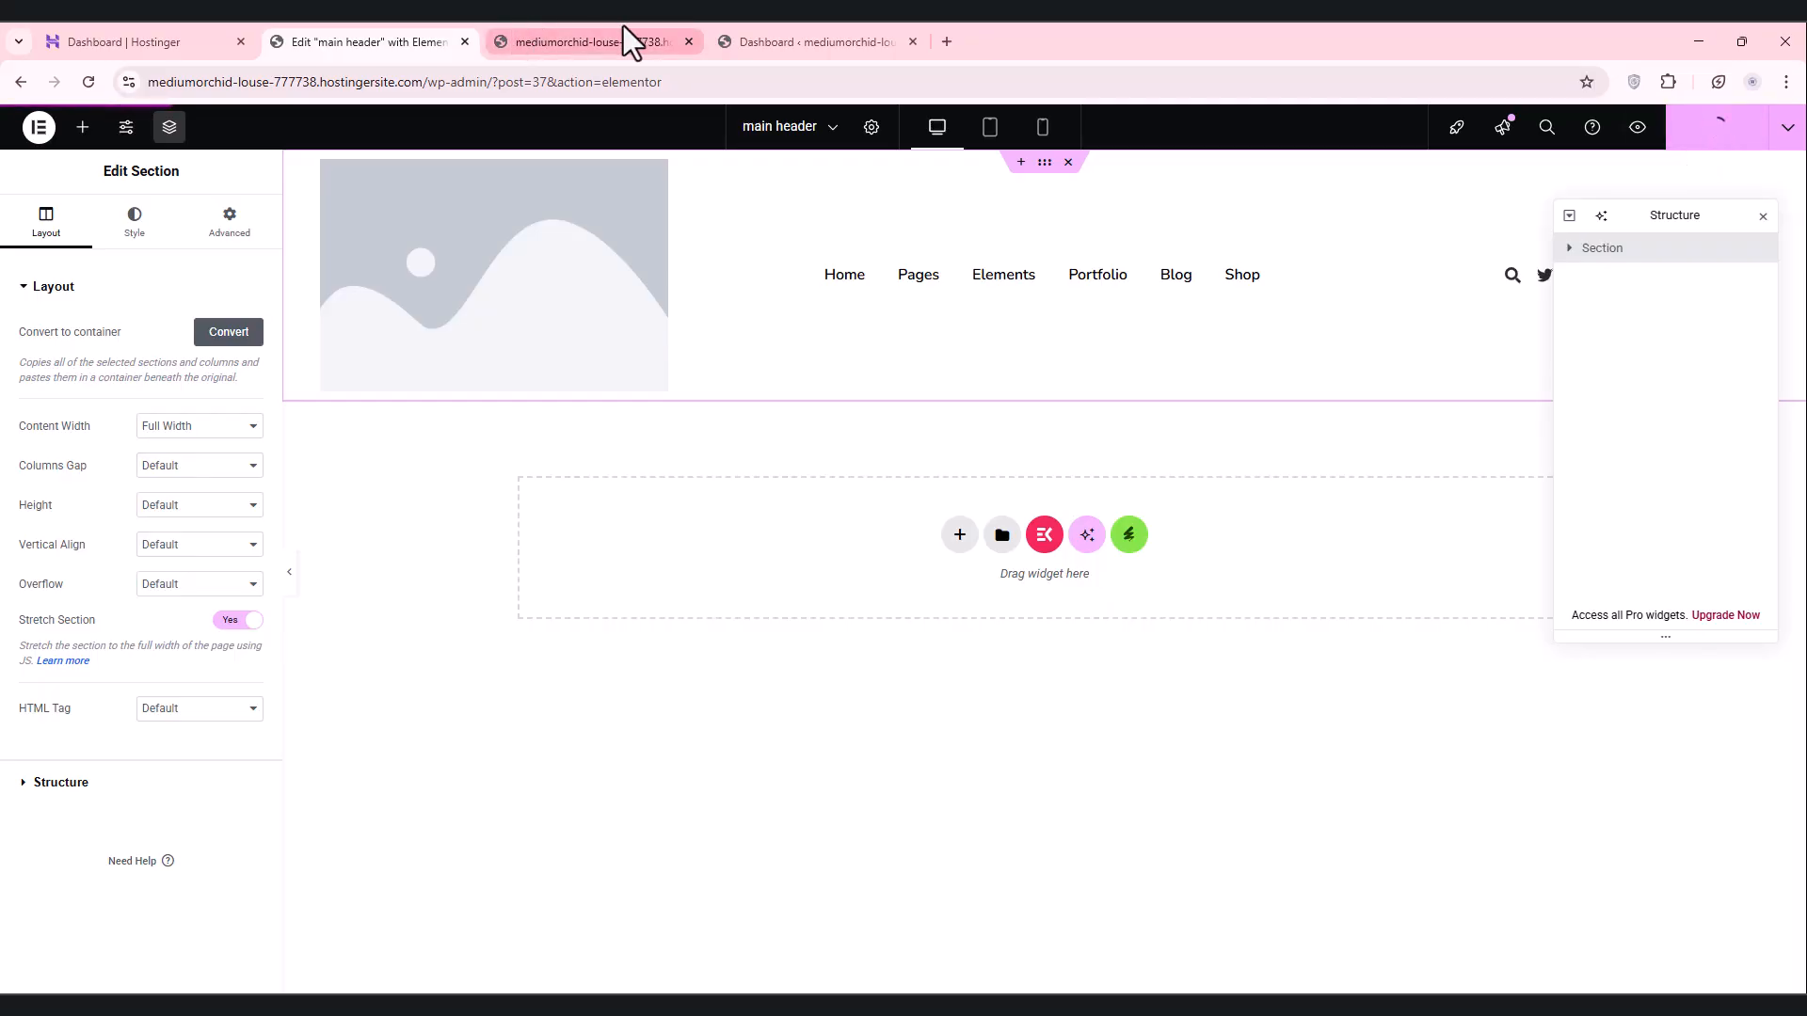
Step: Reload the live site to check its header against the one in the editor, and return to the "main header" editor
{"action": "left_click", "coordinate": [646, 42]}
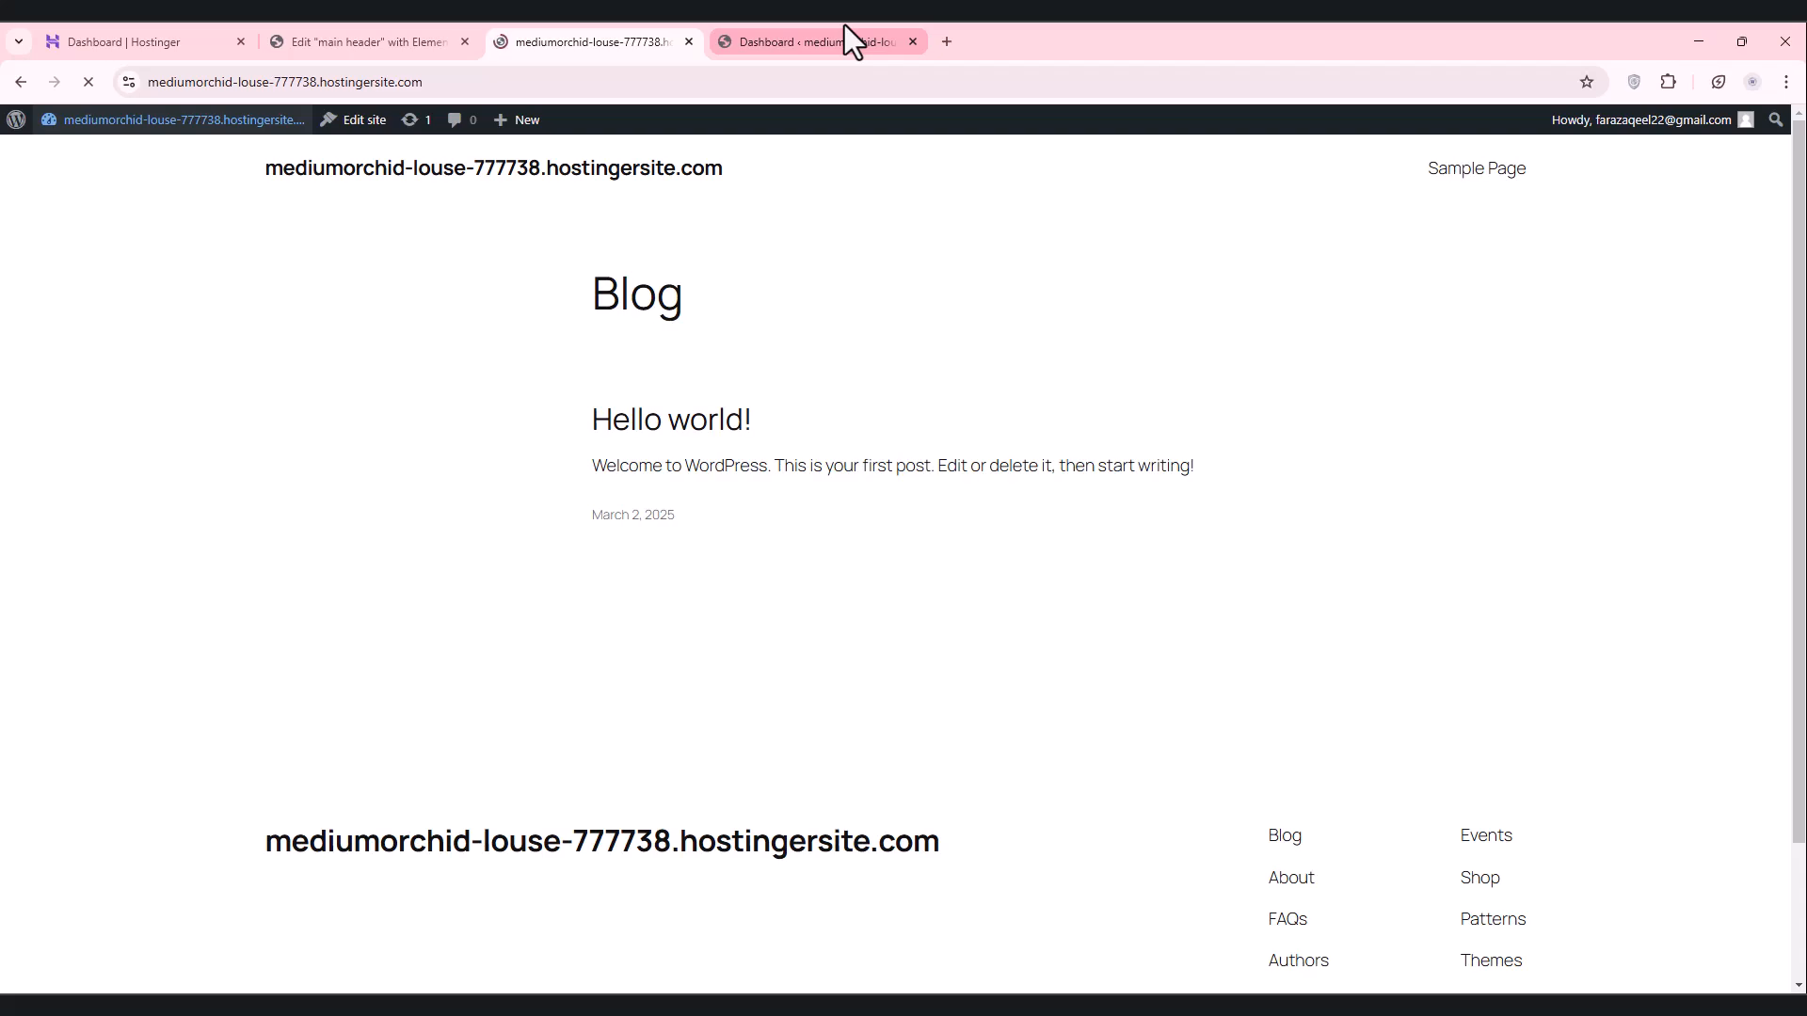
{"action": "left_click", "coordinate": [398, 26]}
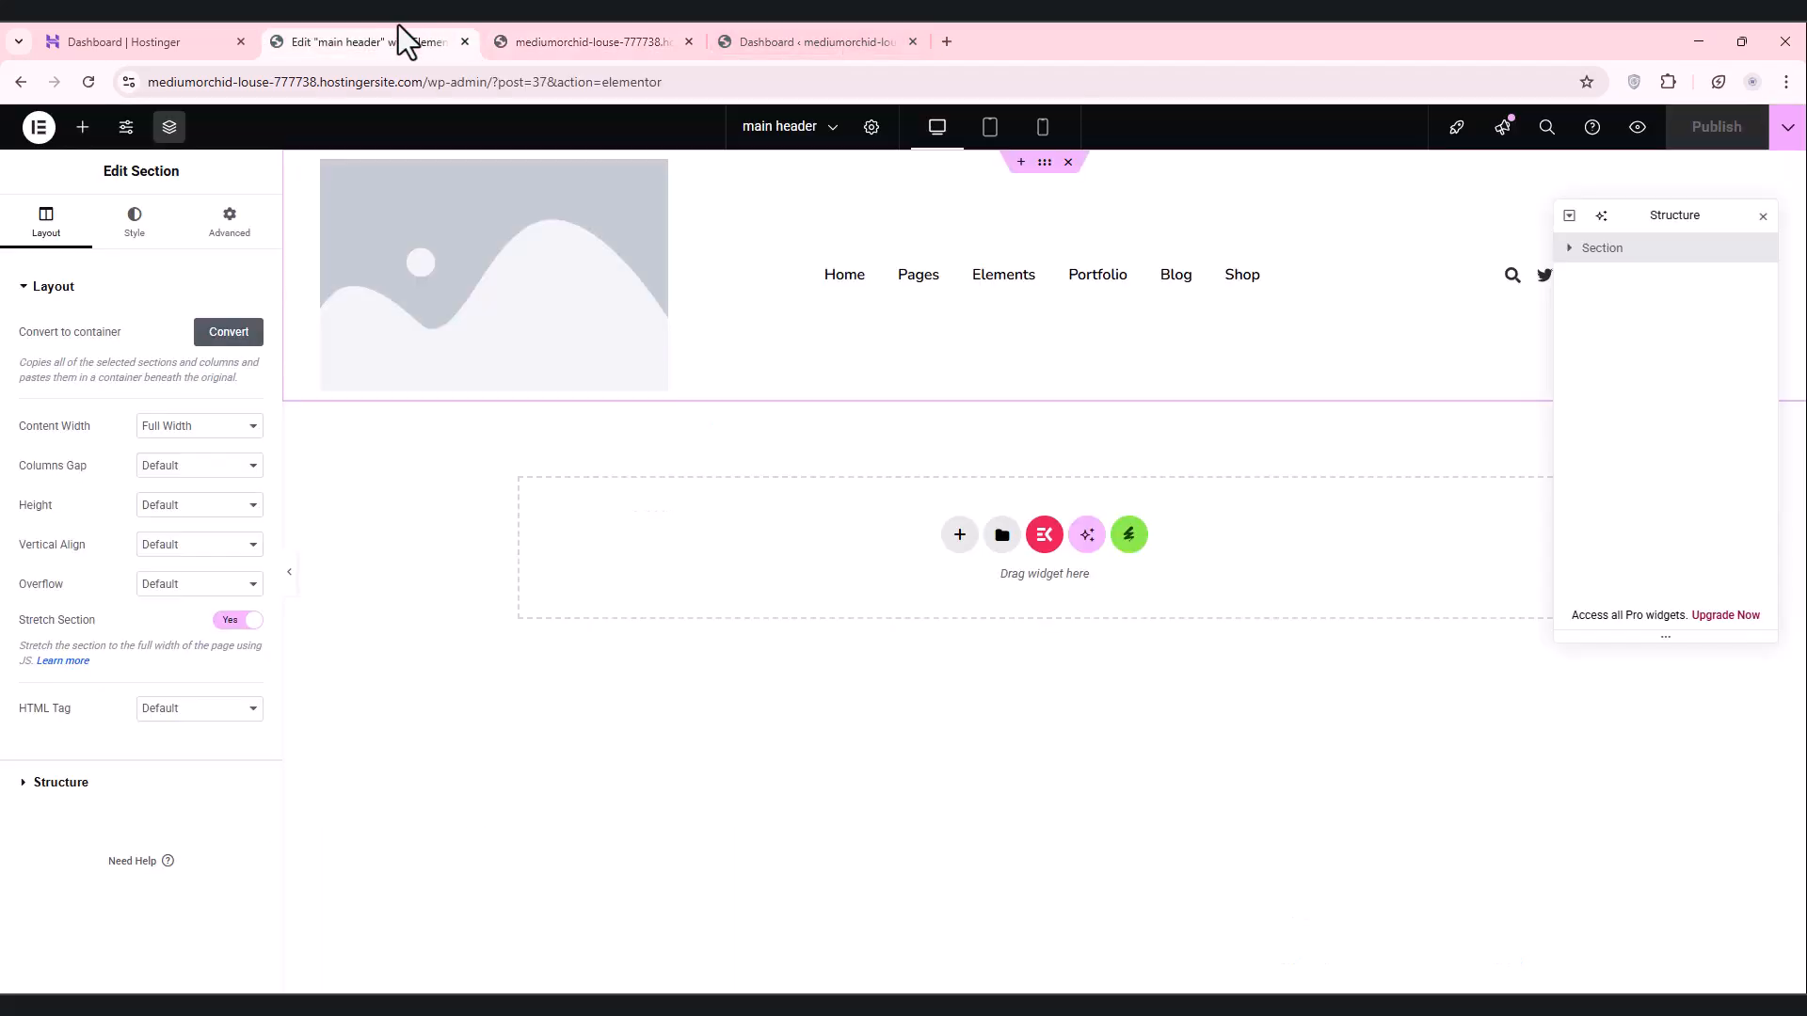
{"action": "left_click", "coordinate": [632, 38]}
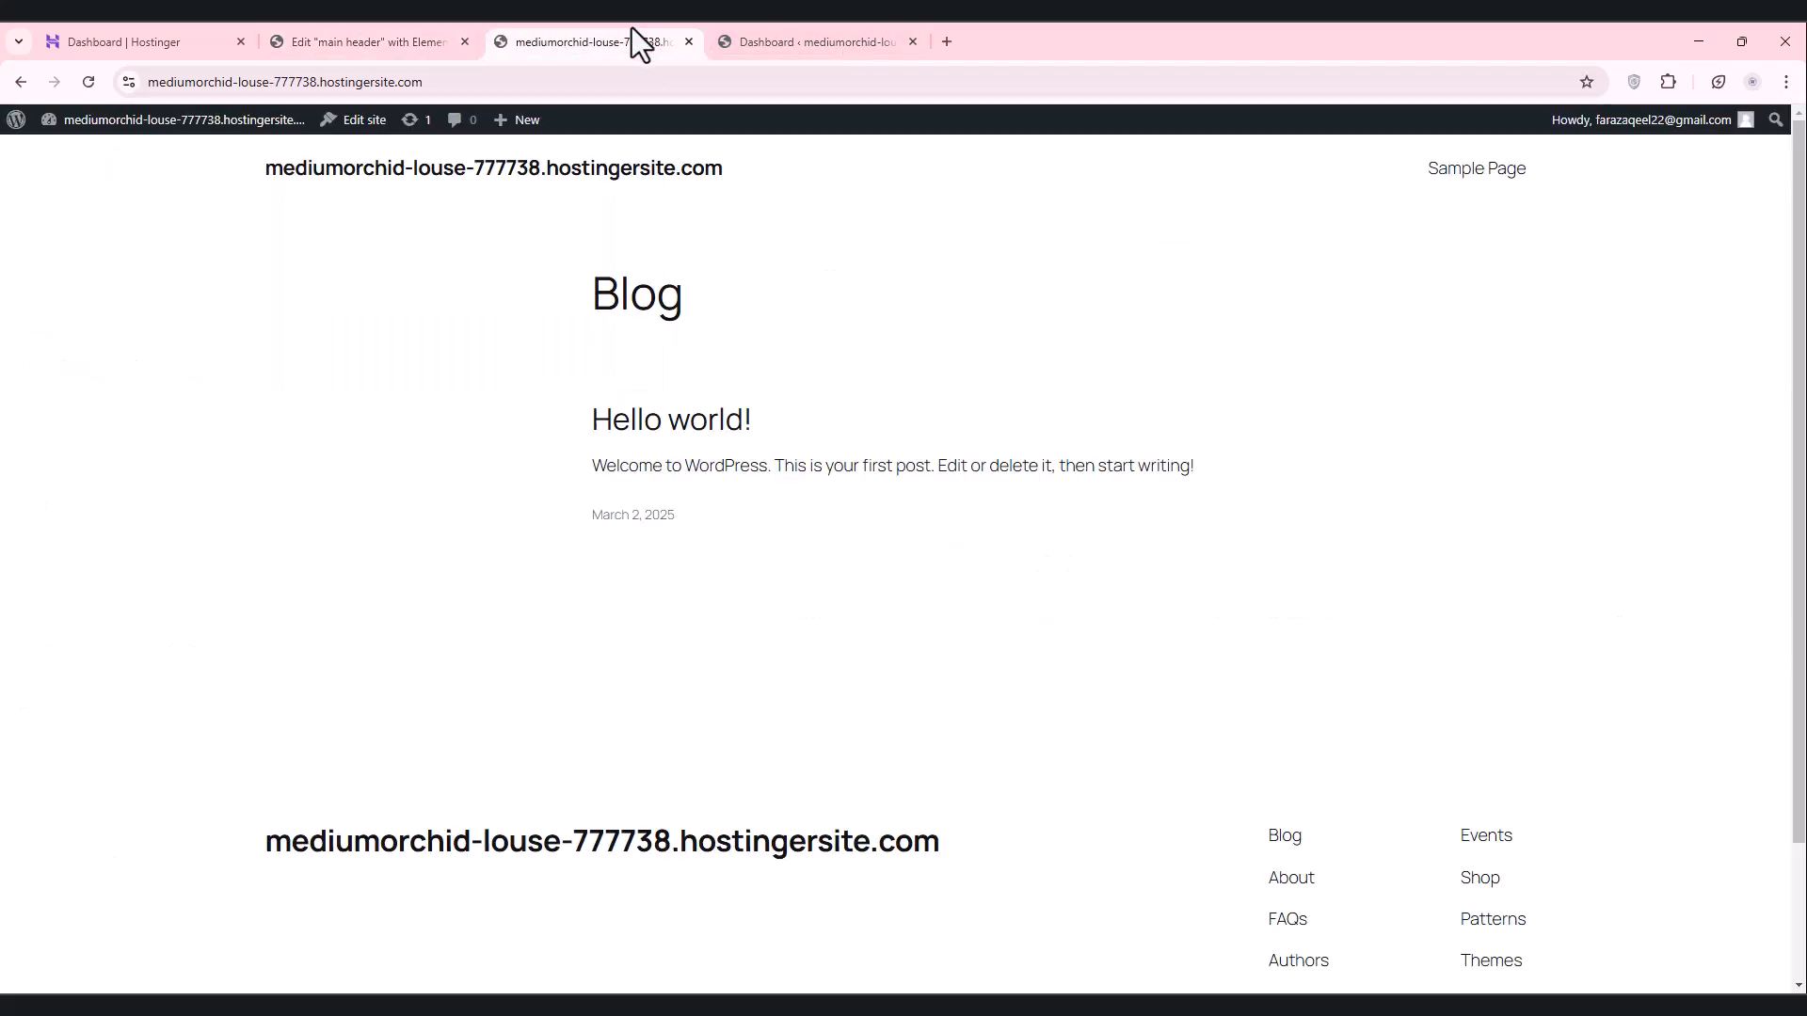
{"action": "left_click", "coordinate": [428, 52]}
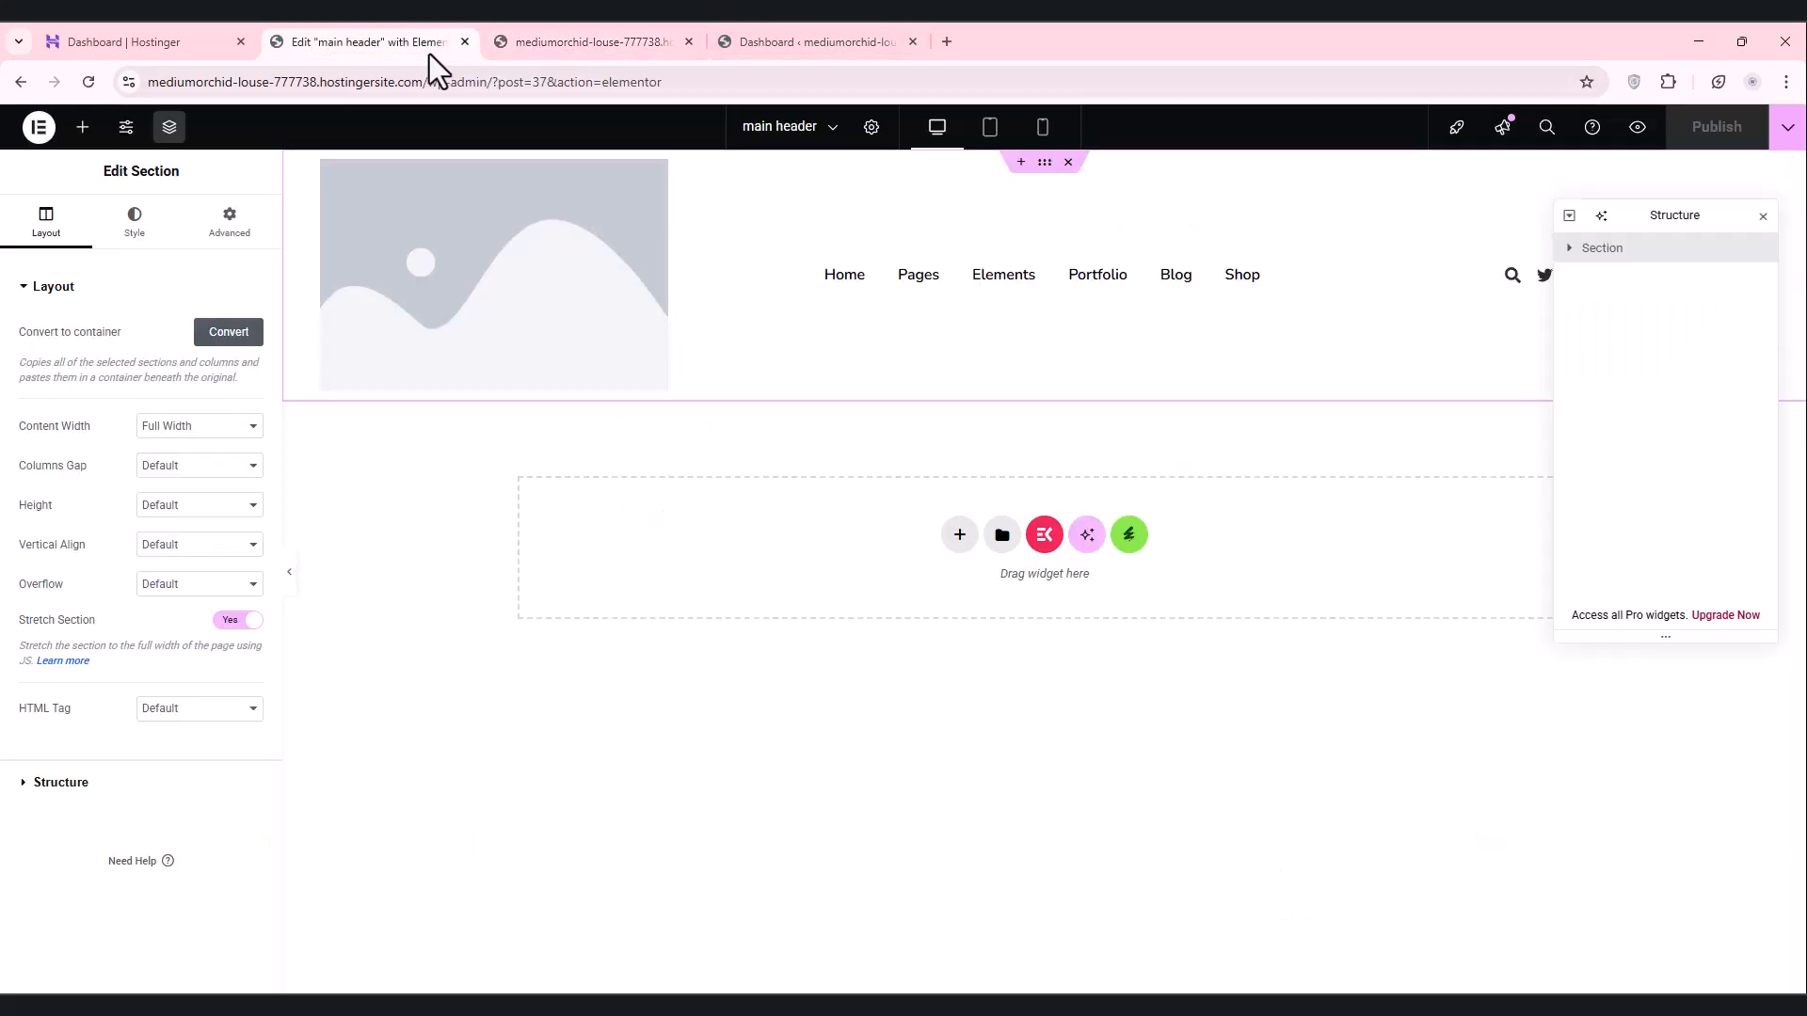
Step: Create an active ElementsKit template titled "main footer" for the entire site and open its content for editing
{"action": "left_click", "coordinate": [27, 81]}
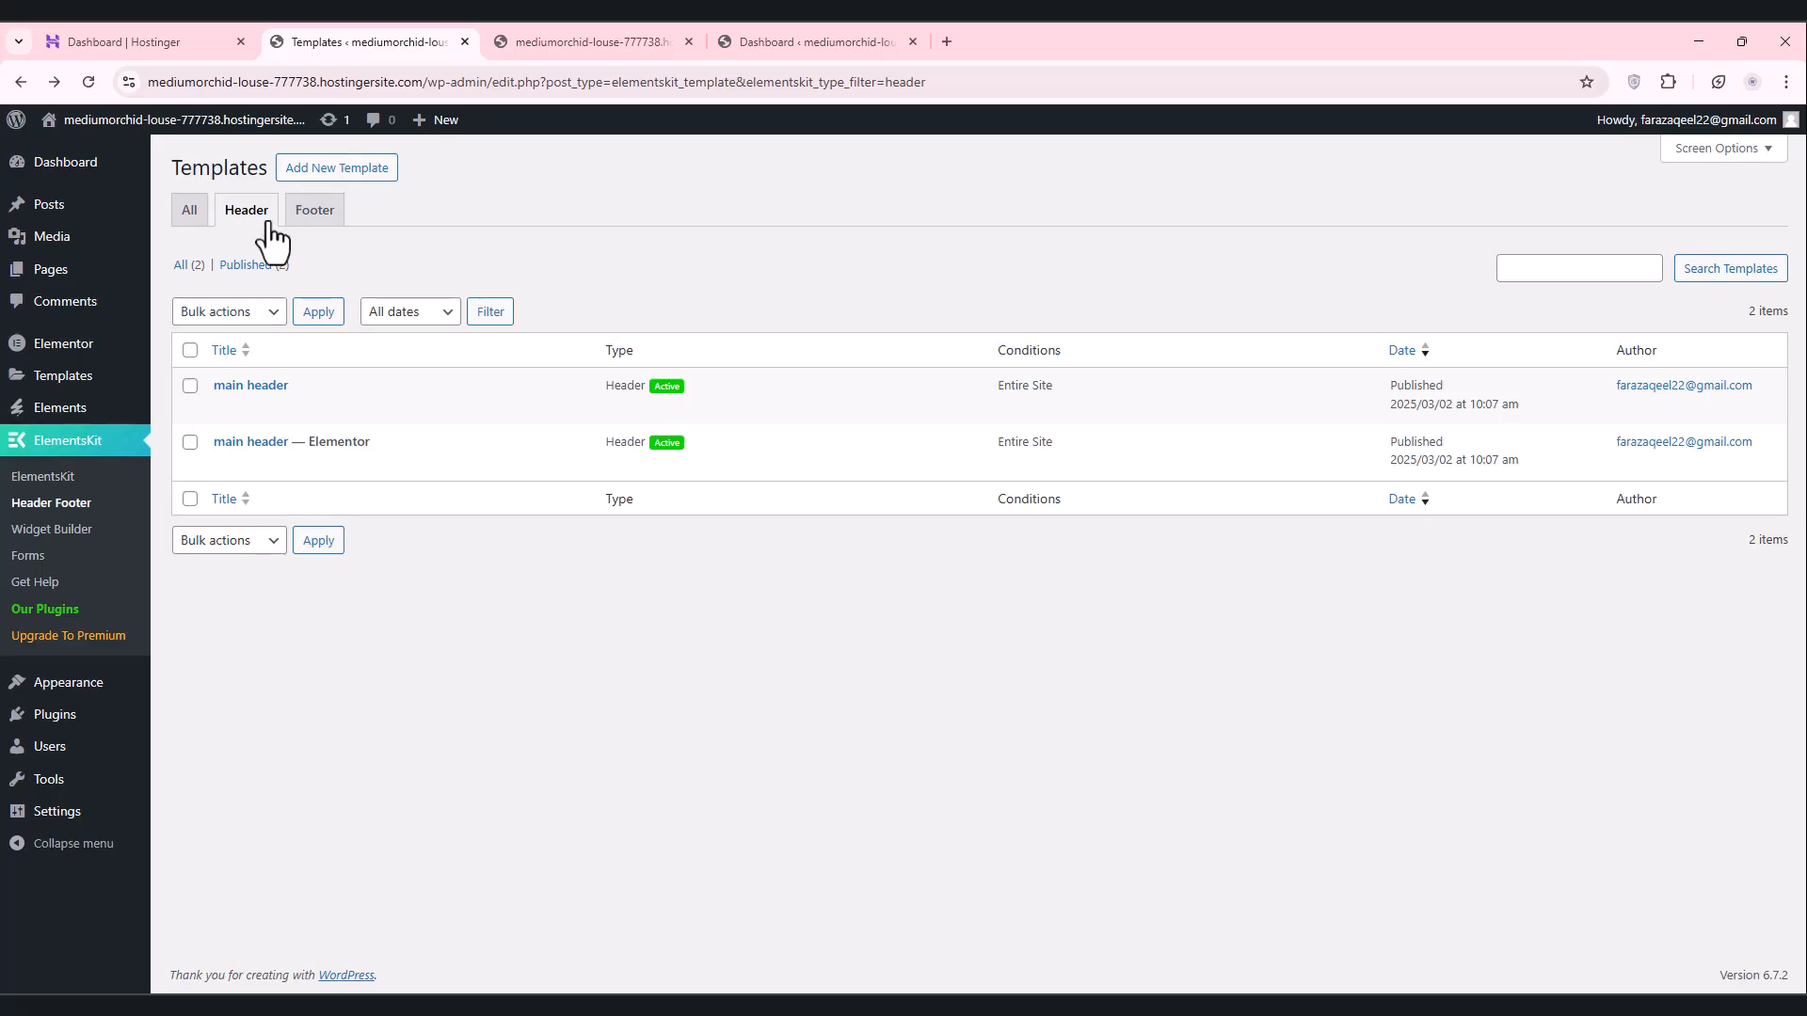
{"action": "left_click", "coordinate": [316, 211]}
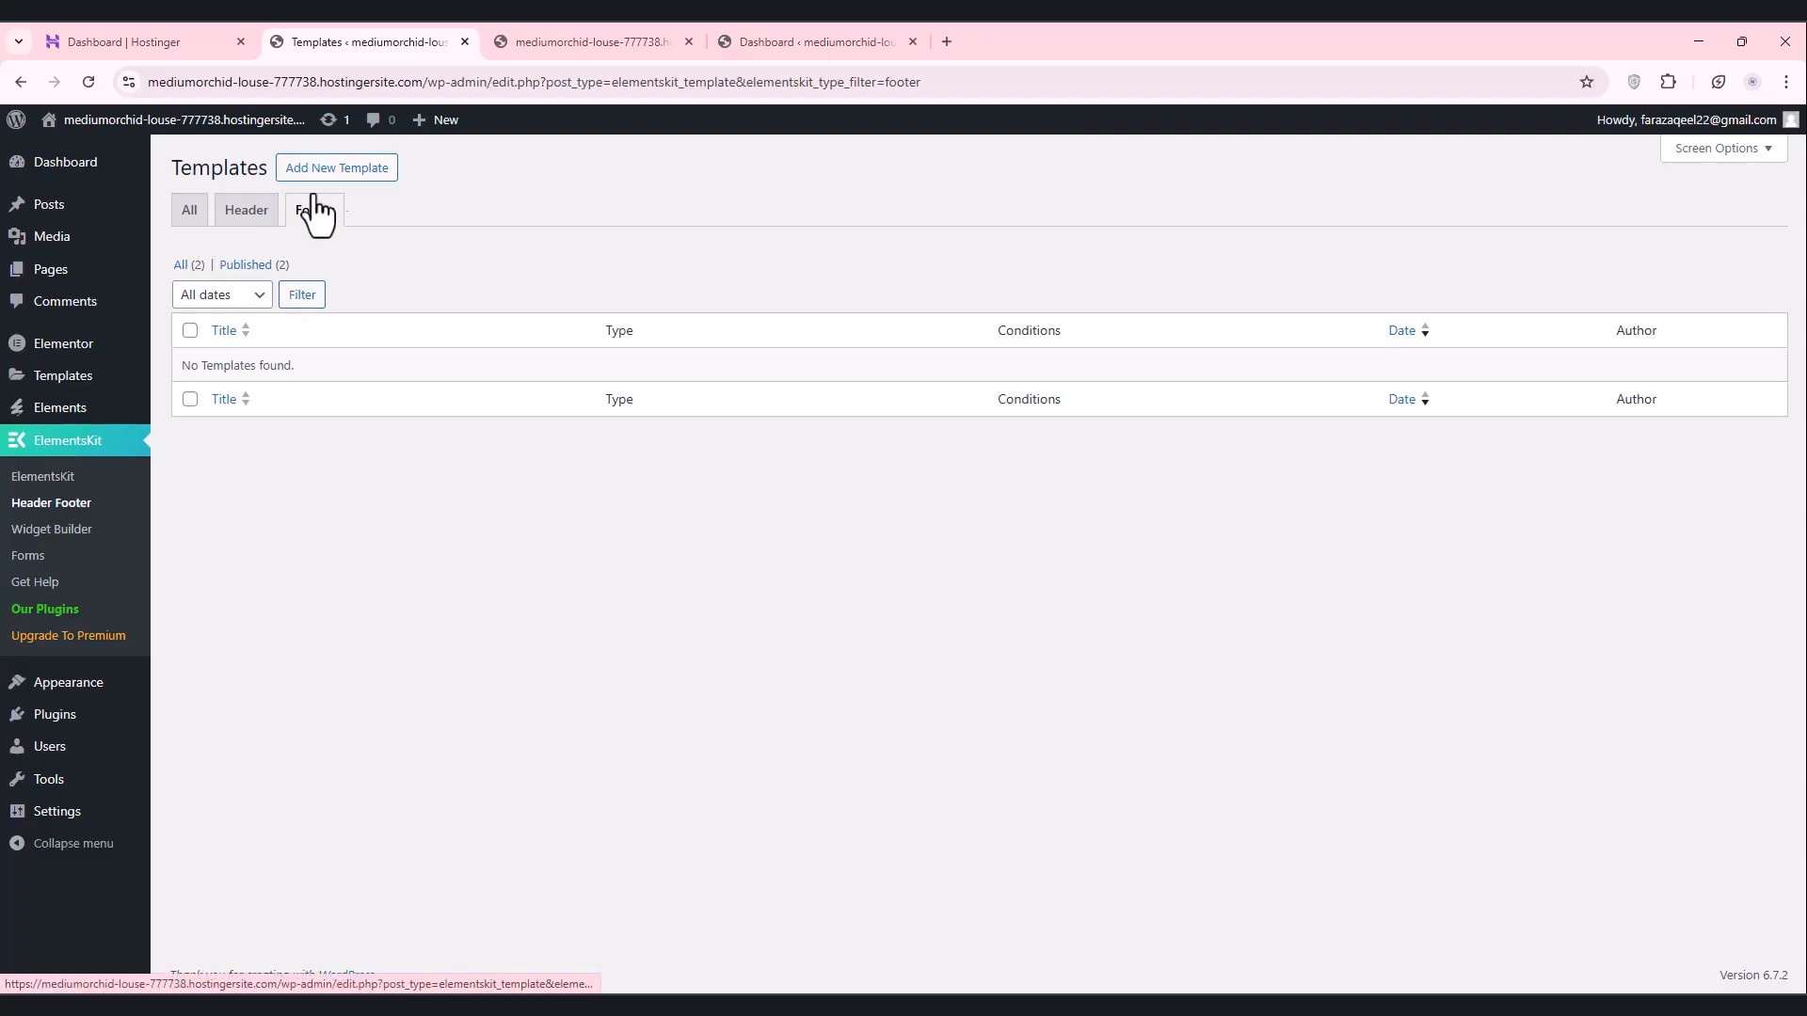
{"action": "left_click", "coordinate": [345, 170]}
{"action": "left_click", "coordinate": [838, 405]}
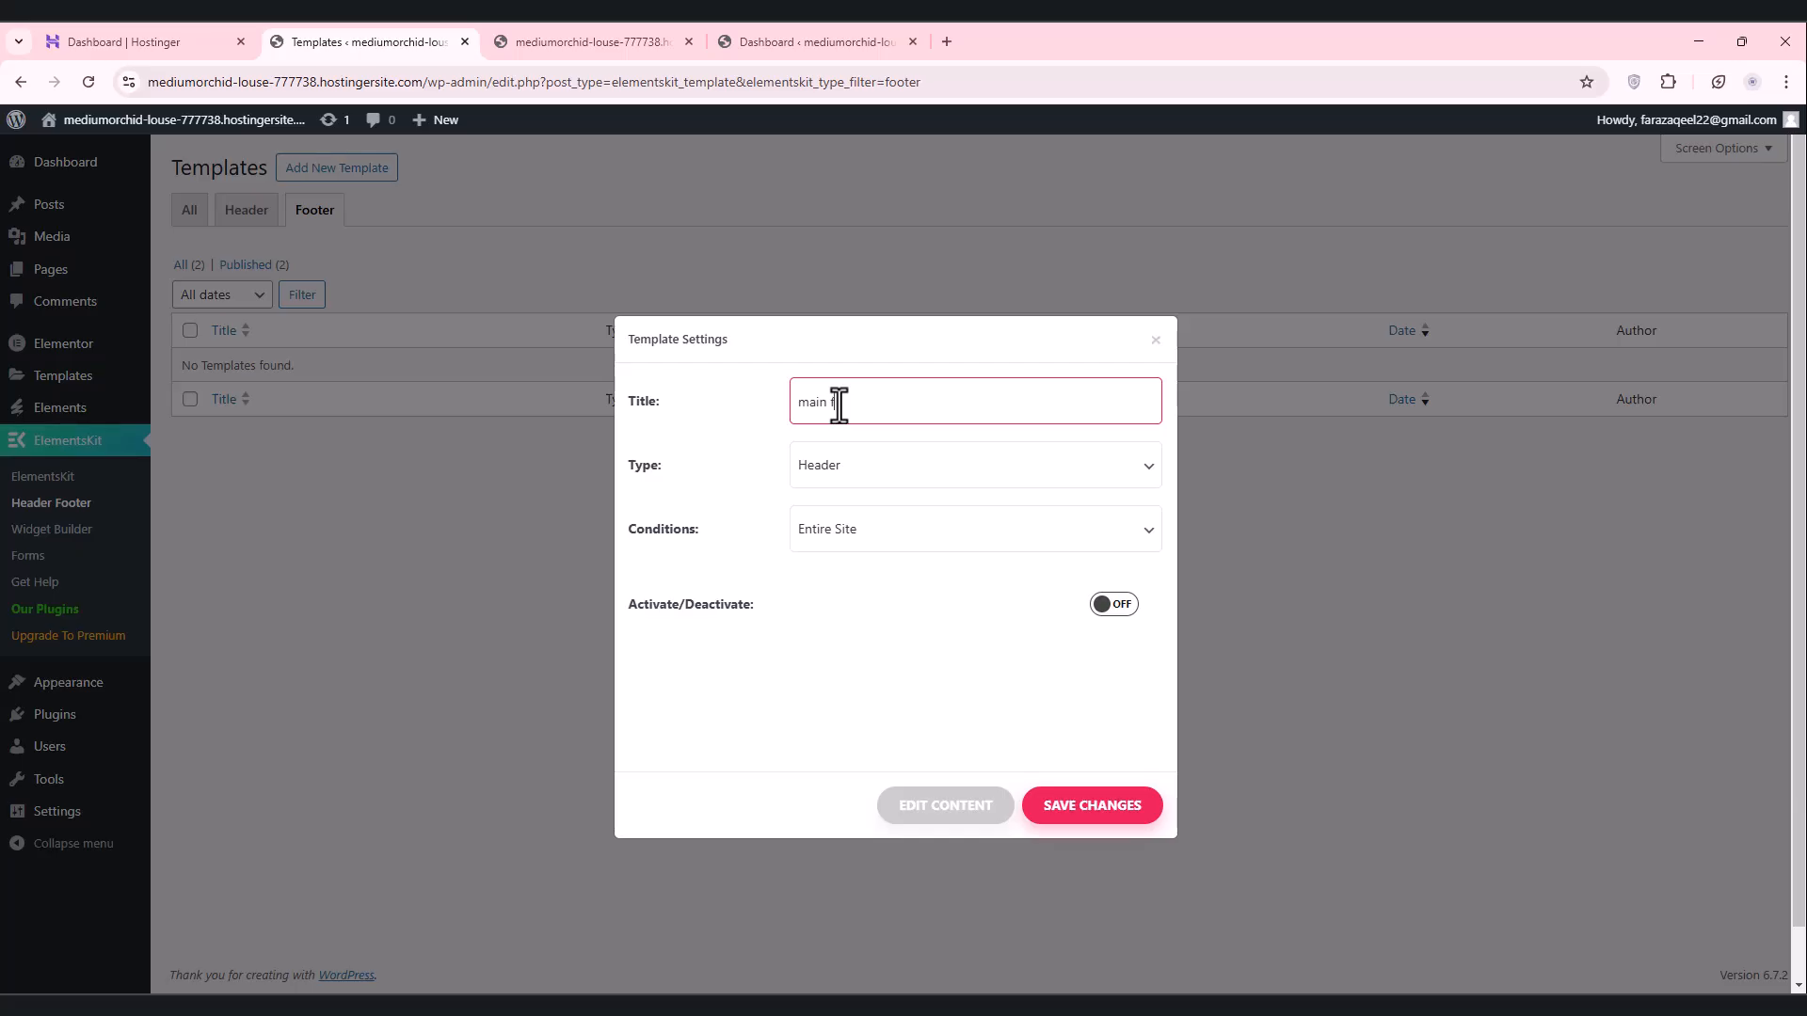
{"action": "left_click", "coordinate": [1113, 604]}
{"action": "left_click", "coordinate": [967, 809]}
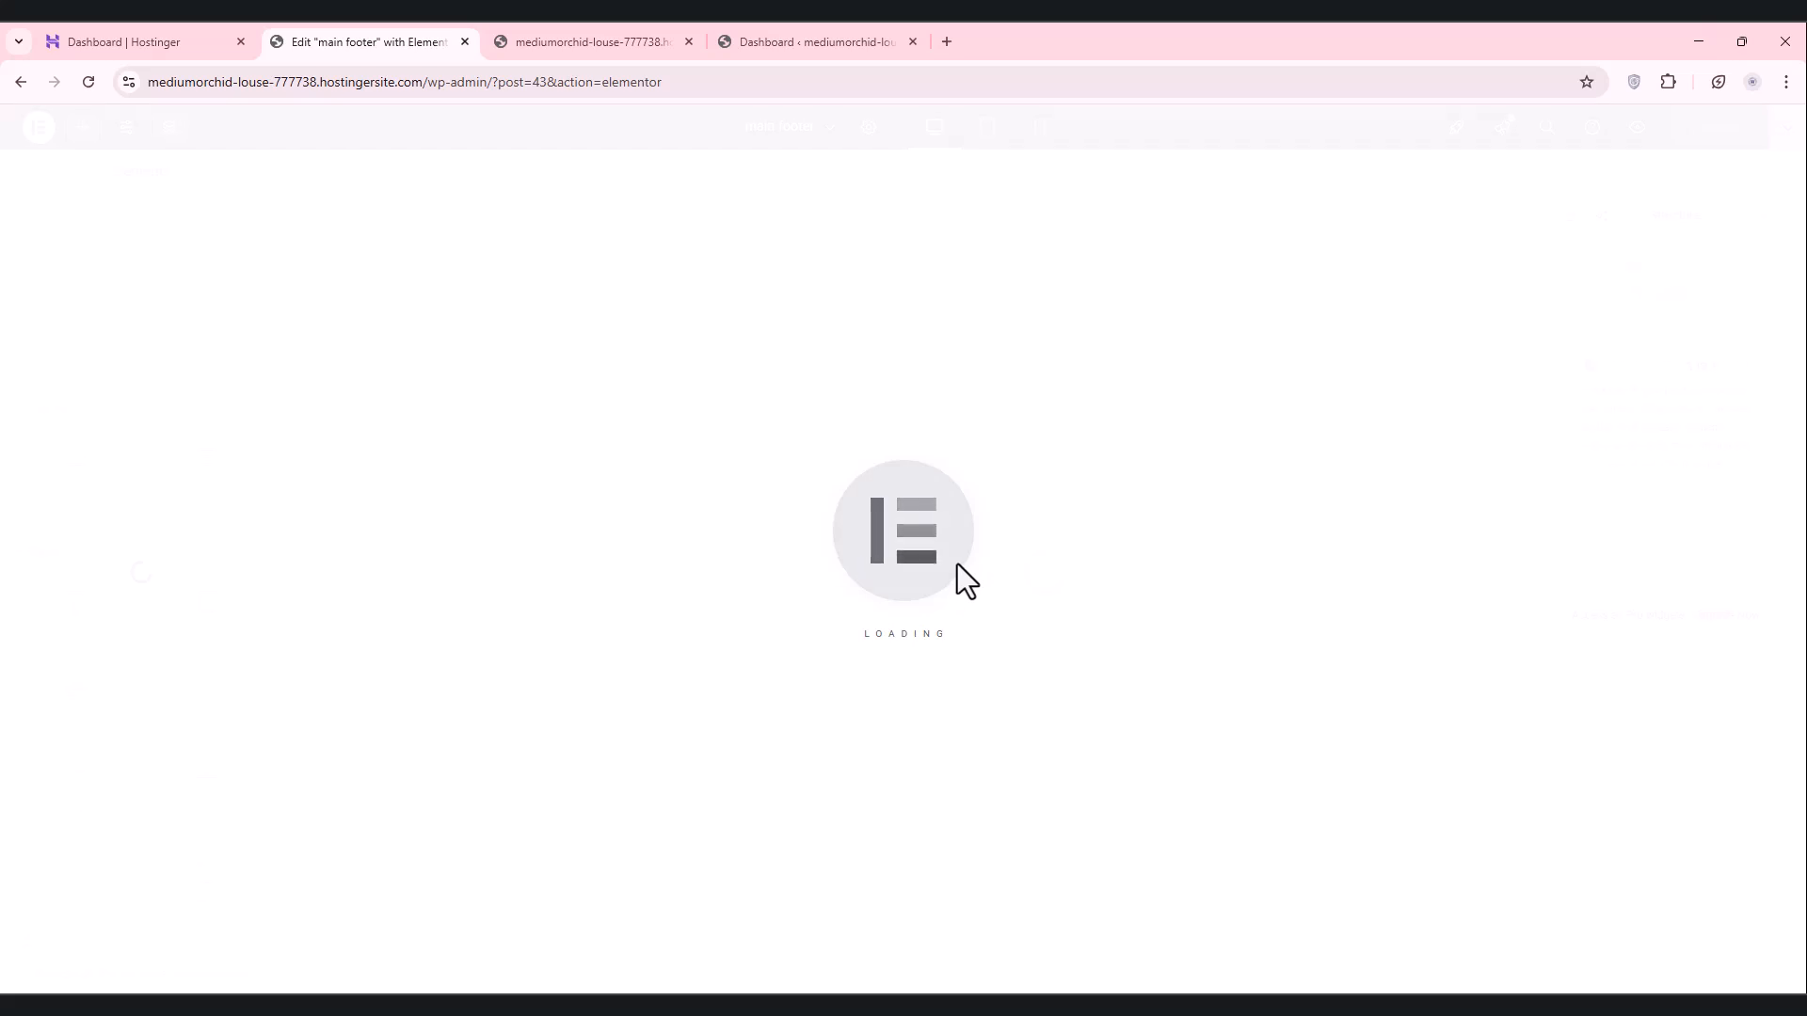
Step: Insert the Footer template from the installed BizKit kit, publish it, and return to the full header and footer template list
{"action": "left_click", "coordinate": [1128, 304]}
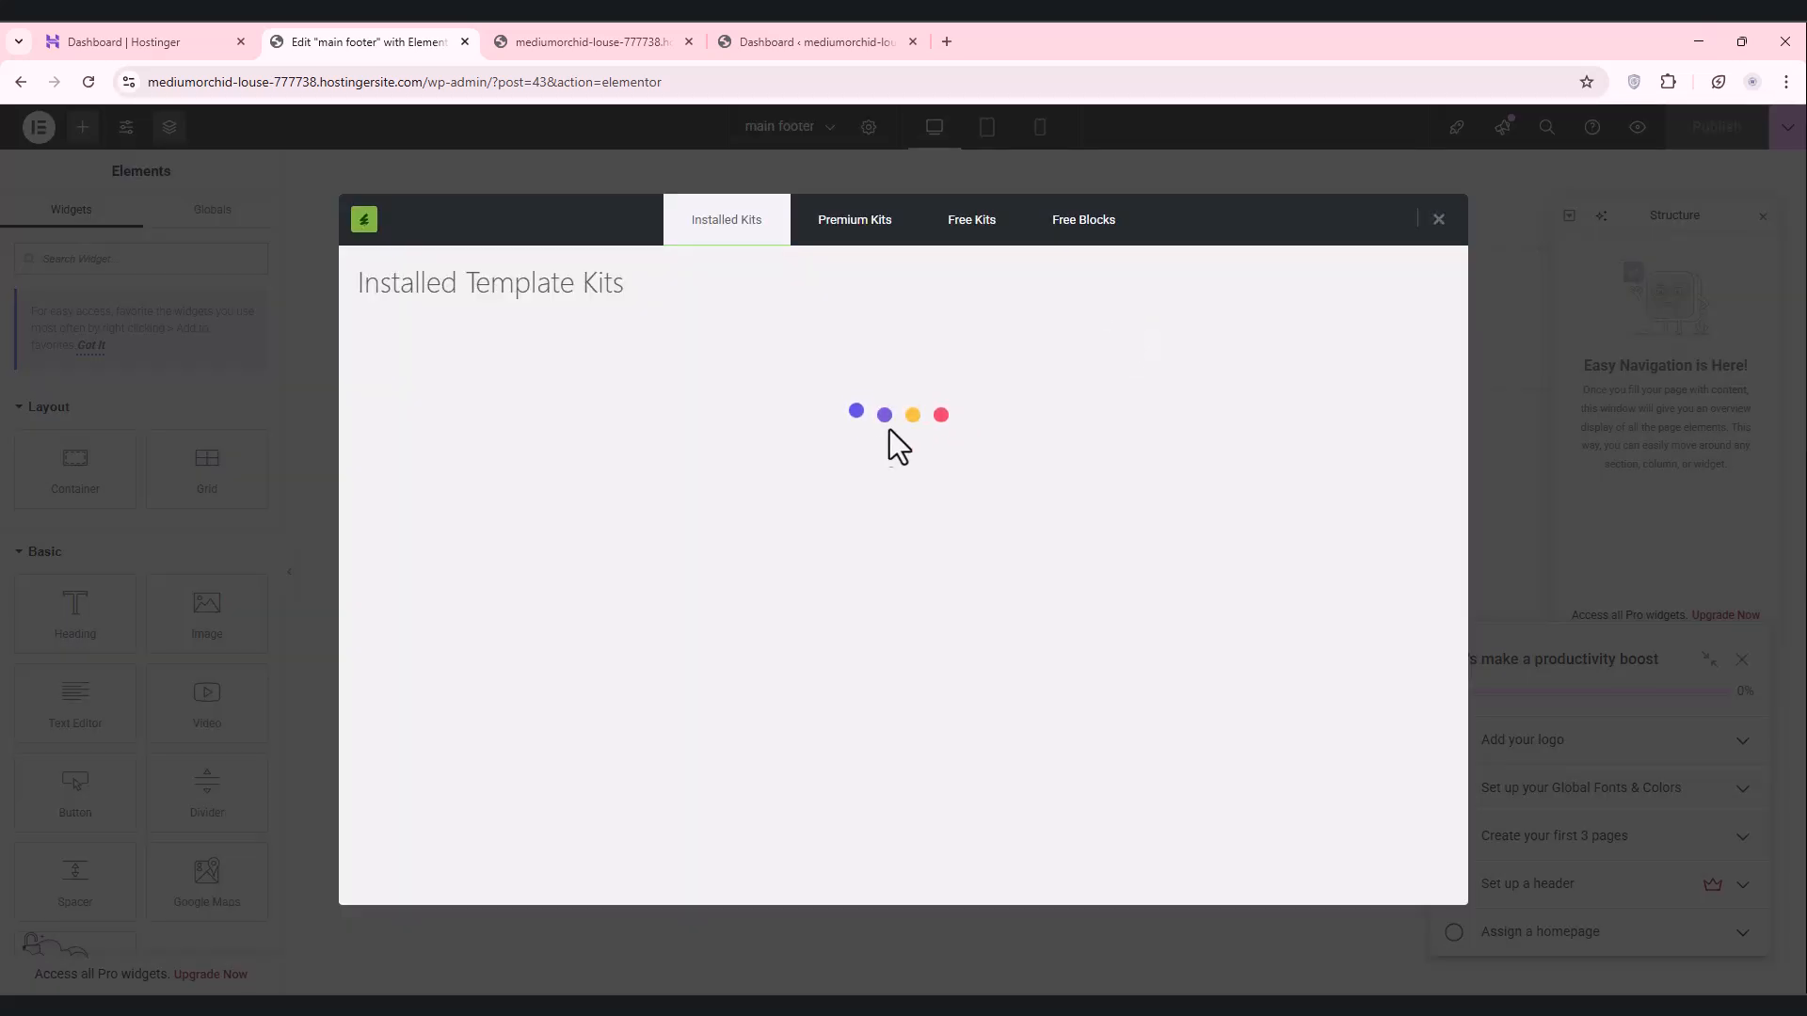
{"action": "left_click", "coordinate": [678, 404]}
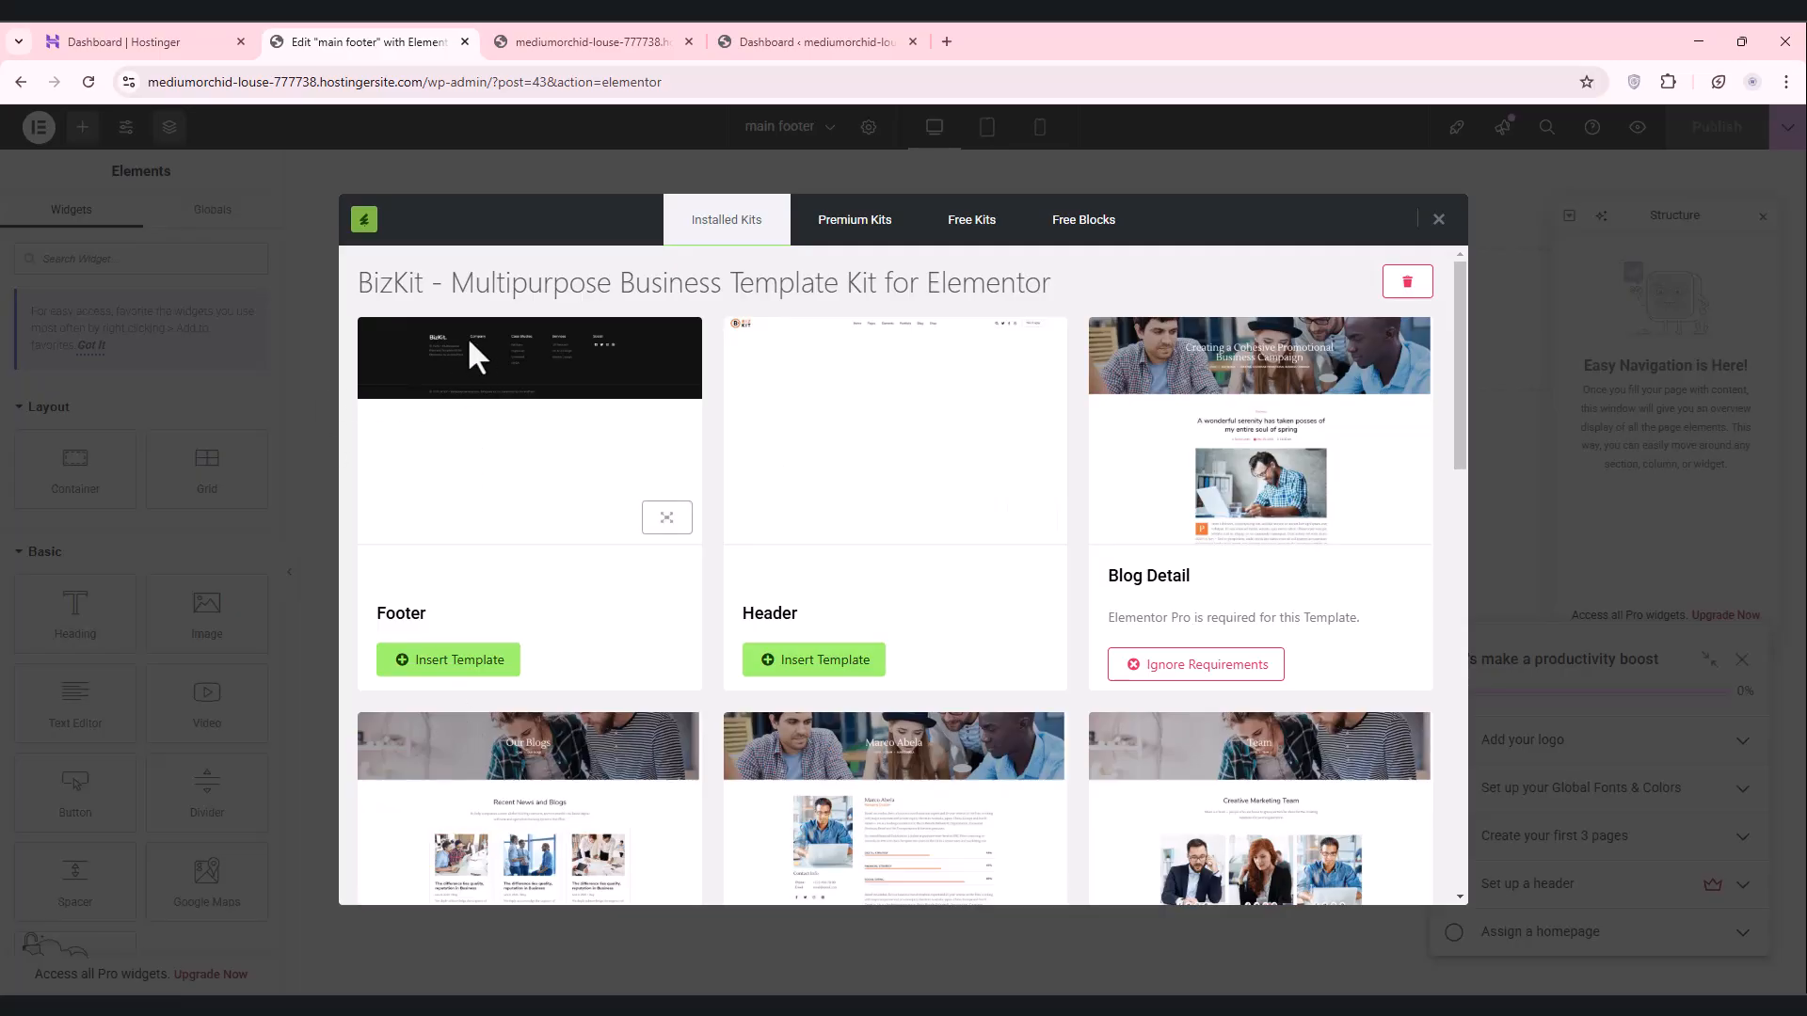
{"action": "left_click", "coordinate": [459, 670]}
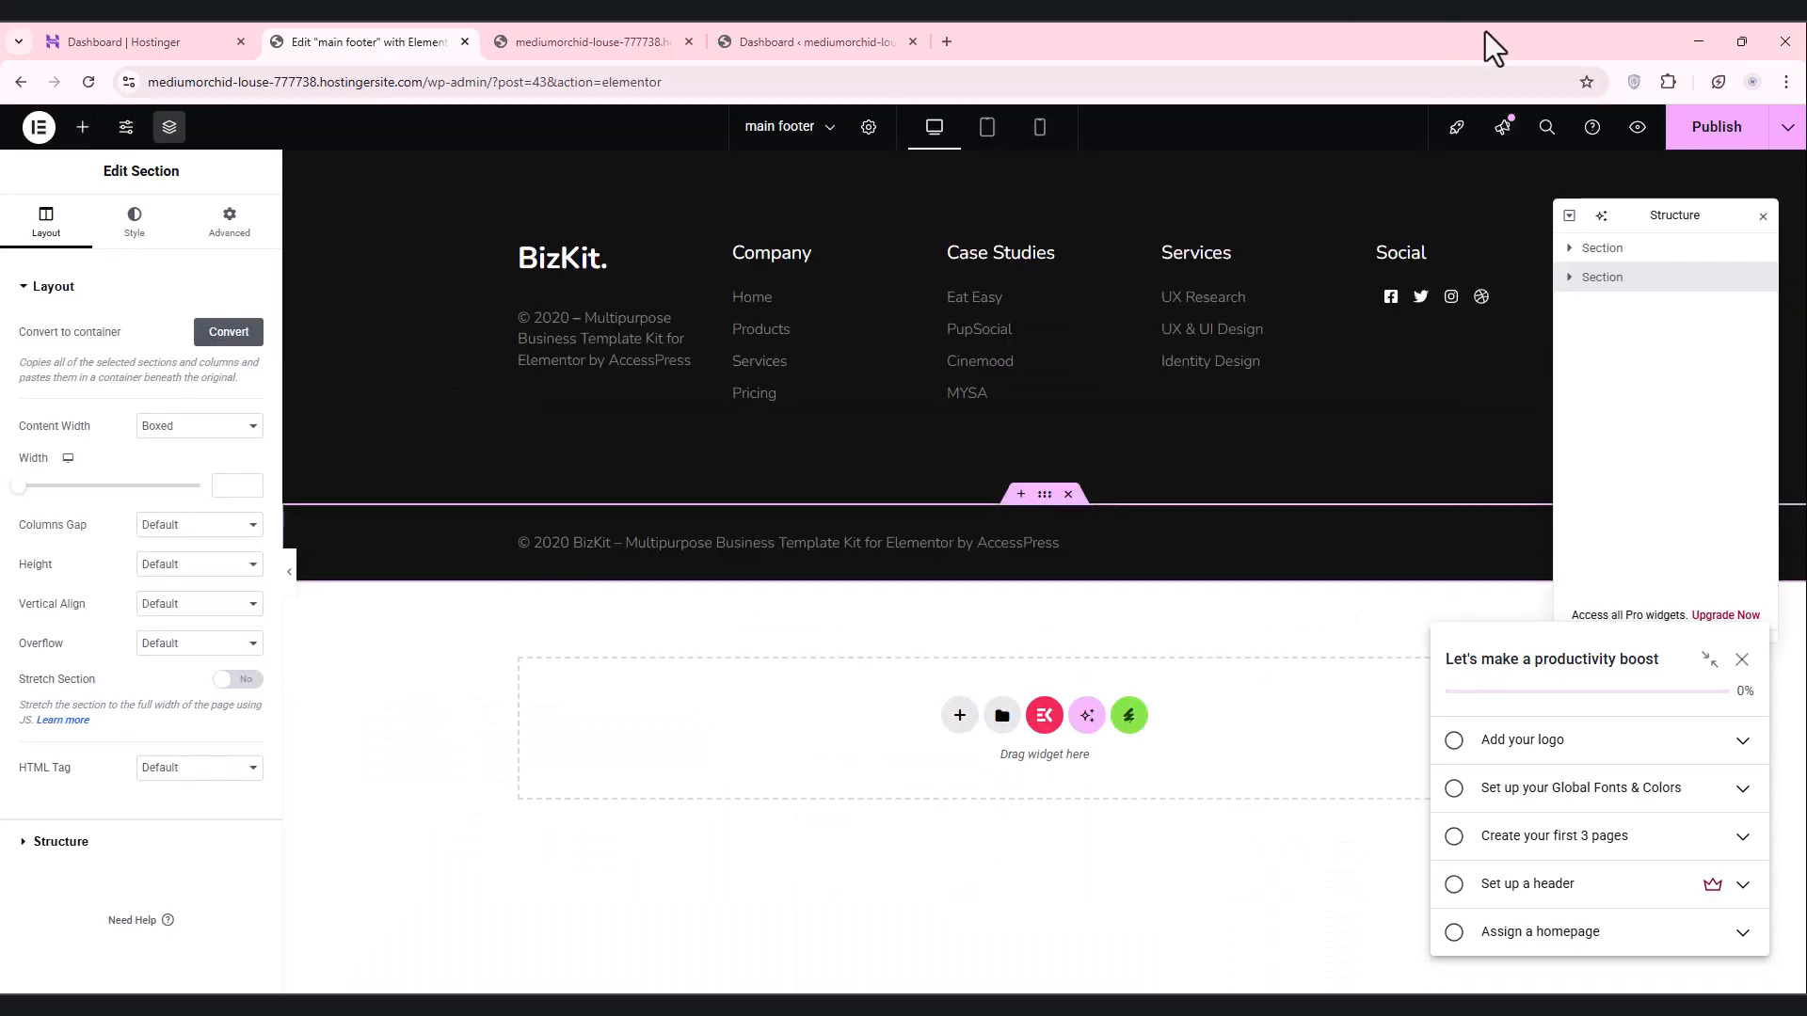
{"action": "left_click", "coordinate": [1696, 141]}
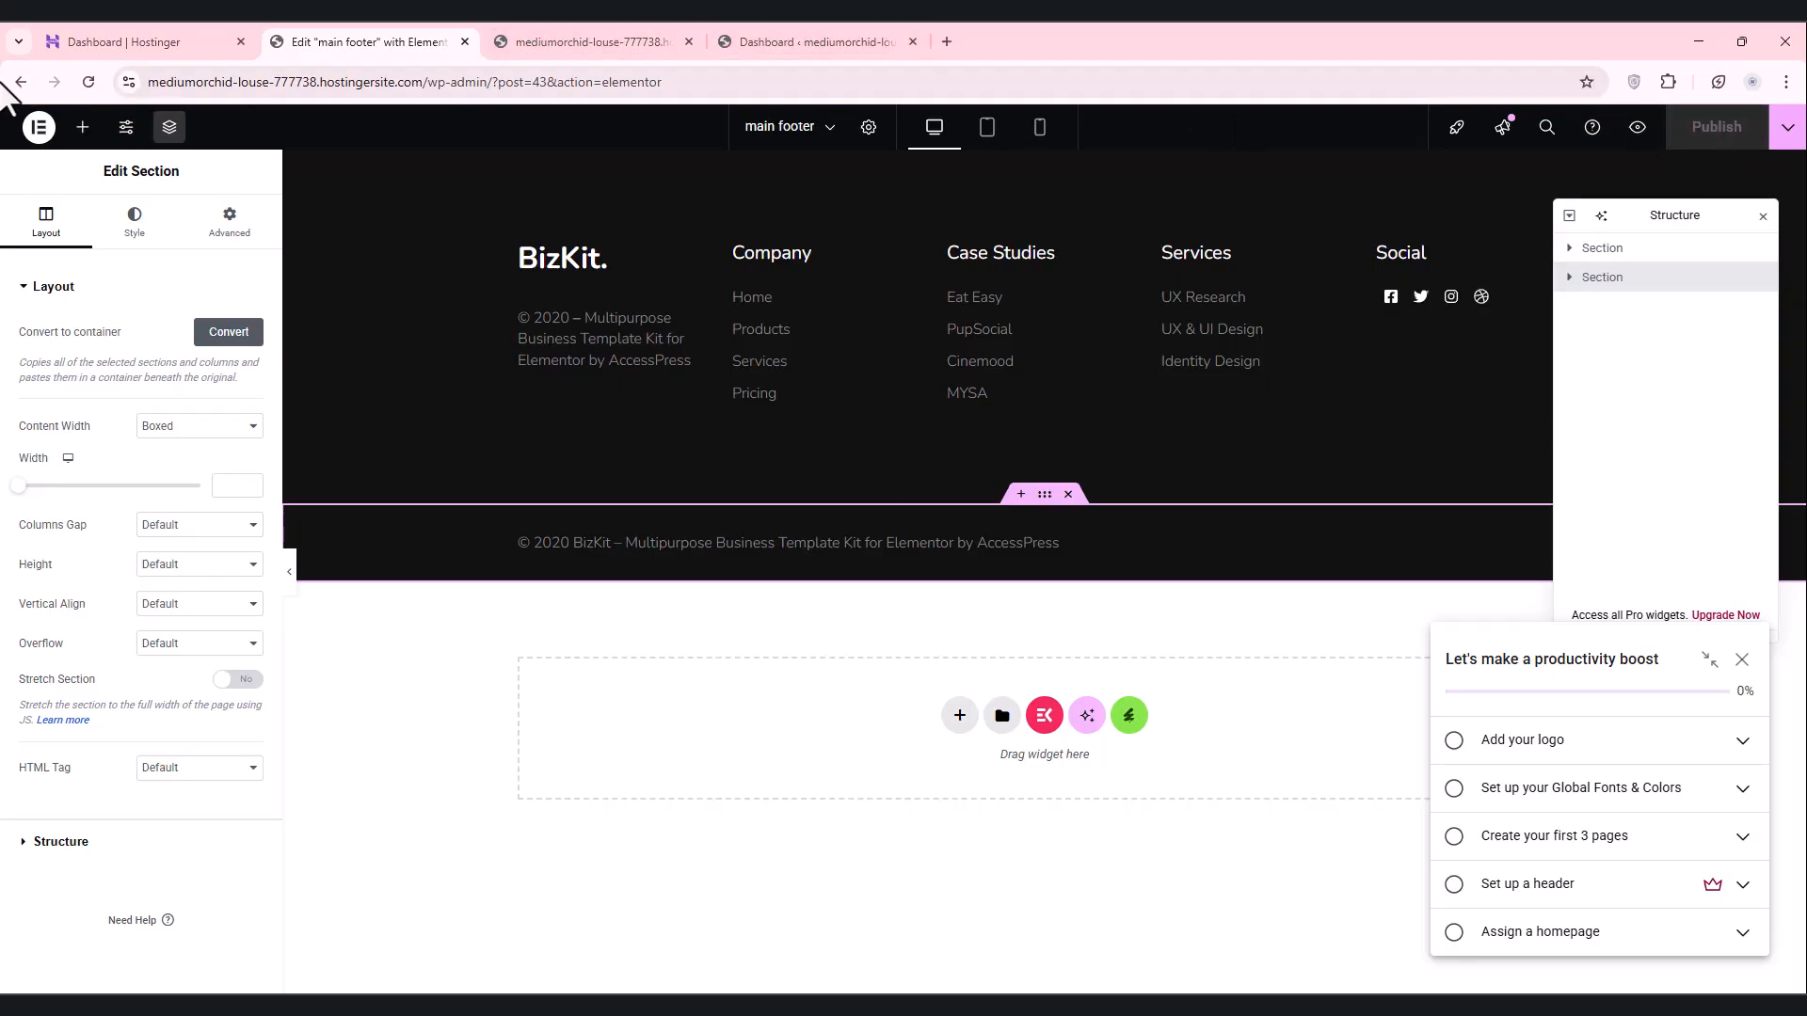
{"action": "left_click", "coordinate": [17, 83]}
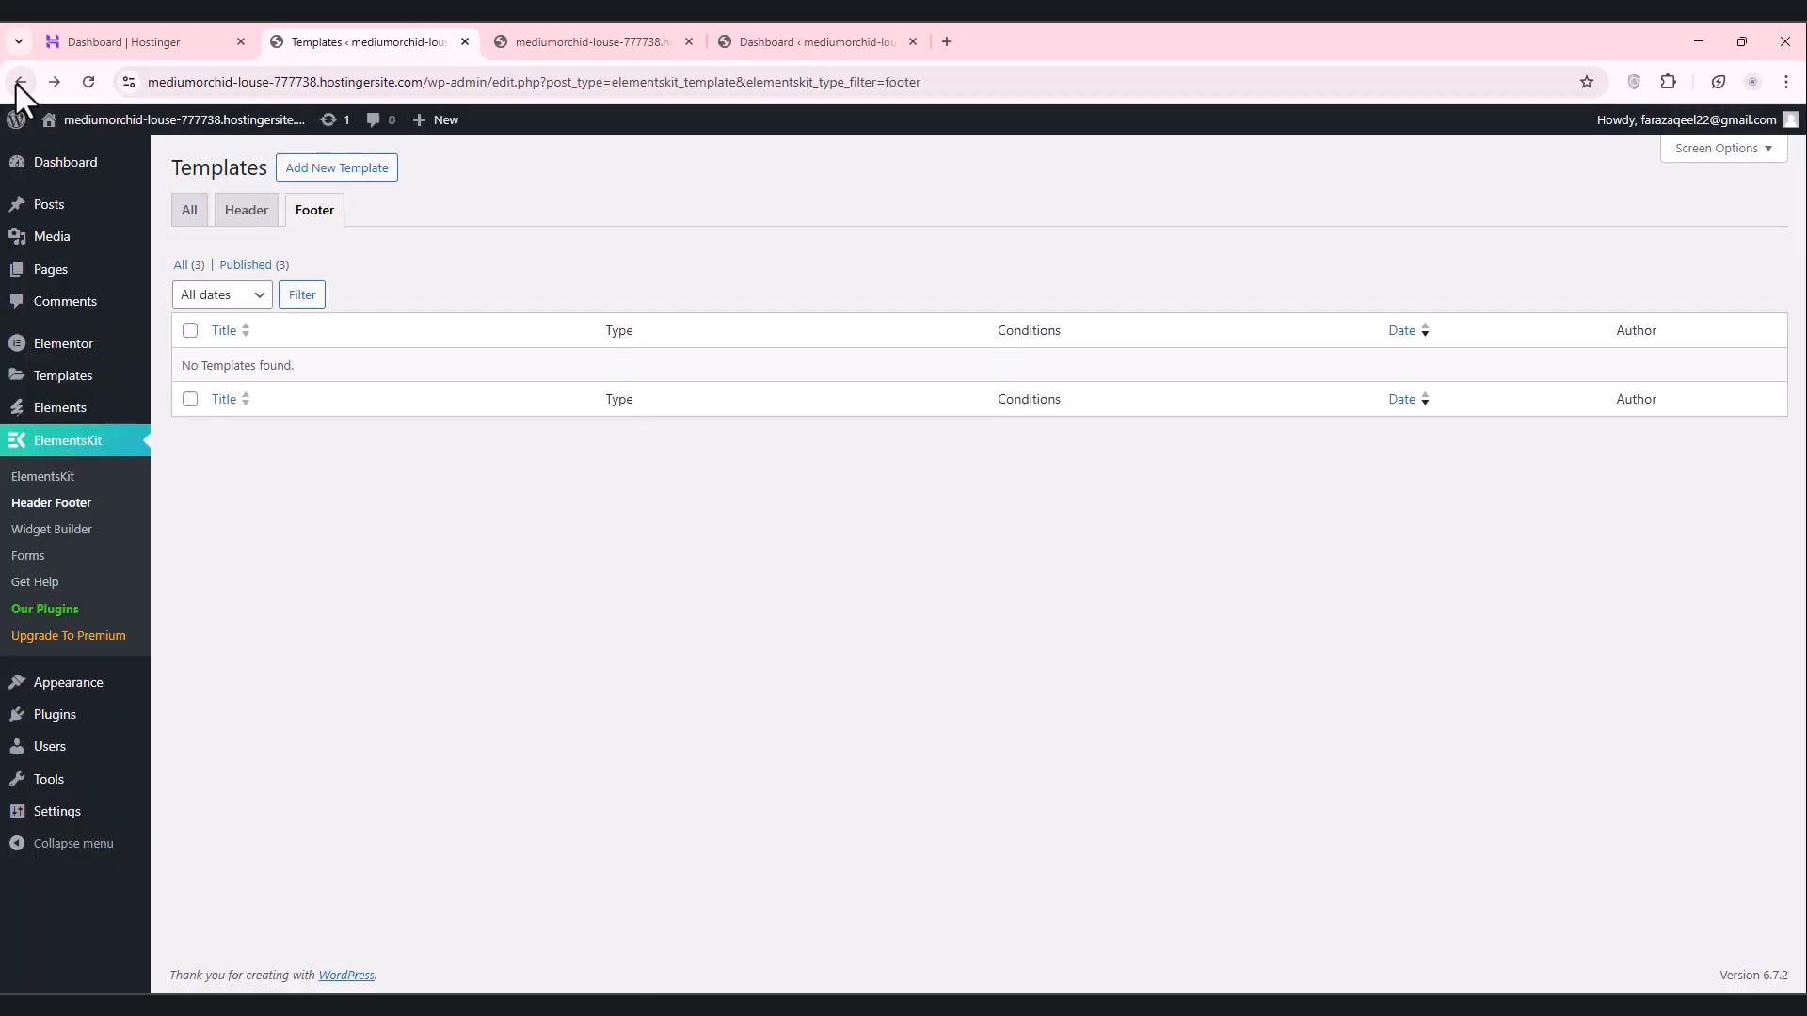
{"action": "left_click", "coordinate": [53, 502]}
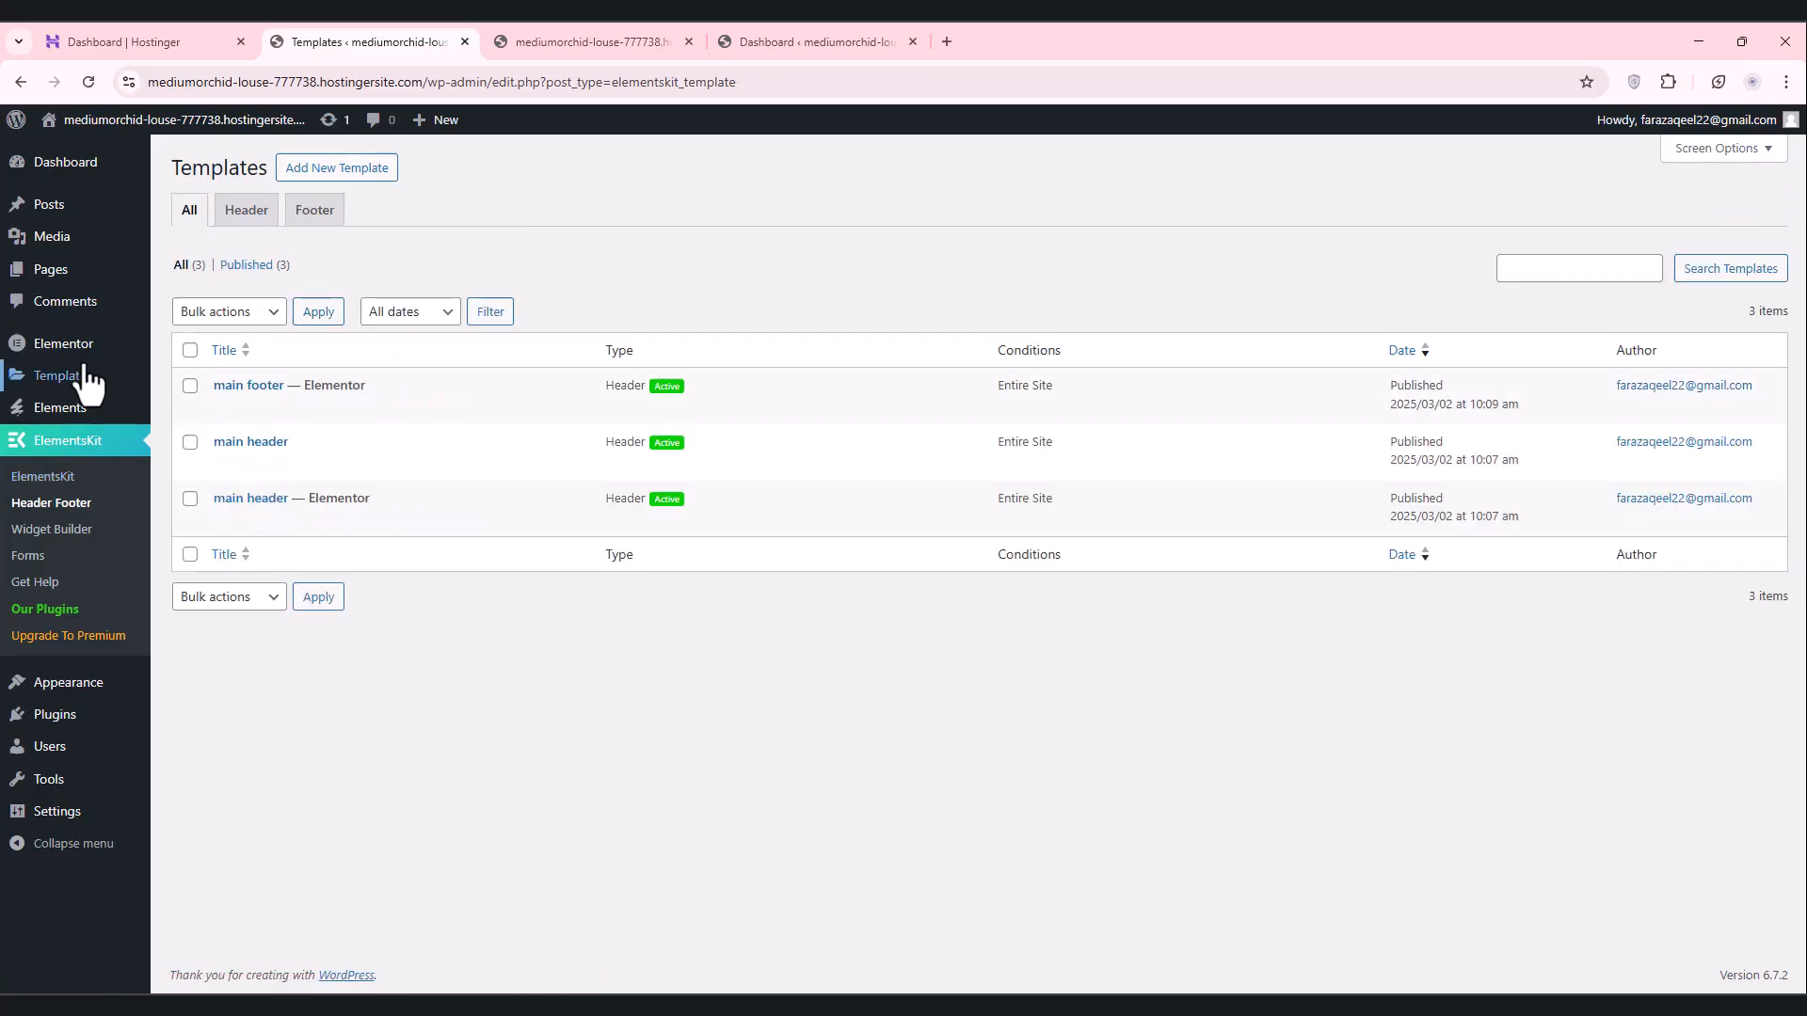
{"action": "left_click", "coordinate": [52, 276]}
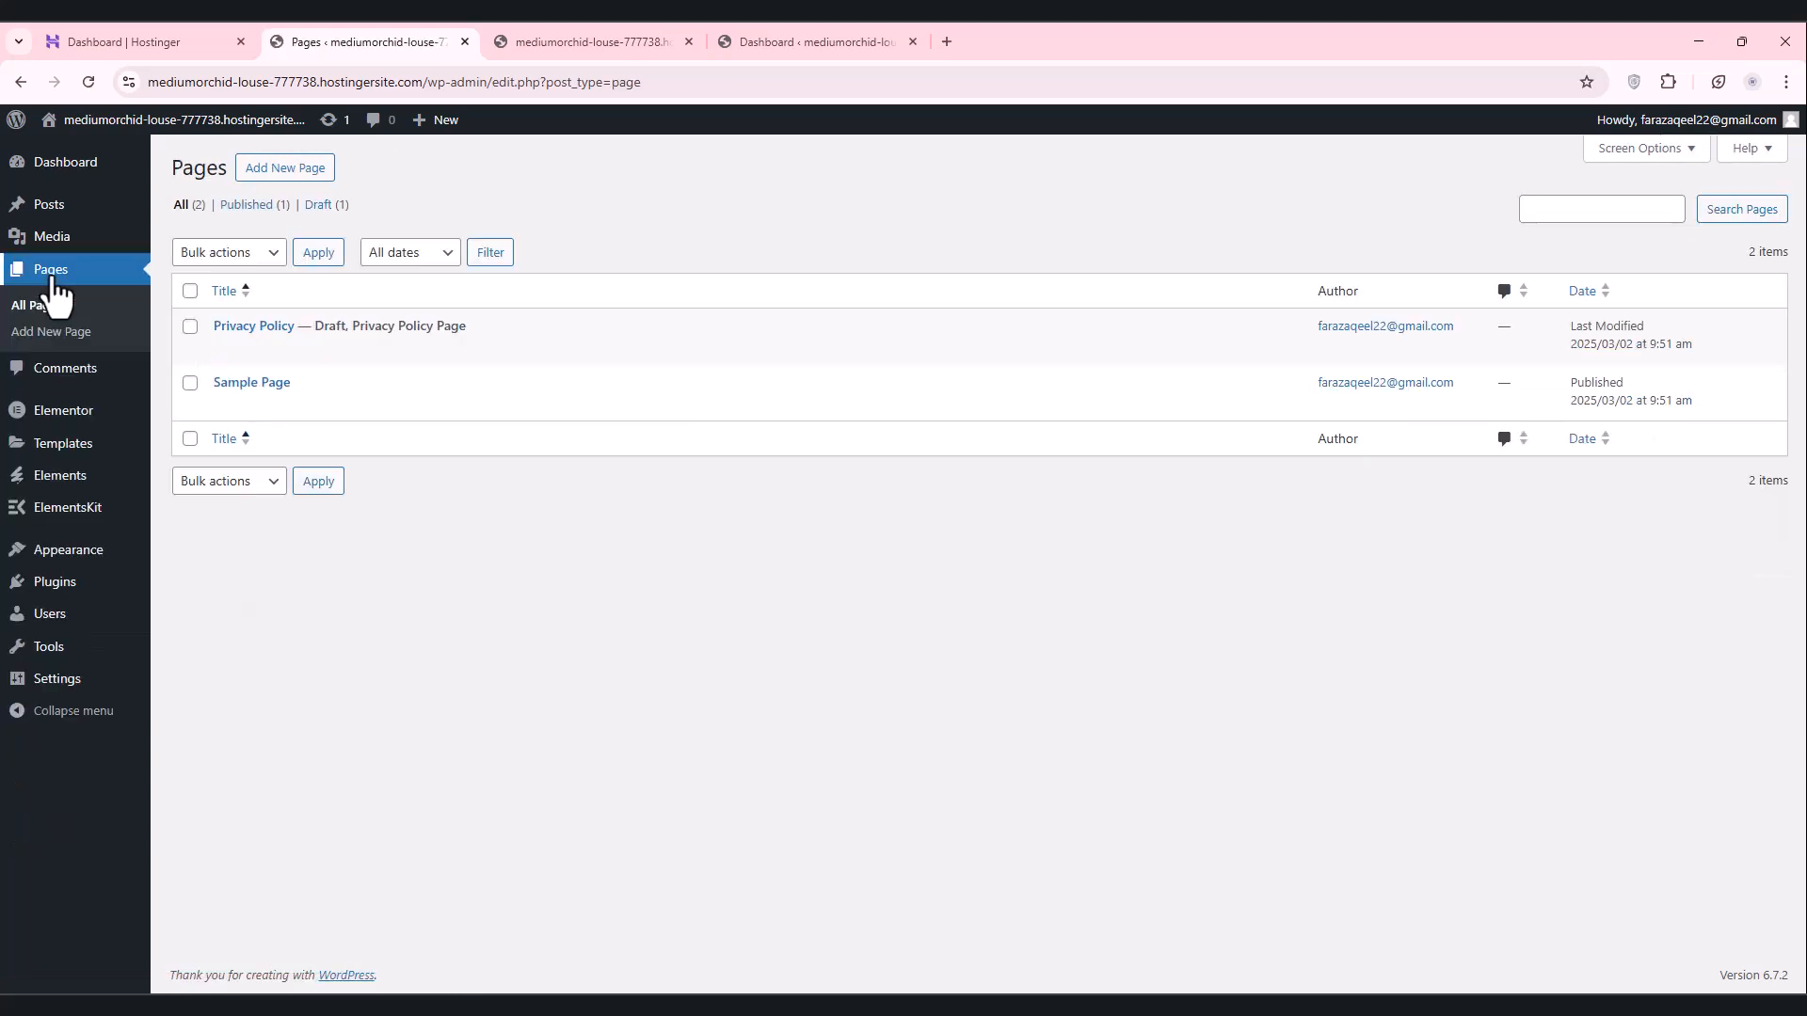
{"action": "left_click", "coordinate": [283, 174]}
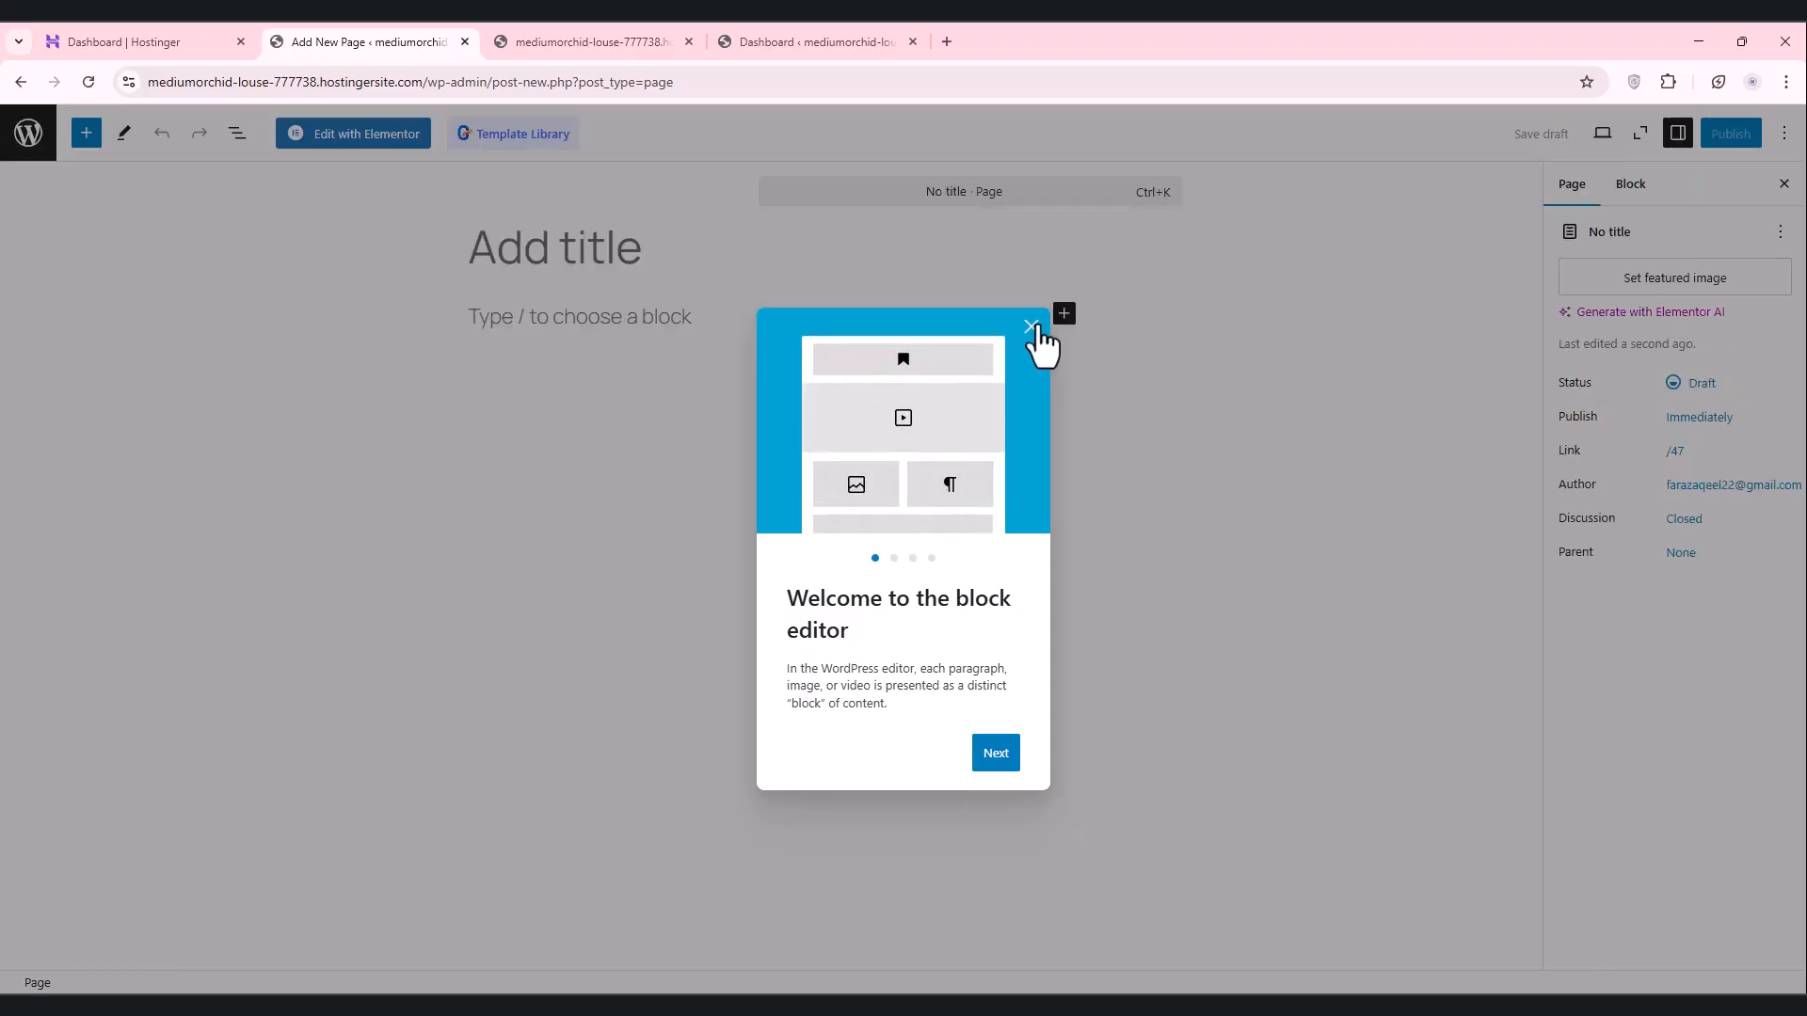
{"action": "left_click", "coordinate": [1031, 326]}
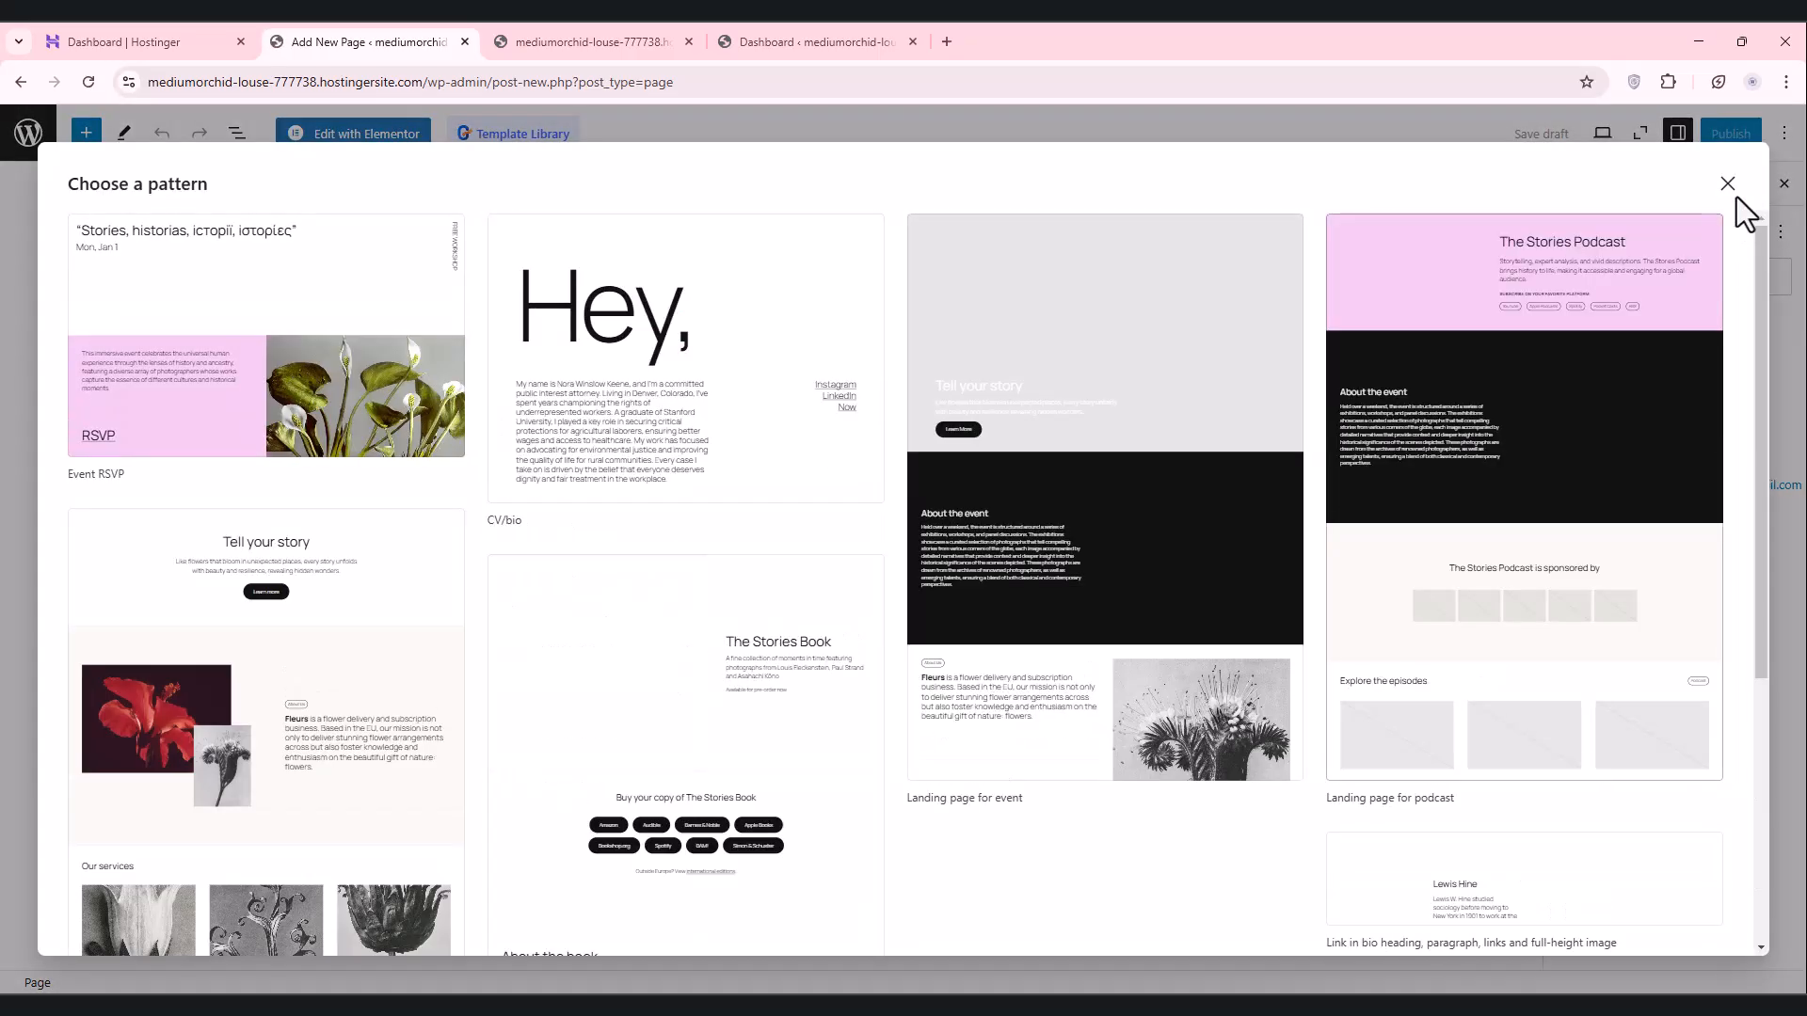
{"action": "left_click", "coordinate": [1728, 184]}
{"action": "type", "text": "home"}
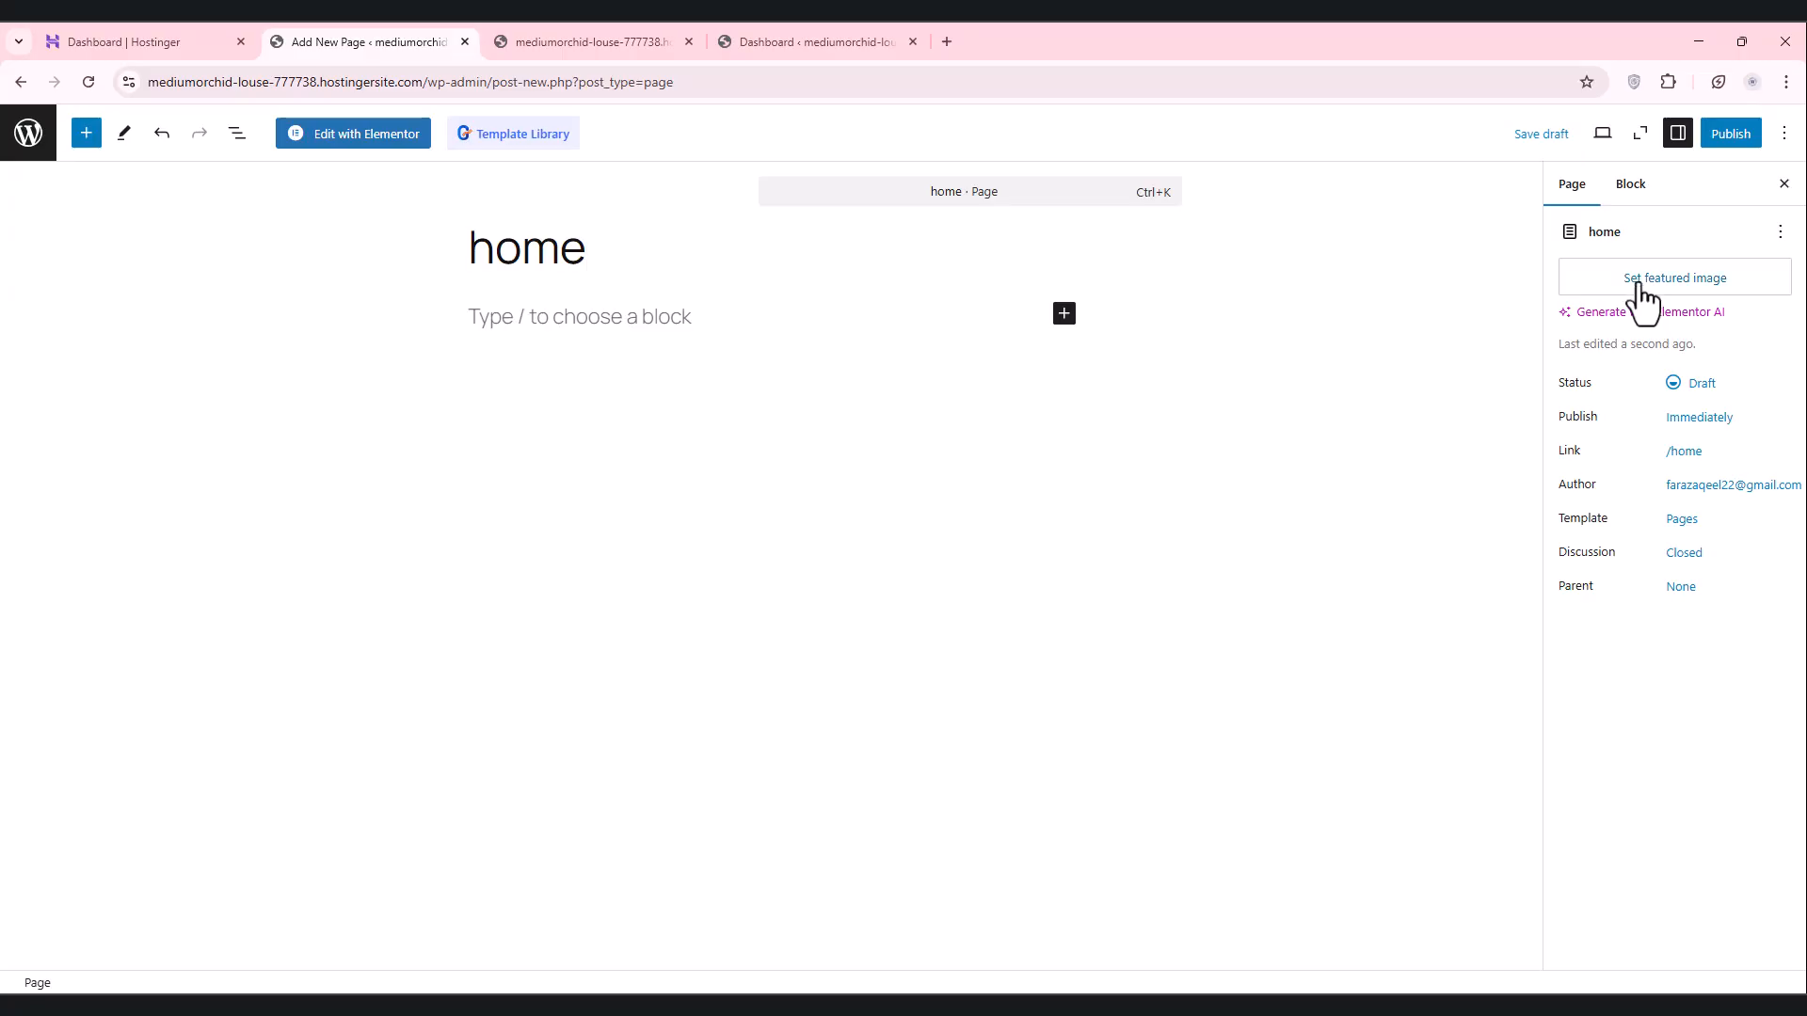
{"action": "left_click", "coordinate": [1681, 520]}
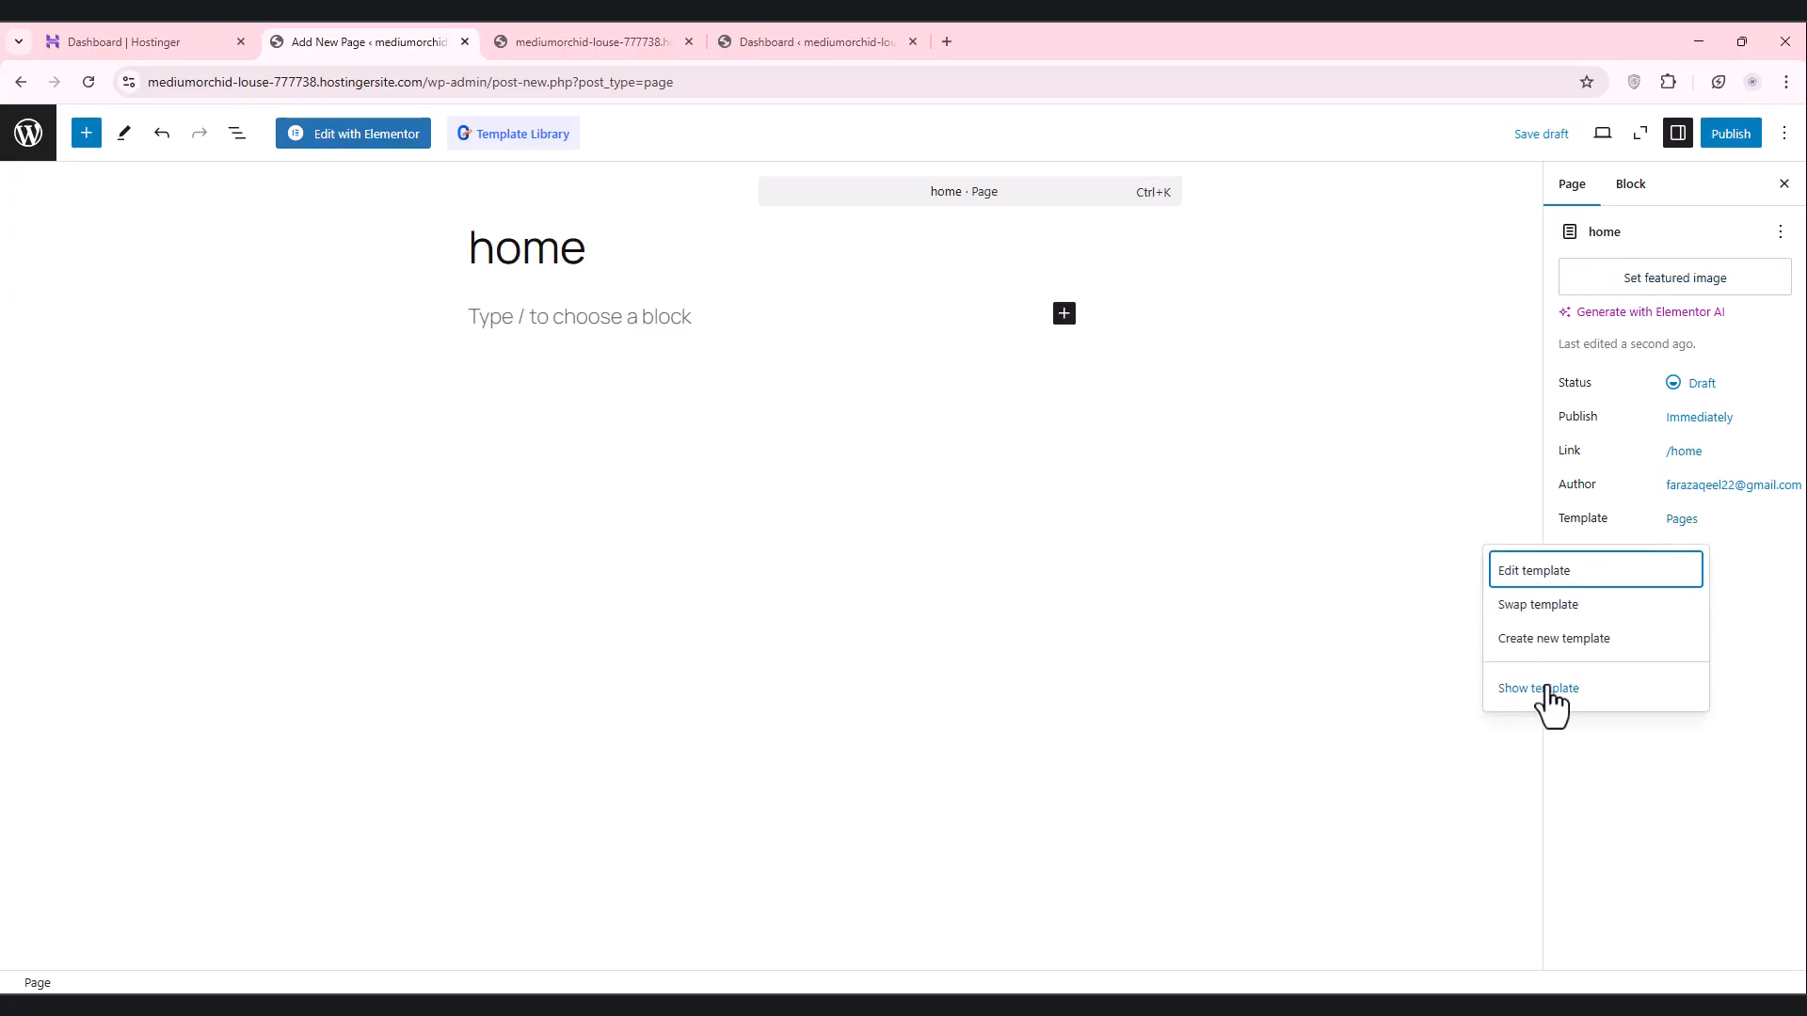
{"action": "left_click", "coordinate": [1544, 695]}
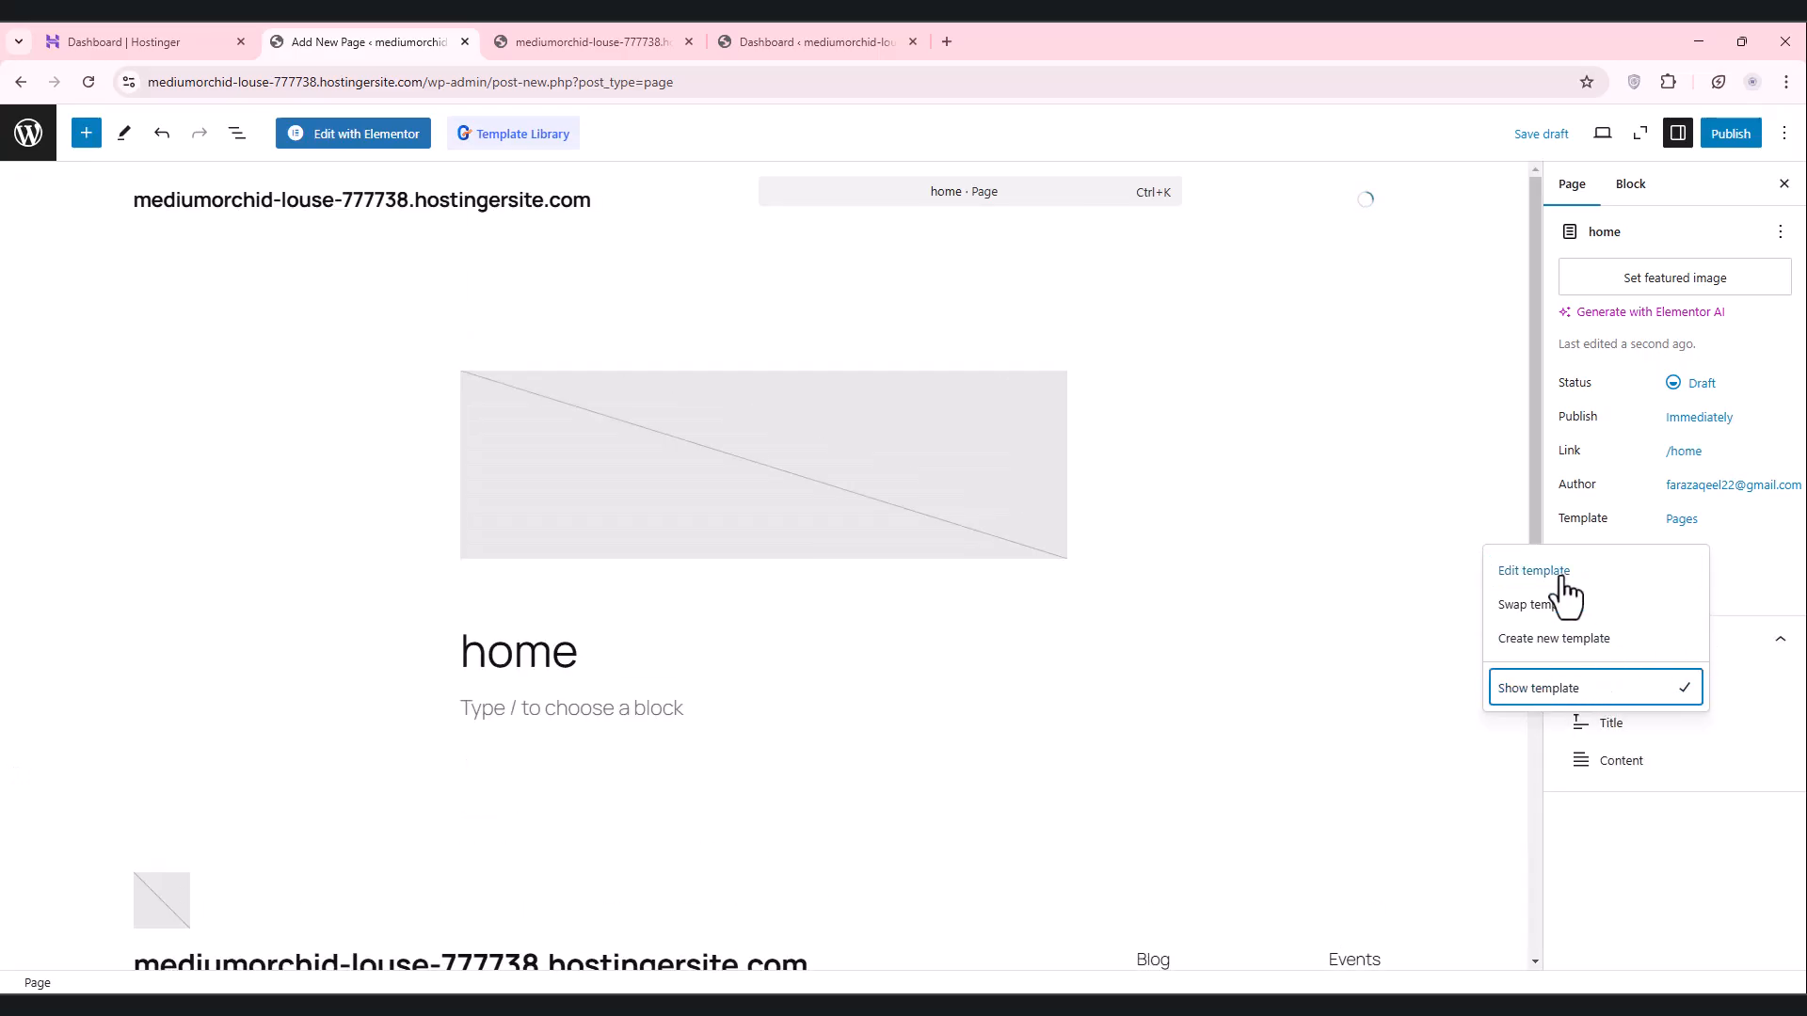
{"action": "left_click", "coordinate": [1526, 571]}
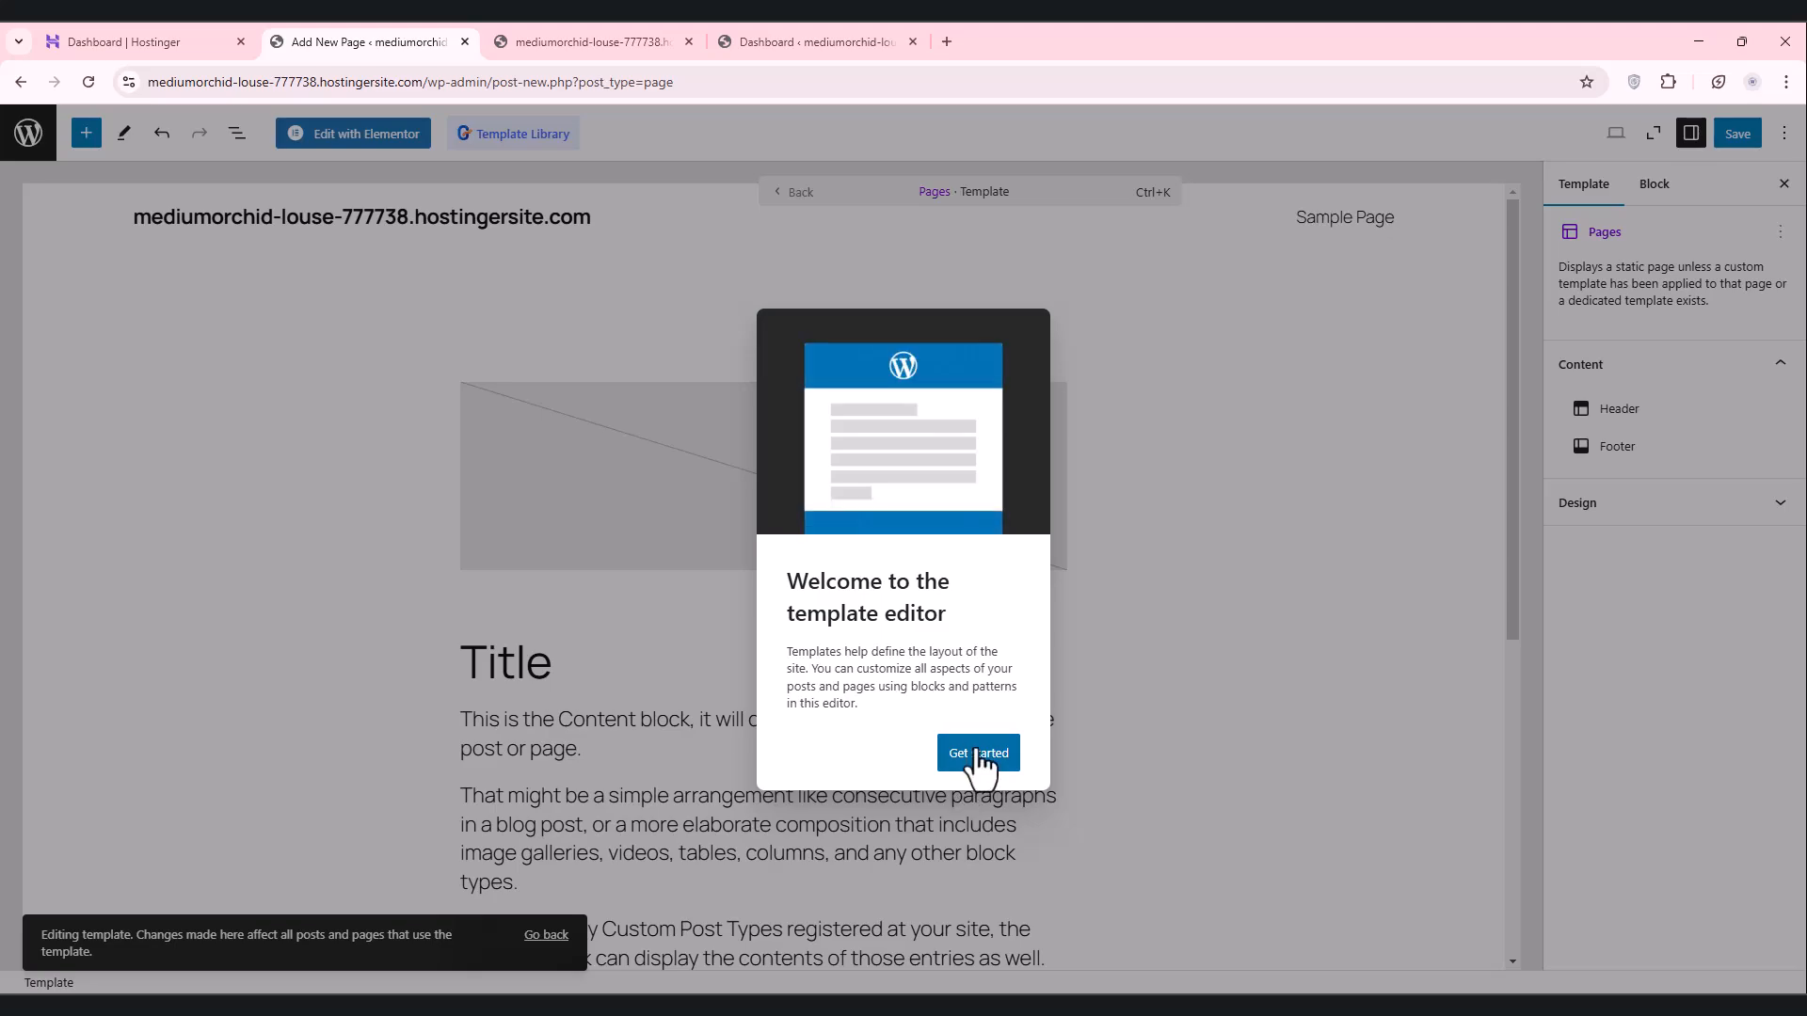
{"action": "left_click", "coordinate": [977, 755]}
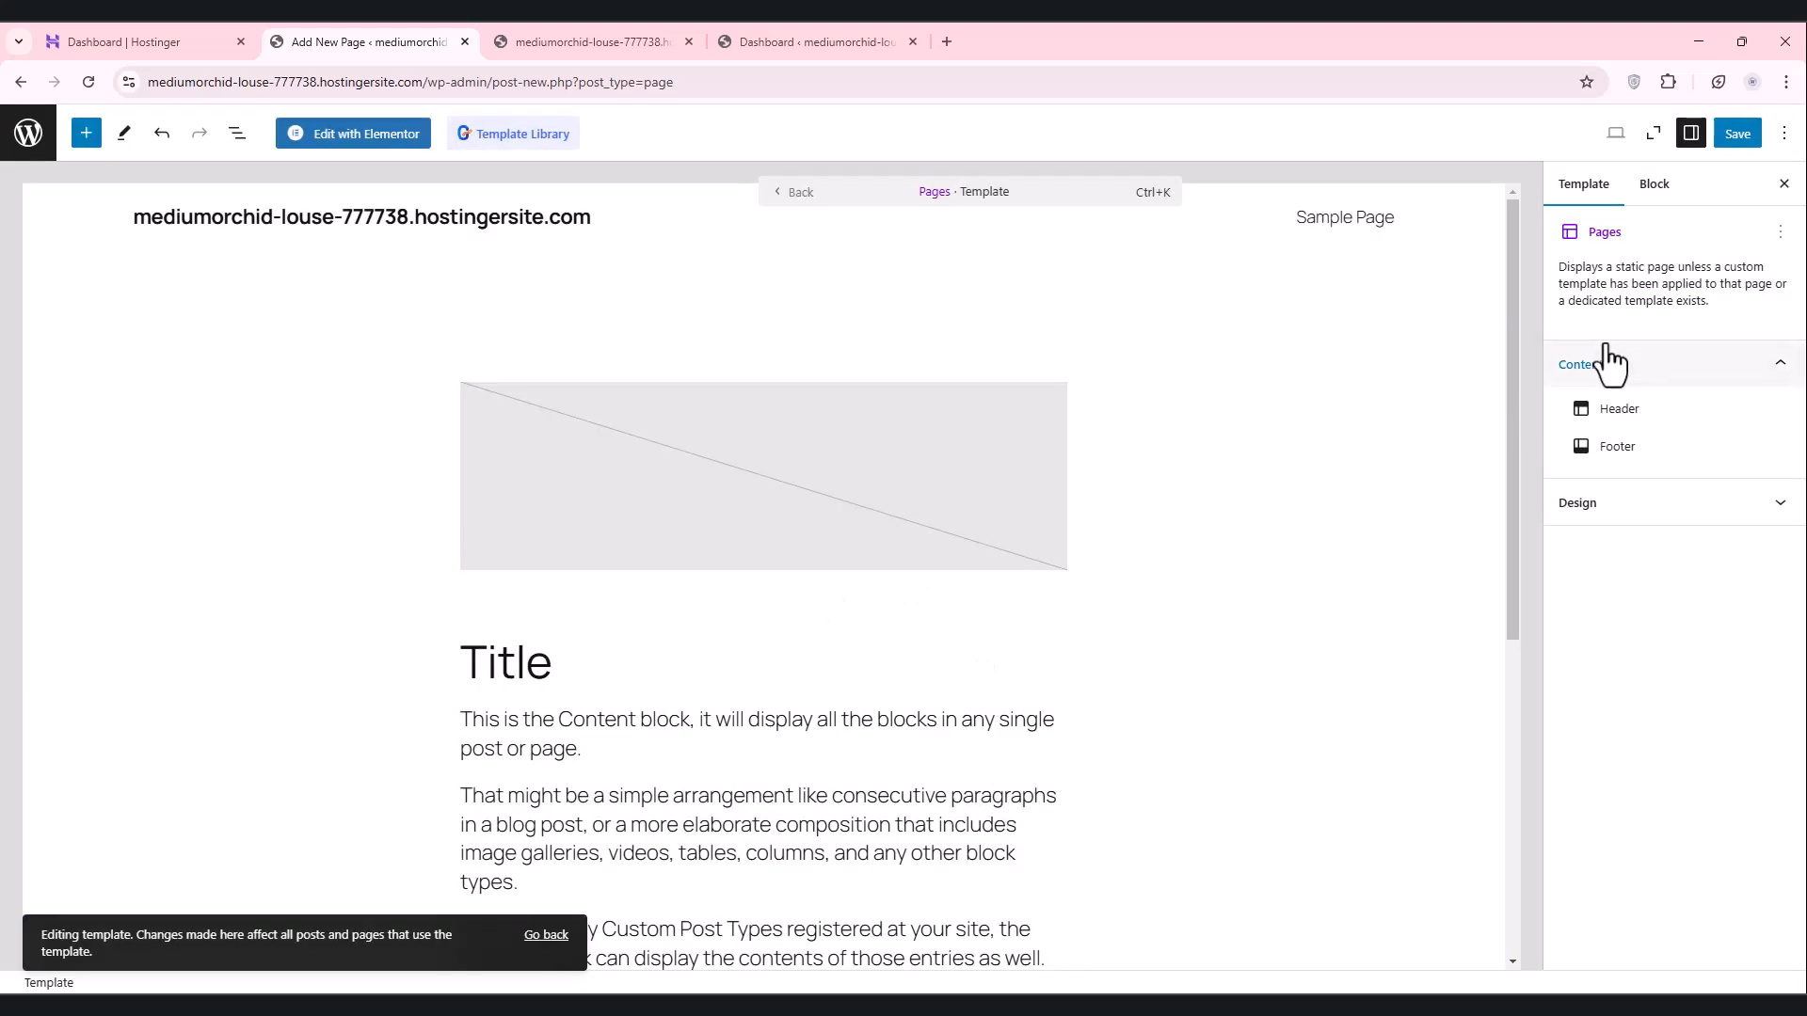
{"action": "left_click", "coordinate": [1581, 506]}
{"action": "left_click", "coordinate": [1658, 186]}
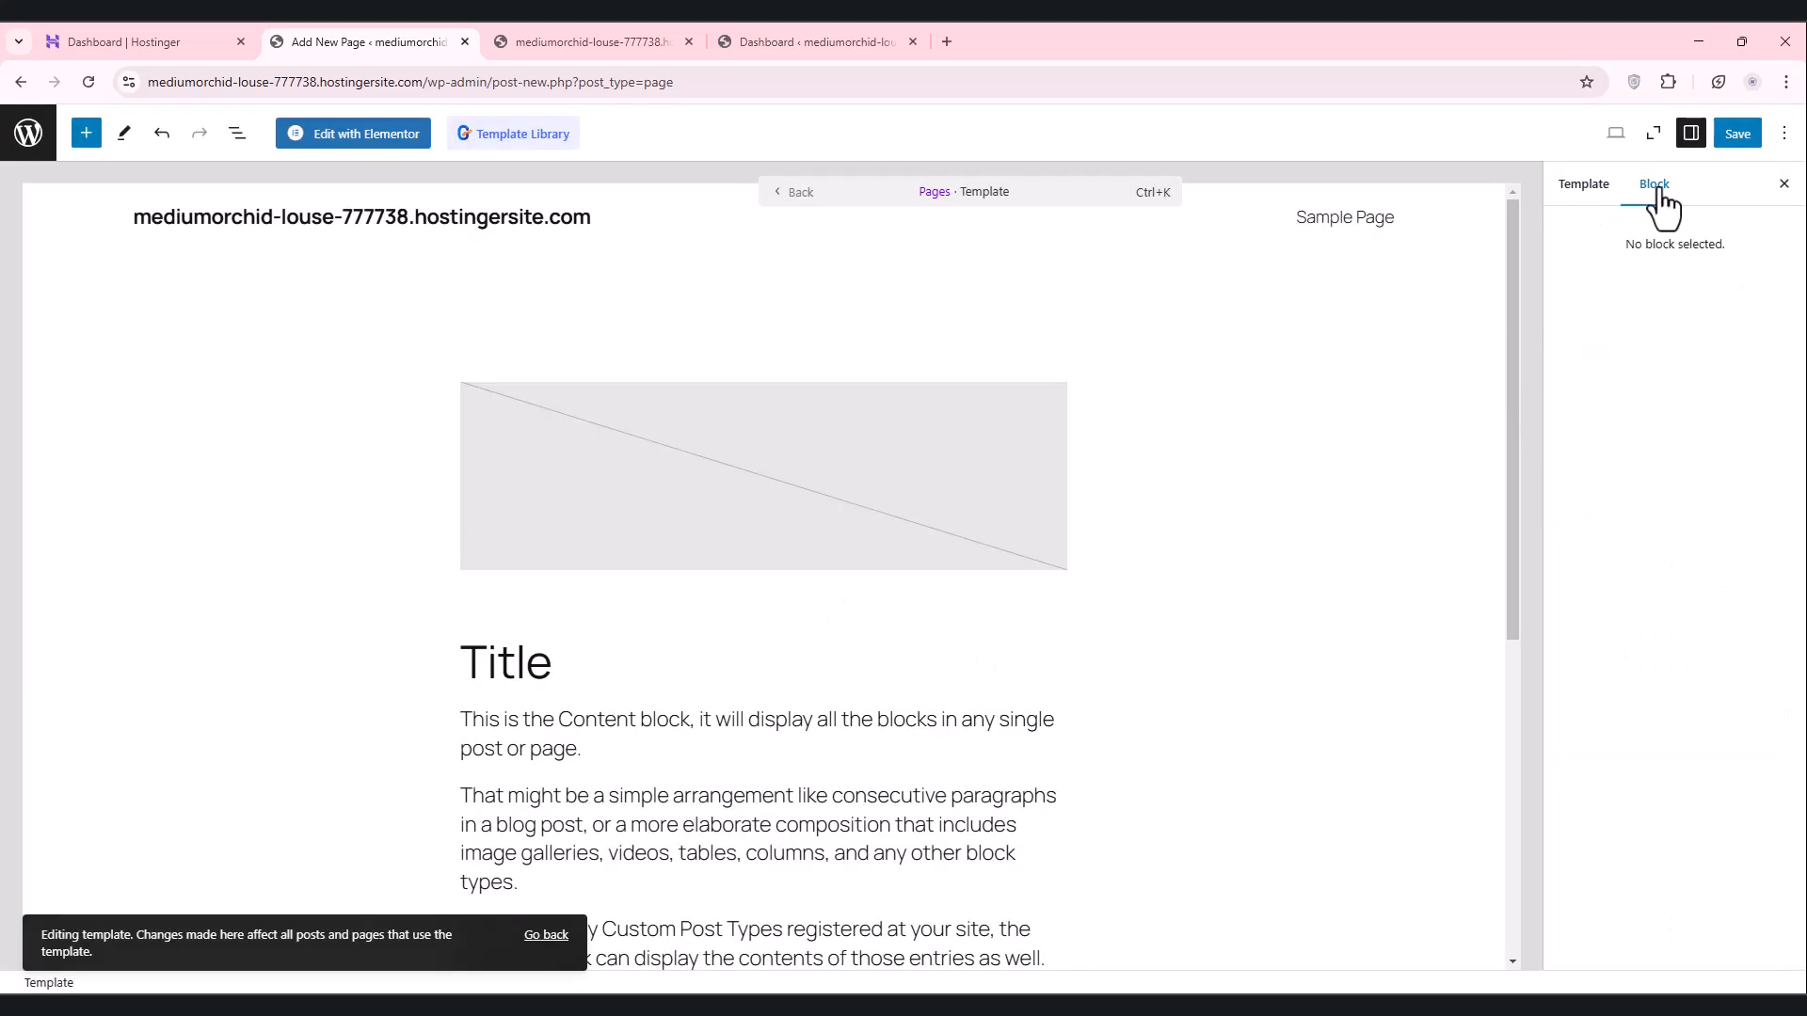
{"action": "left_click", "coordinate": [1584, 188]}
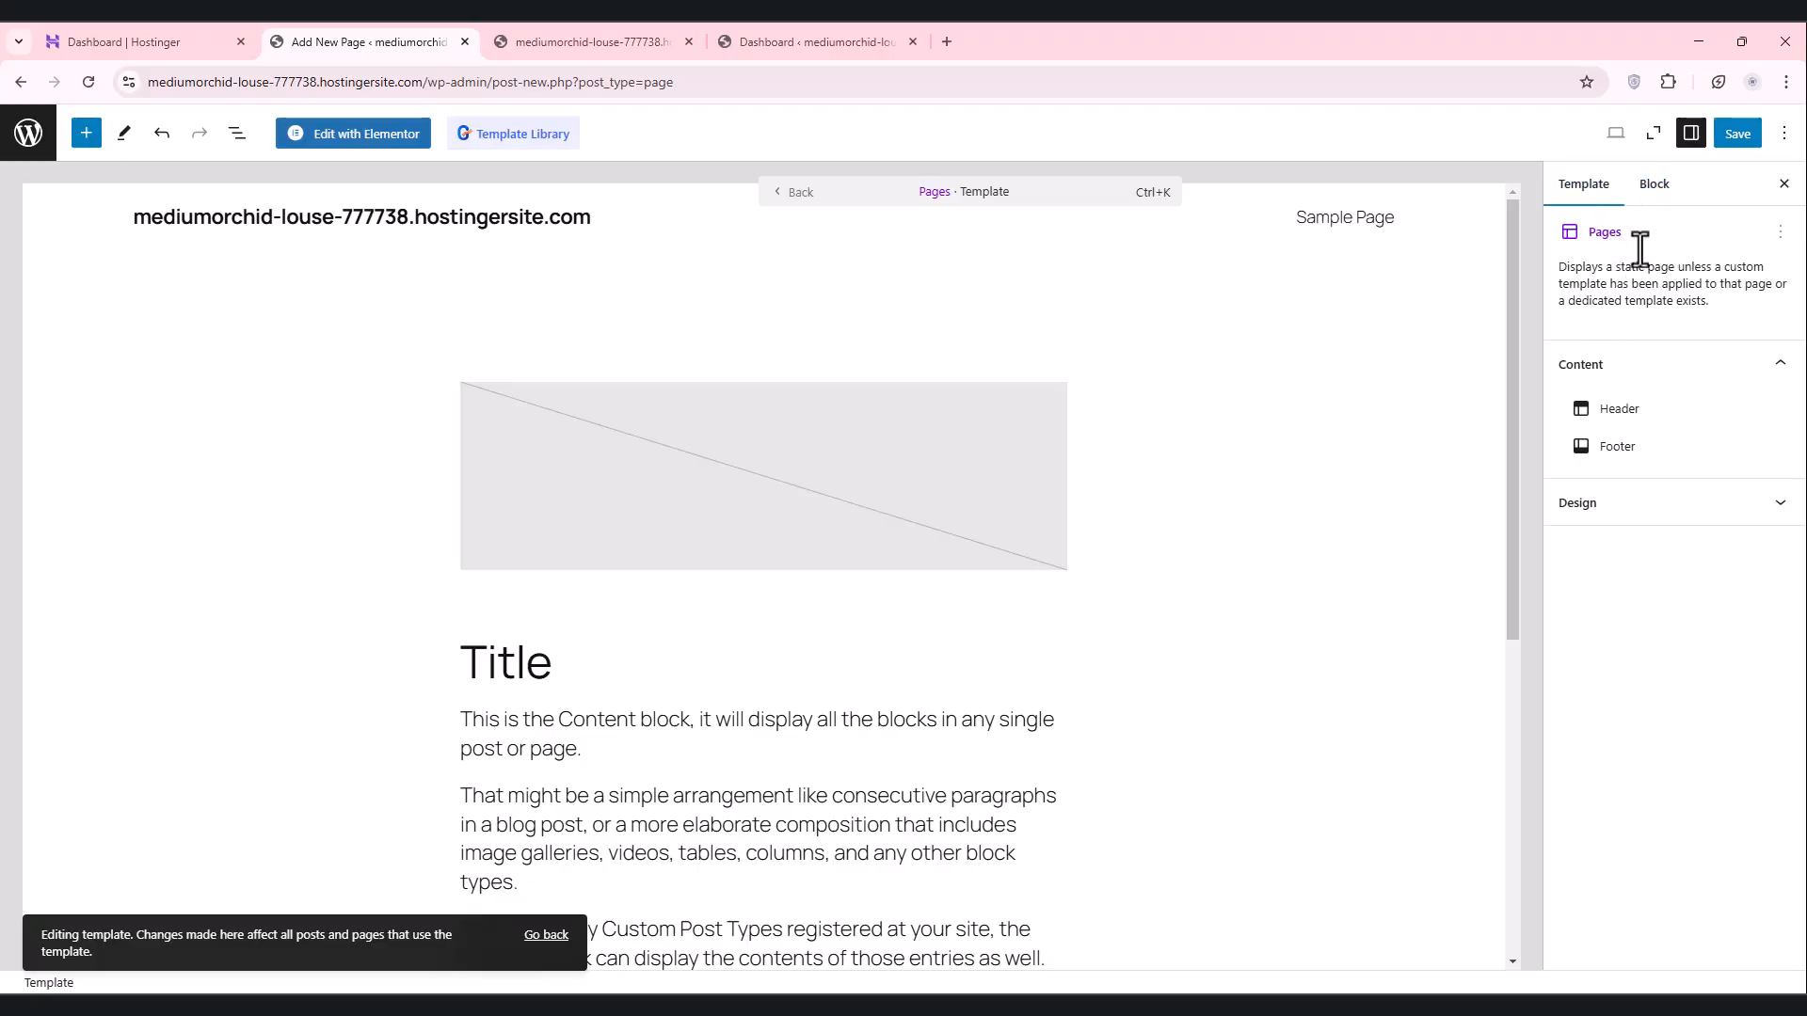
{"action": "left_click", "coordinate": [376, 140]}
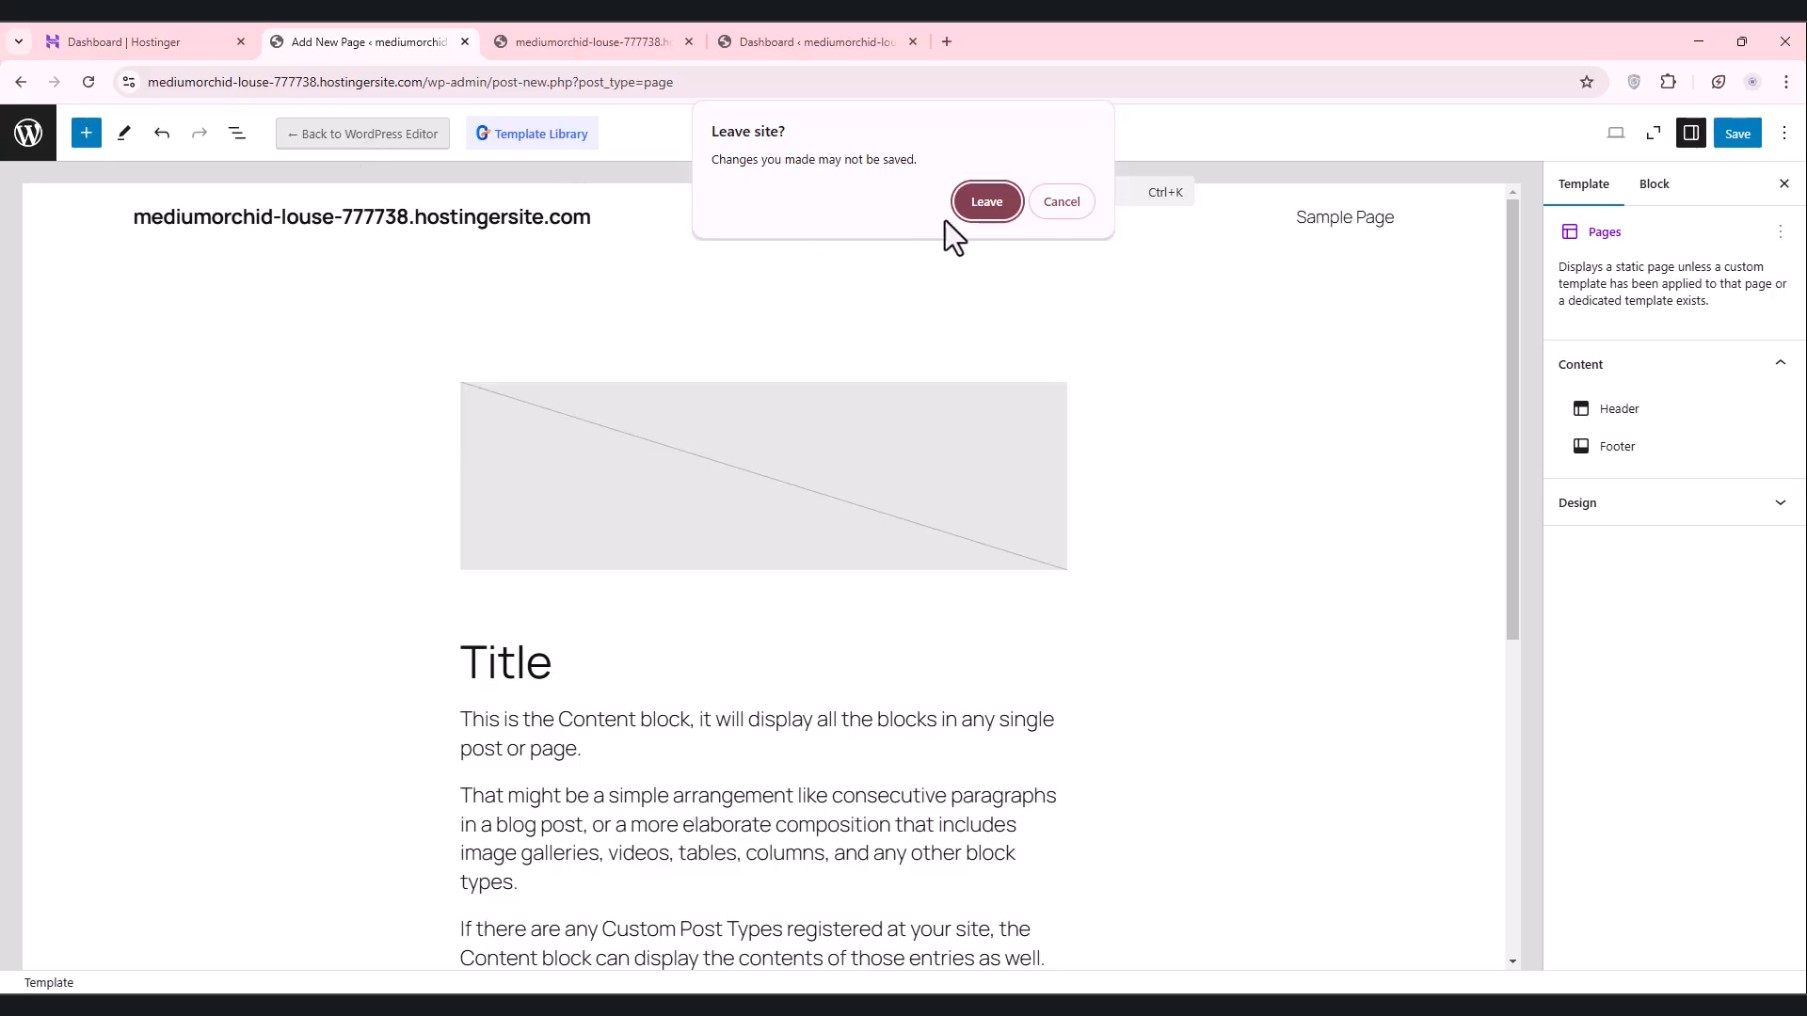
{"action": "left_click", "coordinate": [1061, 202]}
{"action": "left_click", "coordinate": [21, 82]}
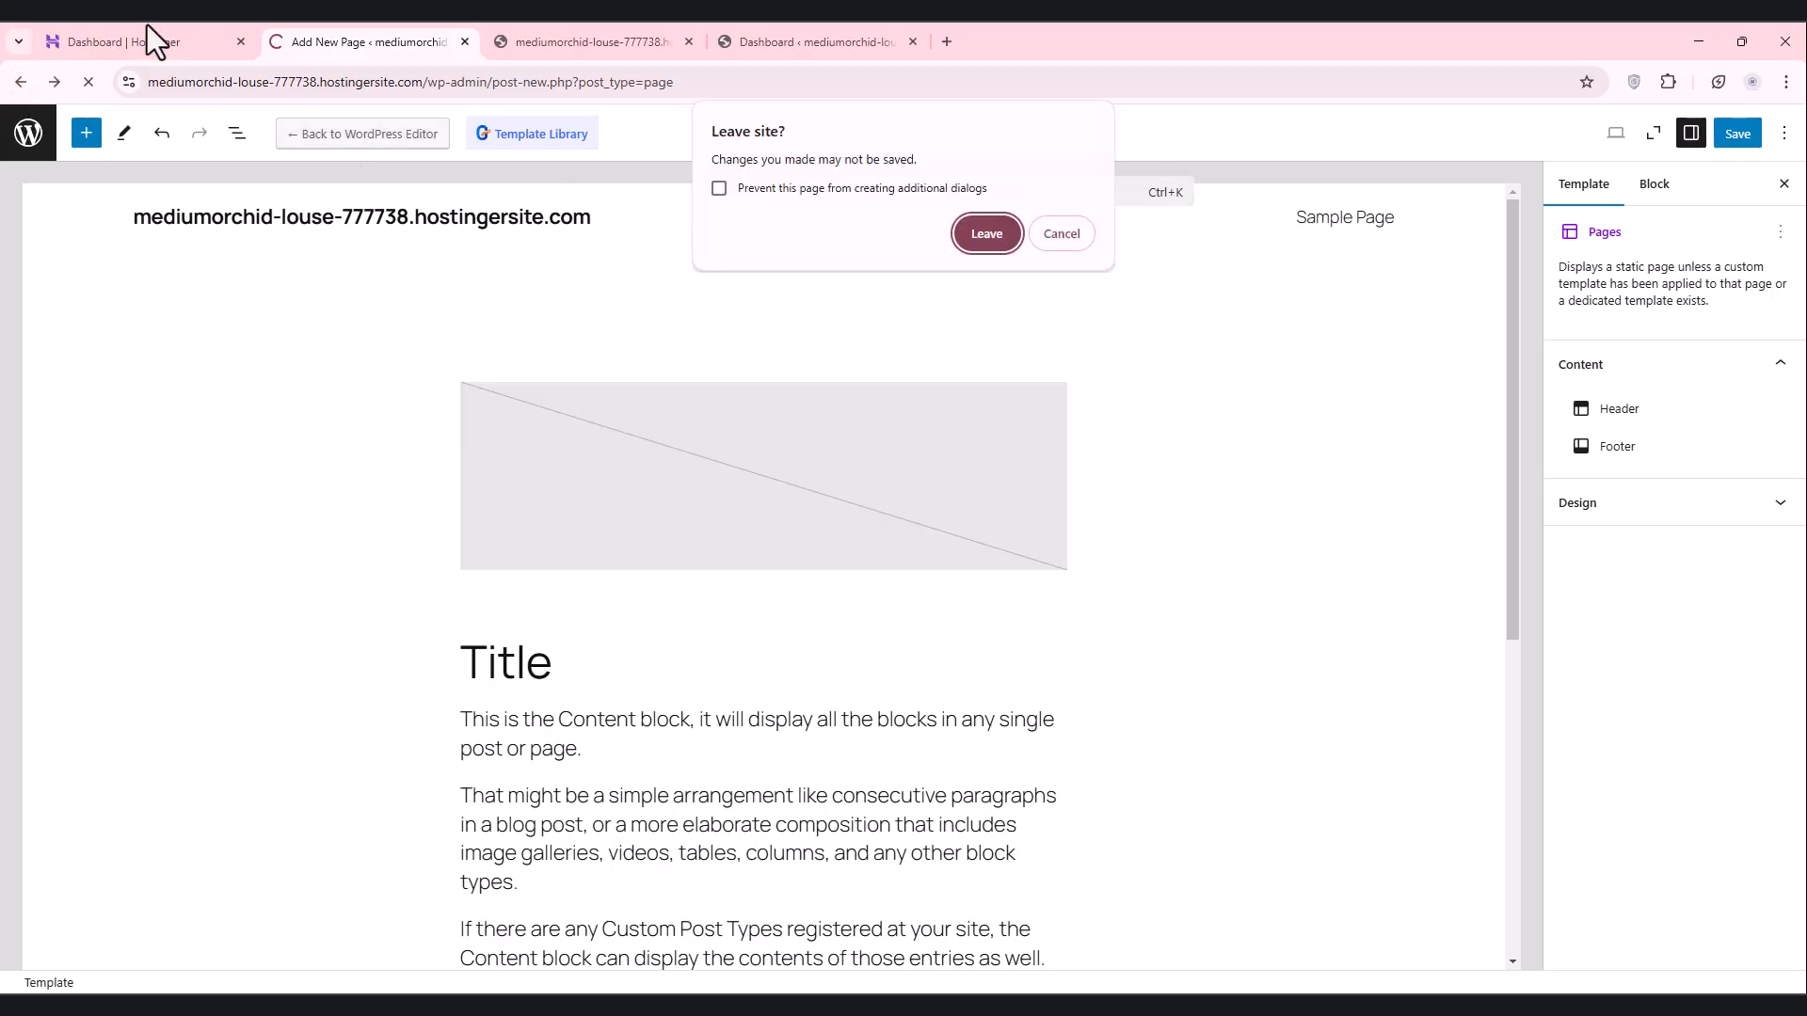
{"action": "left_click", "coordinate": [985, 236]}
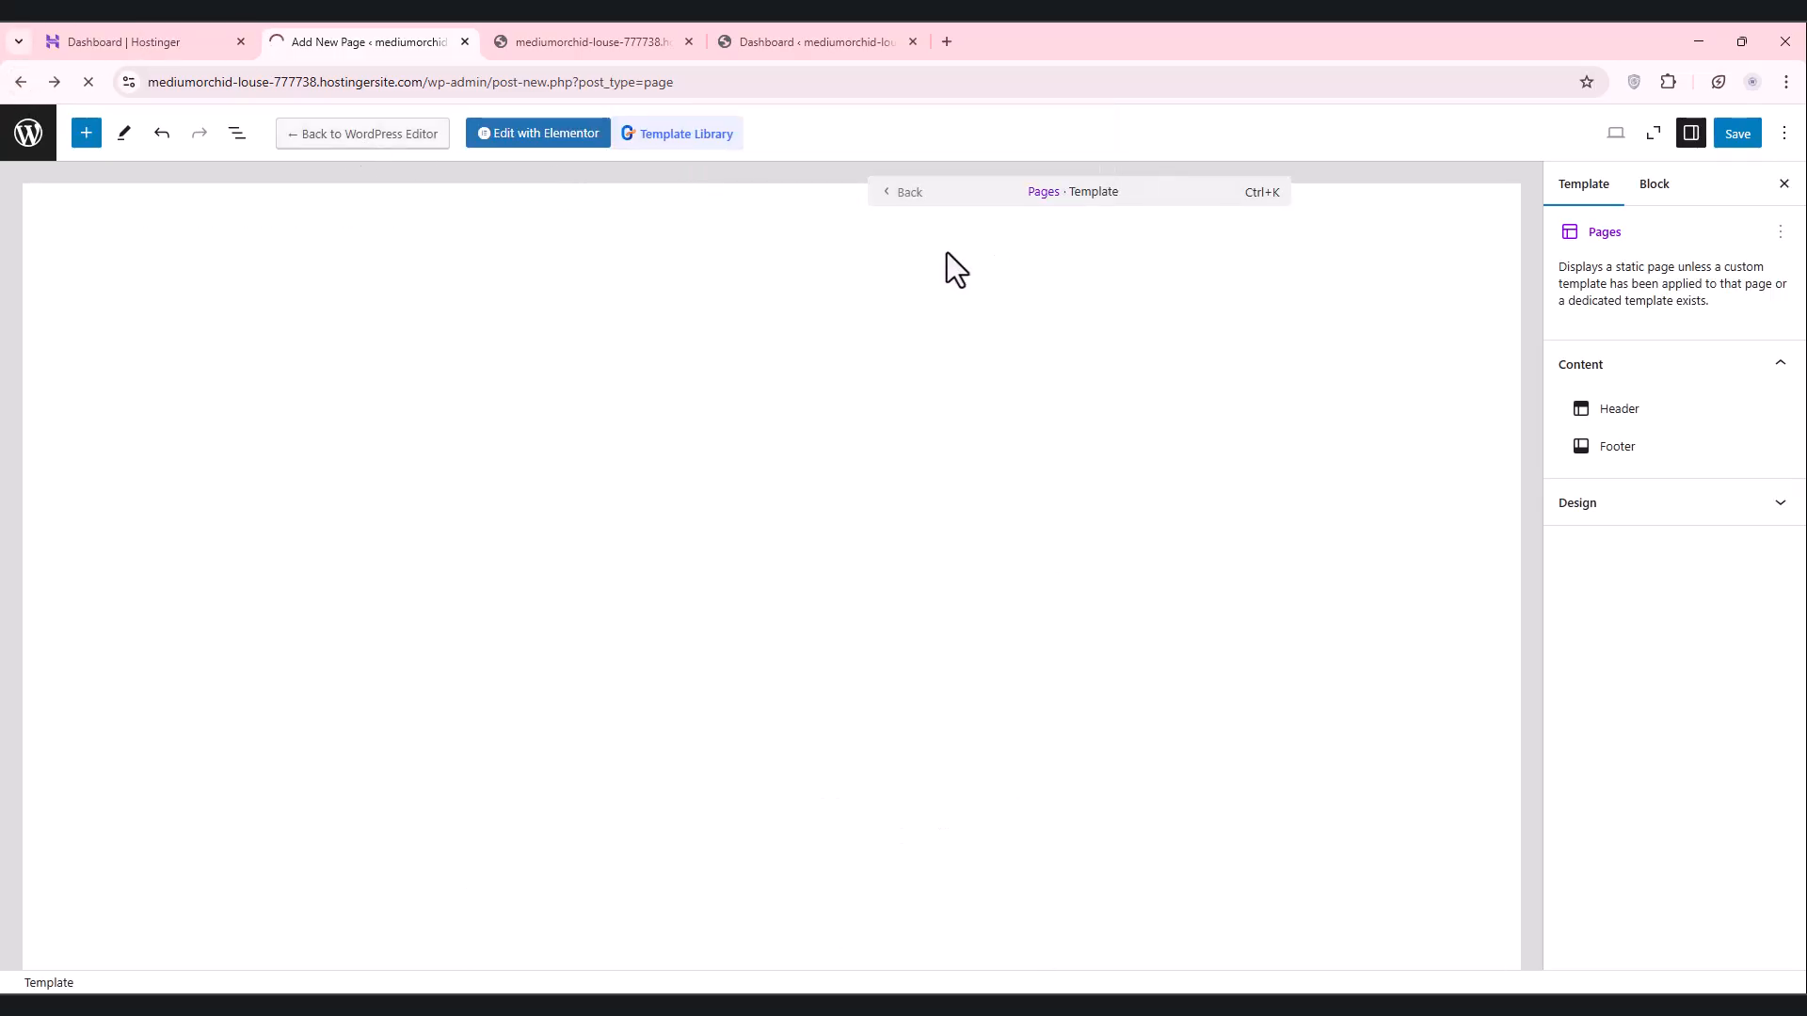
{"action": "left_click", "coordinate": [20, 82]}
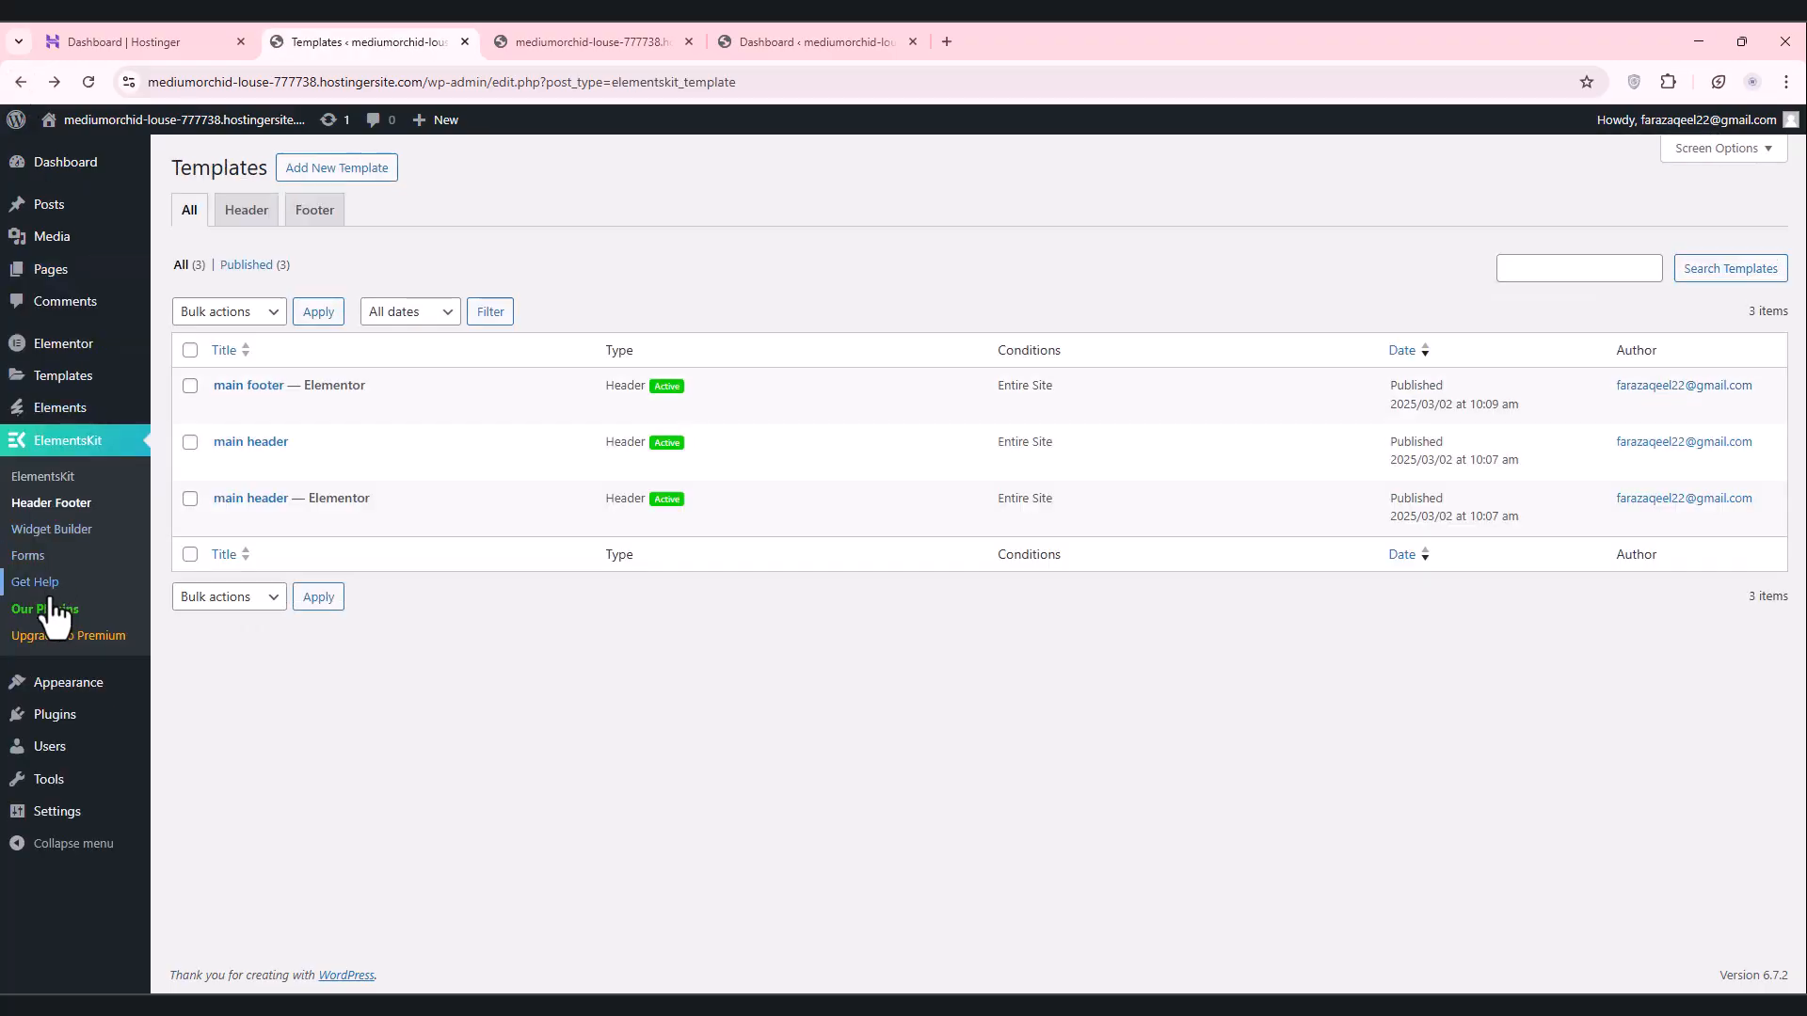
Step: Install and activate the Classic Editor plugin
{"action": "left_click", "coordinate": [57, 717]}
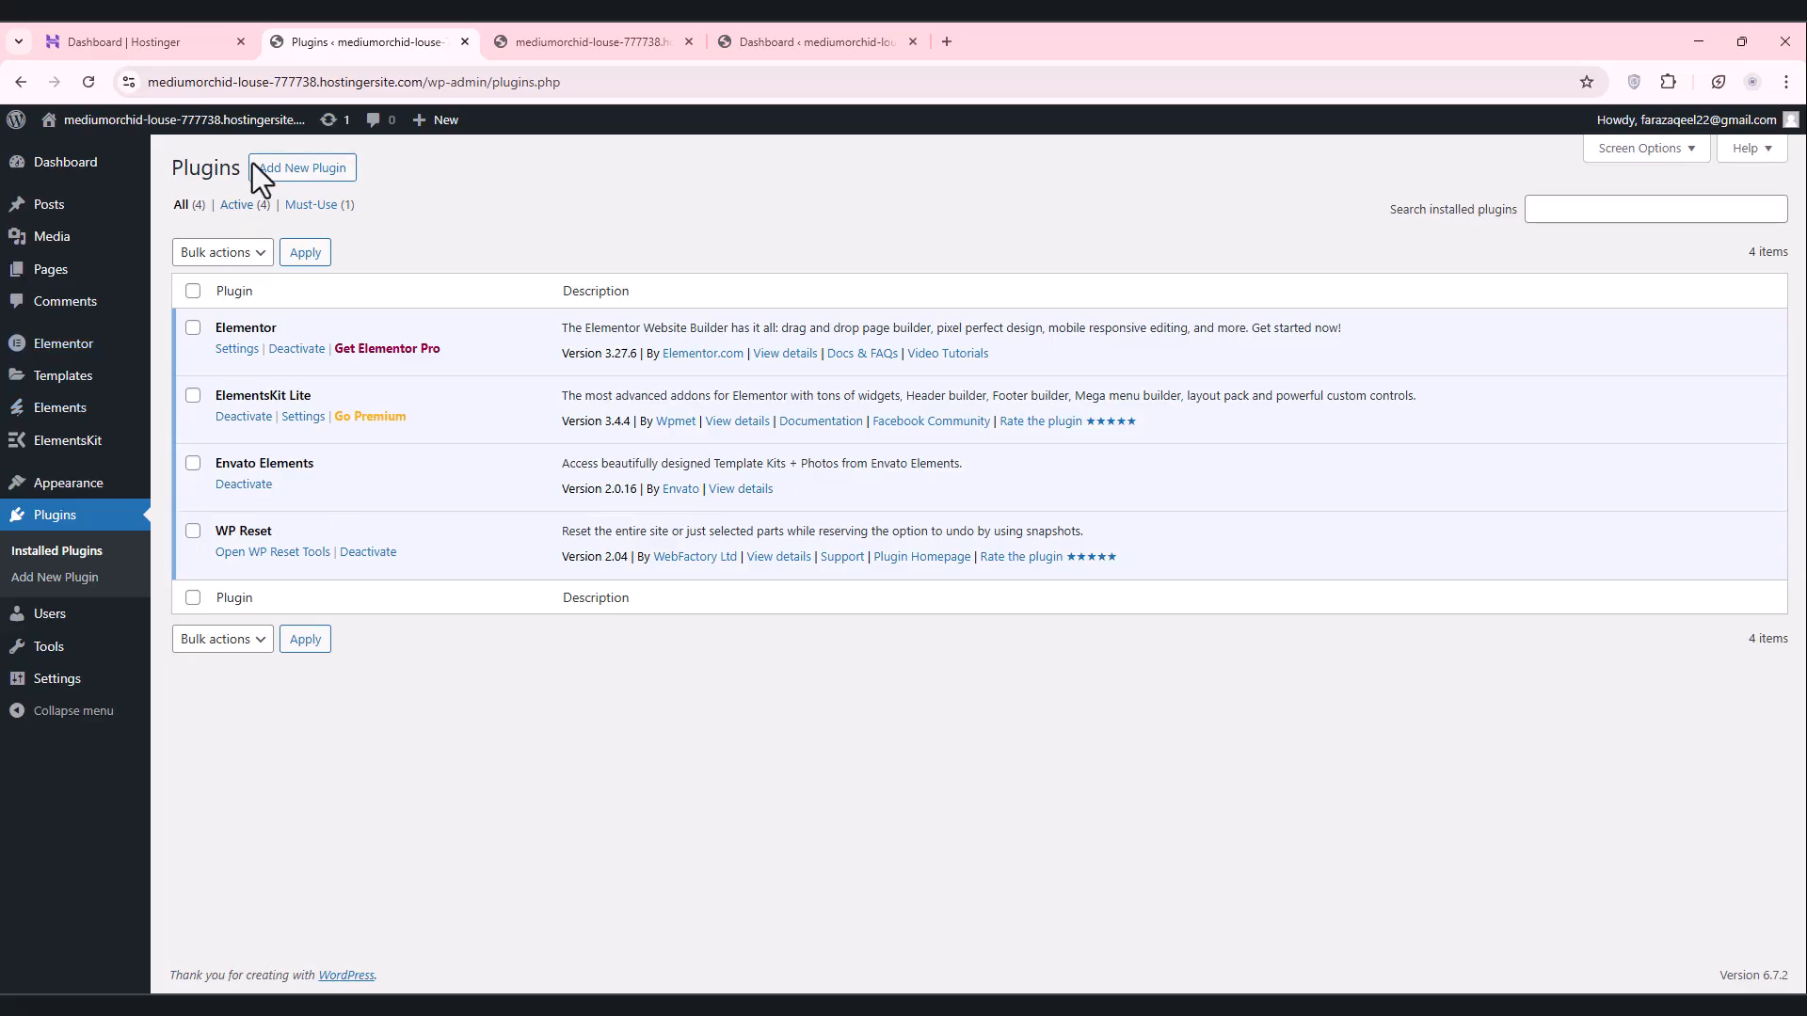
{"action": "left_click", "coordinate": [291, 175]}
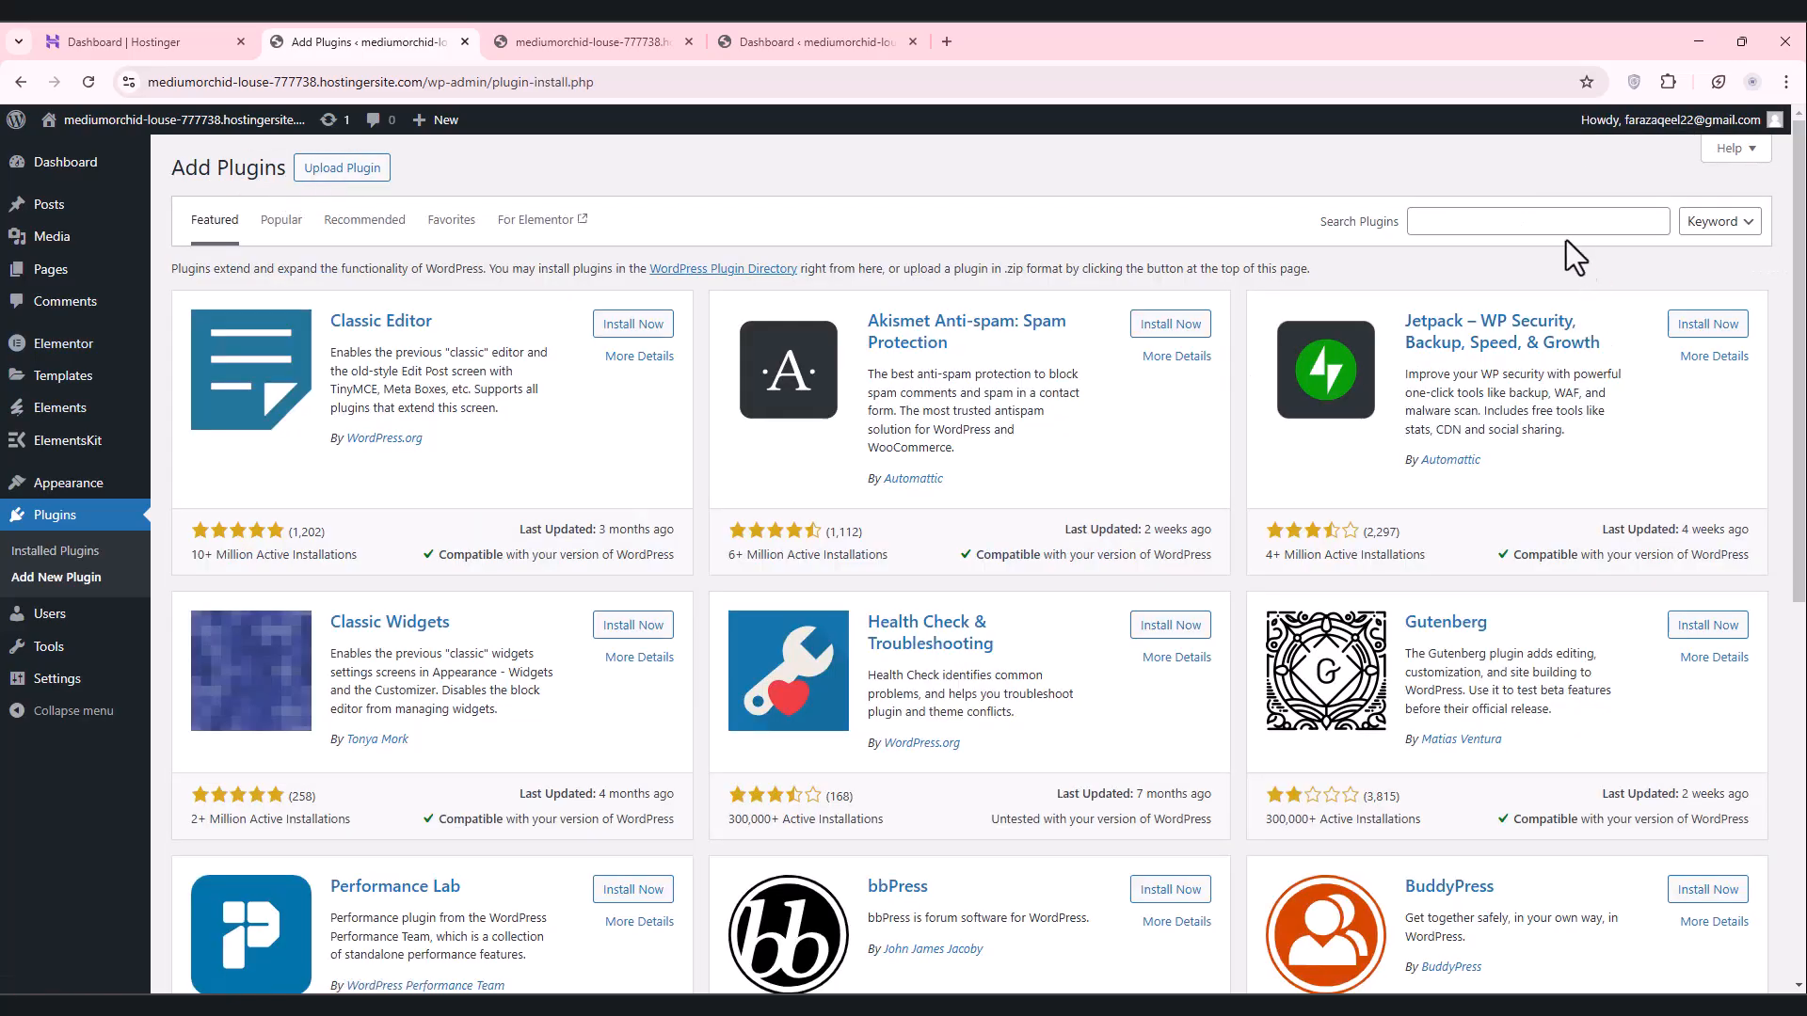
{"action": "left_click", "coordinate": [1559, 226]}
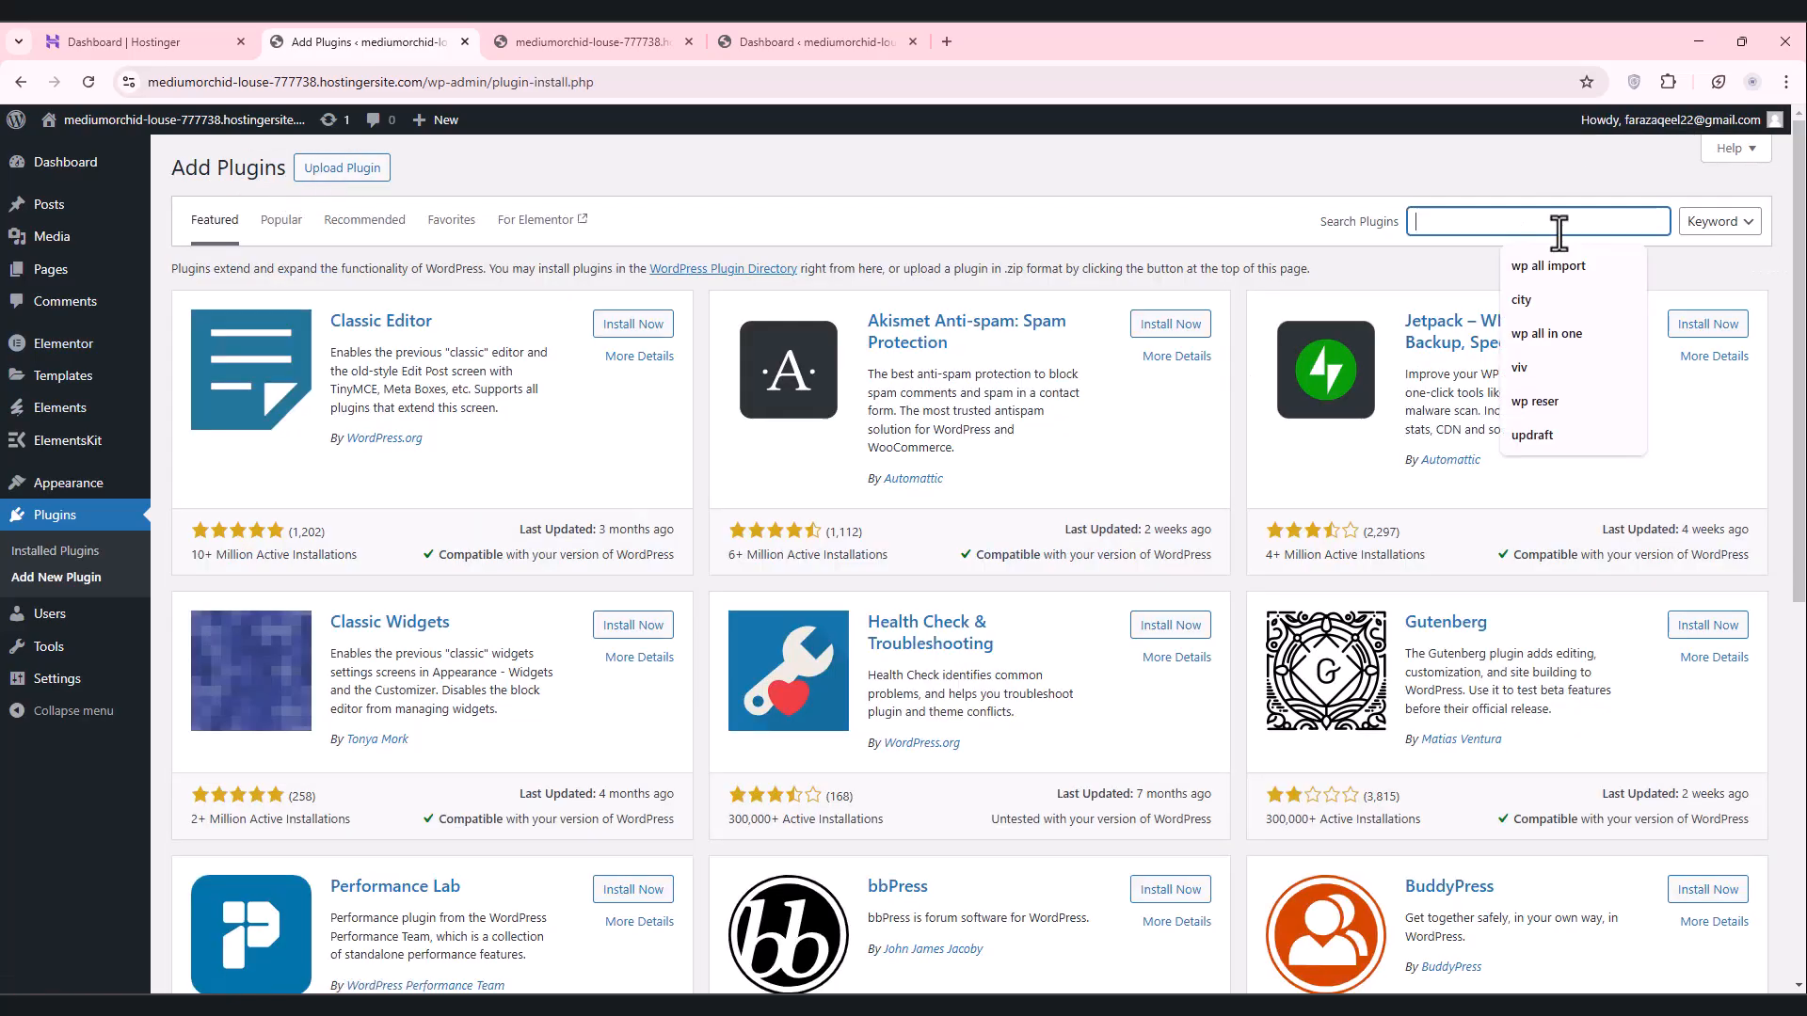
{"action": "left_click", "coordinate": [632, 323]}
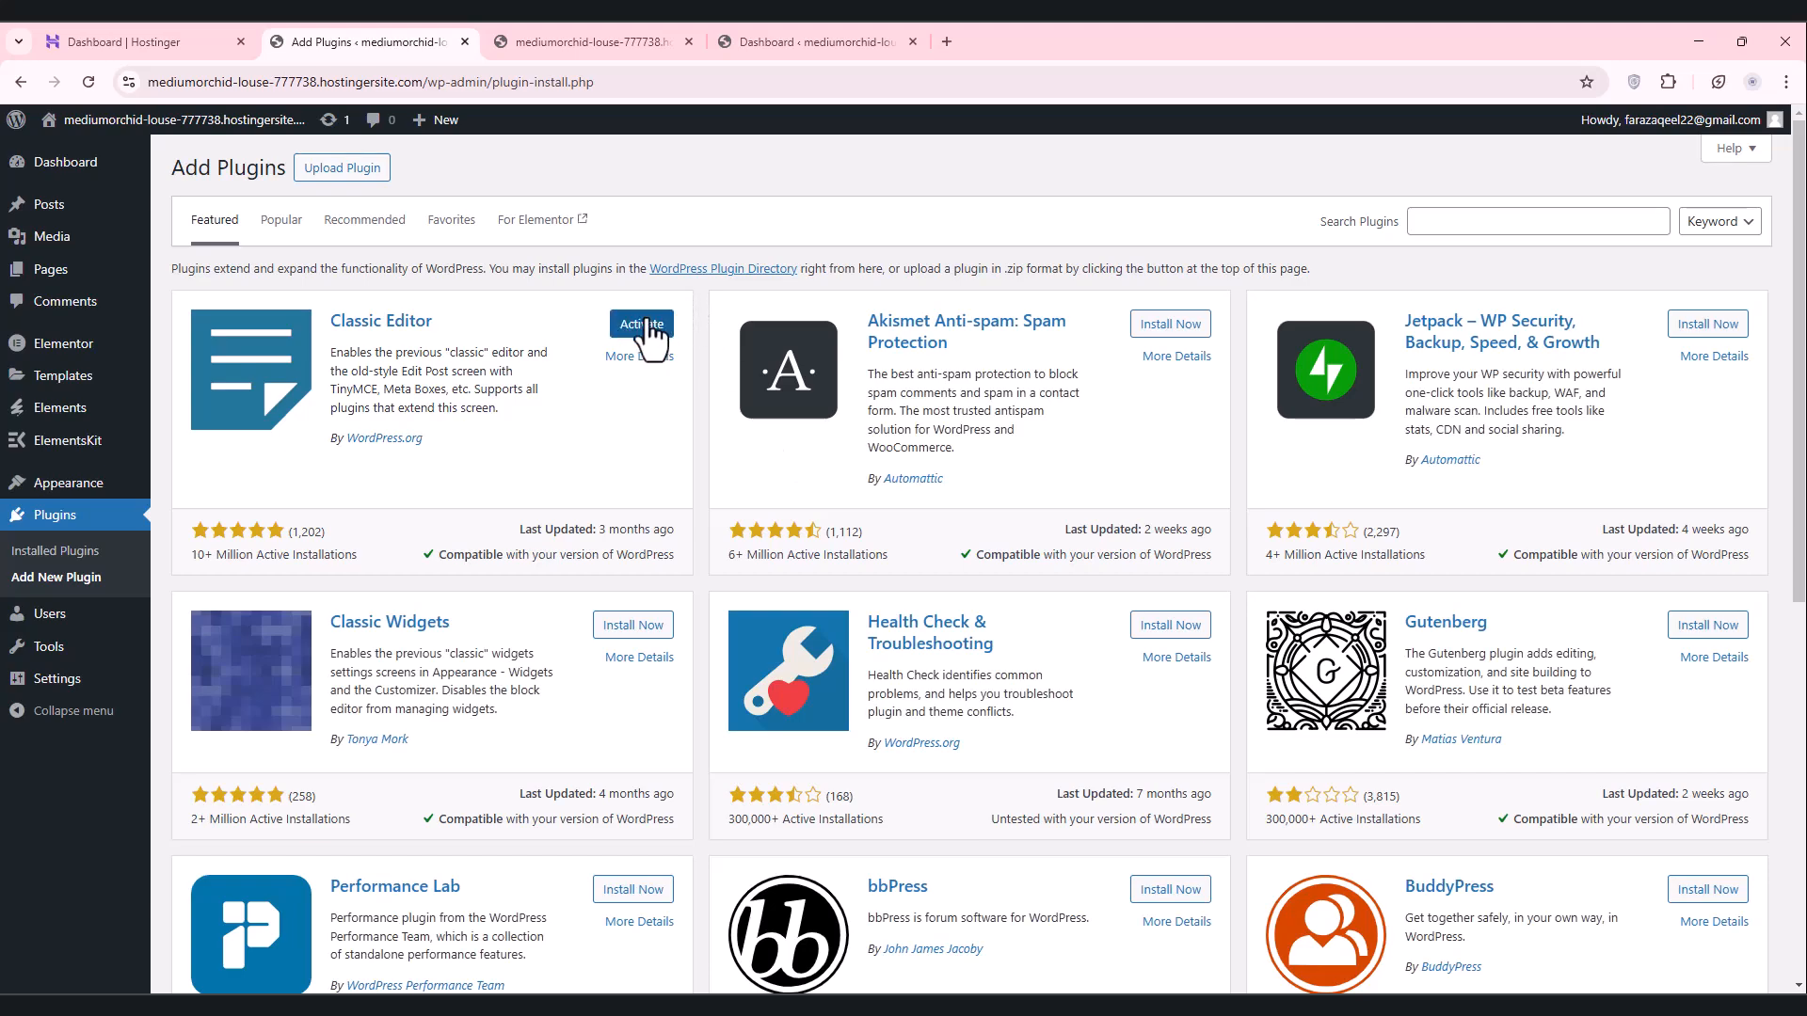
{"action": "left_click", "coordinate": [648, 327]}
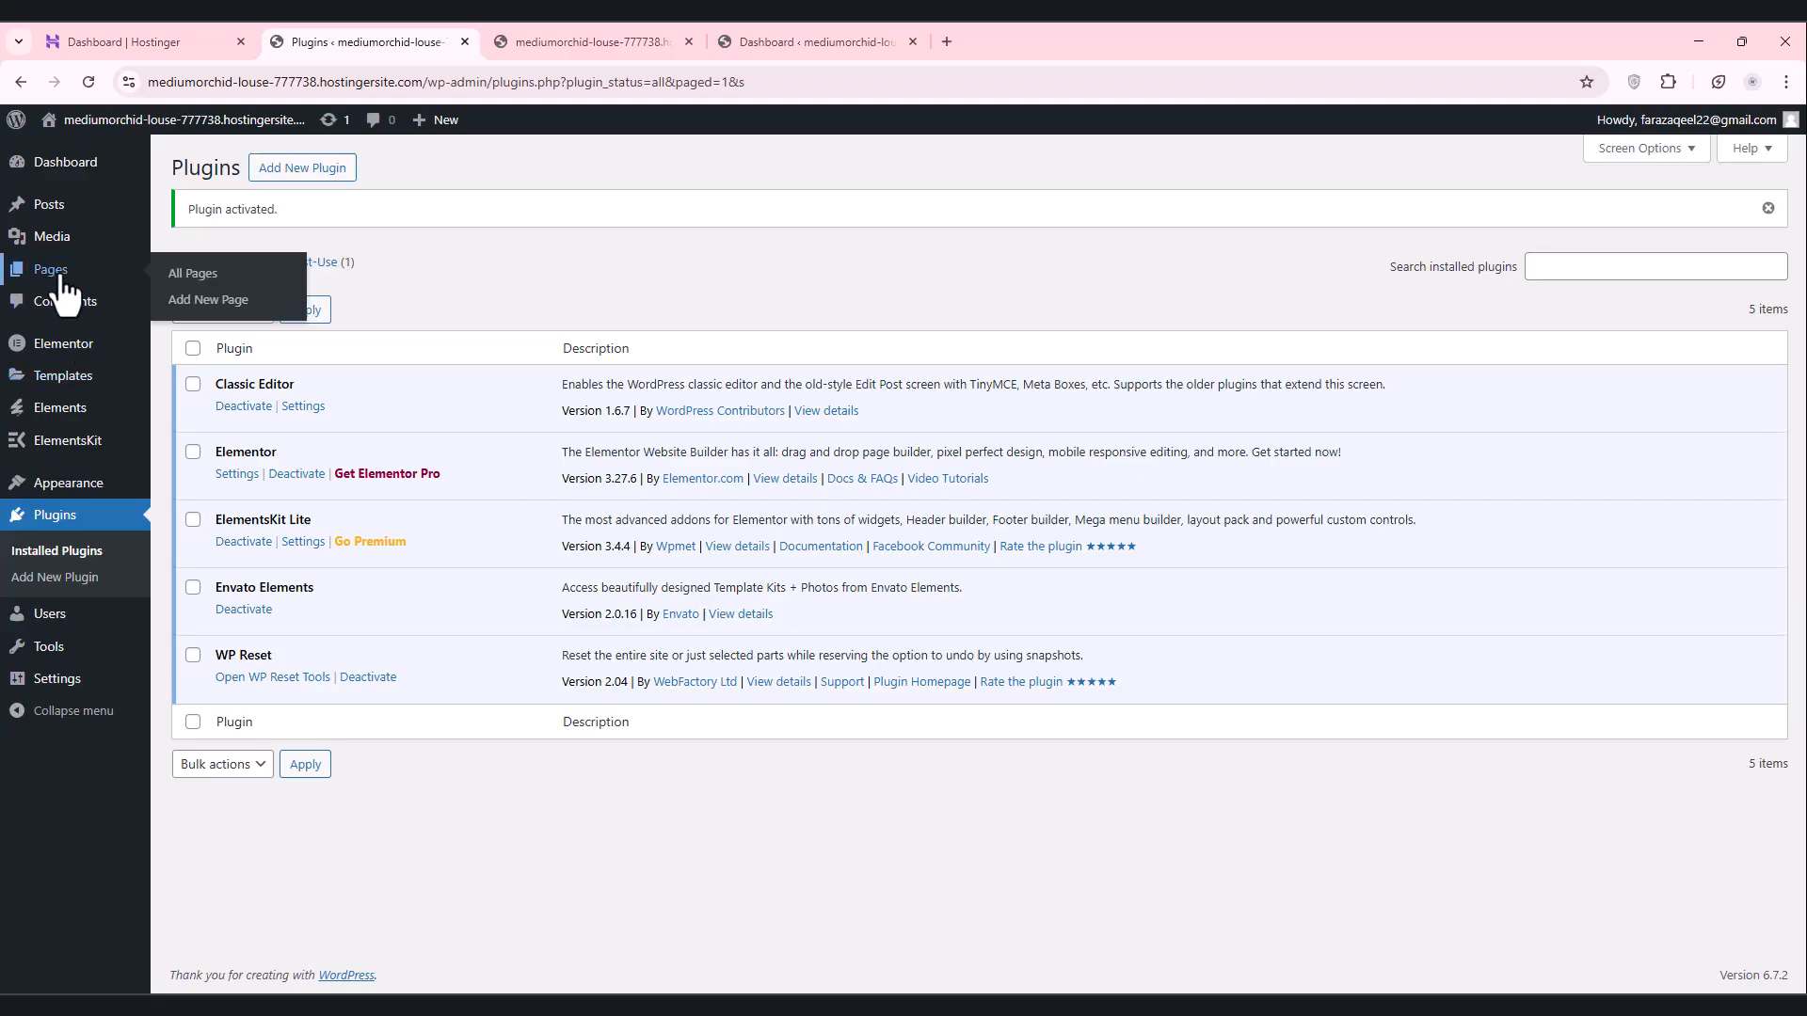
Step: Add a new page titled "home" using the Elementor Full Width template, and open its permalink in a new tab
{"action": "left_click", "coordinate": [60, 277]}
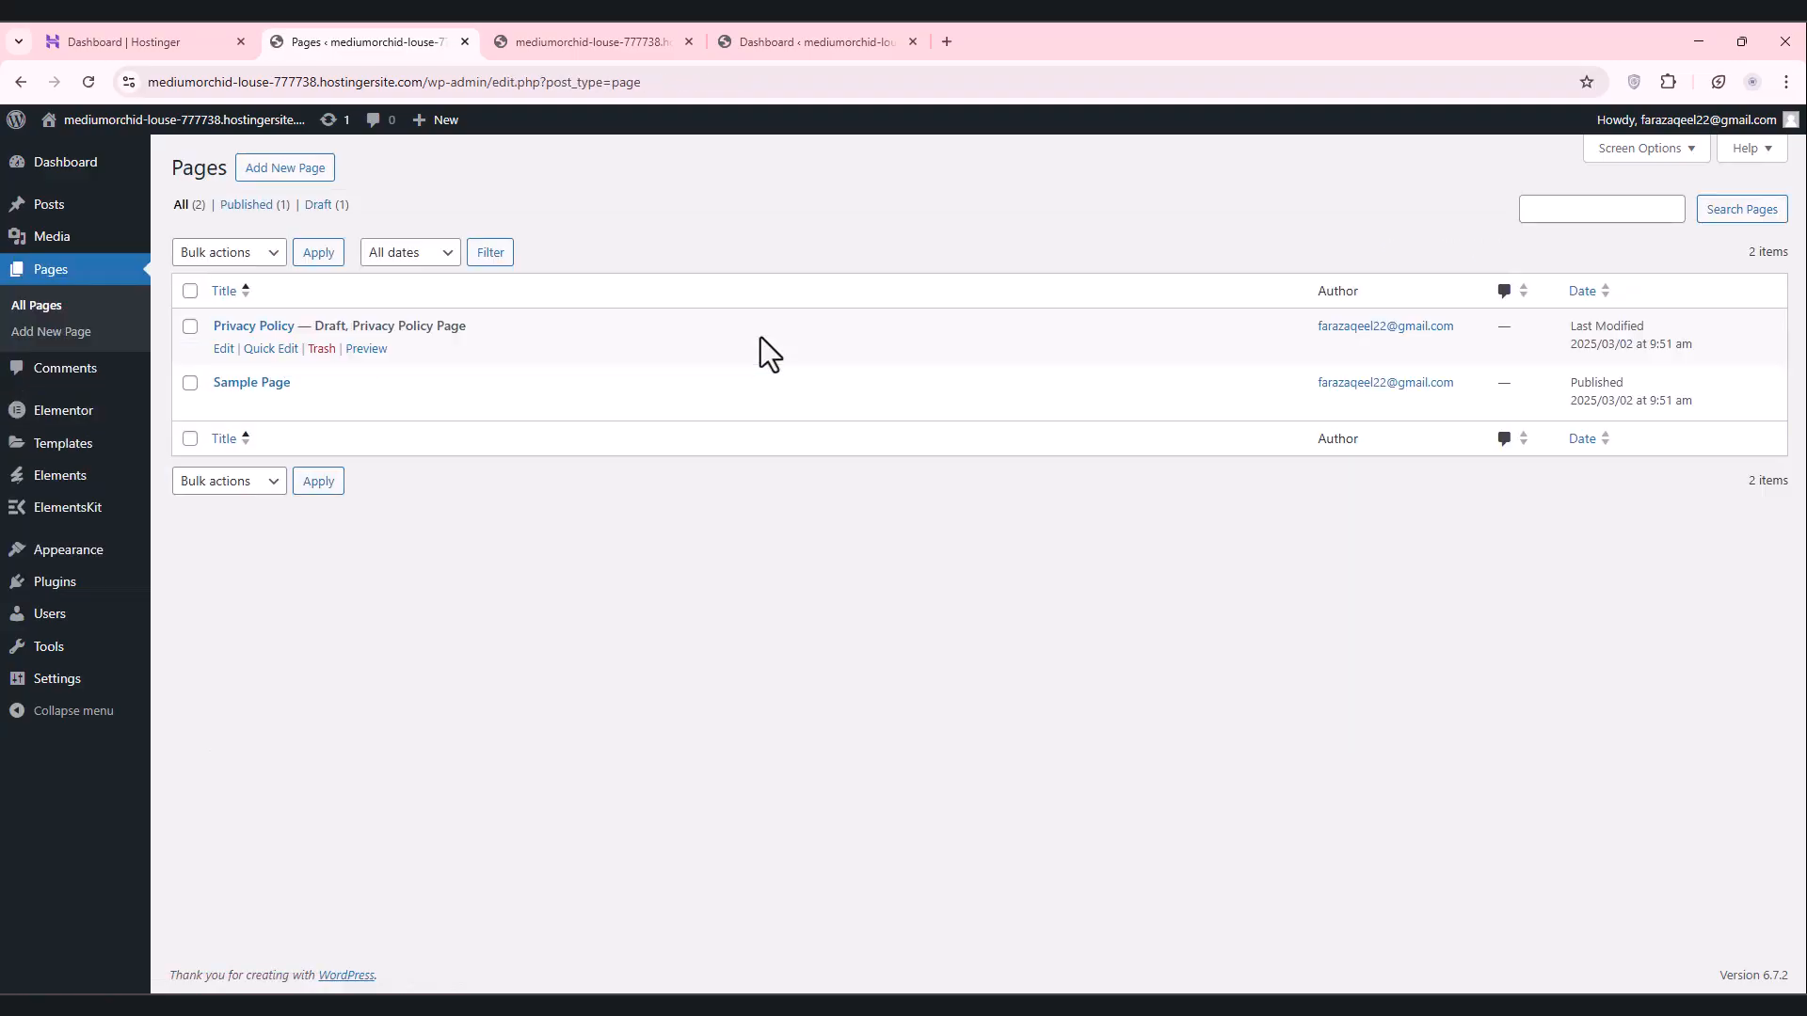
{"action": "left_click", "coordinate": [285, 169]}
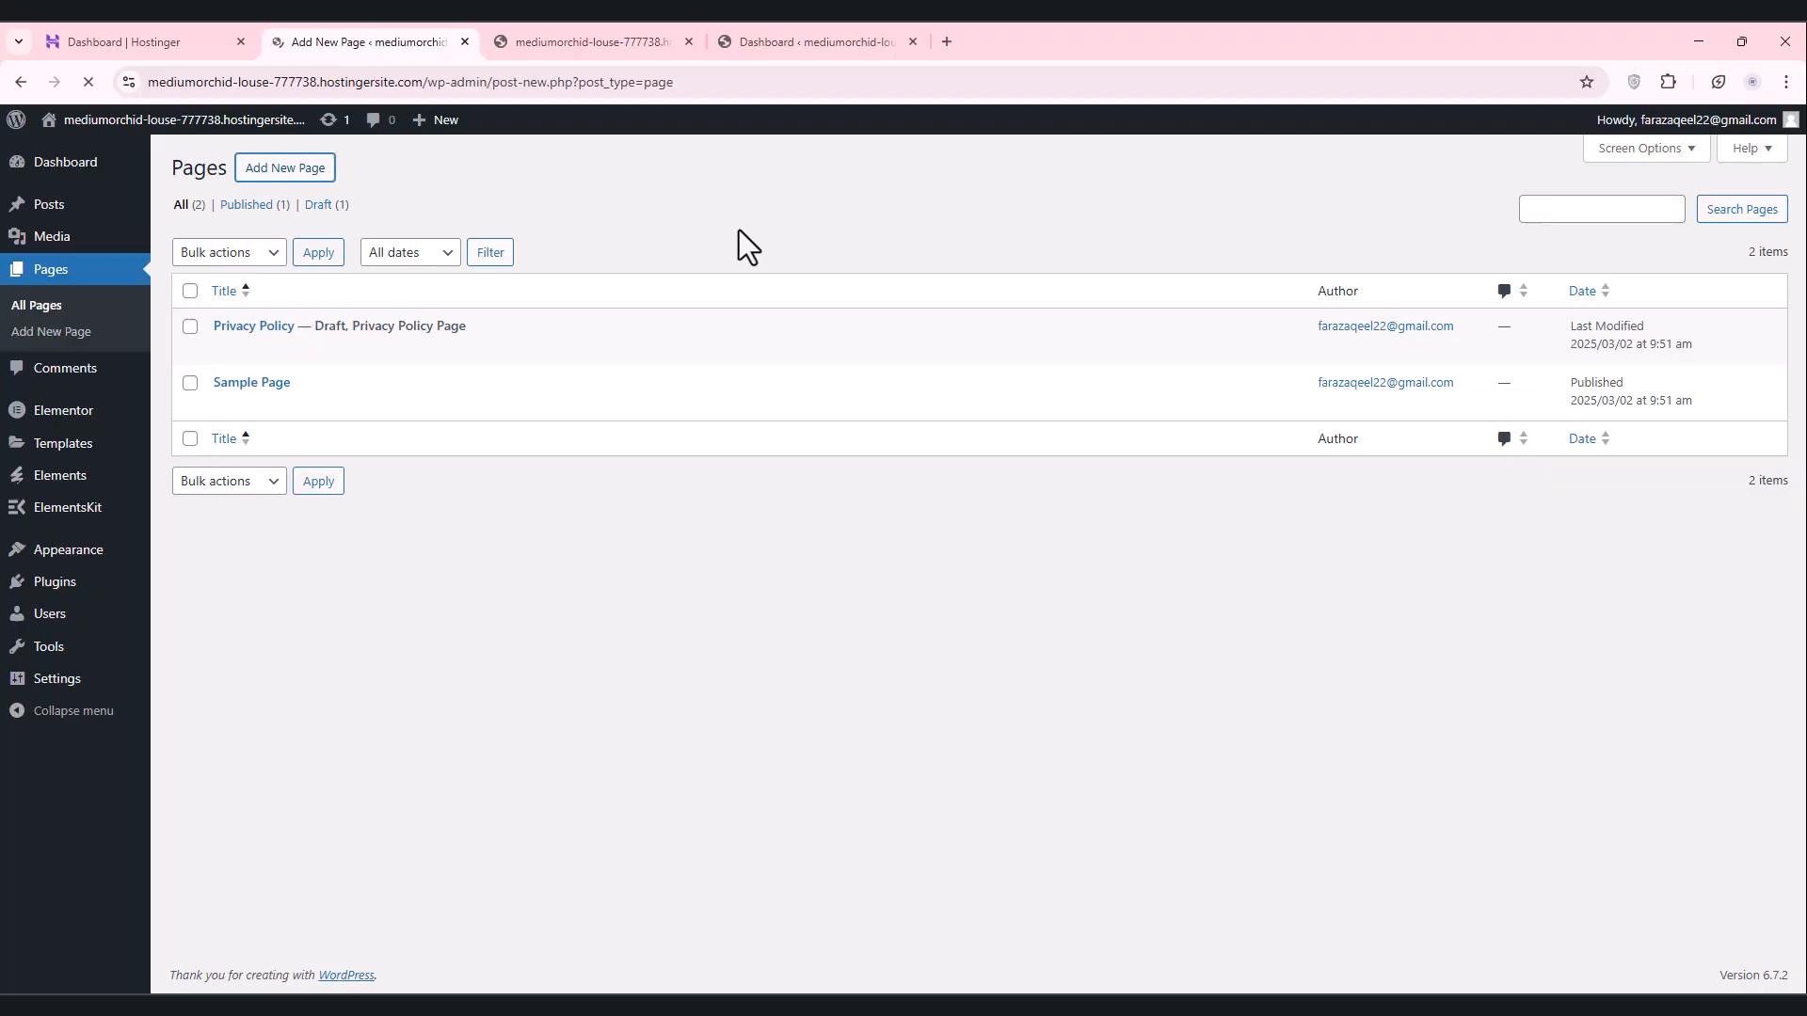
{"action": "type", "text": "home"}
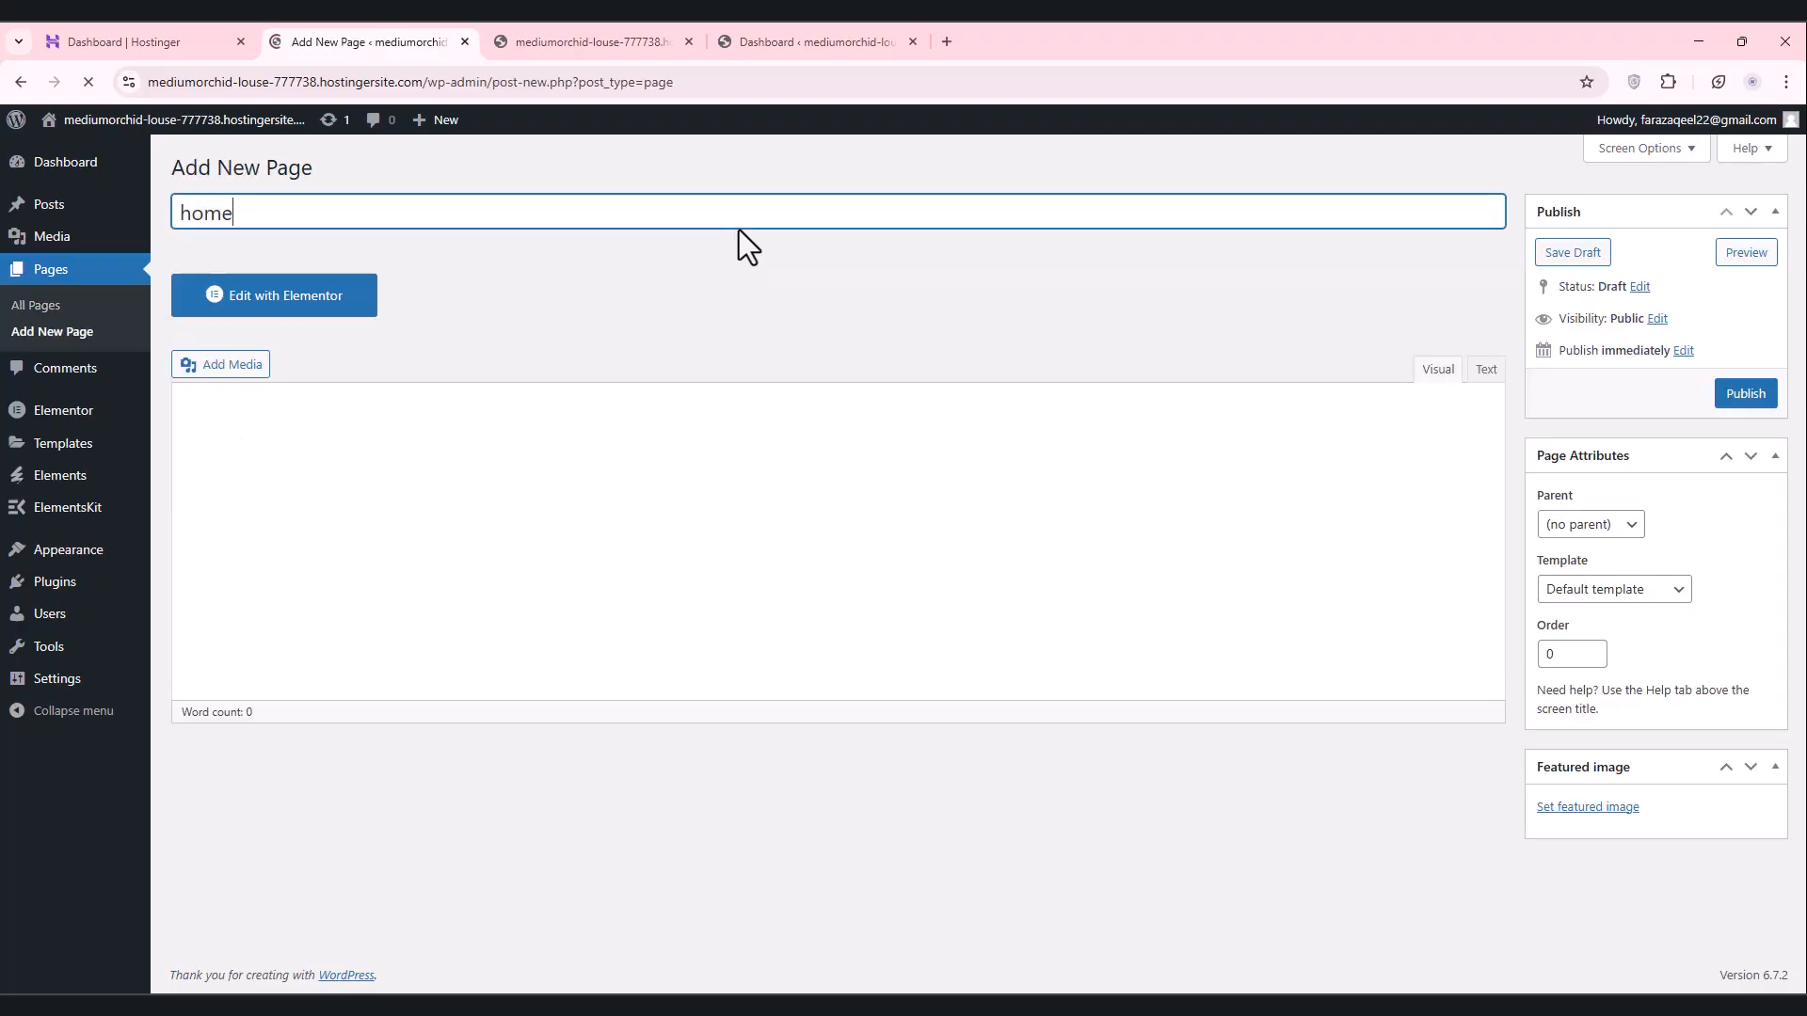
{"action": "left_click", "coordinate": [1570, 593]}
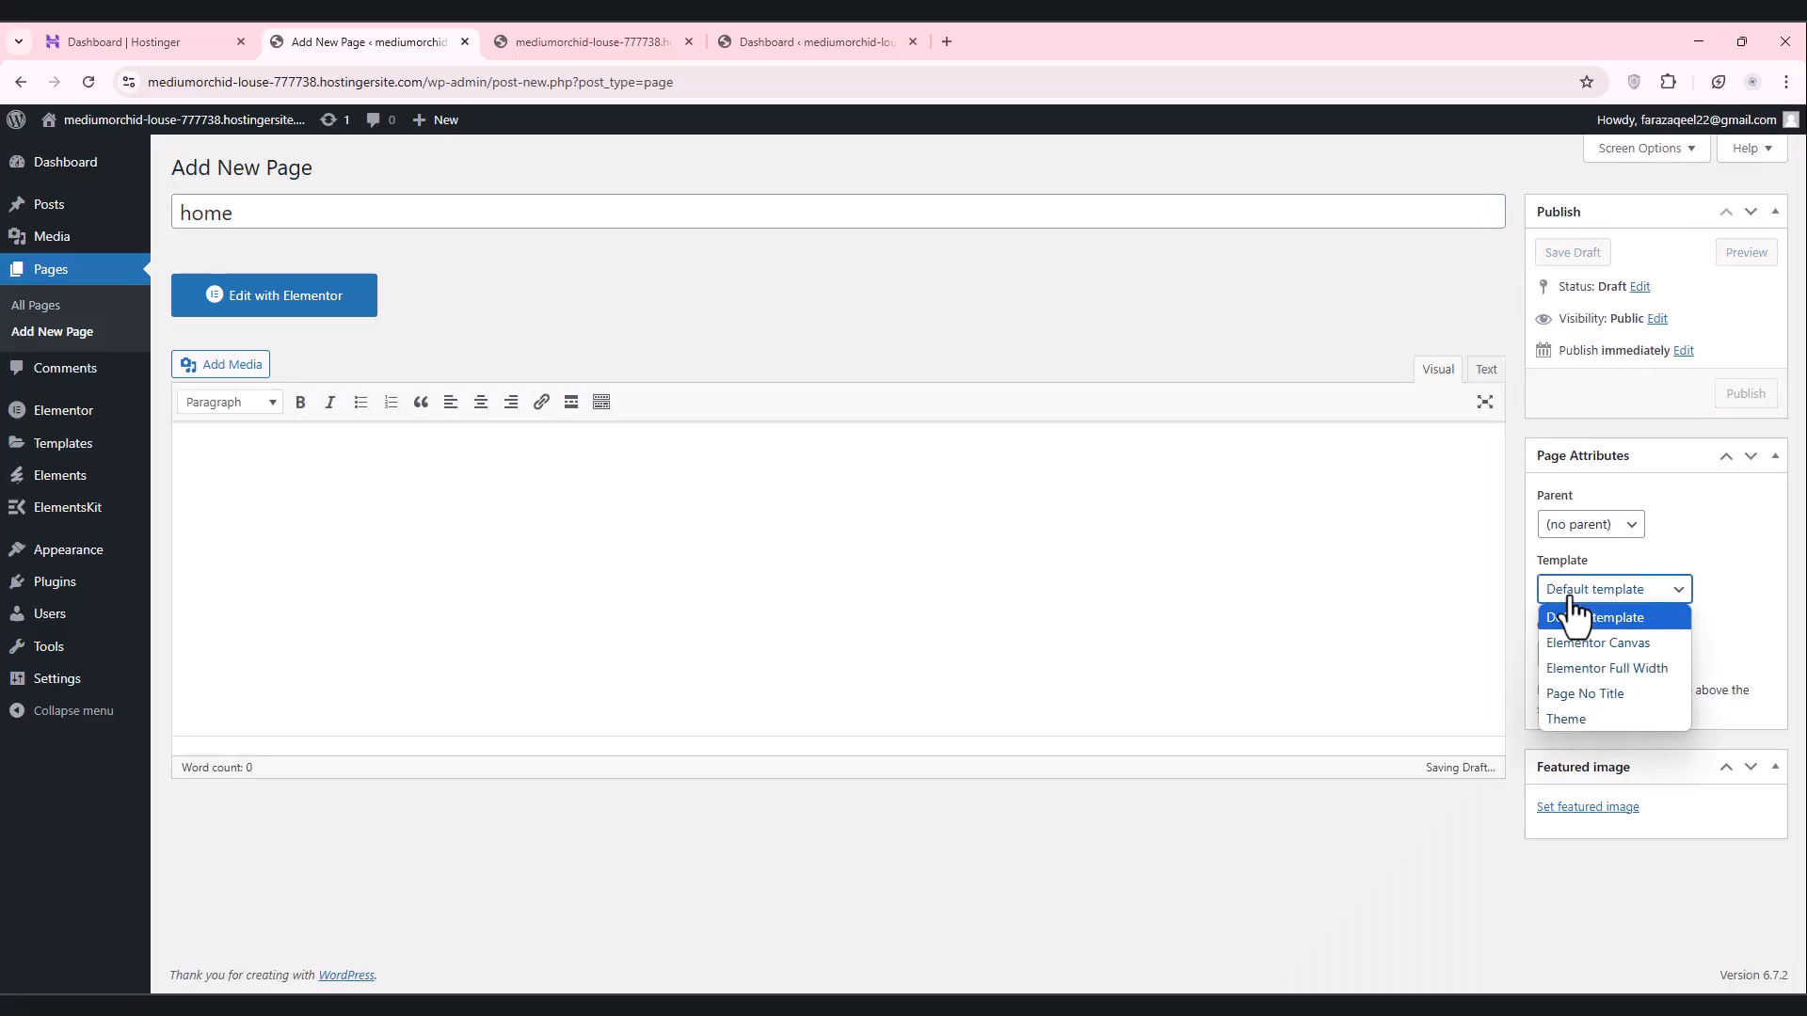
{"action": "left_click", "coordinate": [1584, 672]}
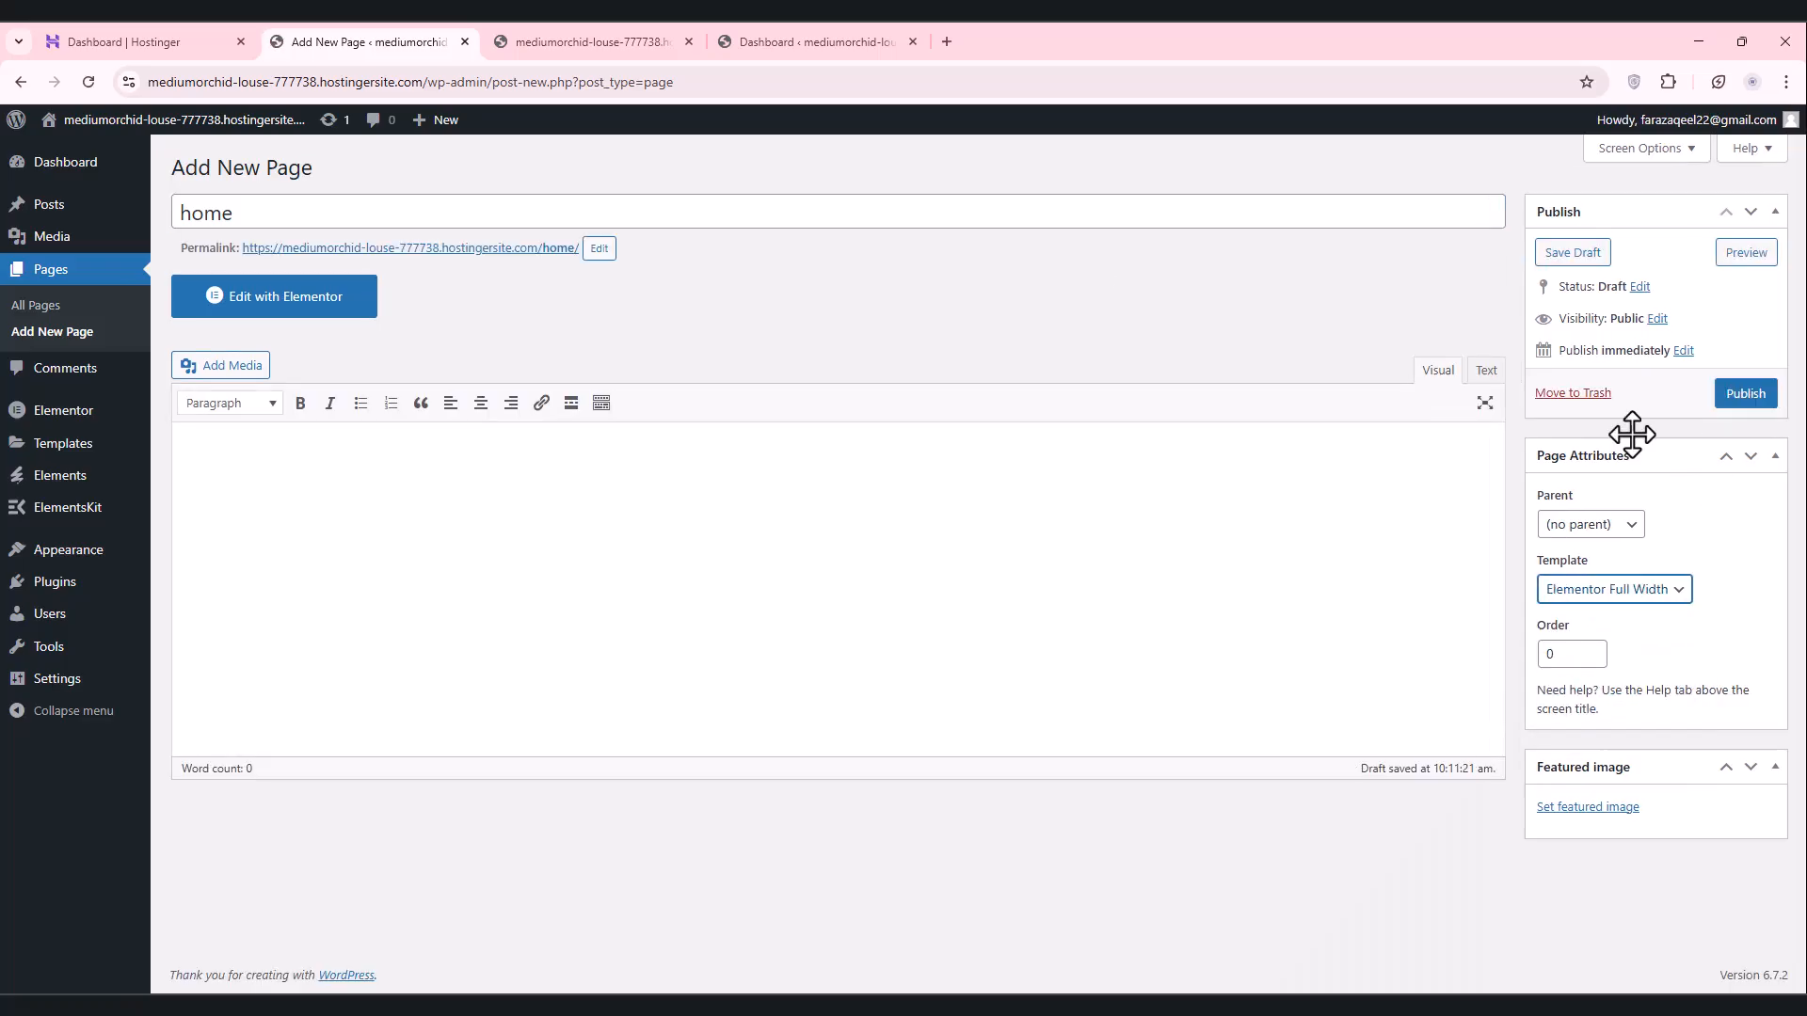
{"action": "left_click", "coordinate": [451, 247], "text": "ctrl"}
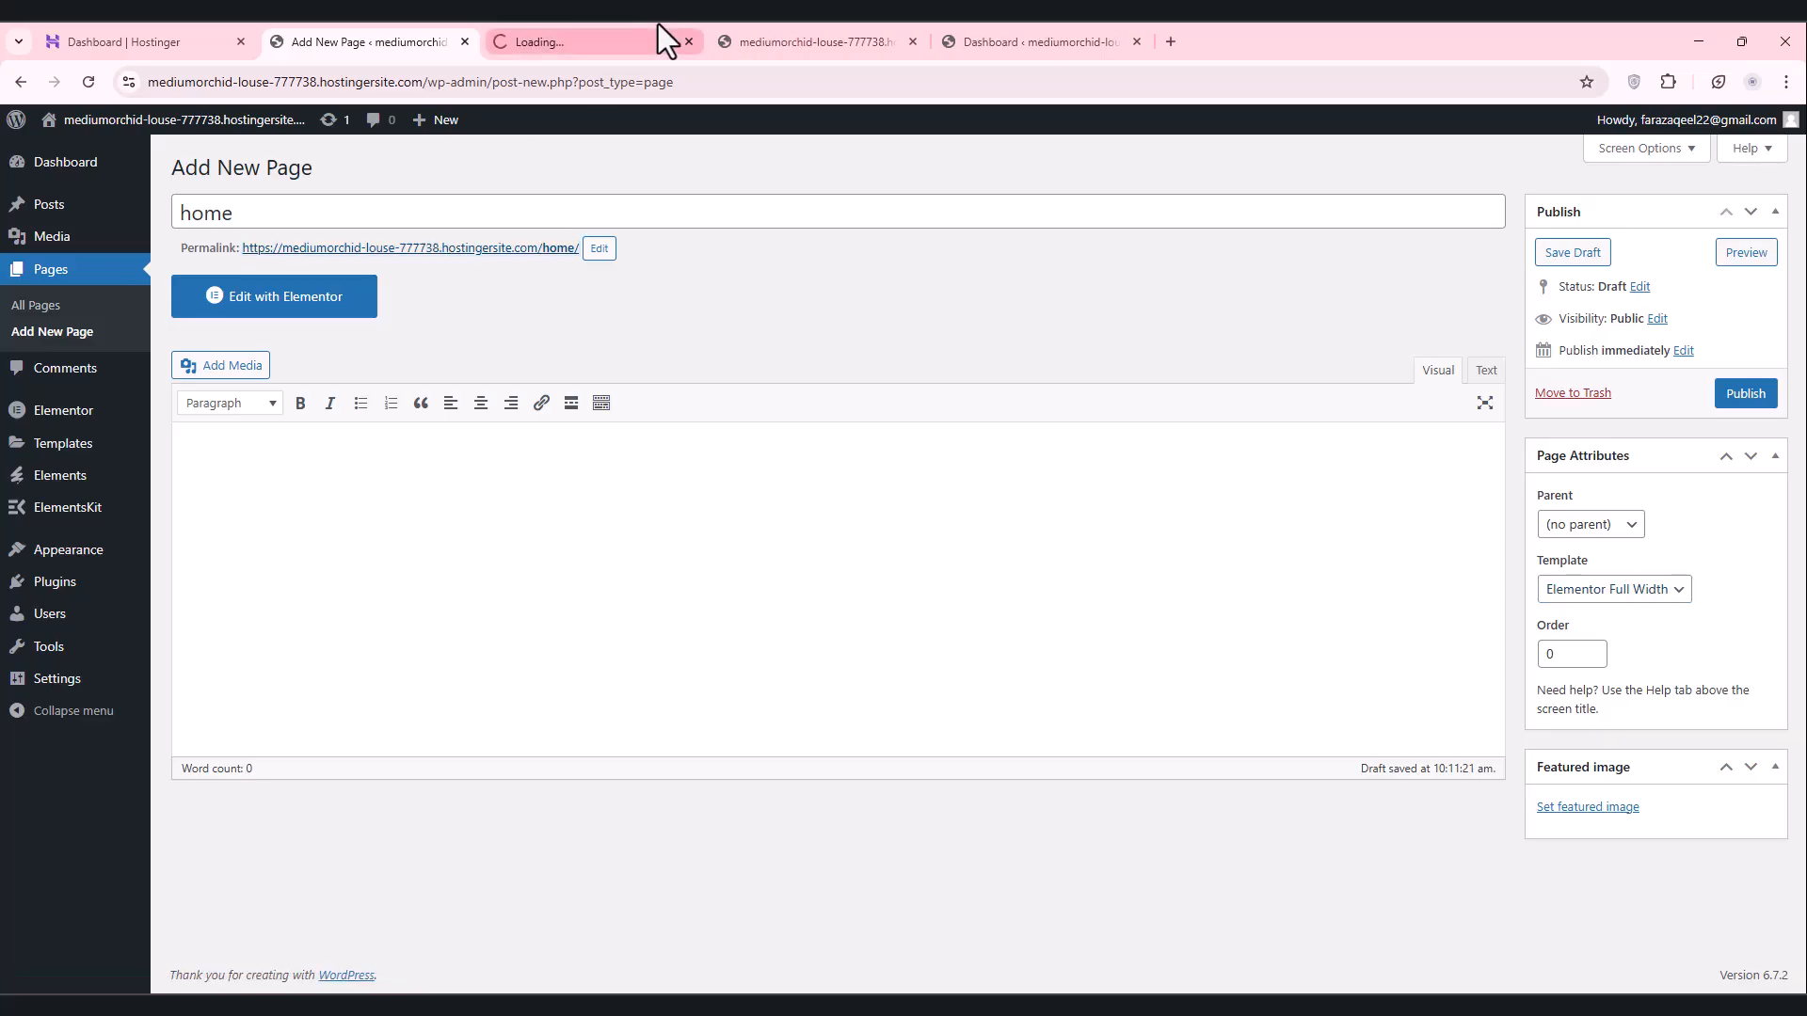
Step: Check the preview of the "home" page, publish the page, and reload its preview
{"action": "left_click", "coordinate": [657, 24]}
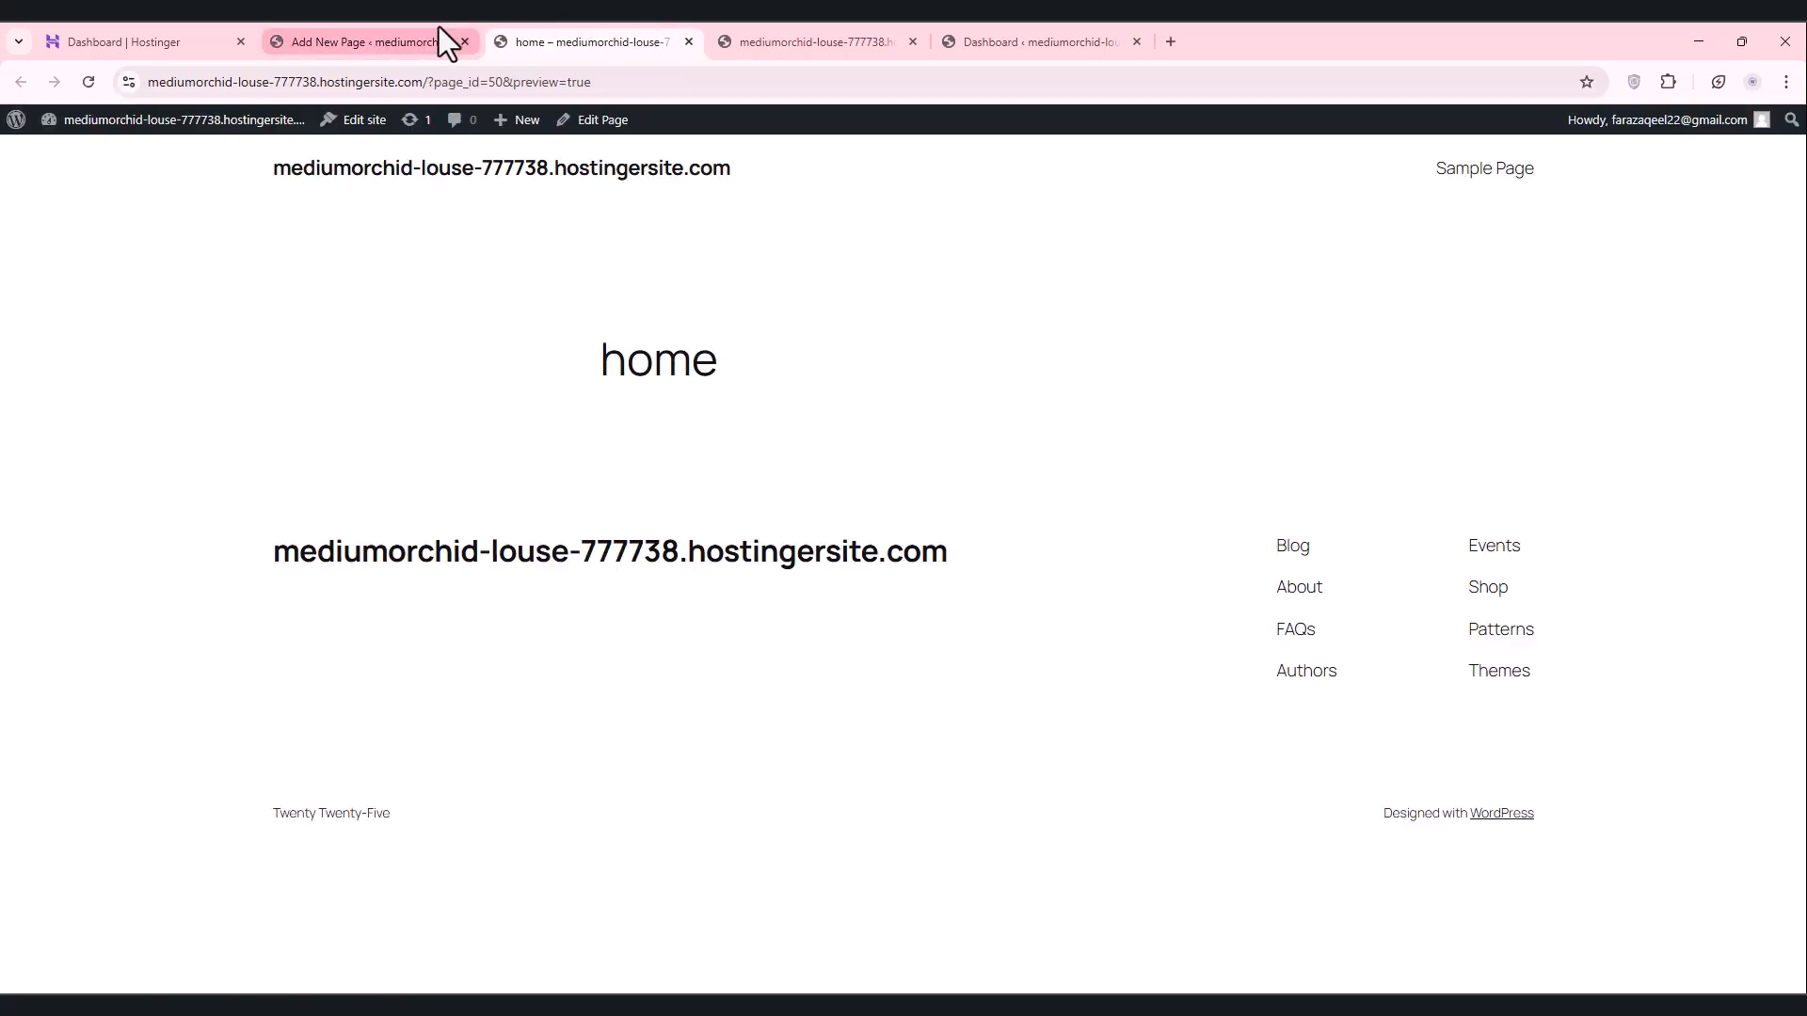
{"action": "left_click", "coordinate": [288, 28]}
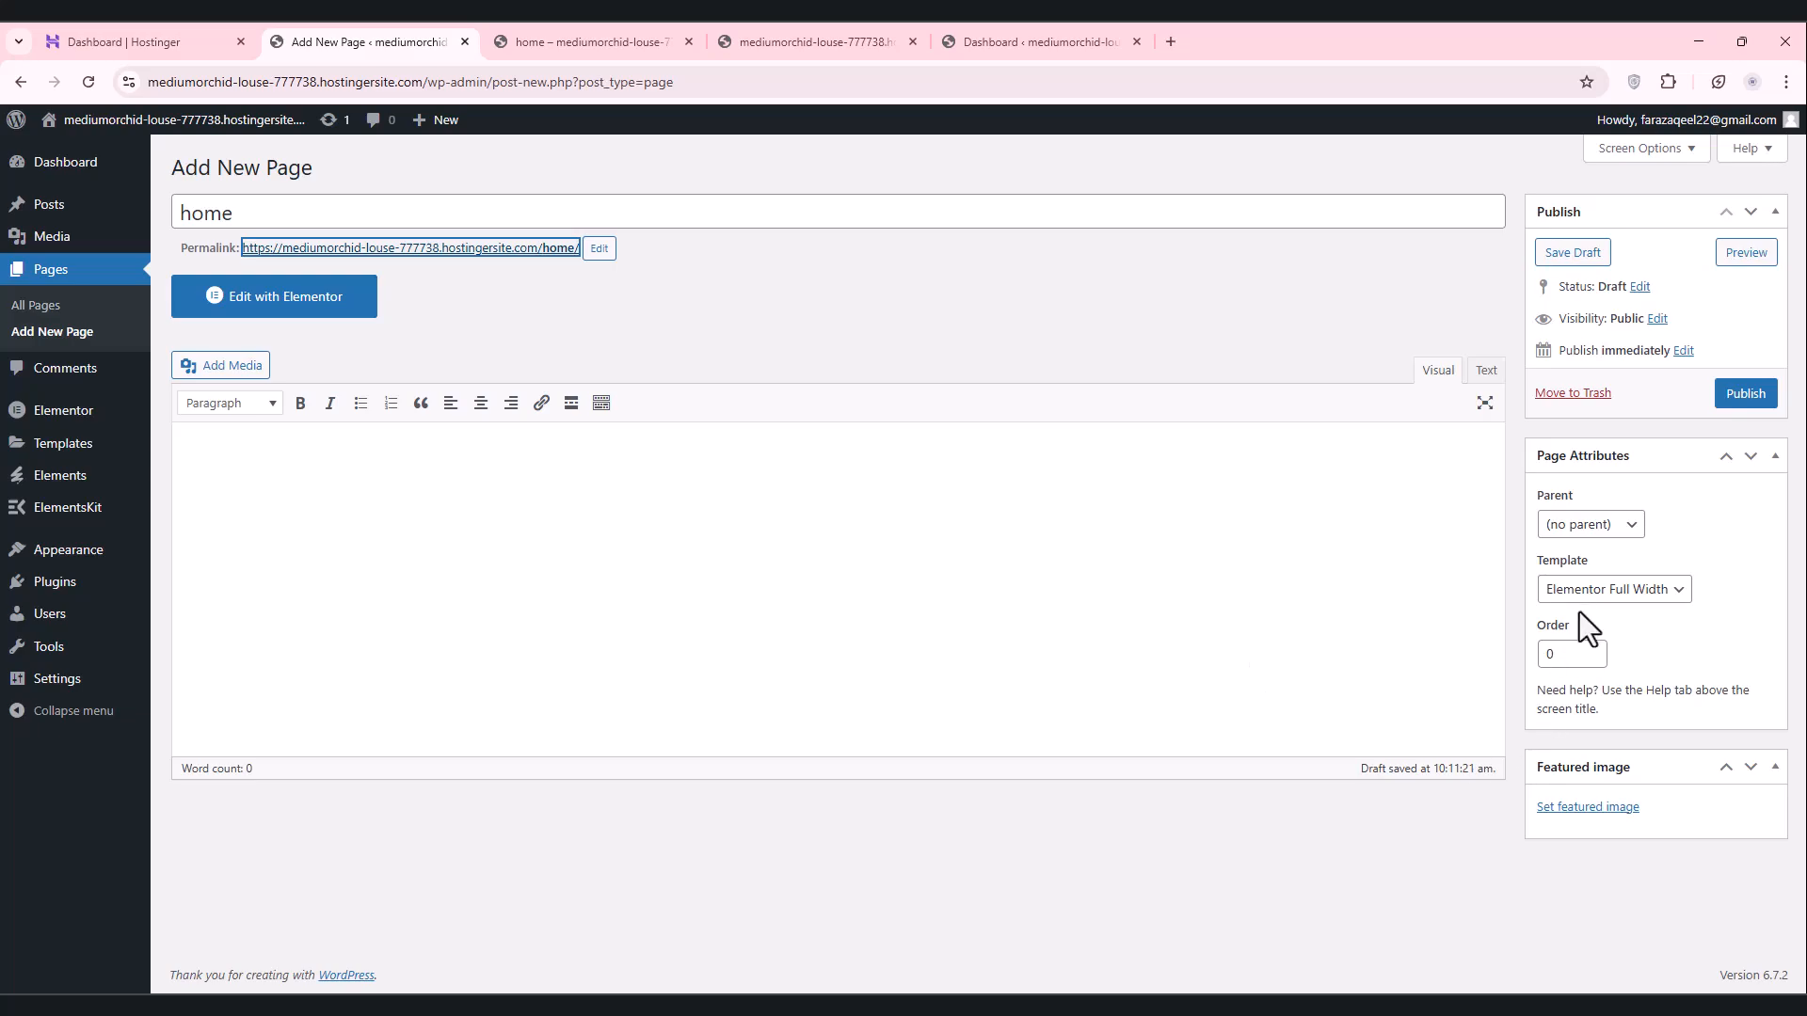
{"action": "left_click", "coordinate": [1745, 395]}
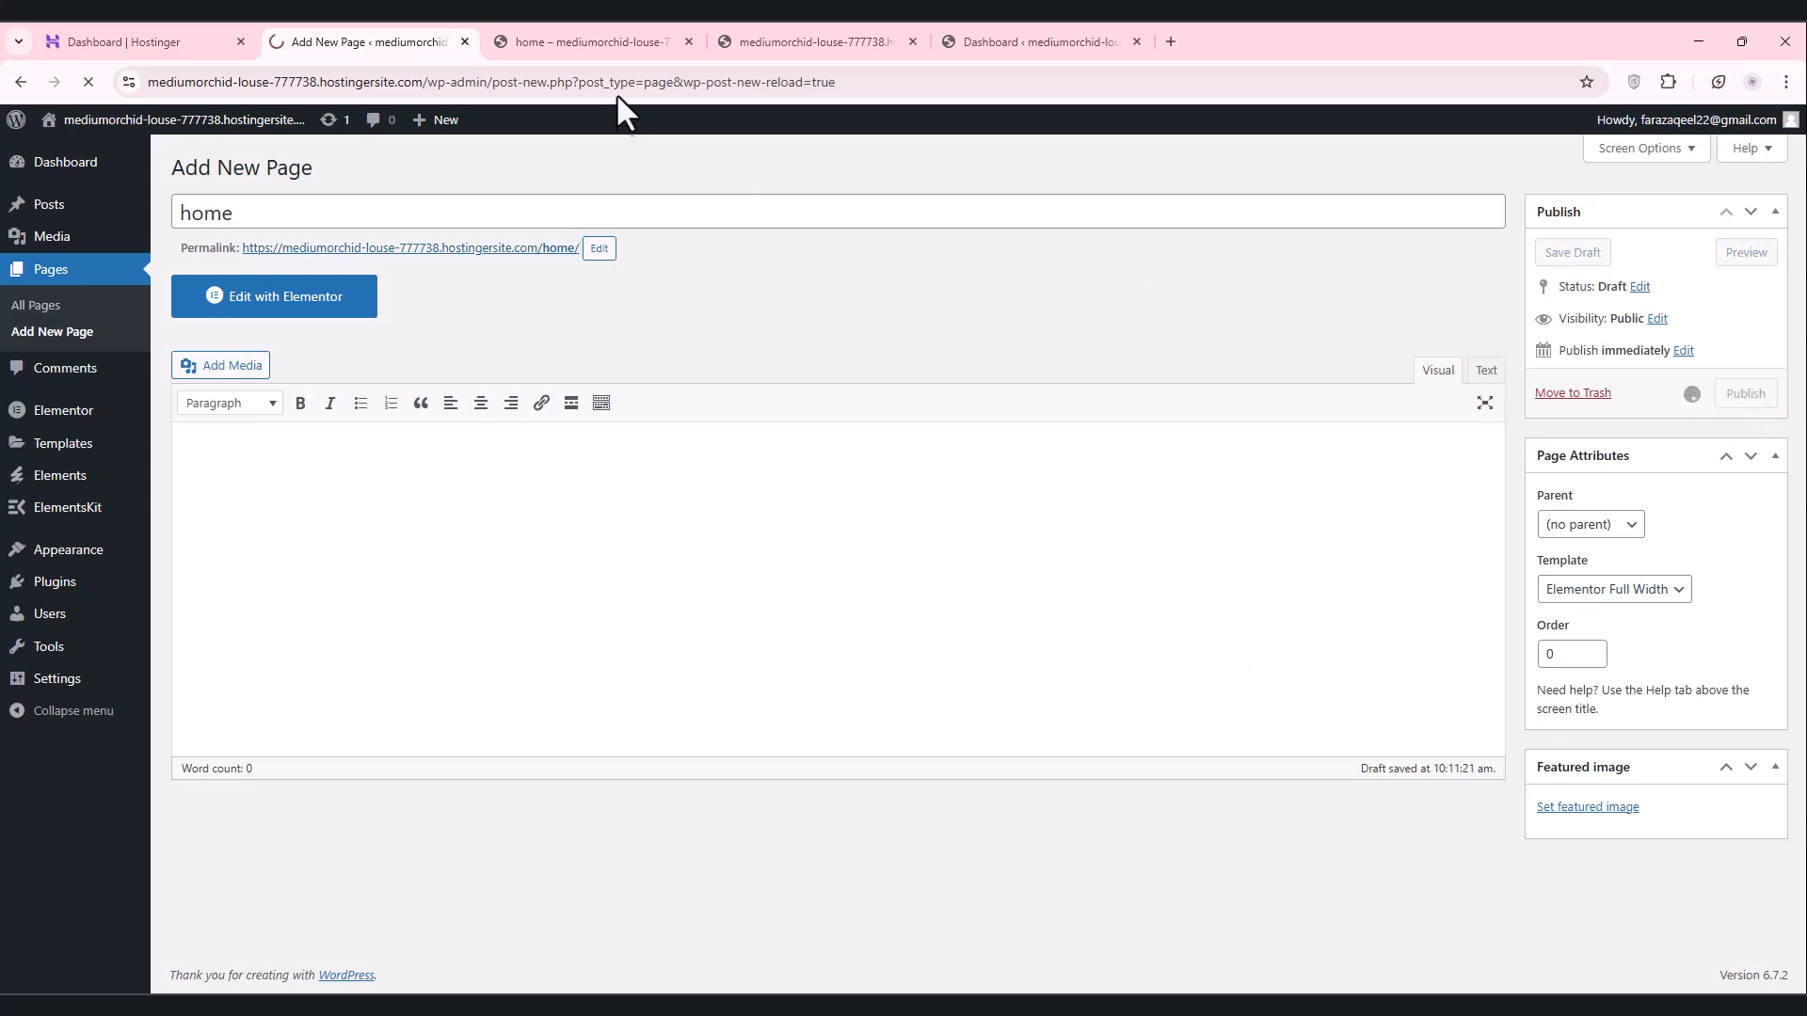
{"action": "left_click", "coordinate": [630, 42]}
{"action": "key", "text": "F5"}
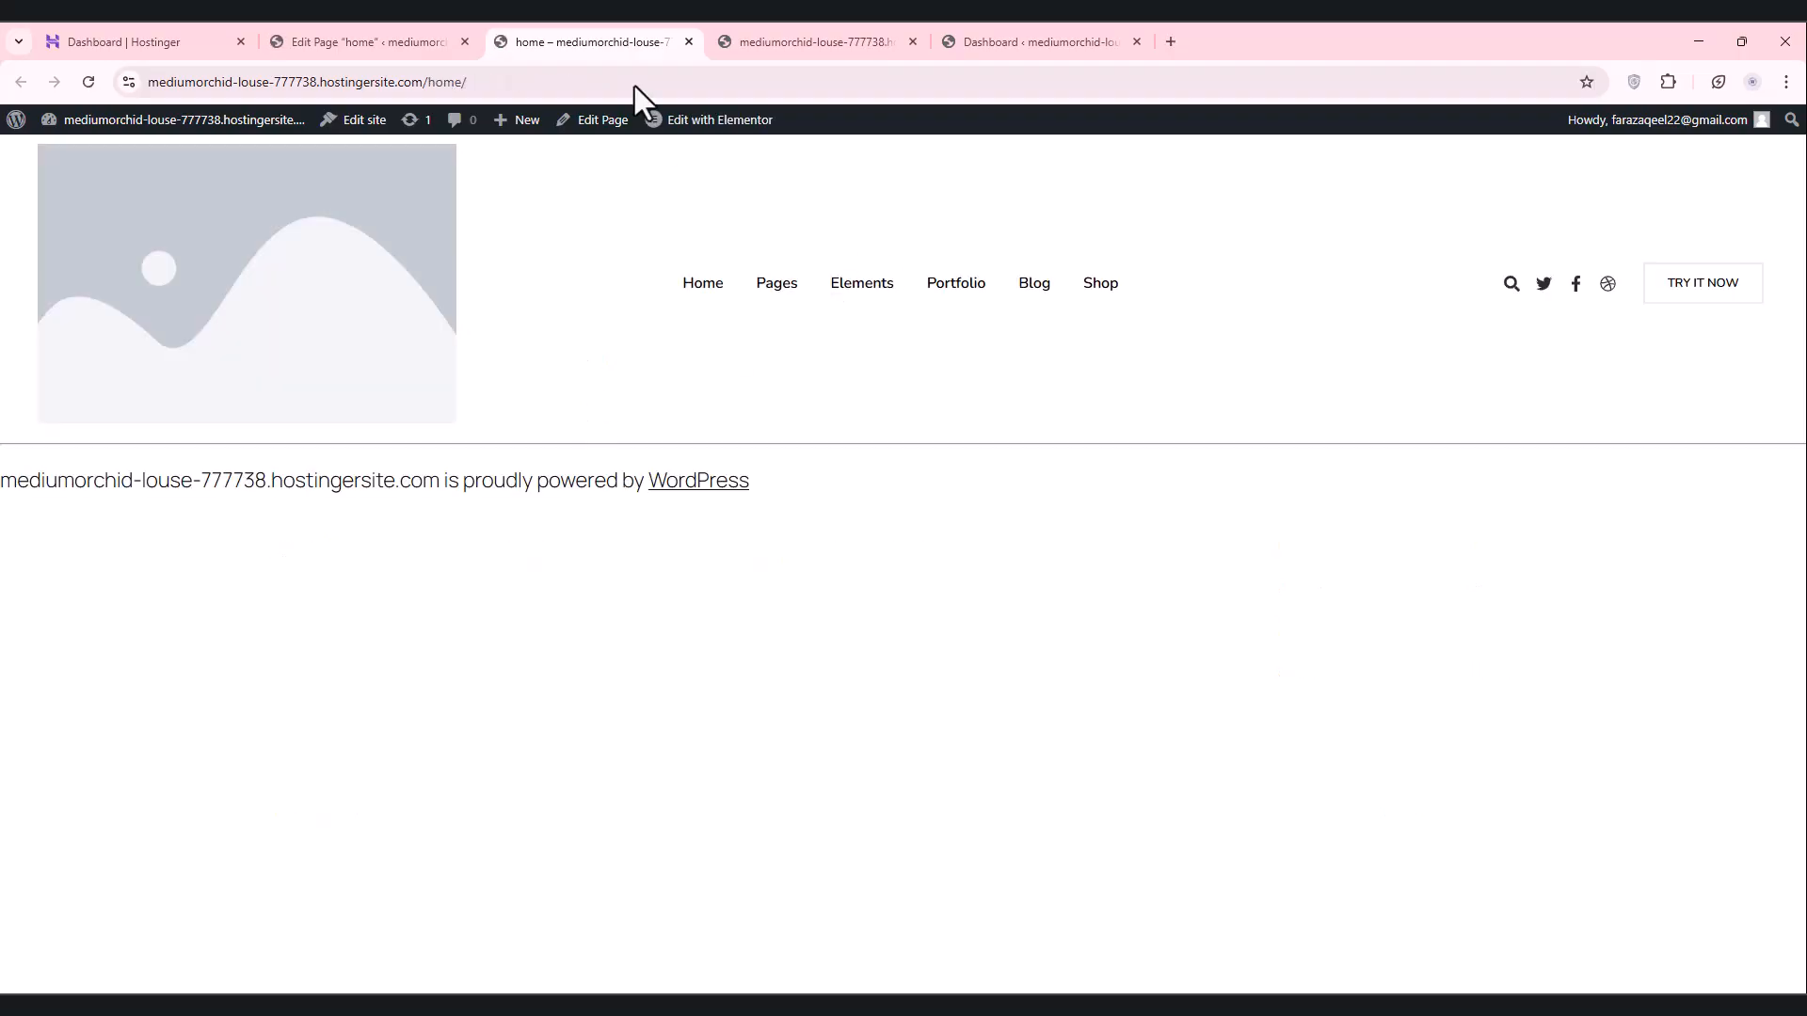
Step: Open the published "home" page for editing in Elementor
{"action": "left_click", "coordinate": [389, 26]}
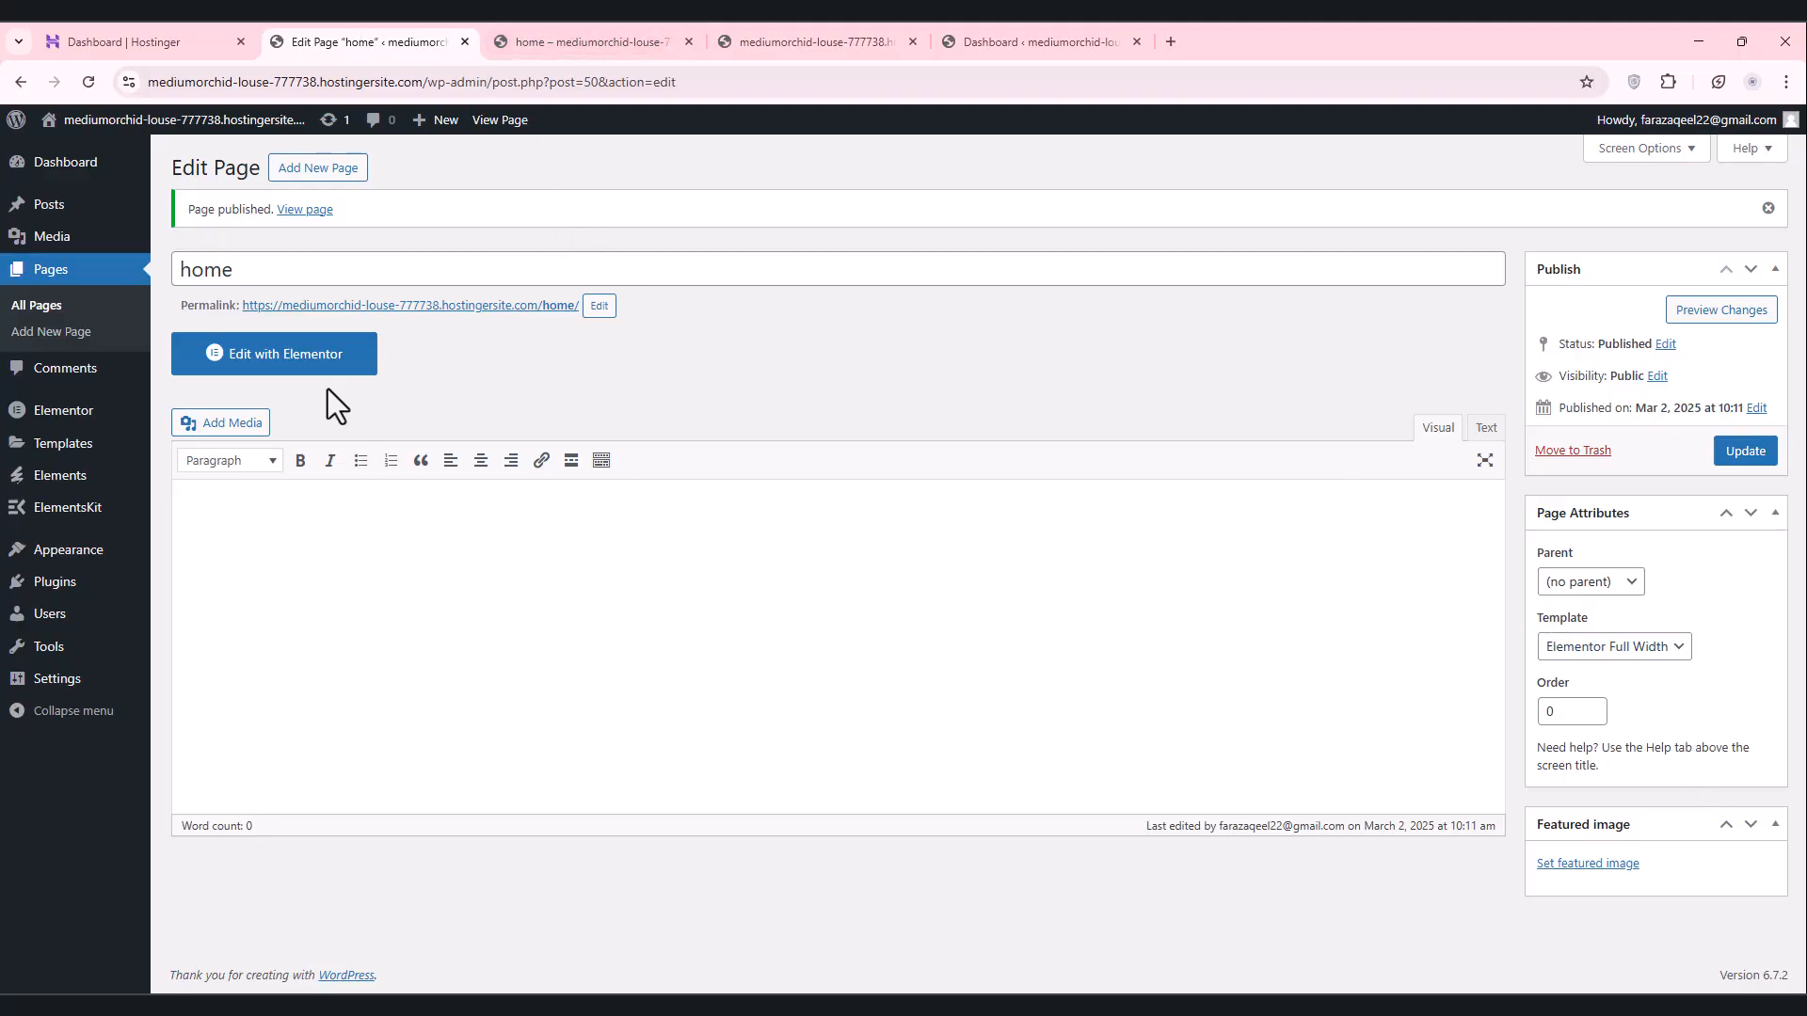
{"action": "left_click", "coordinate": [329, 356]}
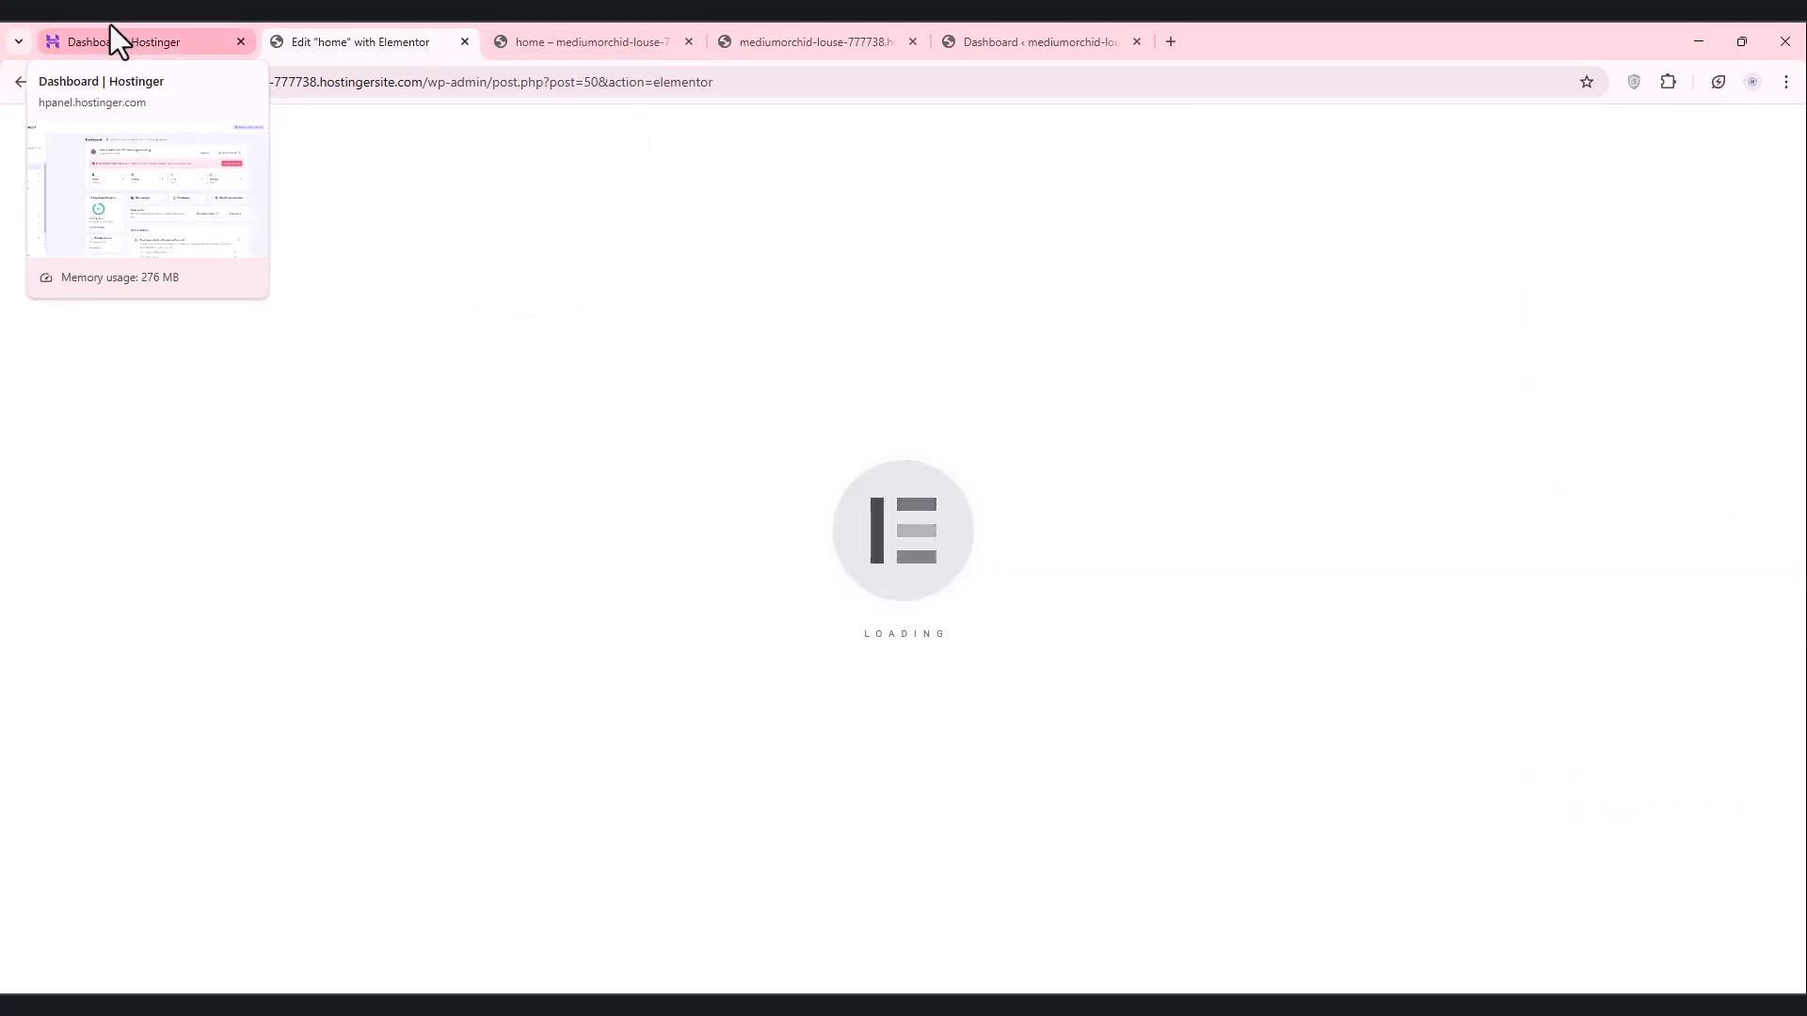
{"action": "left_click", "coordinate": [635, 26]}
{"action": "left_click", "coordinate": [855, 29]}
{"action": "left_click", "coordinate": [593, 28]}
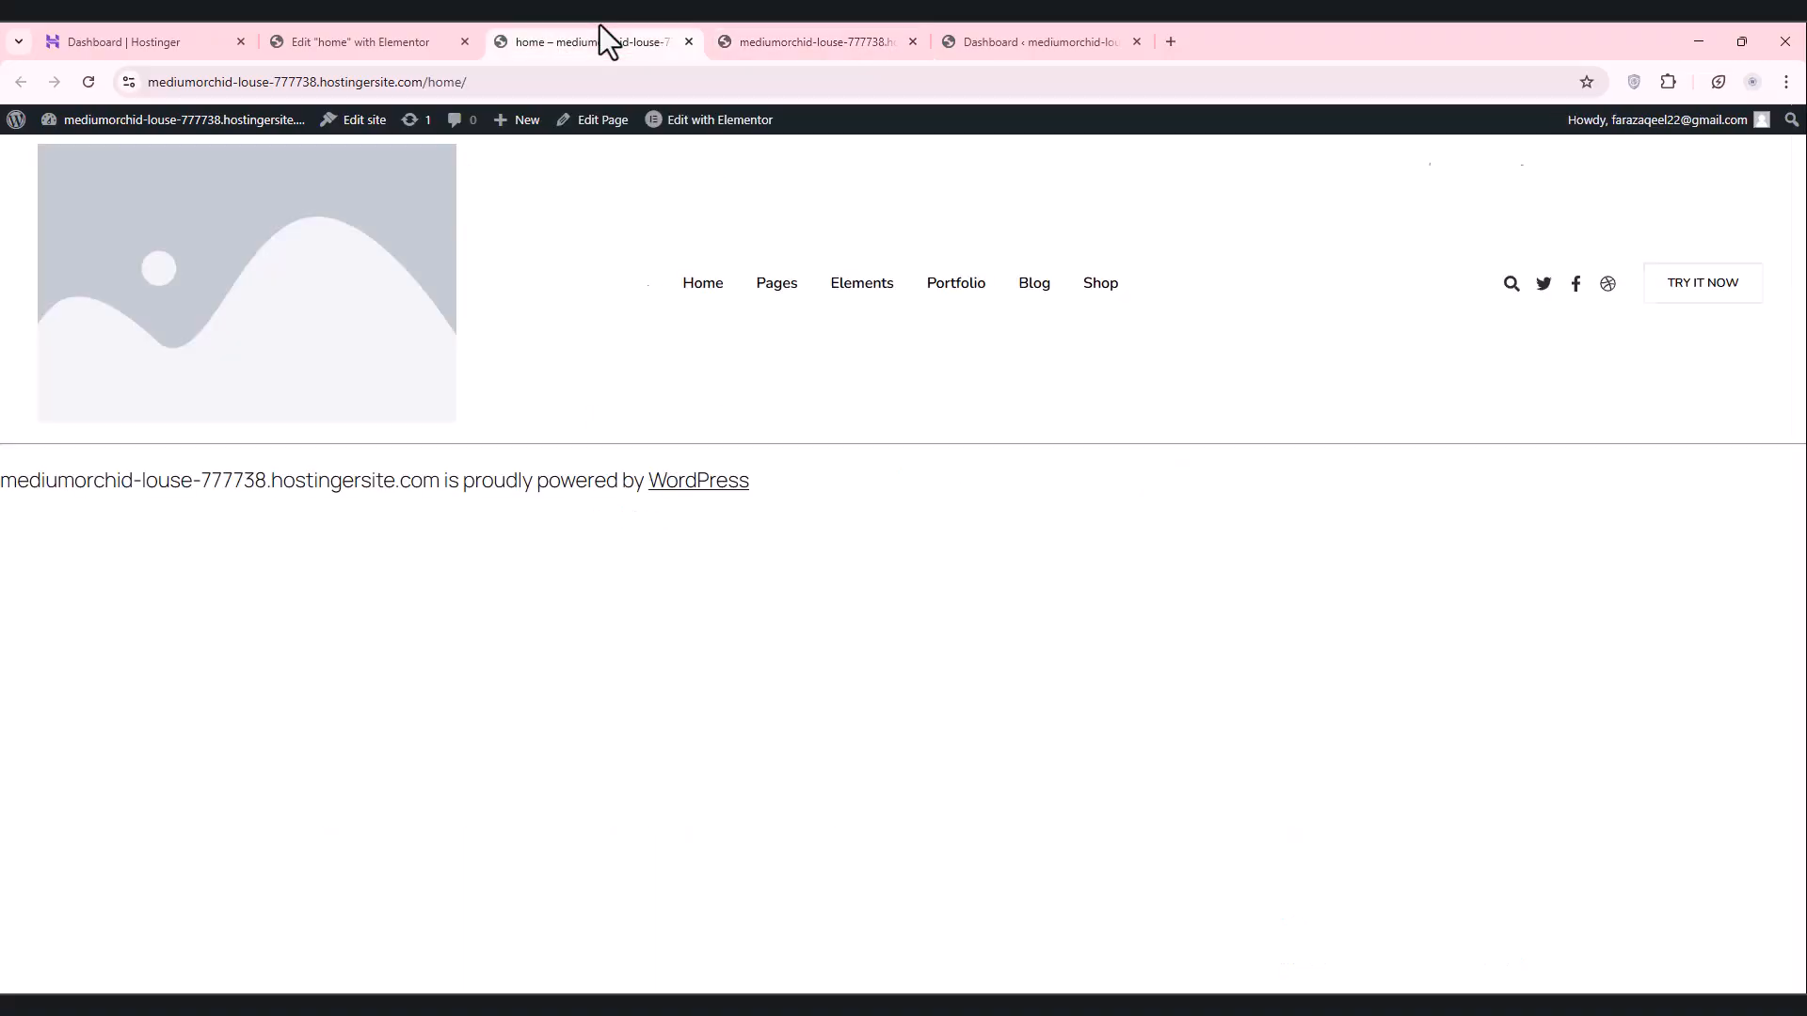
{"action": "left_click", "coordinate": [323, 28]}
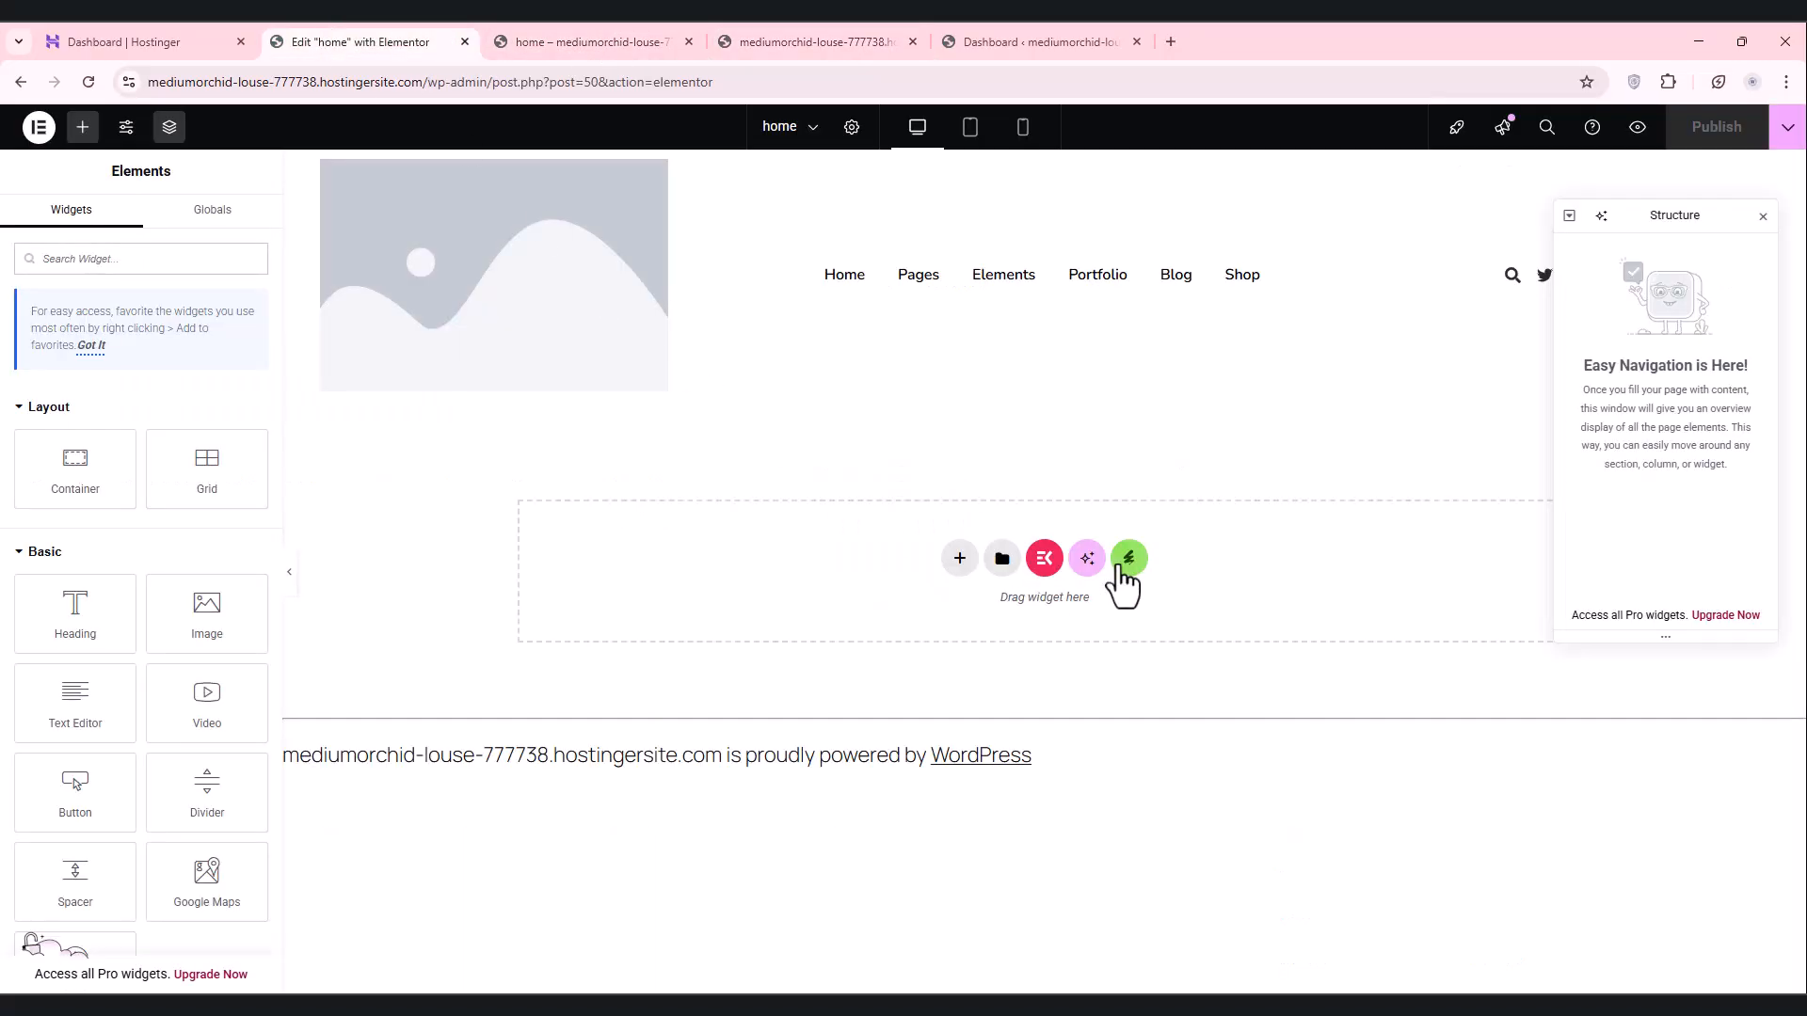
Step: Insert the Home 2 template from the installed BizKit kit into the home page
{"action": "left_click", "coordinate": [1119, 563]}
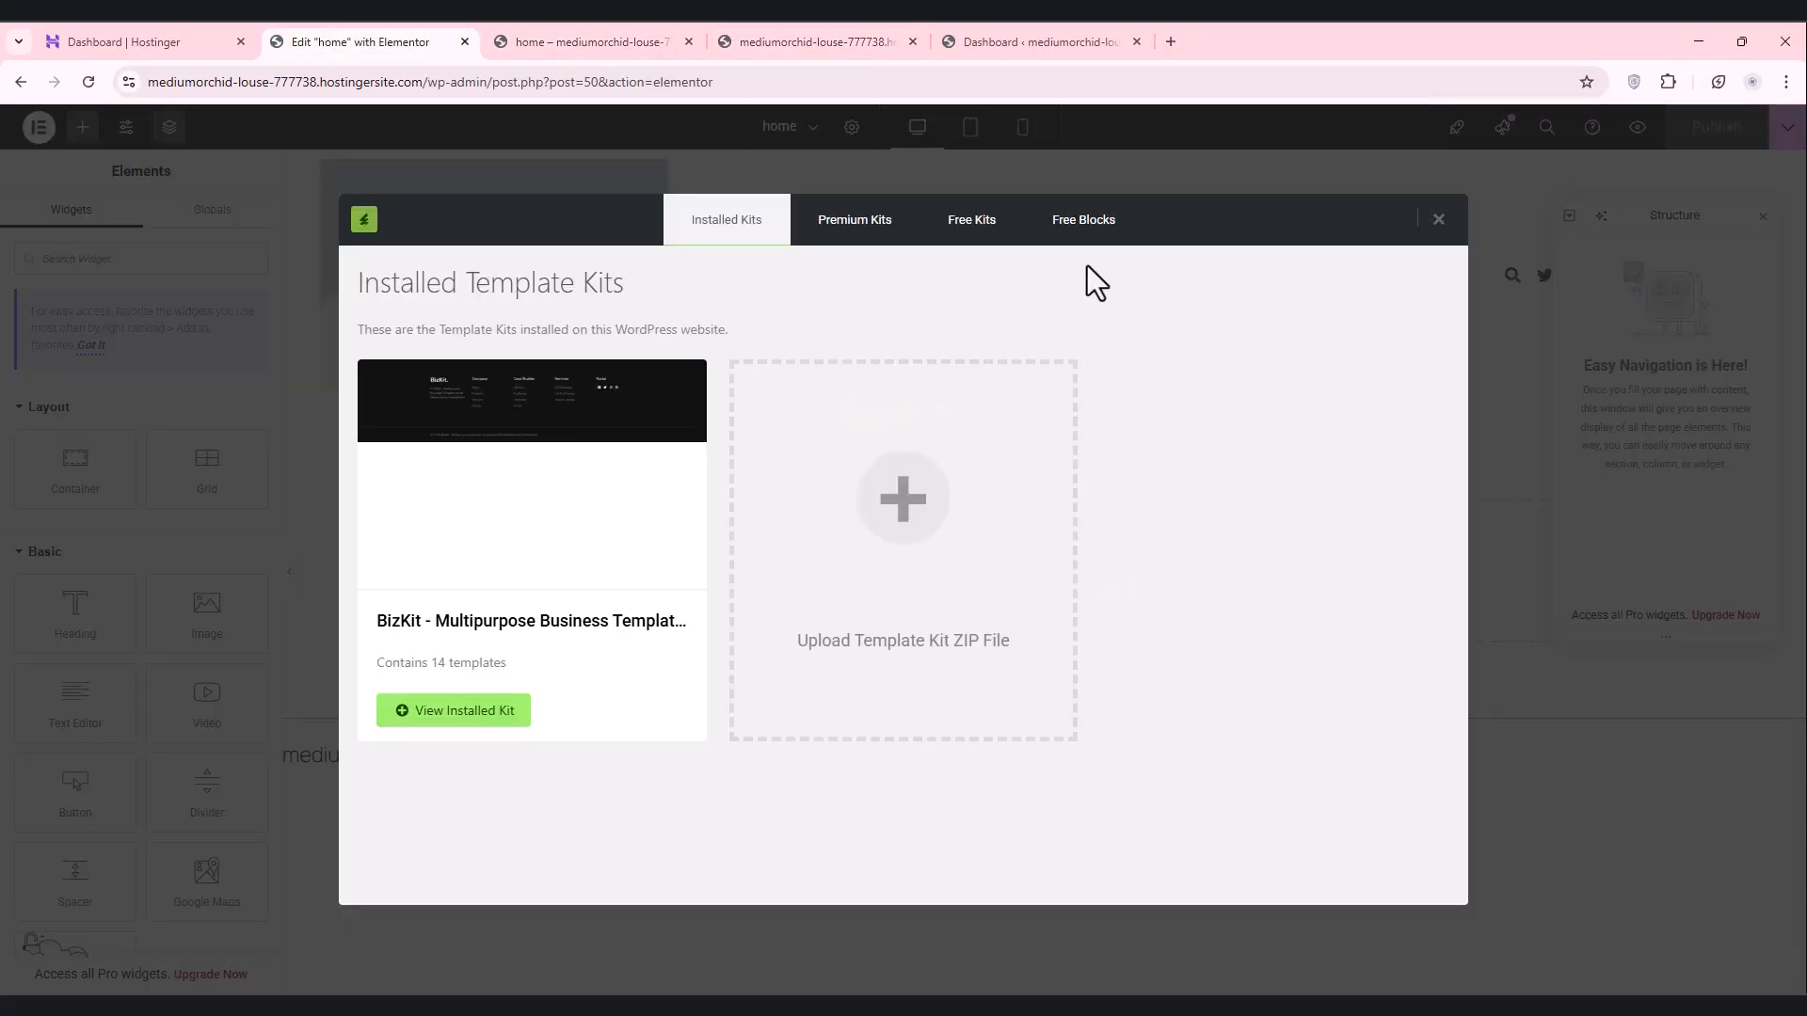
{"action": "left_click", "coordinate": [454, 710]}
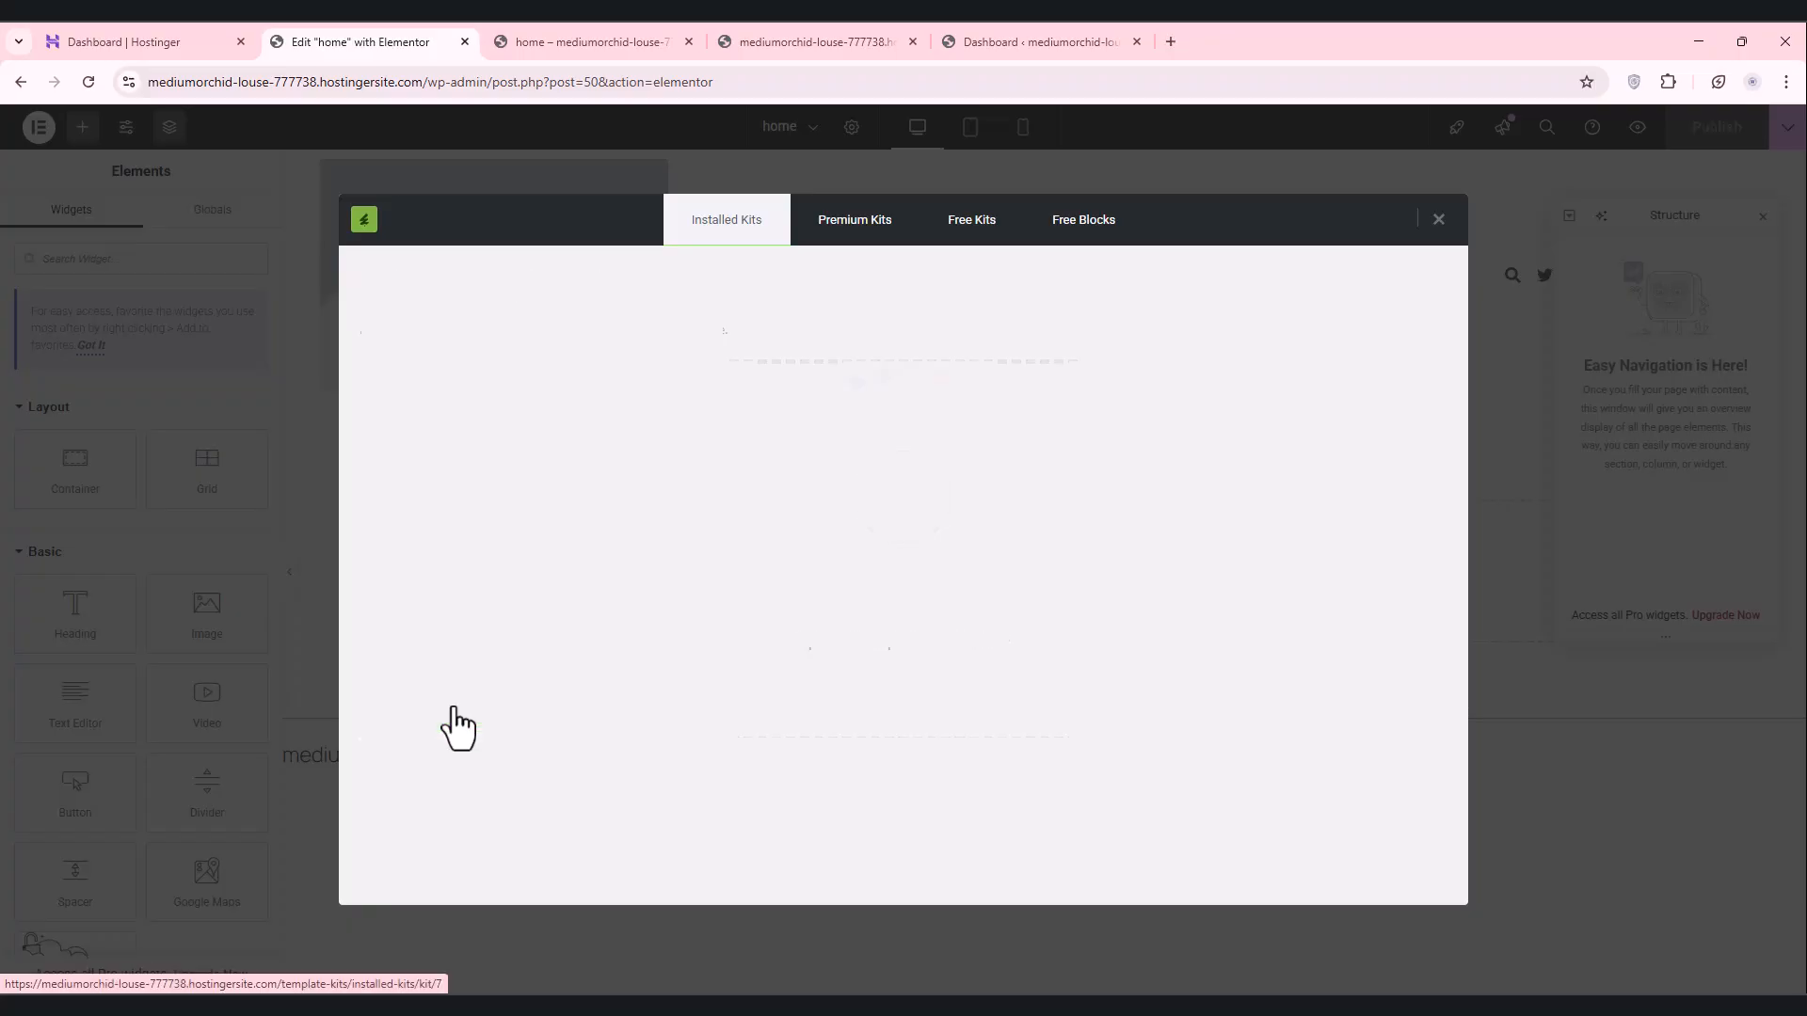
{"action": "scroll", "coordinate": [1084, 538], "scroll_direction": "down", "scroll_amount": 10}
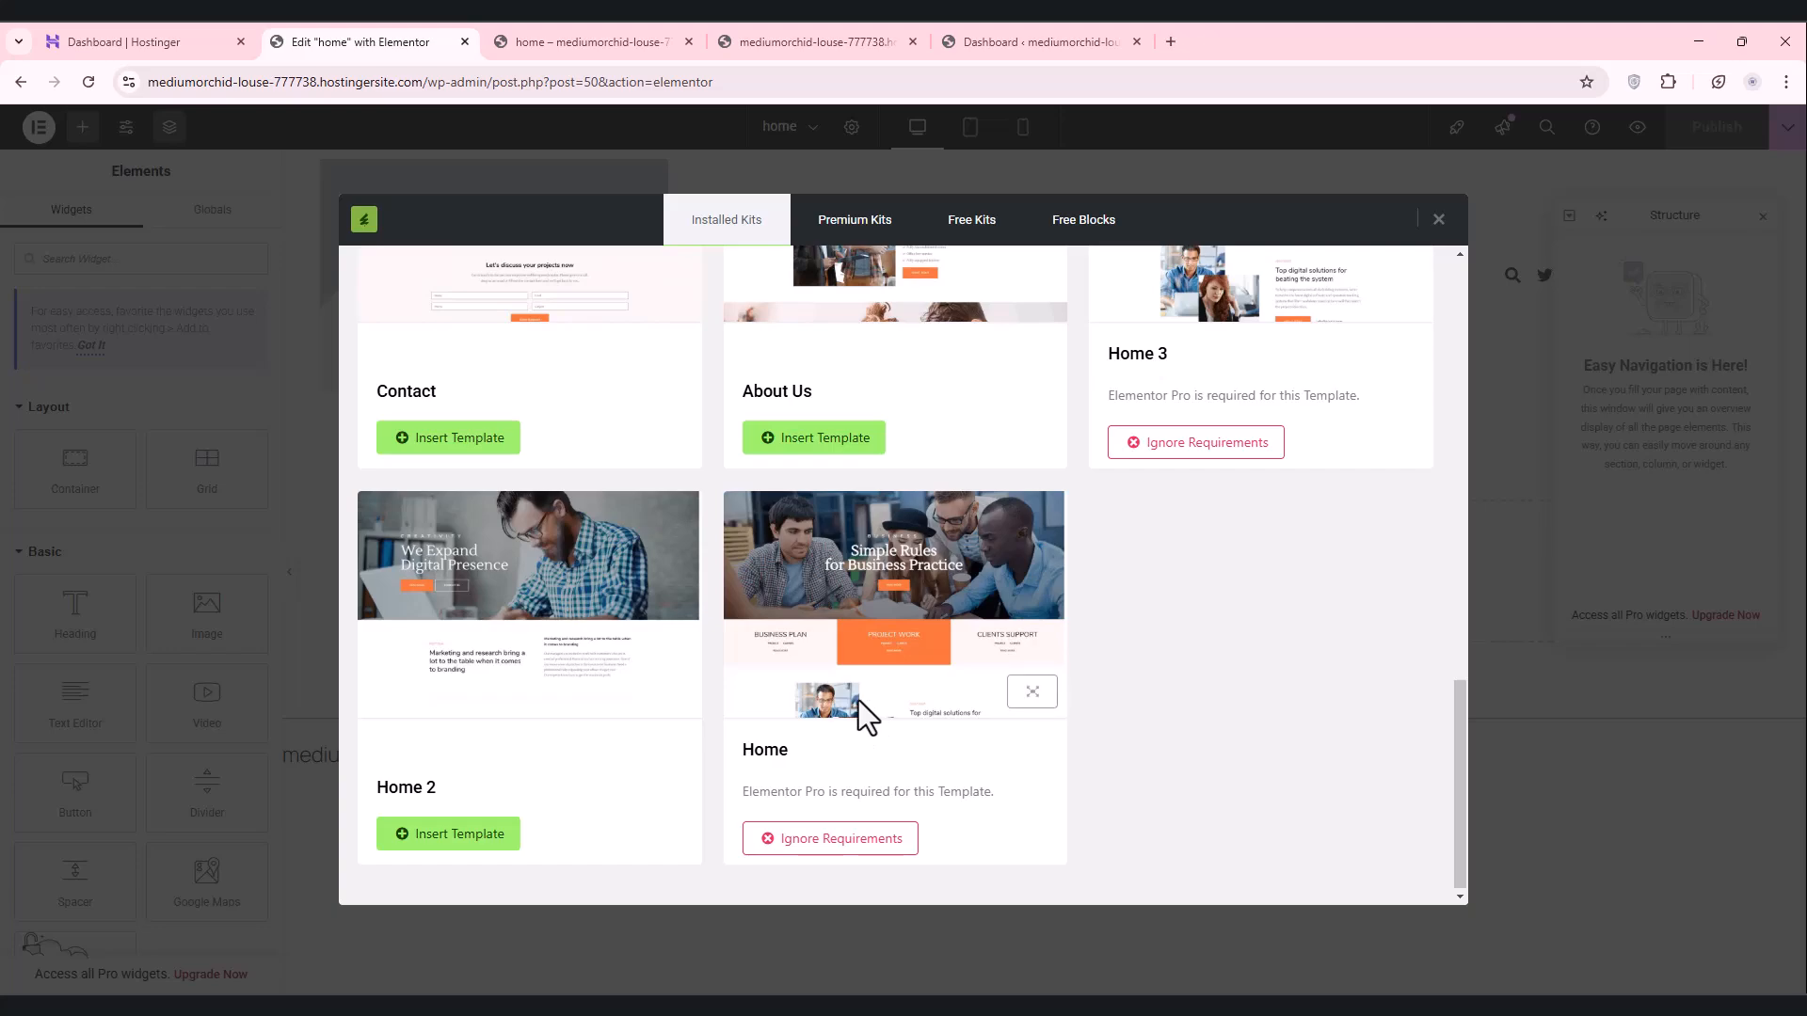
{"action": "scroll", "coordinate": [1246, 442], "scroll_direction": "up", "scroll_amount": 3}
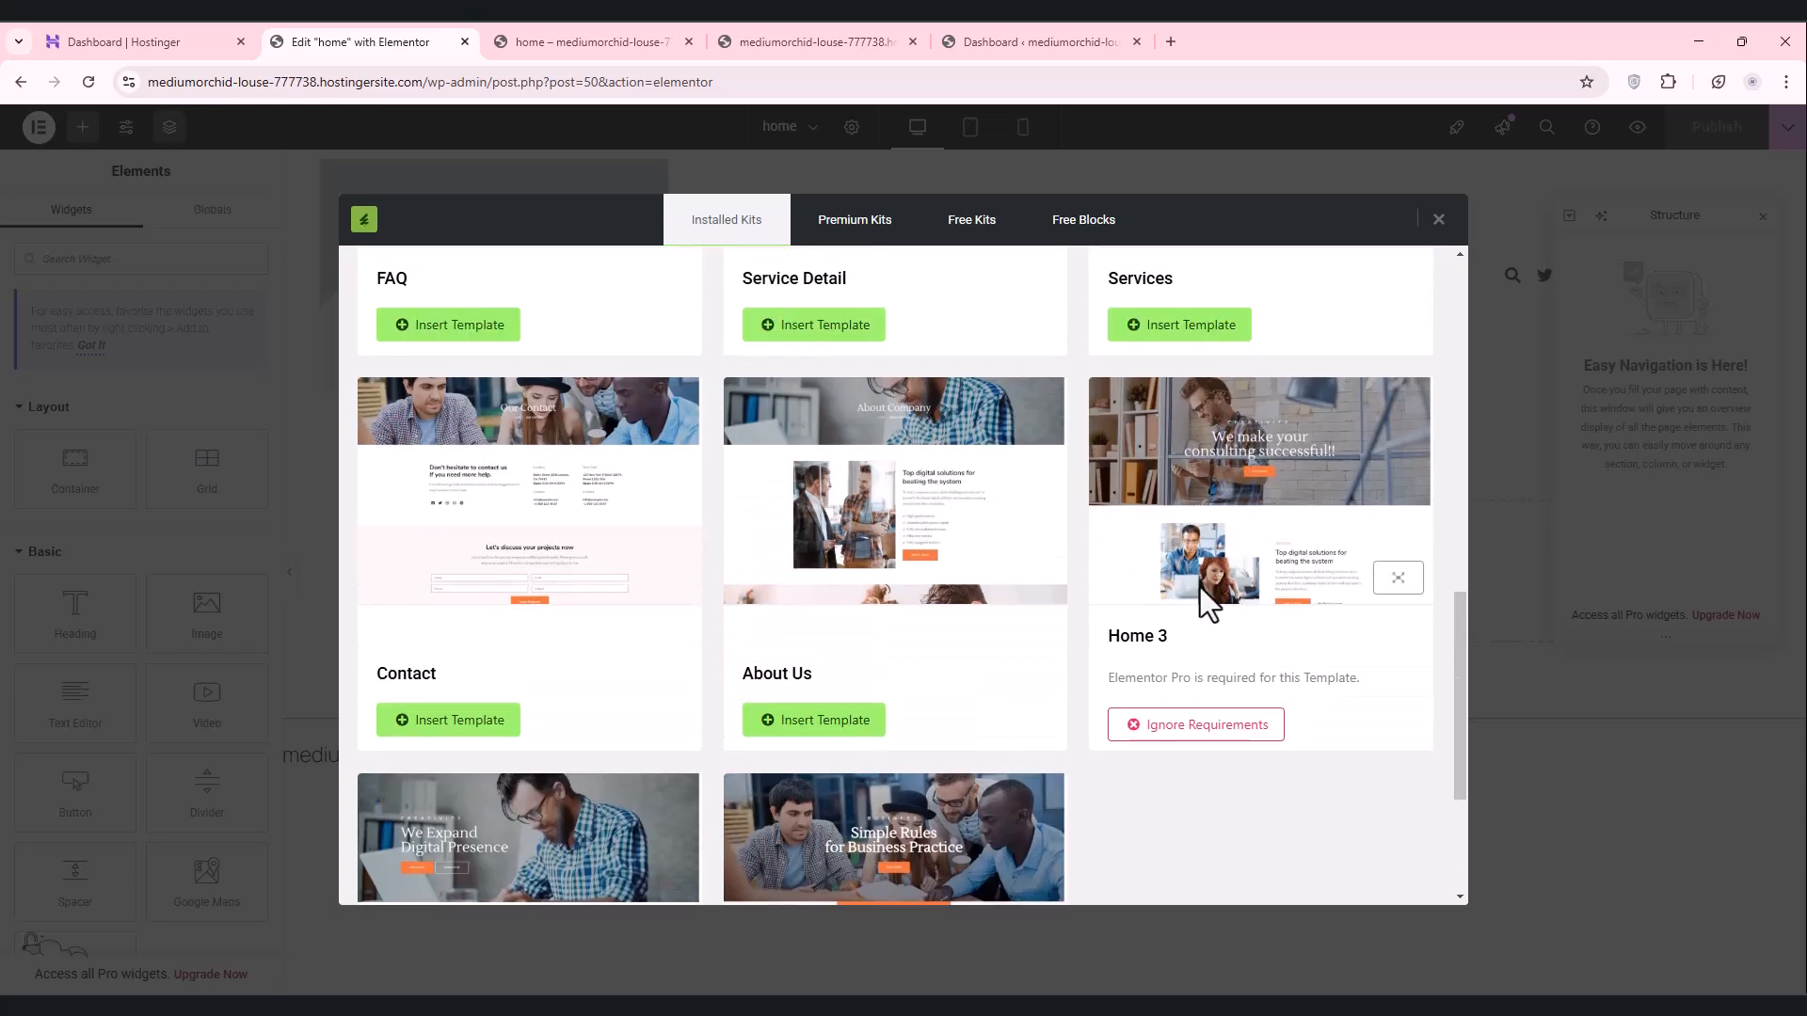
{"action": "scroll", "coordinate": [861, 781], "scroll_direction": "down", "scroll_amount": 3}
{"action": "left_click", "coordinate": [431, 836]}
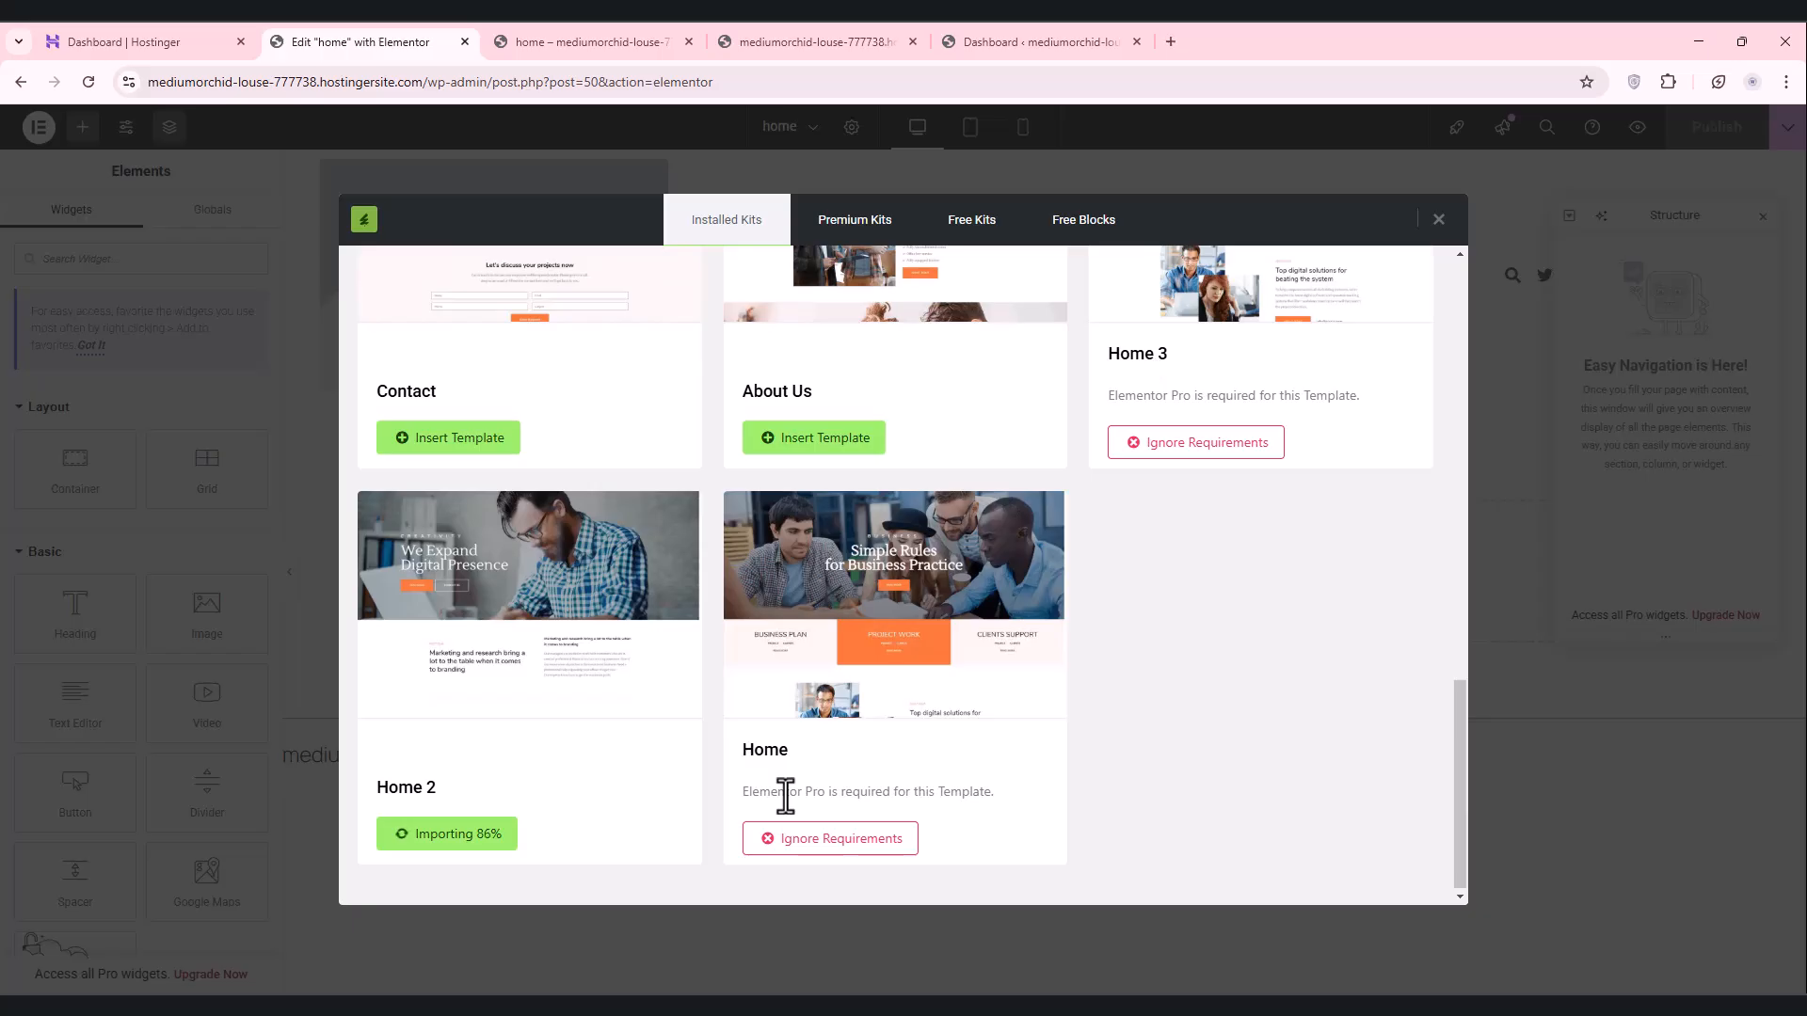
Step: Examine the imported home page sections from the hero down to the newsletter form and back up to the header
{"action": "scroll", "coordinate": [589, 782], "scroll_direction": "up", "scroll_amount": 2}
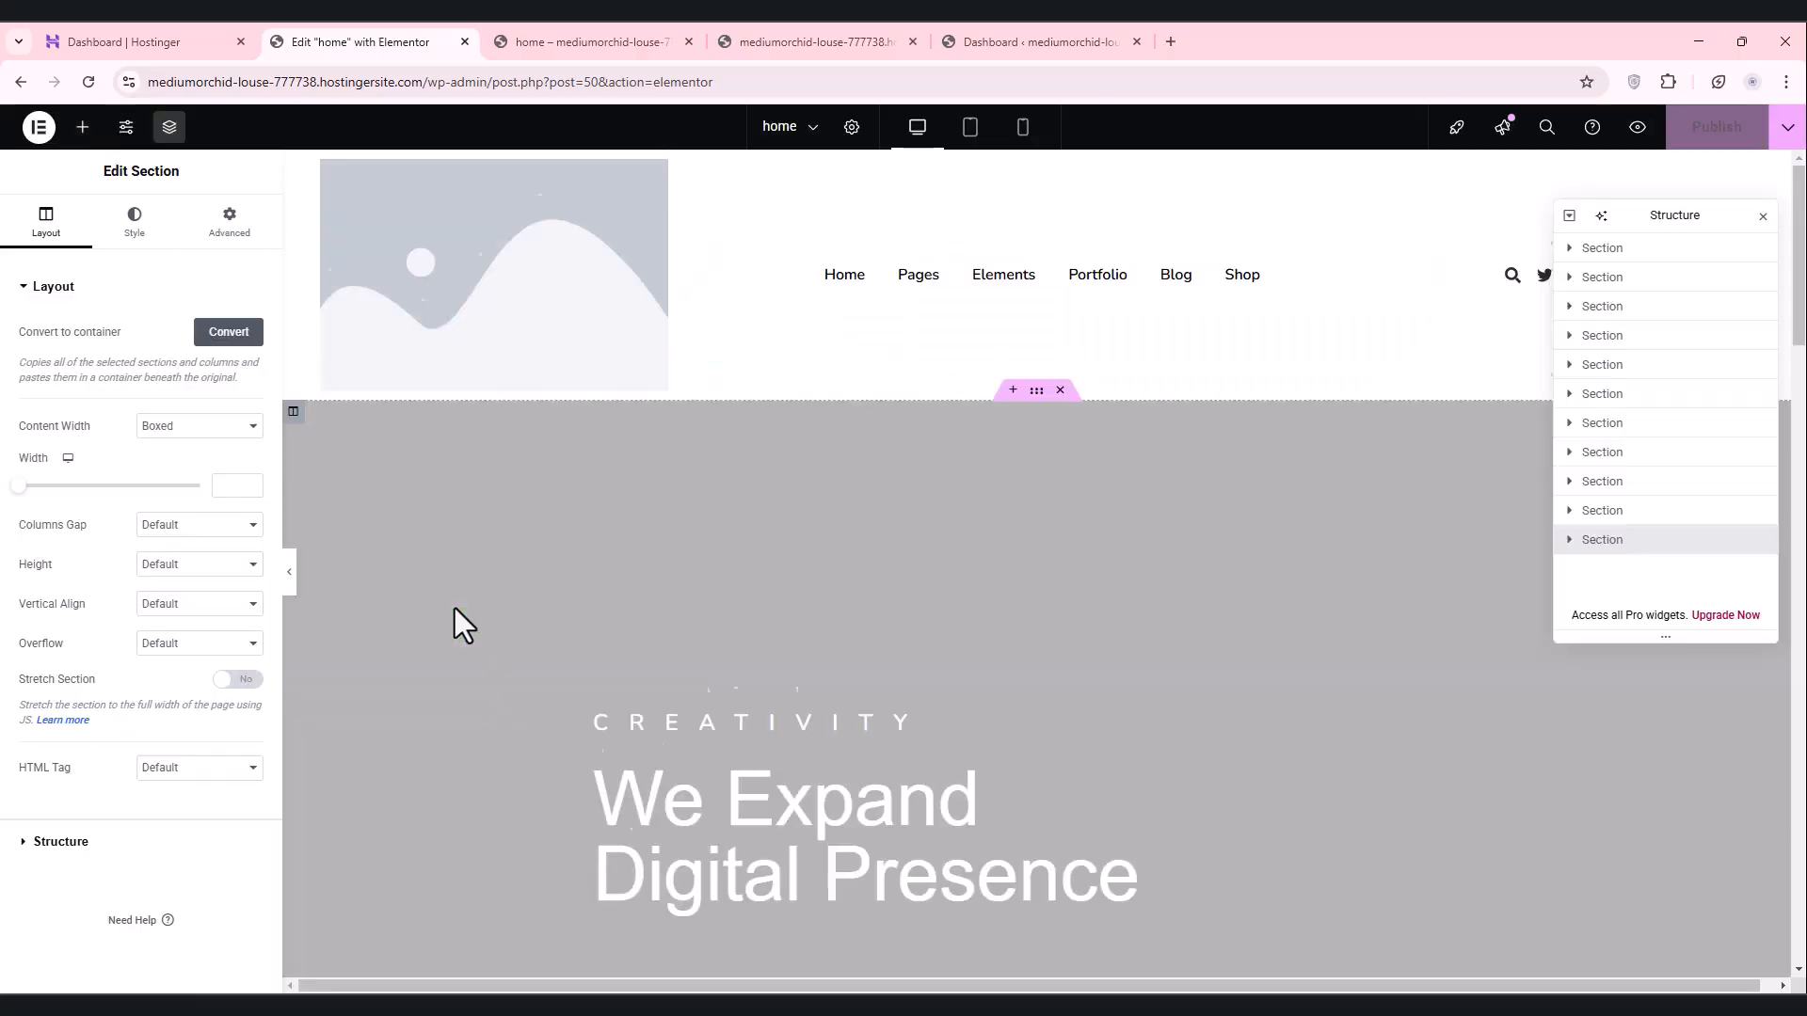
{"action": "scroll", "coordinate": [454, 608], "scroll_direction": "down", "scroll_amount": 6}
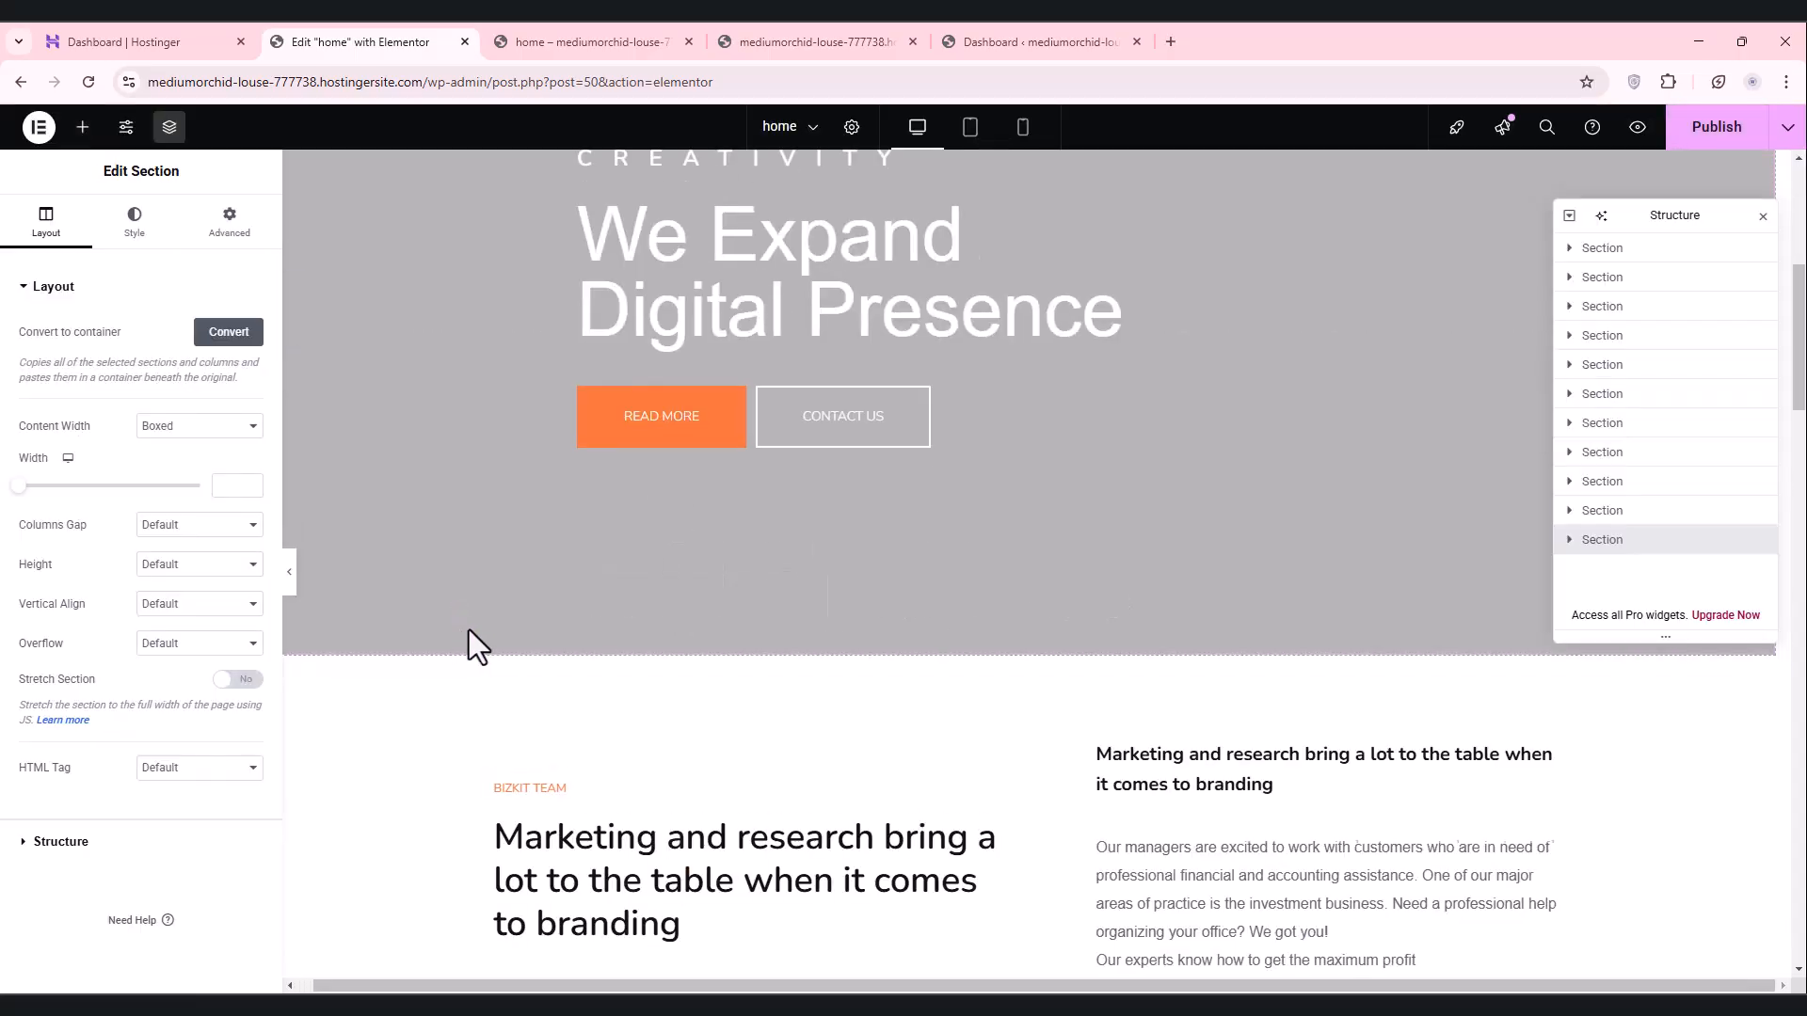
{"action": "scroll", "coordinate": [1293, 597], "scroll_direction": "up", "scroll_amount": 6}
{"action": "scroll", "coordinate": [1278, 642], "scroll_direction": "down", "scroll_amount": 11}
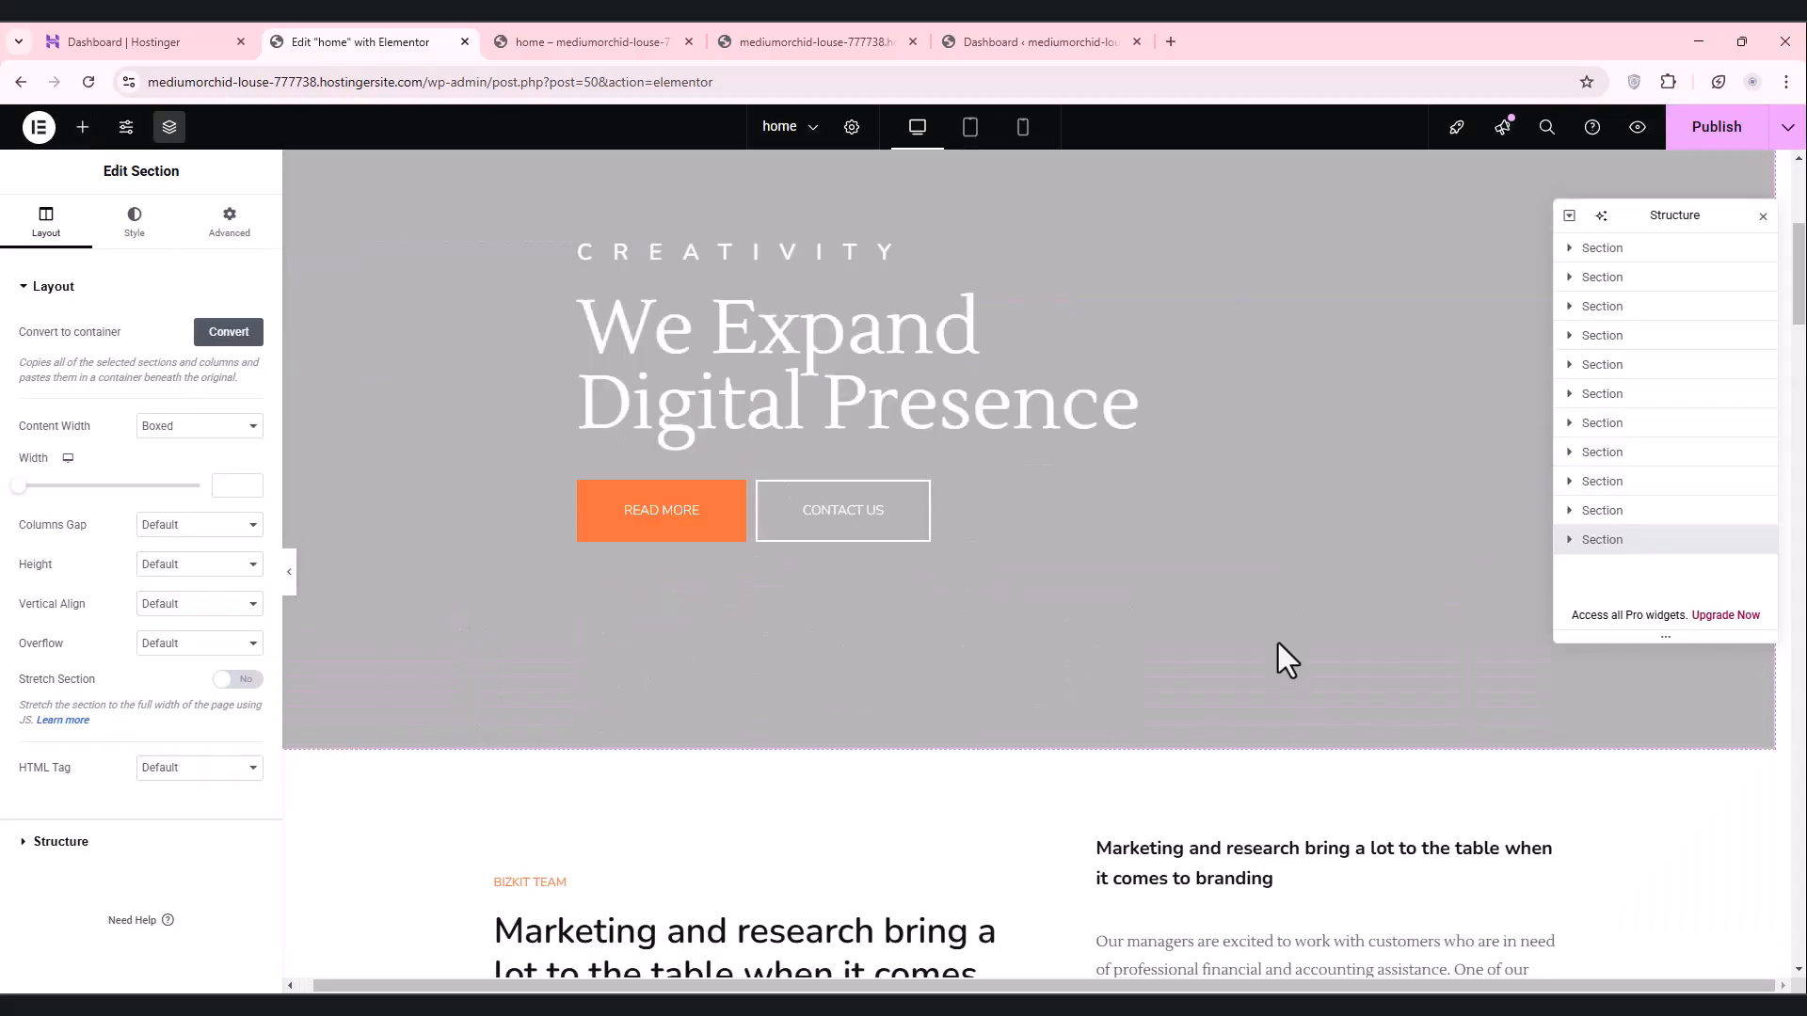
{"action": "scroll", "coordinate": [1279, 647], "scroll_direction": "down", "scroll_amount": 10}
{"action": "scroll", "coordinate": [1278, 668], "scroll_direction": "down", "scroll_amount": 20}
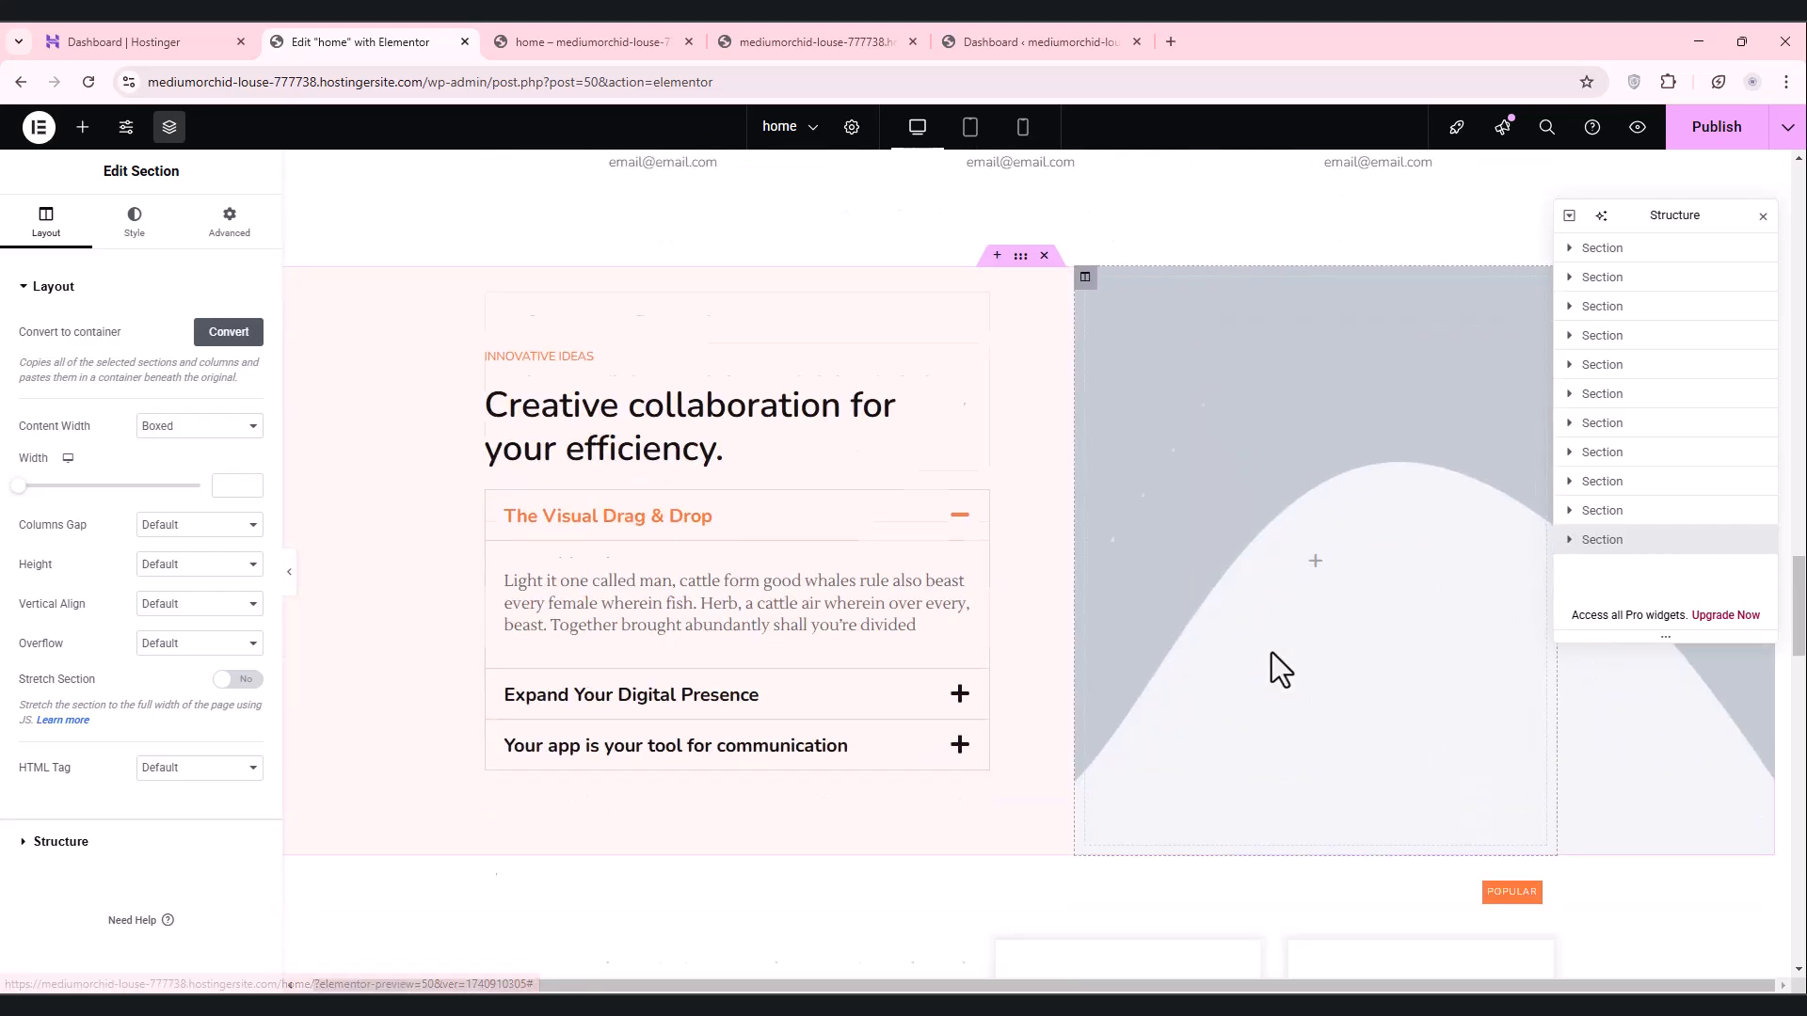
{"action": "scroll", "coordinate": [1266, 670], "scroll_direction": "down", "scroll_amount": 4}
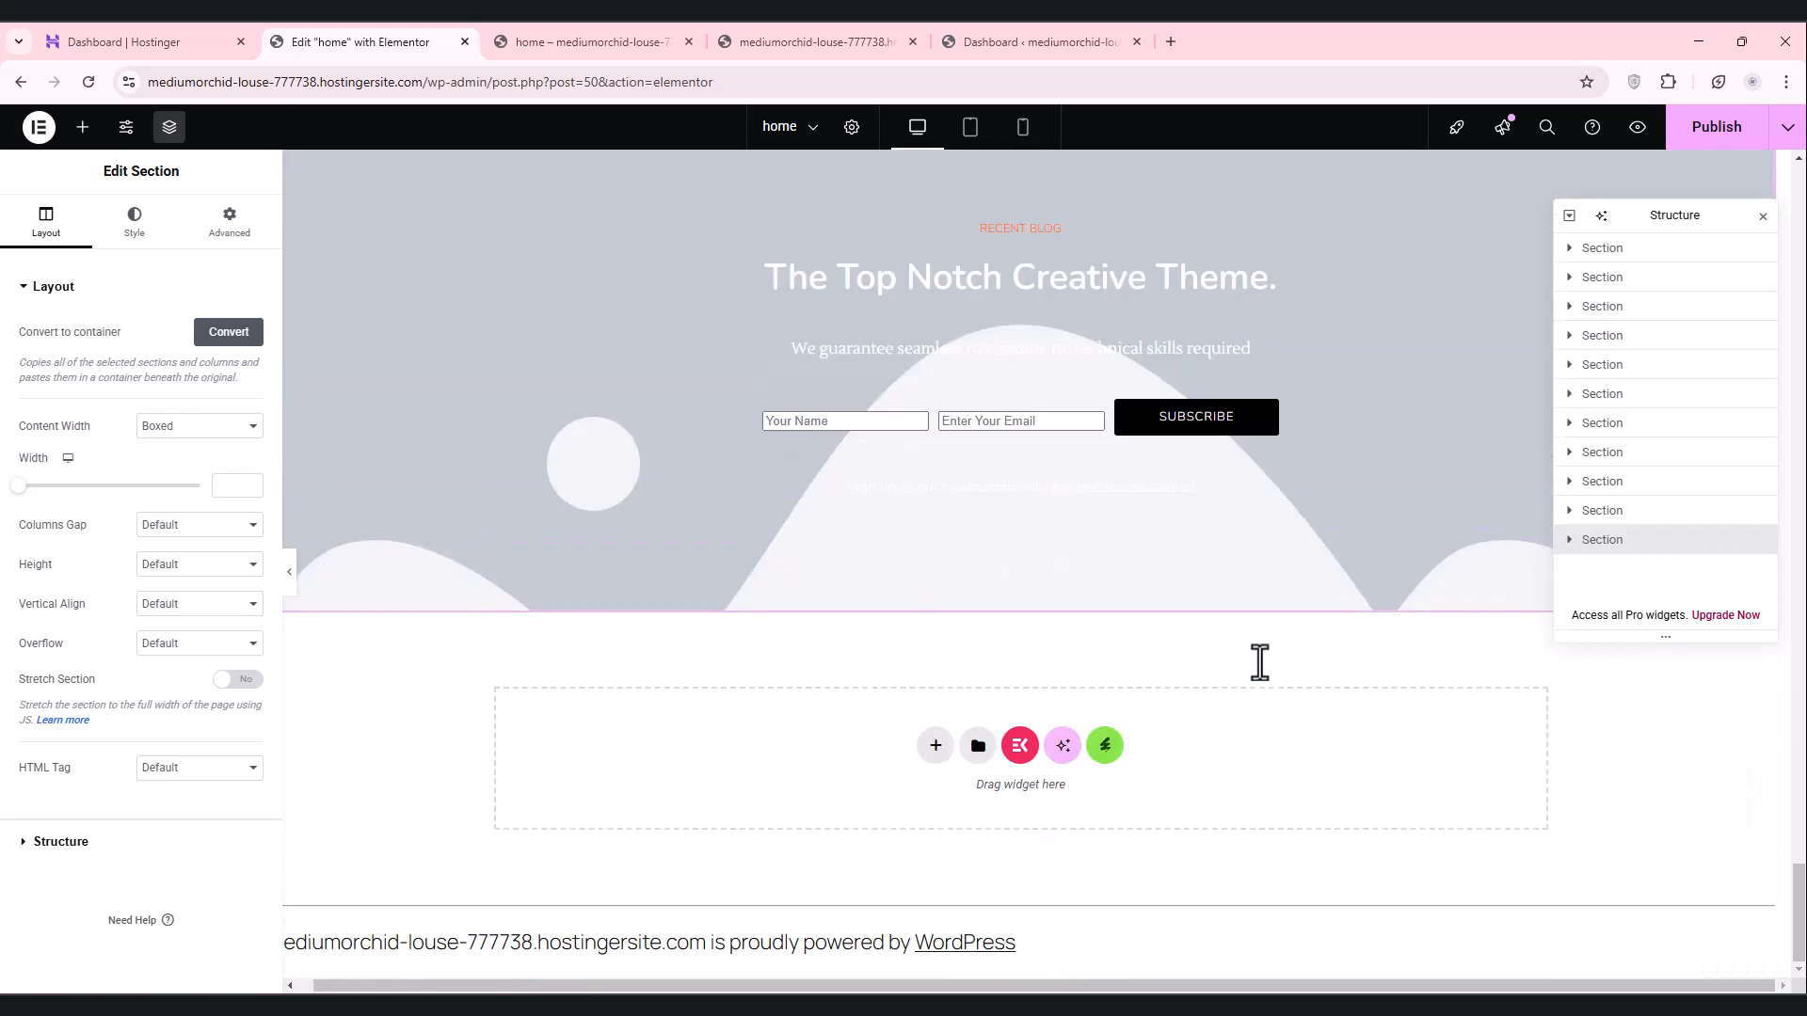
{"action": "scroll", "coordinate": [1261, 663], "scroll_direction": "up", "scroll_amount": 7}
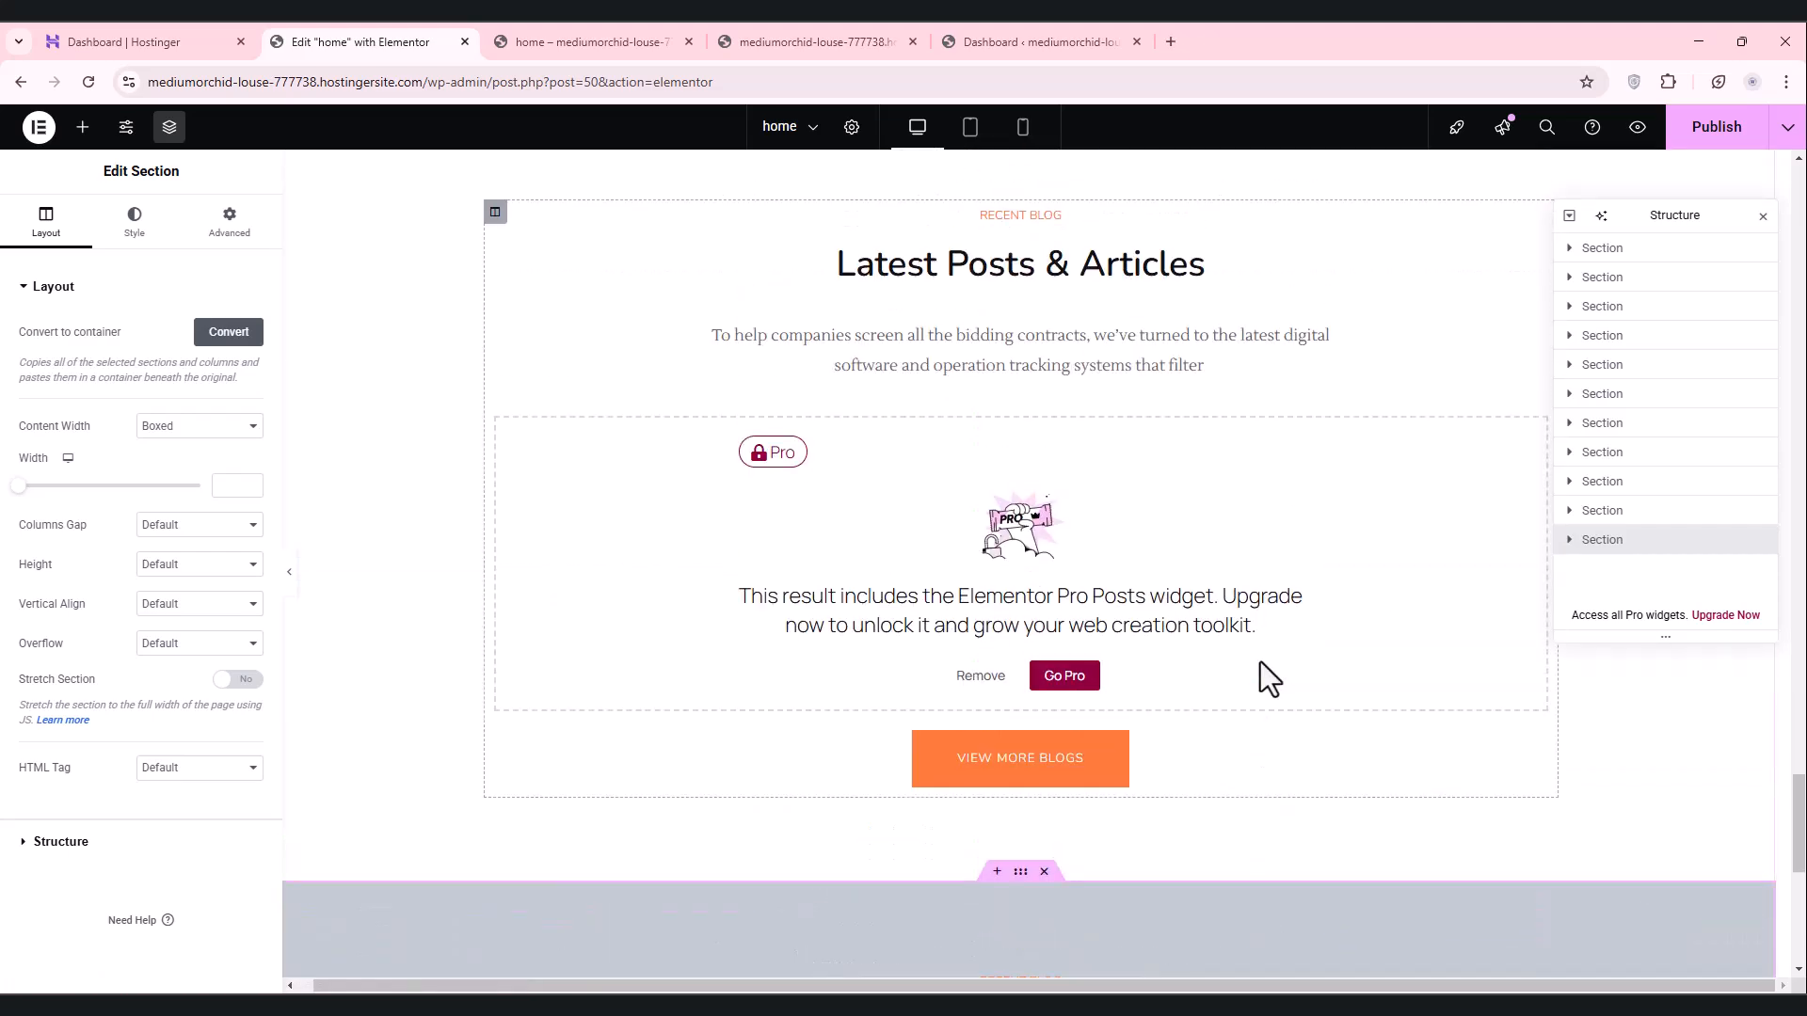
{"action": "scroll", "coordinate": [1261, 663], "scroll_direction": "down", "scroll_amount": 5}
{"action": "scroll", "coordinate": [1261, 663], "scroll_direction": "down", "scroll_amount": 2}
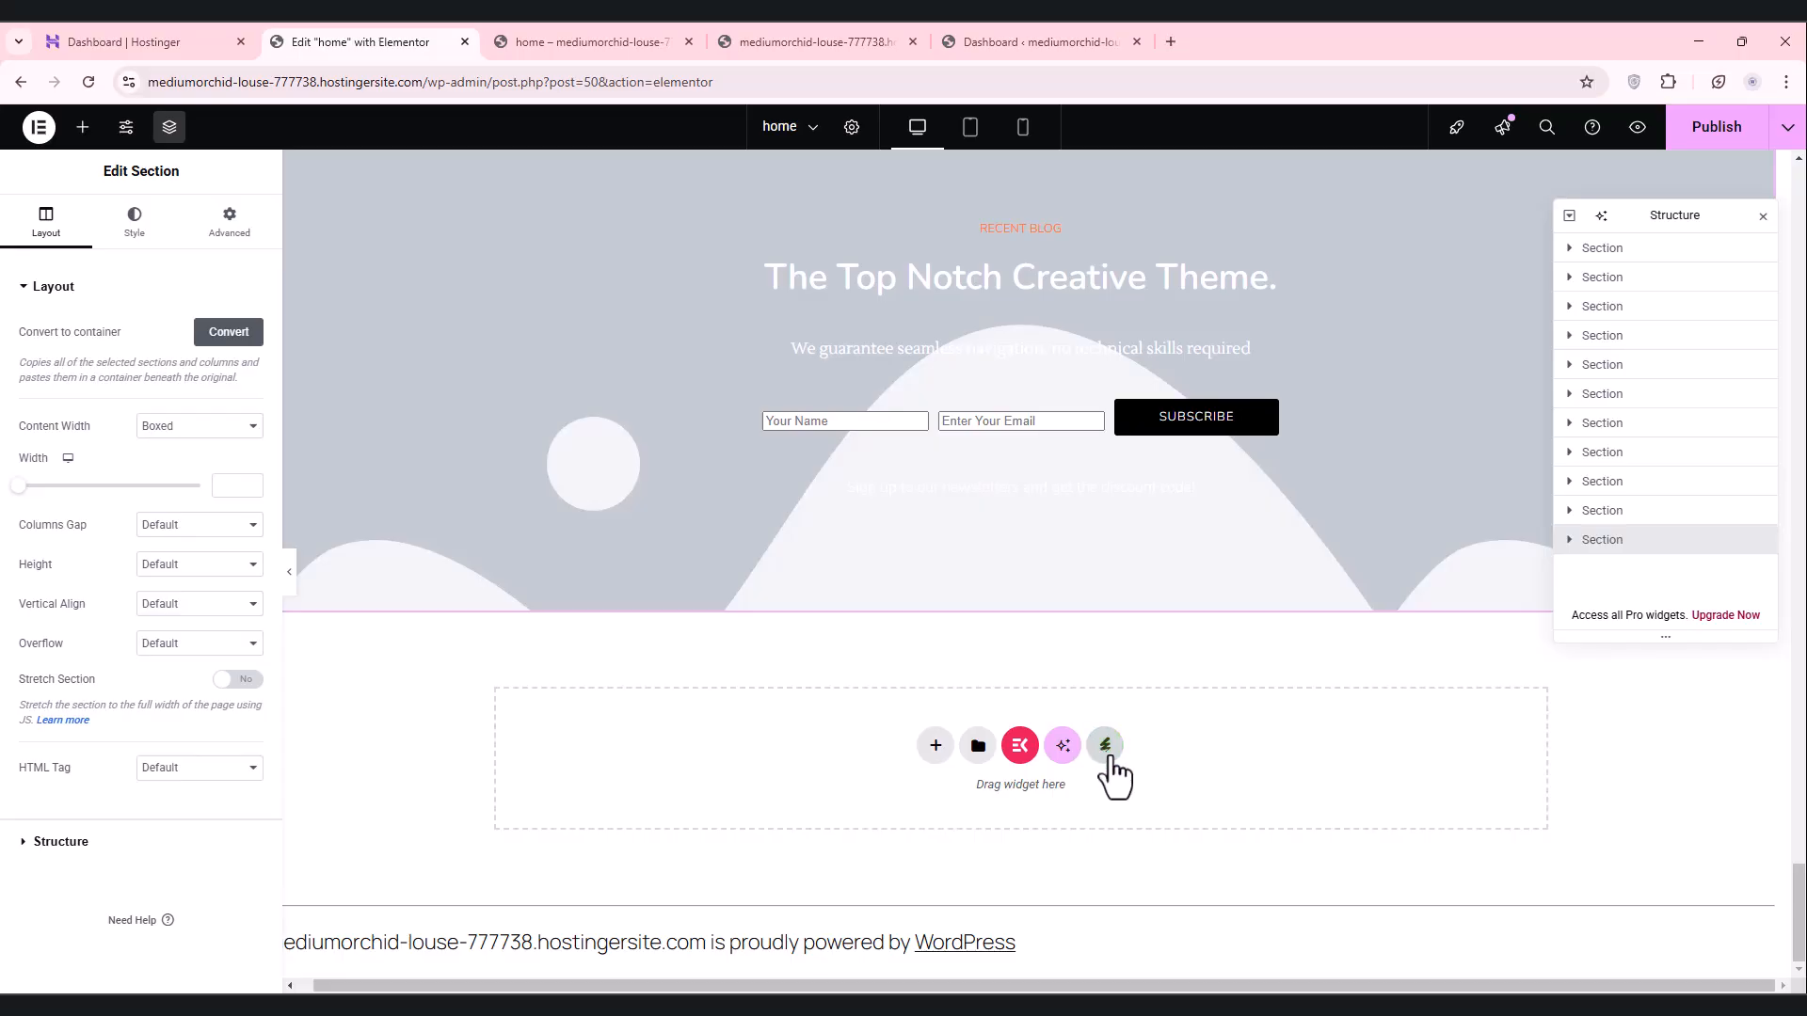
{"action": "left_click", "coordinate": [1107, 750]}
{"action": "left_click", "coordinate": [1438, 220]}
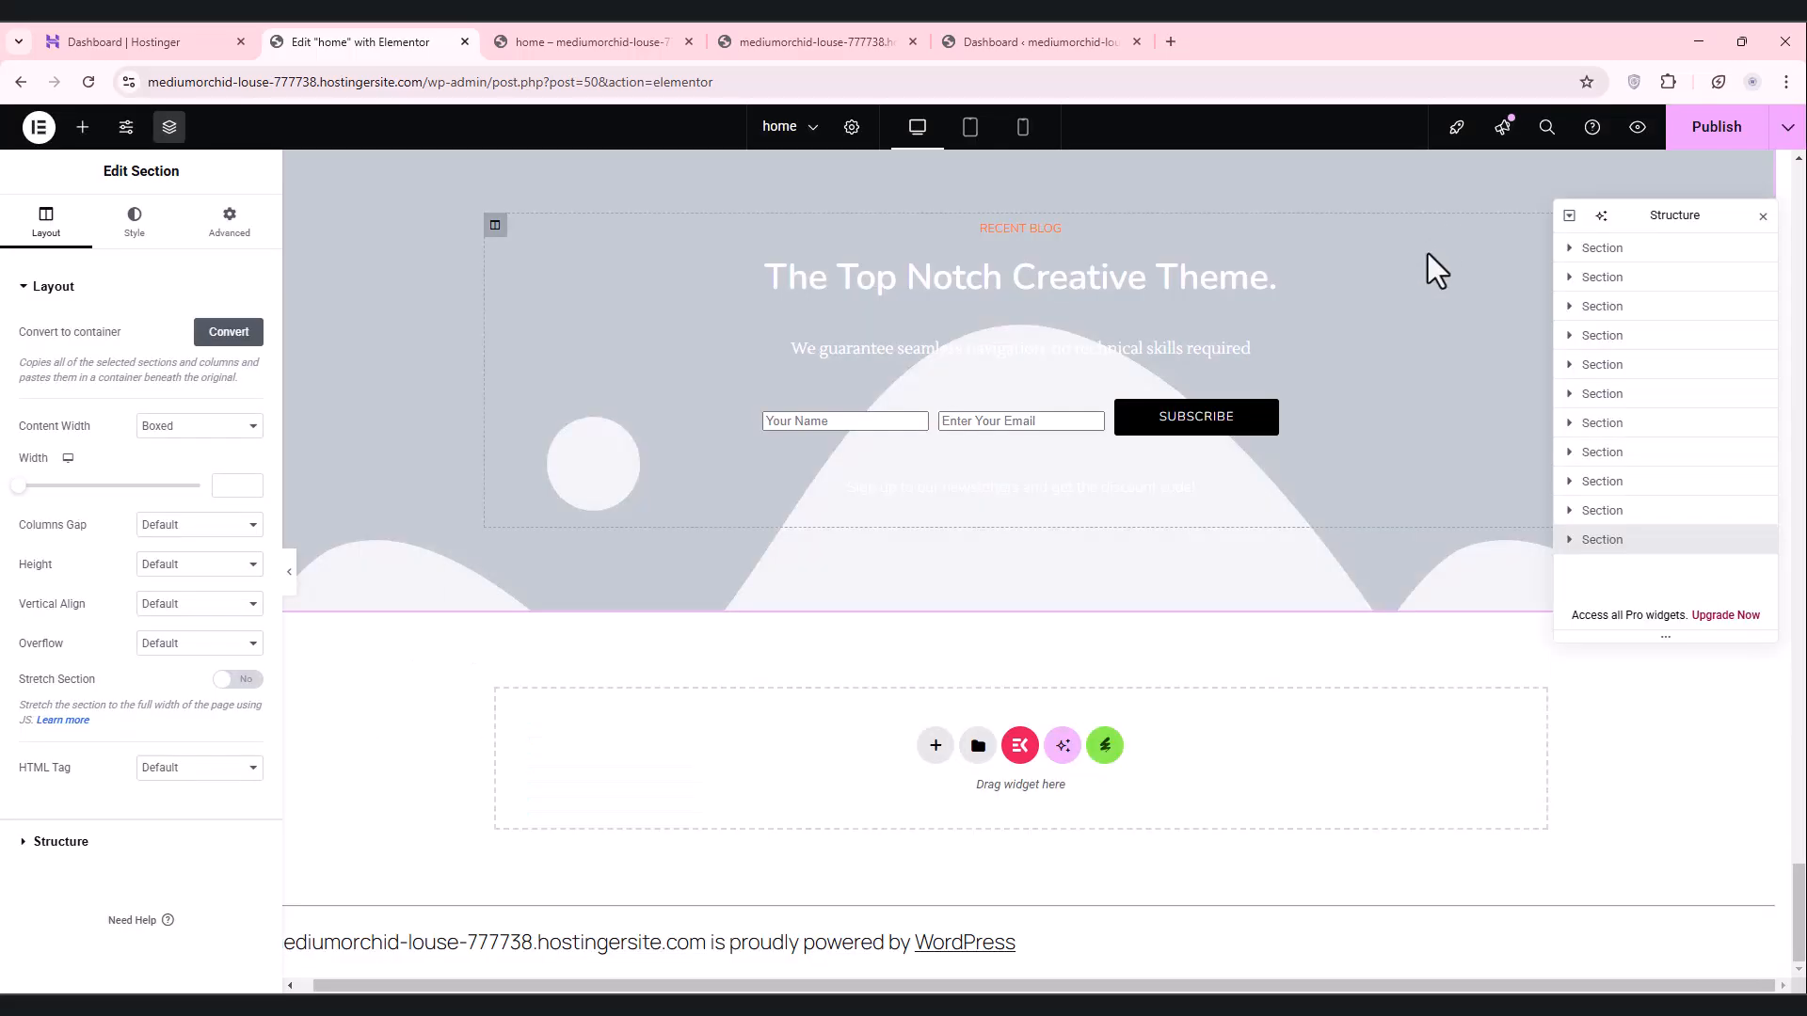
{"action": "scroll", "coordinate": [1345, 431], "scroll_direction": "up", "scroll_amount": 6}
{"action": "scroll", "coordinate": [1345, 431], "scroll_direction": "up", "scroll_amount": 20}
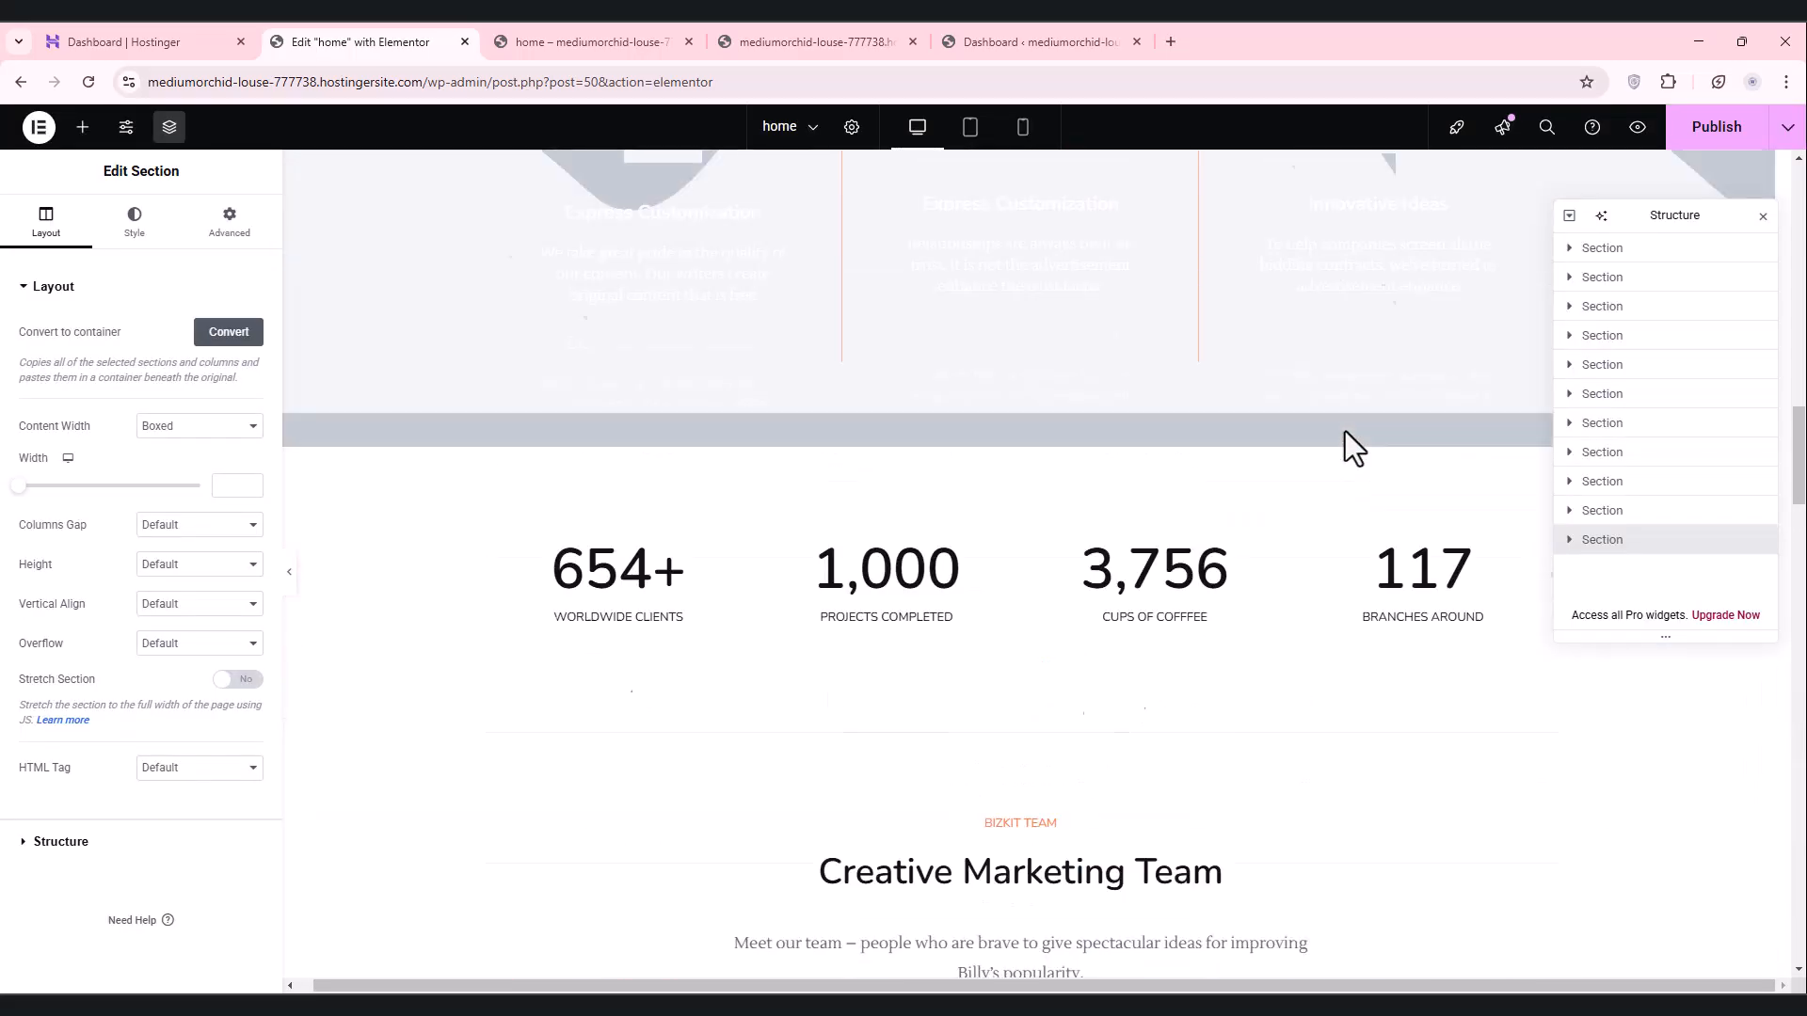
{"action": "scroll", "coordinate": [1346, 431], "scroll_direction": "up", "scroll_amount": 10}
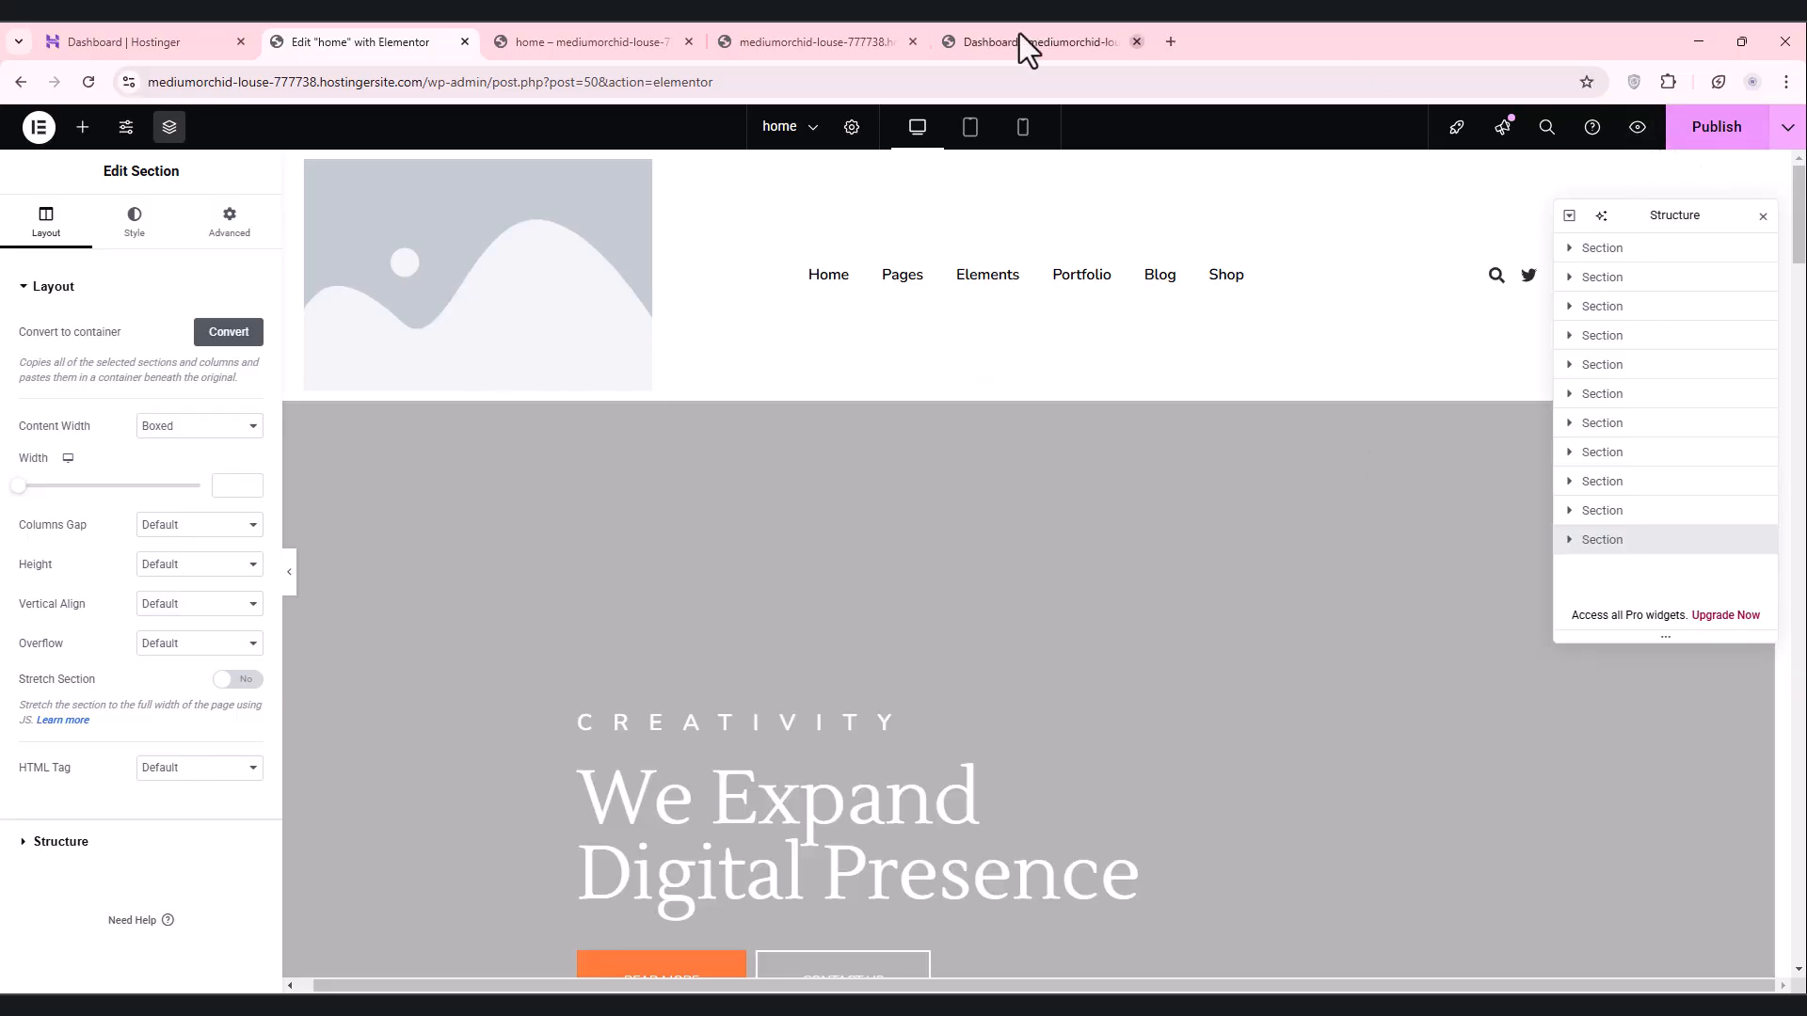
Step: Publish the home page with its imported template content
{"action": "left_click", "coordinate": [1703, 137]}
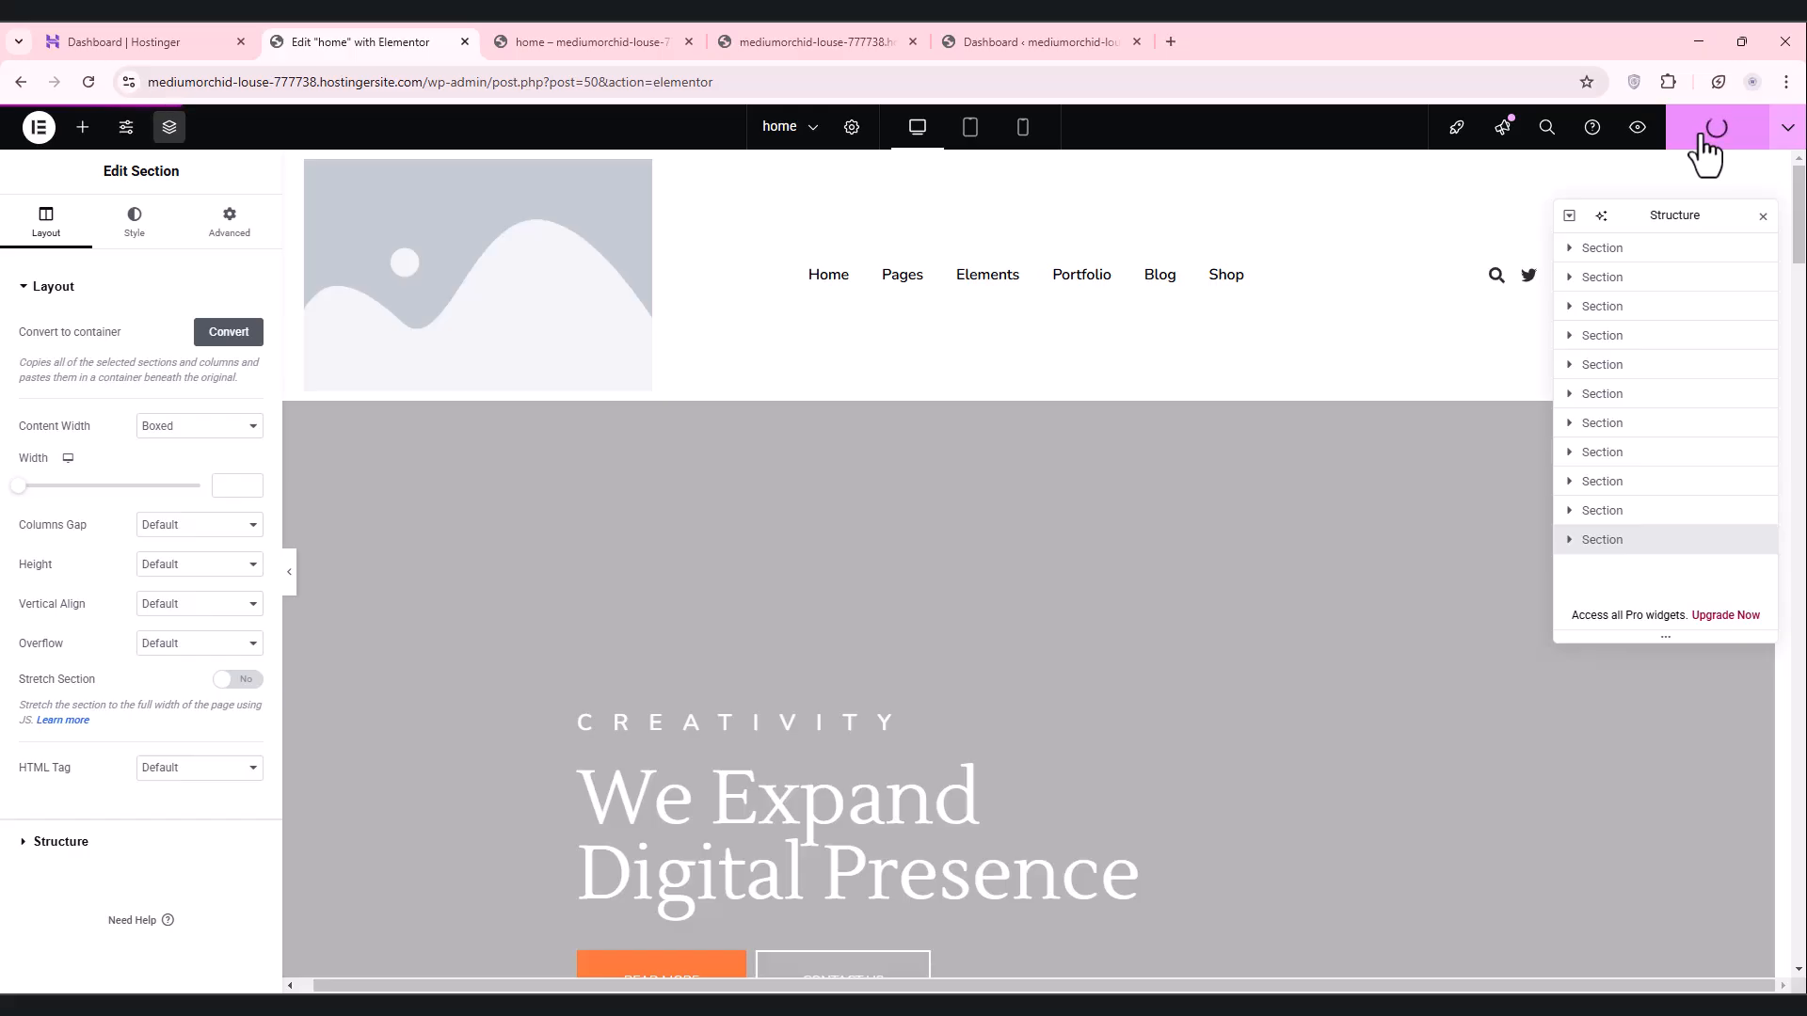
{"action": "left_click", "coordinate": [110, 26]}
{"action": "left_click", "coordinate": [348, 26]}
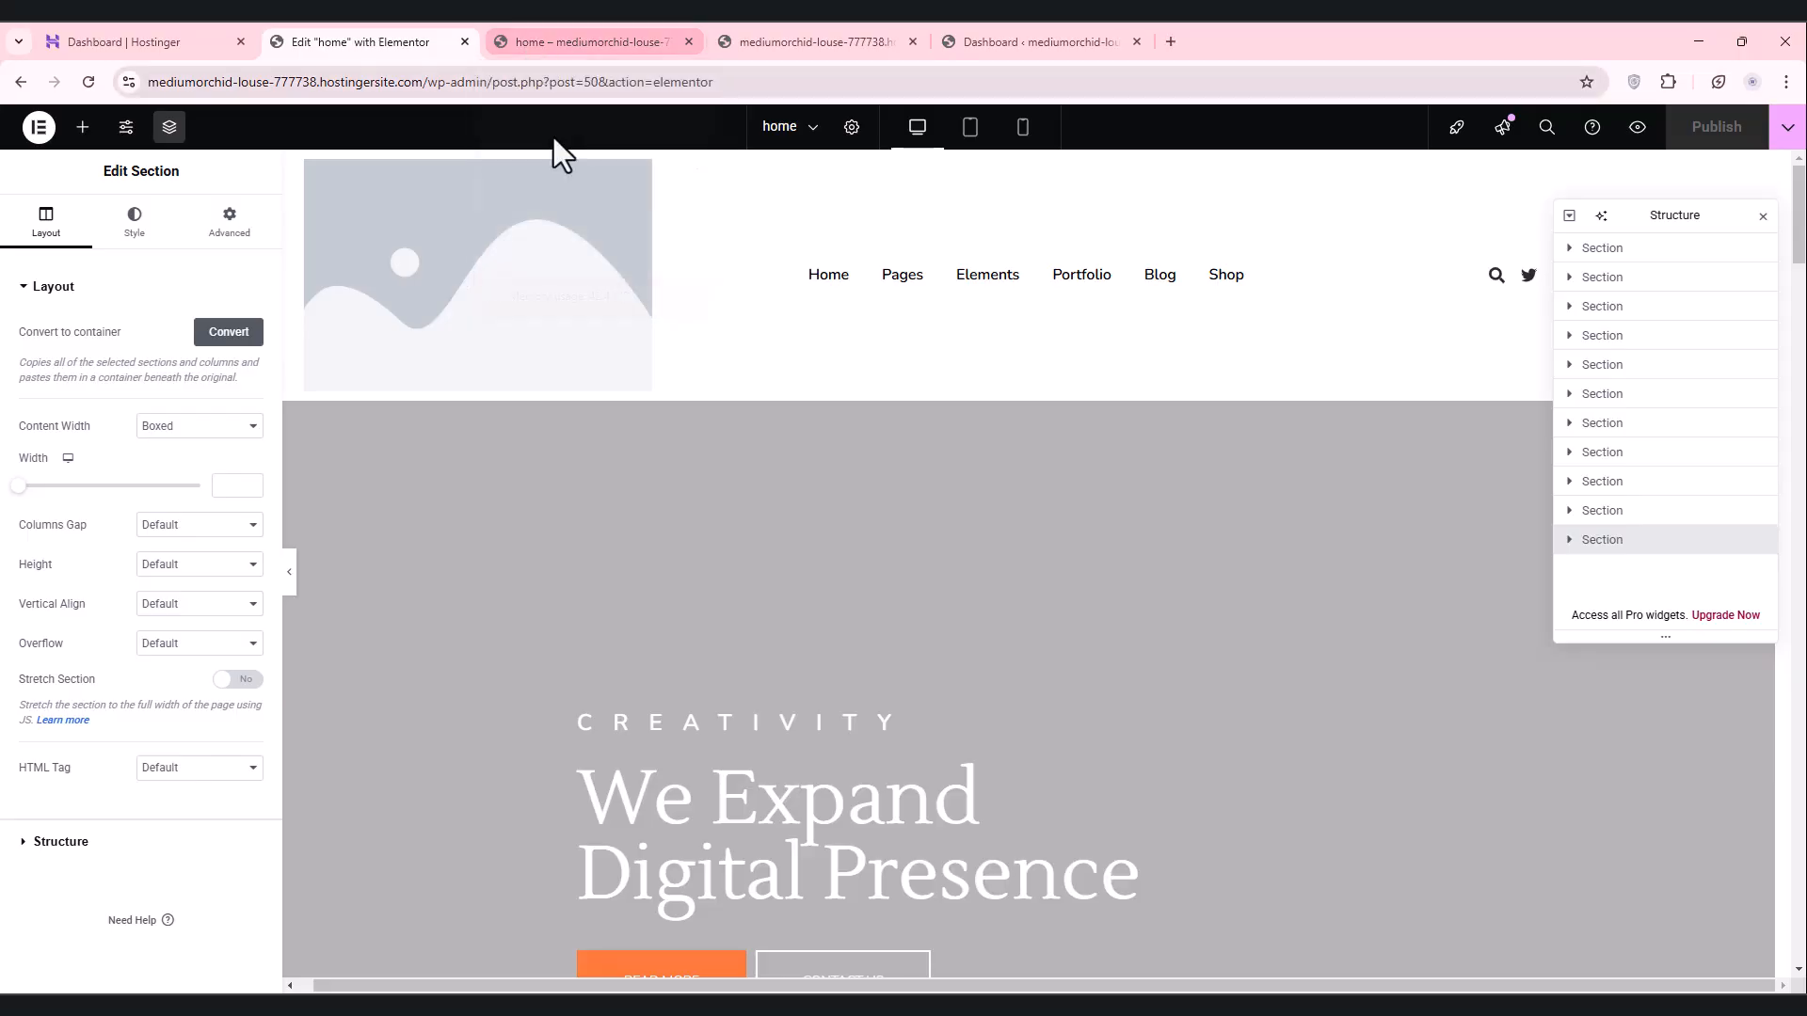
Step: Reload the site's front page and compare it with the open view of the "home" page
{"action": "left_click", "coordinate": [771, 31]}
{"action": "left_click", "coordinate": [628, 28]}
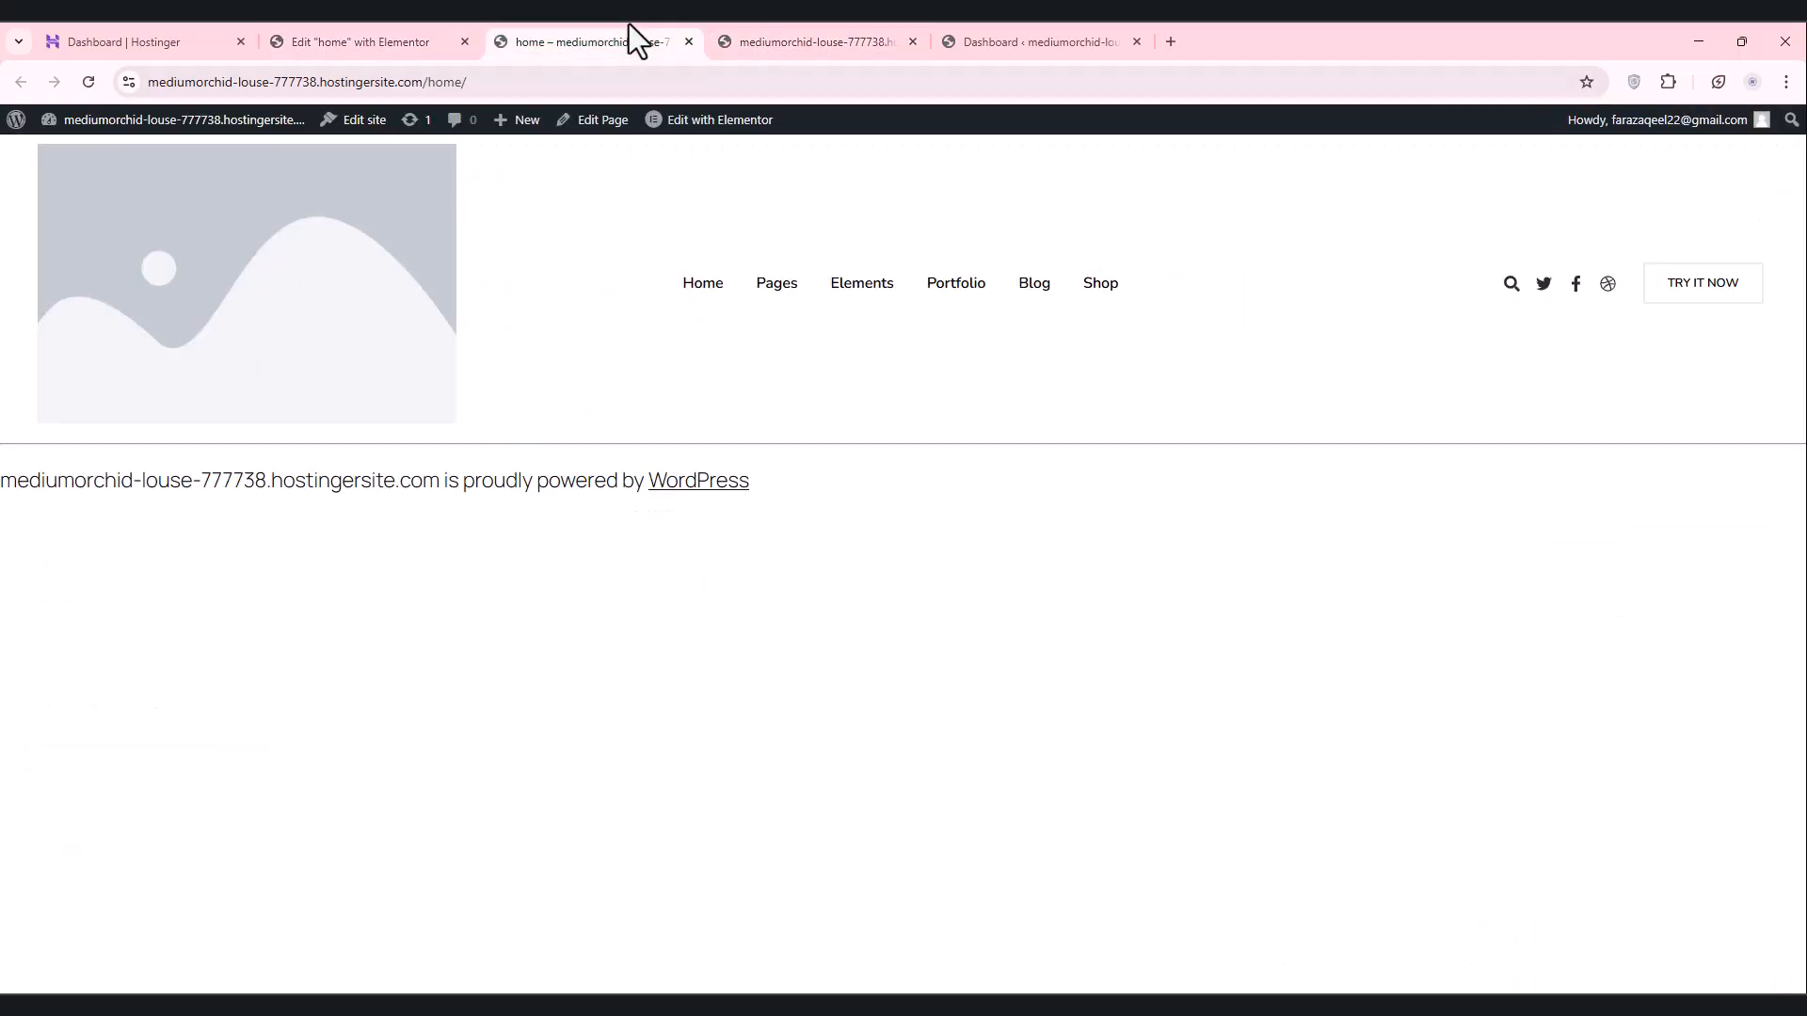
{"action": "left_click", "coordinate": [414, 29]}
{"action": "left_click", "coordinate": [815, 28]}
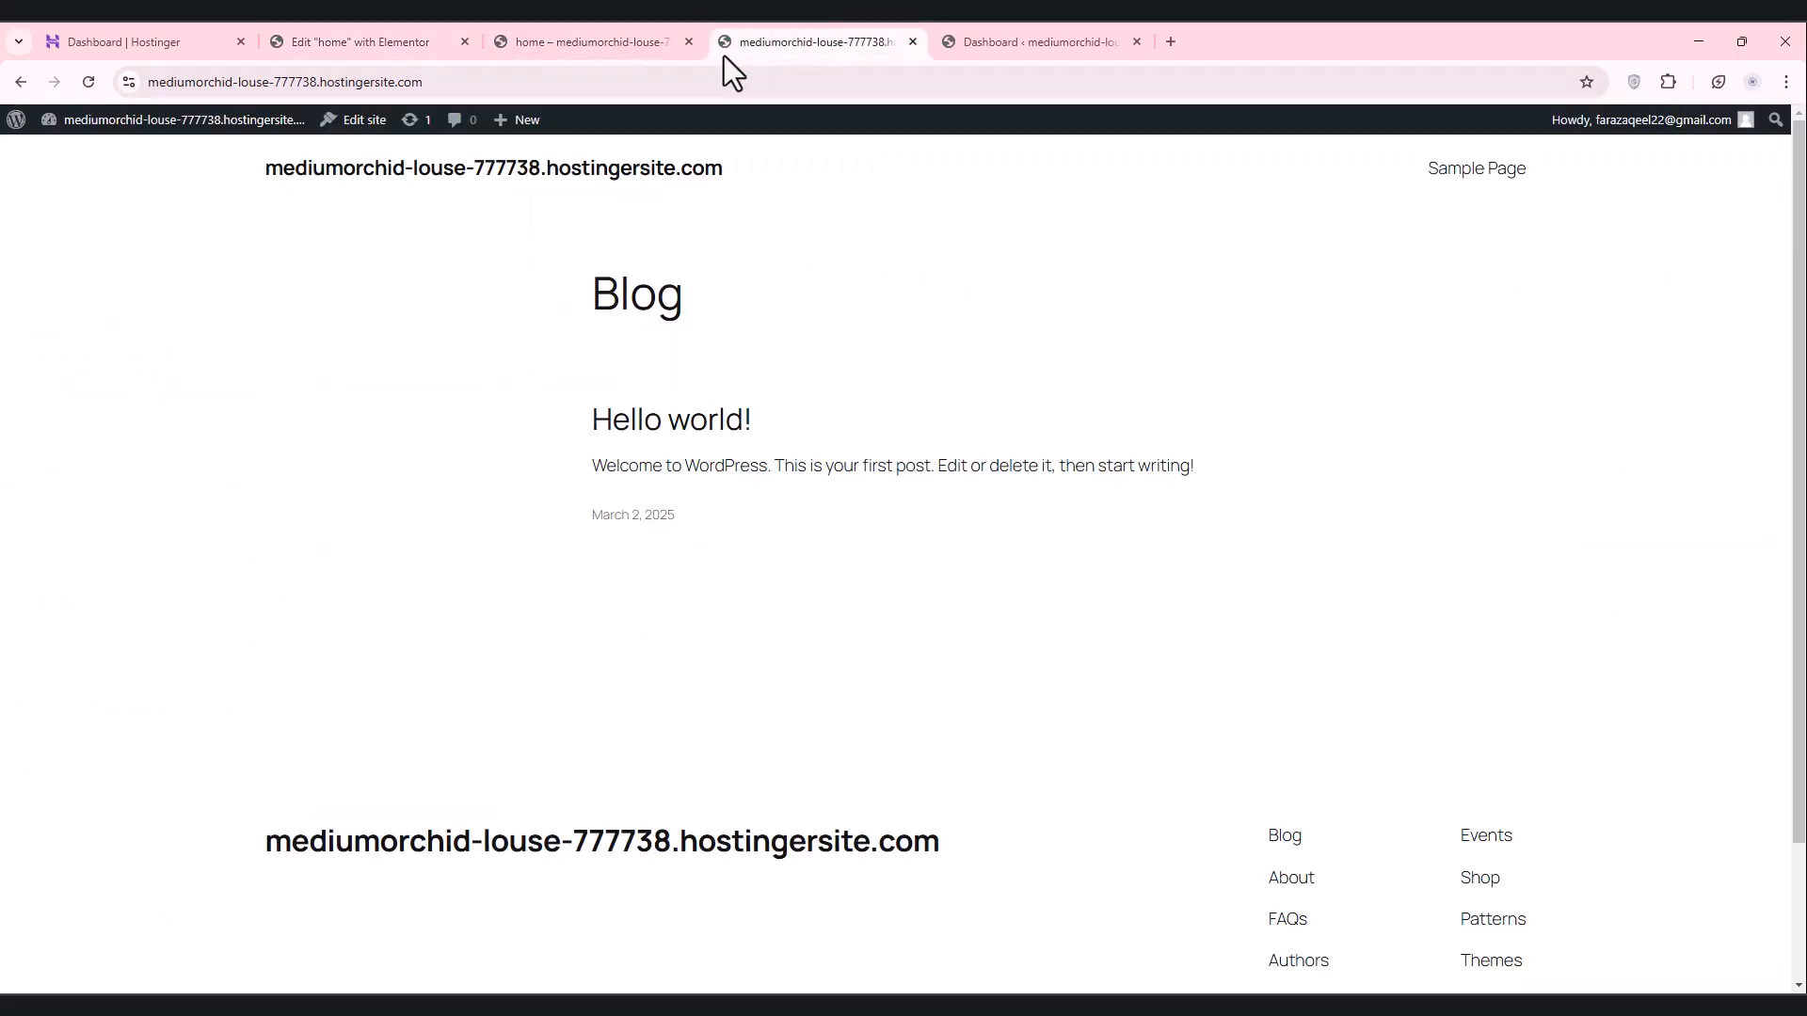
{"action": "left_click", "coordinate": [596, 30]}
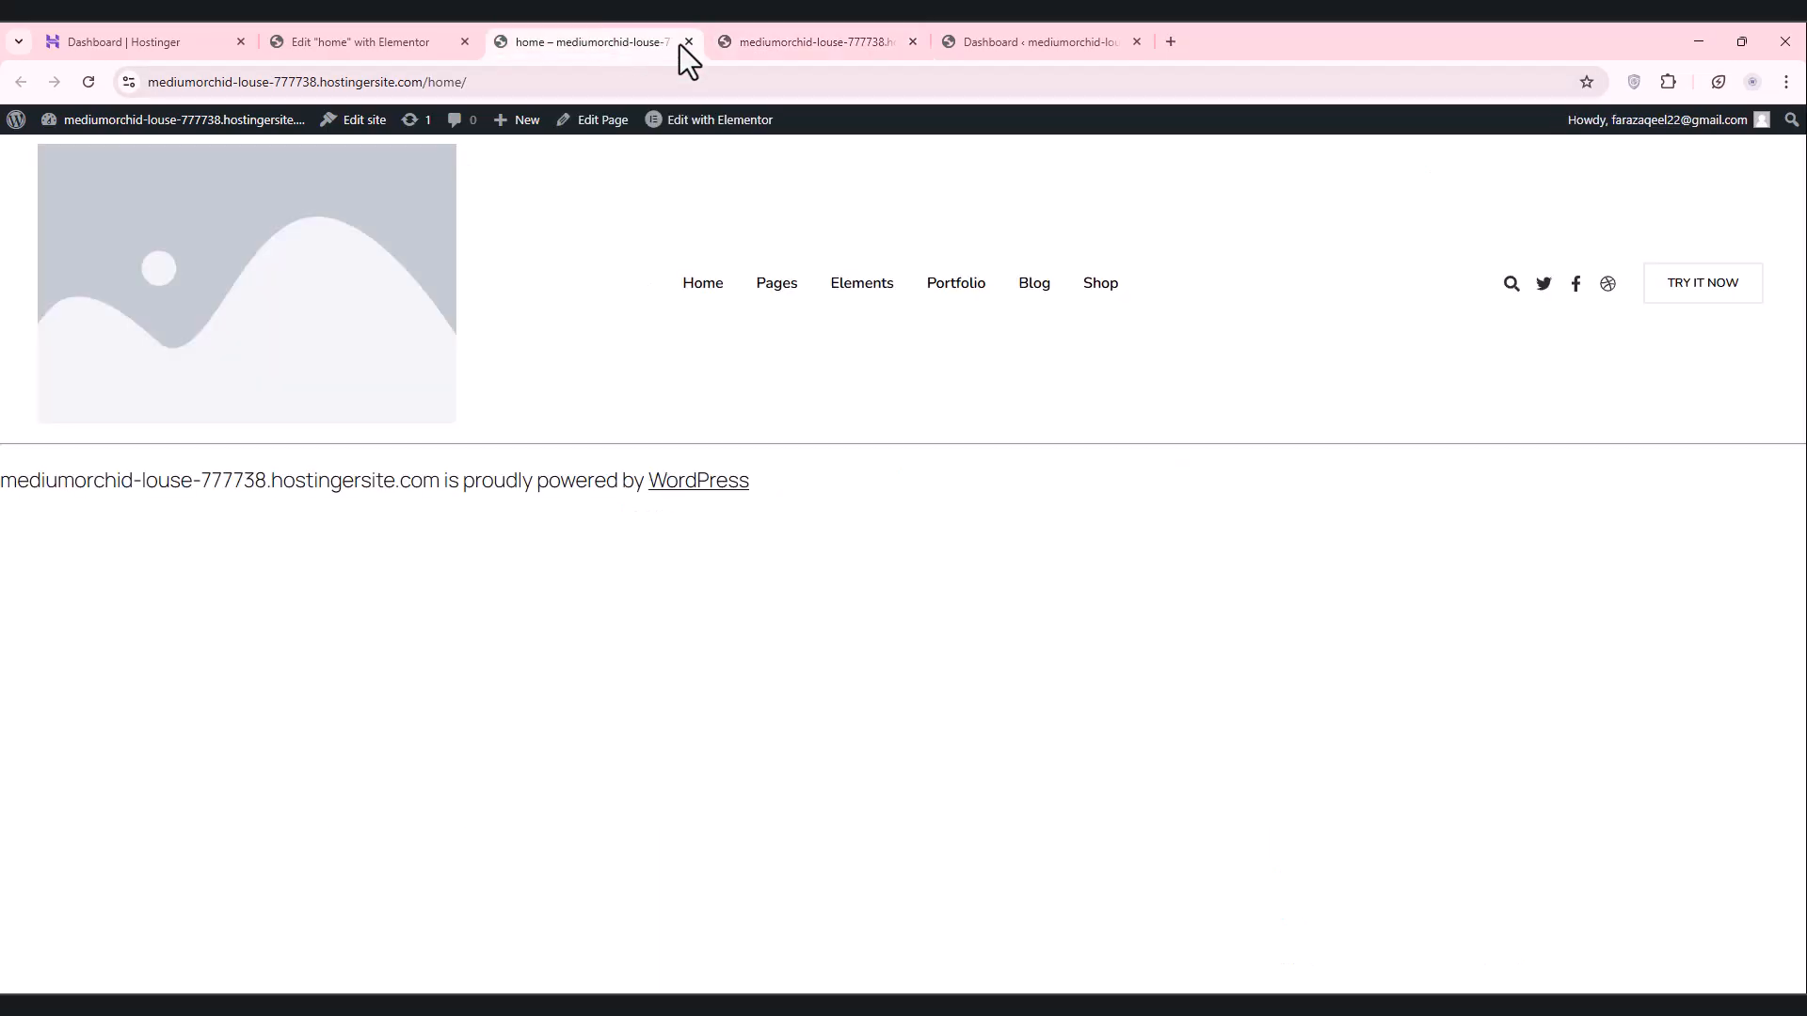
{"action": "left_click", "coordinate": [778, 40]}
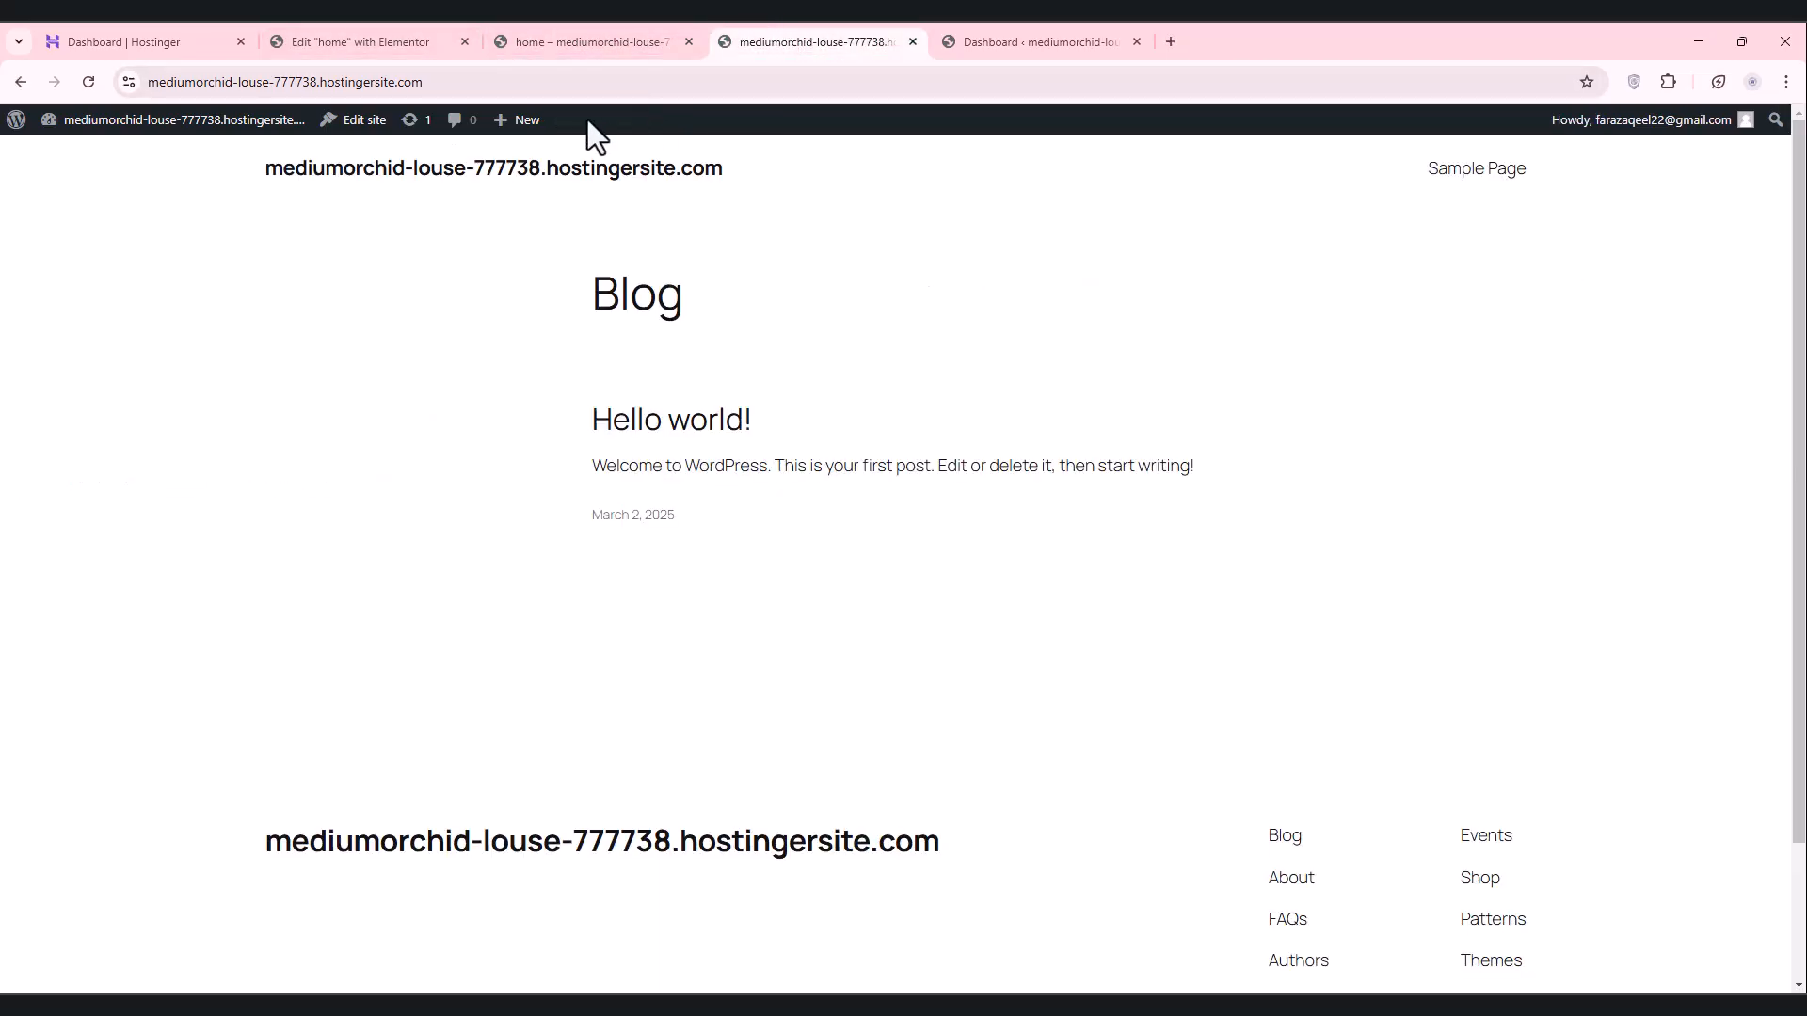
{"action": "key", "text": "F5"}
{"action": "left_click", "coordinate": [598, 41]}
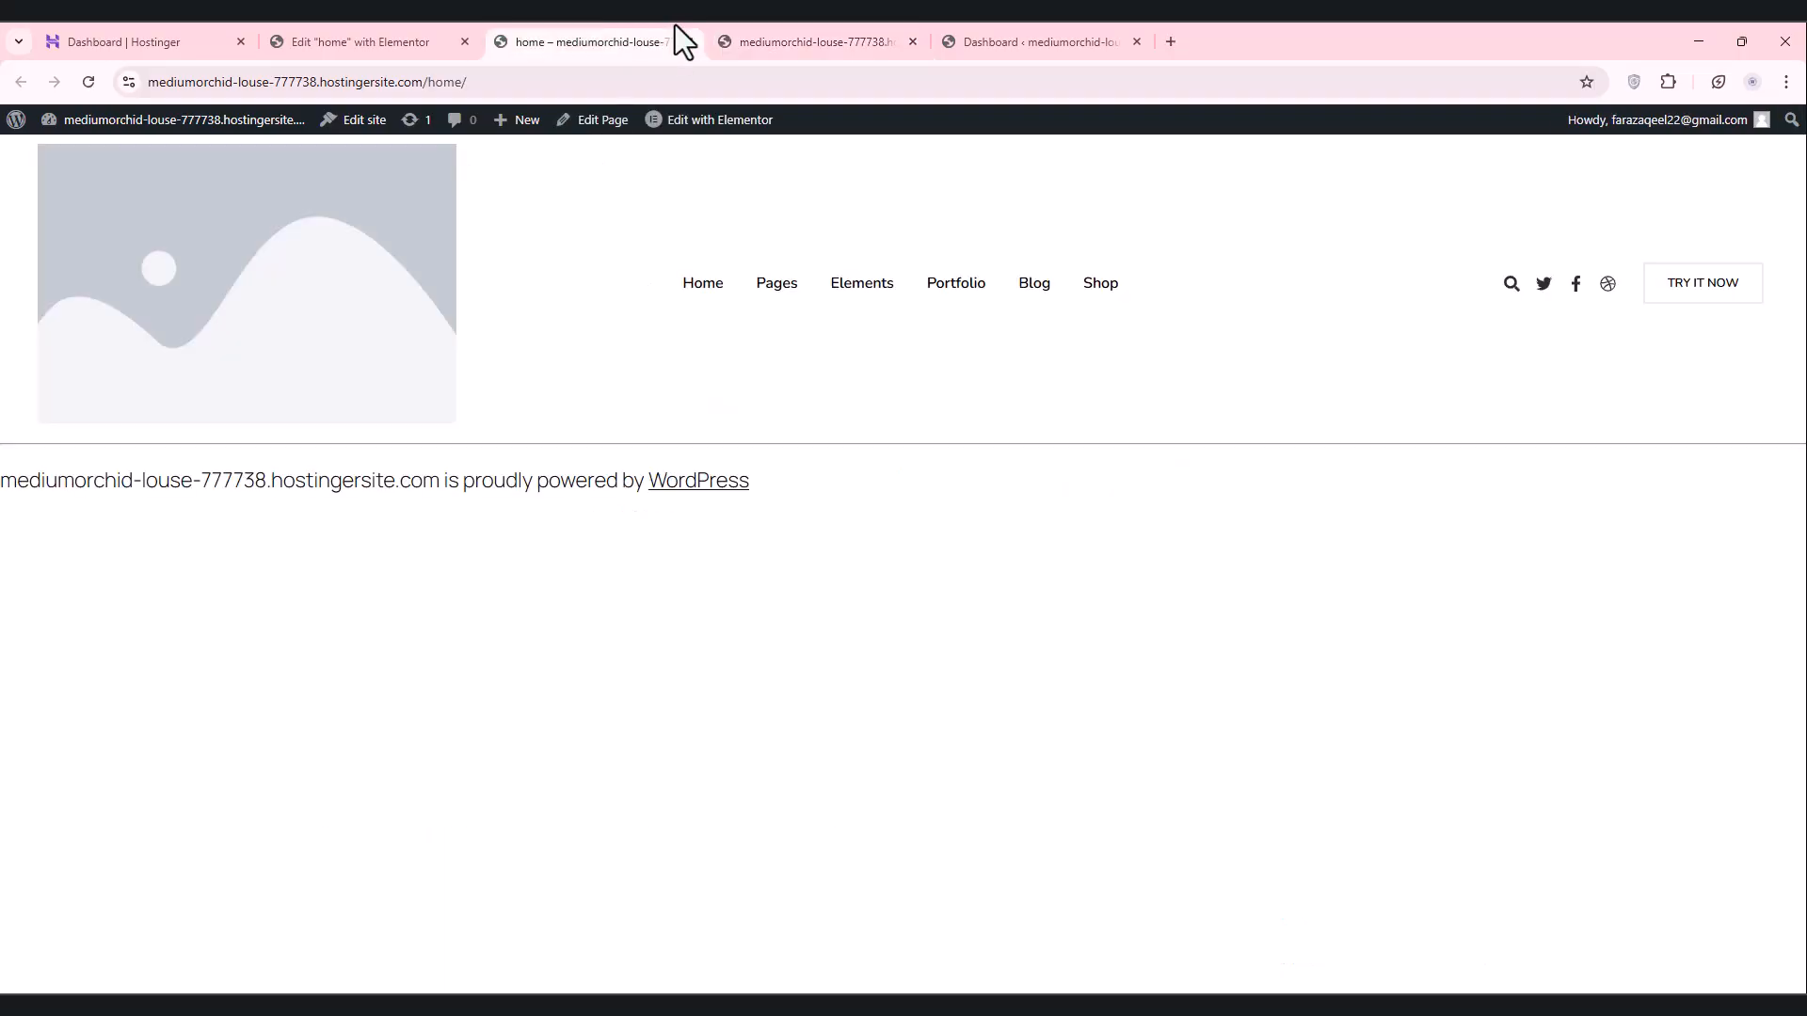
{"action": "left_click", "coordinate": [791, 36]}
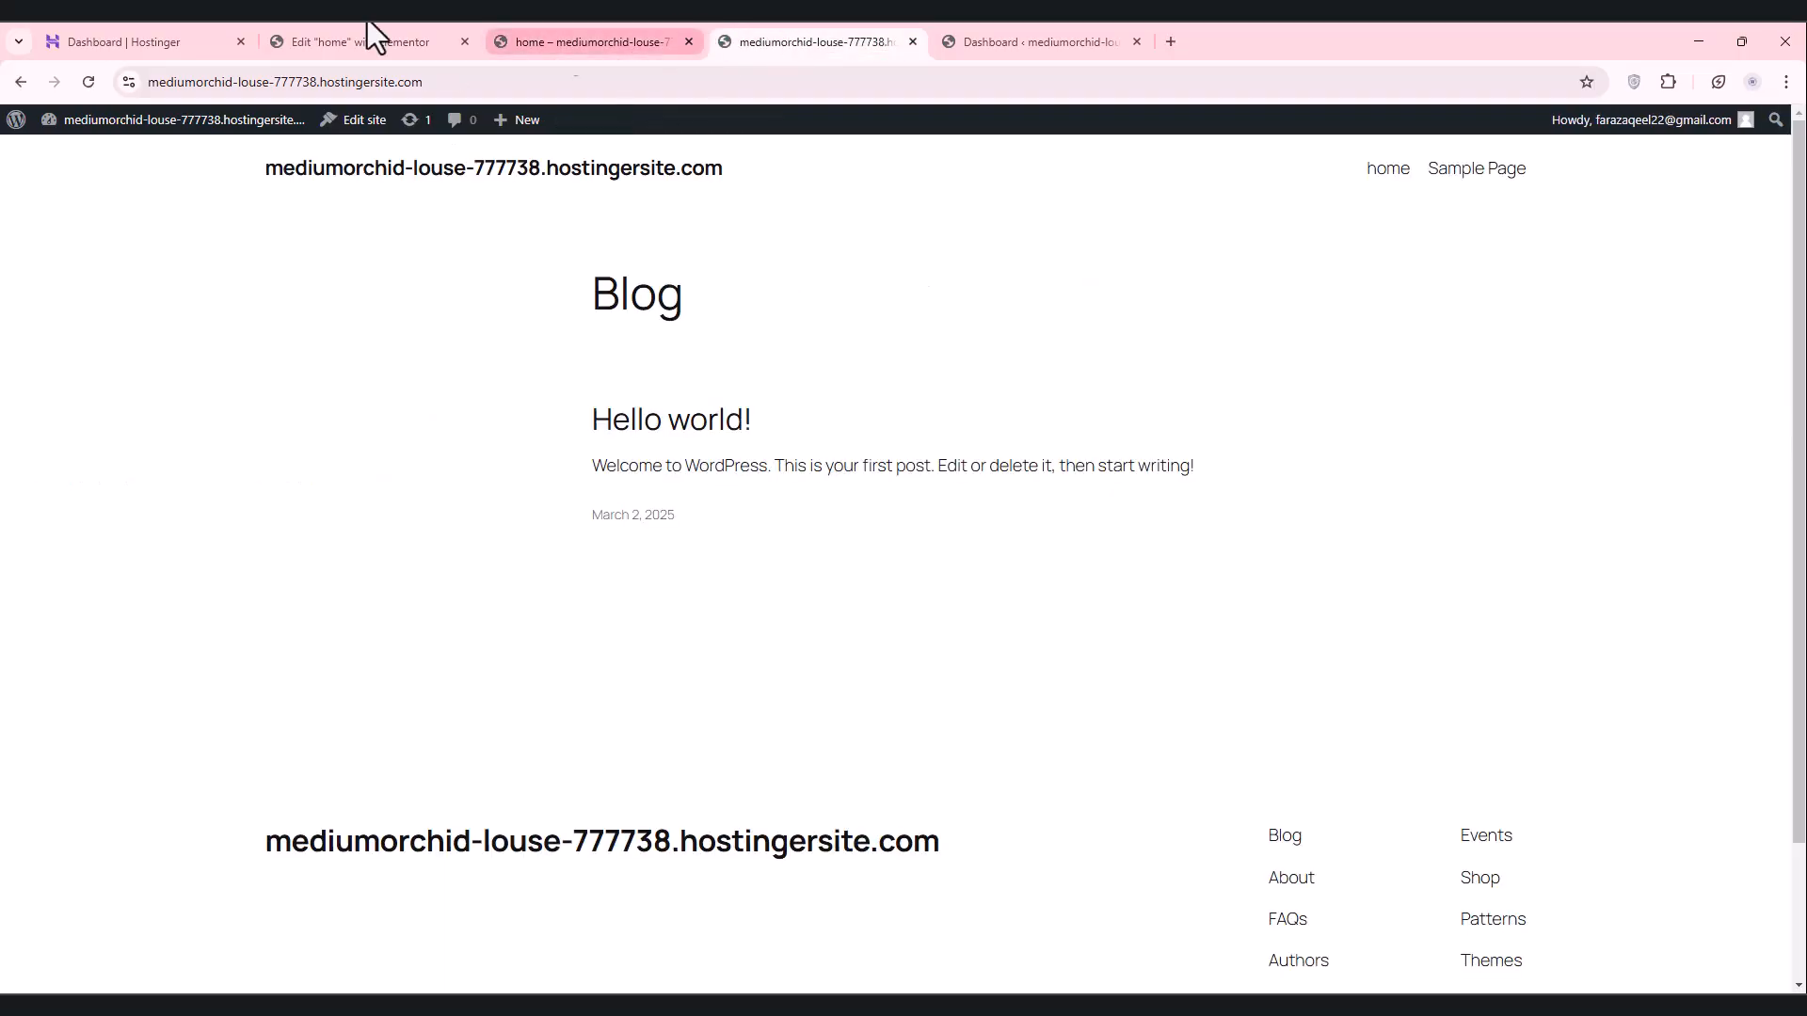
Step: Leave the Elementor editor for the wp-admin dashboard and open the list of all pages
{"action": "left_click", "coordinate": [278, 25]}
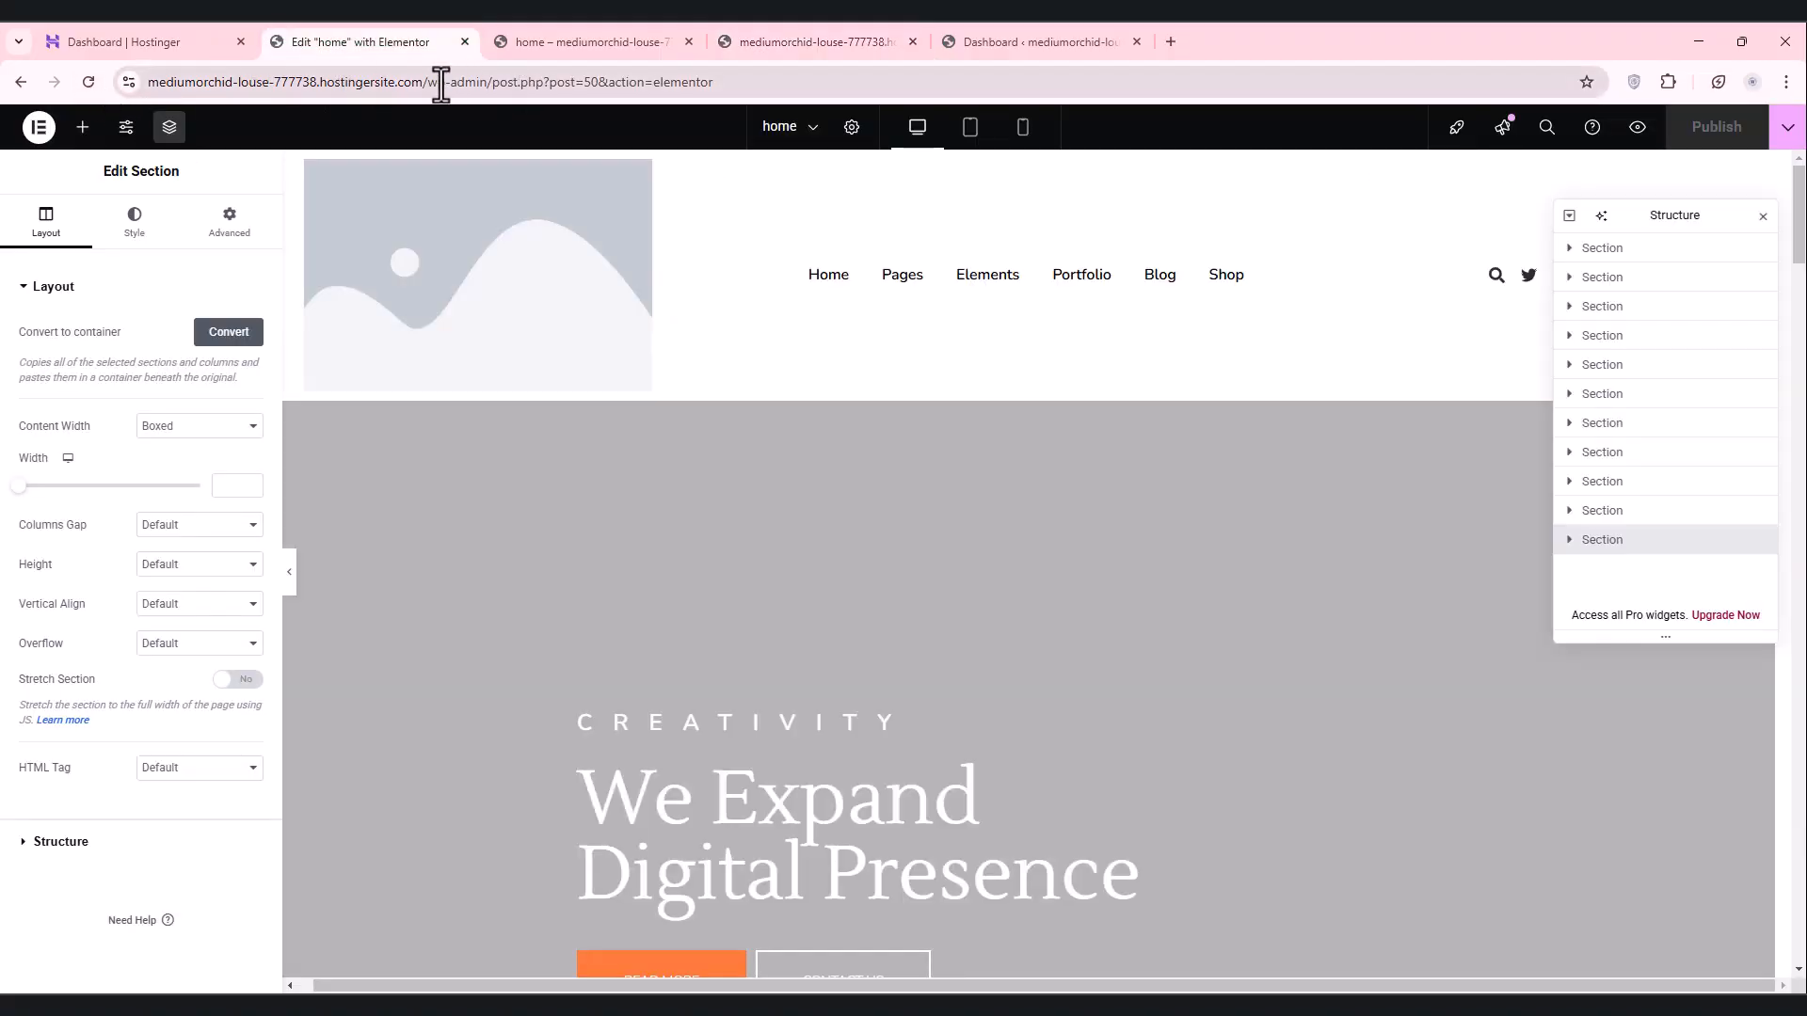
{"action": "left_click_drag", "start_coordinate": [488, 87], "coordinate": [867, 92]}
{"action": "key", "text": "BackSpace"}
{"action": "key", "text": "Return"}
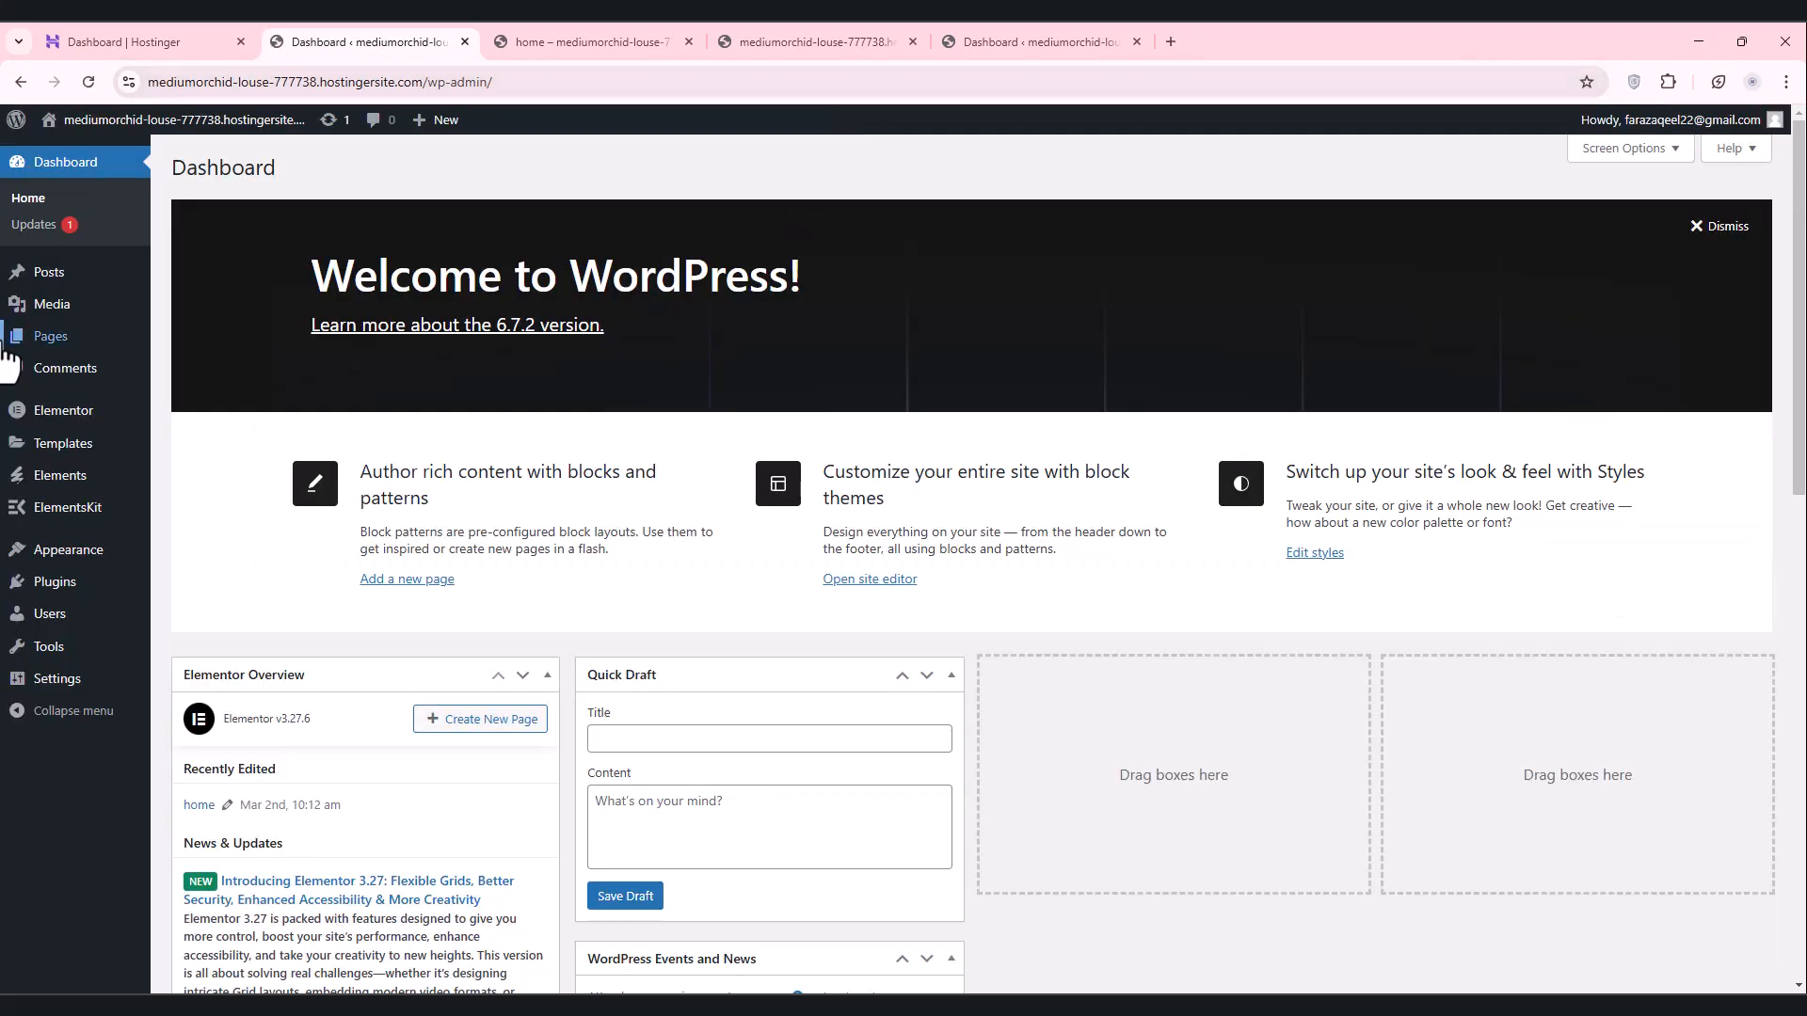
{"action": "mouse_move", "coordinate": [10, 339]}
{"action": "mouse_move", "coordinate": [59, 489]}
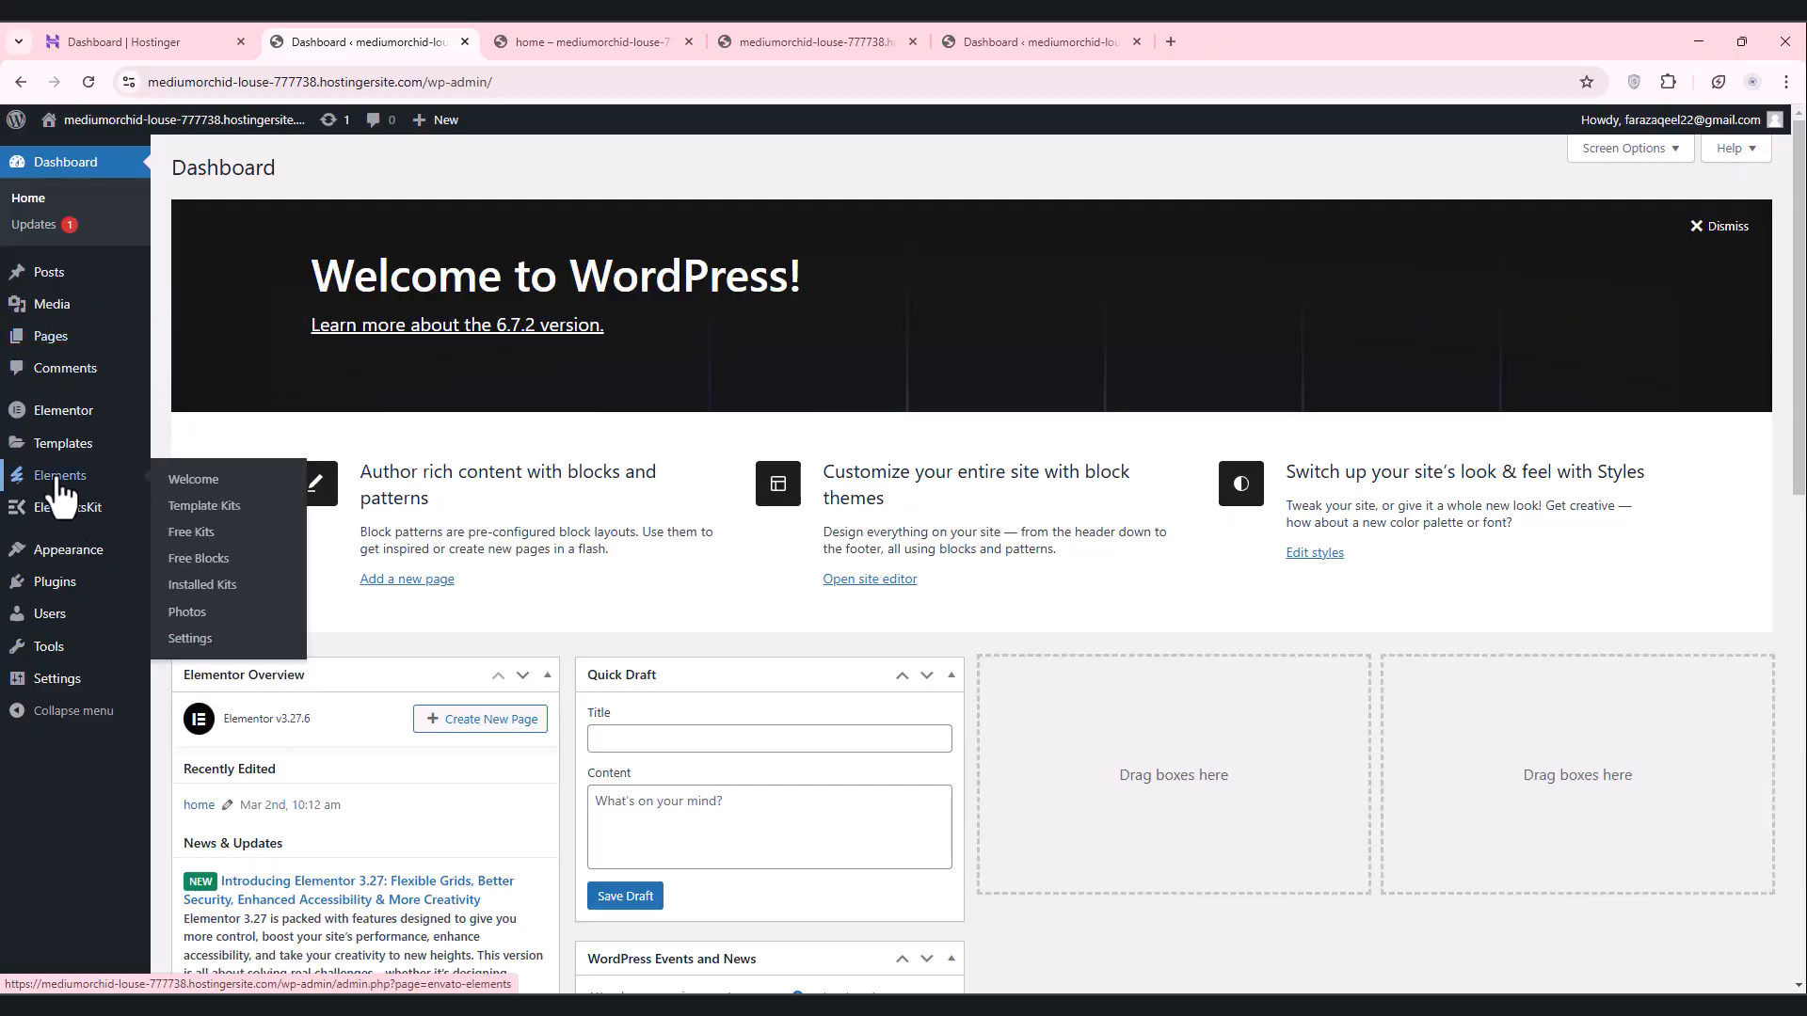
{"action": "left_click", "coordinate": [55, 350]}
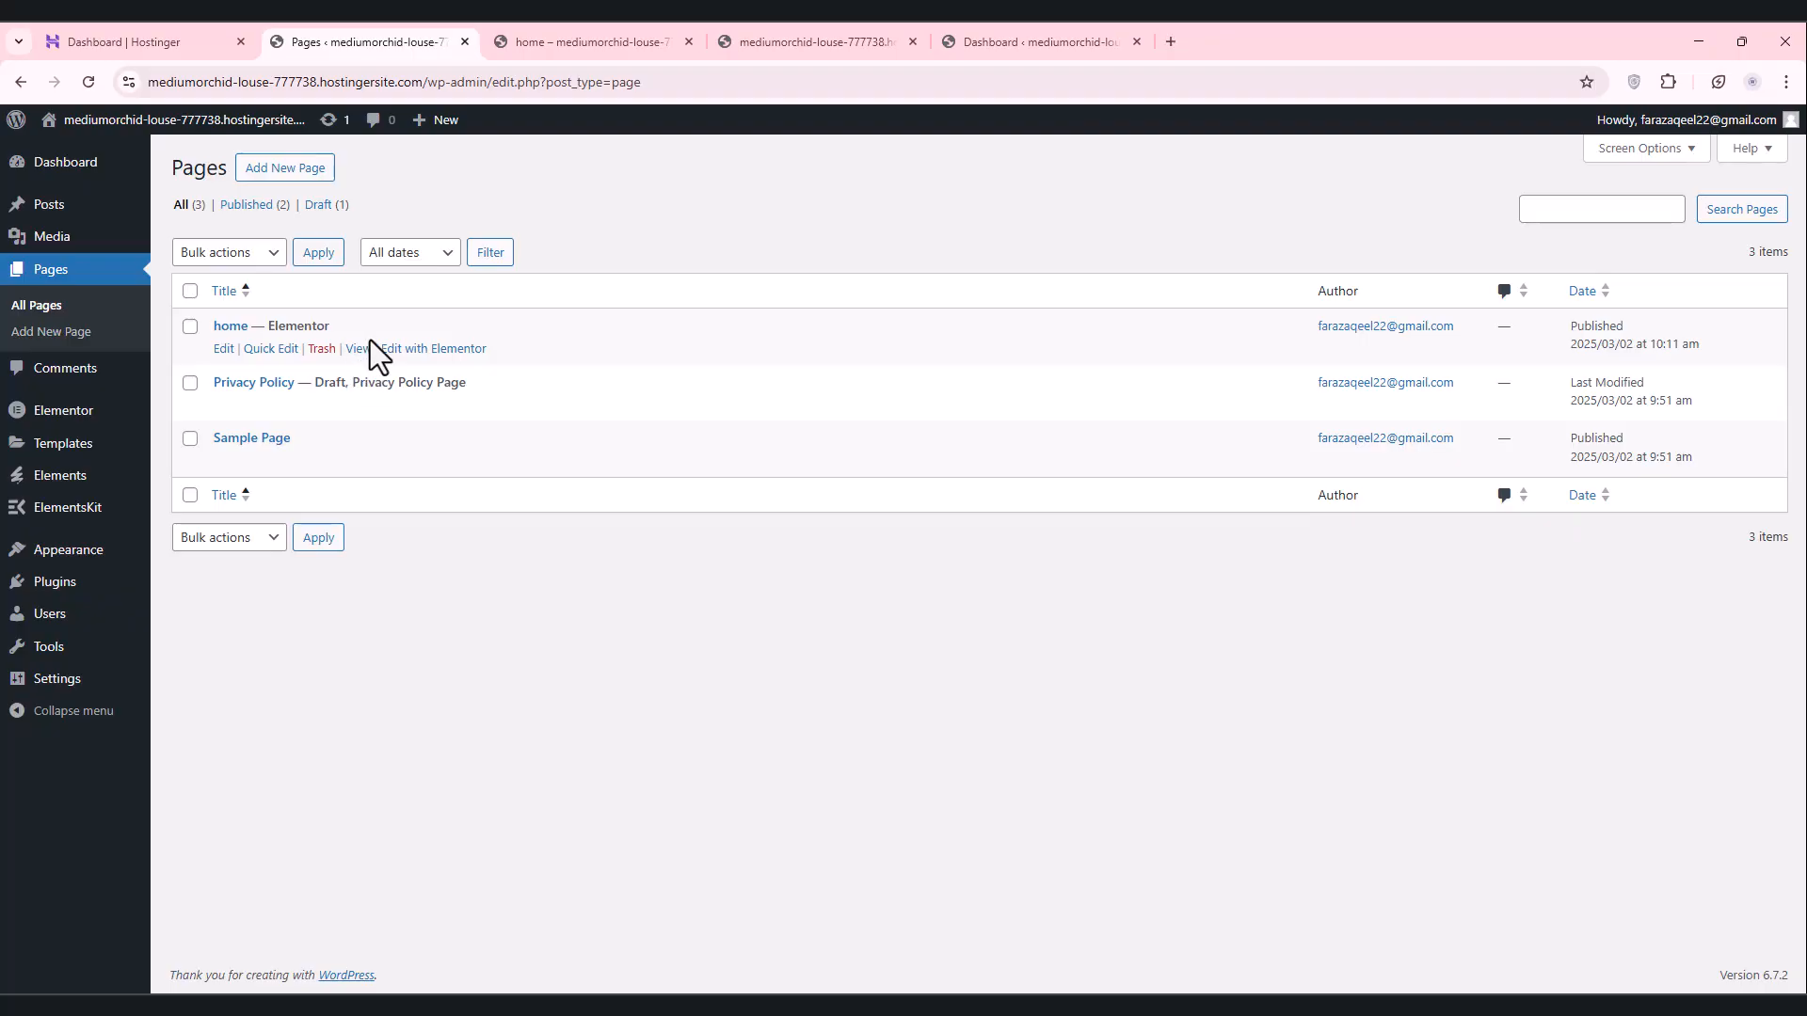
Step: View the published "home" page and examine its sections from the header down to the footer area
{"action": "left_click", "coordinate": [358, 349]}
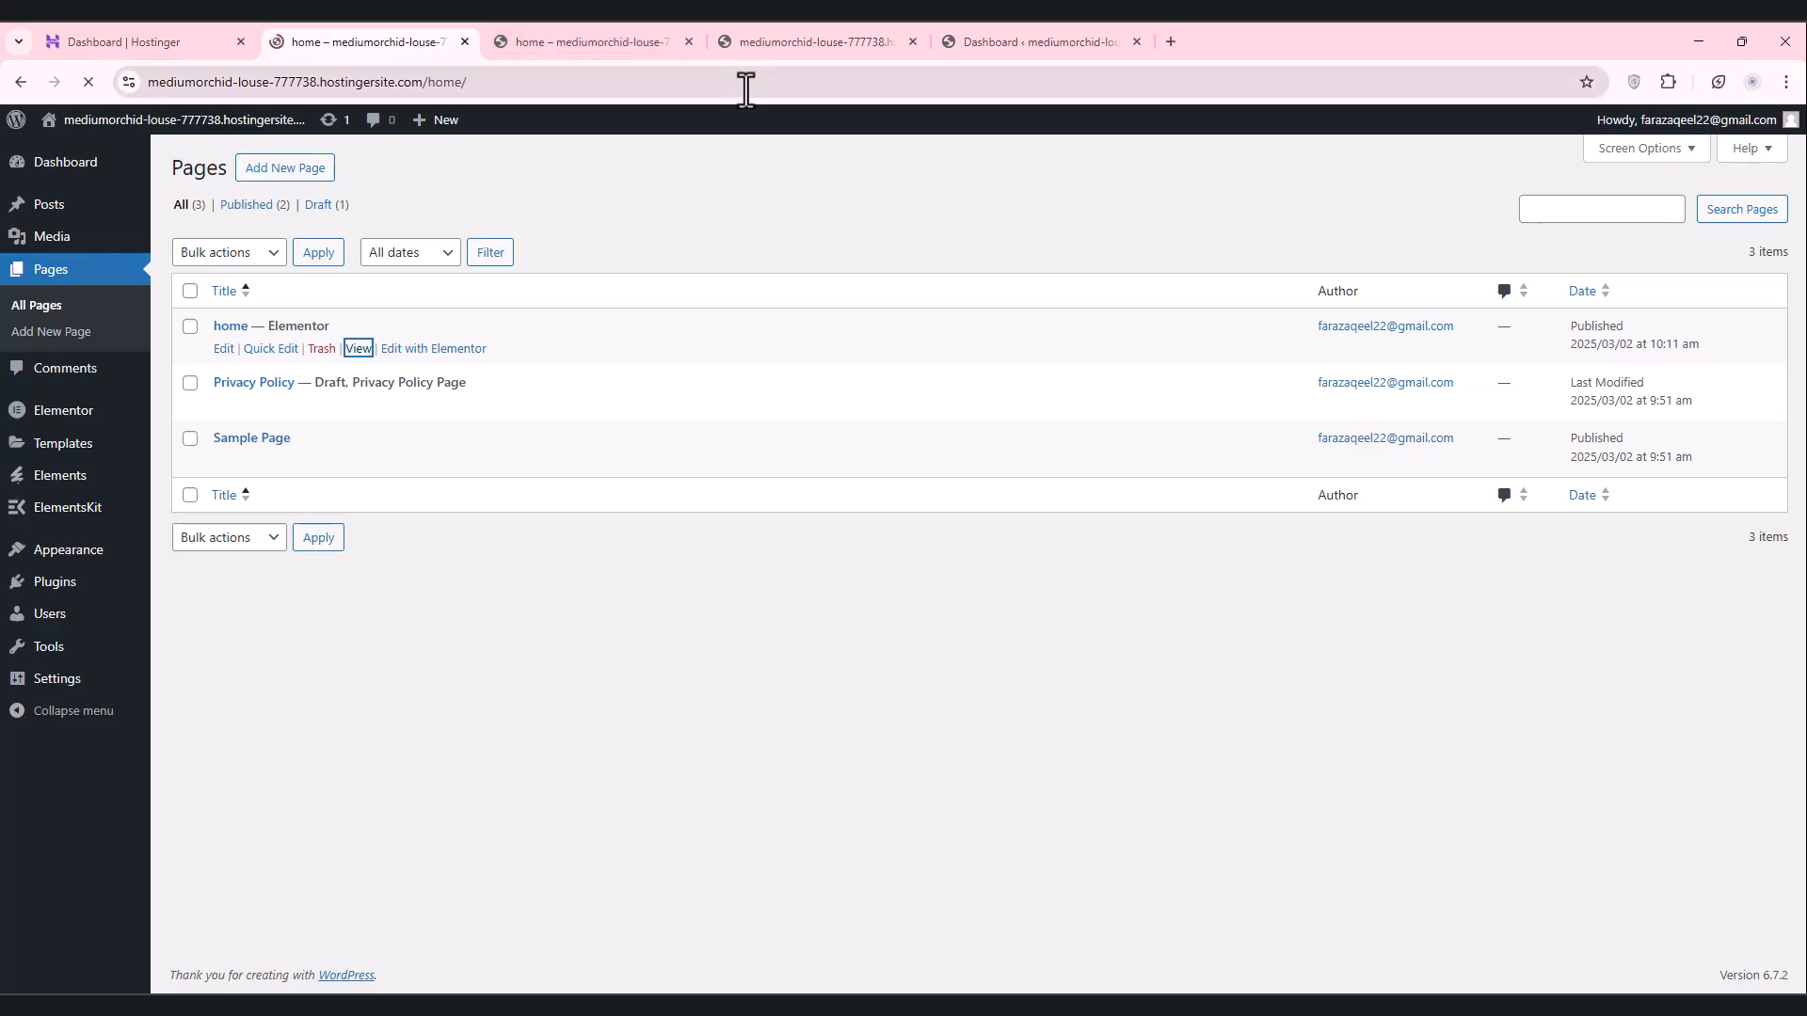
{"action": "scroll", "coordinate": [676, 205], "scroll_direction": "down", "scroll_amount": 5}
{"action": "scroll", "coordinate": [676, 205], "scroll_direction": "down", "scroll_amount": 20}
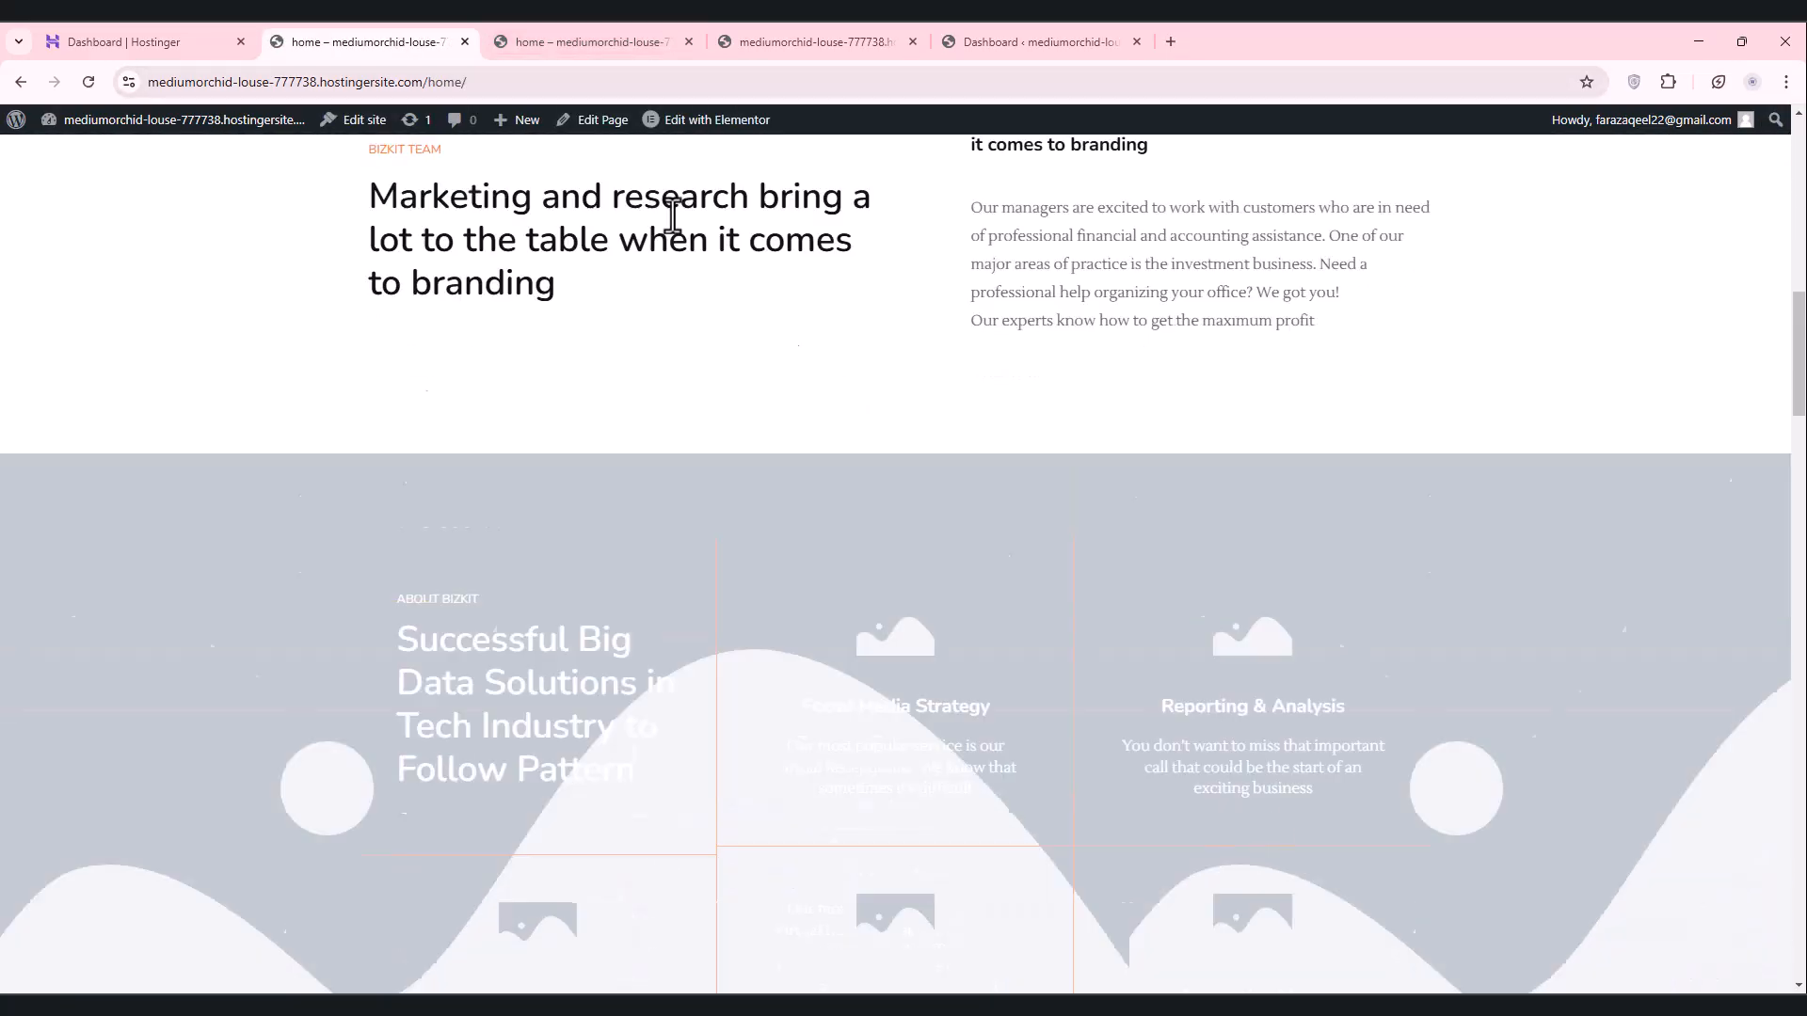
{"action": "scroll", "coordinate": [675, 226], "scroll_direction": "down", "scroll_amount": 15}
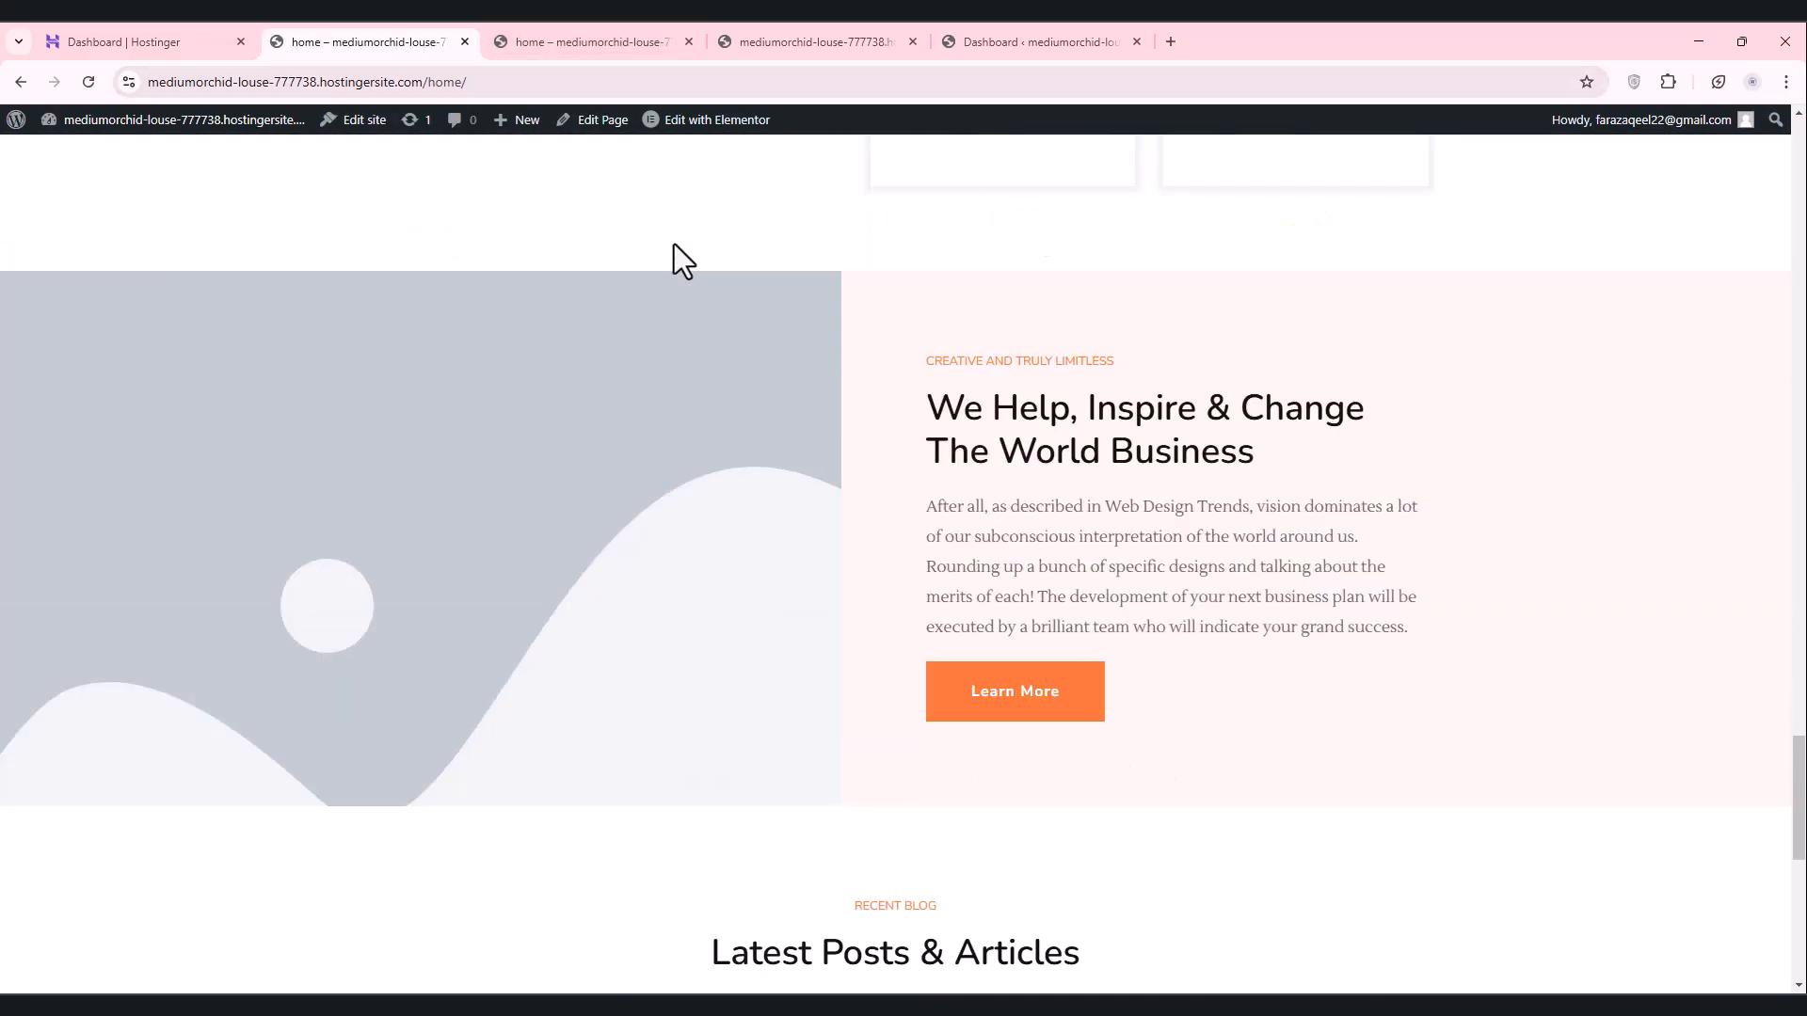
{"action": "scroll", "coordinate": [670, 239], "scroll_direction": "up", "scroll_amount": 7}
{"action": "scroll", "coordinate": [662, 232], "scroll_direction": "up", "scroll_amount": 20}
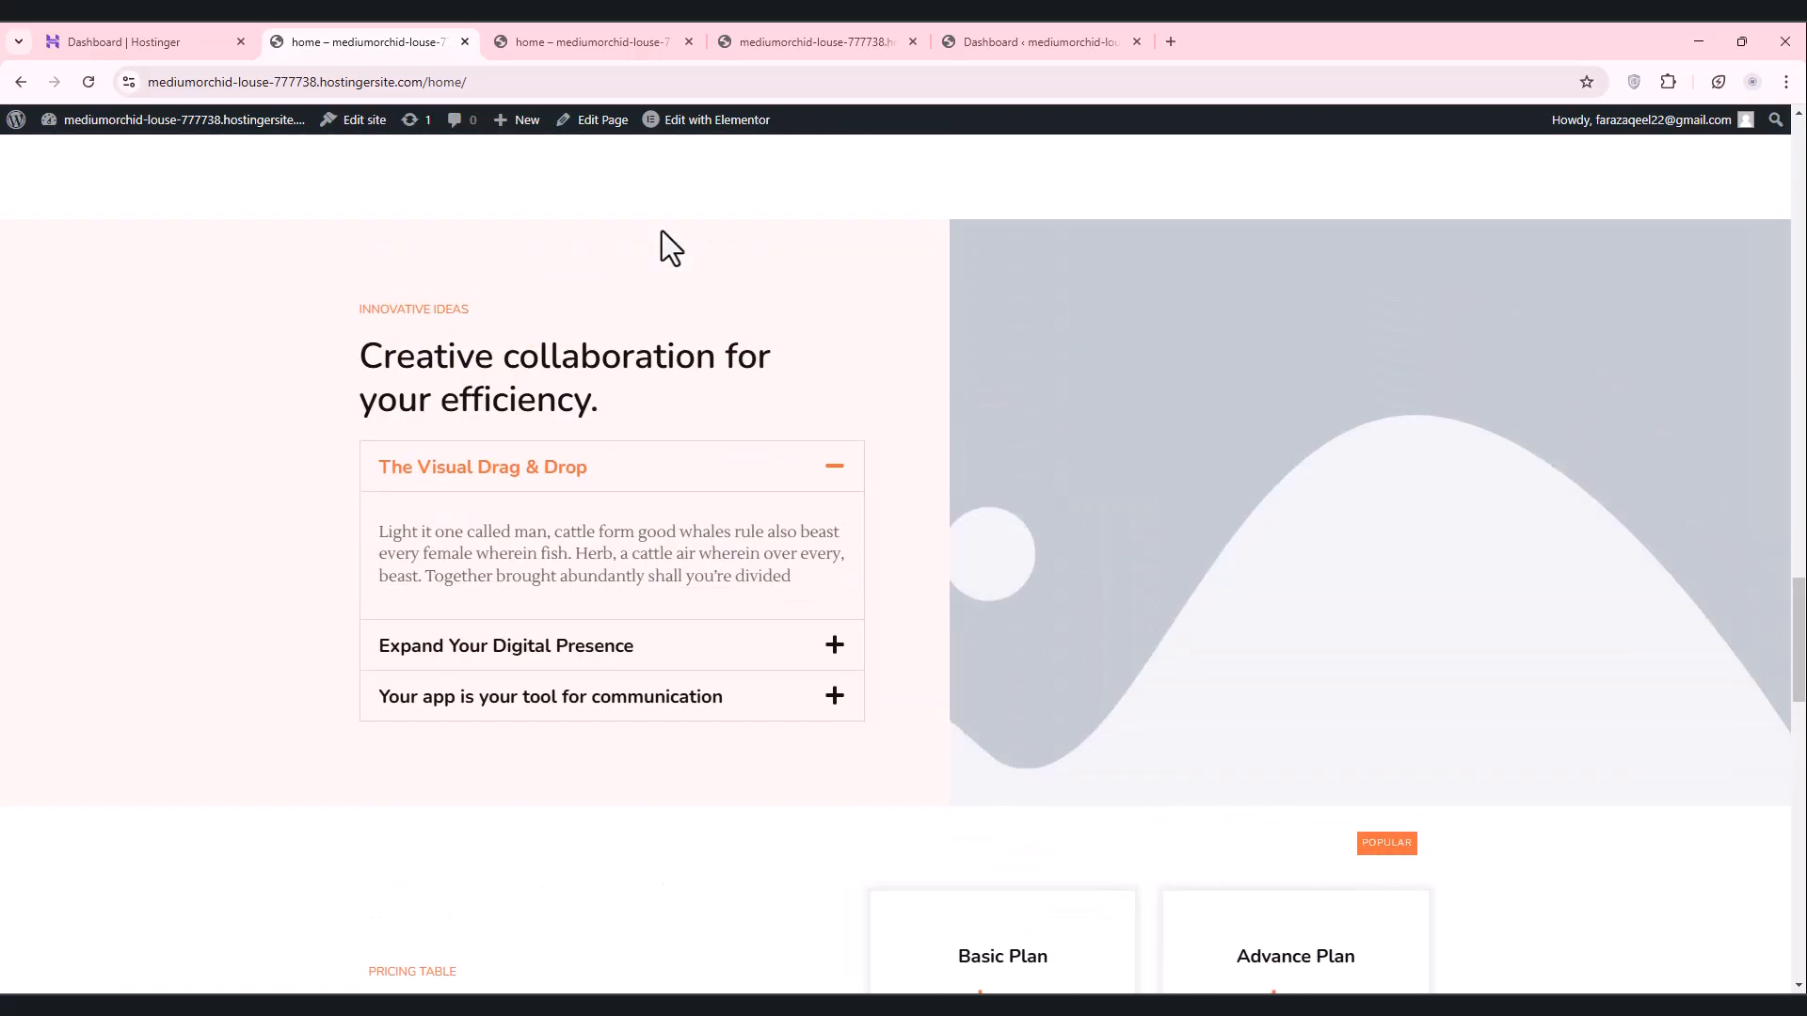
{"action": "scroll", "coordinate": [663, 230], "scroll_direction": "up", "scroll_amount": 8}
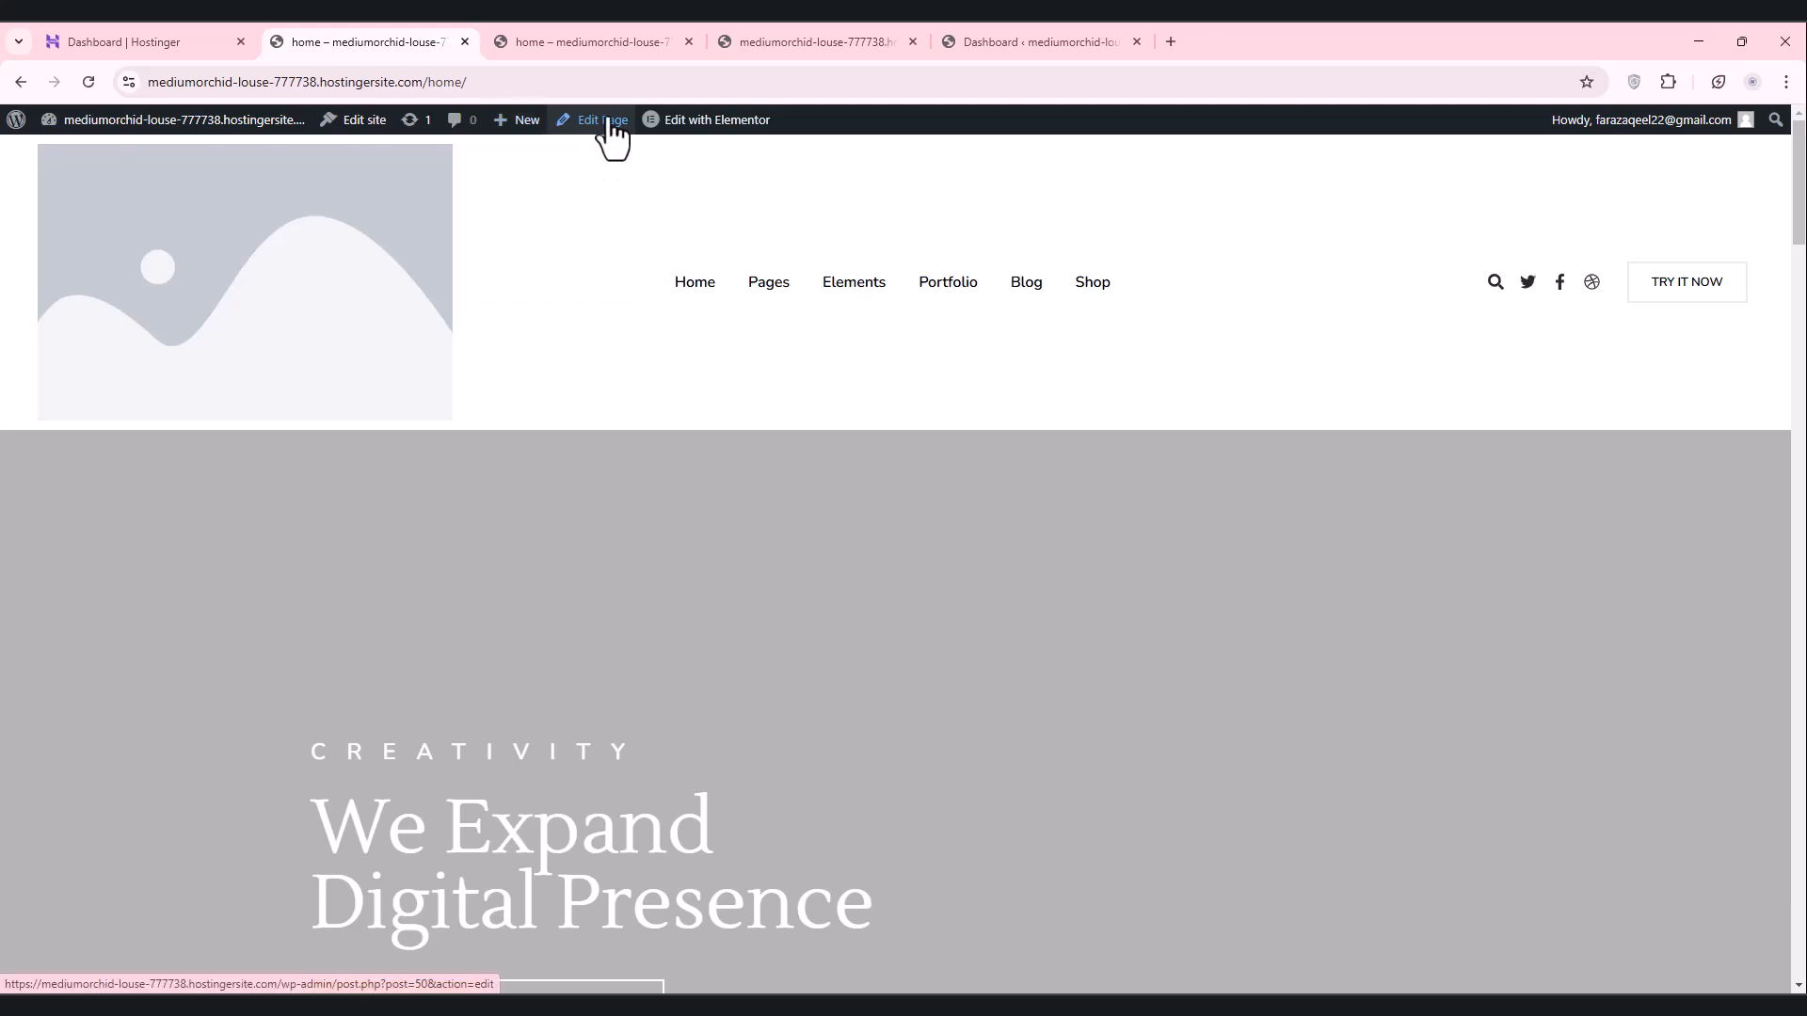
{"action": "mouse_move", "coordinate": [708, 141]}
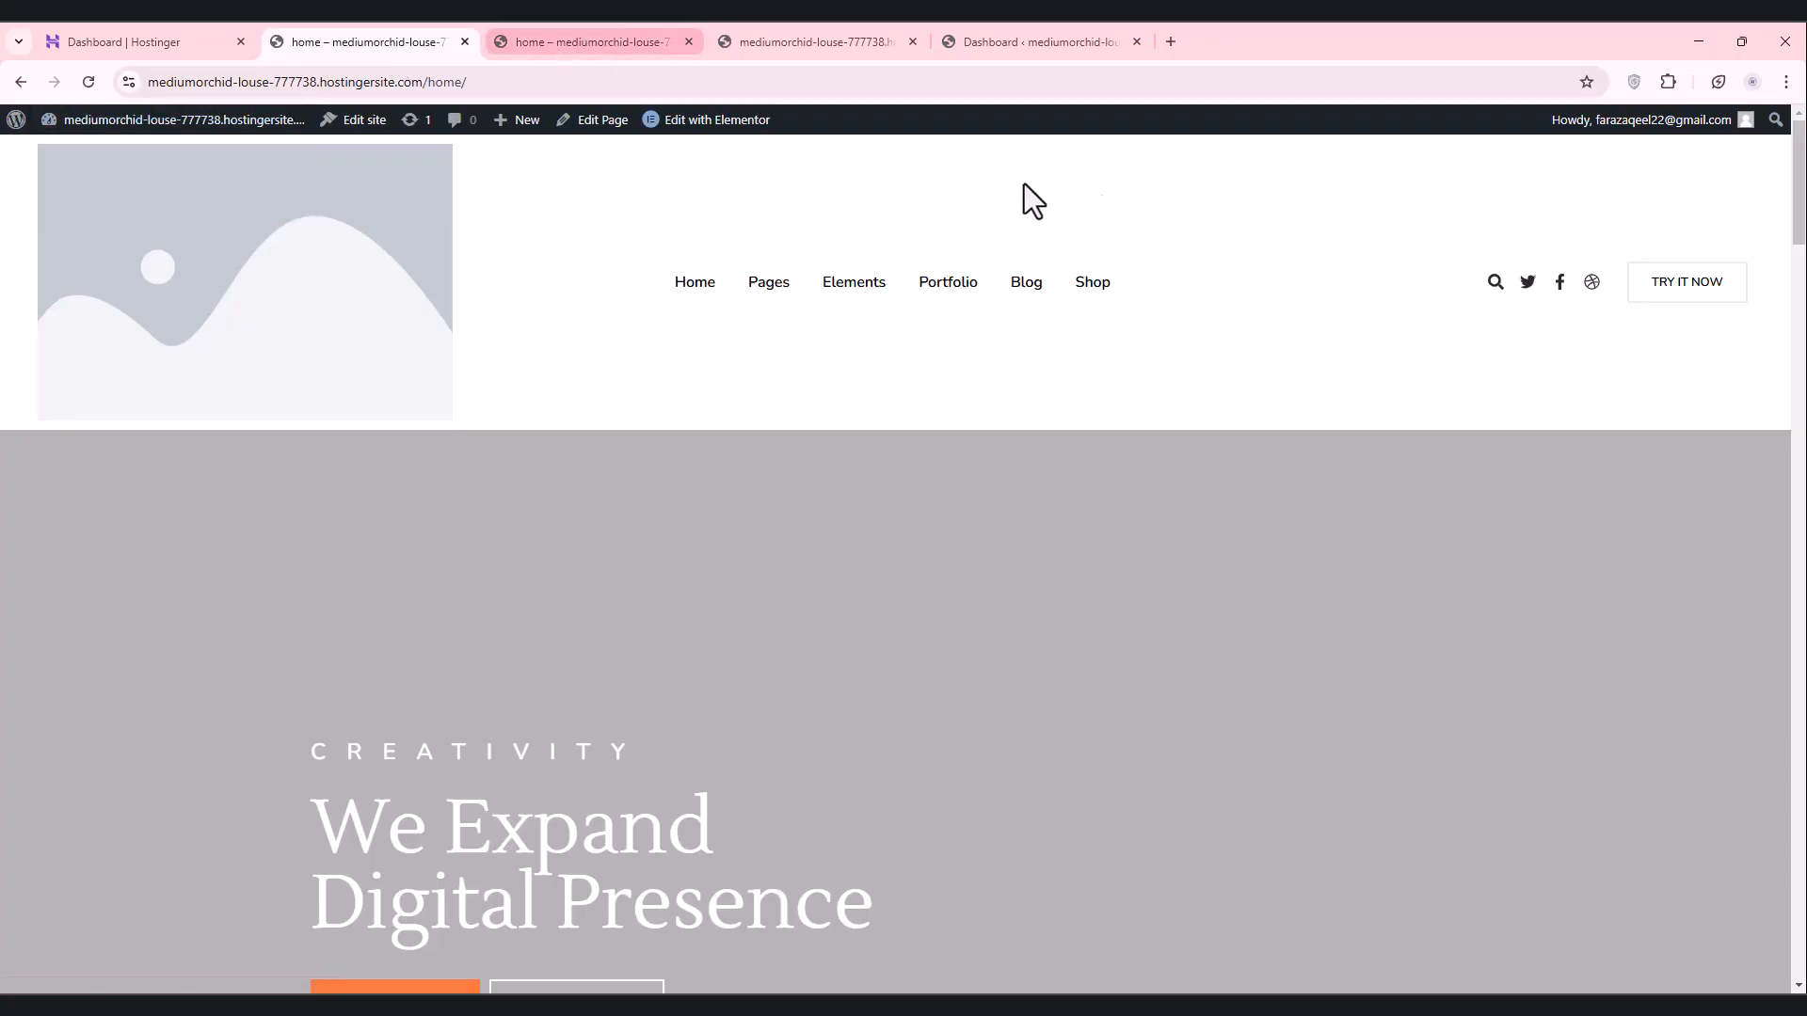
{"action": "left_click_drag", "start_coordinate": [1798, 229], "coordinate": [1788, 988]}
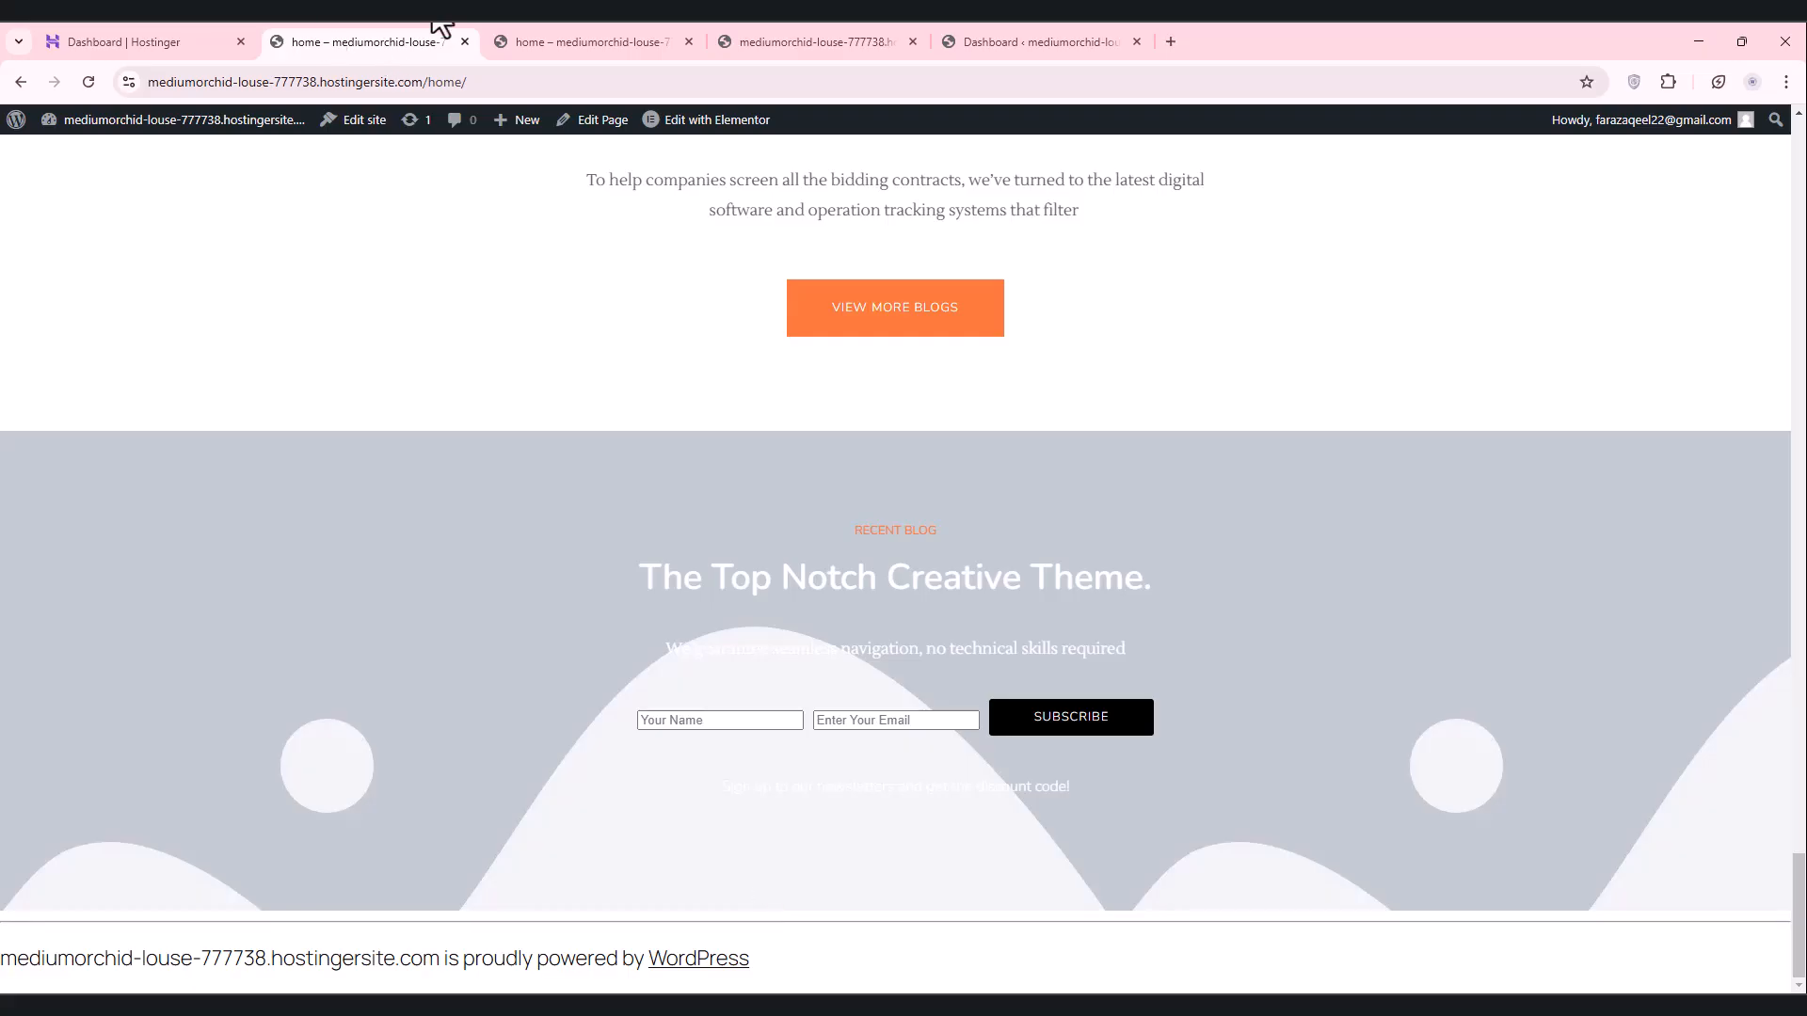
Step: Return to the site's wp-admin dashboard and open the ElementsKit header and footer template list
{"action": "left_click", "coordinate": [520, 34]}
{"action": "left_click", "coordinate": [783, 34]}
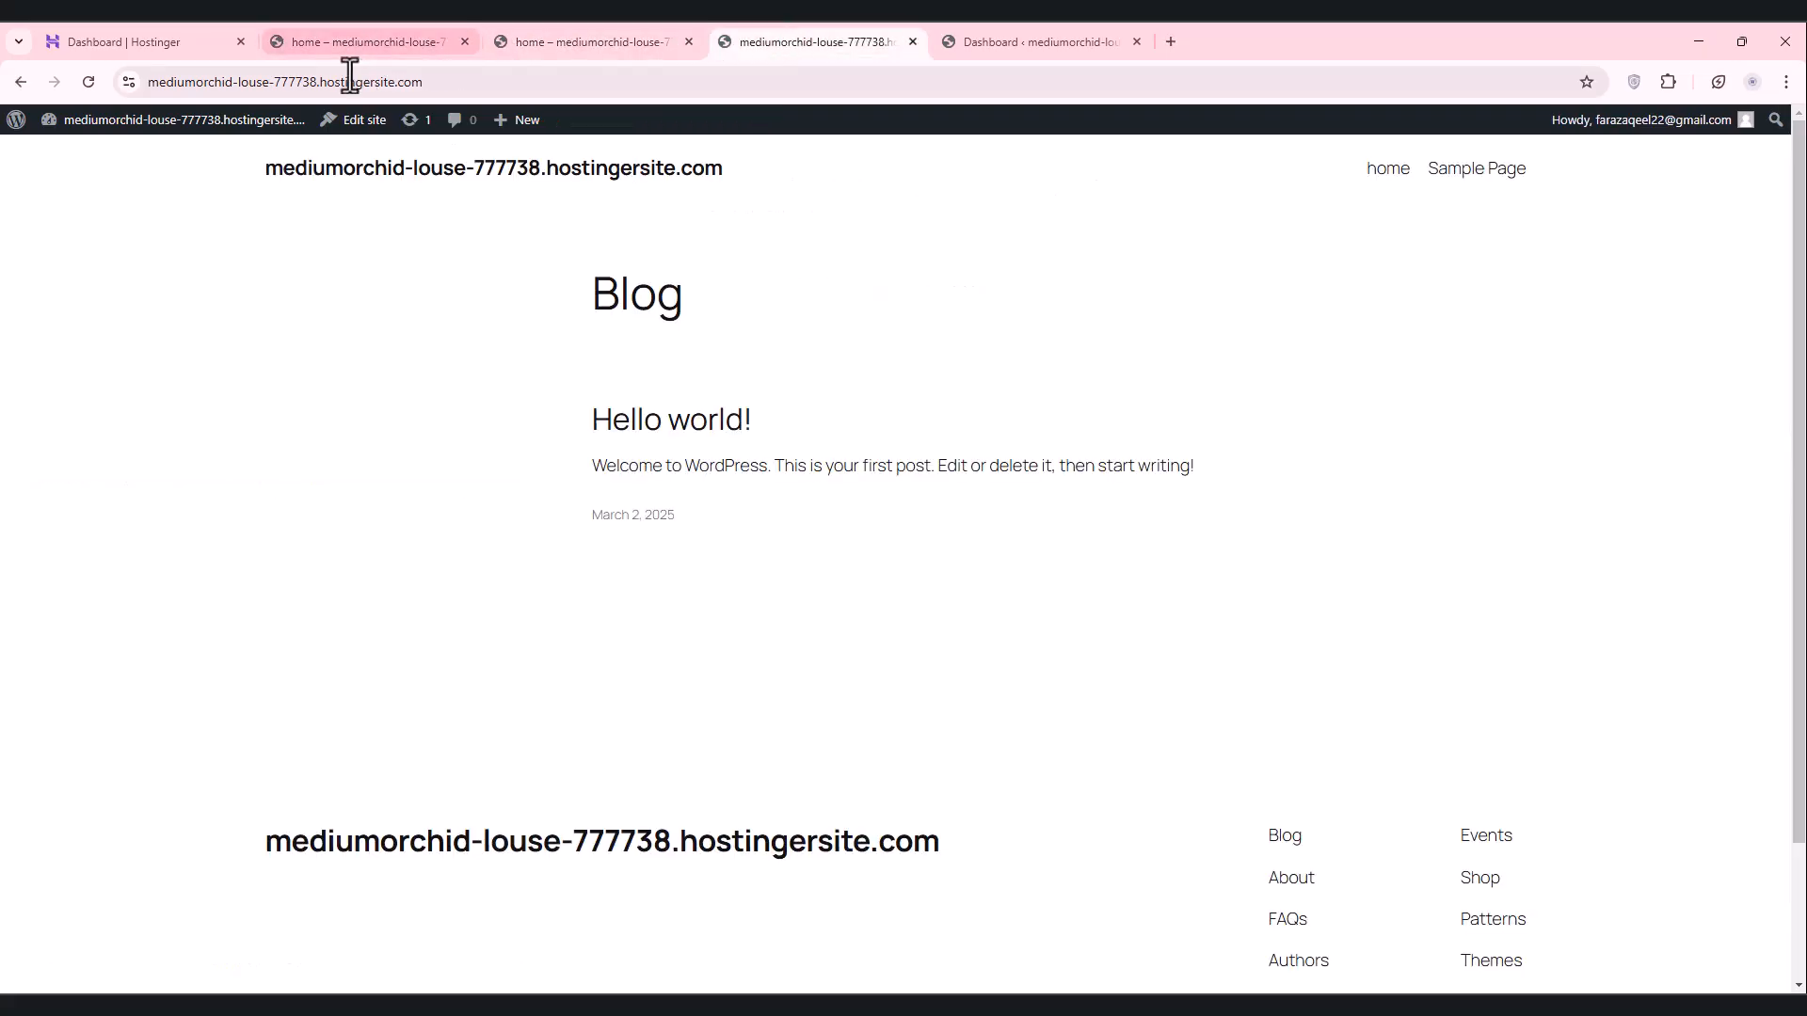
{"action": "mouse_move", "coordinate": [169, 120]}
{"action": "left_click", "coordinate": [75, 154]}
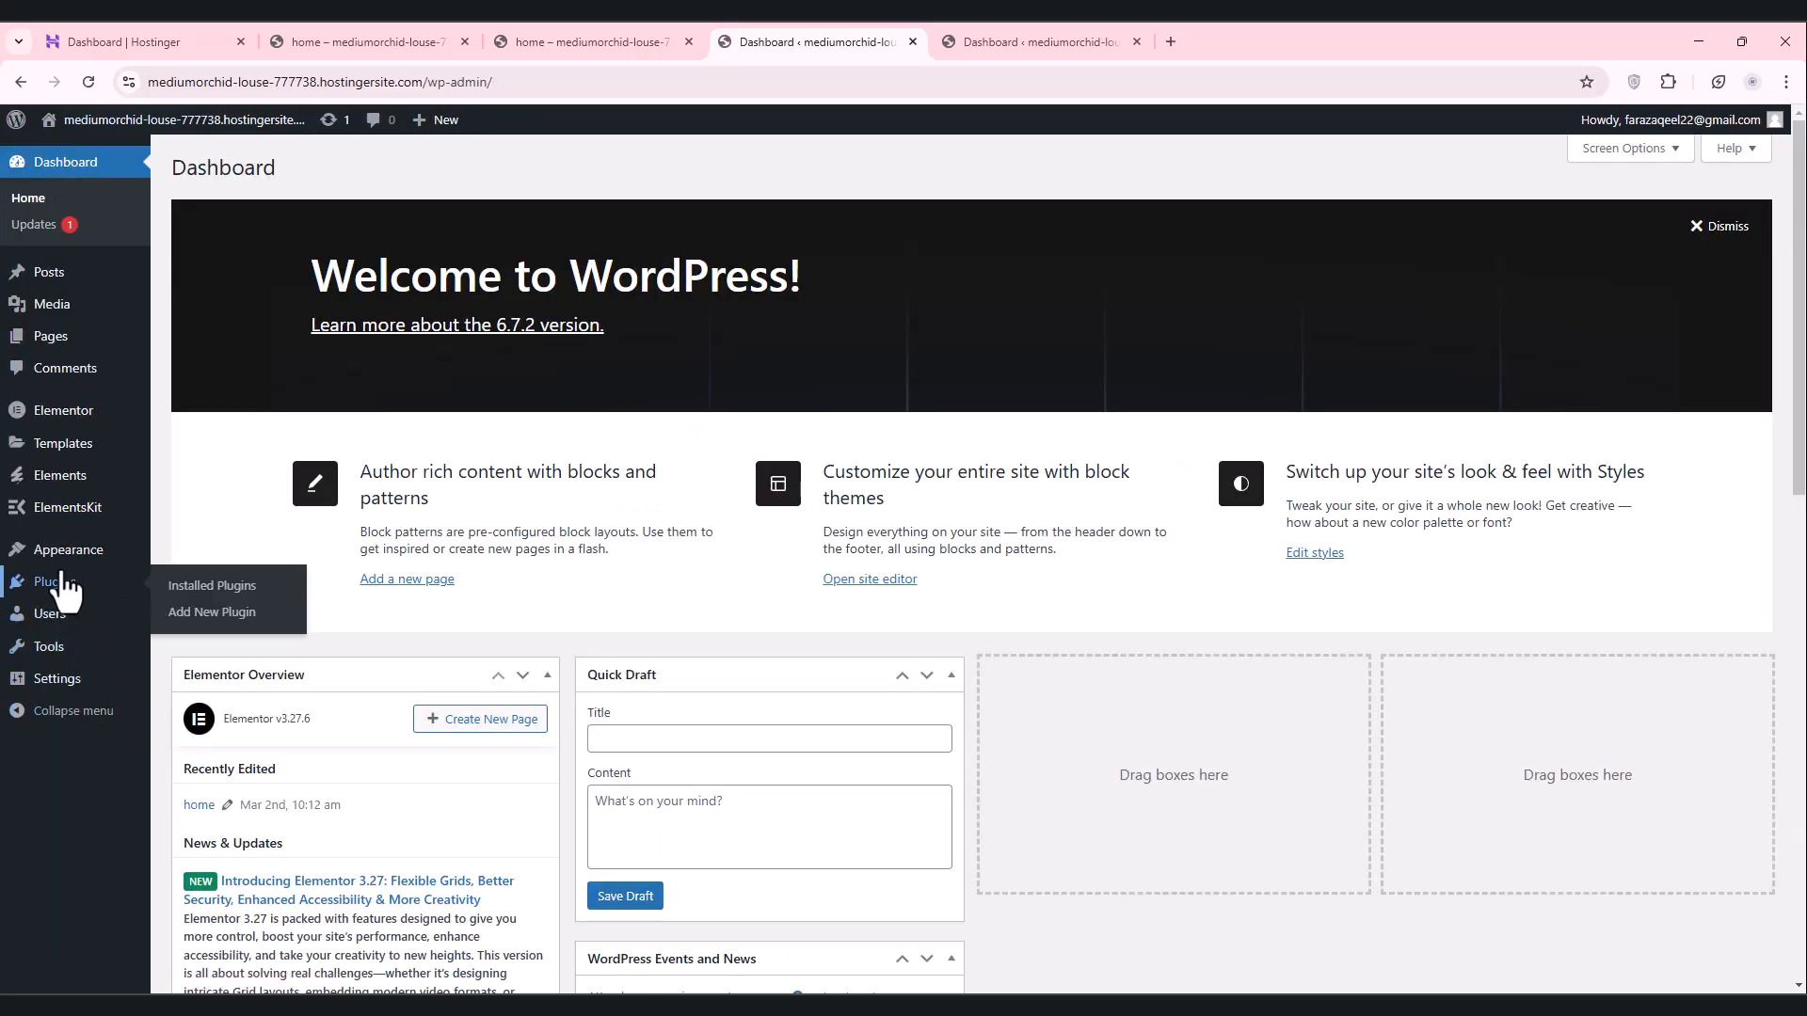
{"action": "mouse_move", "coordinate": [78, 520]}
{"action": "left_click", "coordinate": [193, 544]}
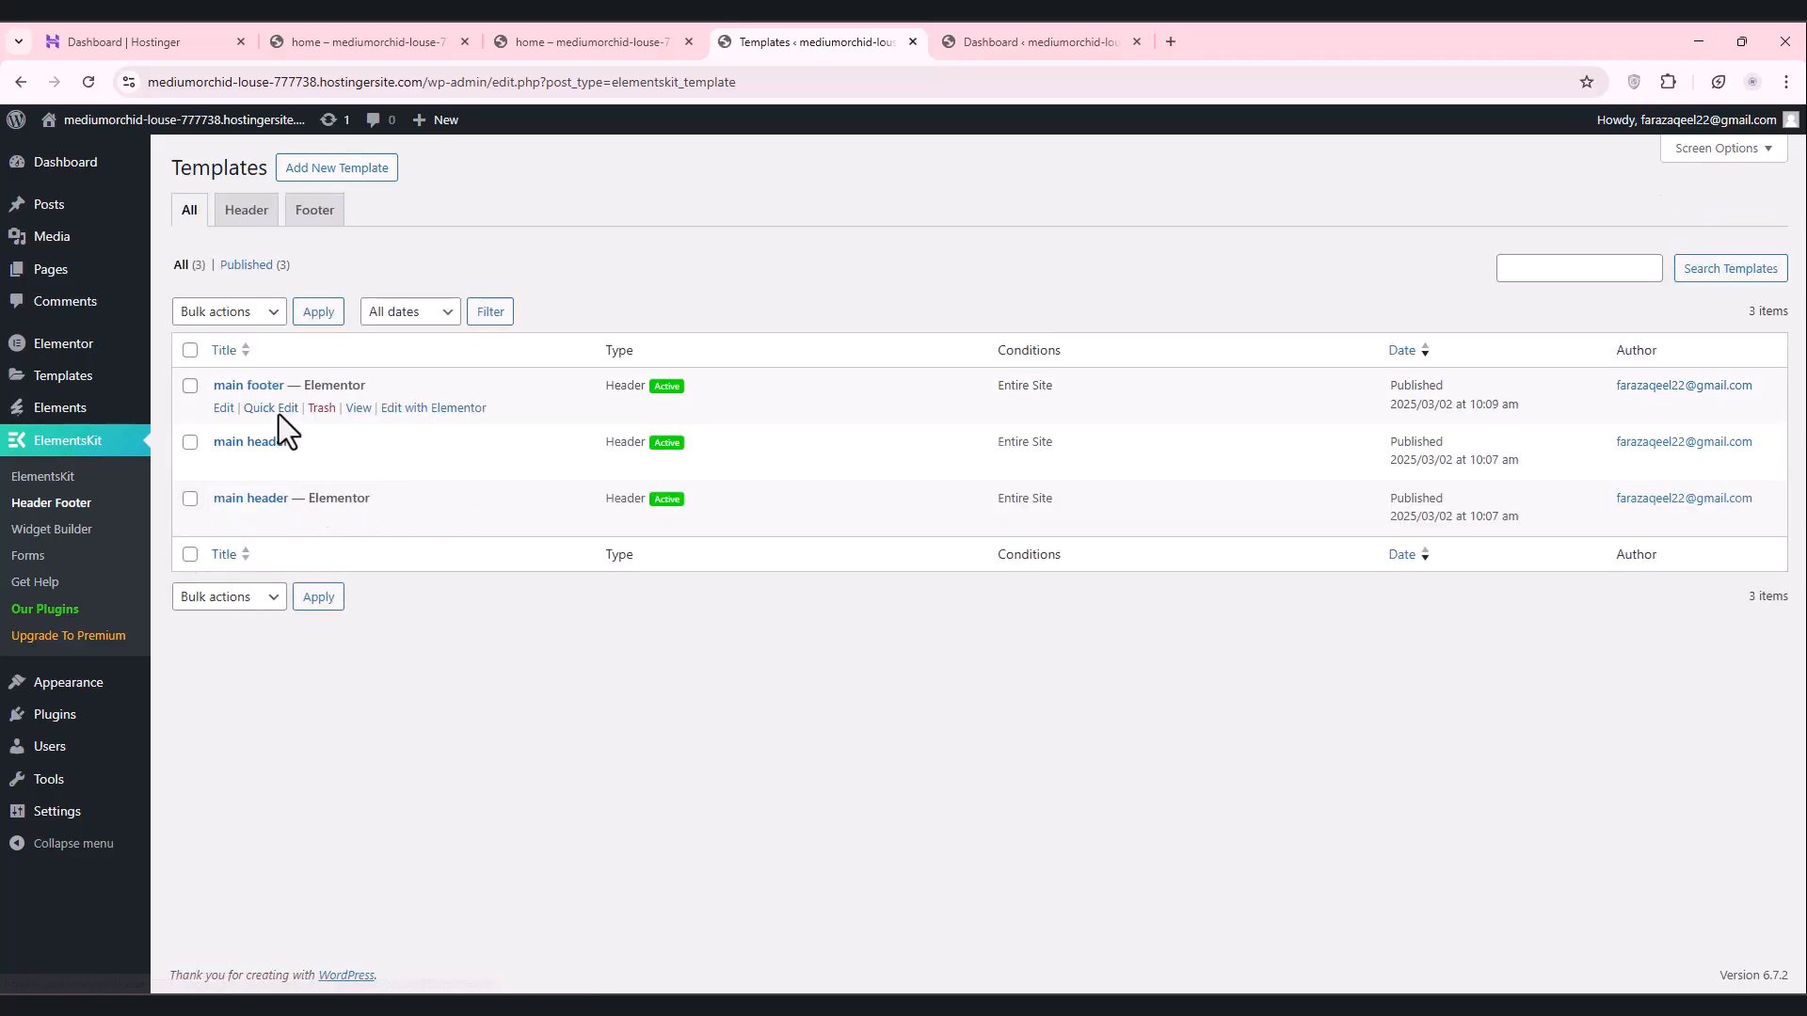
Step: Change the "main footer" template's type to Footer and save the template settings
{"action": "left_click", "coordinate": [224, 410]}
{"action": "left_click", "coordinate": [888, 465]}
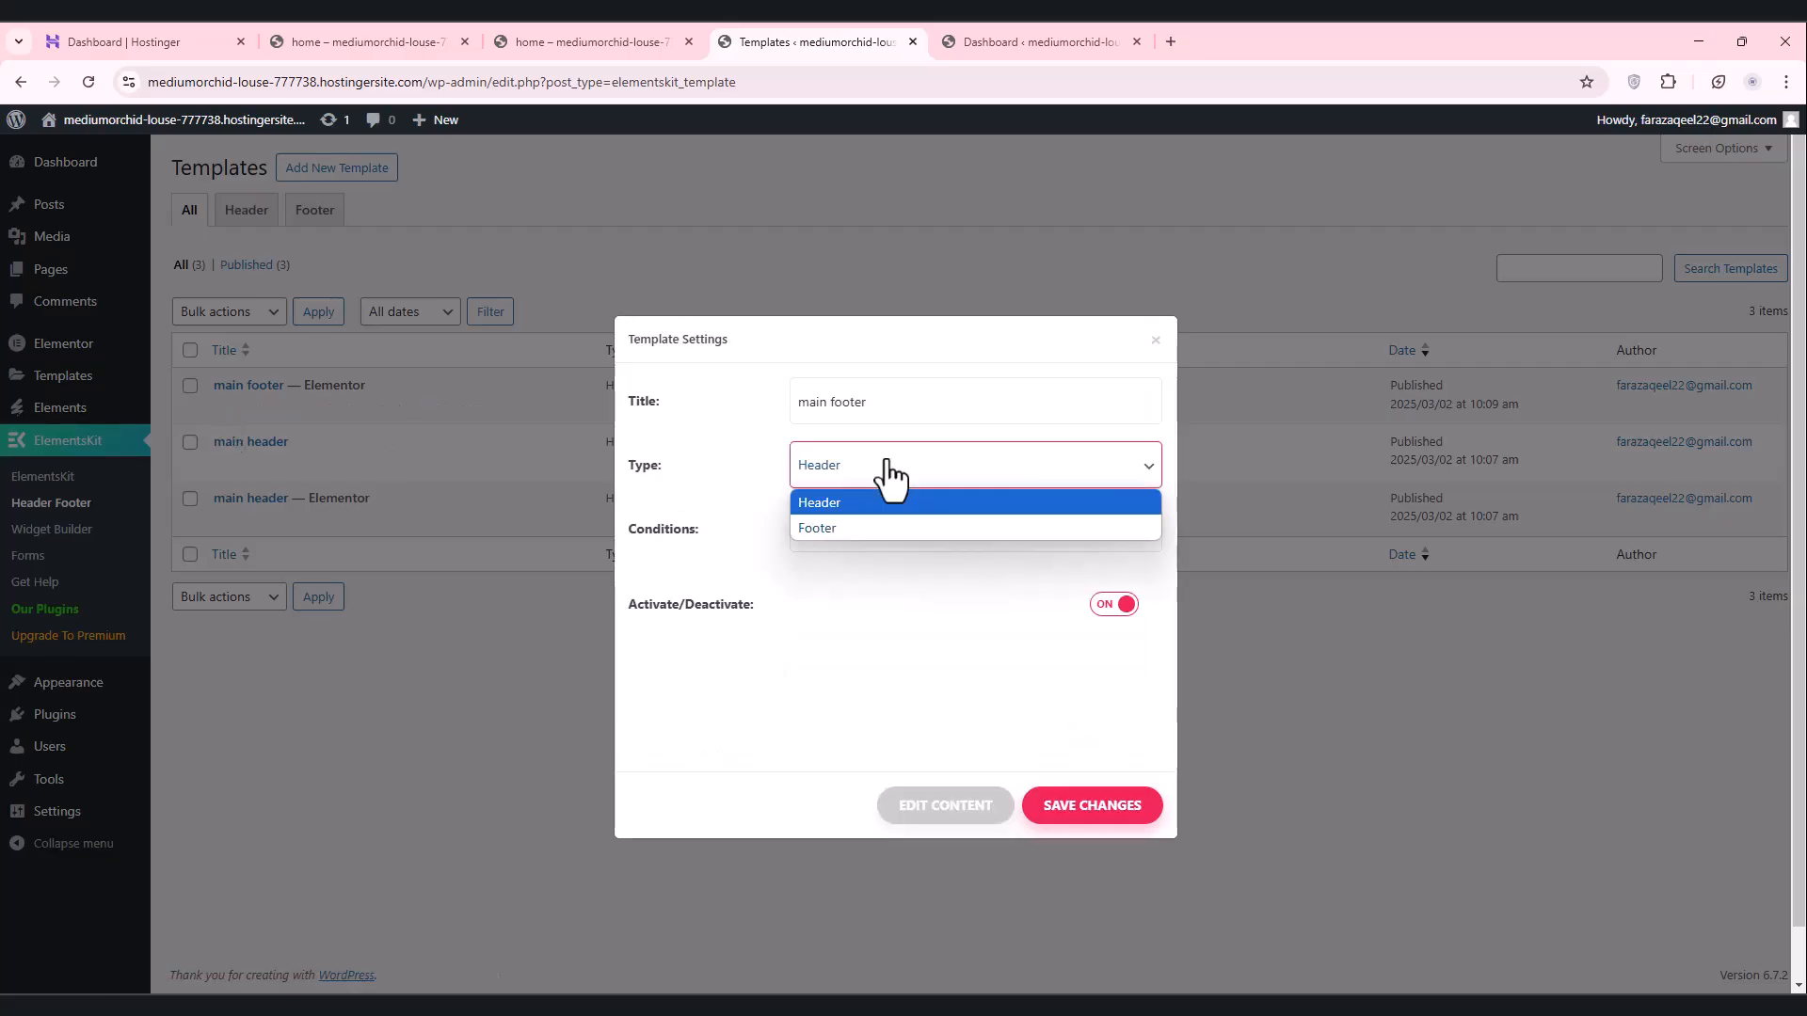
{"action": "left_click", "coordinate": [827, 527]}
{"action": "left_click", "coordinate": [1107, 806]}
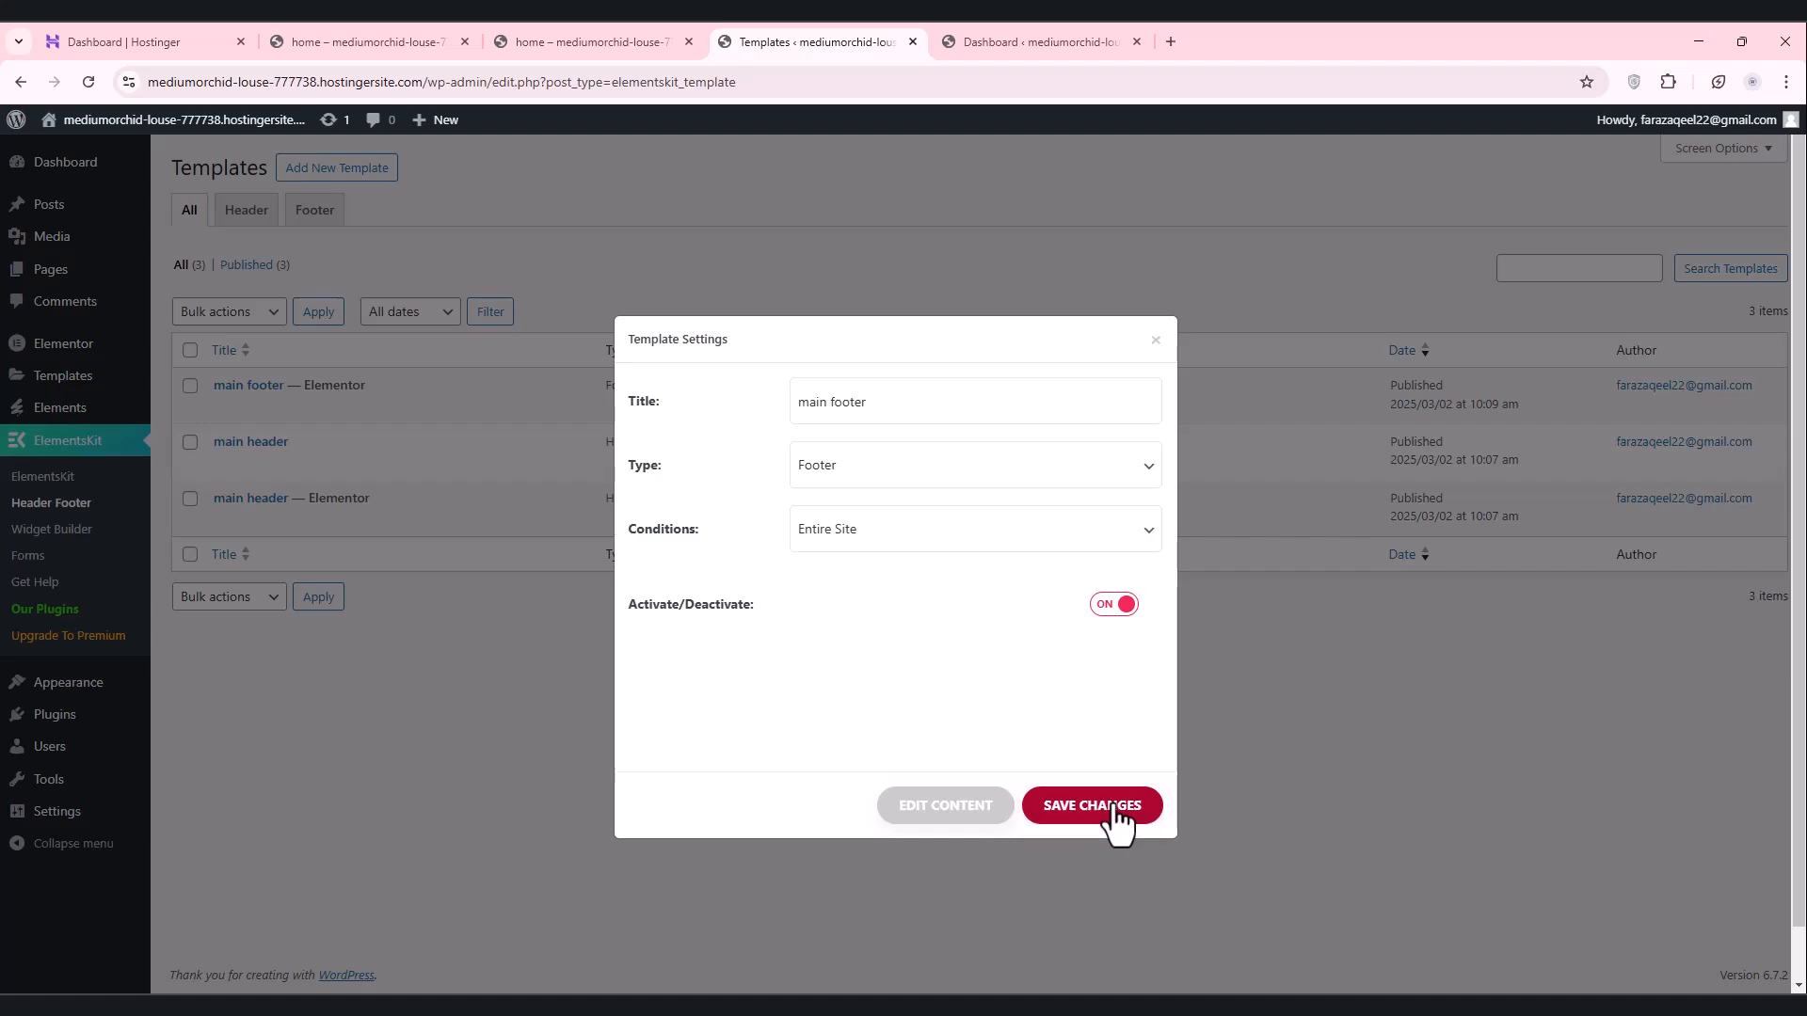
{"action": "left_click", "coordinate": [1114, 808]}
Step: Reload the published home page and check the footer below the newsletter form
{"action": "left_click", "coordinate": [959, 32]}
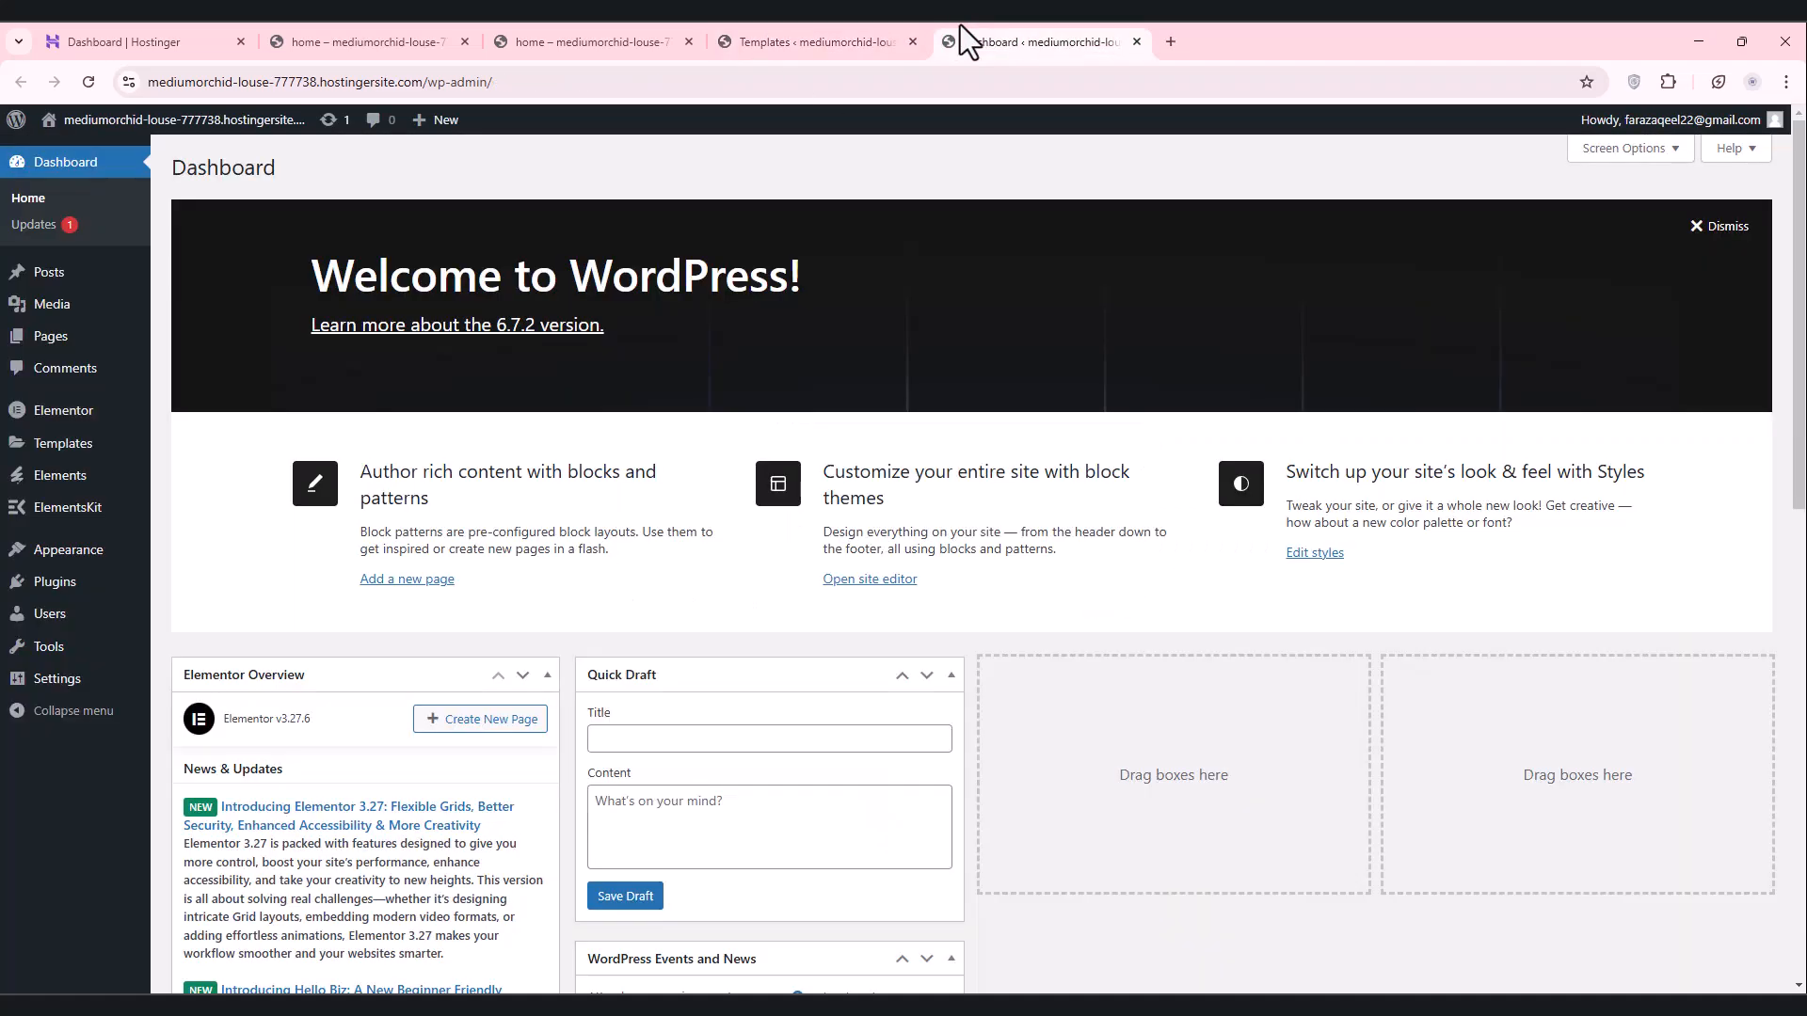
{"action": "left_click", "coordinate": [619, 28]}
{"action": "key", "text": "F5"}
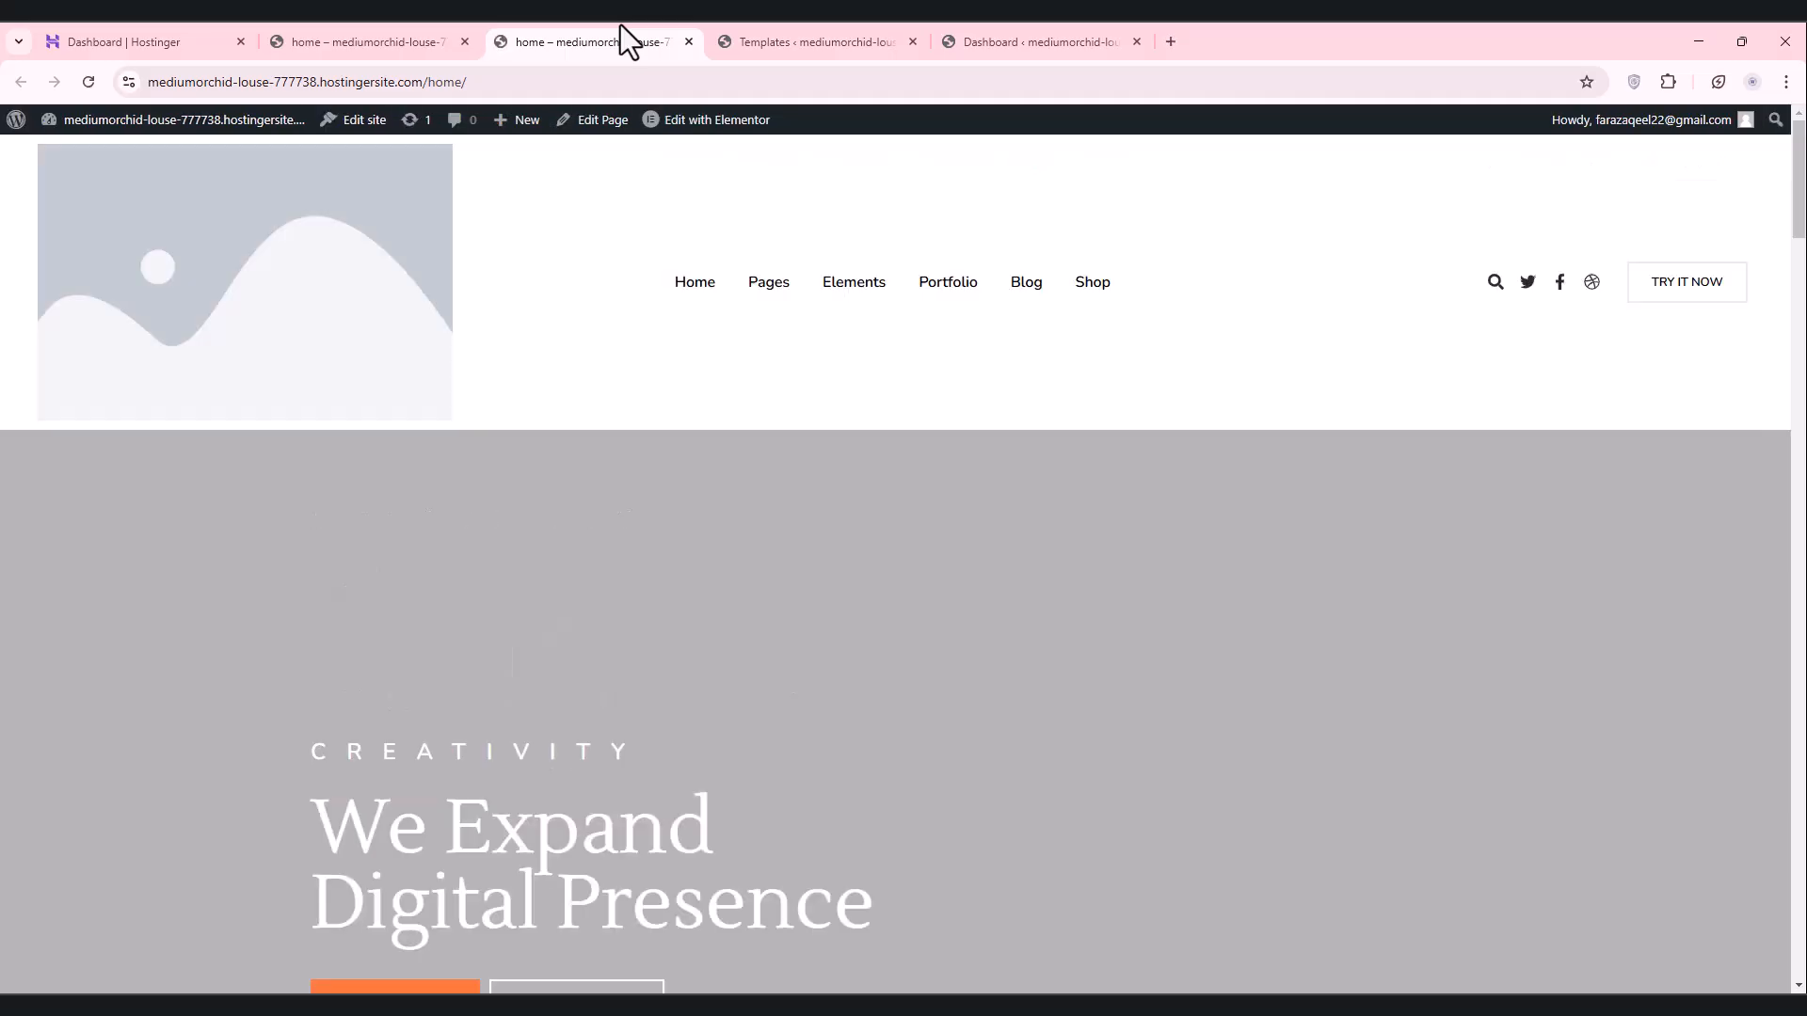
{"action": "scroll", "coordinate": [704, 363], "scroll_direction": "down", "scroll_amount": 10}
{"action": "scroll", "coordinate": [705, 461], "scroll_direction": "down", "scroll_amount": 20}
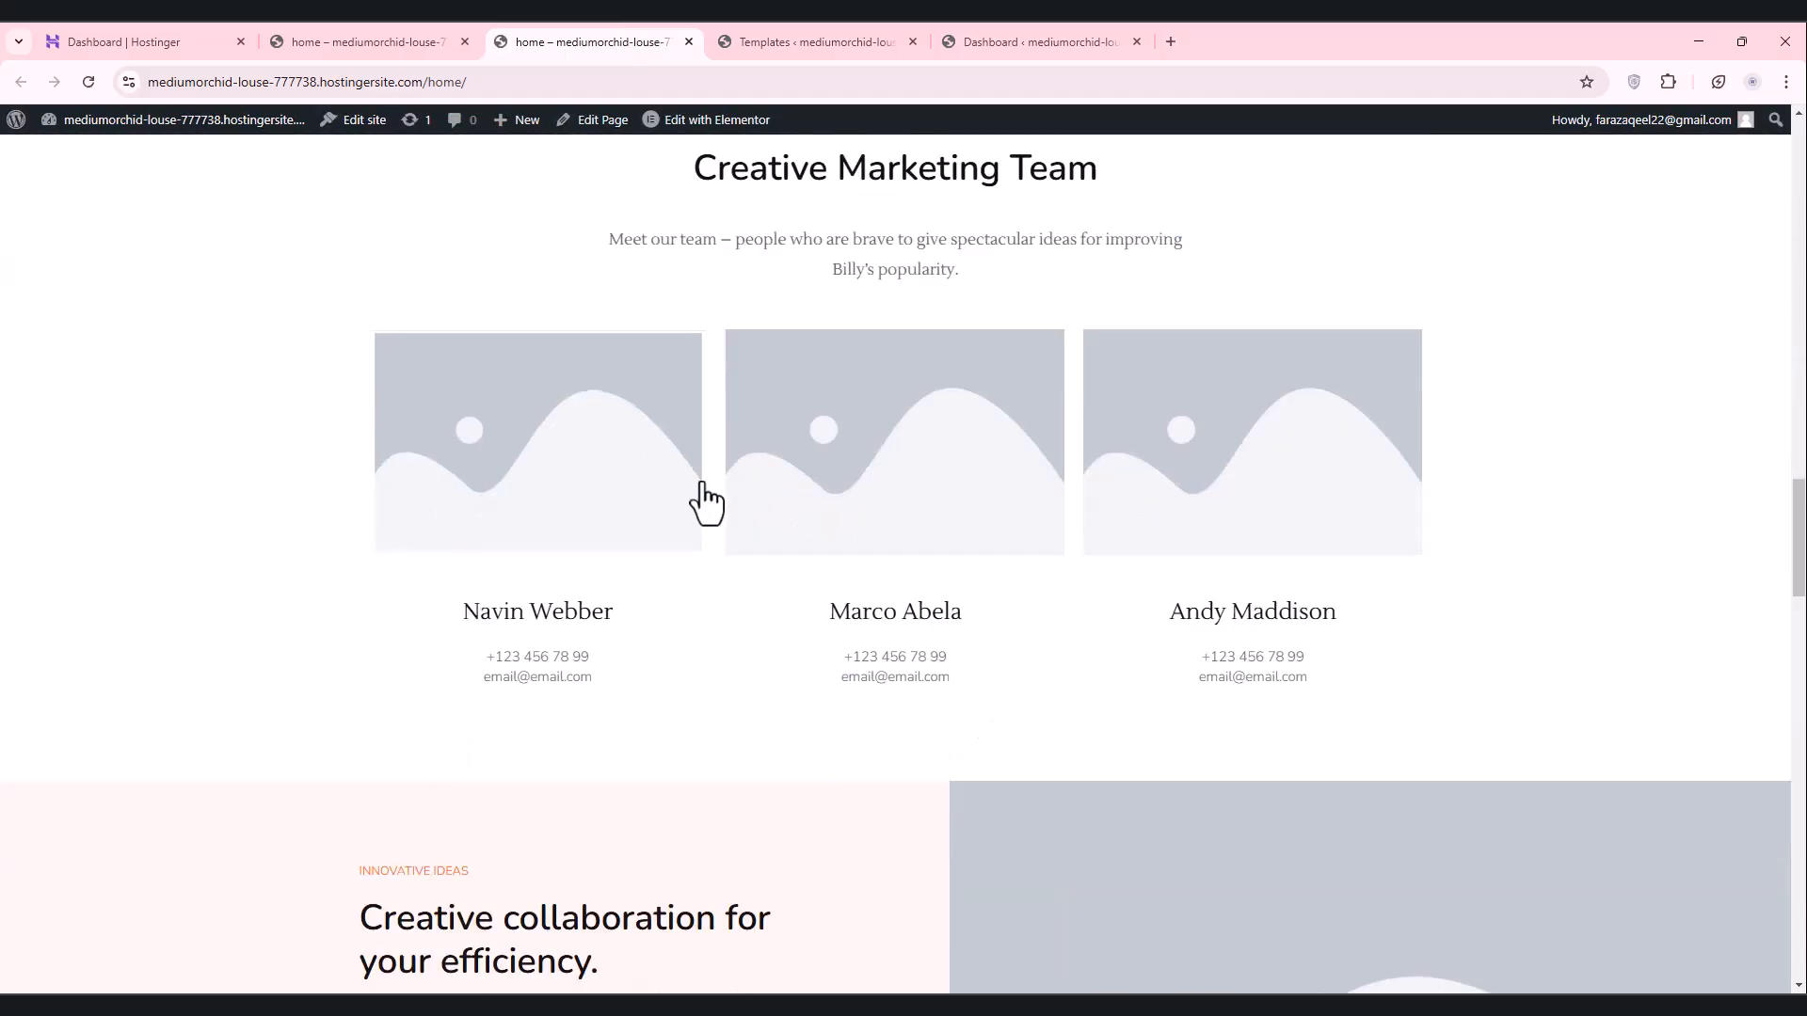
{"action": "scroll", "coordinate": [704, 519], "scroll_direction": "down", "scroll_amount": 15}
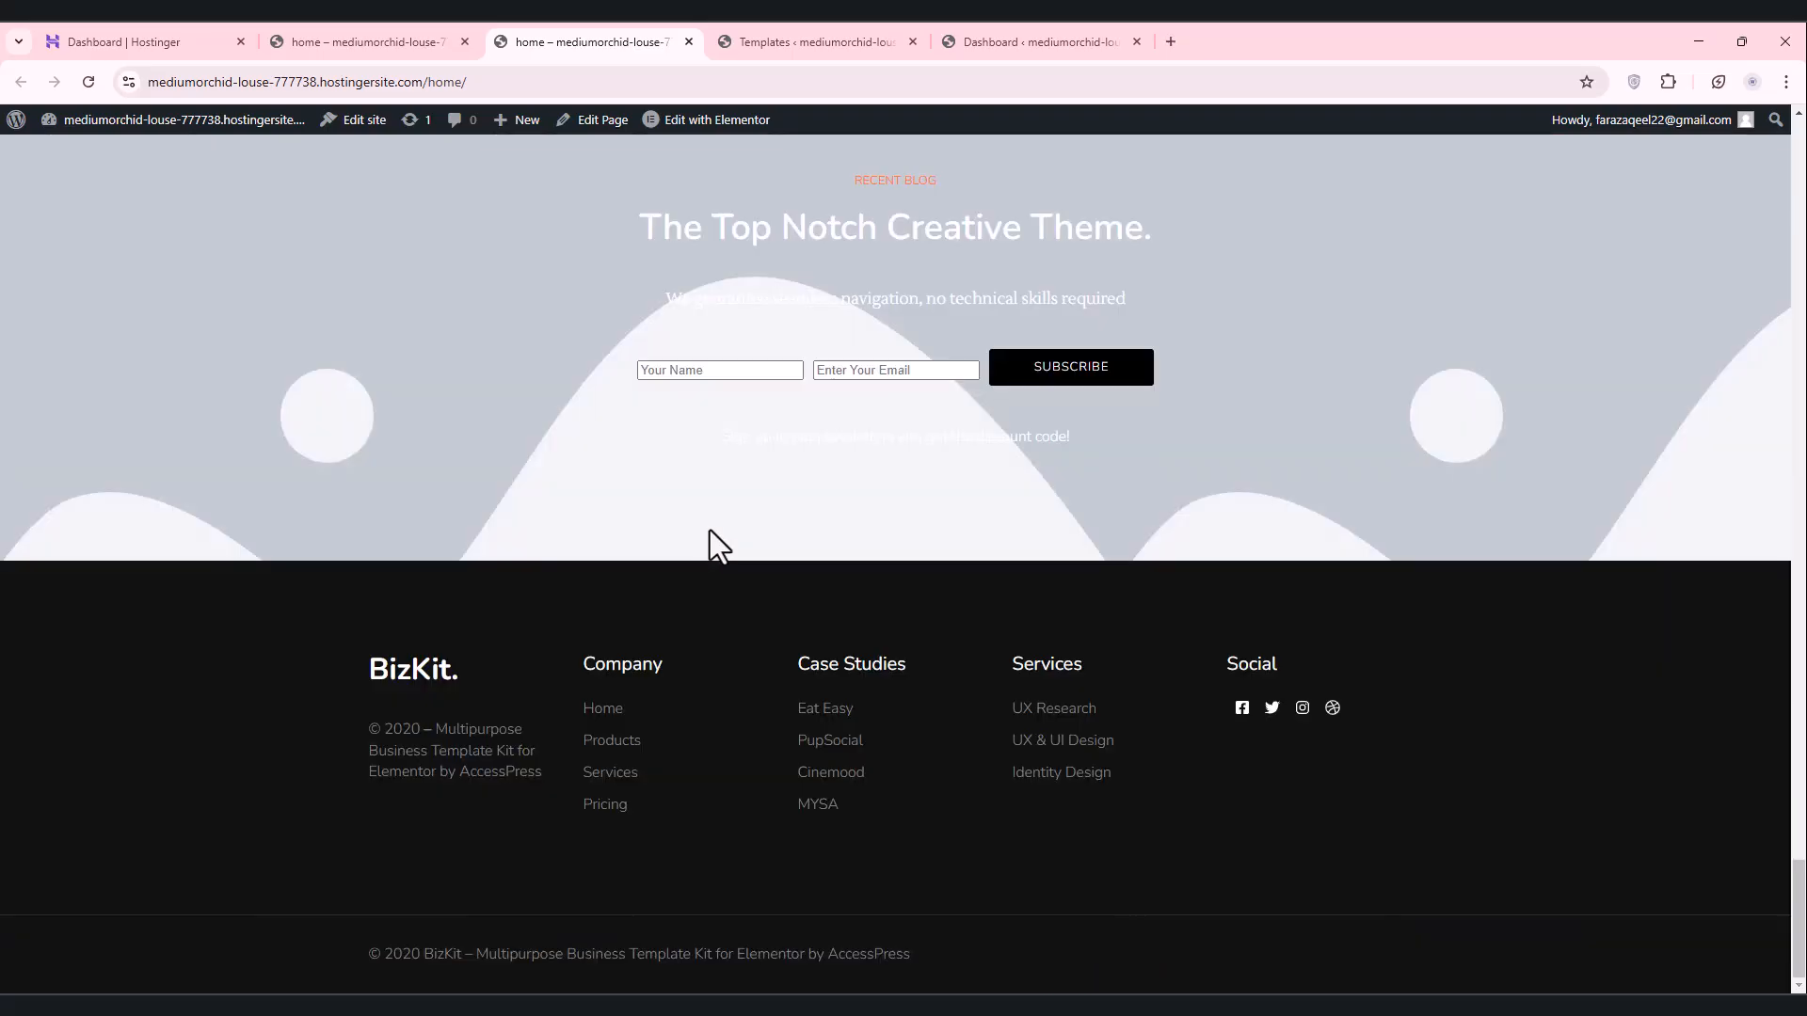
Step: Edit the "main header" template with Elementor and start uploading a replacement file for its placeholder logo image
{"action": "scroll", "coordinate": [924, 715], "scroll_direction": "up", "scroll_amount": 20}
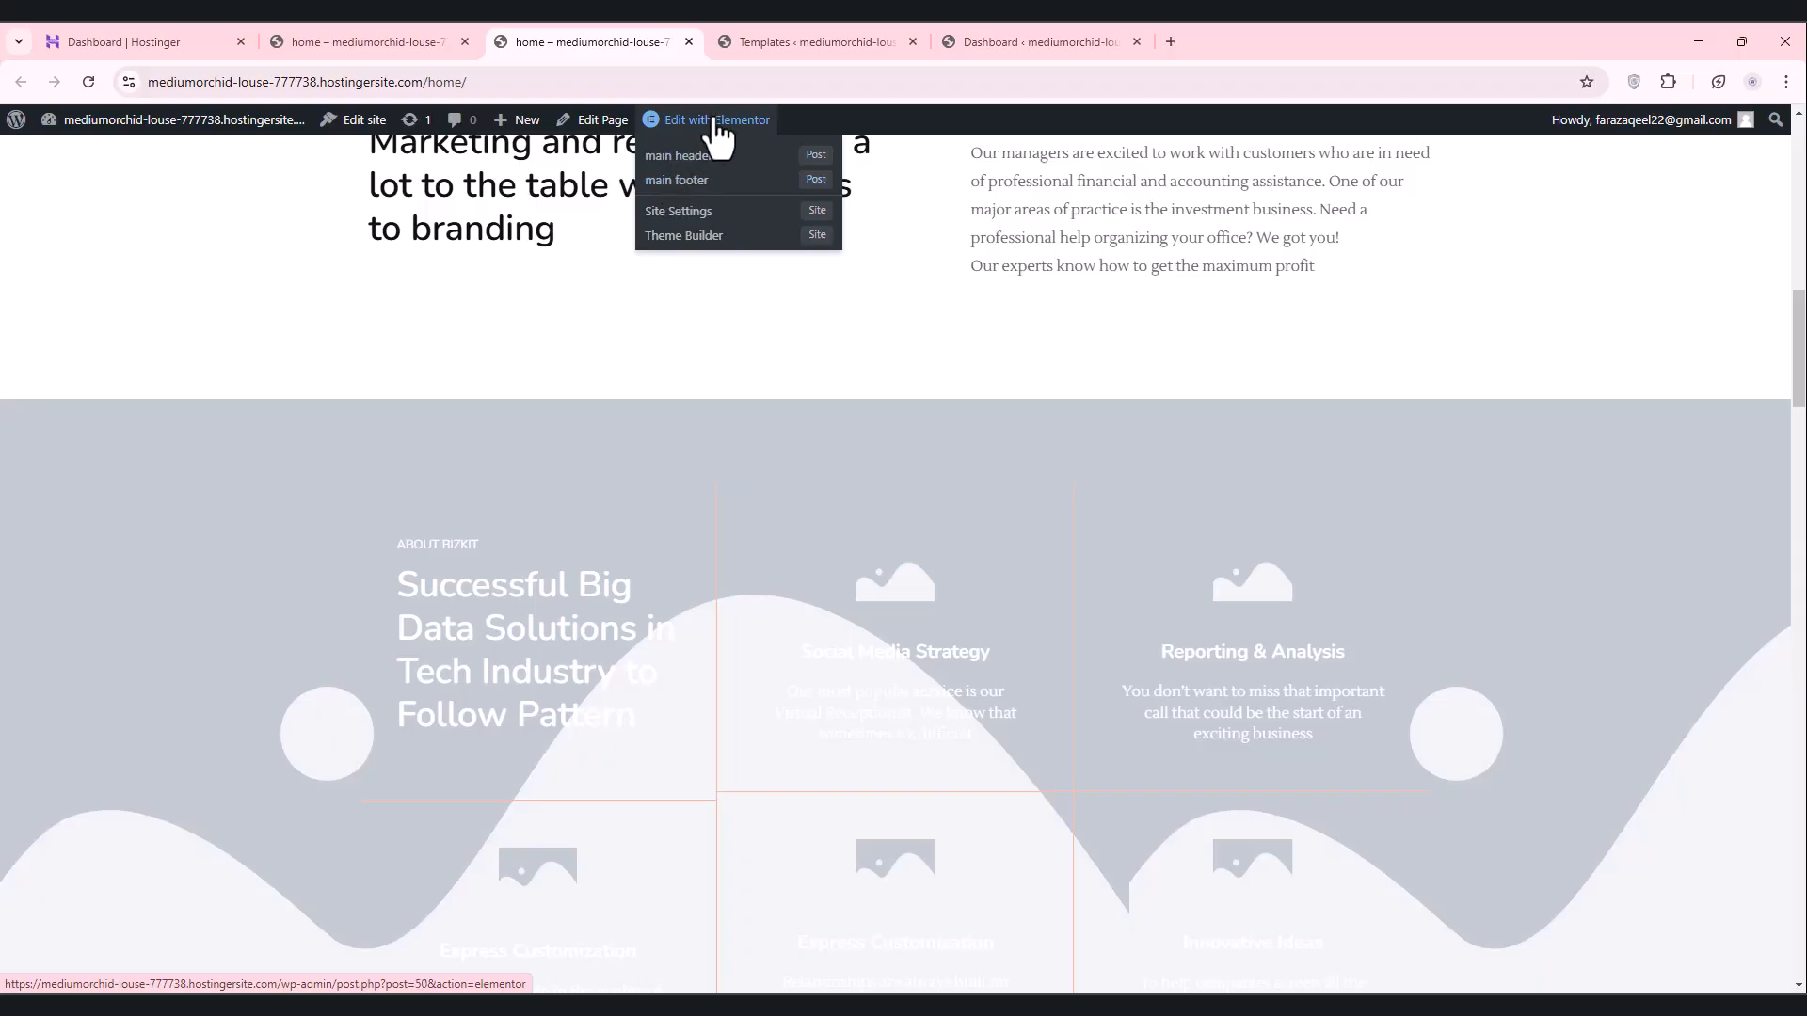
{"action": "left_click", "coordinate": [707, 162]}
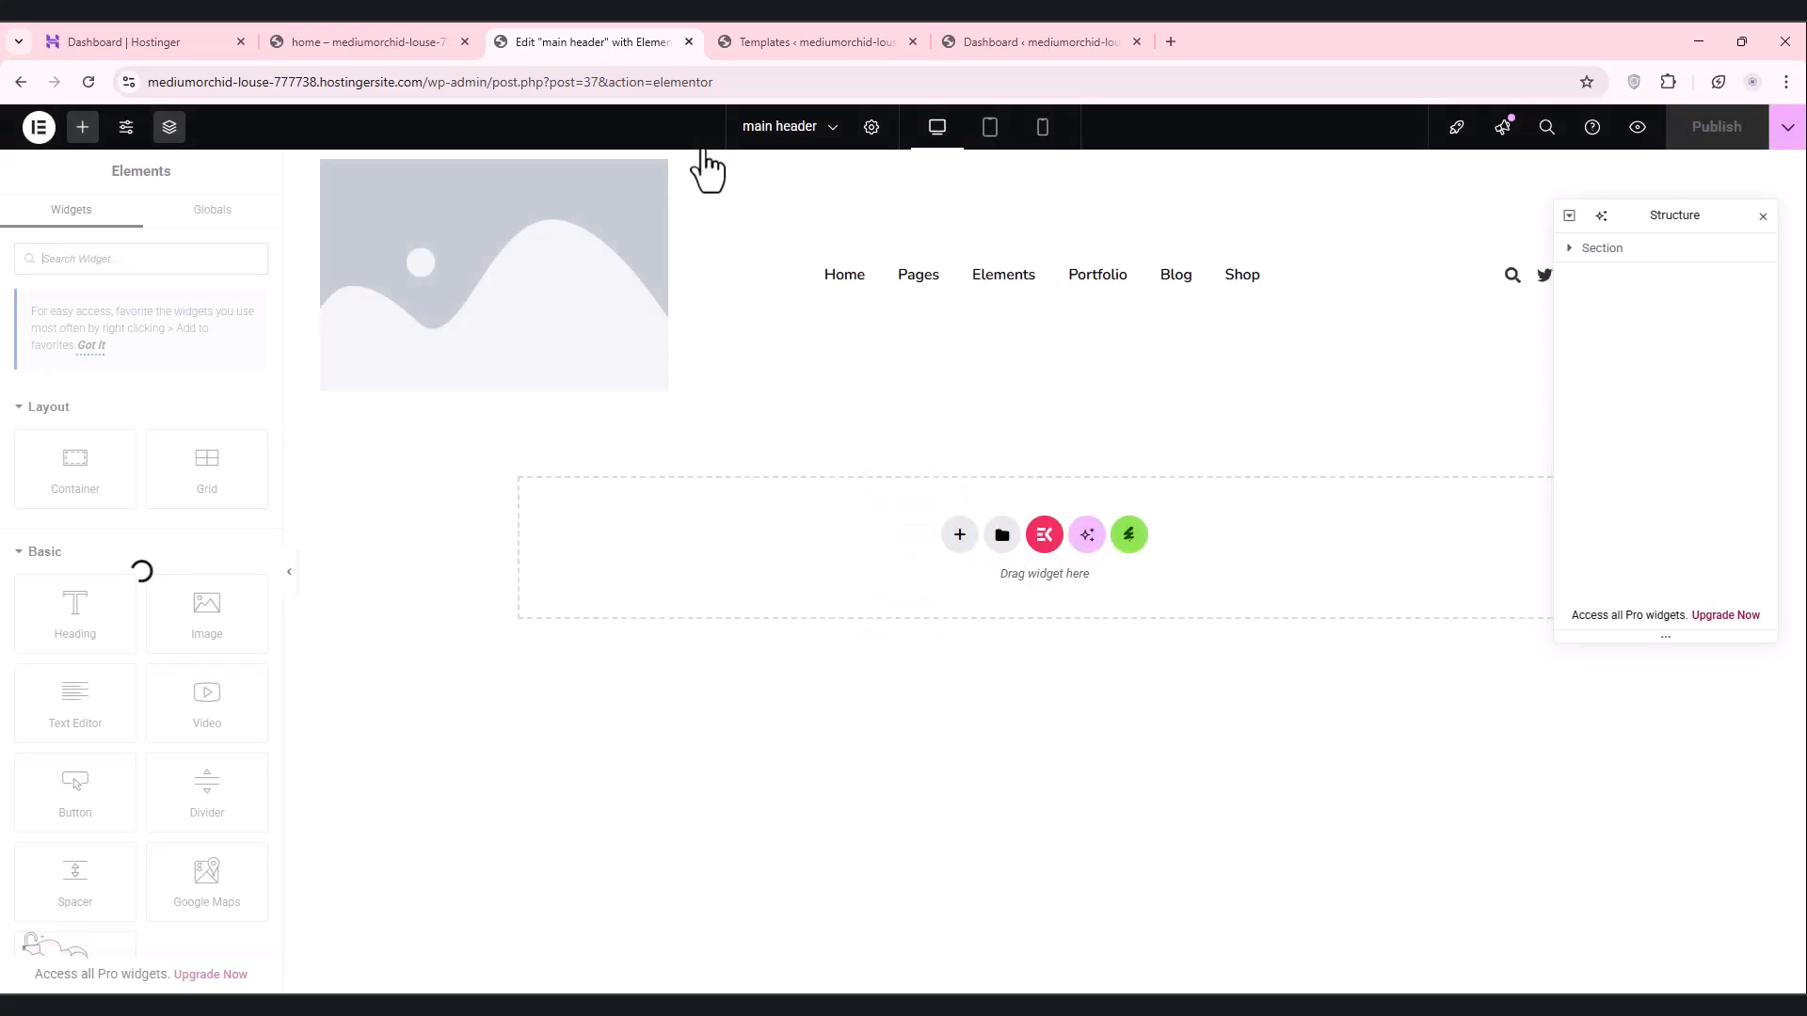
{"action": "left_click", "coordinate": [494, 278]}
{"action": "left_click", "coordinate": [196, 442]}
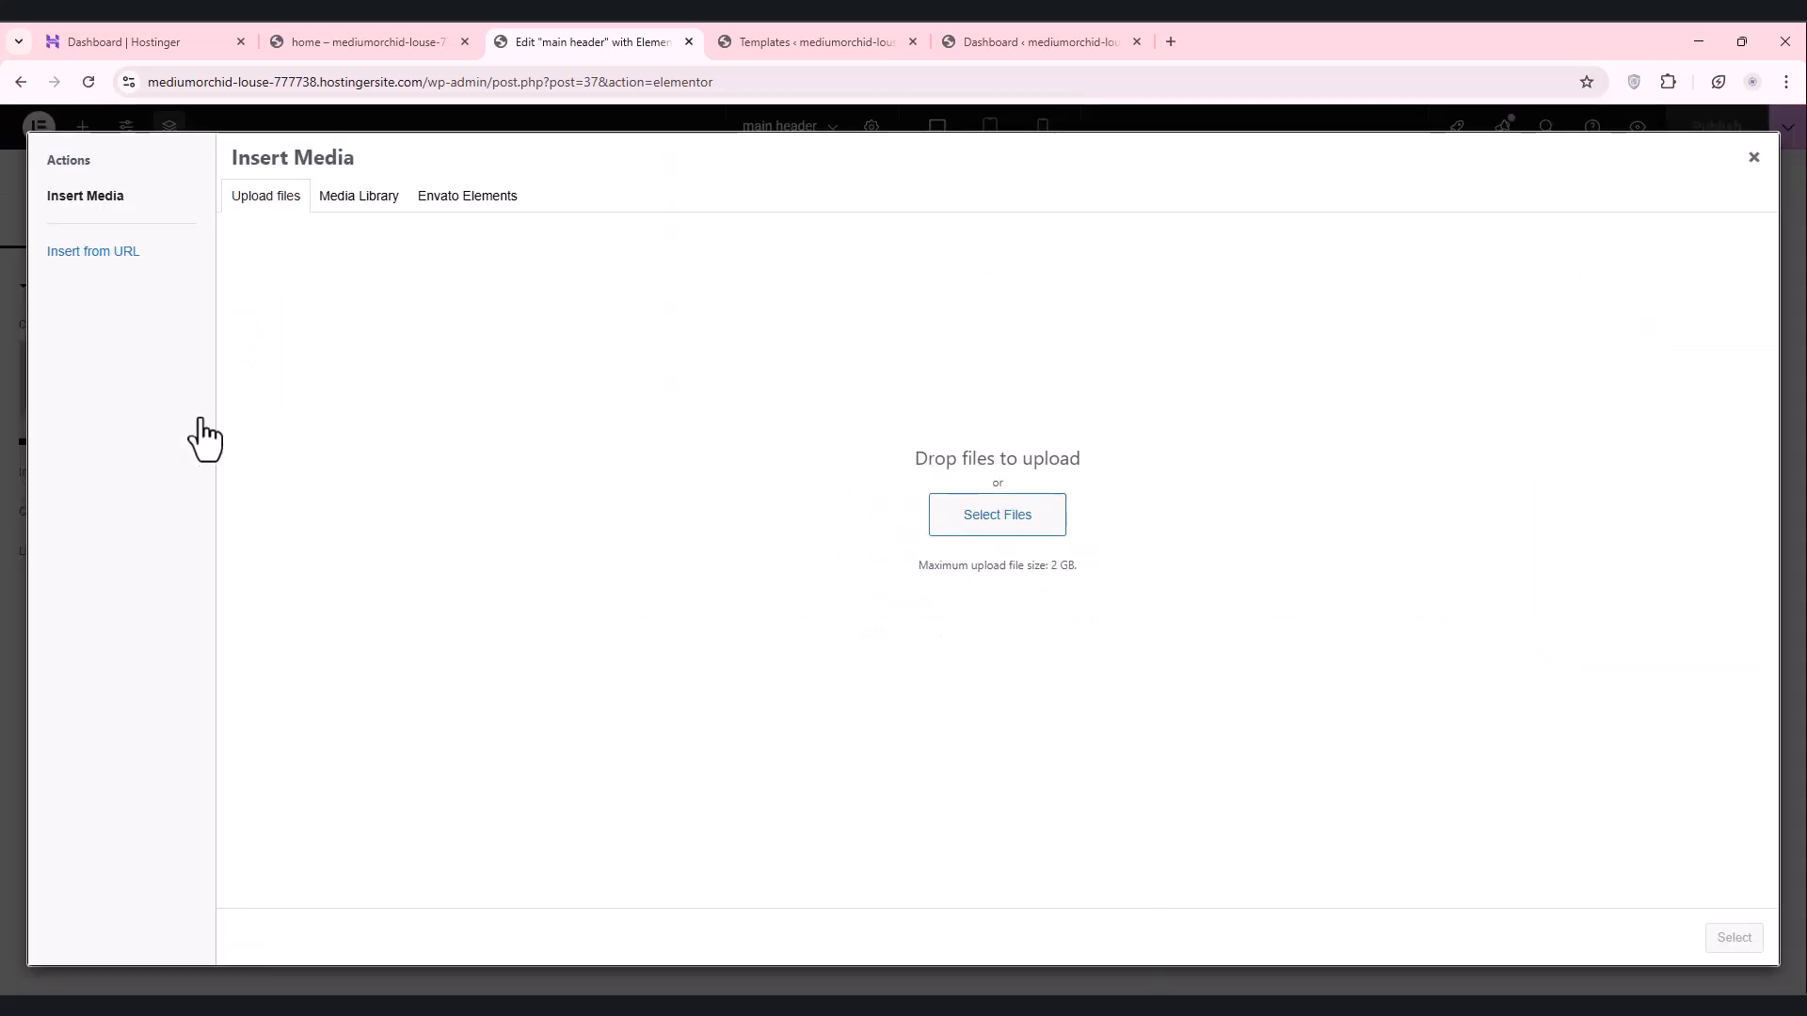
{"action": "left_click", "coordinate": [494, 195]}
{"action": "left_click", "coordinate": [399, 195]}
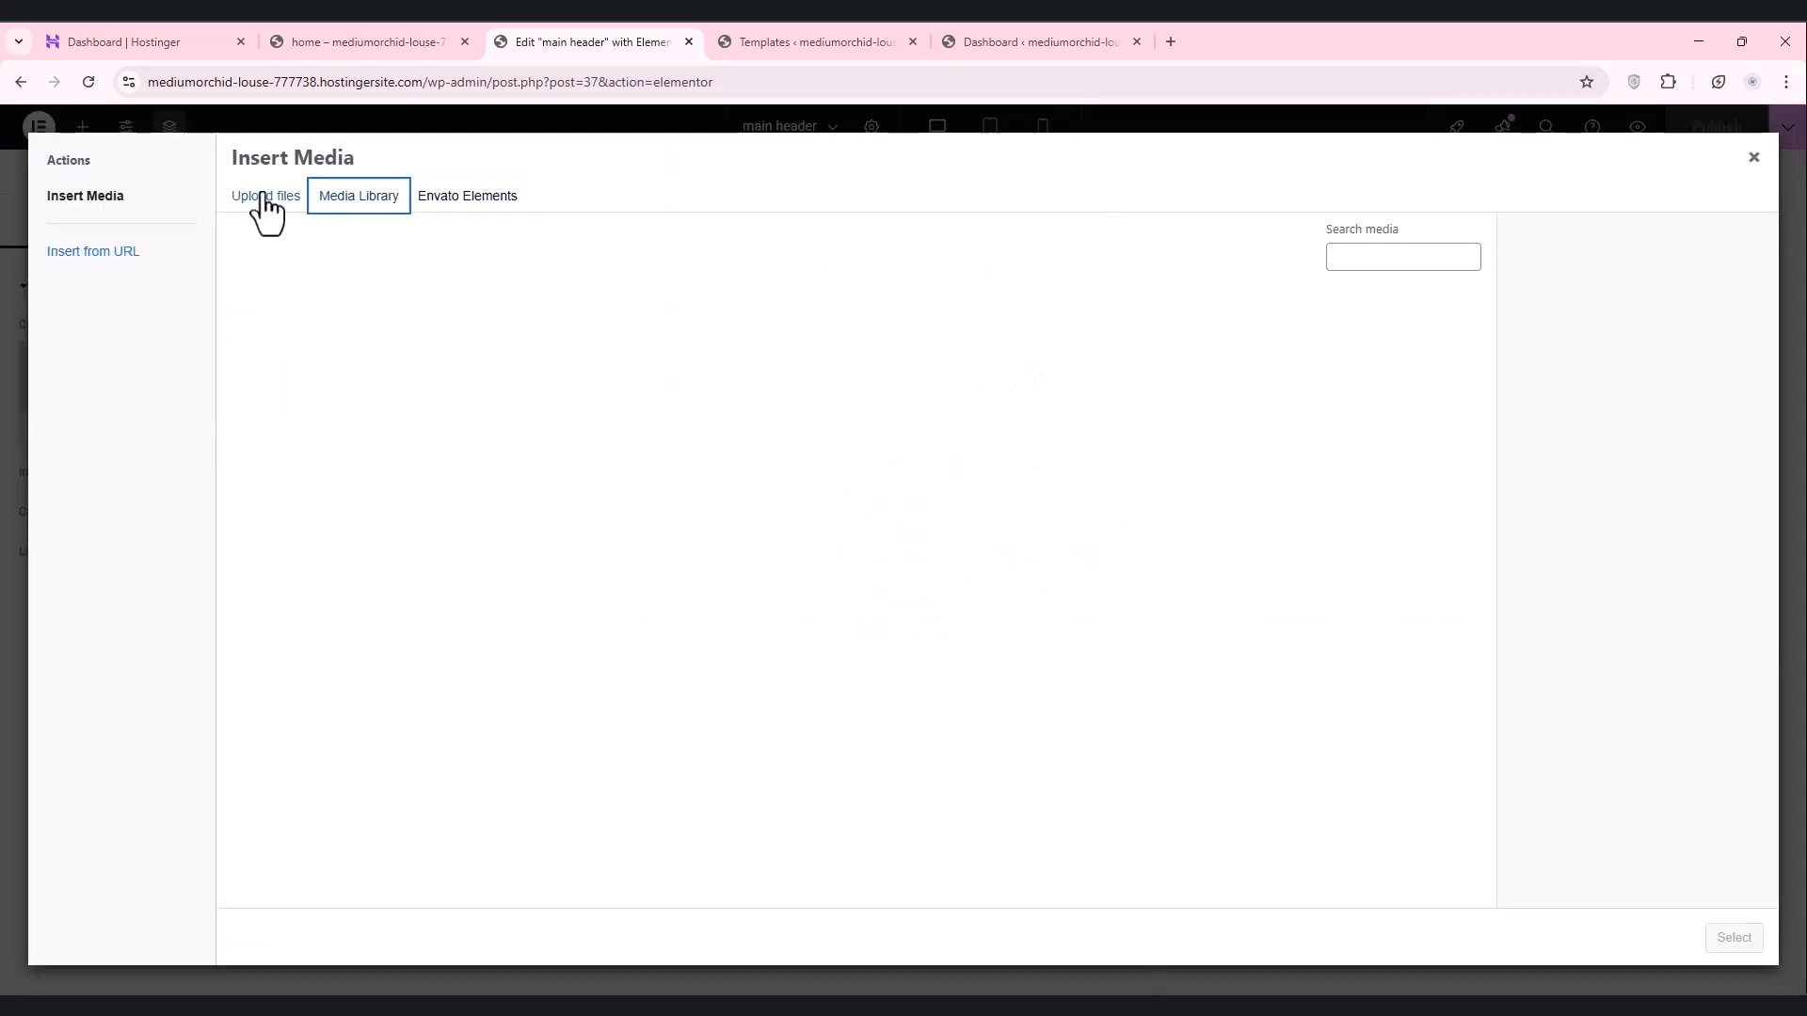
{"action": "left_click", "coordinate": [265, 197]}
{"action": "left_click", "coordinate": [979, 515]}
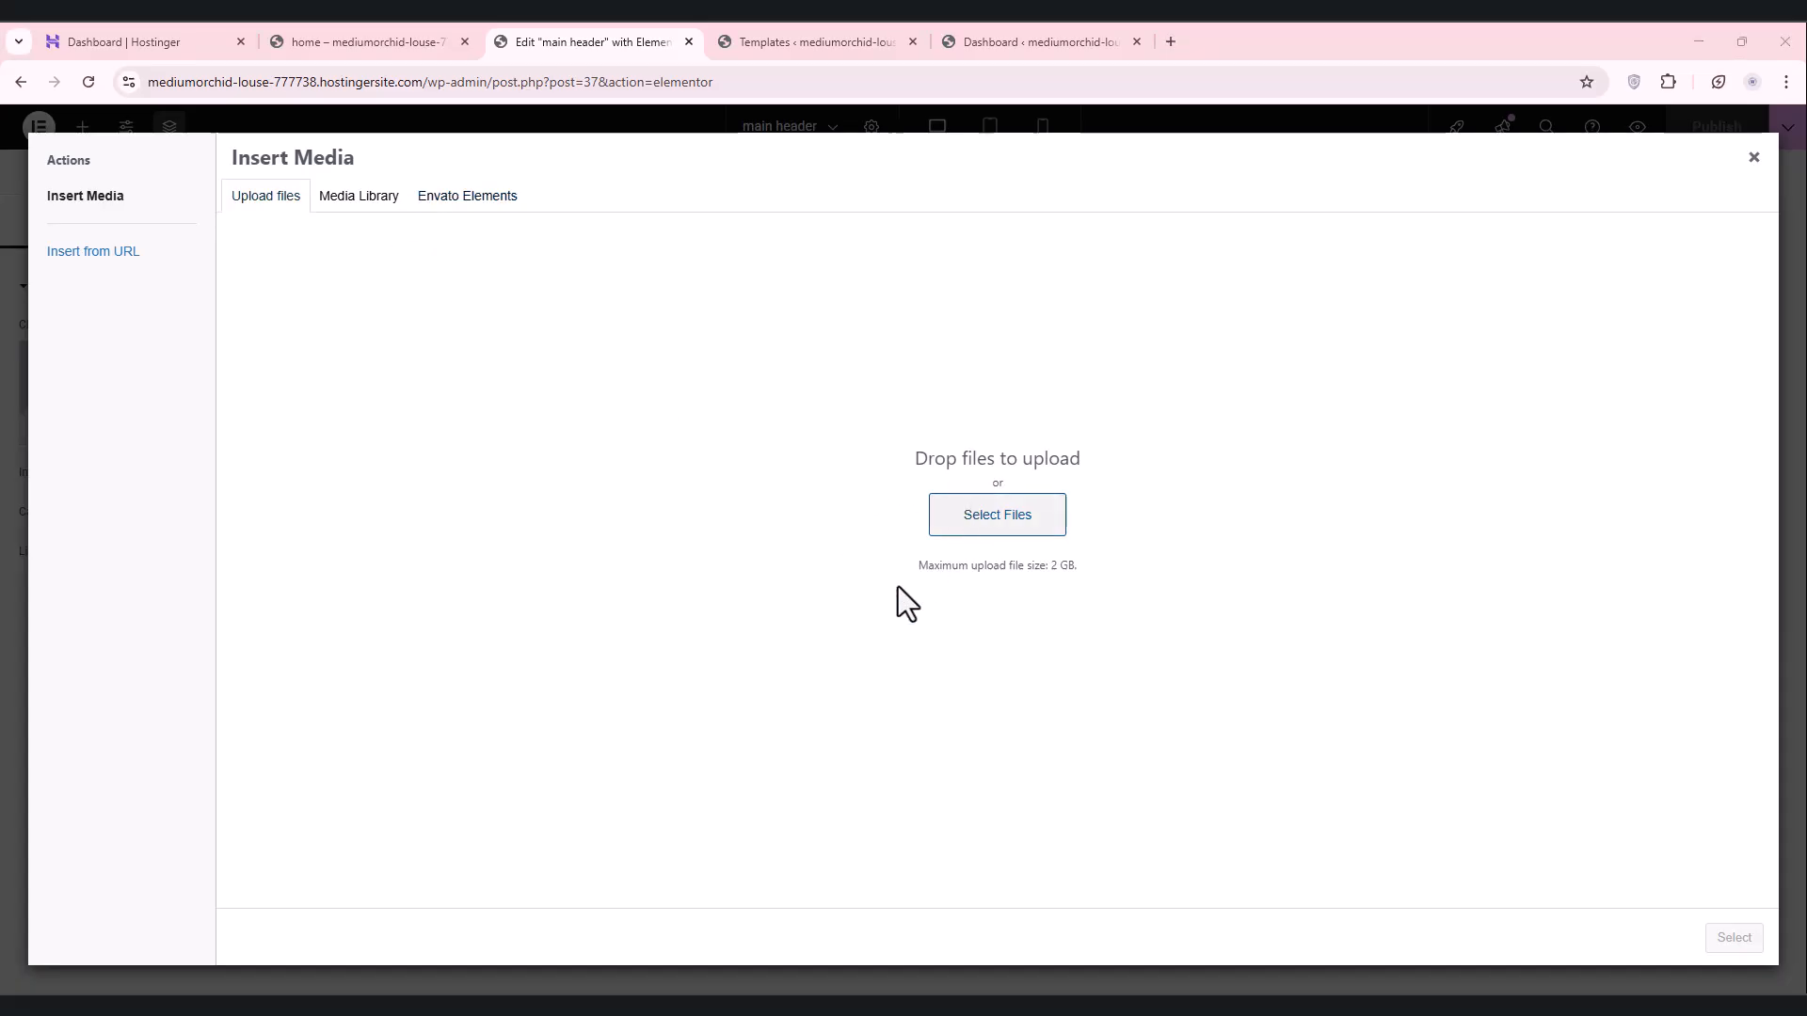
Step: Look for a logo image in the bootstrap-2025 folder and in the "New folder (7)" subfolder of Downloads
{"action": "scroll", "coordinate": [120, 325], "scroll_direction": "up", "scroll_amount": 3}
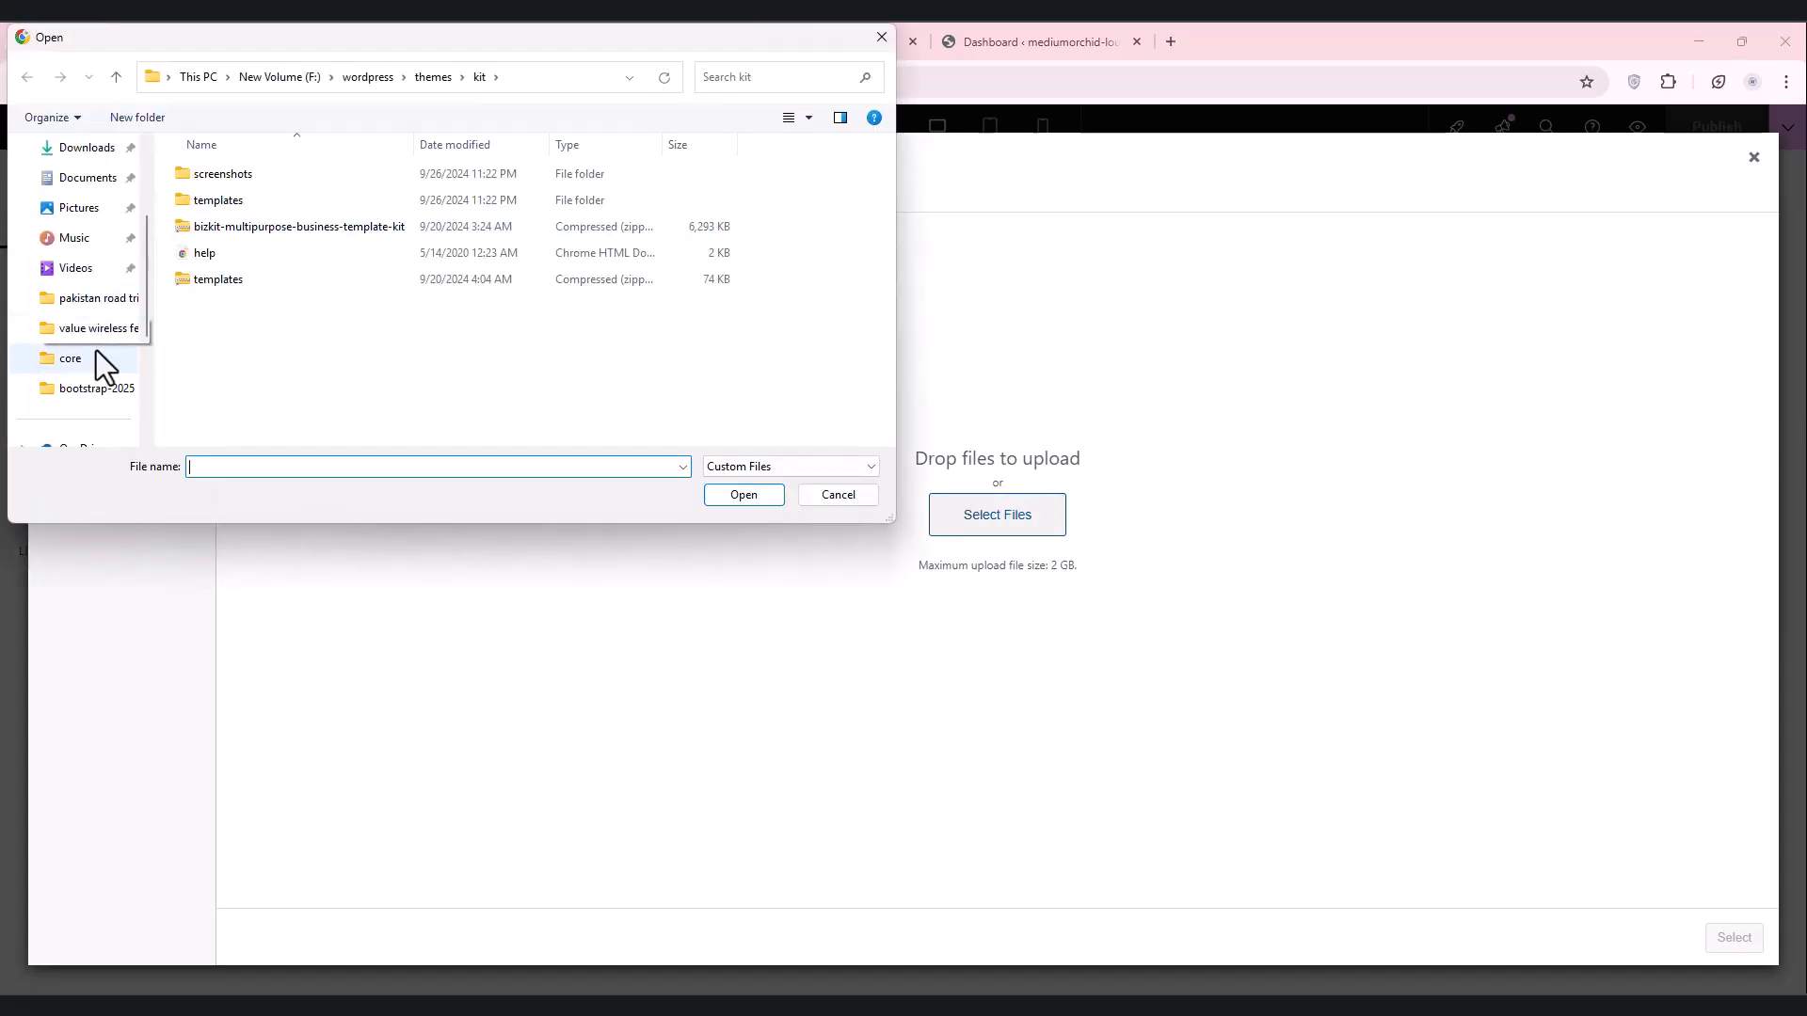
{"action": "left_click", "coordinate": [95, 388]}
{"action": "scroll", "coordinate": [602, 230], "scroll_direction": "down", "scroll_amount": 1}
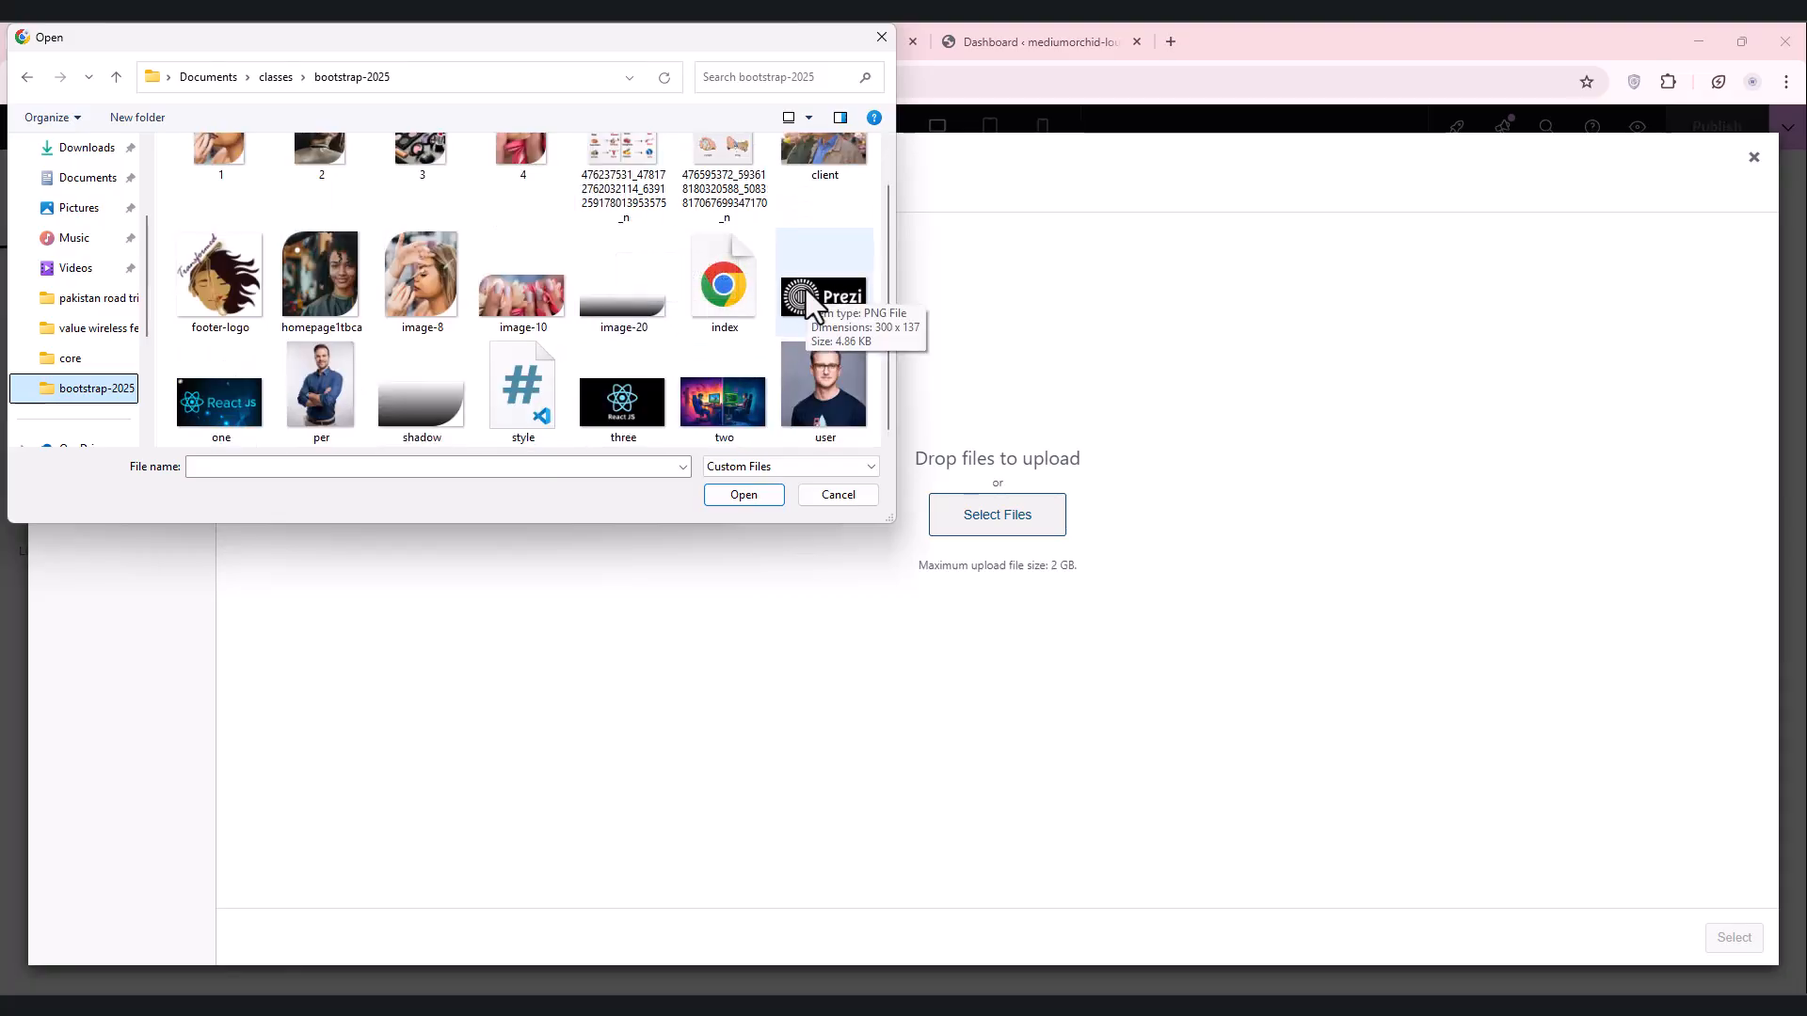
{"action": "scroll", "coordinate": [806, 292], "scroll_direction": "up", "scroll_amount": 1}
{"action": "scroll", "coordinate": [76, 249], "scroll_direction": "up", "scroll_amount": 2}
{"action": "left_click", "coordinate": [79, 303]}
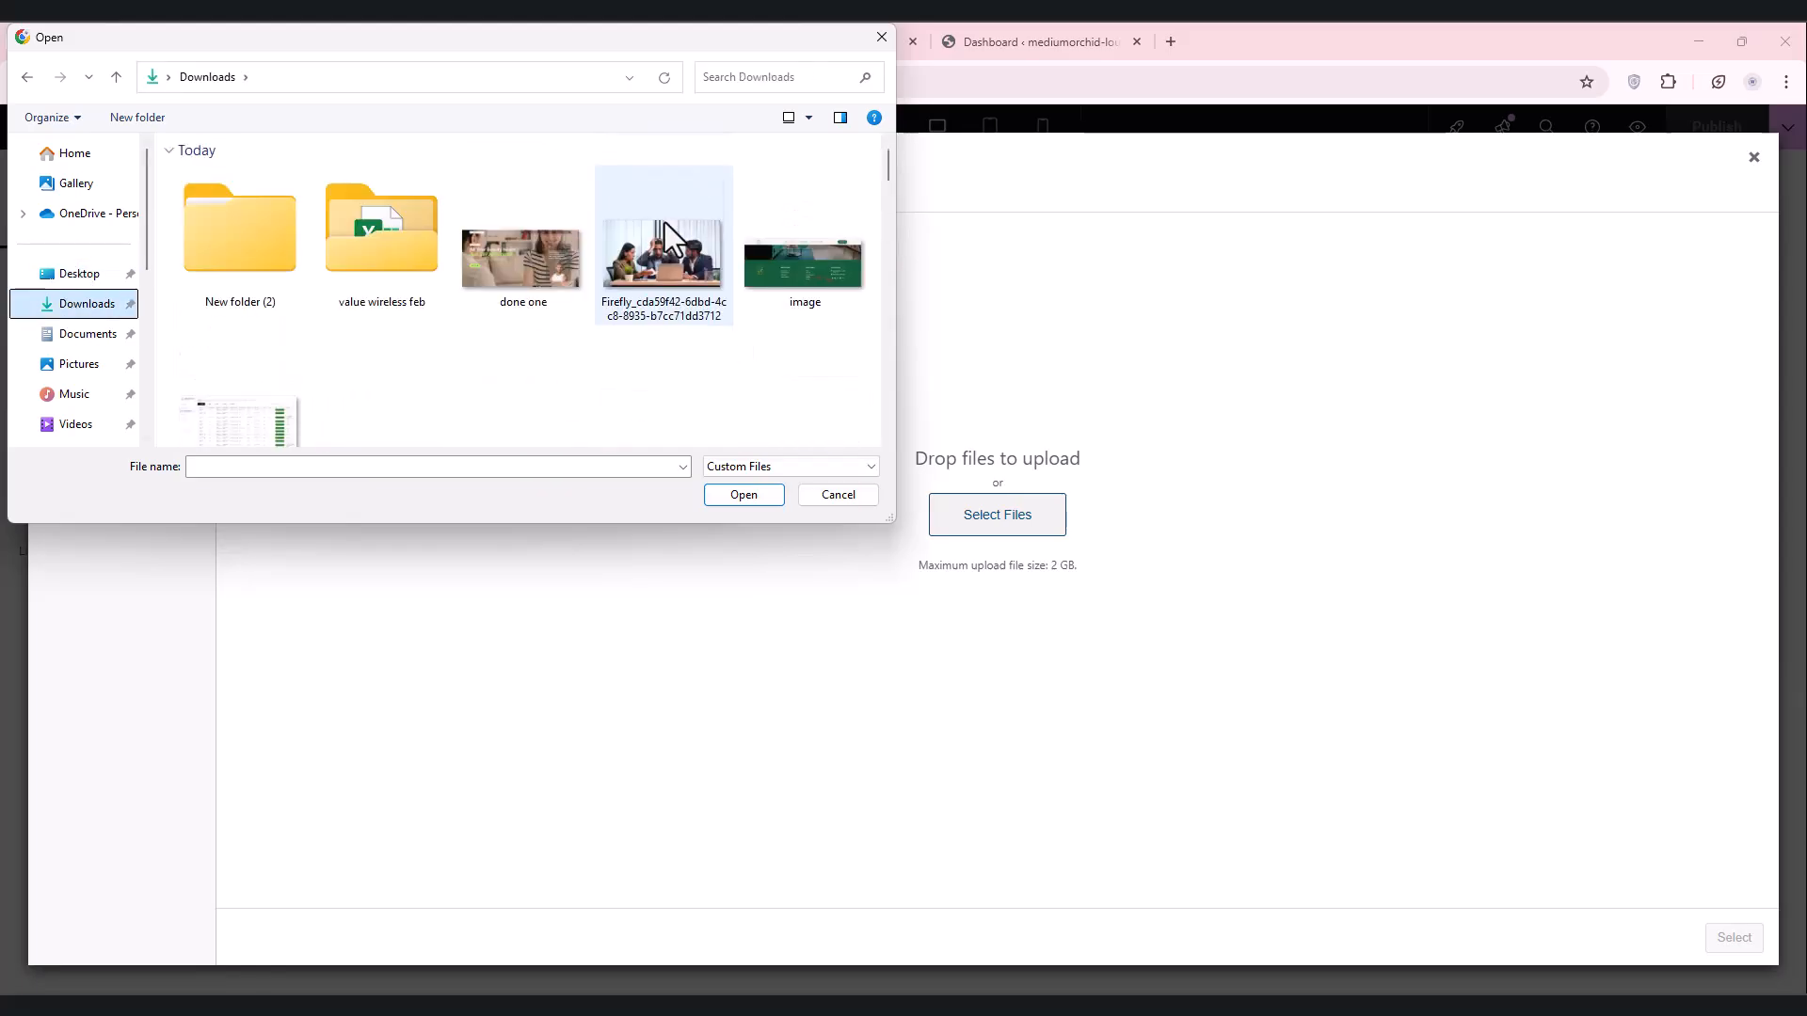
{"action": "scroll", "coordinate": [664, 223], "scroll_direction": "down", "scroll_amount": 5}
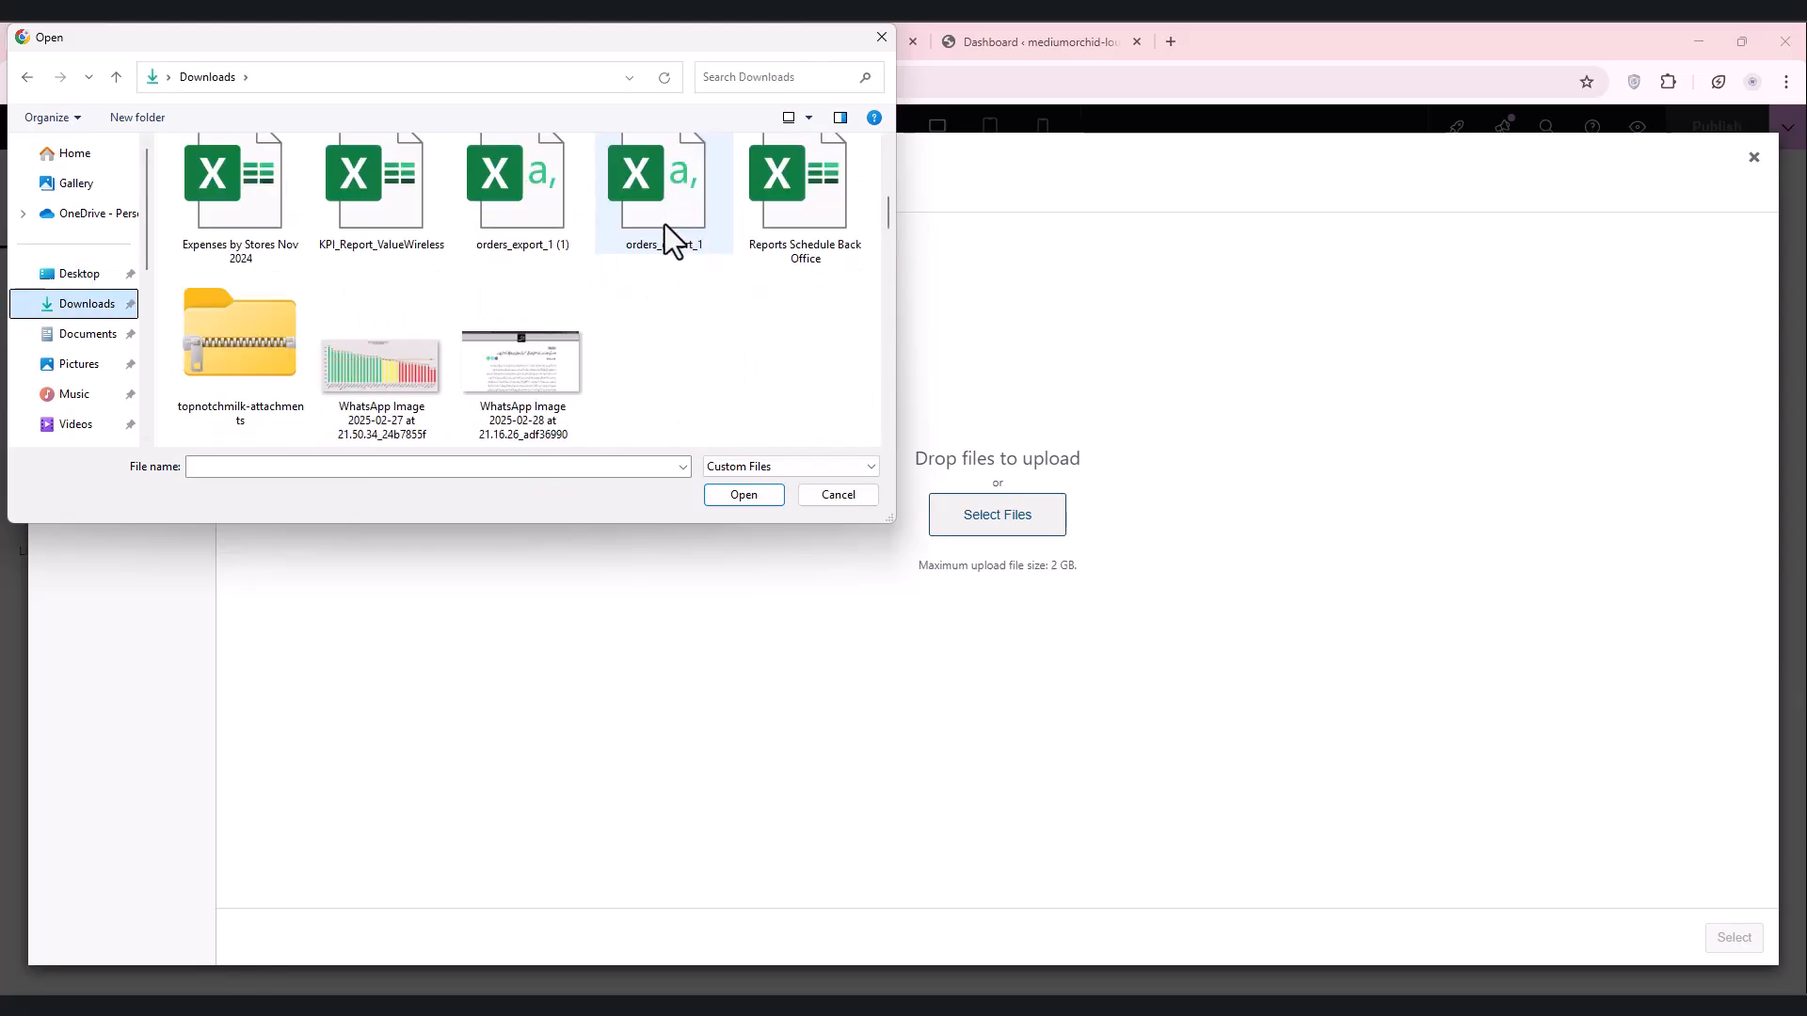
{"action": "scroll", "coordinate": [664, 226], "scroll_direction": "down", "scroll_amount": 3}
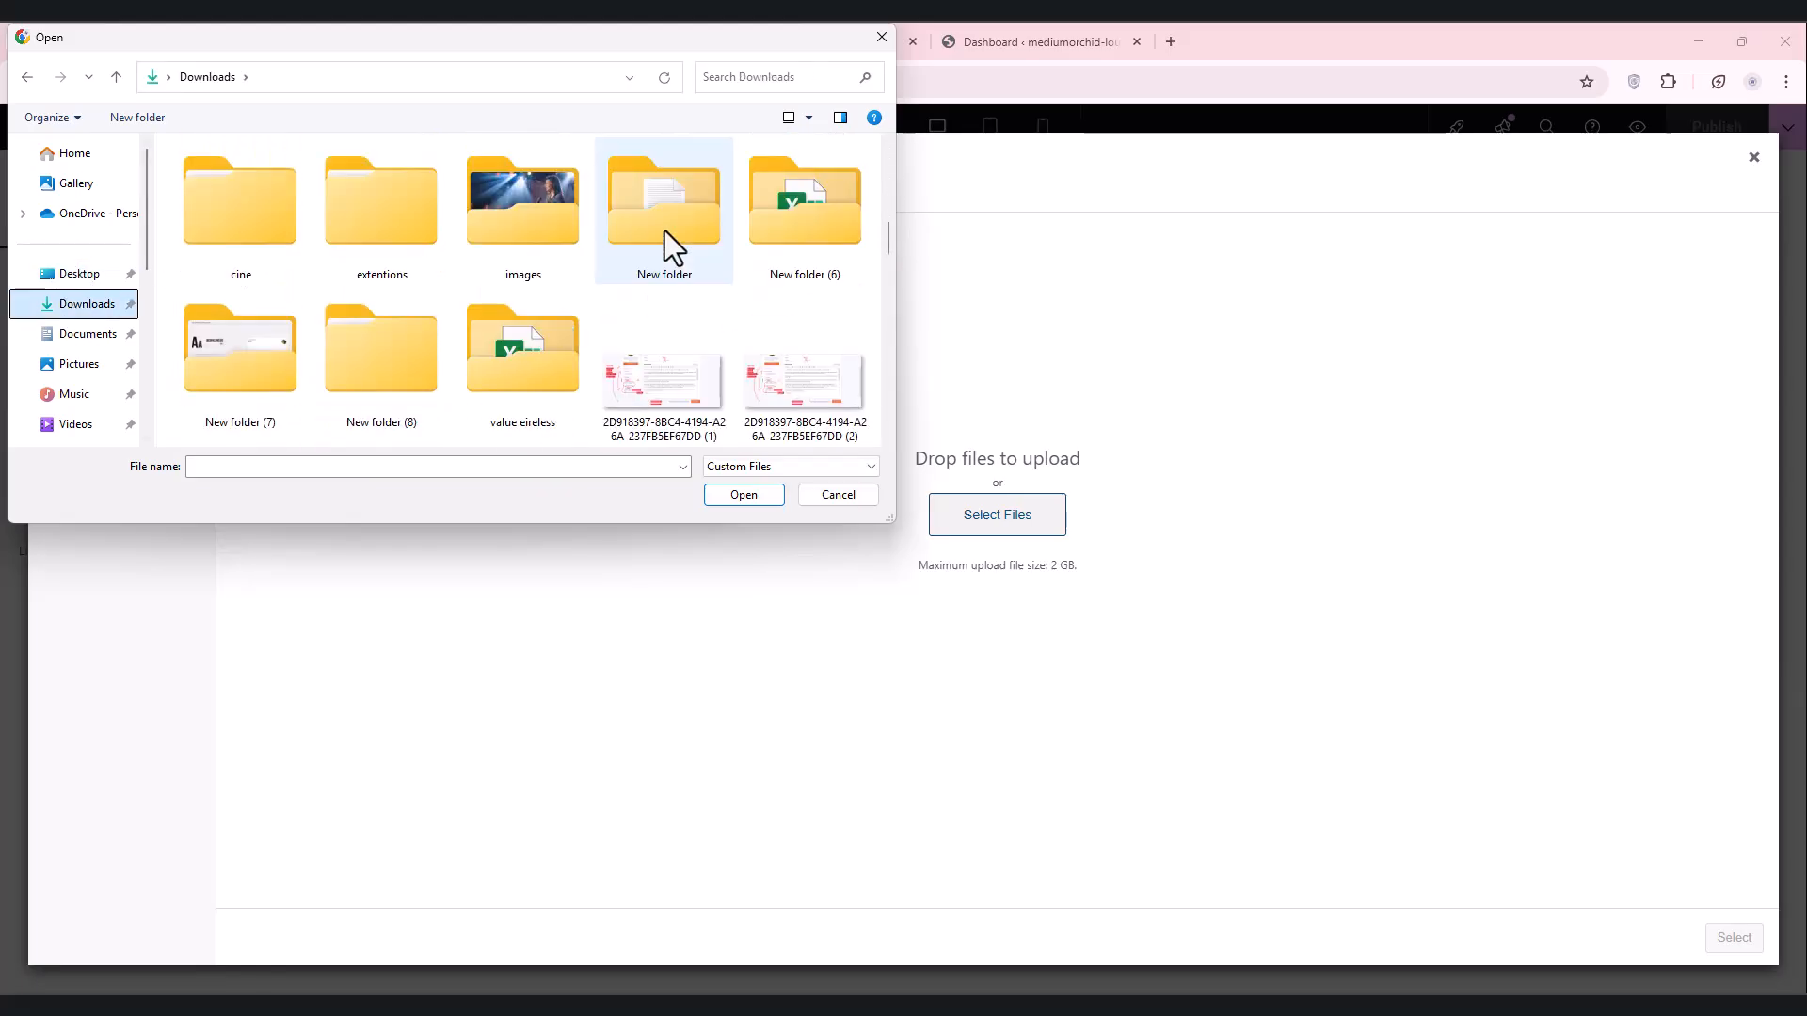
{"action": "double_click", "coordinate": [286, 347]}
{"action": "scroll", "coordinate": [269, 319], "scroll_direction": "up", "scroll_amount": 6, "text": "ctrl"}
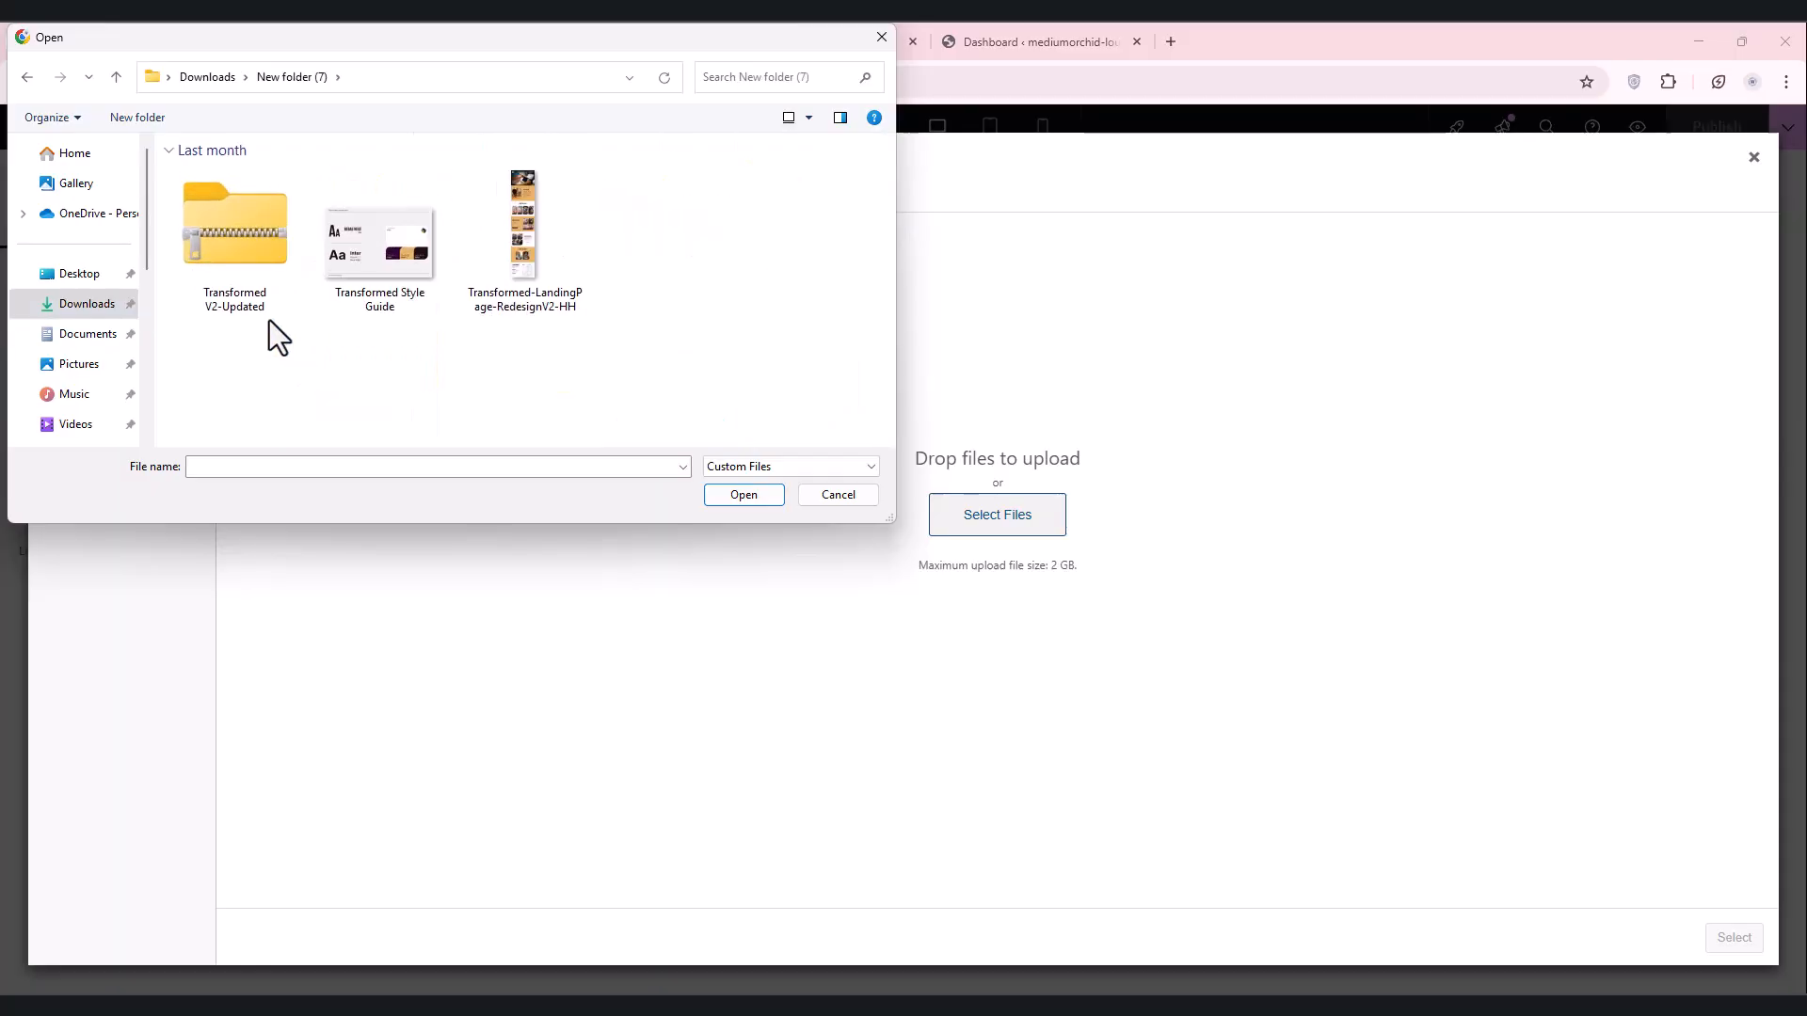
Step: Search the other Downloads subfolders for a logo image and go back up to the Desktop level
{"action": "key", "text": "alt+Left"}
{"action": "key", "text": "Right"}
{"action": "key", "text": "Up"}
{"action": "key", "text": "Right"}
{"action": "key", "text": "Return"}
{"action": "key", "text": "Down"}
{"action": "key", "text": "Down"}
{"action": "key", "text": "Down"}
{"action": "key", "text": "Down"}
{"action": "key", "text": "Down"}
{"action": "key", "text": "Down"}
{"action": "key", "text": "alt+Left"}
{"action": "key", "text": "alt+Up"}
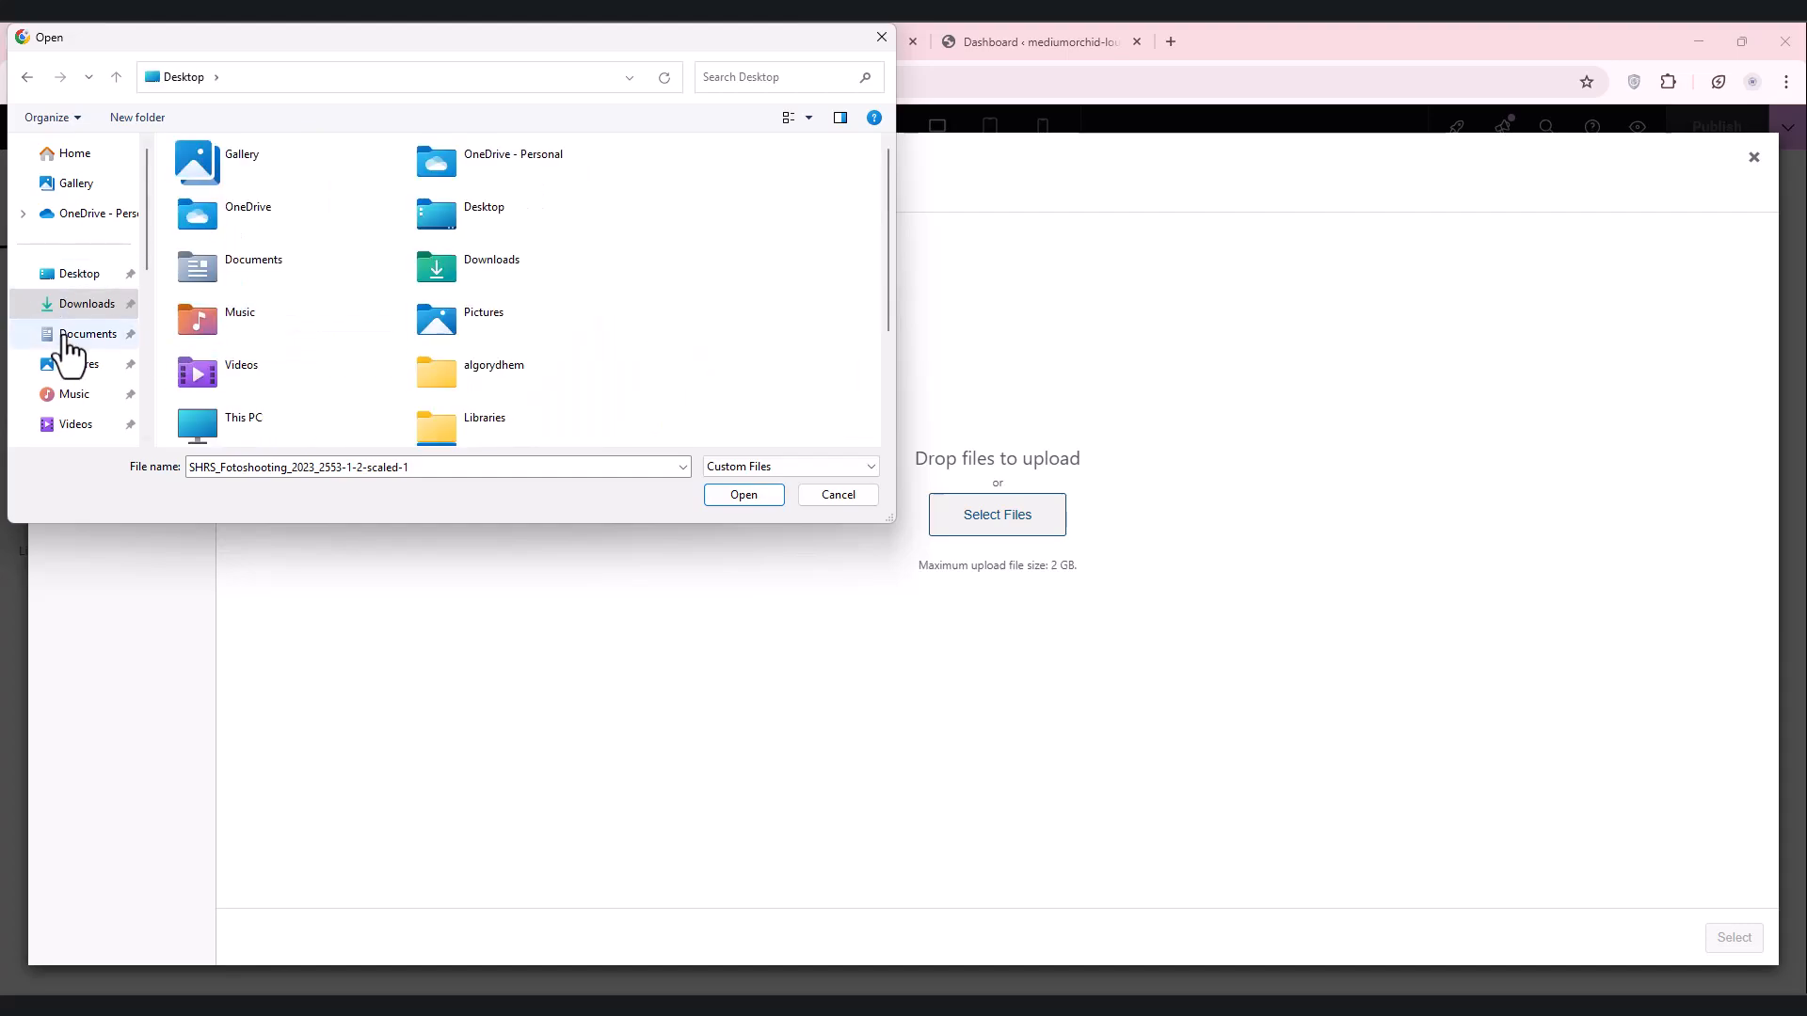
Step: Look through the Documents folder for a subfolder that could hold a logo image
{"action": "left_click", "coordinate": [63, 334]}
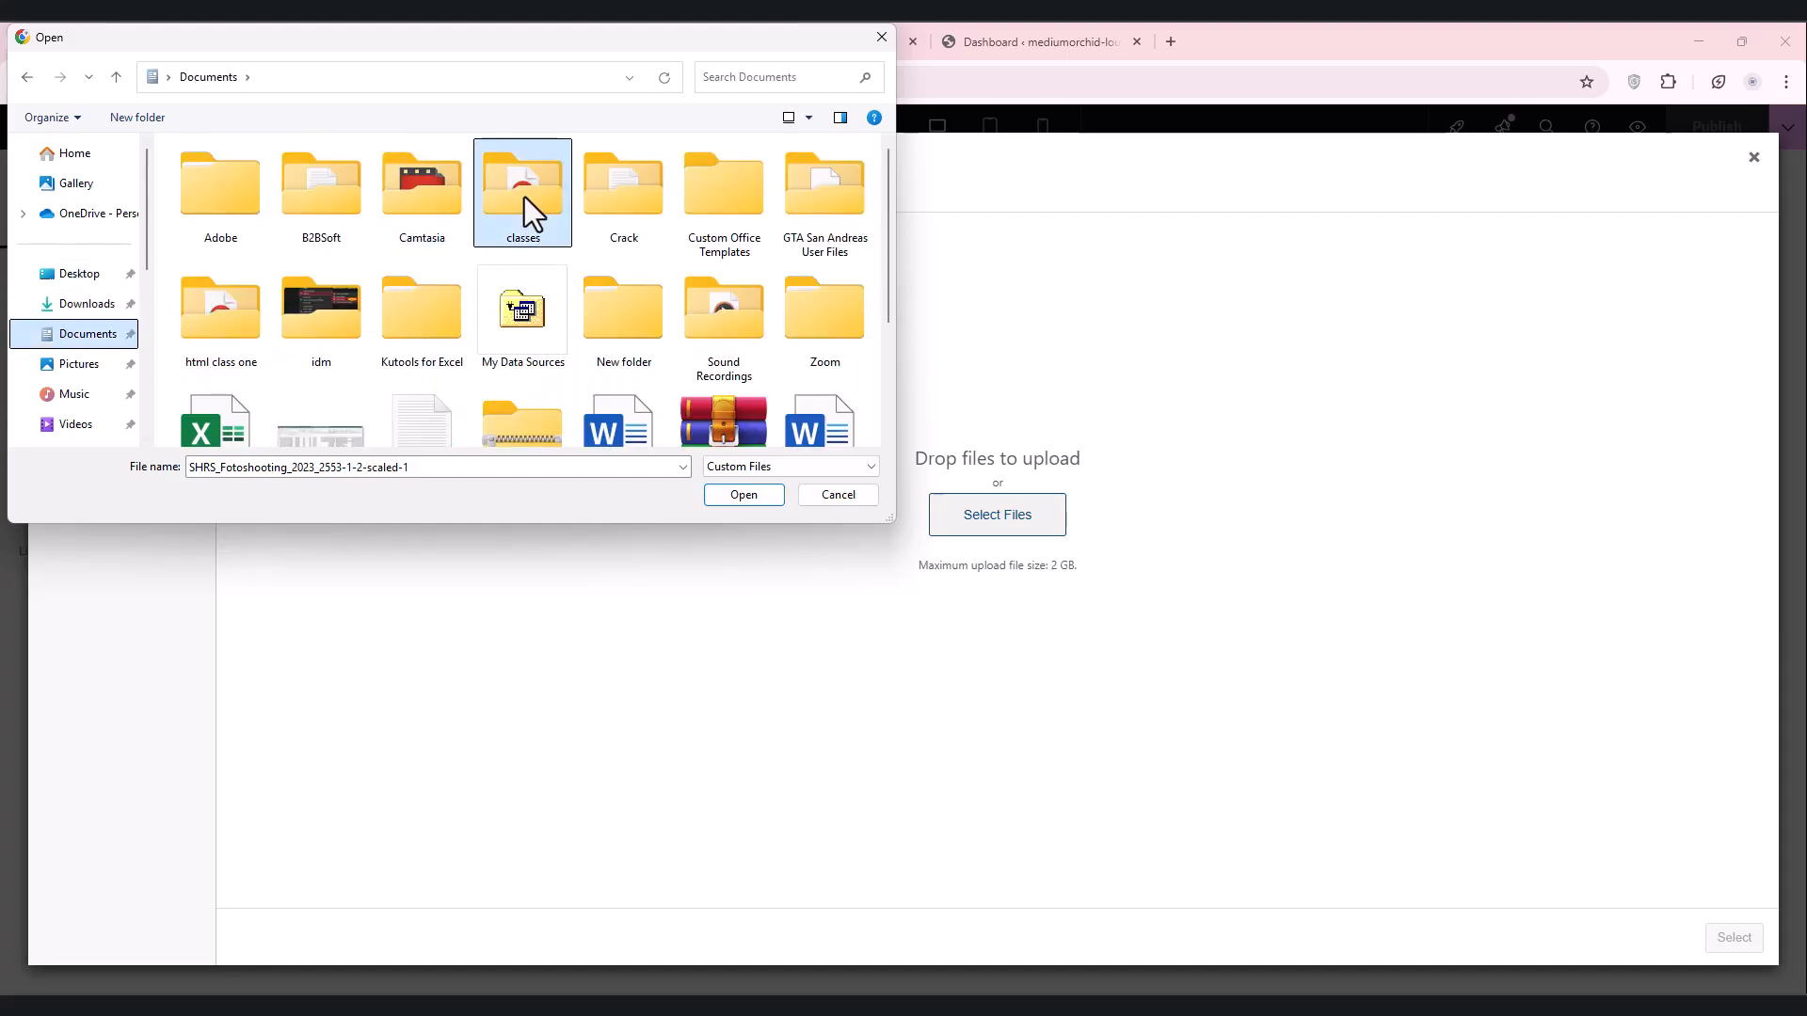
{"action": "double_click", "coordinate": [523, 196]}
{"action": "key", "text": "alt+Left"}
{"action": "key", "text": "Right"}
{"action": "key", "text": "Right"}
{"action": "key", "text": "Left"}
{"action": "key", "text": "Left"}
{"action": "key", "text": "Left"}
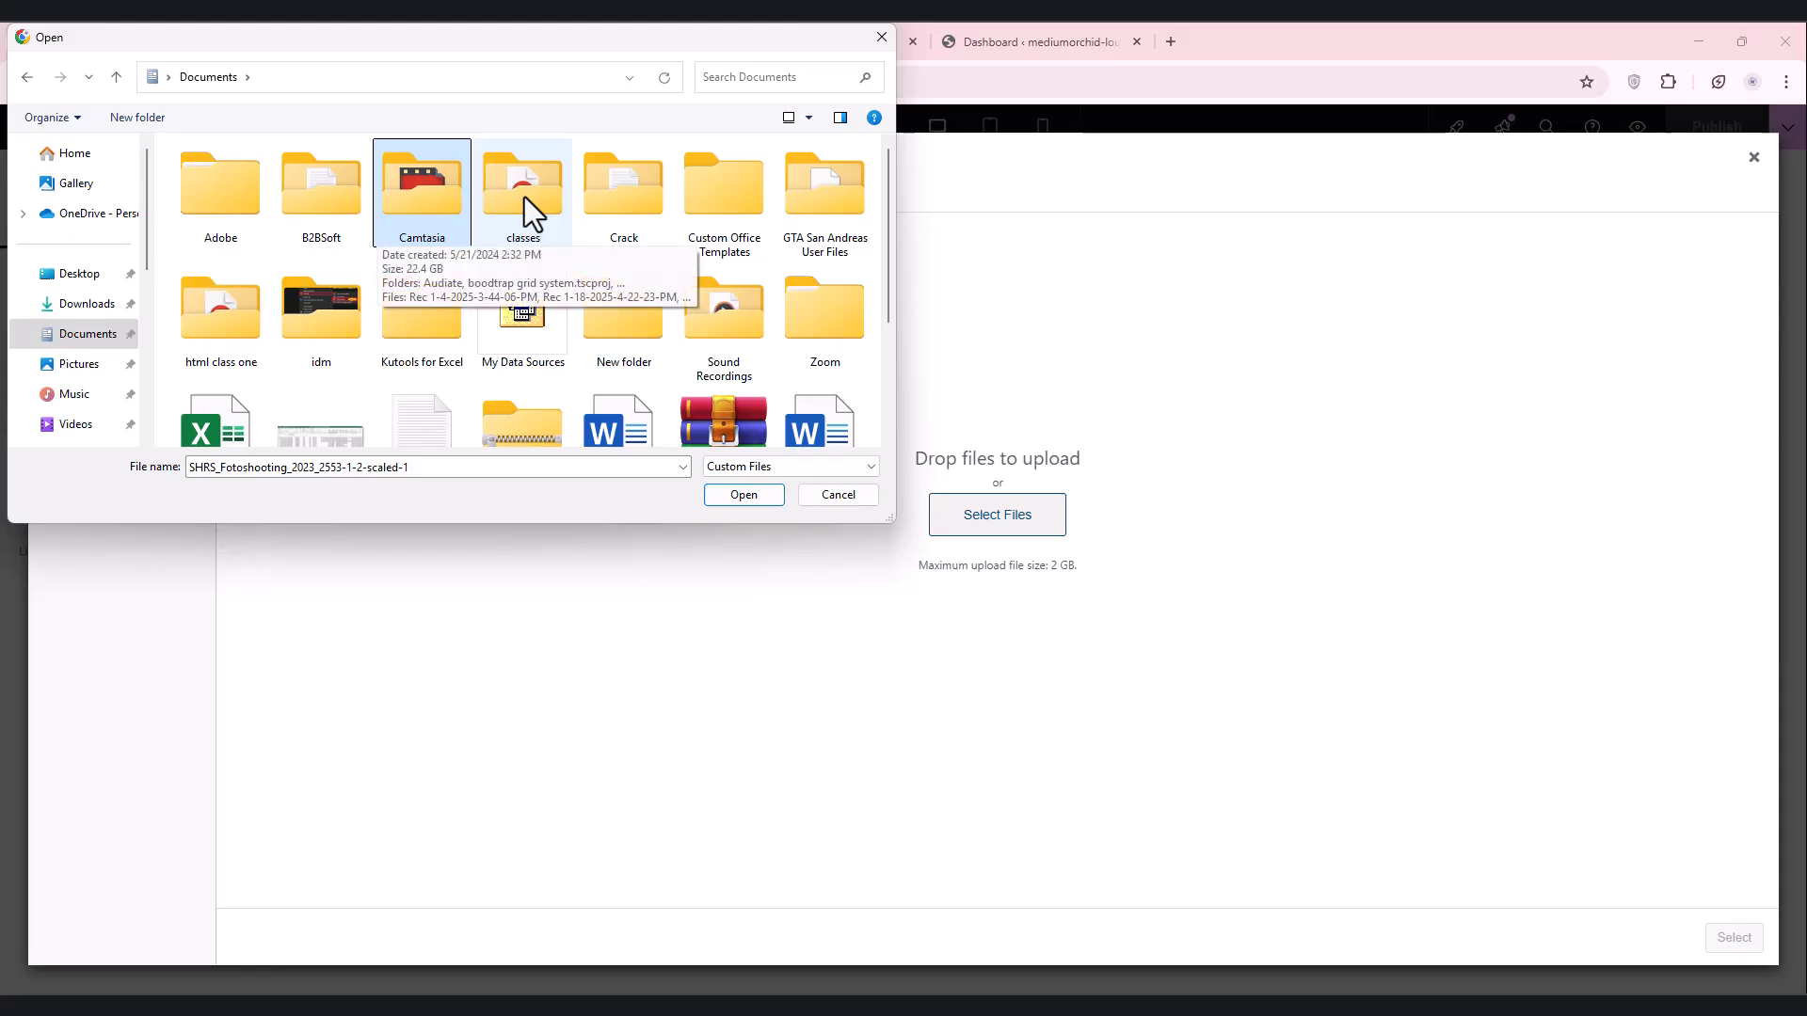
{"action": "key", "text": "Left"}
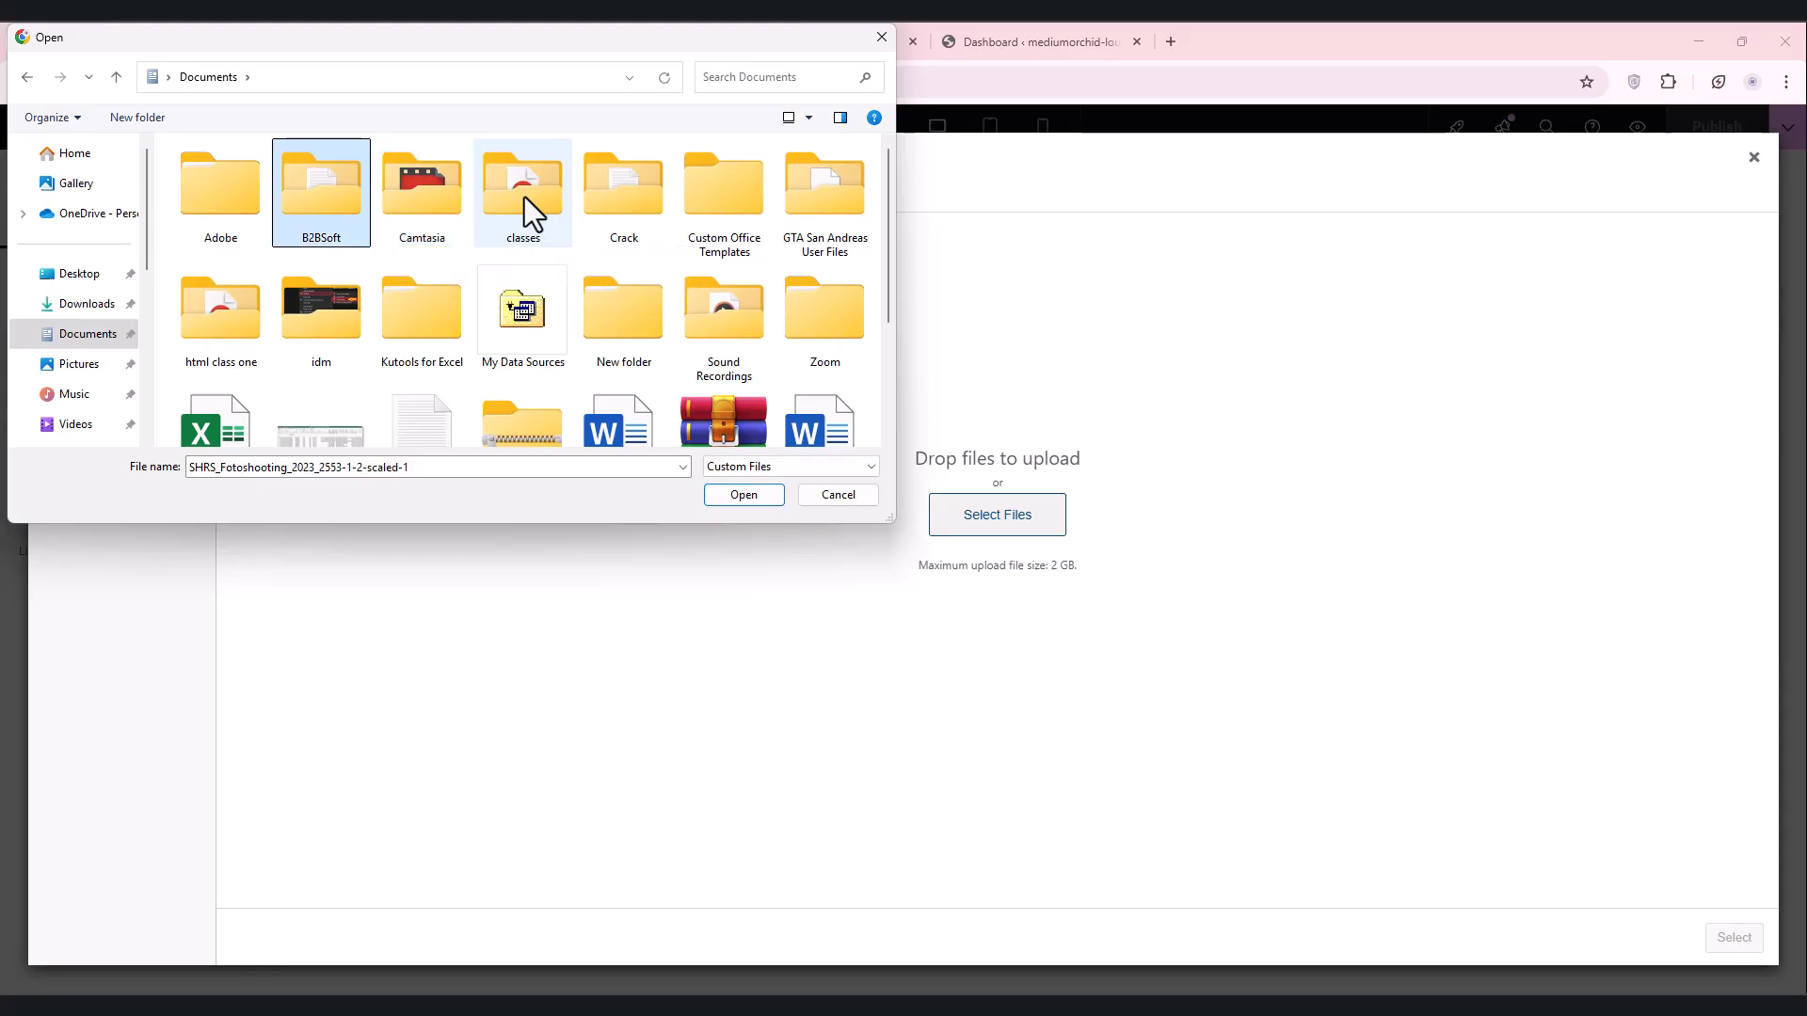
{"action": "key", "text": "Left"}
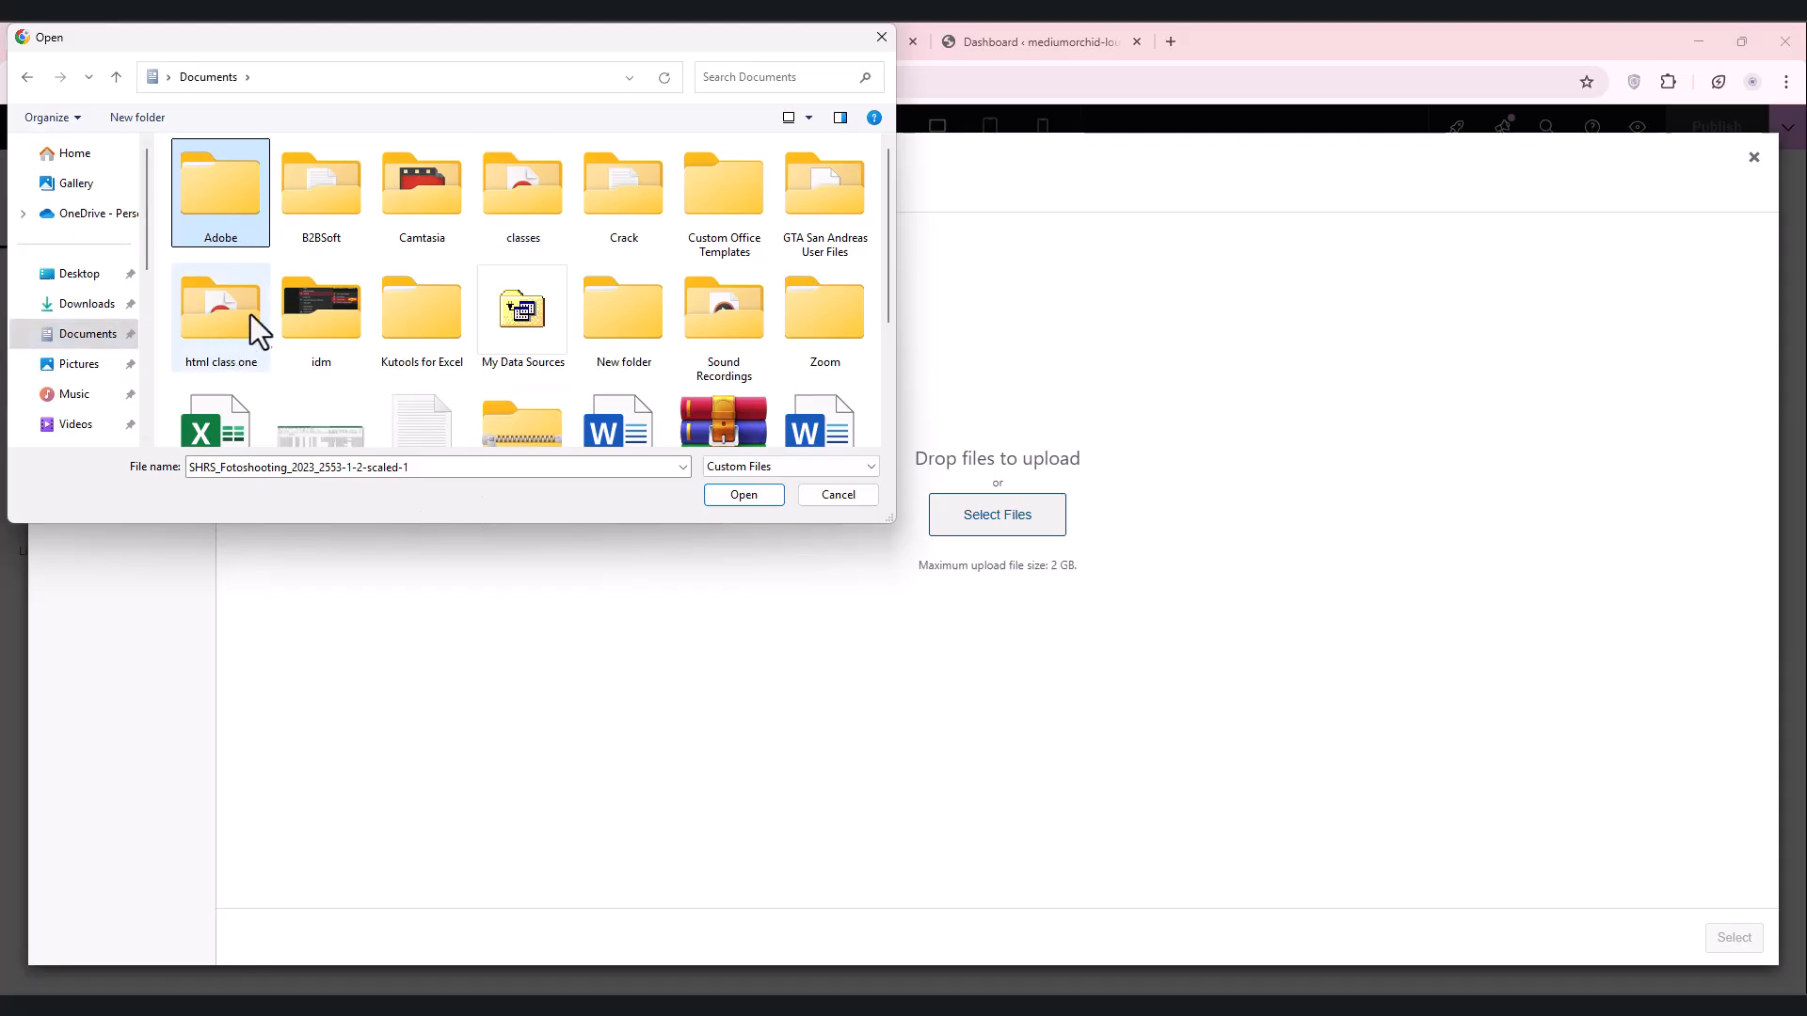
Step: Upload the logo image from the bootstrap-2025 folder inside Documents > classes and insert it as the header logo
{"action": "double_click", "coordinate": [540, 212]}
{"action": "scroll", "coordinate": [540, 217], "scroll_direction": "down", "scroll_amount": 2}
{"action": "scroll", "coordinate": [443, 309], "scroll_direction": "up", "scroll_amount": 2}
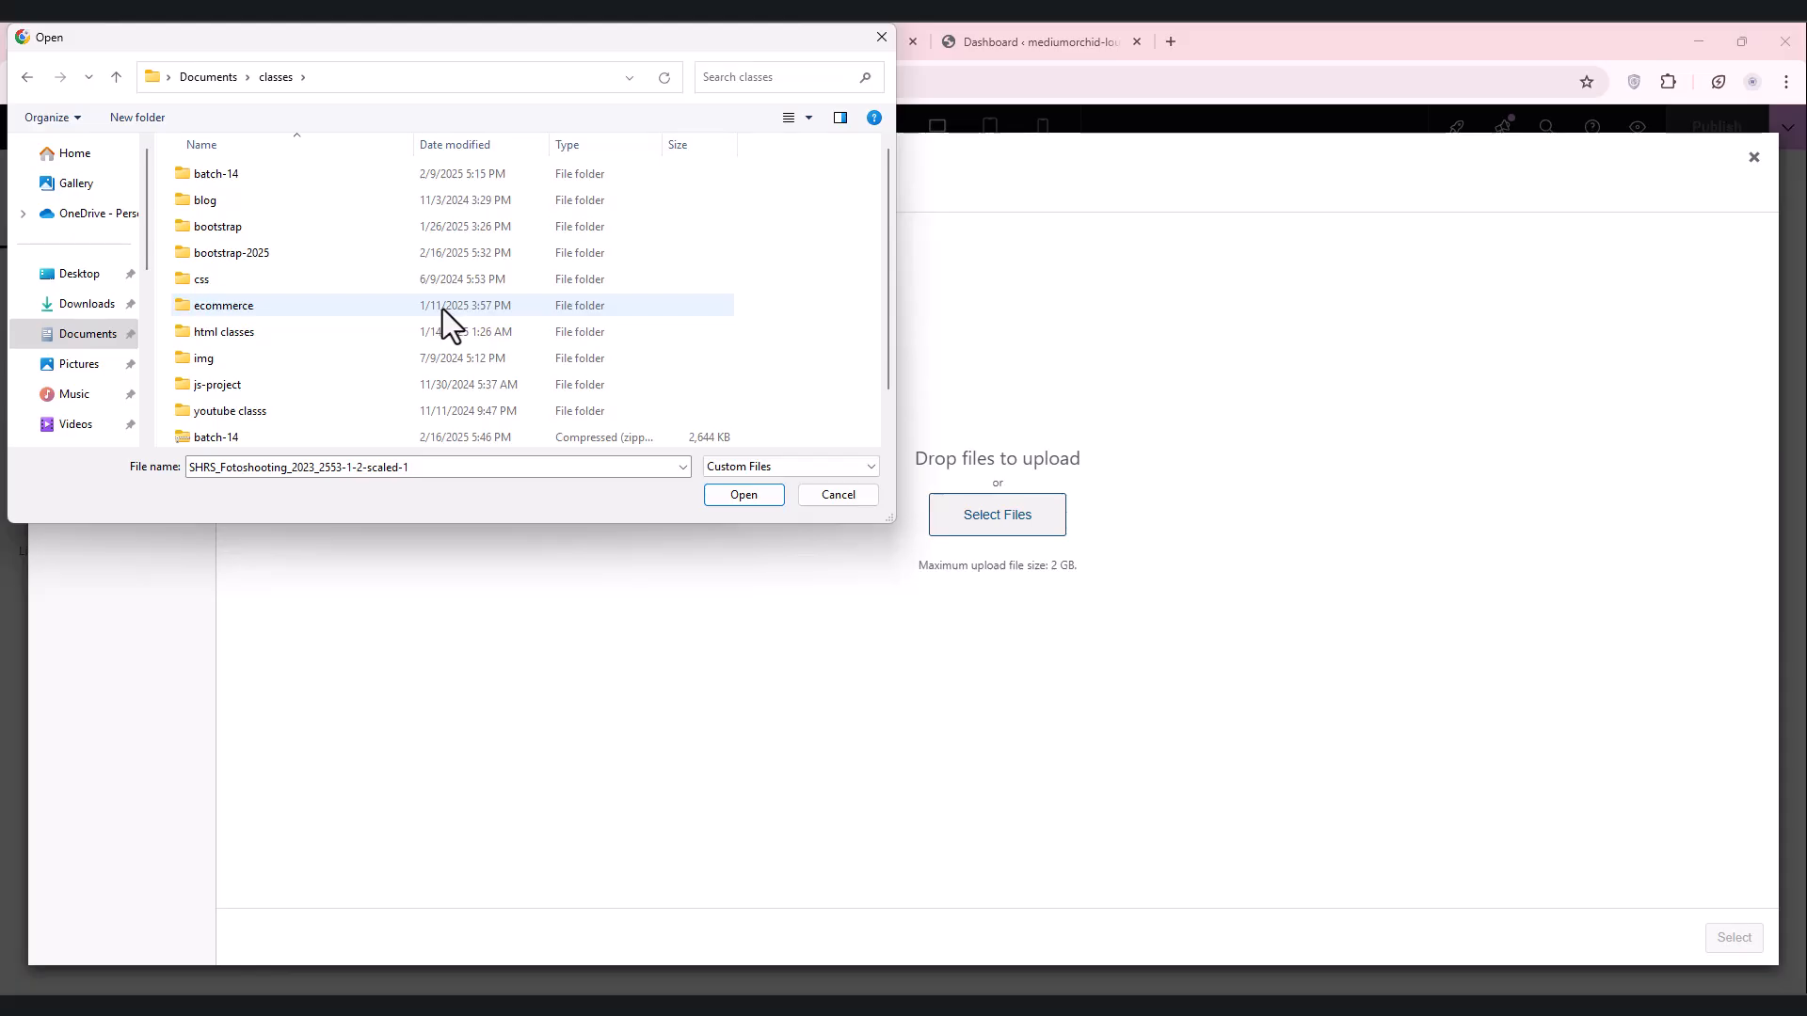
{"action": "double_click", "coordinate": [228, 252]}
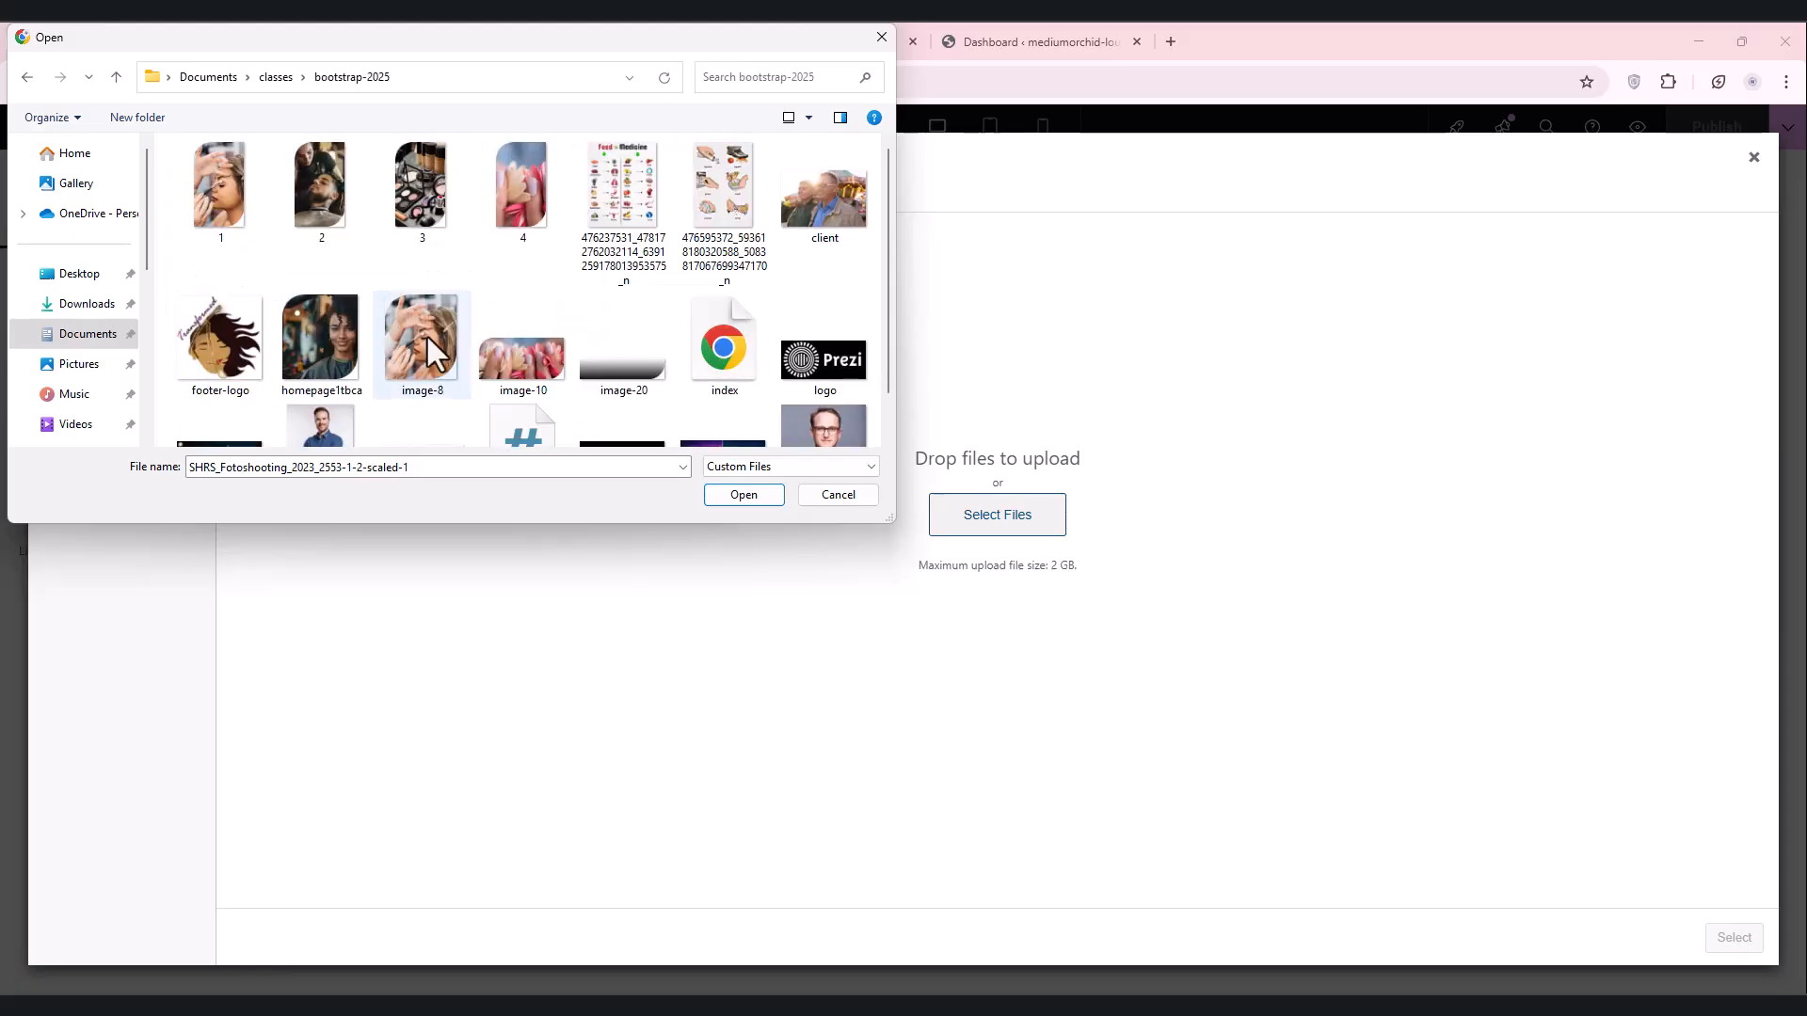
{"action": "scroll", "coordinate": [834, 373], "scroll_direction": "down", "scroll_amount": 1}
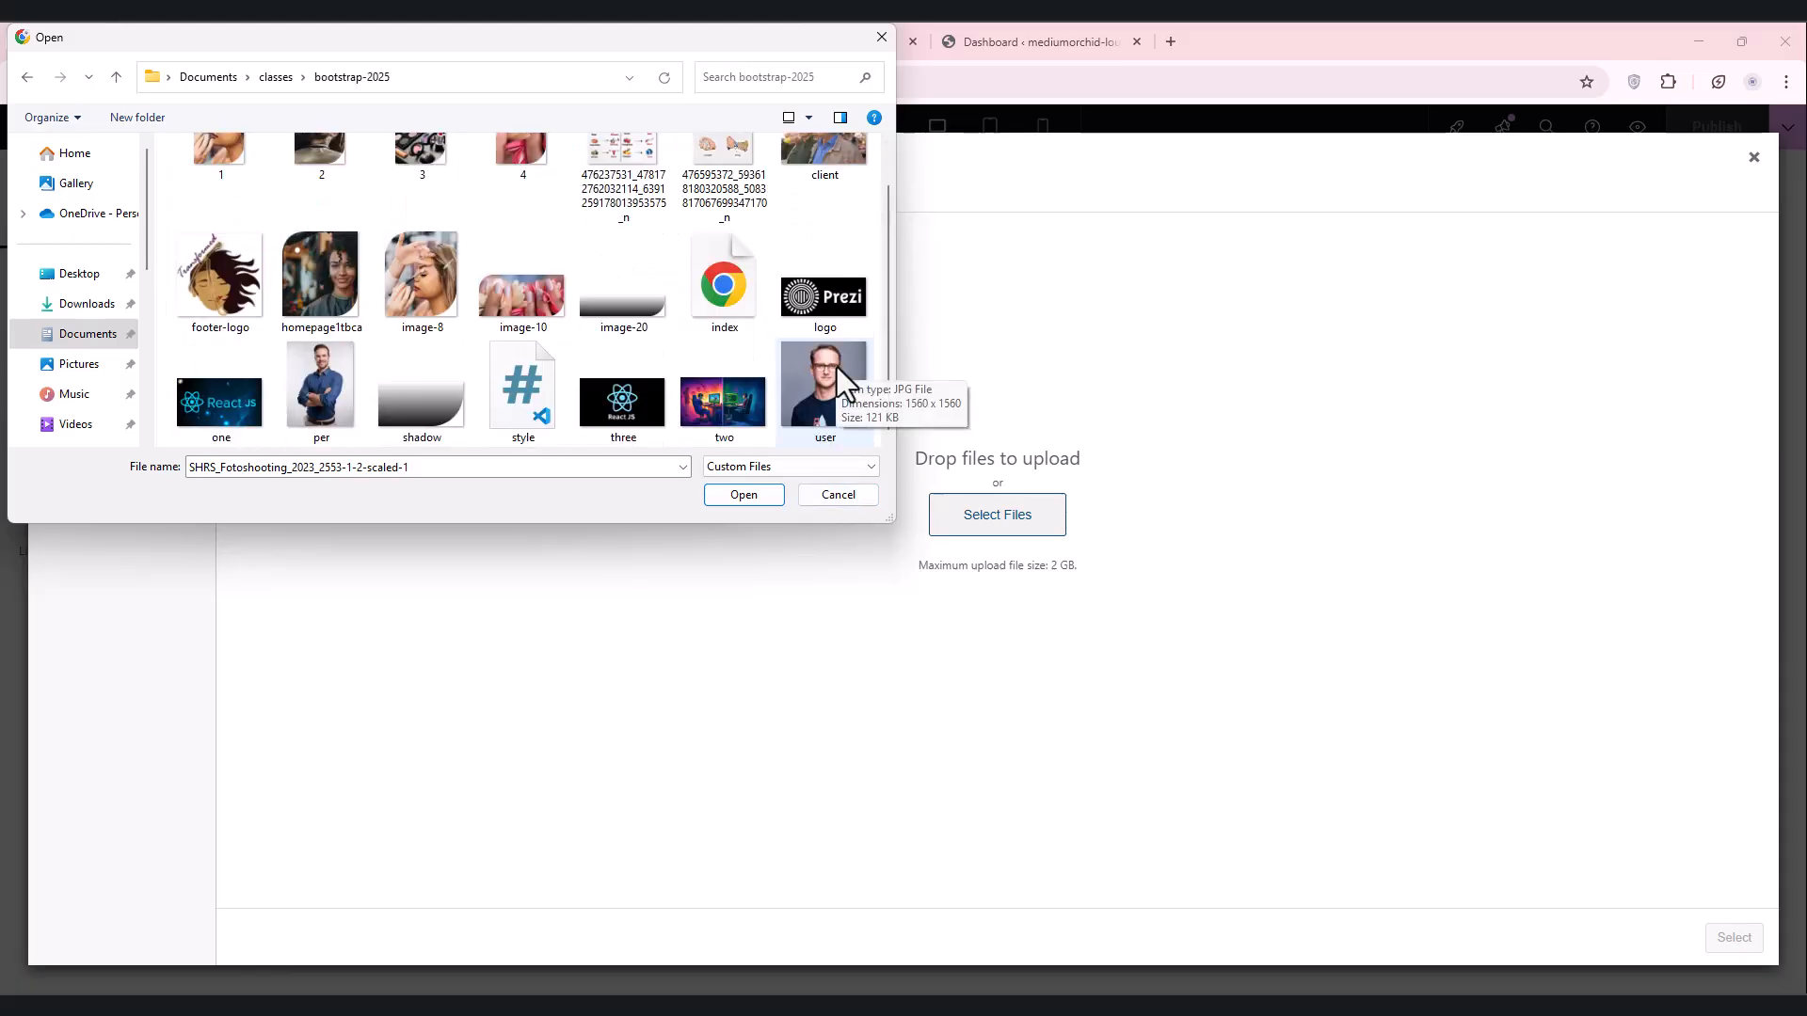
{"action": "double_click", "coordinate": [818, 303]}
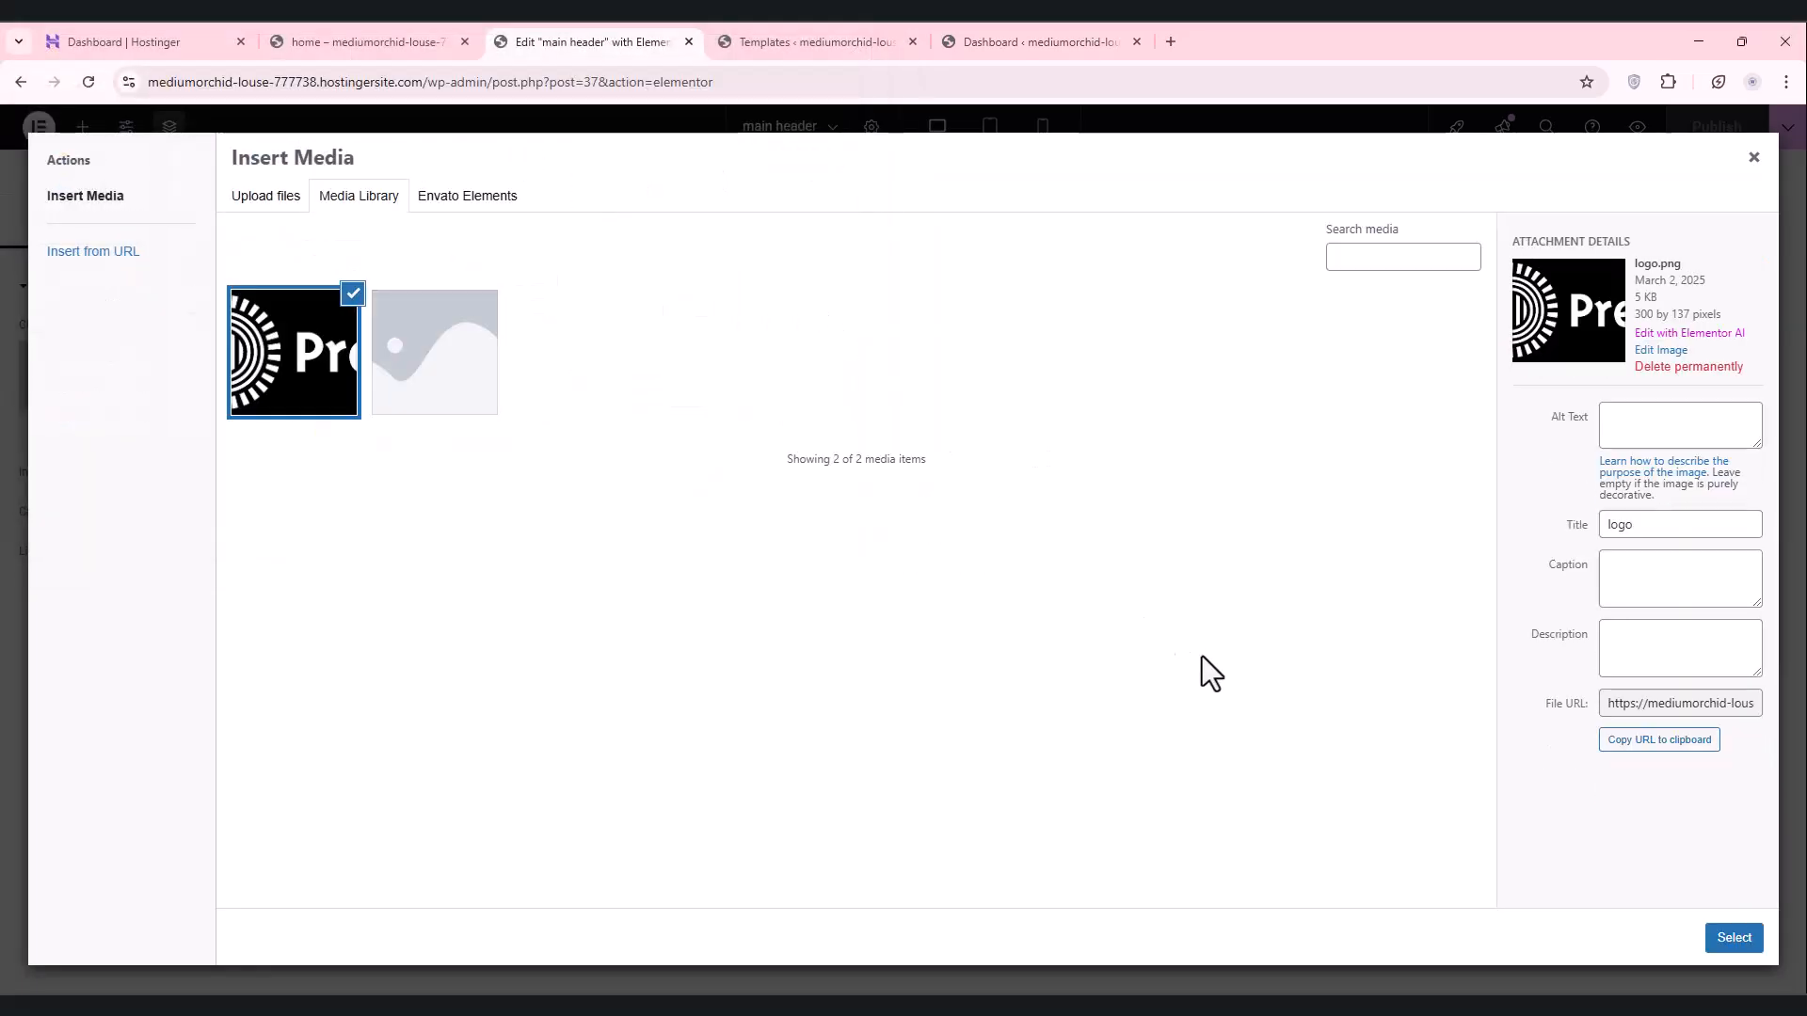
{"action": "left_click", "coordinate": [1752, 941]}
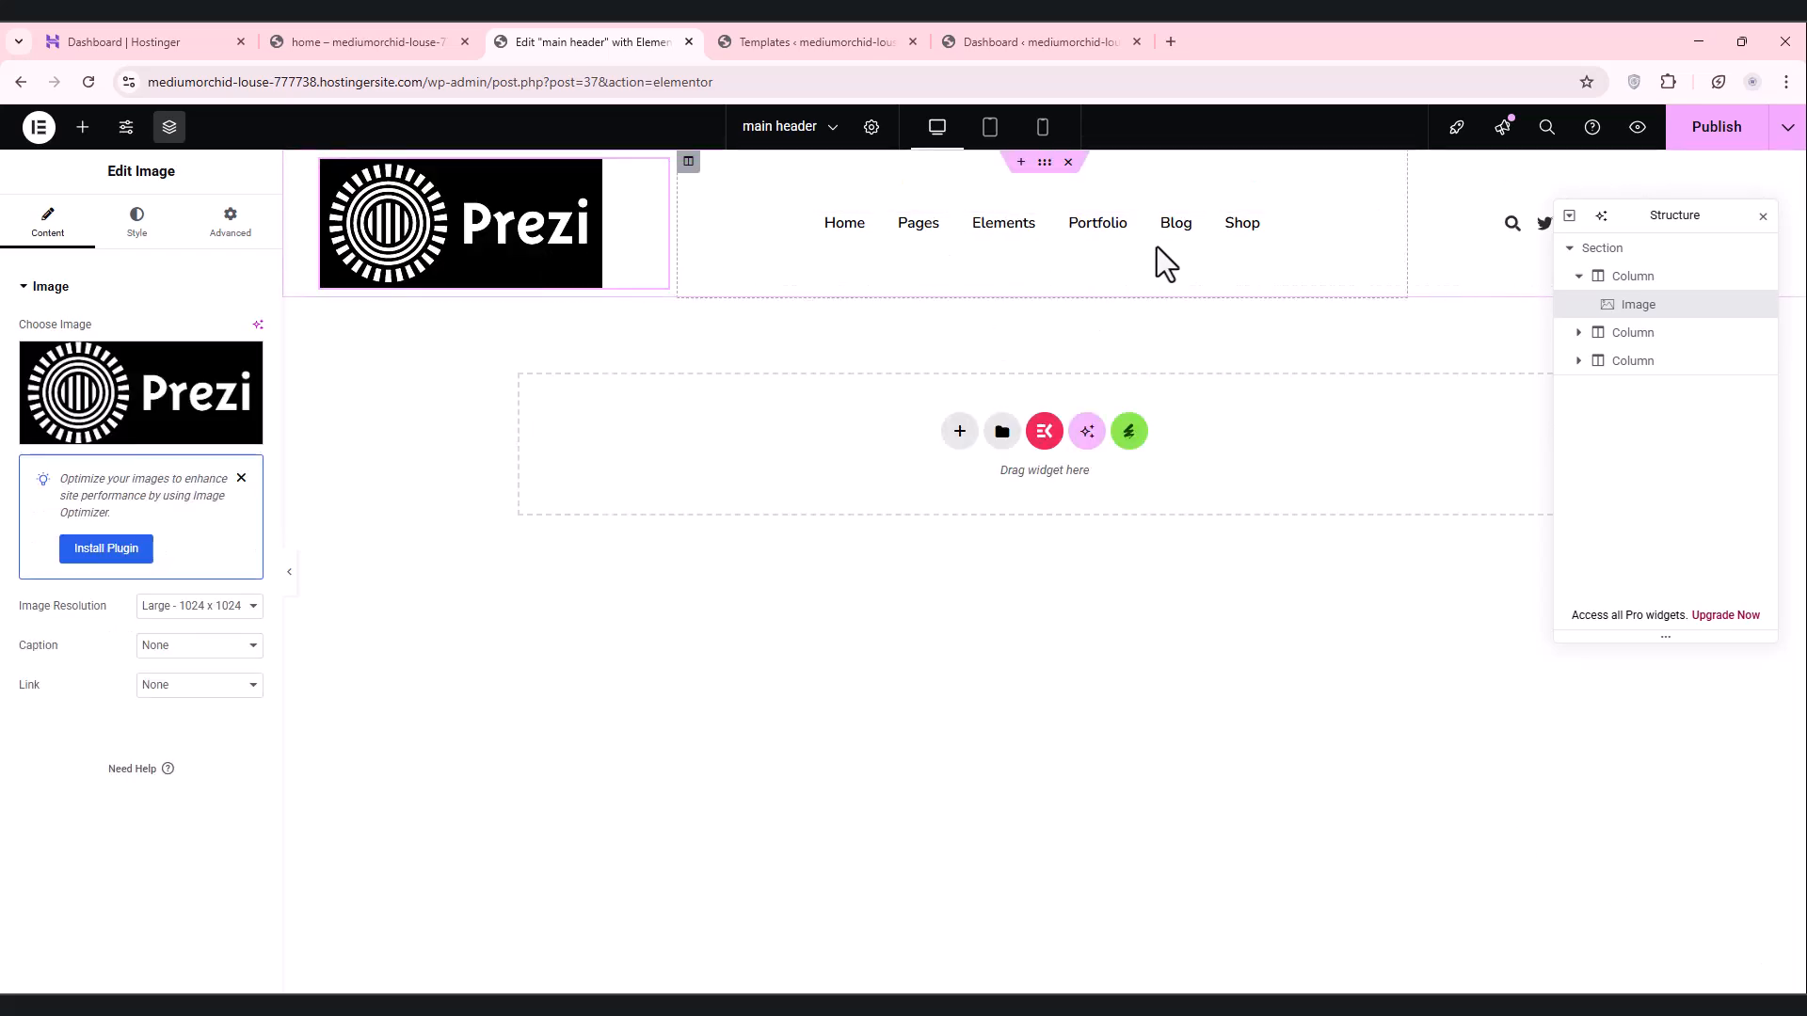
Step: Rename the "Pages" item of the header's navigation list to "Services"
{"action": "left_click", "coordinate": [1195, 231]}
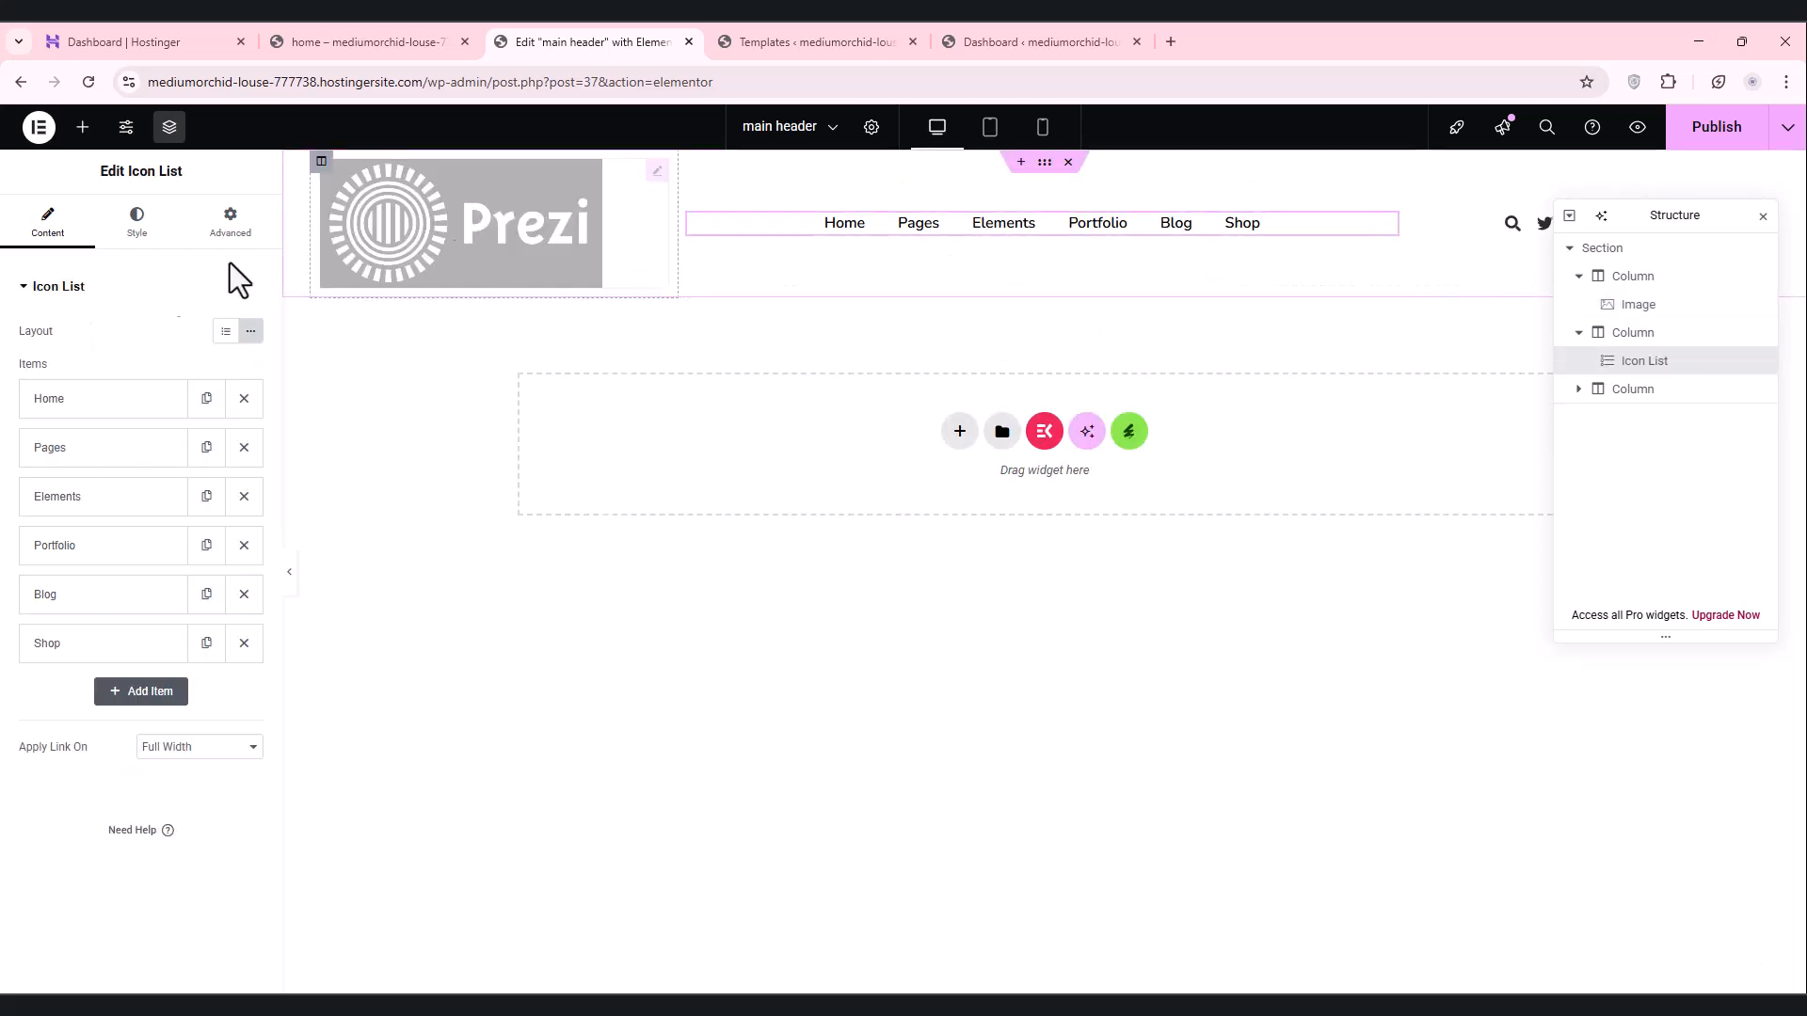
{"action": "left_click", "coordinate": [75, 396]}
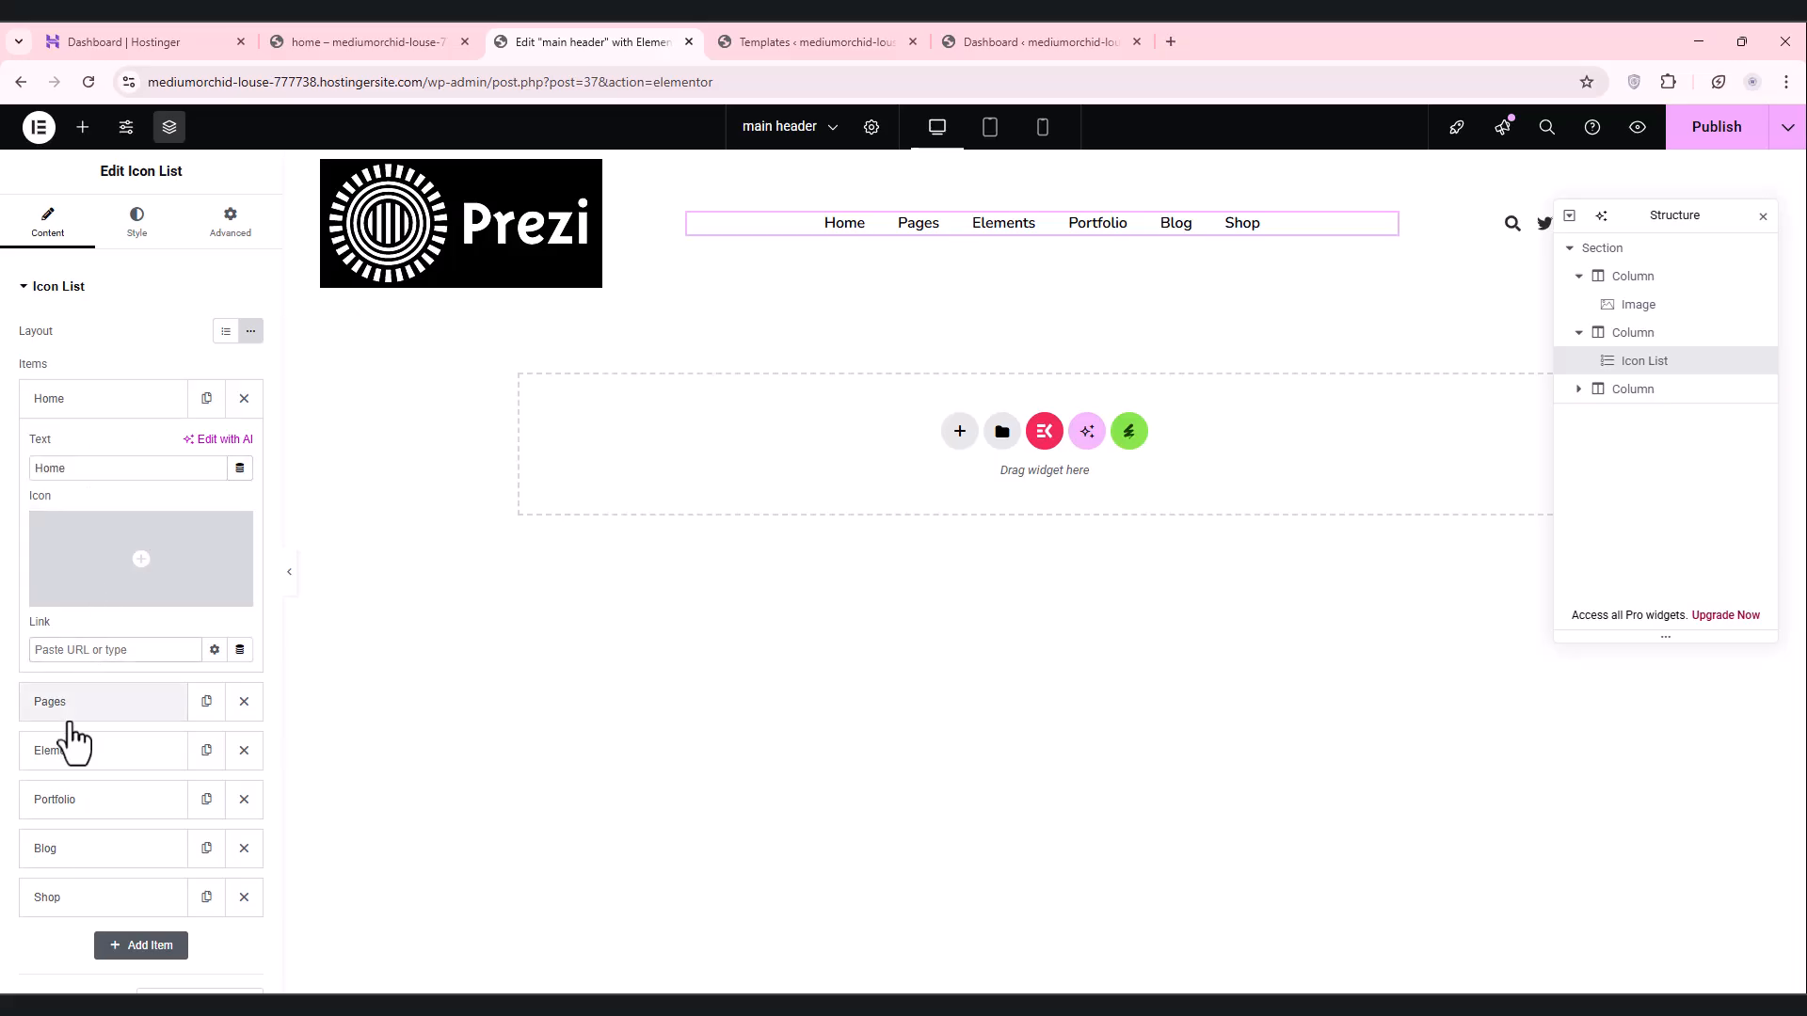
{"action": "left_click", "coordinate": [66, 707]}
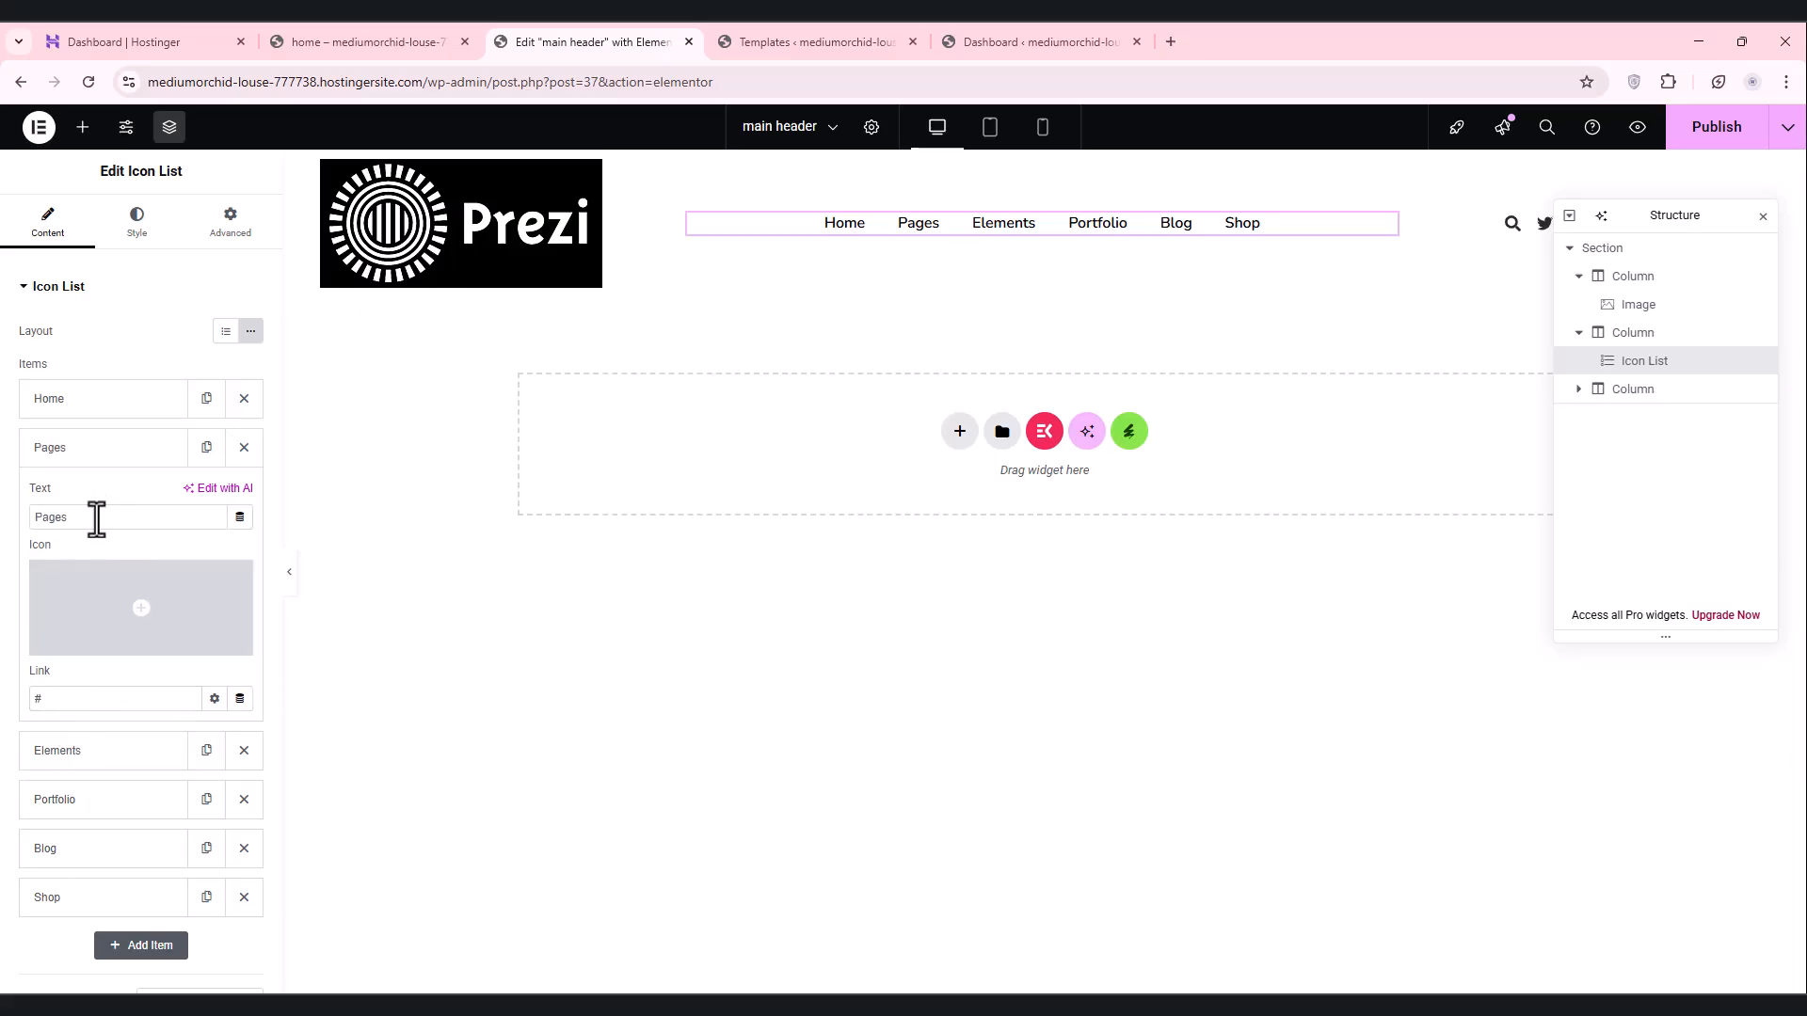
{"action": "type", "text": "Services"}
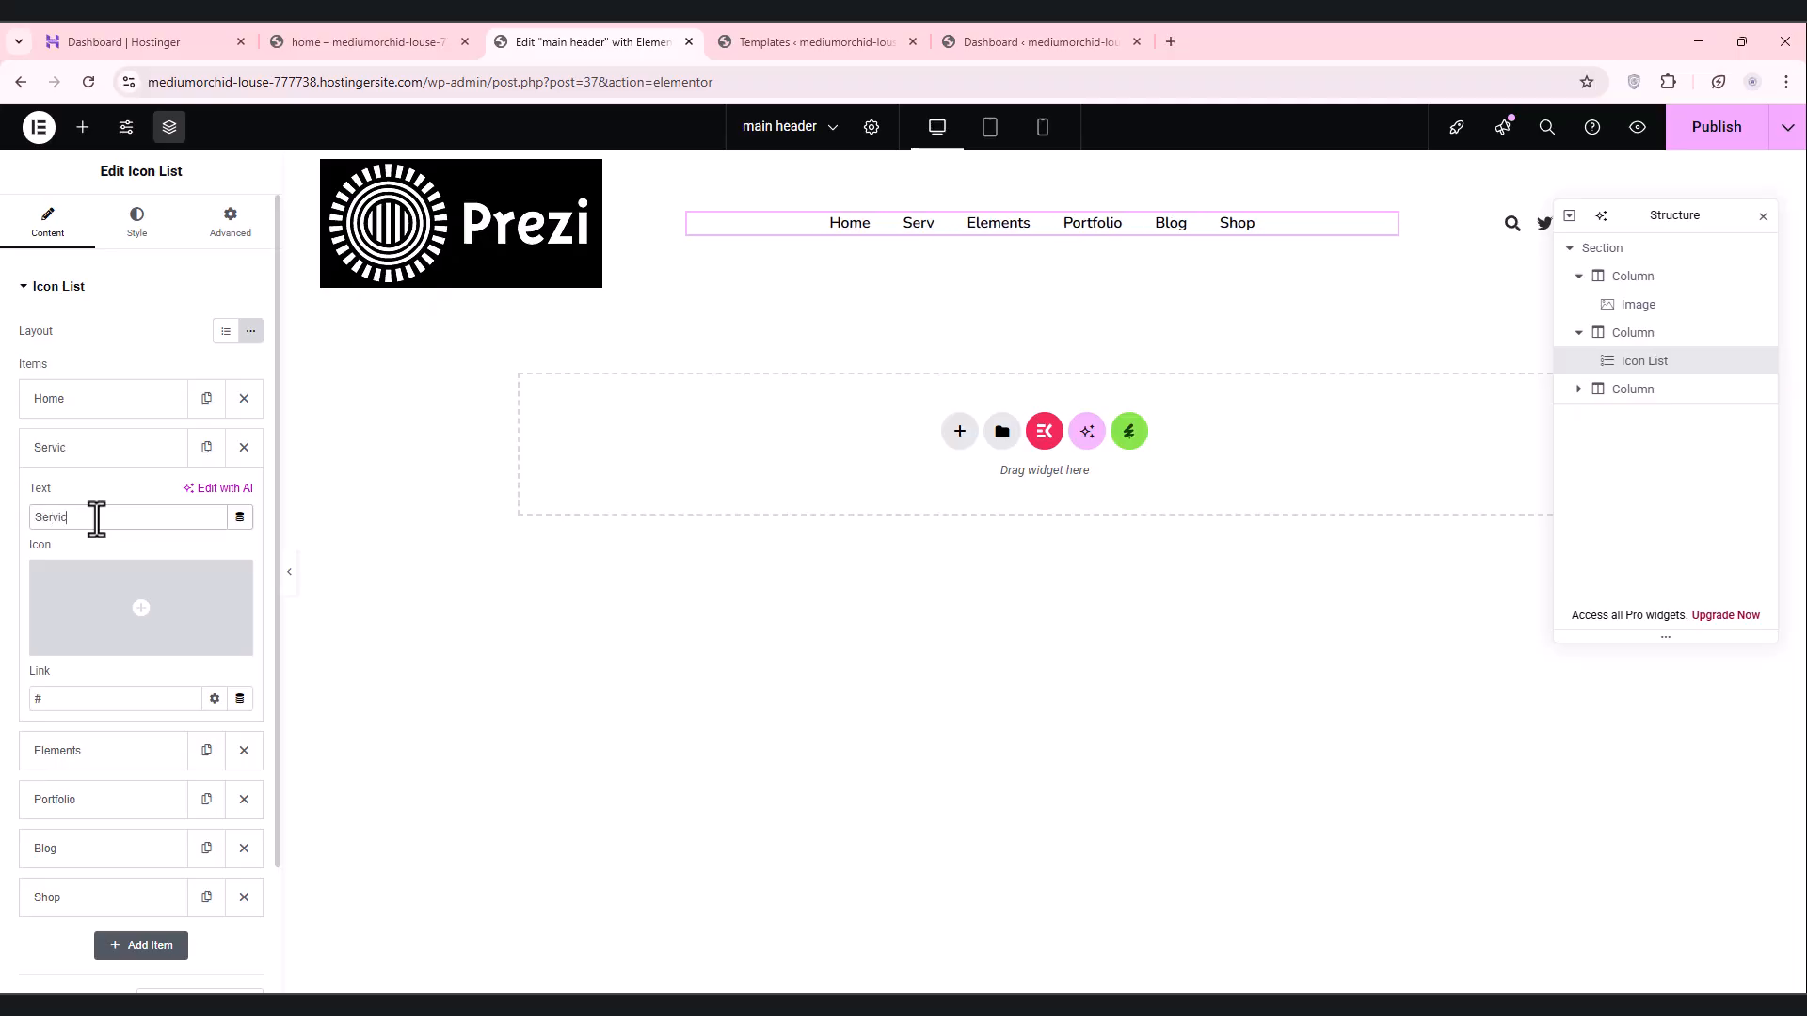
{"action": "left_click", "coordinate": [97, 456]}
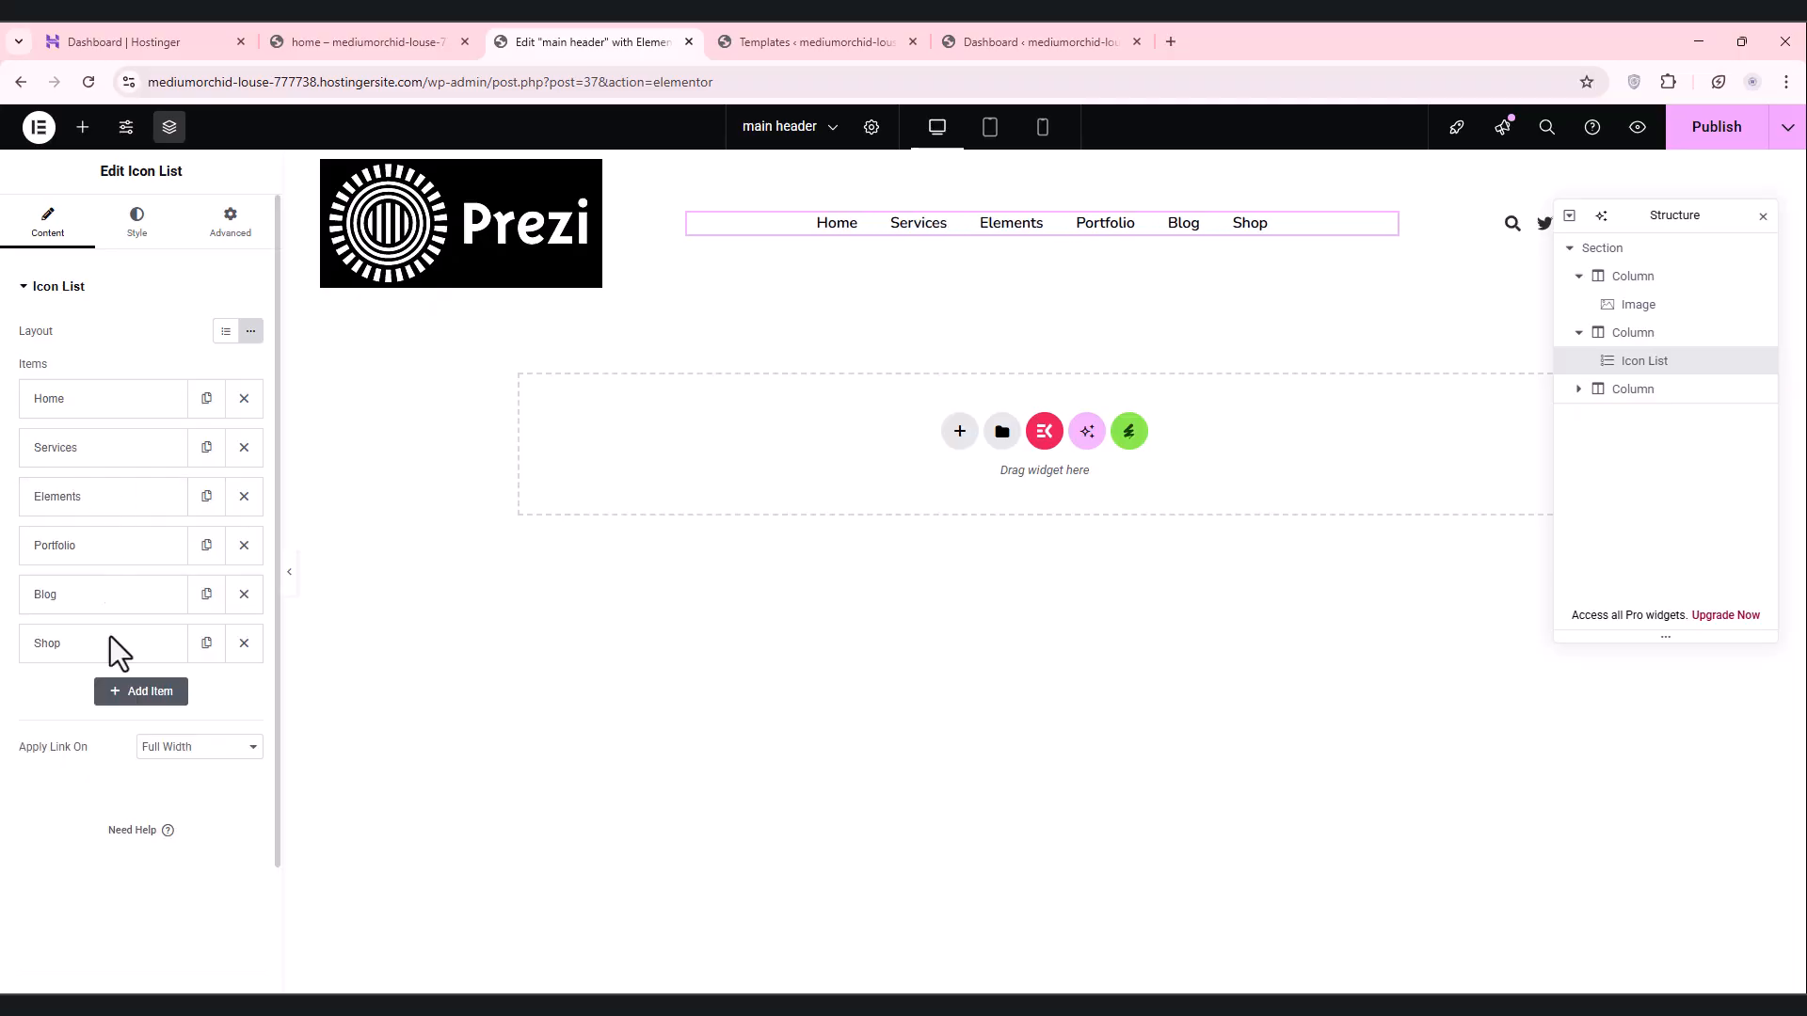
Step: Rename the "Elements" navigation item to "Abour us" and move the "Shop" item directly after "Services"
{"action": "left_click", "coordinate": [116, 506]}
{"action": "double_click", "coordinate": [82, 565]}
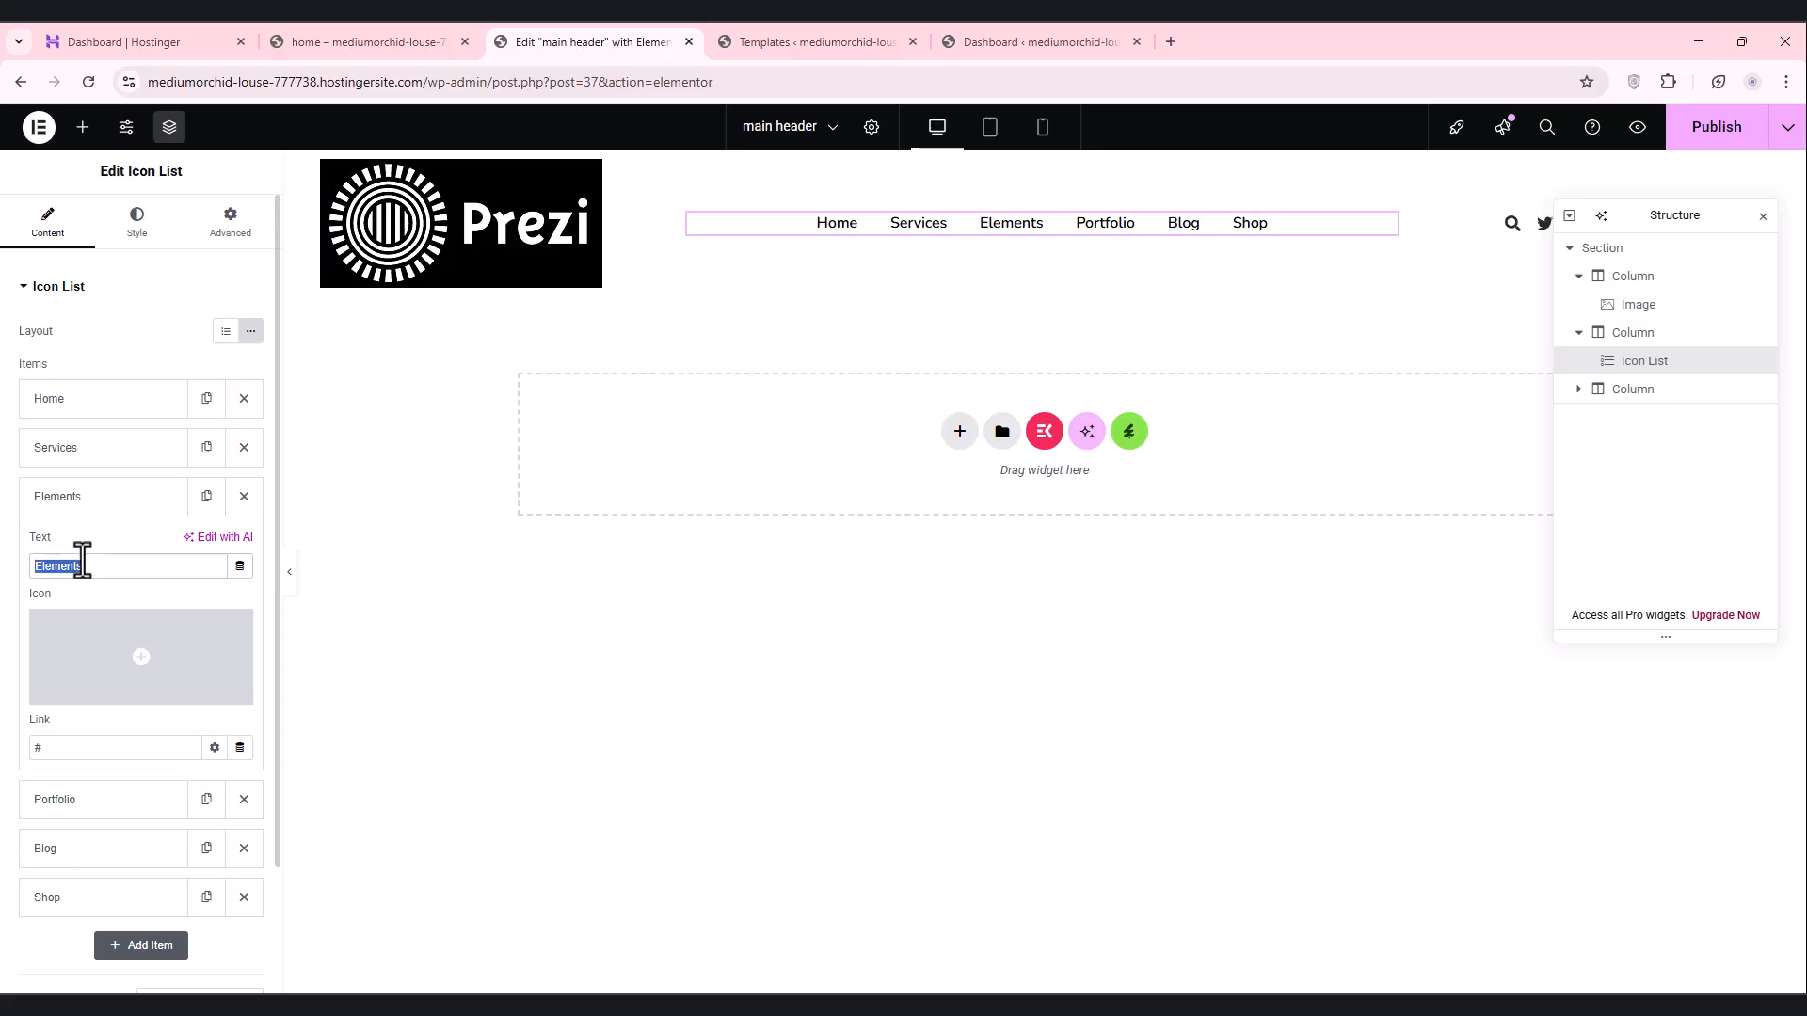
{"action": "type", "text": "Abour us"}
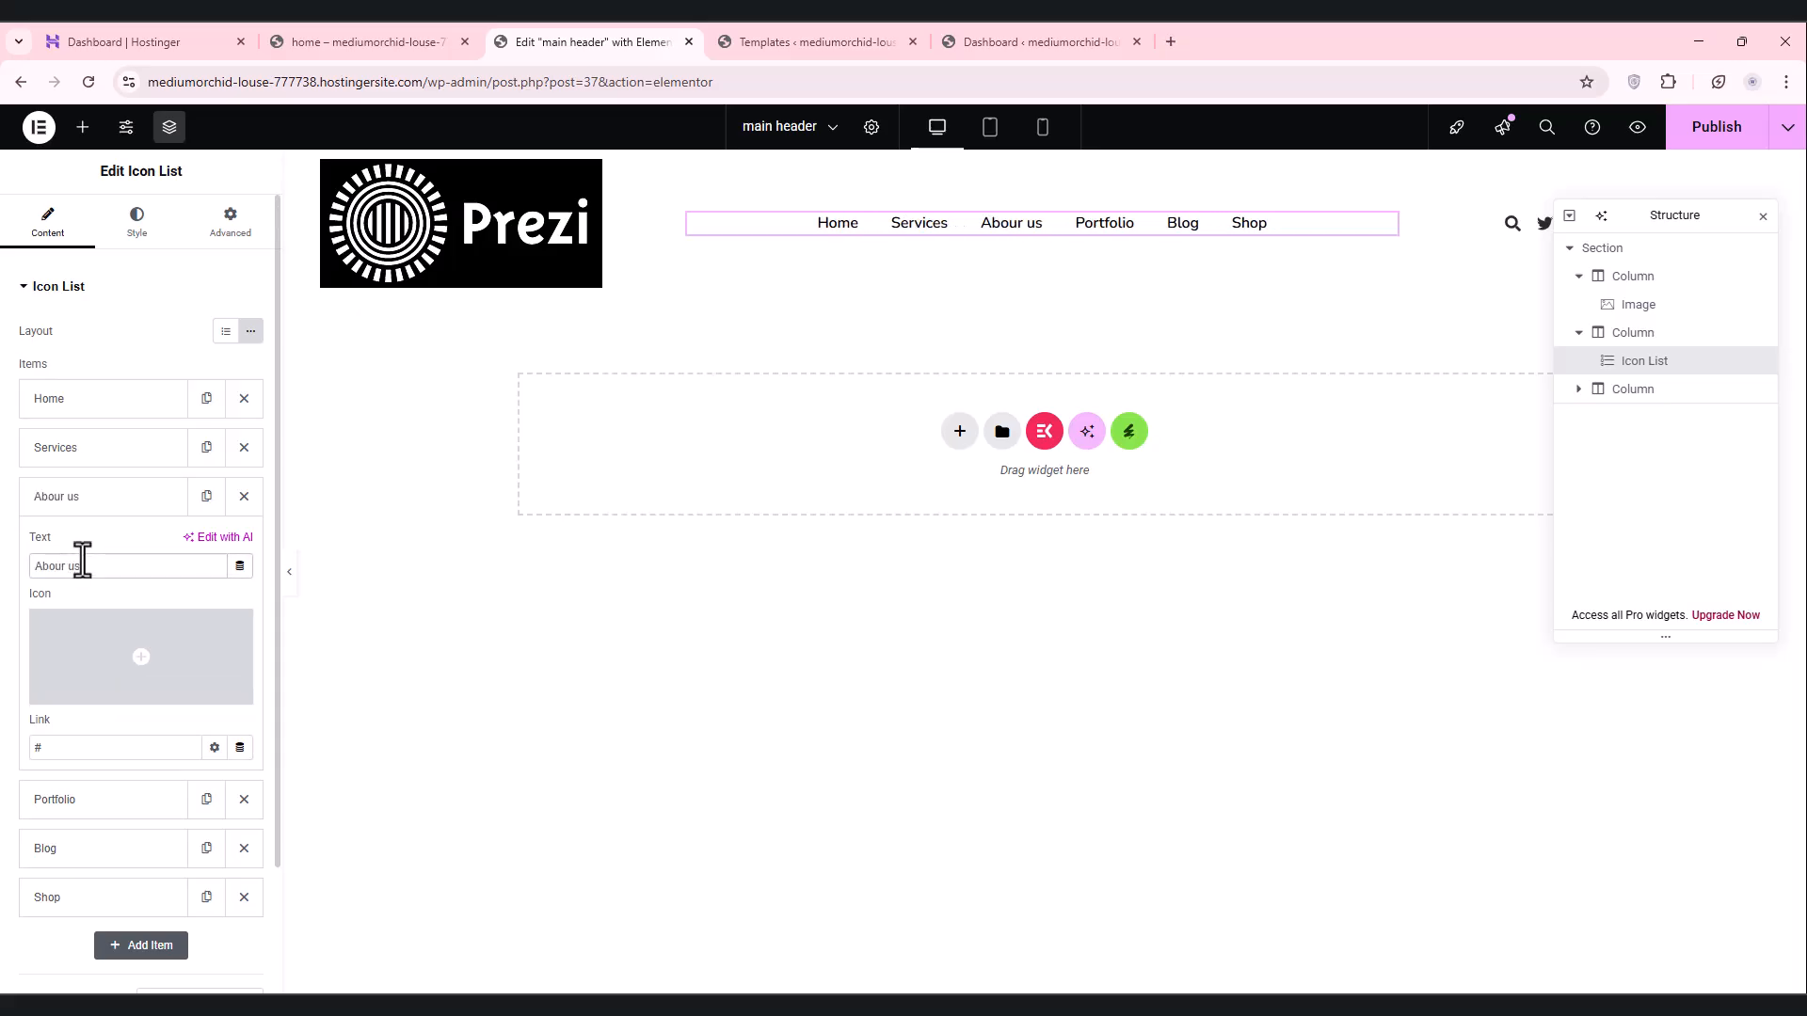
{"action": "left_click", "coordinate": [86, 501]}
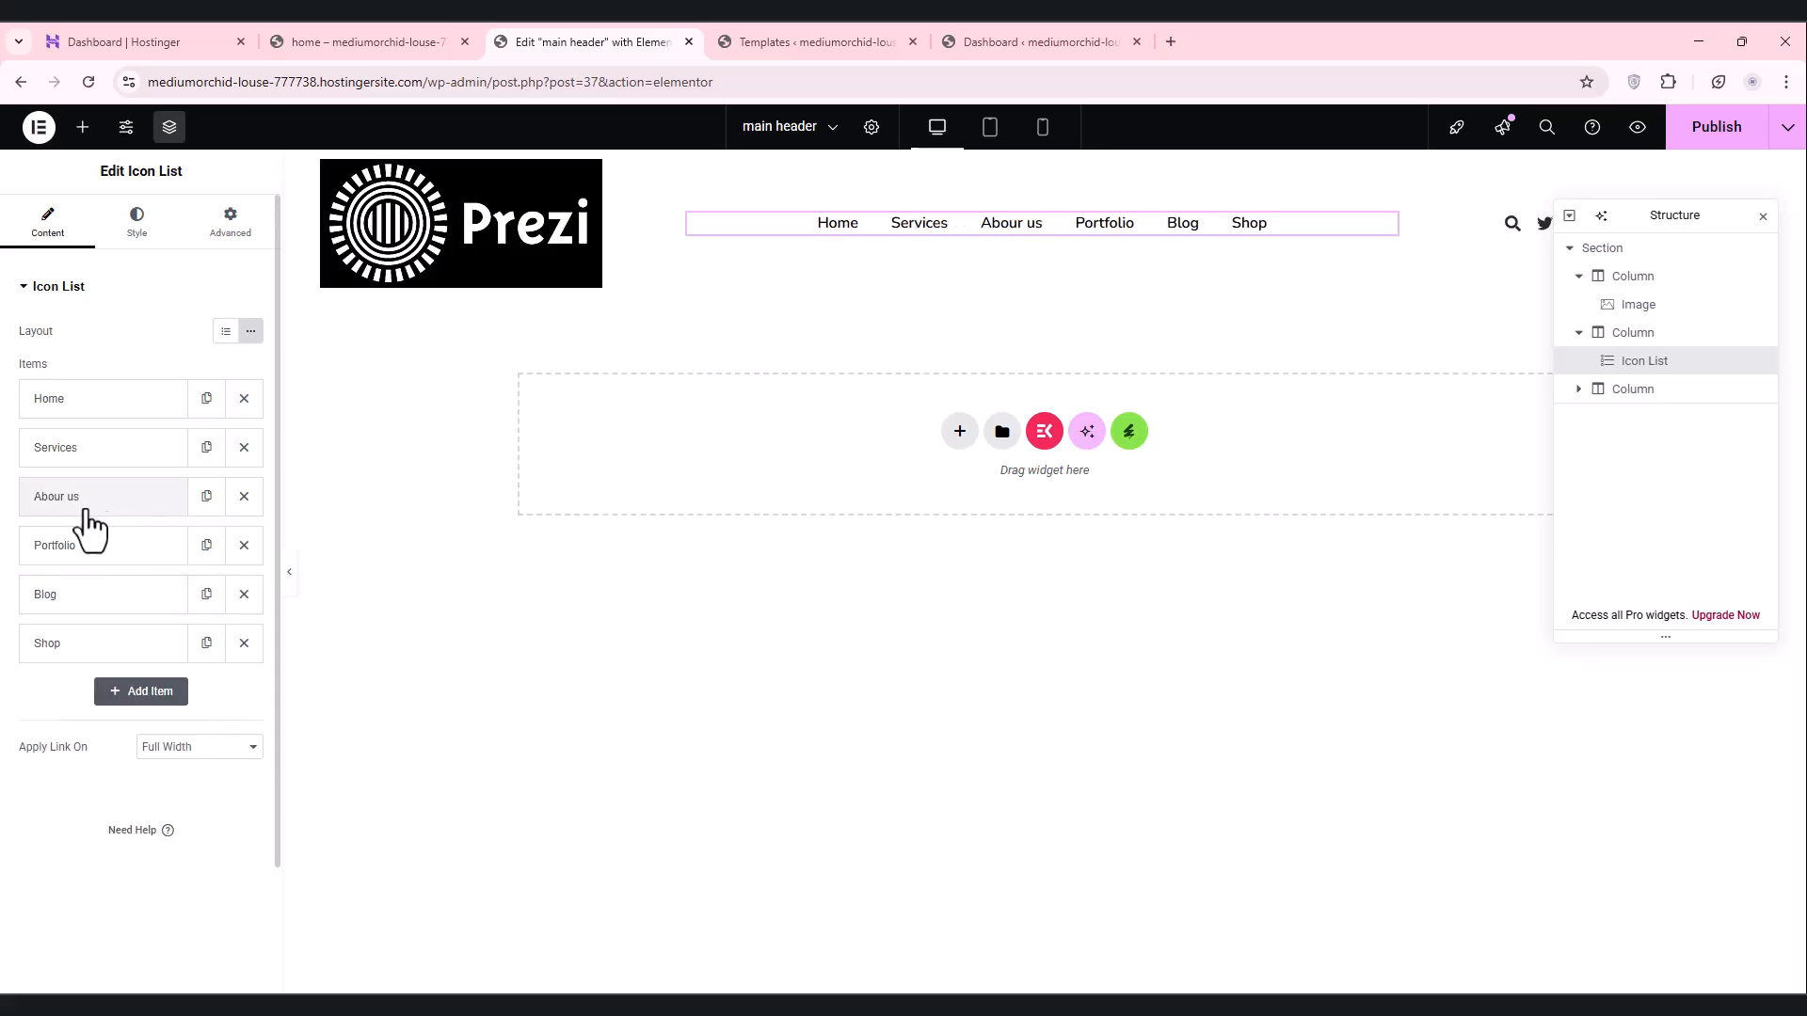
{"action": "left_click_drag", "start_coordinate": [68, 649], "coordinate": [73, 491]}
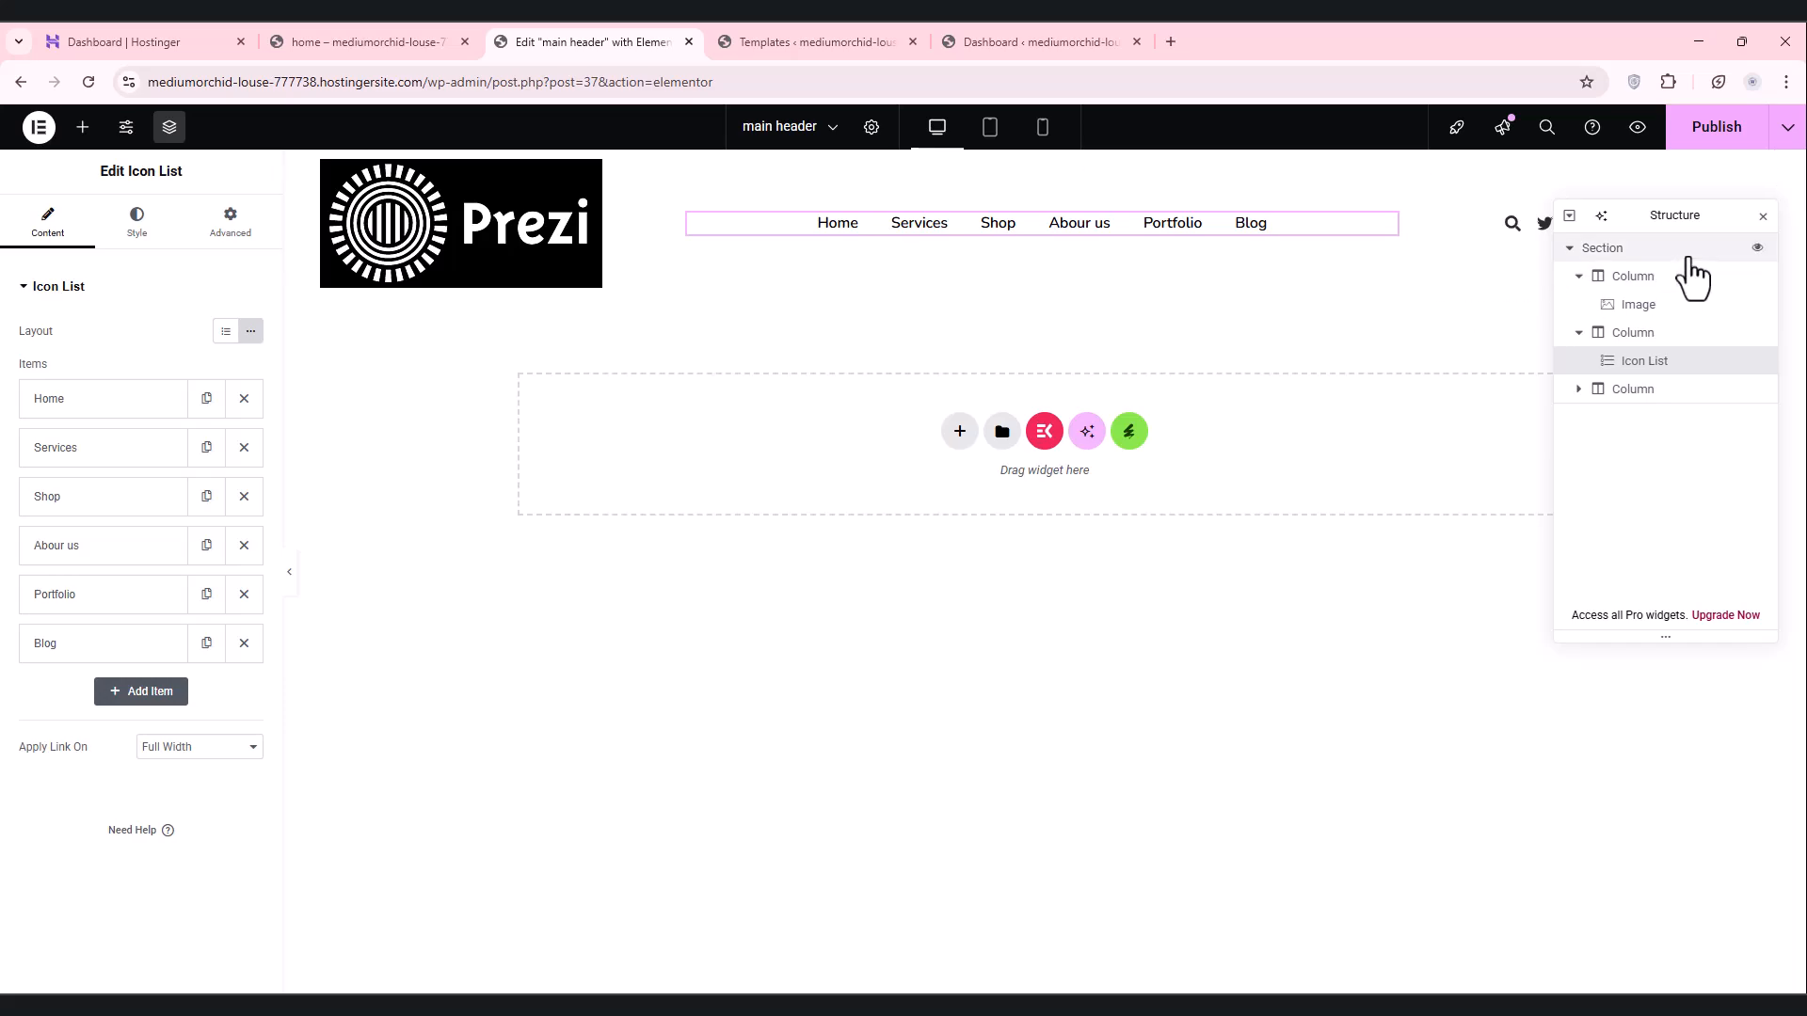
Step: Close the Structure navigator and replace the Dribbble icon in the header's social icons with the Instagram icon
{"action": "left_click", "coordinate": [1763, 217]}
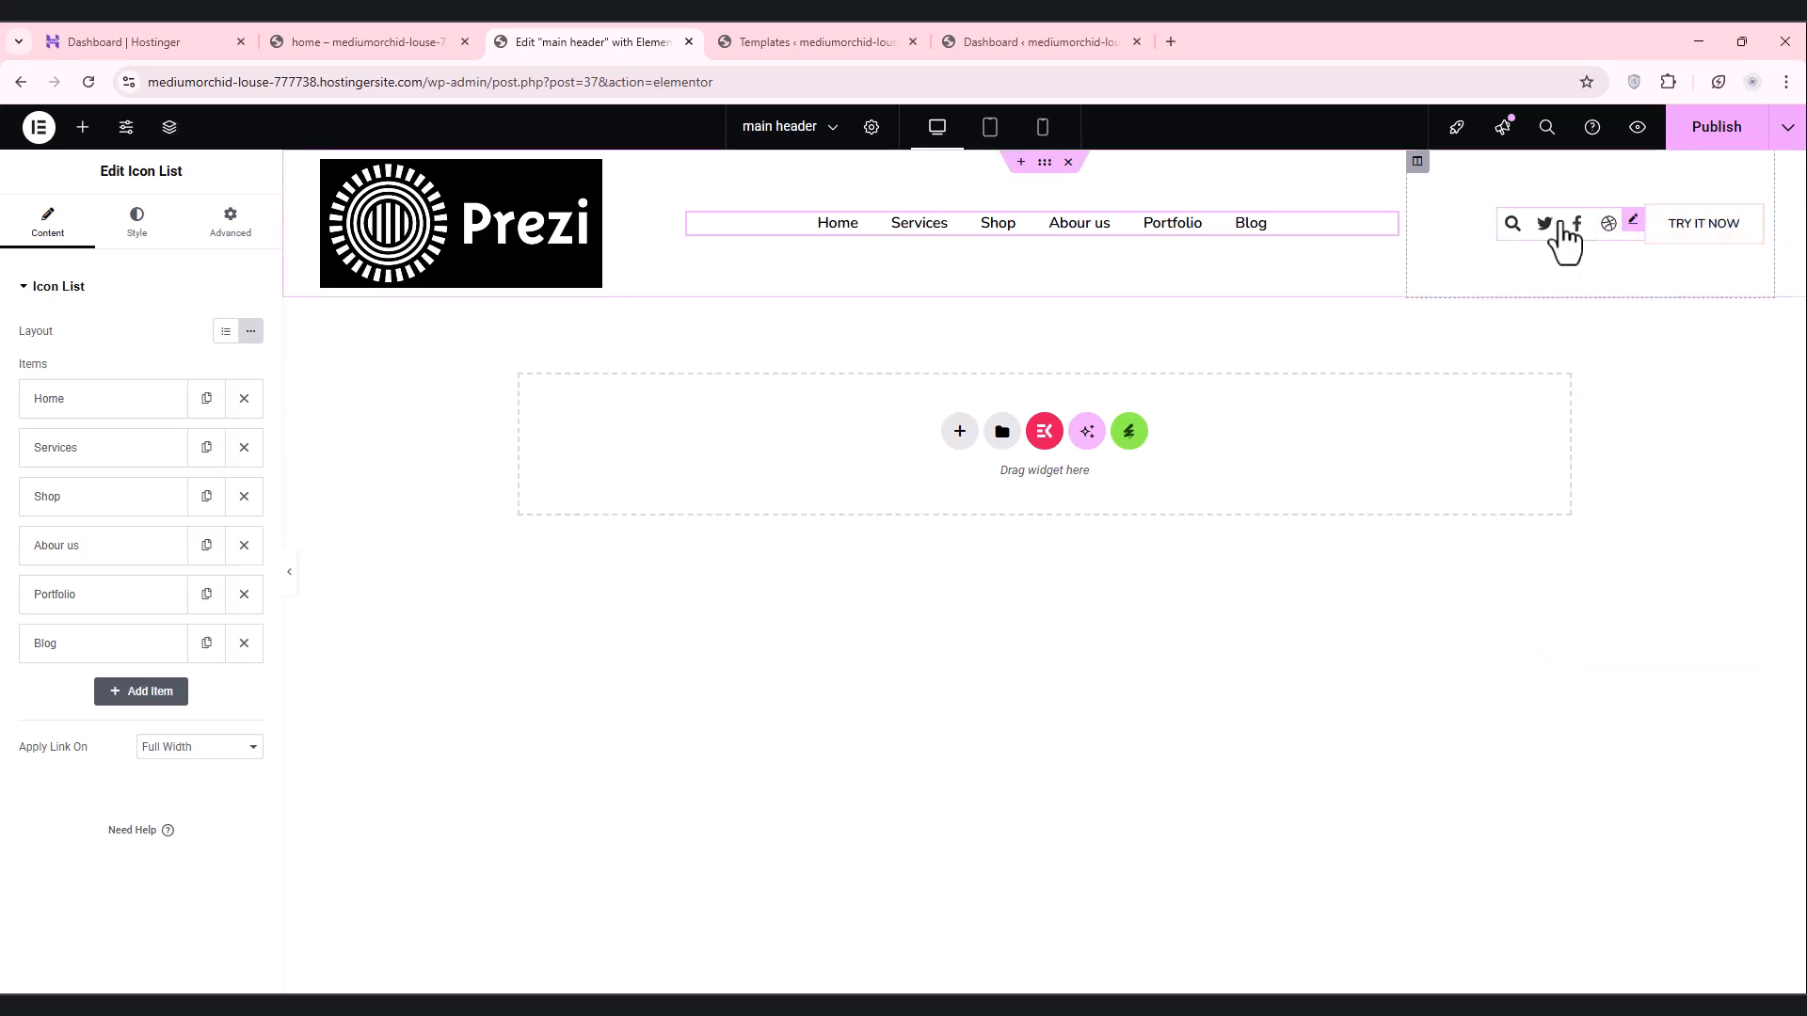
{"action": "left_click", "coordinate": [1550, 228]}
{"action": "left_click", "coordinate": [92, 358]}
{"action": "left_click", "coordinate": [92, 357]}
{"action": "left_click", "coordinate": [74, 409]}
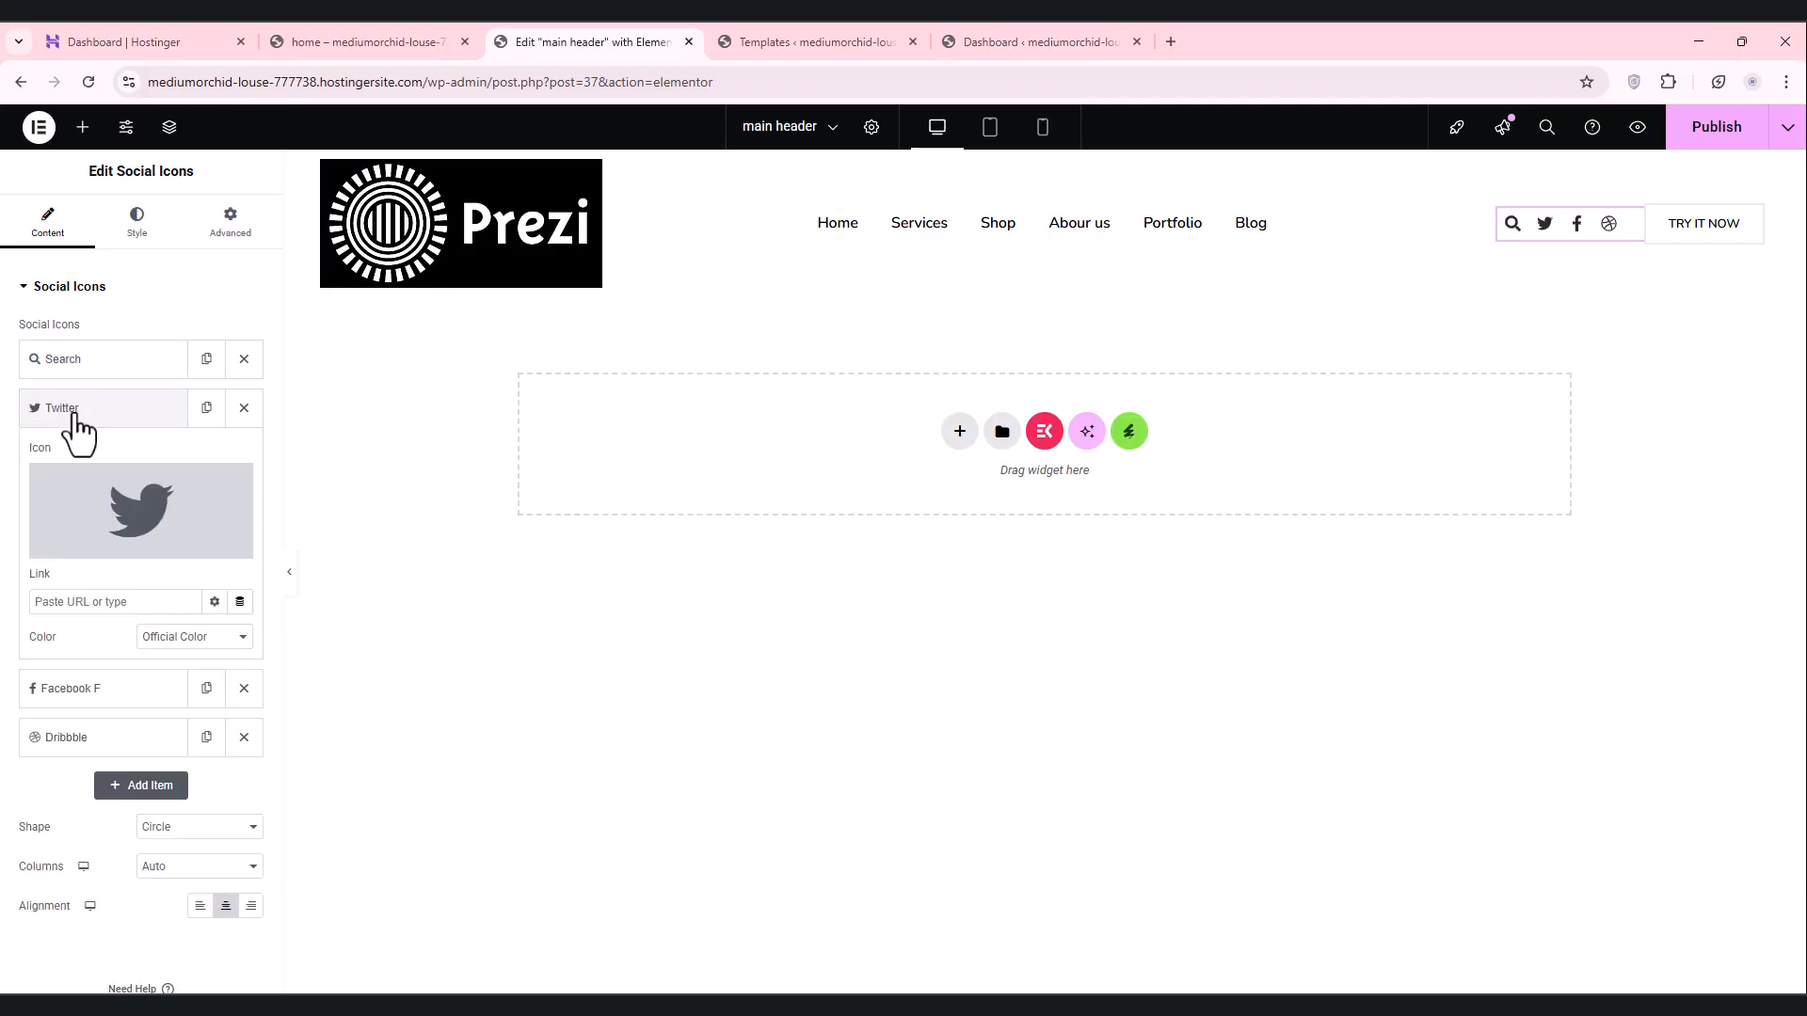
{"action": "left_click", "coordinate": [109, 694]}
{"action": "left_click", "coordinate": [106, 742]}
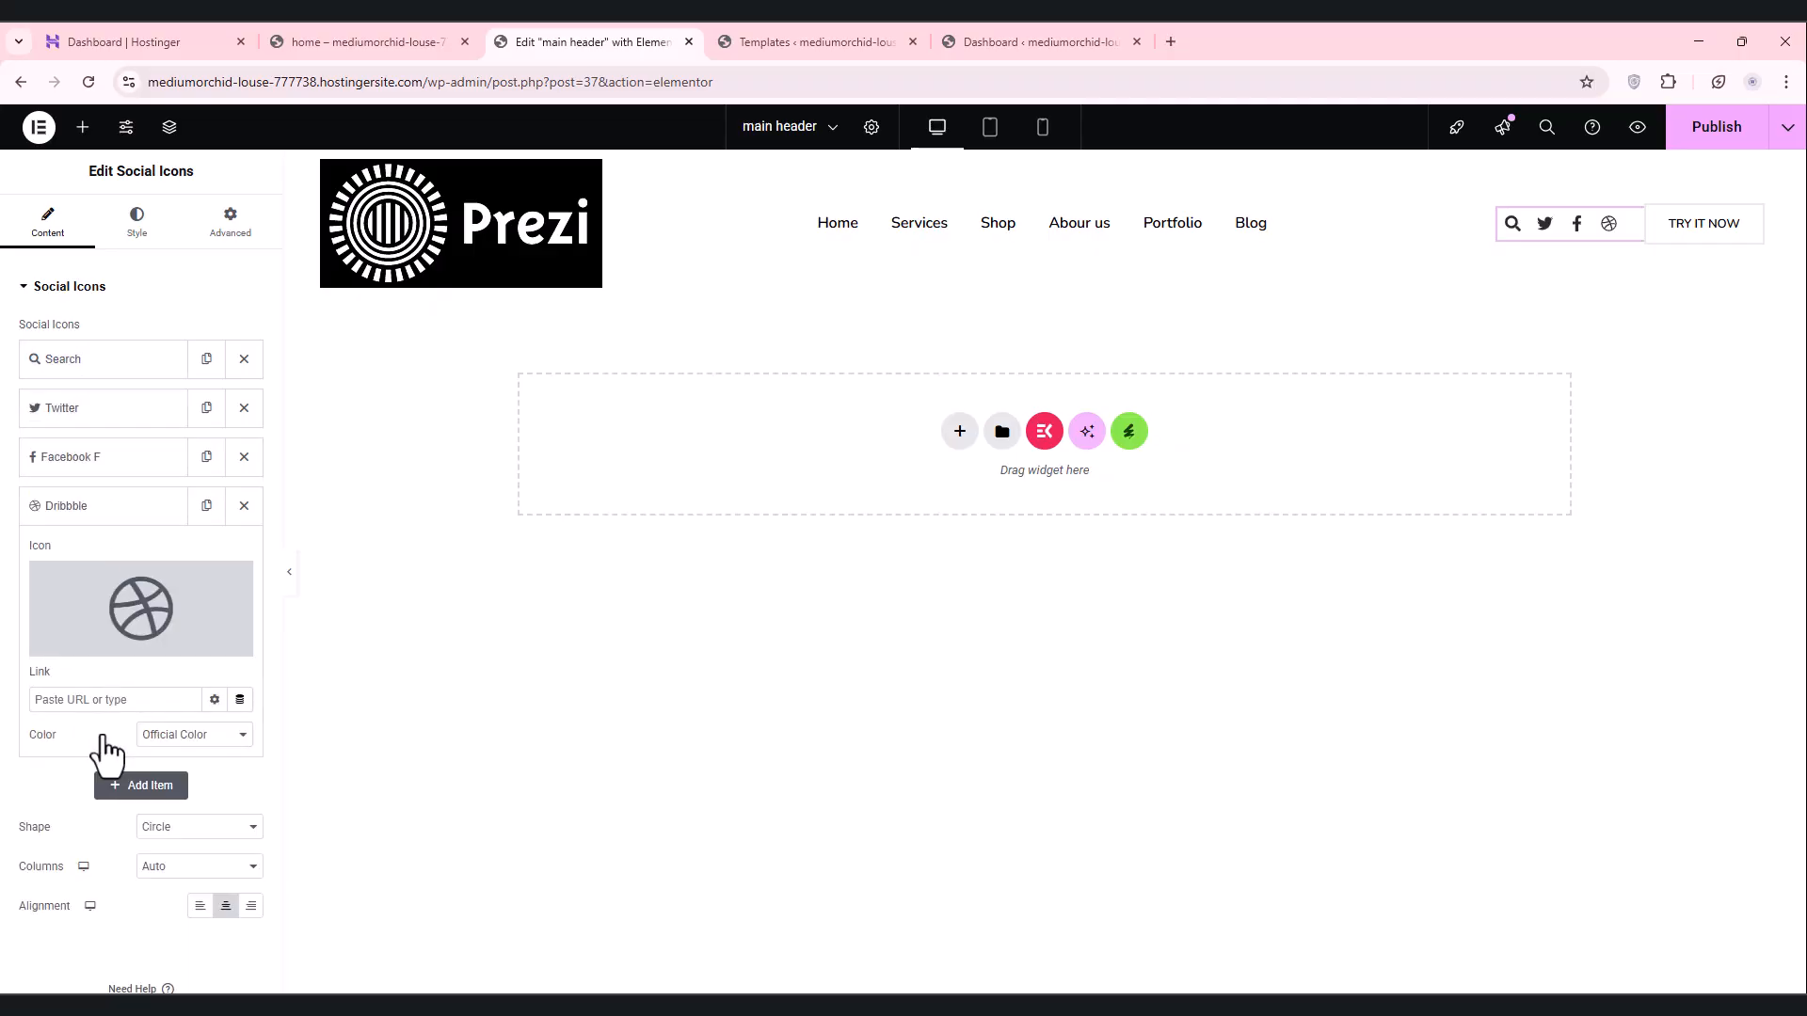
{"action": "mouse_move", "coordinate": [133, 623]}
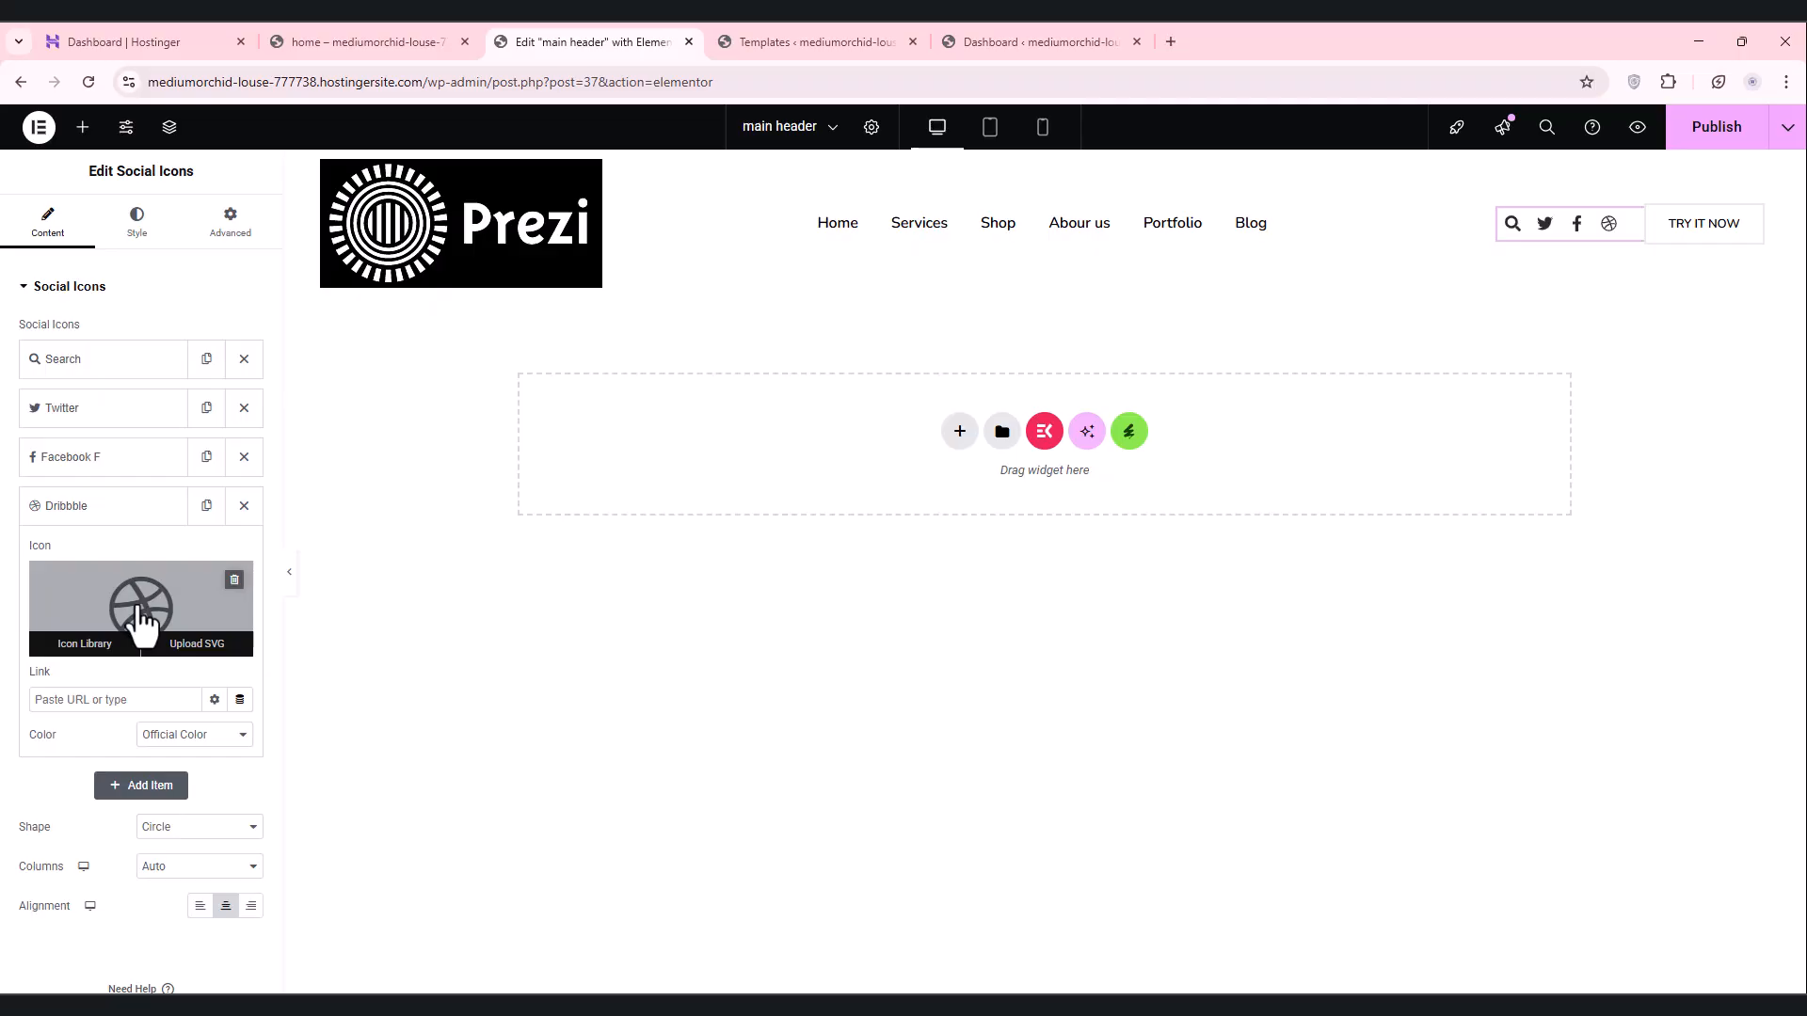
{"action": "left_click", "coordinate": [141, 612]}
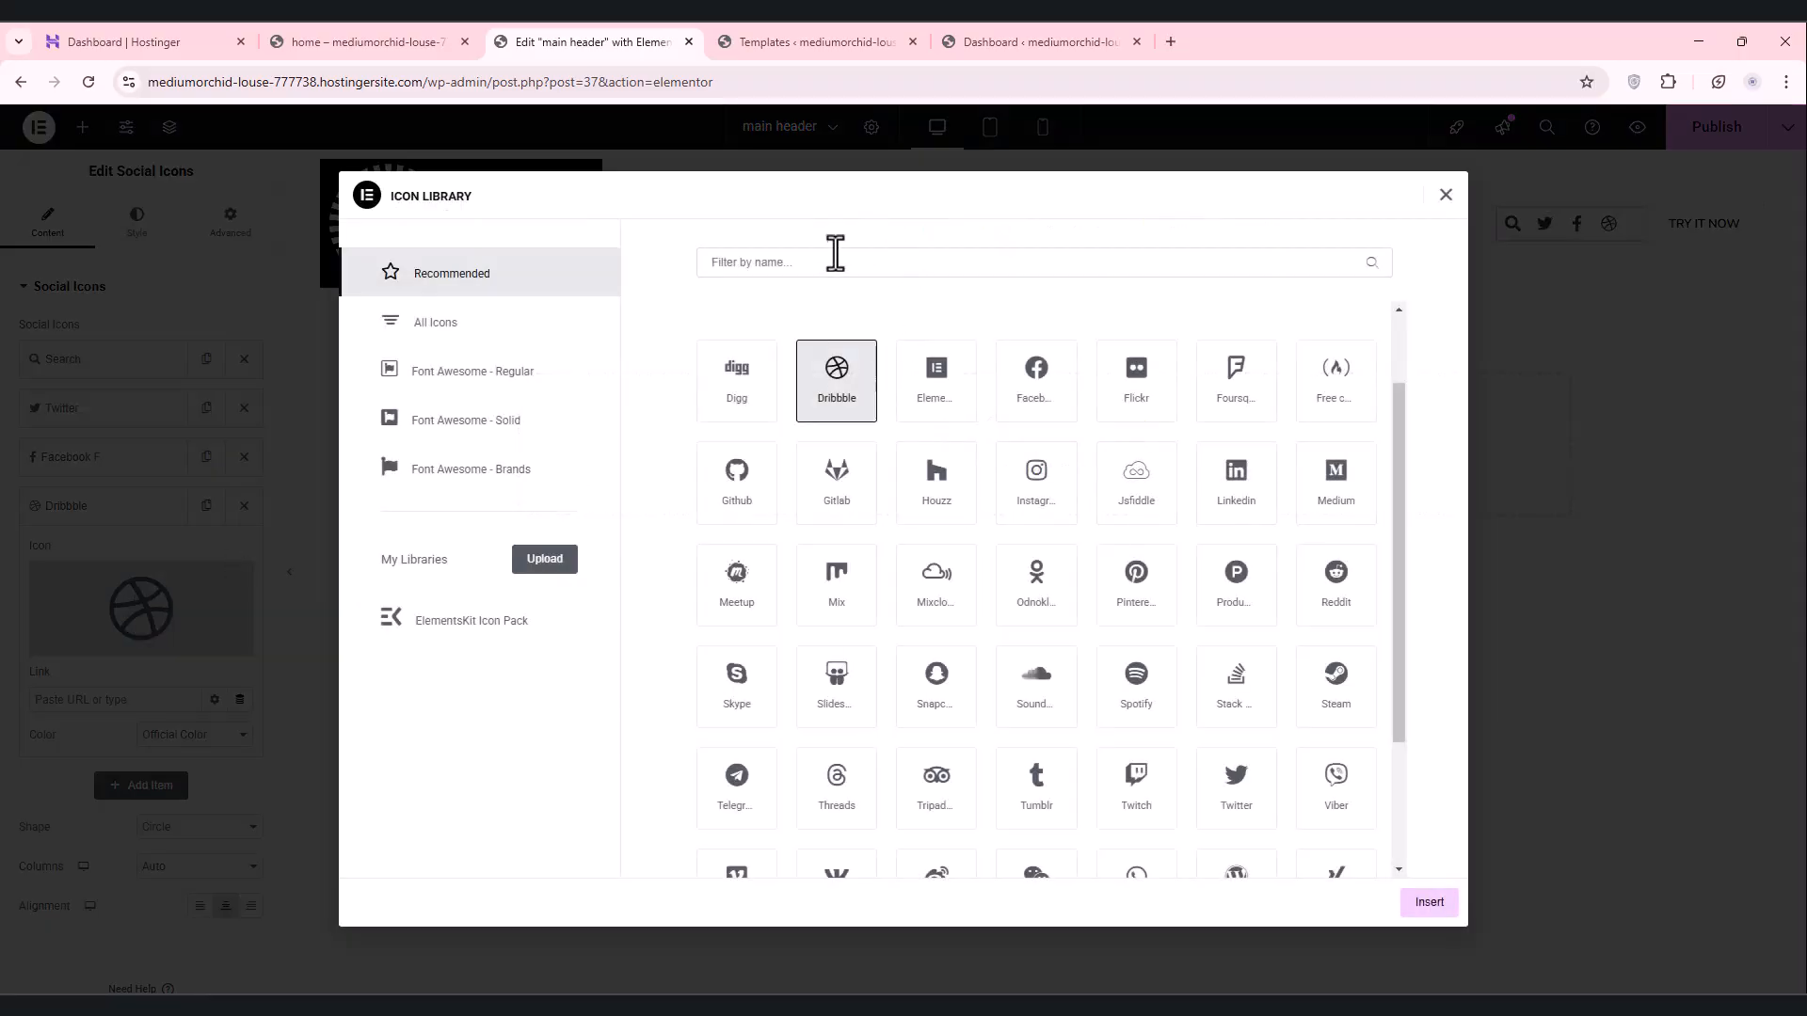
{"action": "left_click", "coordinate": [1035, 485]}
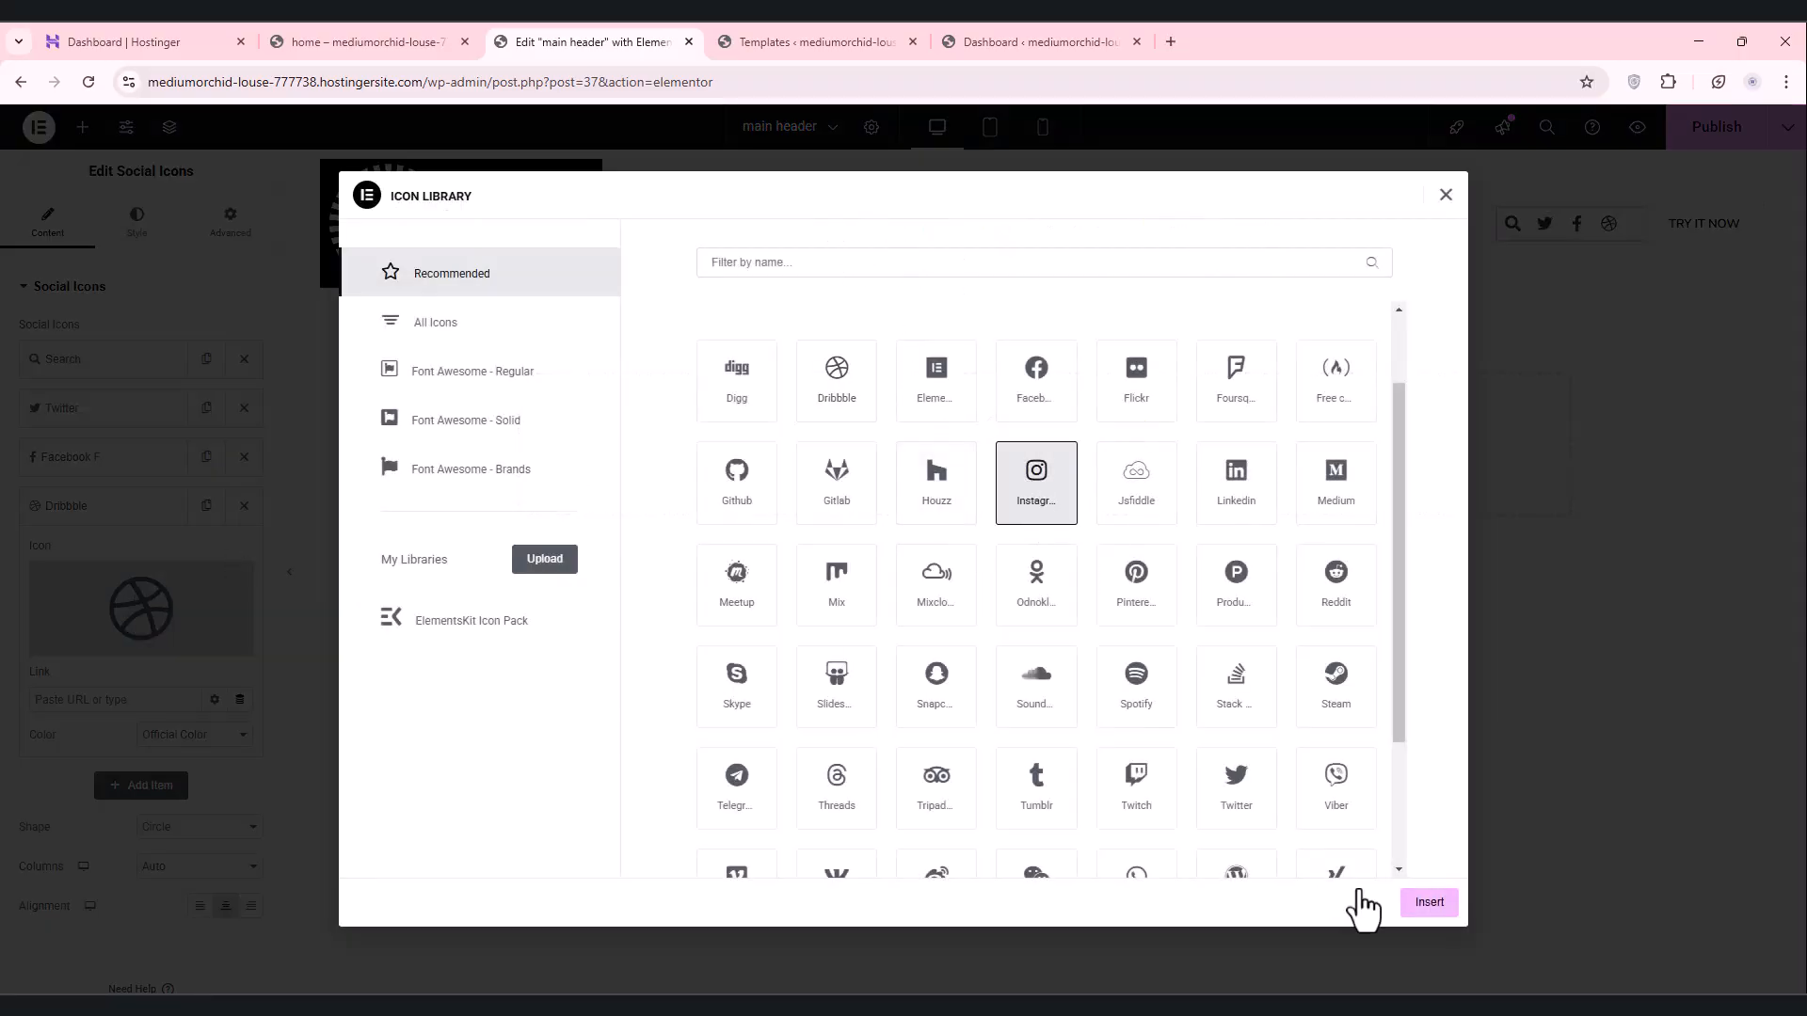
{"action": "left_click", "coordinate": [1425, 903]}
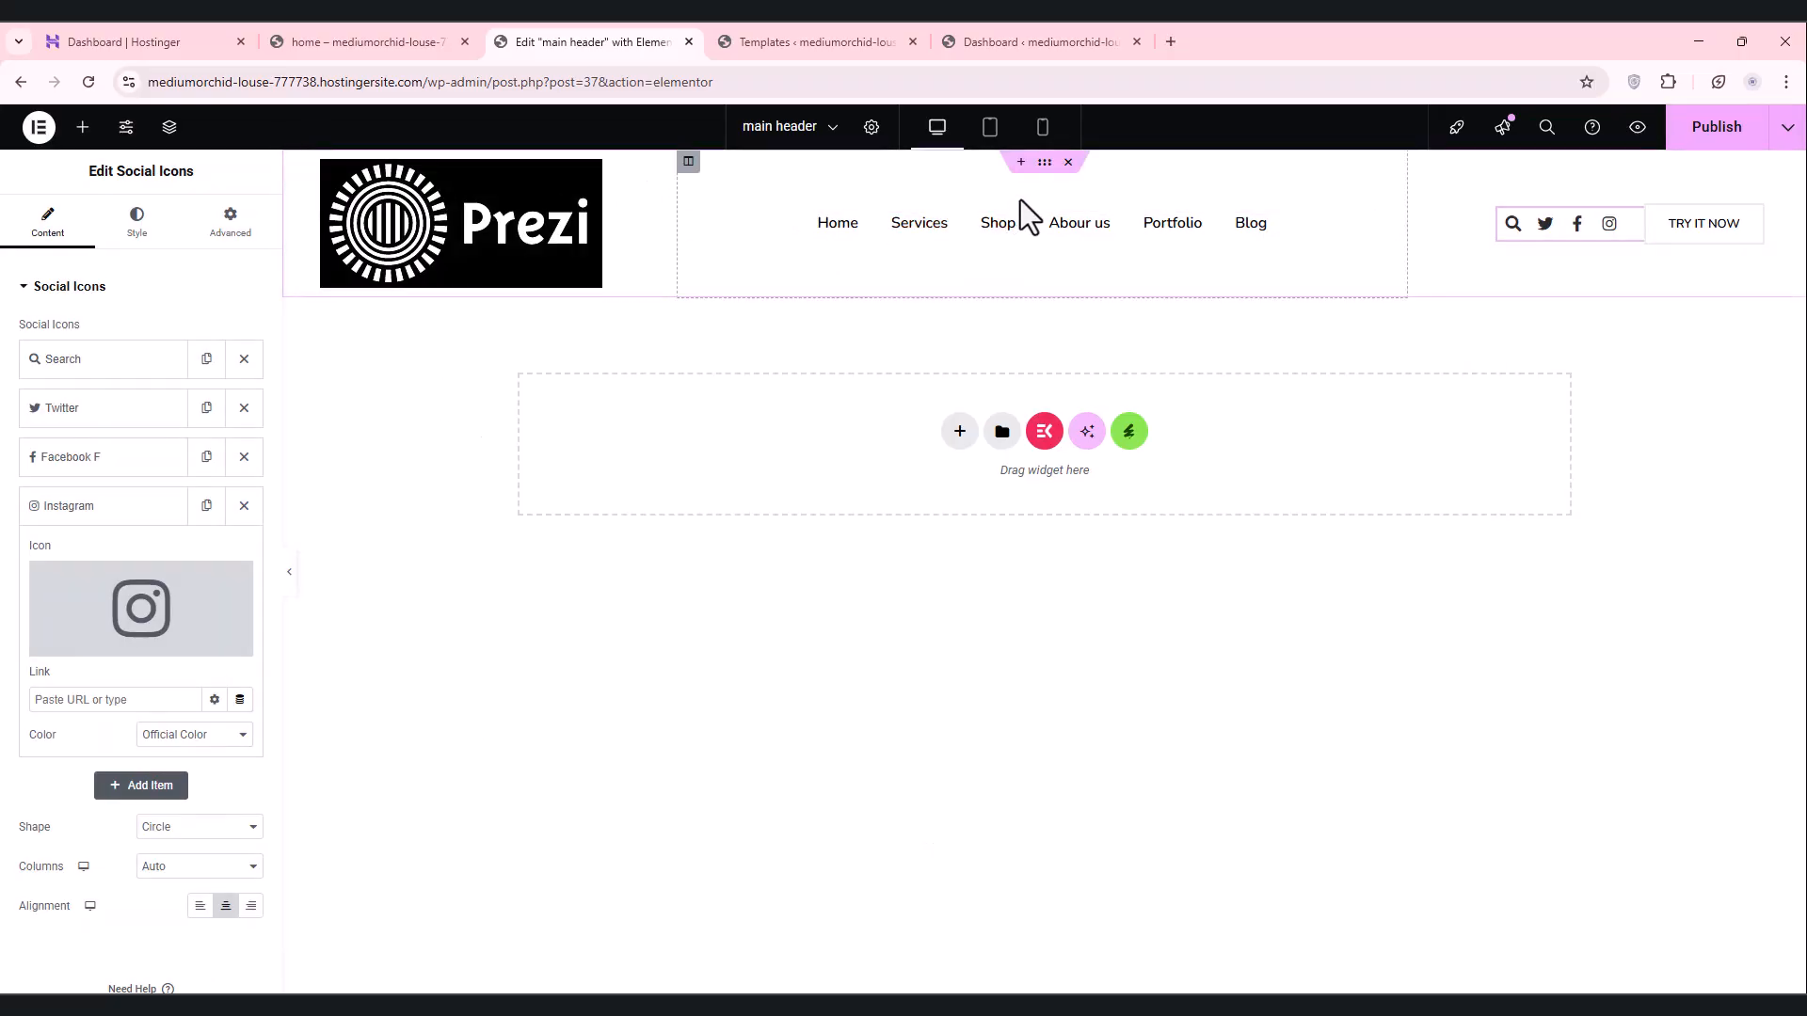
Step: Give the header section a classic solid background in bright magenta, about #D600E8
{"action": "left_click", "coordinate": [1047, 166]}
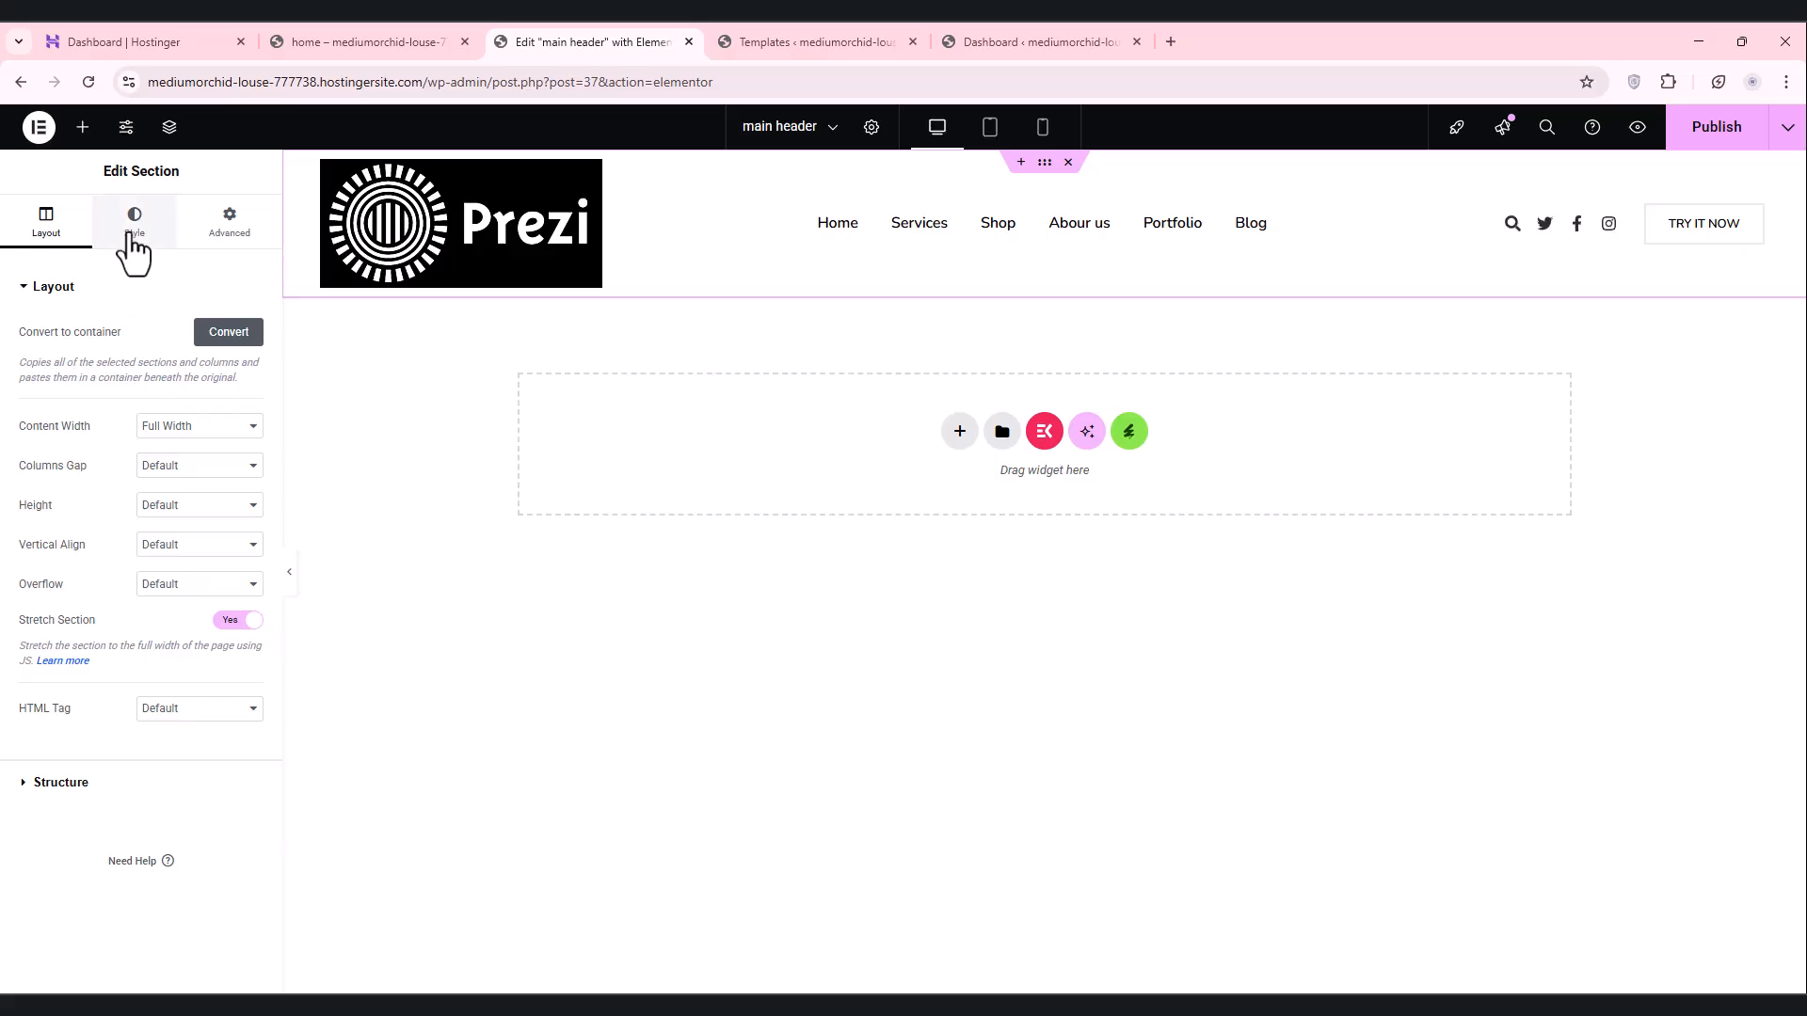
{"action": "left_click", "coordinate": [134, 229]}
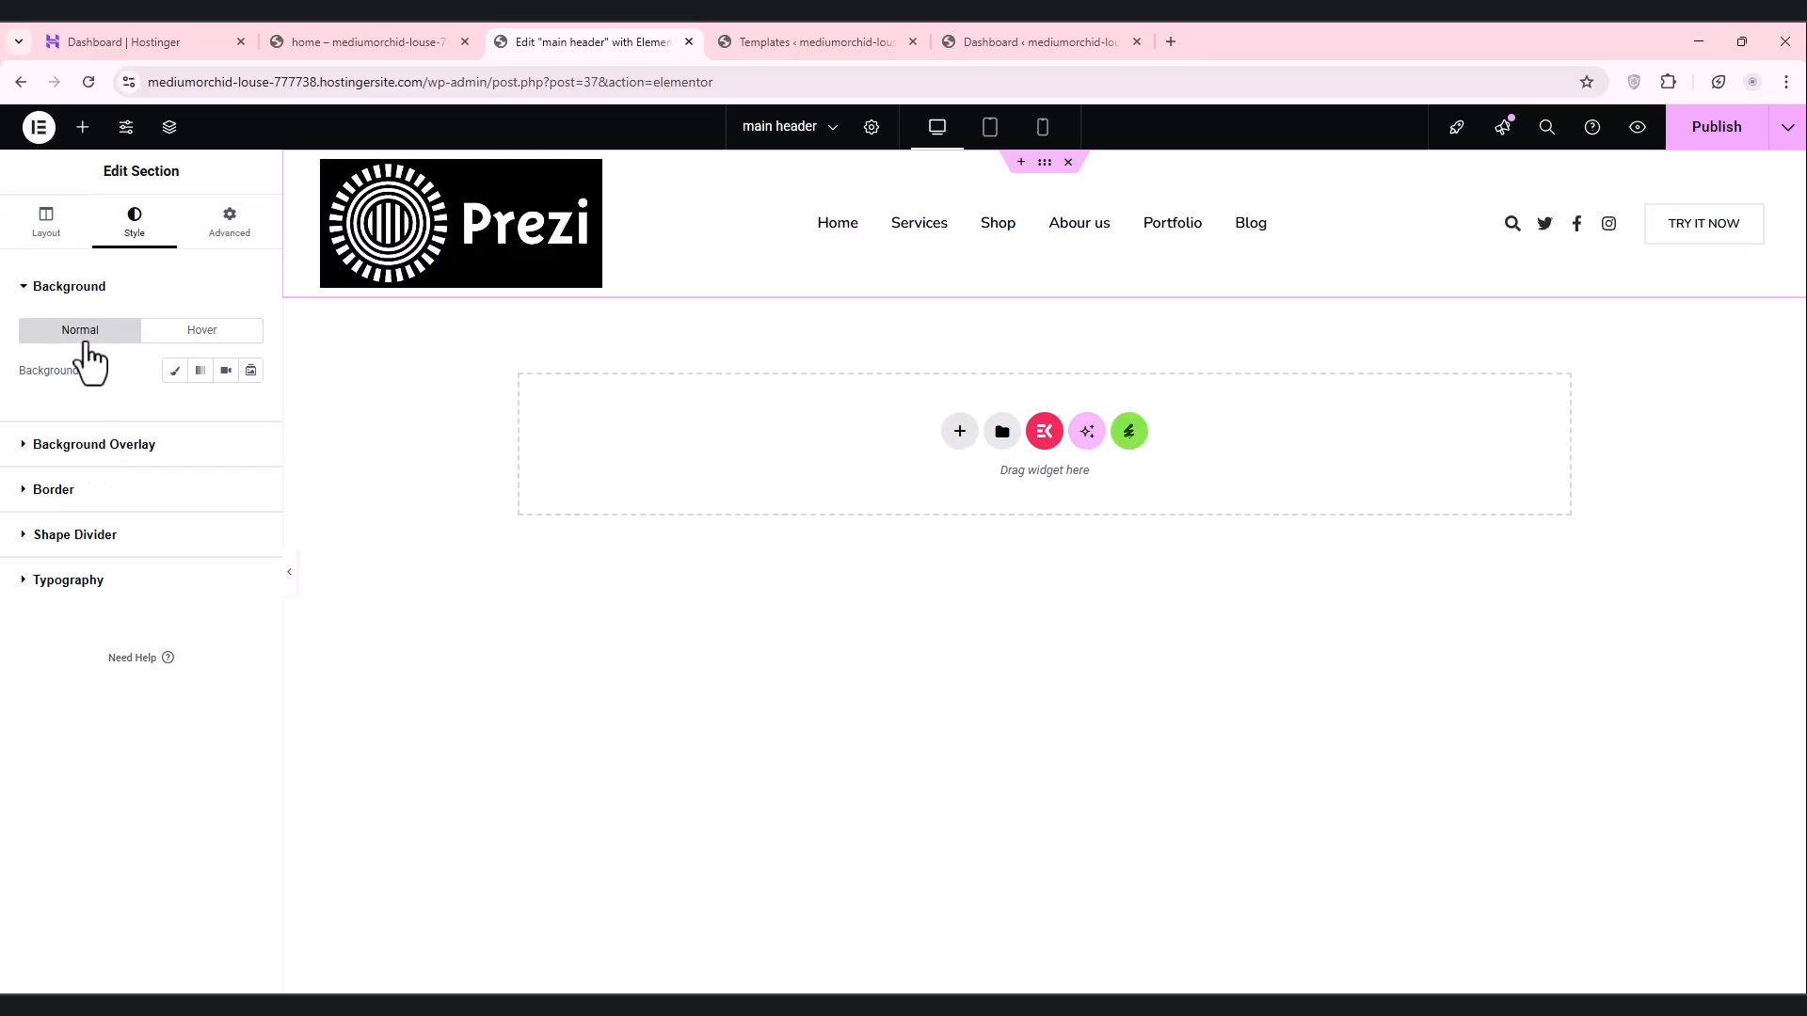
{"action": "left_click", "coordinate": [174, 371]}
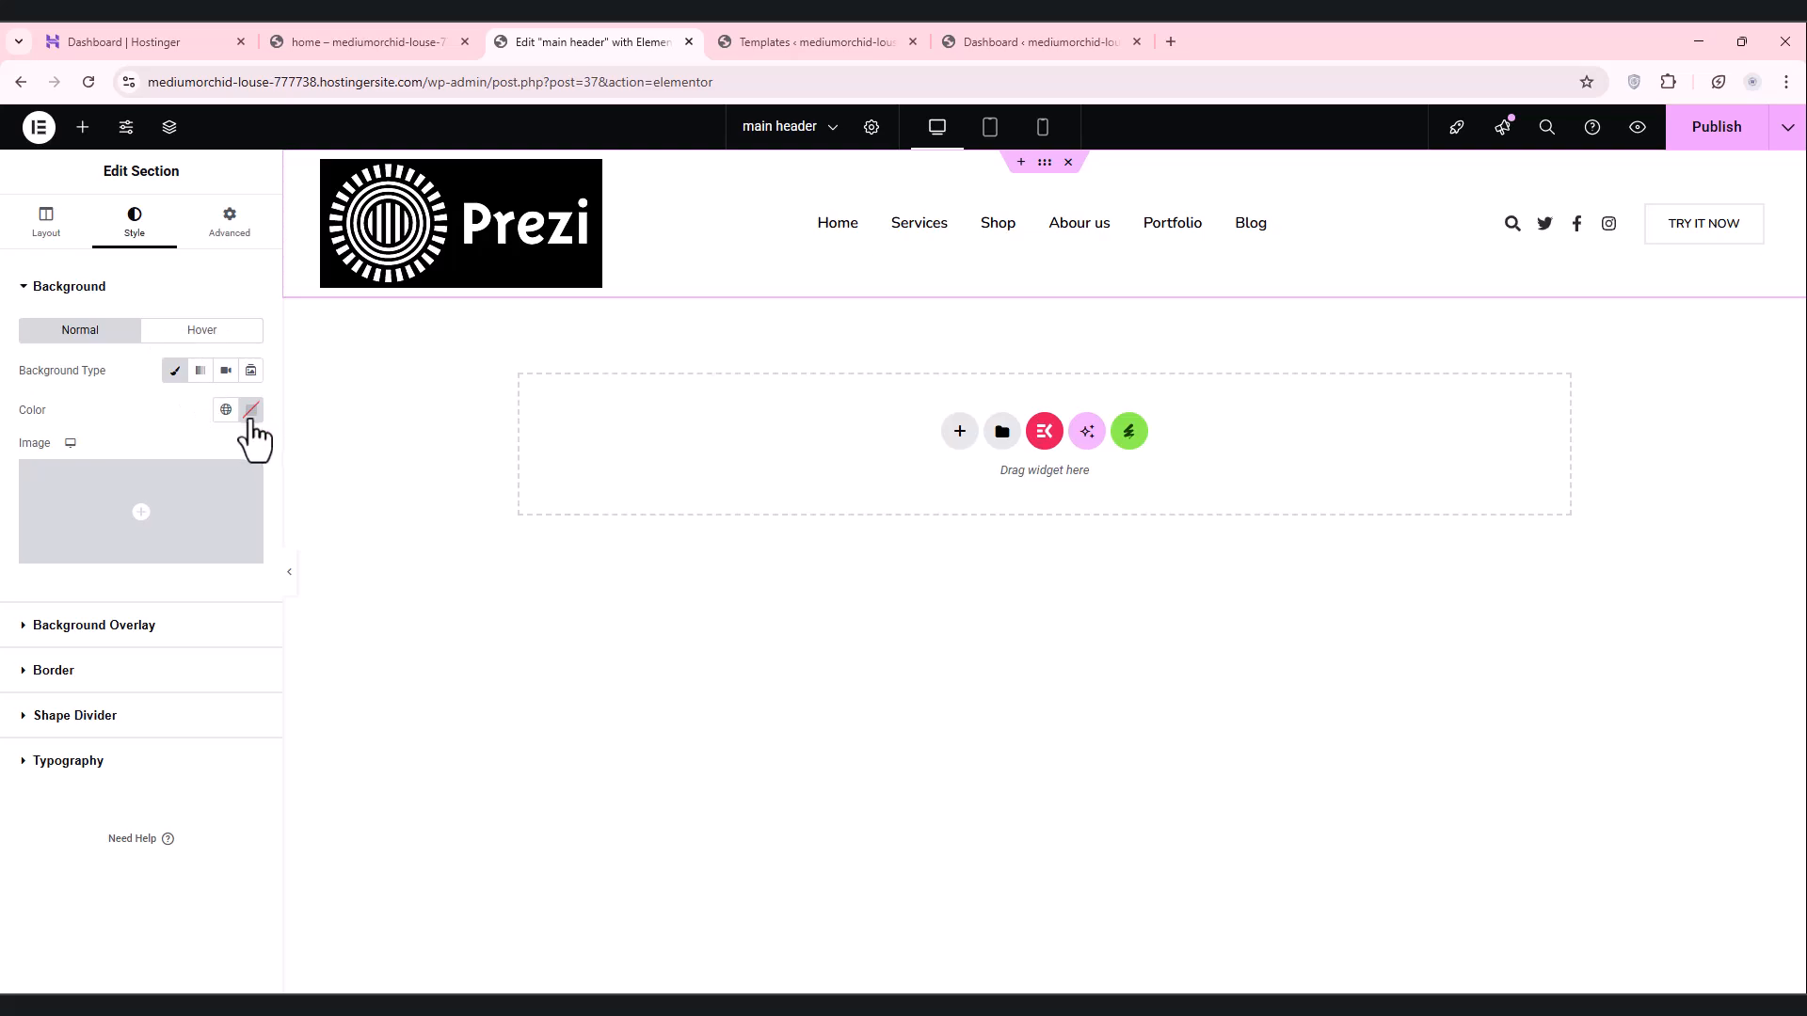
{"action": "left_click", "coordinate": [250, 411]}
{"action": "left_click", "coordinate": [332, 508]}
{"action": "left_click_drag", "start_coordinate": [331, 508], "coordinate": [384, 515]}
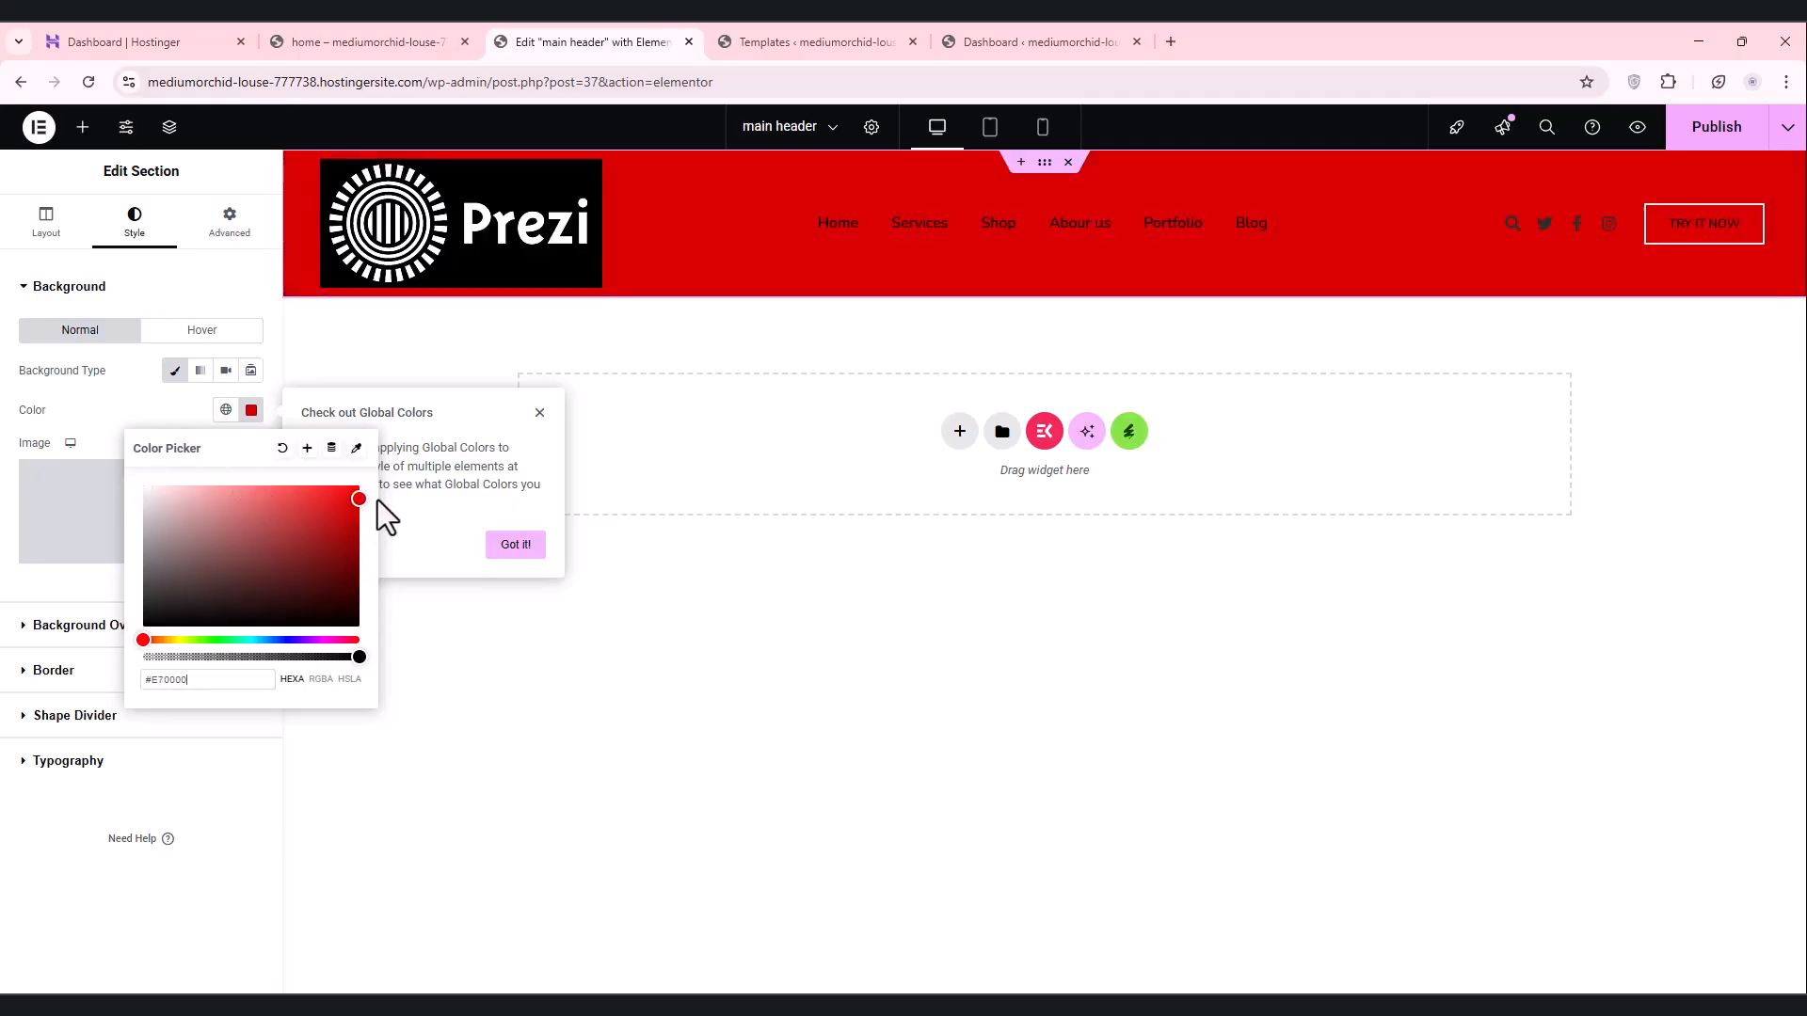
{"action": "left_click_drag", "start_coordinate": [215, 640], "coordinate": [325, 675]}
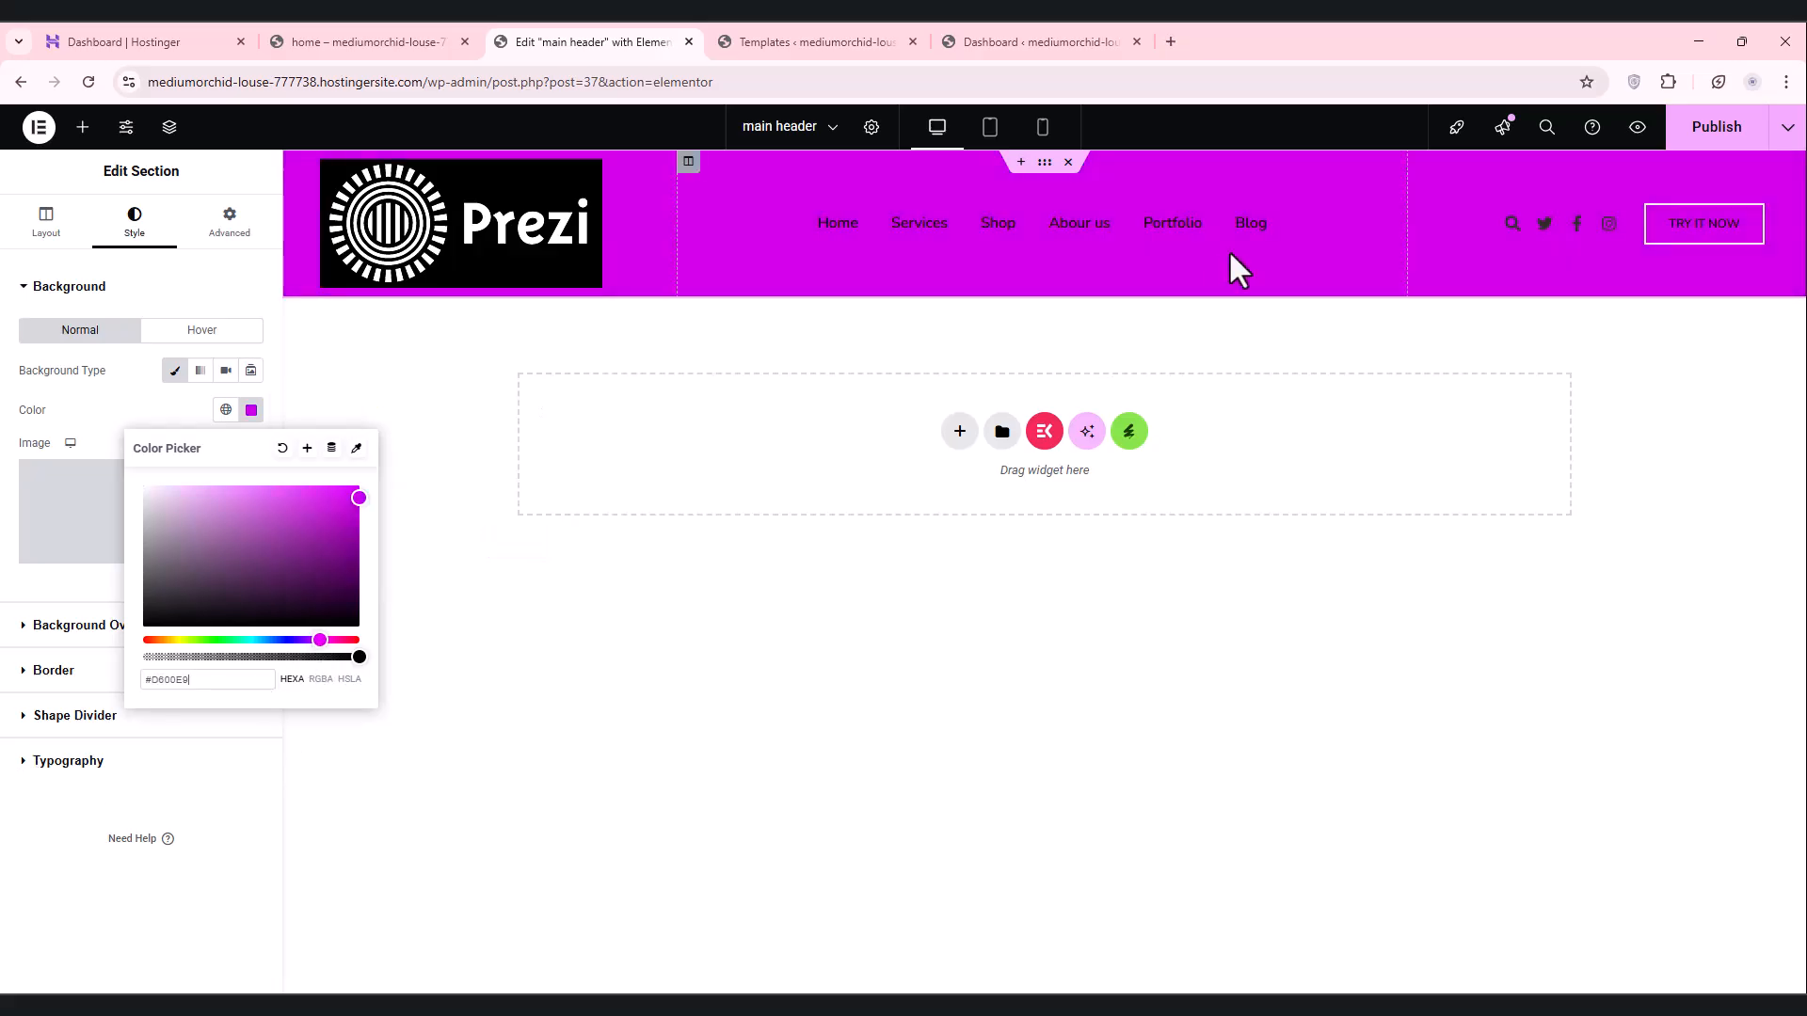
Step: Set the normal text color of the header's navigation list to #FFFFFF
{"action": "left_click", "coordinate": [1090, 237]}
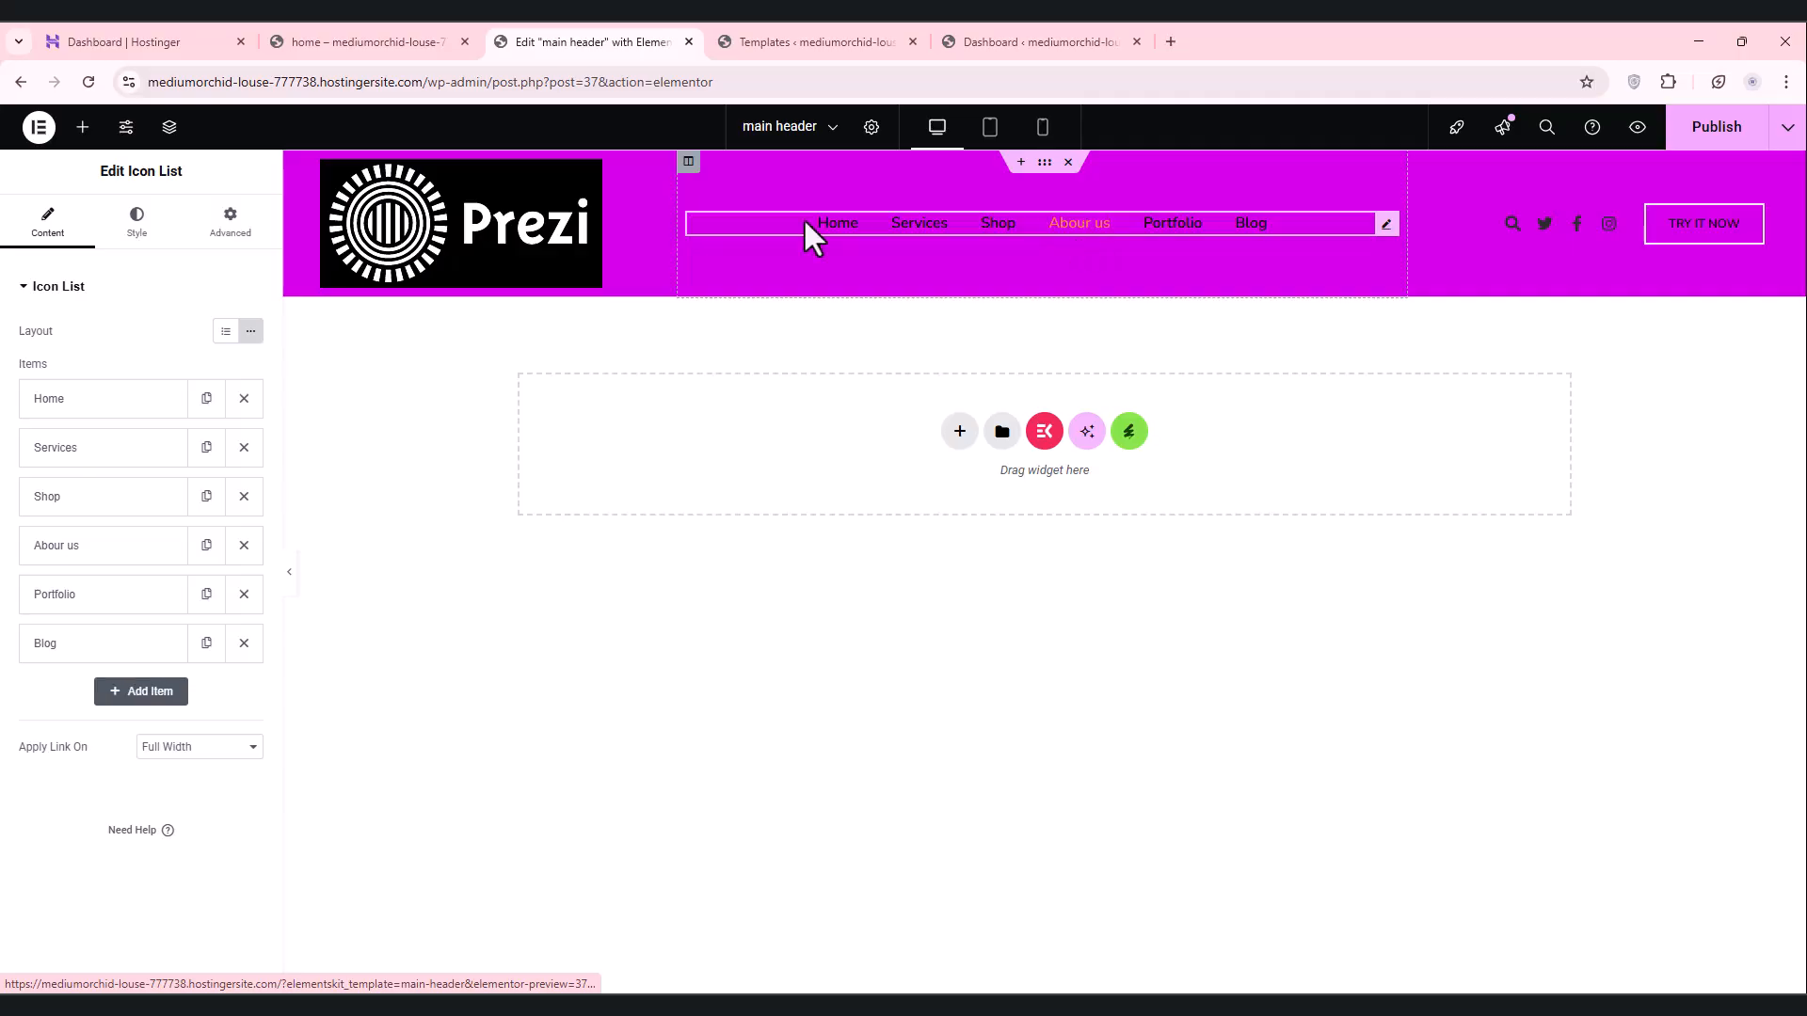
{"action": "left_click", "coordinate": [140, 229]}
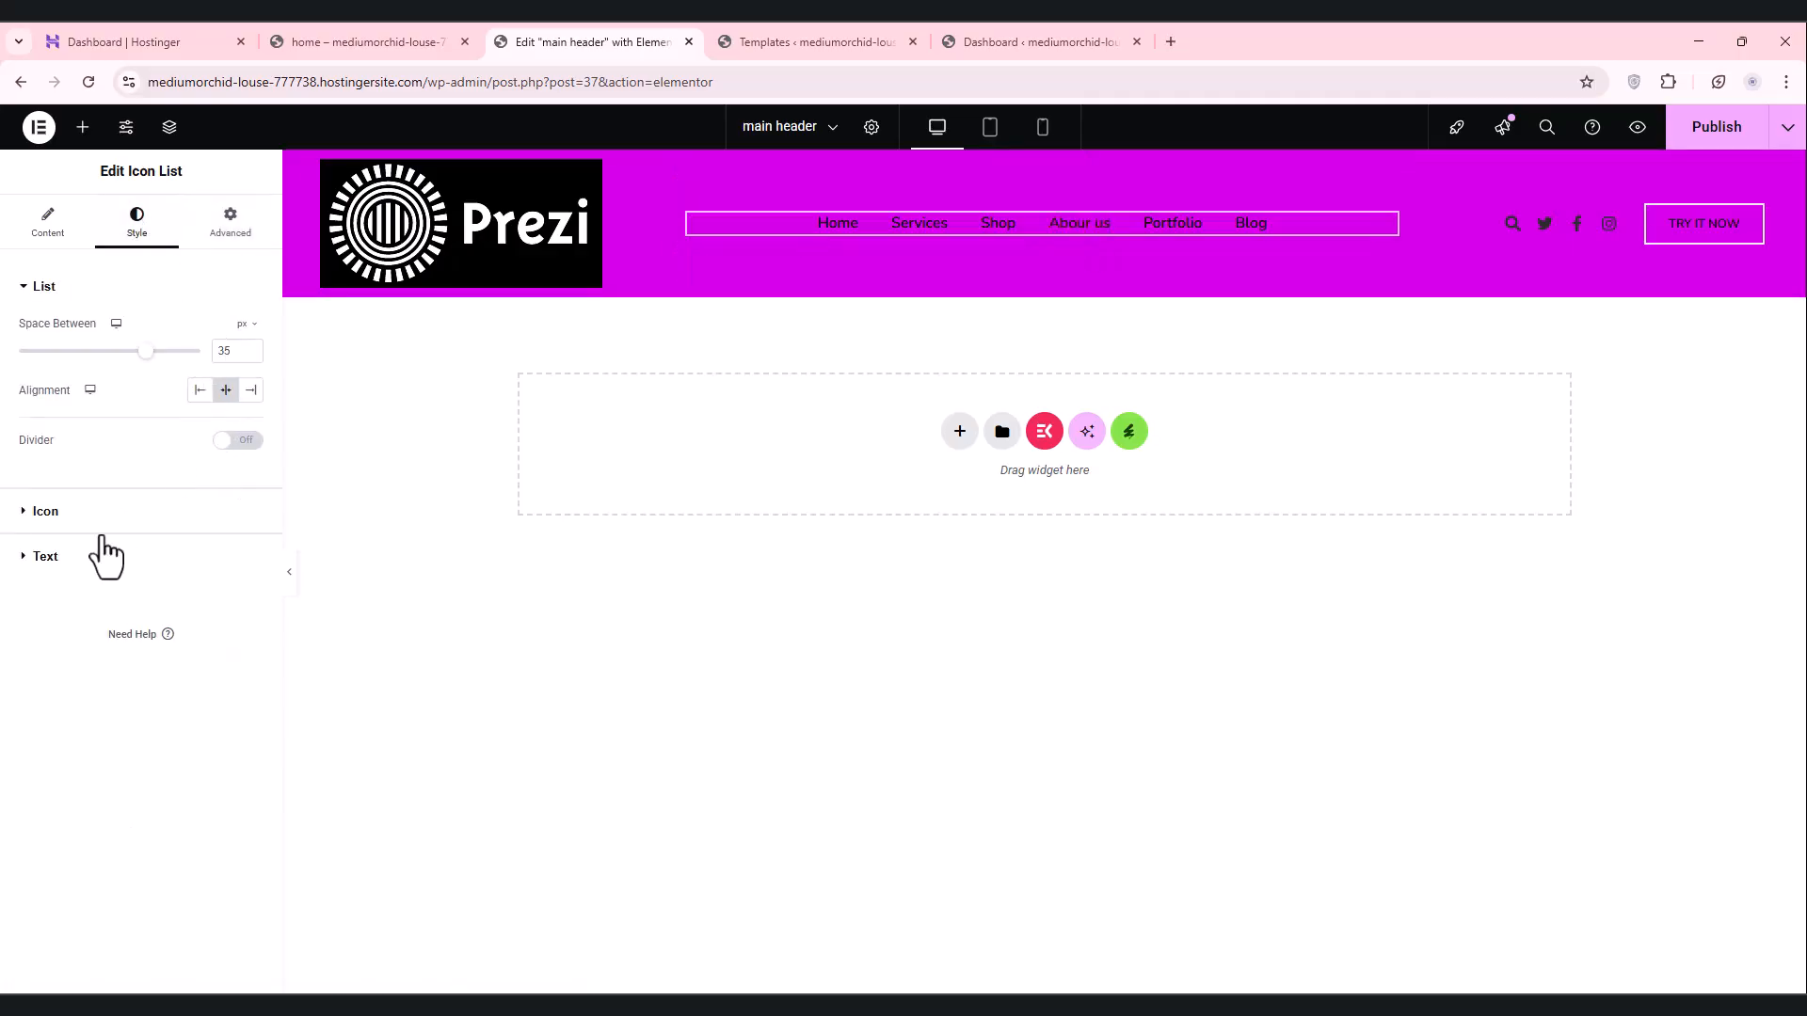
{"action": "left_click", "coordinate": [68, 555]}
{"action": "left_click", "coordinate": [250, 540]}
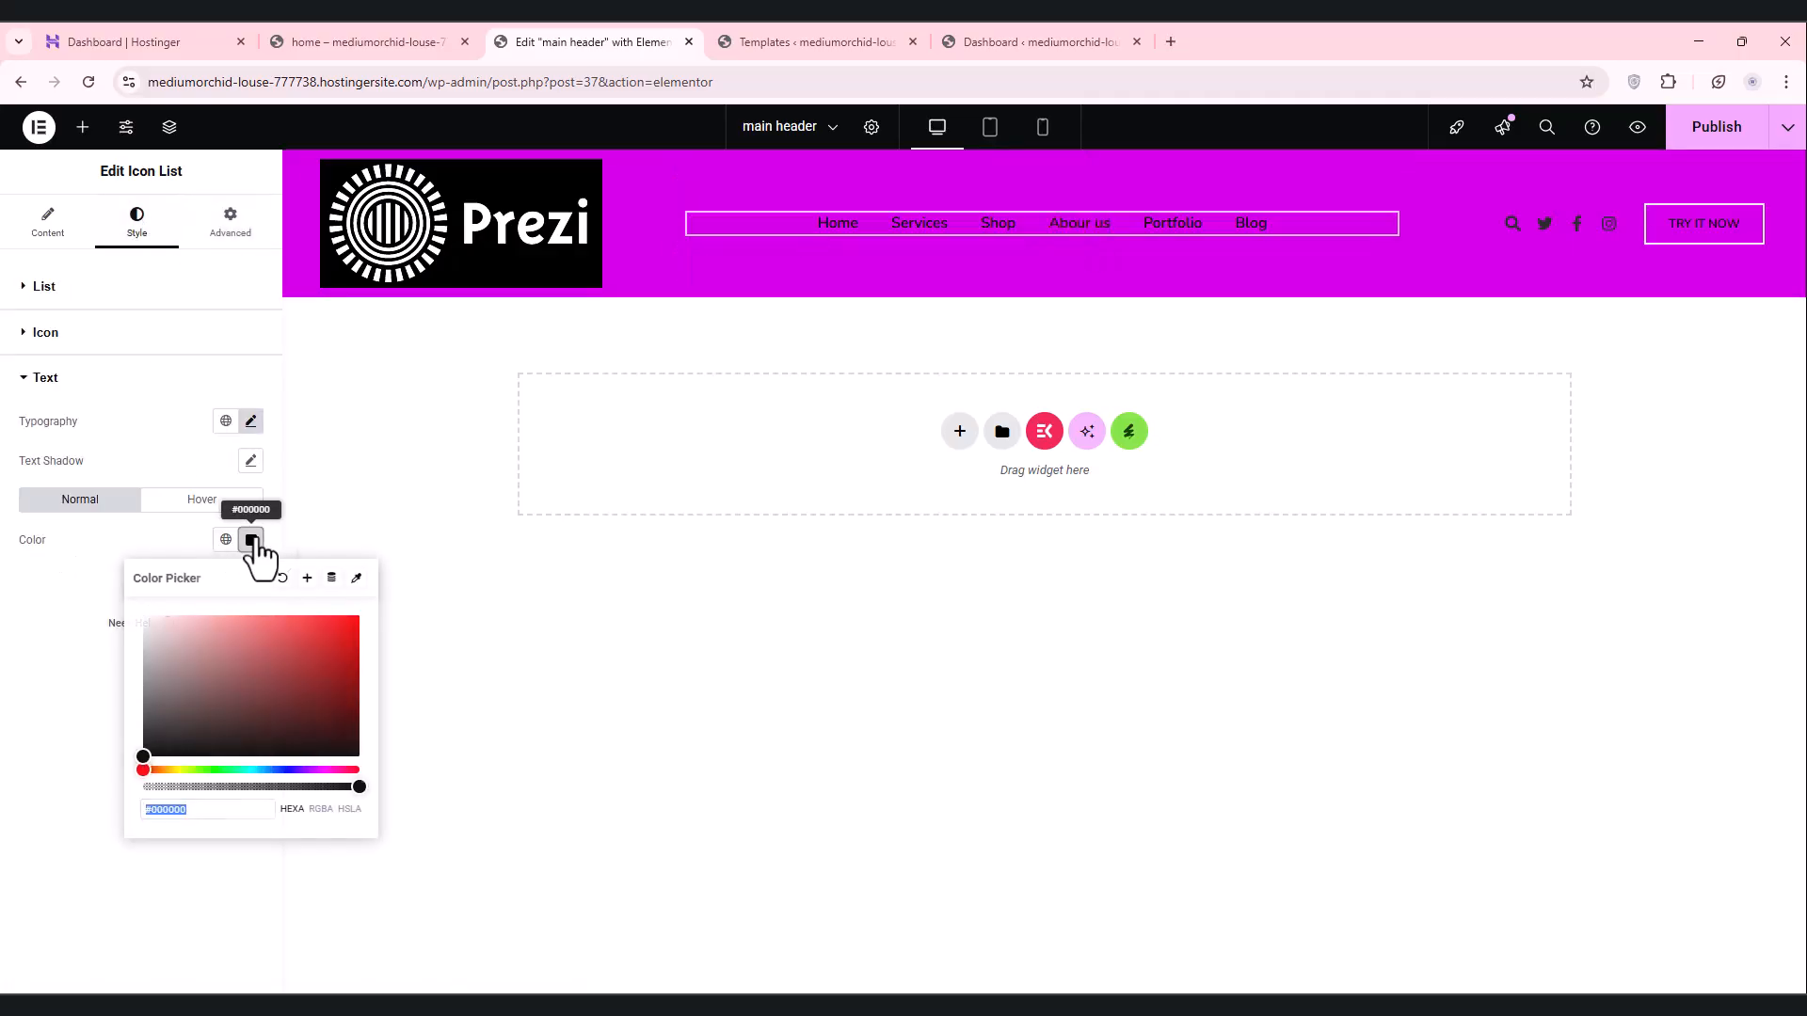
{"action": "type", "text": "#FFFFFF"}
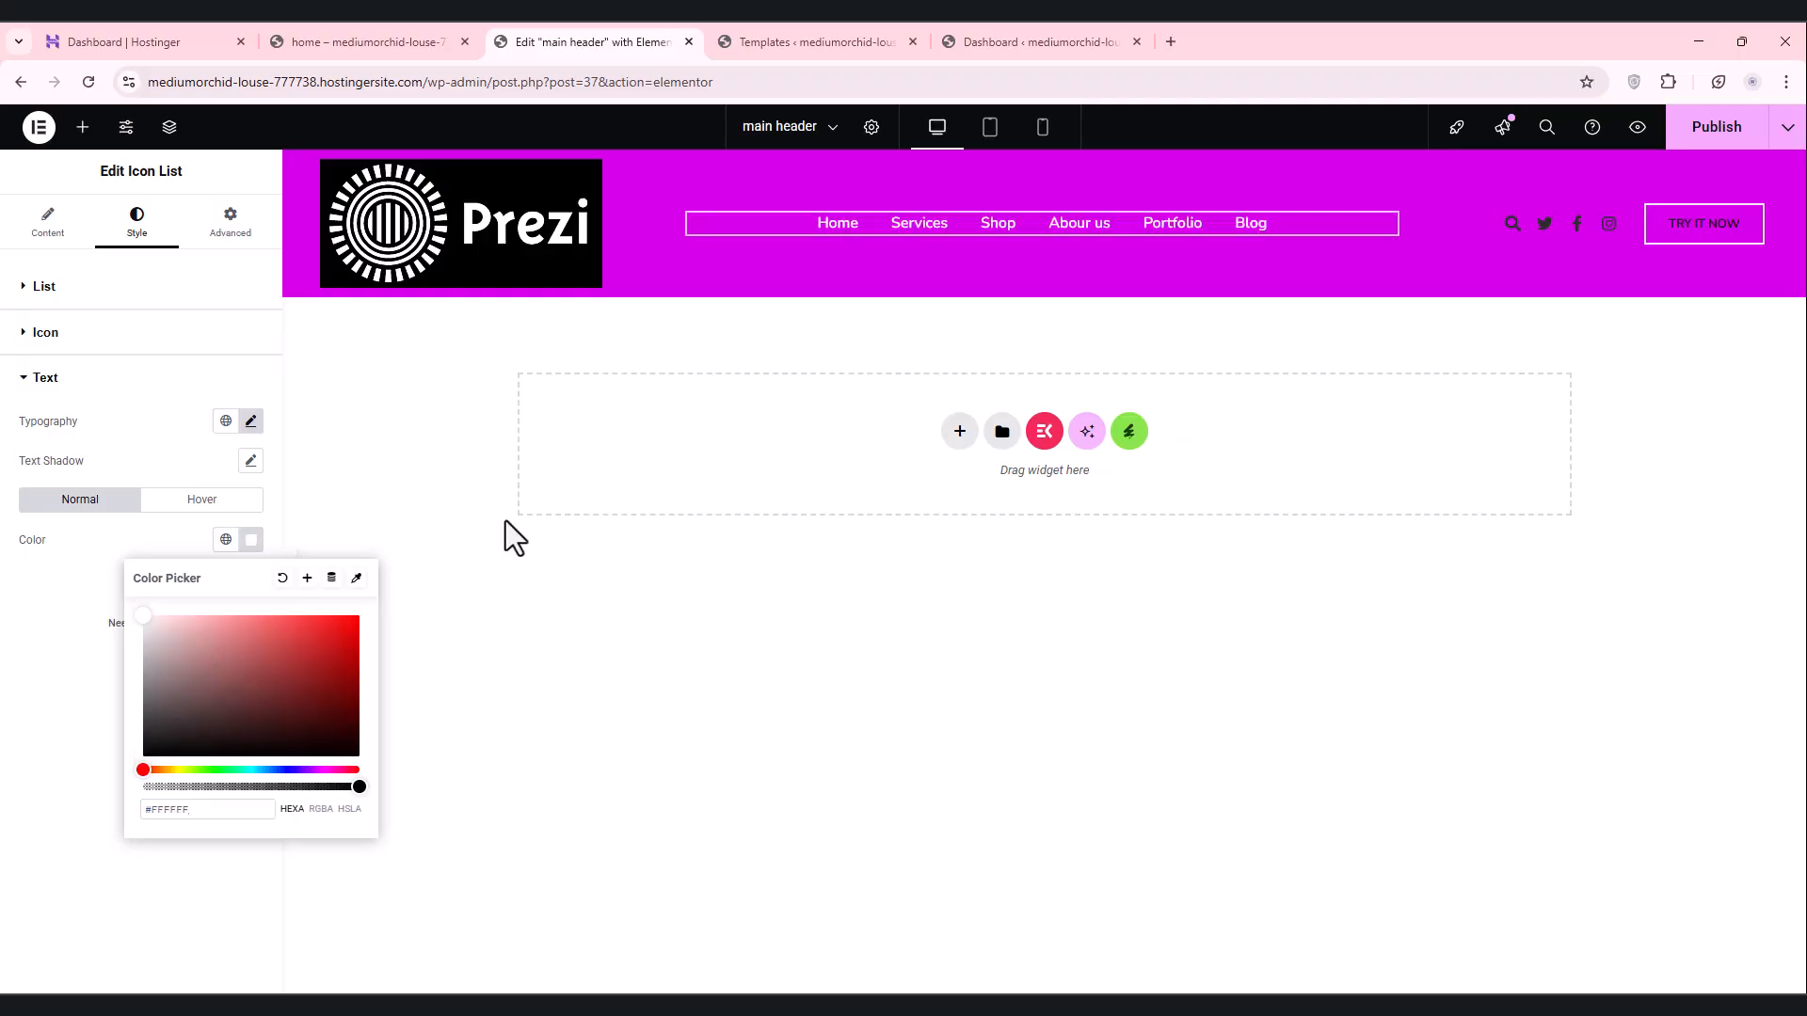
Step: Set the secondary color of the header's social icons to #FFFFFF
{"action": "left_click", "coordinate": [1536, 246]}
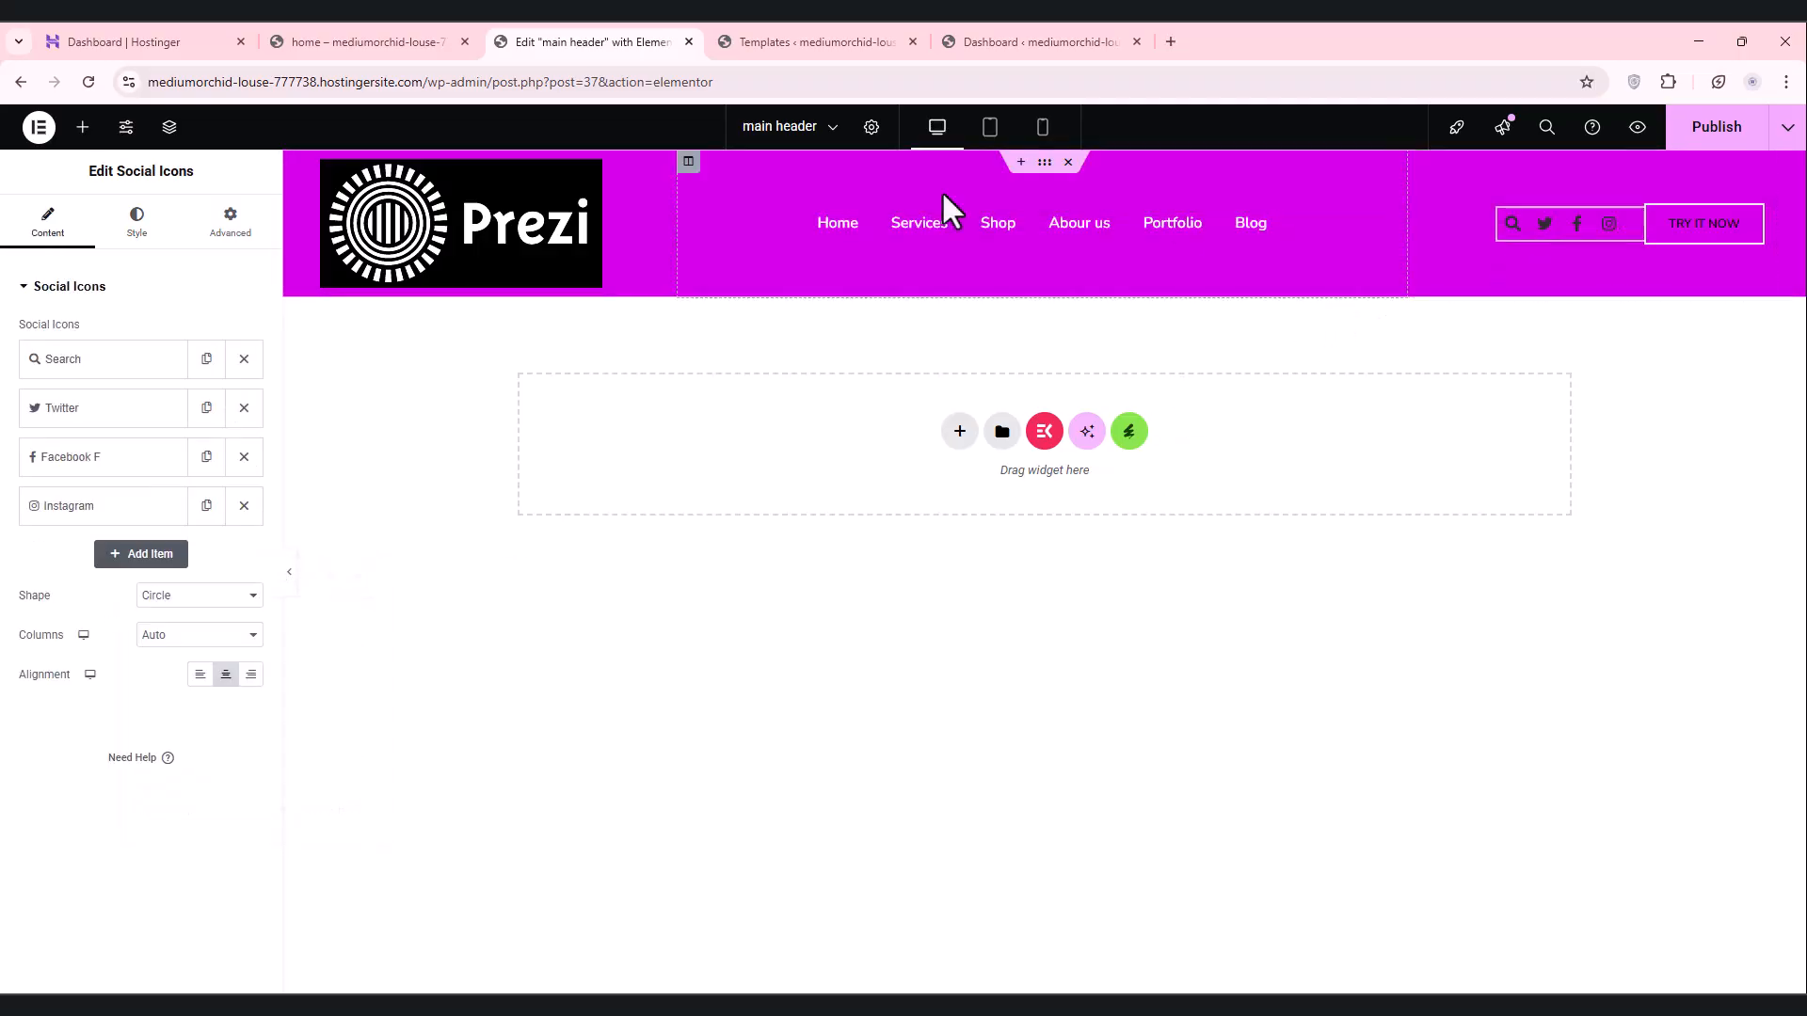
{"action": "left_click", "coordinate": [136, 226]}
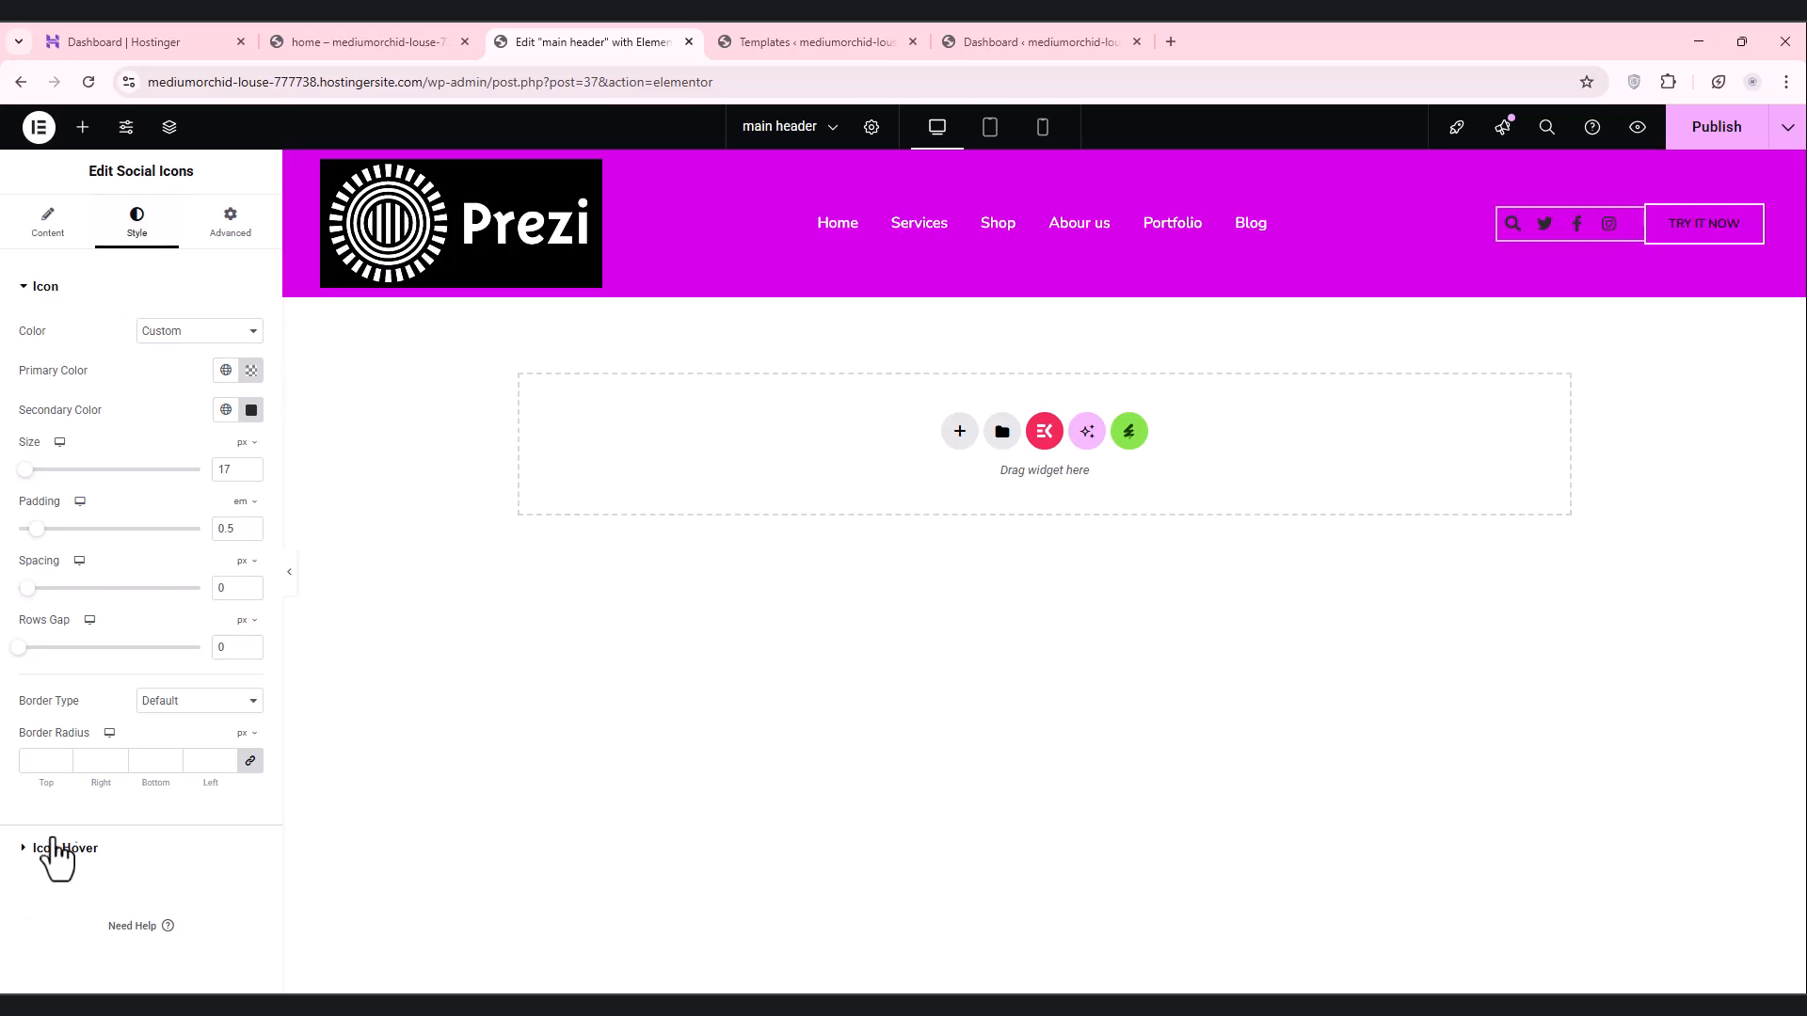
{"action": "left_click", "coordinate": [251, 370]}
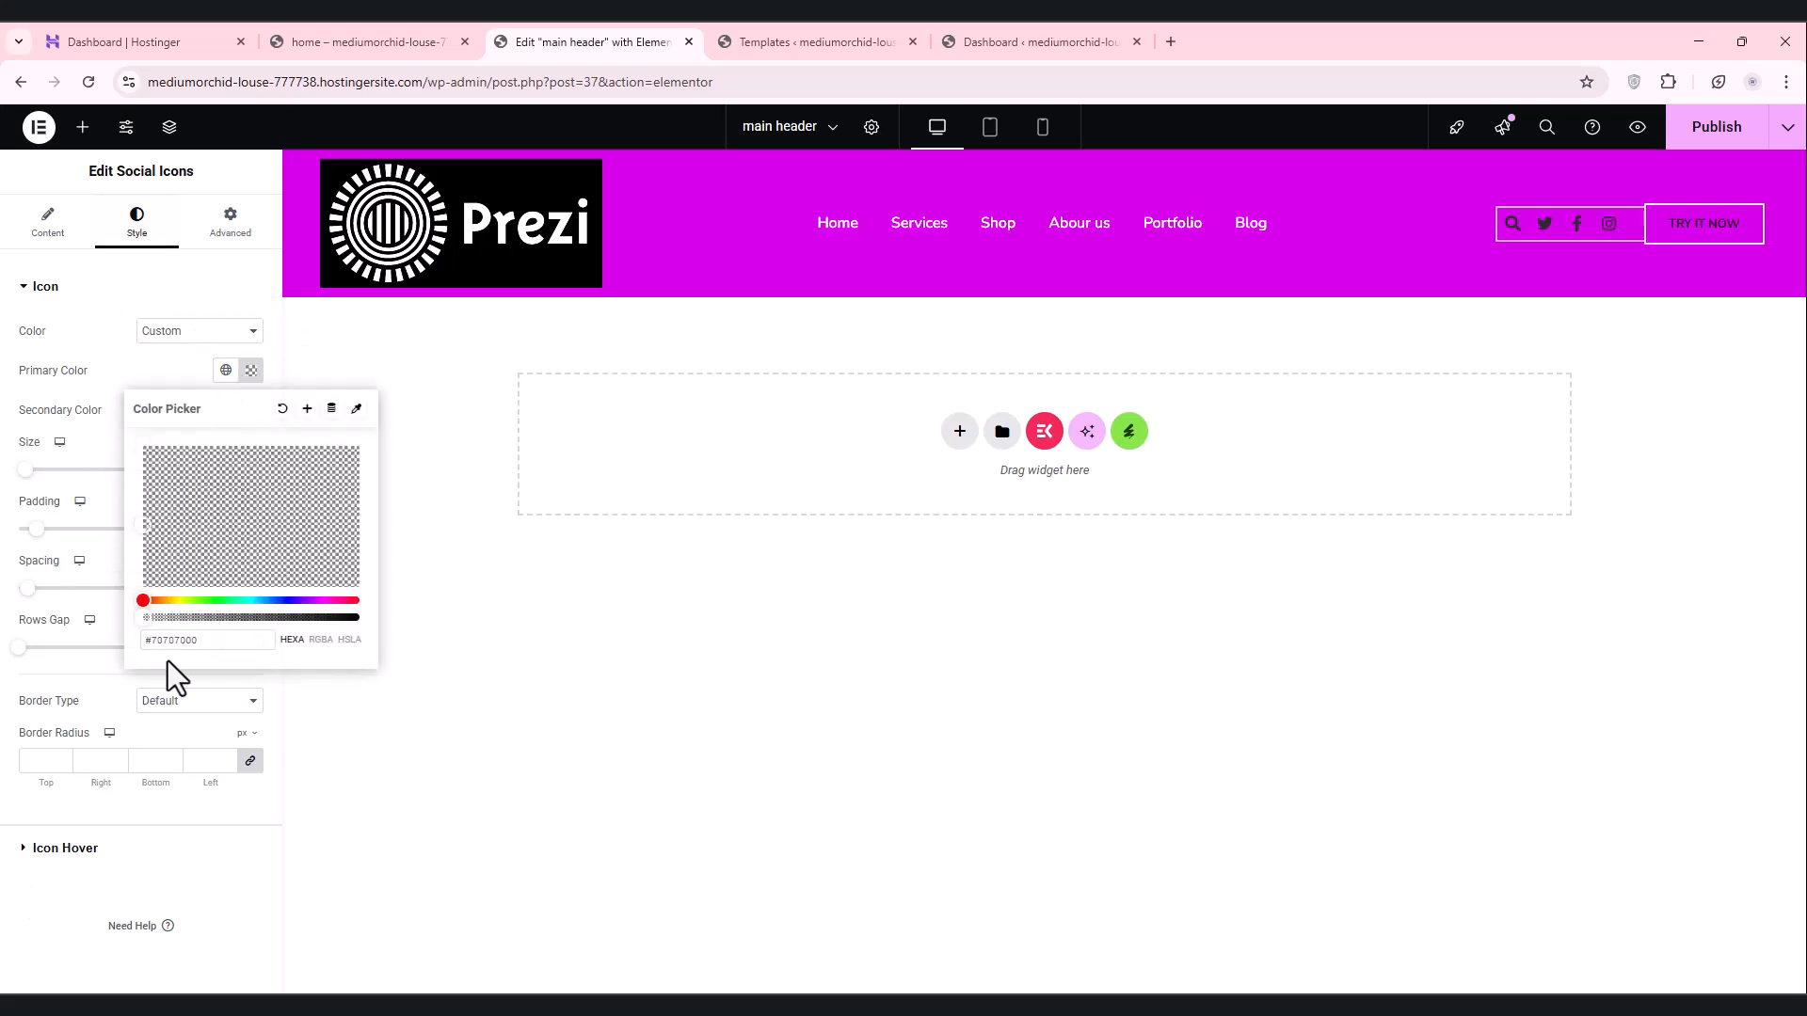
{"action": "left_click", "coordinate": [210, 407]}
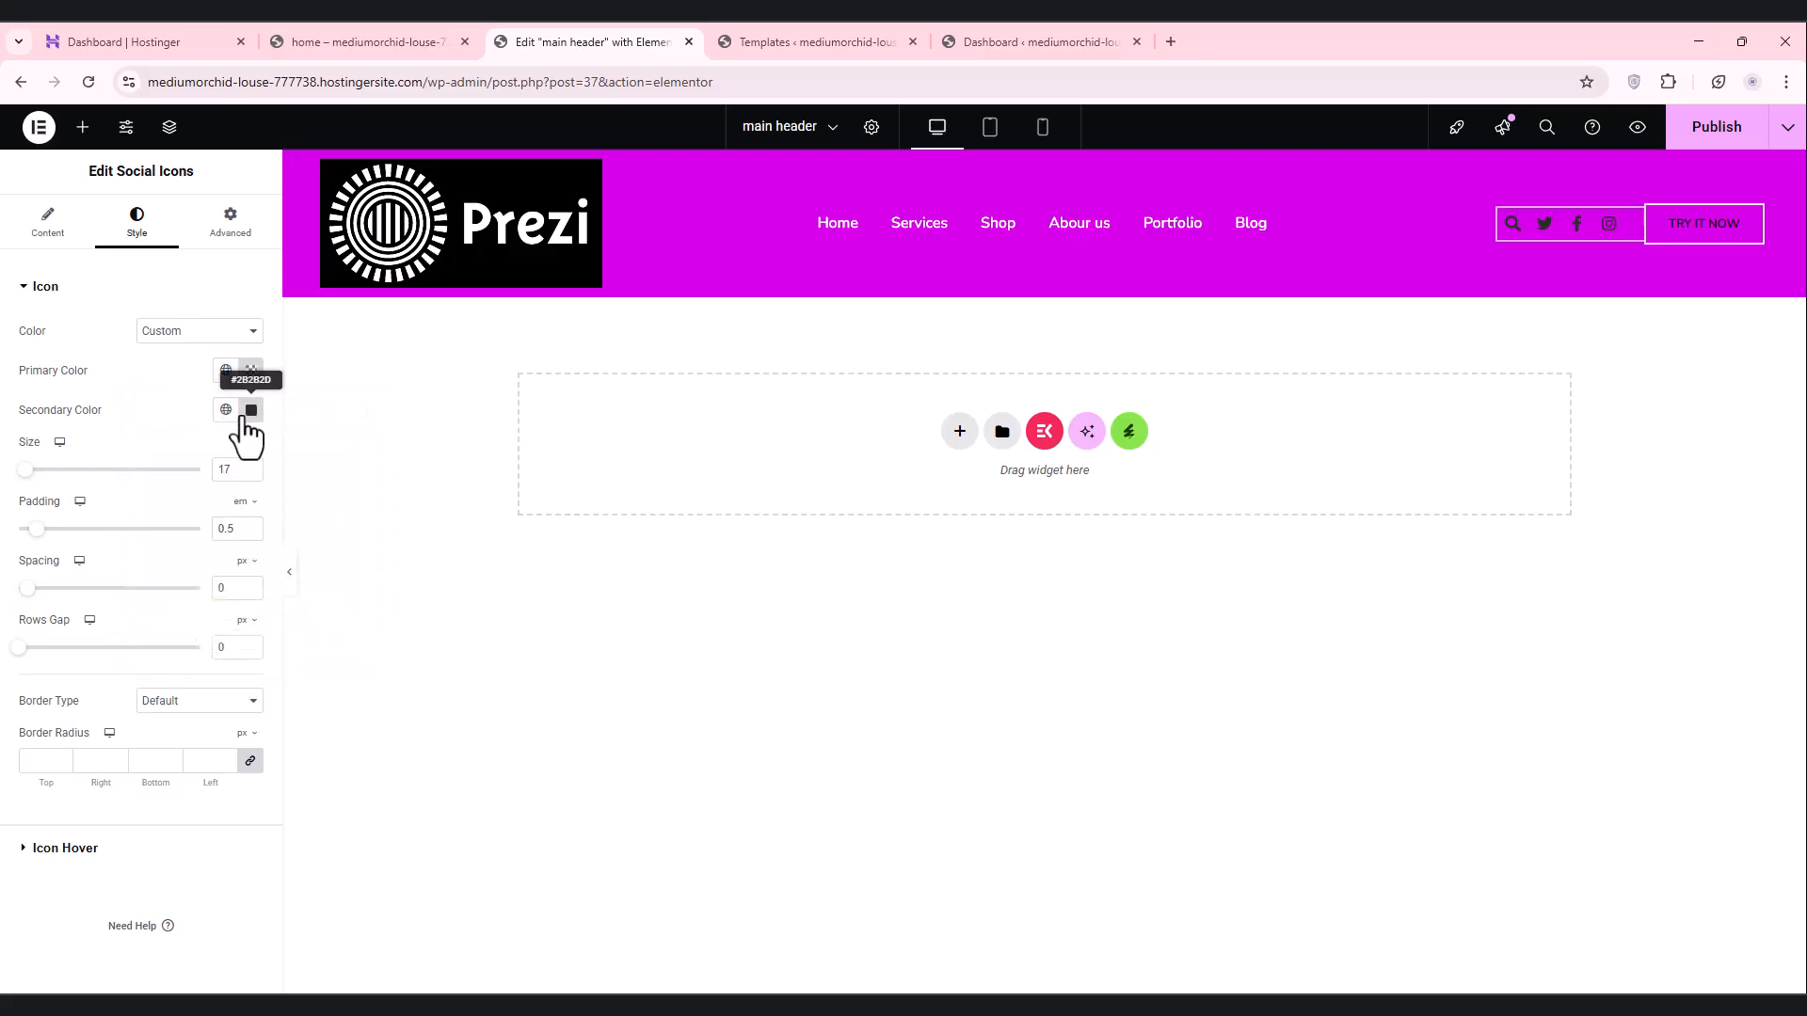
{"action": "left_click", "coordinate": [252, 410]}
{"action": "type", "text": "#FFFFFF"}
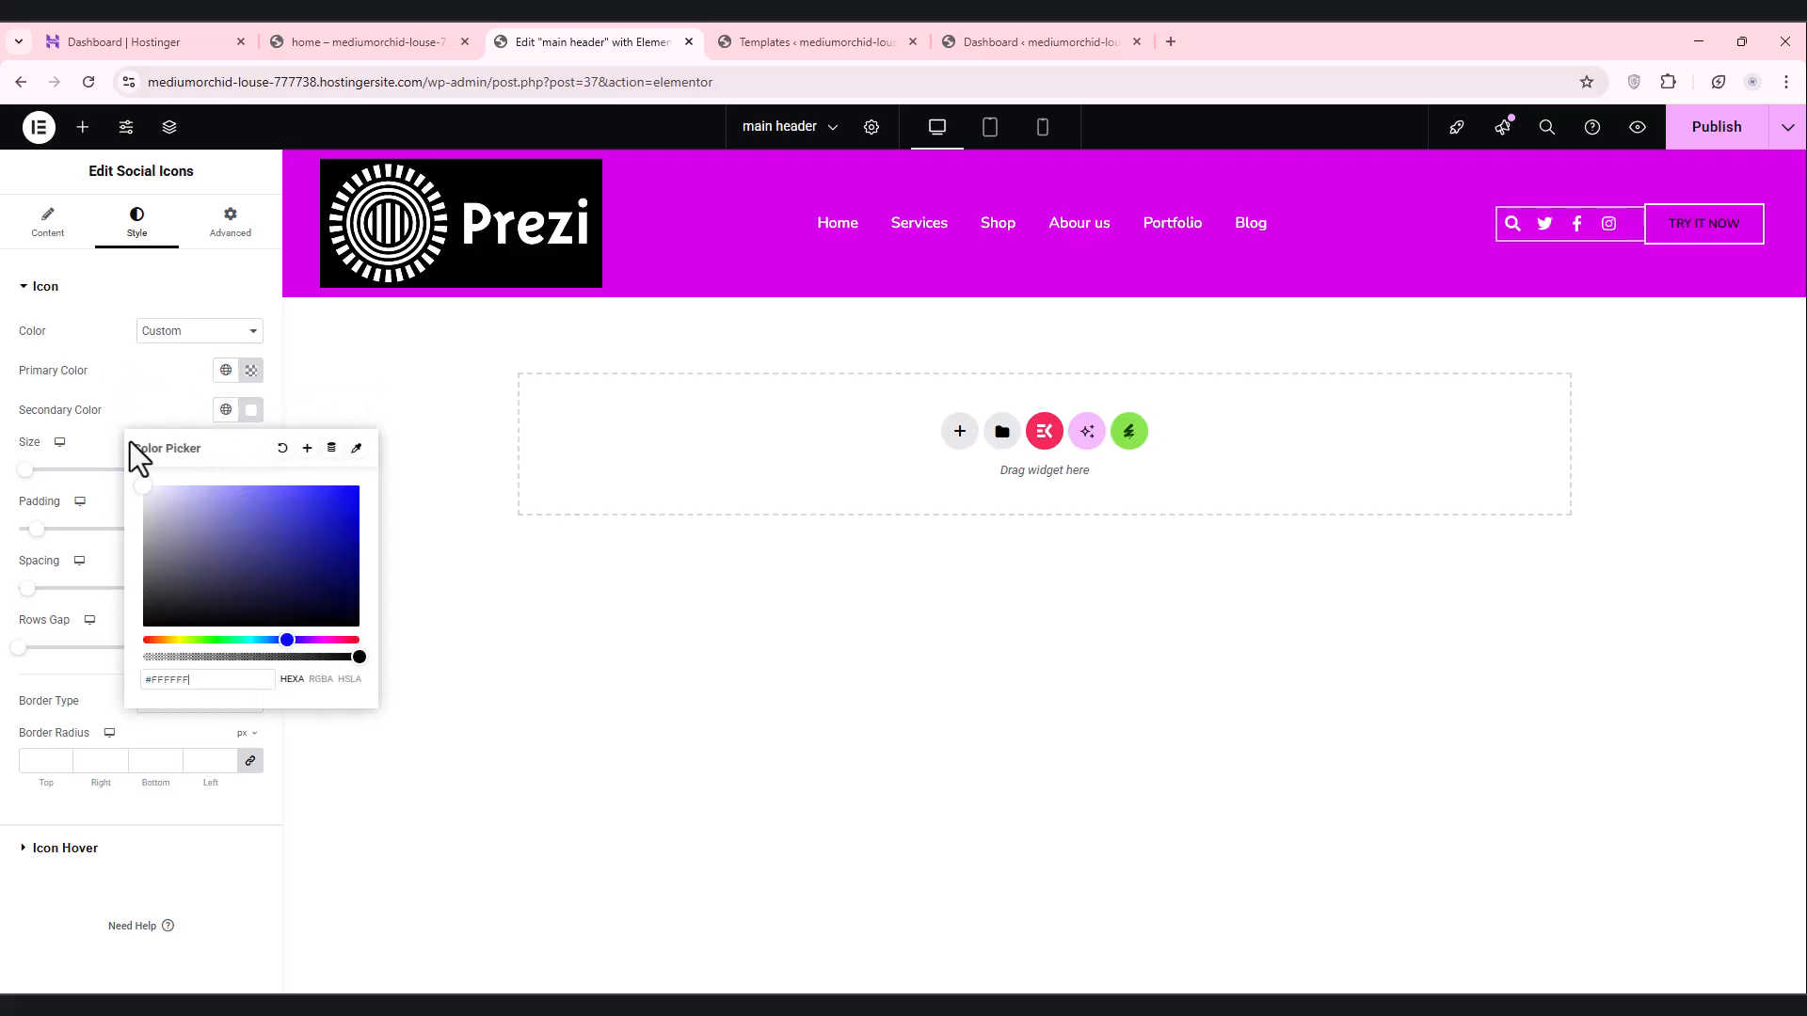
{"action": "left_click", "coordinate": [153, 408]}
Step: Set the normal text color of the header's "TRY IT NOW" button to #FFFFFF
{"action": "left_click", "coordinate": [1730, 243]}
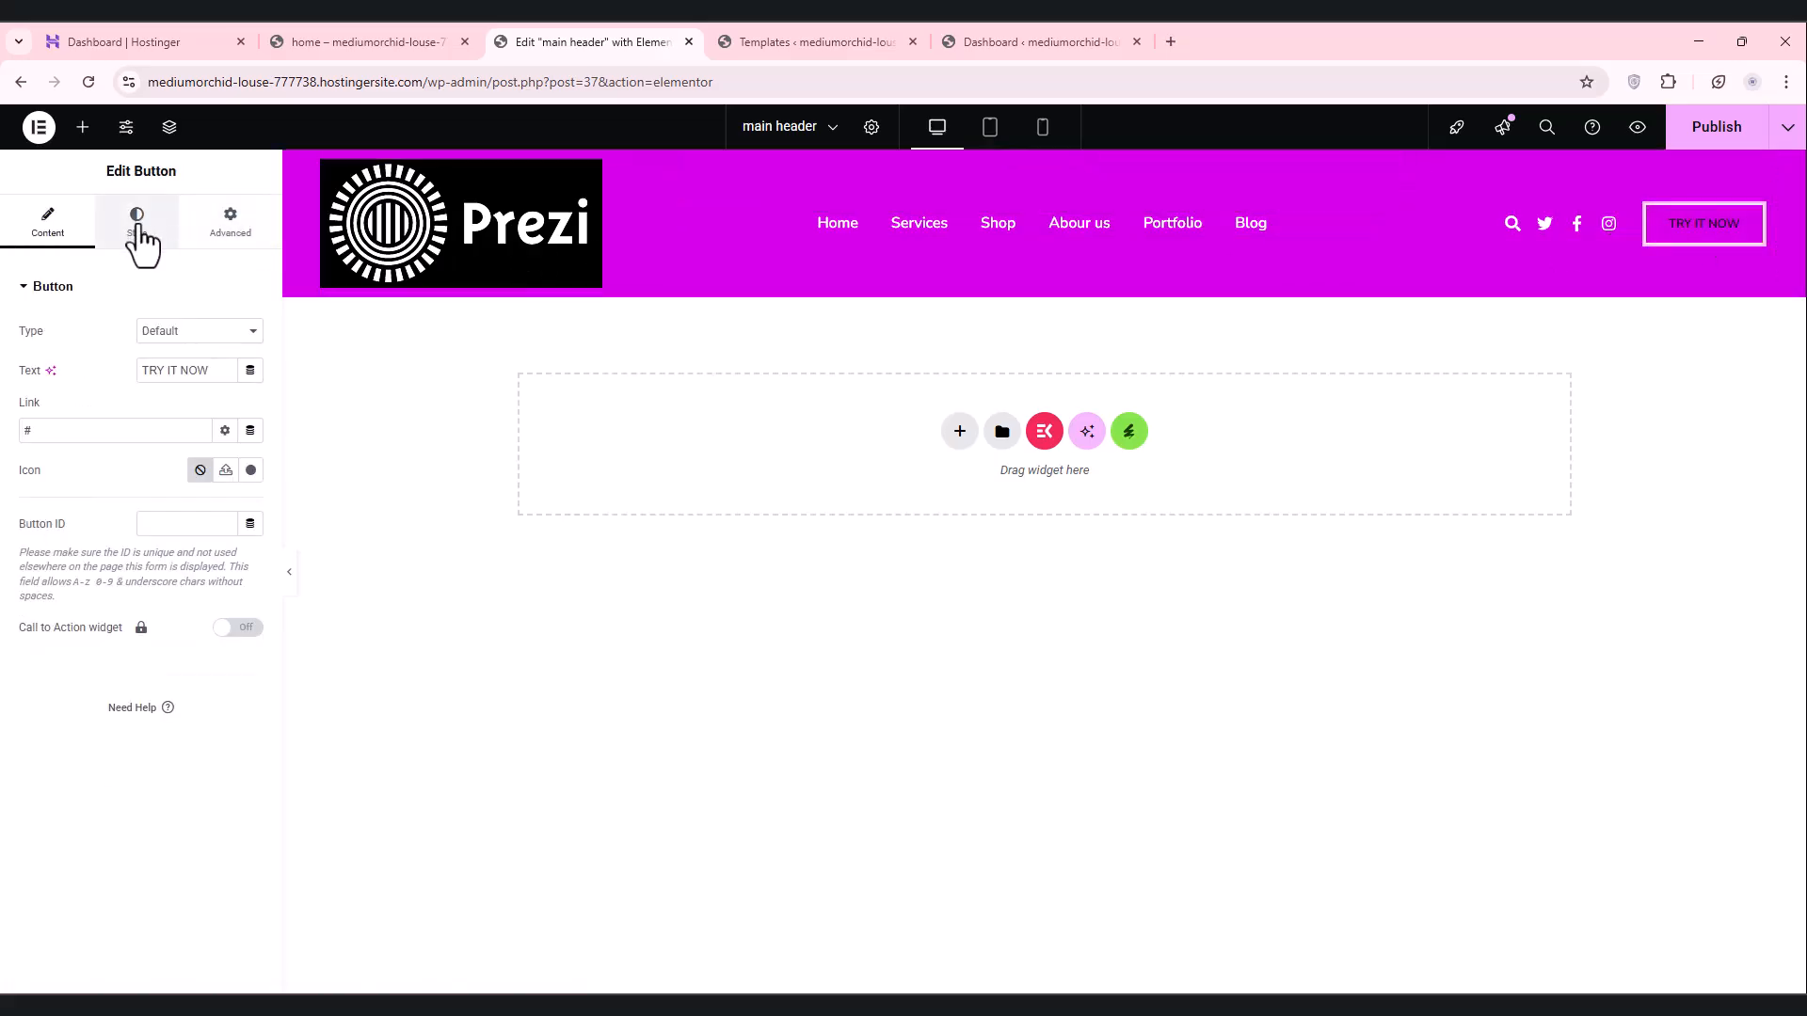
{"action": "left_click", "coordinate": [137, 224]}
{"action": "left_click", "coordinate": [251, 488]}
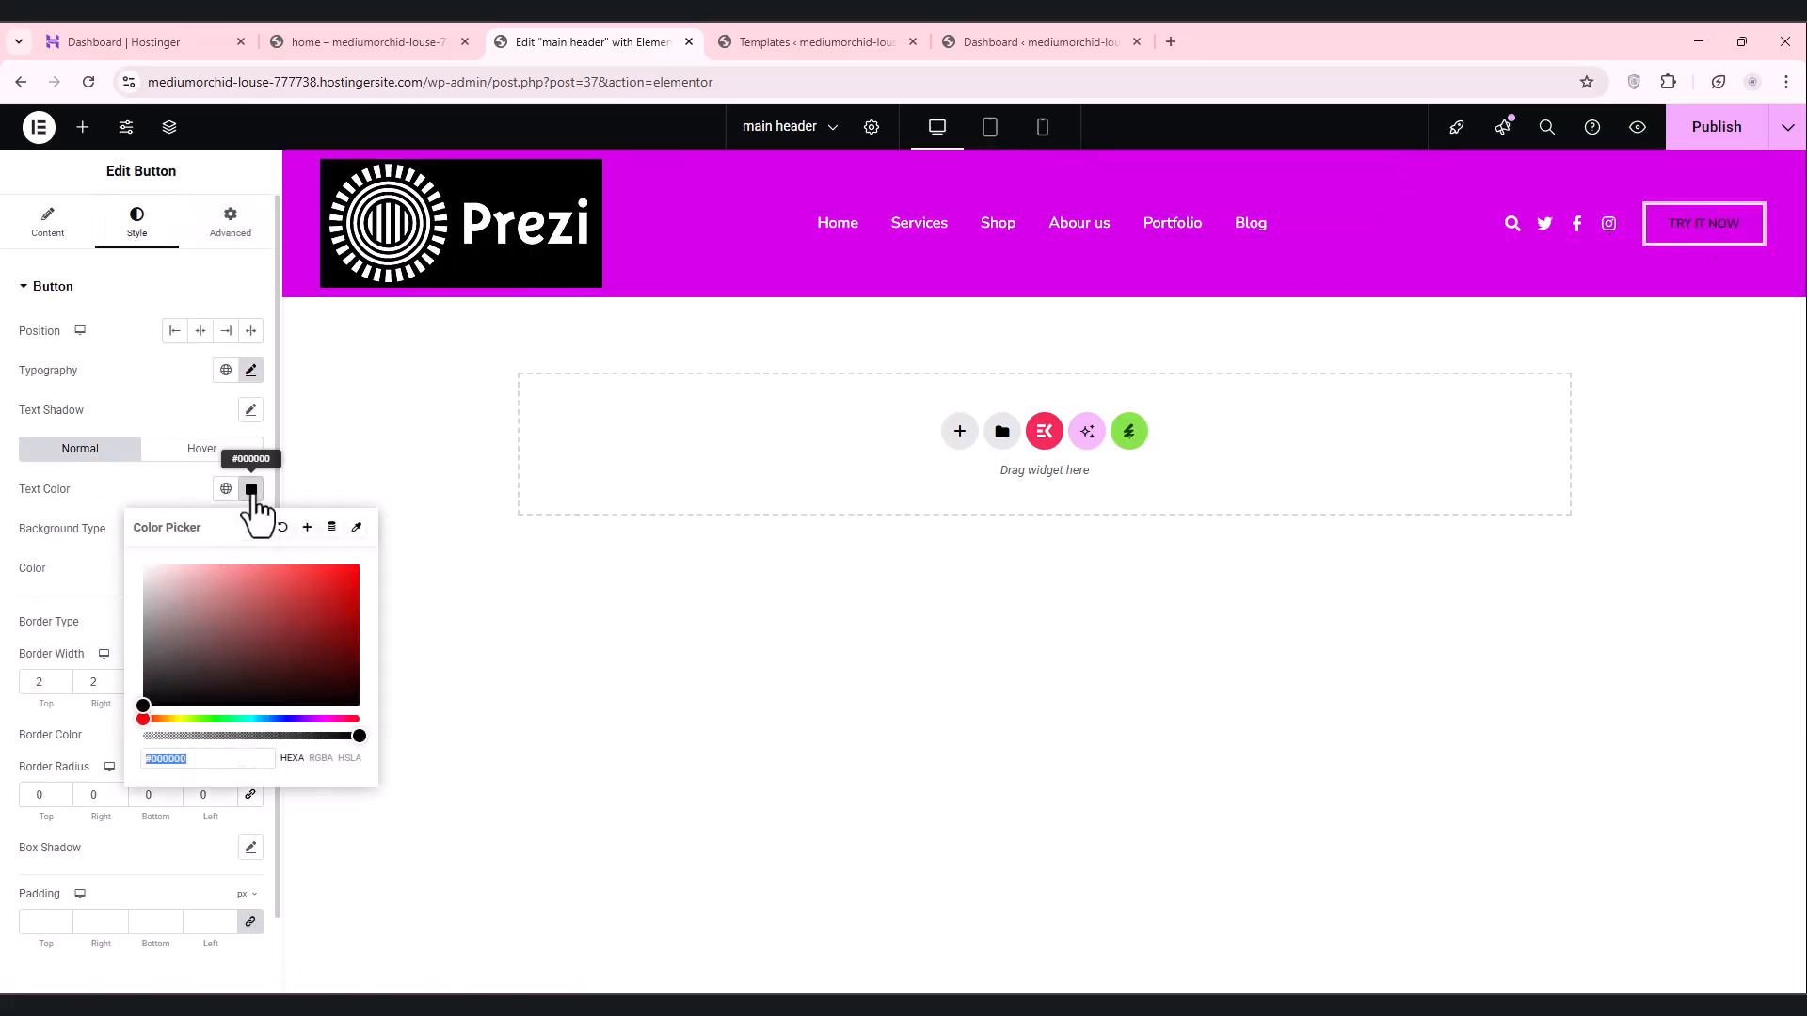
{"action": "left_click", "coordinate": [139, 566]}
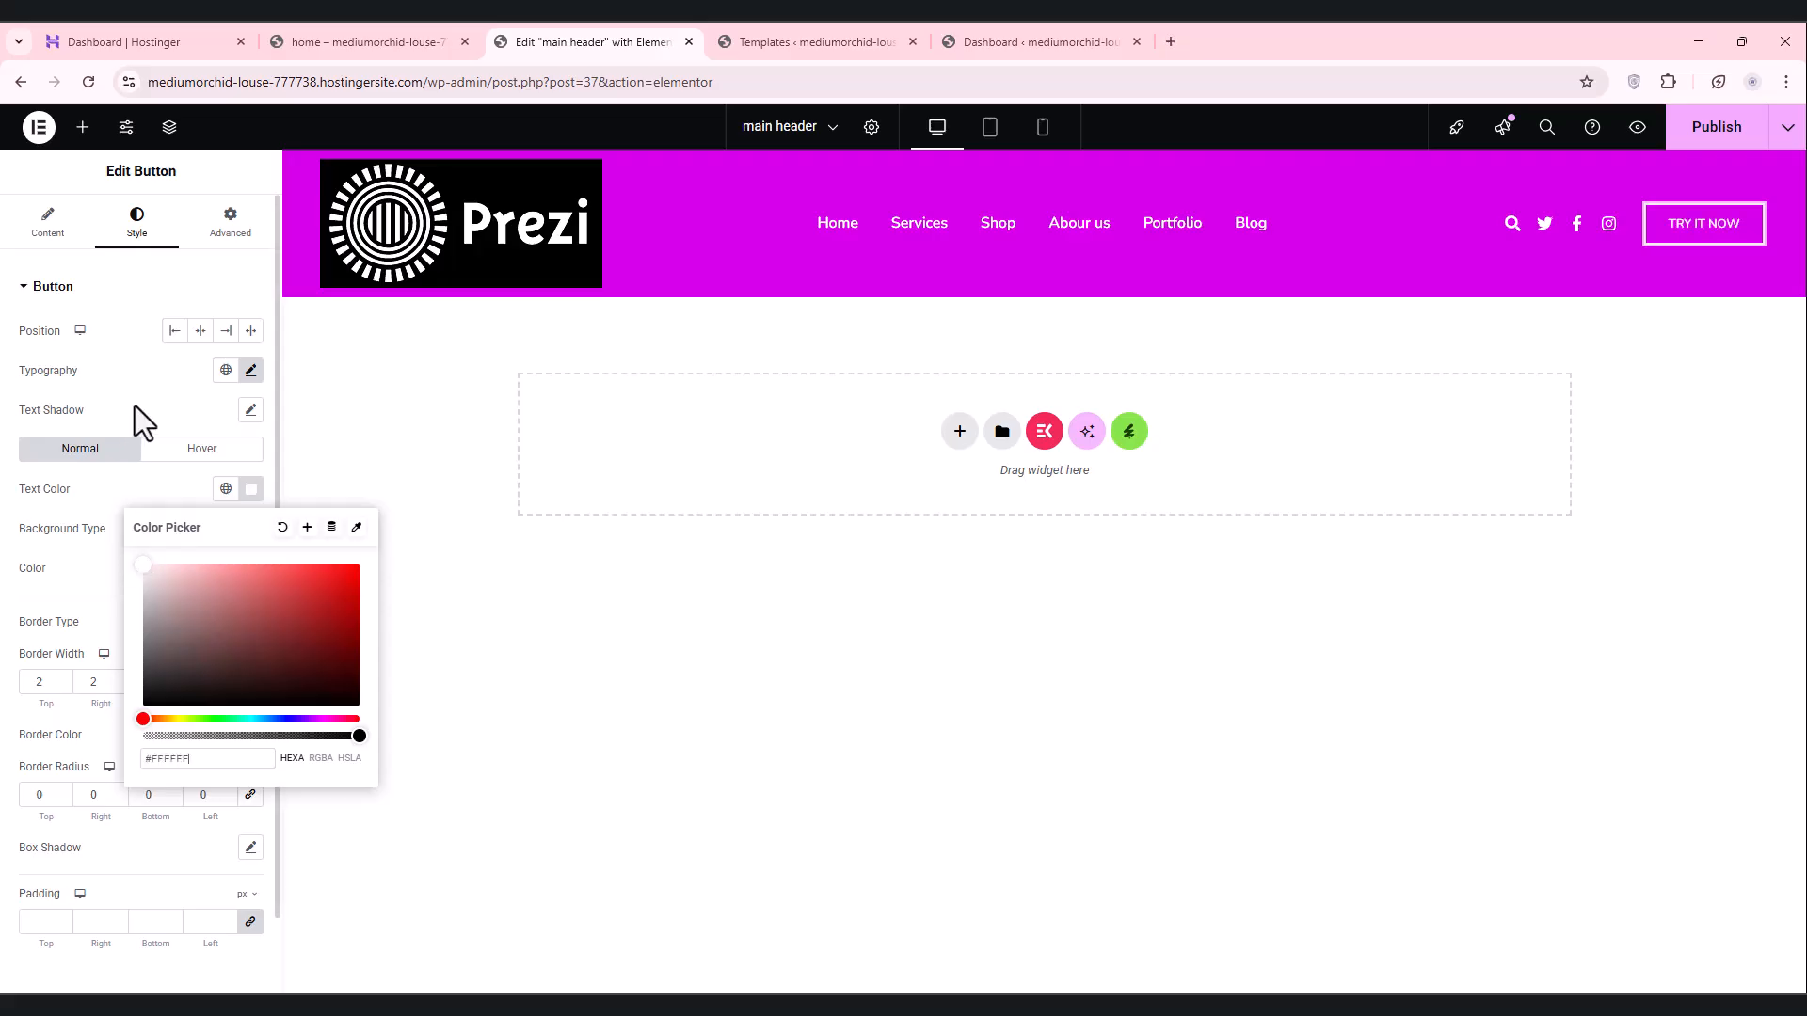
{"action": "left_click", "coordinate": [120, 359]}
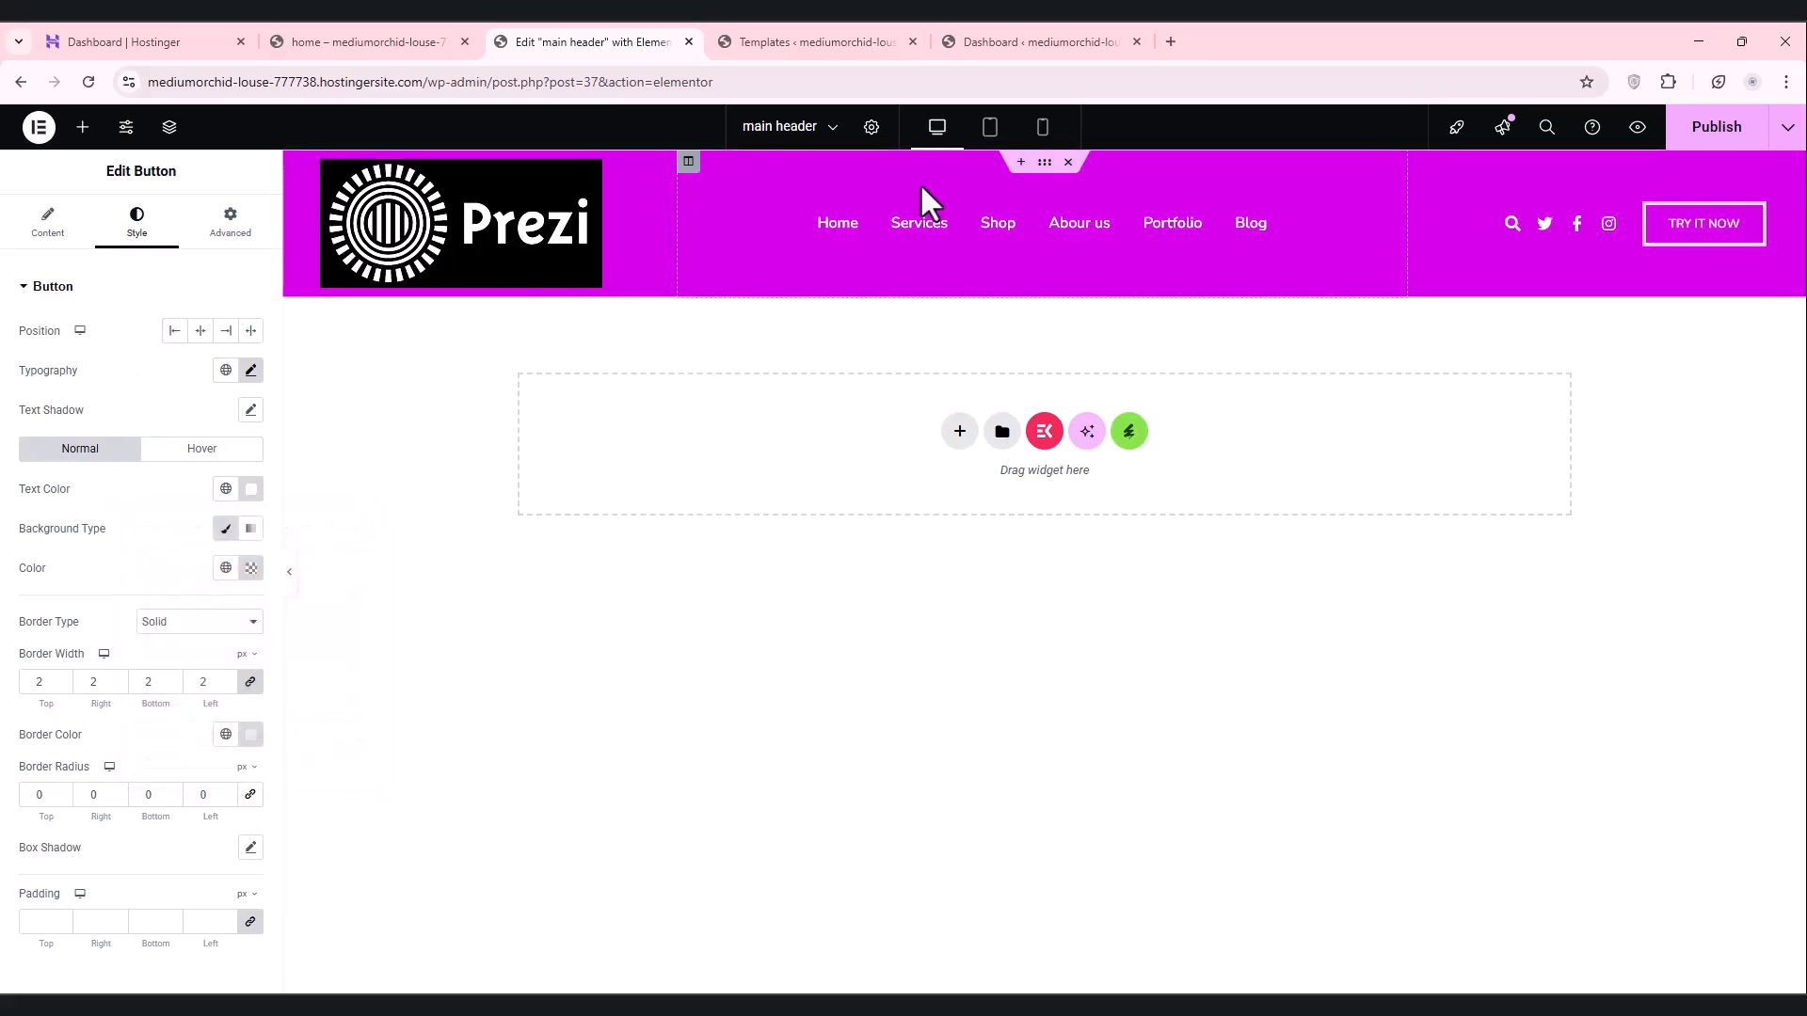
Step: Open the header section's advanced settings and publish the main header
{"action": "left_click", "coordinate": [1052, 168]}
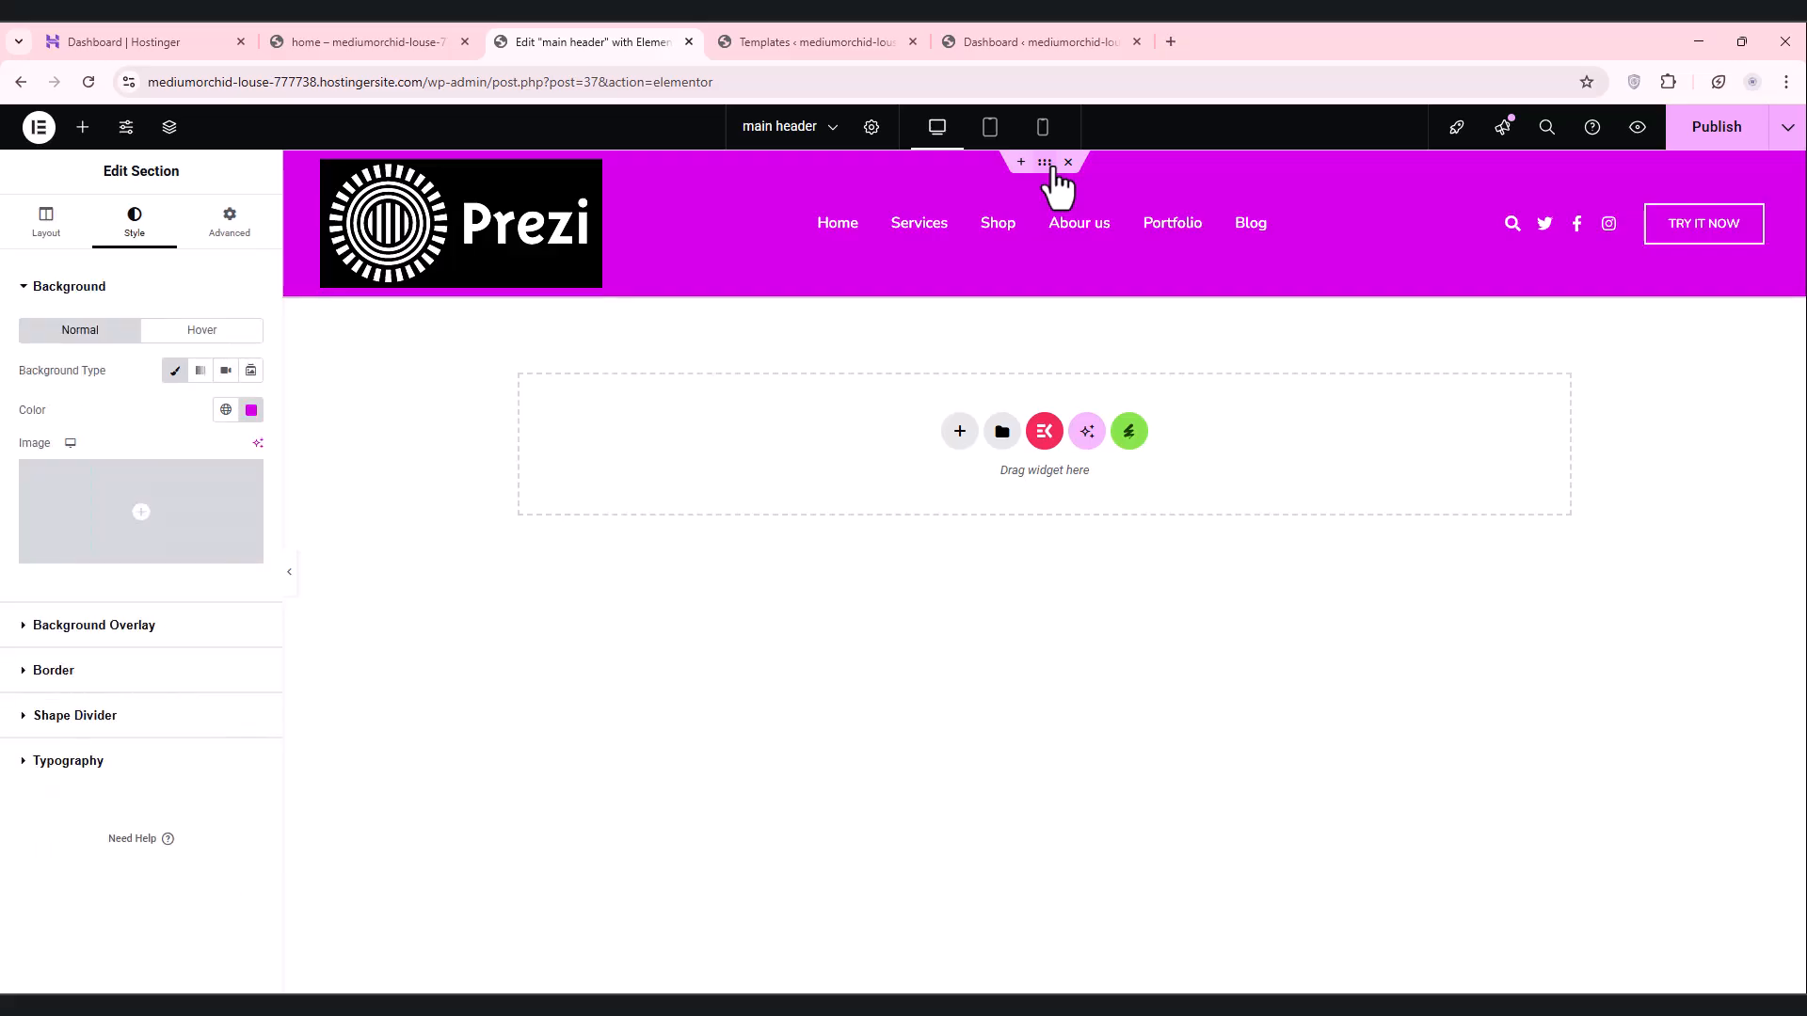
{"action": "left_click", "coordinate": [225, 235]}
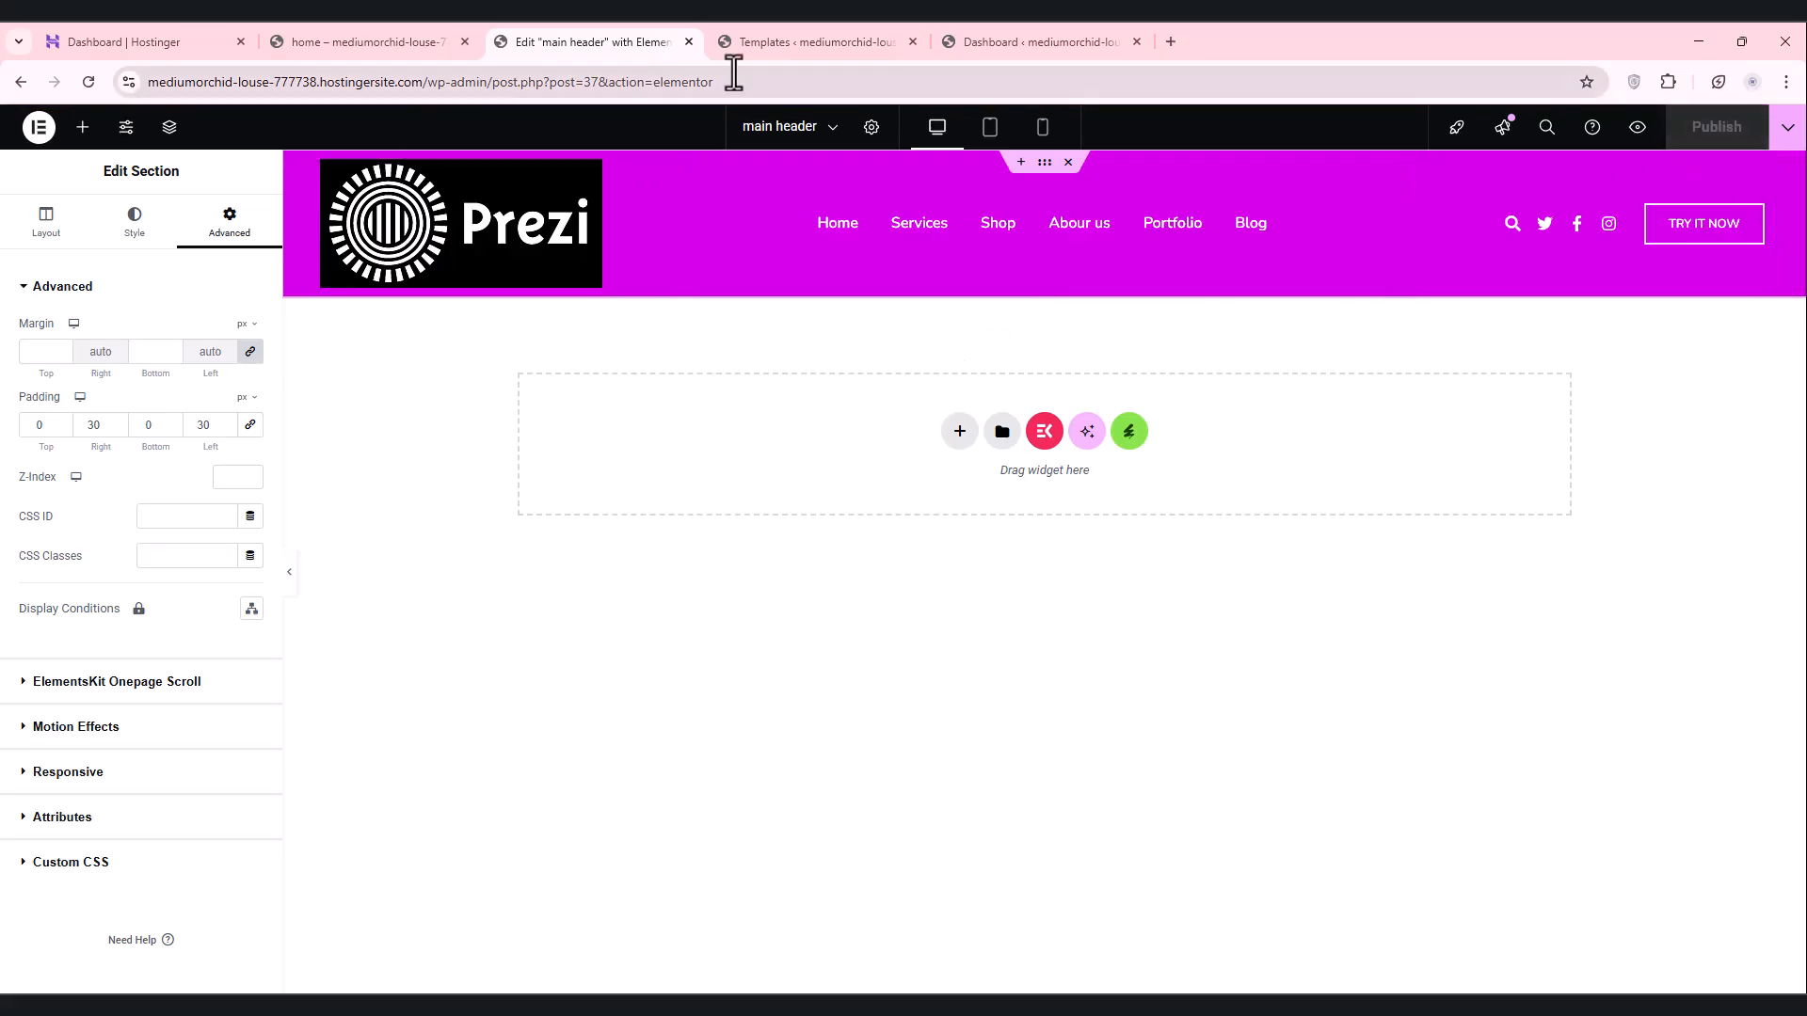
Step: Switch to the ElementsKit Templates browser tab and load the site's root address there
{"action": "left_click", "coordinate": [895, 28]}
{"action": "left_click", "coordinate": [1015, 26]}
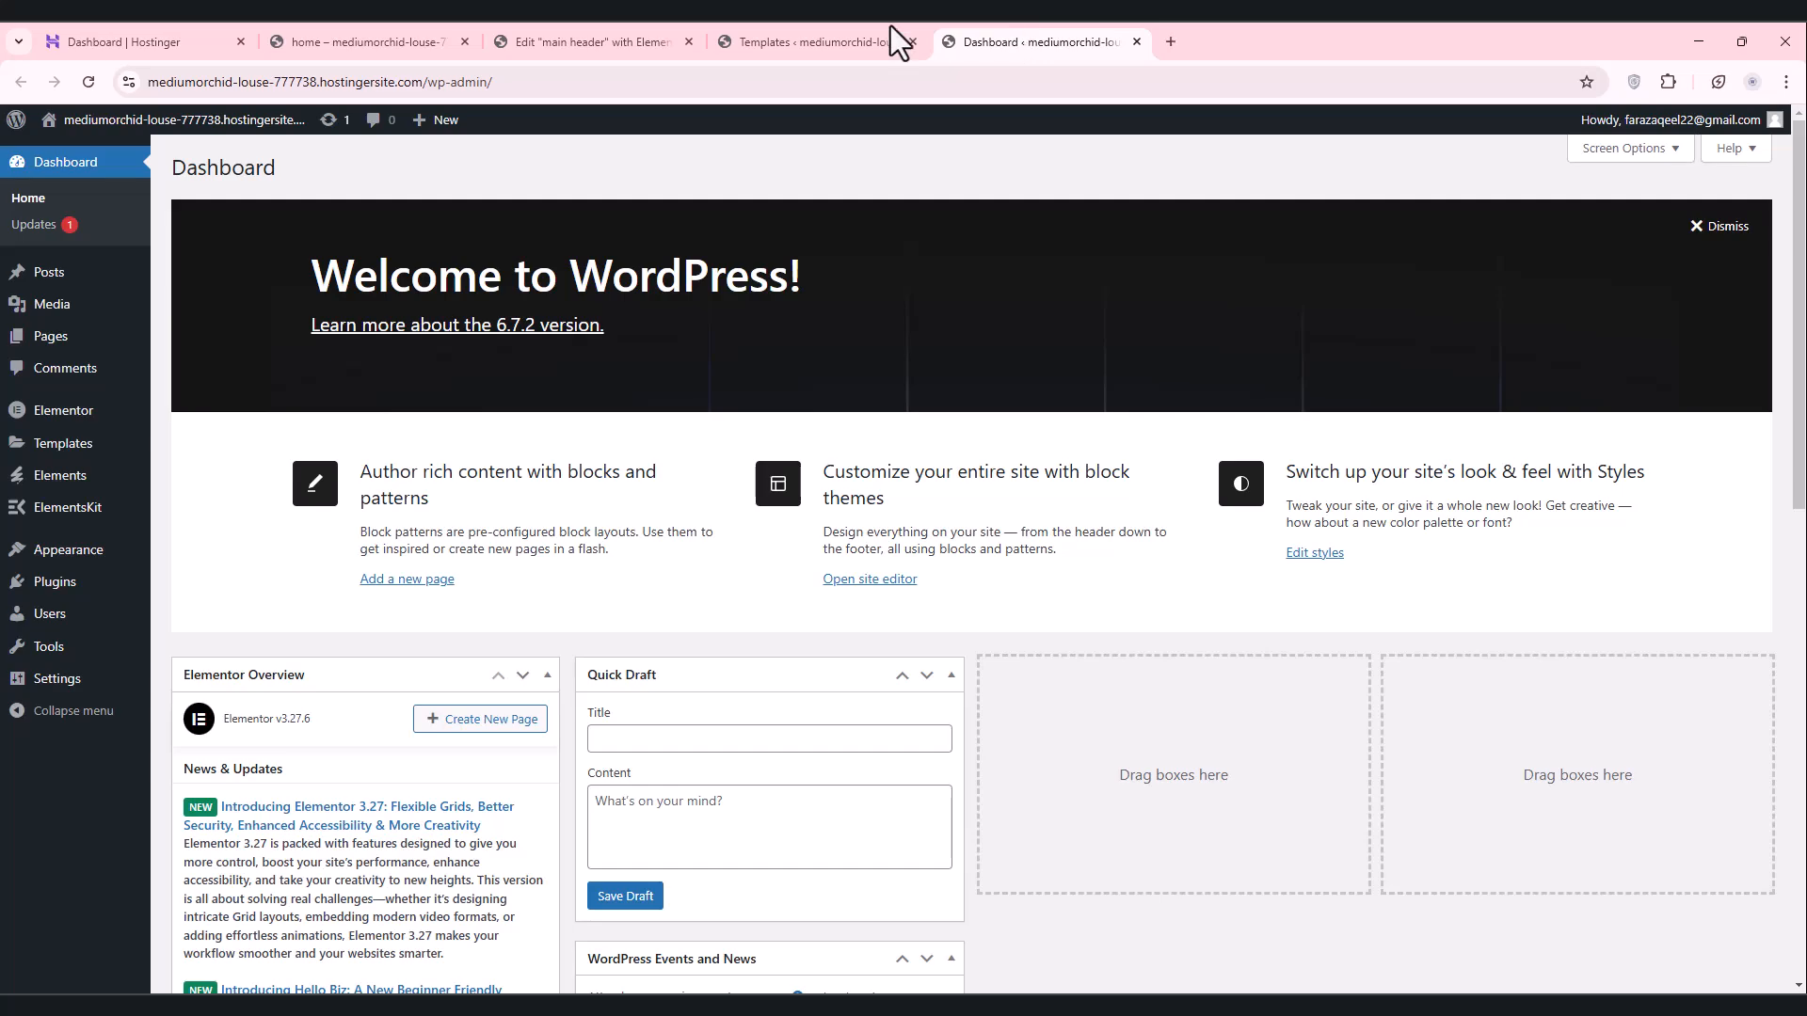
{"action": "left_click", "coordinate": [813, 32]}
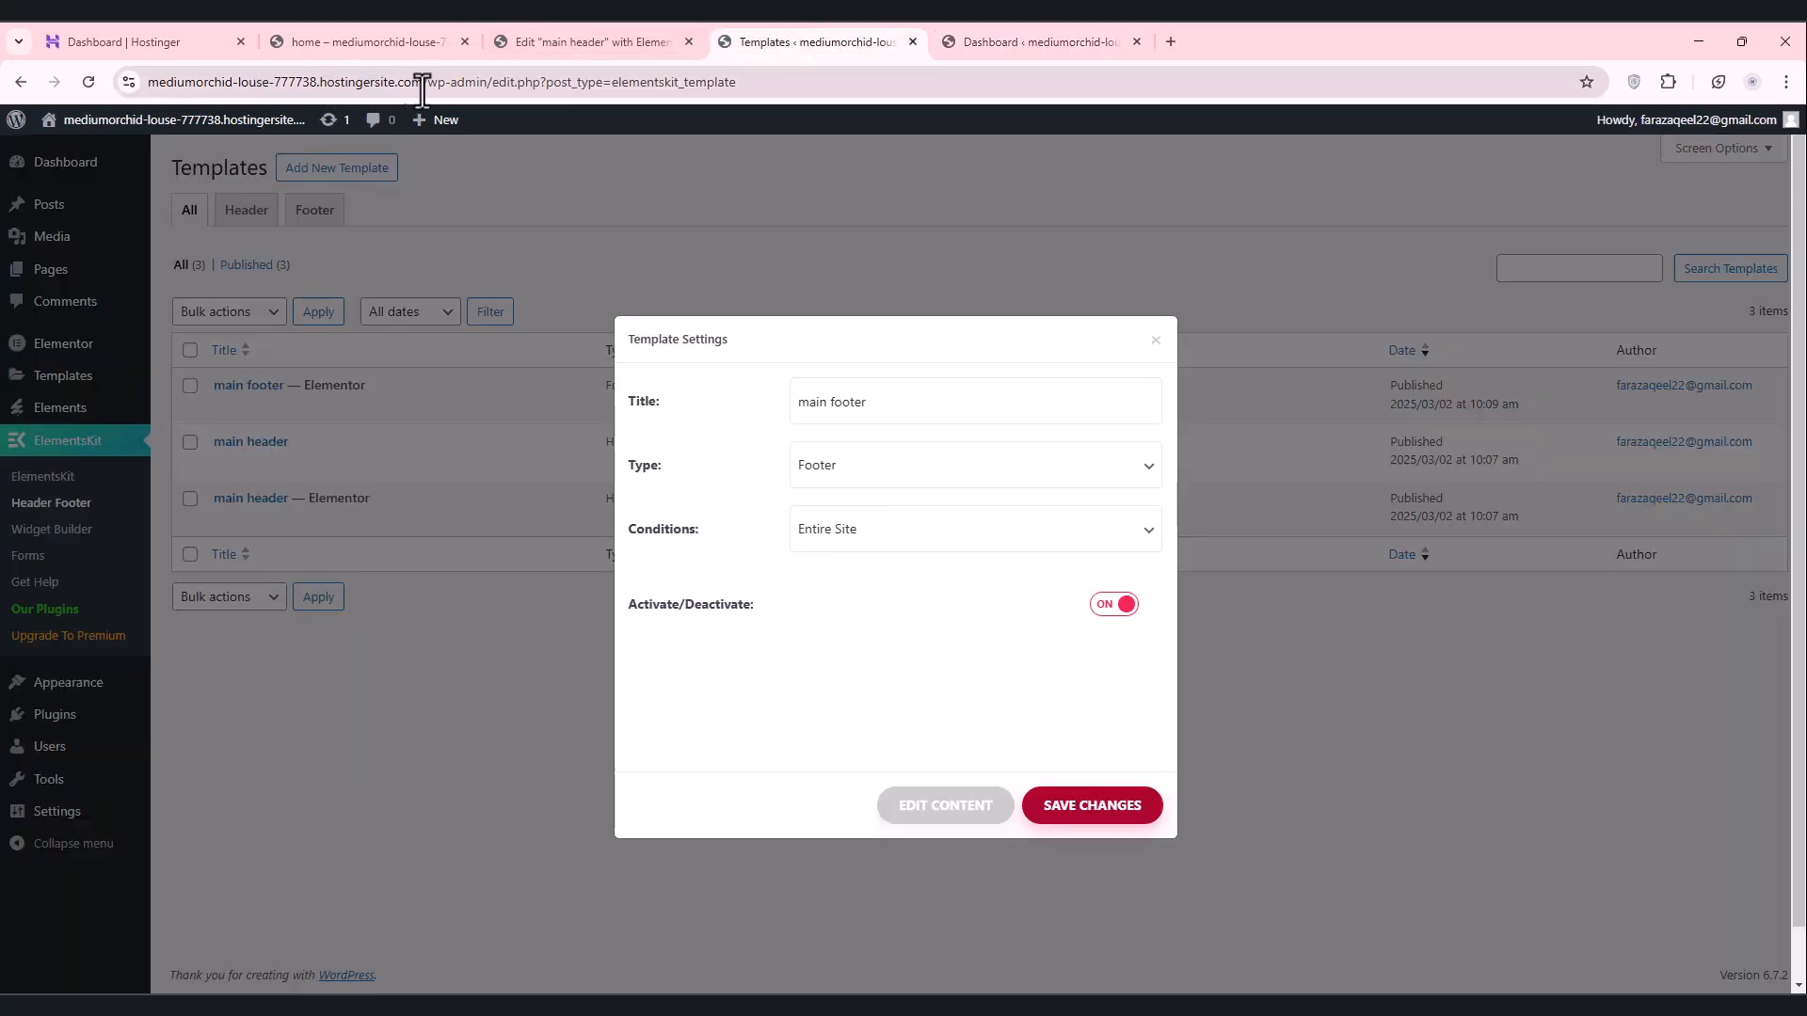
{"action": "left_click_drag", "start_coordinate": [433, 82], "coordinate": [1359, 152]}
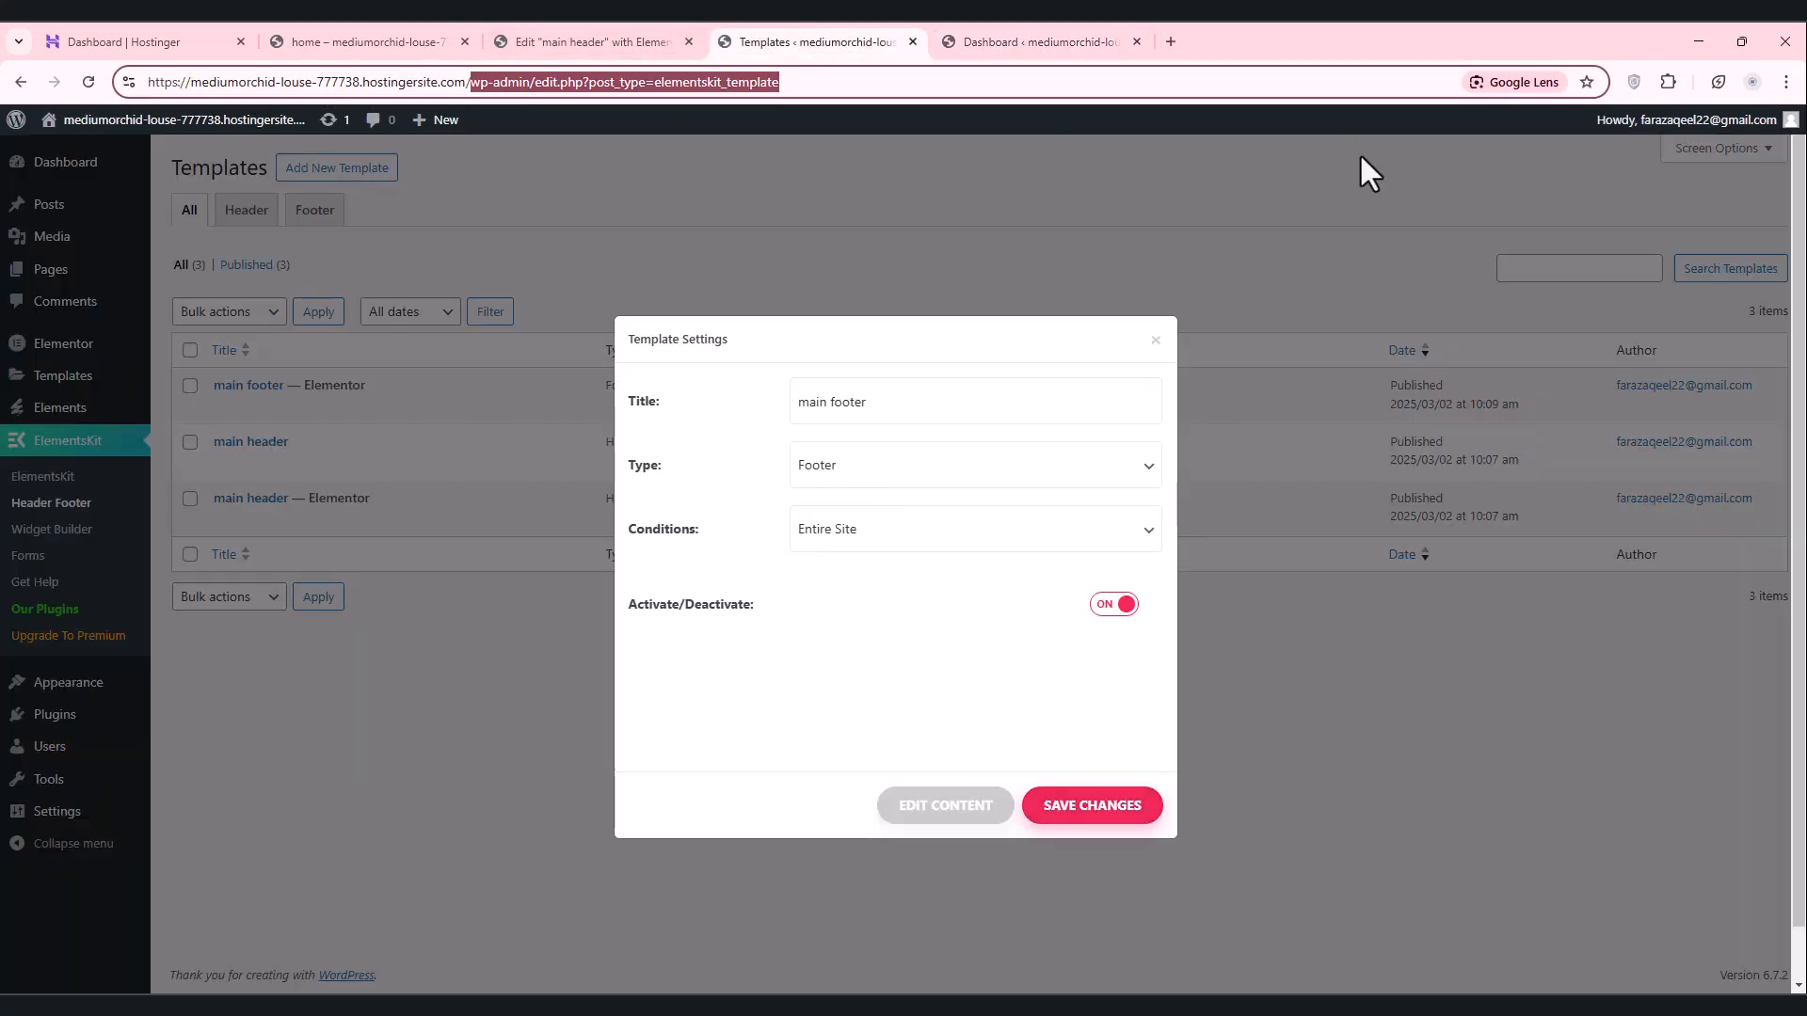
{"action": "key", "text": "BackSpace"}
{"action": "key", "text": "Return"}
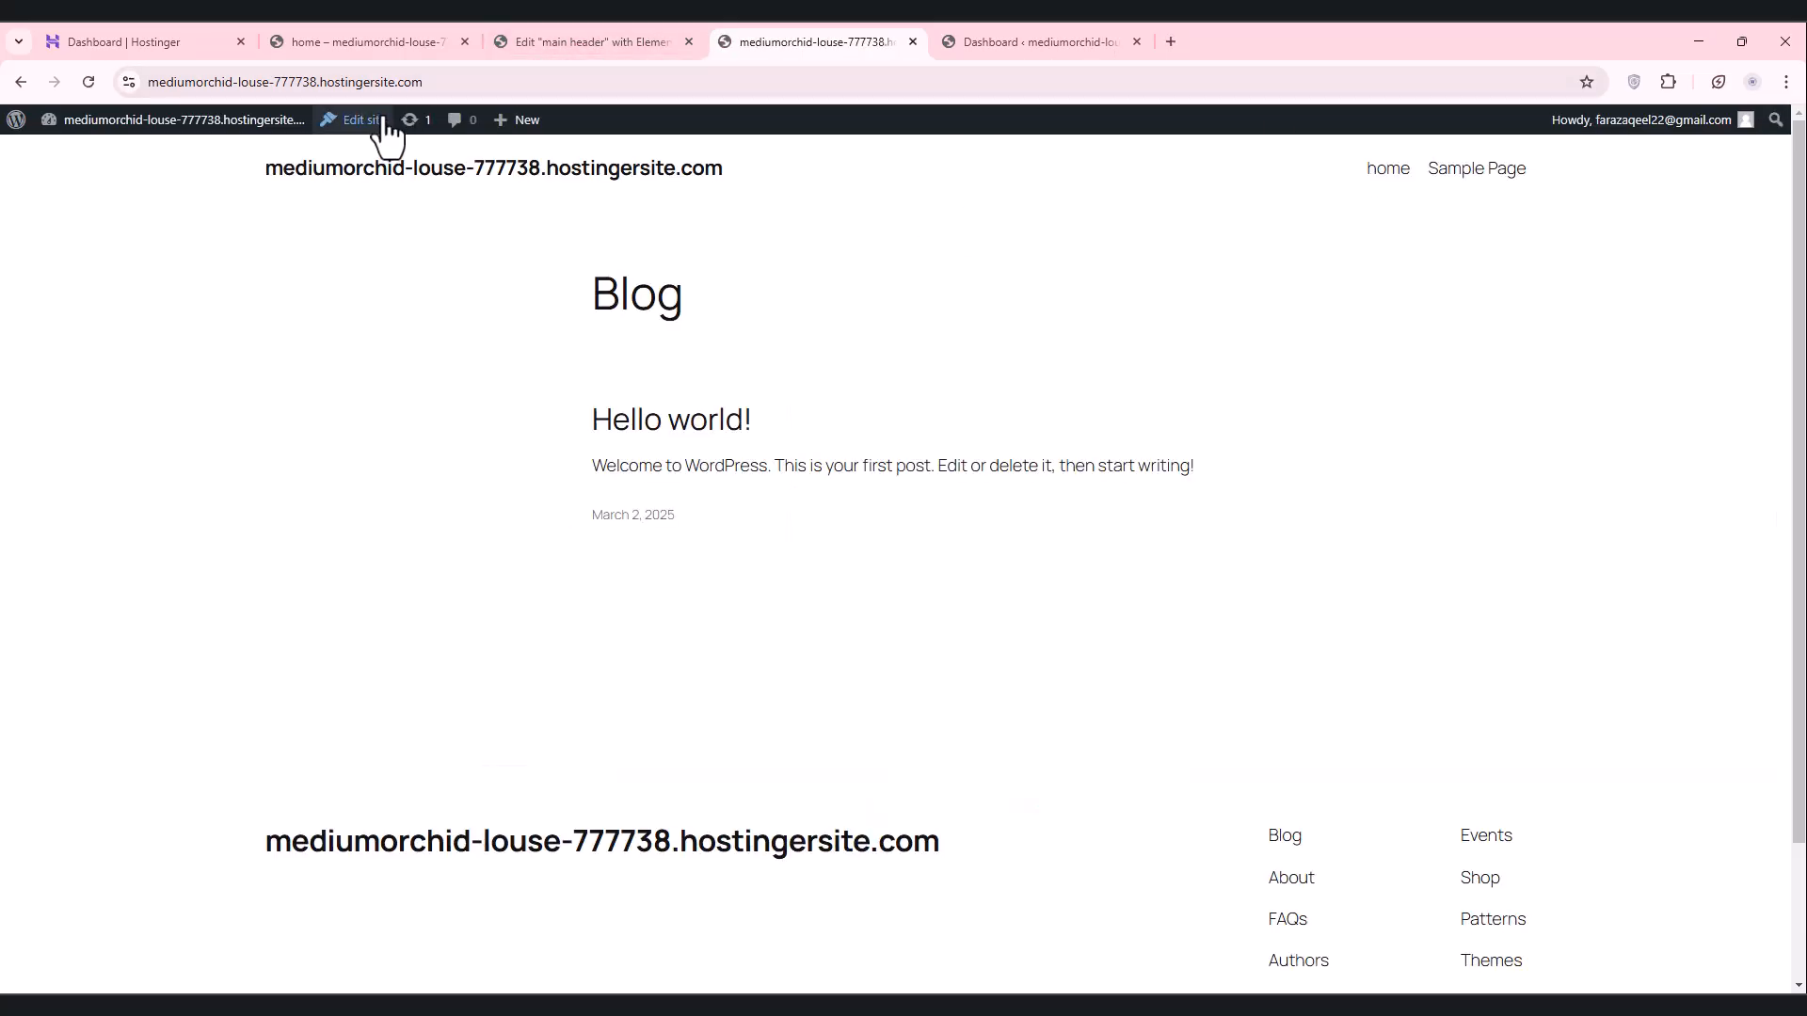
Step: Try the site's /home-2/ address, and load the /home page in the same tab
{"action": "left_click", "coordinate": [435, 82]}
{"action": "key", "text": "End"}
{"action": "type", "text": "hom"}
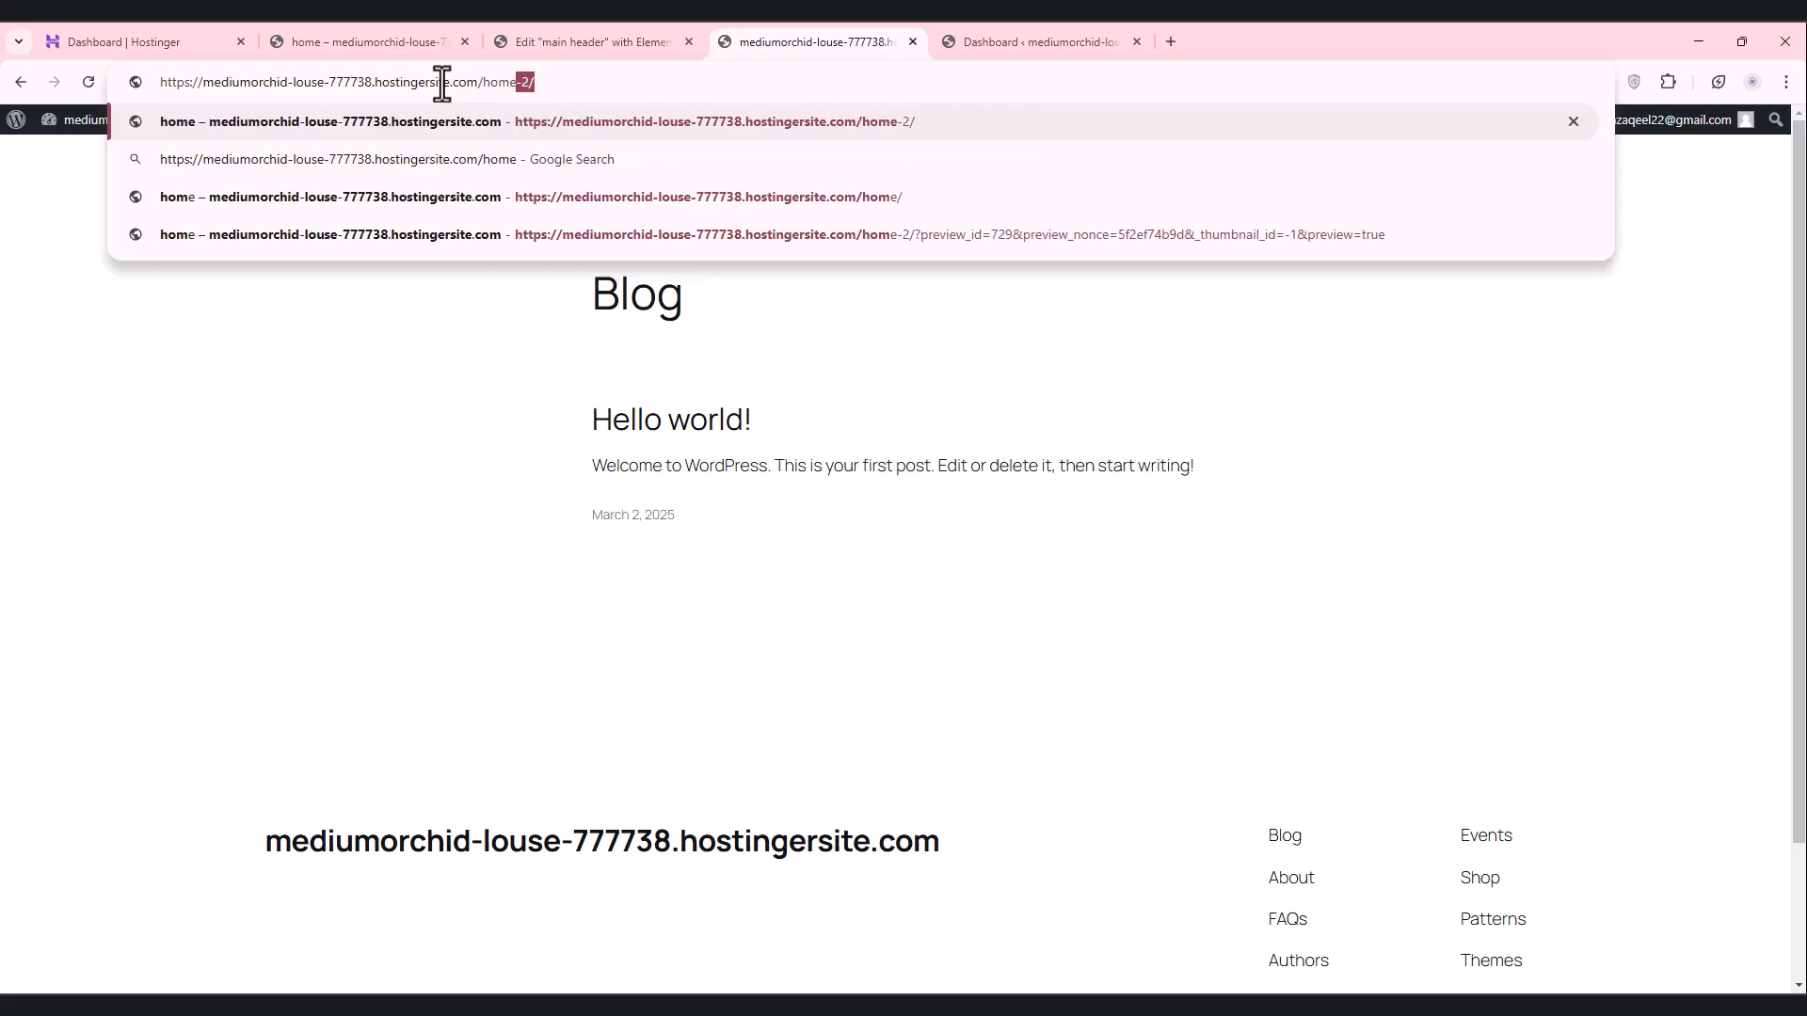
{"action": "key", "text": "Return"}
{"action": "left_click", "coordinate": [465, 82]}
{"action": "key", "text": "BackSpace"}
{"action": "key", "text": "BackSpace"}
{"action": "key", "text": "BackSpace"}
{"action": "key", "text": "Return"}
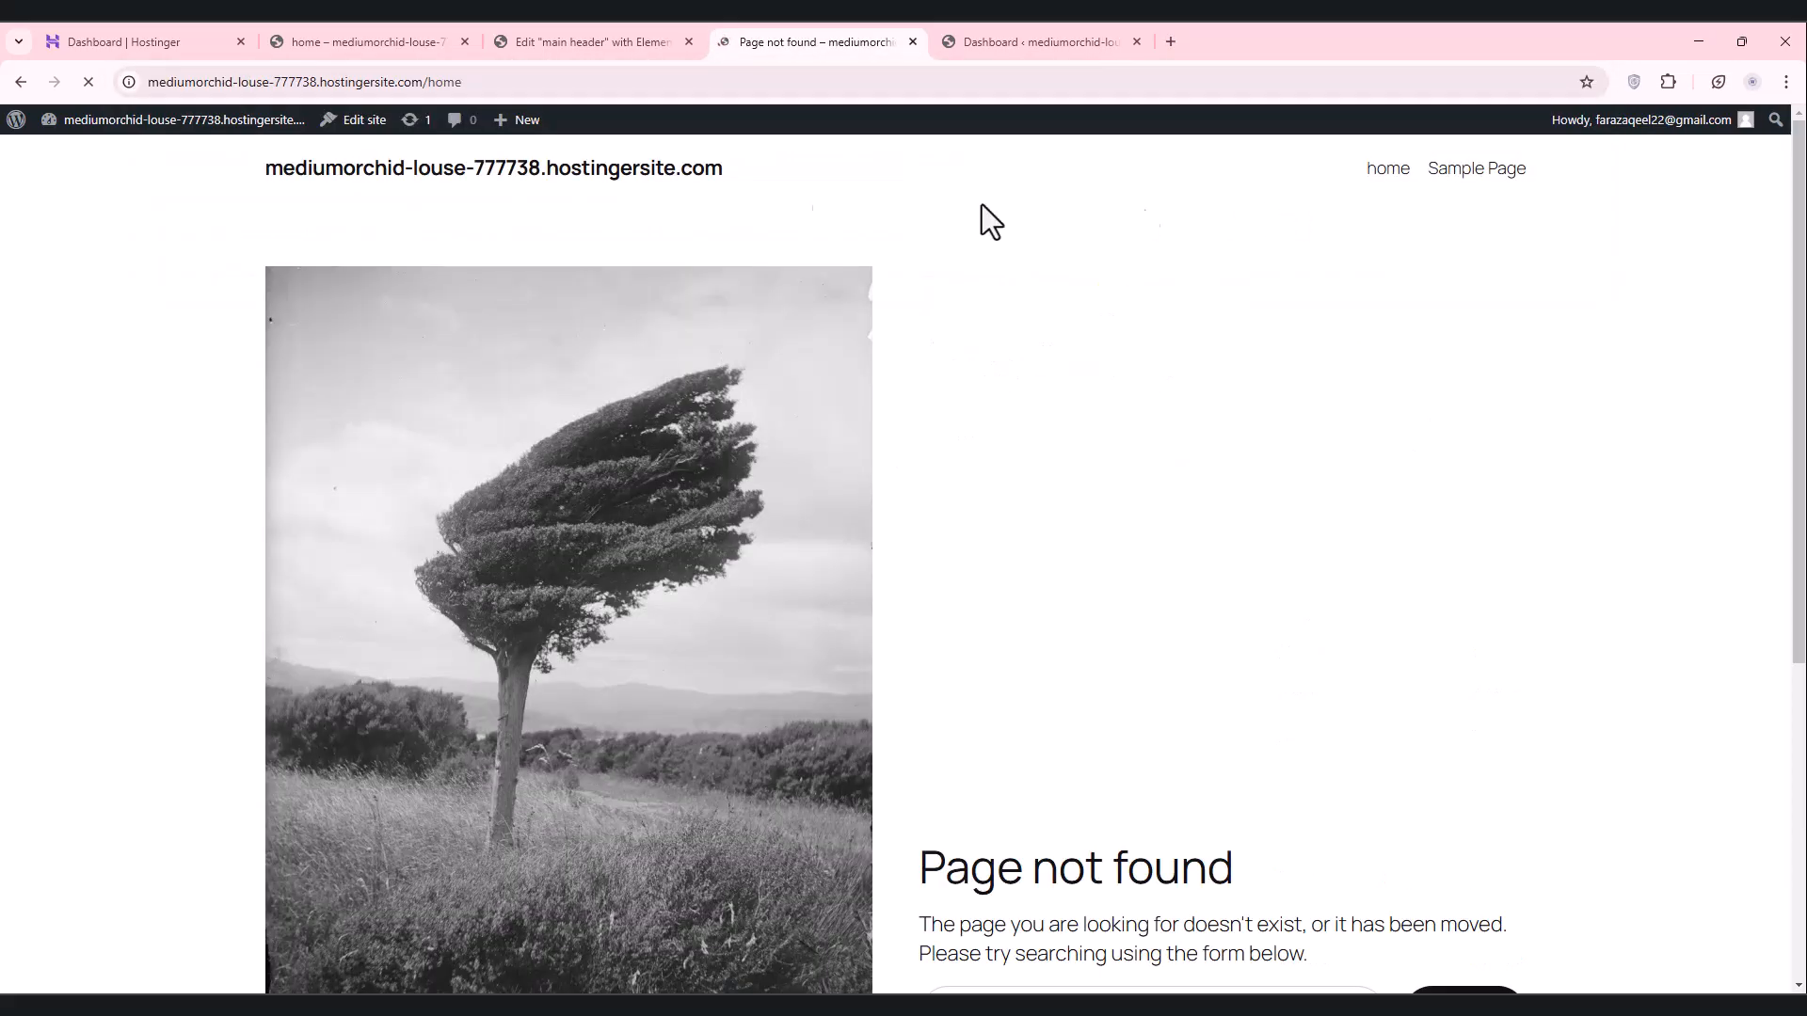
Step: Reload the live home page in its original tab and check the header at the top of the page
{"action": "left_click", "coordinate": [623, 30]}
{"action": "left_click", "coordinate": [315, 28]}
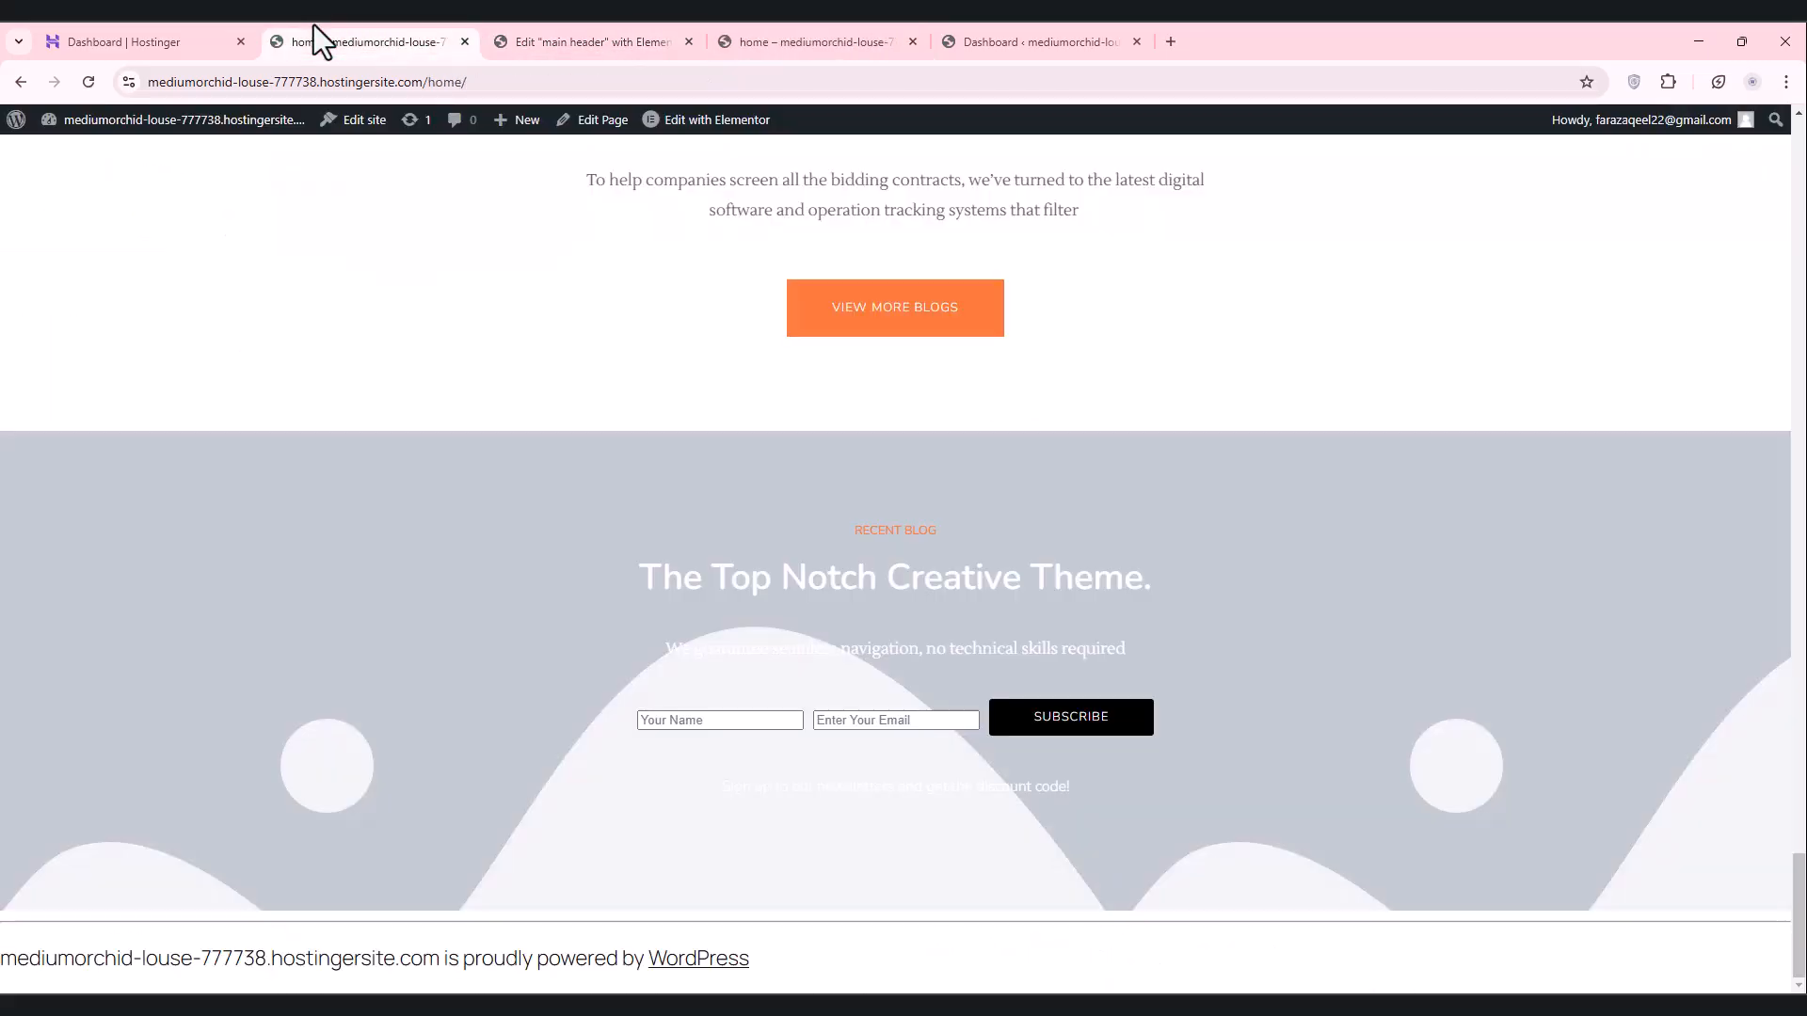
{"action": "left_click", "coordinate": [515, 89]}
{"action": "key", "text": "Return"}
{"action": "scroll", "coordinate": [924, 493], "scroll_direction": "up", "scroll_amount": 15}
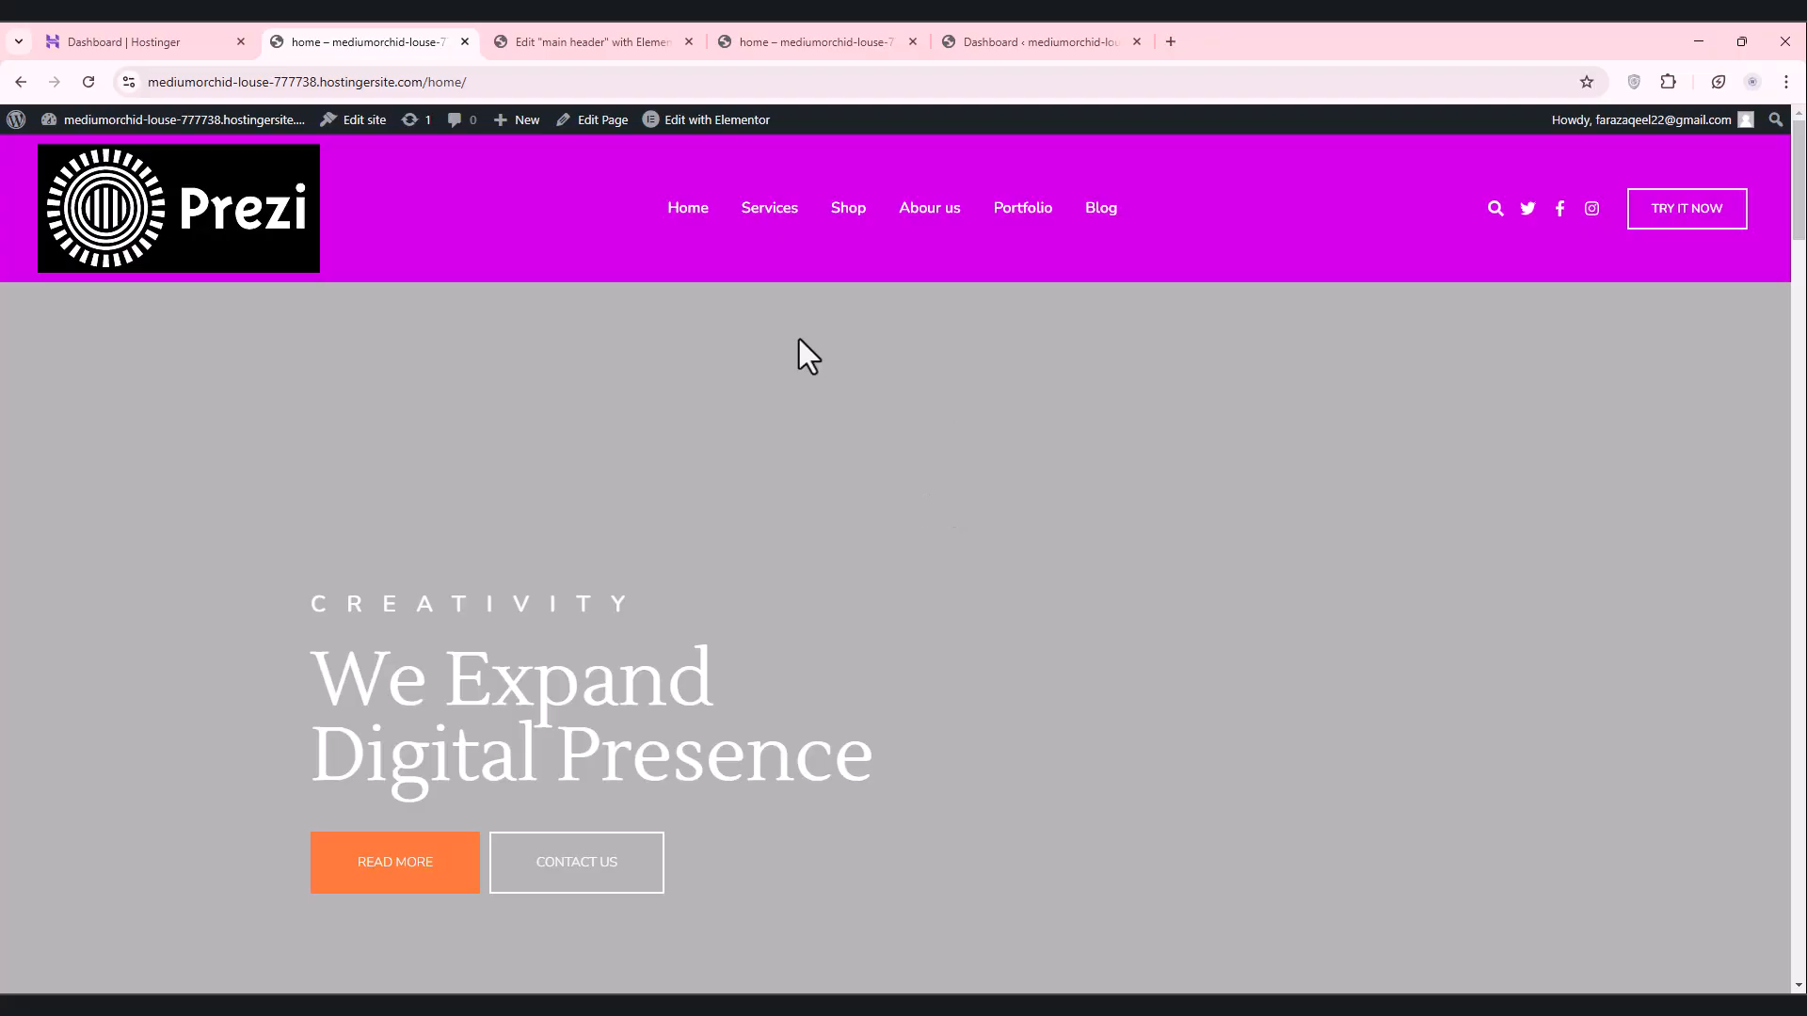
Step: Open the home page in the Elementor editor and close the main header, duplicate home page and WordPress dashboard tabs
{"action": "left_click", "coordinate": [564, 38]}
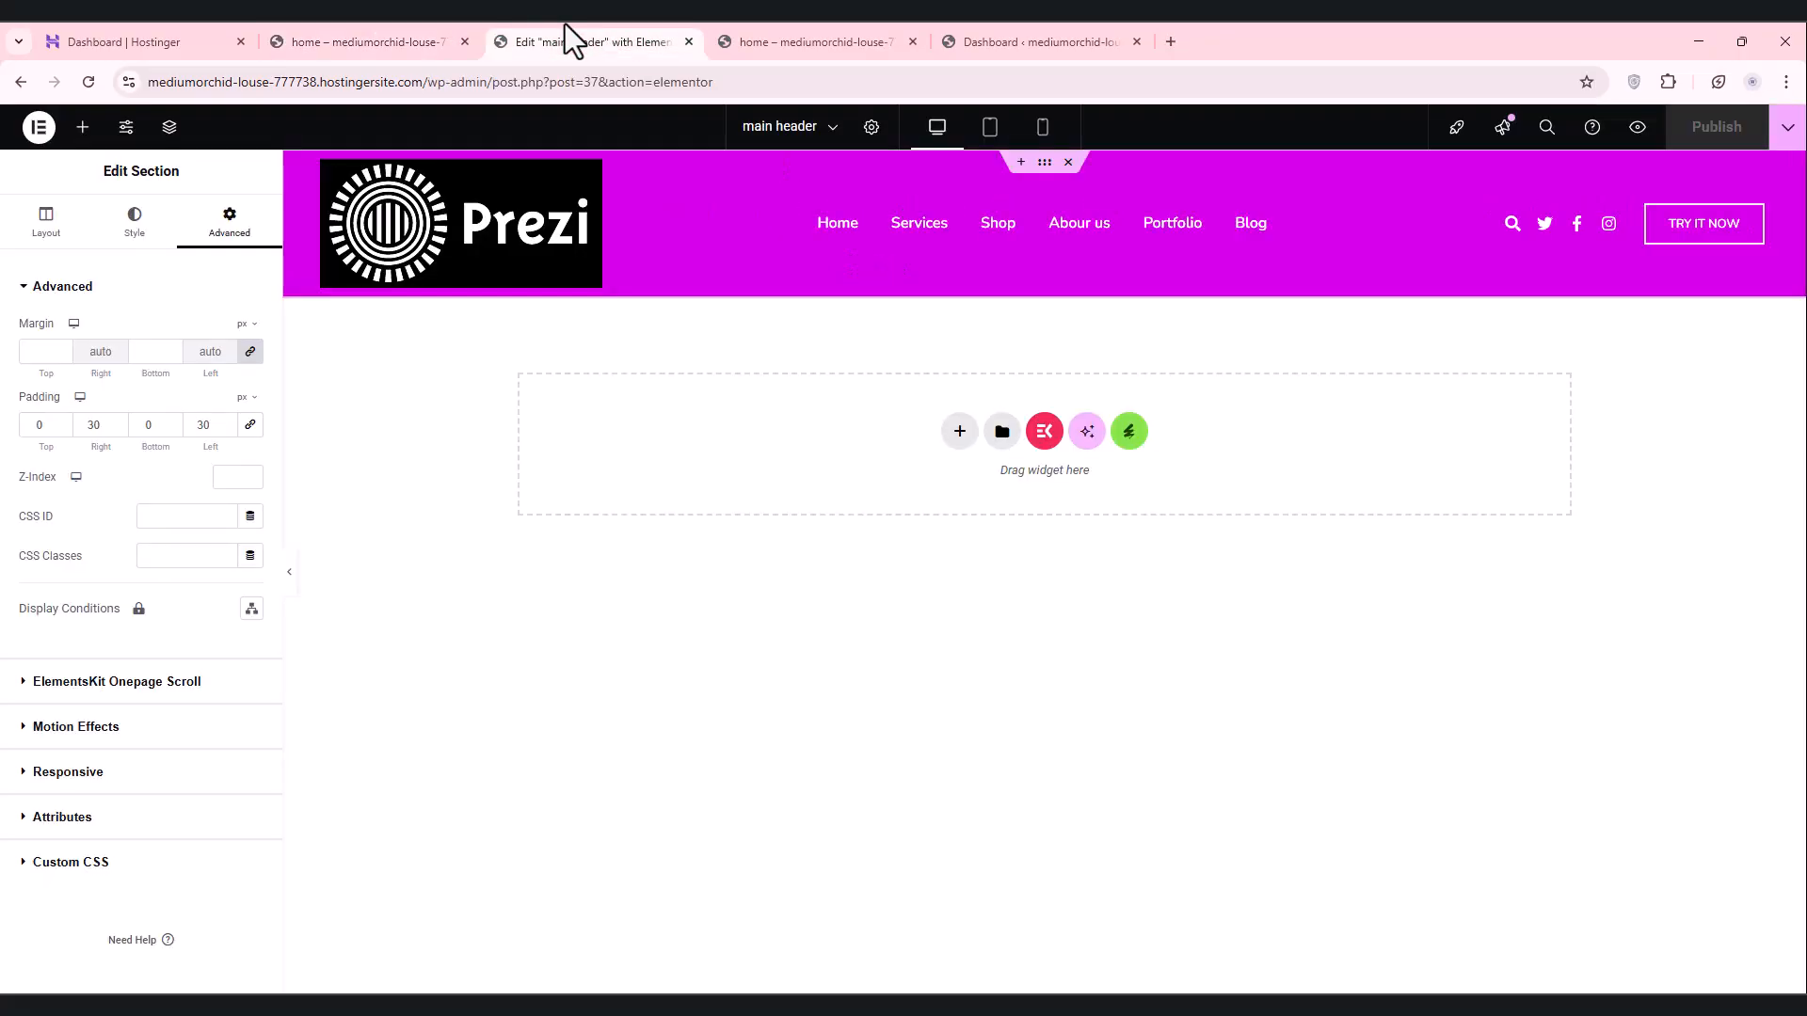
{"action": "left_click", "coordinate": [414, 37]}
{"action": "mouse_move", "coordinate": [682, 127]}
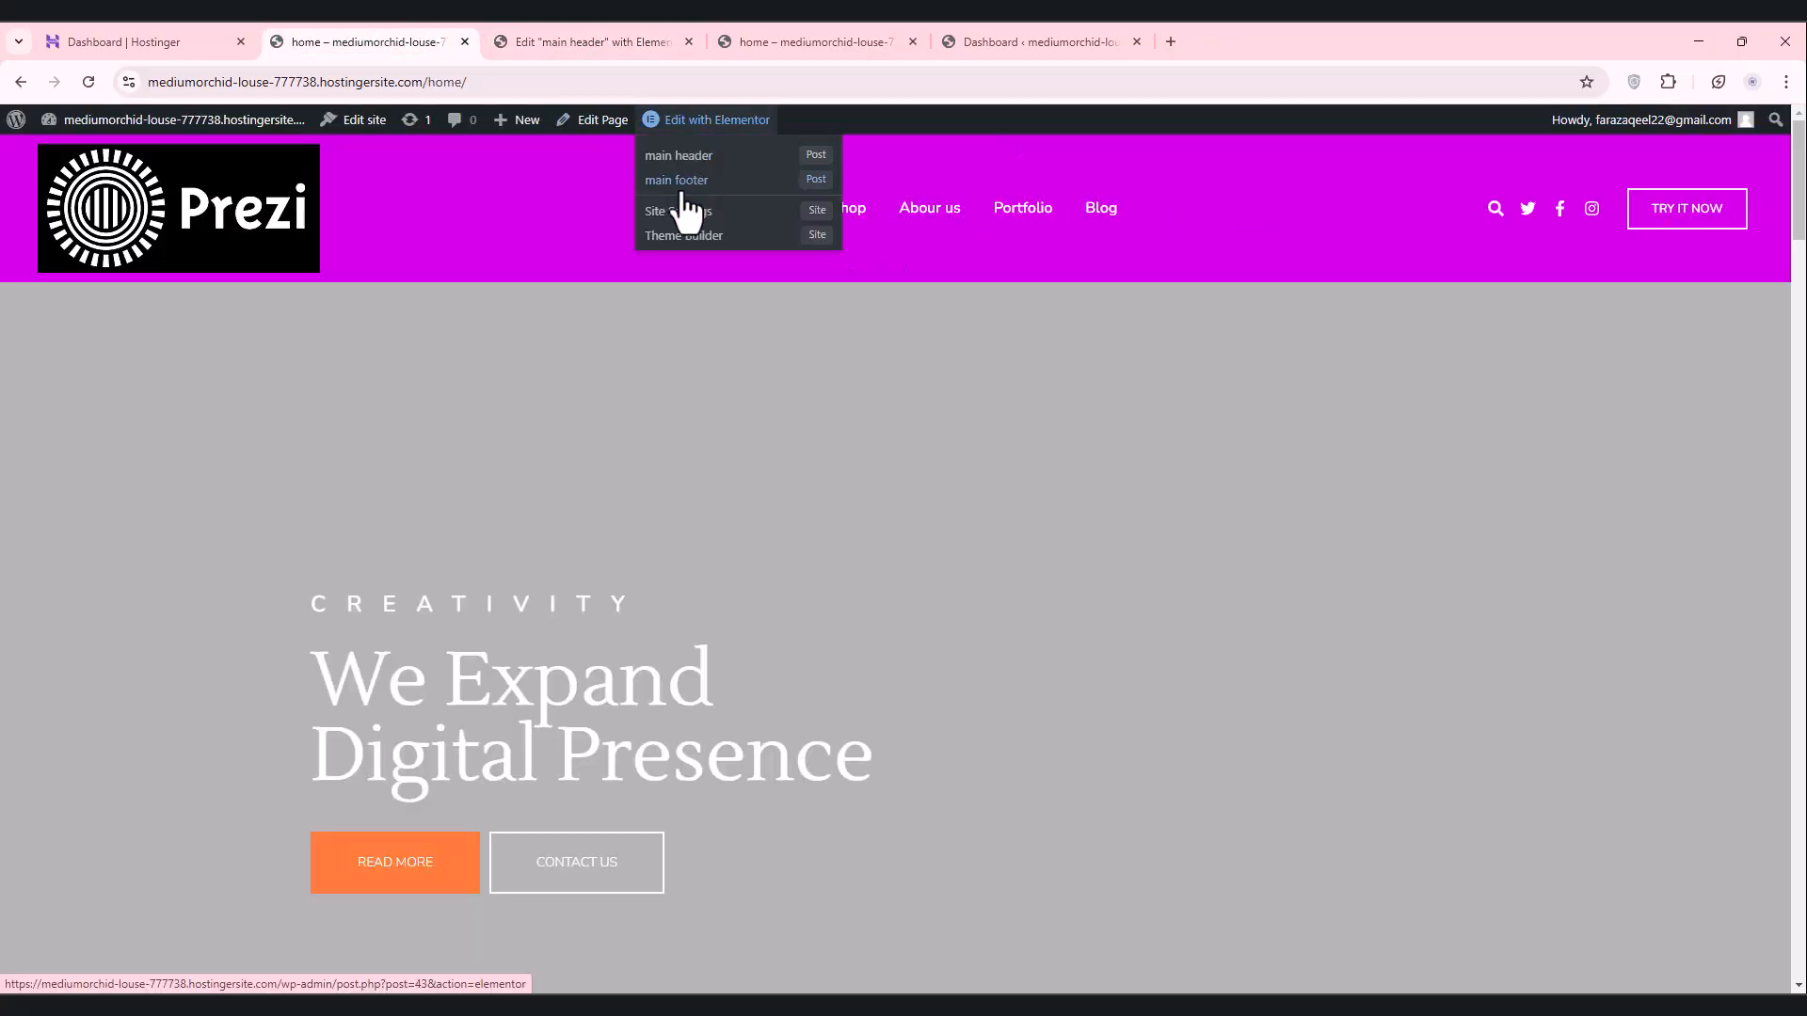
{"action": "left_click", "coordinate": [723, 122]}
{"action": "left_click", "coordinate": [629, 38]}
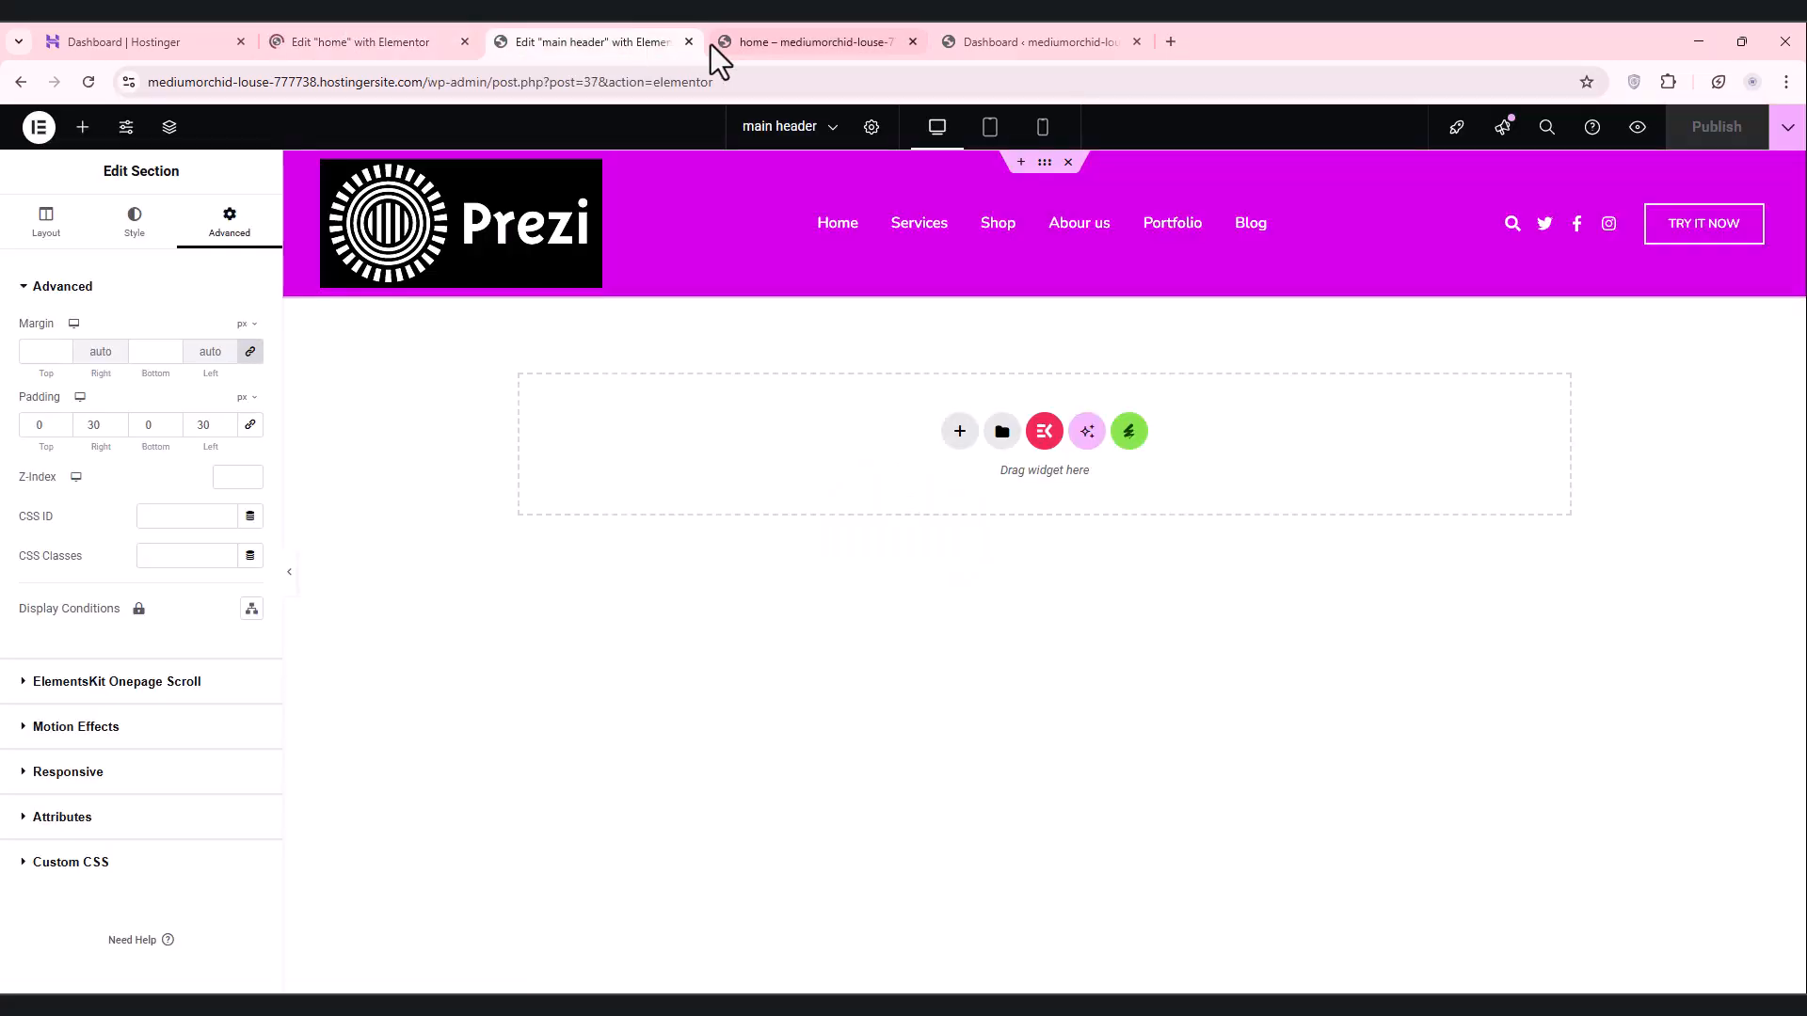
{"action": "left_click", "coordinate": [688, 42]}
{"action": "left_click", "coordinate": [688, 43]}
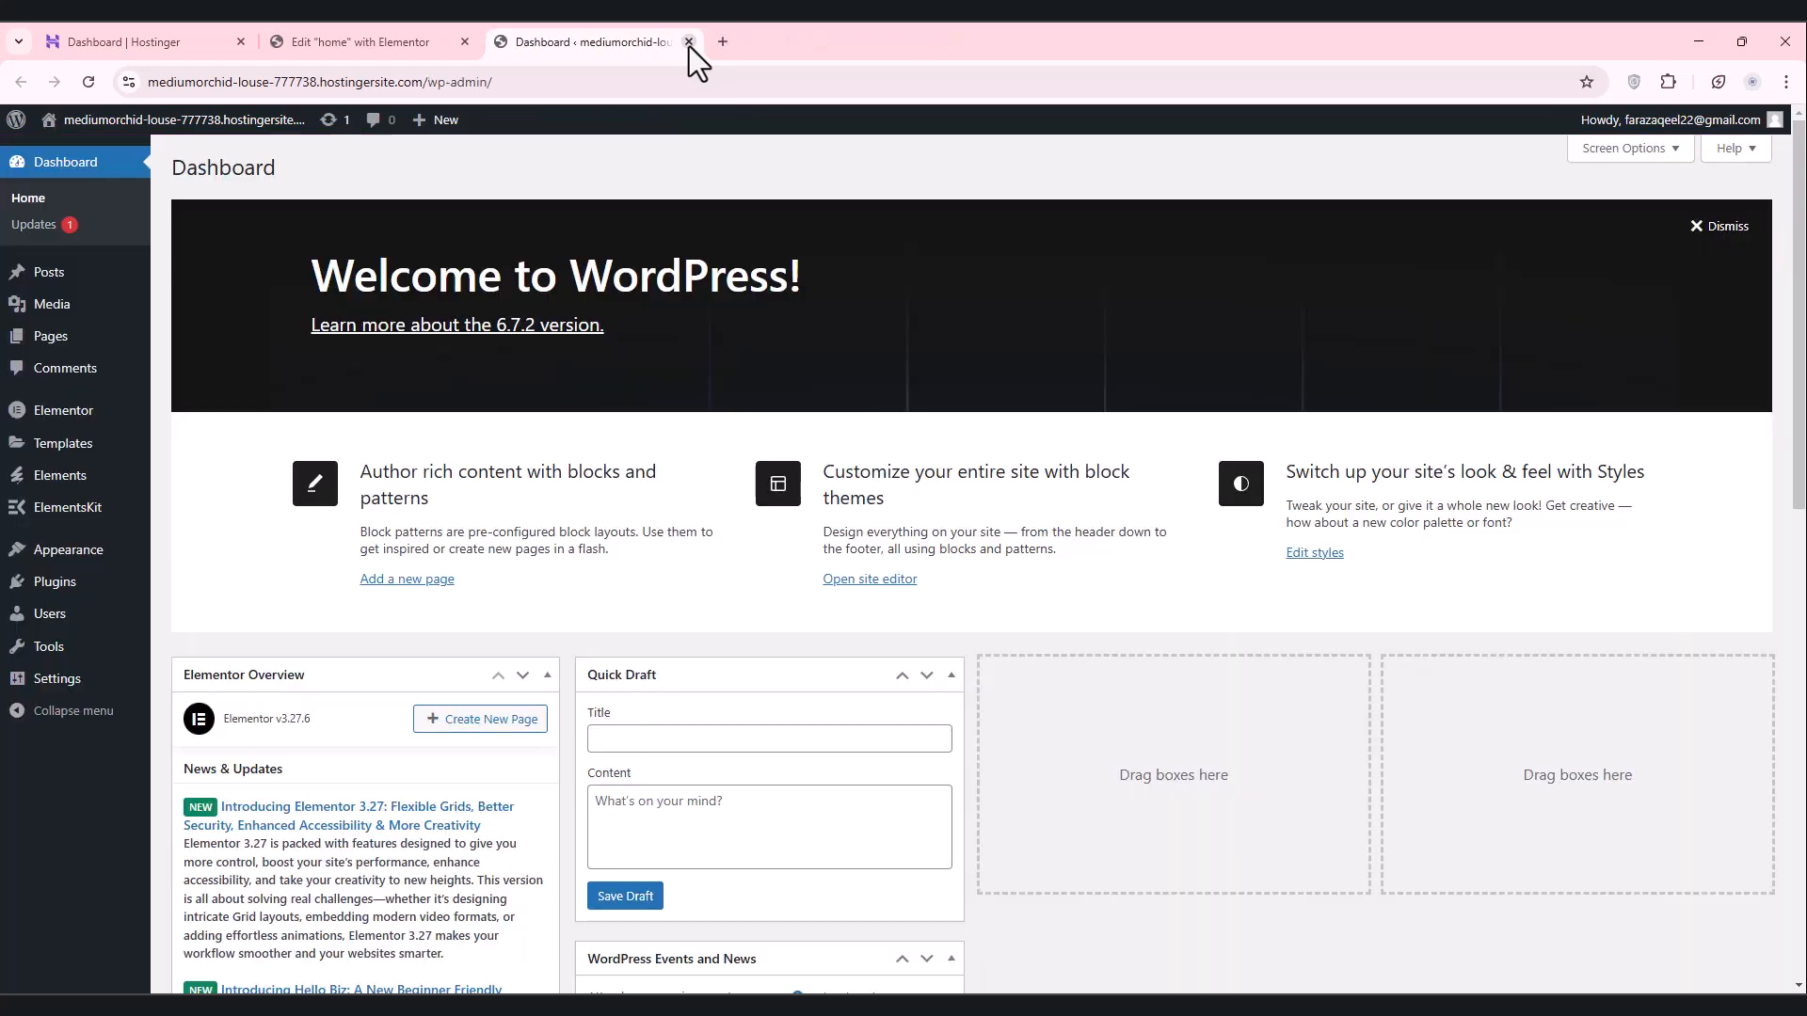
{"action": "left_click", "coordinate": [687, 43]}
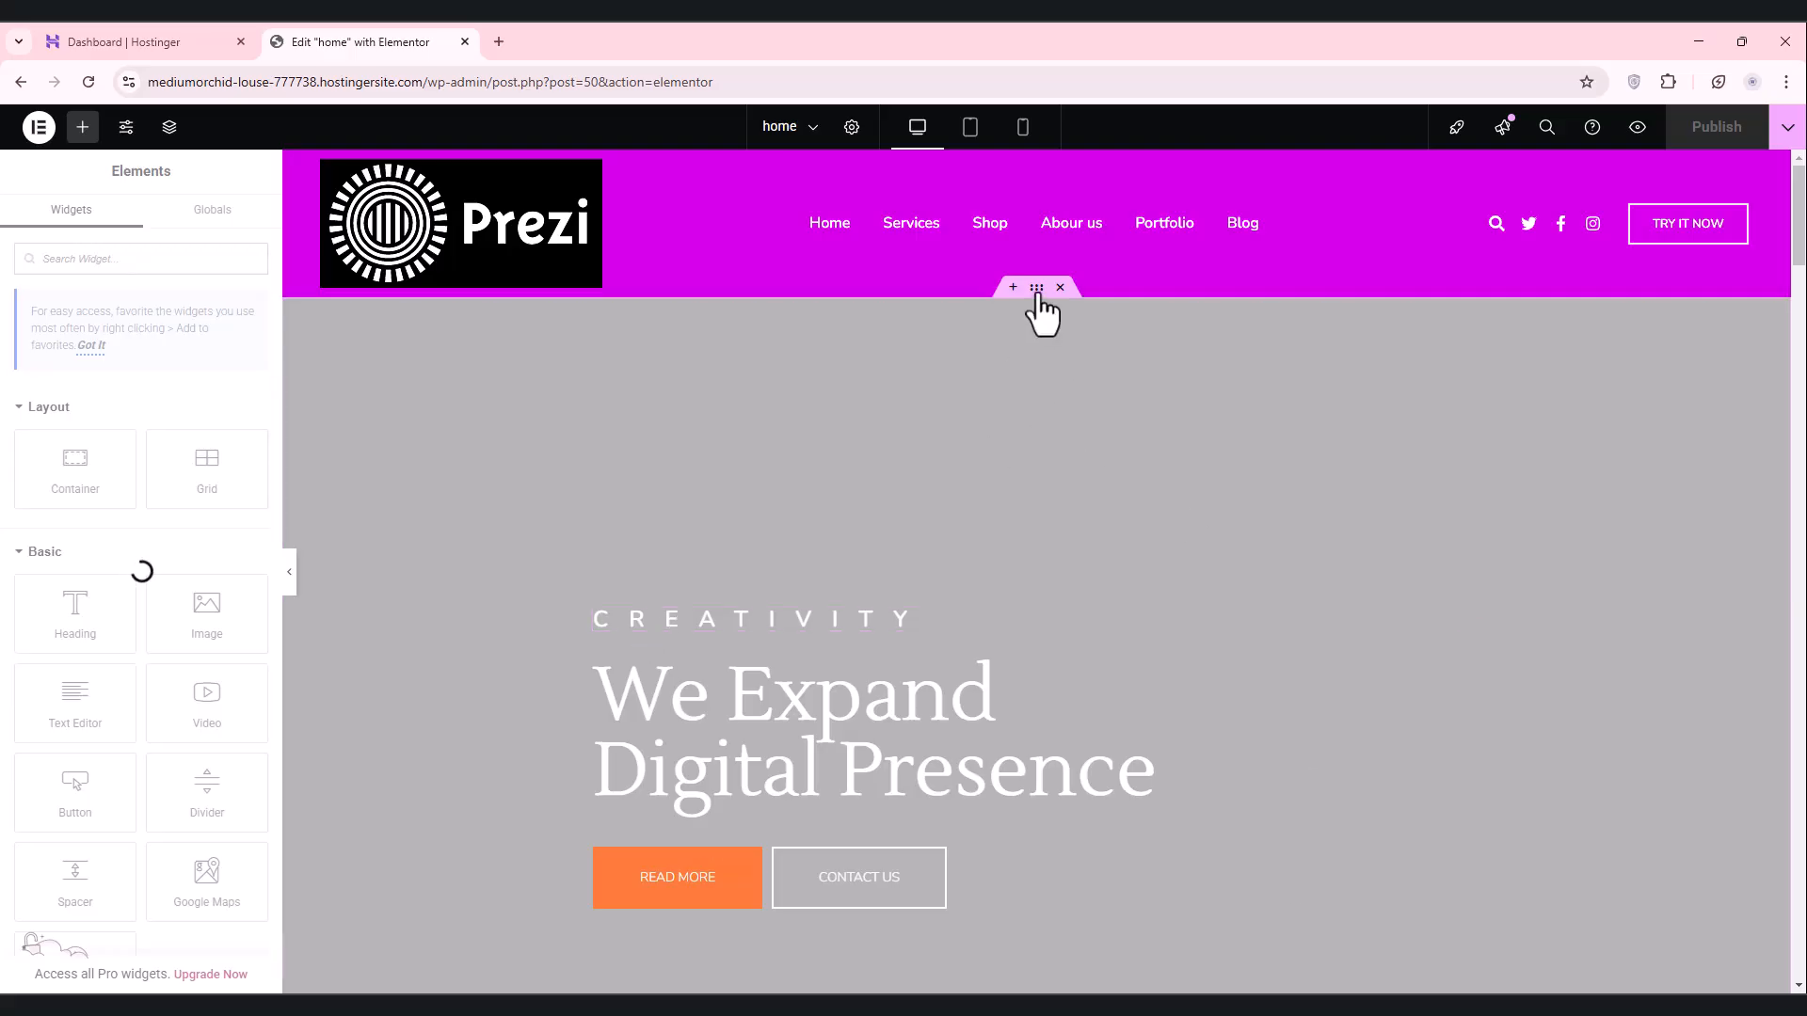
Step: Upload the Firefly_cda59f42-6dbd-4cc8-8935-b7cc71dd3712 image from Downloads for the home hero section's background slideshow
{"action": "left_click", "coordinate": [1036, 288]}
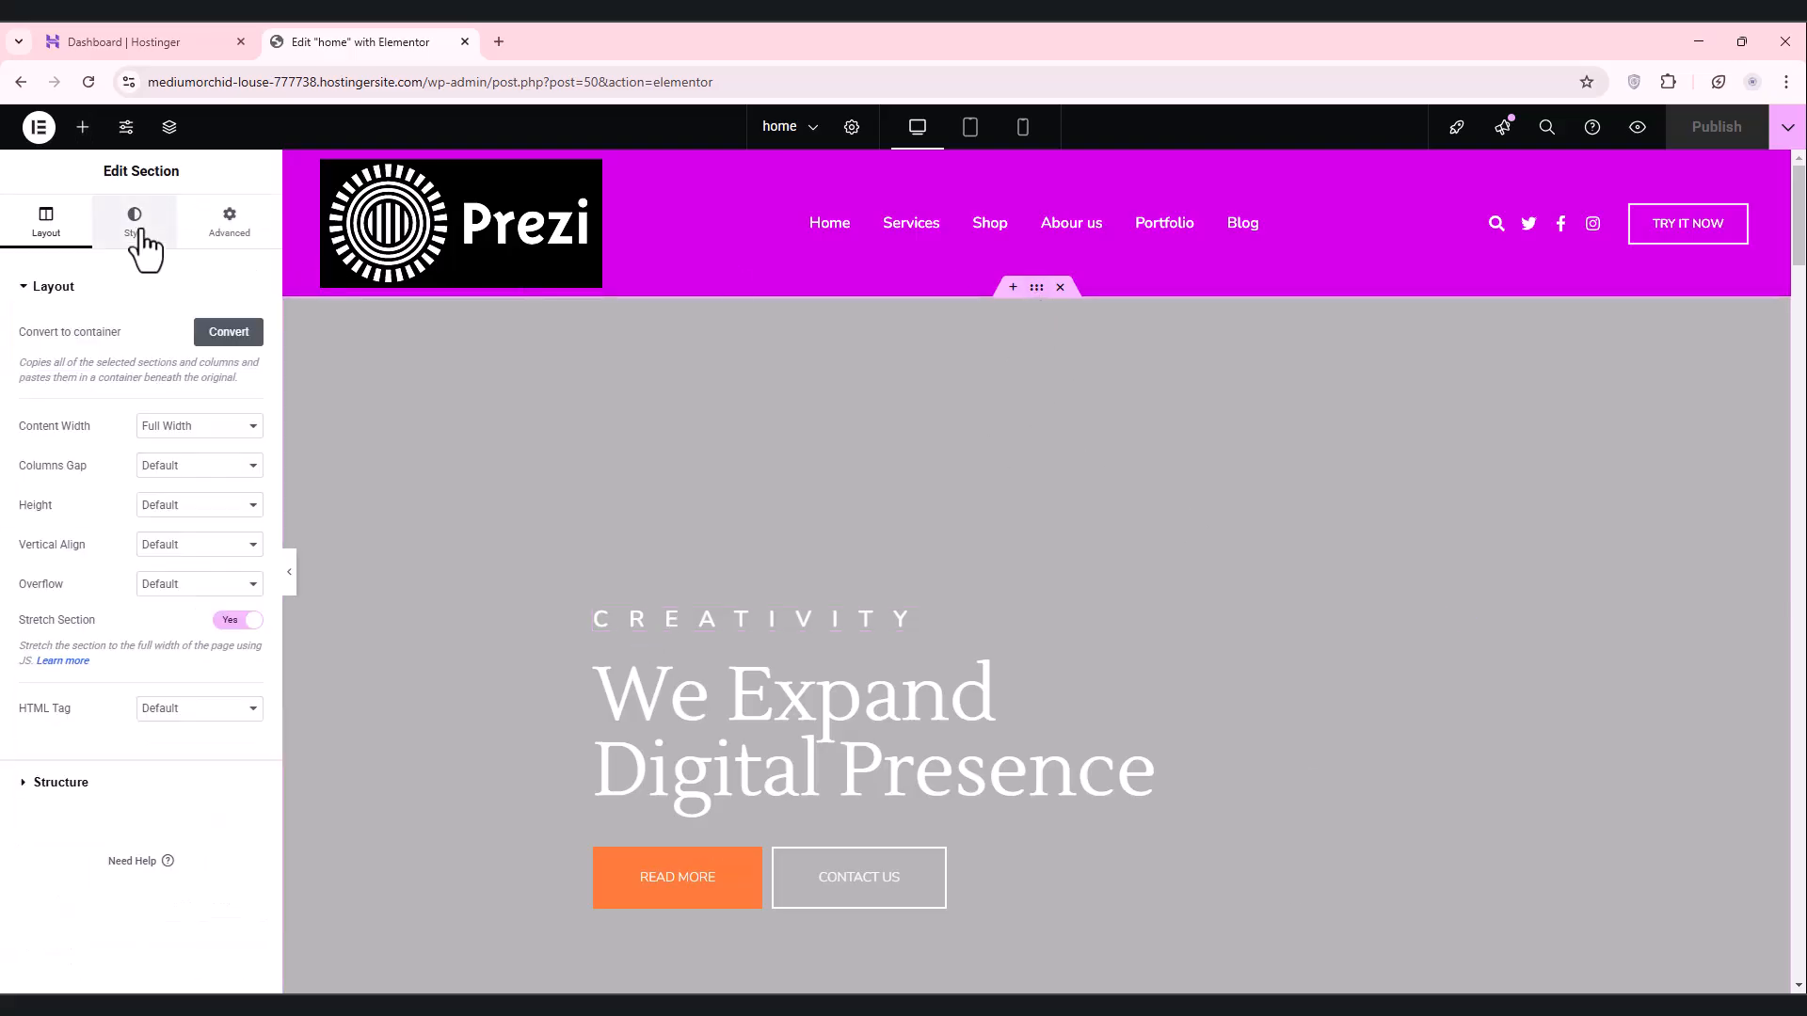
{"action": "left_click", "coordinate": [142, 243]}
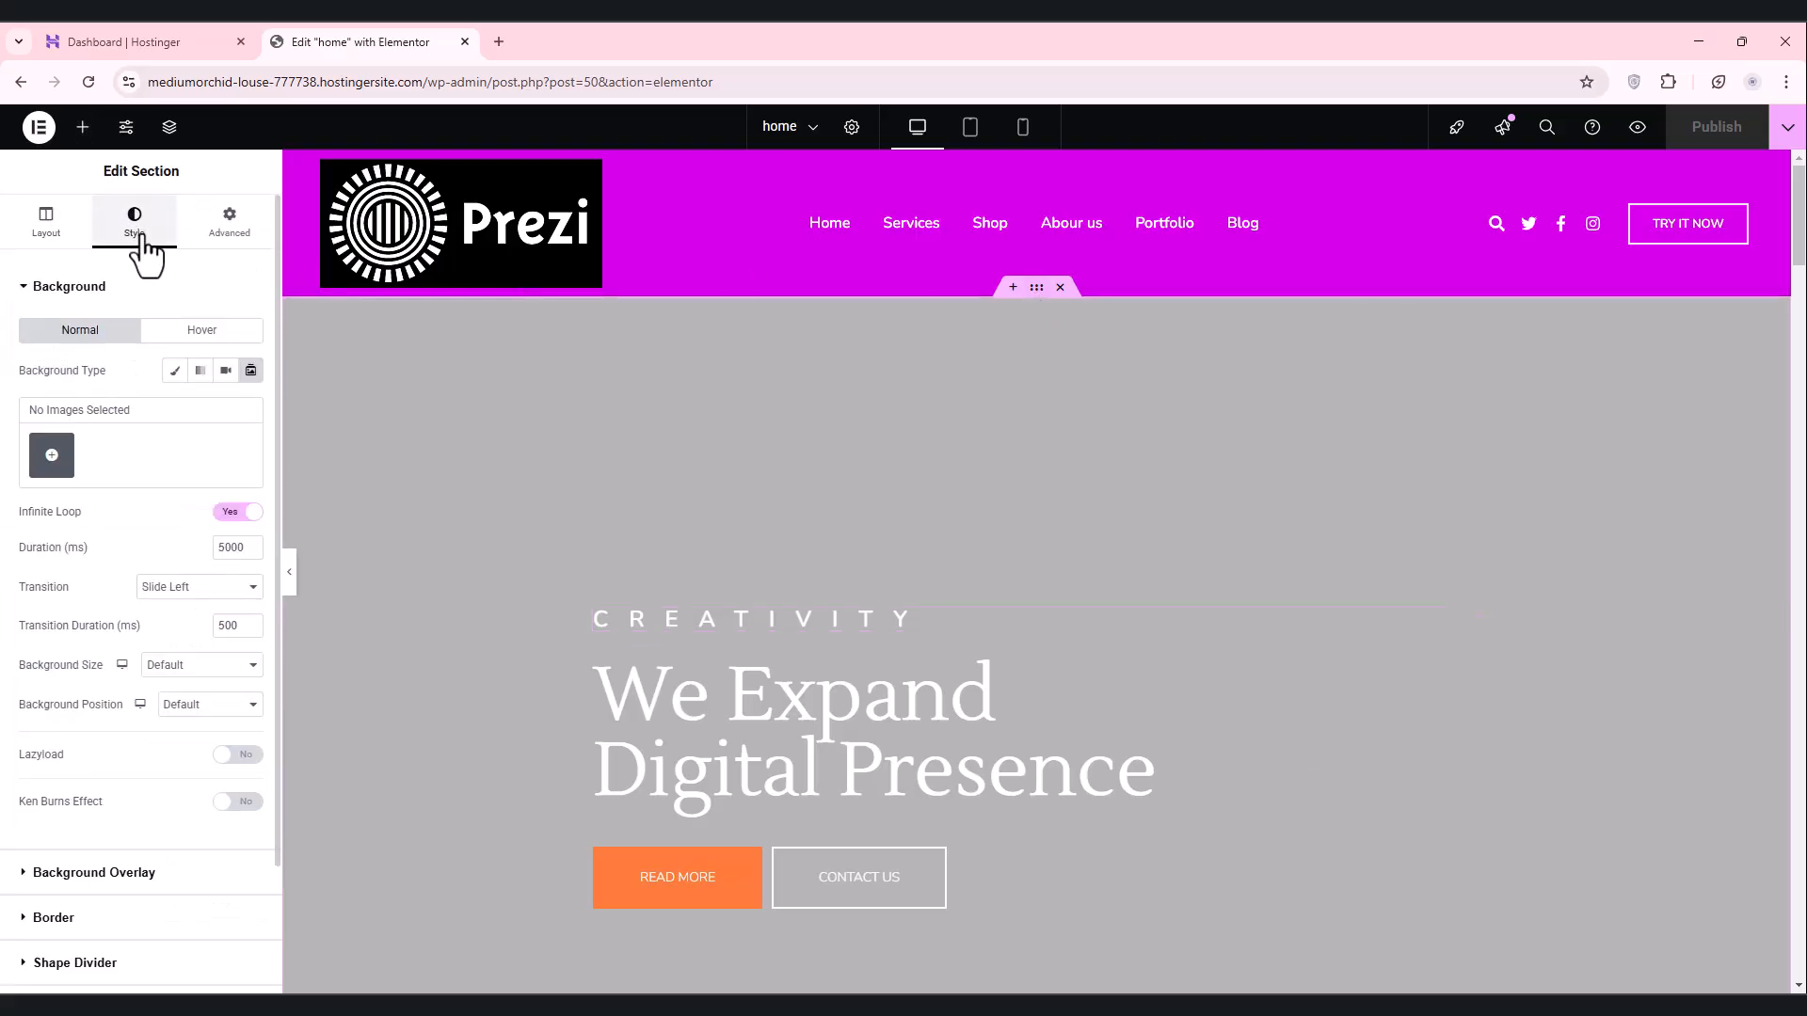
{"action": "left_click", "coordinate": [70, 460]}
{"action": "left_click", "coordinate": [282, 198]}
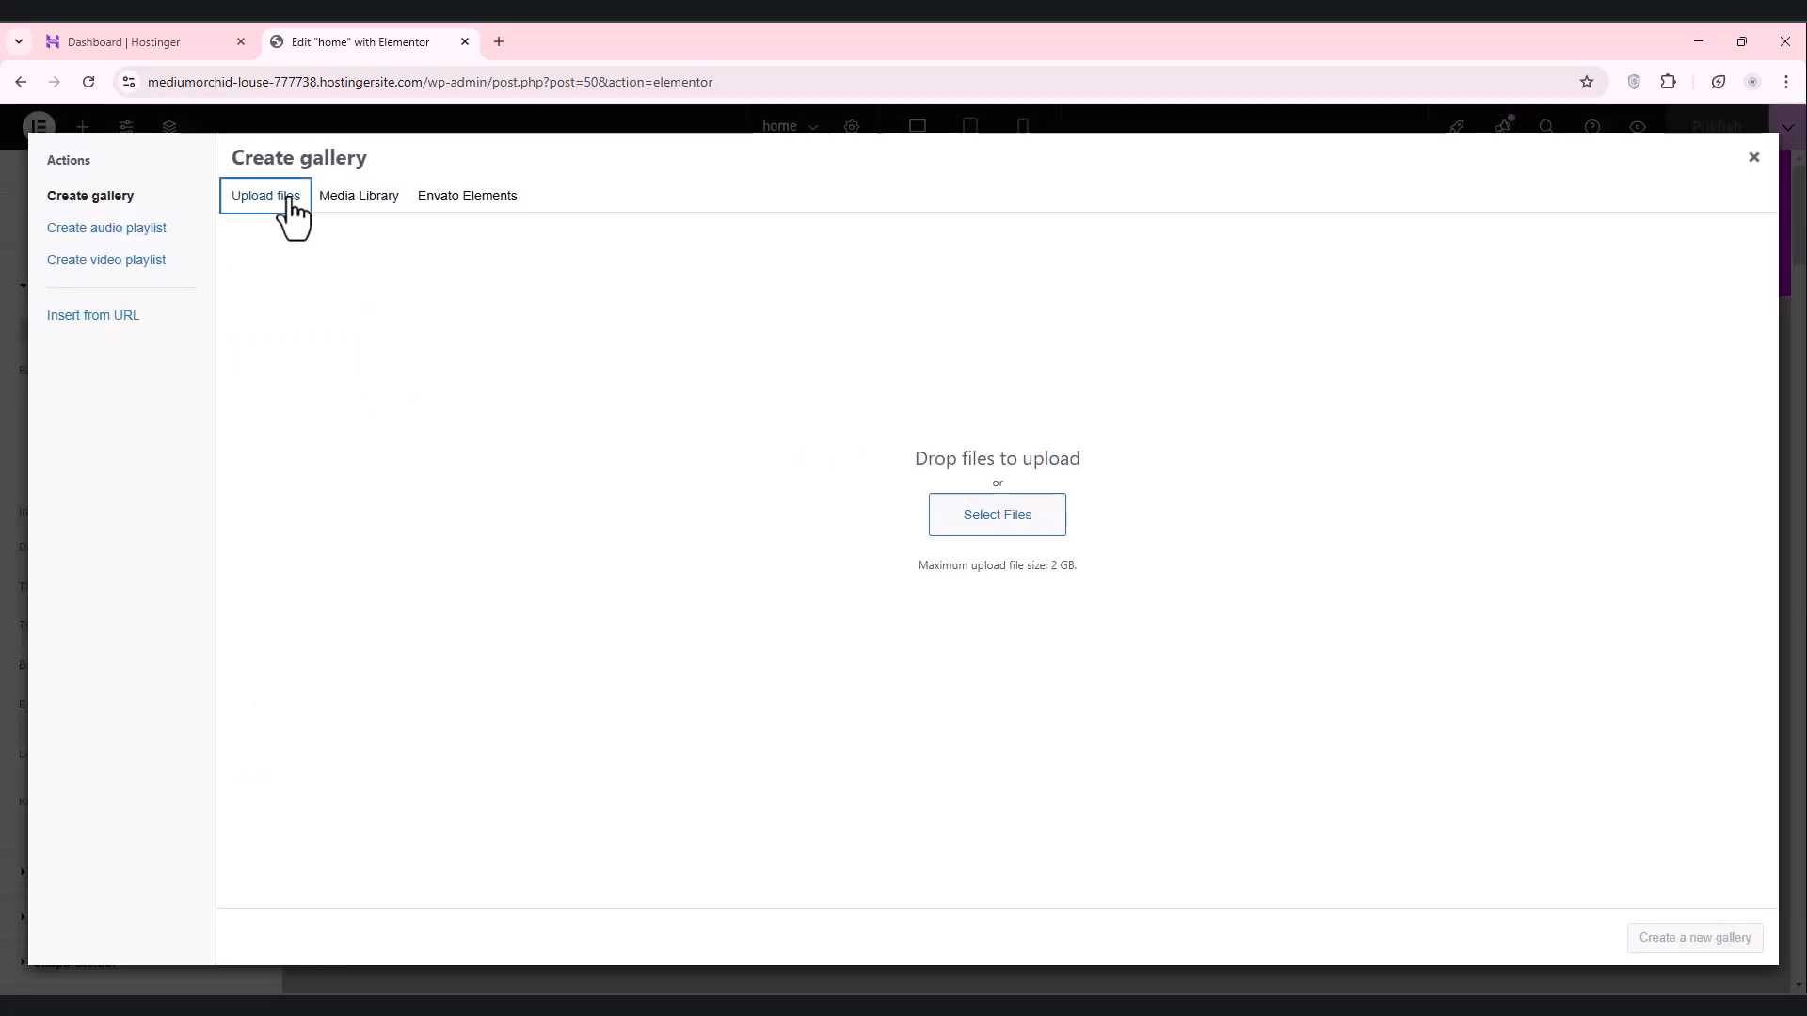
{"action": "left_click", "coordinate": [1037, 525]}
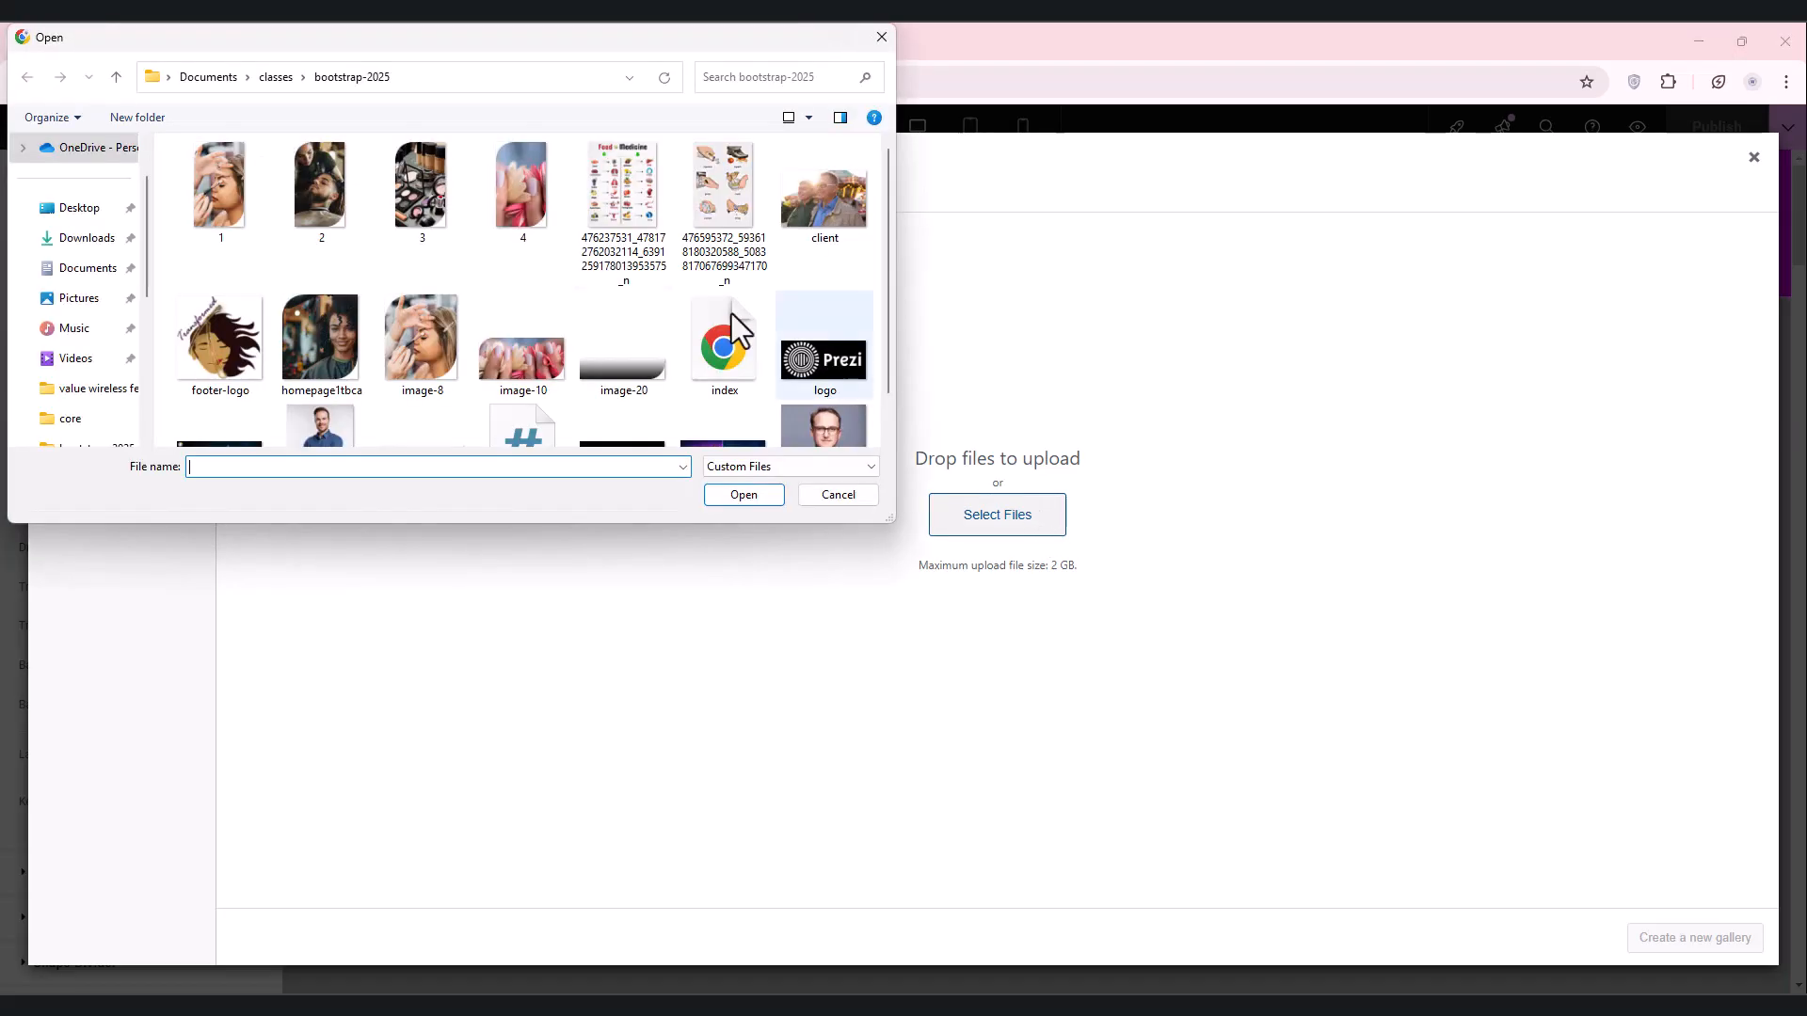
{"action": "scroll", "coordinate": [465, 206], "scroll_direction": "down", "scroll_amount": 1}
{"action": "scroll", "coordinate": [465, 207], "scroll_direction": "up", "scroll_amount": 1}
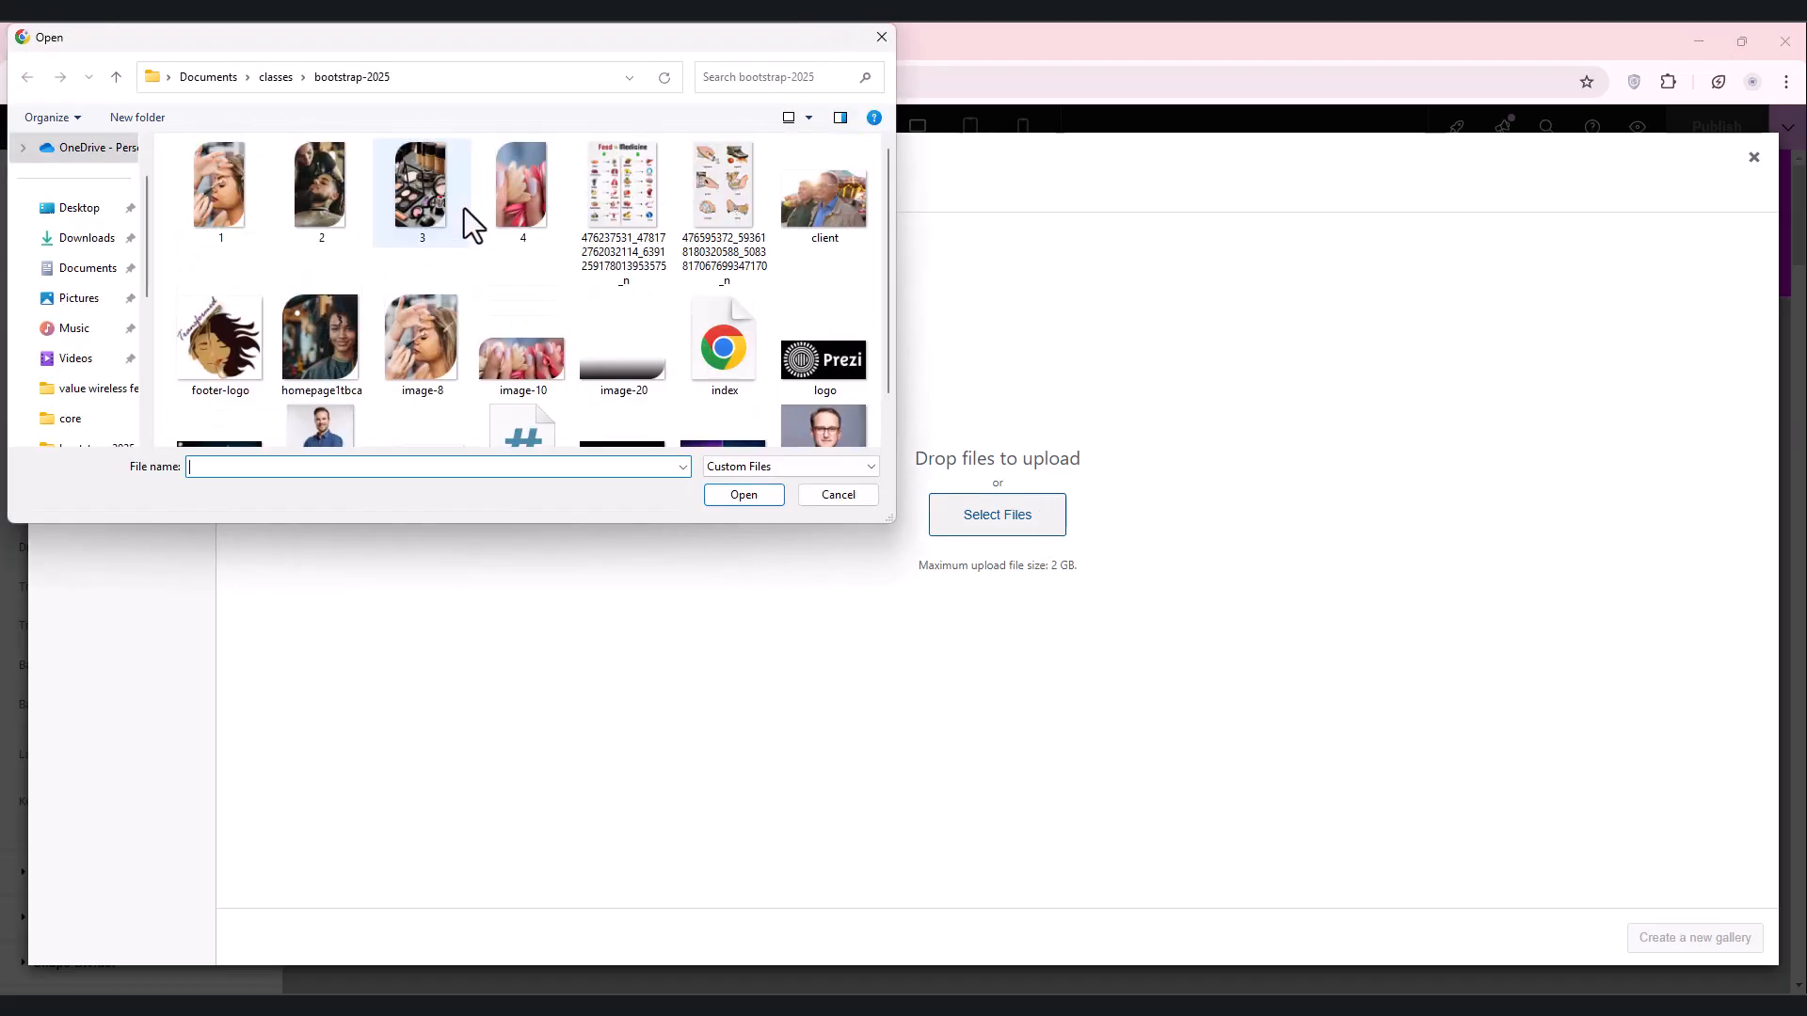
{"action": "left_click", "coordinate": [70, 240]}
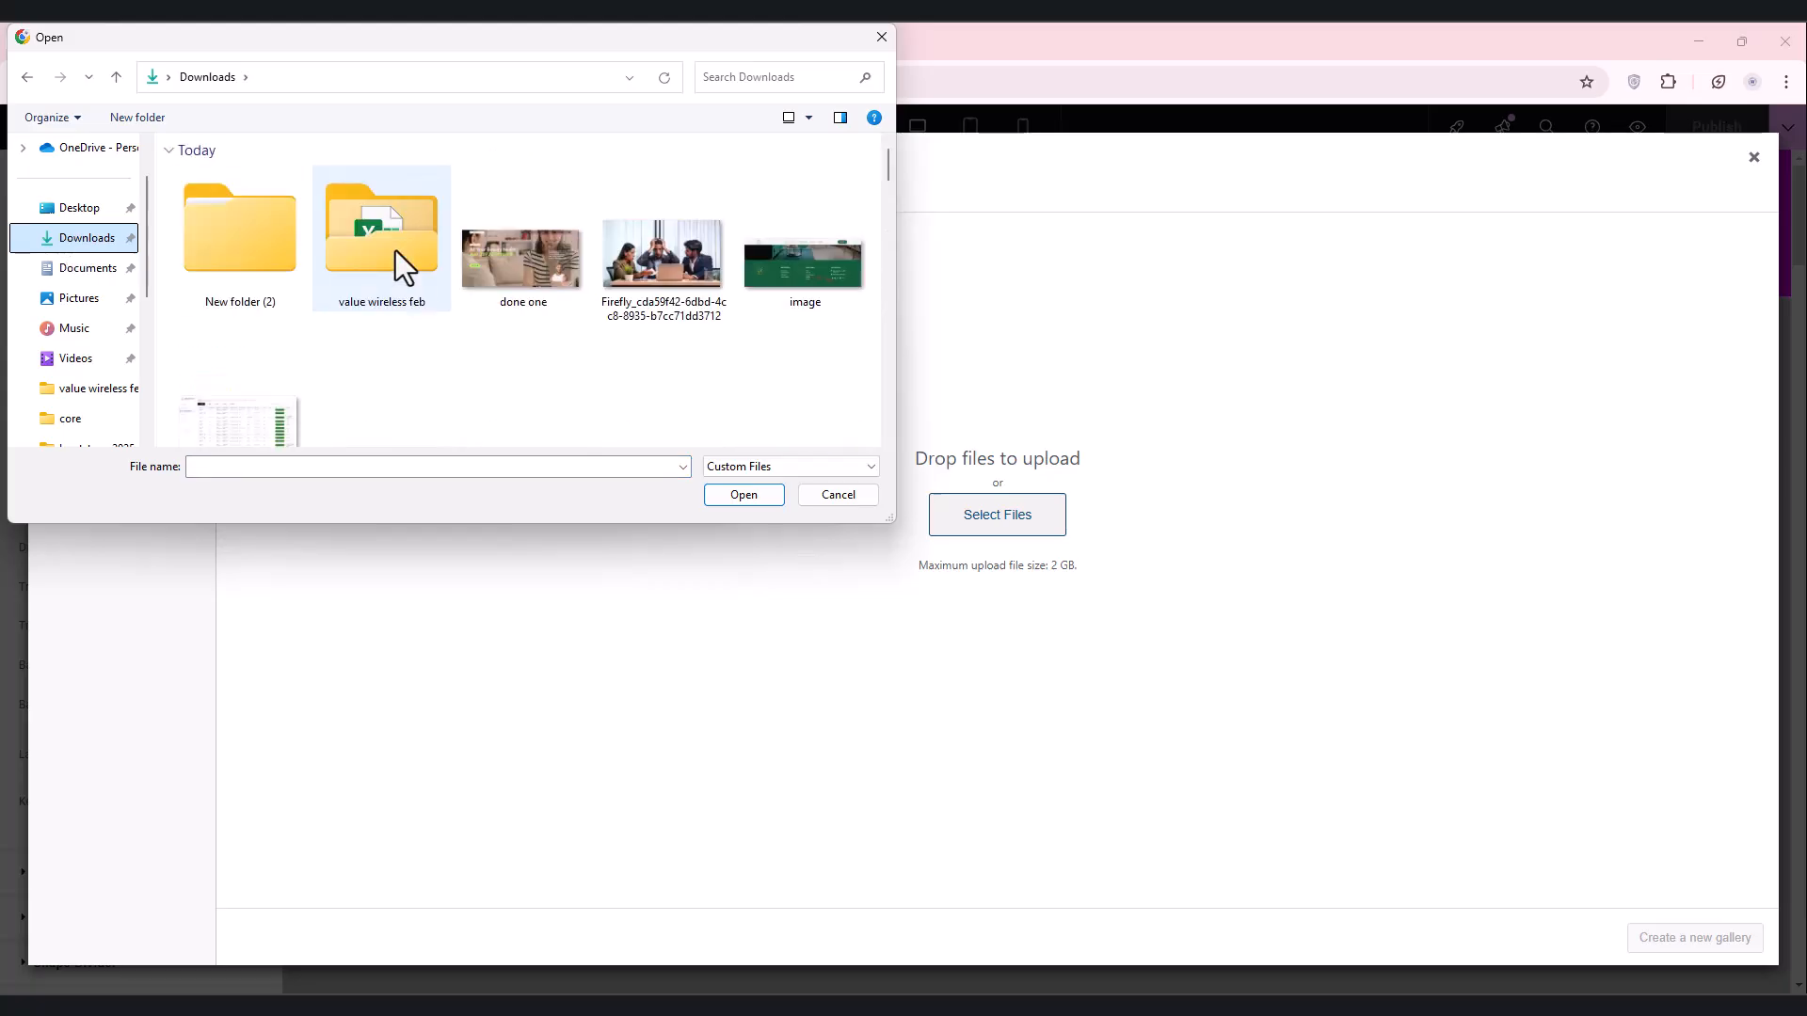
{"action": "scroll", "coordinate": [396, 256], "scroll_direction": "down", "scroll_amount": 1}
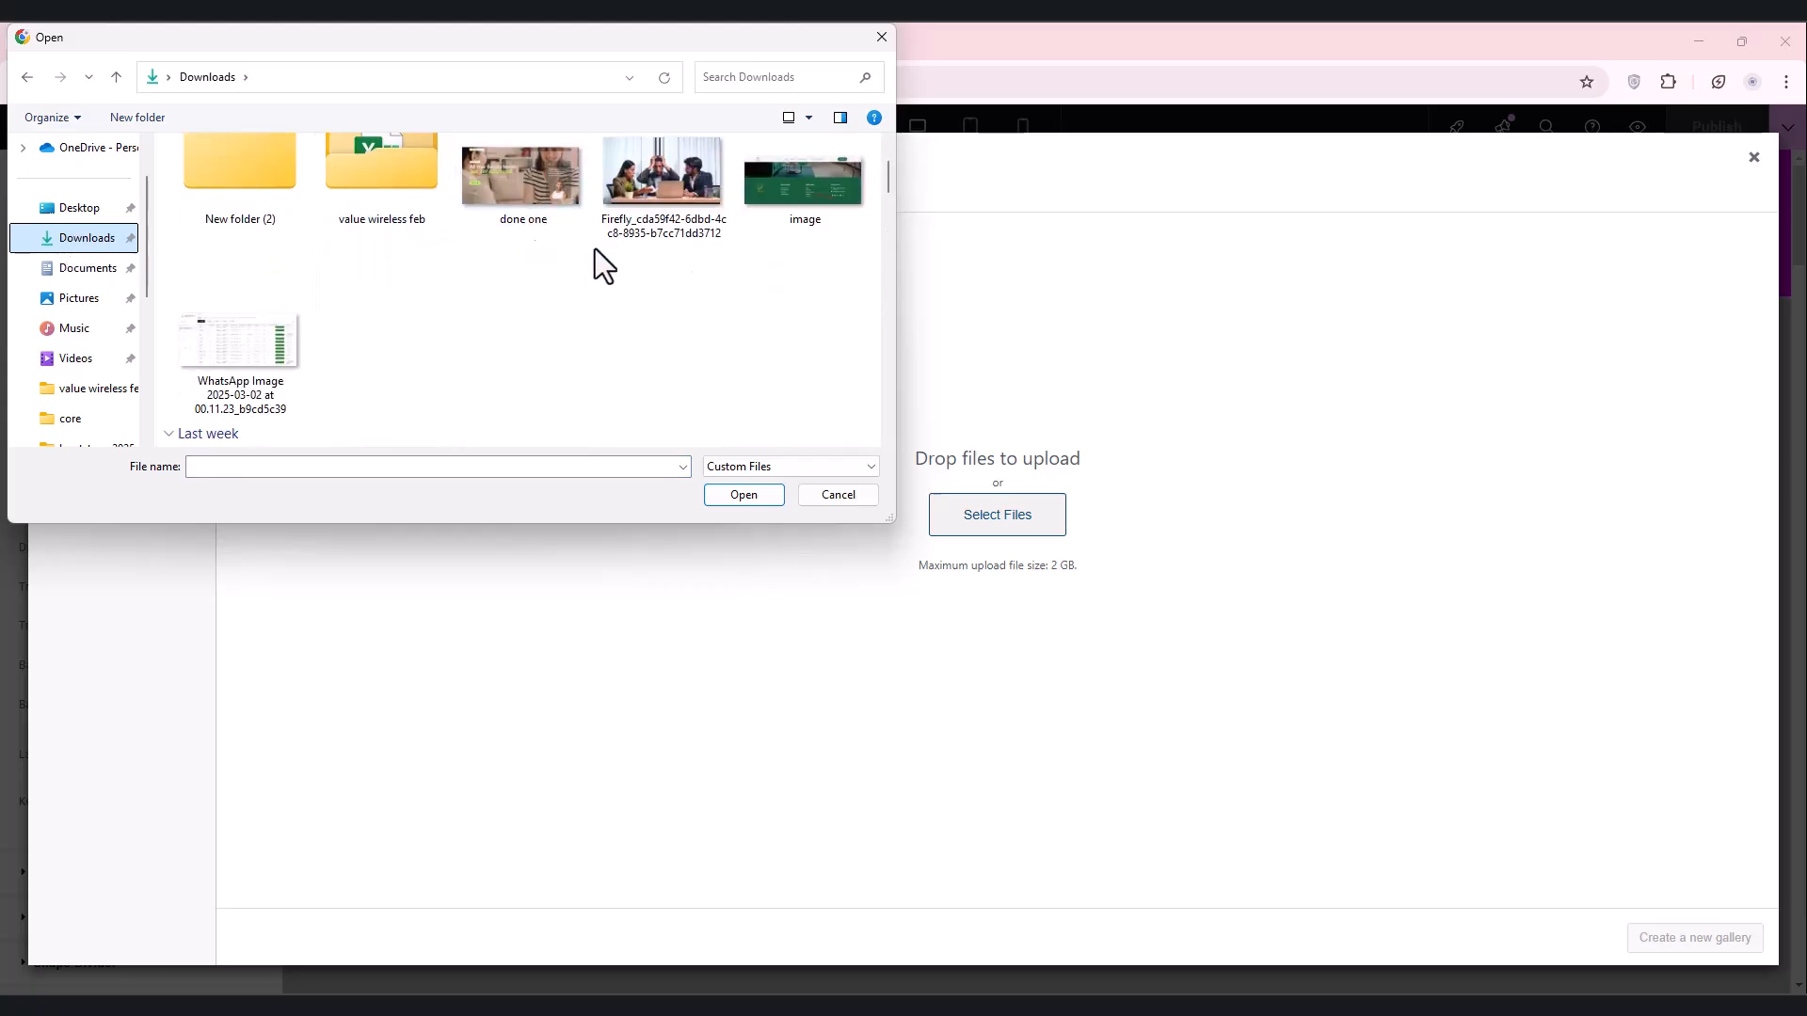
{"action": "double_click", "coordinate": [652, 177]}
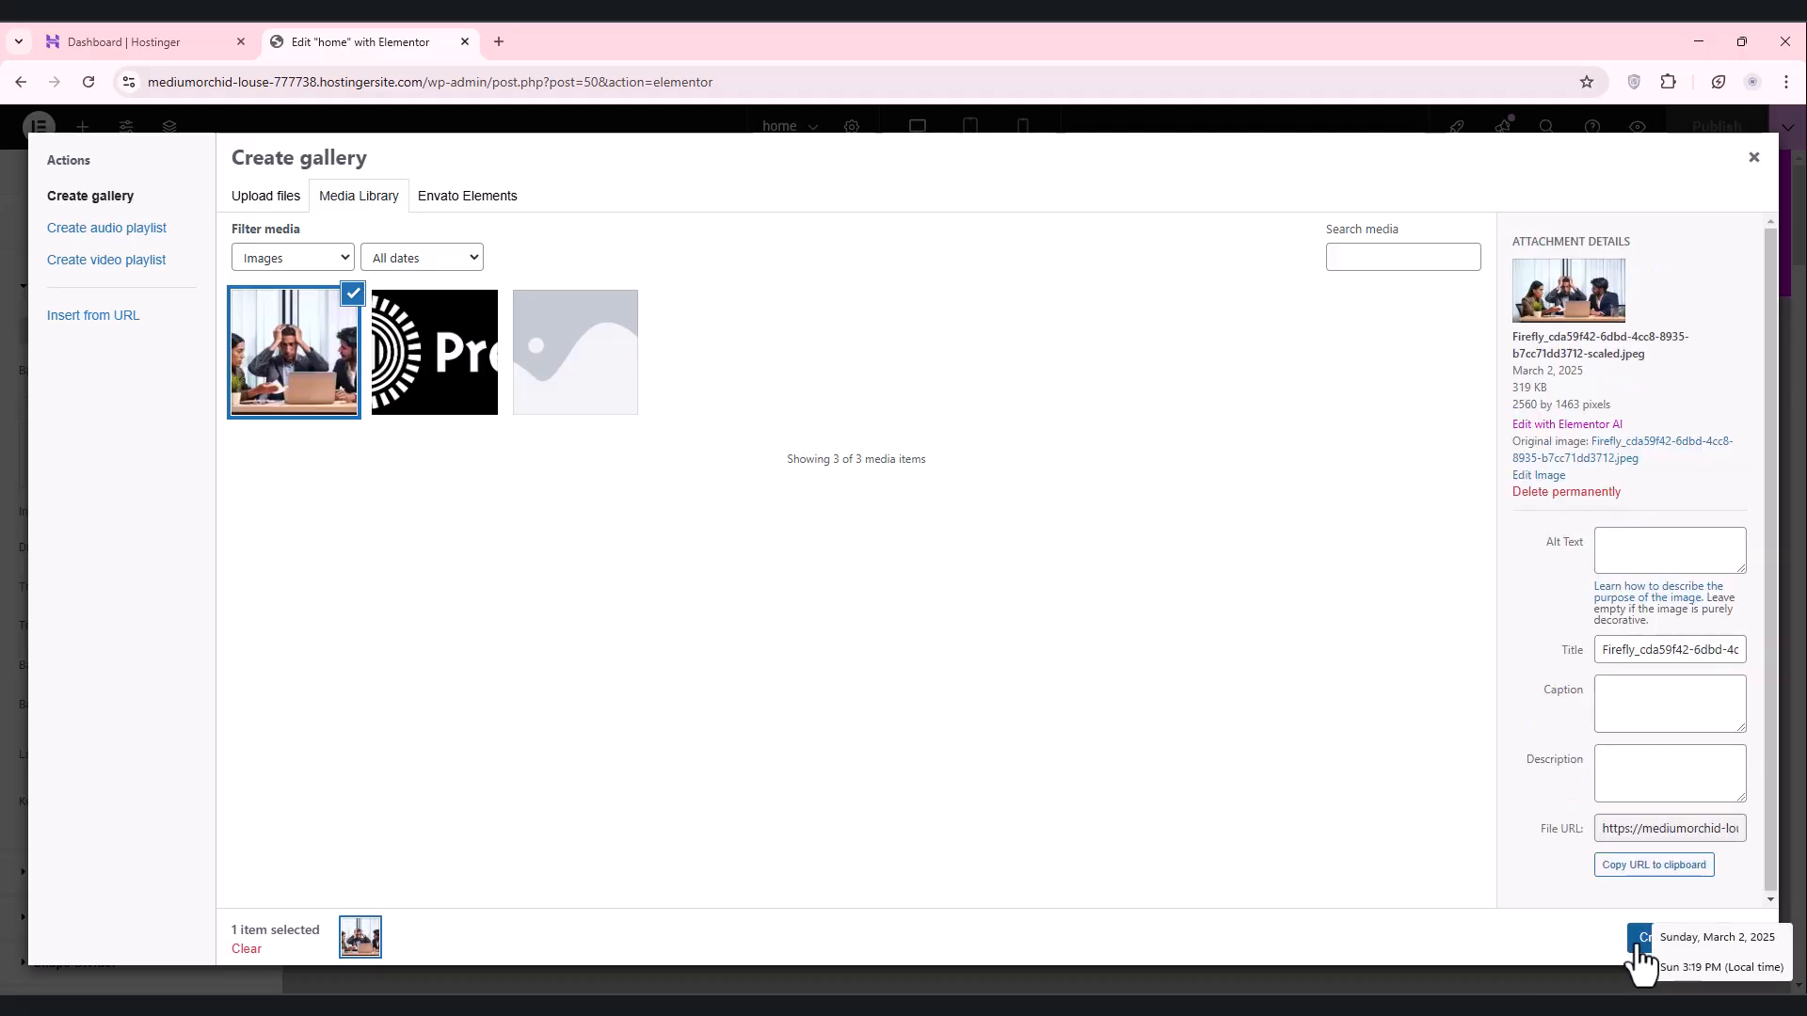
Step: Create a gallery from the uploaded image and insert it as the hero section's background slideshow
{"action": "left_click", "coordinate": [1649, 940]}
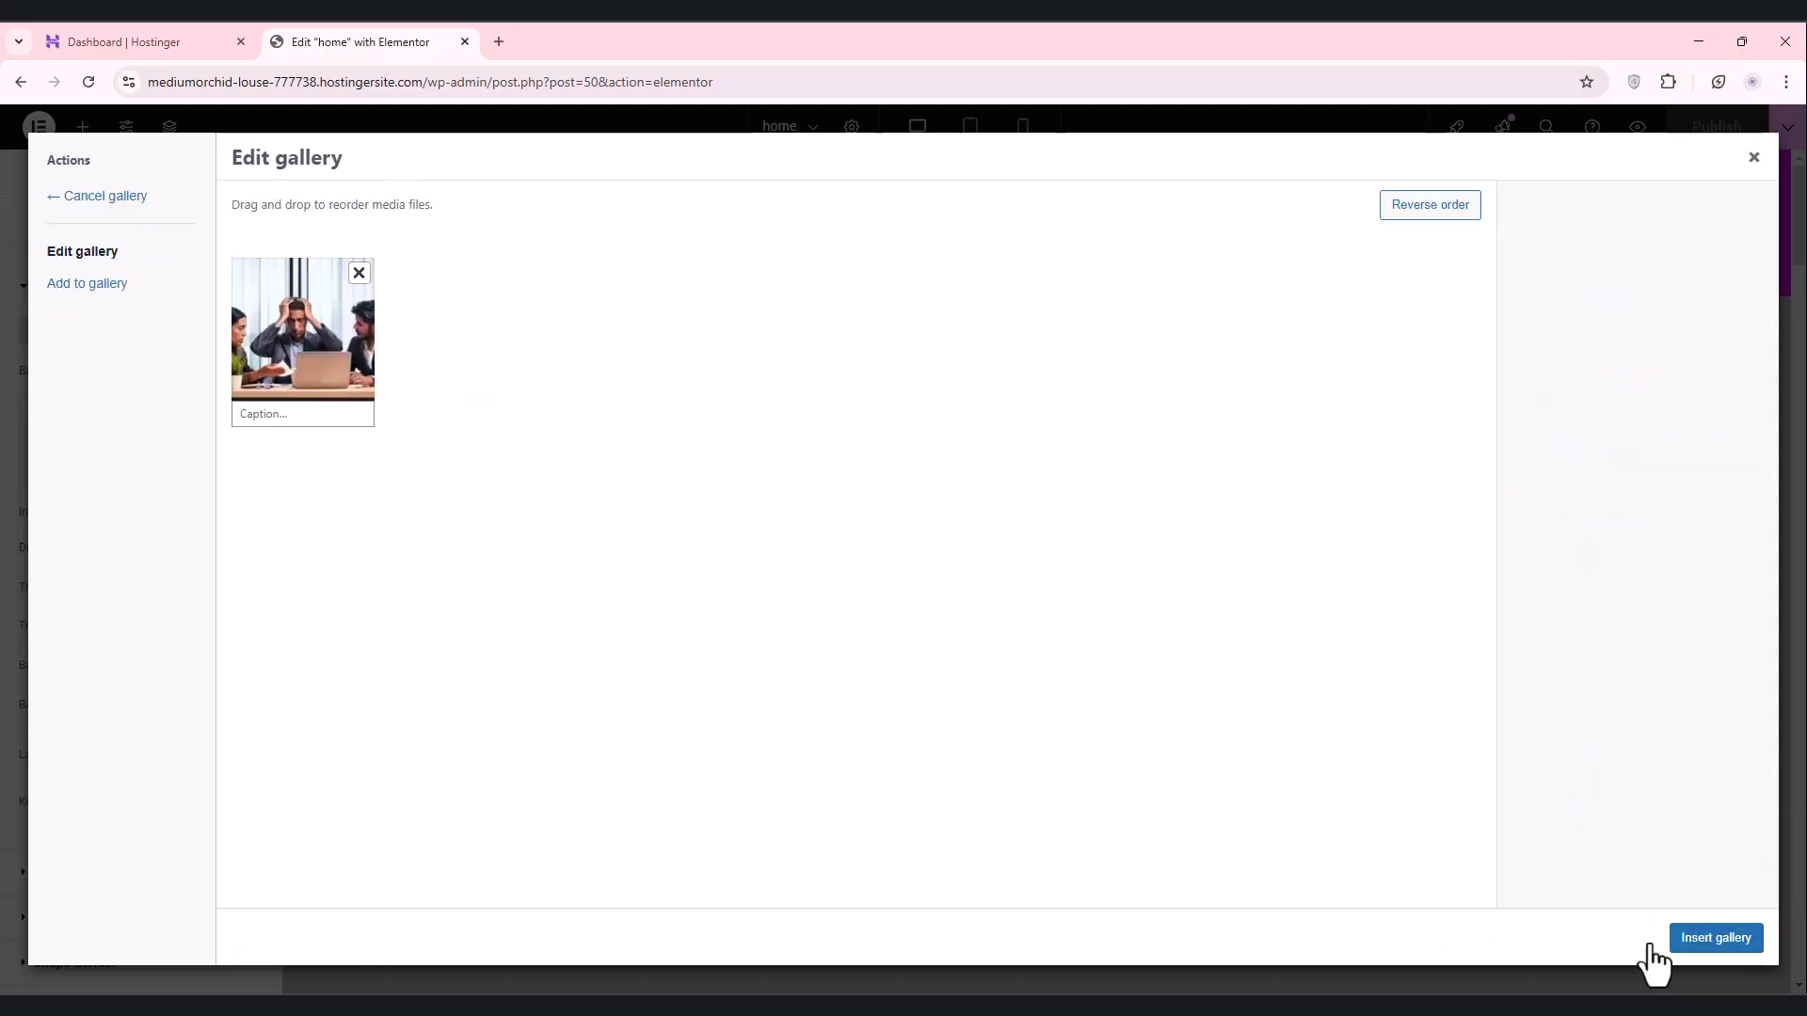
{"action": "left_click", "coordinate": [1740, 945]}
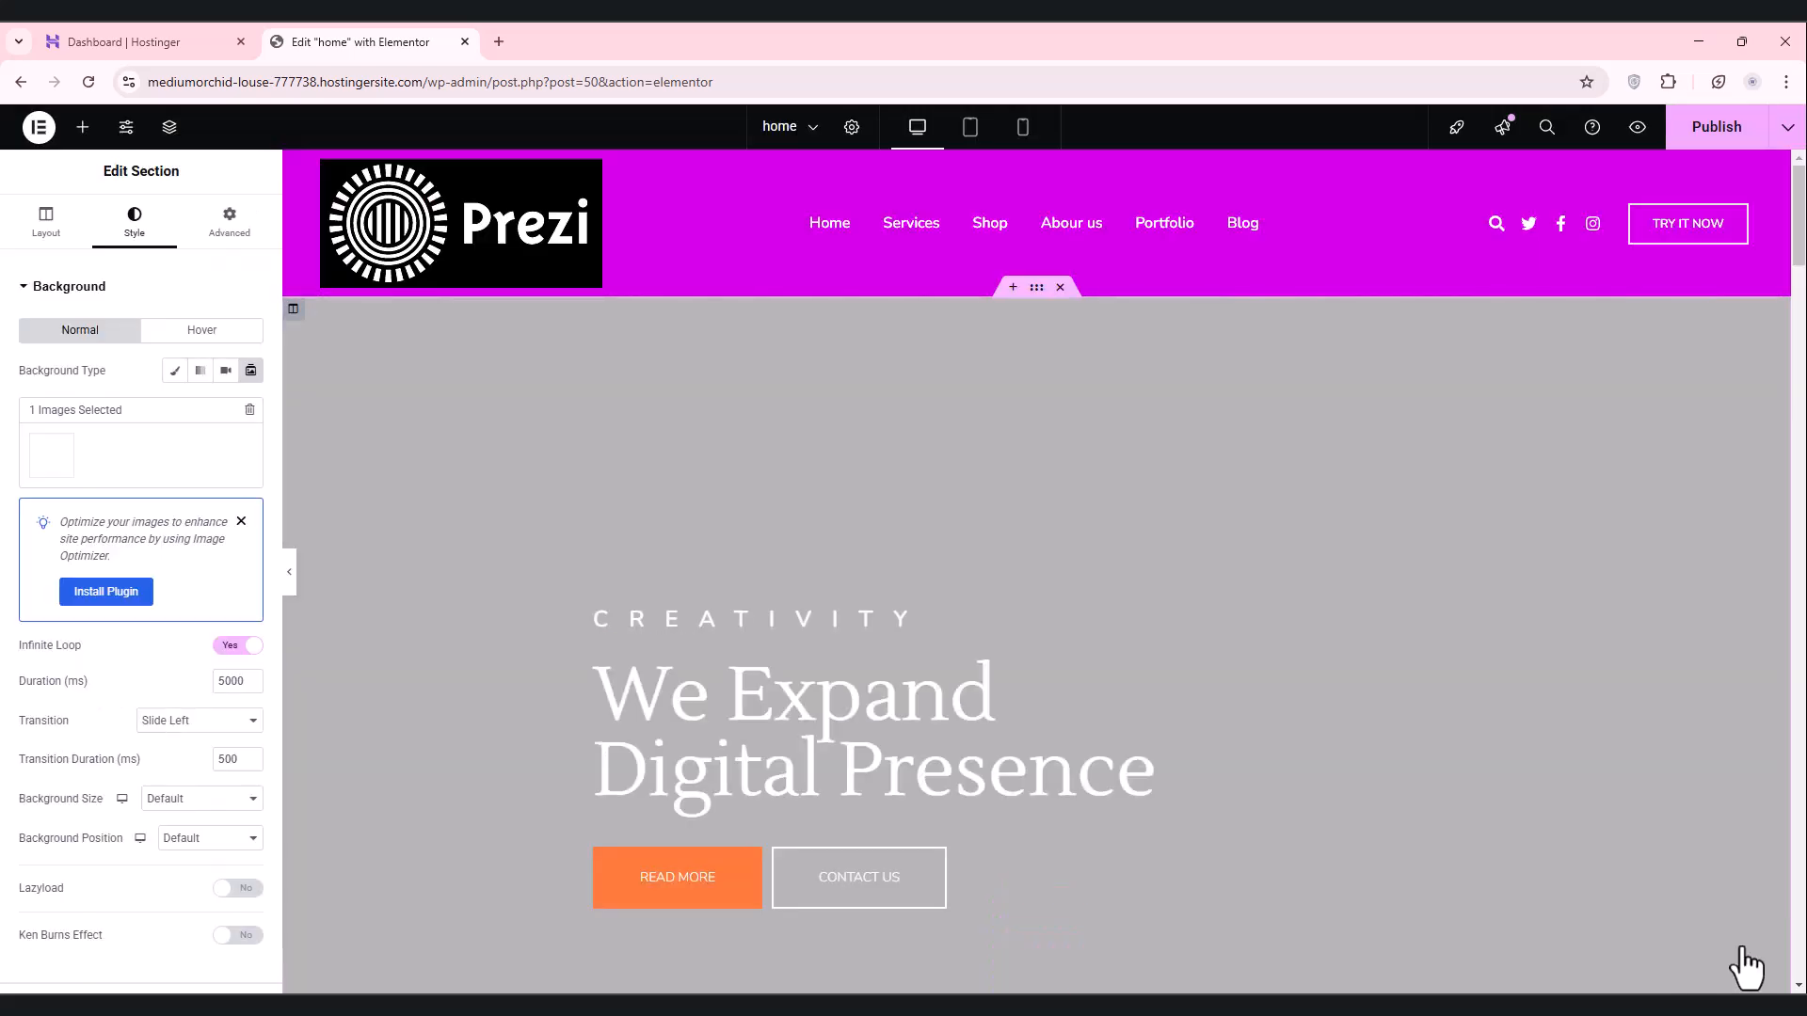
{"action": "scroll", "coordinate": [1437, 675], "scroll_direction": "down", "scroll_amount": 3}
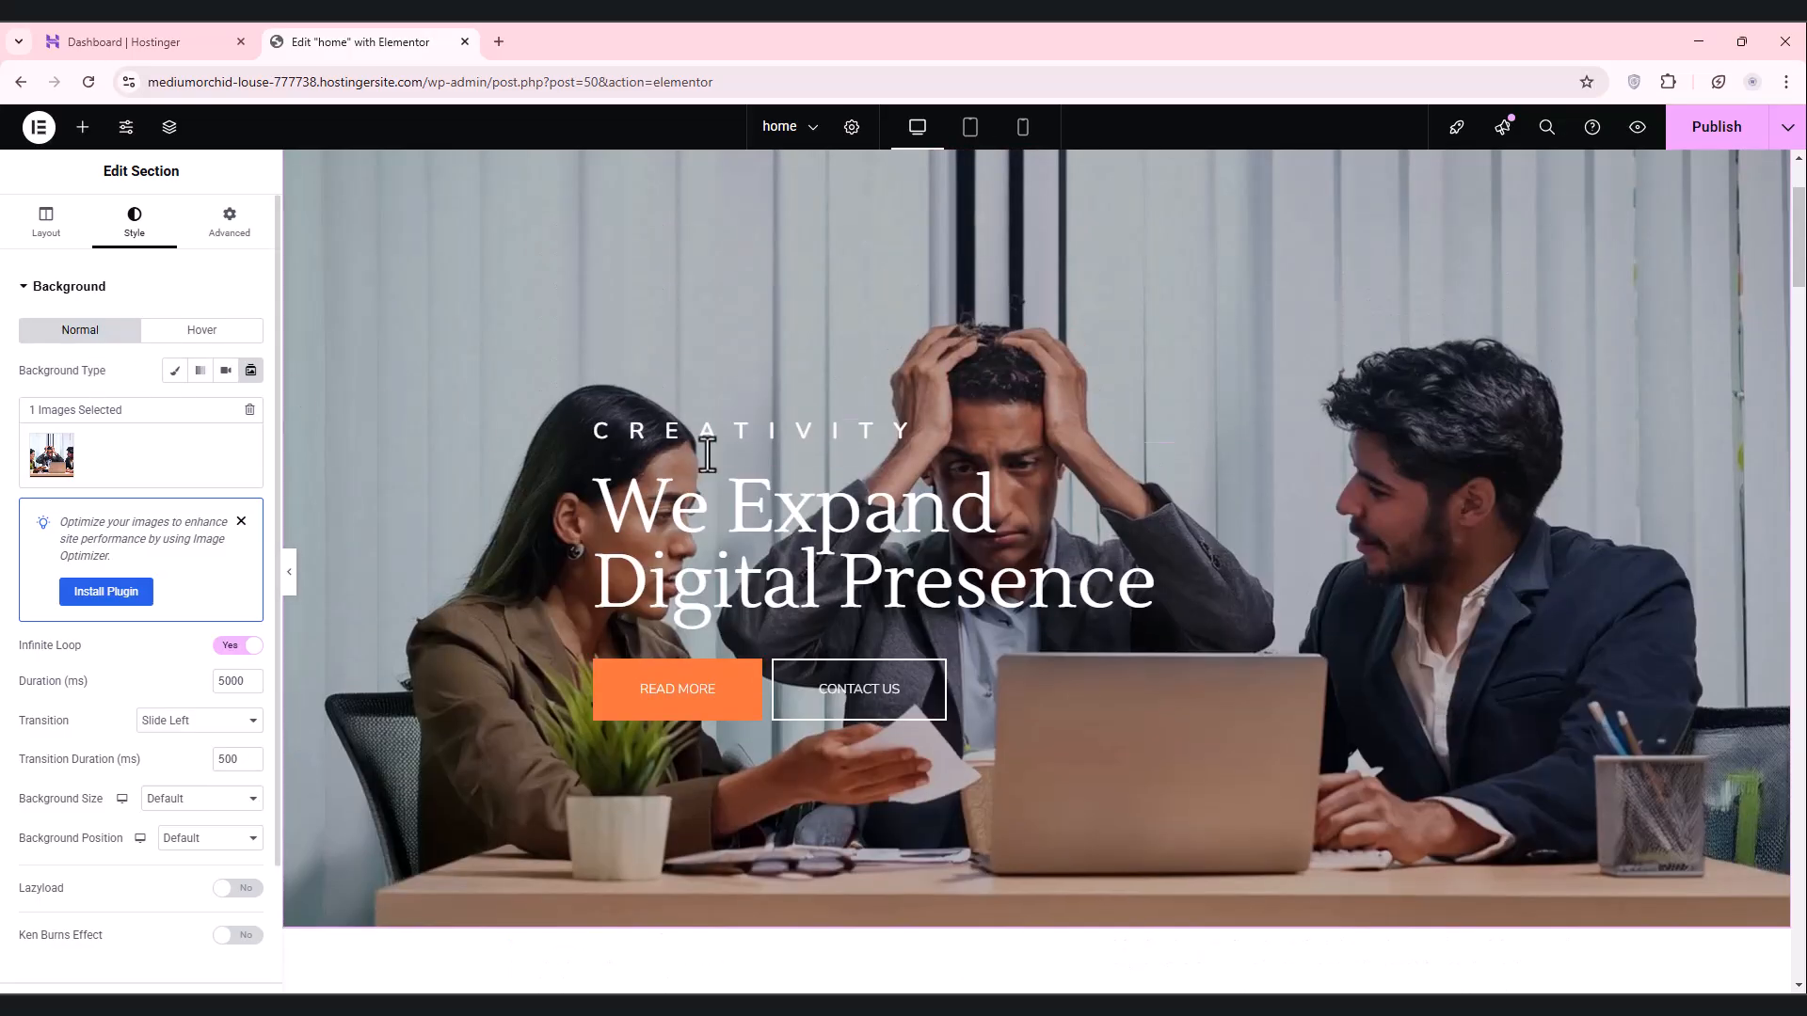
Step: Examine the hero section with its new background image and the header above it in the desktop view
{"action": "scroll", "coordinate": [764, 471], "scroll_direction": "down", "scroll_amount": 5}
{"action": "scroll", "coordinate": [764, 471], "scroll_direction": "up", "scroll_amount": 3}
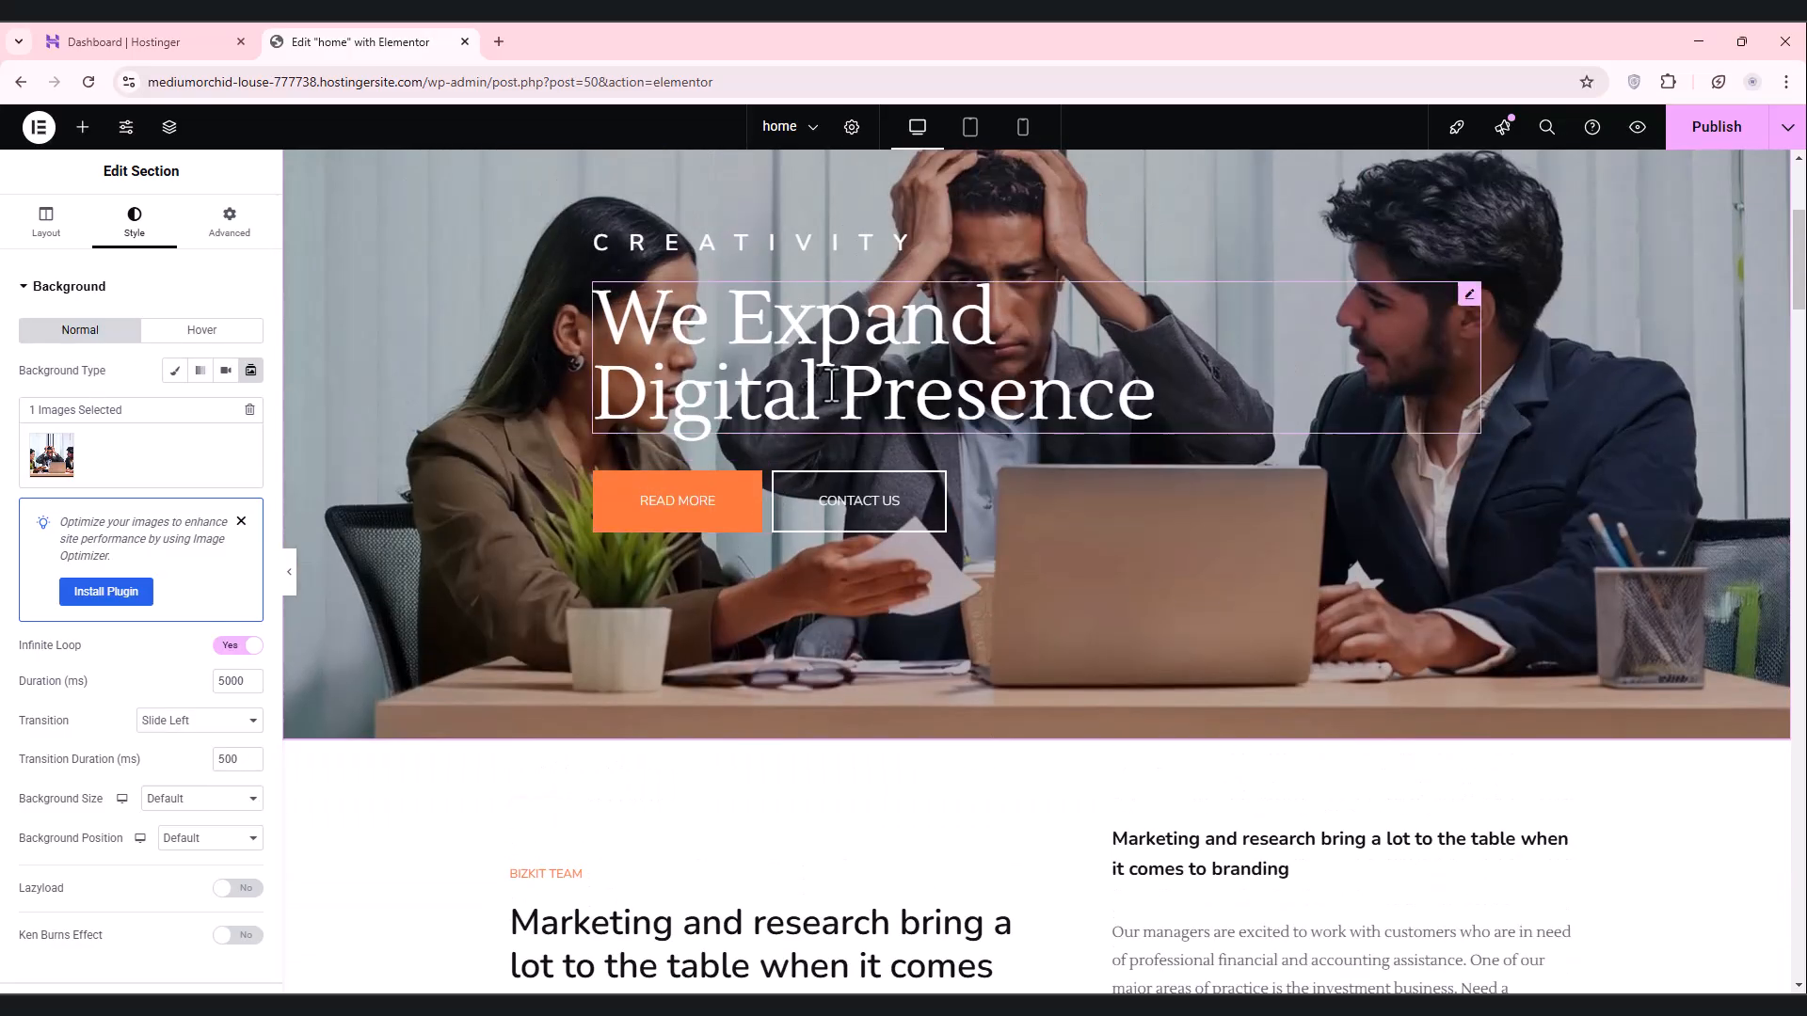
{"action": "scroll", "coordinate": [832, 384], "scroll_direction": "up", "scroll_amount": 2}
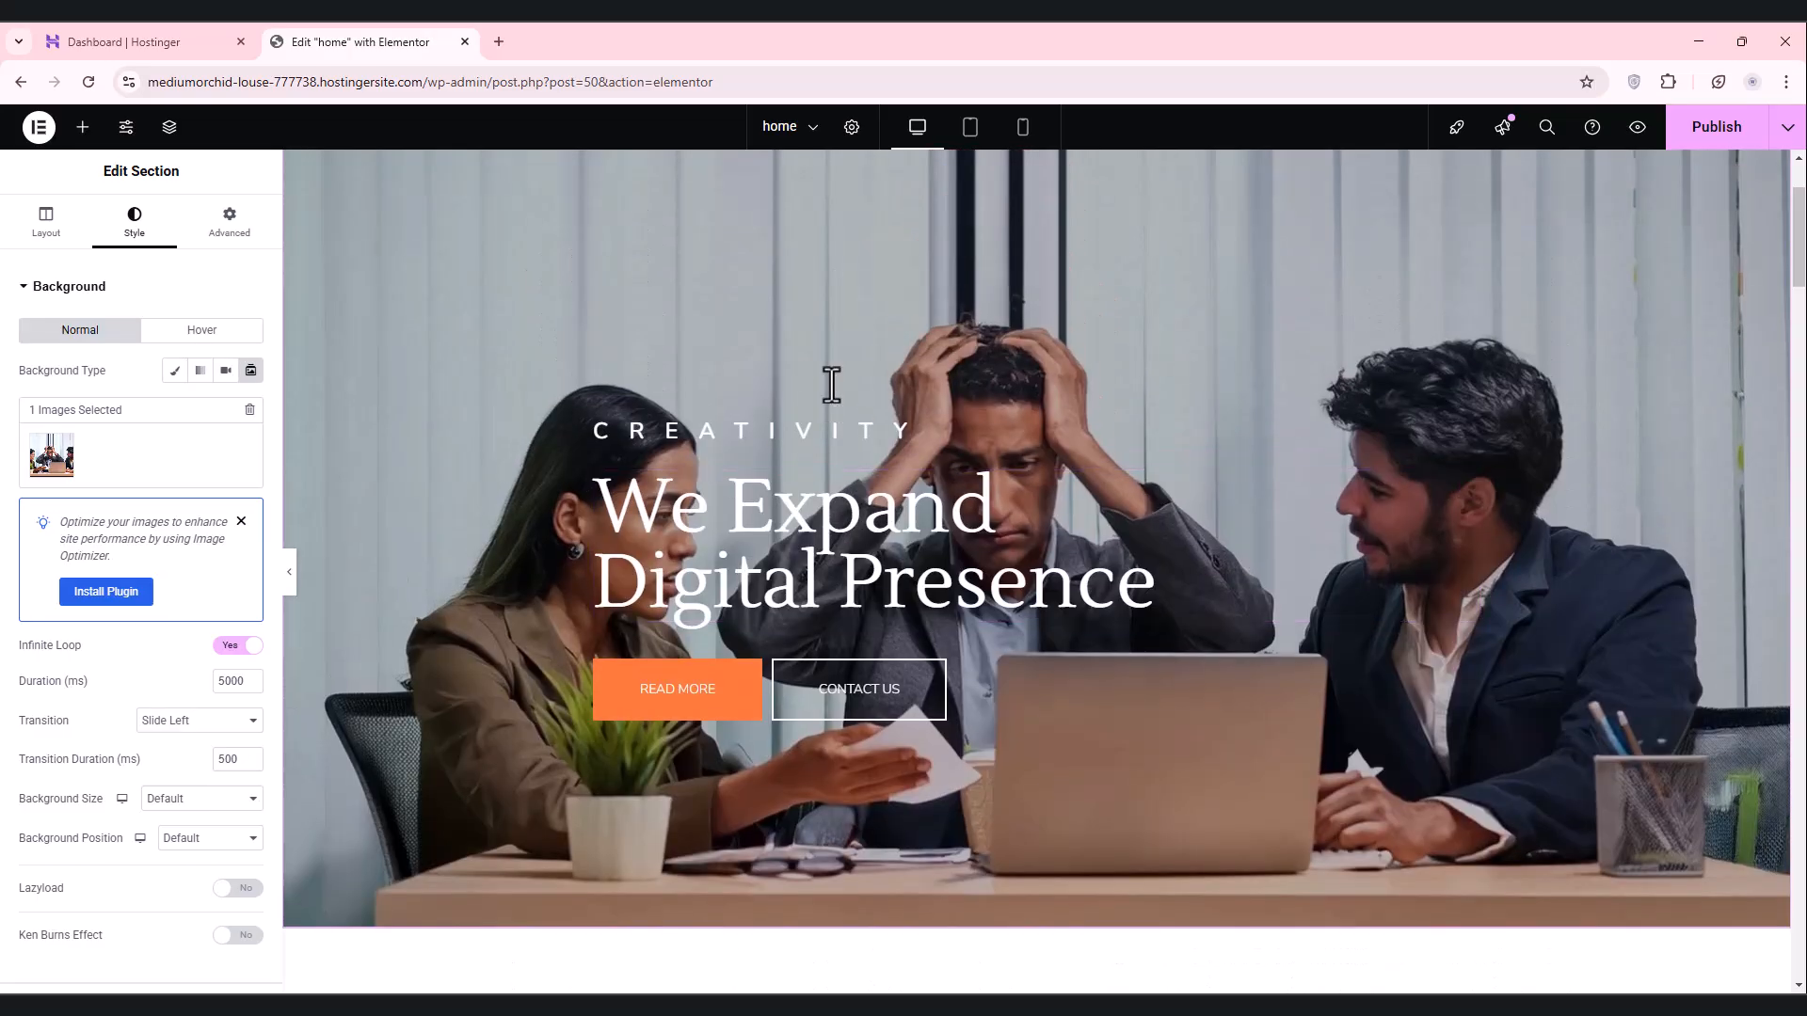
{"action": "scroll", "coordinate": [832, 384], "scroll_direction": "down", "scroll_amount": 5}
{"action": "scroll", "coordinate": [797, 423], "scroll_direction": "up", "scroll_amount": 7}
{"action": "scroll", "coordinate": [797, 424], "scroll_direction": "down", "scroll_amount": 5}
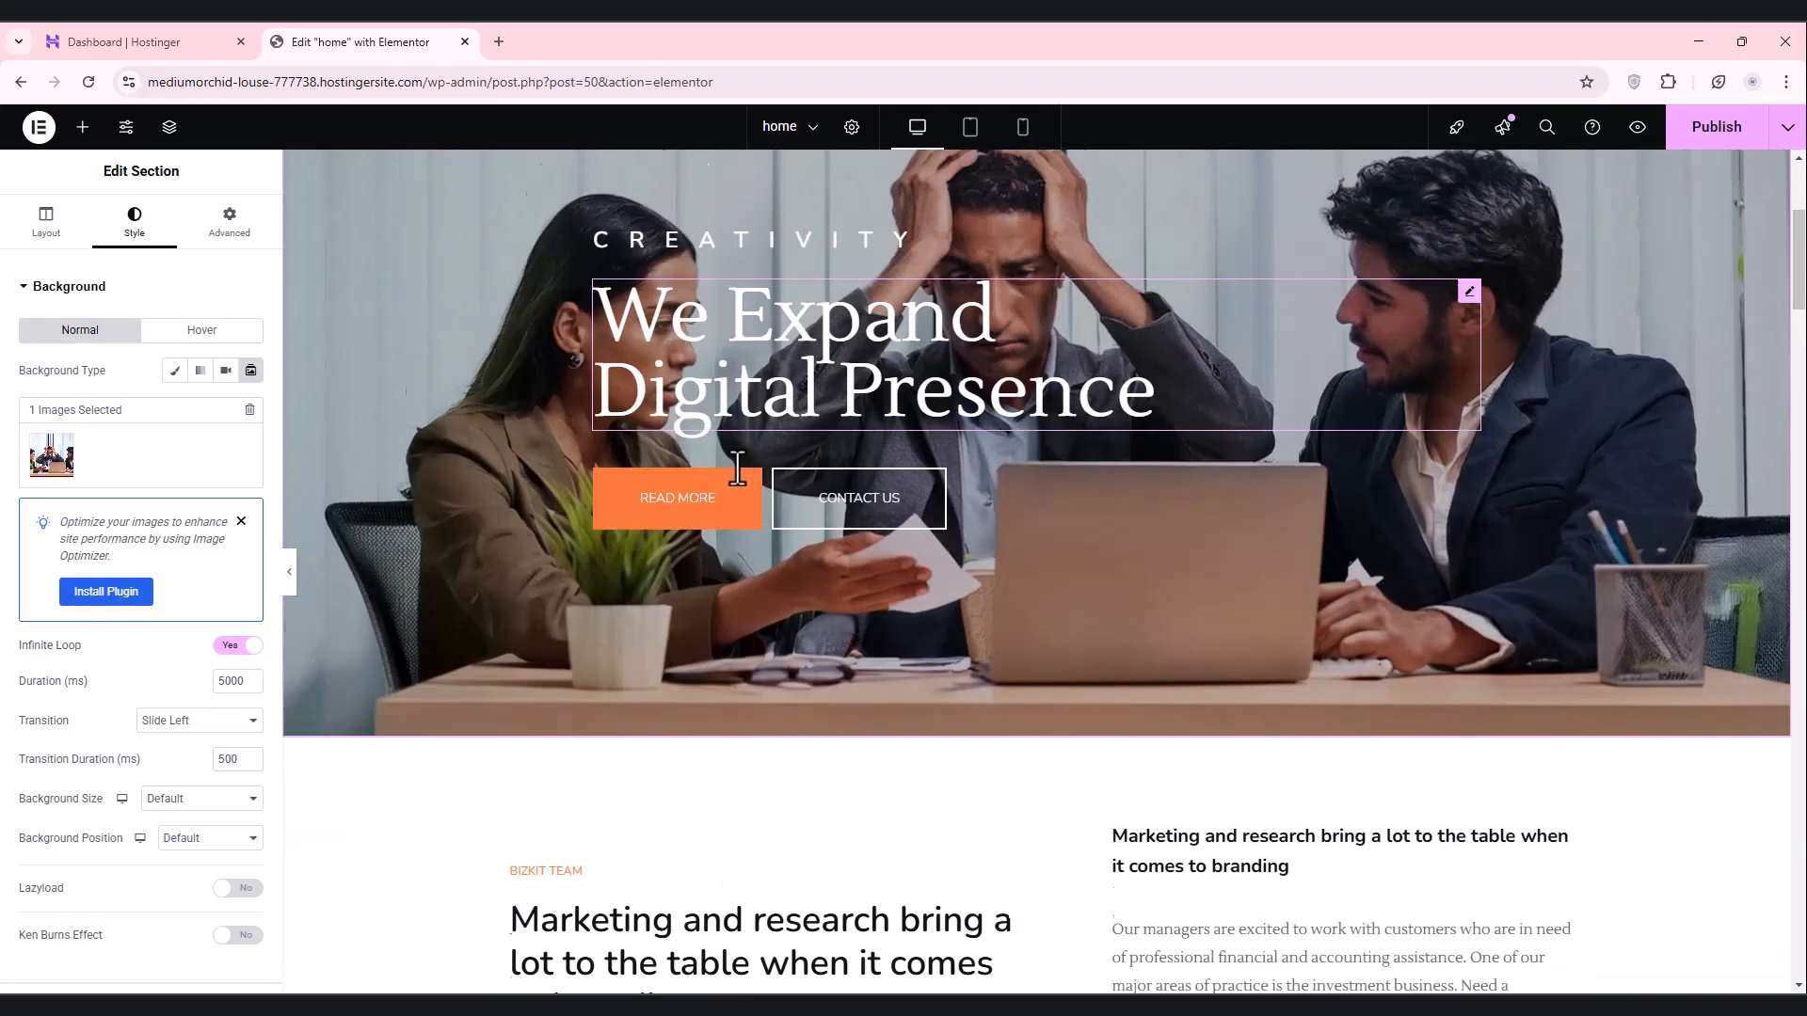
{"action": "scroll", "coordinate": [738, 470], "scroll_direction": "up", "scroll_amount": 4}
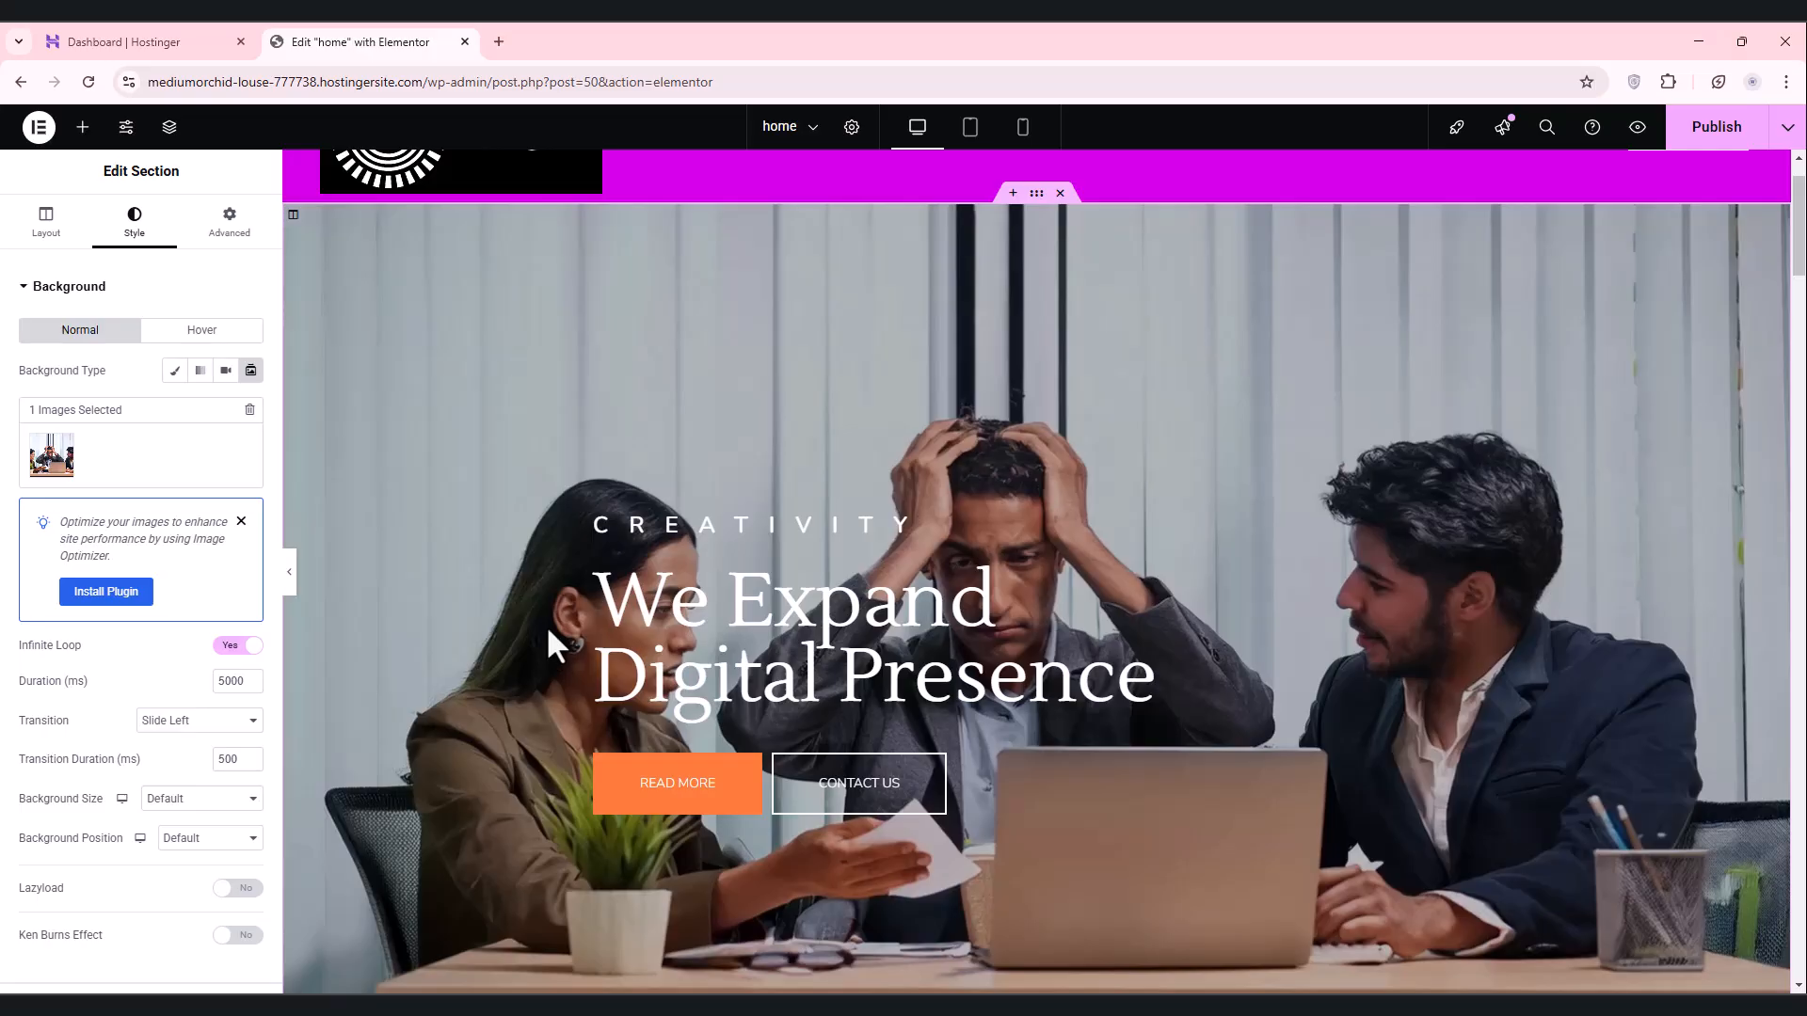
{"action": "scroll", "coordinate": [664, 390], "scroll_direction": "down", "scroll_amount": 2}
{"action": "scroll", "coordinate": [660, 390], "scroll_direction": "up", "scroll_amount": 3}
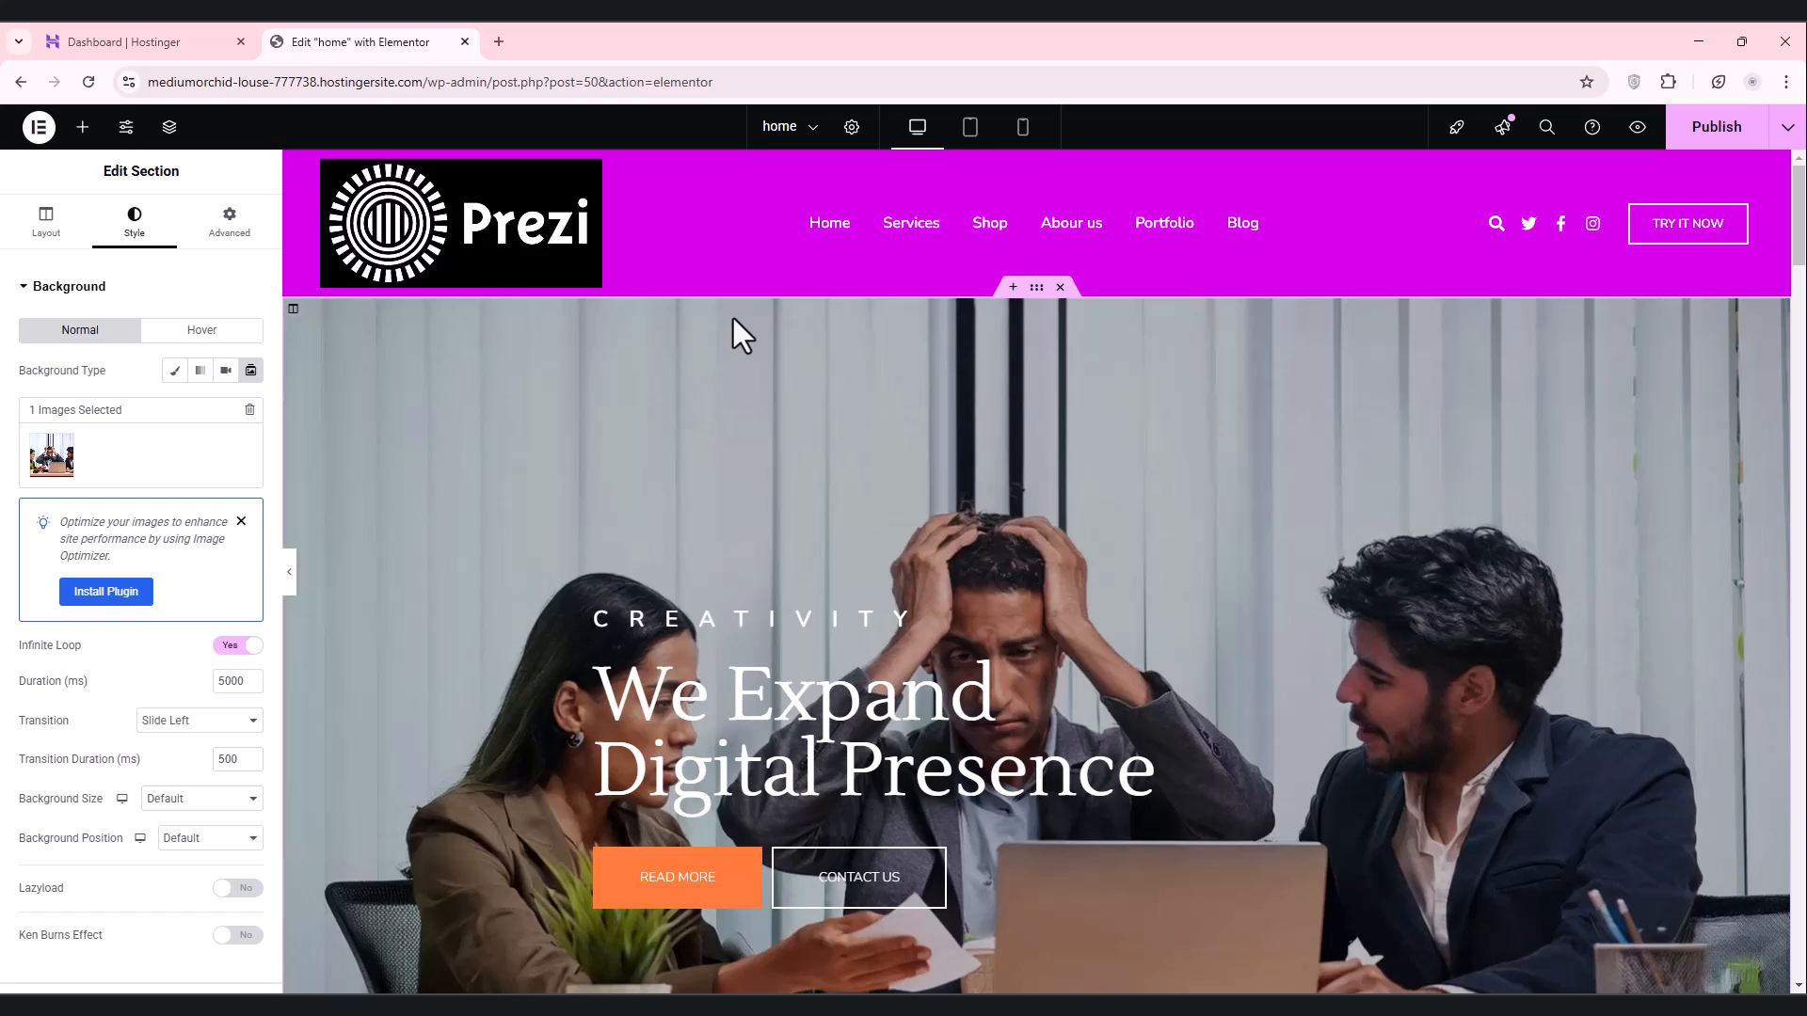
{"action": "scroll", "coordinate": [772, 380], "scroll_direction": "down", "scroll_amount": 5}
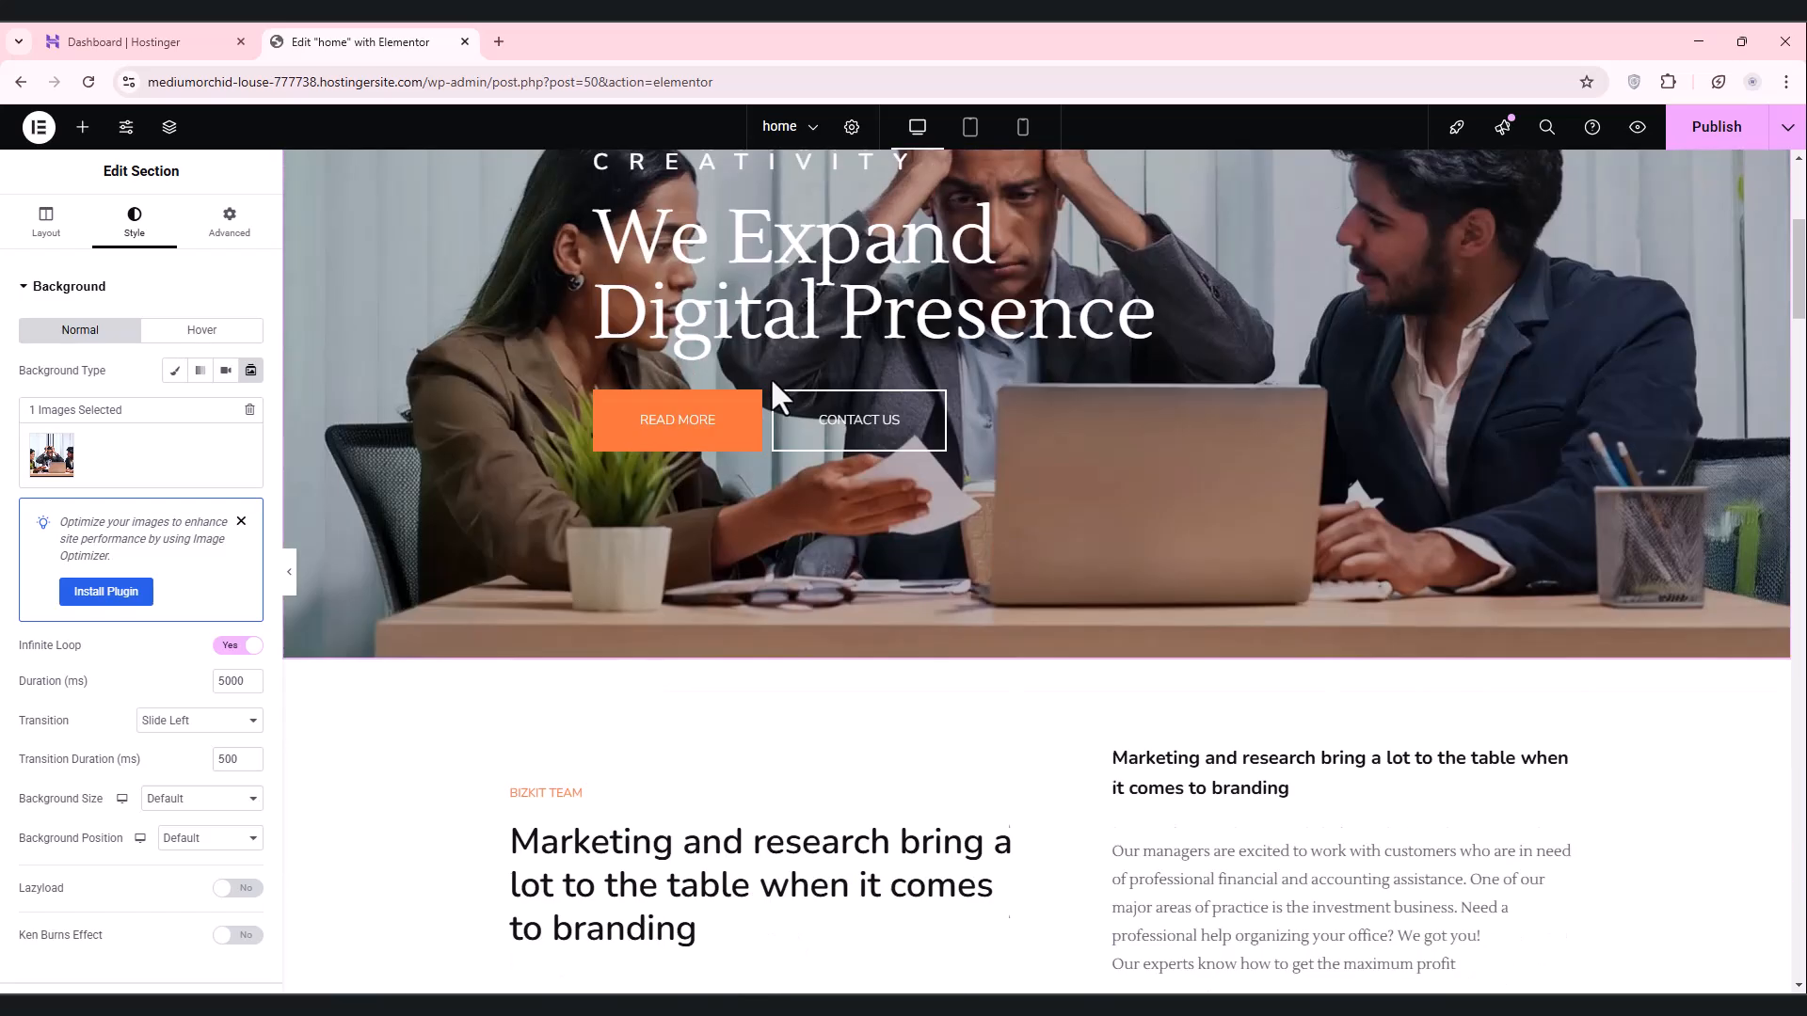
{"action": "scroll", "coordinate": [771, 380], "scroll_direction": "up", "scroll_amount": 3}
{"action": "scroll", "coordinate": [772, 380], "scroll_direction": "up", "scroll_amount": 2}
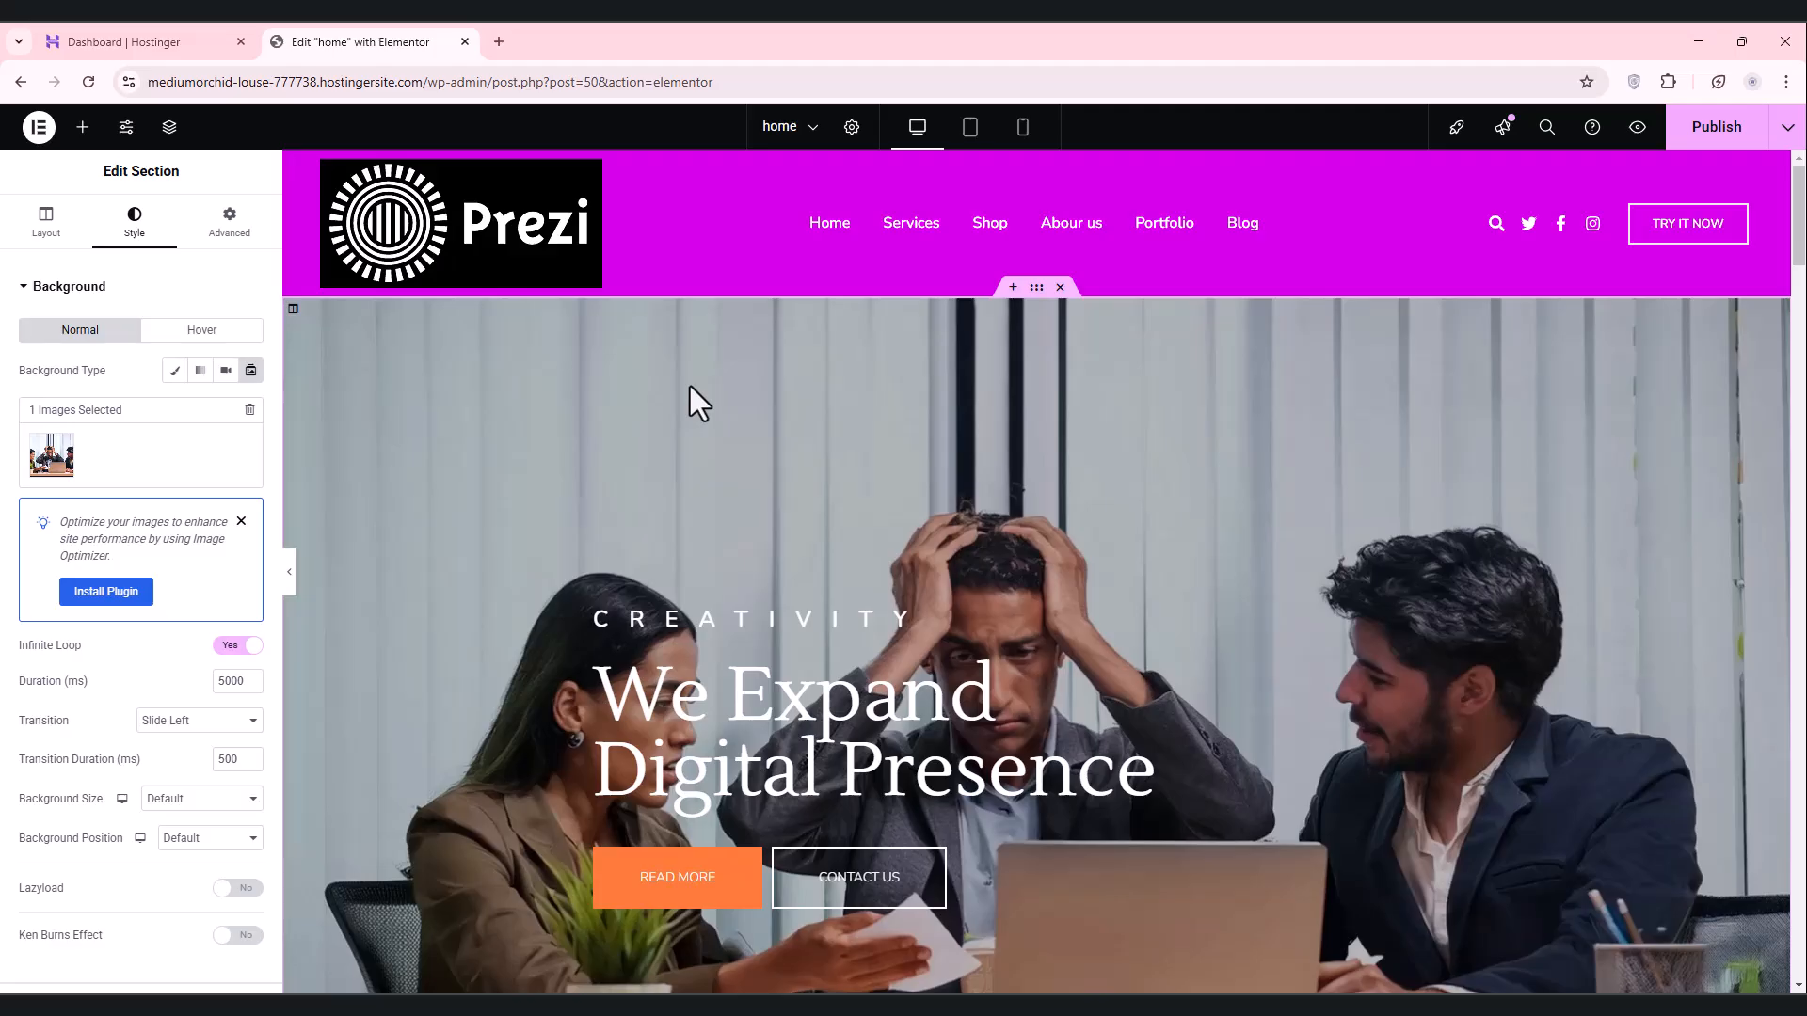
{"action": "scroll", "coordinate": [691, 386], "scroll_direction": "down", "scroll_amount": 3}
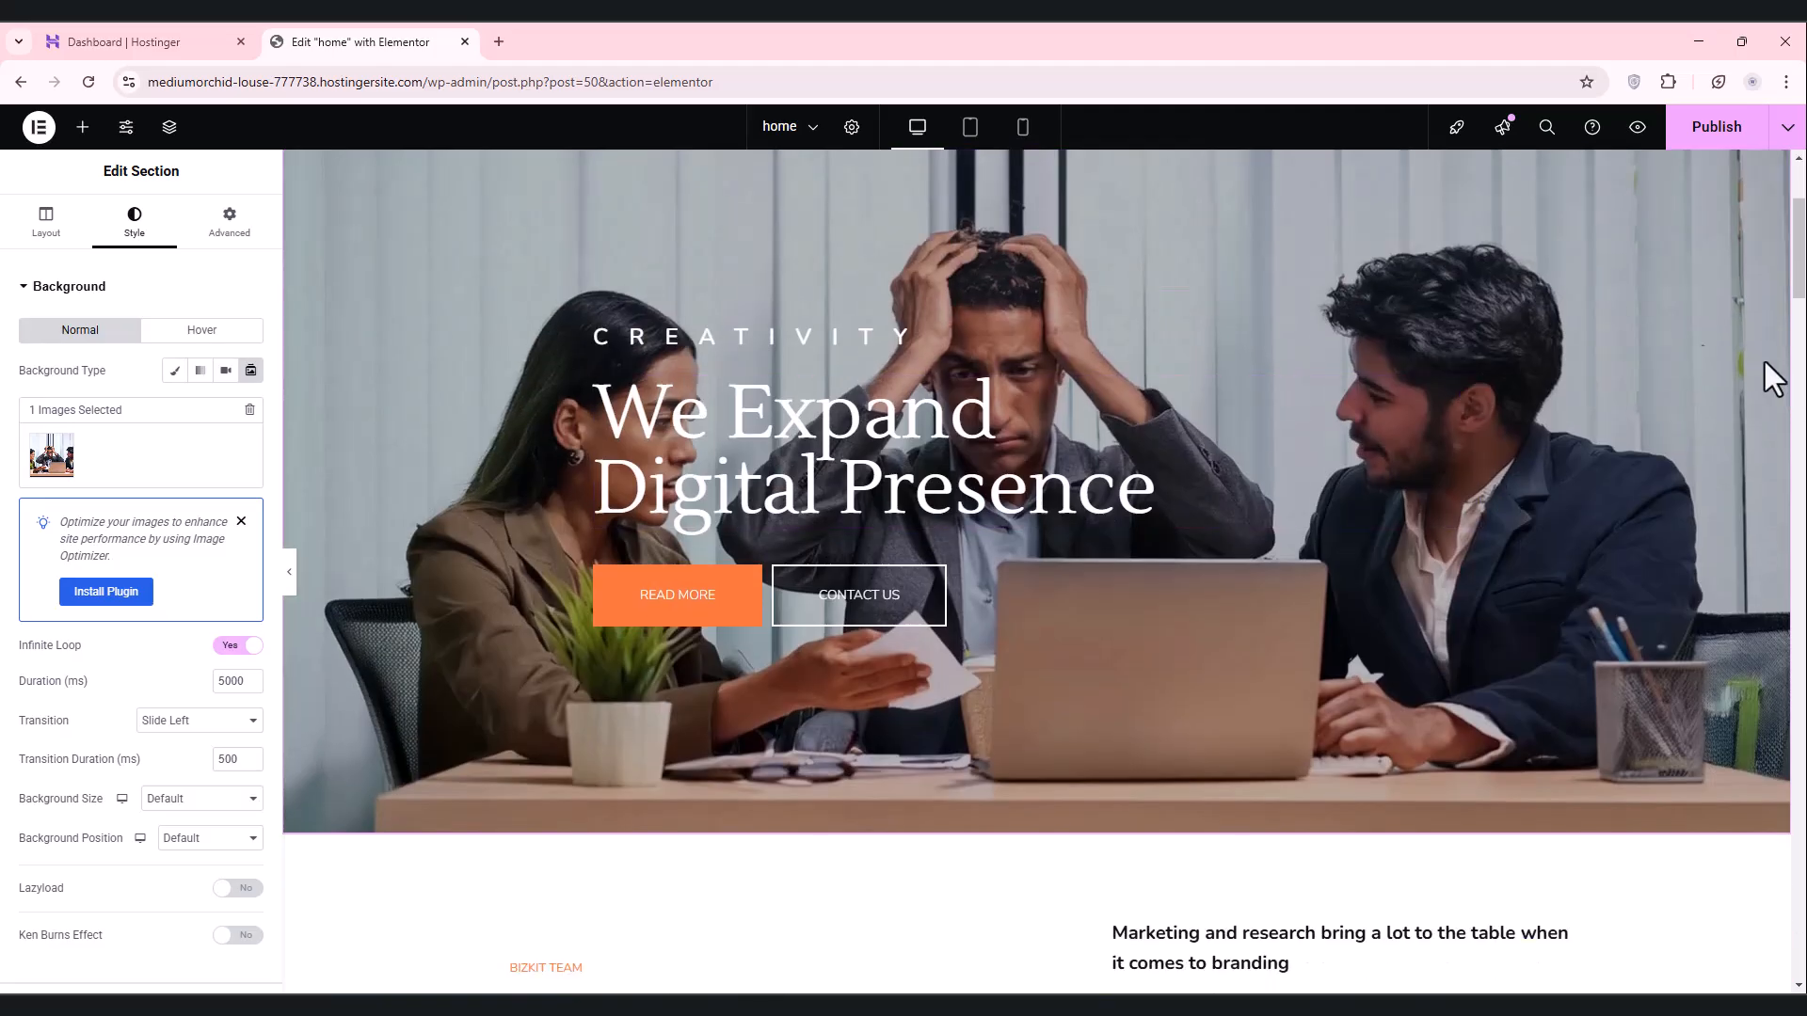
Step: Preview the home page's header and hero section in mobile and tablet views, and return to the desktop view
{"action": "left_click", "coordinate": [1025, 131]}
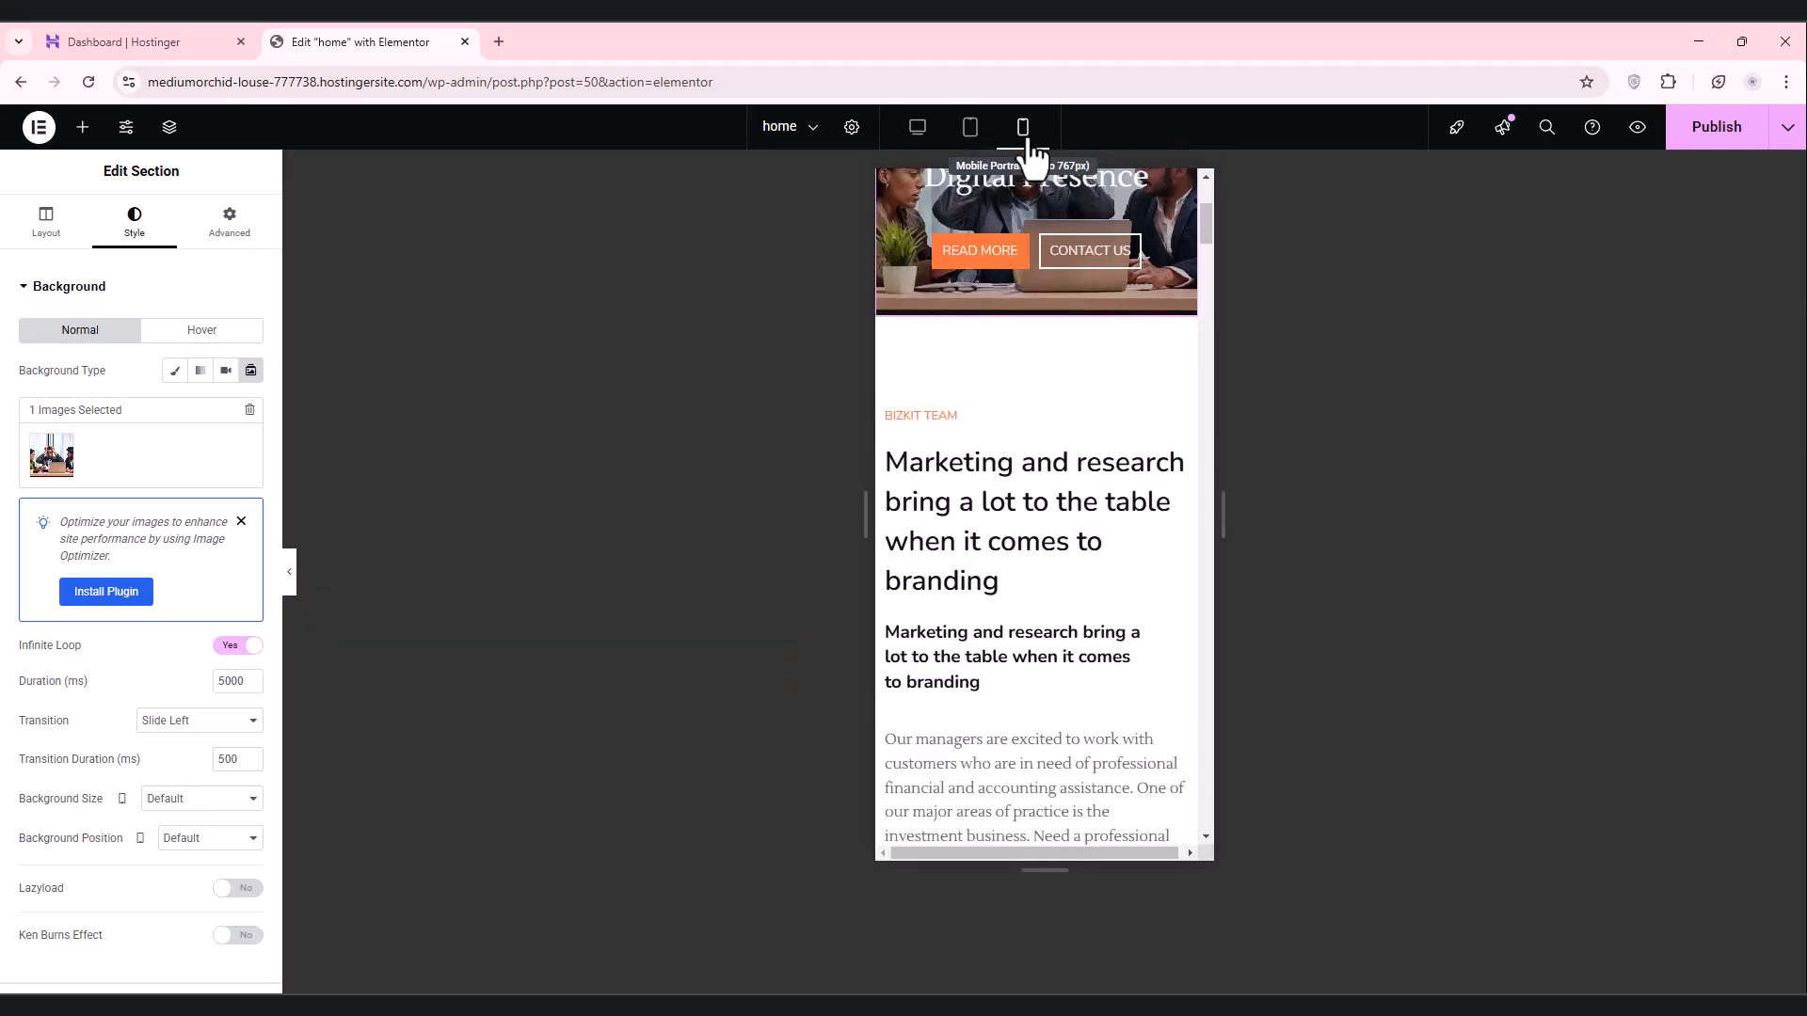
{"action": "scroll", "coordinate": [1069, 386], "scroll_direction": "up", "scroll_amount": 4}
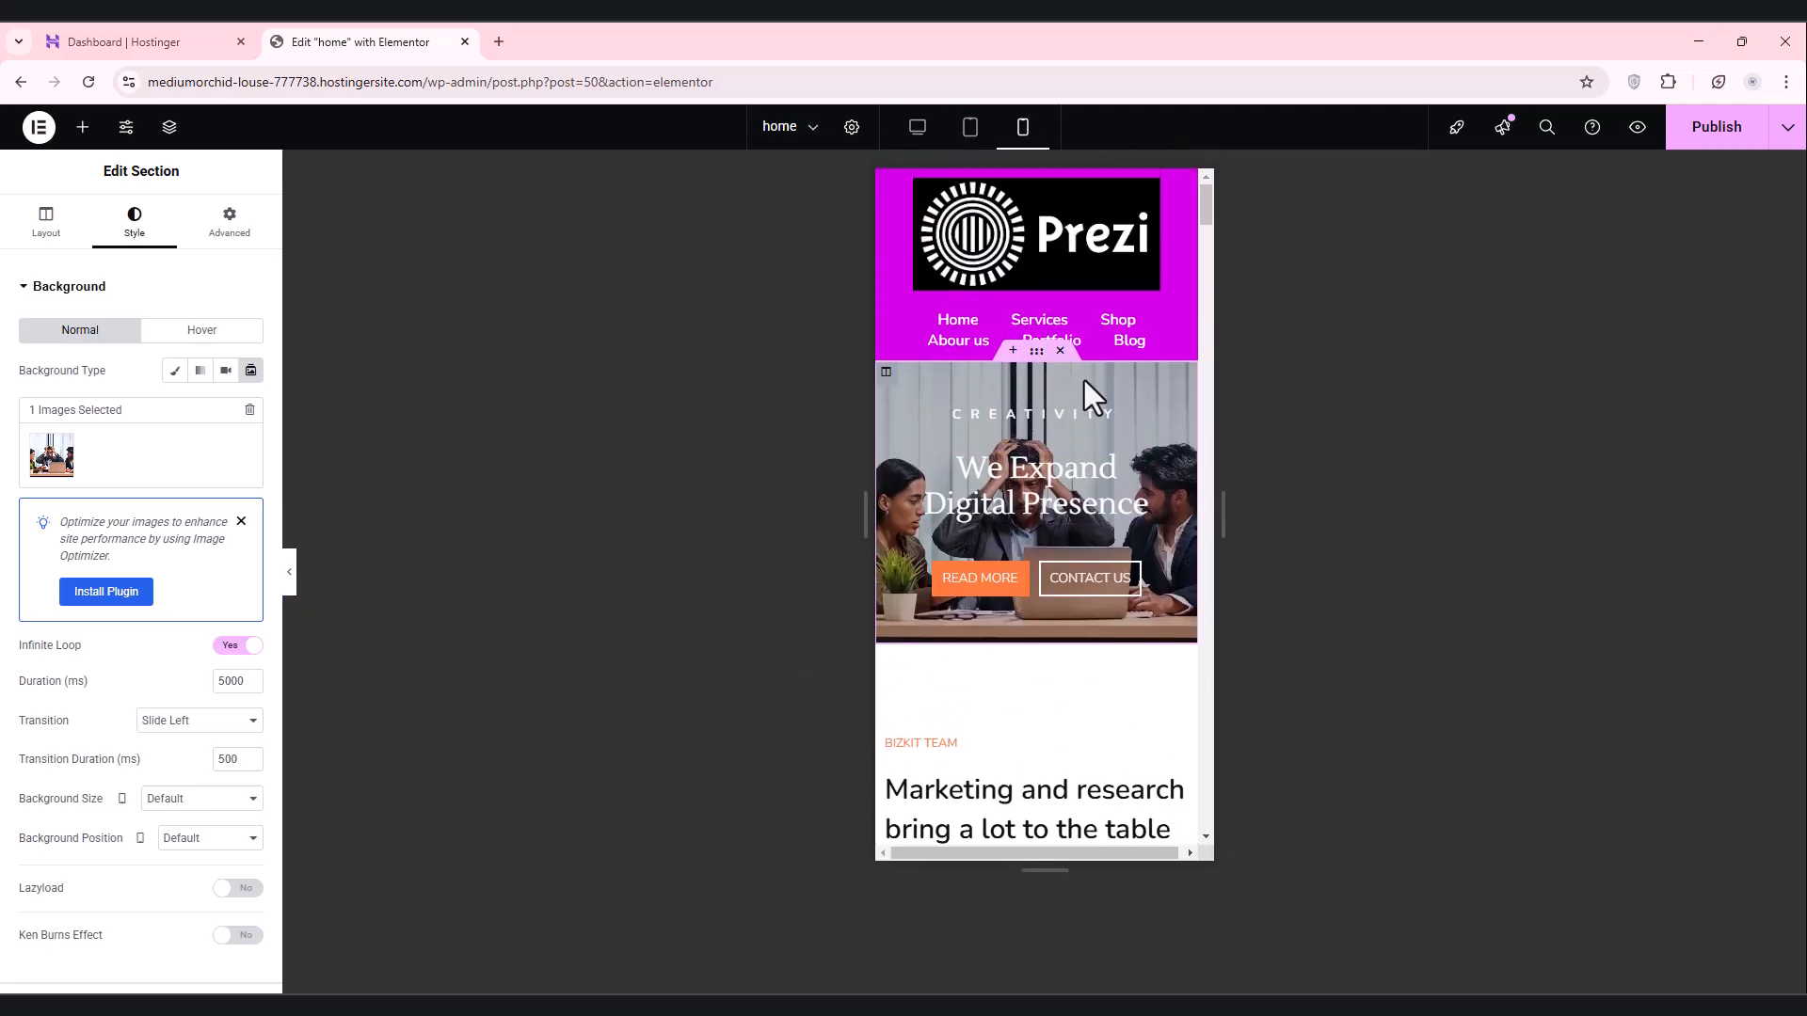
{"action": "left_click", "coordinate": [970, 129]}
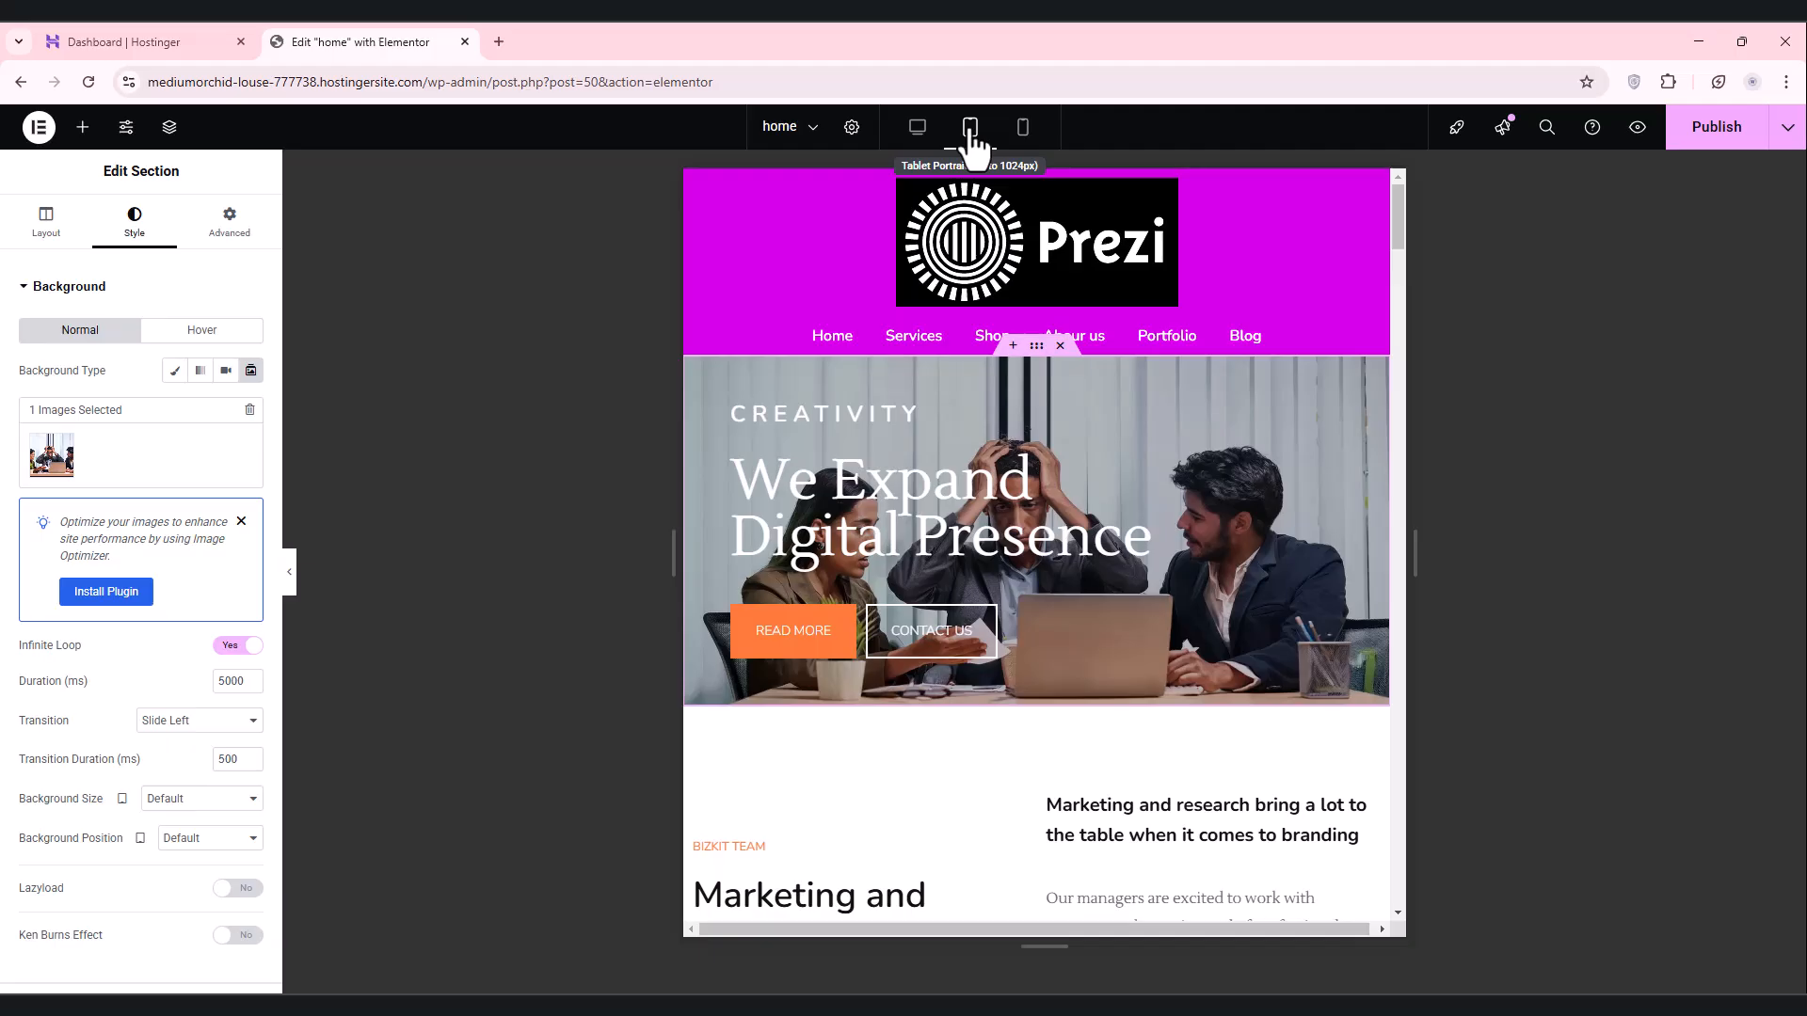
{"action": "left_click", "coordinate": [914, 131]}
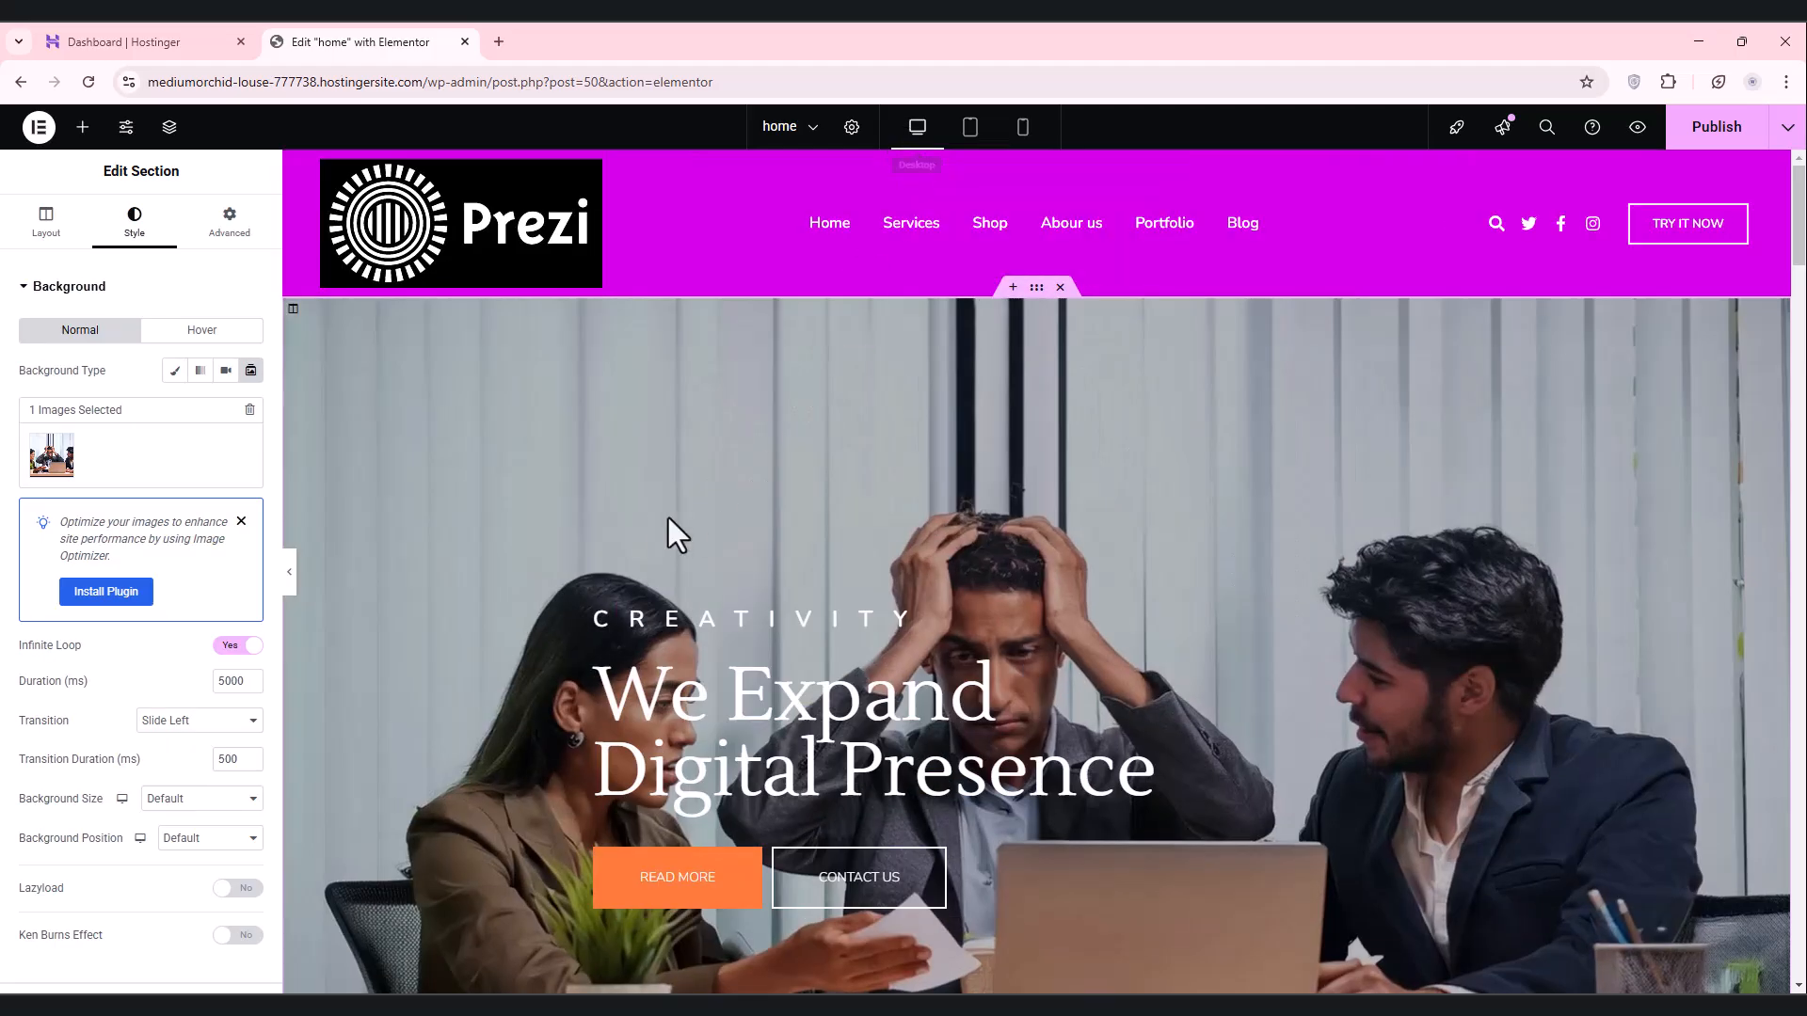
{"action": "scroll", "coordinate": [628, 510], "scroll_direction": "down", "scroll_amount": 2}
{"action": "scroll", "coordinate": [602, 480], "scroll_direction": "up", "scroll_amount": 2}
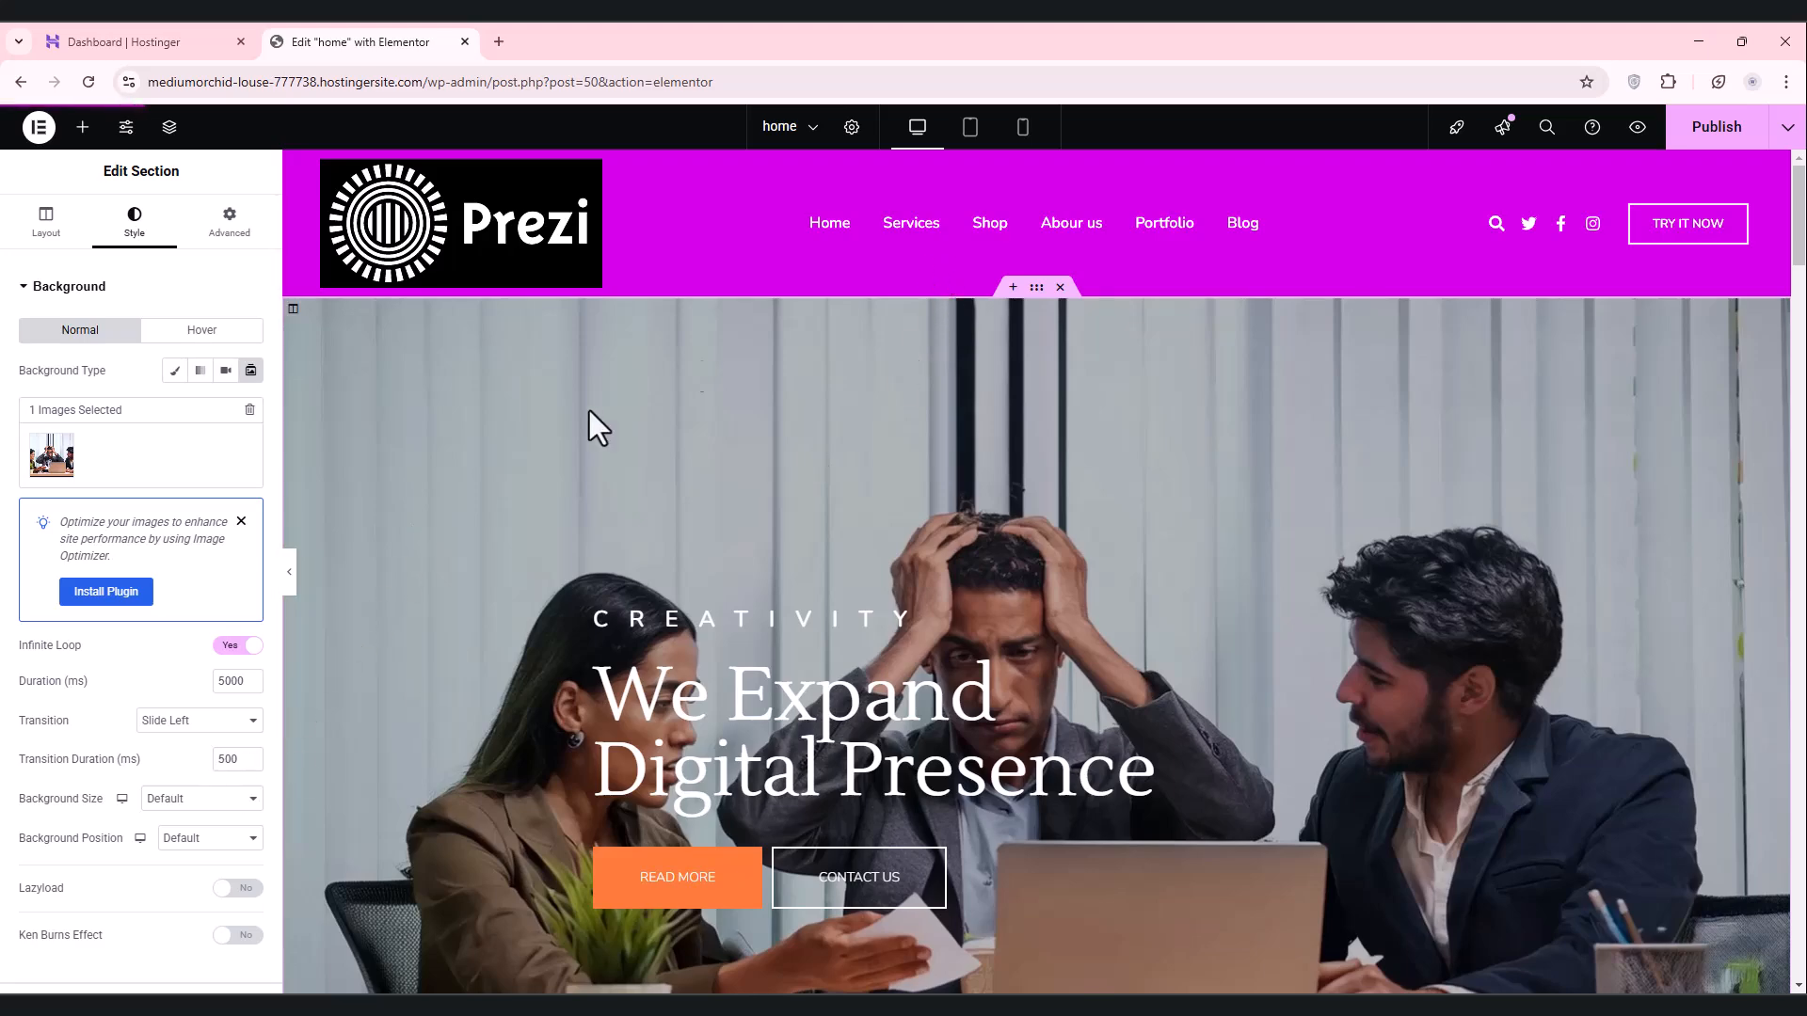
Step: Try the Auto and Contain background sizes on the hero slideshow and settle on Cover
{"action": "scroll", "coordinate": [343, 694], "scroll_direction": "down", "scroll_amount": 1}
{"action": "left_click", "coordinate": [214, 801]}
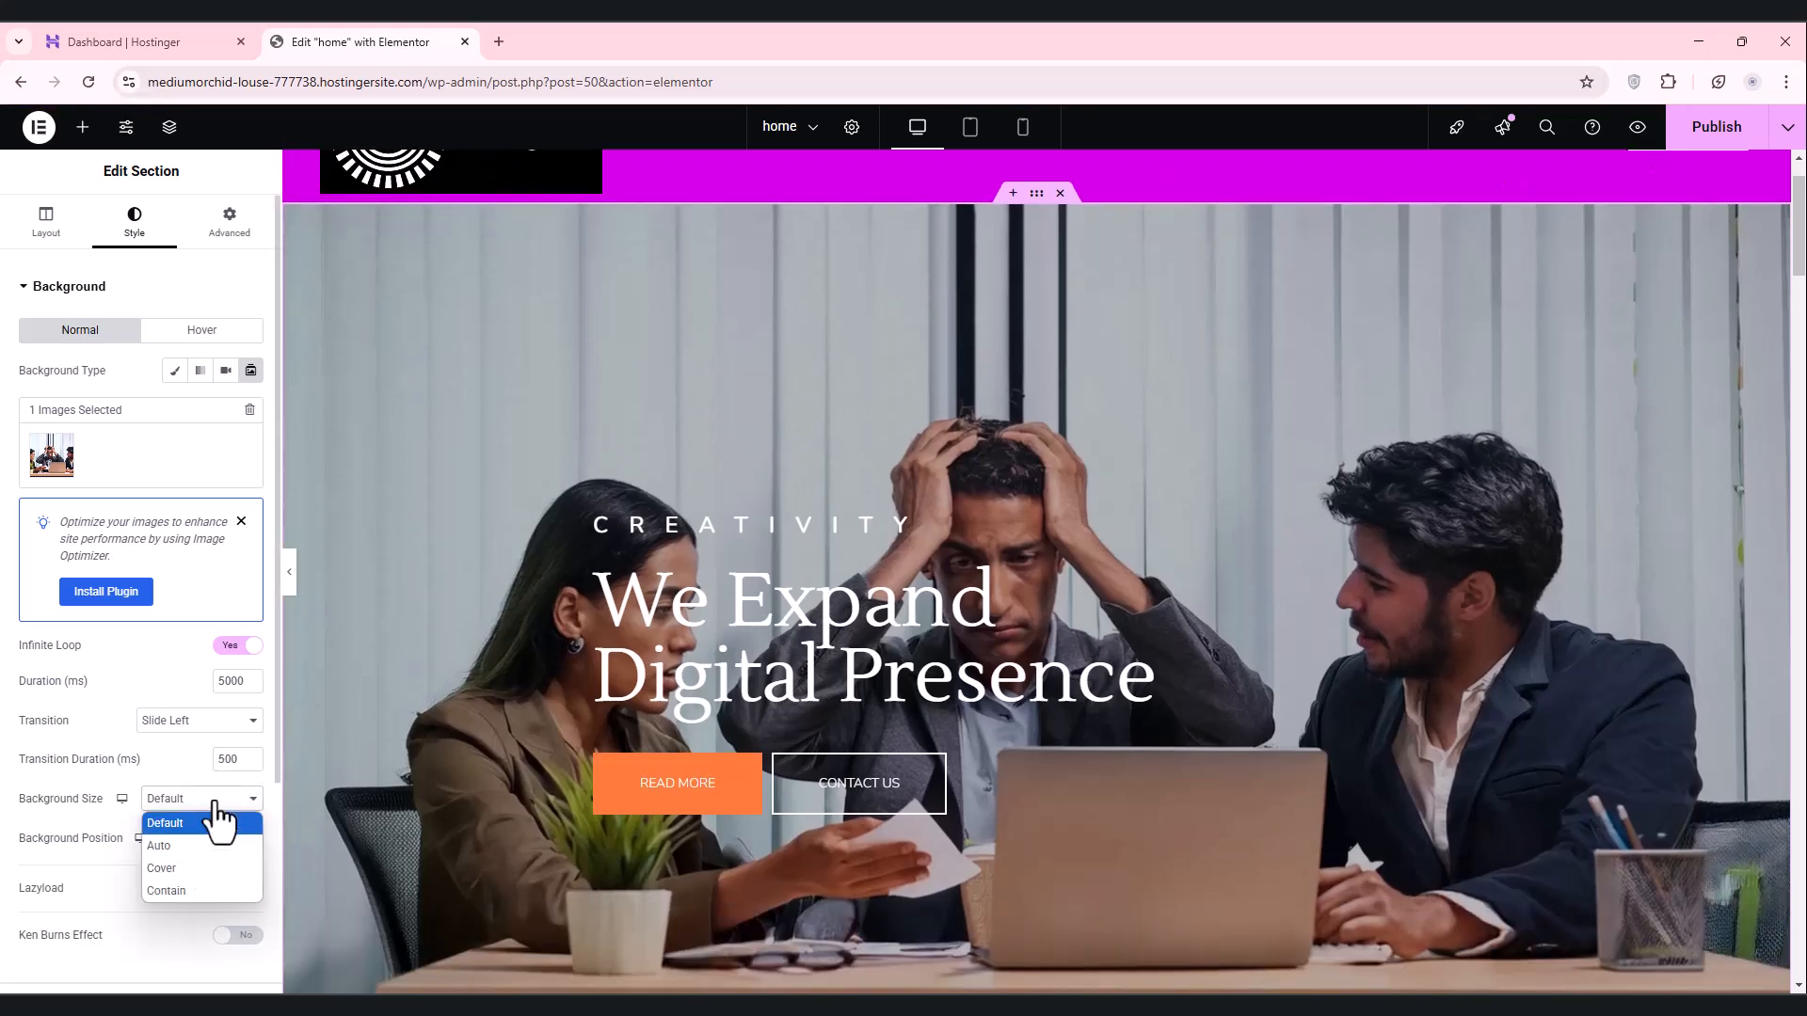
{"action": "left_click", "coordinate": [177, 870]}
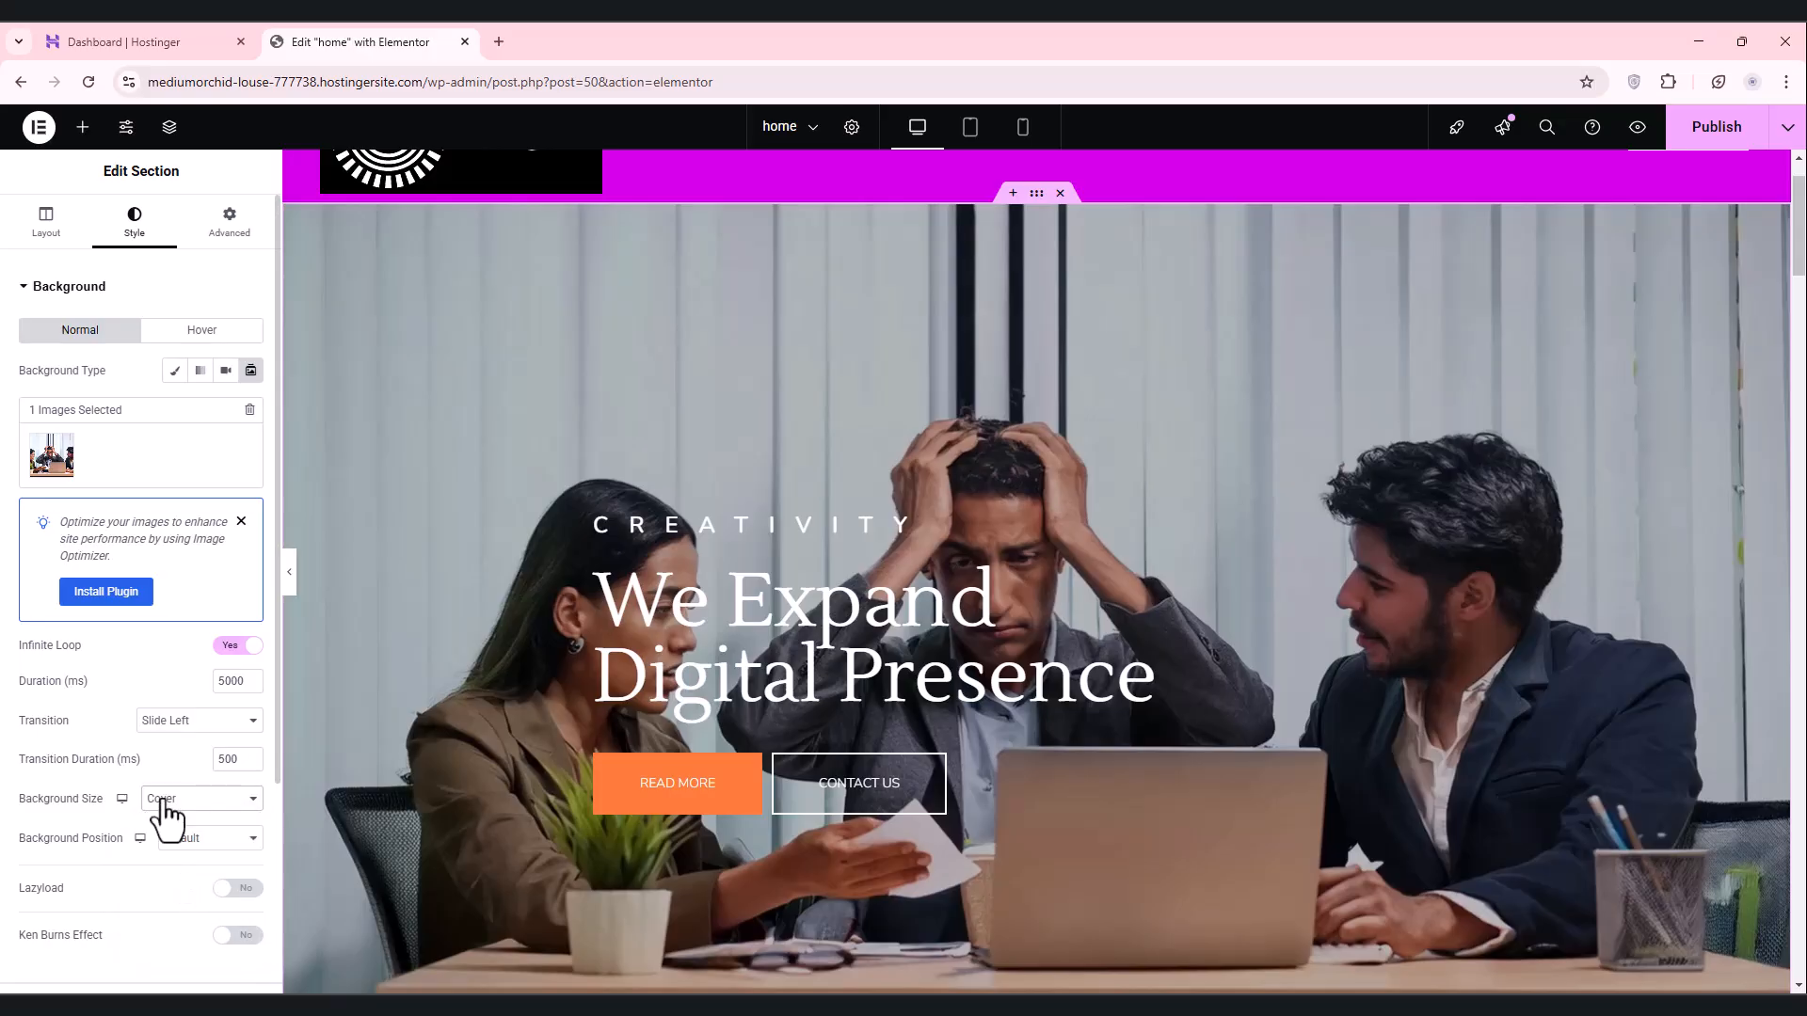
{"action": "left_click", "coordinate": [162, 802]}
{"action": "left_click", "coordinate": [171, 847]}
{"action": "left_click", "coordinate": [197, 801]}
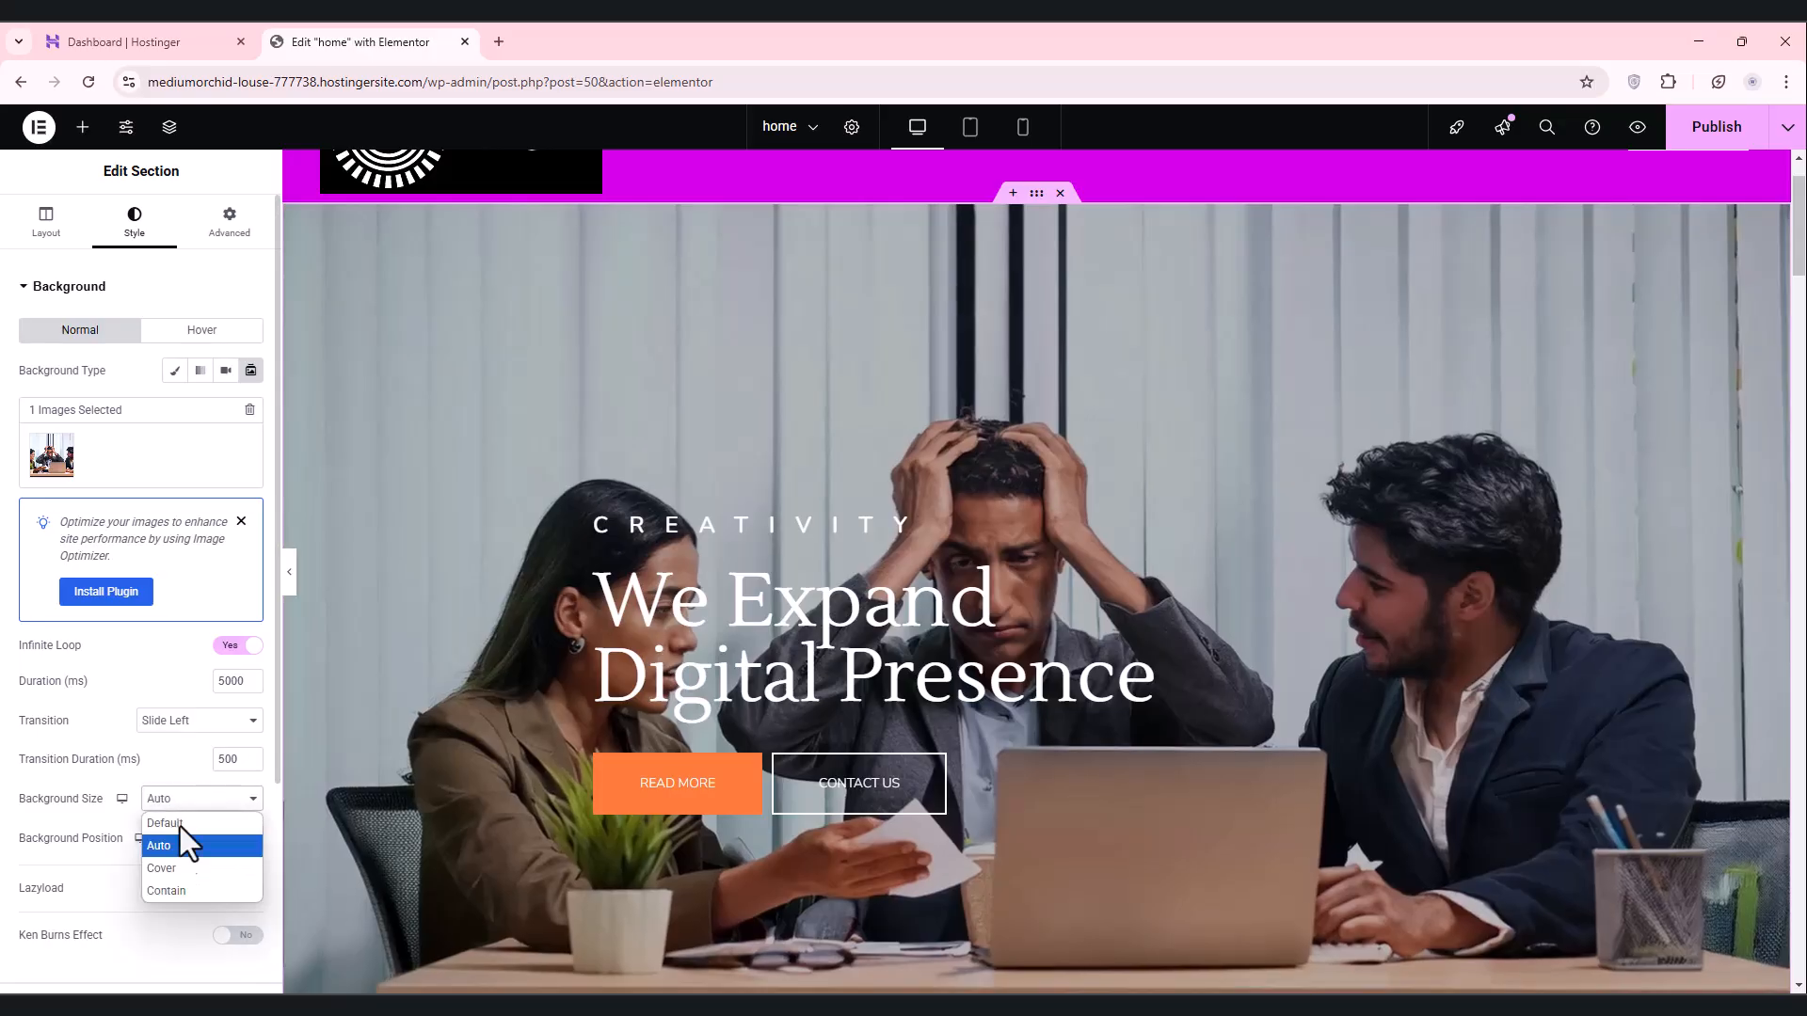
{"action": "left_click", "coordinate": [165, 894]}
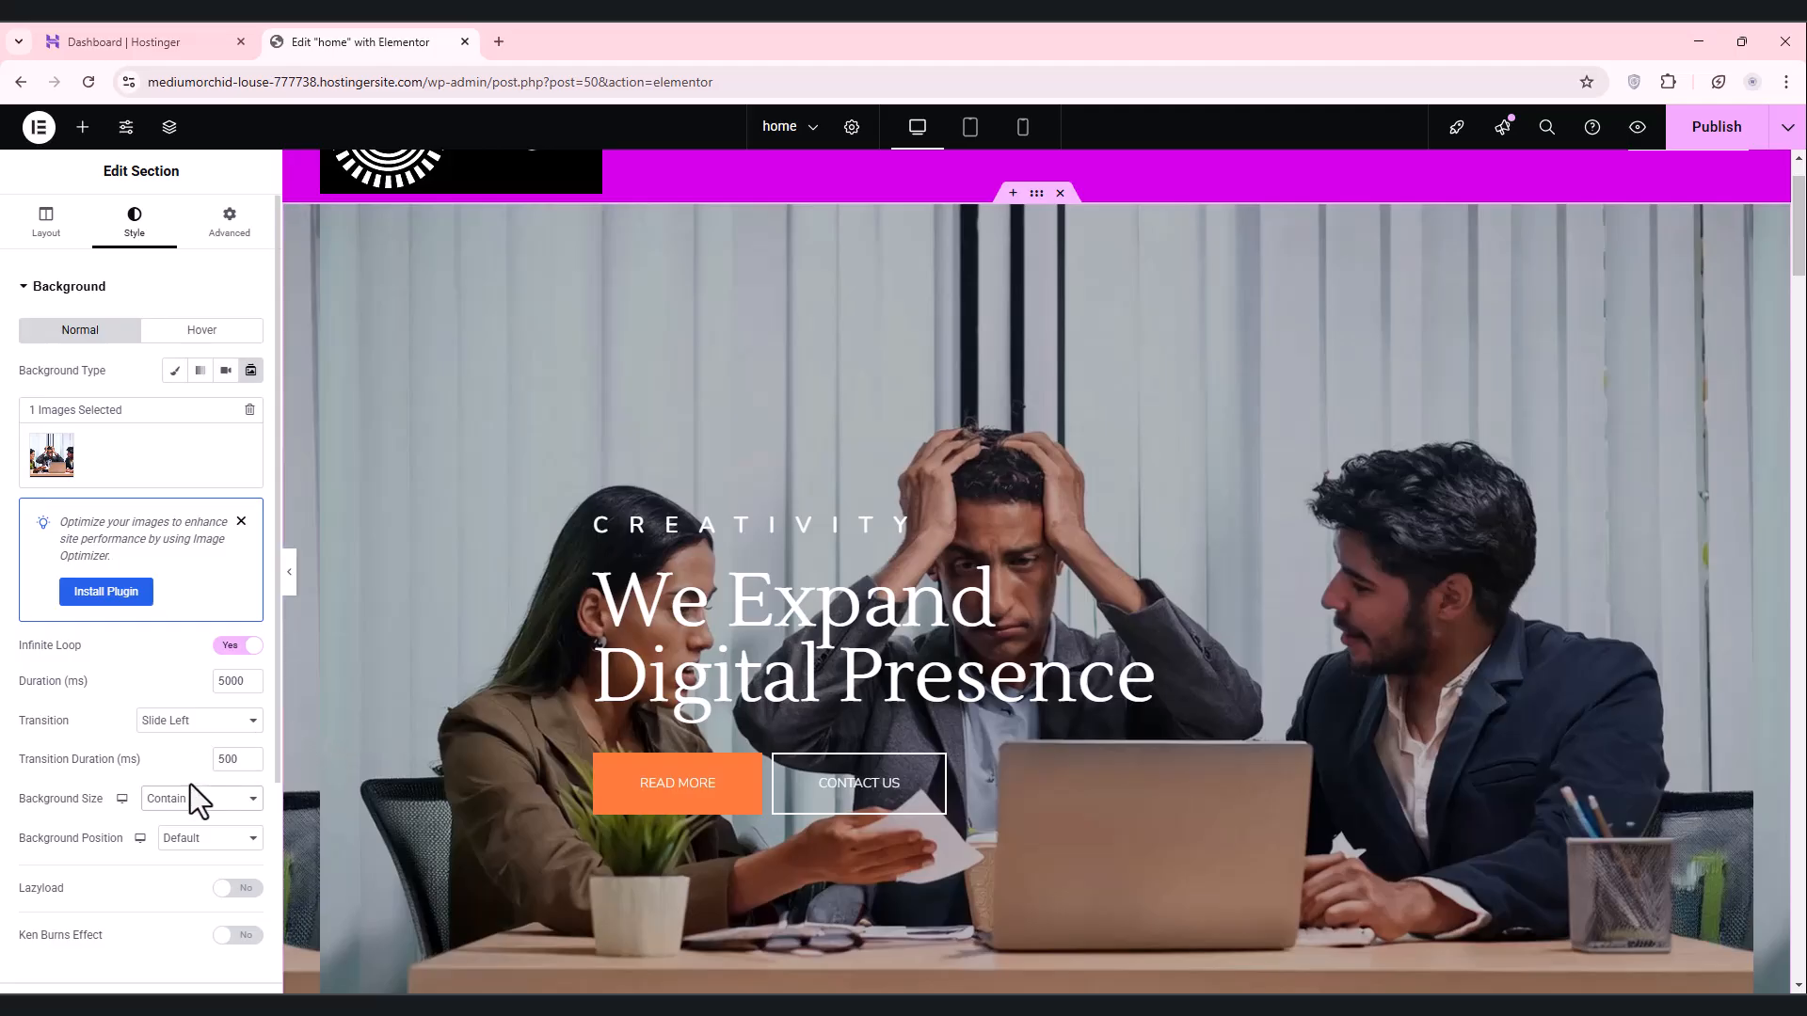
{"action": "left_click", "coordinate": [190, 798]}
{"action": "left_click", "coordinate": [156, 864]}
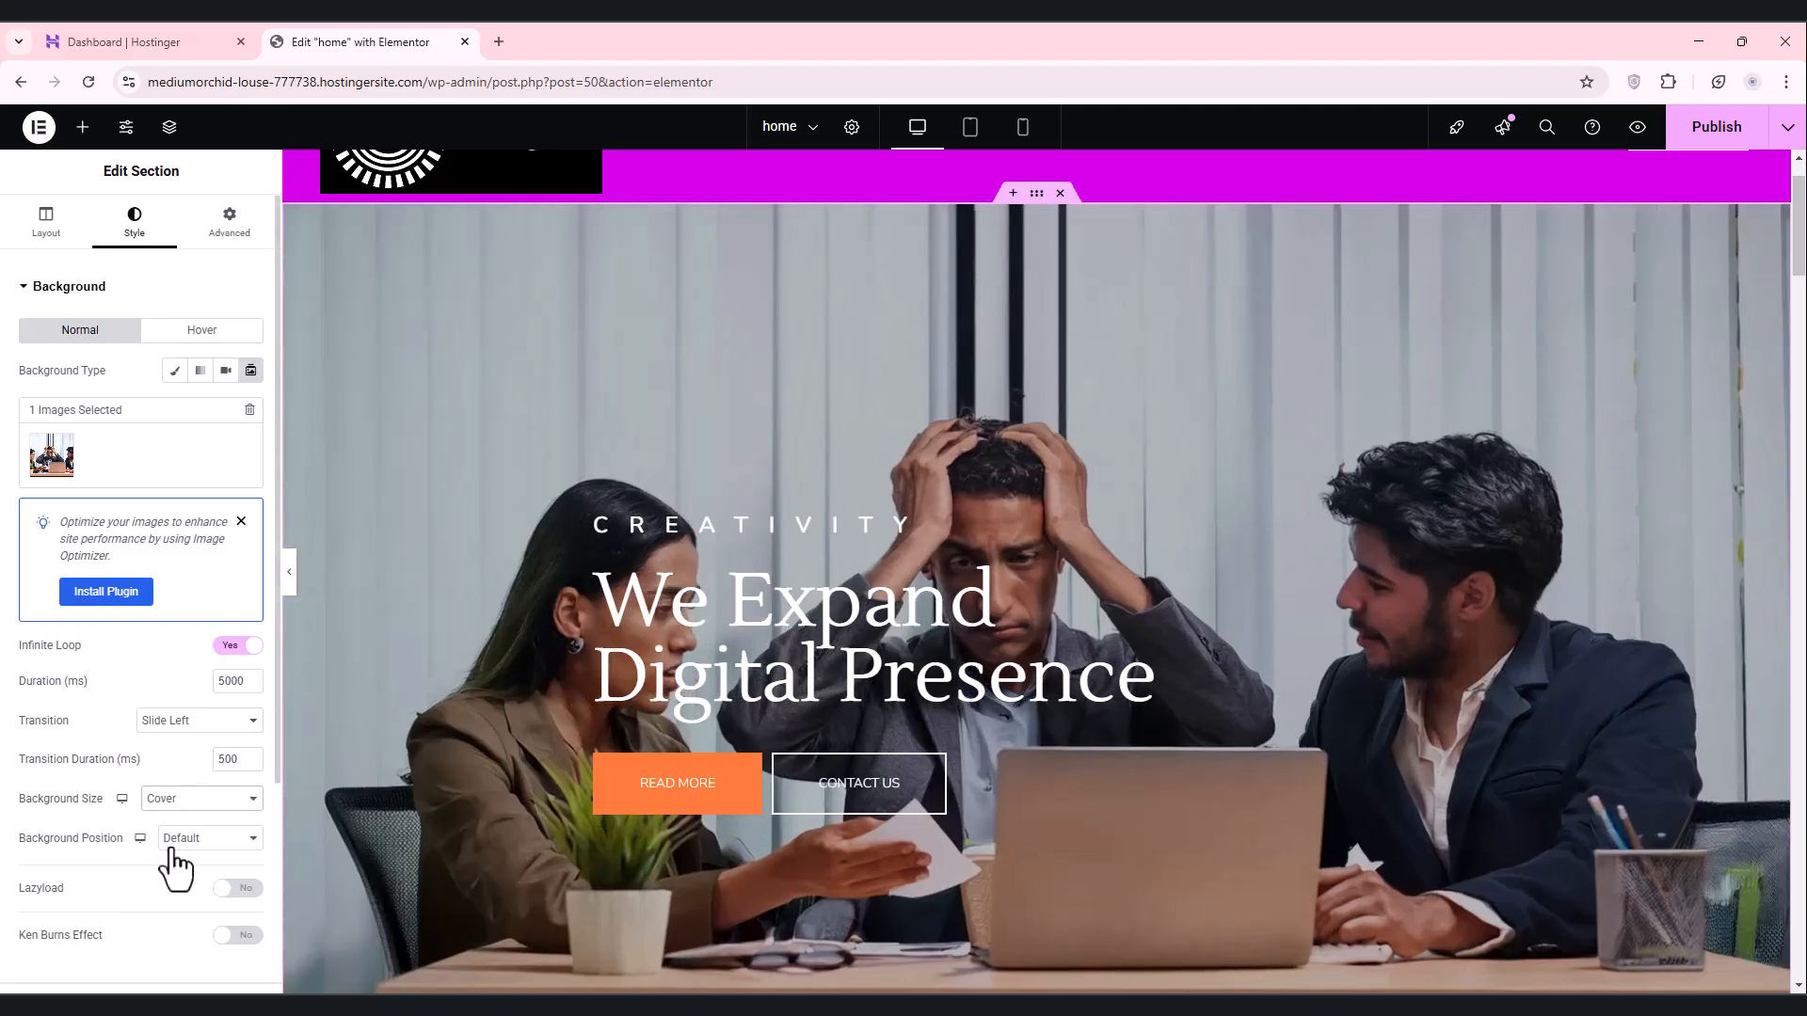
Step: Try the Top Left, Bottom Left, Top Right and Default background positions on the hero slideshow and settle on Center Center
{"action": "left_click", "coordinate": [172, 845]}
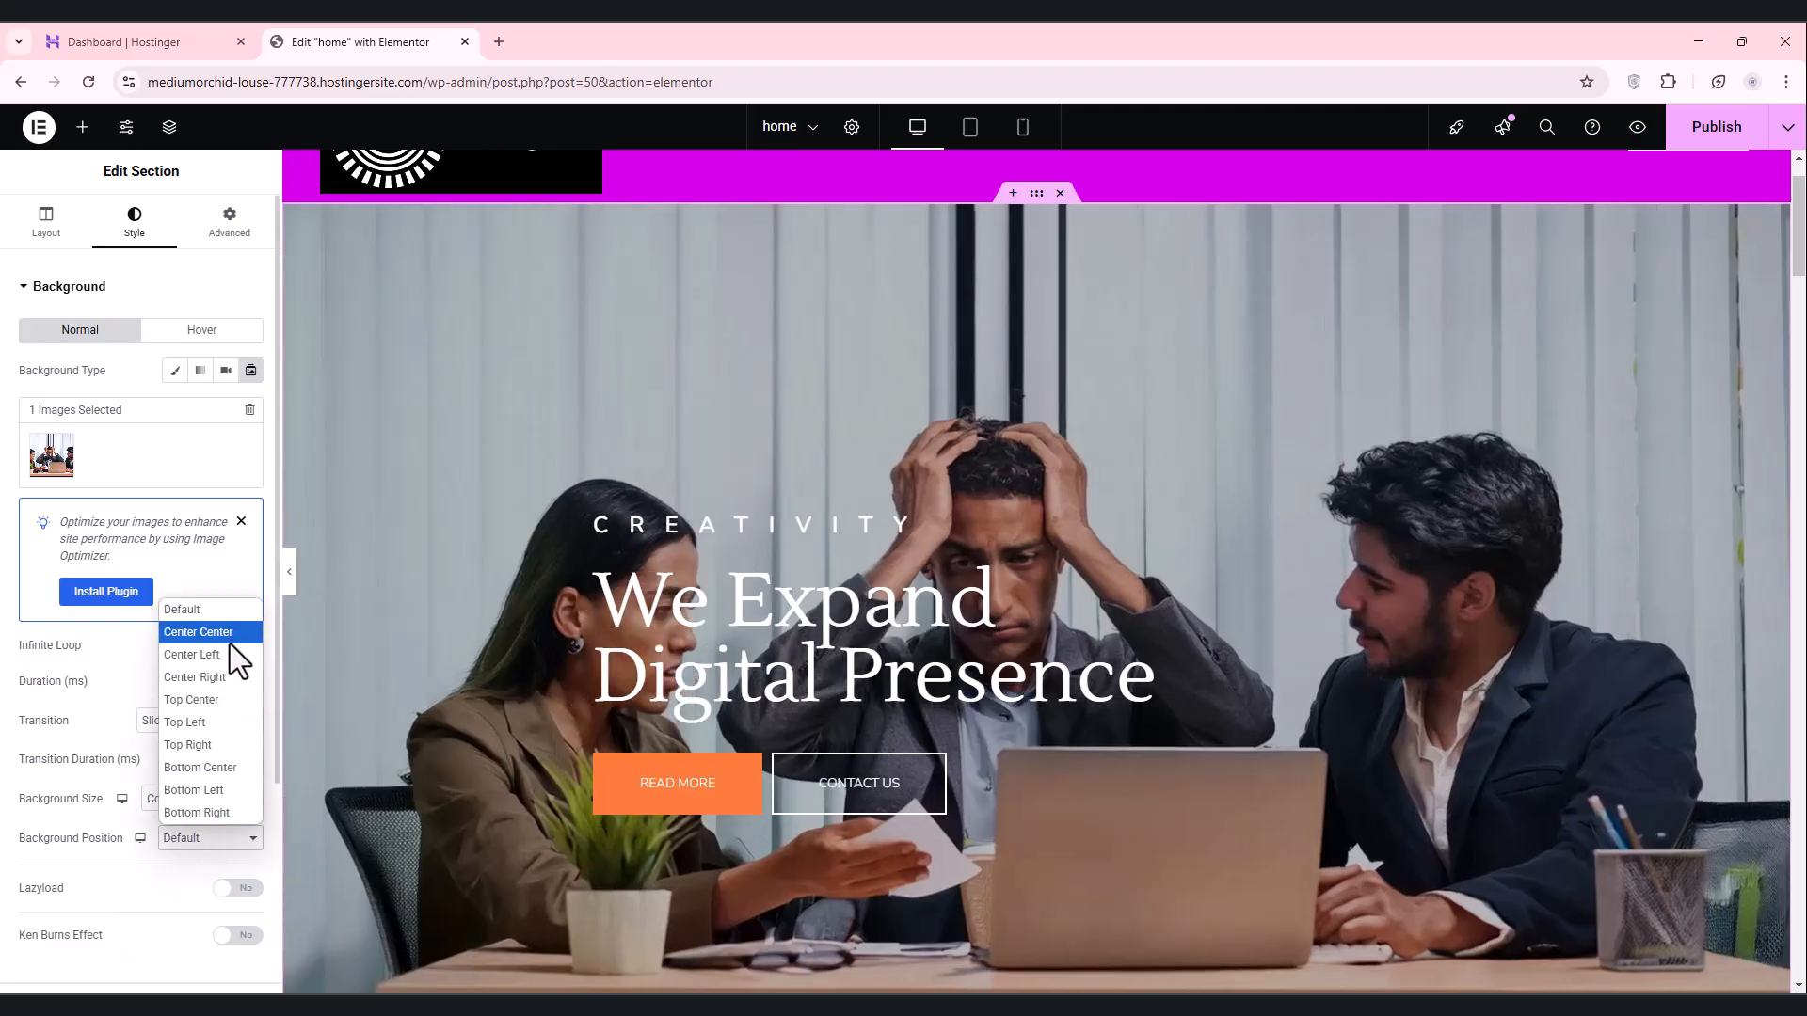
{"action": "left_click", "coordinate": [206, 727]}
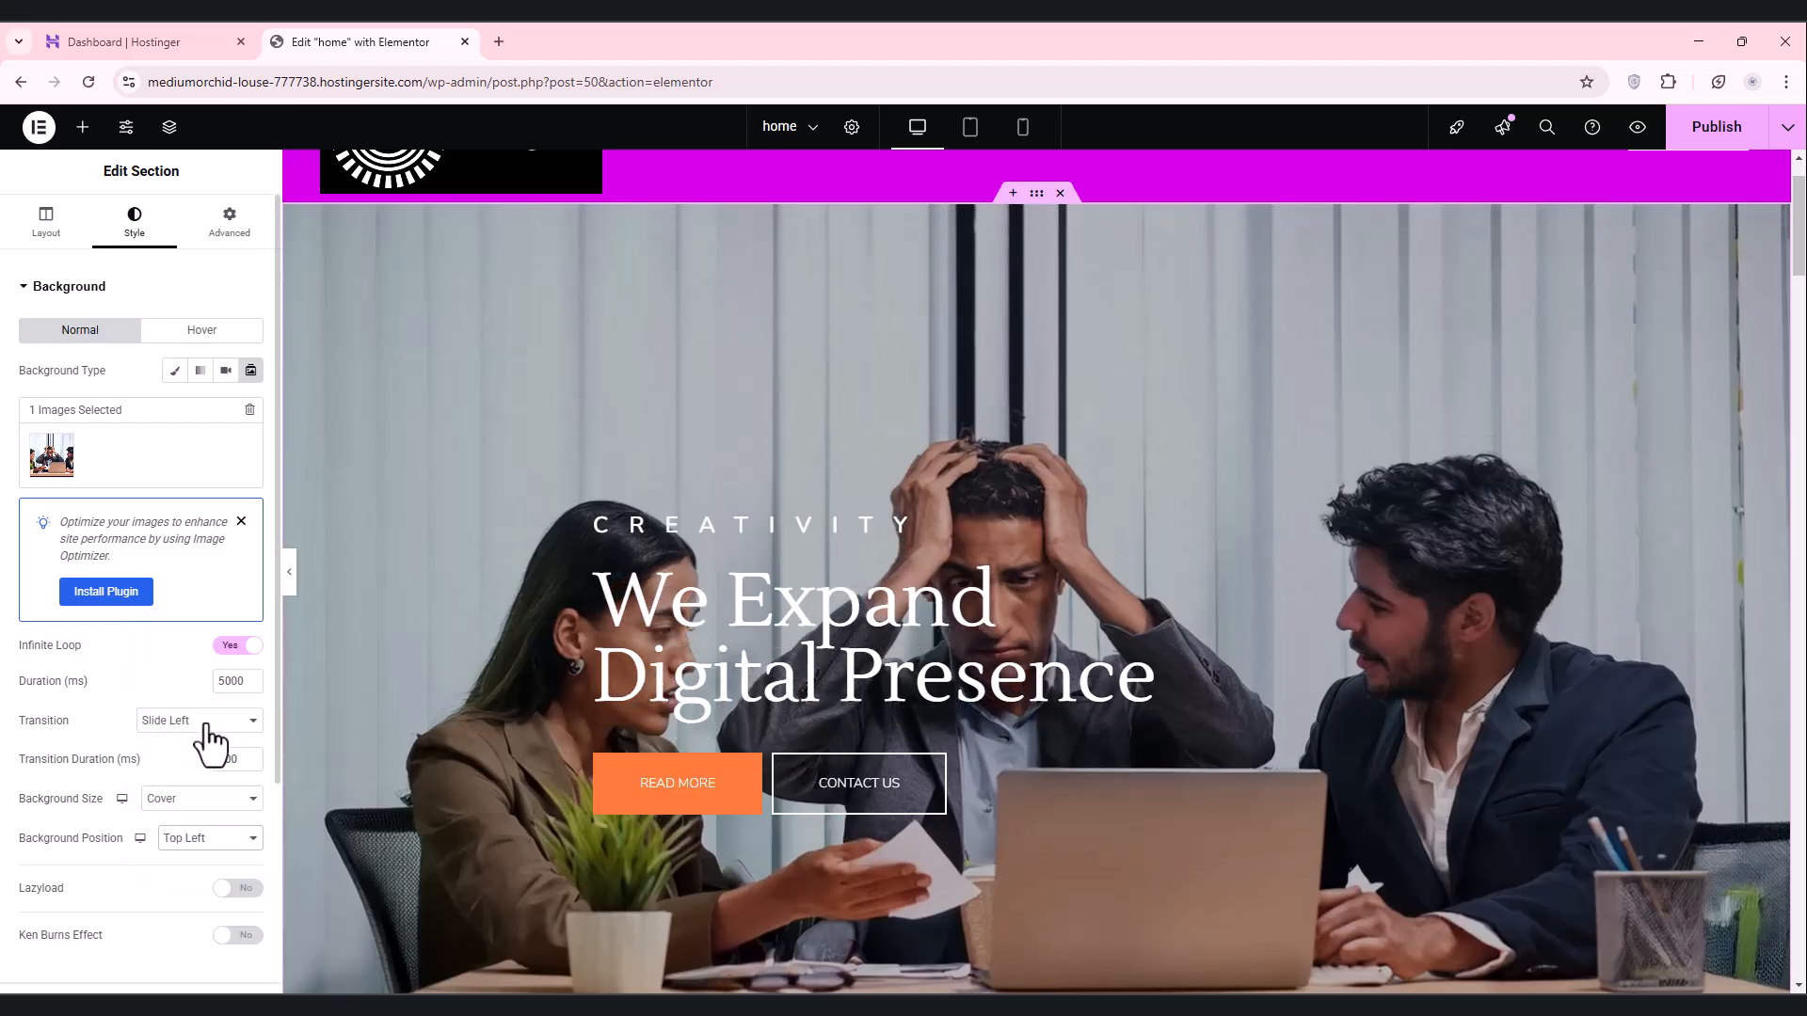
{"action": "left_click", "coordinate": [206, 727]}
{"action": "left_click", "coordinate": [121, 863]}
{"action": "left_click", "coordinate": [182, 843]}
{"action": "left_click", "coordinate": [195, 794]}
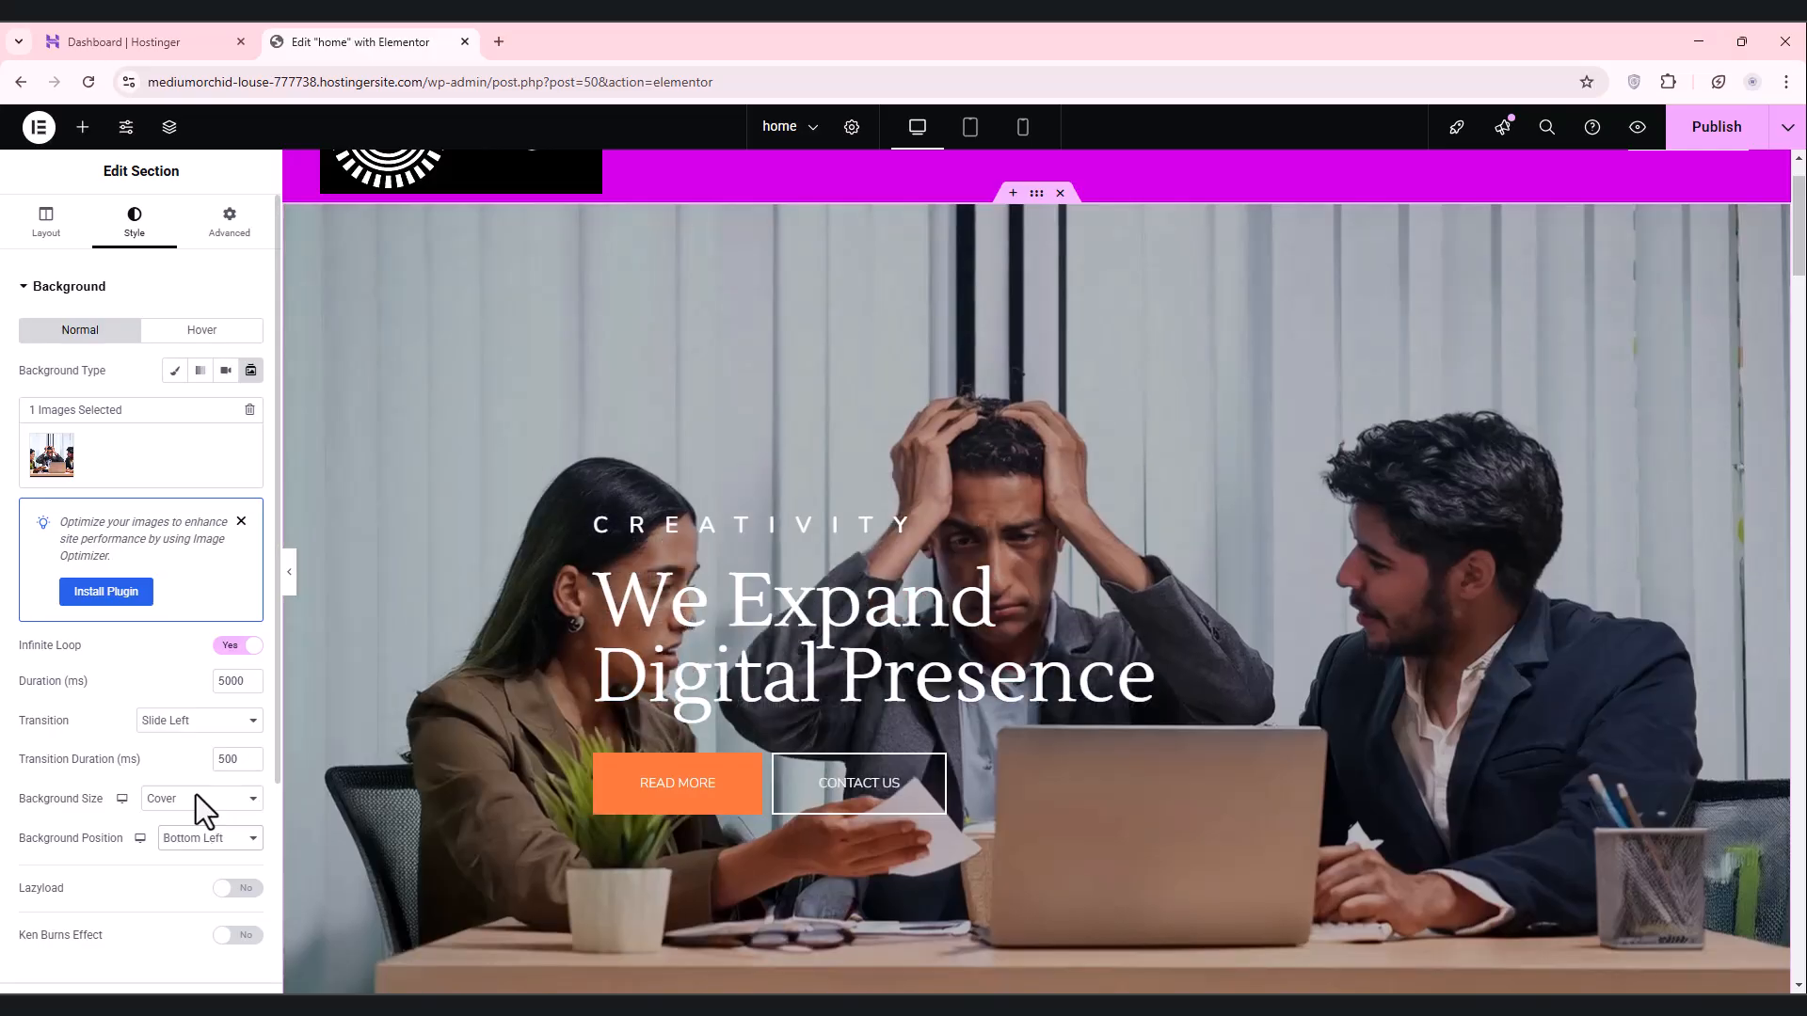
{"action": "left_click", "coordinate": [203, 841]}
{"action": "left_click", "coordinate": [211, 749]}
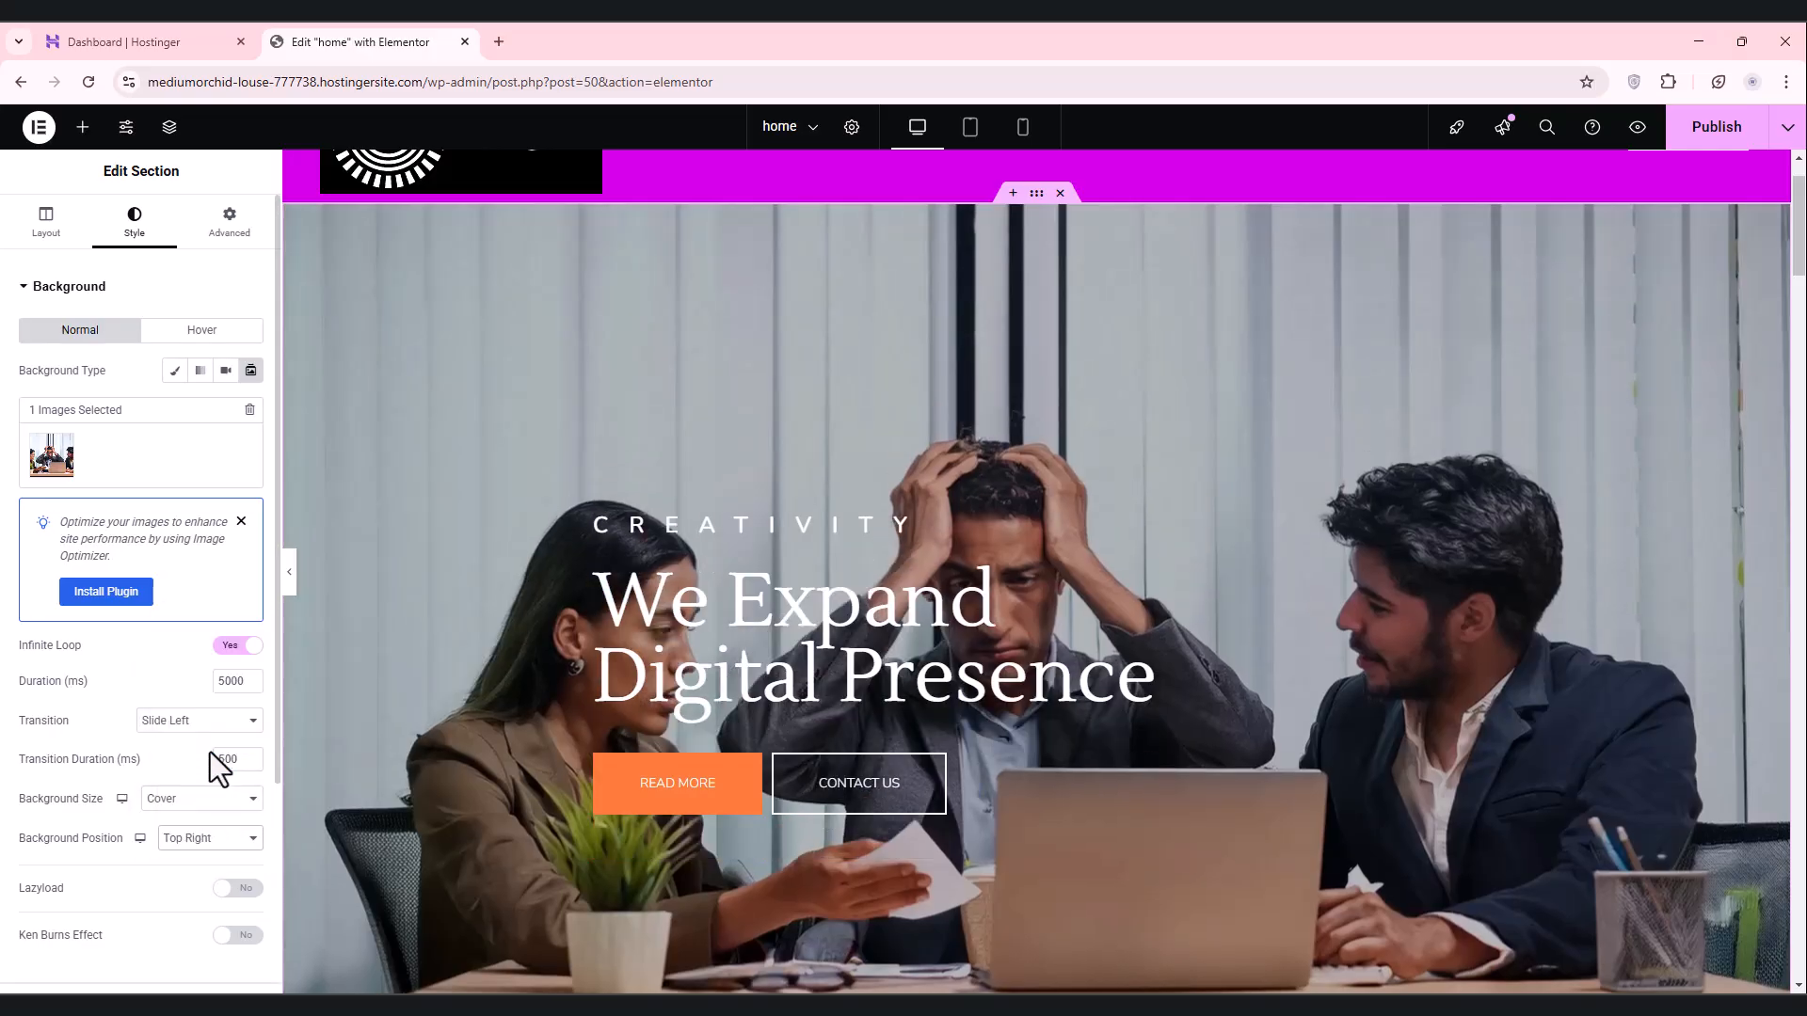
{"action": "left_click", "coordinate": [215, 850]}
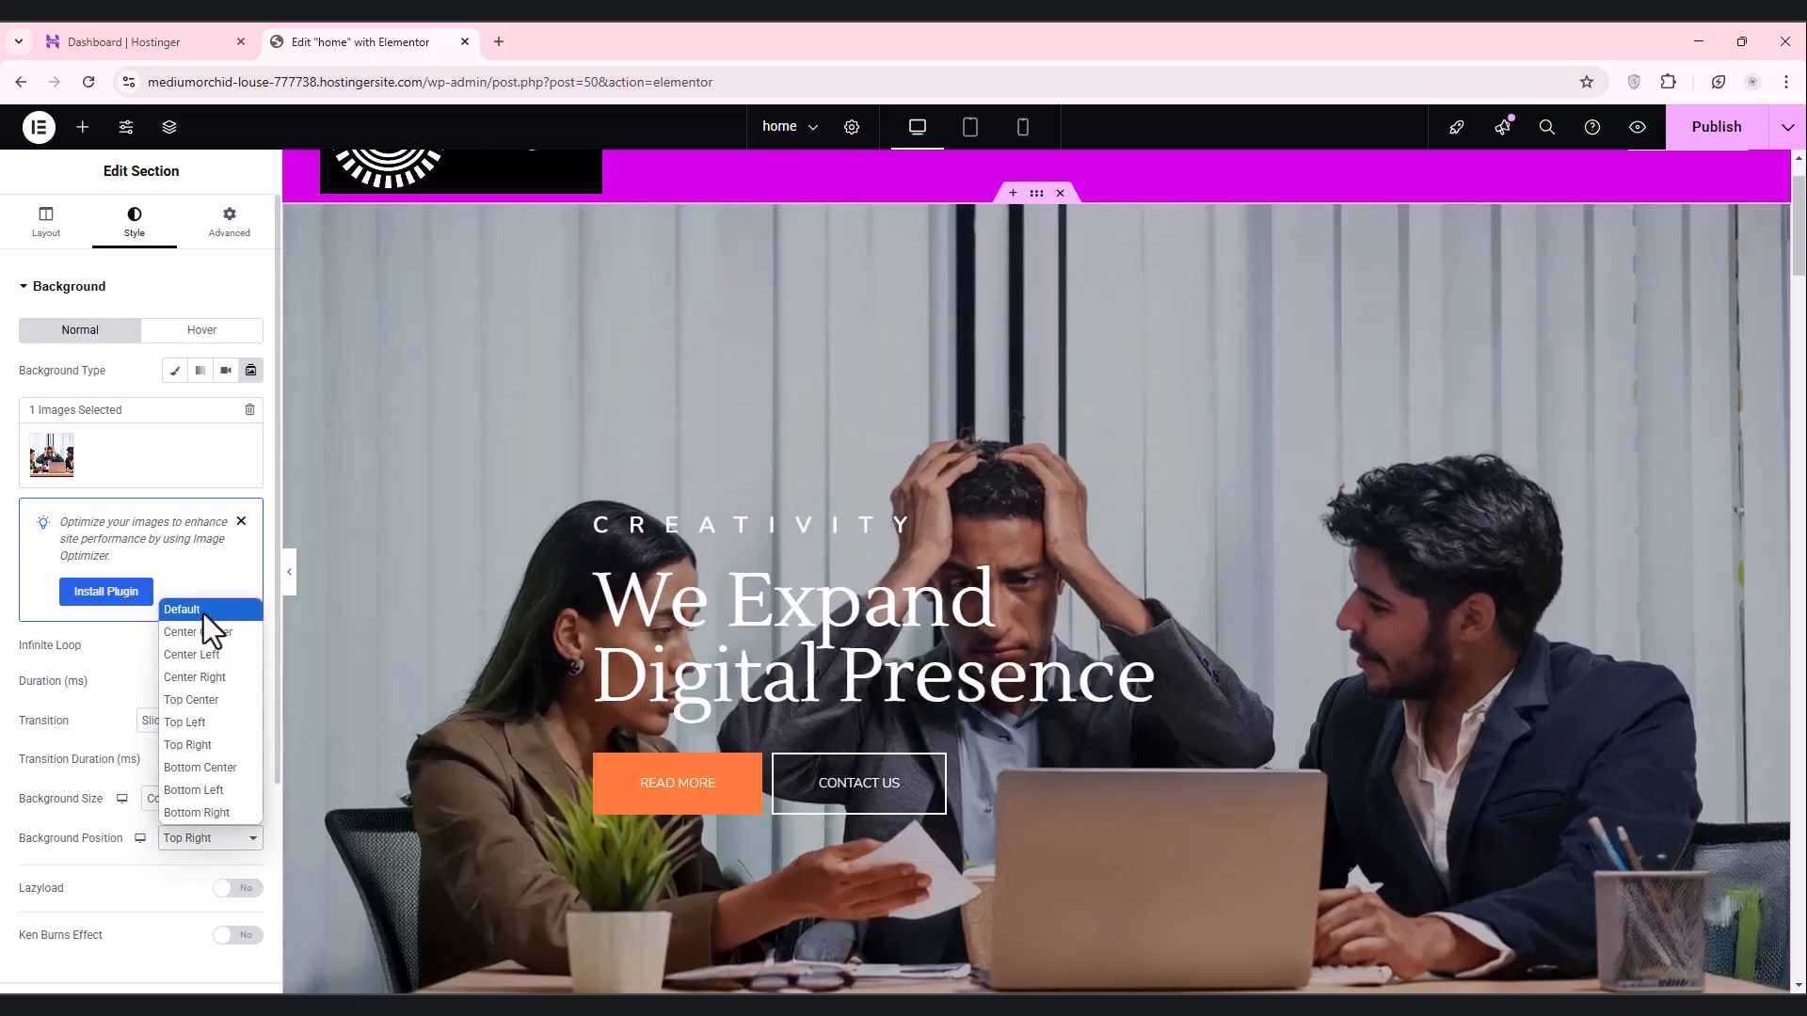
{"action": "left_click", "coordinate": [205, 617]}
{"action": "left_click", "coordinate": [198, 838]}
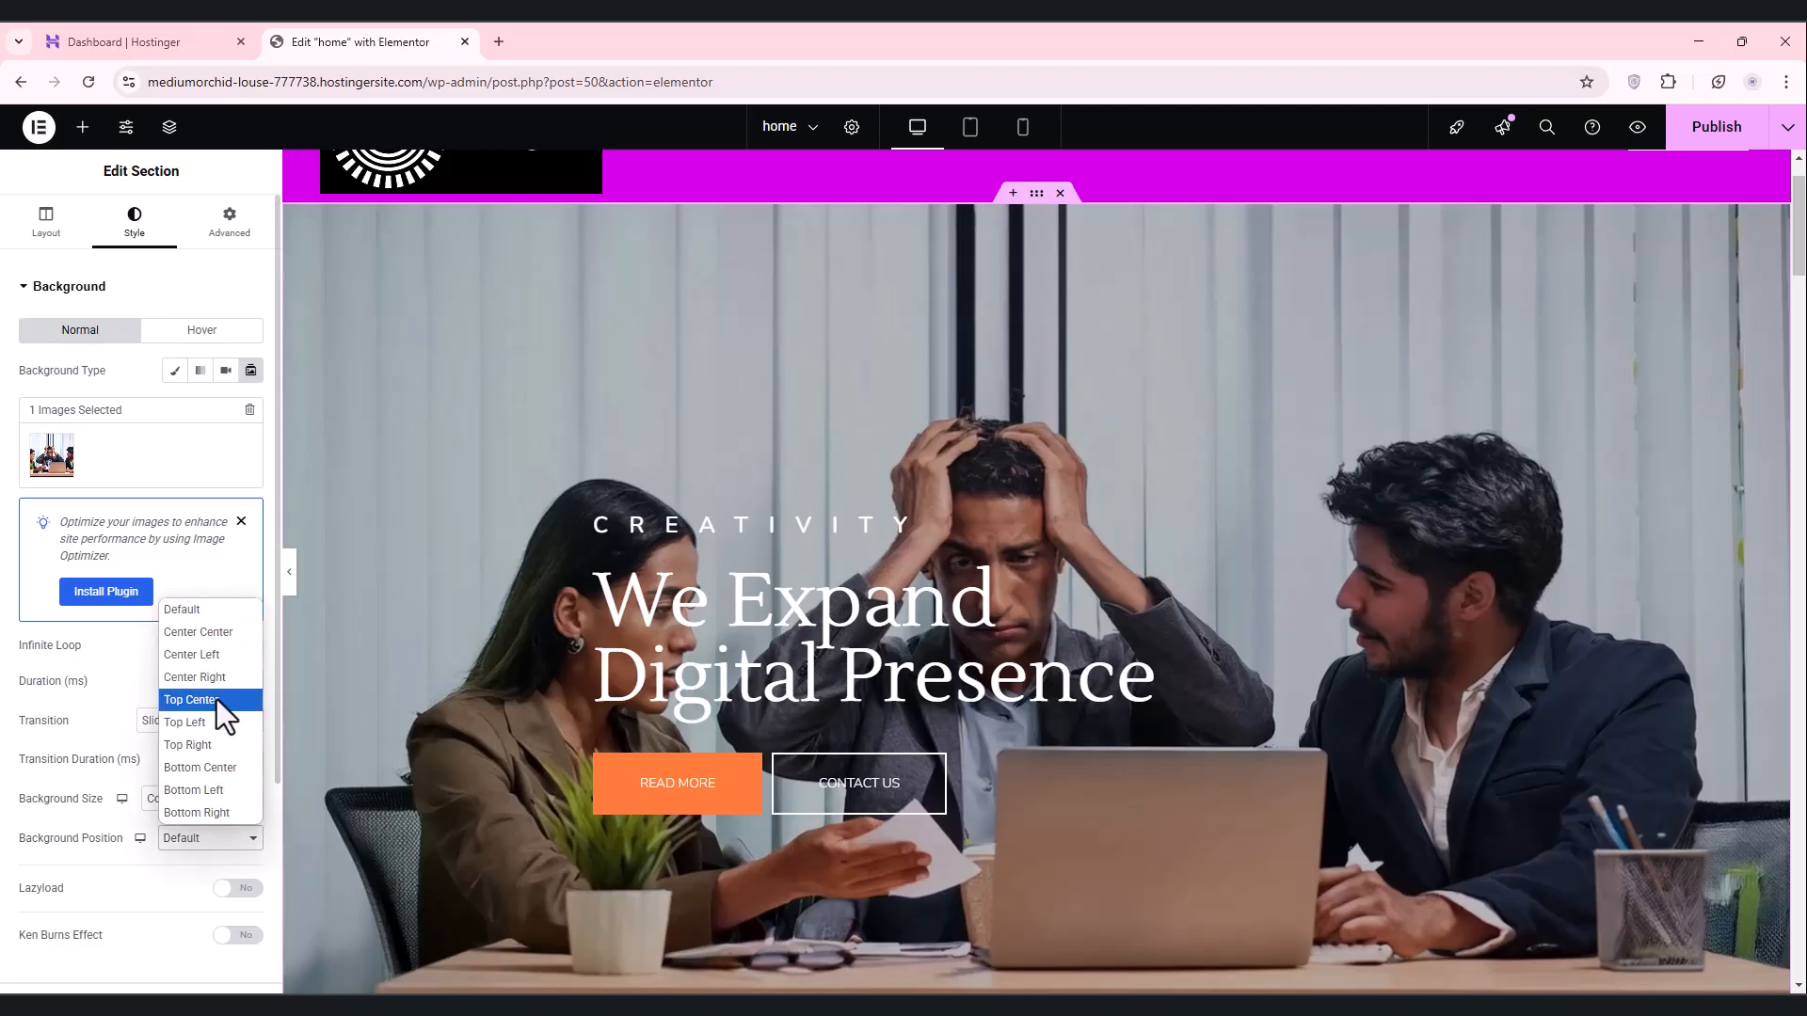
{"action": "left_click", "coordinate": [216, 636]}
Step: Select the main heading, the paragraph and the smaller heading of the Bizkit Team section in turn to inspect their editable text
{"action": "scroll", "coordinate": [765, 397], "scroll_direction": "down", "scroll_amount": 5}
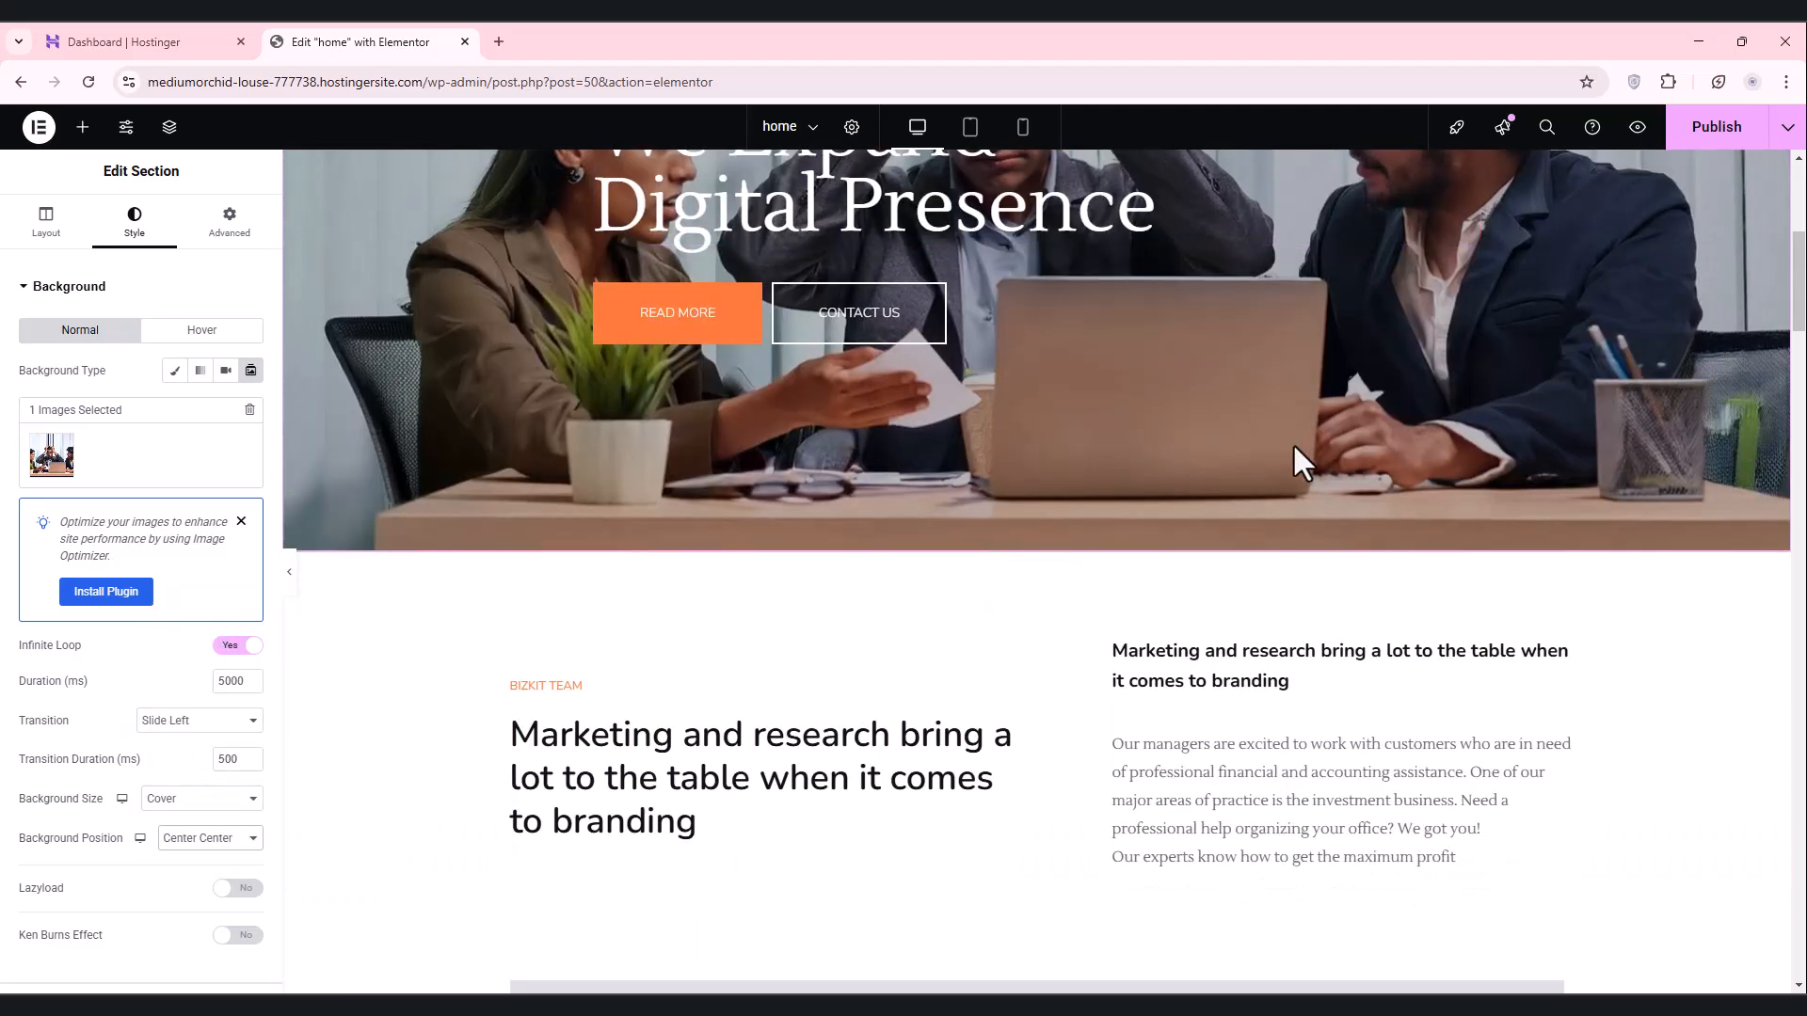
{"action": "scroll", "coordinate": [1294, 448], "scroll_direction": "down", "scroll_amount": 4}
{"action": "left_click", "coordinate": [734, 419]}
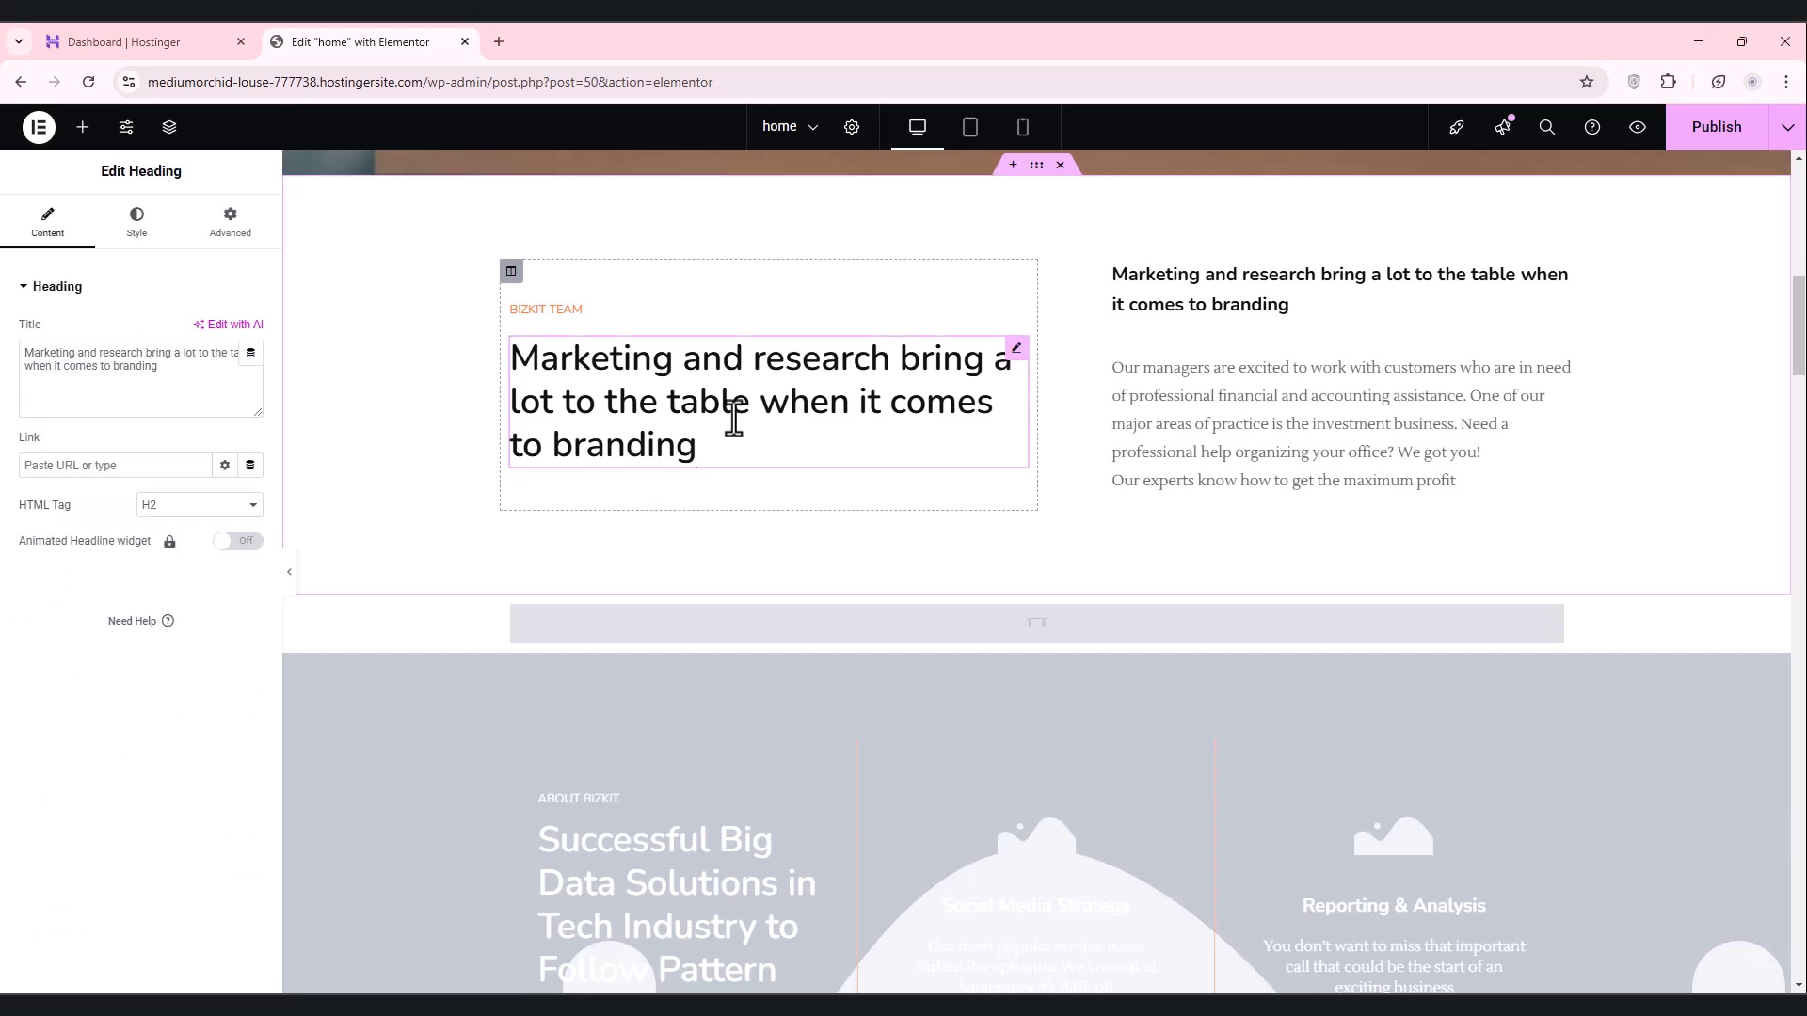
{"action": "left_click", "coordinate": [1302, 405]}
{"action": "left_click", "coordinate": [1244, 282]}
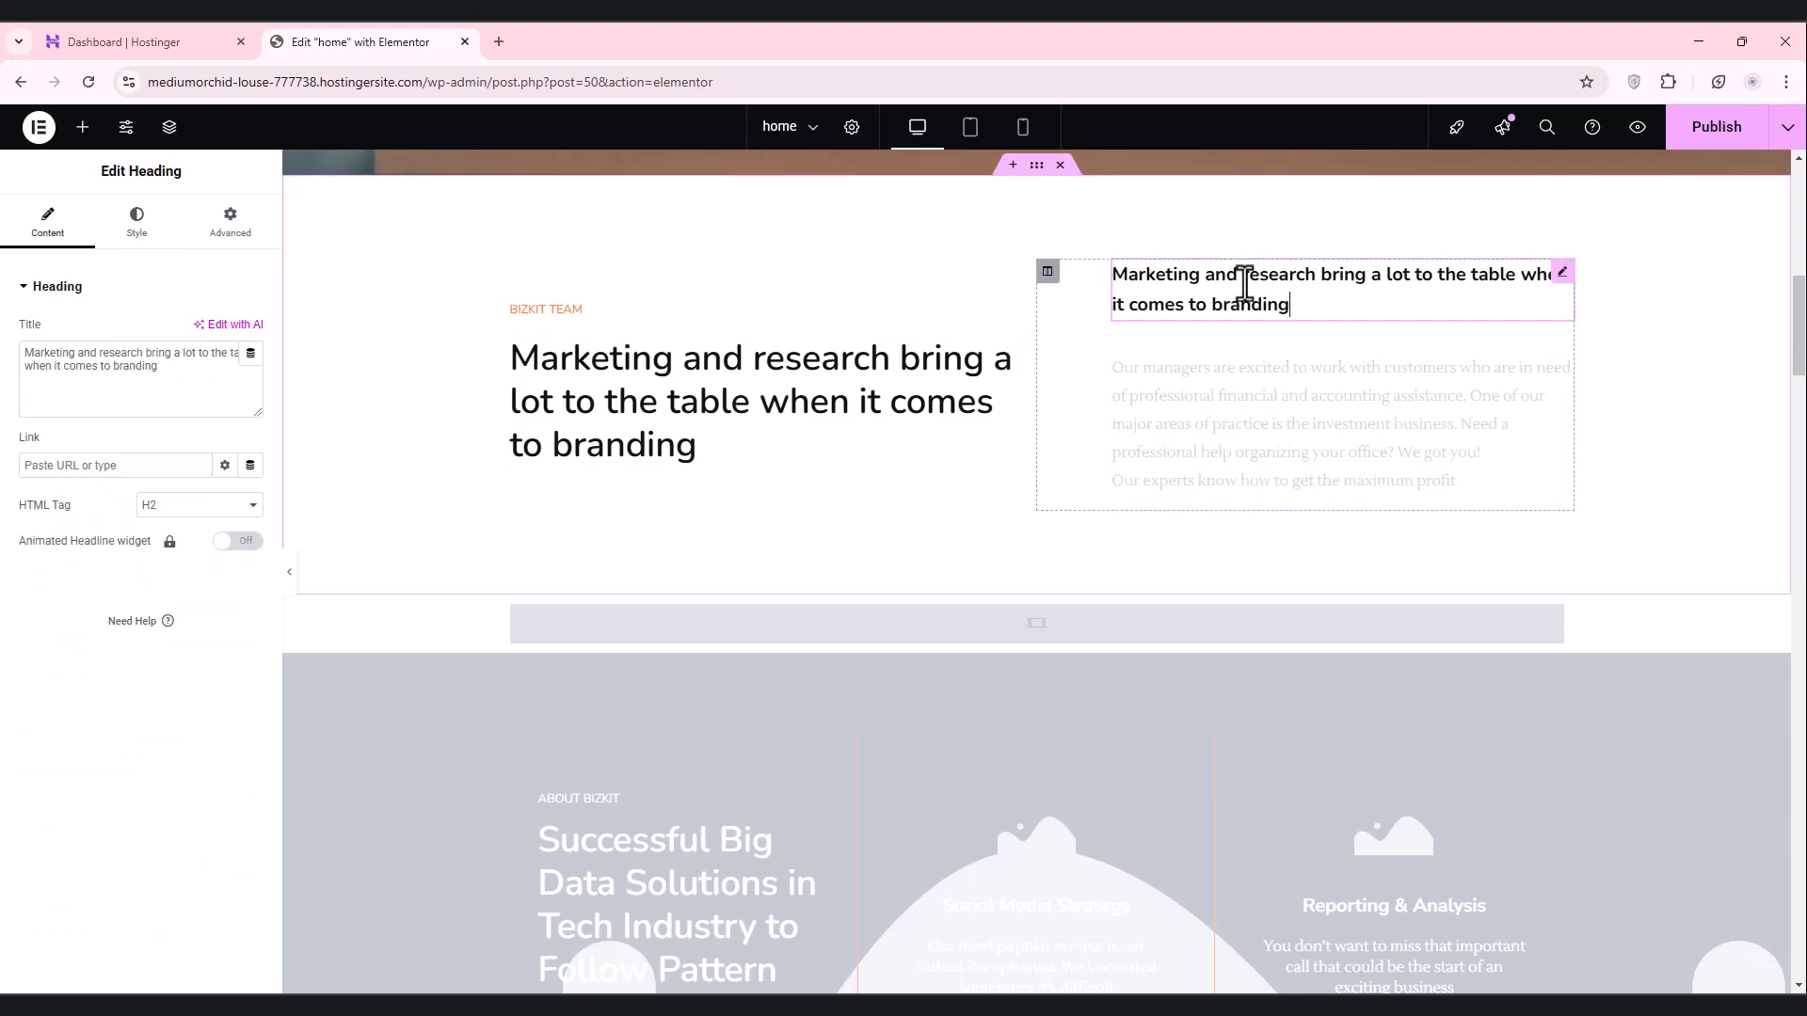
Step: Open the About Bizkit section's background image for replacement and bring up the file picker for an upload
{"action": "scroll", "coordinate": [1193, 393], "scroll_direction": "down", "scroll_amount": 5}
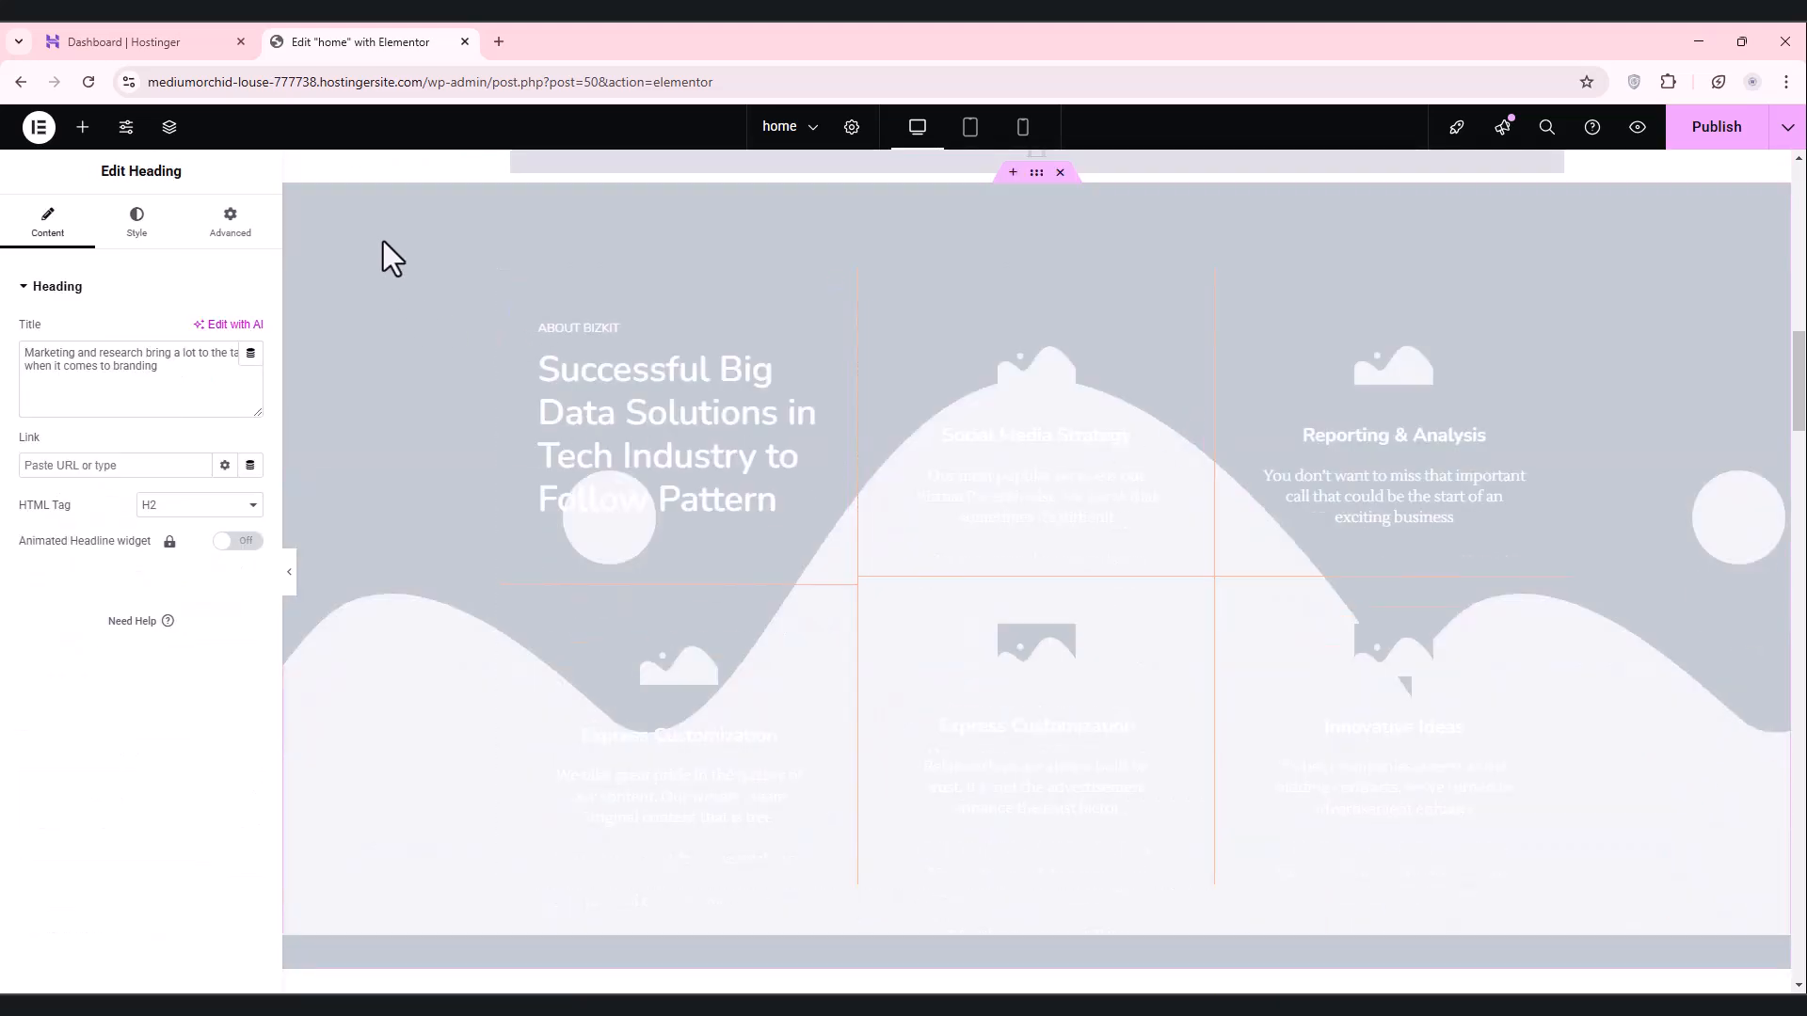
{"action": "left_click", "coordinate": [1037, 173]}
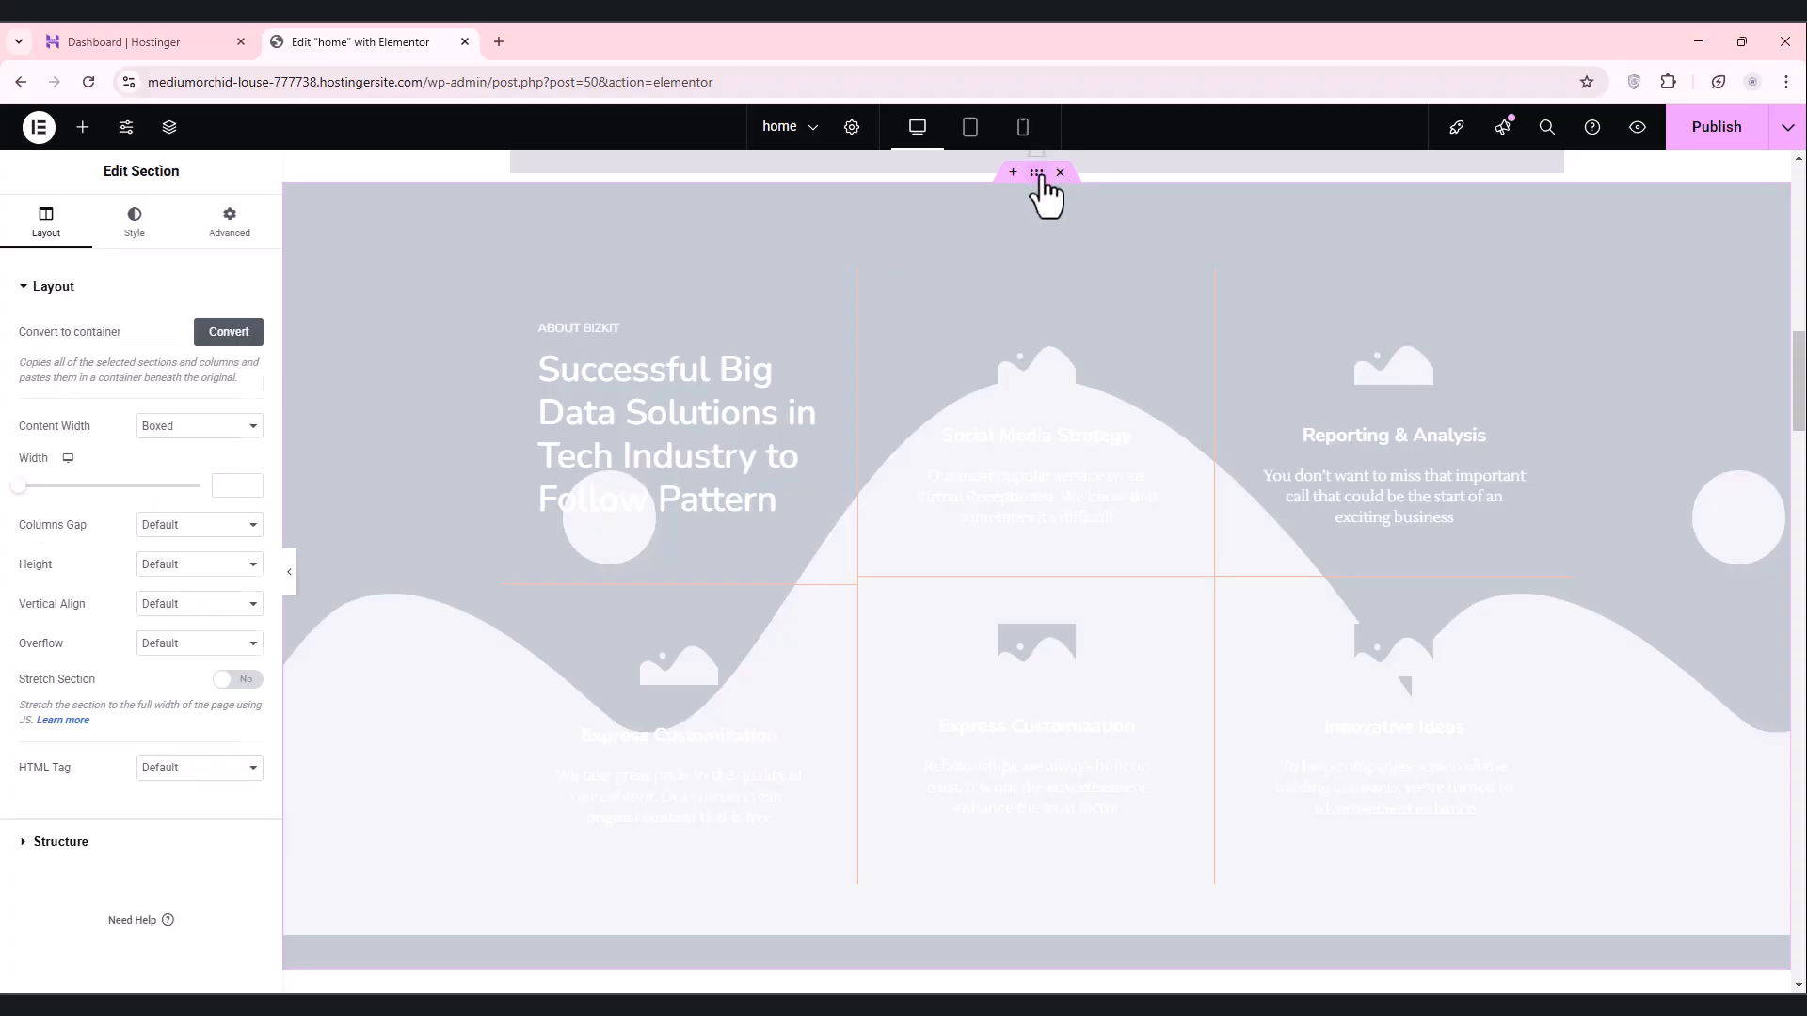
{"action": "left_click", "coordinate": [135, 226]}
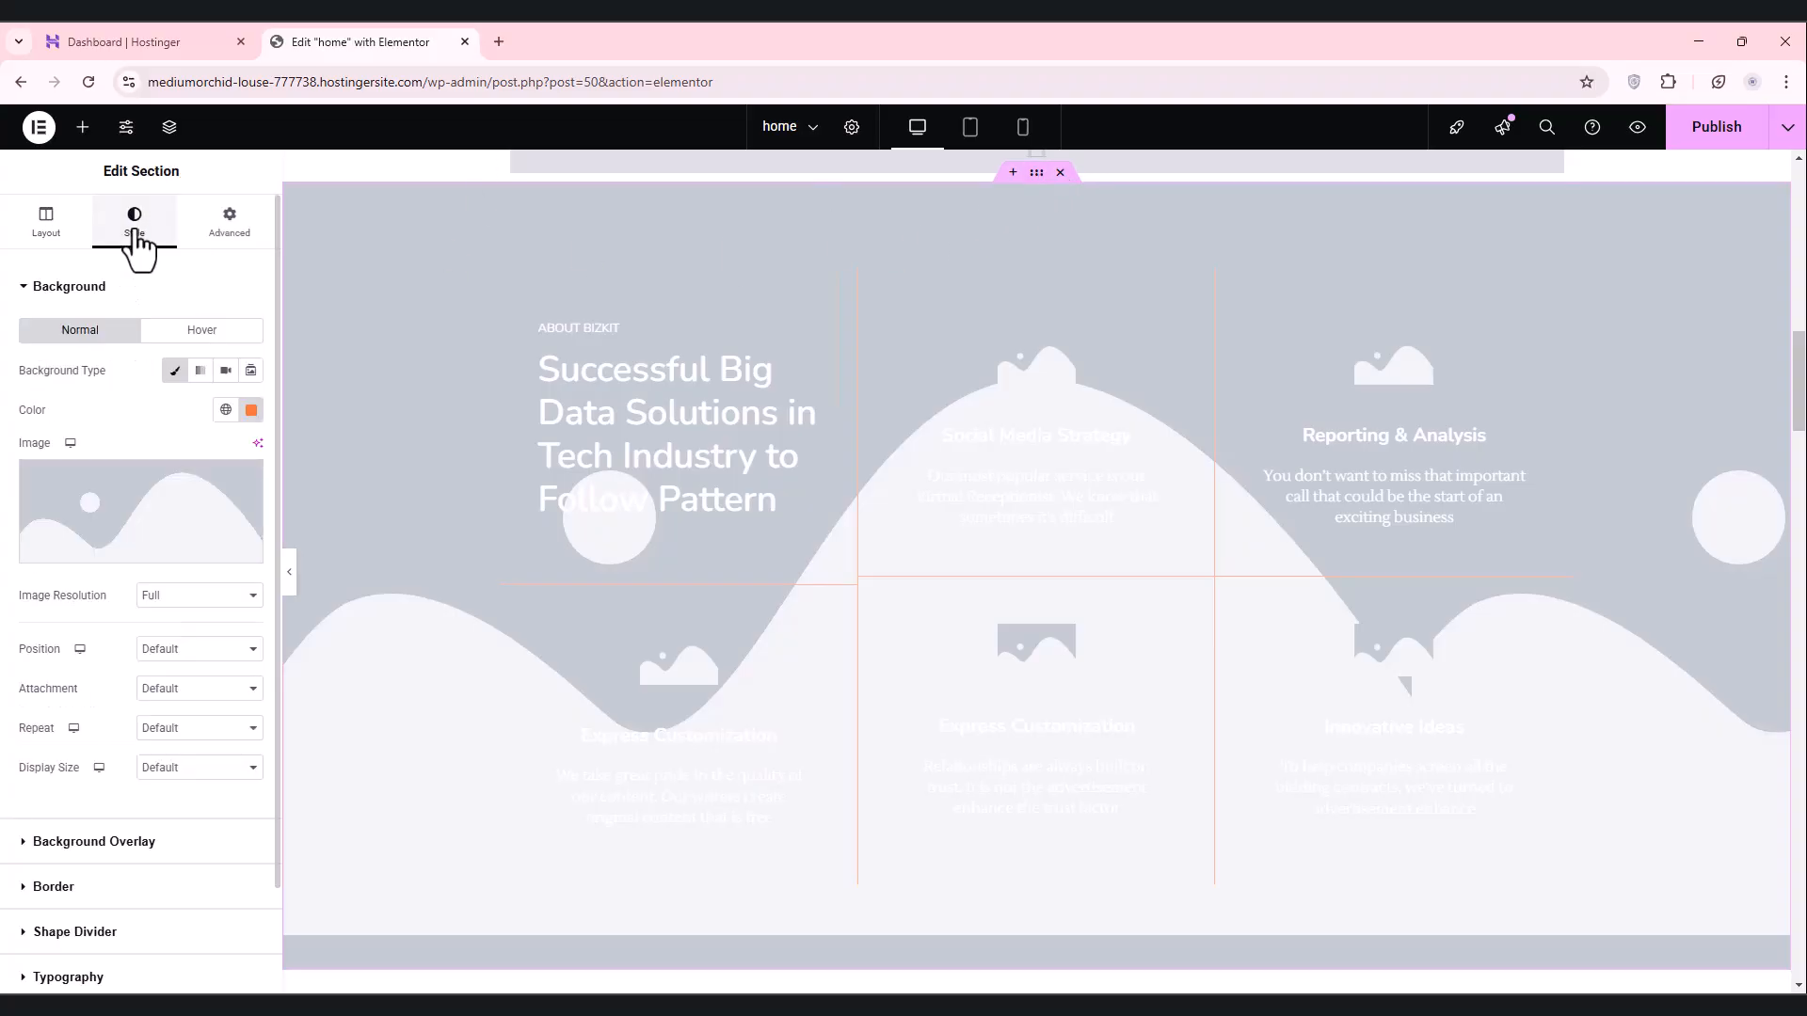
{"action": "left_click", "coordinate": [181, 524]}
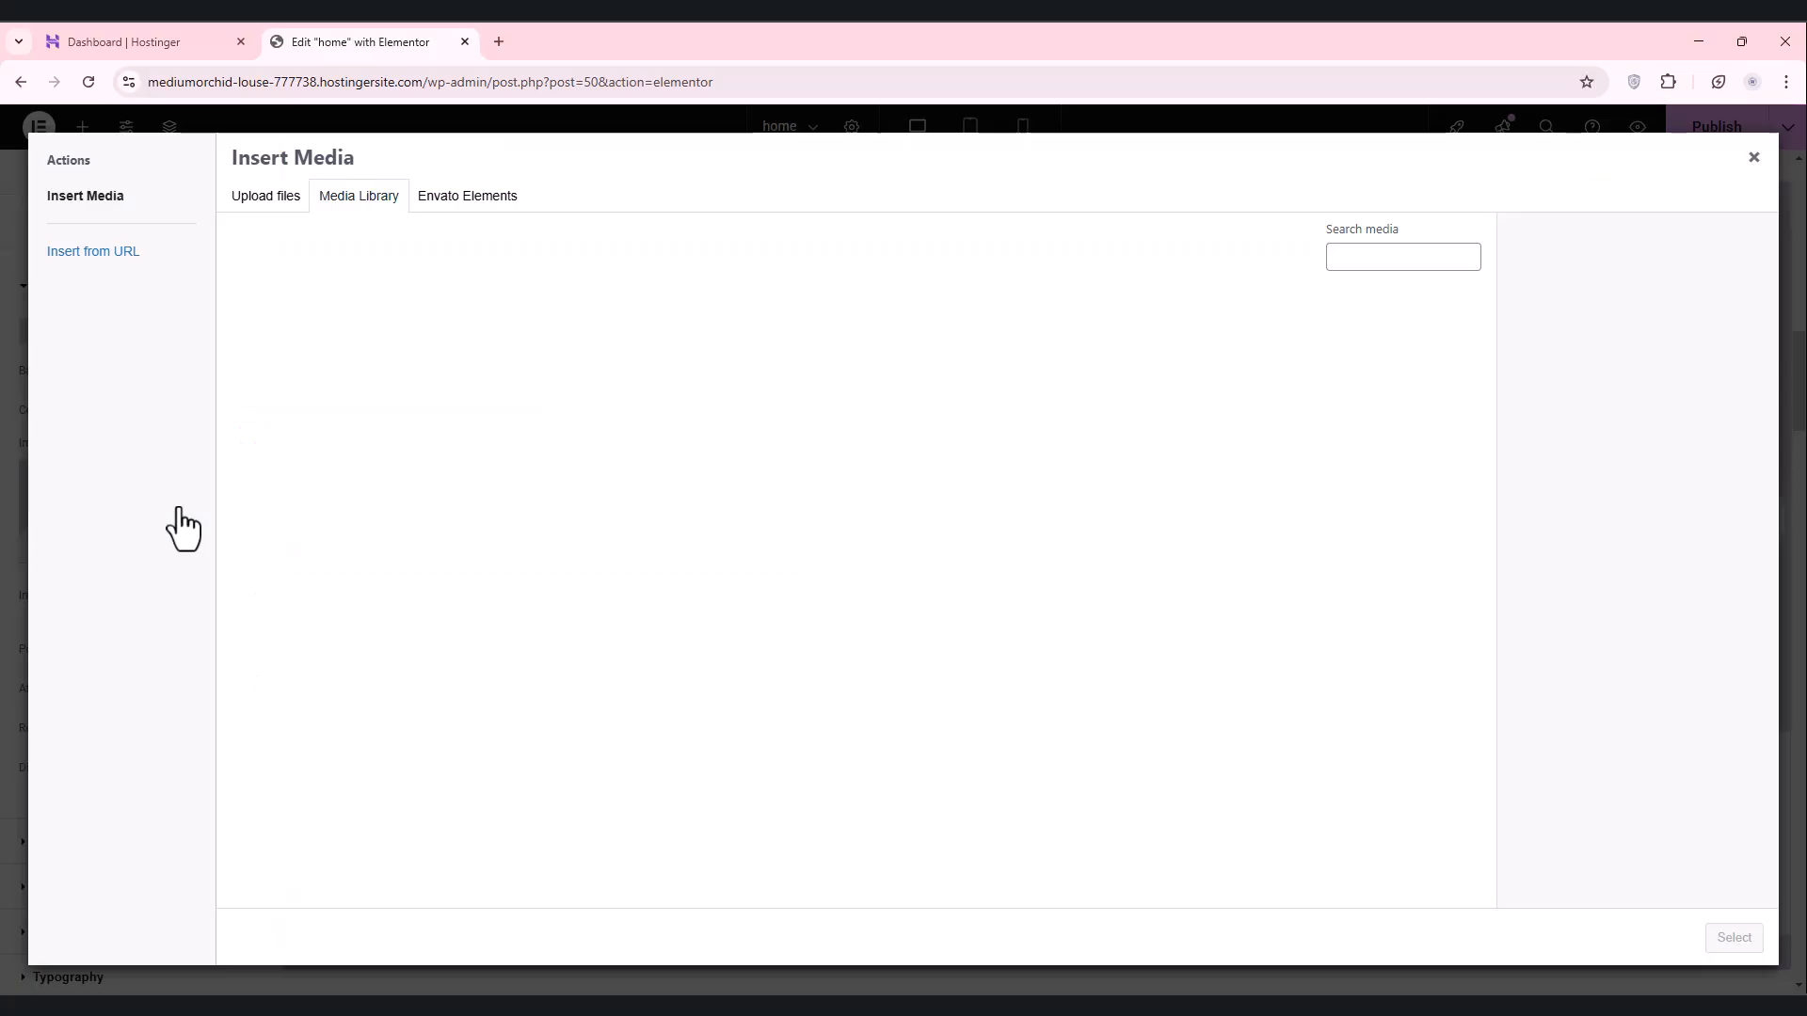
{"action": "left_click", "coordinate": [252, 198]}
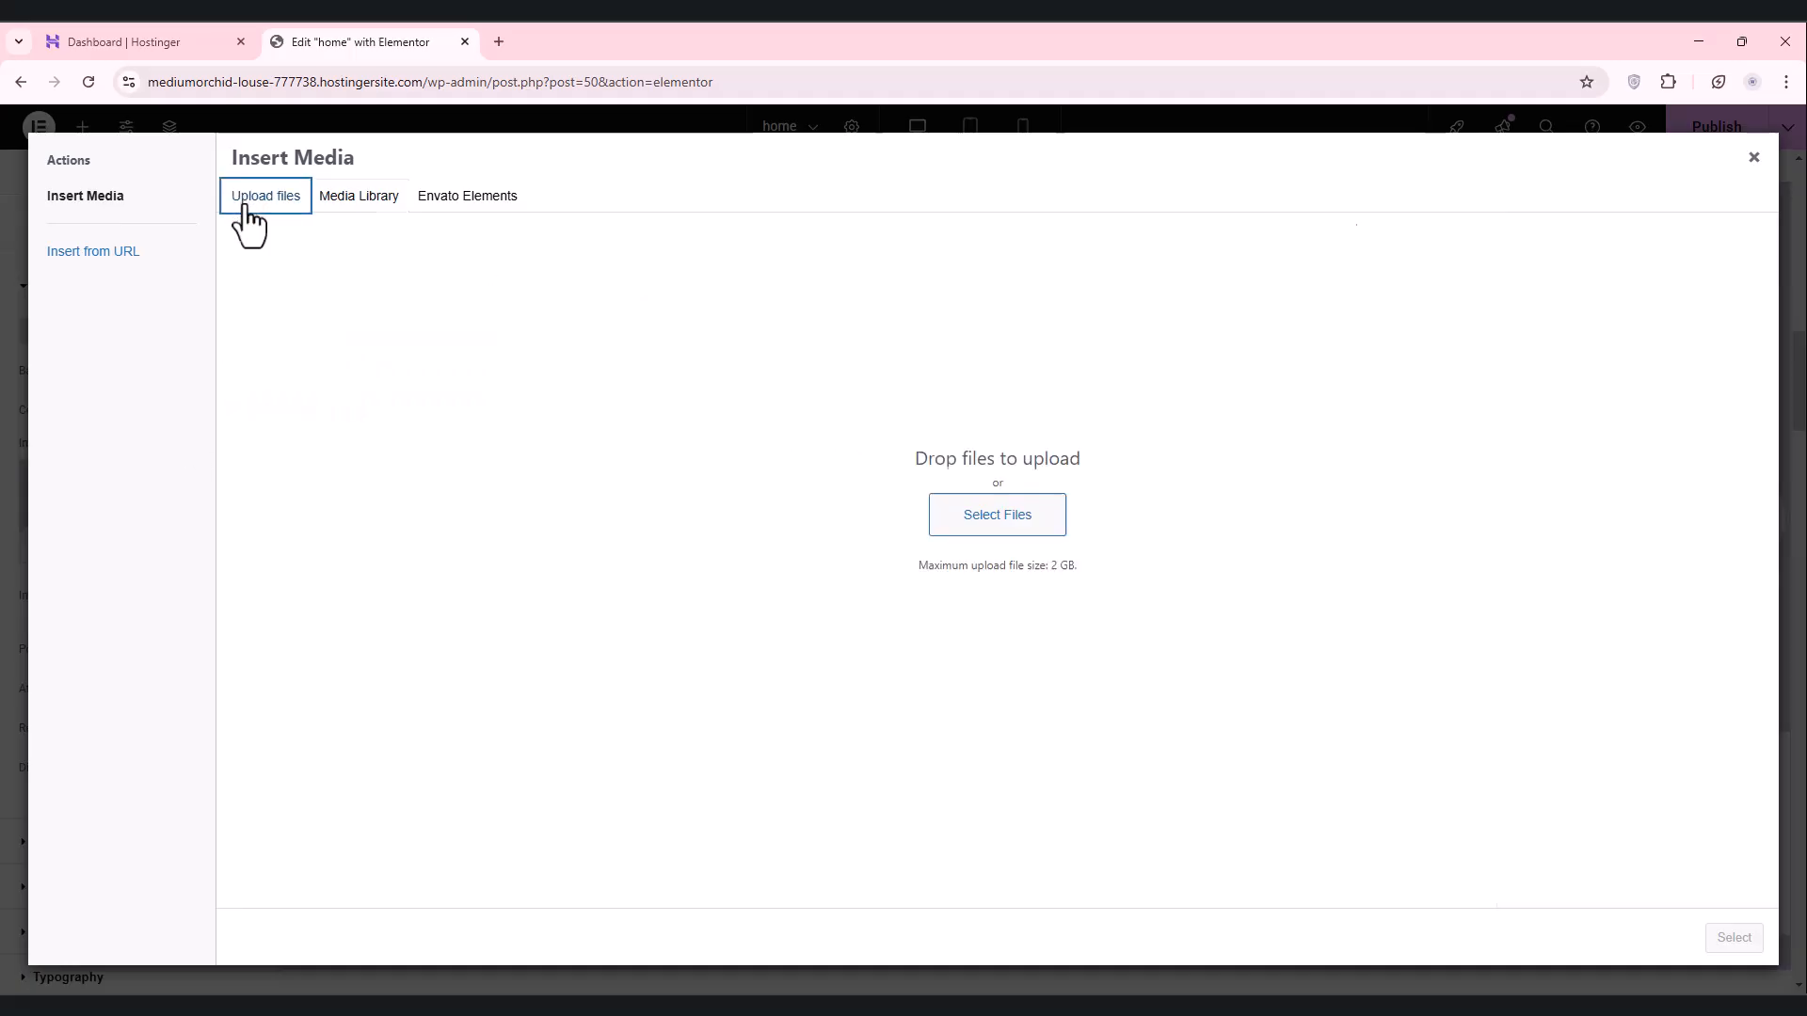
{"action": "left_click", "coordinate": [989, 544]}
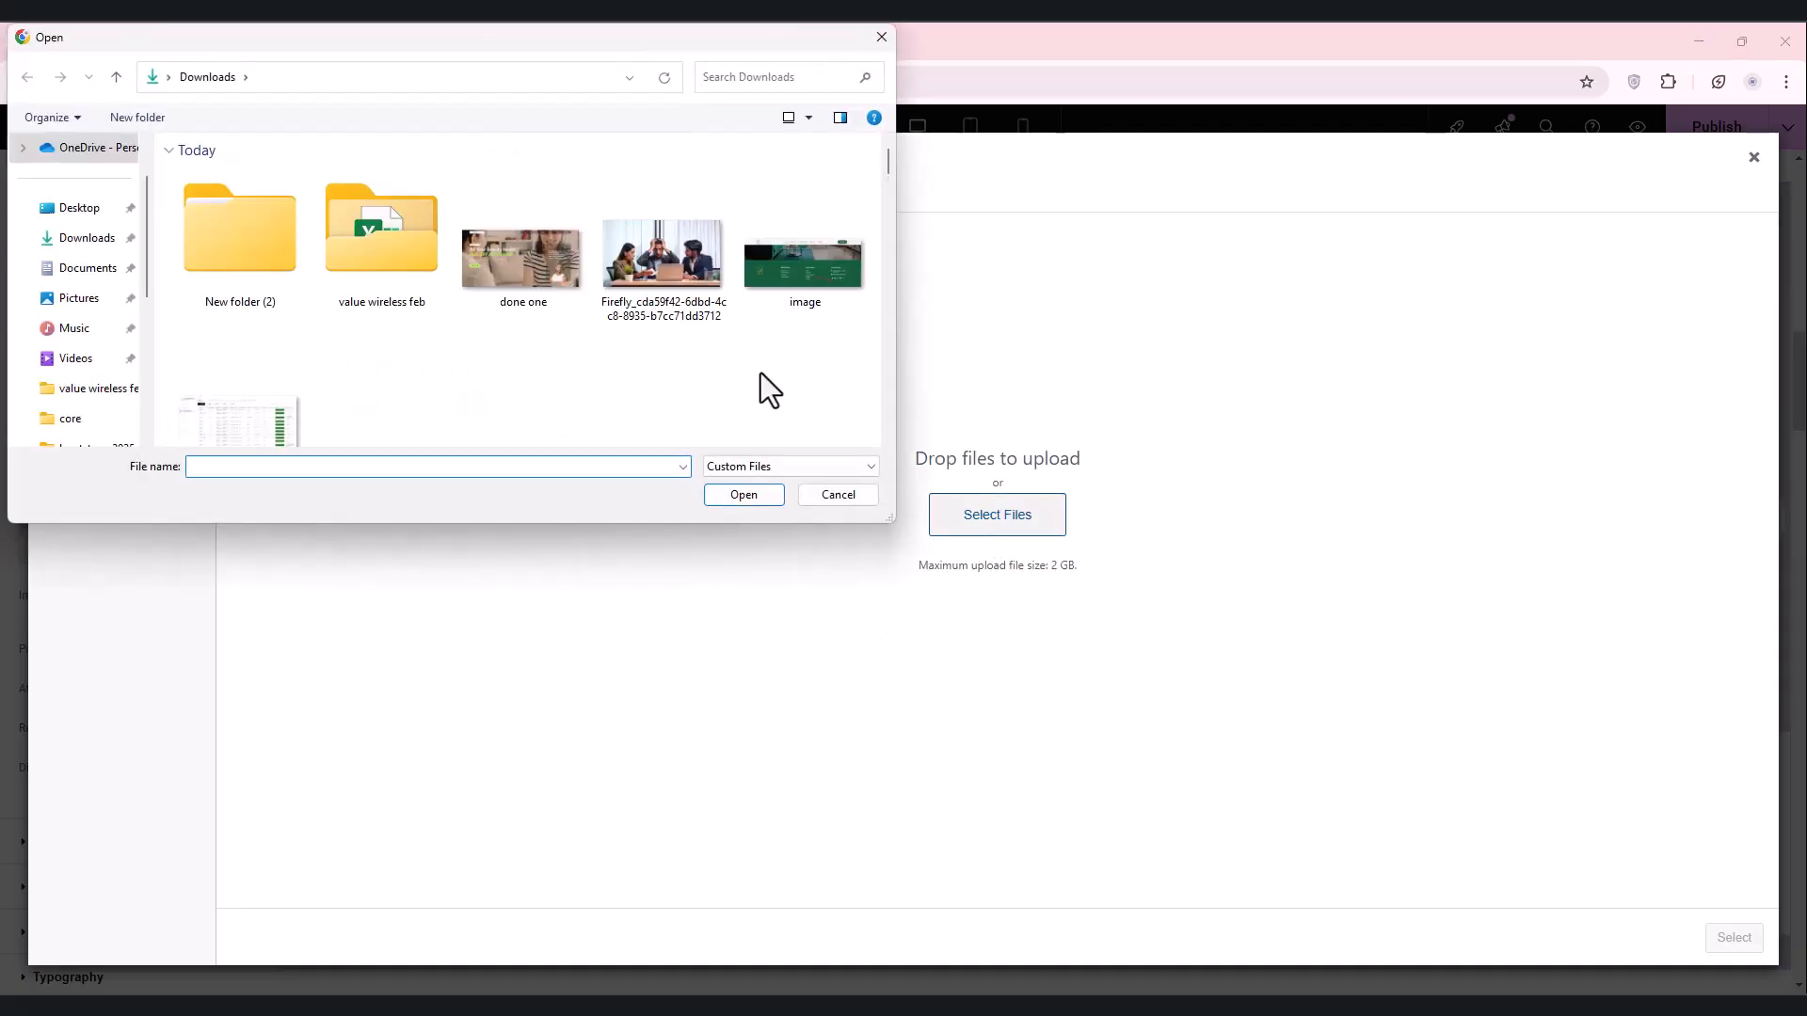
Step: Upload the Firefly photo of a smiling man in a snowy street from Downloads > images and set it as the About Bizkit section's background
{"action": "scroll", "coordinate": [360, 250], "scroll_direction": "down", "scroll_amount": 1}
{"action": "scroll", "coordinate": [352, 271], "scroll_direction": "down", "scroll_amount": 4}
{"action": "scroll", "coordinate": [352, 273], "scroll_direction": "up", "scroll_amount": 2}
{"action": "scroll", "coordinate": [352, 273], "scroll_direction": "down", "scroll_amount": 6}
{"action": "scroll", "coordinate": [352, 273], "scroll_direction": "up", "scroll_amount": 10}
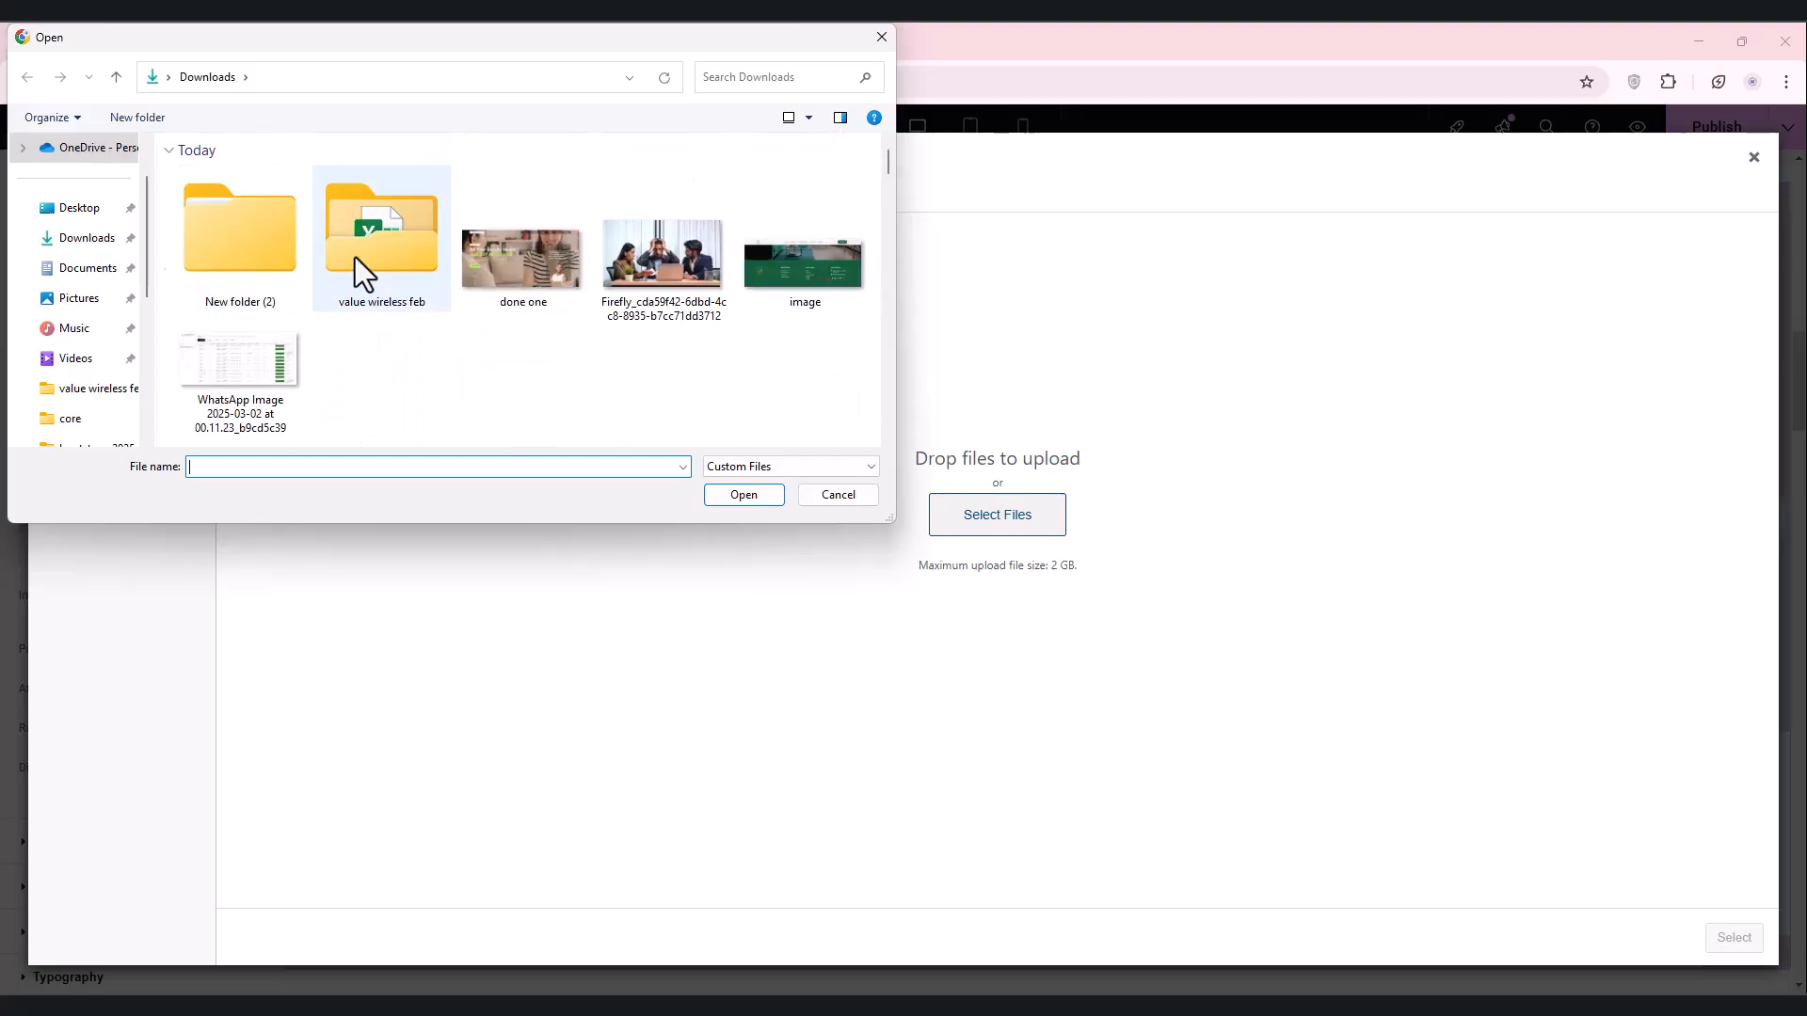
{"action": "scroll", "coordinate": [355, 266], "scroll_direction": "down", "scroll_amount": 8}
{"action": "double_click", "coordinate": [494, 397]}
{"action": "scroll", "coordinate": [405, 277], "scroll_direction": "down", "scroll_amount": 5}
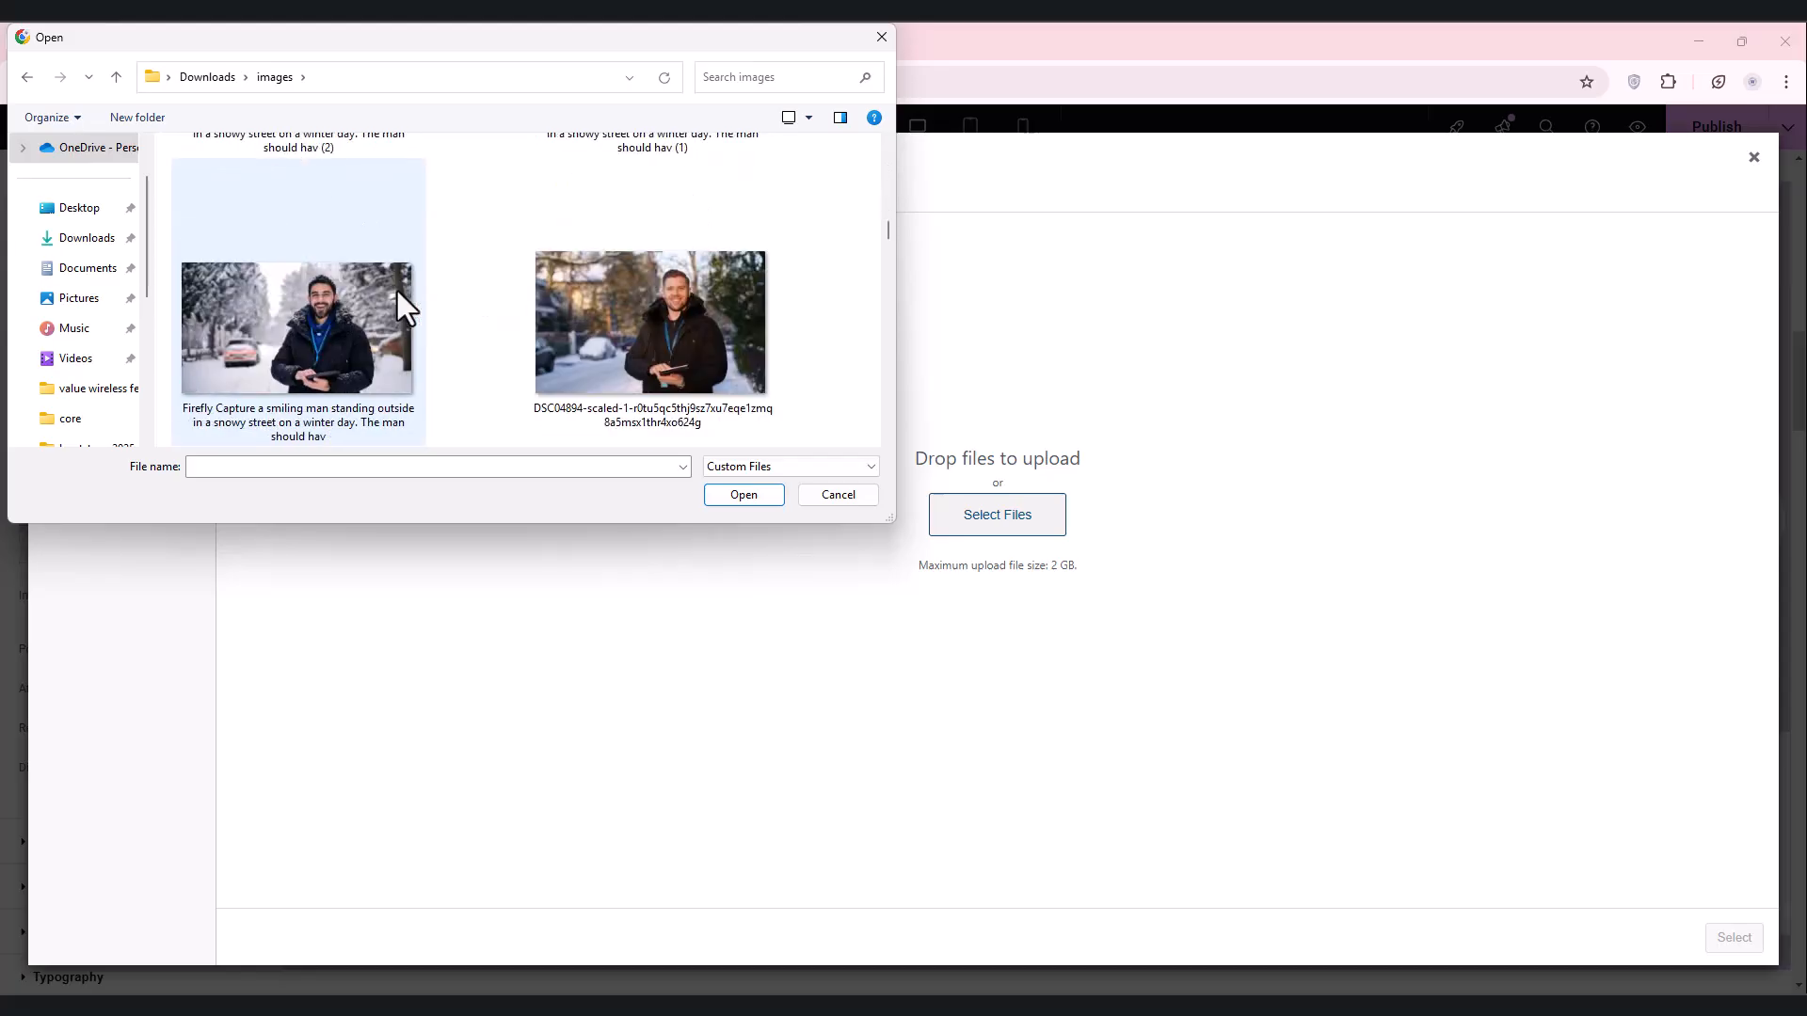
{"action": "scroll", "coordinate": [307, 295], "scroll_direction": "up", "scroll_amount": 2}
{"action": "scroll", "coordinate": [307, 244], "scroll_direction": "down", "scroll_amount": 3}
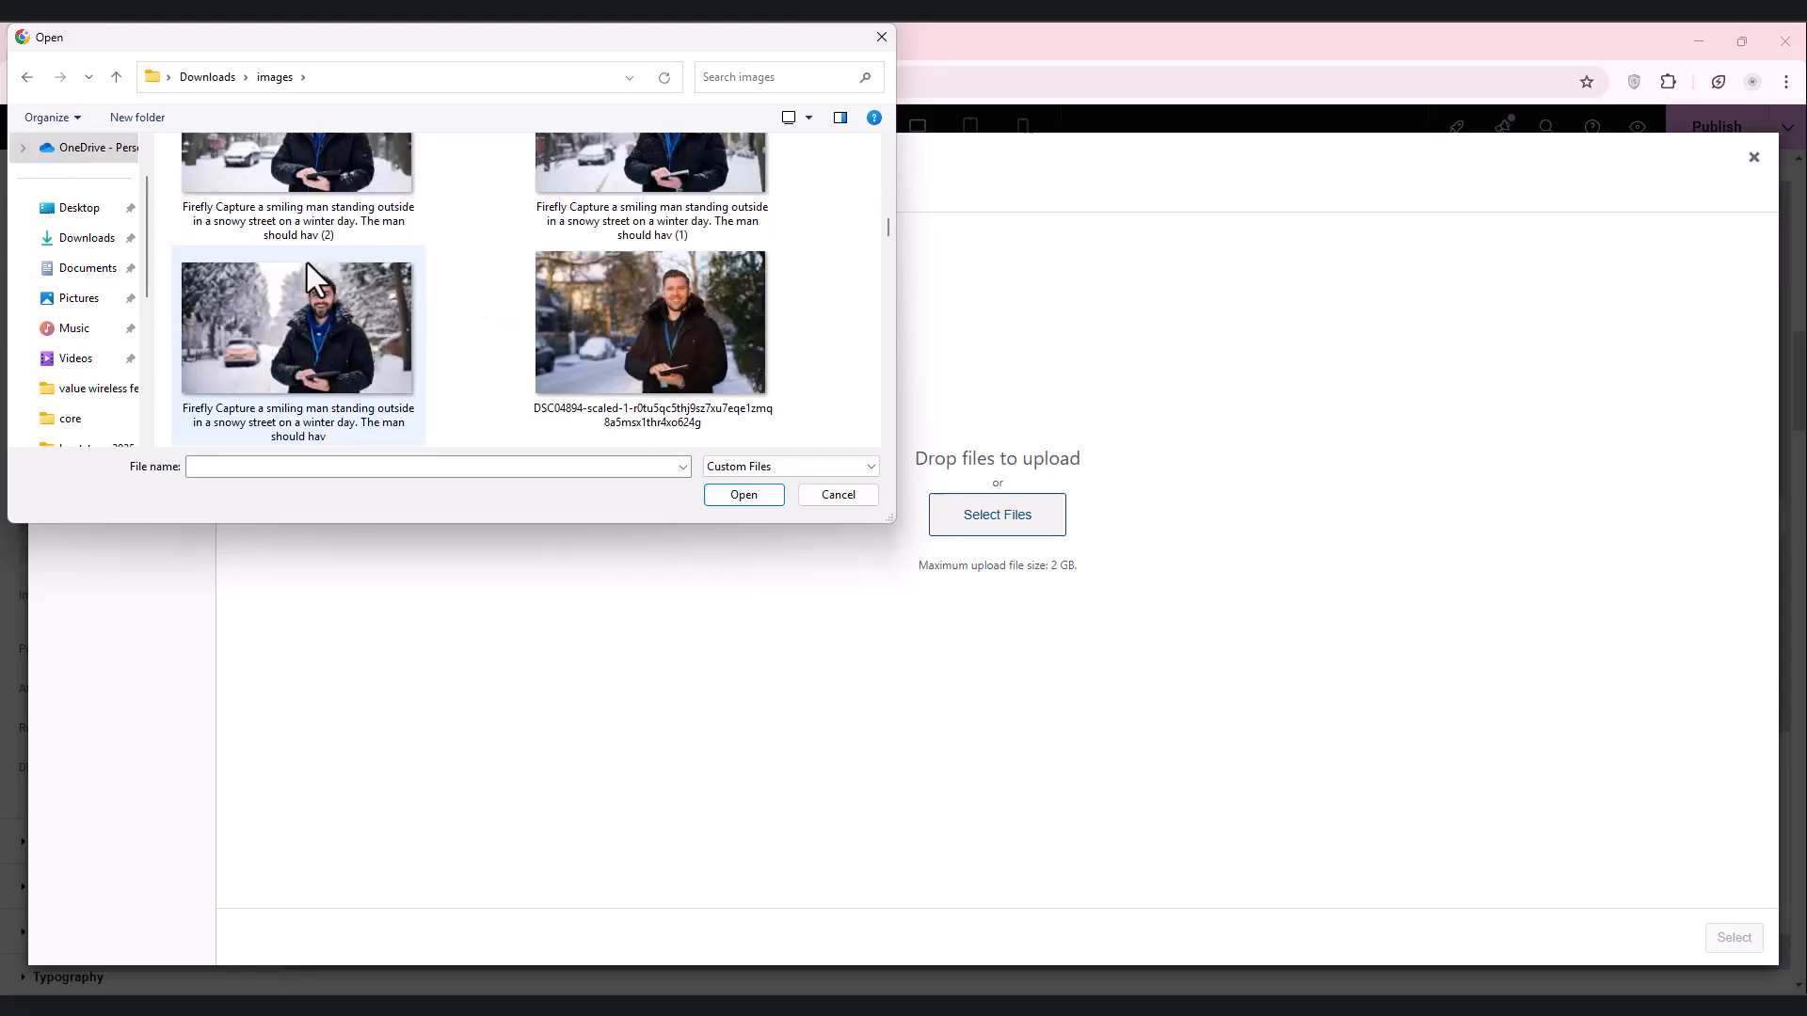
{"action": "double_click", "coordinate": [320, 311]}
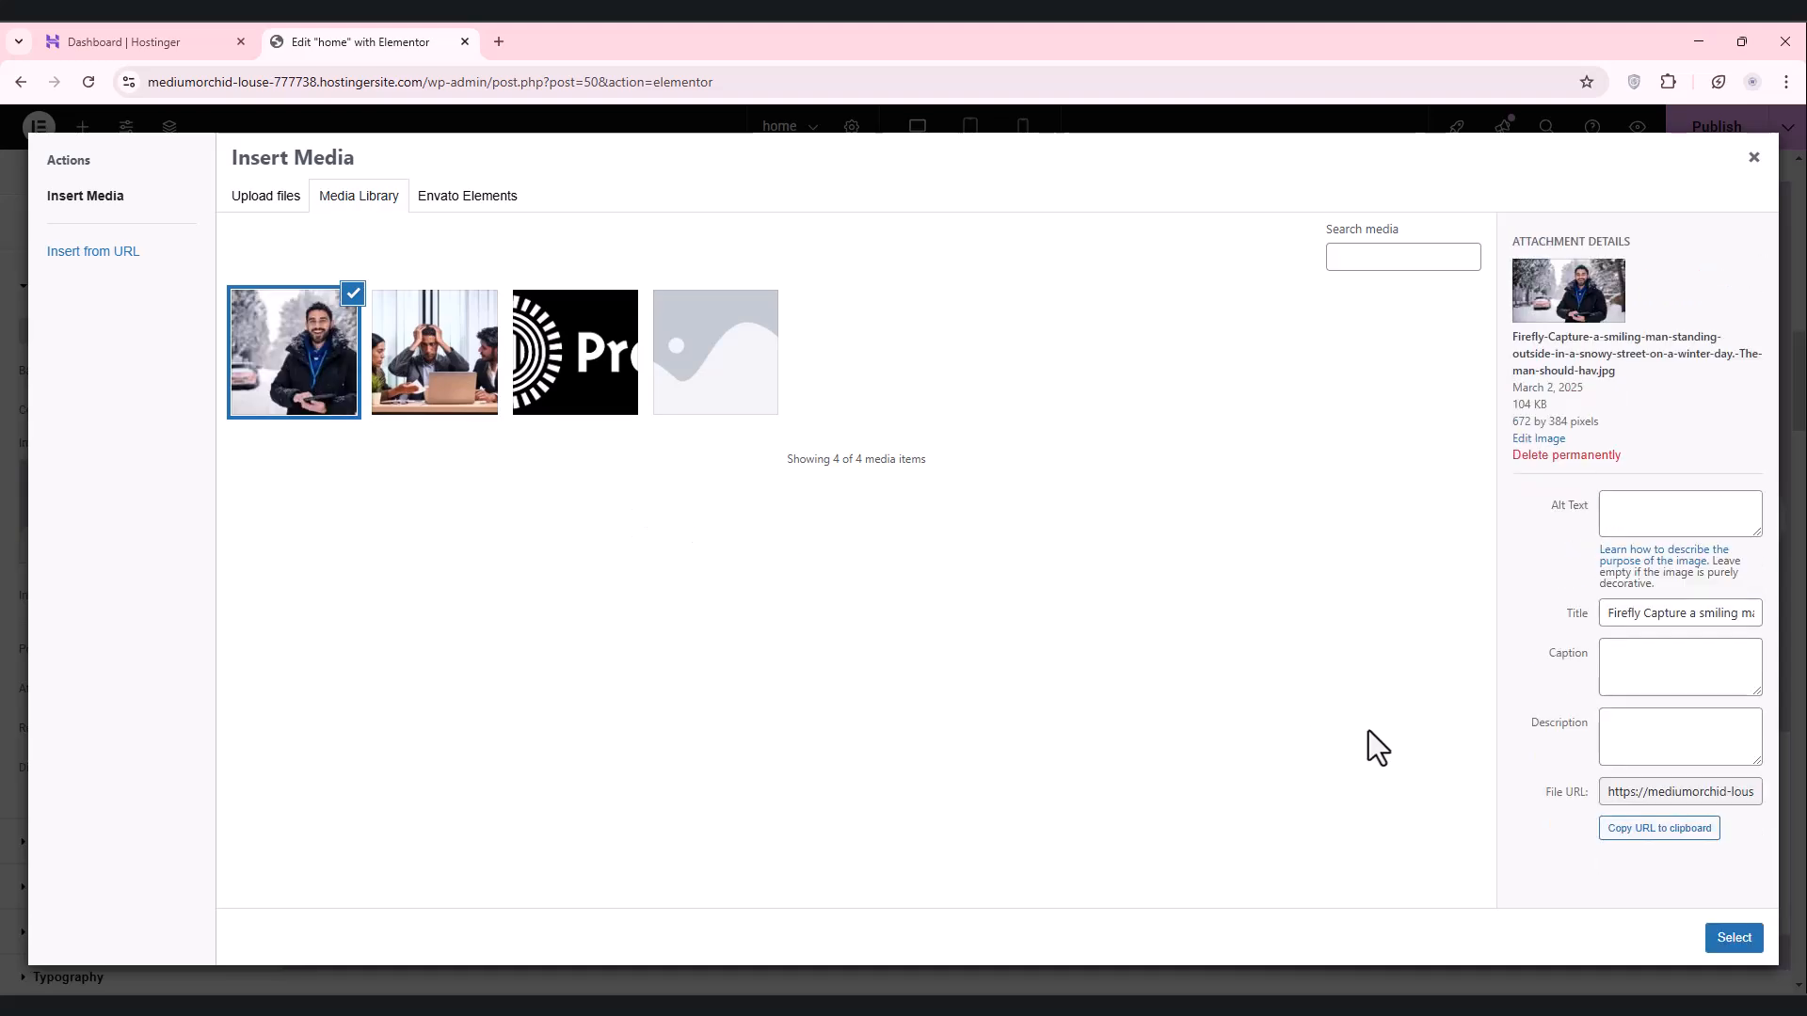
{"action": "left_click", "coordinate": [1728, 940]}
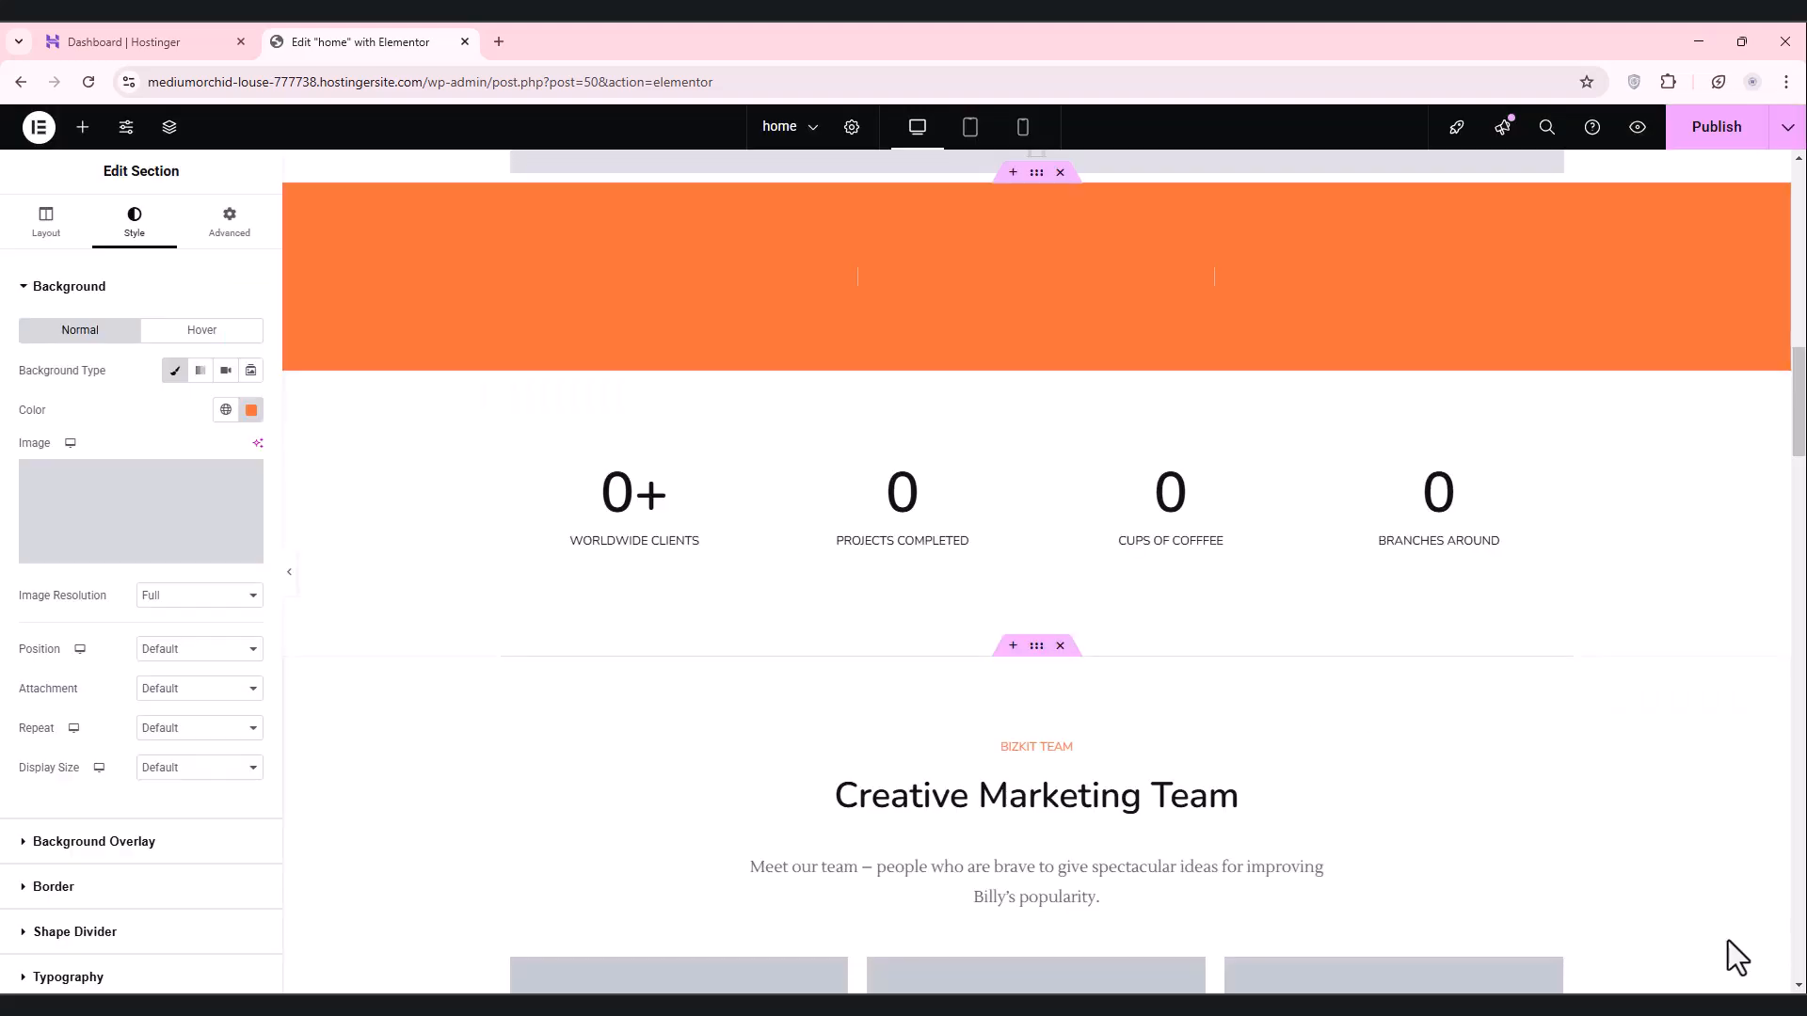
Step: Set the About Bizkit background image's display size to Cover and its repeat to No-repeat
{"action": "scroll", "coordinate": [1473, 764], "scroll_direction": "up", "scroll_amount": 2}
{"action": "scroll", "coordinate": [1471, 765], "scroll_direction": "down", "scroll_amount": 4}
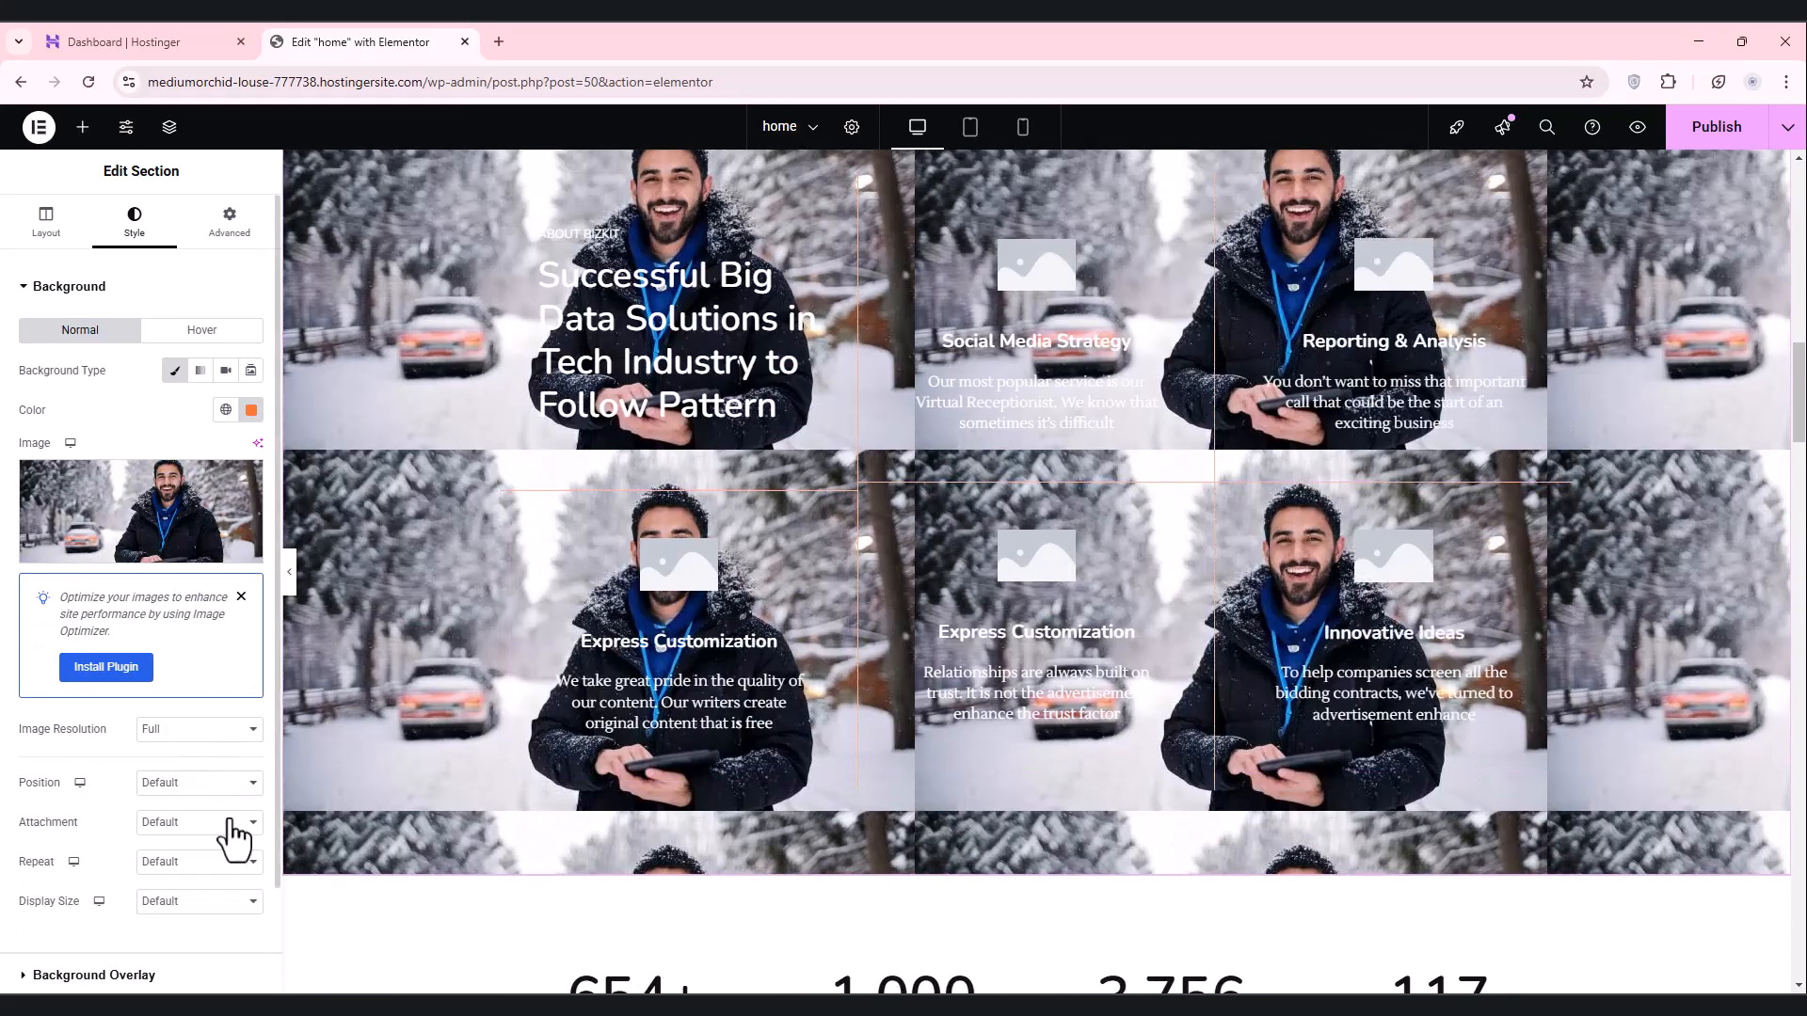
{"action": "scroll", "coordinate": [184, 824], "scroll_direction": "down", "scroll_amount": 1}
{"action": "left_click", "coordinate": [168, 816]}
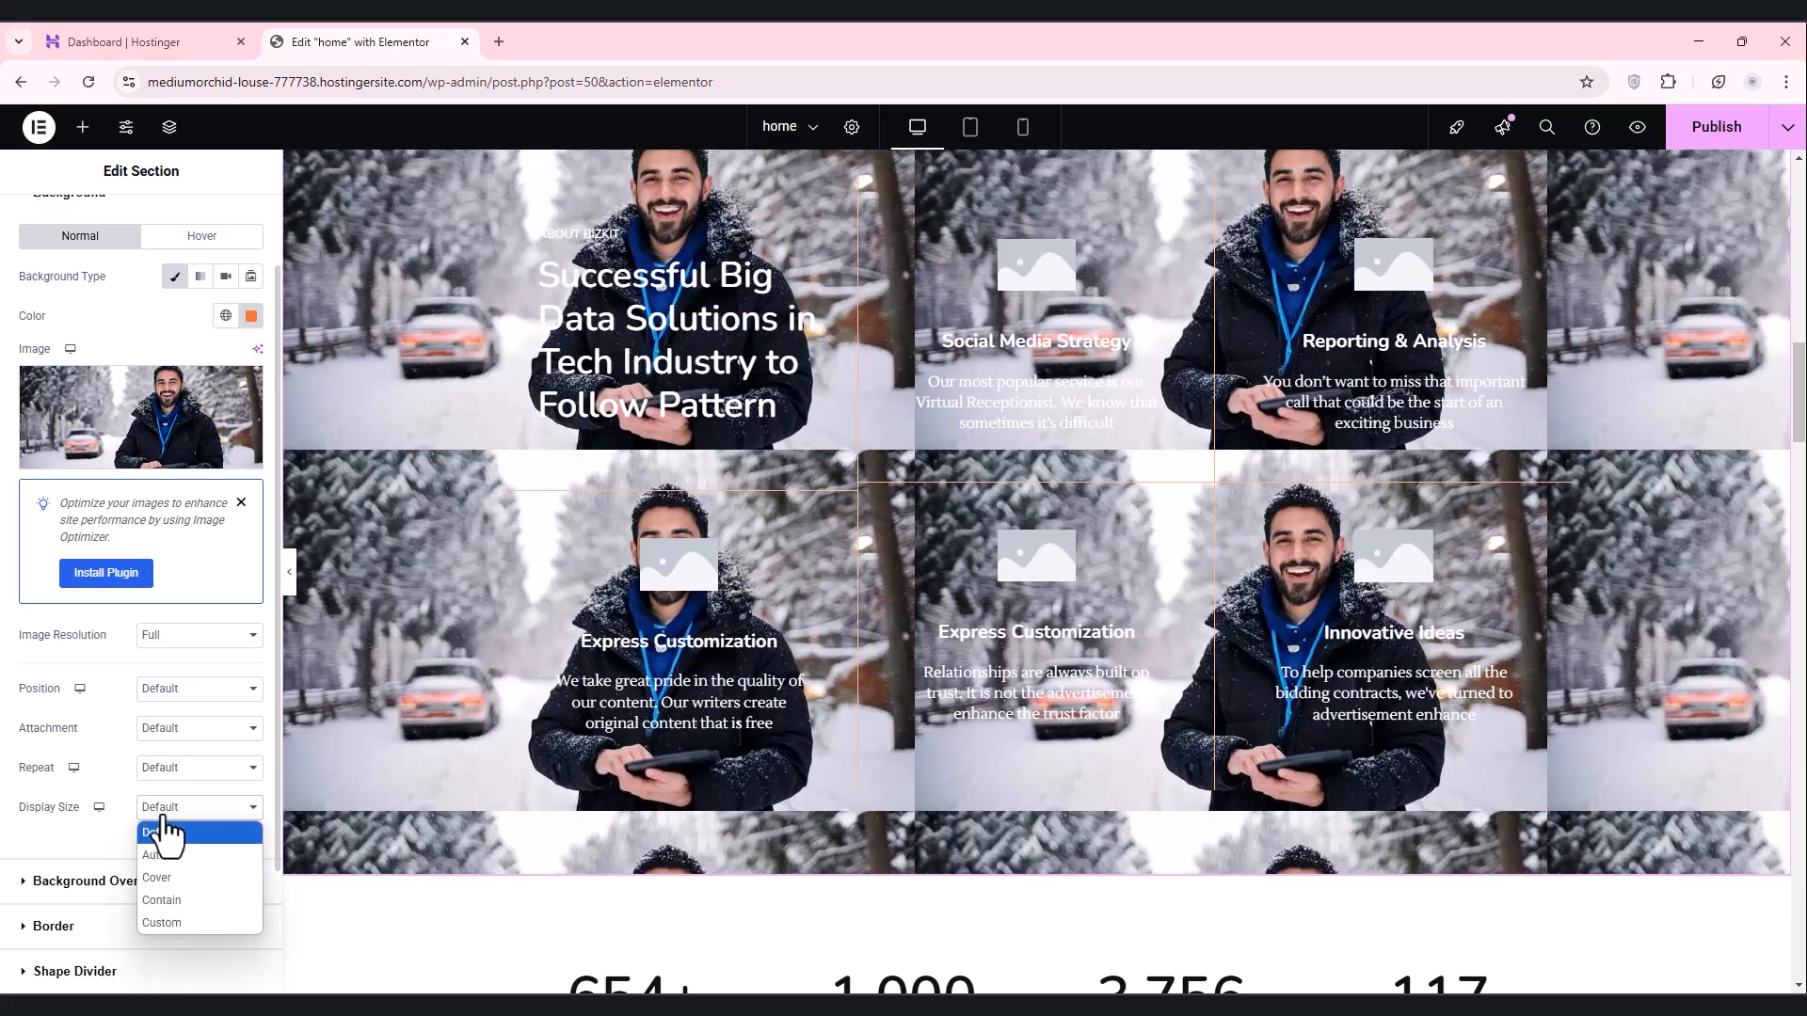
{"action": "left_click", "coordinate": [162, 877]}
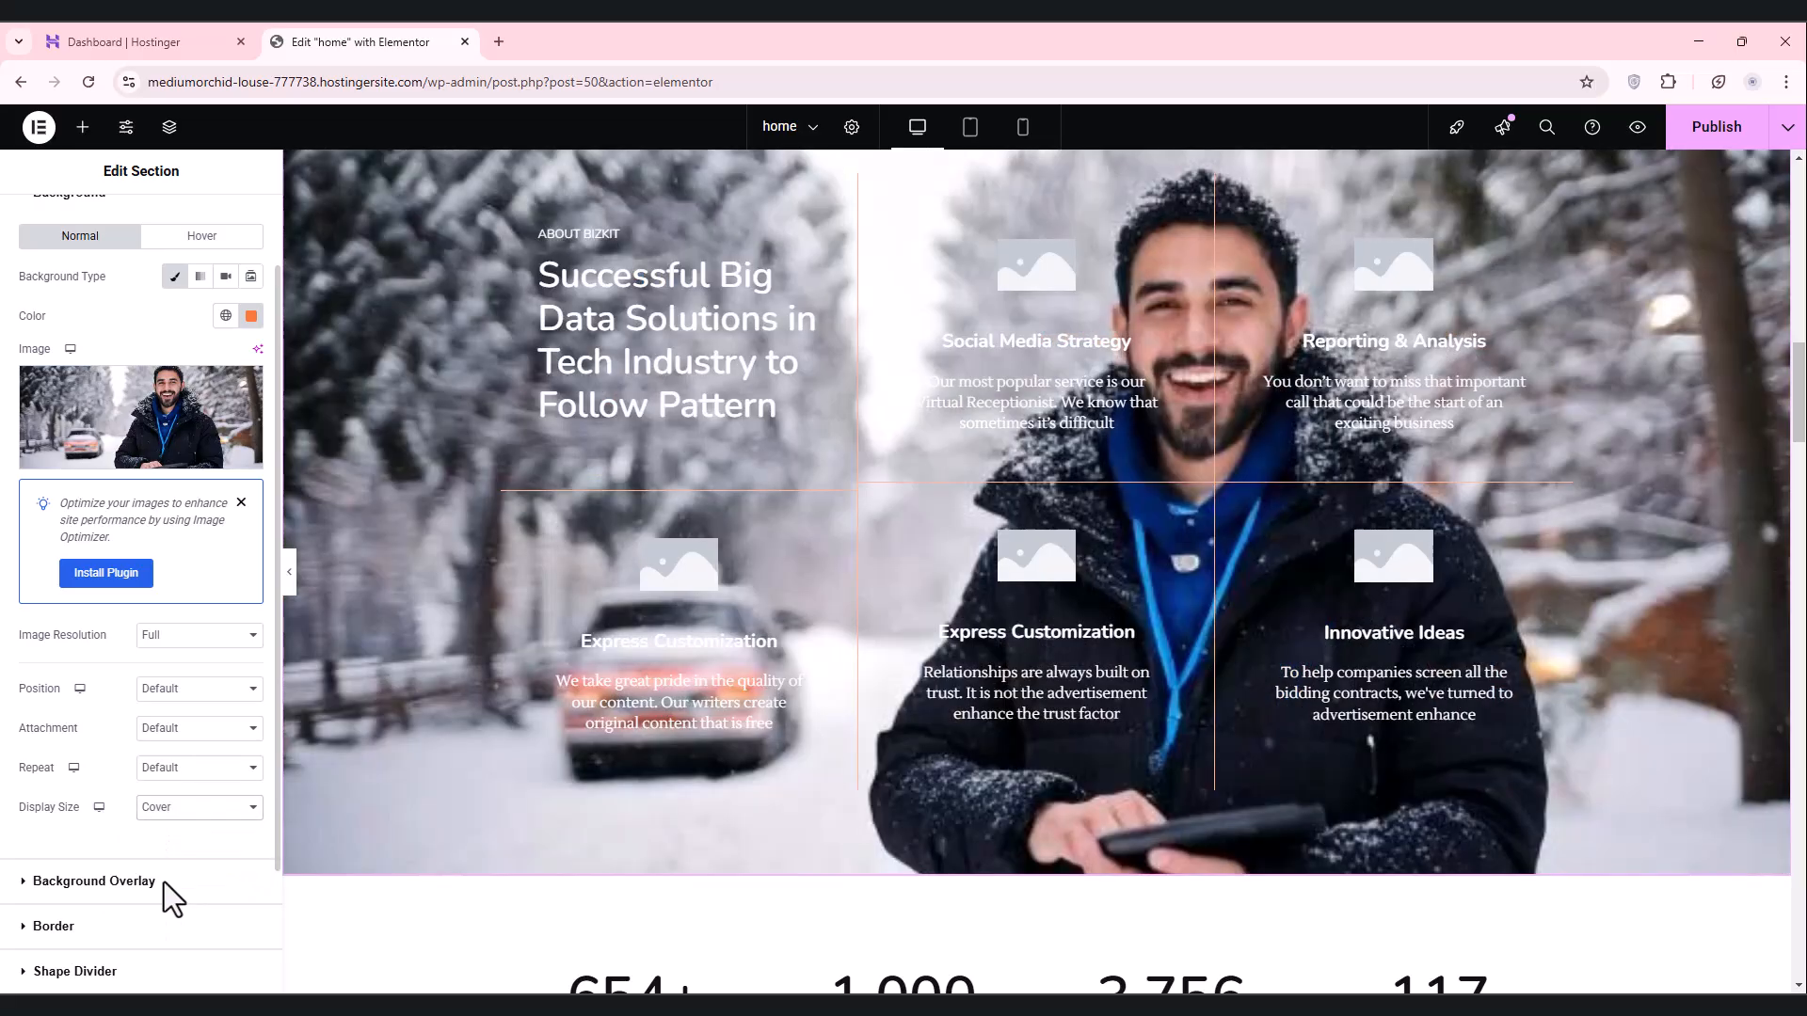
{"action": "scroll", "coordinate": [768, 471], "scroll_direction": "up", "scroll_amount": 2}
{"action": "left_click", "coordinate": [172, 767]}
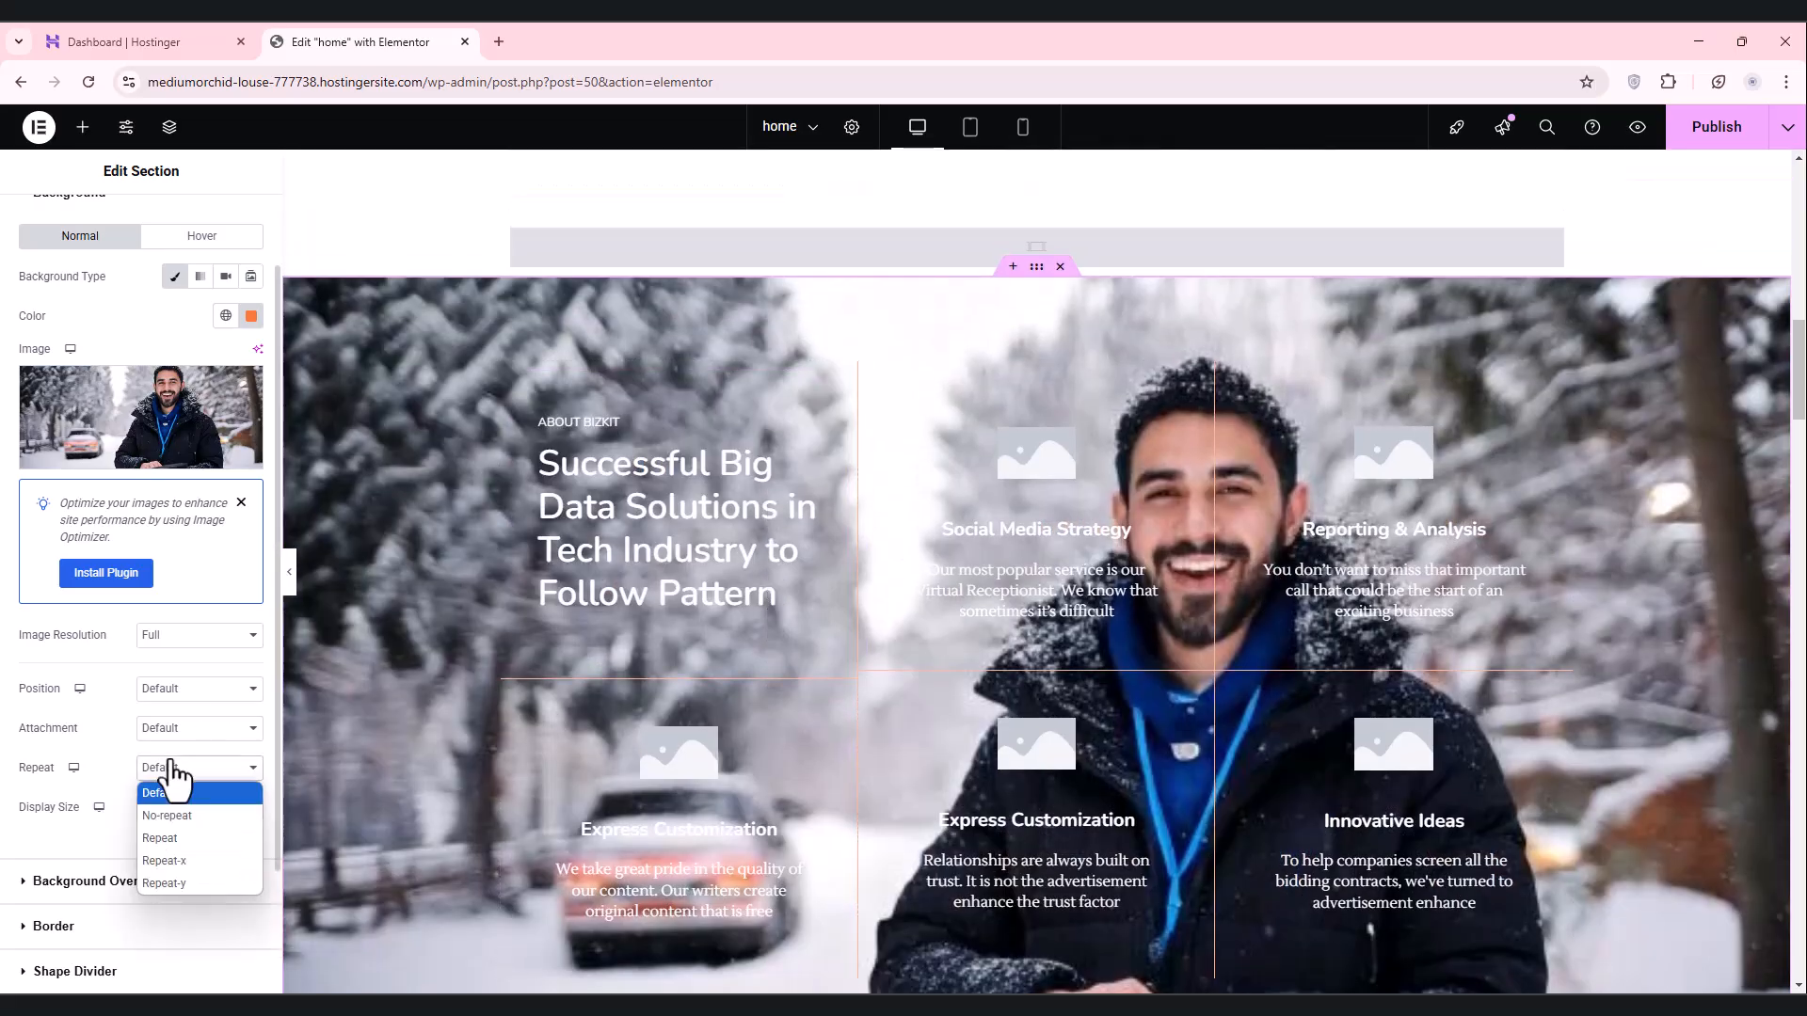
{"action": "left_click", "coordinate": [156, 816]}
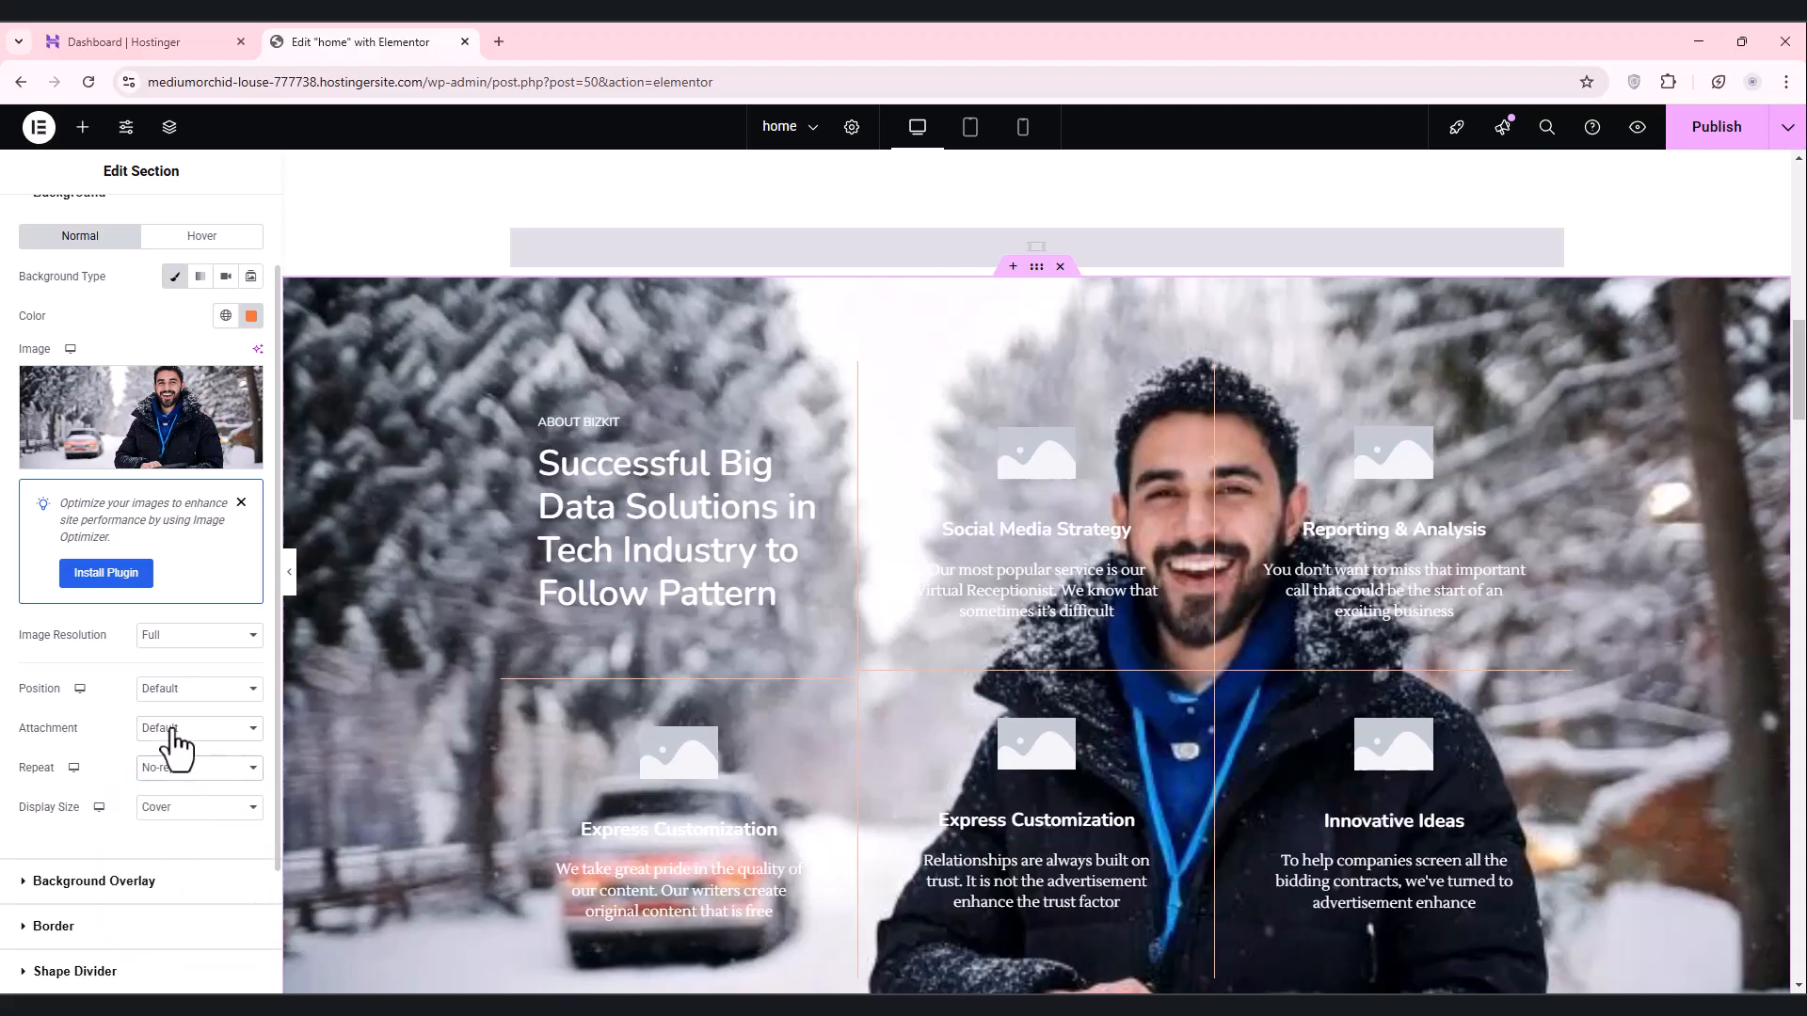
Step: Set the About Bizkit background image's attachment to Fixed and check the scrolling effect on the page
{"action": "left_click", "coordinate": [172, 743]}
{"action": "left_click", "coordinate": [161, 796]}
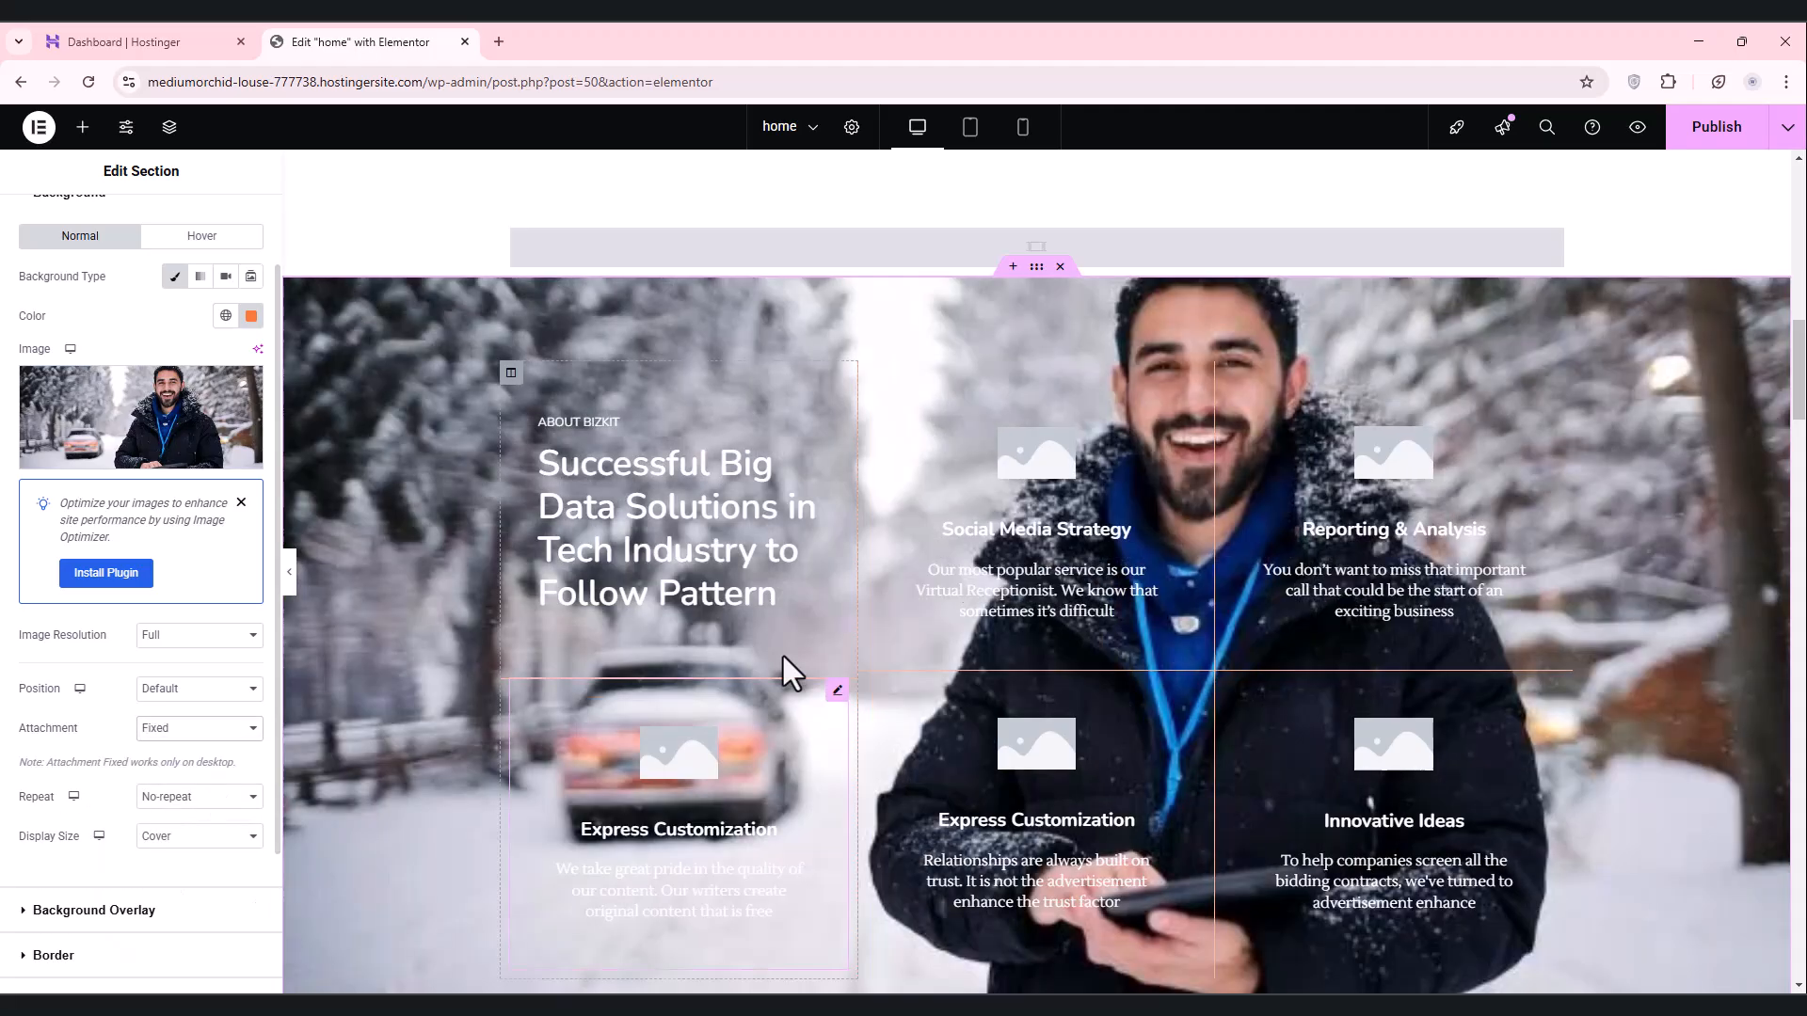
{"action": "scroll", "coordinate": [1014, 584], "scroll_direction": "up", "scroll_amount": 3}
{"action": "scroll", "coordinate": [1016, 593], "scroll_direction": "down", "scroll_amount": 8}
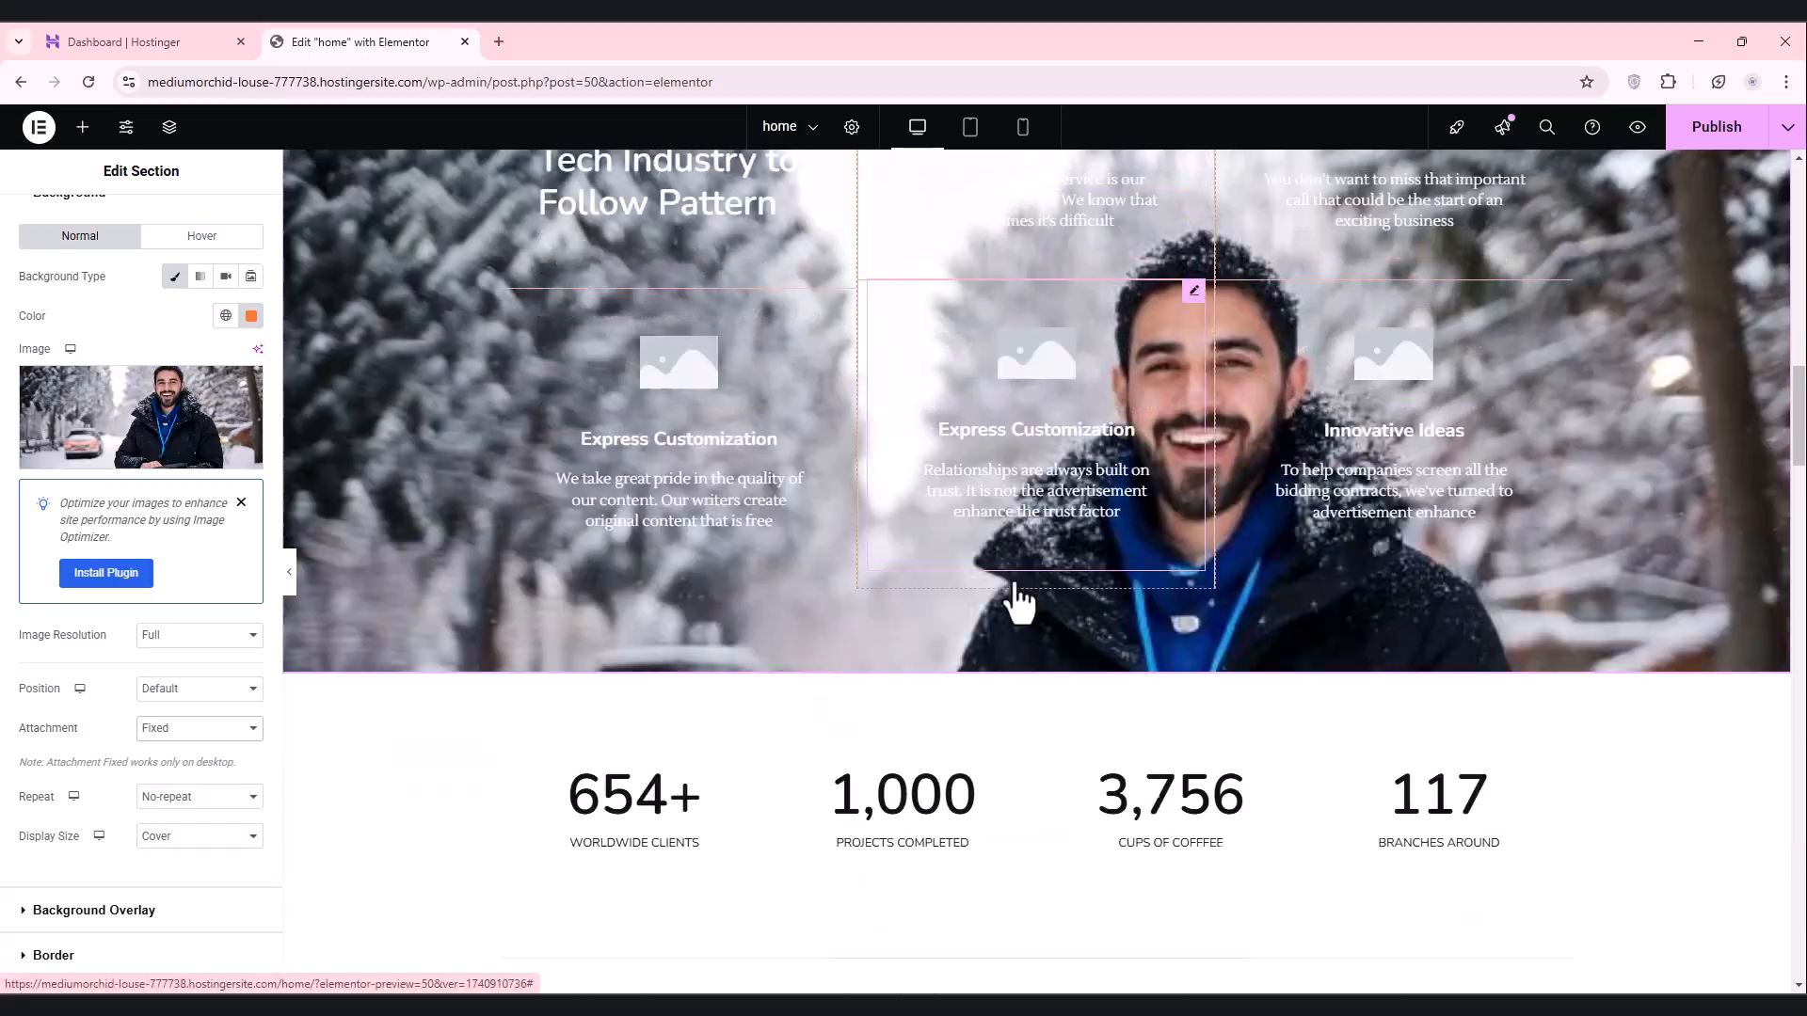
{"action": "scroll", "coordinate": [1019, 602], "scroll_direction": "up", "scroll_amount": 6}
{"action": "scroll", "coordinate": [1013, 589], "scroll_direction": "down", "scroll_amount": 2}
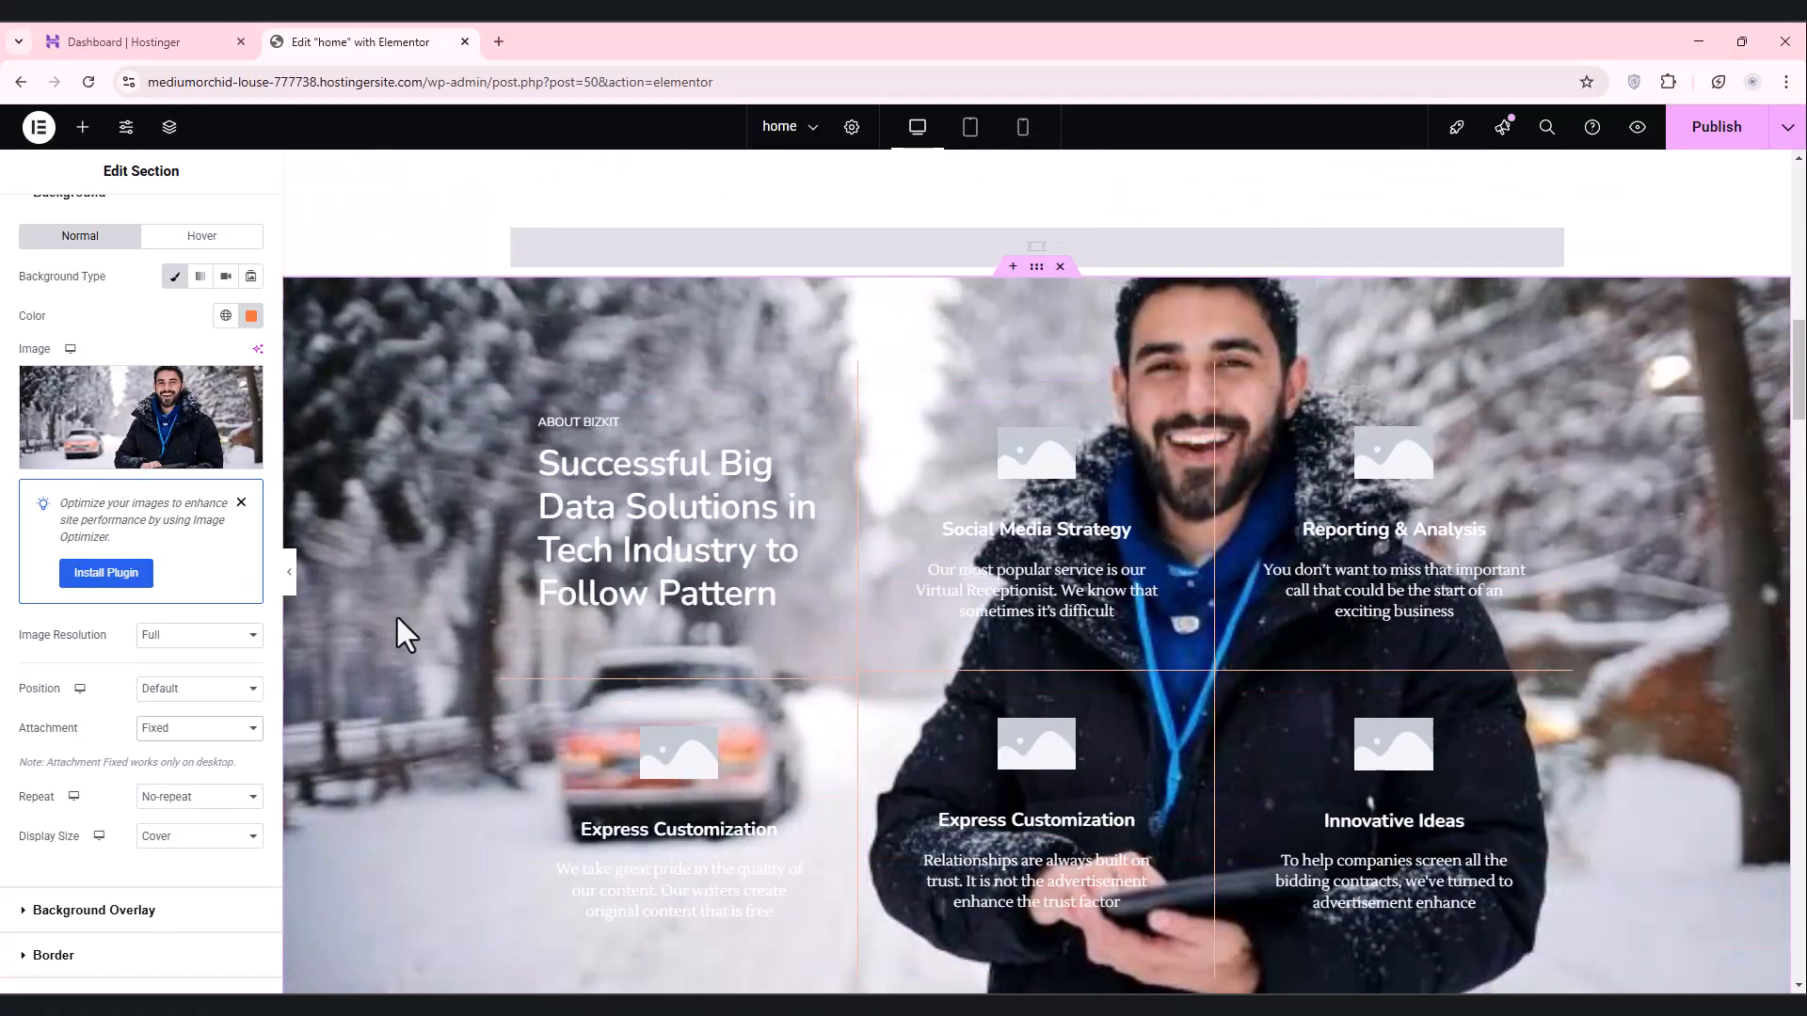
Step: Try the Center Center position on the About Bizkit background image and settle on Top Left, checking each on the page
{"action": "left_click", "coordinate": [221, 692]}
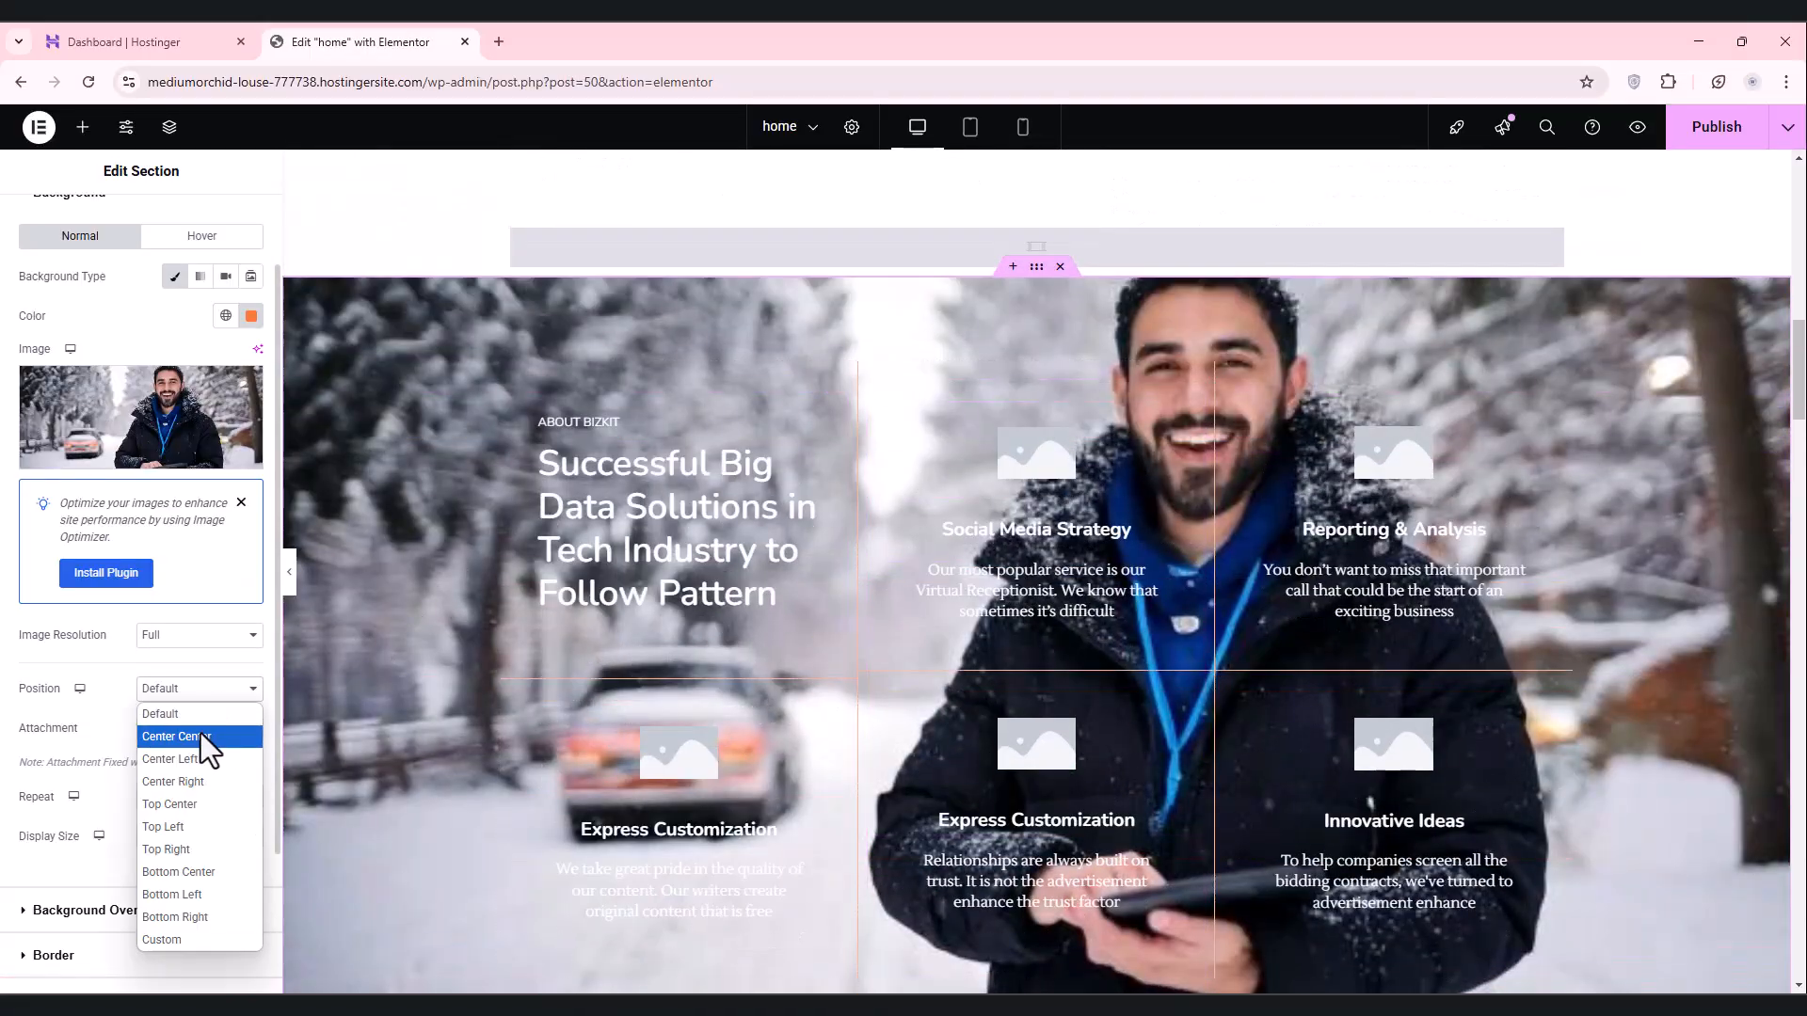
{"action": "left_click", "coordinate": [200, 735]}
{"action": "left_click", "coordinate": [176, 693]}
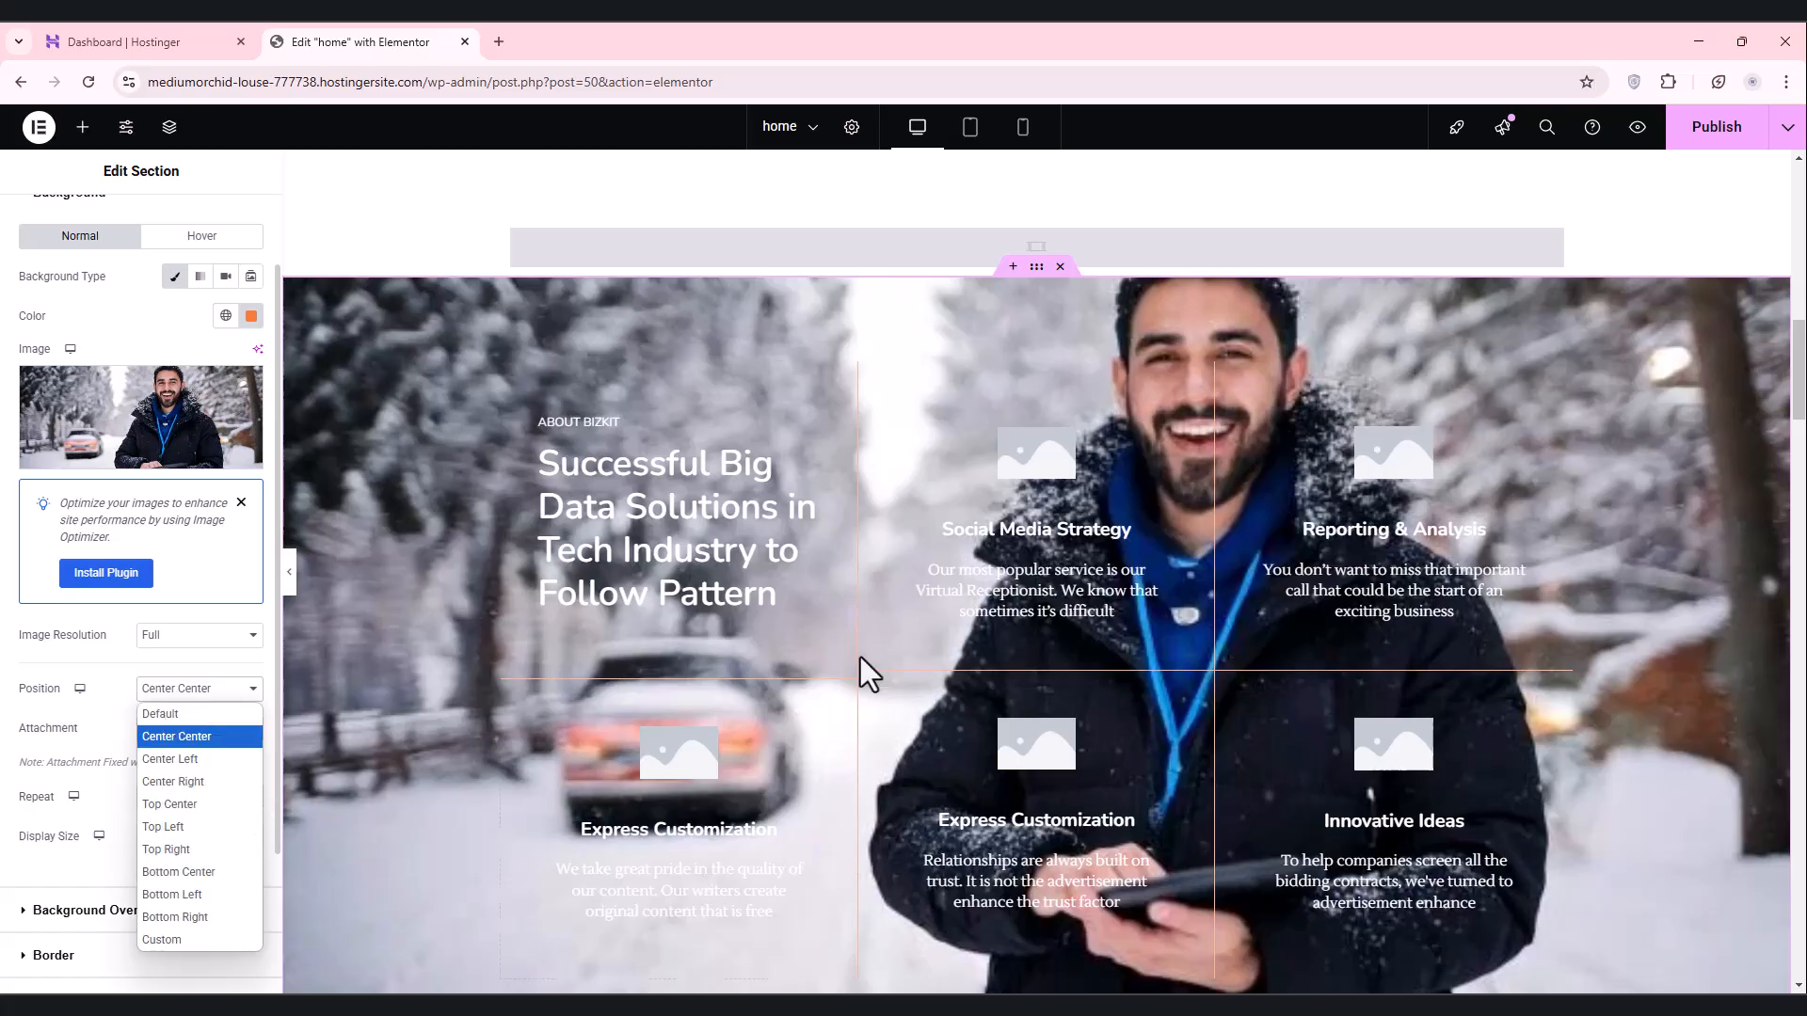
{"action": "scroll", "coordinate": [969, 636], "scroll_direction": "up", "scroll_amount": 3}
{"action": "scroll", "coordinate": [967, 640], "scroll_direction": "down", "scroll_amount": 5}
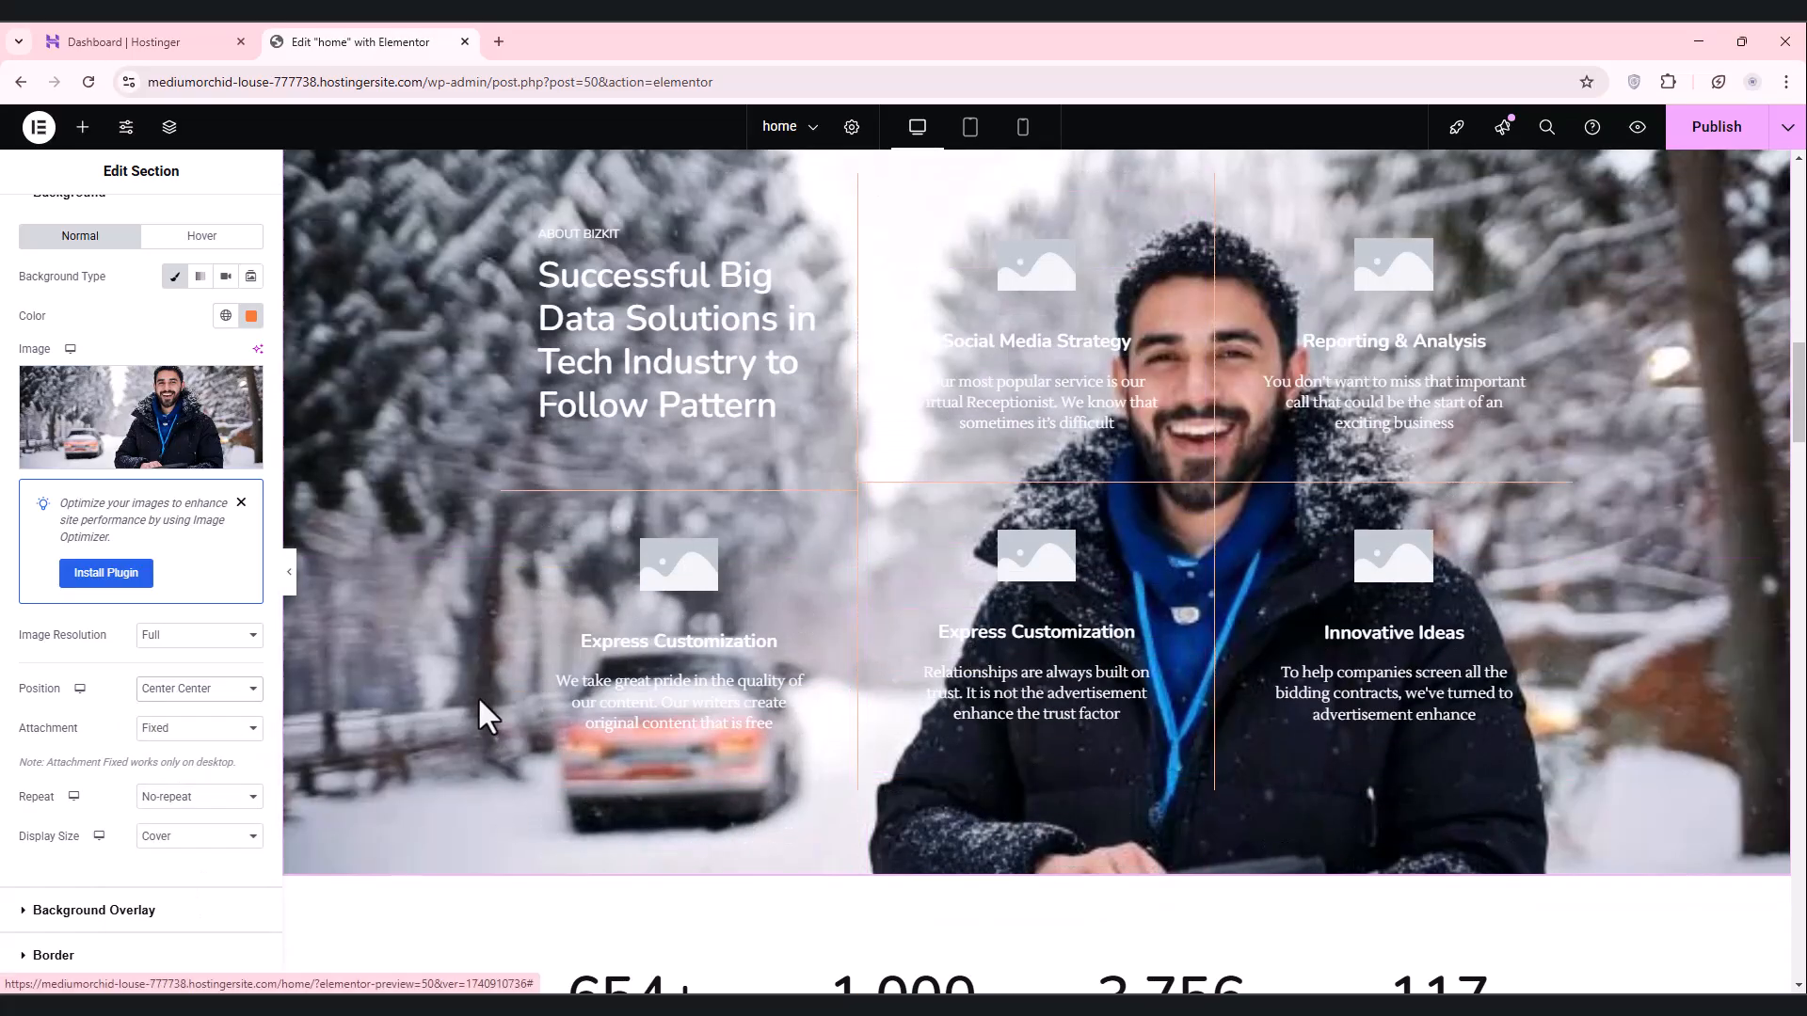
{"action": "left_click", "coordinate": [141, 692]}
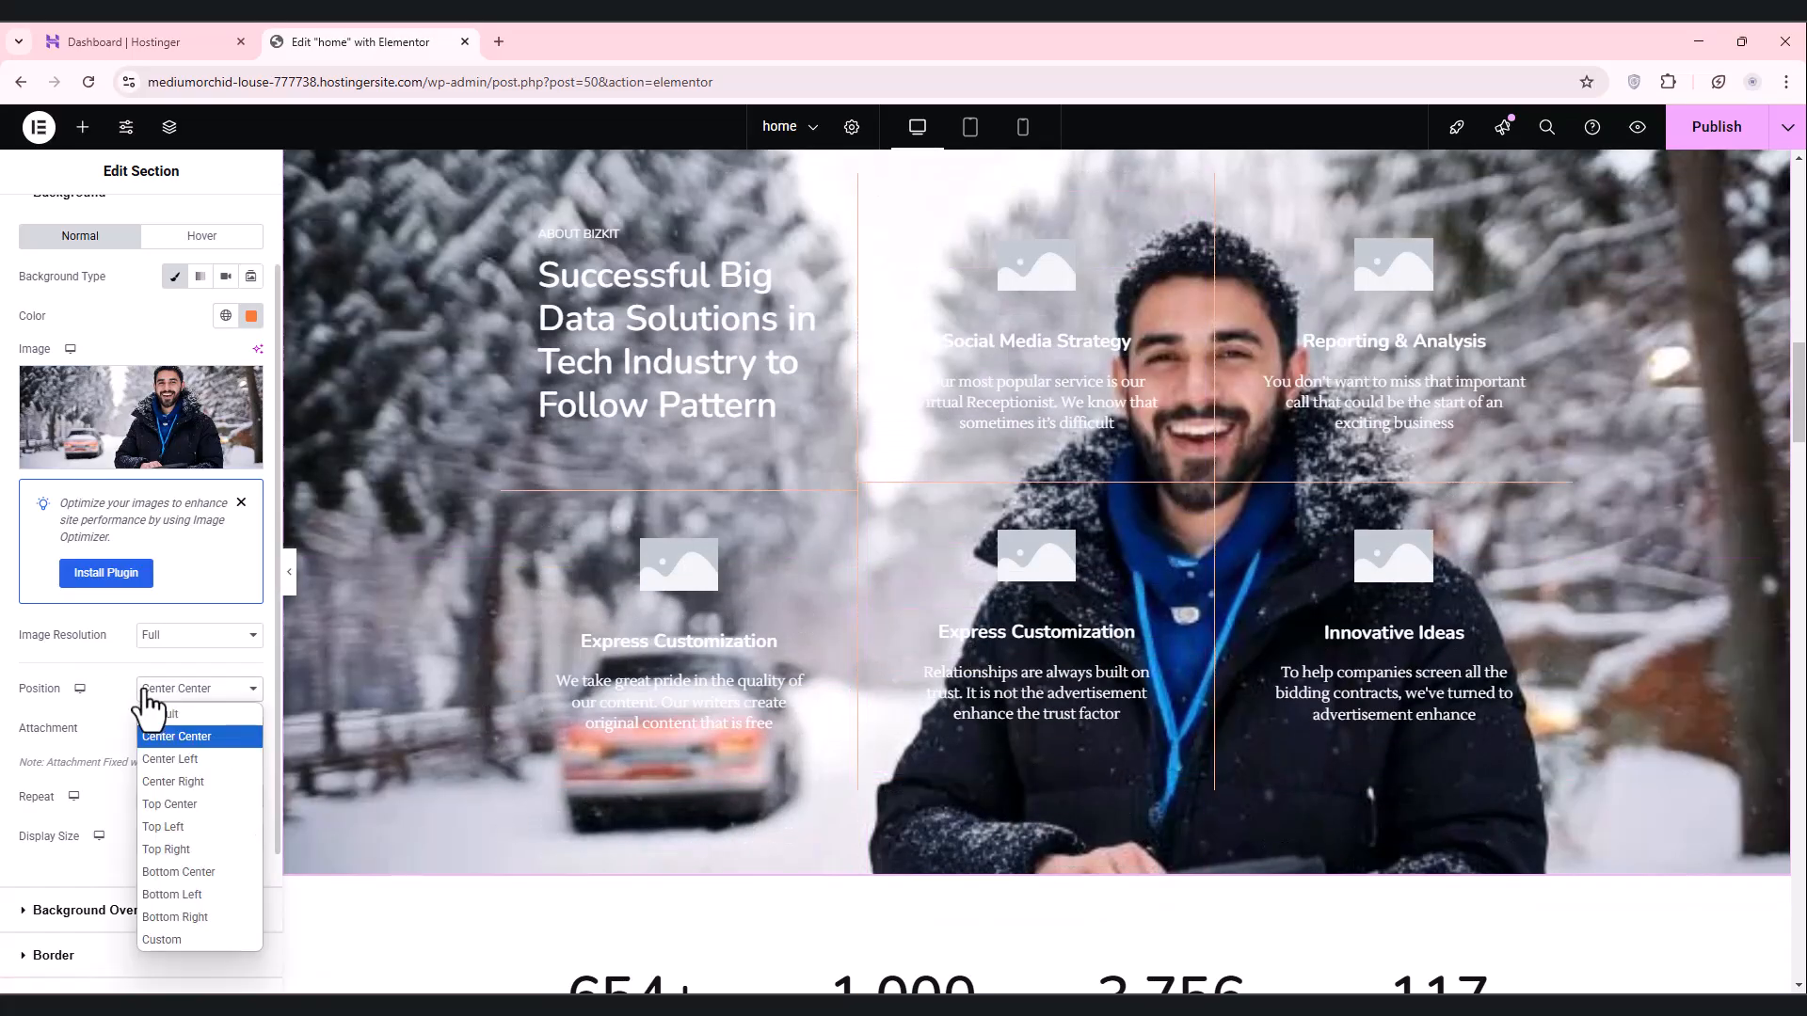
{"action": "left_click", "coordinate": [168, 830]}
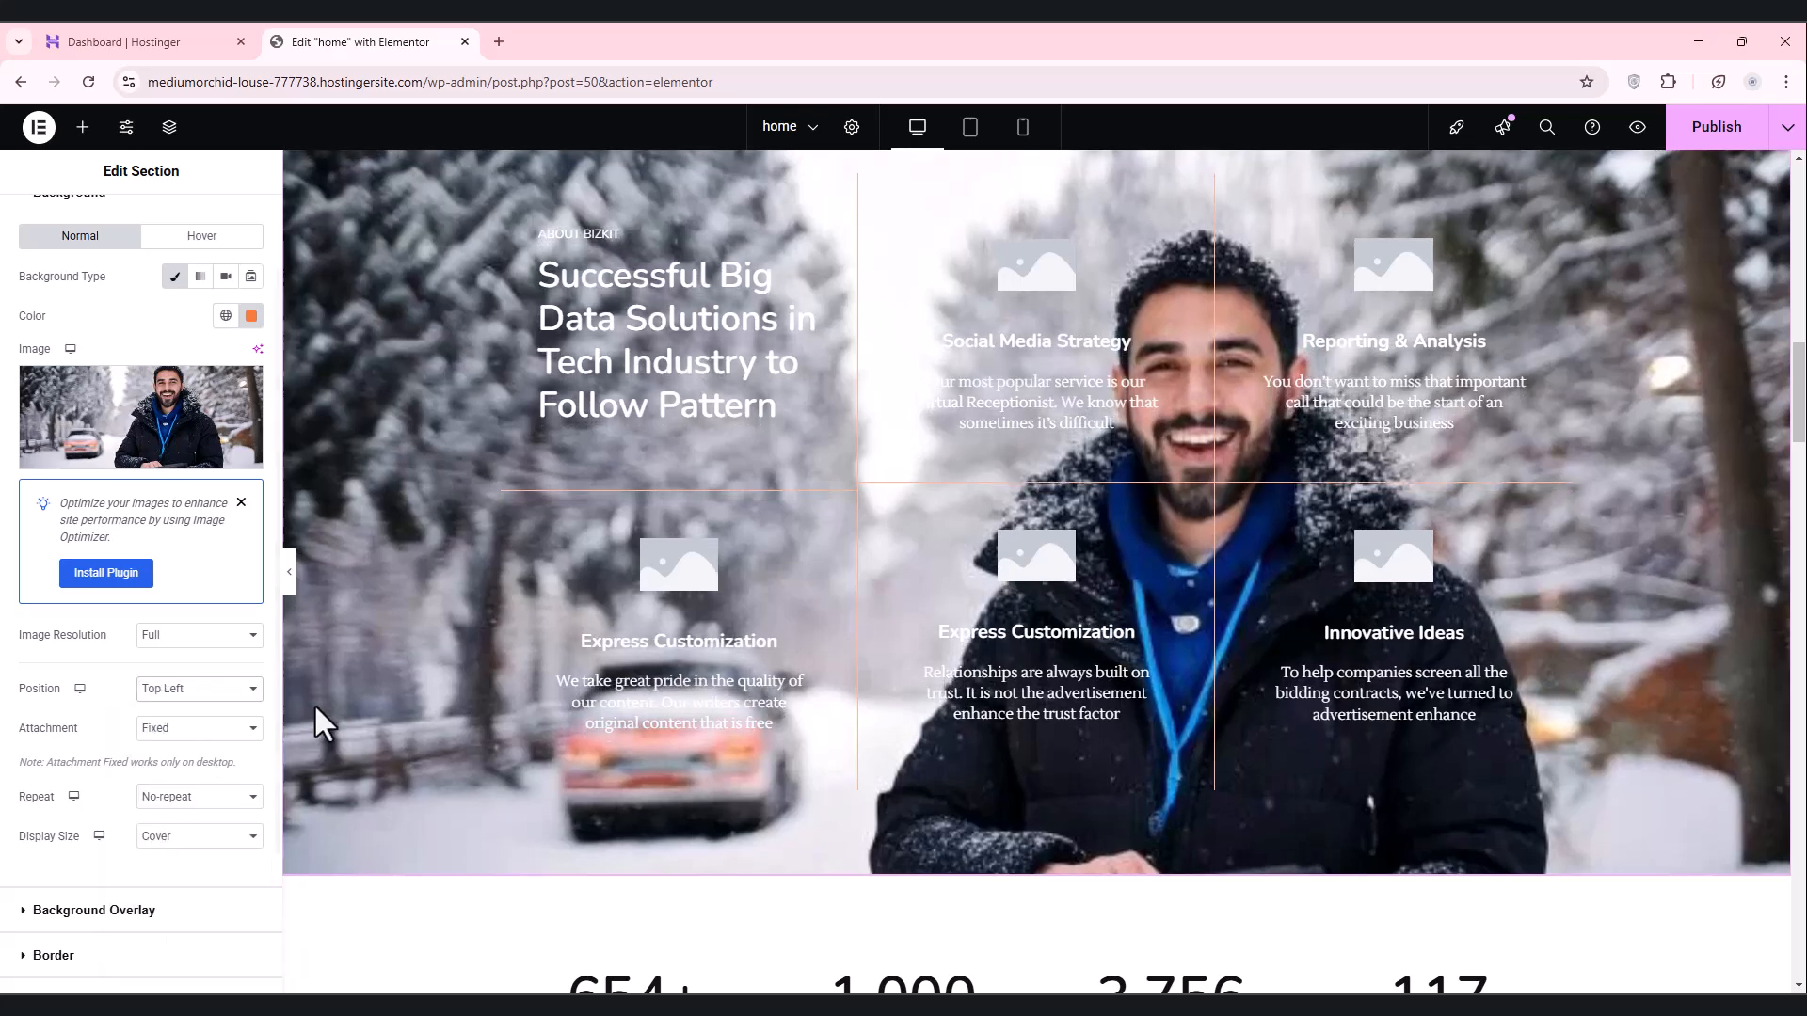
{"action": "scroll", "coordinate": [718, 634], "scroll_direction": "down", "scroll_amount": 3}
{"action": "scroll", "coordinate": [710, 628], "scroll_direction": "up", "scroll_amount": 5}
{"action": "scroll", "coordinate": [710, 628], "scroll_direction": "down", "scroll_amount": 2}
{"action": "scroll", "coordinate": [1103, 550], "scroll_direction": "up", "scroll_amount": 1}
Step: Select the service image boxes and the About Bizkit heading box in turn to inspect their editable image, title and description
{"action": "left_click", "coordinate": [1103, 553]}
{"action": "left_click", "coordinate": [1333, 562]}
{"action": "left_click", "coordinate": [1075, 574]}
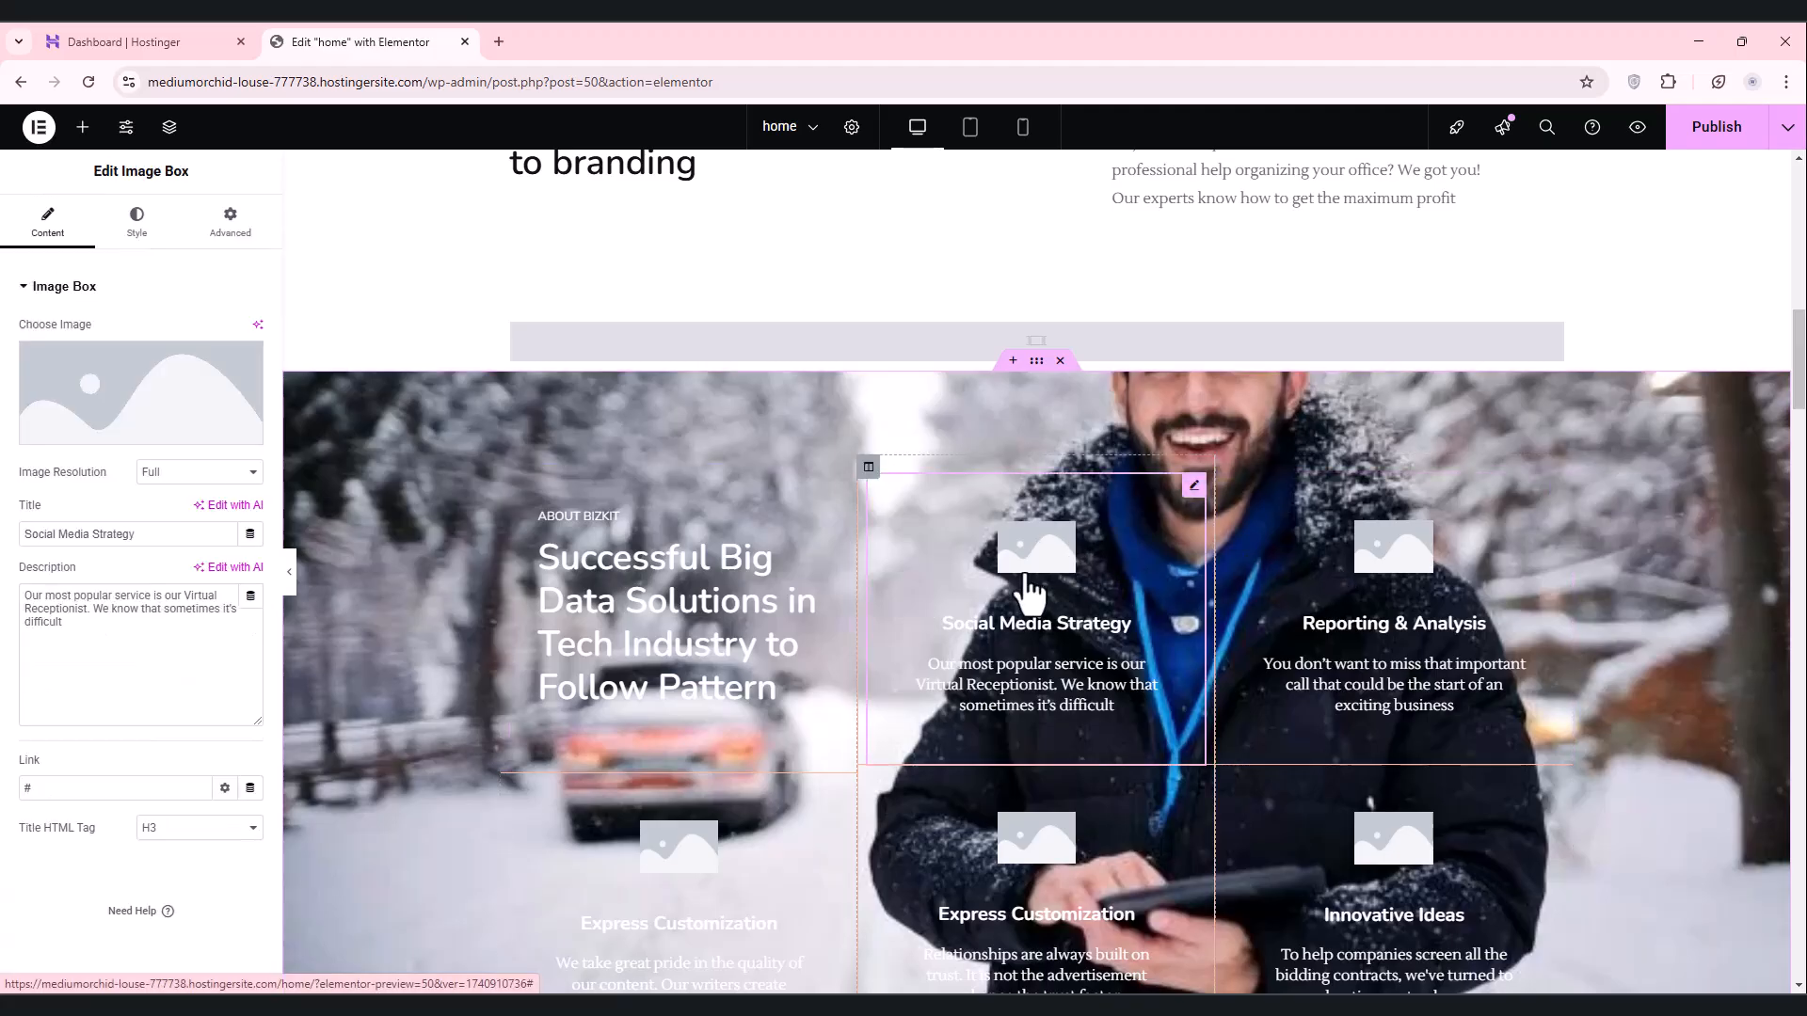
{"action": "scroll", "coordinate": [1036, 602], "scroll_direction": "down", "scroll_amount": 2}
{"action": "left_click", "coordinate": [997, 673]}
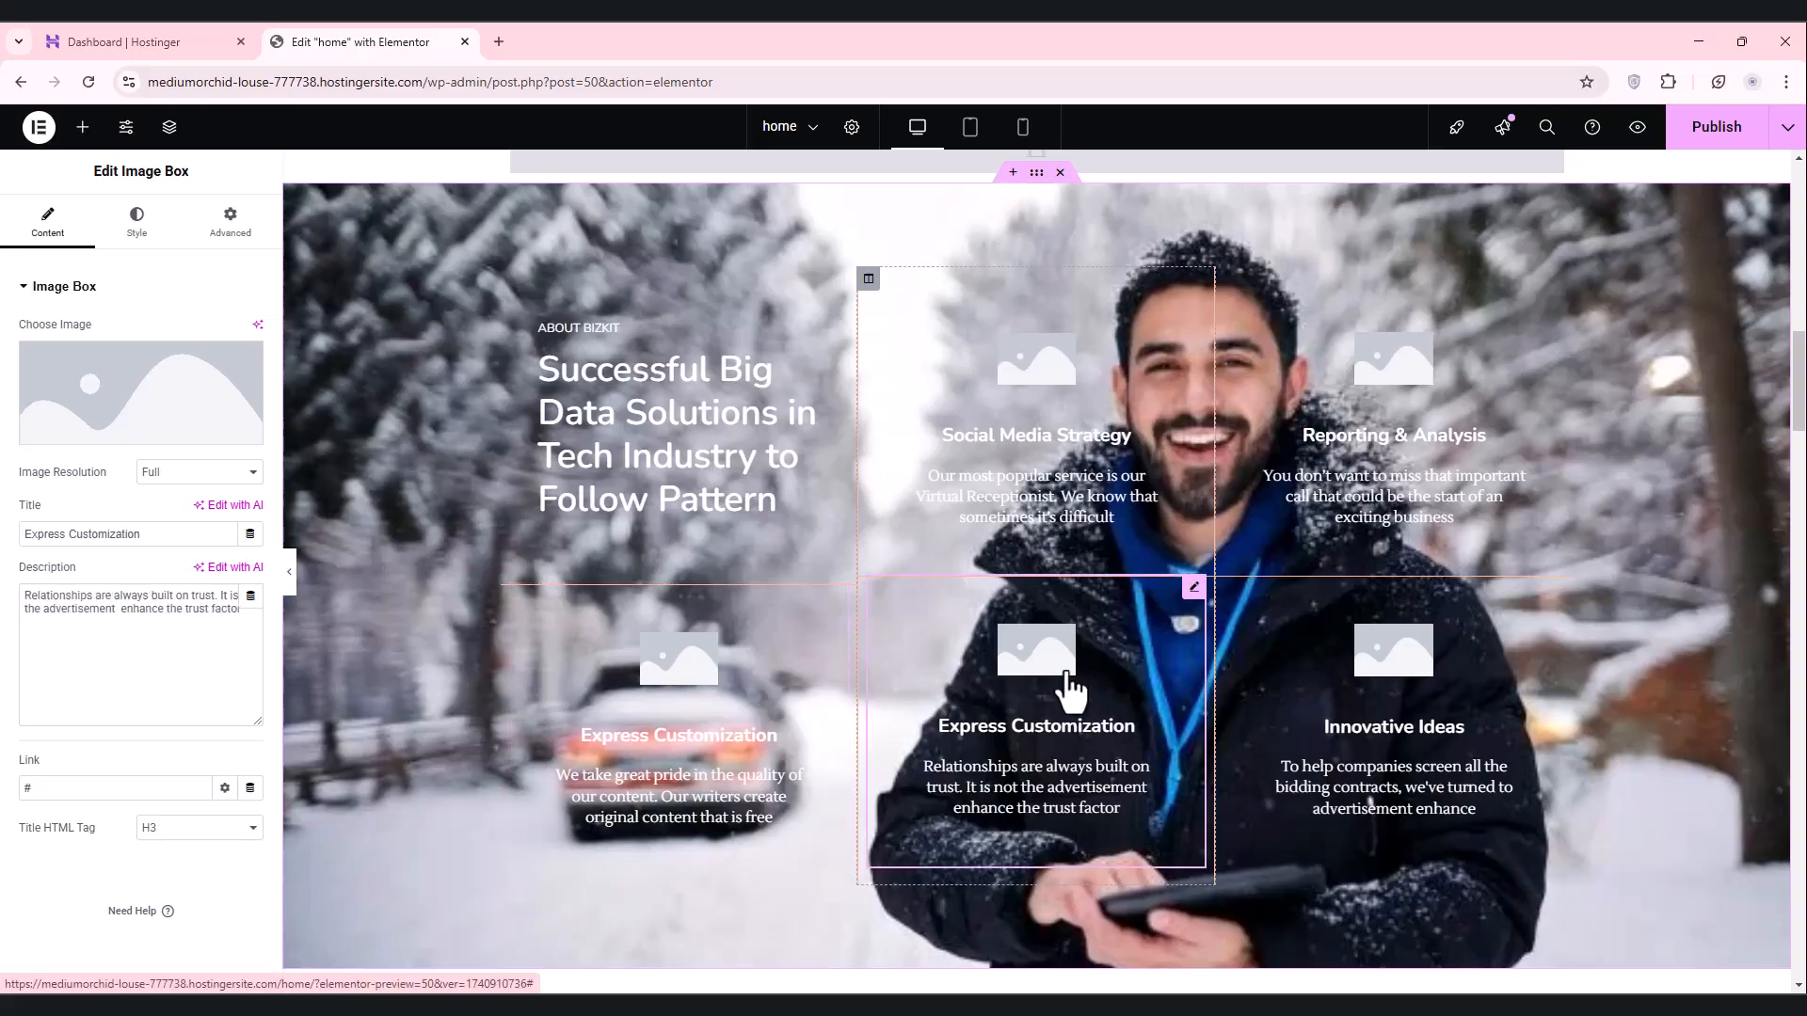
{"action": "left_click", "coordinate": [827, 400]}
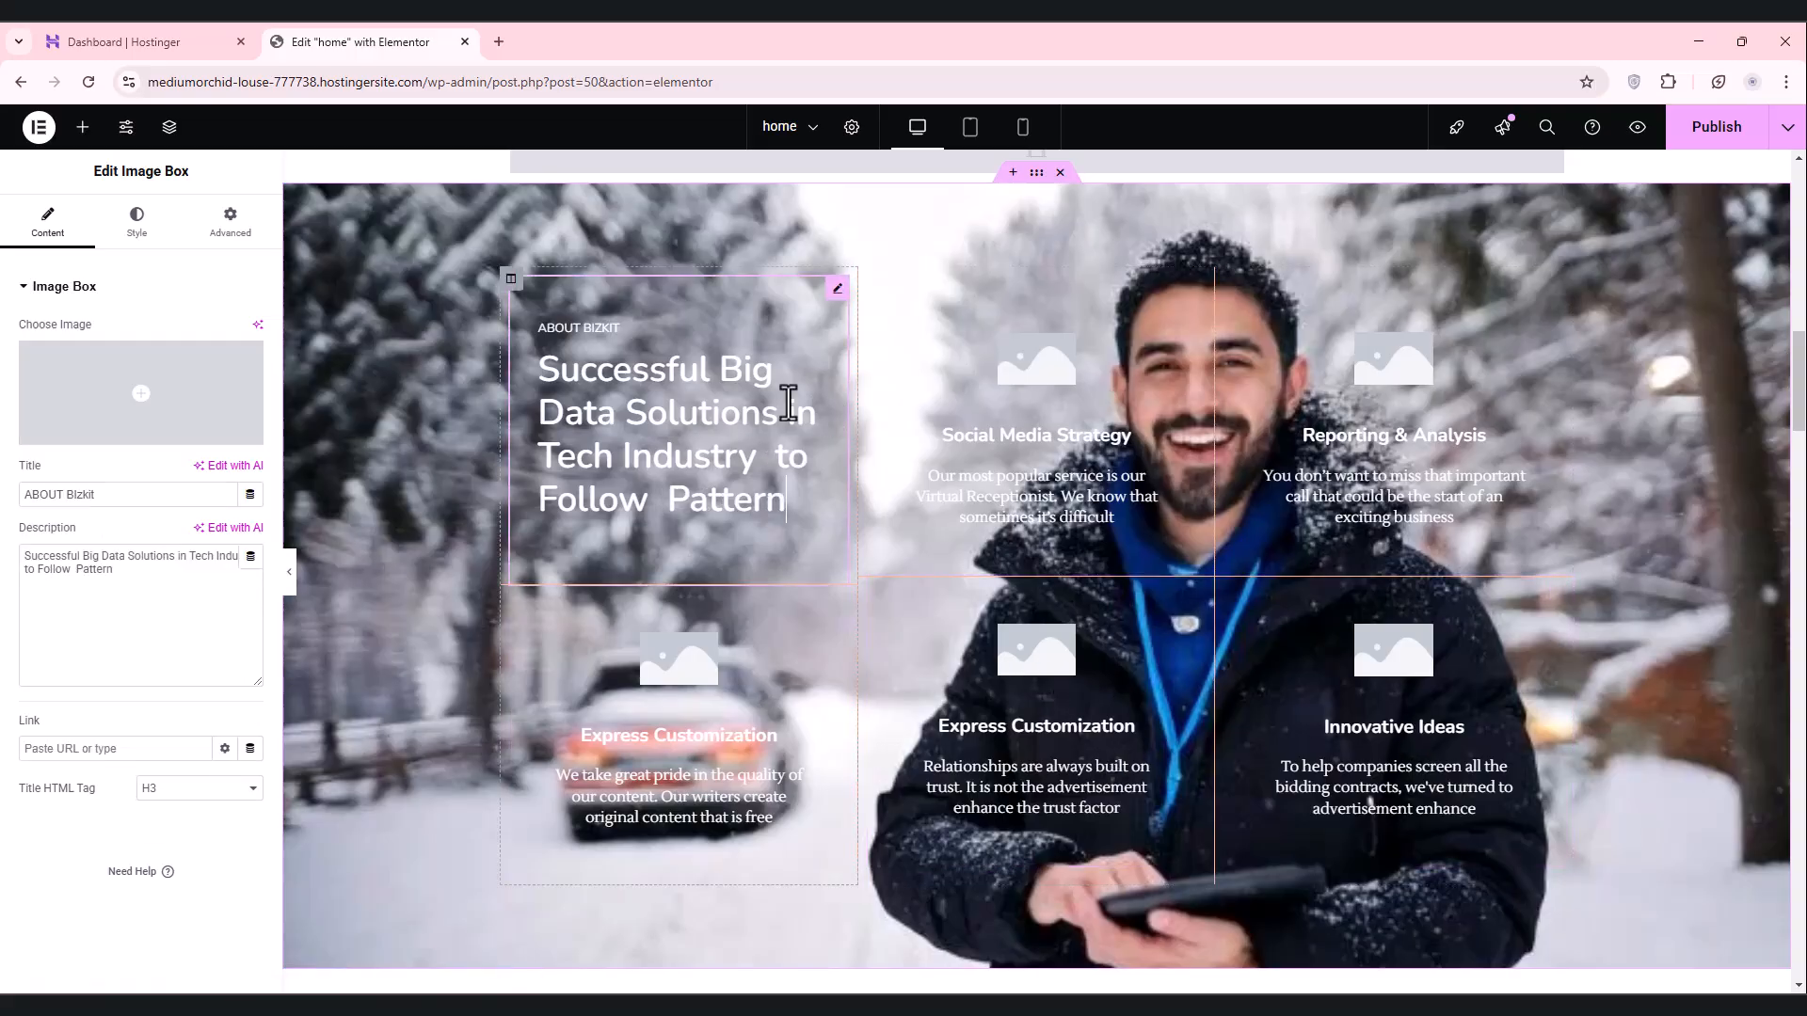
Step: Select the worldwide clients, projects completed, cups of coffee and branches counters in turn to inspect their settings
{"action": "scroll", "coordinate": [815, 414], "scroll_direction": "down", "scroll_amount": 10}
{"action": "scroll", "coordinate": [815, 414], "scroll_direction": "up", "scroll_amount": 3}
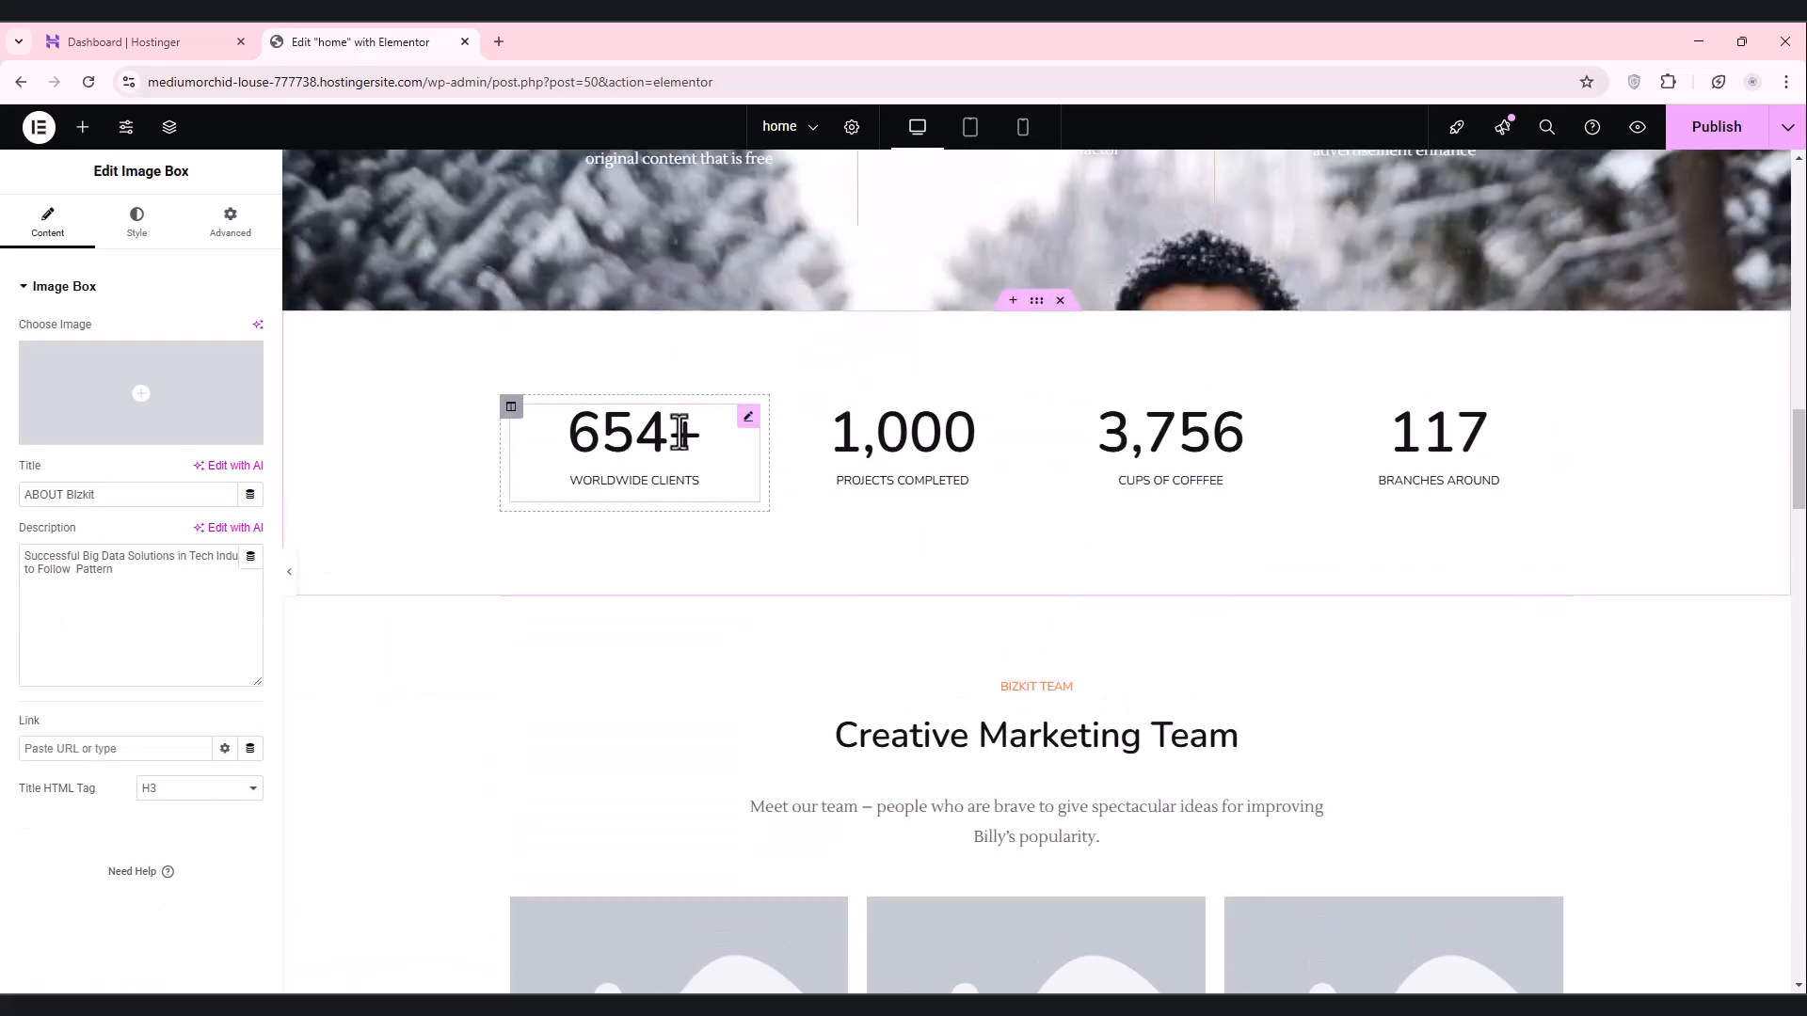
{"action": "left_click", "coordinate": [684, 431]}
{"action": "left_click", "coordinate": [961, 447]}
{"action": "left_click", "coordinate": [1218, 444]}
{"action": "left_click", "coordinate": [1393, 447]}
Step: Upload the Firefly photo of three business professionals in front of a sleek car (2) and use it for the first Creative Marketing Team member
{"action": "scroll", "coordinate": [1390, 461], "scroll_direction": "down", "scroll_amount": 1}
{"action": "scroll", "coordinate": [1390, 461], "scroll_direction": "down", "scroll_amount": 3}
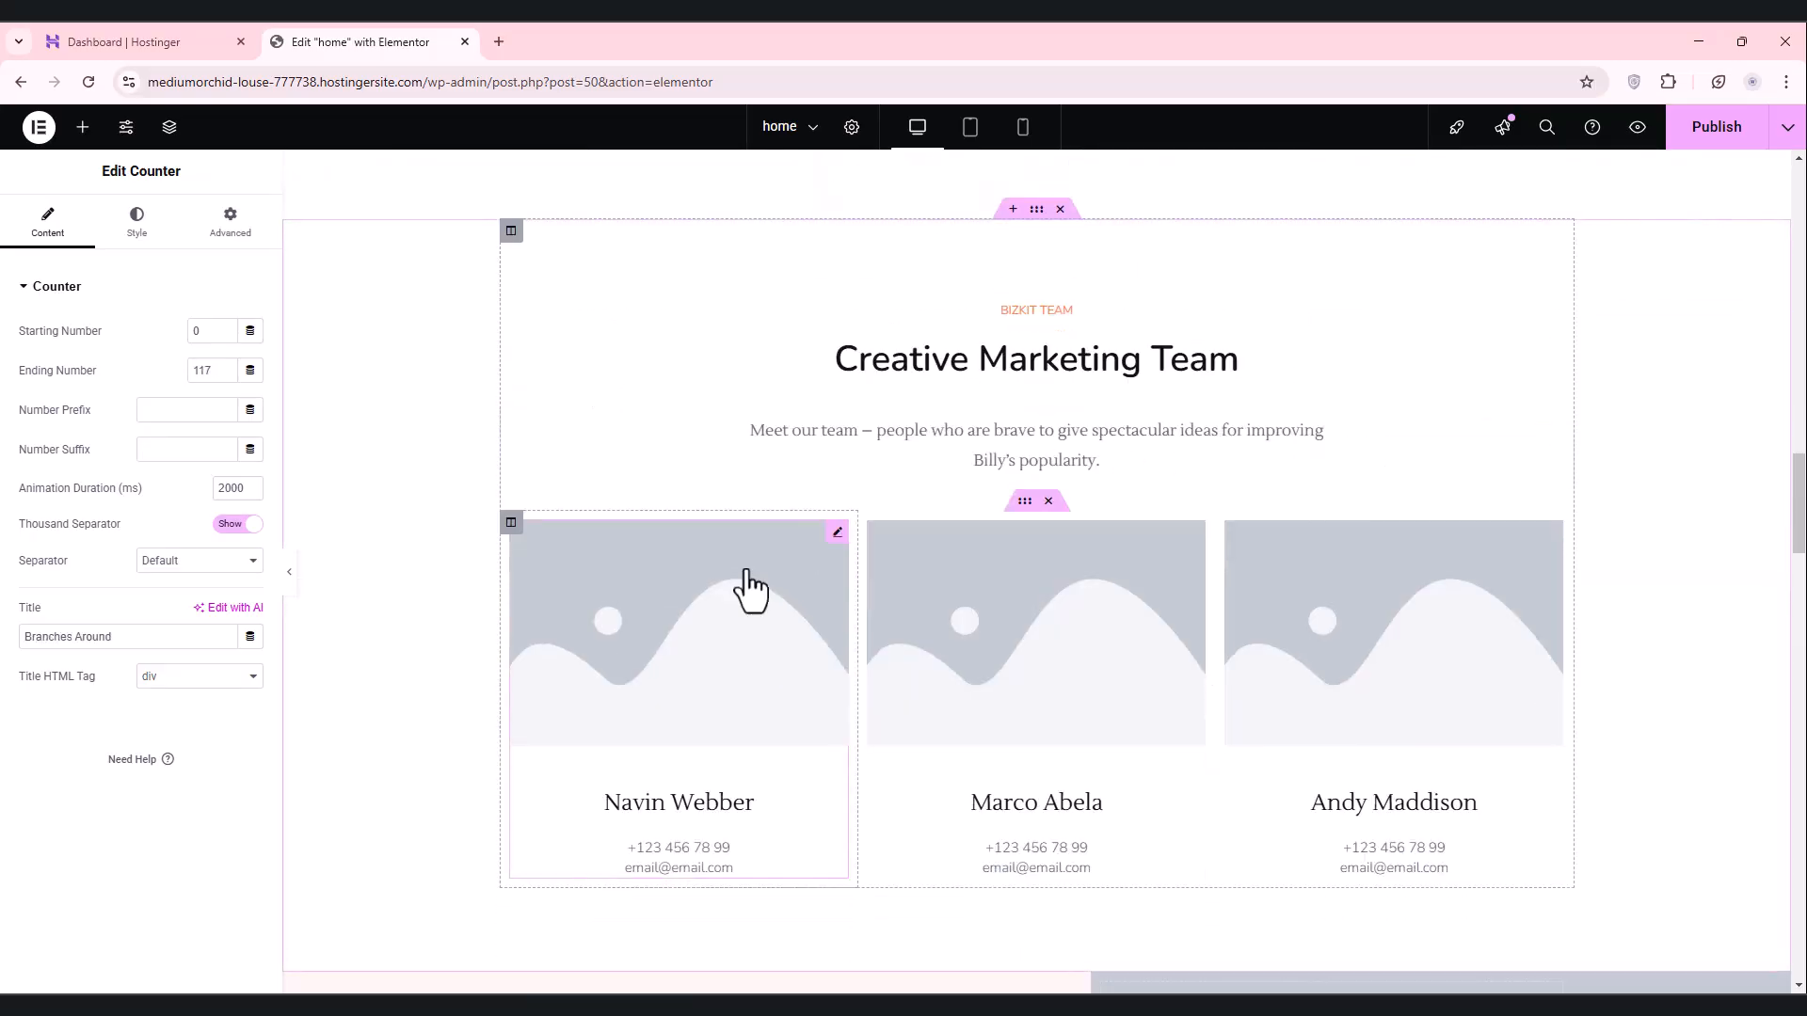
{"action": "left_click", "coordinate": [715, 632]}
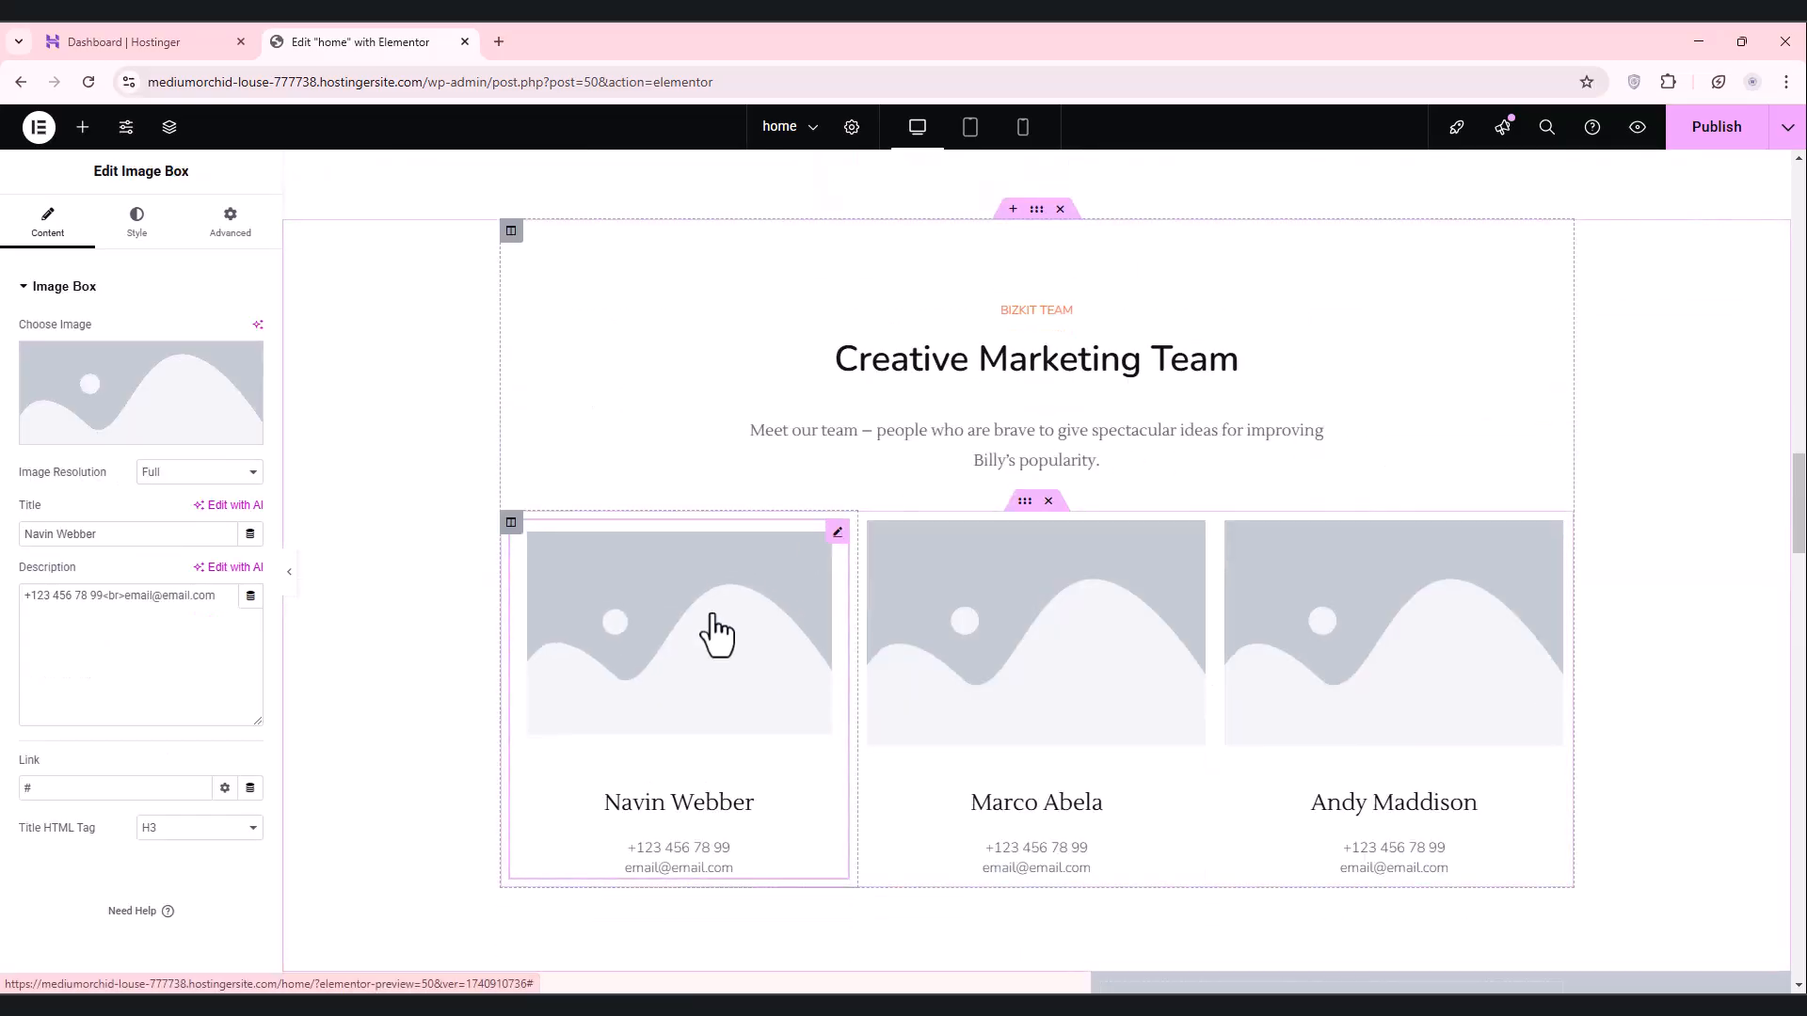
{"action": "left_click", "coordinate": [172, 405]}
{"action": "left_click", "coordinate": [275, 203]}
{"action": "left_click", "coordinate": [974, 532]}
{"action": "scroll", "coordinate": [395, 301], "scroll_direction": "down", "scroll_amount": 5}
{"action": "scroll", "coordinate": [393, 312], "scroll_direction": "down", "scroll_amount": 8}
{"action": "scroll", "coordinate": [395, 313], "scroll_direction": "down", "scroll_amount": 4}
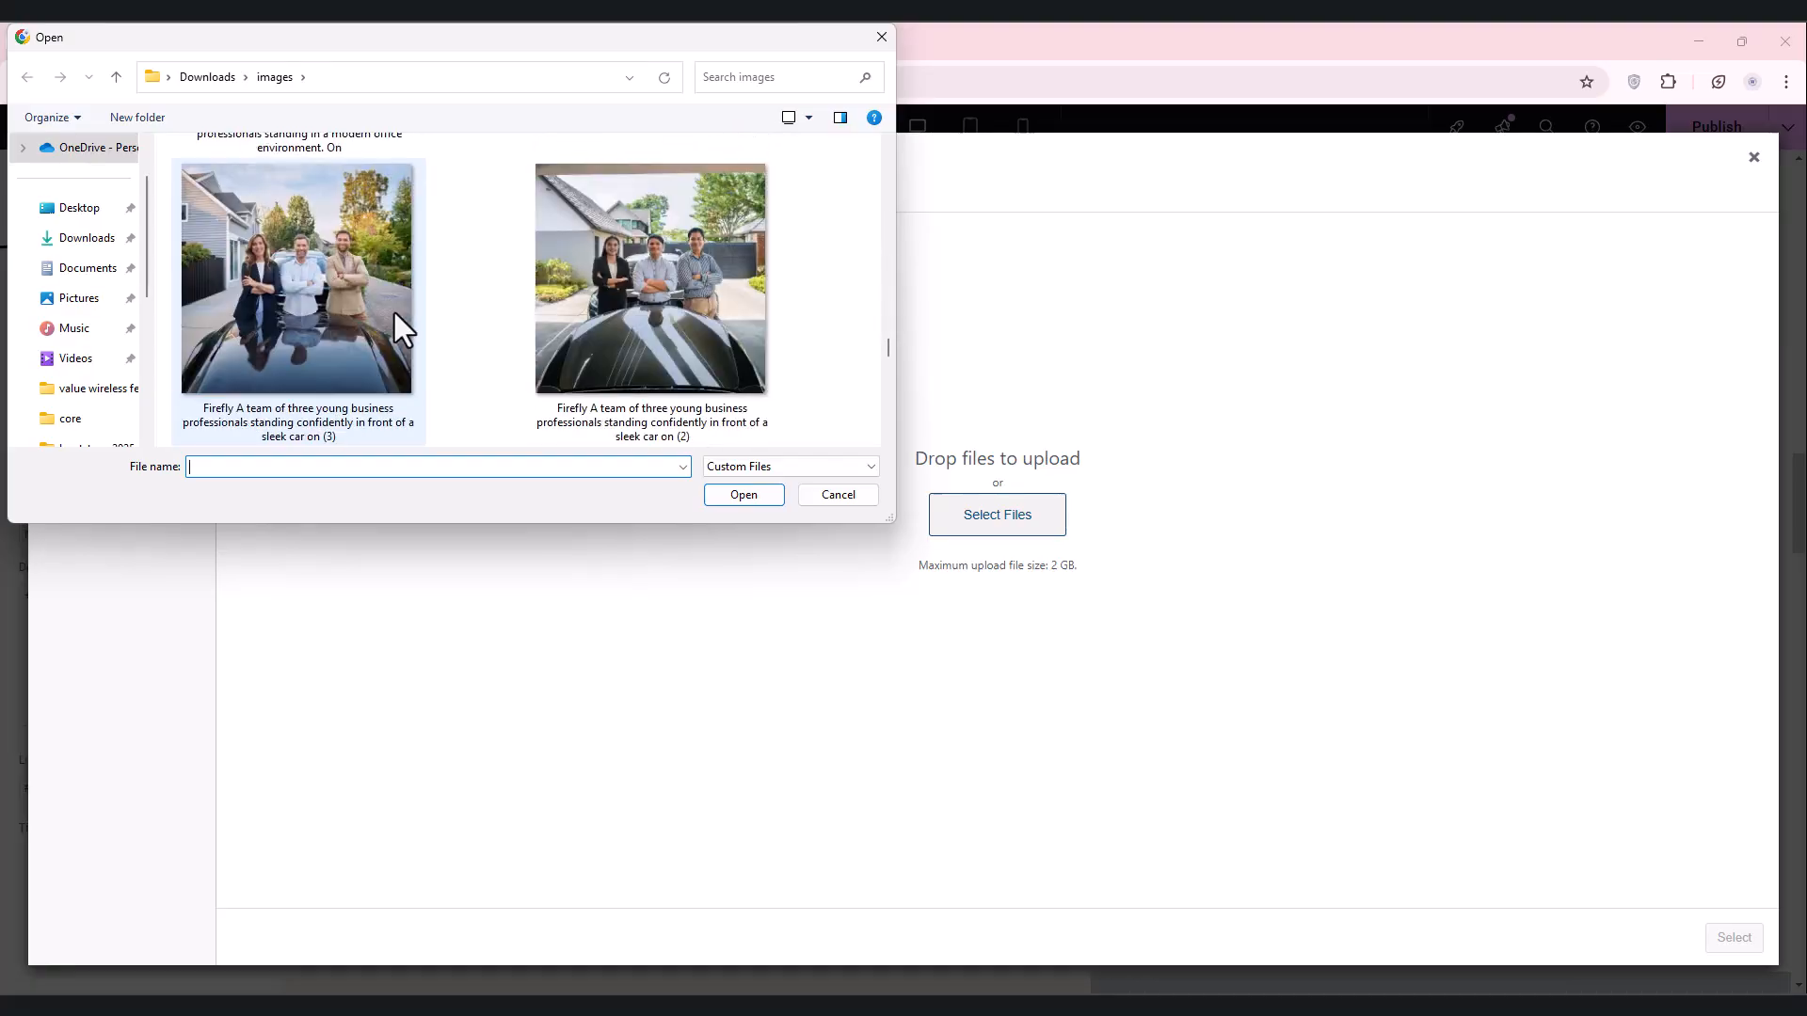
{"action": "double_click", "coordinate": [634, 311]}
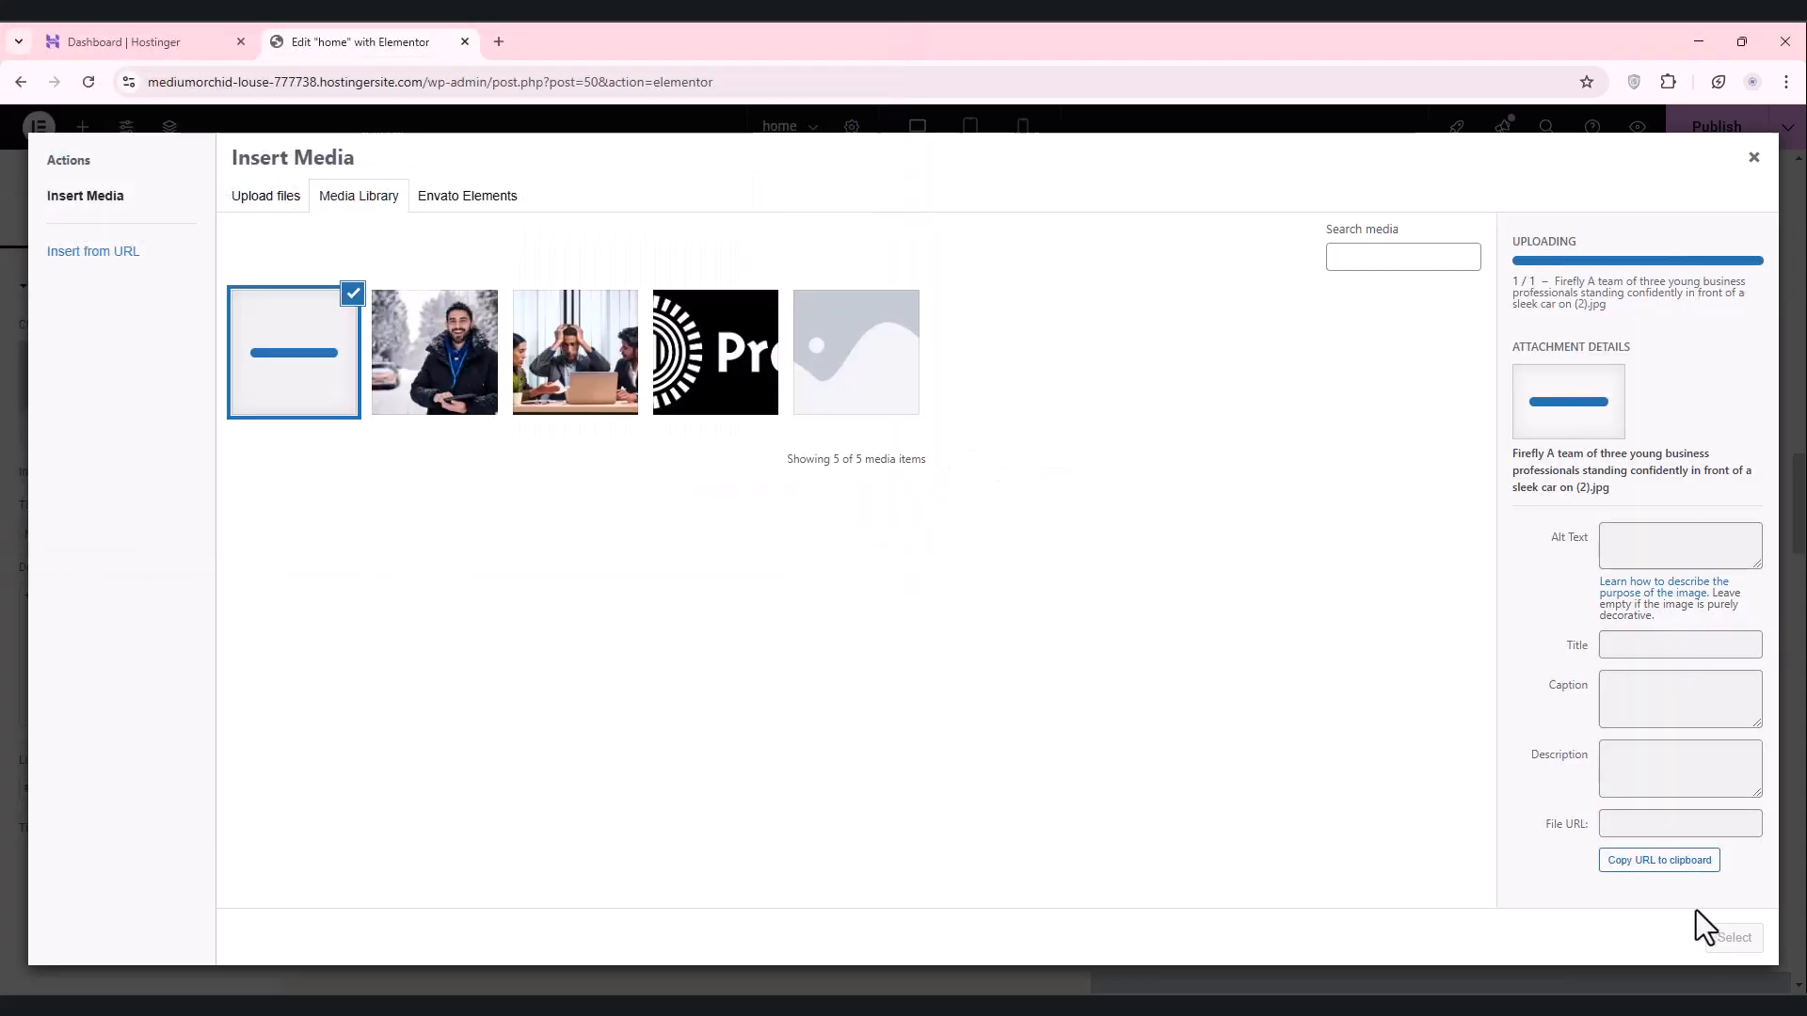
{"action": "left_click", "coordinate": [1737, 941]}
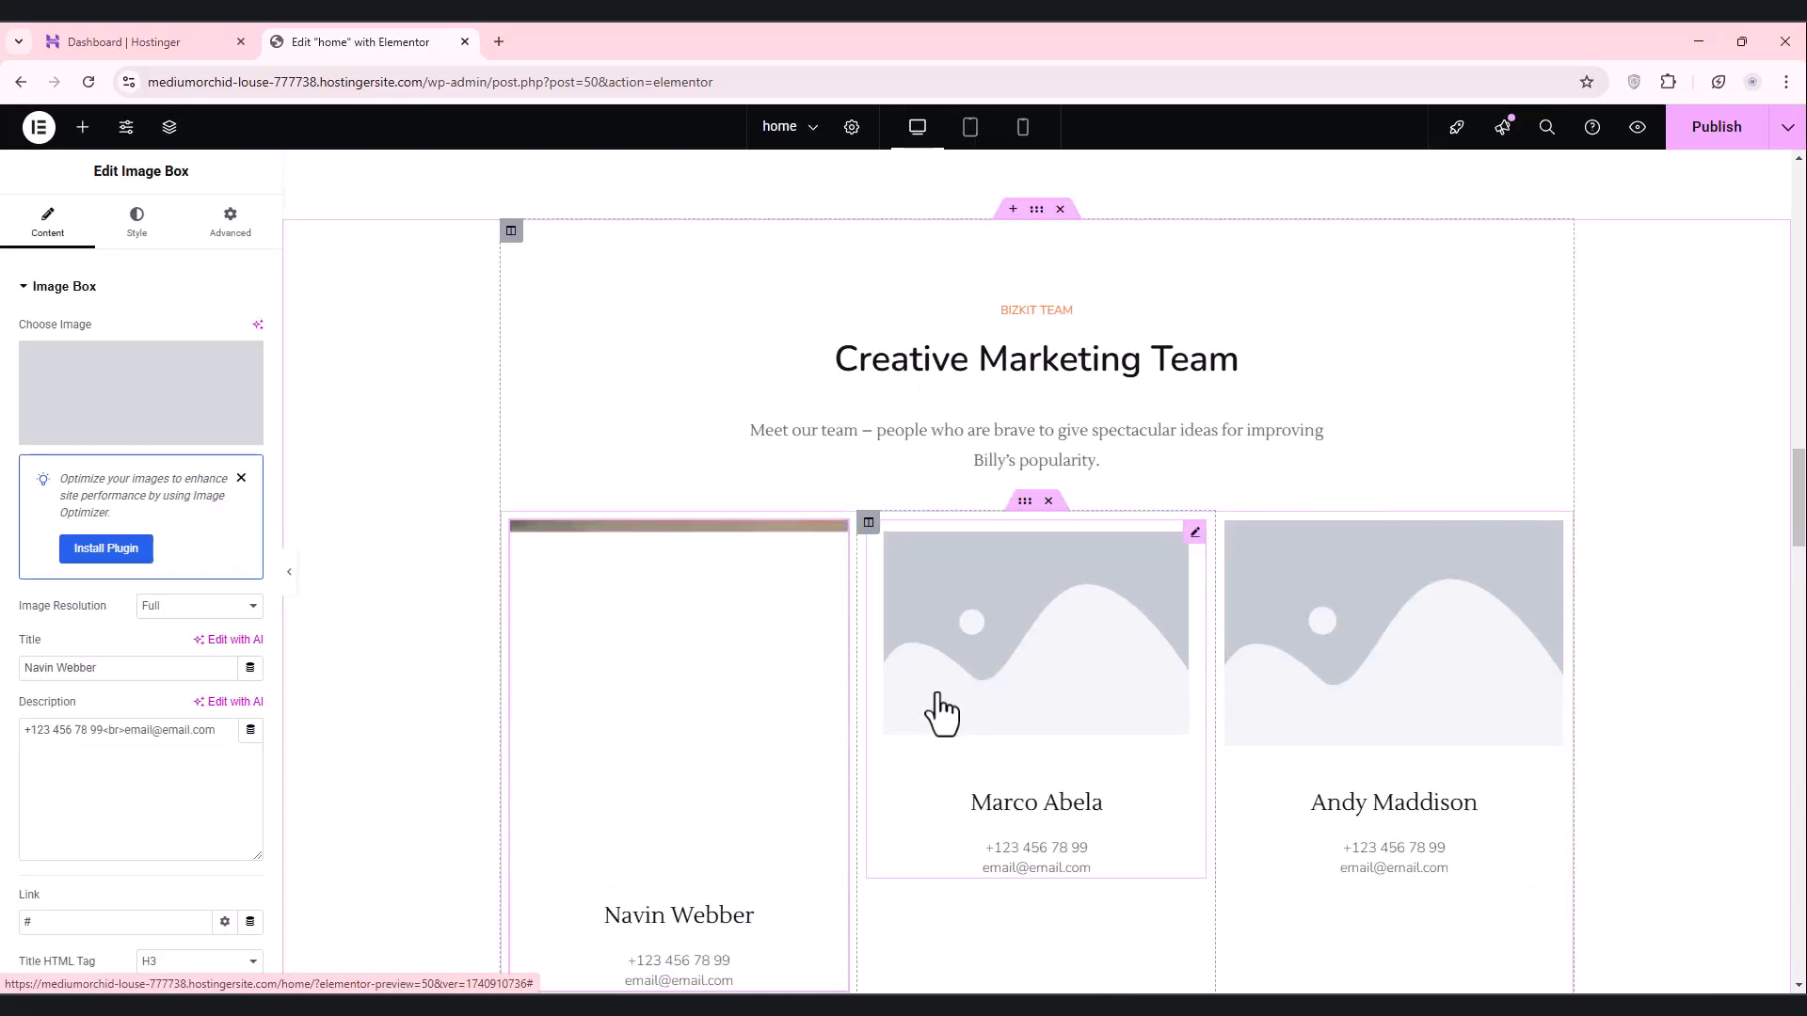
Step: Replace the second team member's placeholder with the three-professionals car photo from the media library
{"action": "left_click", "coordinate": [970, 710]}
{"action": "scroll", "coordinate": [1007, 524], "scroll_direction": "down", "scroll_amount": 2}
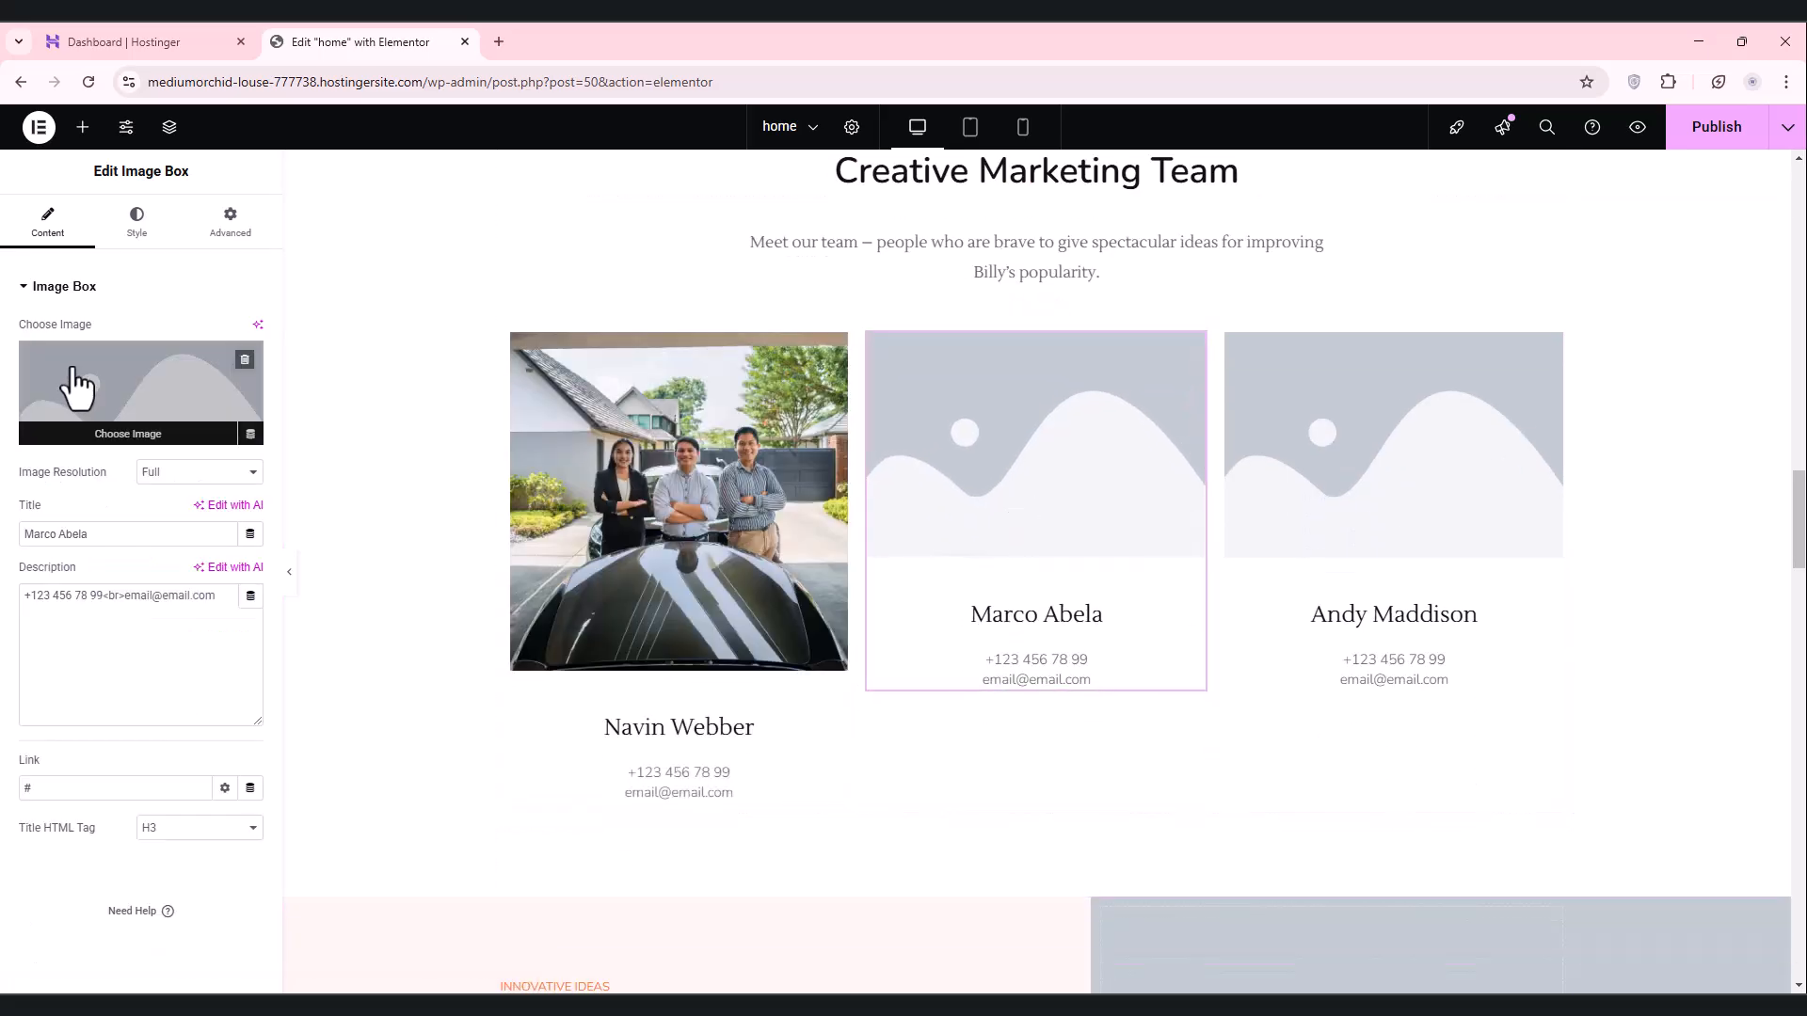
{"action": "left_click", "coordinate": [103, 376]}
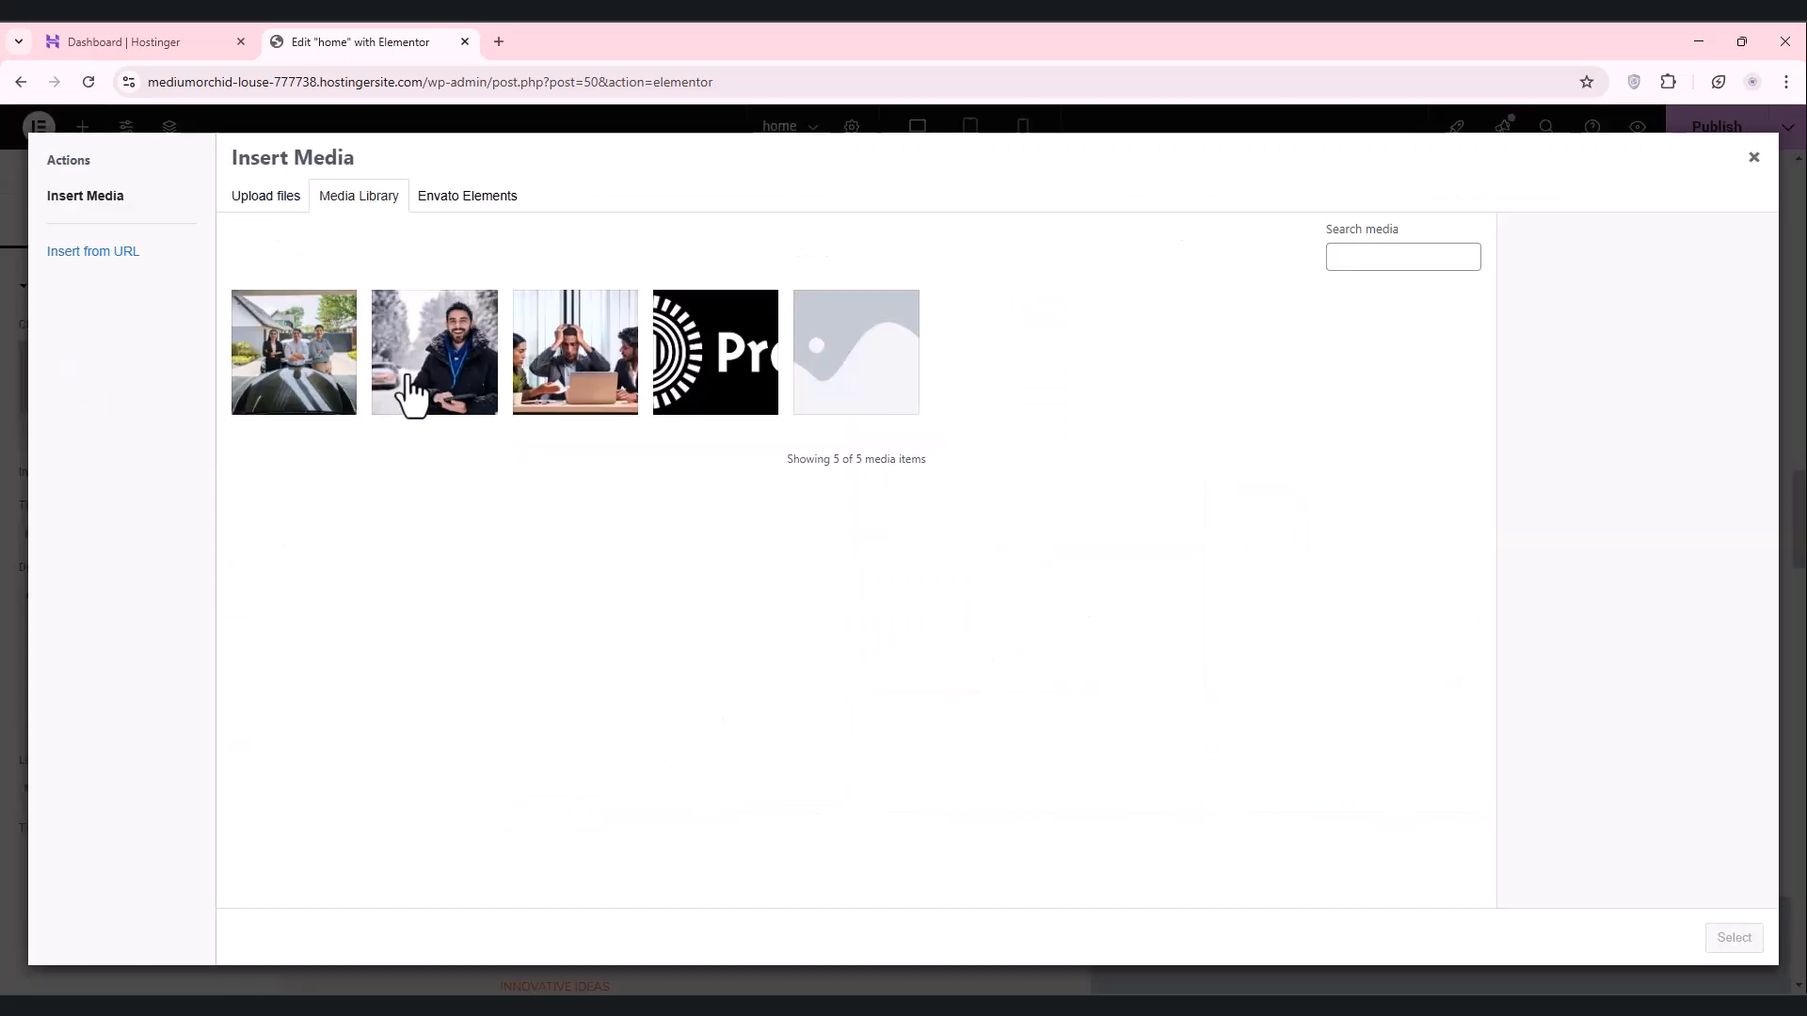
{"action": "left_click", "coordinate": [279, 353]}
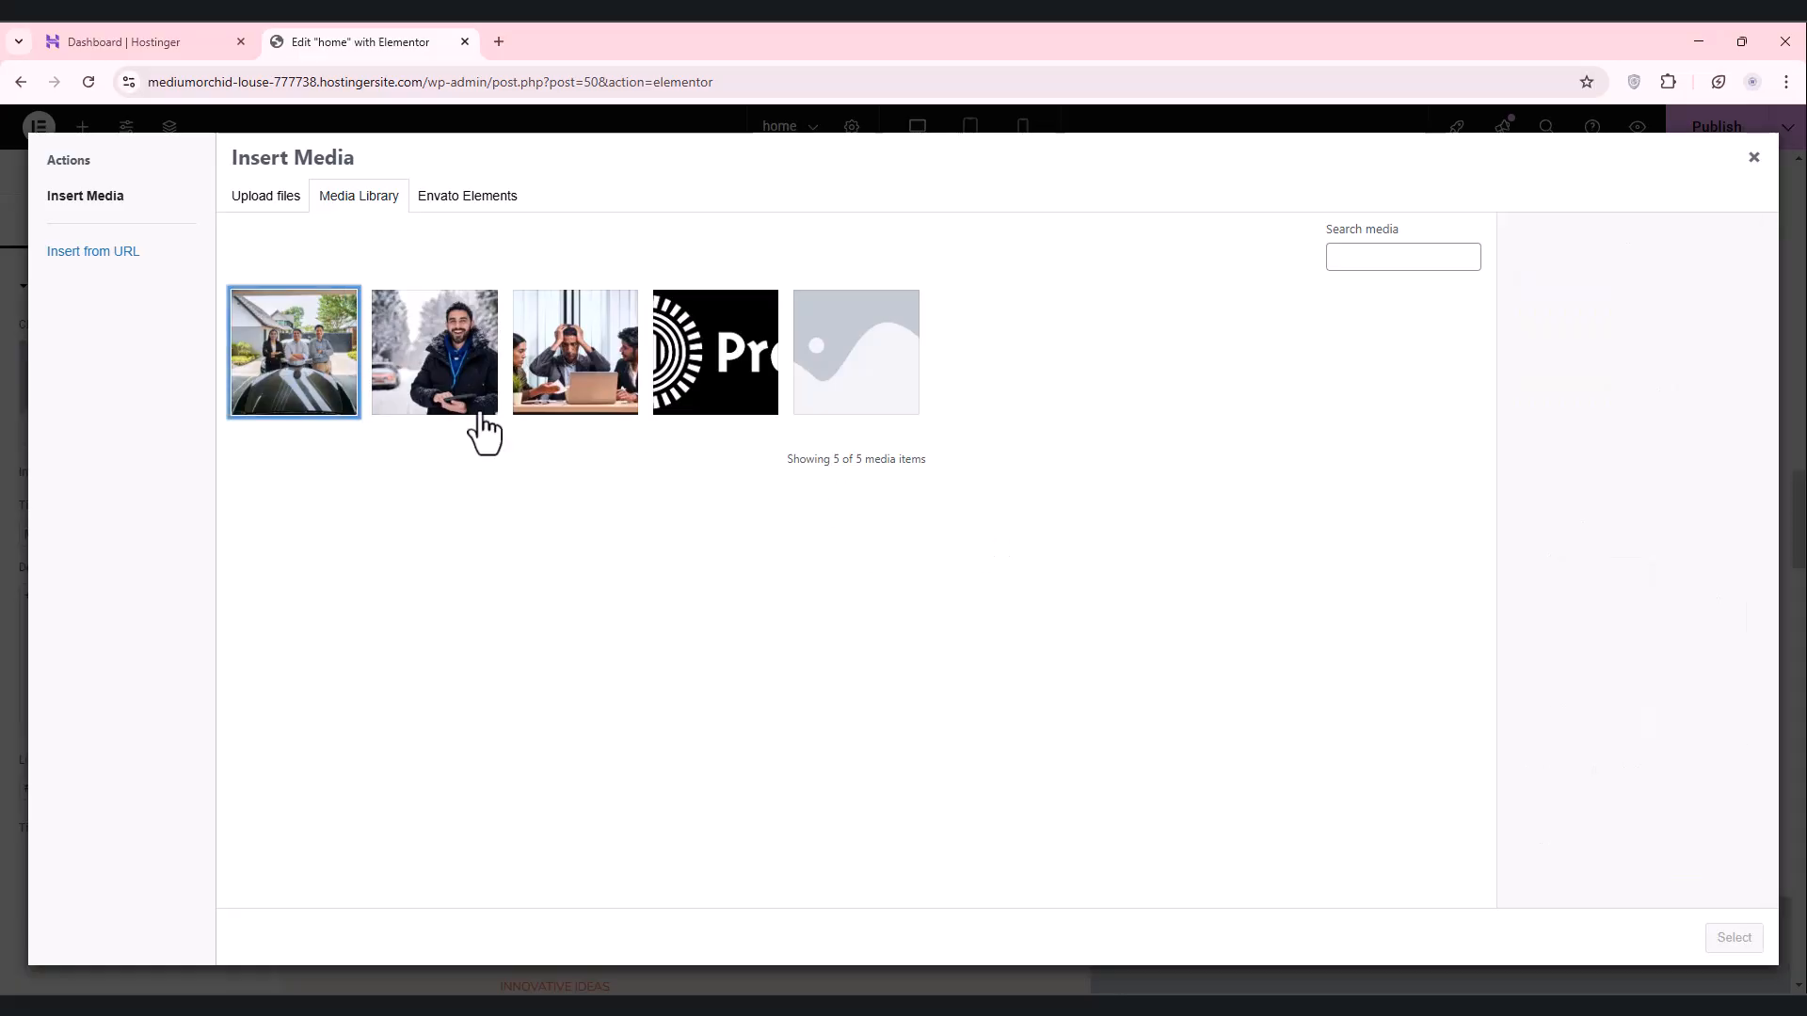
{"action": "left_click", "coordinate": [337, 400]}
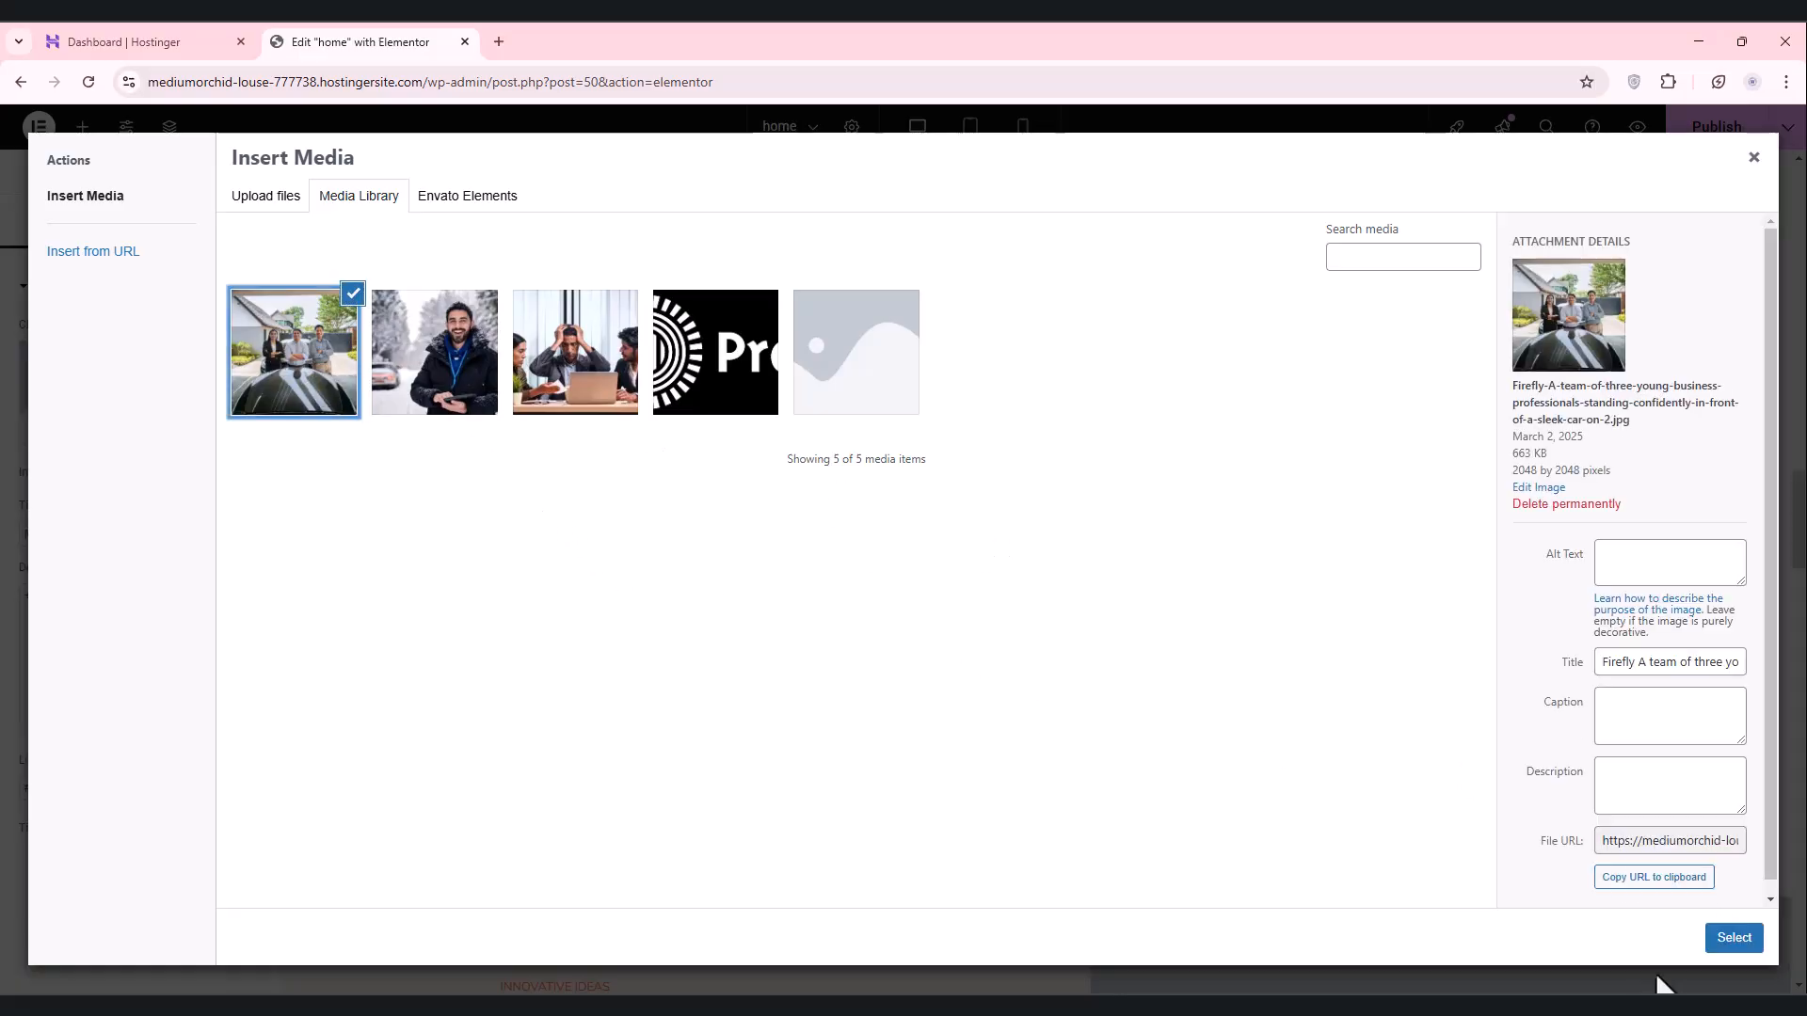
{"action": "left_click", "coordinate": [1734, 938]}
Step: Replace the third team member's placeholder with the same three-professionals car photo and review the team section
{"action": "left_click", "coordinate": [1399, 488]}
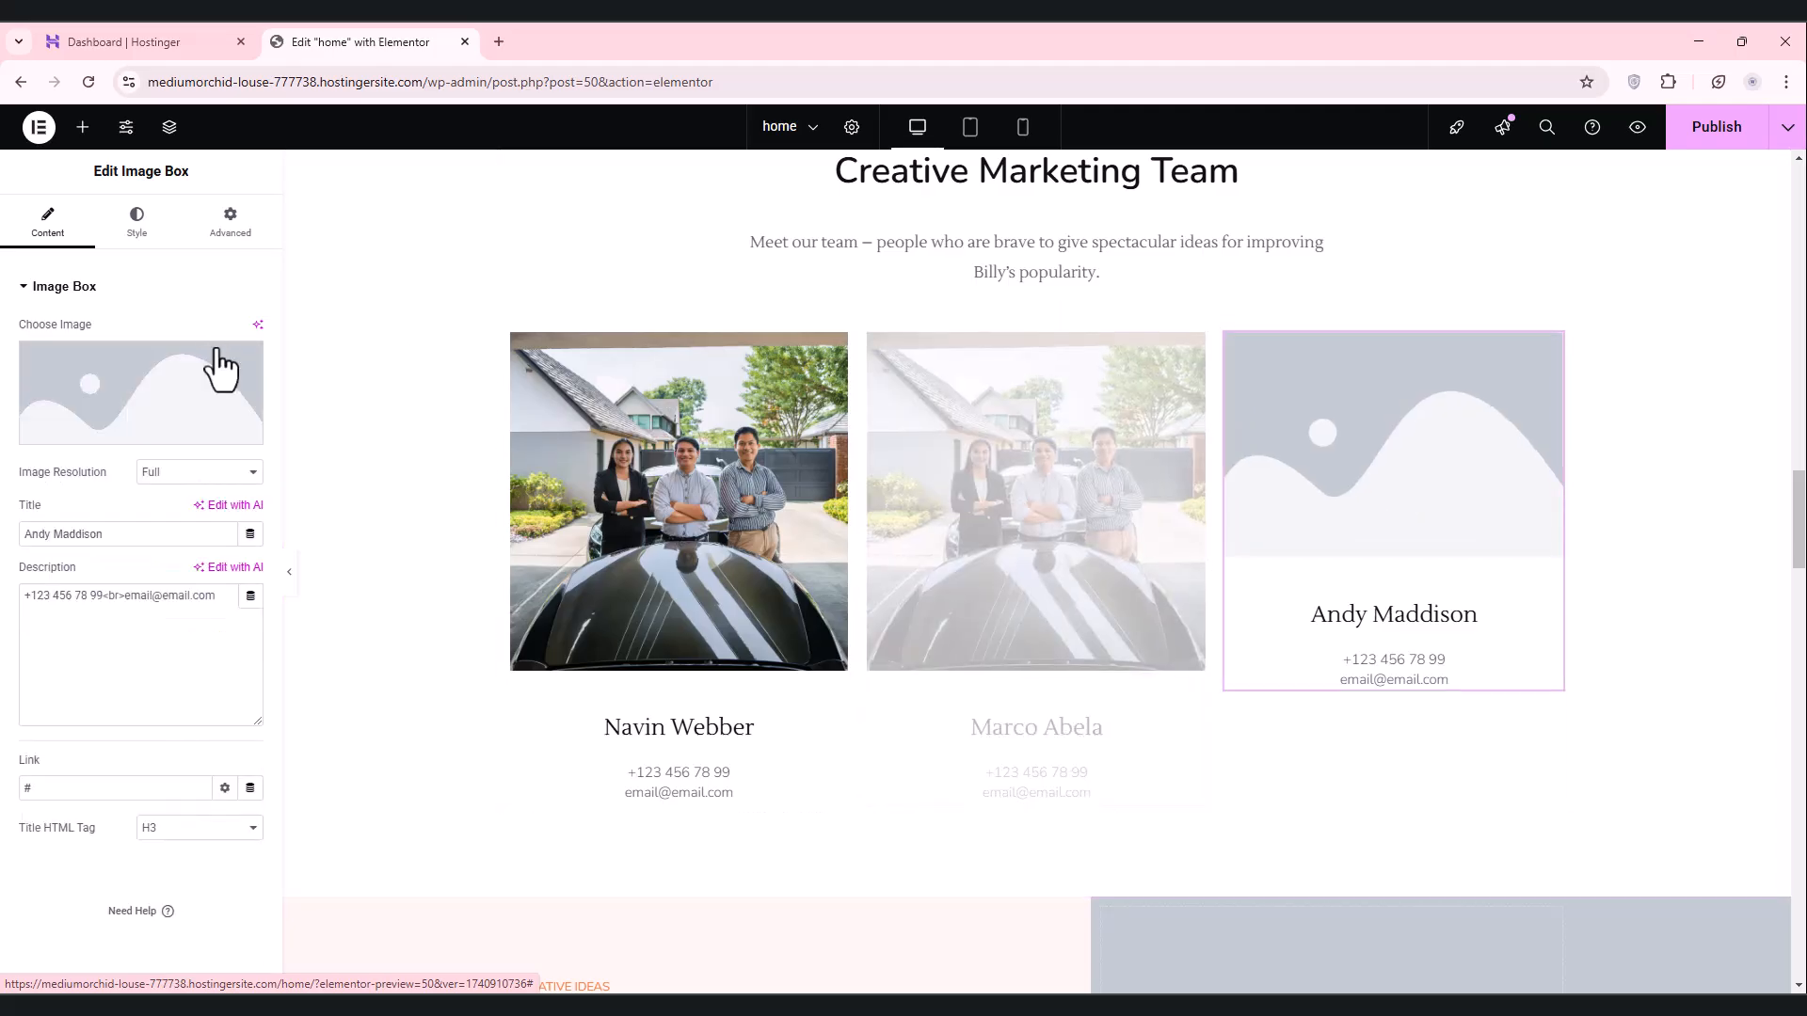
{"action": "left_click", "coordinate": [216, 358]}
{"action": "left_click", "coordinate": [309, 348]}
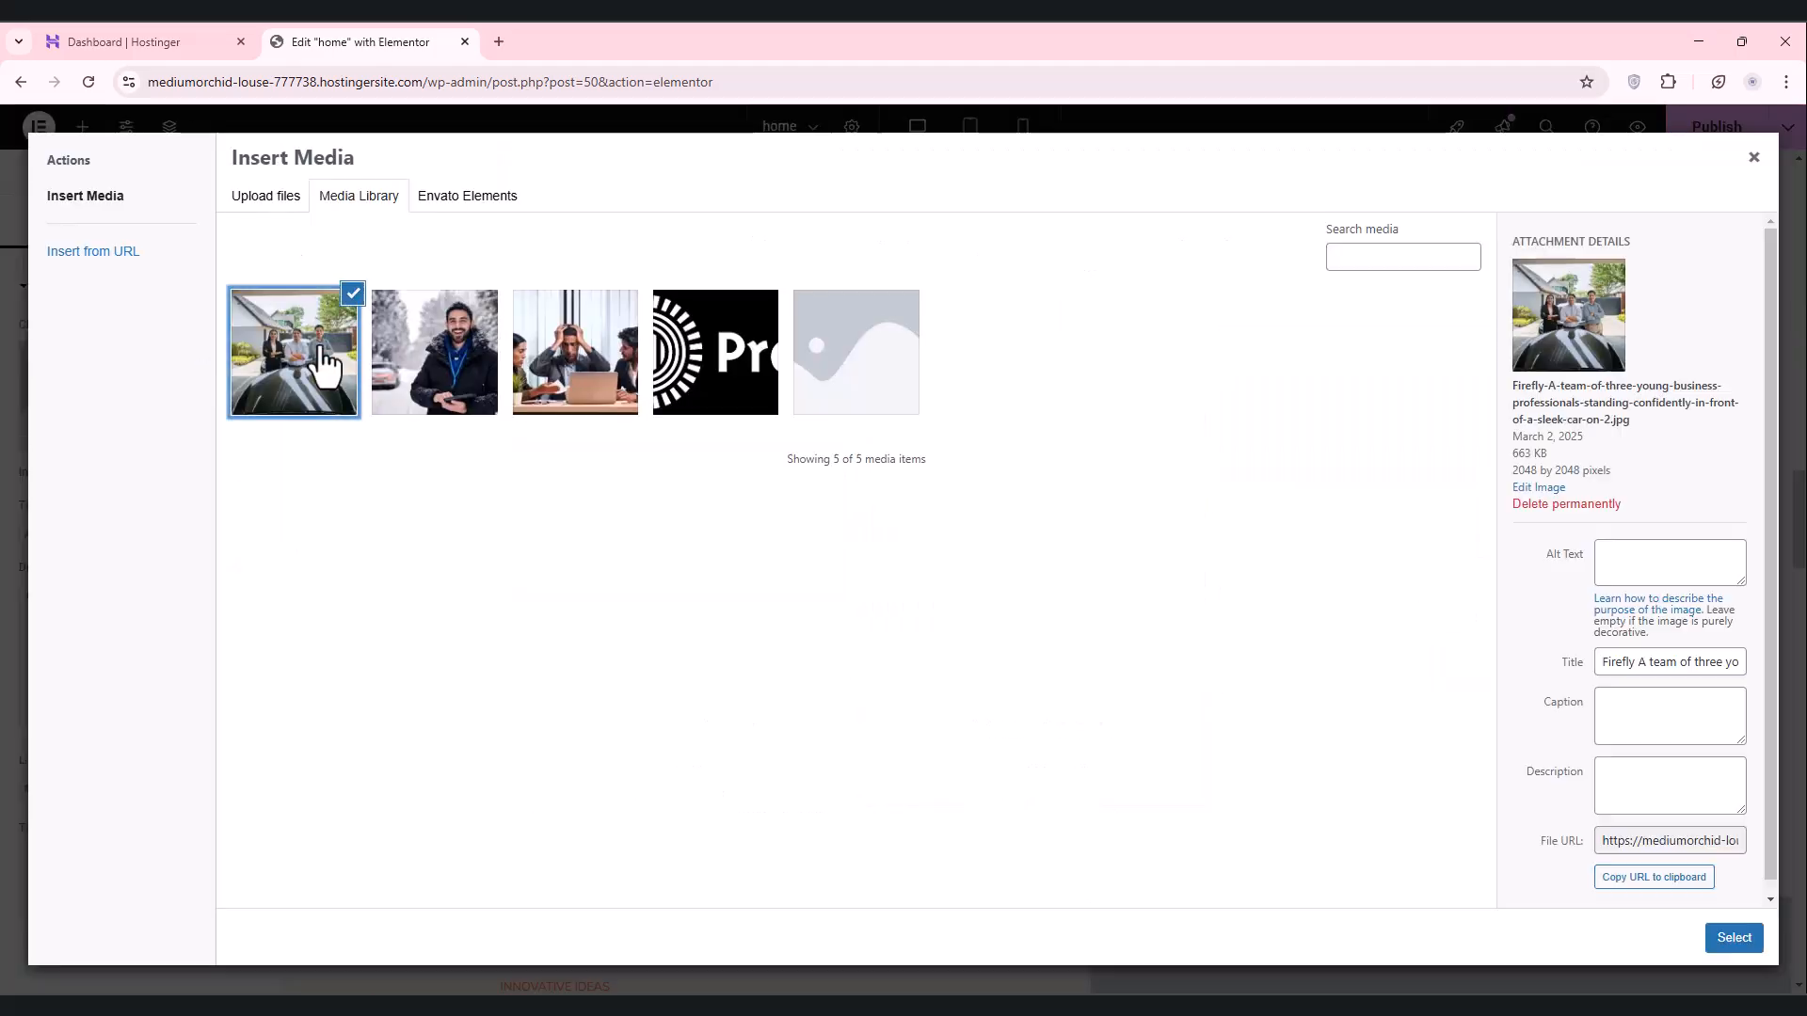
{"action": "left_click", "coordinate": [1730, 939]}
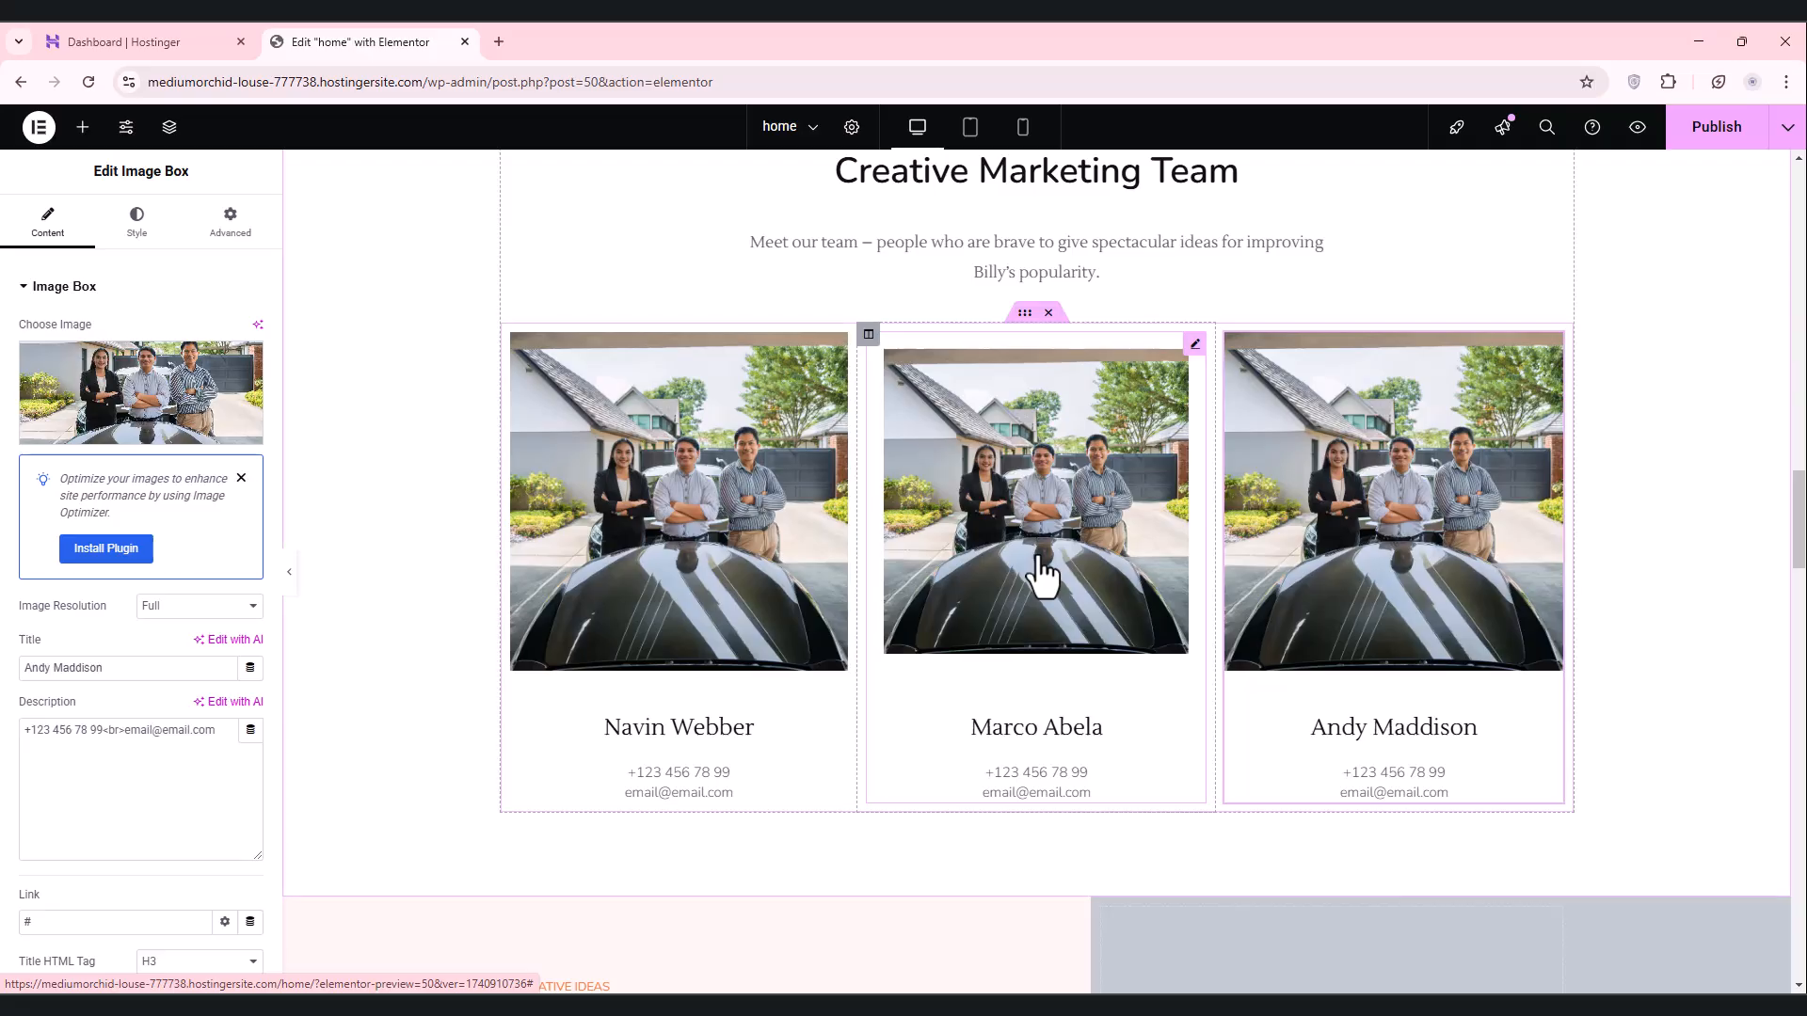
{"action": "scroll", "coordinate": [1115, 612], "scroll_direction": "down", "scroll_amount": 2}
{"action": "scroll", "coordinate": [1115, 612], "scroll_direction": "up", "scroll_amount": 3}
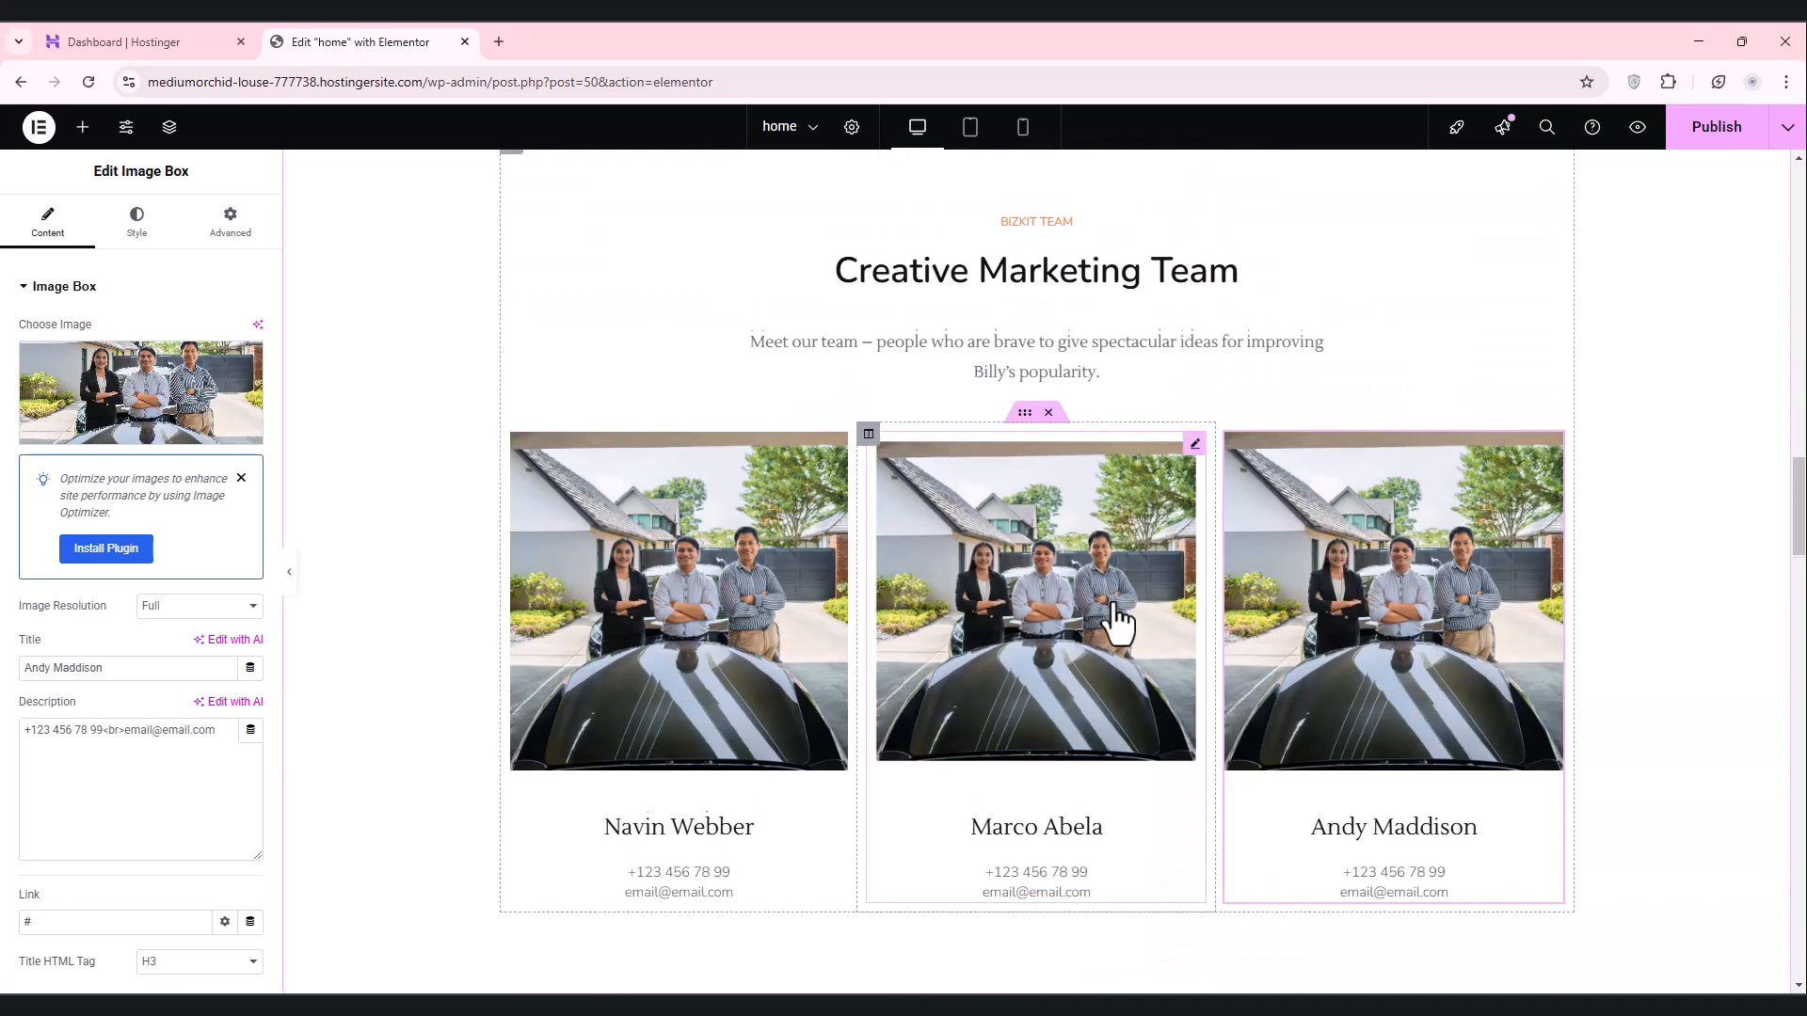
Step: Upload the GCLOGO (2) image and use it in place of the Social Media Strategy image box's placeholder
{"action": "scroll", "coordinate": [1118, 617], "scroll_direction": "up", "scroll_amount": 15}
{"action": "scroll", "coordinate": [1113, 602], "scroll_direction": "down", "scroll_amount": 6}
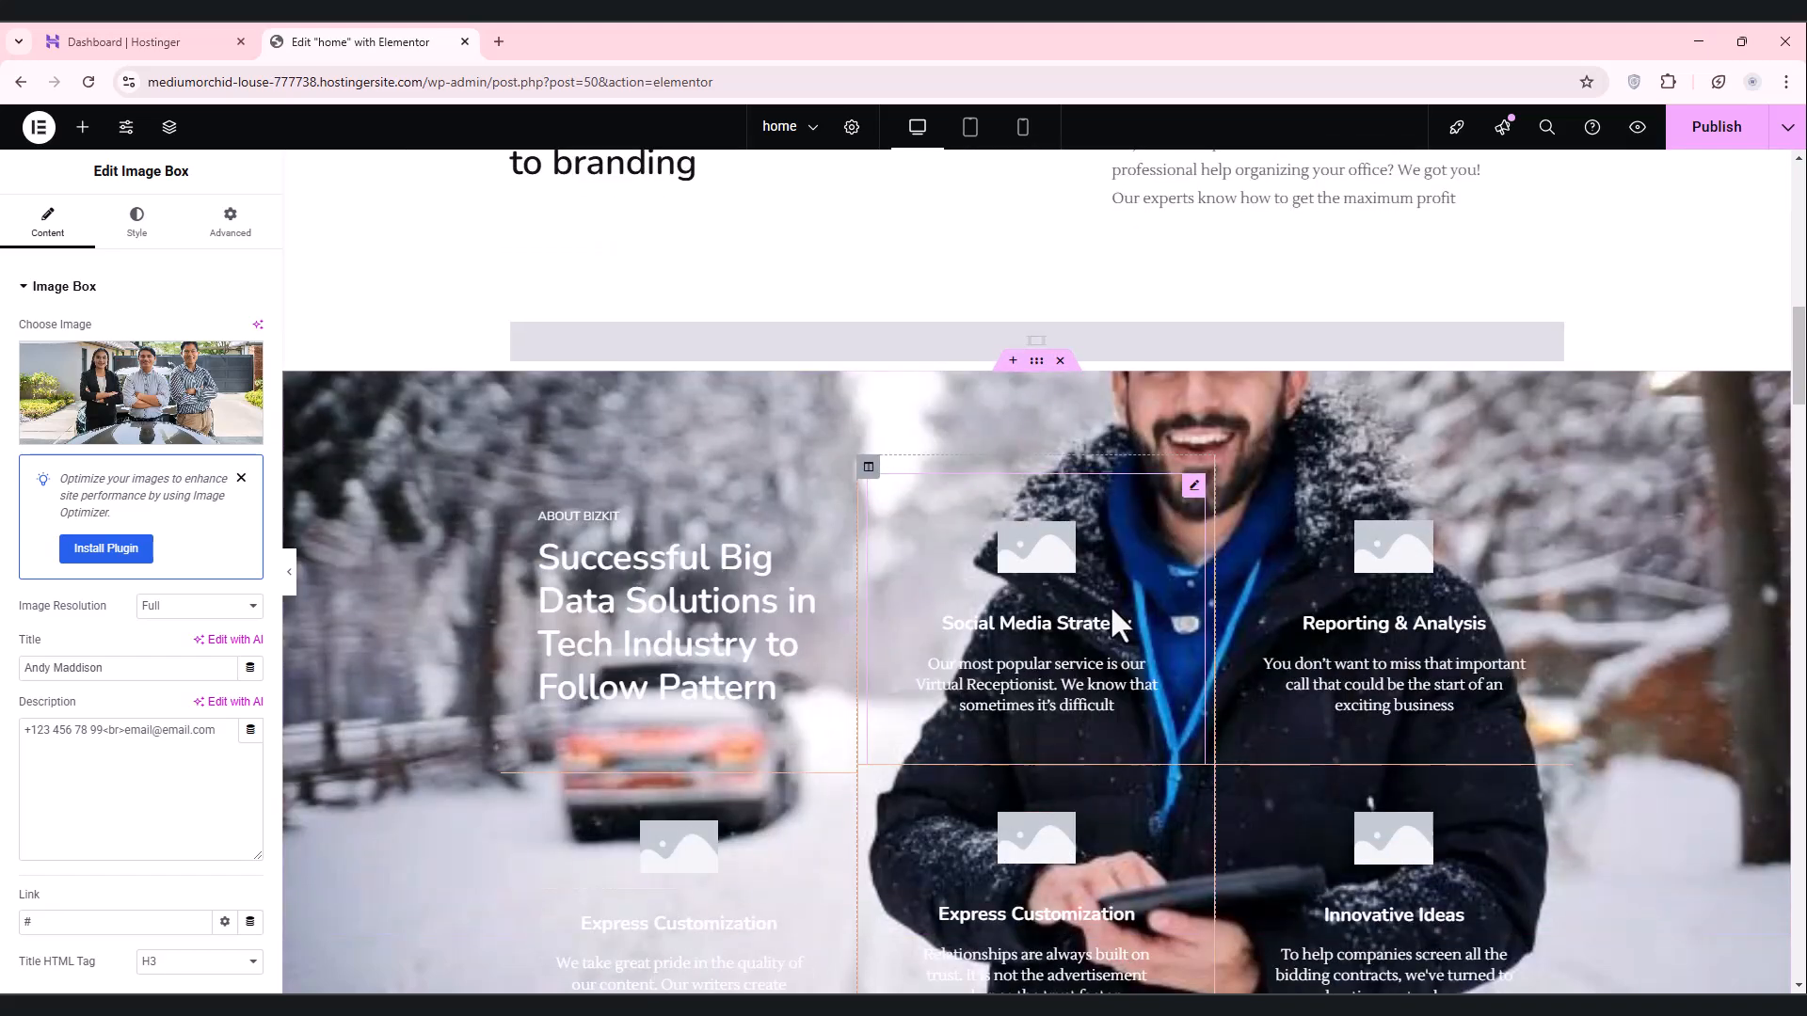
{"action": "left_click", "coordinate": [1037, 573]}
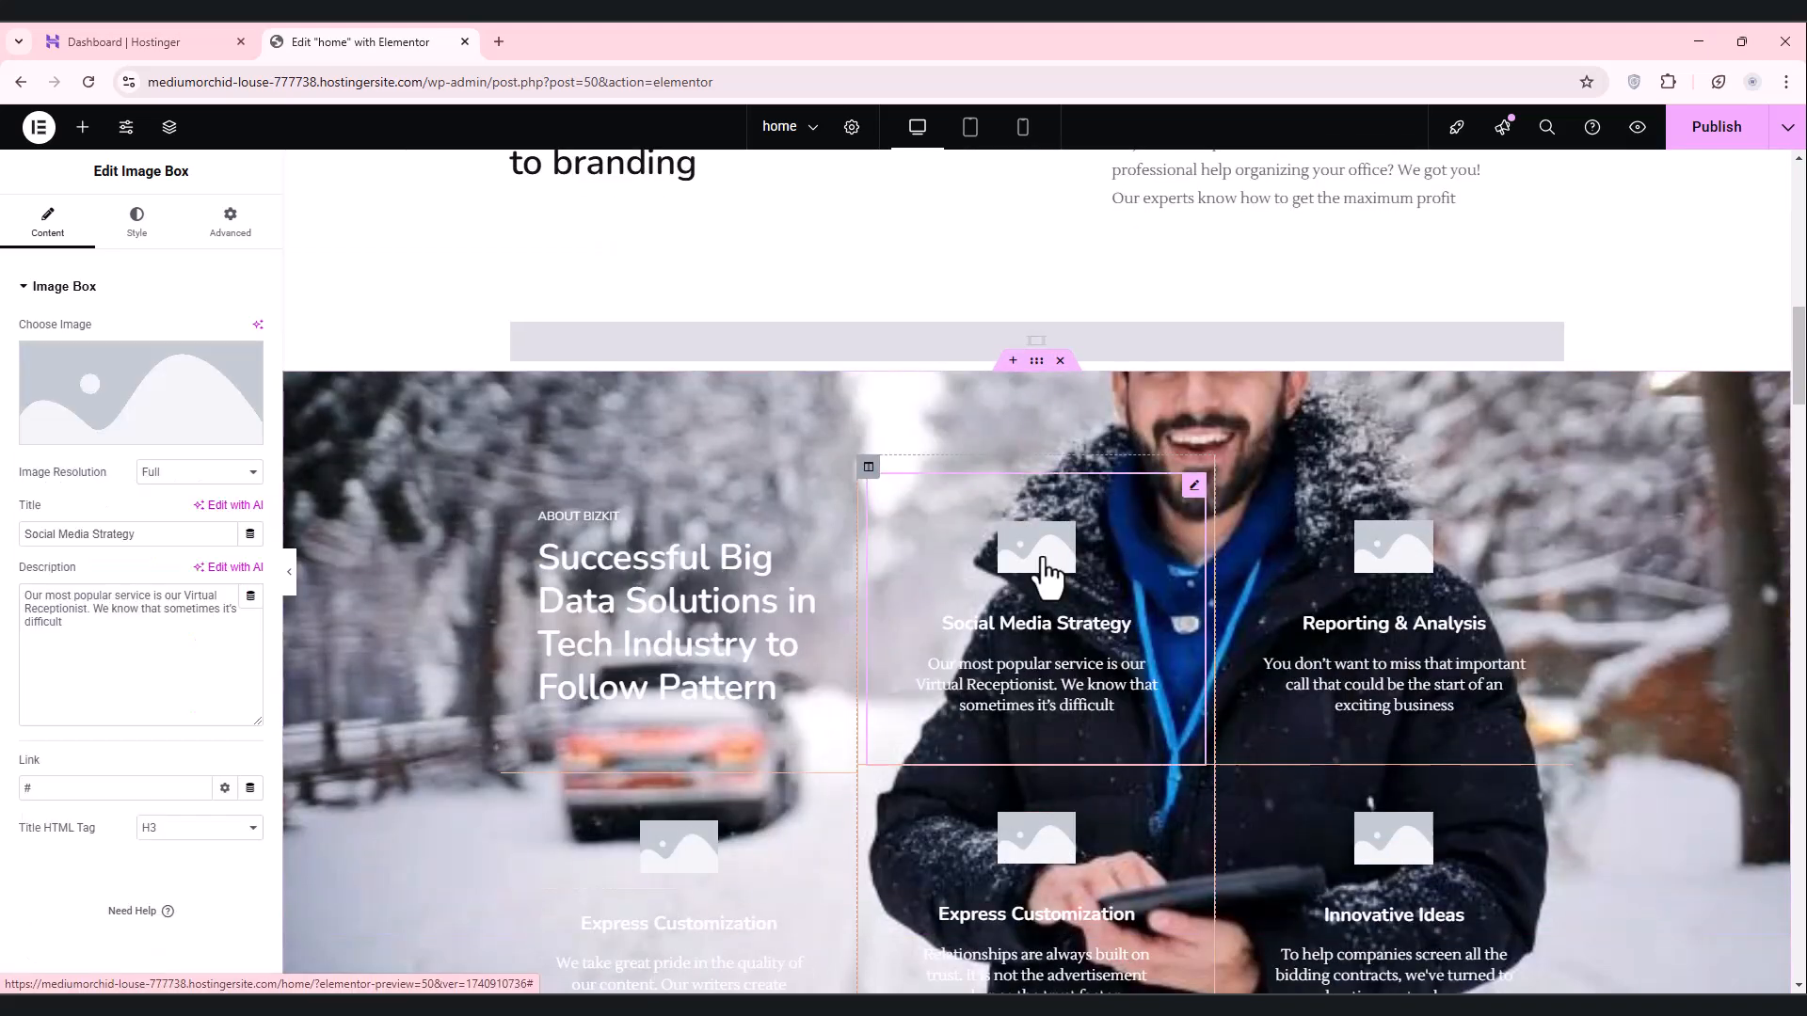
{"action": "left_click", "coordinate": [125, 365]}
{"action": "left_click", "coordinate": [273, 200]}
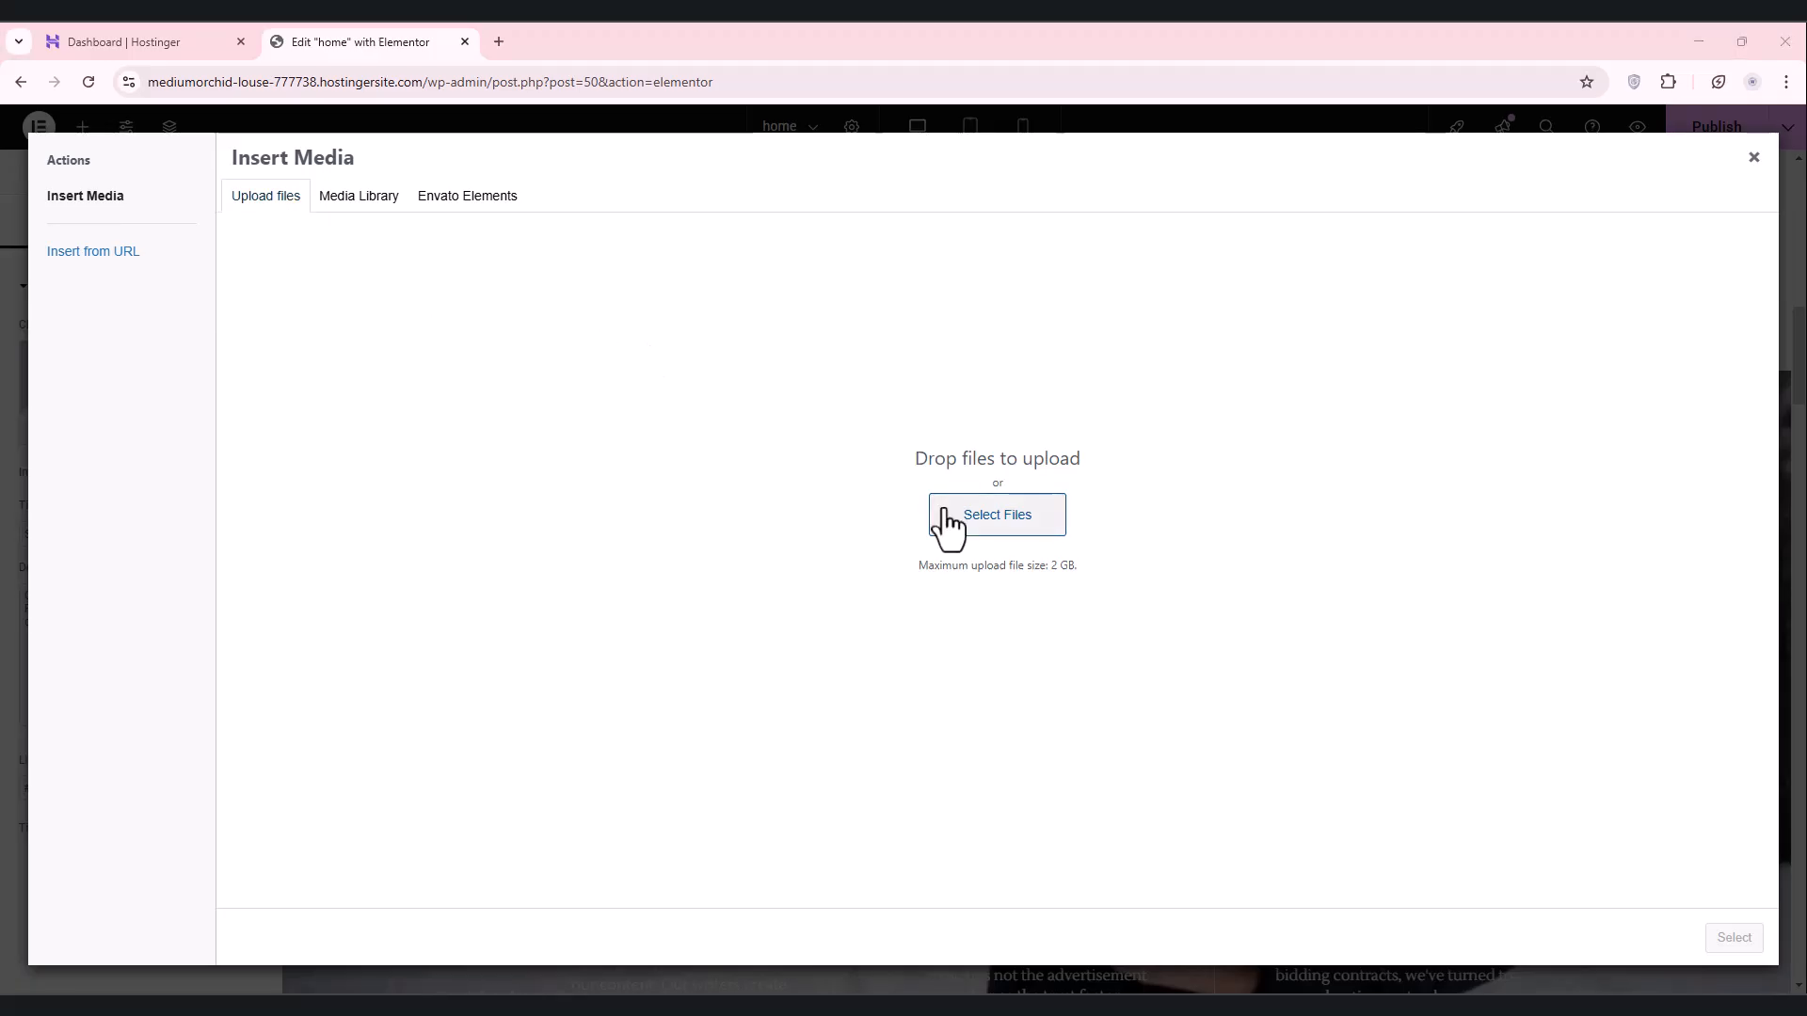
{"action": "left_click", "coordinate": [950, 519]}
{"action": "scroll", "coordinate": [540, 312], "scroll_direction": "down", "scroll_amount": 10}
{"action": "scroll", "coordinate": [542, 320], "scroll_direction": "down", "scroll_amount": 6}
{"action": "scroll", "coordinate": [543, 322], "scroll_direction": "down", "scroll_amount": 2}
{"action": "scroll", "coordinate": [544, 323], "scroll_direction": "down", "scroll_amount": 8}
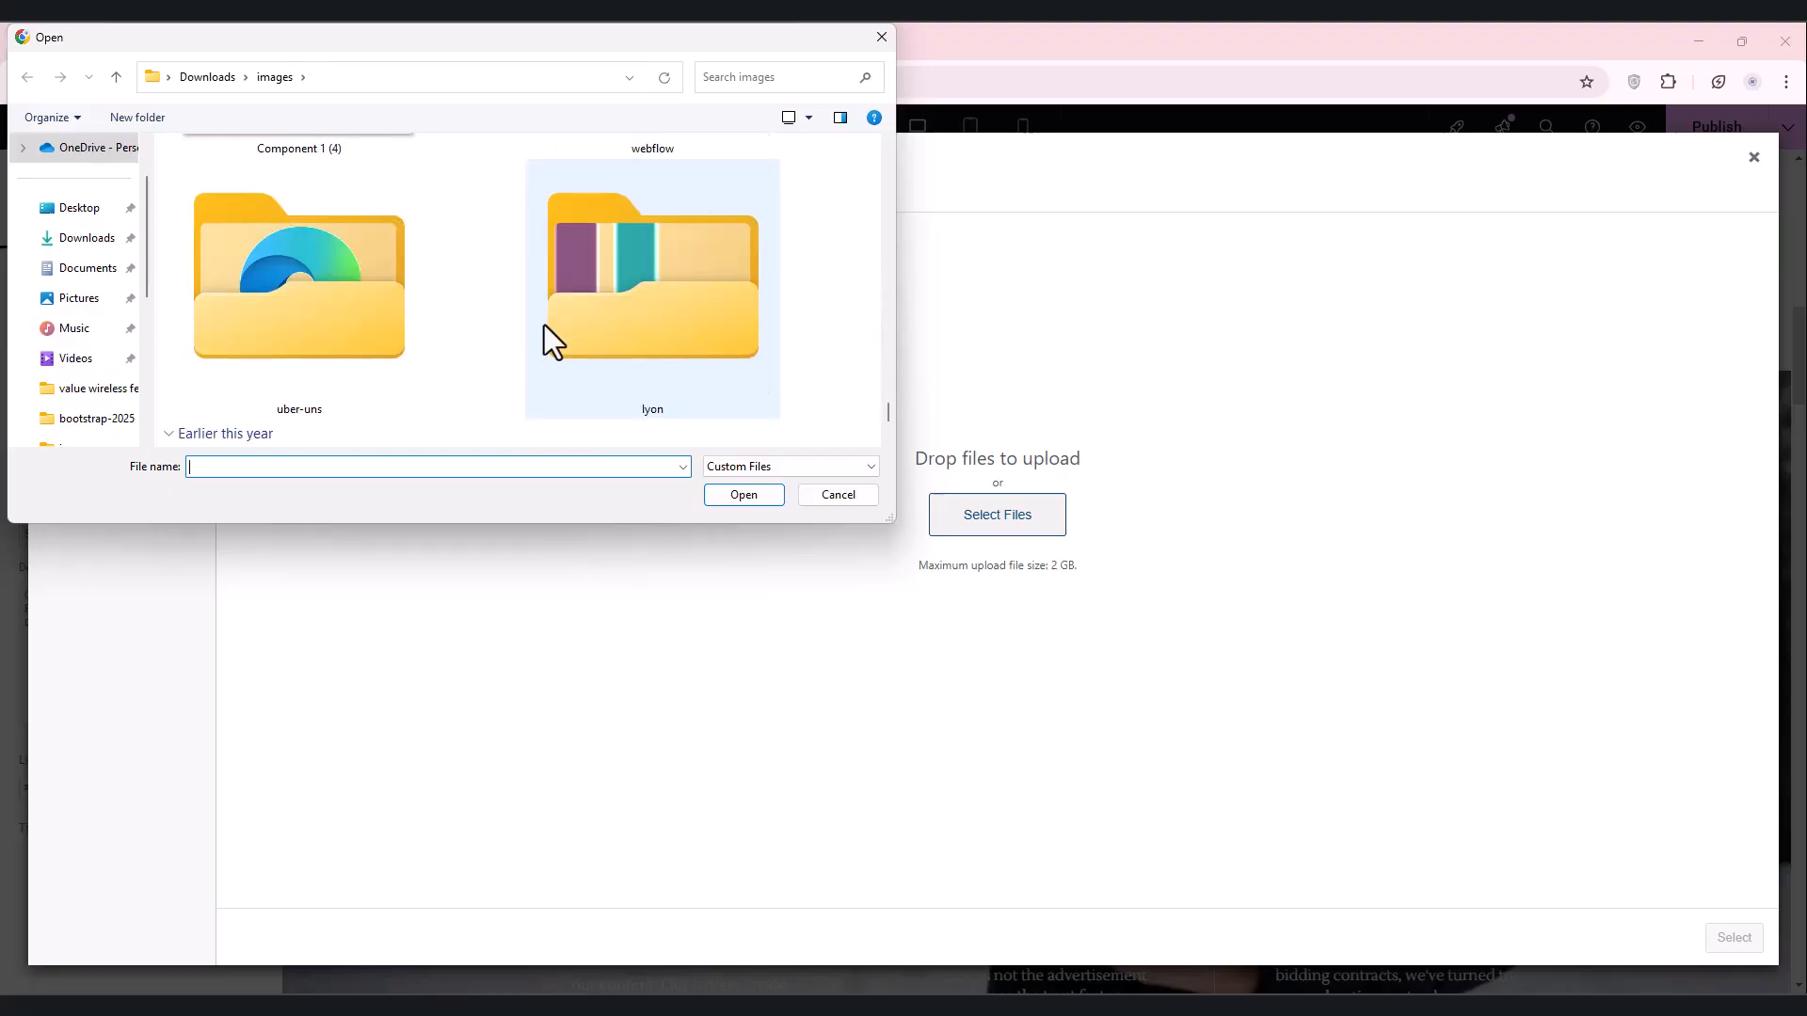
{"action": "scroll", "coordinate": [544, 324], "scroll_direction": "down", "scroll_amount": 2}
{"action": "scroll", "coordinate": [543, 328], "scroll_direction": "up", "scroll_amount": 6}
{"action": "scroll", "coordinate": [543, 327], "scroll_direction": "up", "scroll_amount": 4}
{"action": "left_click", "coordinate": [656, 278]}
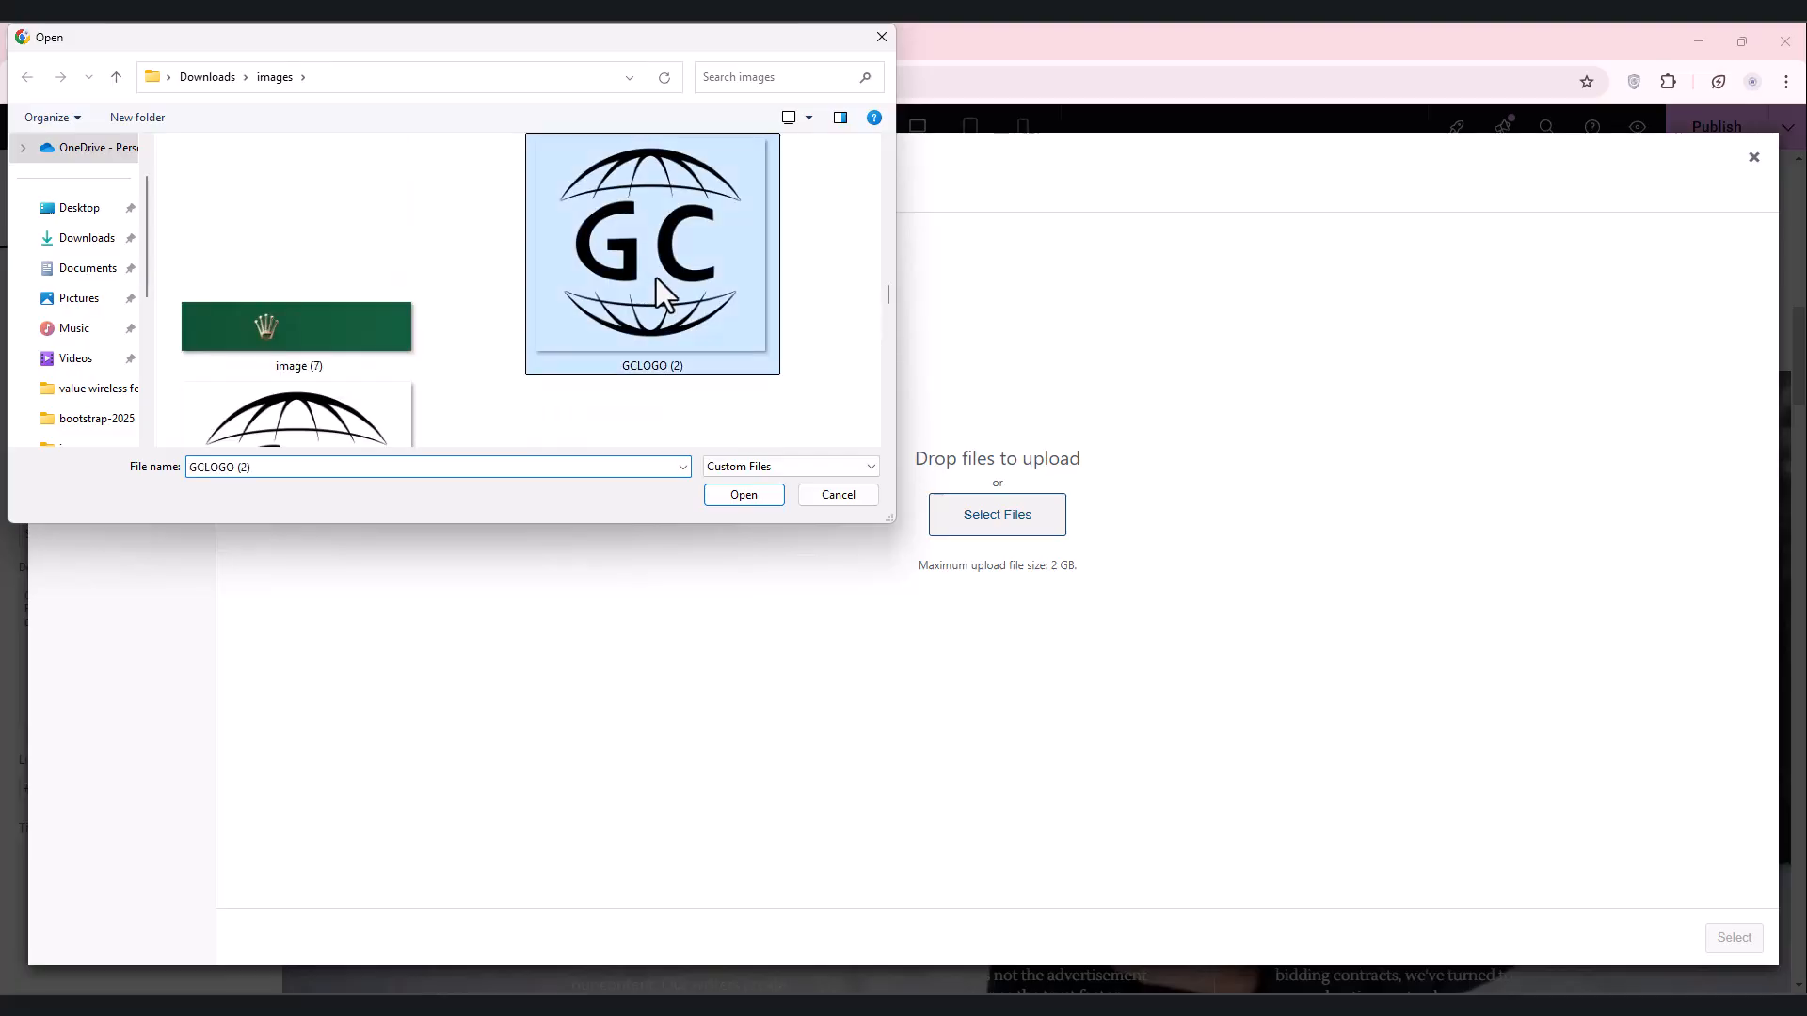
{"action": "double_click", "coordinate": [656, 278]}
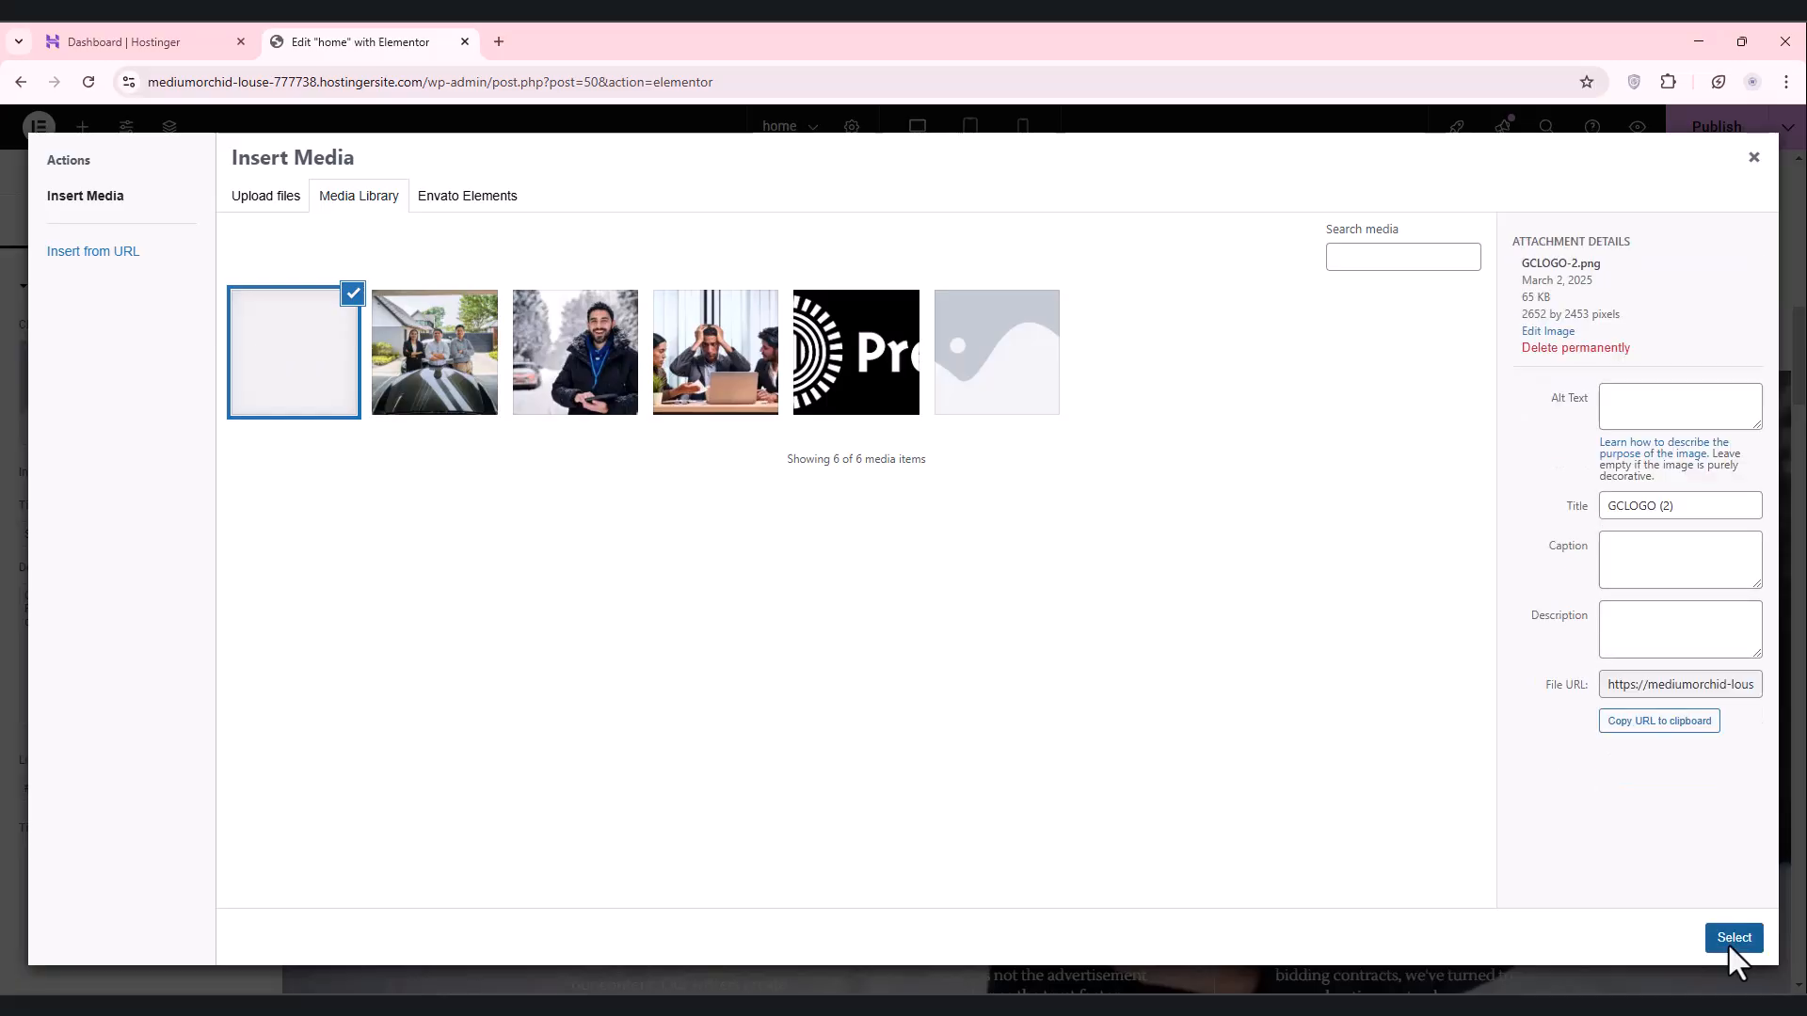
{"action": "left_click", "coordinate": [1731, 939]}
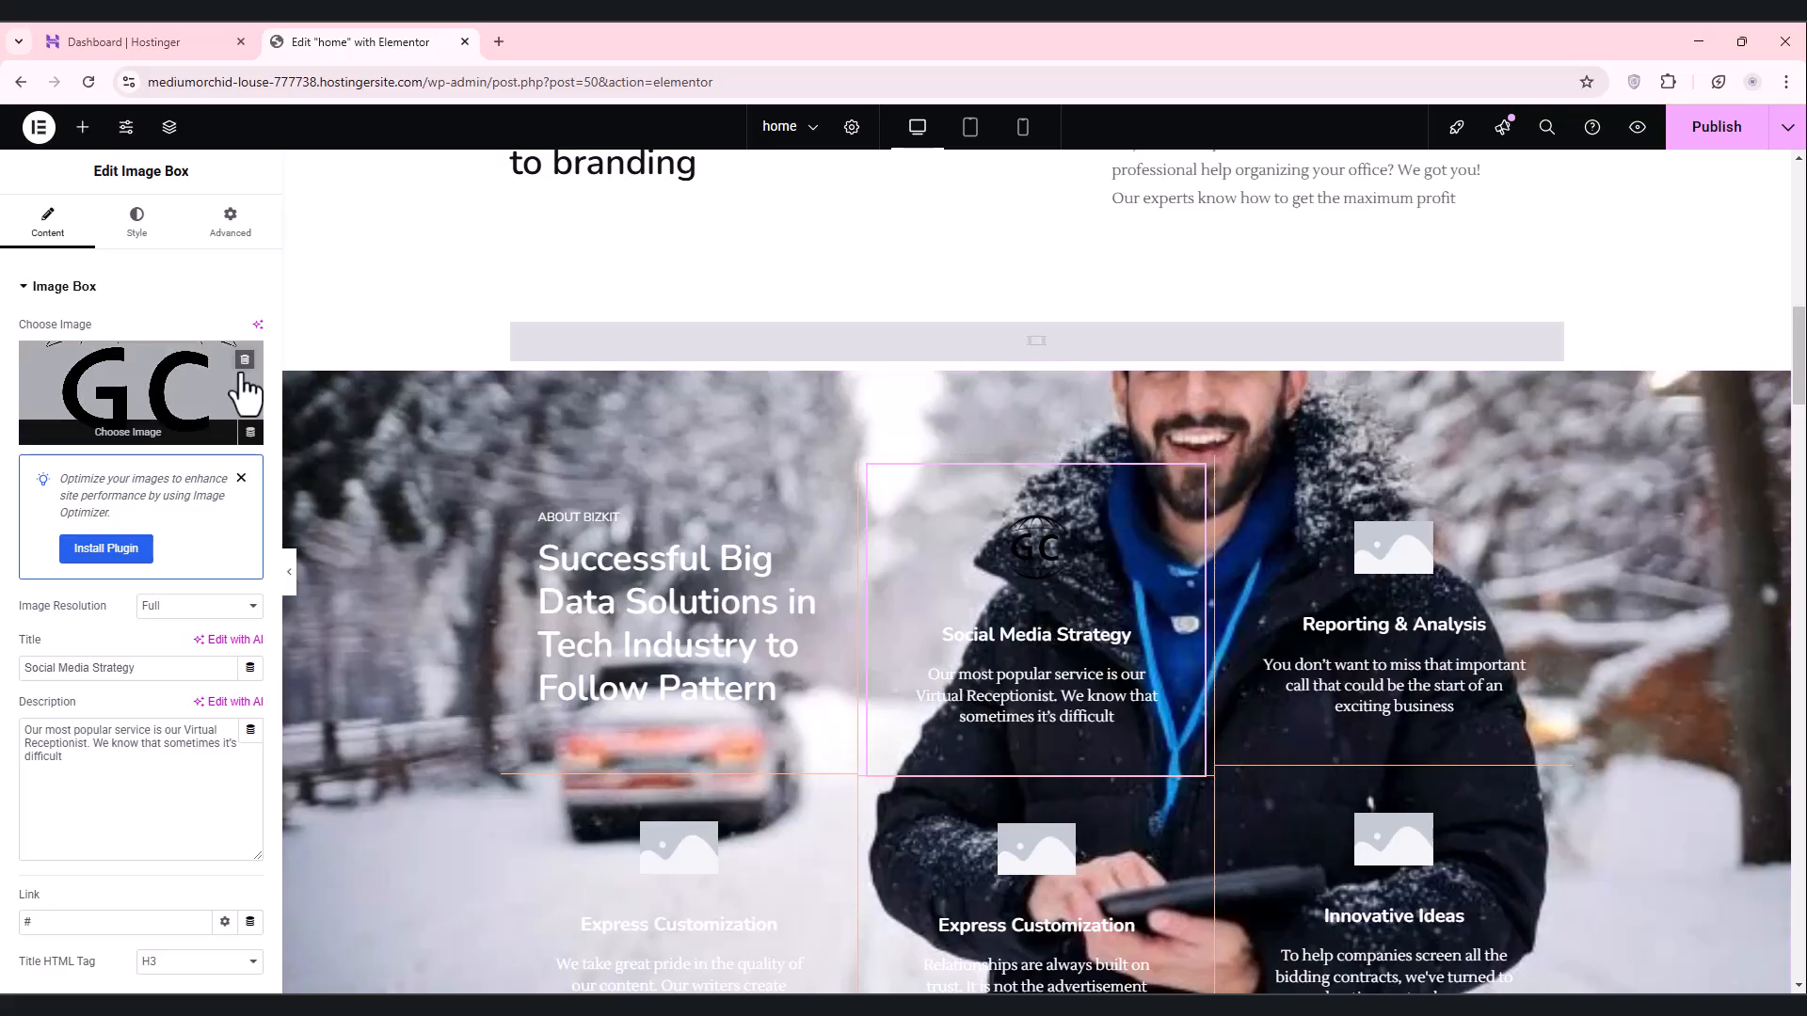
Step: Review the home page sections down to the Creative Marketing Team and publish the page changes
{"action": "scroll", "coordinate": [1287, 593], "scroll_direction": "up", "scroll_amount": 4}
{"action": "scroll", "coordinate": [1288, 593], "scroll_direction": "up", "scroll_amount": 6}
{"action": "scroll", "coordinate": [1287, 593], "scroll_direction": "down", "scroll_amount": 8}
{"action": "scroll", "coordinate": [1276, 625], "scroll_direction": "down", "scroll_amount": 15}
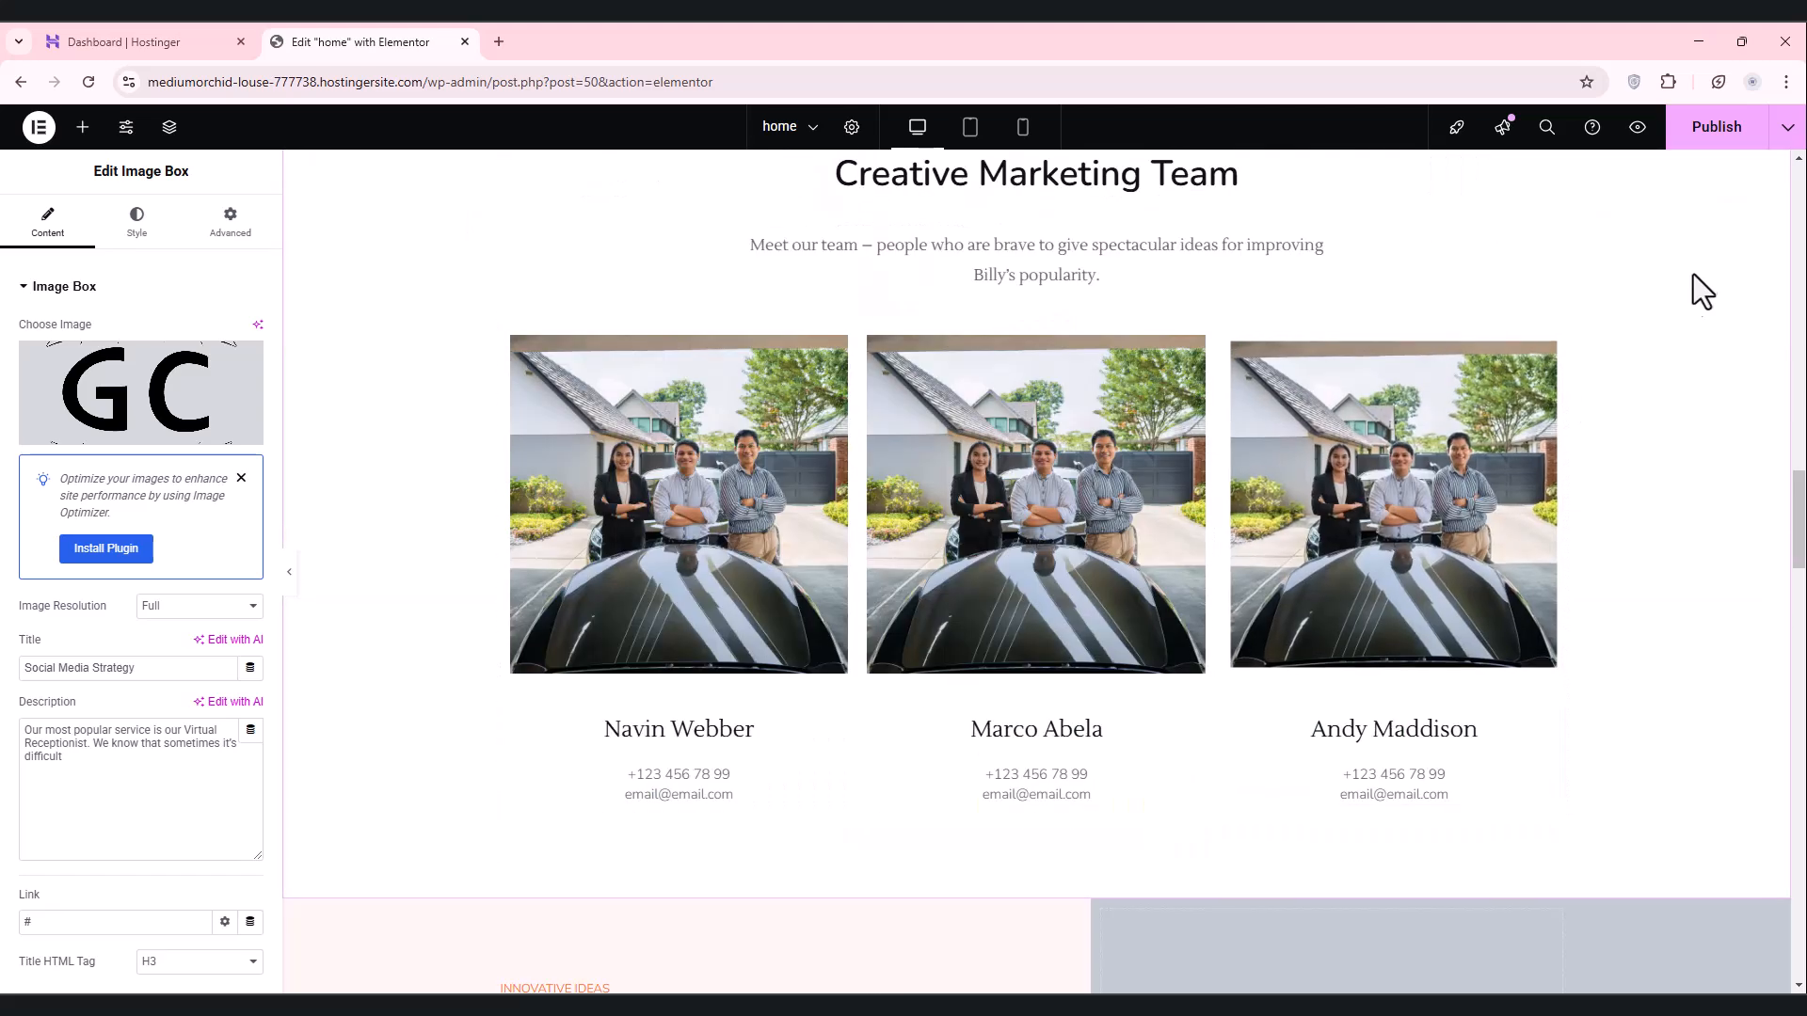
{"action": "left_click", "coordinate": [1685, 149]}
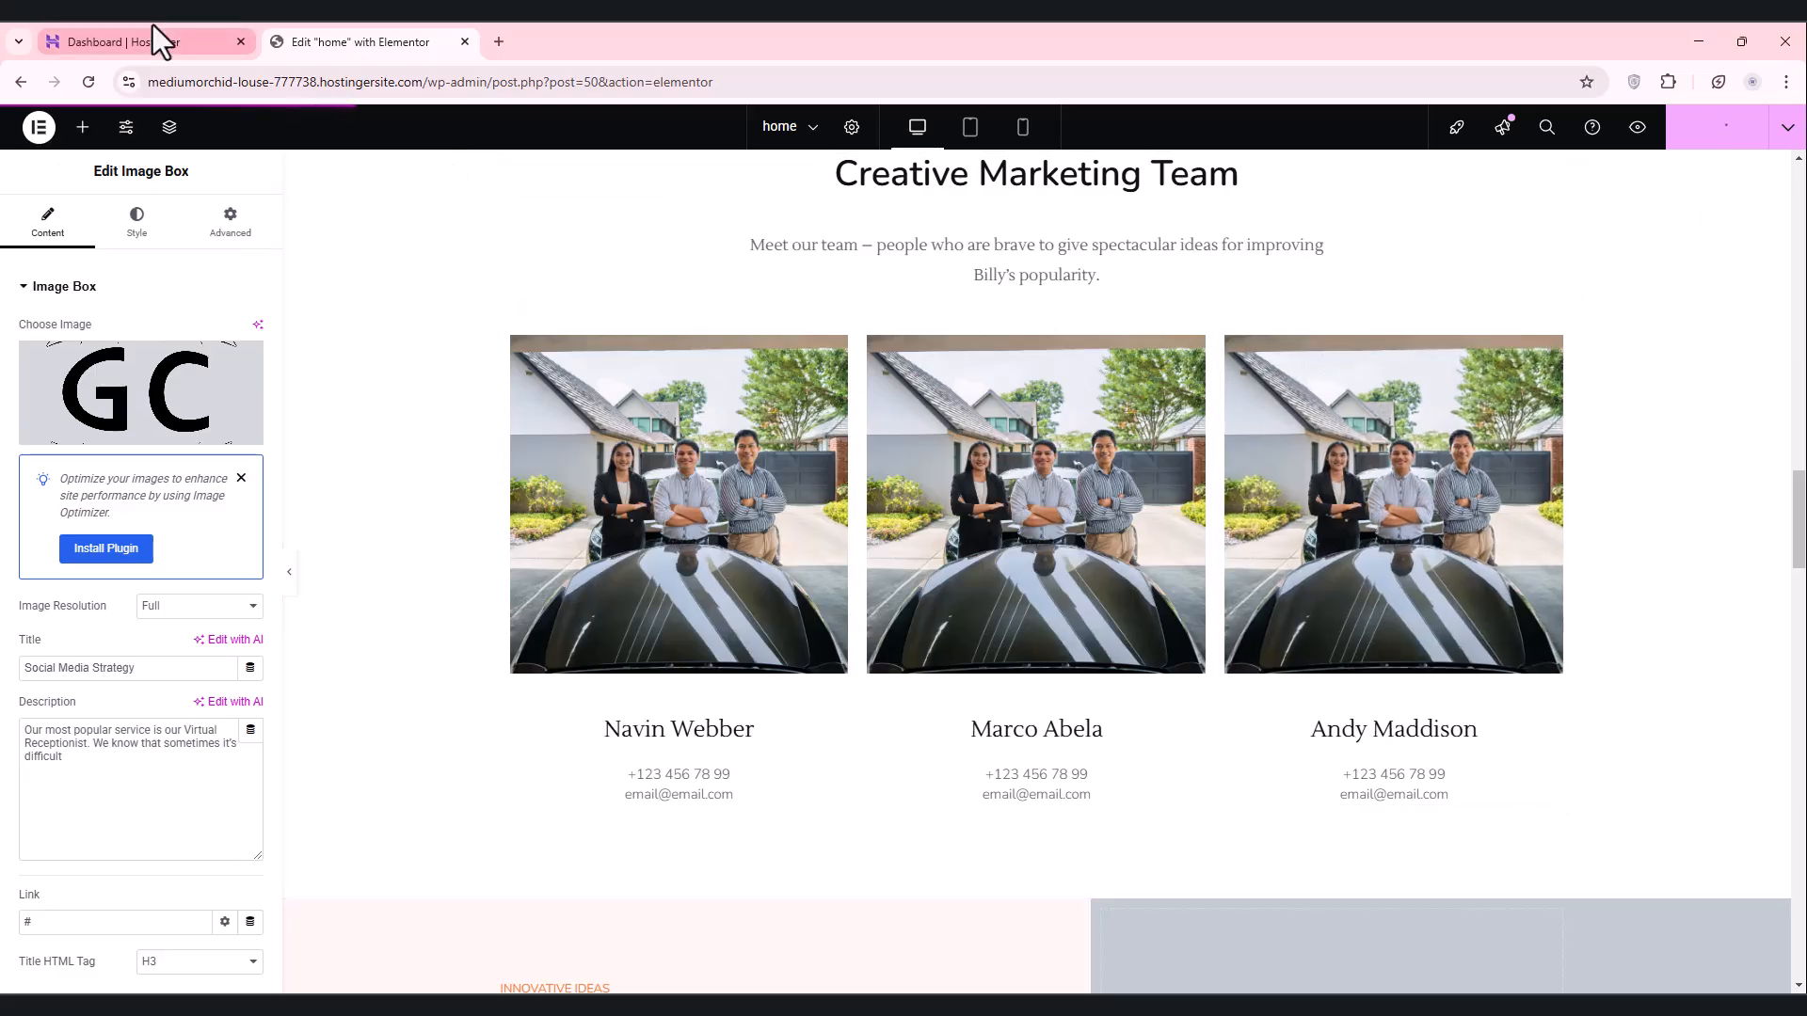
{"action": "mouse_move", "coordinate": [161, 32]}
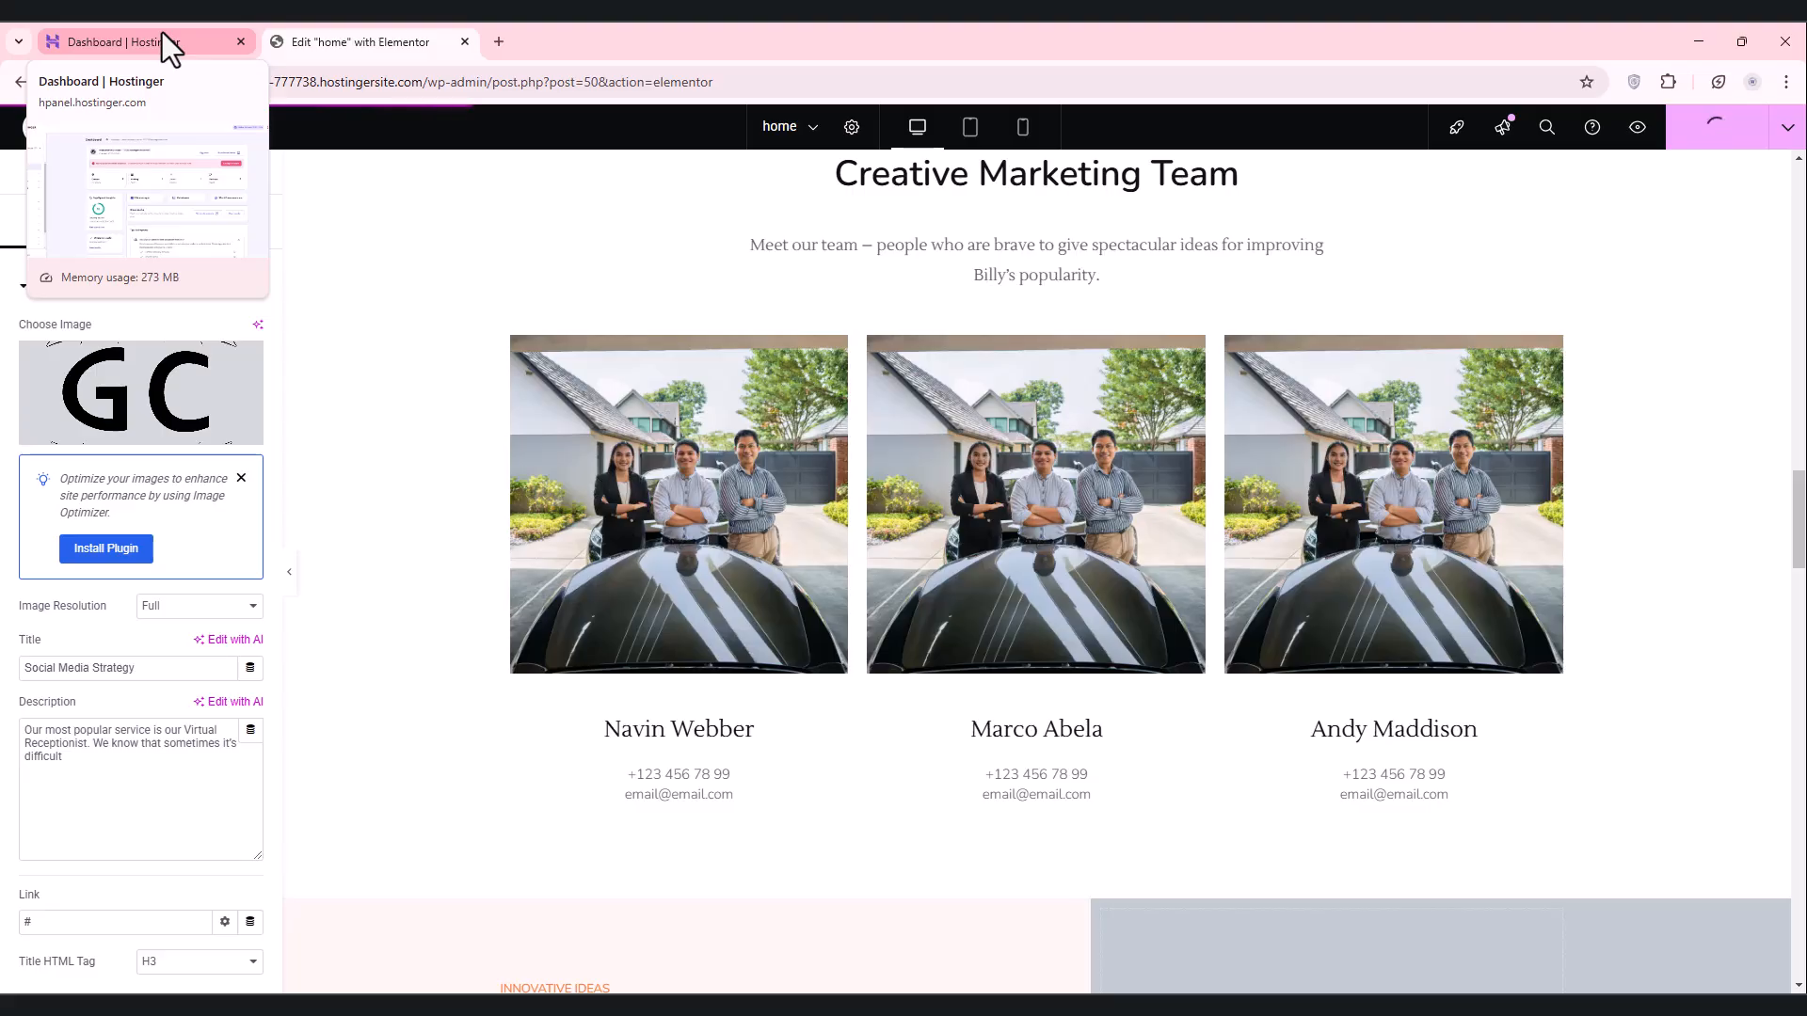
{"action": "left_click", "coordinate": [162, 32]}
{"action": "left_click", "coordinate": [369, 26]}
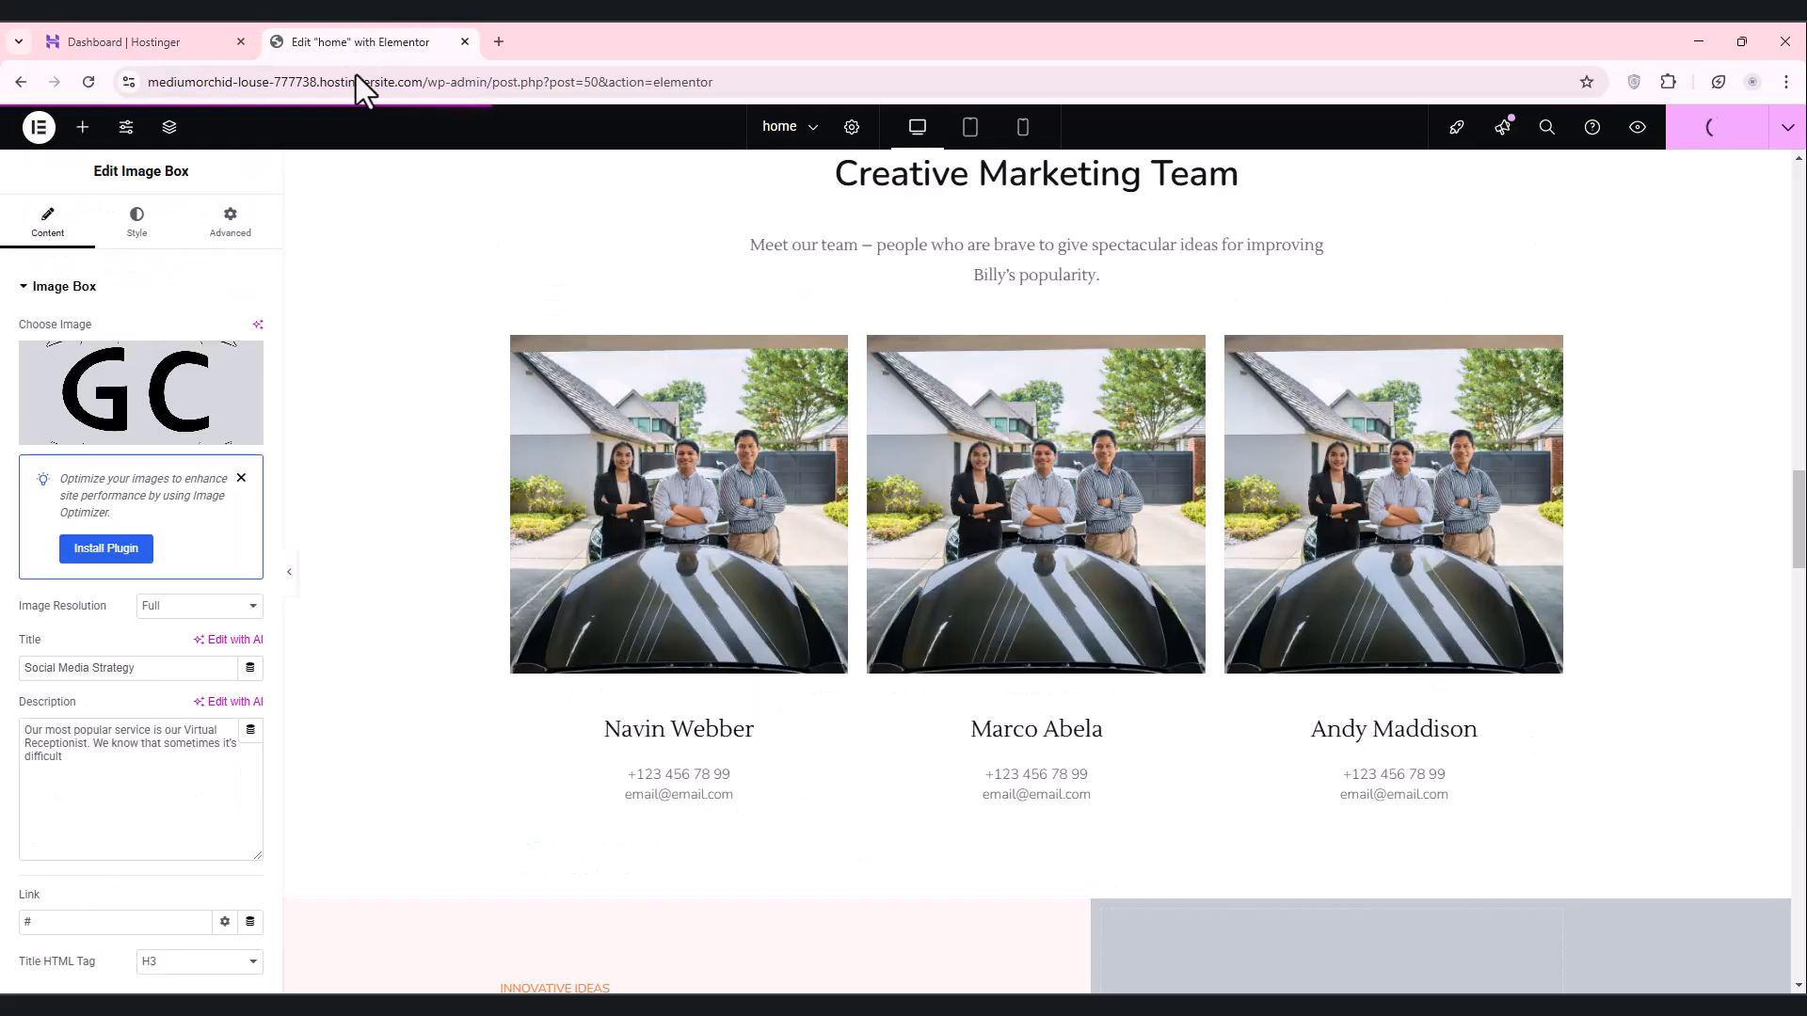
Step: Go to the site's wp-admin dashboard and open the list of pages
{"action": "left_click_drag", "start_coordinate": [485, 81], "coordinate": [859, 109]}
{"action": "key", "text": "BackSpace"}
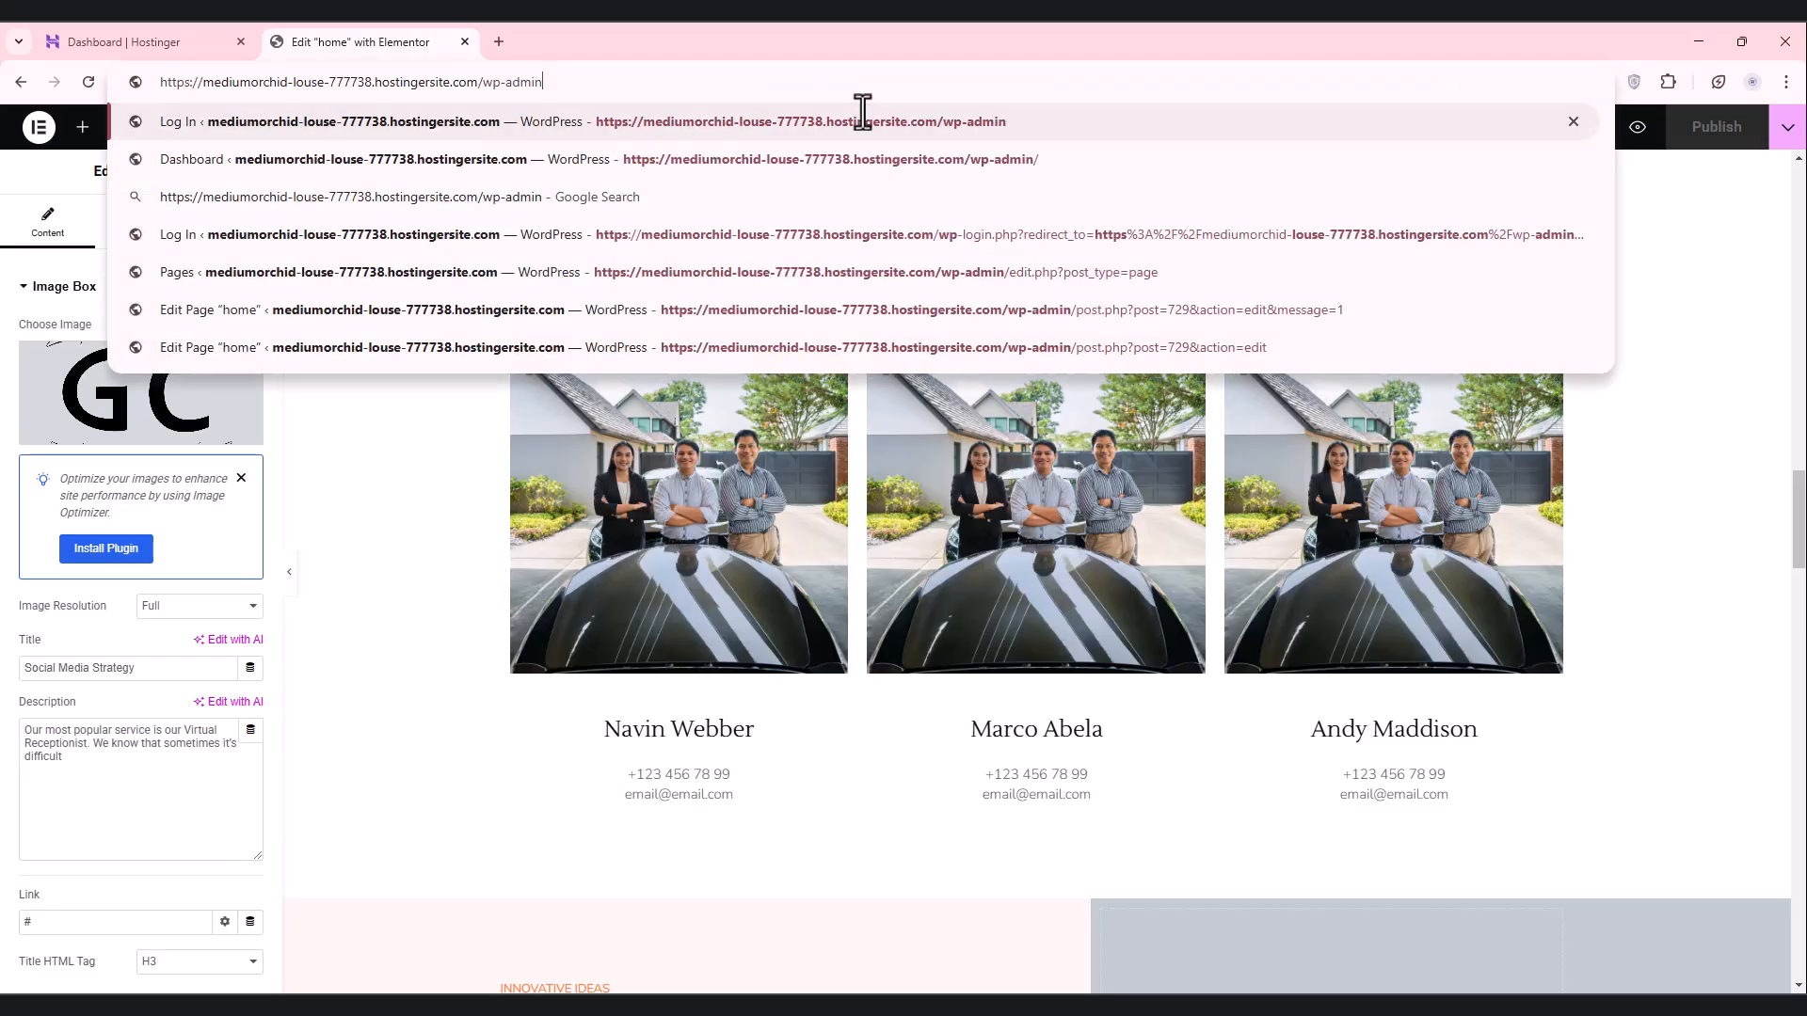
{"action": "key", "text": "Return"}
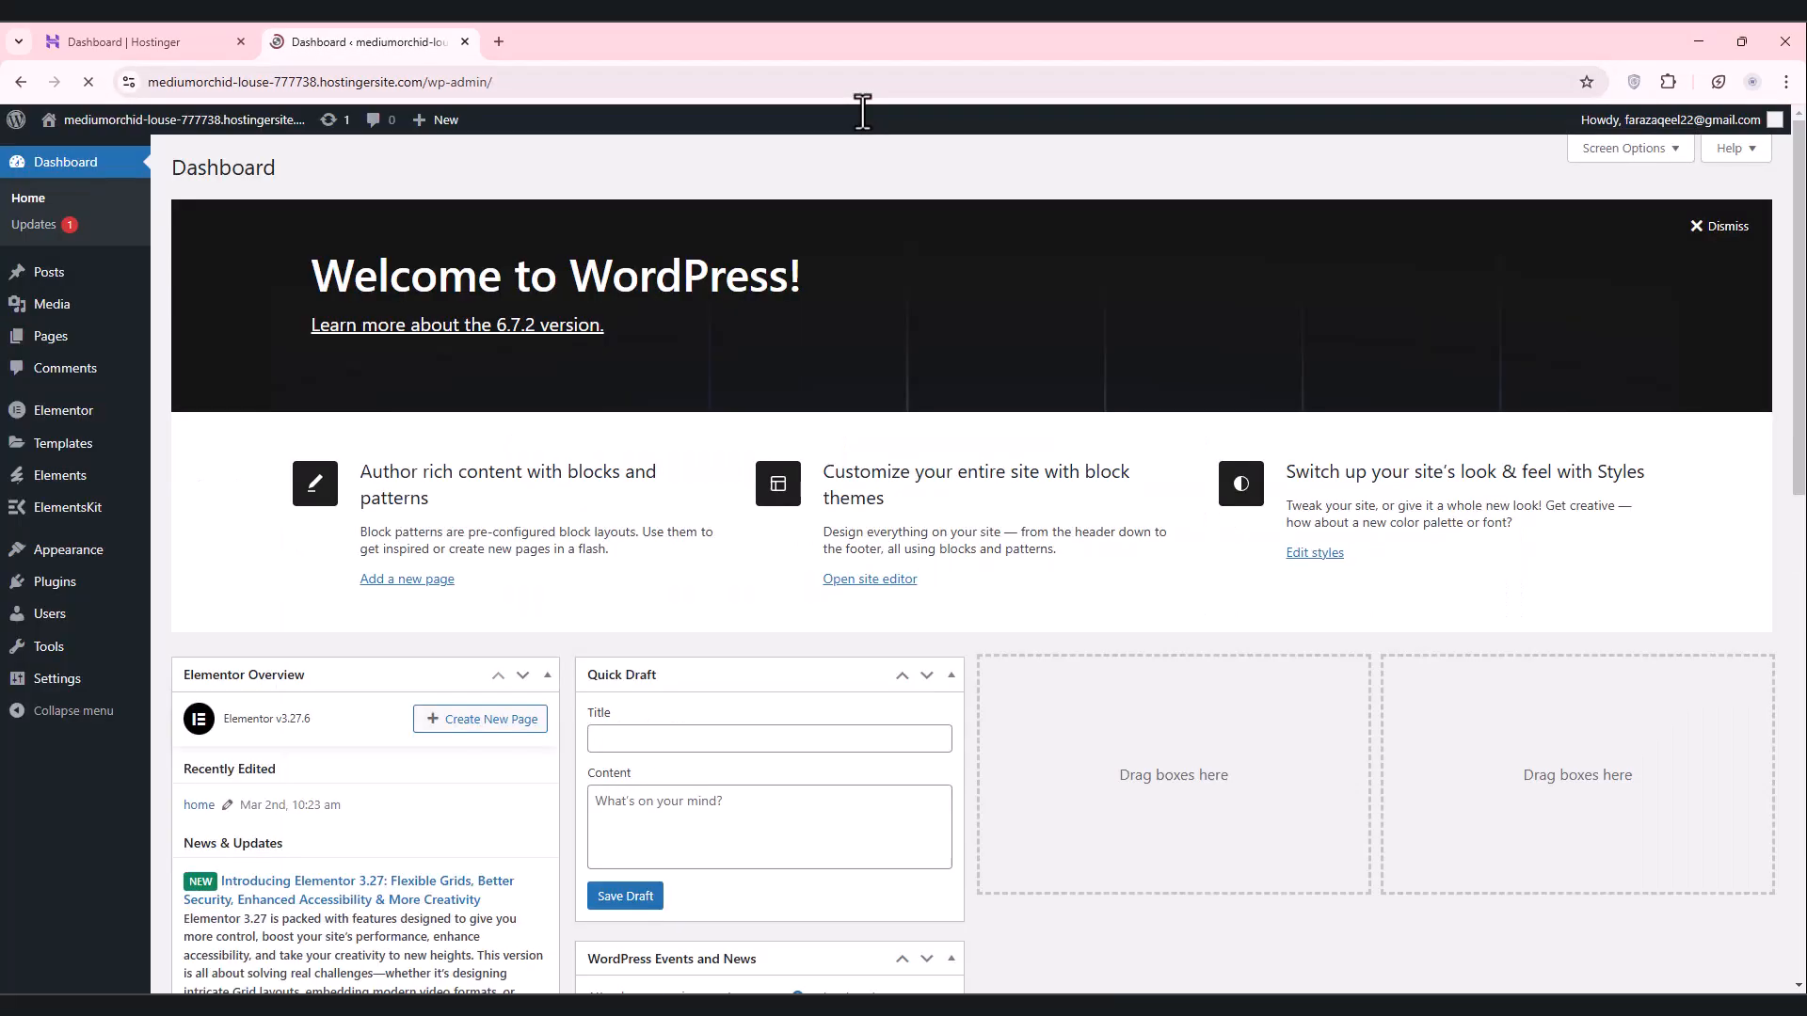
{"action": "left_click", "coordinate": [38, 350]}
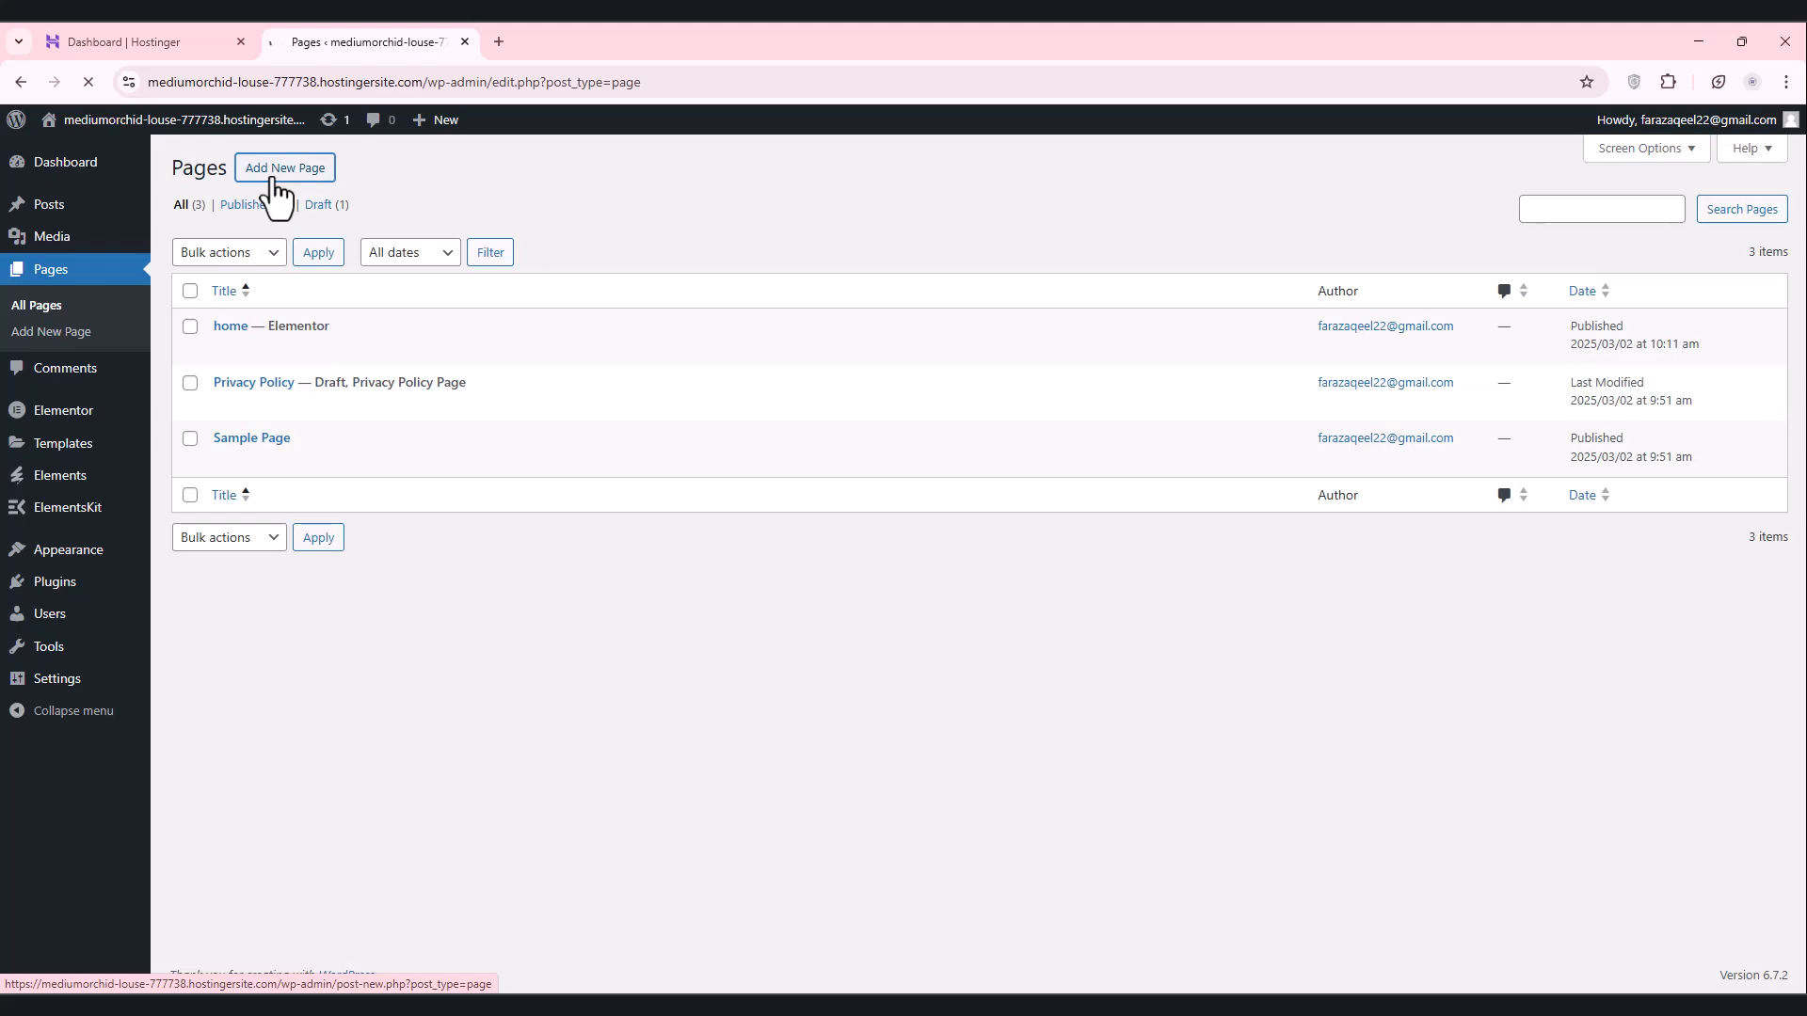
Step: Add a new page titled "about us" with the Elementor Full Width template and publish it
{"action": "left_click", "coordinate": [275, 189]}
{"action": "type", "text": "about us"}
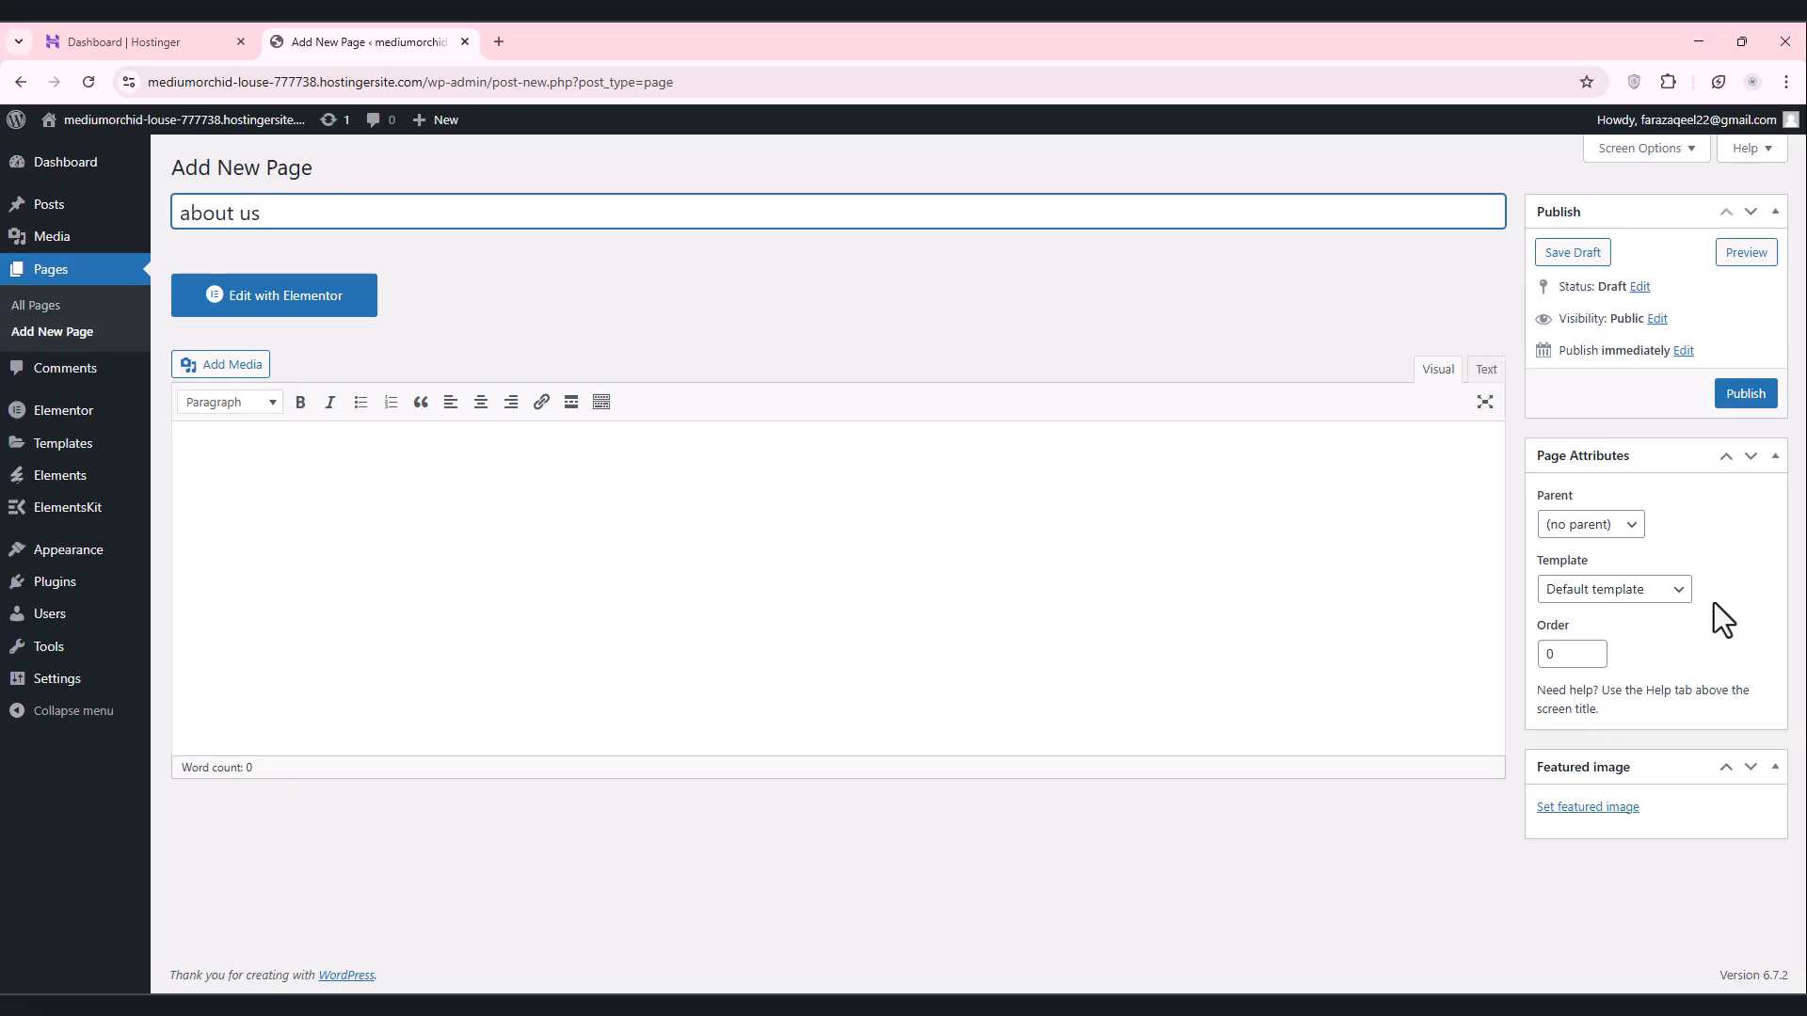
{"action": "left_click", "coordinate": [1600, 590]}
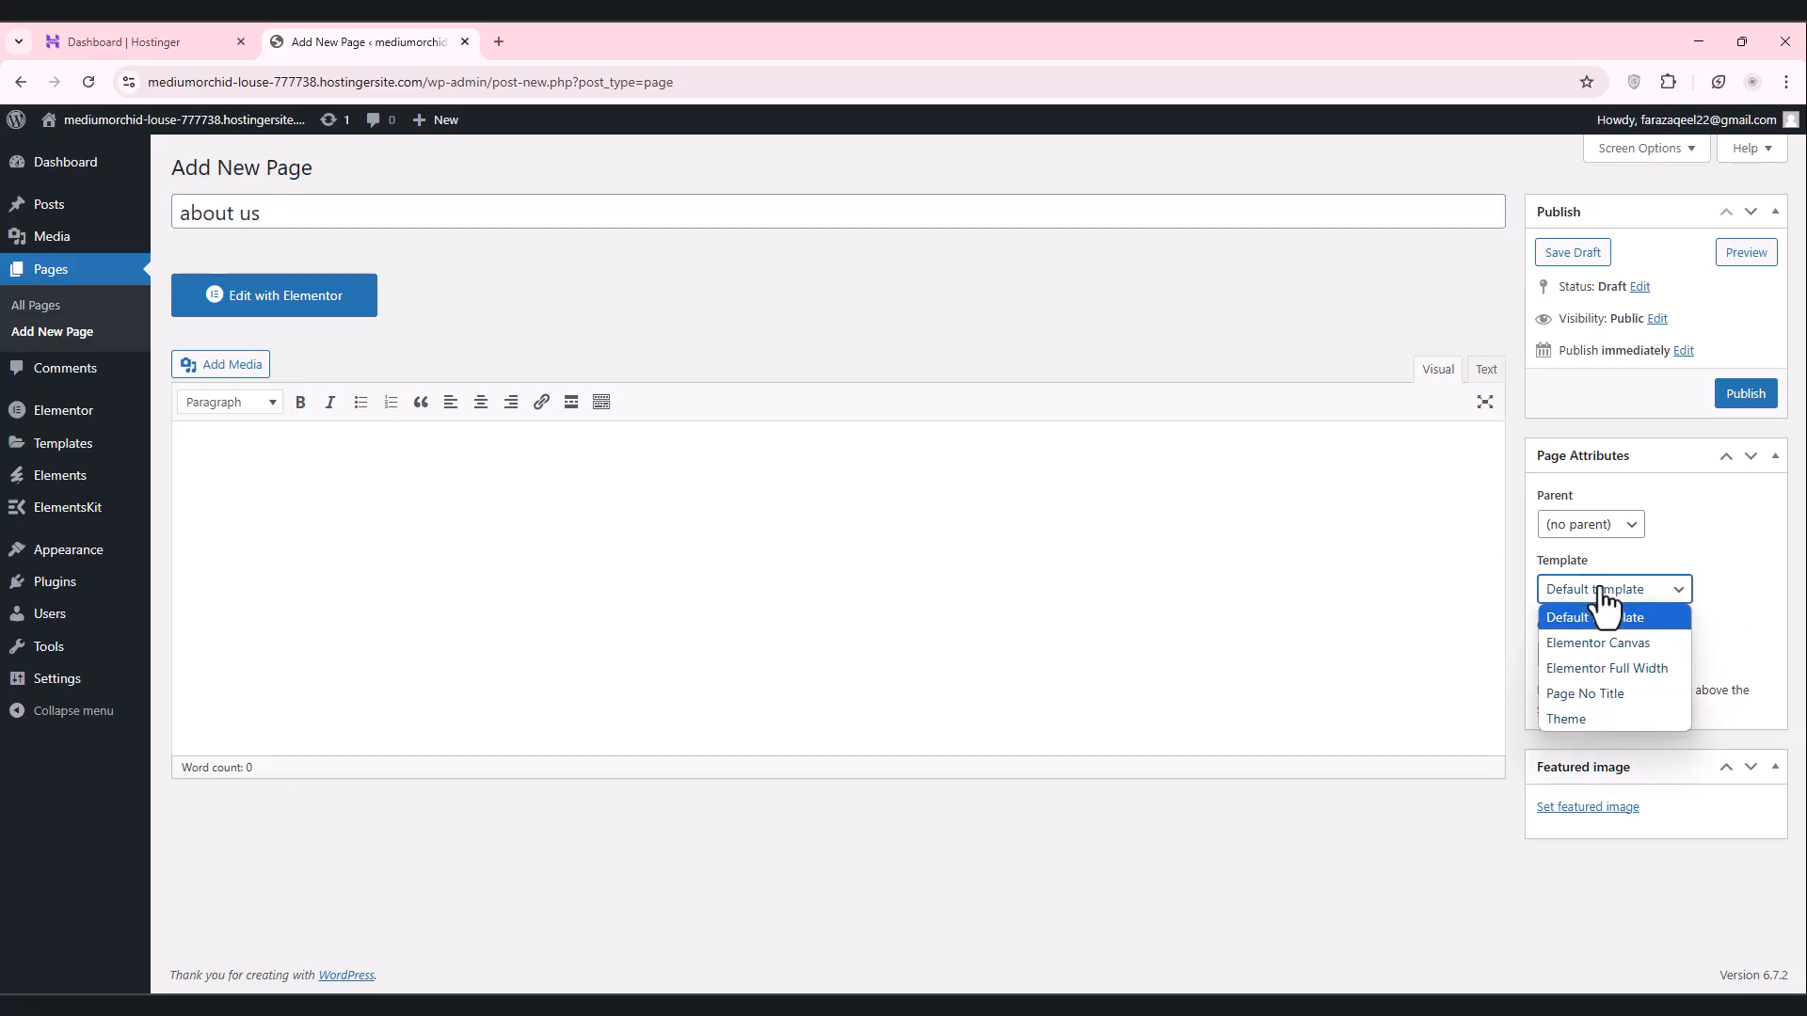
{"action": "left_click", "coordinate": [1588, 675]}
{"action": "left_click", "coordinate": [1746, 395]}
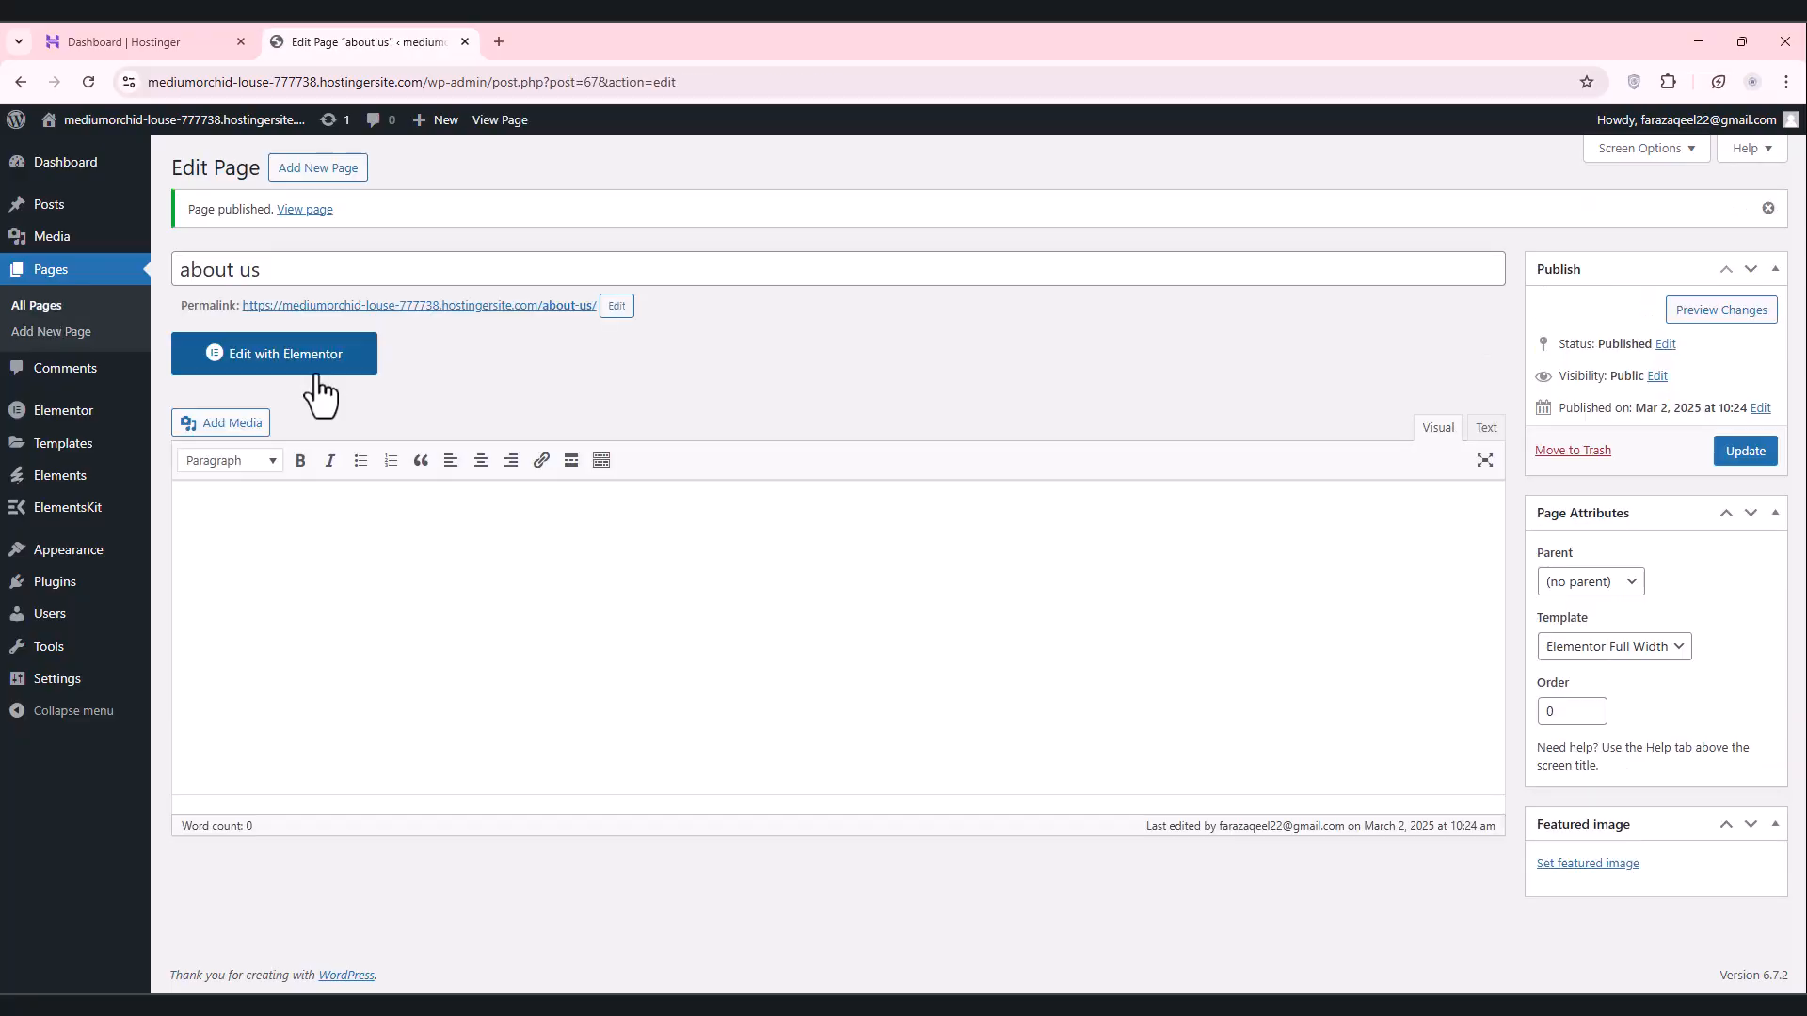
Step: Open the about us page in Elementor and insert the About Us template from the installed BizKit kit
{"action": "left_click", "coordinate": [223, 362]}
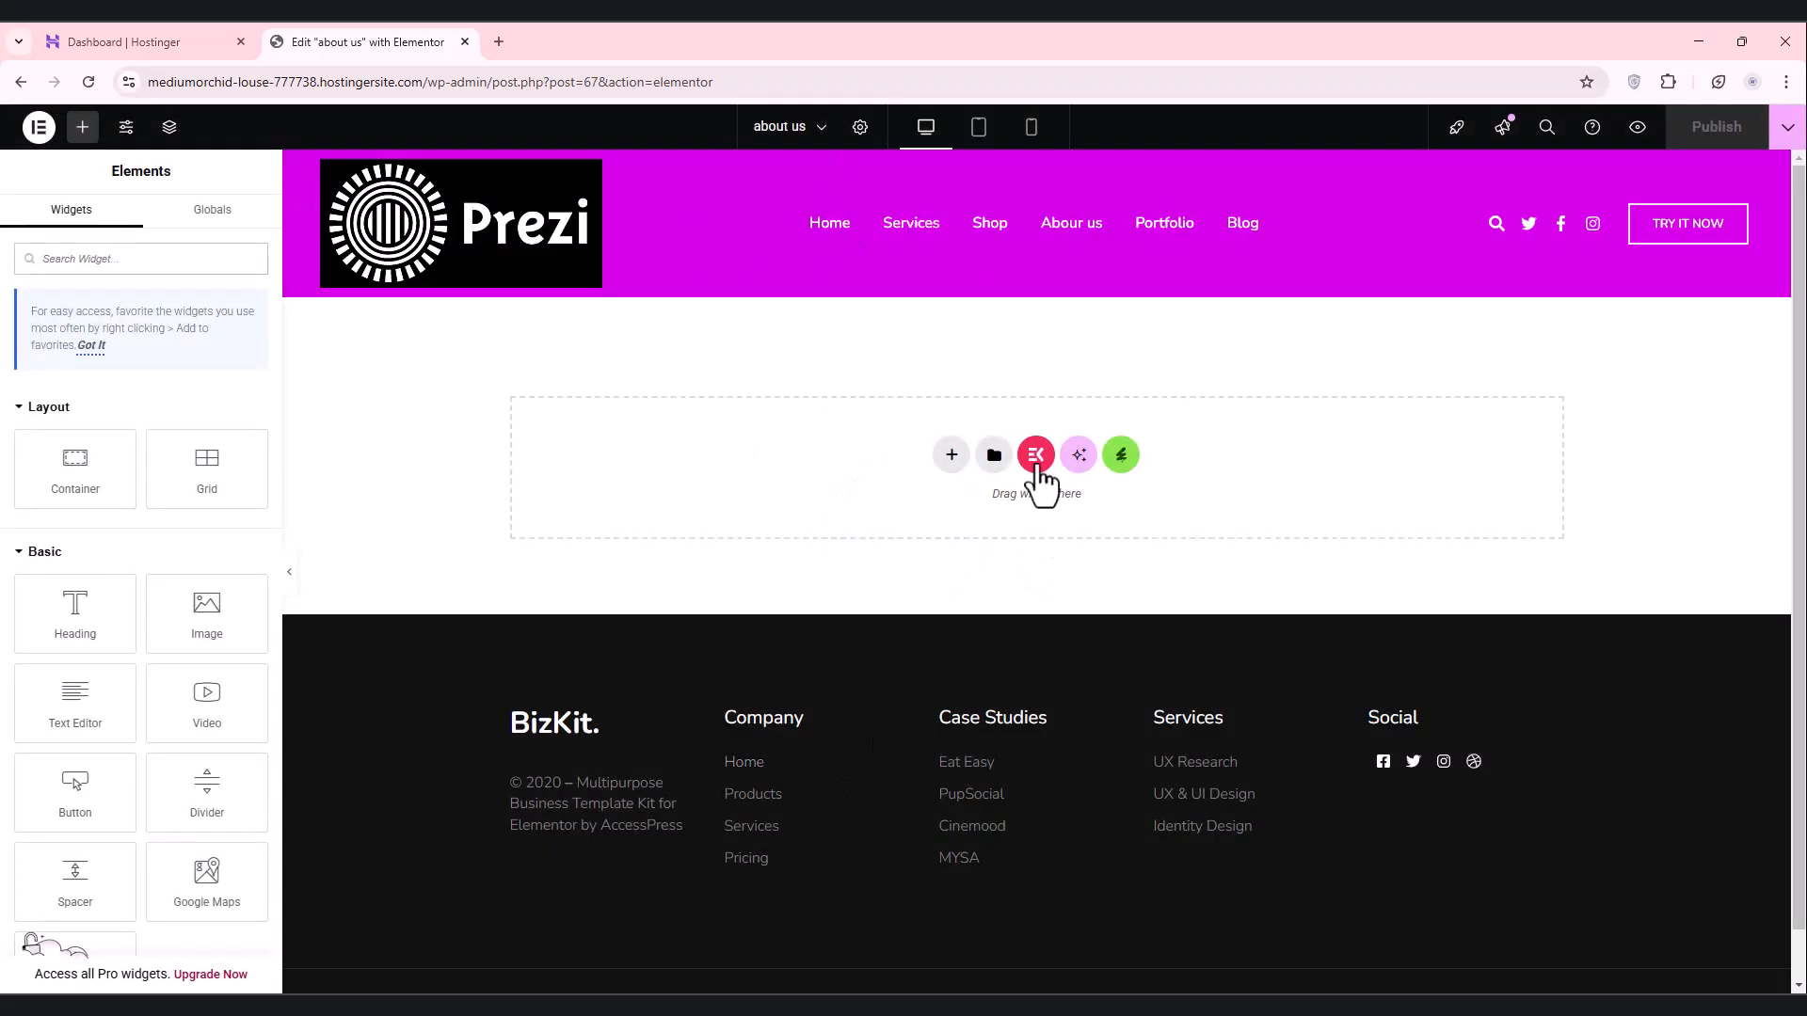
{"action": "left_click", "coordinate": [1121, 456]}
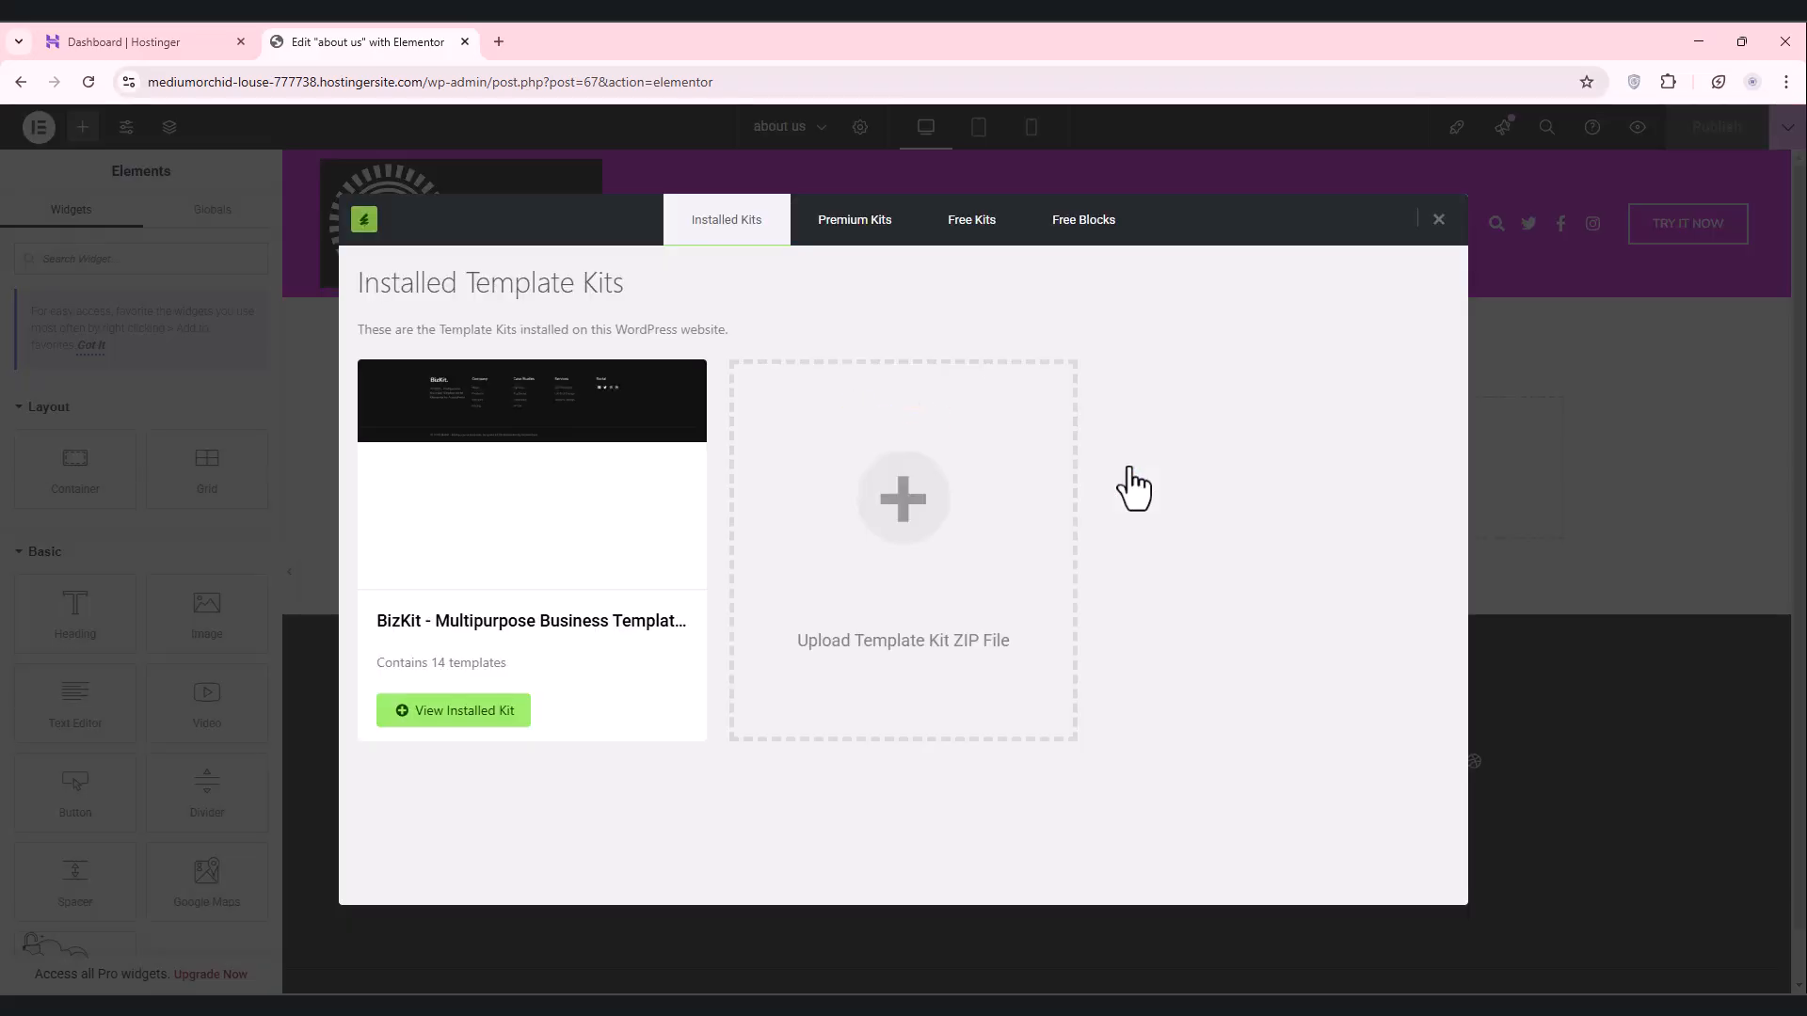
{"action": "left_click", "coordinate": [427, 482]}
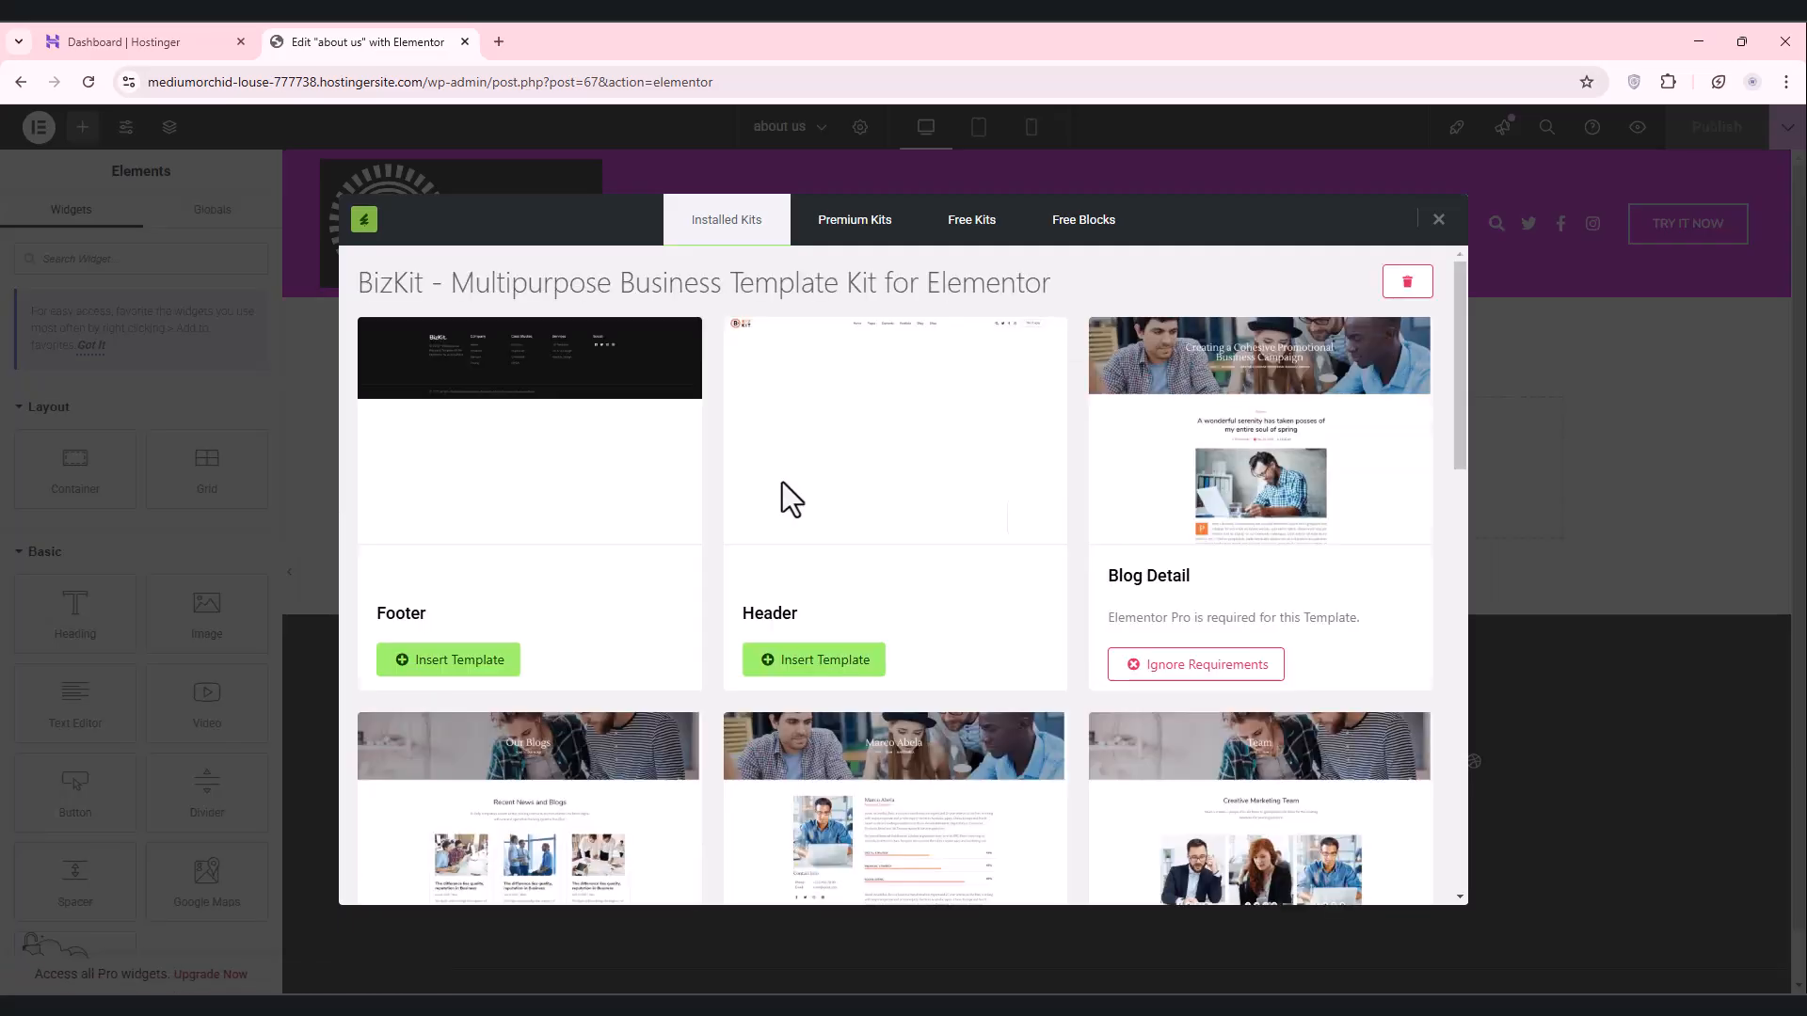
{"action": "scroll", "coordinate": [1256, 508], "scroll_direction": "down", "scroll_amount": 6}
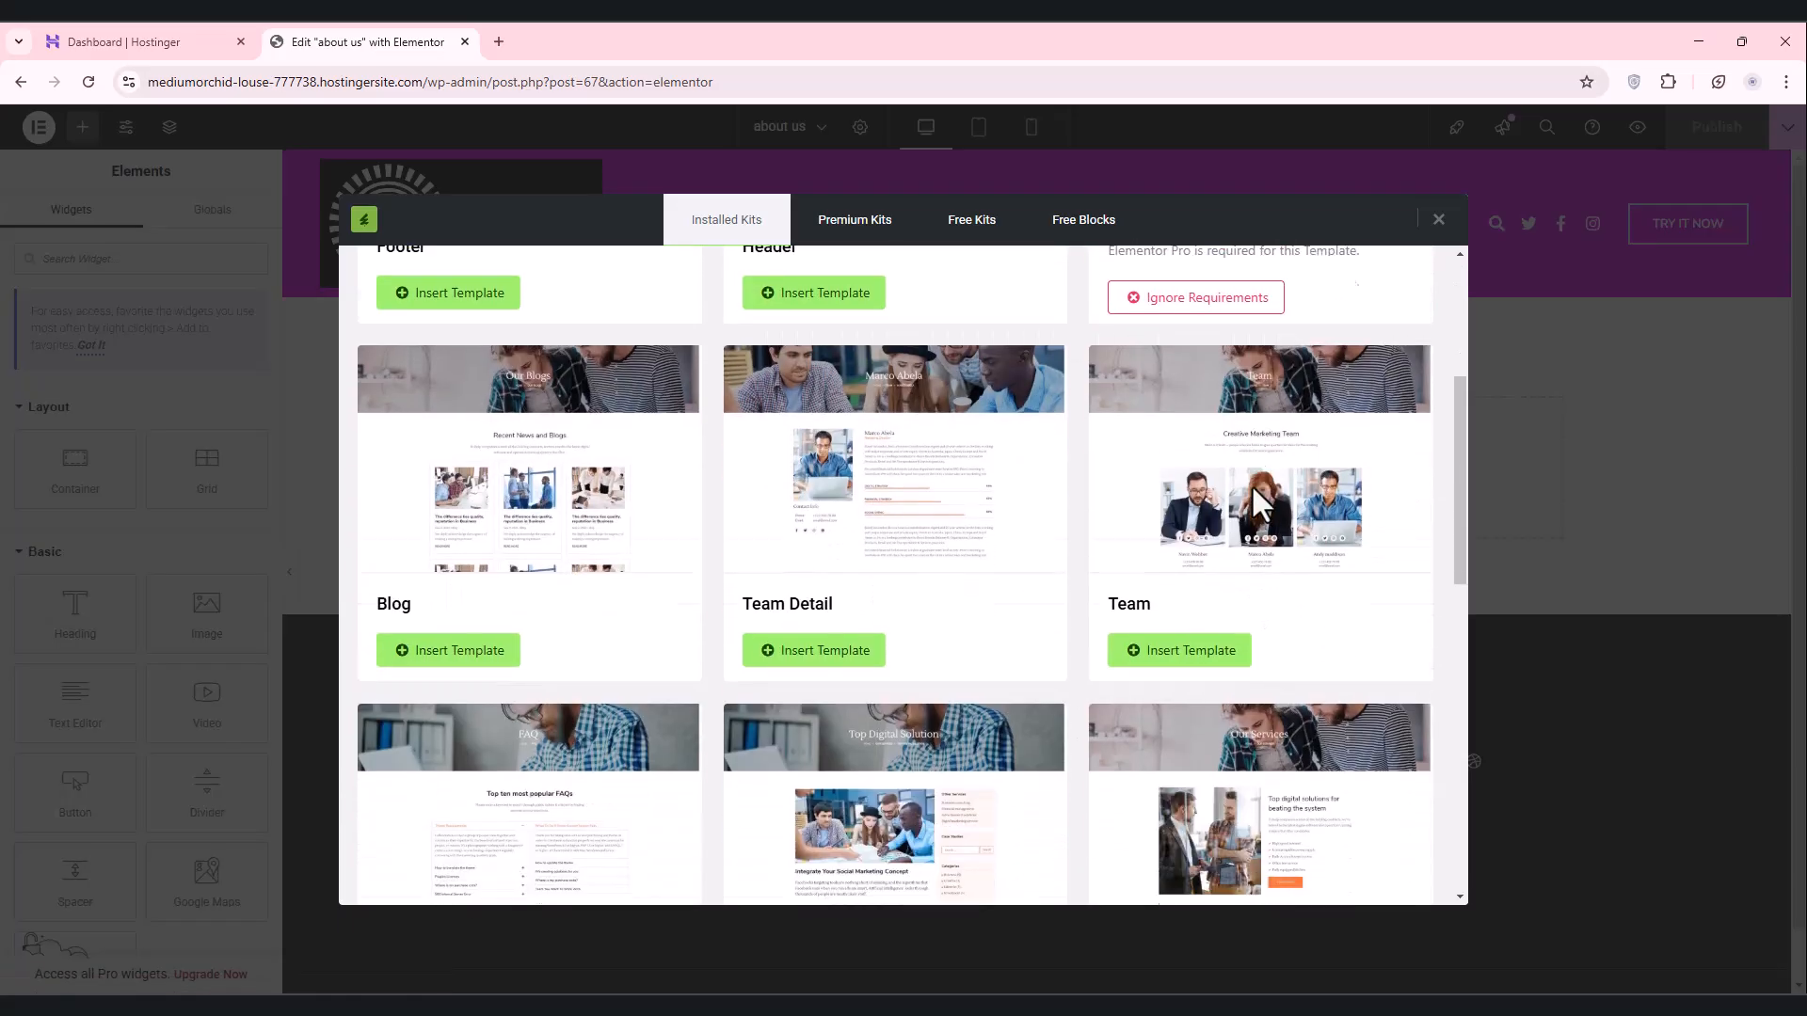
{"action": "scroll", "coordinate": [664, 486], "scroll_direction": "down", "scroll_amount": 7}
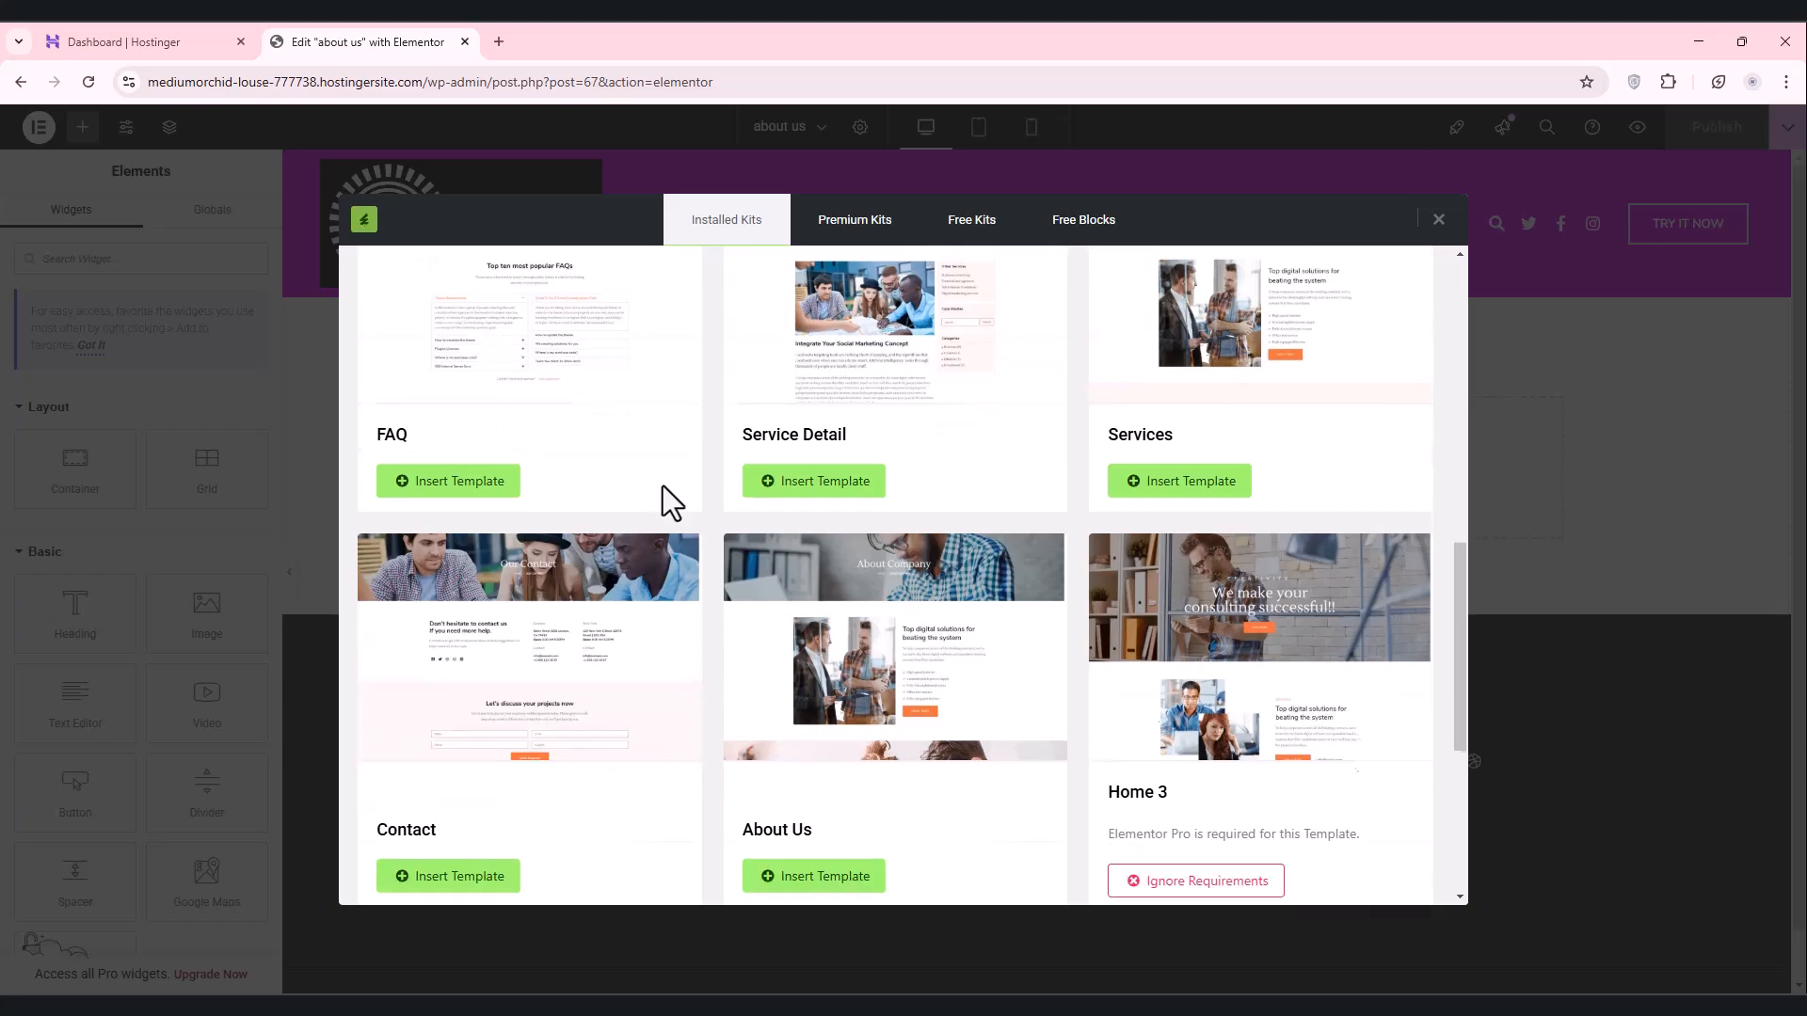
{"action": "left_click", "coordinate": [840, 455]}
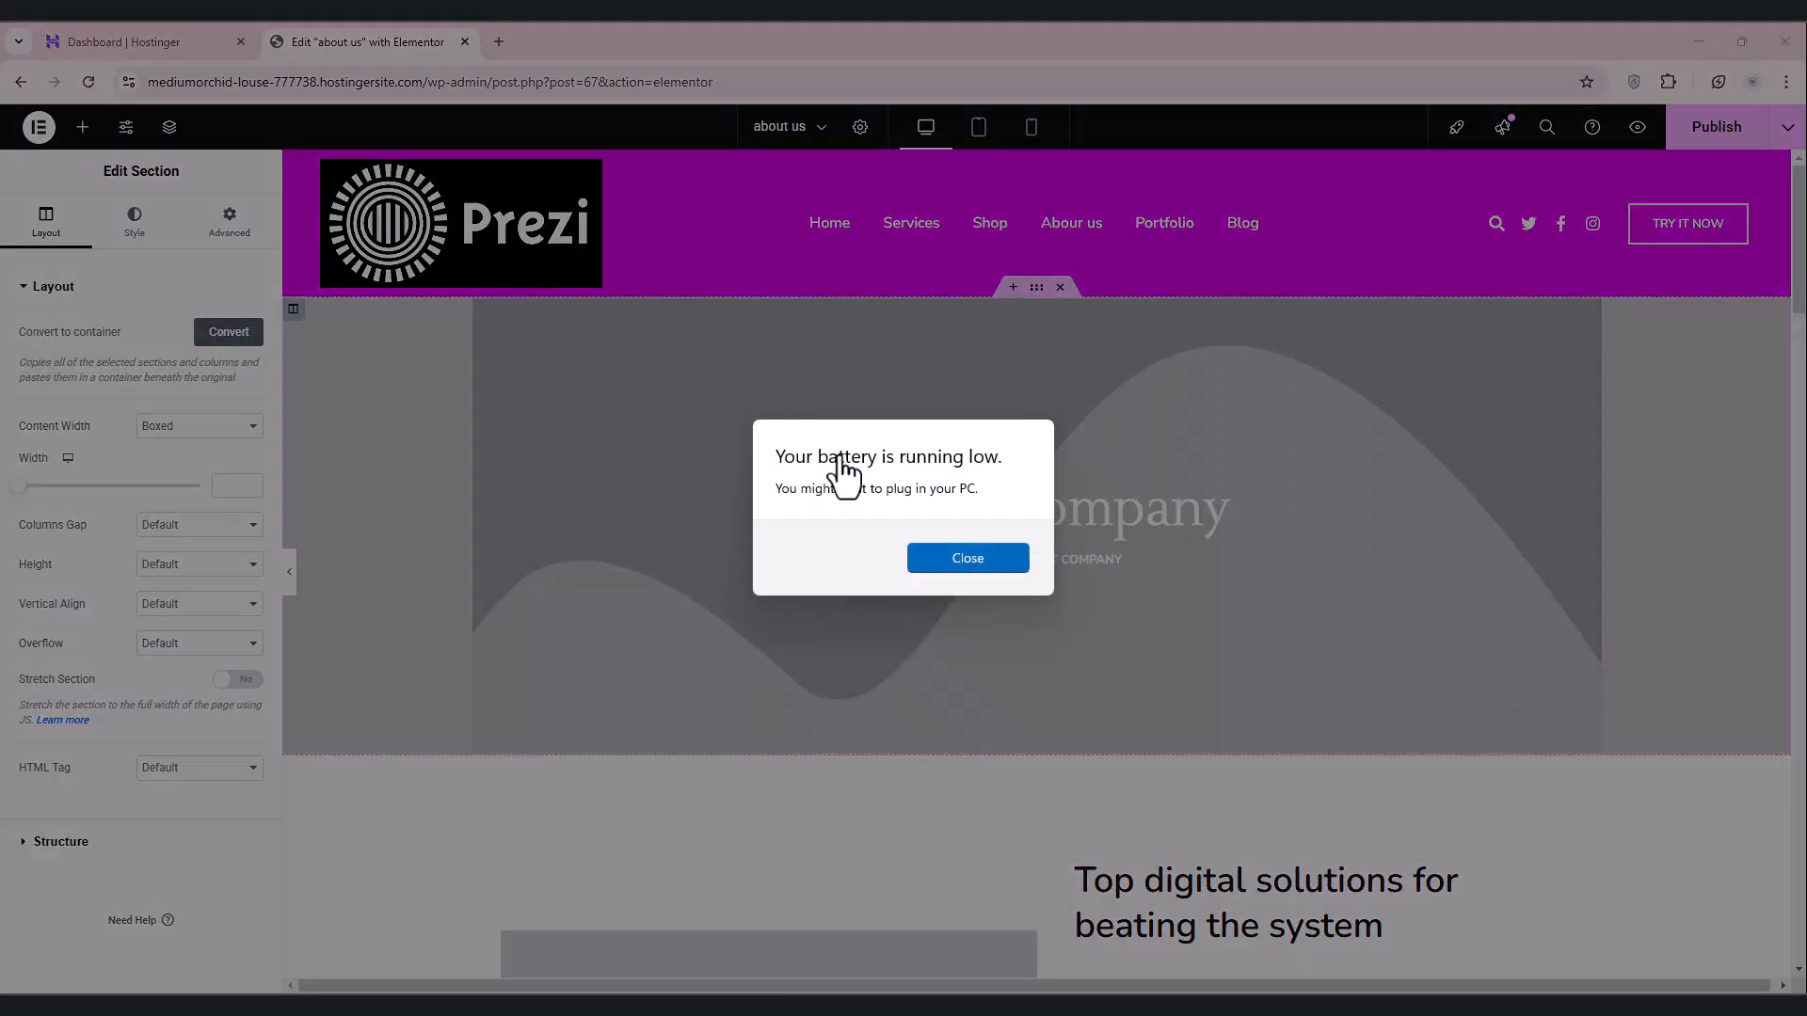
Step: Dismiss the low-battery notice, review the imported about us layout down to the footer, and publish the page
{"action": "left_click", "coordinate": [1007, 557]}
{"action": "scroll", "coordinate": [1007, 550], "scroll_direction": "down", "scroll_amount": 10}
{"action": "scroll", "coordinate": [1009, 546], "scroll_direction": "down", "scroll_amount": 20}
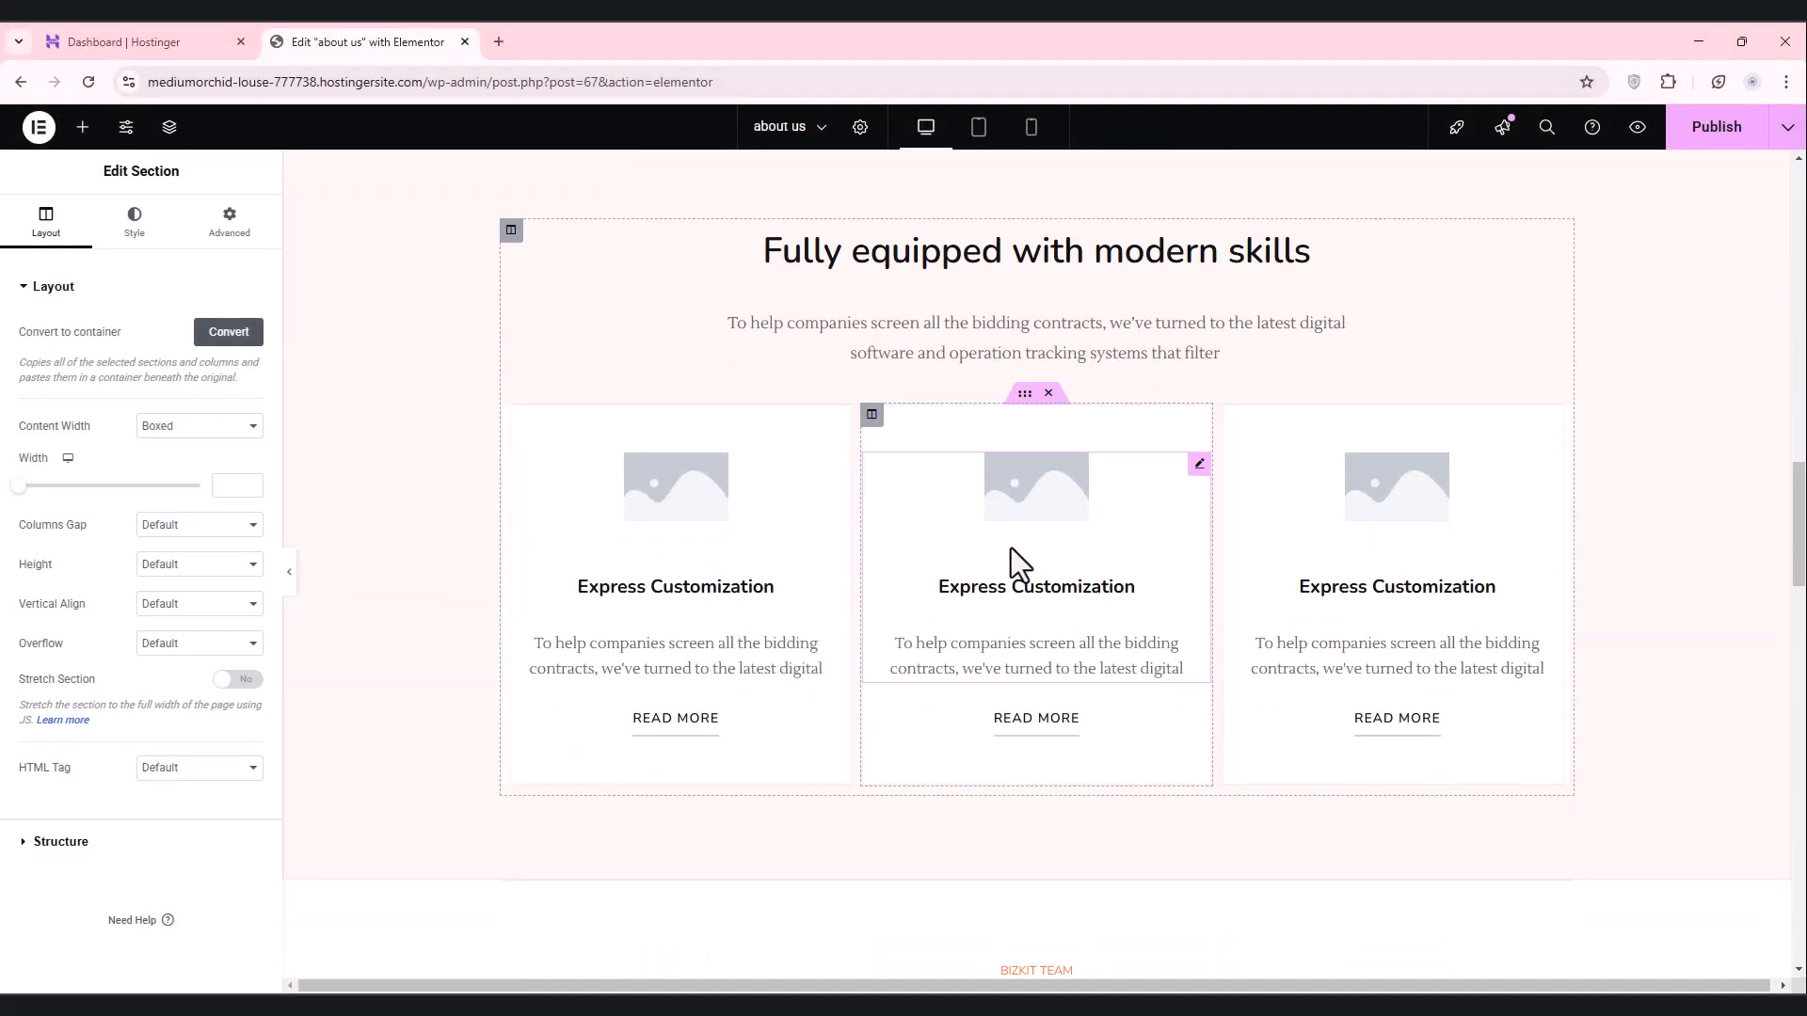
{"action": "scroll", "coordinate": [1014, 529], "scroll_direction": "down", "scroll_amount": 15}
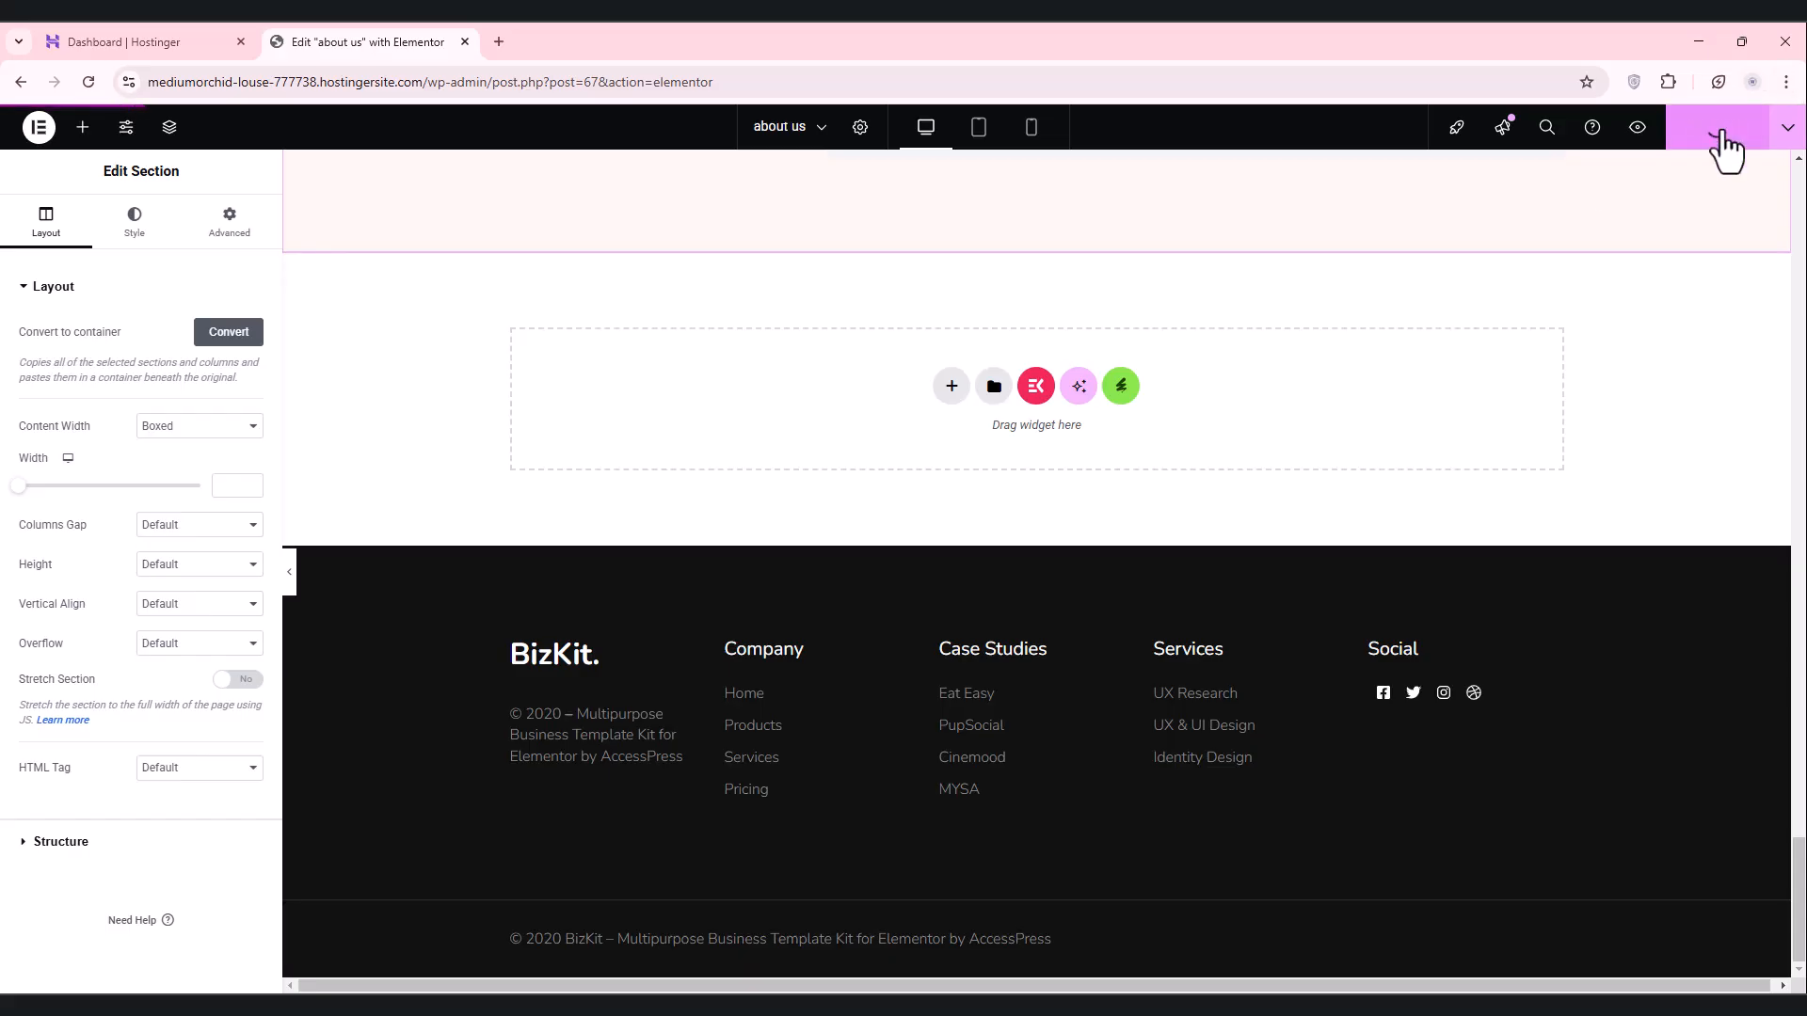
{"action": "left_click", "coordinate": [1726, 151]}
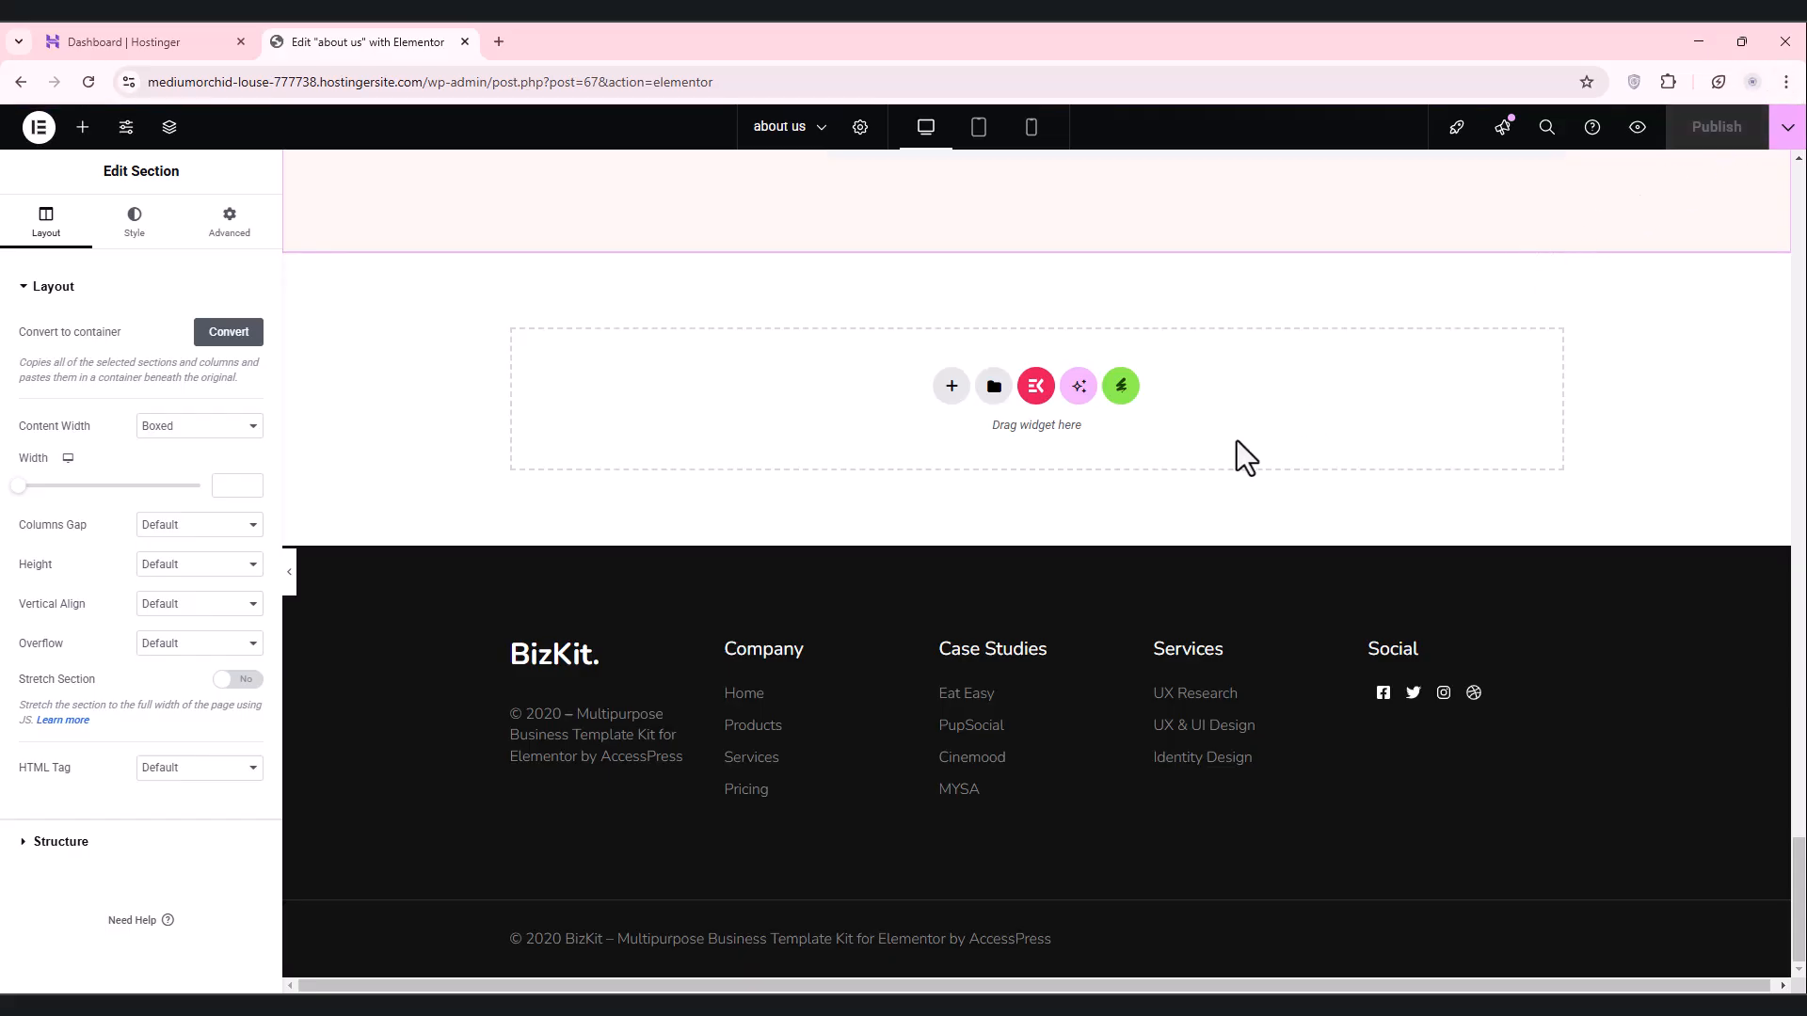